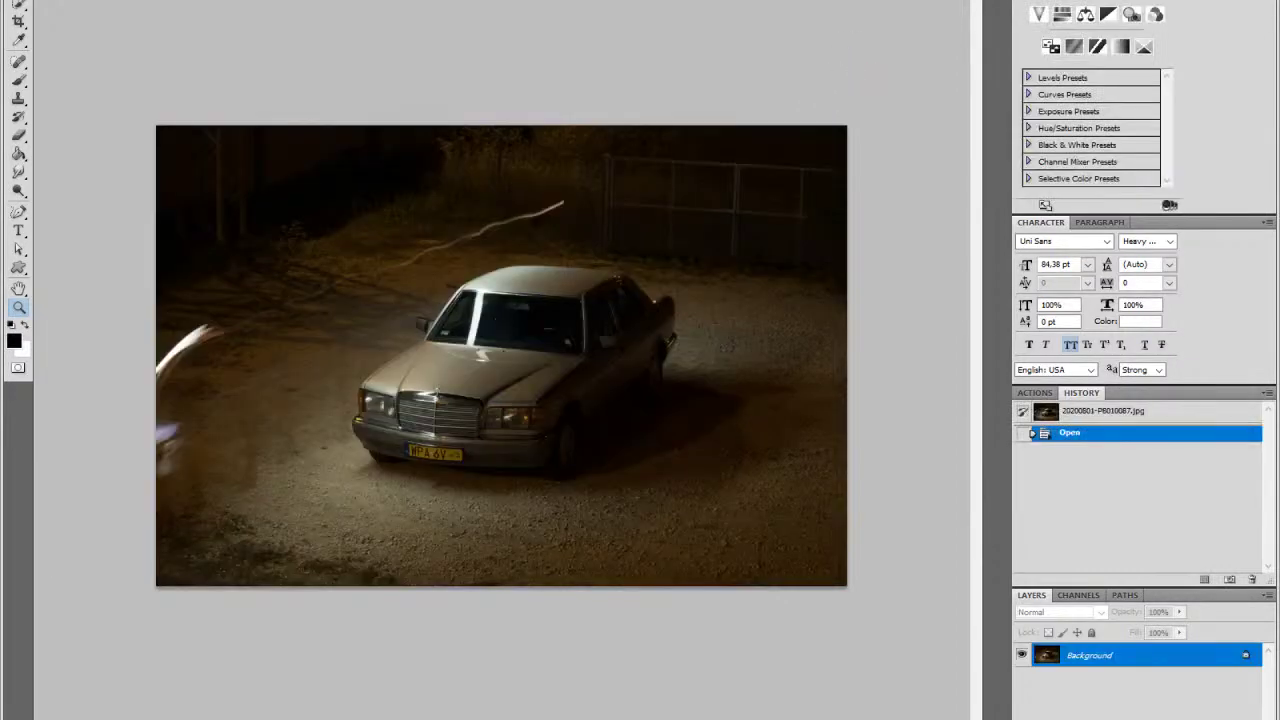
Step: Float 20200801-P8010087.jpg in its own window and stack the exposure with the lit roof, hood and side onto it, closing that source photo
mouse_move(766, 2)
left_mouse_down()
mouse_move(826, 18)
mouse_move(774, 18)
left_mouse_up()
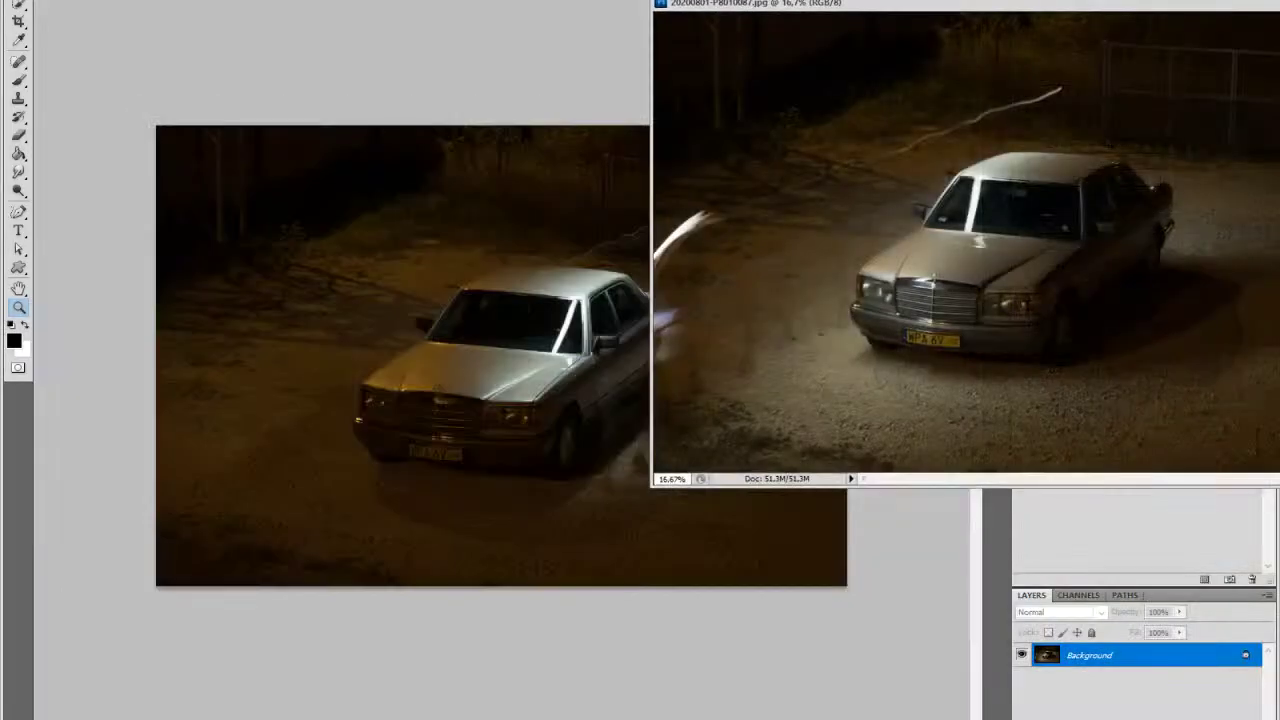
key("v")
left_click(441, 257)
left_click_drag(336, 271, 940, 213)
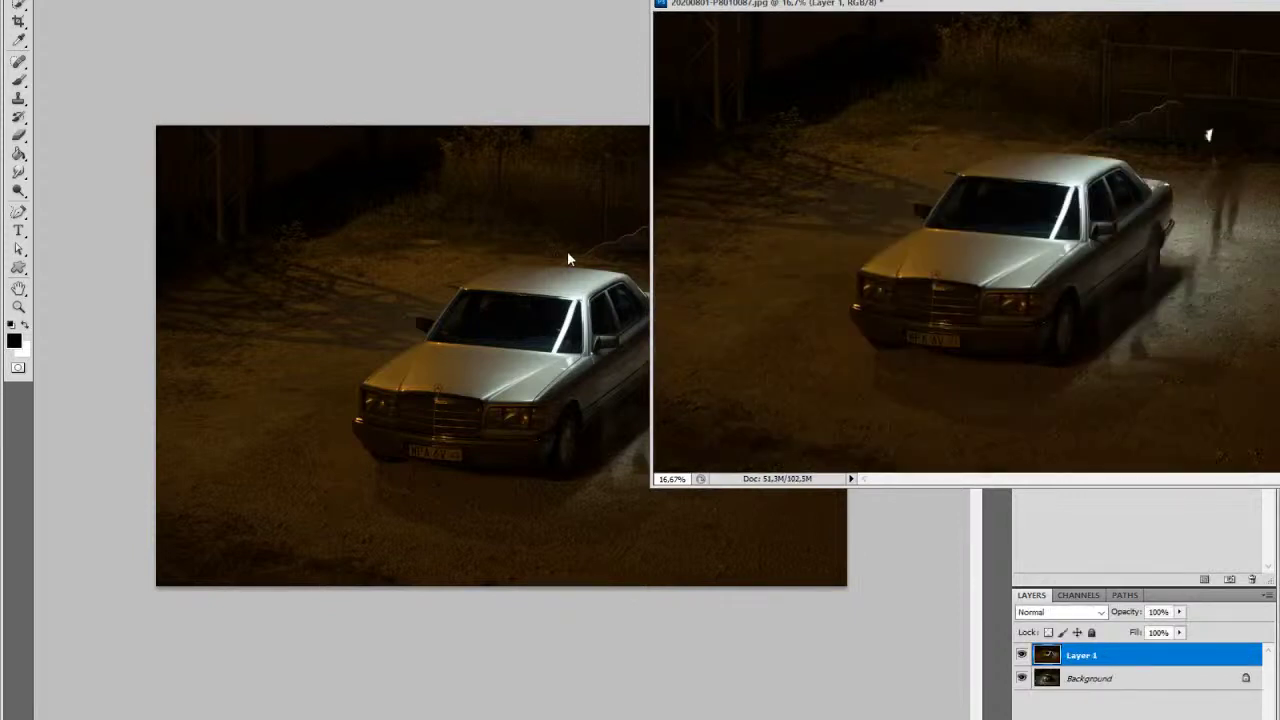
left_click(524, 263)
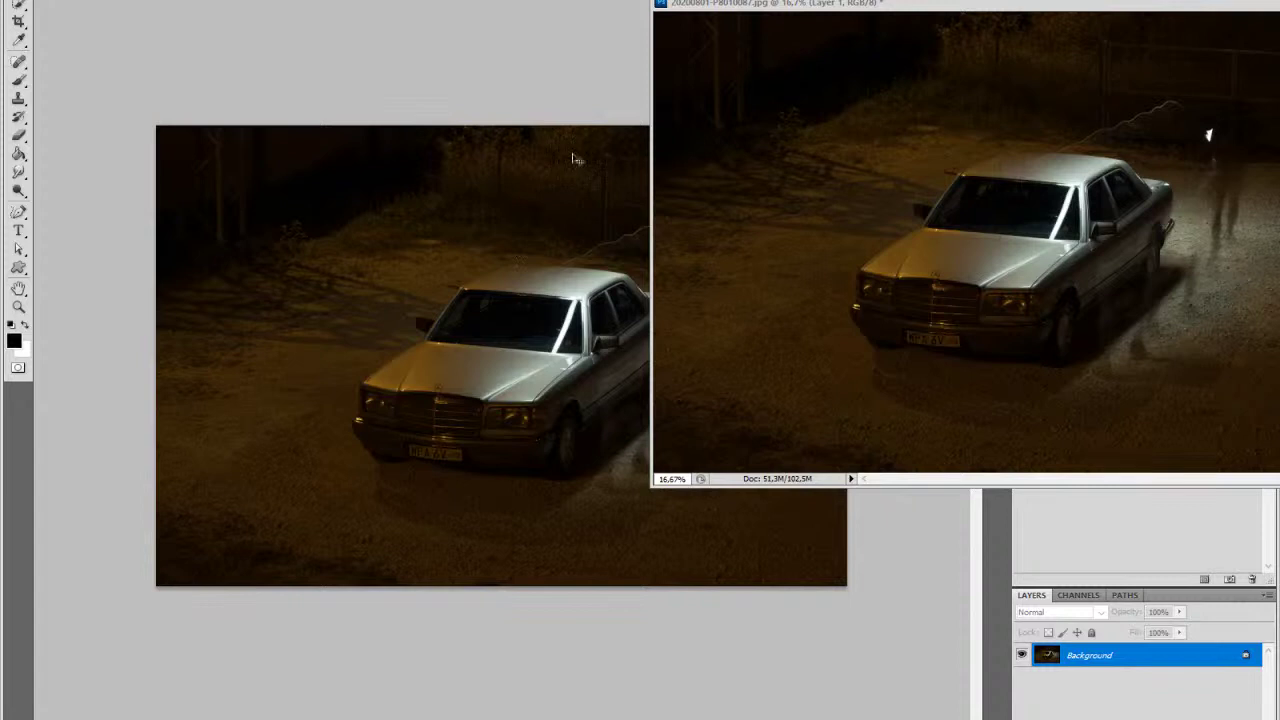
key("ctrl+w")
Step: Stack the exposure with a light trail crossing the windshield and the one with the brightly lit car side onto 20200801-P8010087.jpg, closing each source
left_click_drag(463, 218, 900, 205)
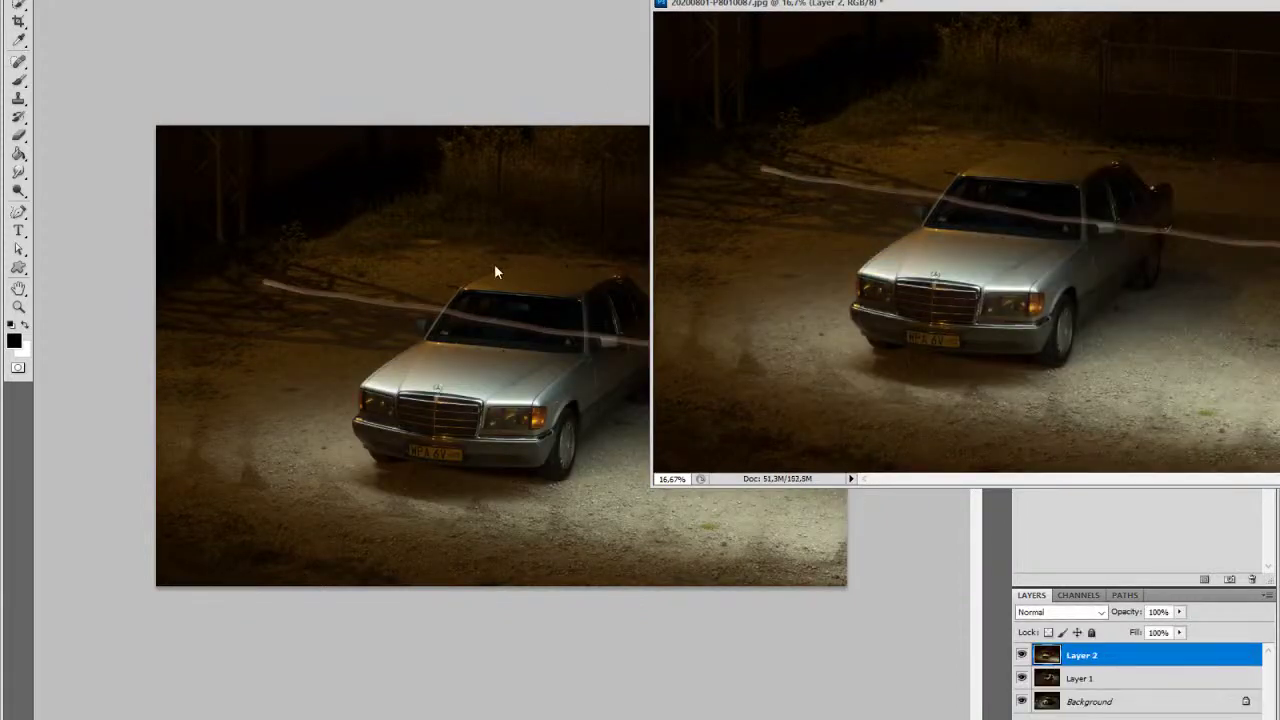
left_click(494, 263)
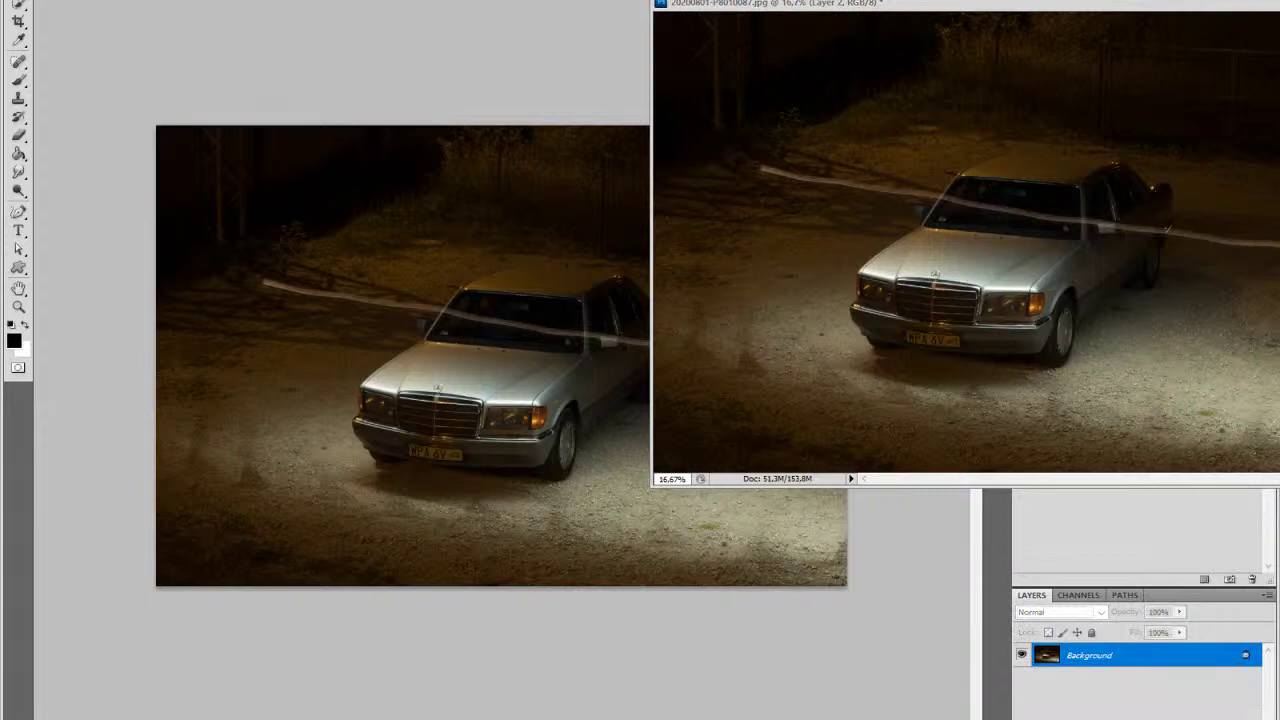
key("ctrl+w")
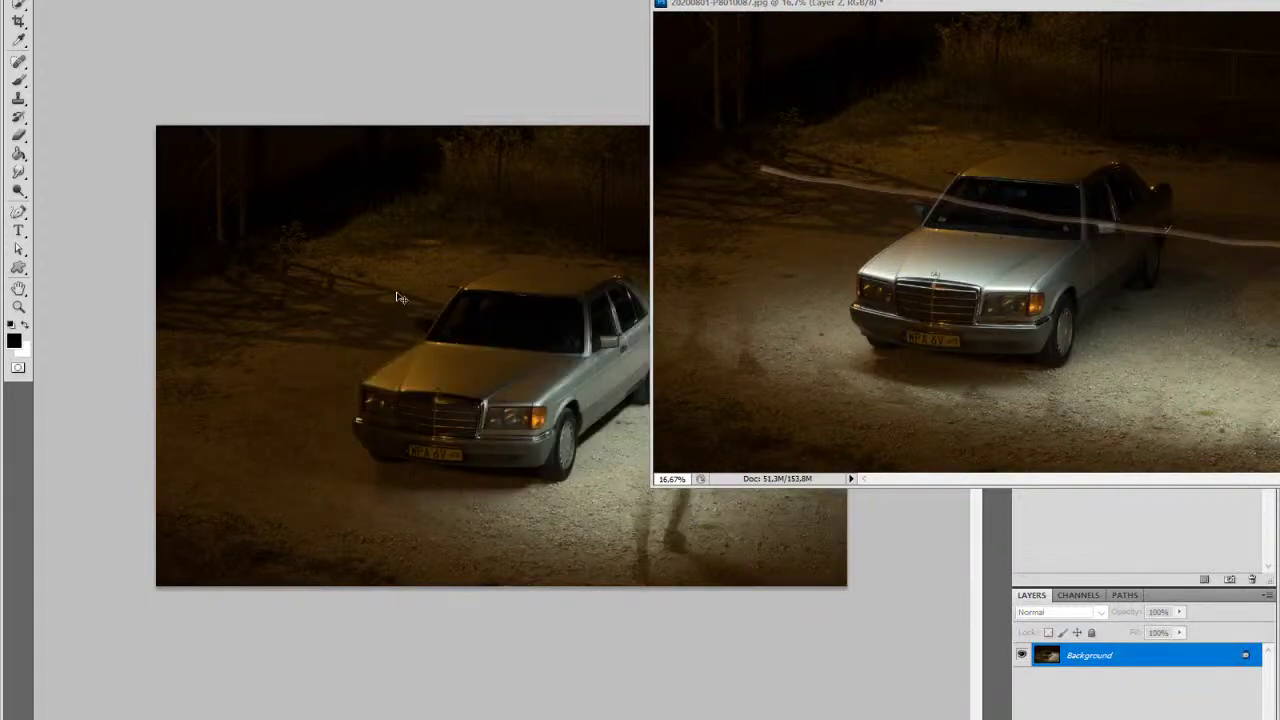
left_click_drag(416, 304, 960, 244)
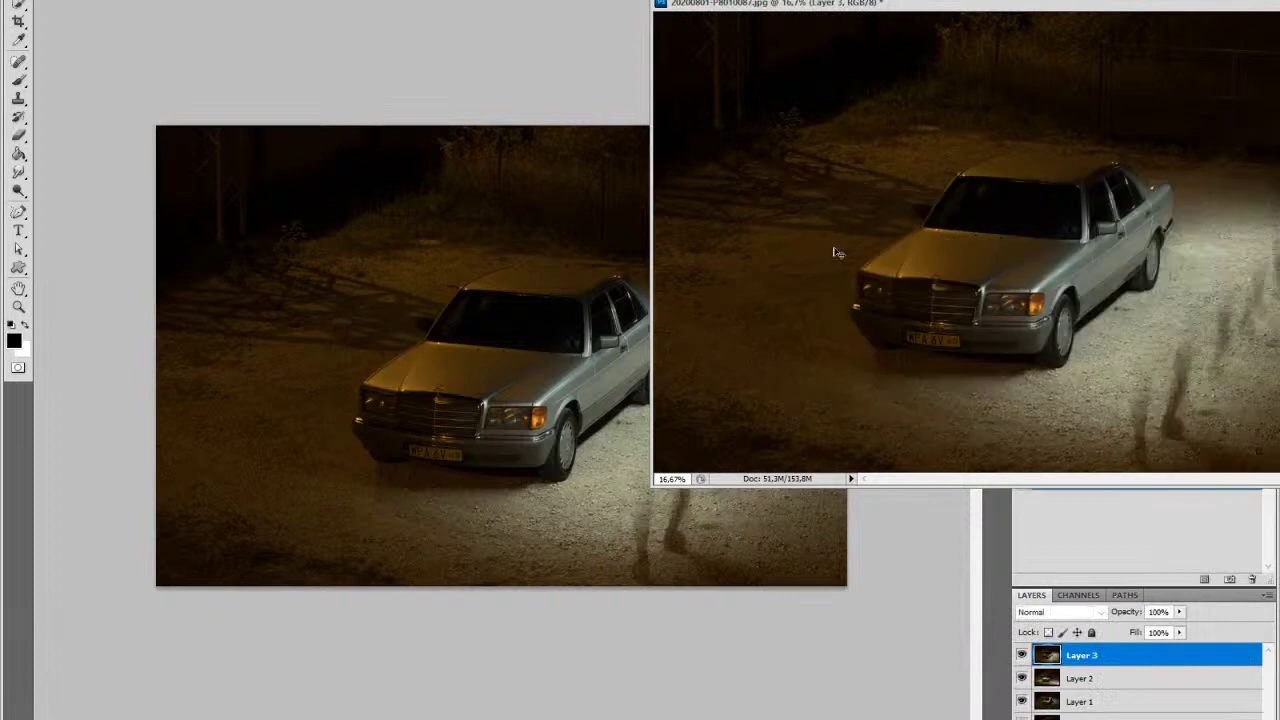
left_click(445, 266)
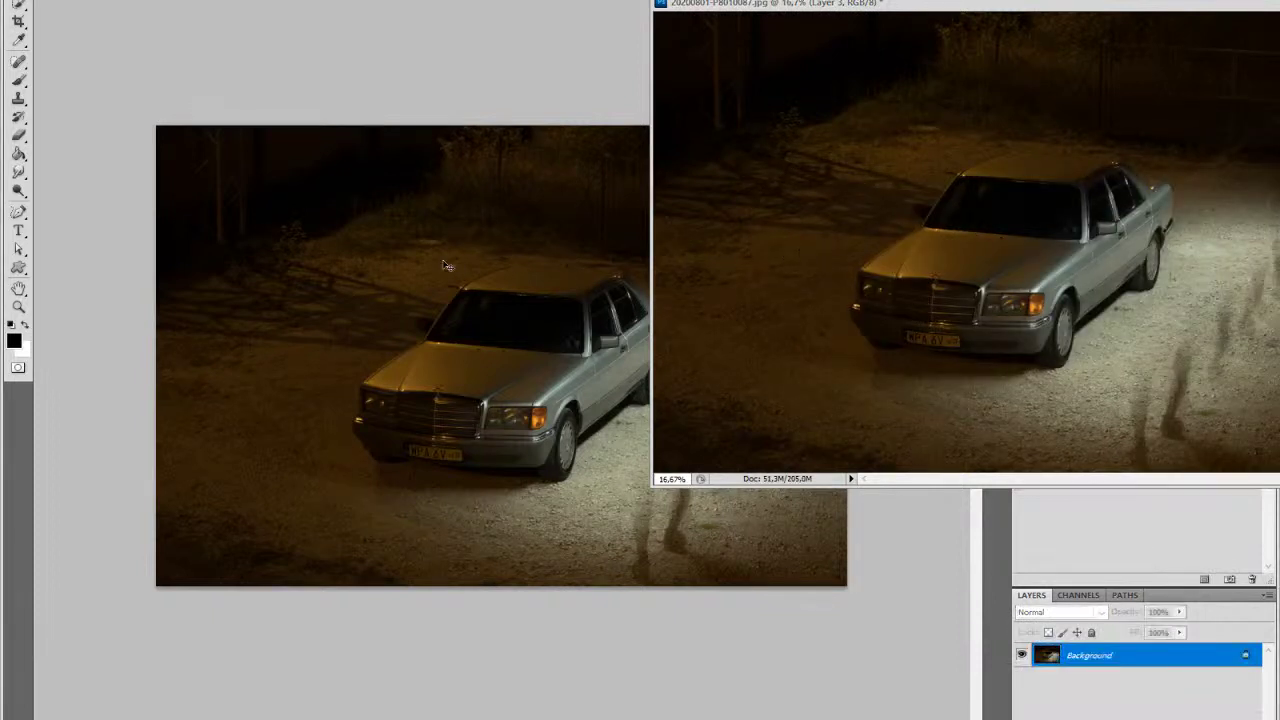
key("ctrl+w")
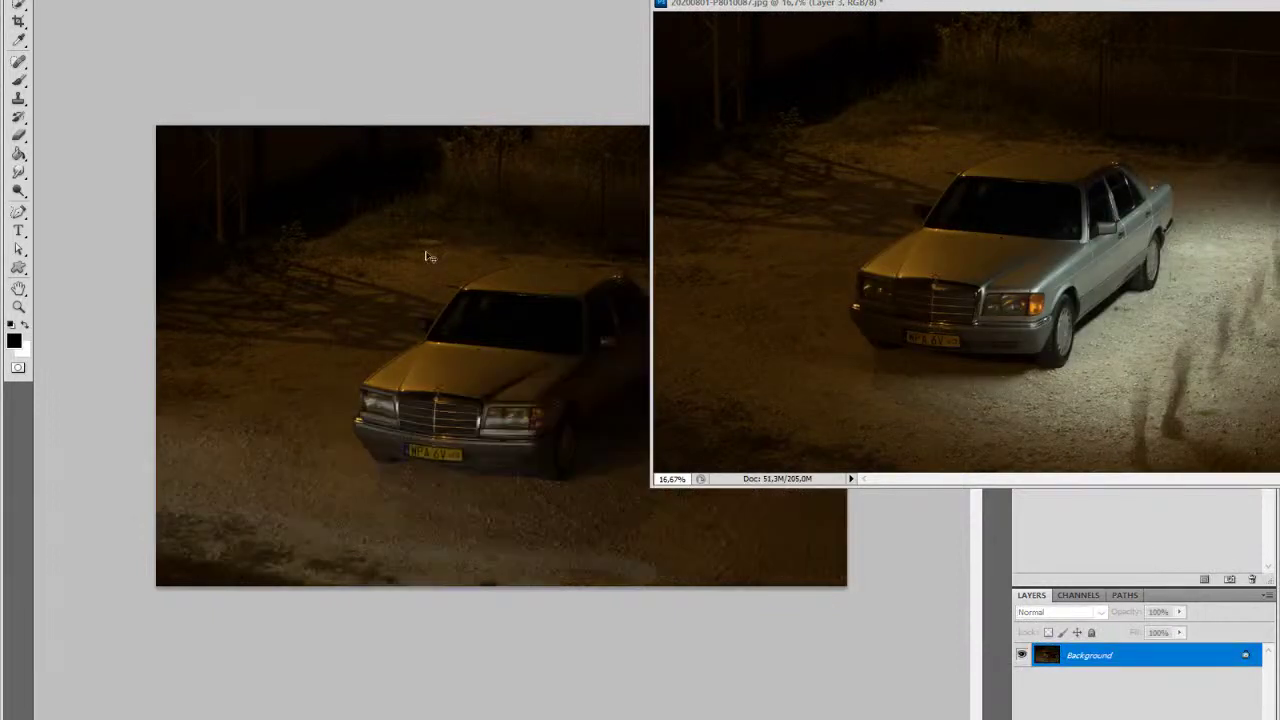
Step: Add the exposure with the lit grille and licence plate and the one with faint haze across the windshield as layers, closing both sources
left_click_drag(286, 263, 857, 211)
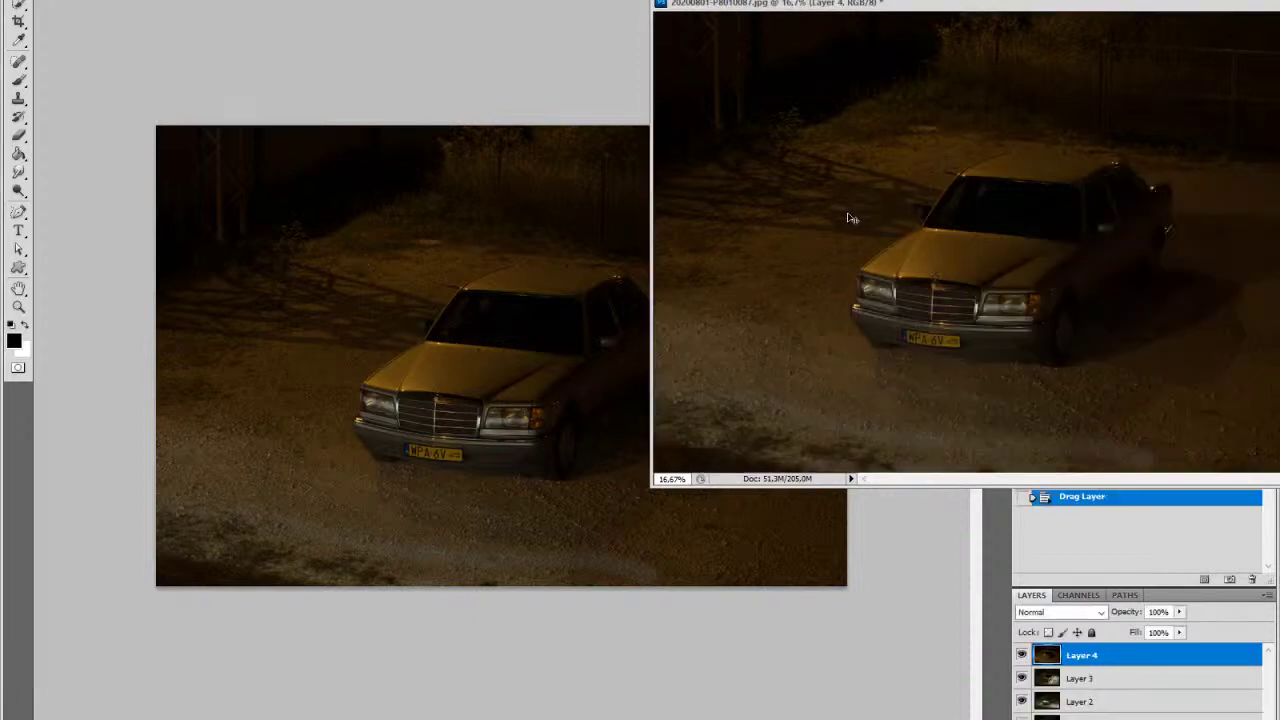
left_click(451, 260)
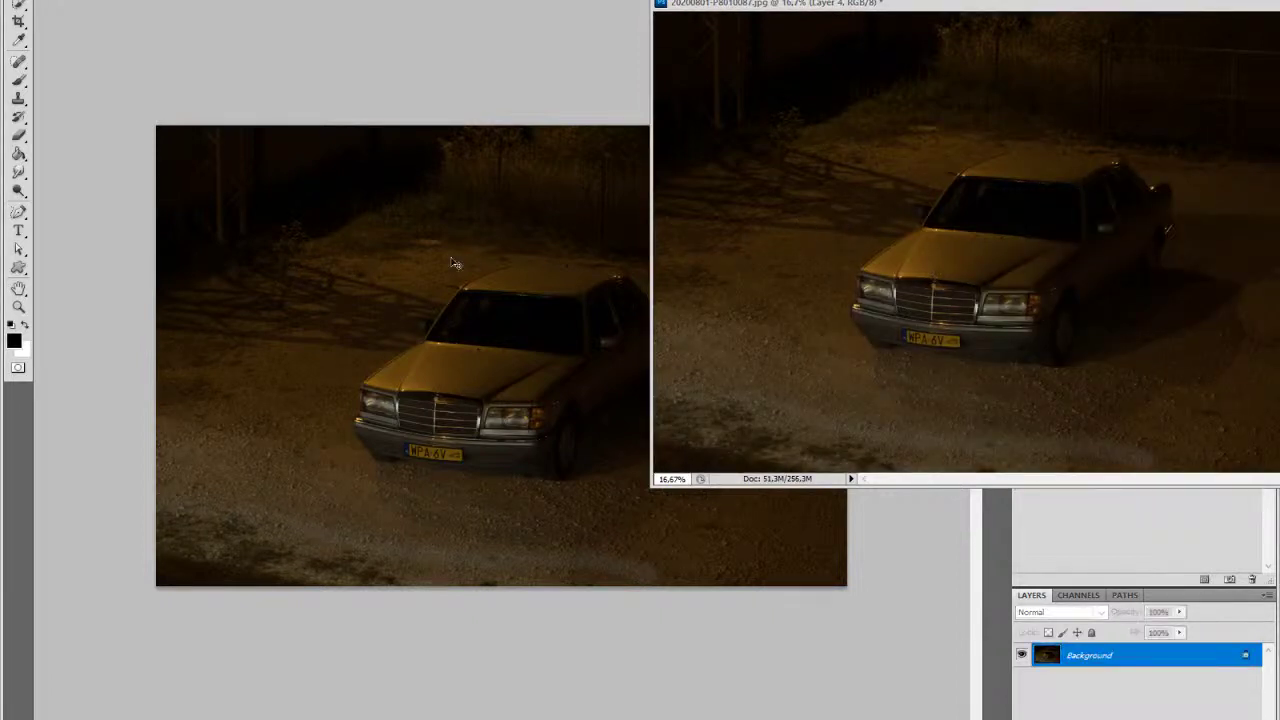
key("ctrl+w")
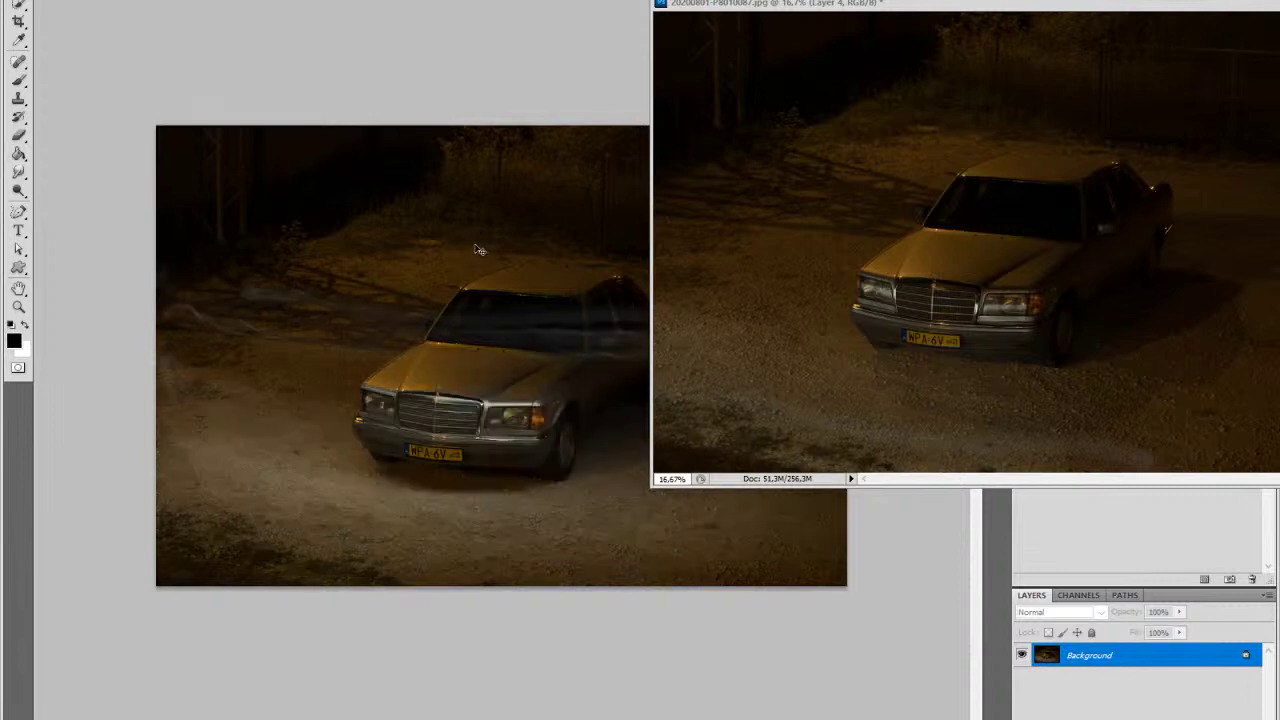
left_click_drag(302, 283, 786, 285)
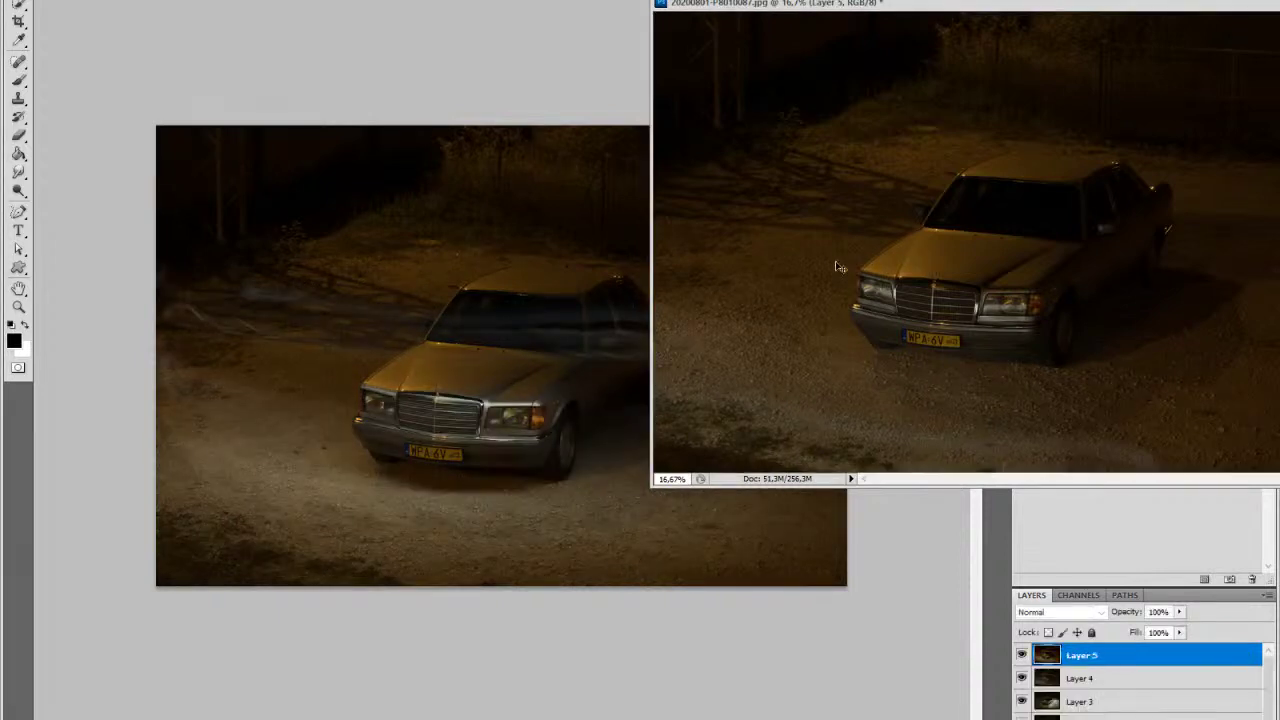
left_click(409, 312)
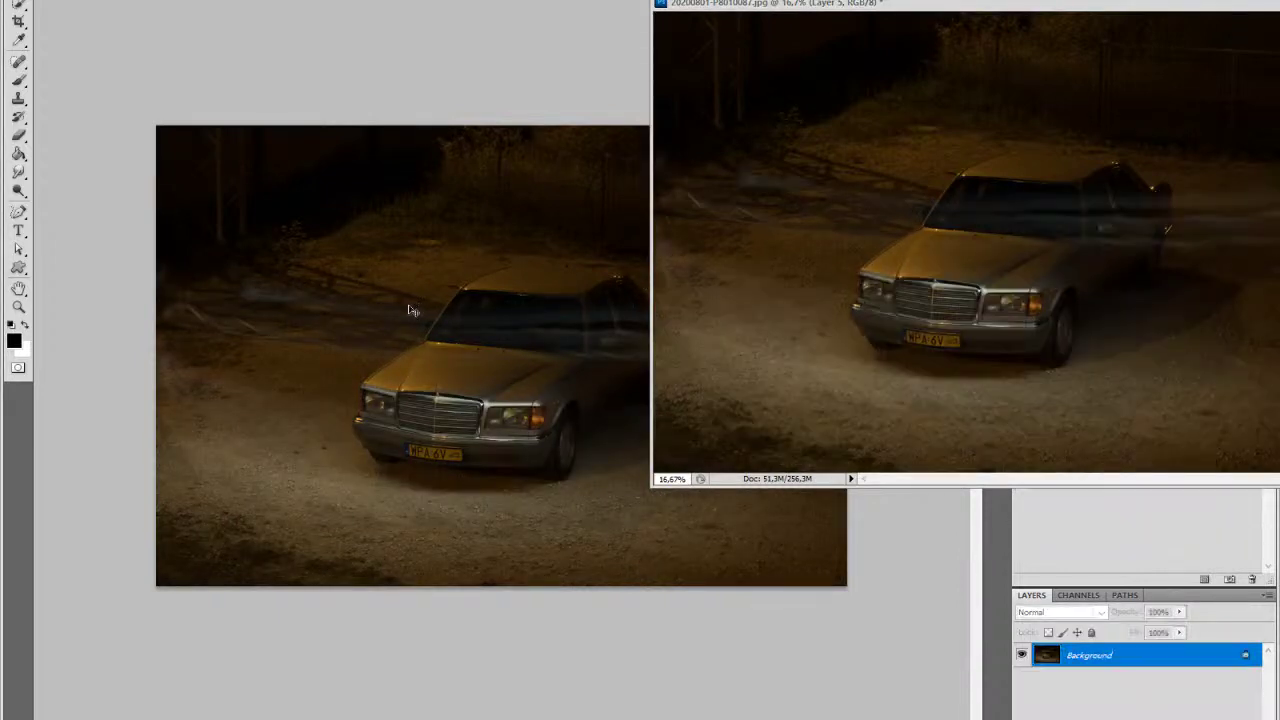
key("ctrl+w")
Step: Add the exposure with a trail ending at the windshield and the one with wavy streaks behind the car as layers, closing both sources
left_click_drag(404, 288, 873, 238)
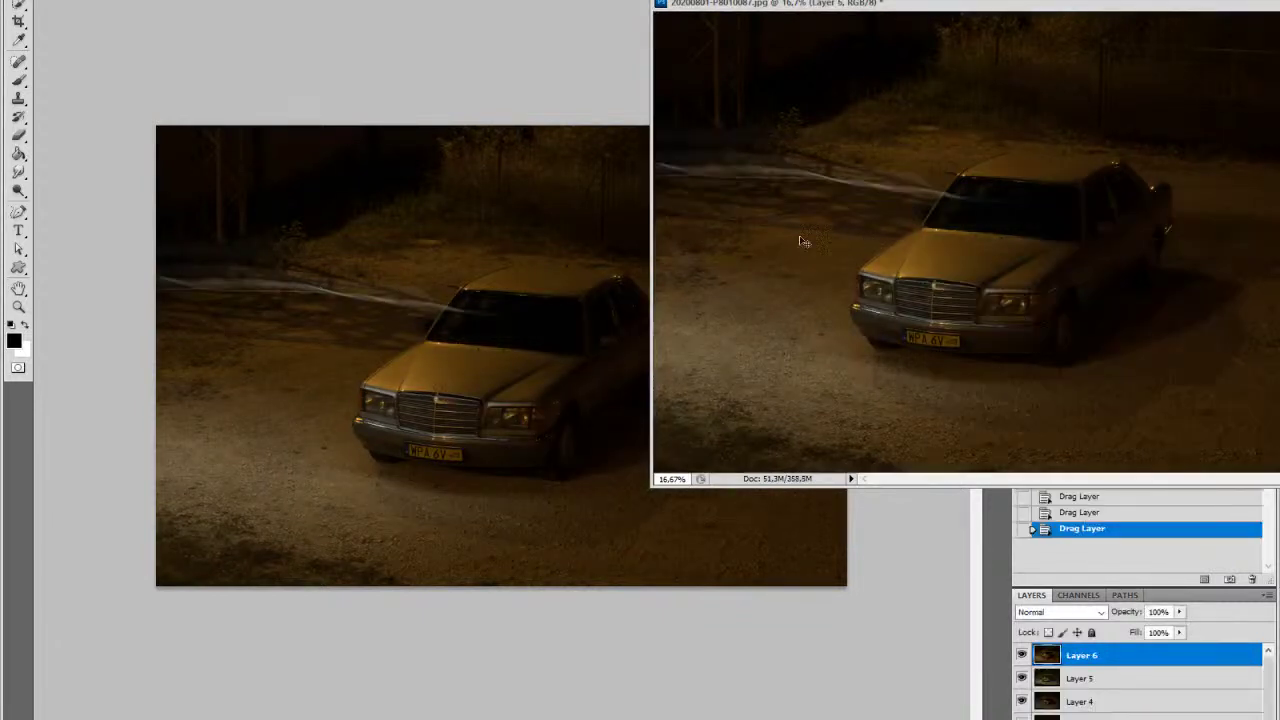
left_click(391, 258)
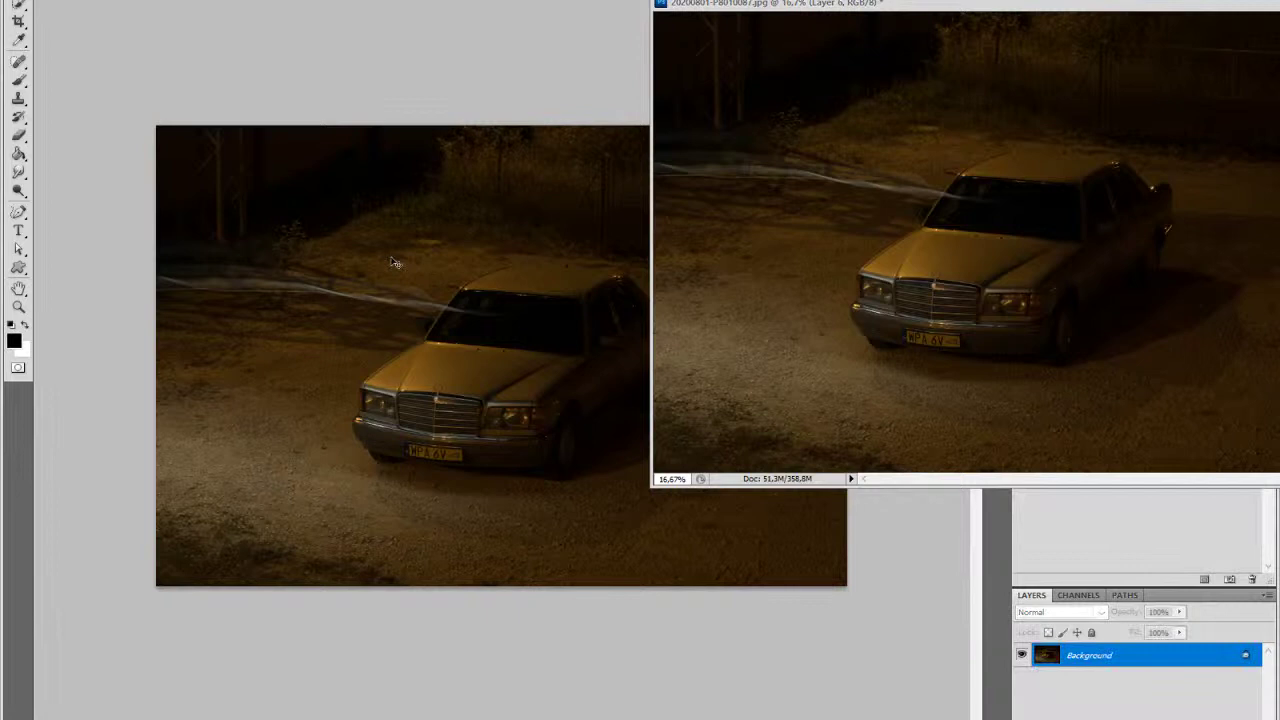
key("ctrl+w")
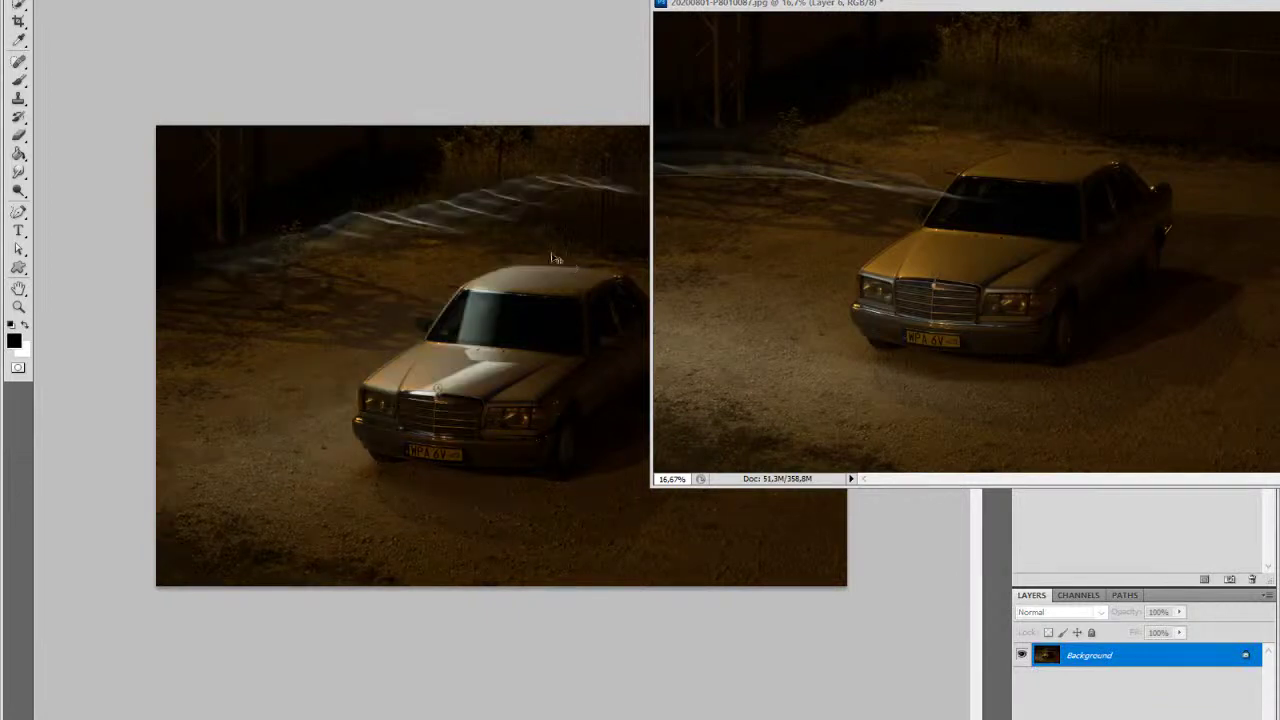
left_click_drag(372, 268, 882, 241)
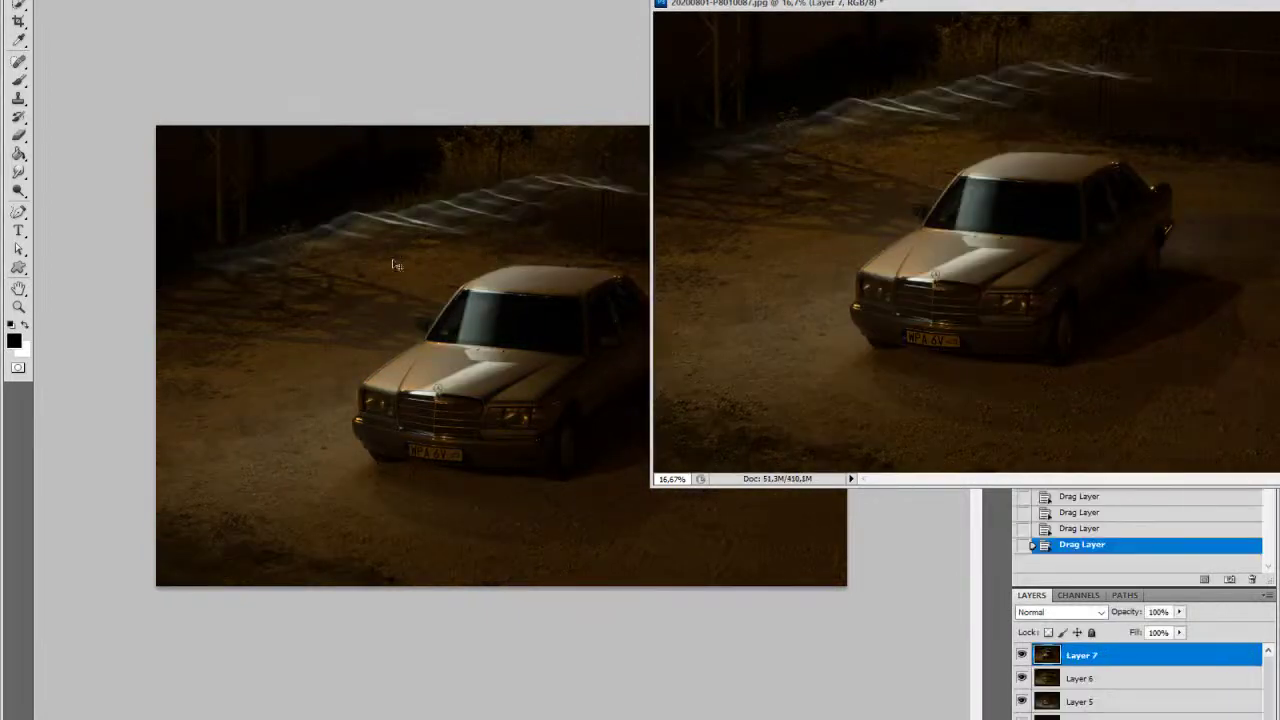
left_click(344, 259)
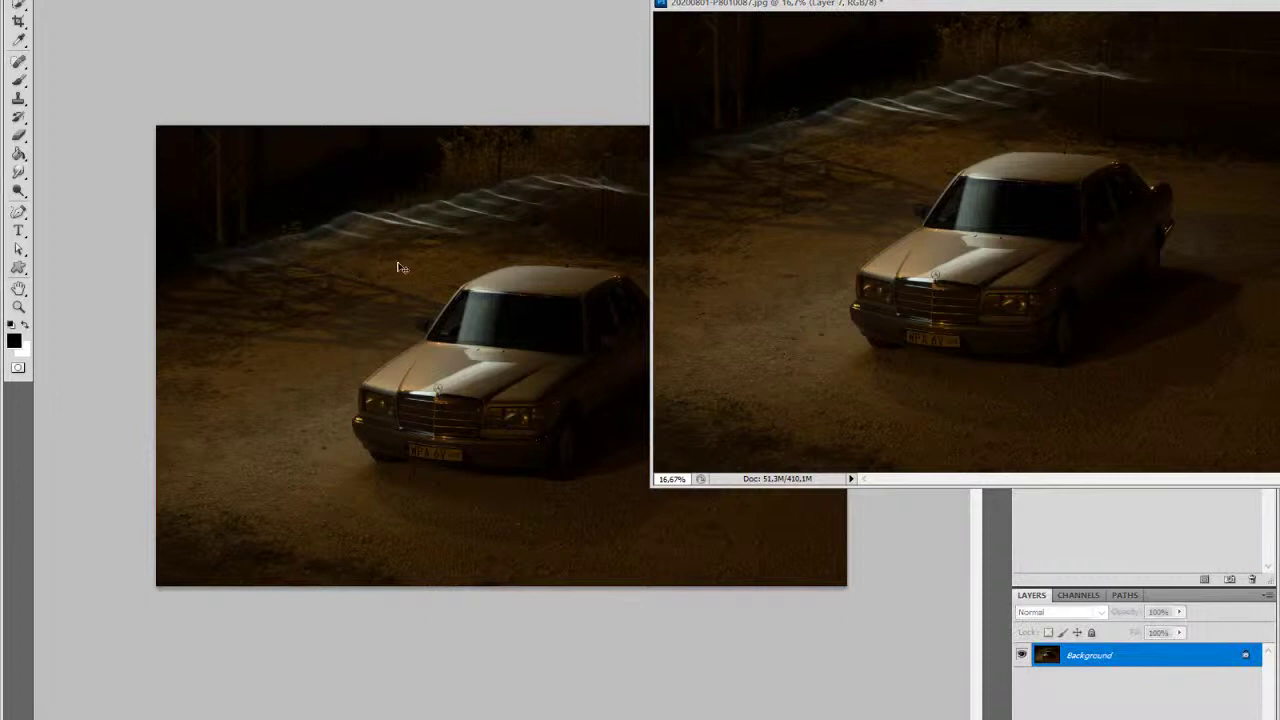
key("ctrl+w")
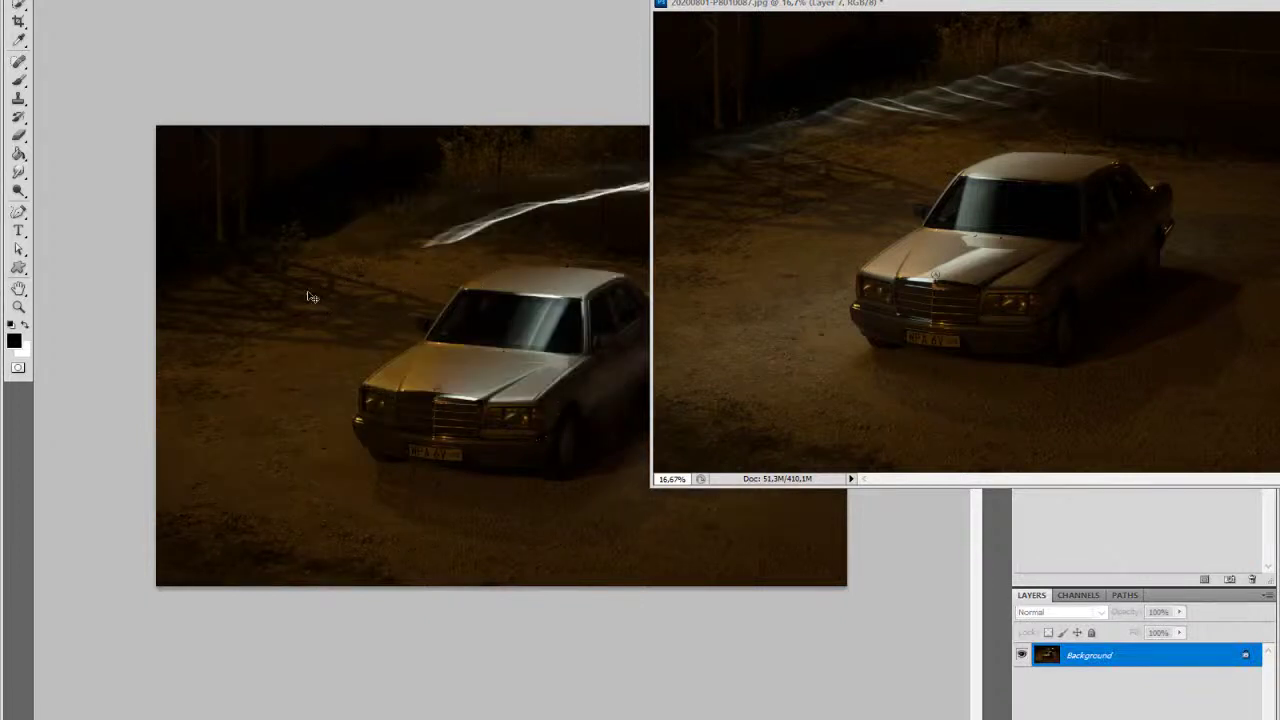
Step: Add the exposures with the thin white trail behind the car and the trail touching the roof edge as layers, closing both sources
left_click_drag(335, 275, 947, 248)
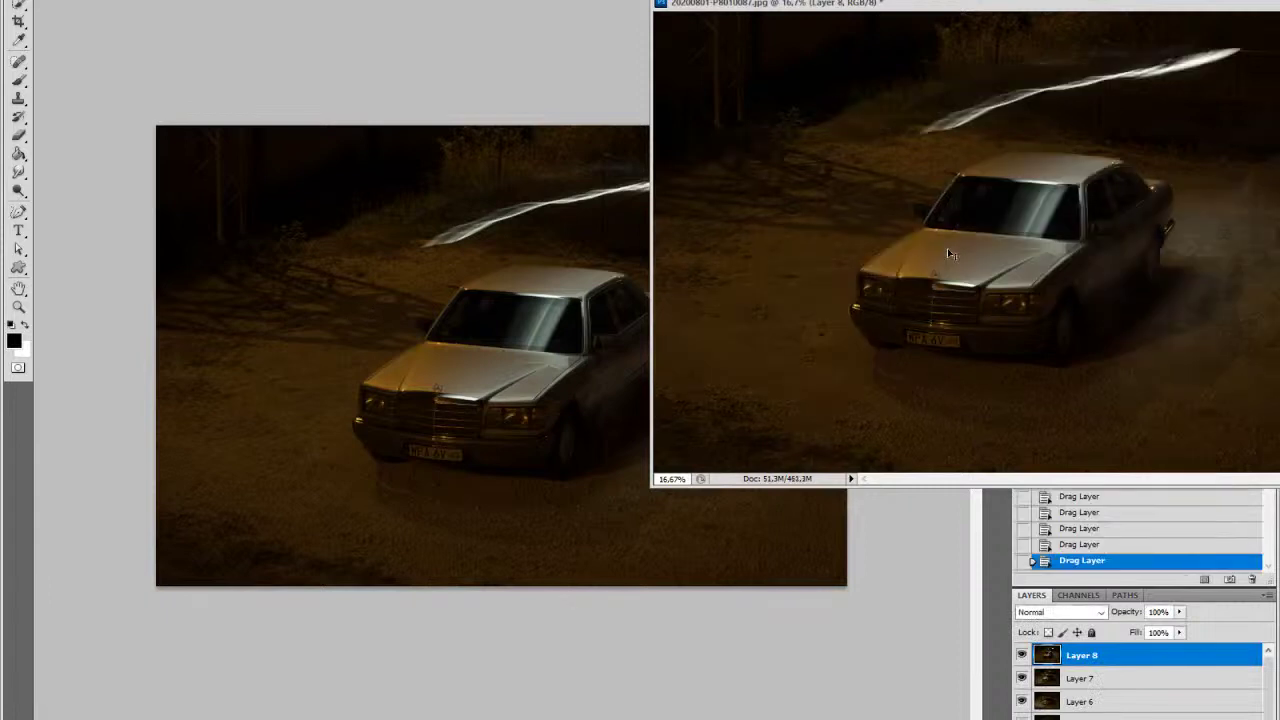
left_click(531, 265)
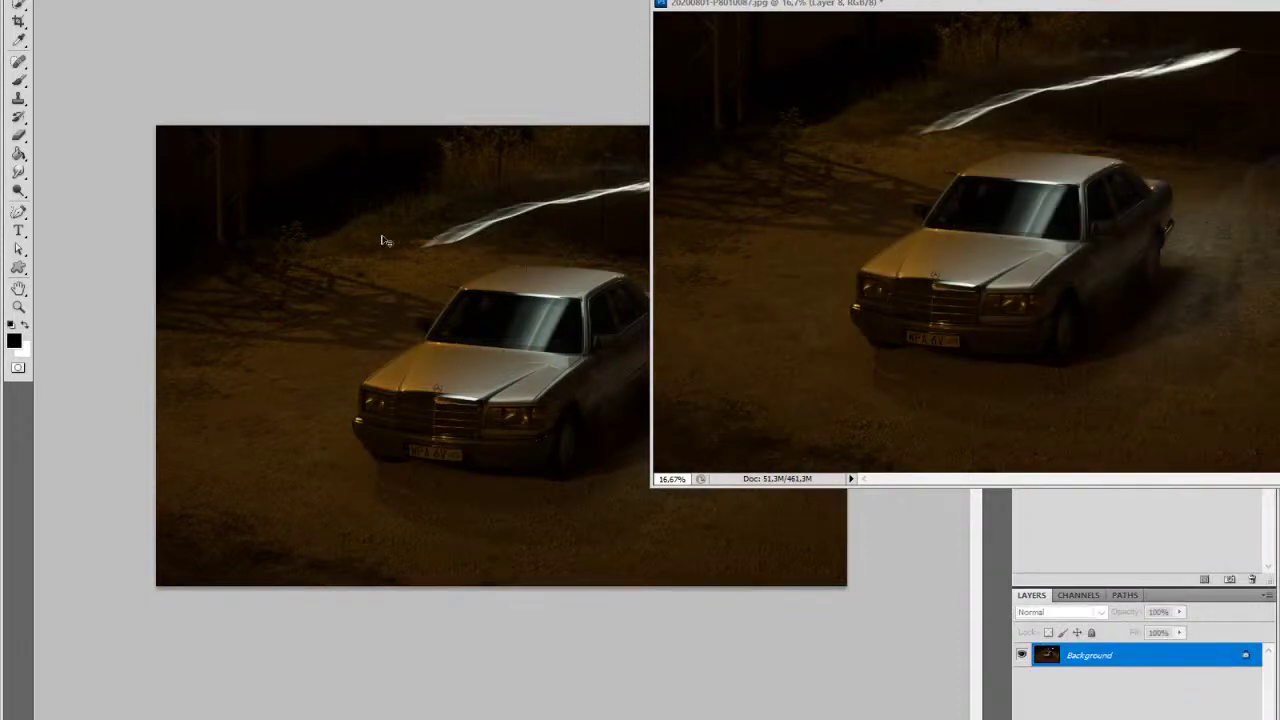
key("ctrl+w")
left_click_drag(300, 282, 882, 284)
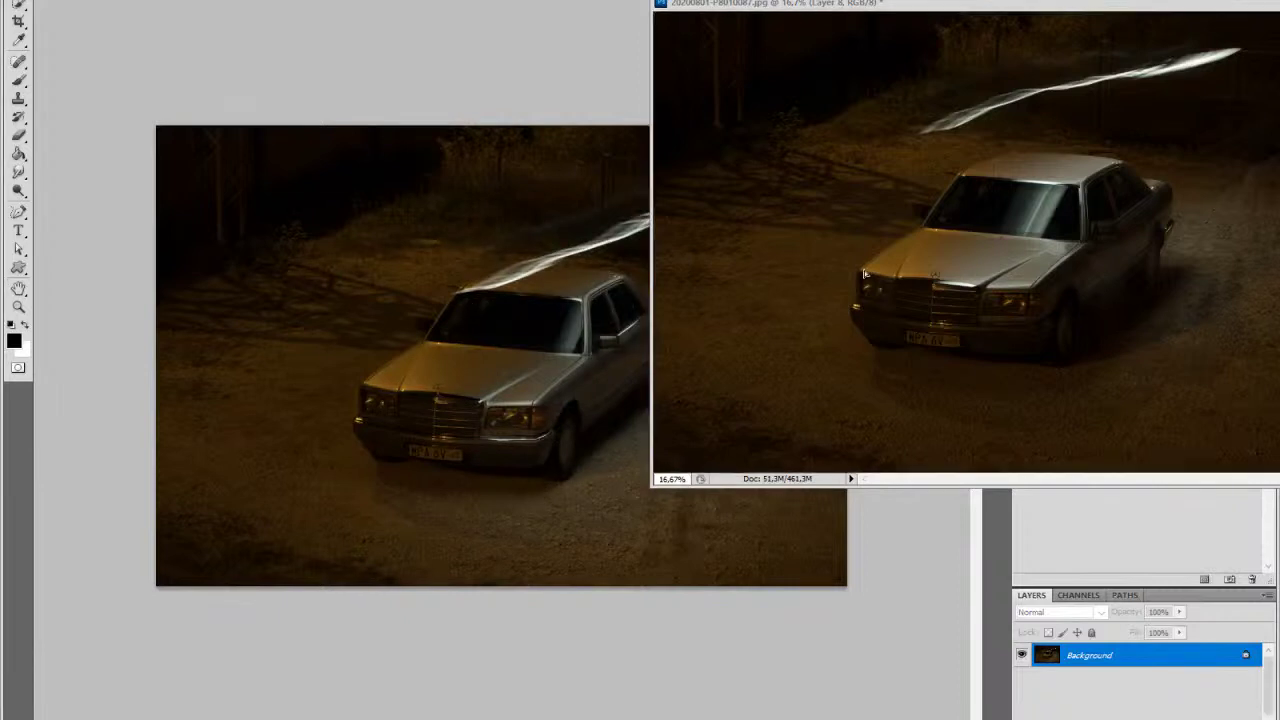
left_click(505, 288)
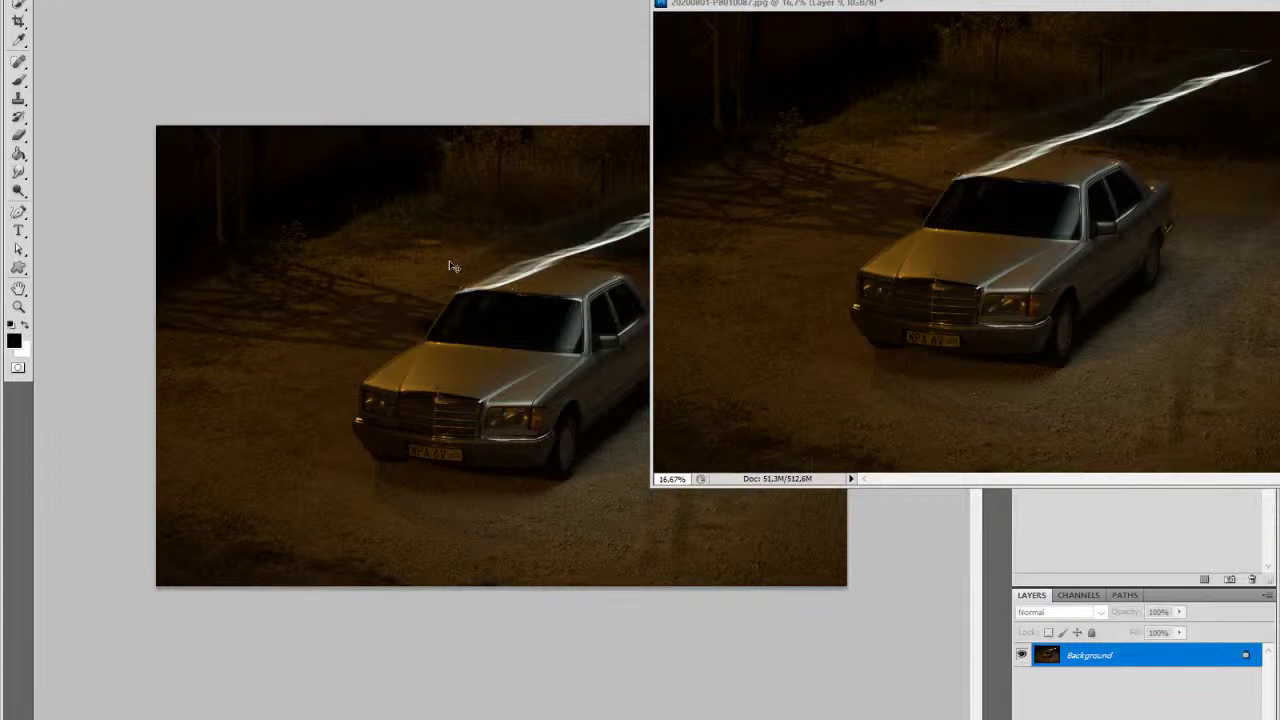
key("ctrl+w")
Step: Add the exposures with the broad white streak behind the roof and the lit side windows to the repositioned composite window, closing both sources
left_click_drag(404, 303, 862, 284)
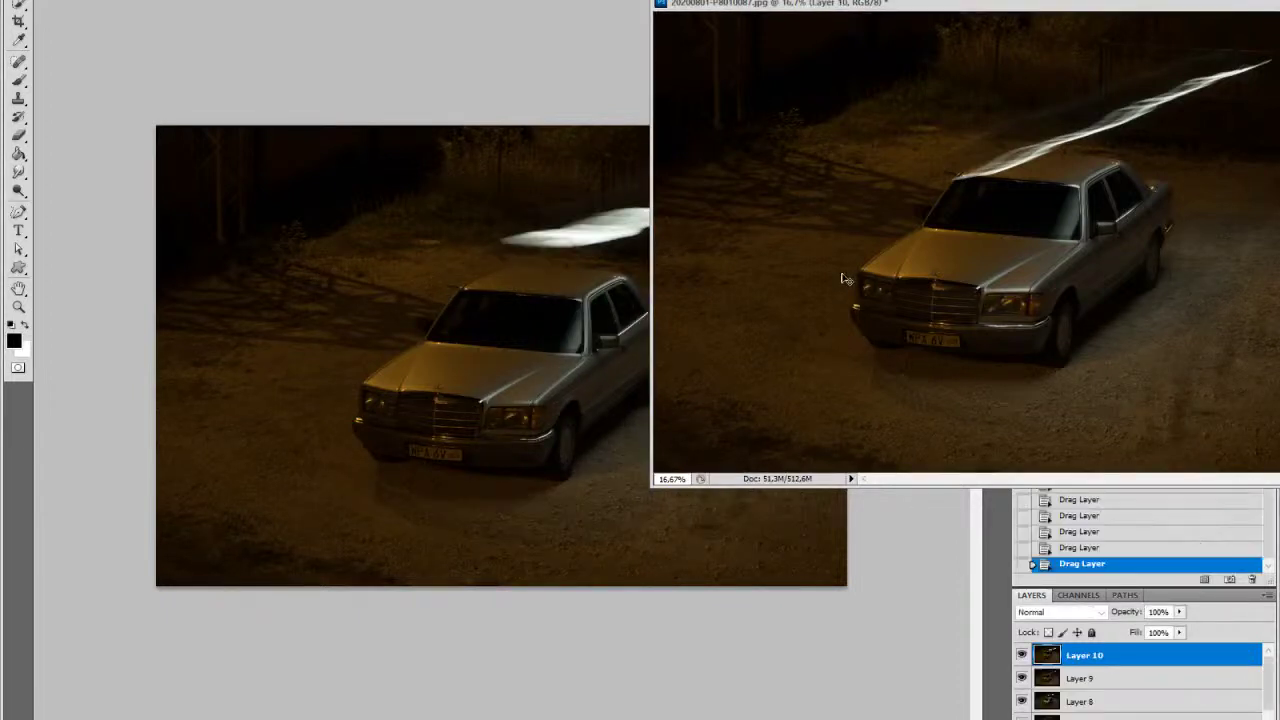
left_click(457, 256)
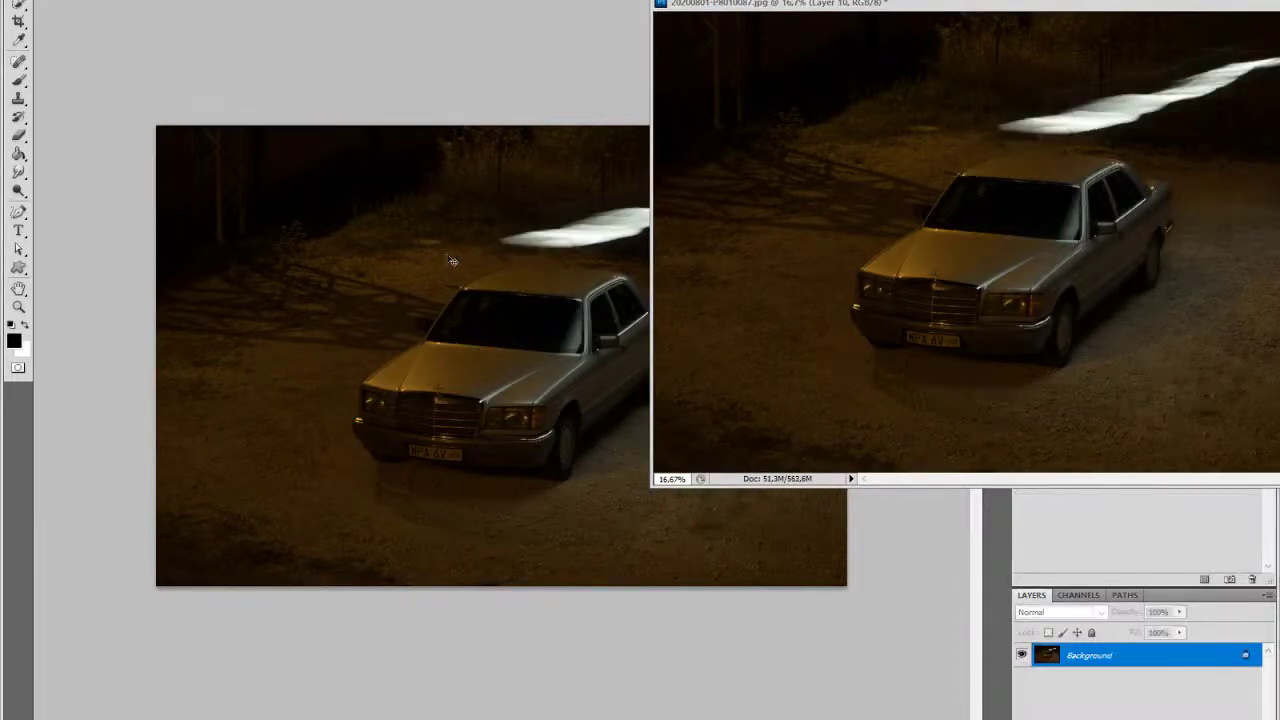
key("ctrl+w")
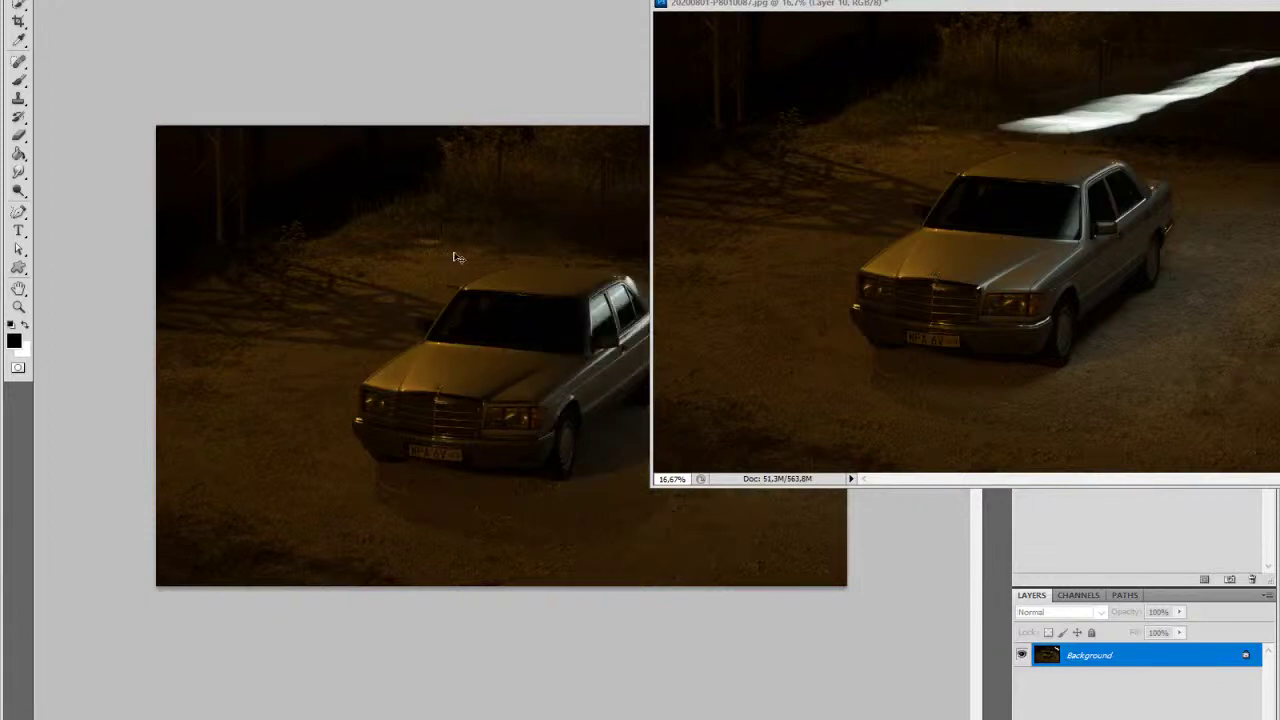
left_click_drag(457, 277, 845, 245)
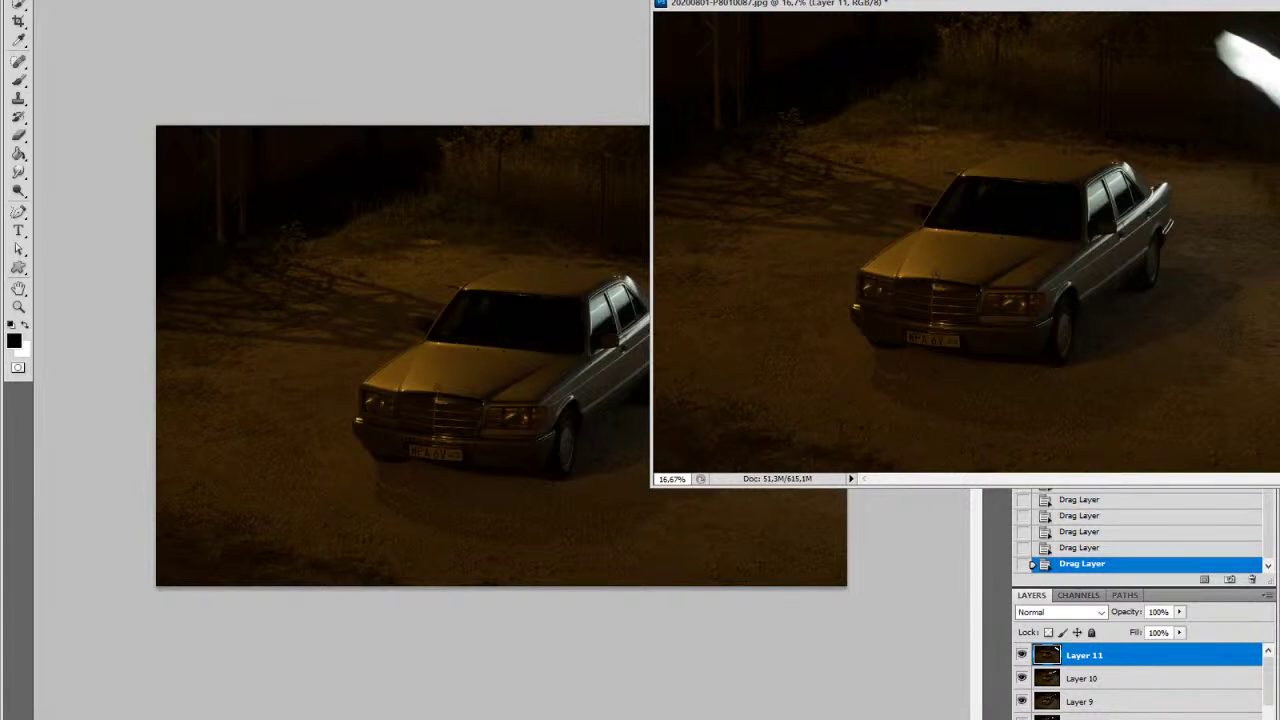
left_click(520, 286)
mouse_move(765, 1)
left_mouse_down()
mouse_move(569, 146)
mouse_move(723, 49)
mouse_move(741, 0)
left_mouse_up()
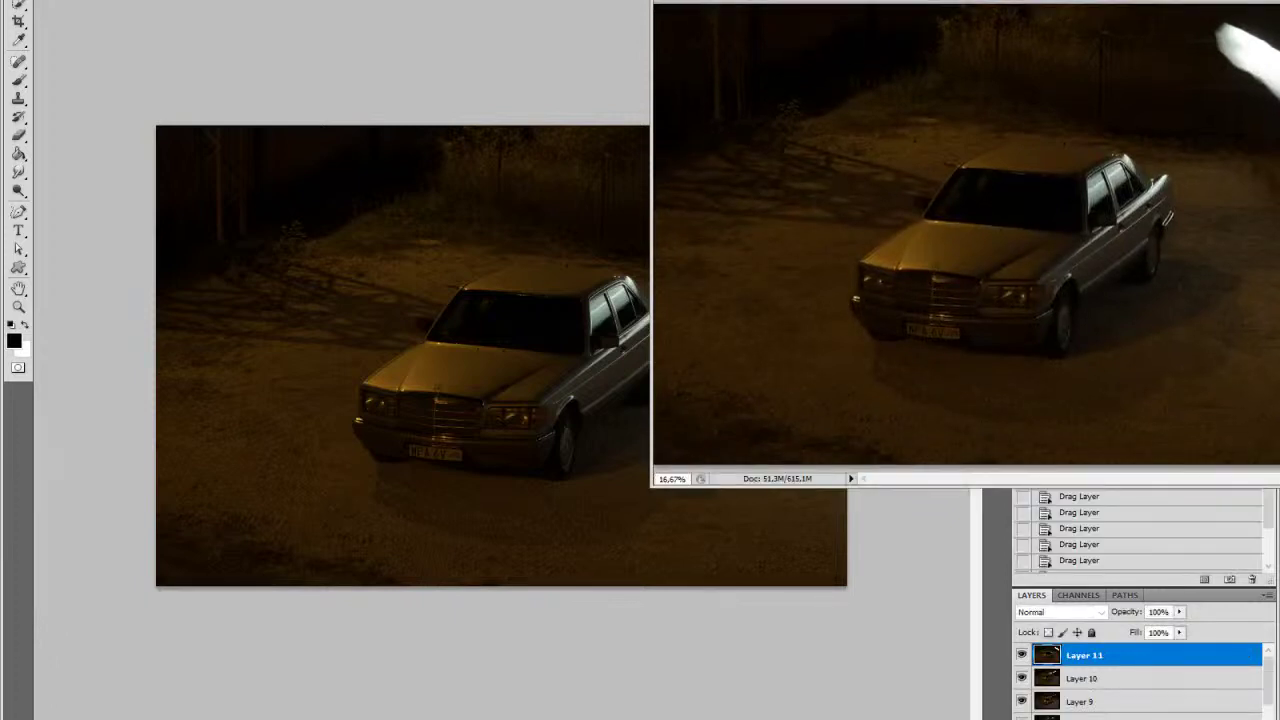
left_click_drag(842, 3, 859, 106)
left_click(321, 230)
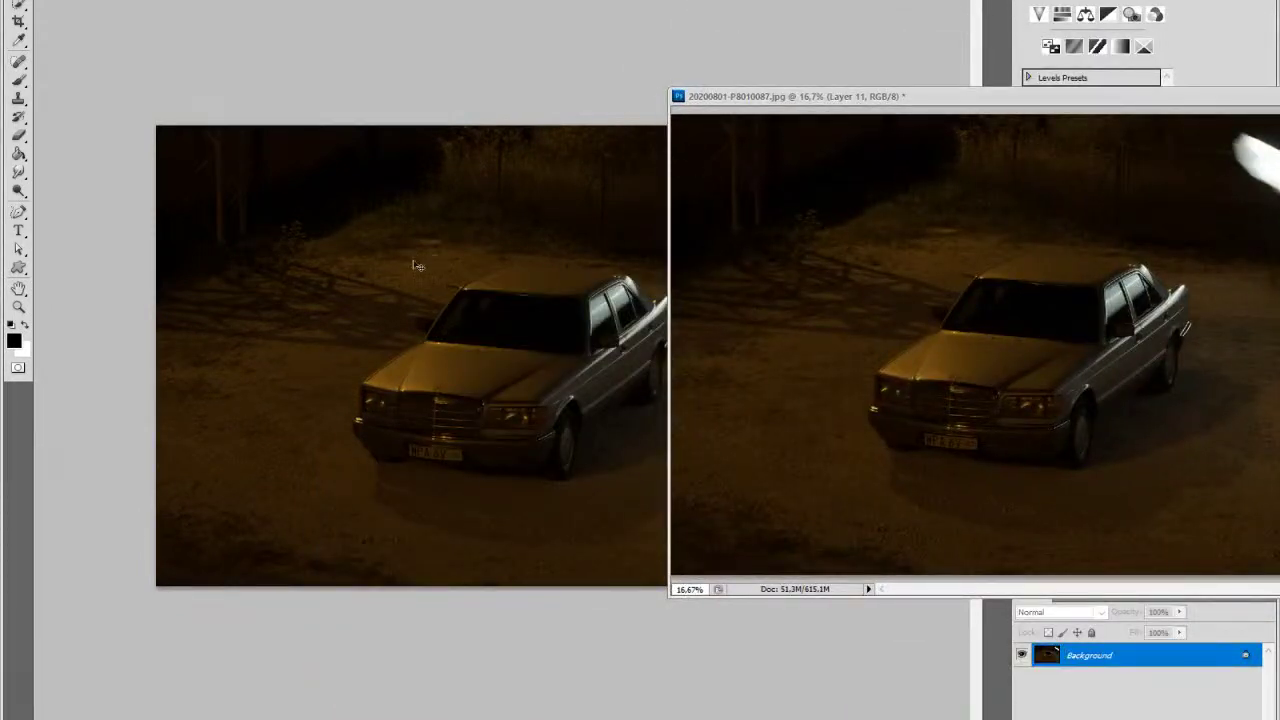
key("ctrl+w")
Step: Add the last two exposures, with the white light patch and the long softbox band, close their sources and centre the composite window
left_click_drag(293, 236, 860, 285)
left_click(582, 308)
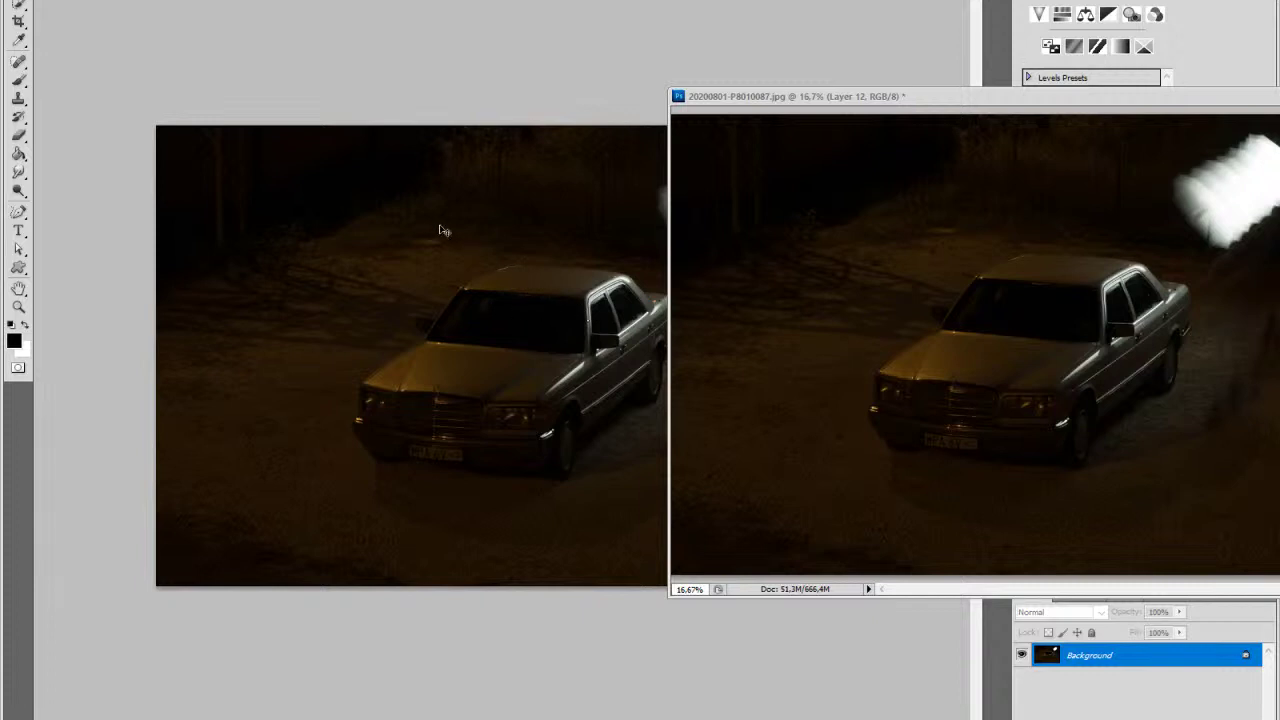
key("ctrl+w")
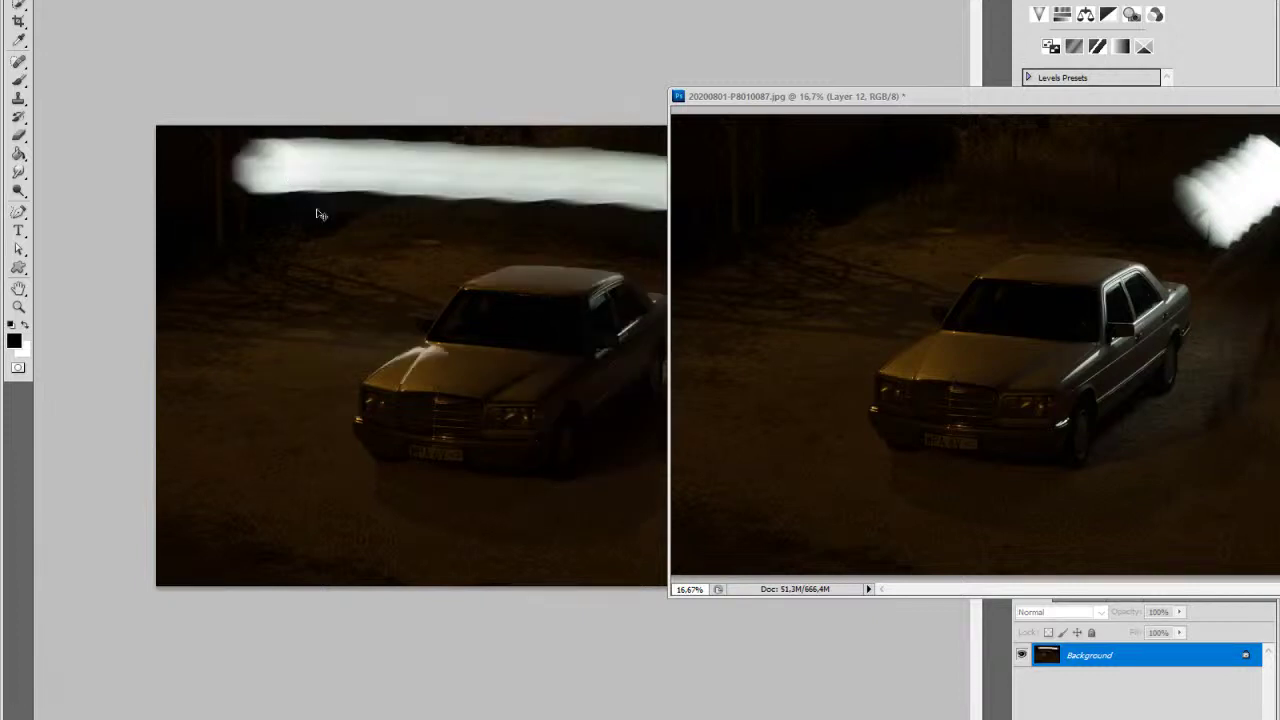
left_click_drag(388, 301, 938, 303)
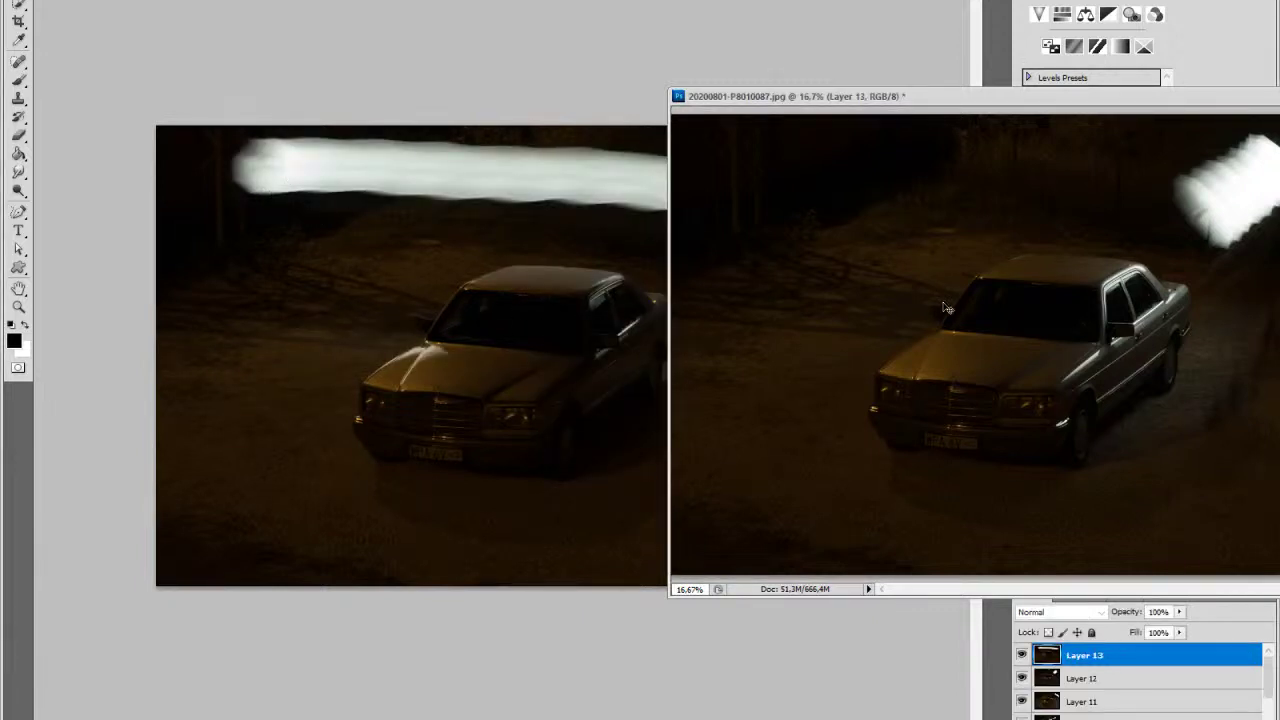
key("ctrl+shift+e")
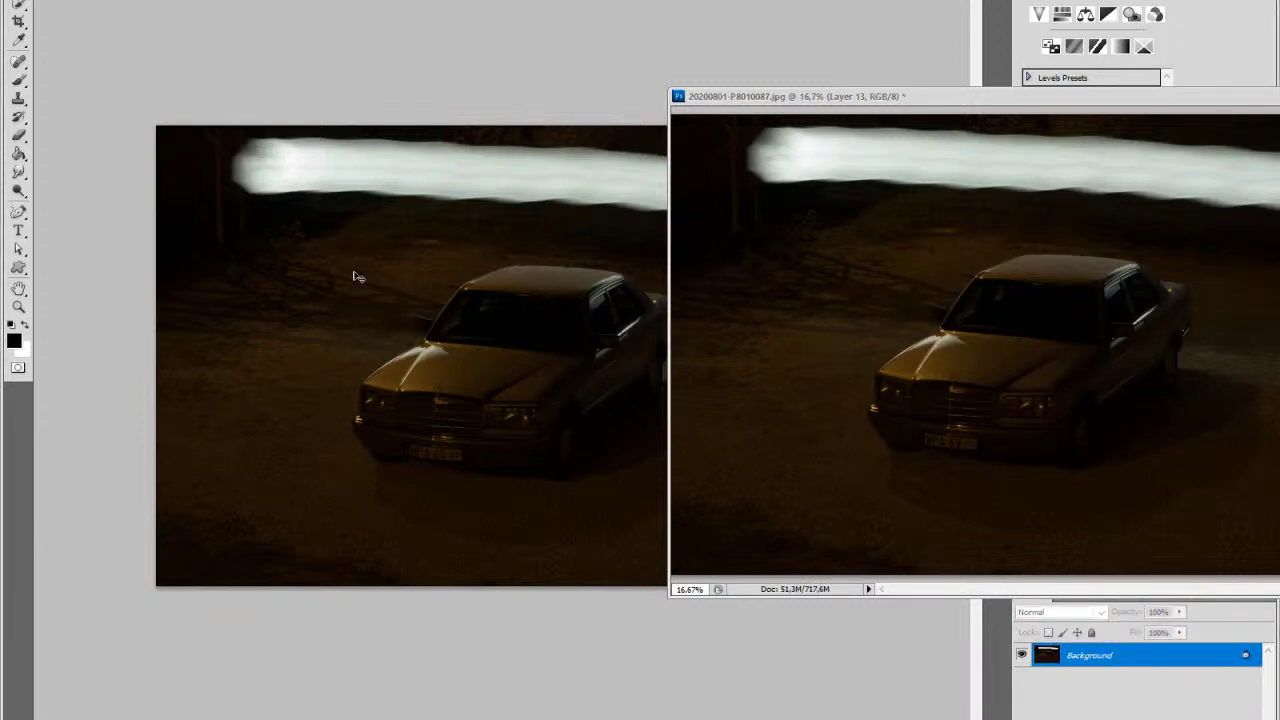
key("ctrl+z")
key("ctrl+w")
left_click_drag(877, 105, 380, 104)
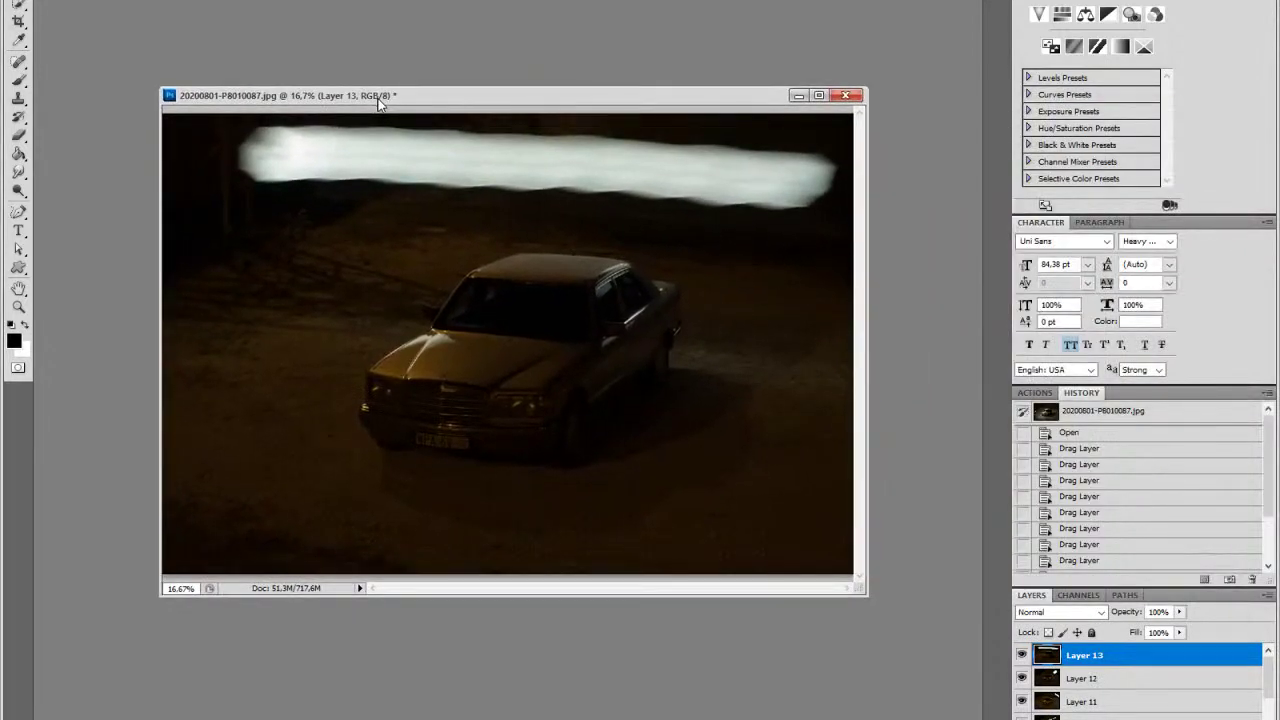
Step: Save the layered composite in Photoshop format as 20200801-P8010087 with Maximize Compatibility enabled
key("ctrl+shift+s")
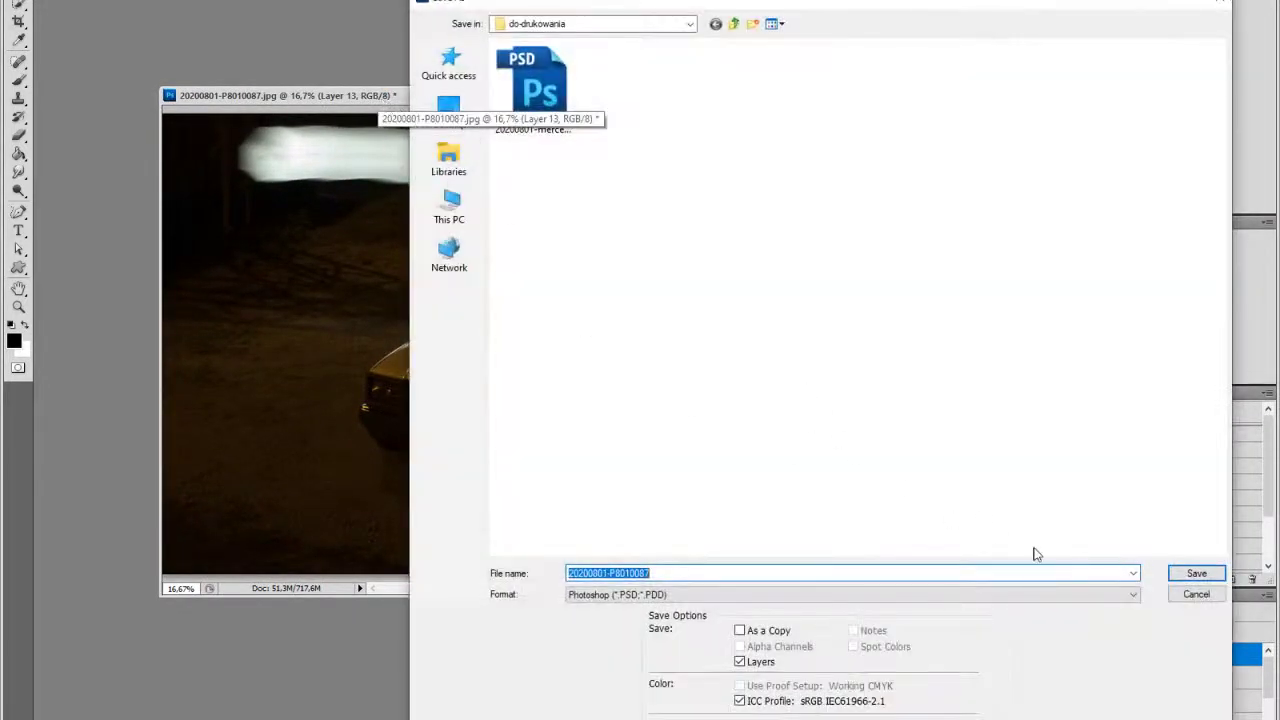
left_click(1196, 573)
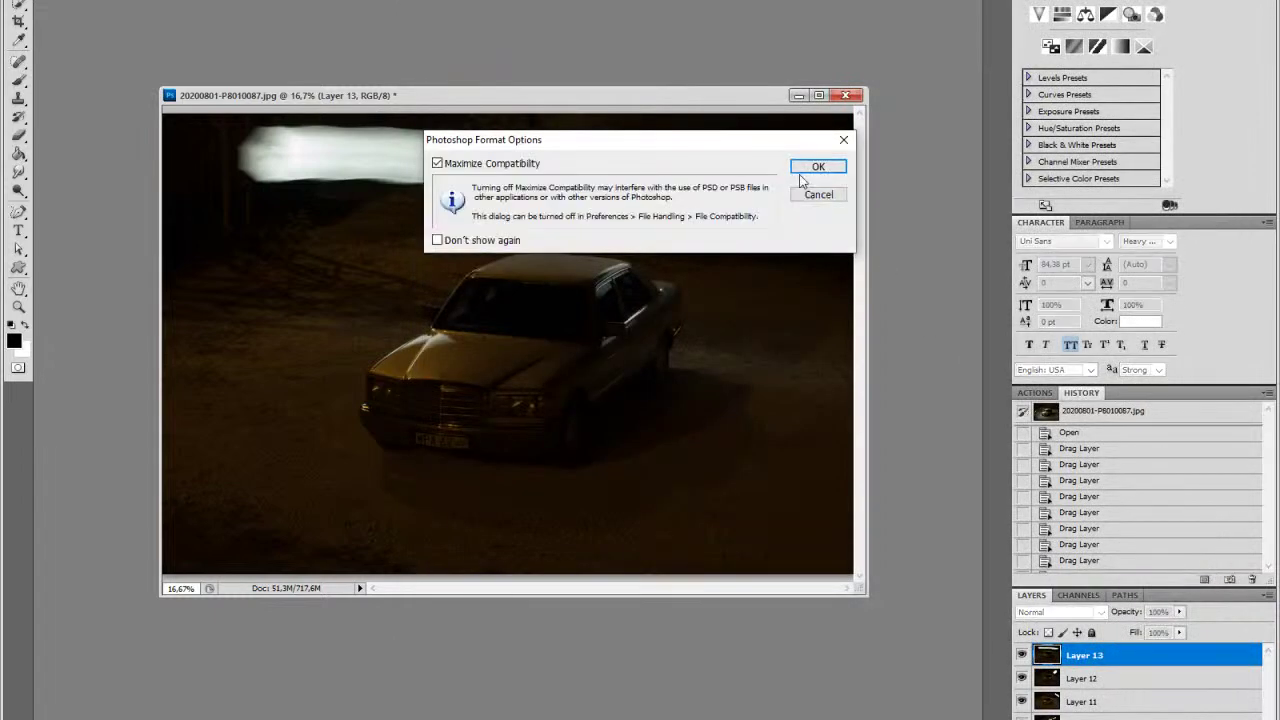
left_click(819, 166)
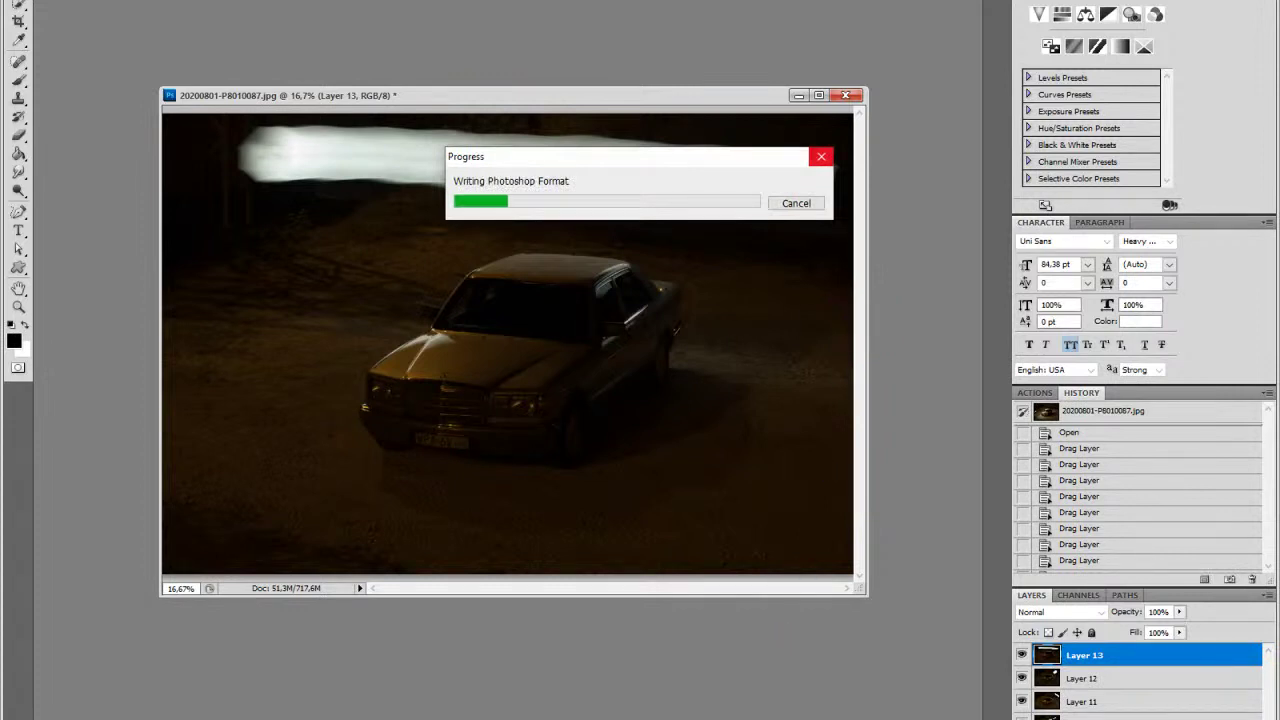
Step: Close Lightroom, skipping the catalog backup this time, and shift the composite window slightly in Photoshop
right_click(648, 719)
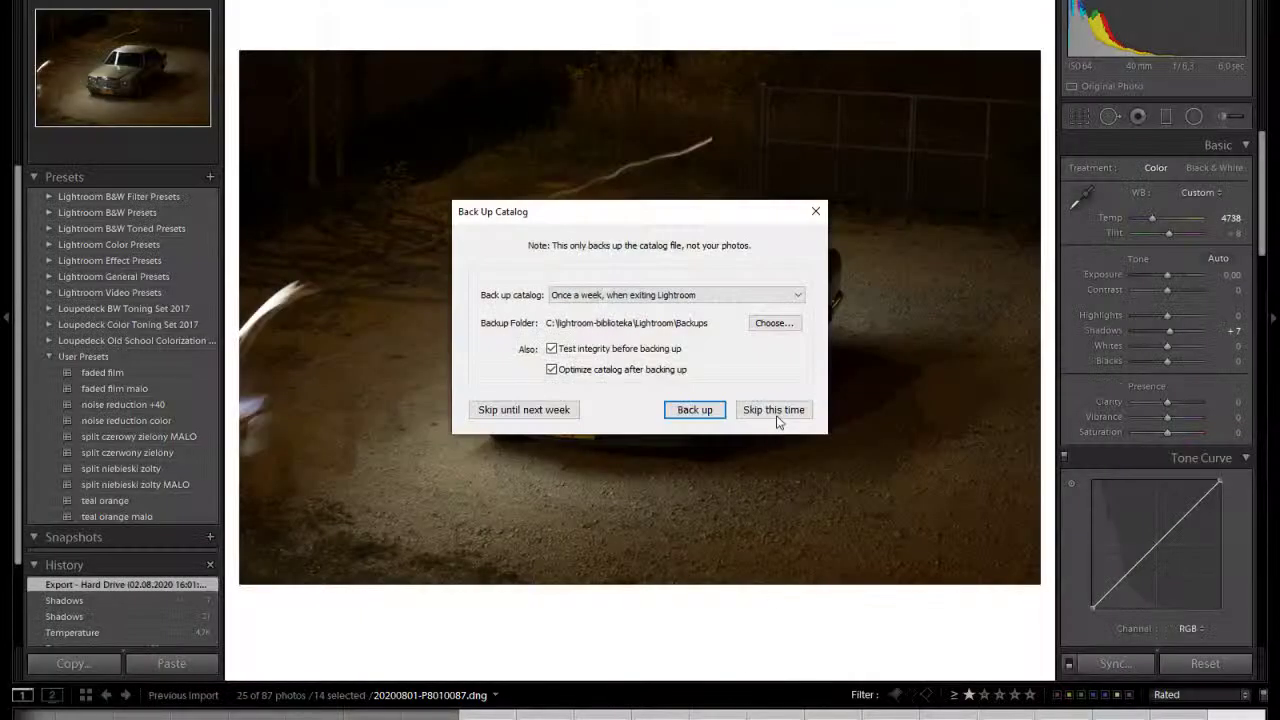
left_click(775, 417)
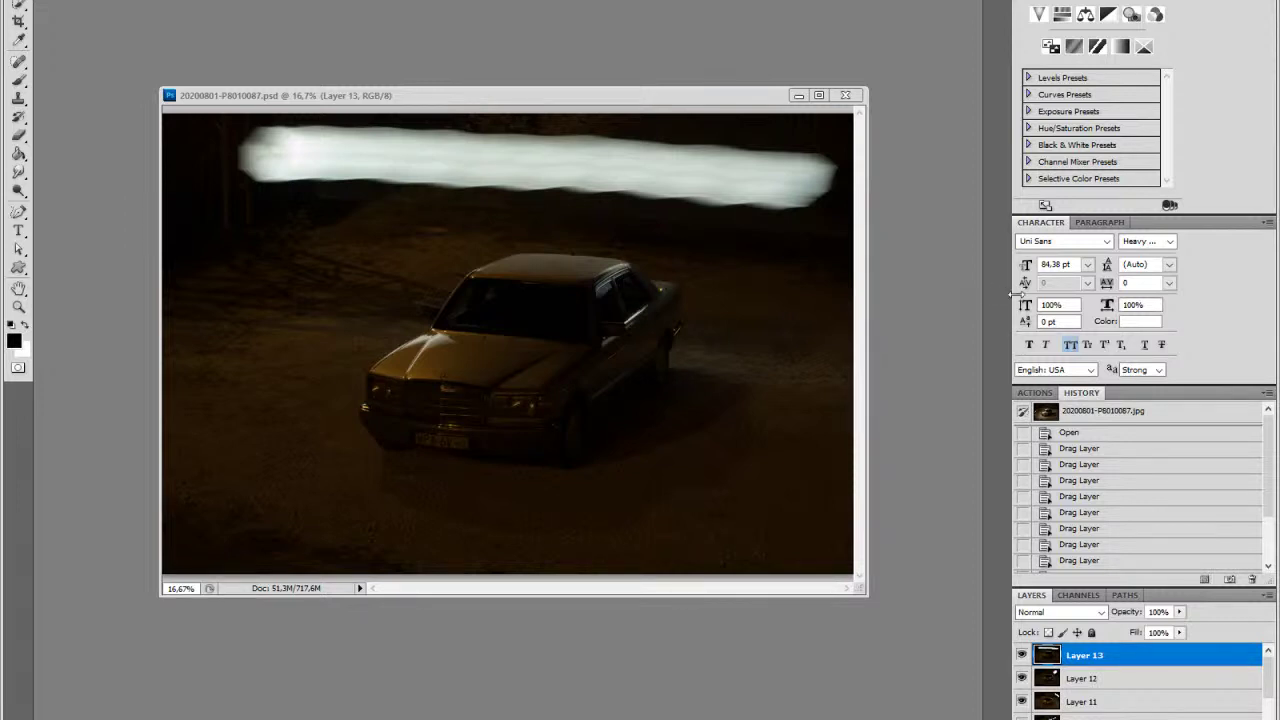
left_click_drag(578, 96, 549, 86)
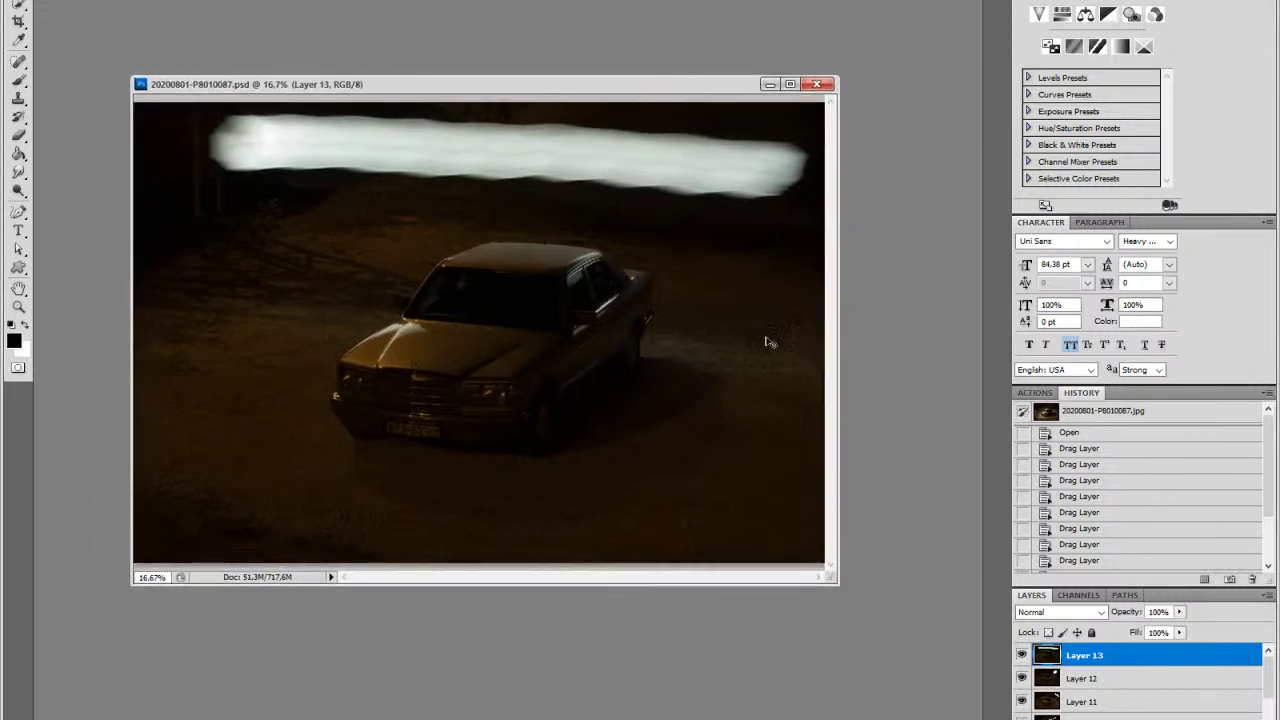
Step: Convert the Background into a regular layer named Layer 0, in Normal mode at 100% opacity
left_click_drag(1269, 682, 1269, 719)
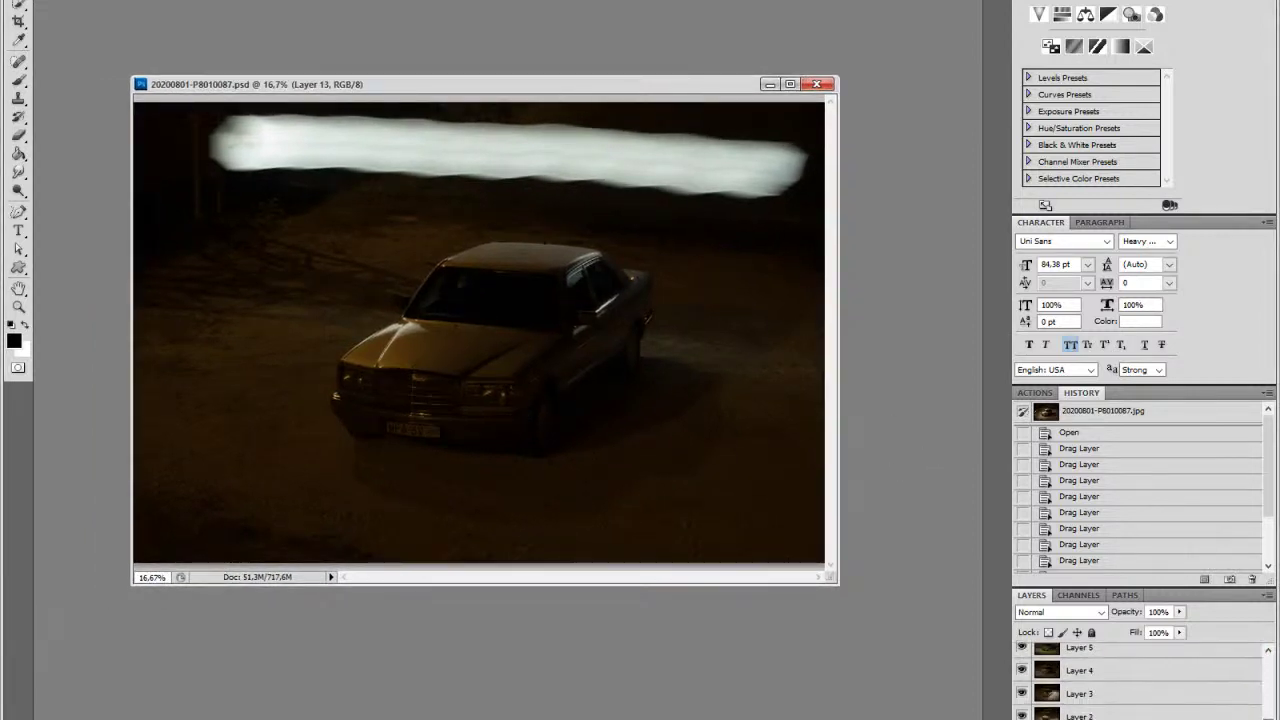
left_click(1083, 719)
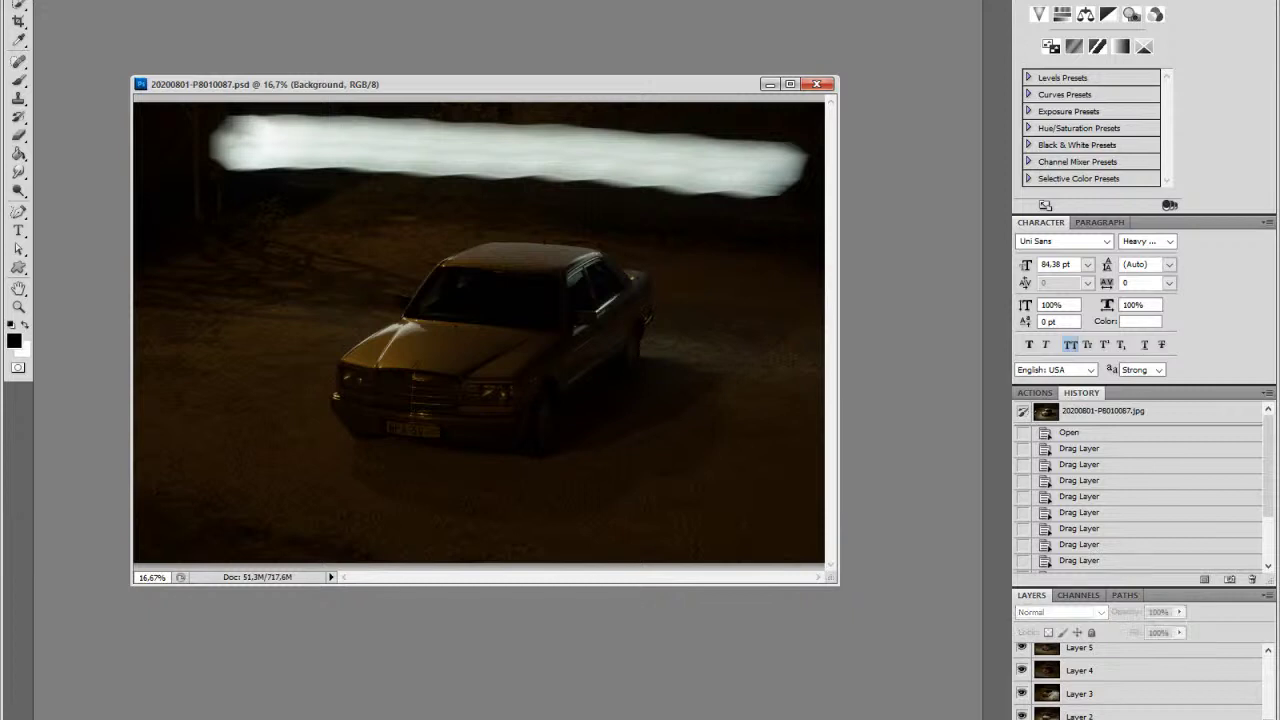
right_click(1083, 719)
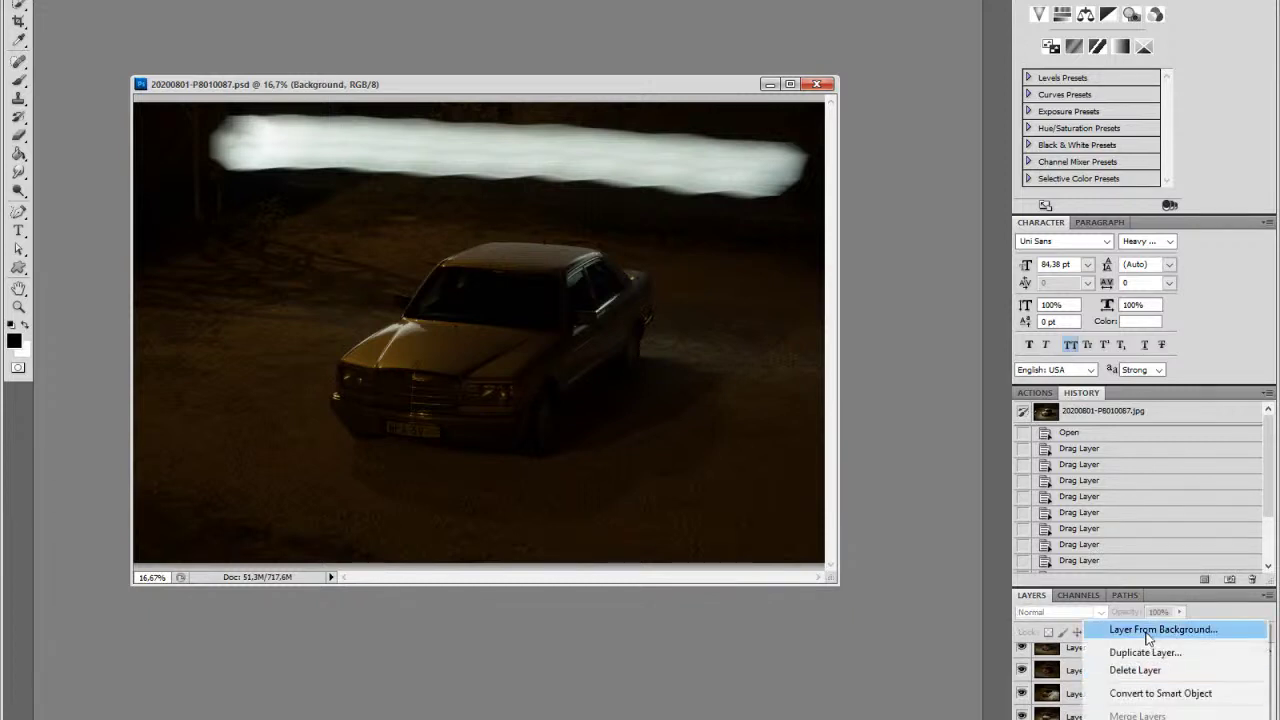
left_click(1160, 629)
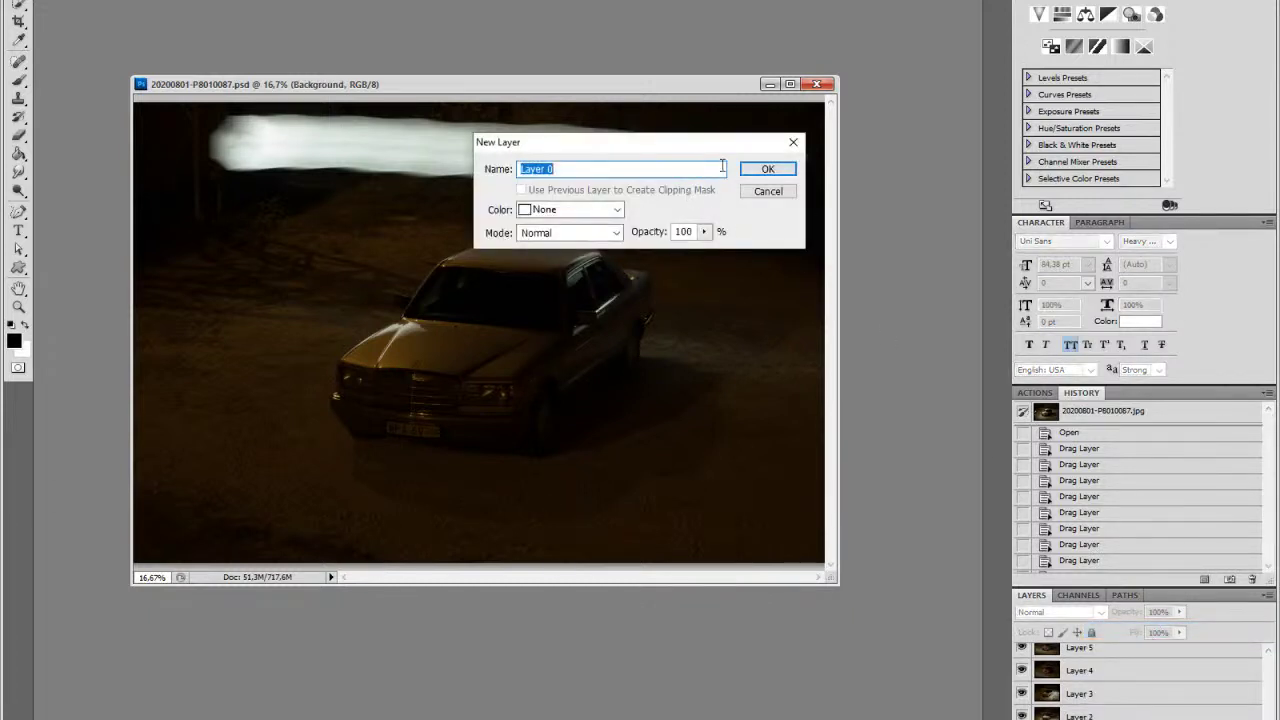
left_click(756, 175)
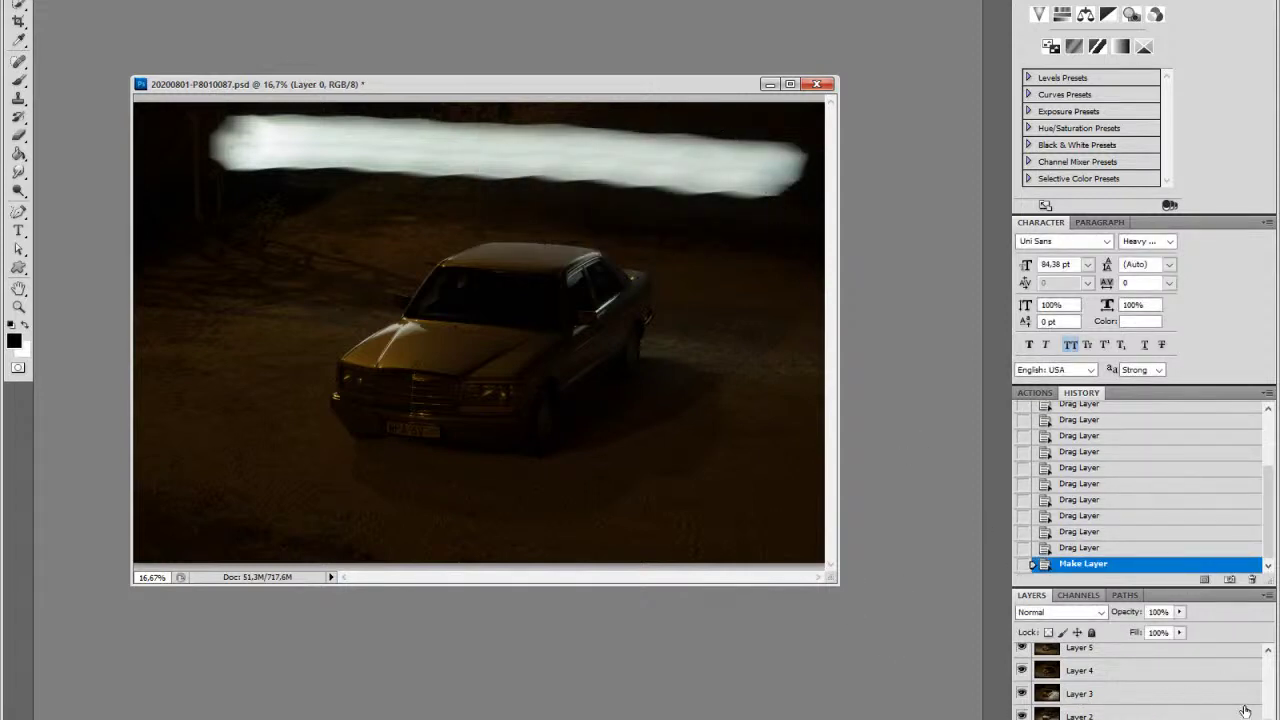
Step: Show the composite in full screen mode, centre it in the workspace and hide every layer except Layer 0
key("f")
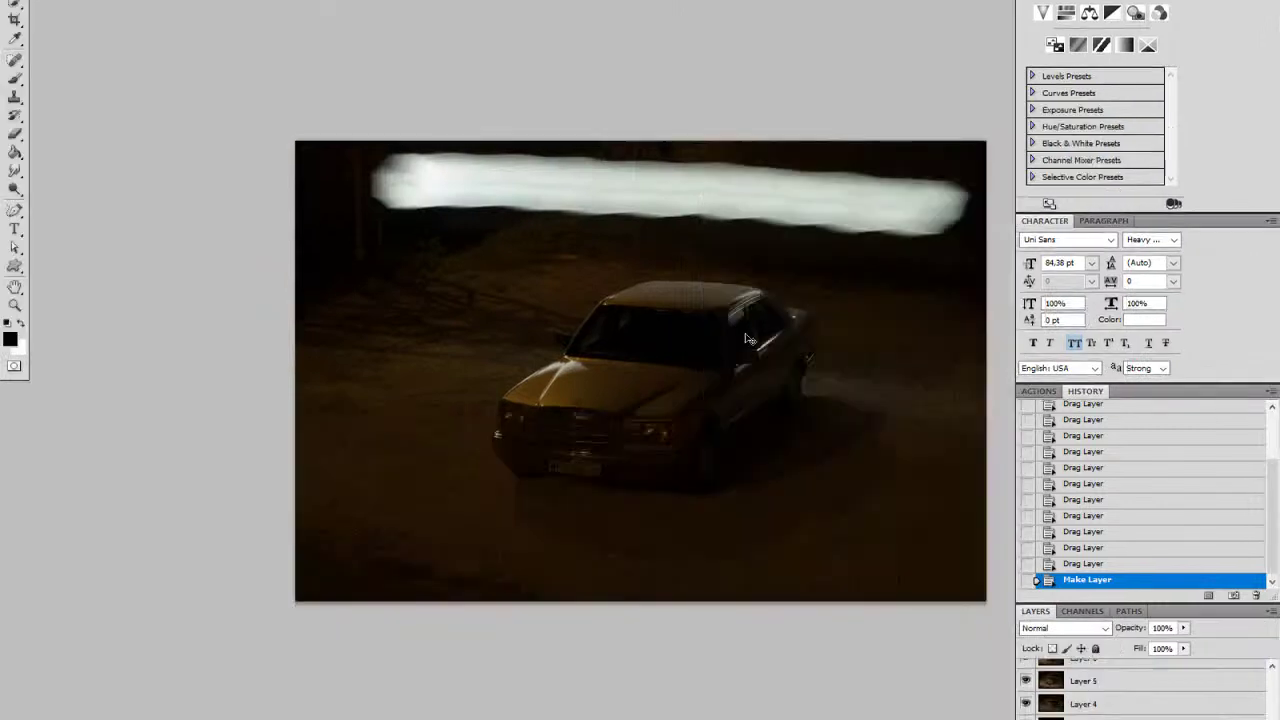
left_click_drag(836, 392, 690, 380)
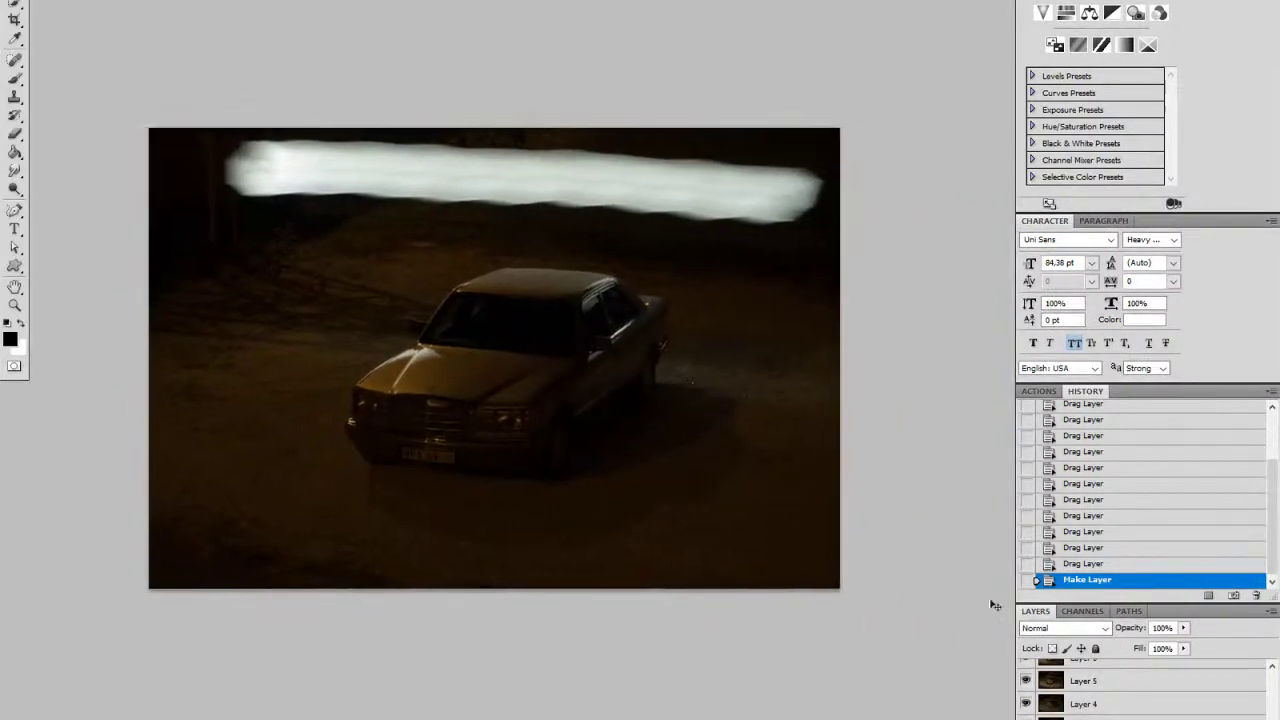
scroll(1026, 678, "up", 4)
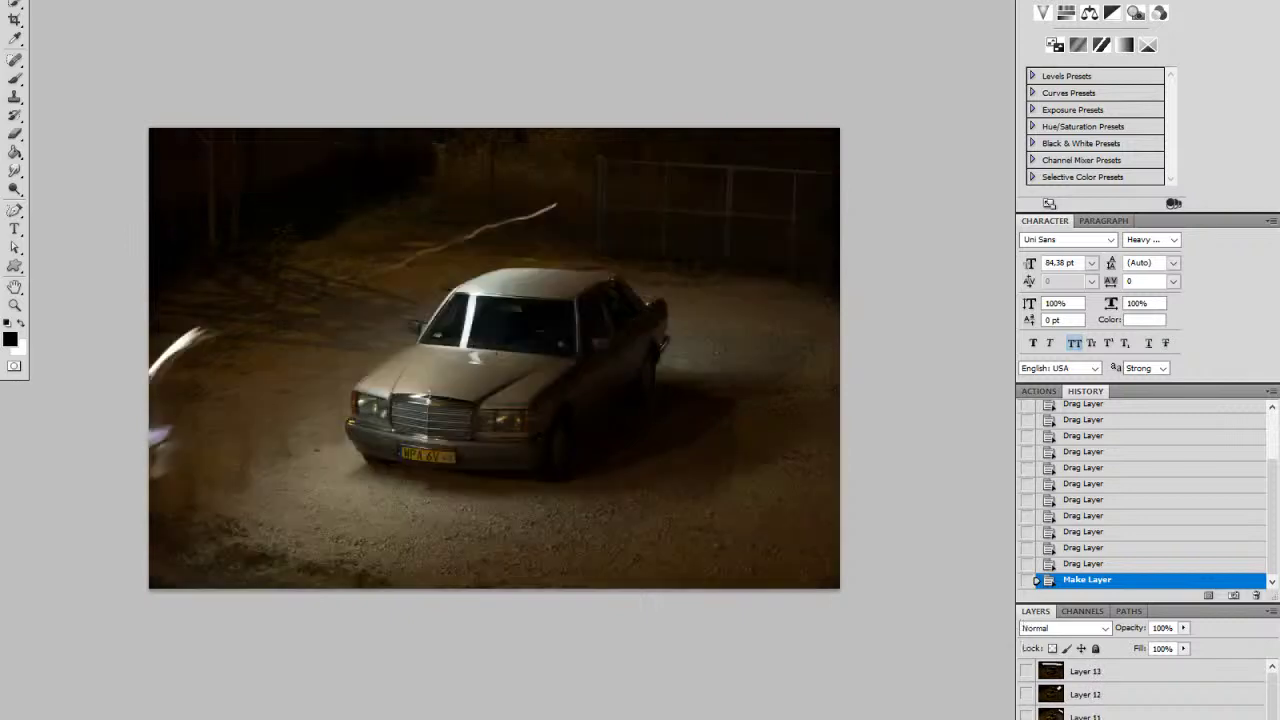
Step: Move Layer 0 from the bottom of the stack to the very top, above Layer 13, and hide it
left_click_drag(1273, 705, 1273, 719)
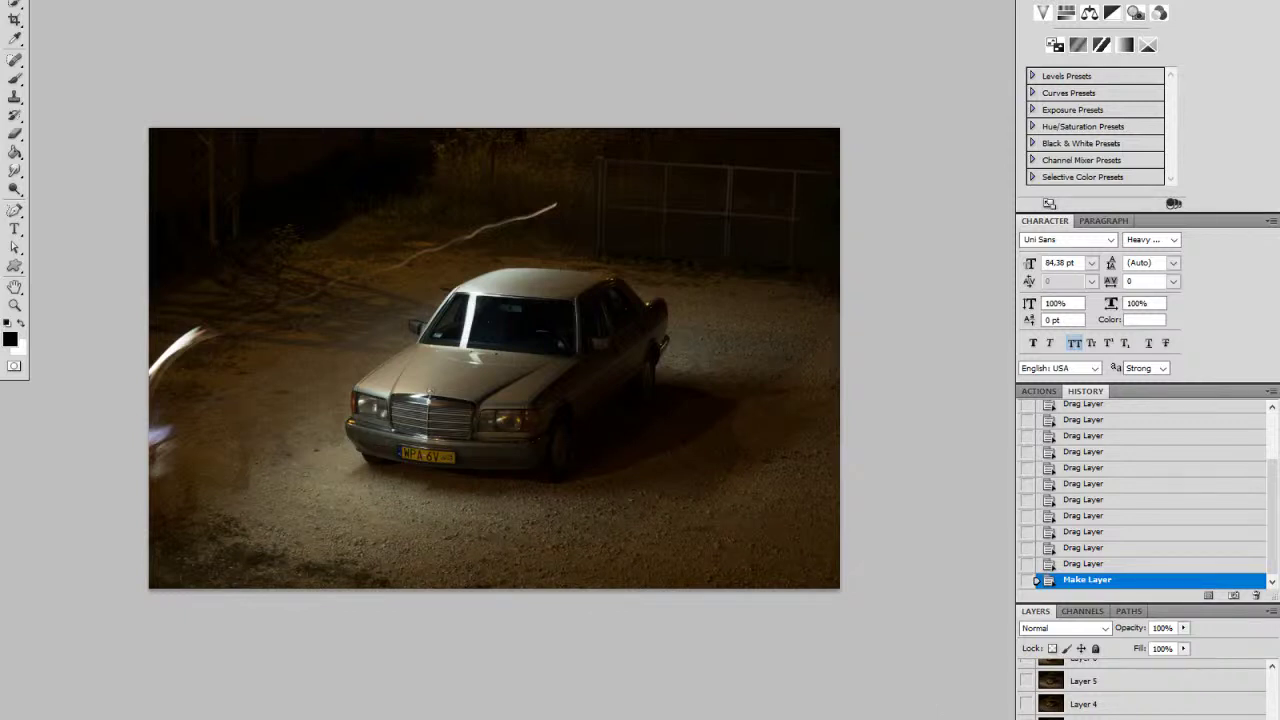
scroll(1140, 685, "up", 4)
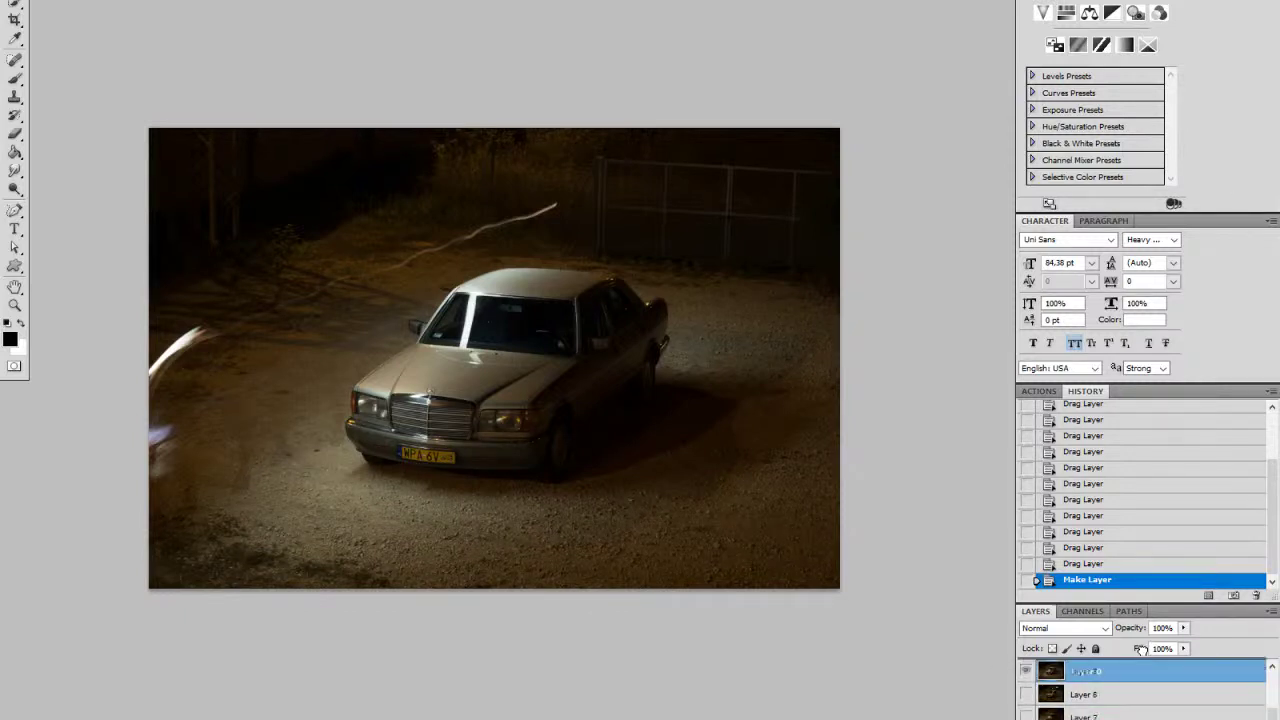
left_click_drag(1142, 650, 1143, 656)
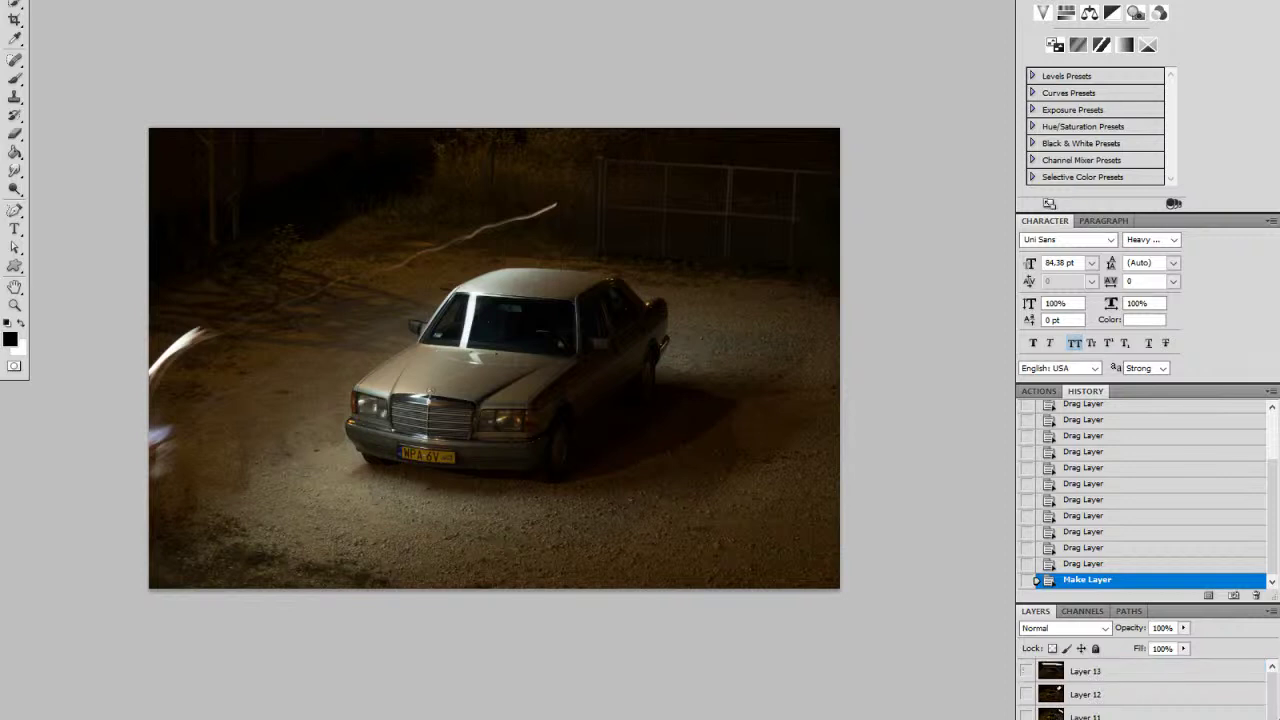
left_click_drag(1270, 713, 1270, 719)
scroll(1140, 670, "up", 1)
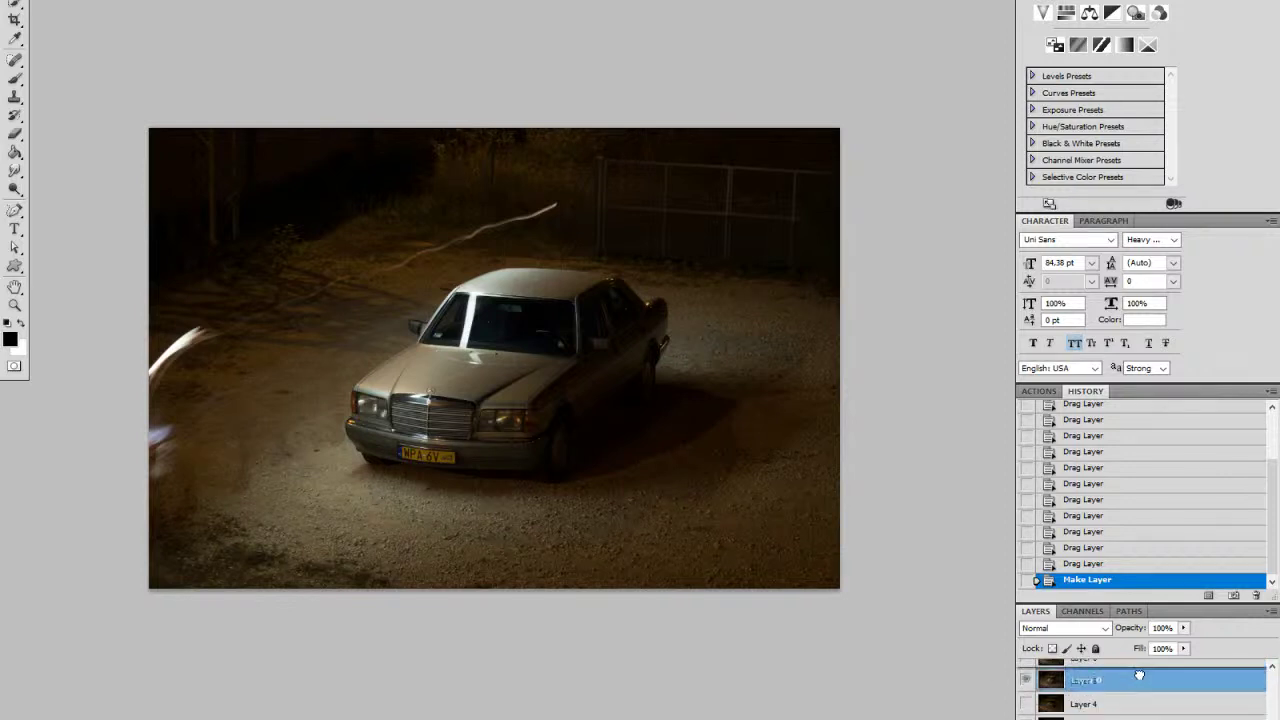
scroll(1140, 660, "up", 3)
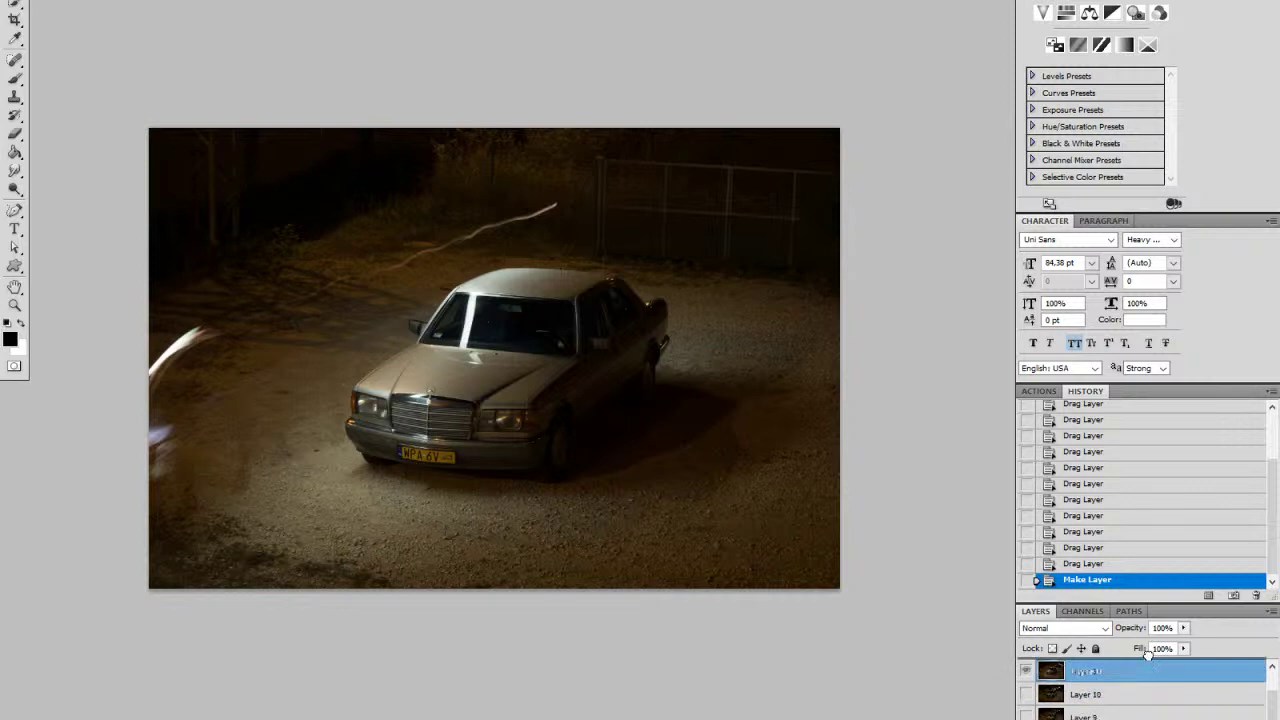
mouse_move(1148, 656)
left_mouse_down()
mouse_move(1152, 674)
mouse_move(1151, 661)
left_mouse_up()
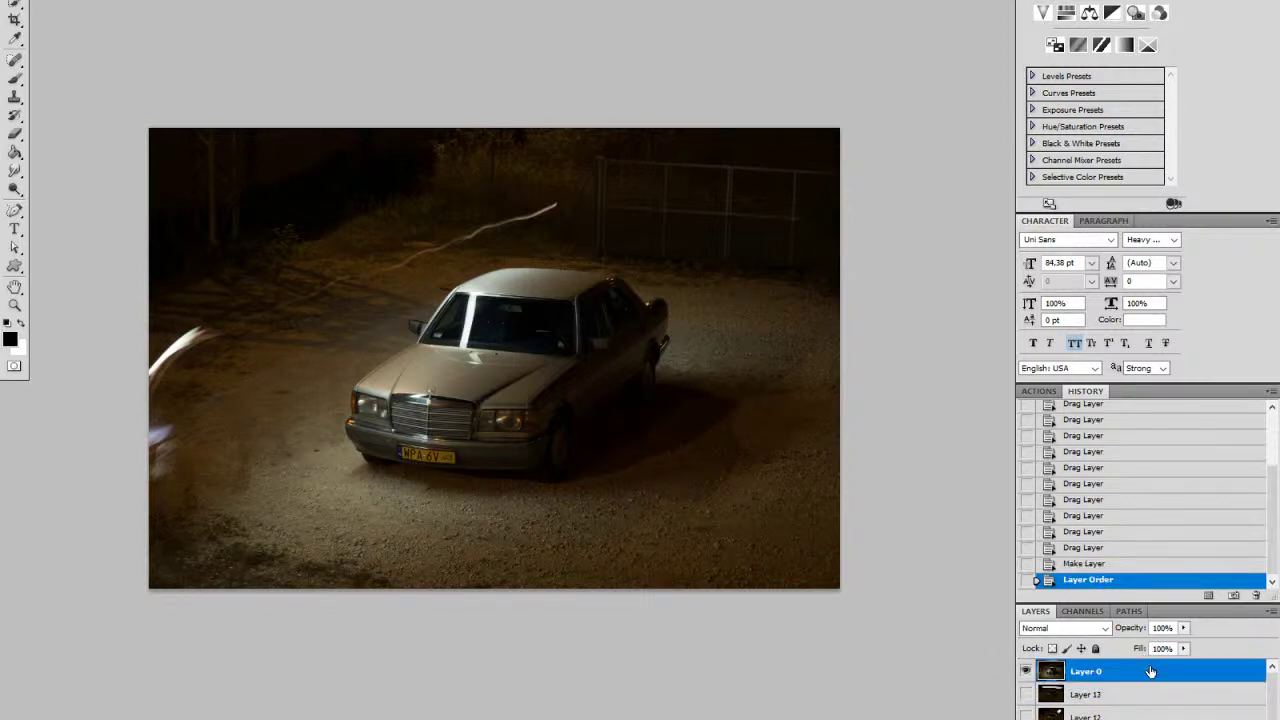
left_click(1027, 672)
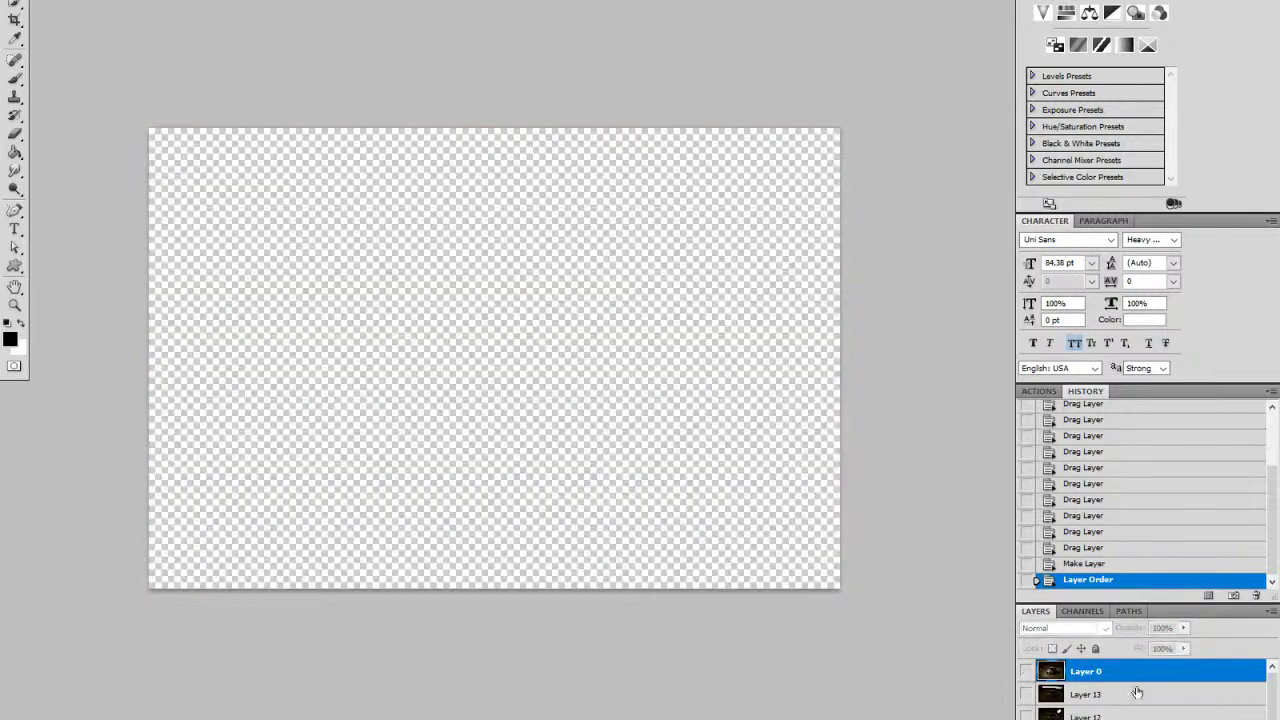
Step: Show Layer 1 to check its lighting, move it directly below Layer 0 and hide it
left_click_drag(1271, 687, 1271, 719)
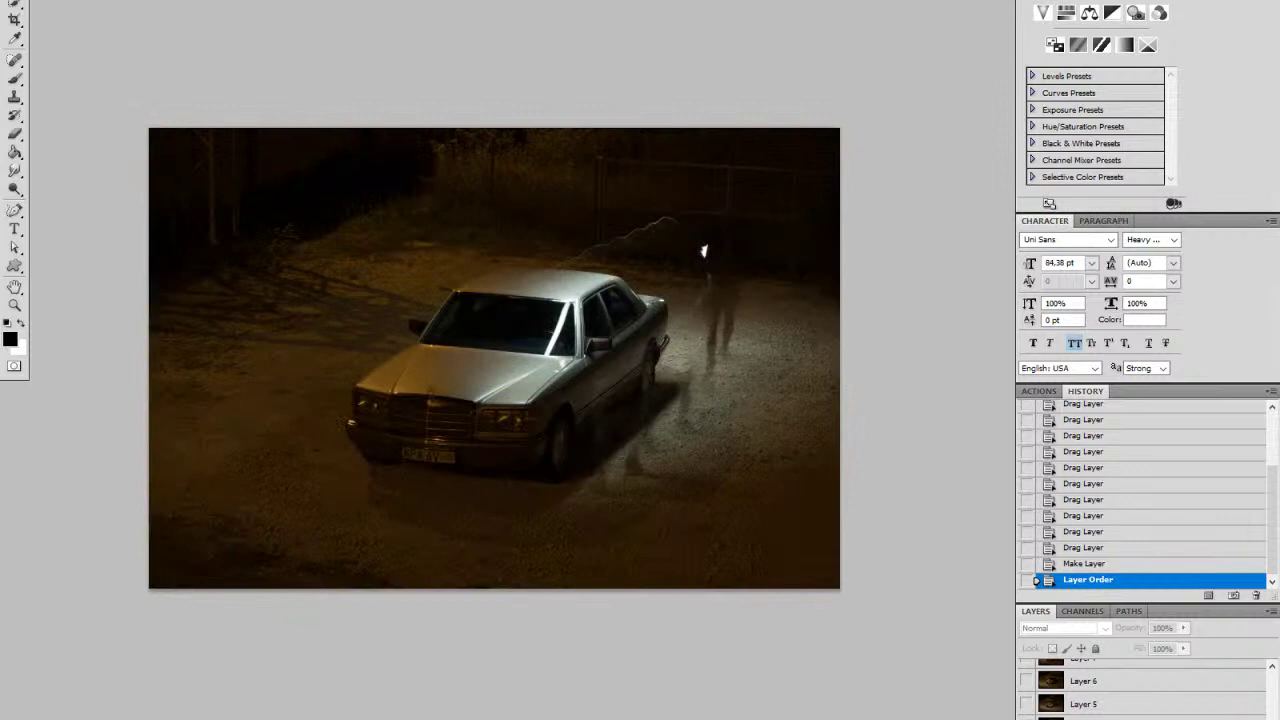
left_click(1128, 664)
left_click_drag(1129, 653, 1133, 688)
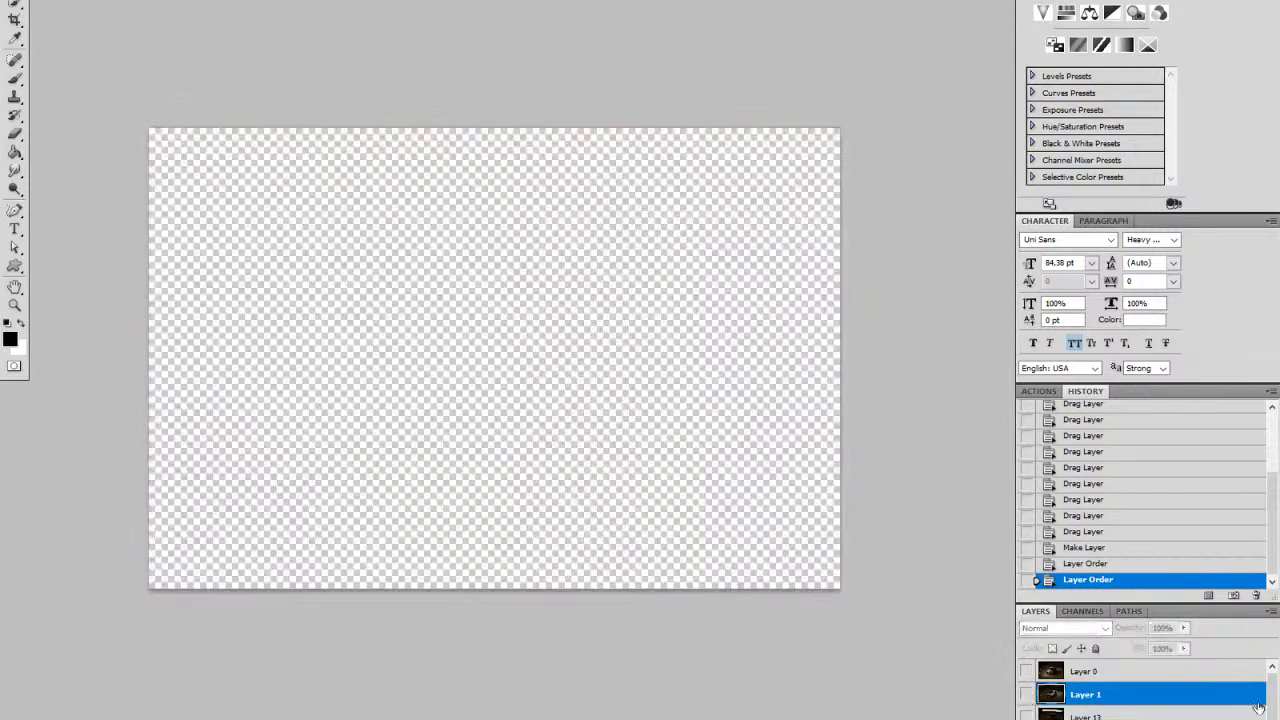
Step: Show Layer 2 with the light trail across the car, move it directly below Layer 1 and hide it
left_click_drag(1272, 704, 1272, 719)
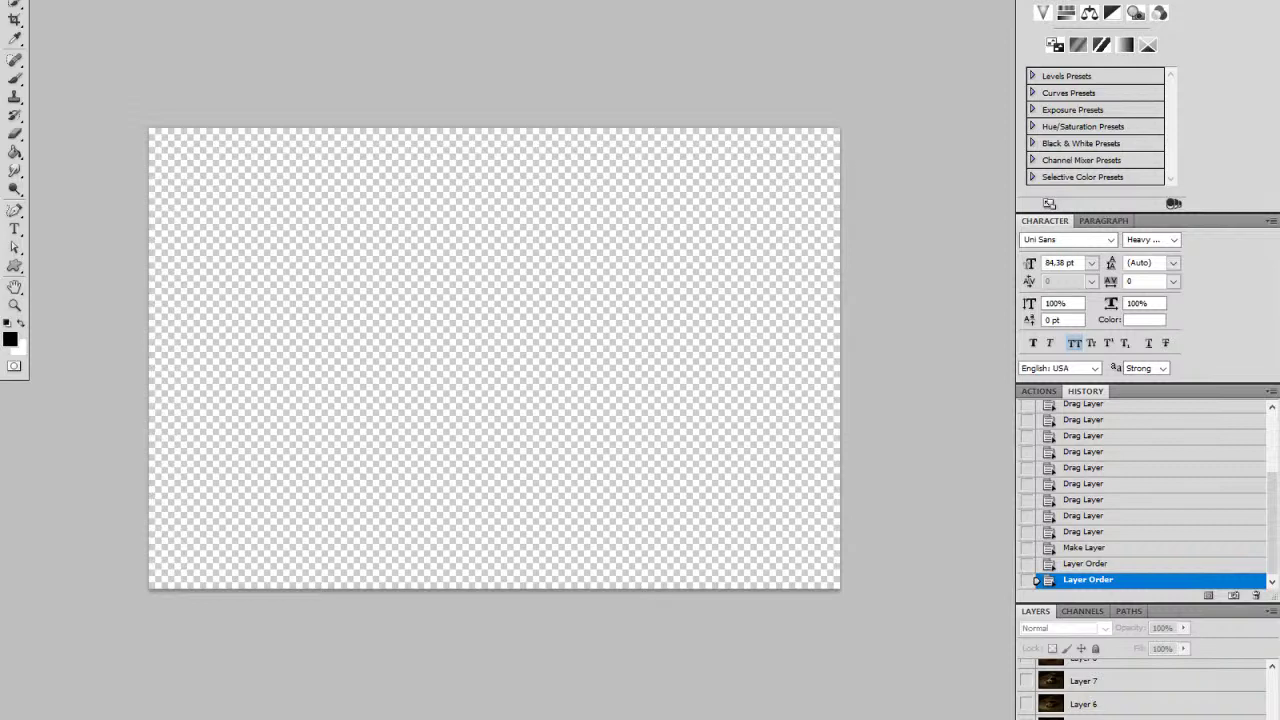
left_click(1027, 719)
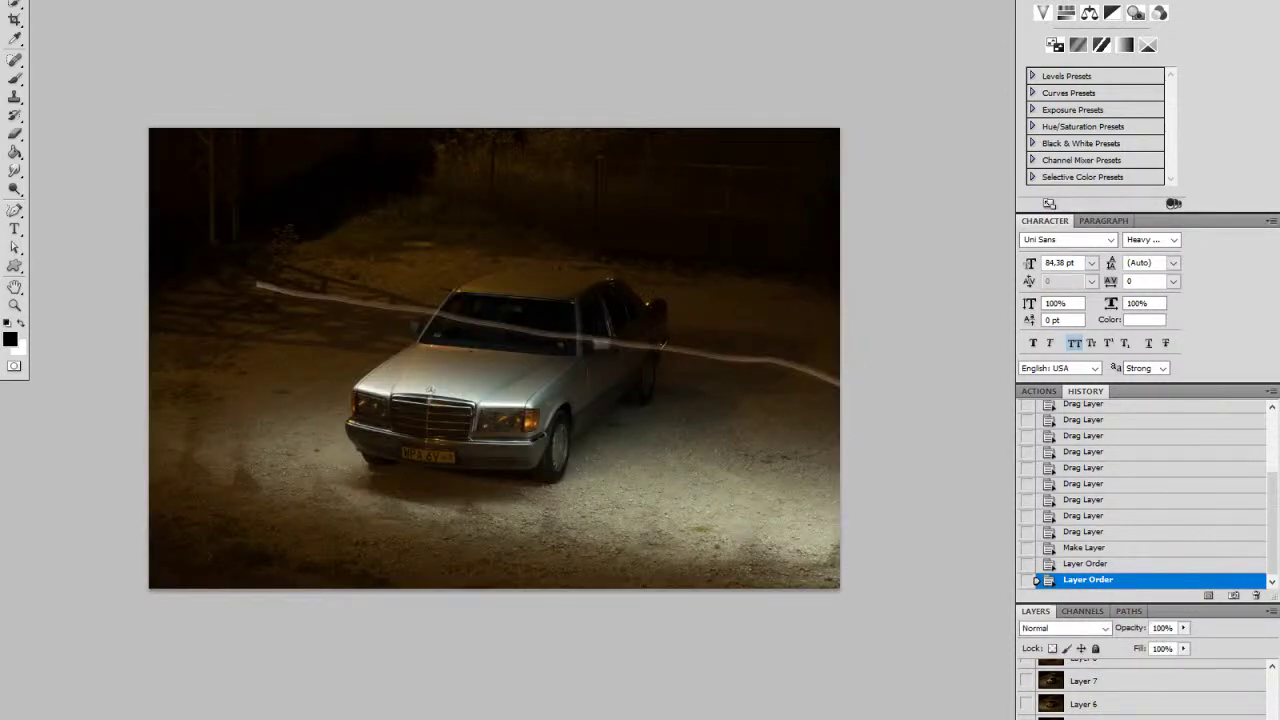
scroll(1128, 660, "up", 3)
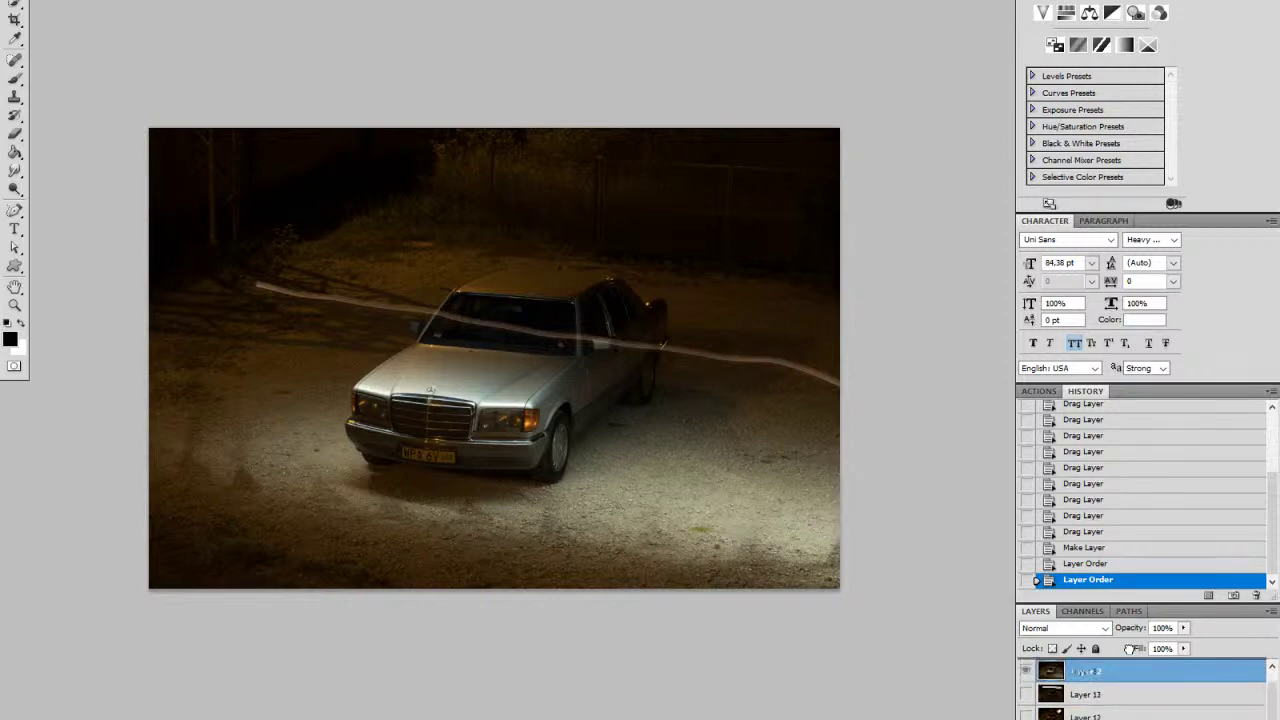
left_click_drag(1128, 660, 1135, 716)
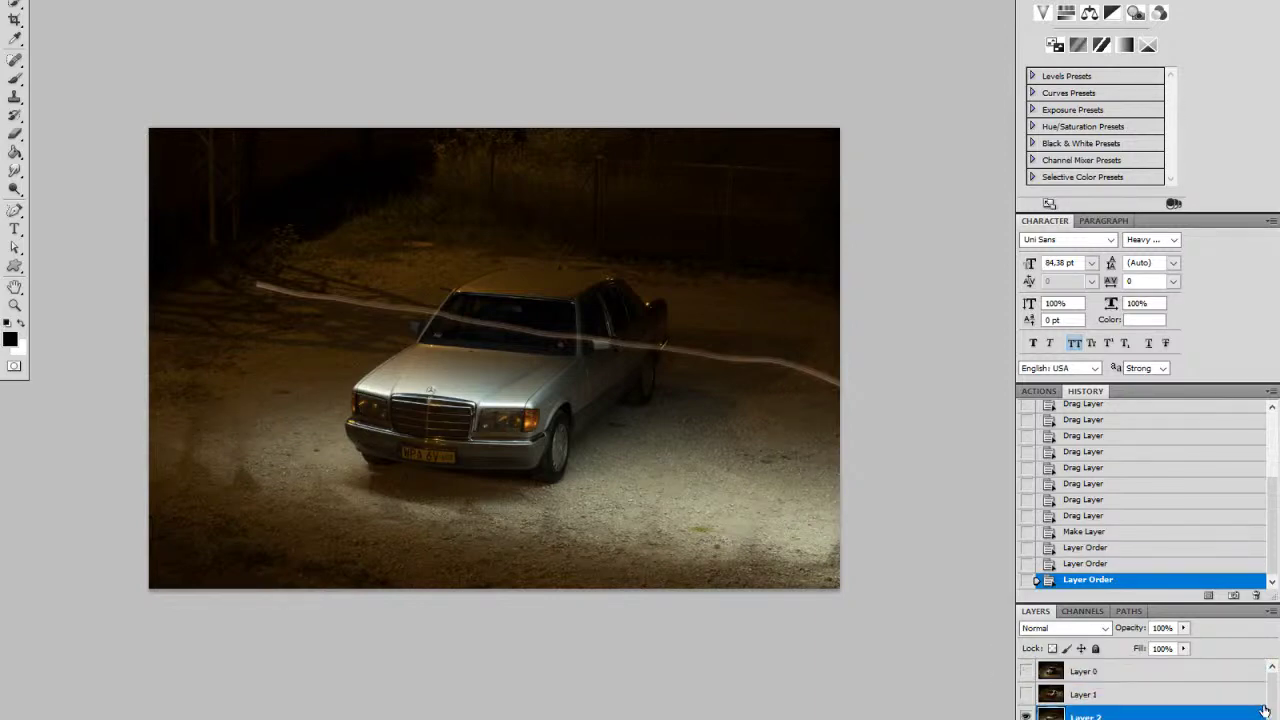
left_click(1028, 716)
Step: Show Layer 3 with the lit passenger side and ground, move it directly below Layer 1 and hide it
left_click_drag(1272, 704, 1272, 719)
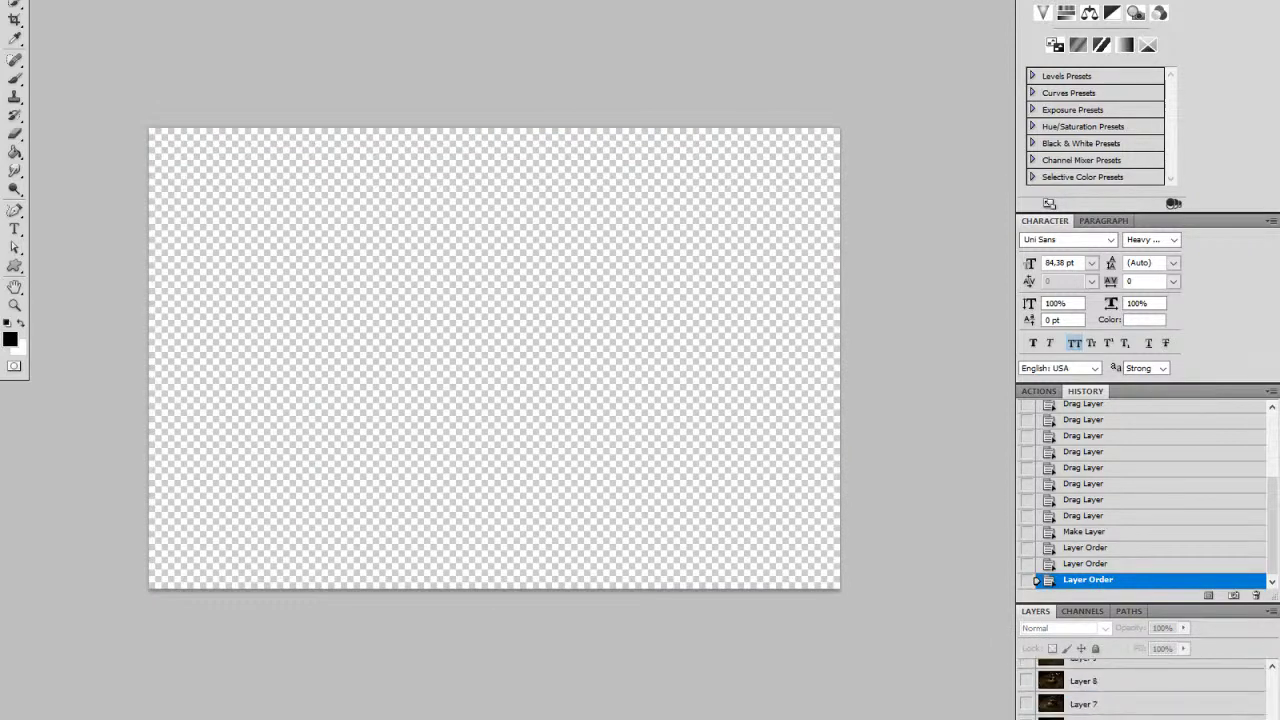
left_click(1027, 718)
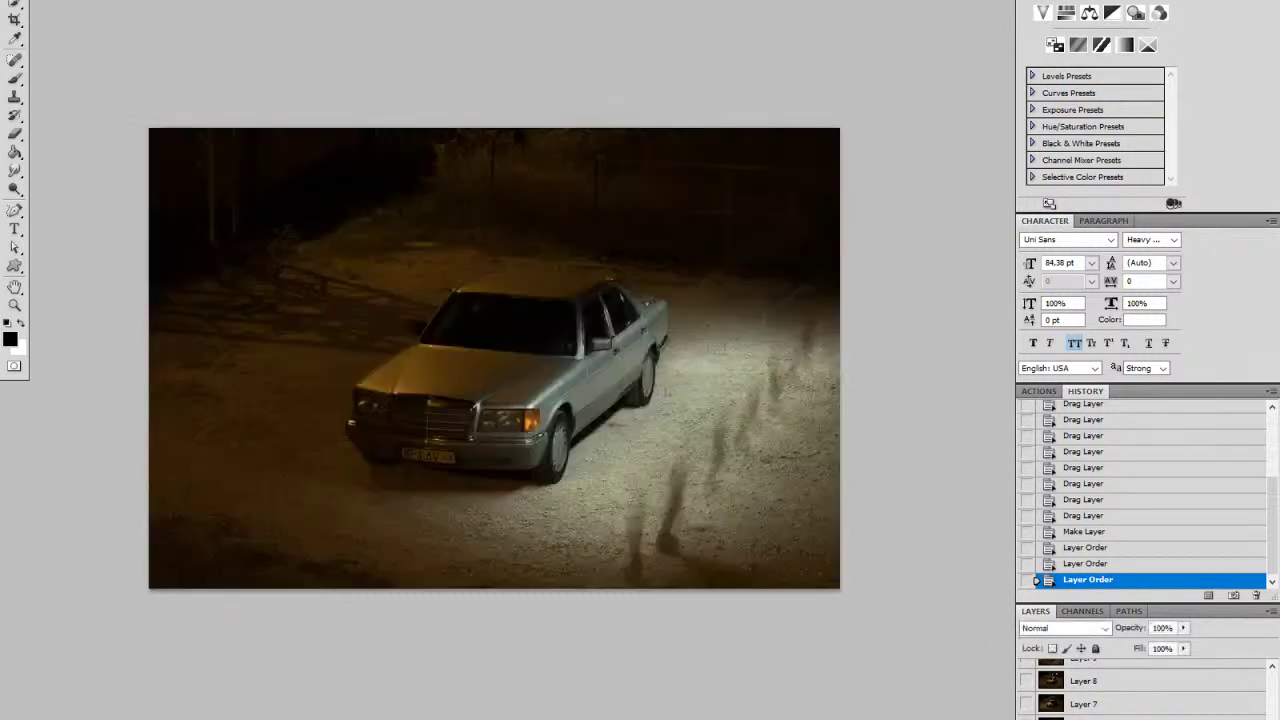
scroll(1140, 690, "up", 3)
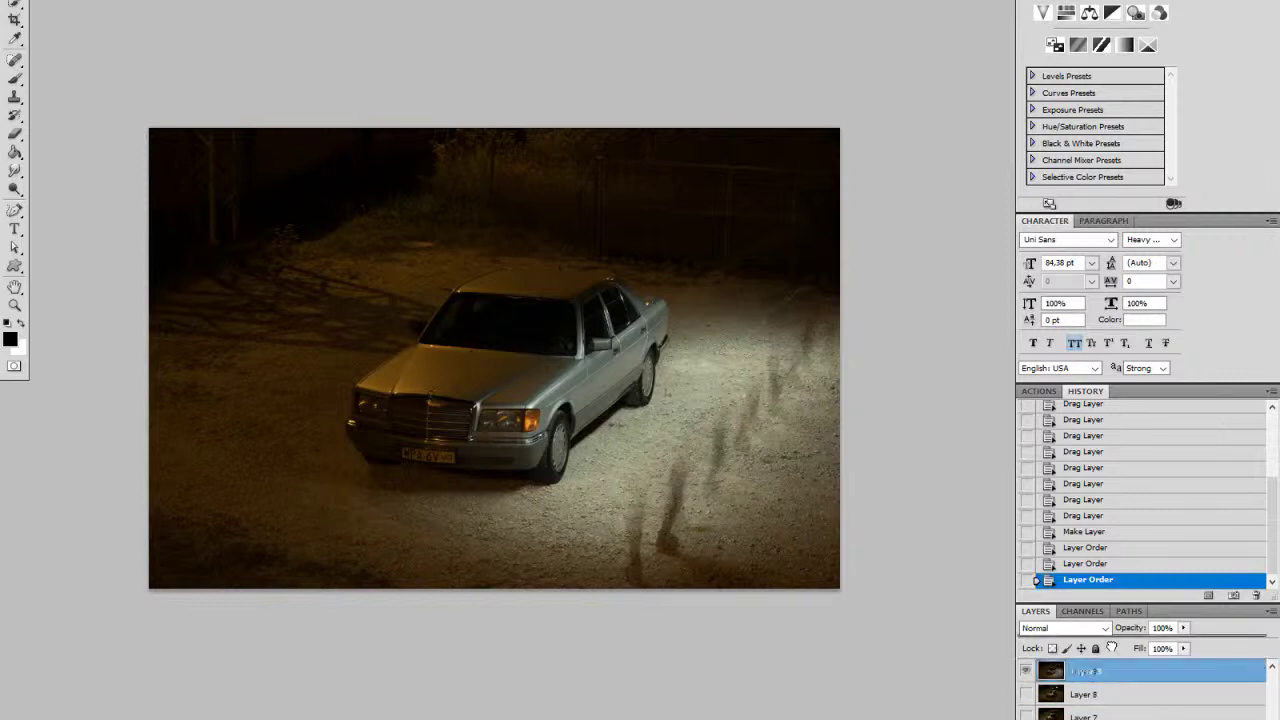
scroll(1111, 690, "up", 1)
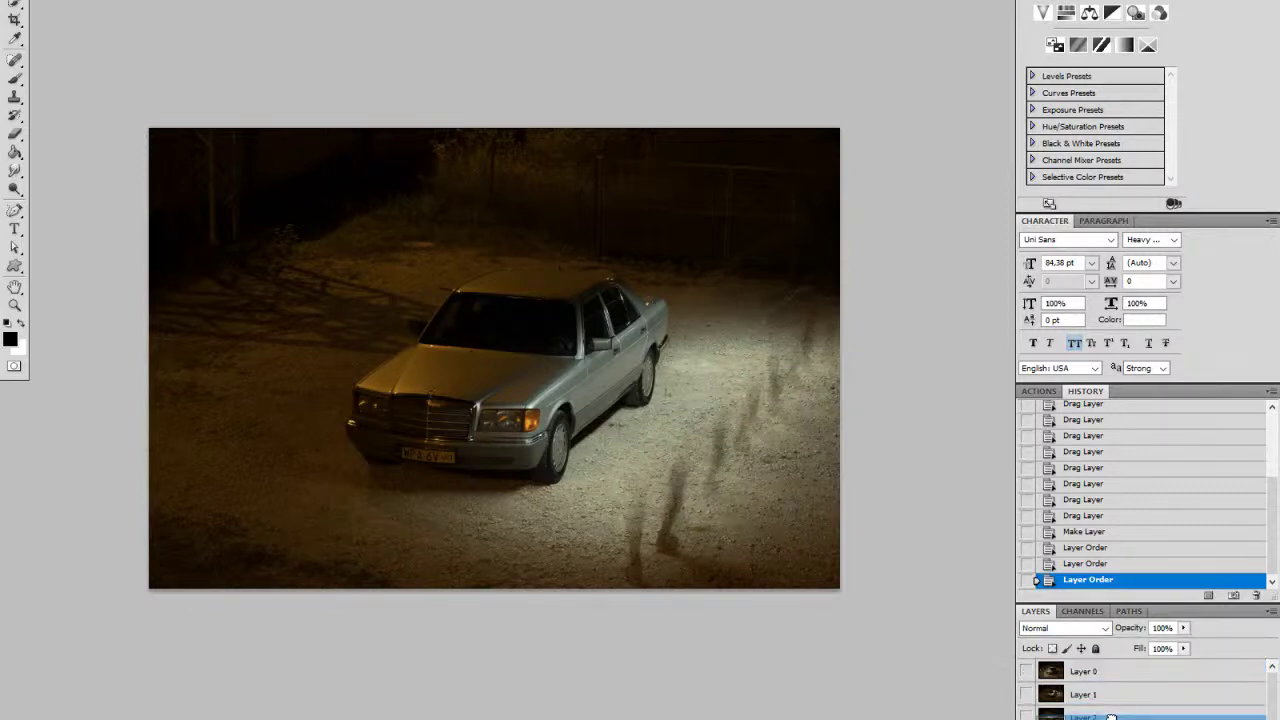
left_click_drag(1111, 710, 1111, 714)
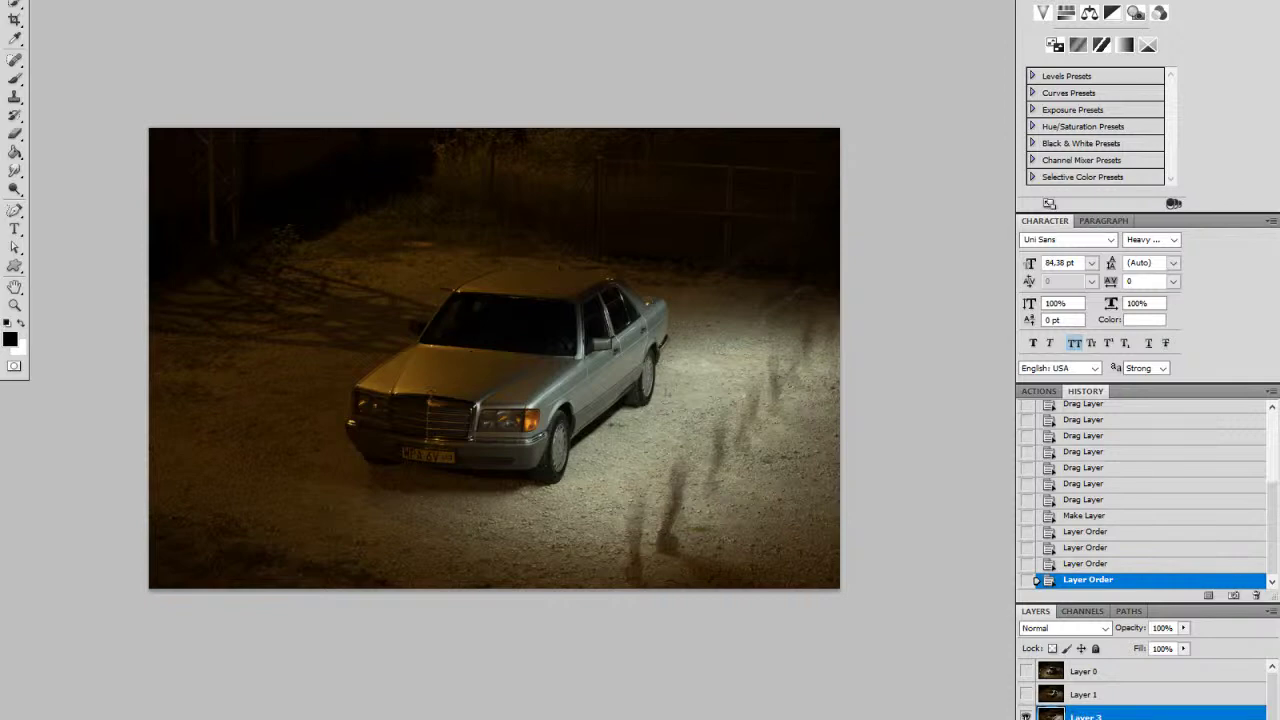
left_click(1026, 716)
Step: Show the exposure with the lit front of the car and add a layer mask to it
left_click_drag(1272, 710, 1272, 719)
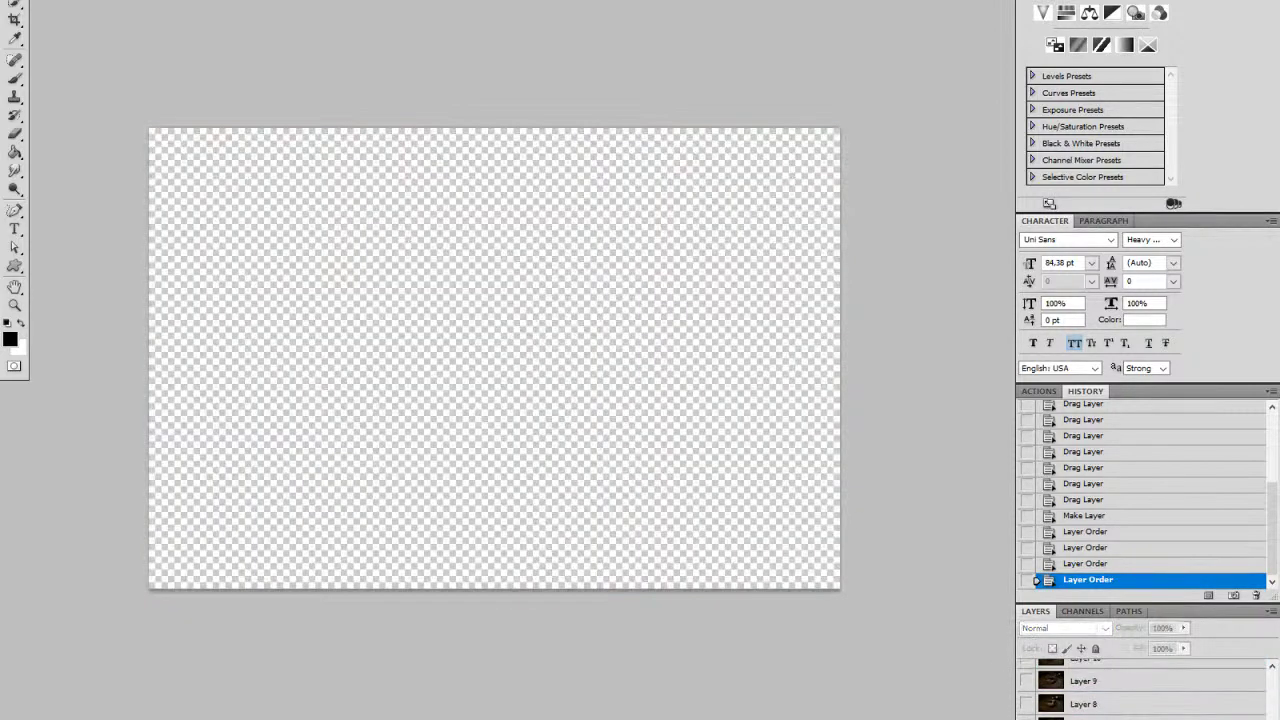
left_click(1026, 718)
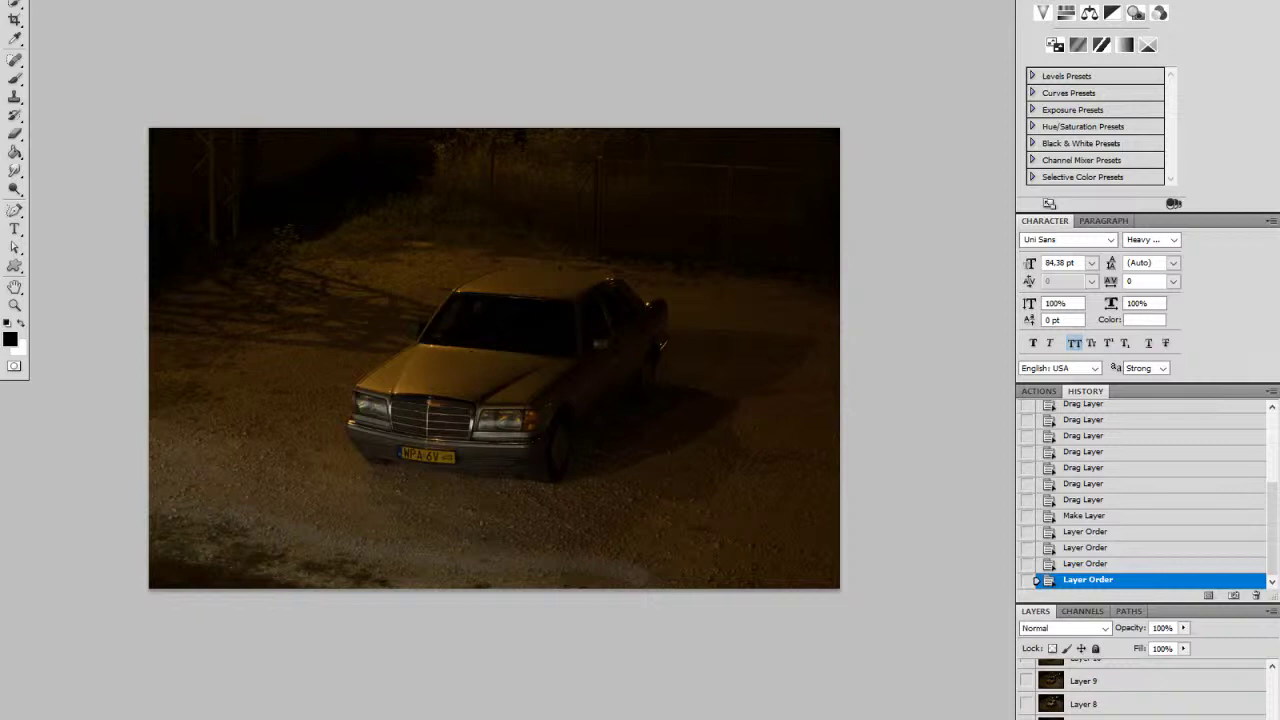
left_click(1085, 718)
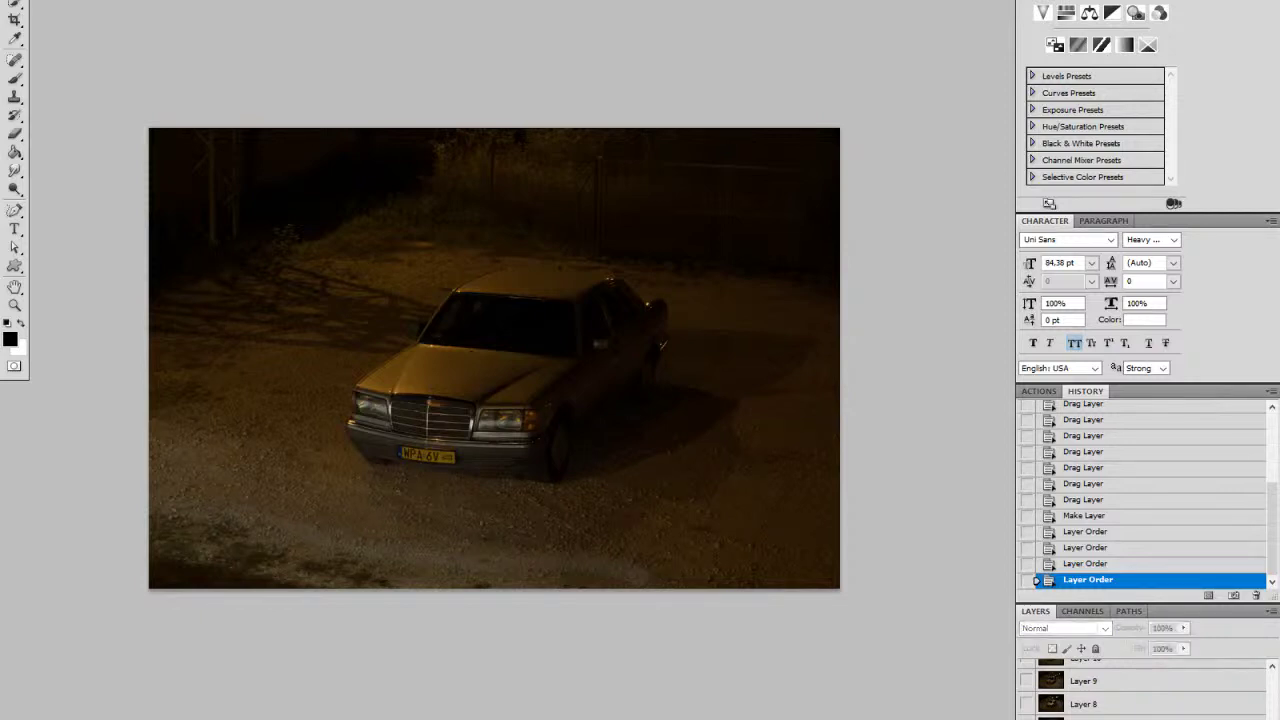
left_click(1026, 718)
left_click(1160, 718)
Step: Set up the Eraser with a larger brush and fully soft edges
key("r")
key("e")
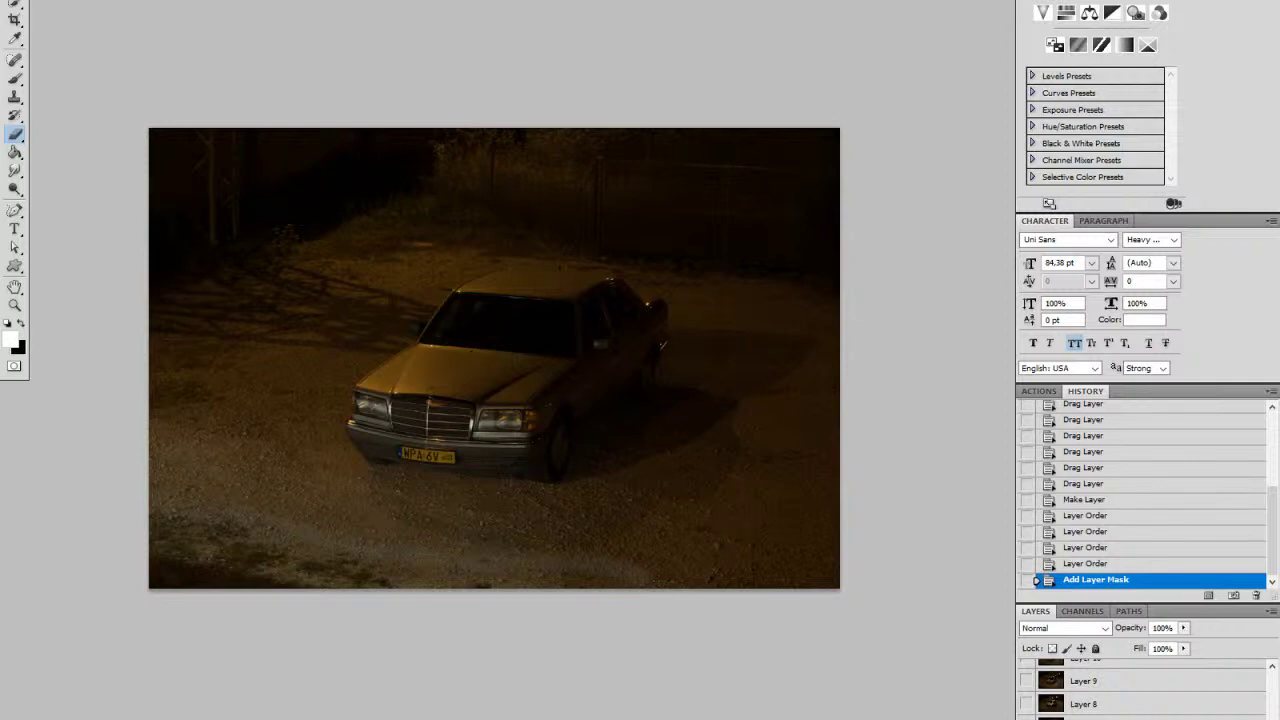
right_click(596, 594)
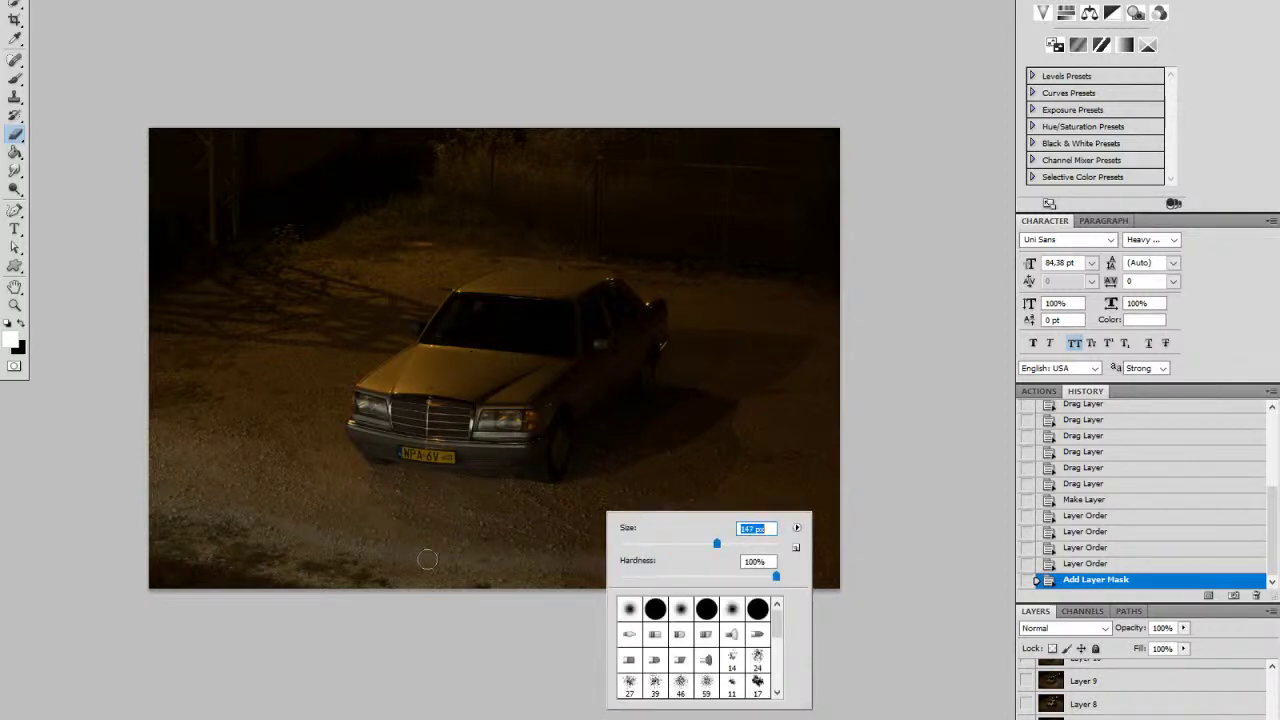
left_click(428, 559)
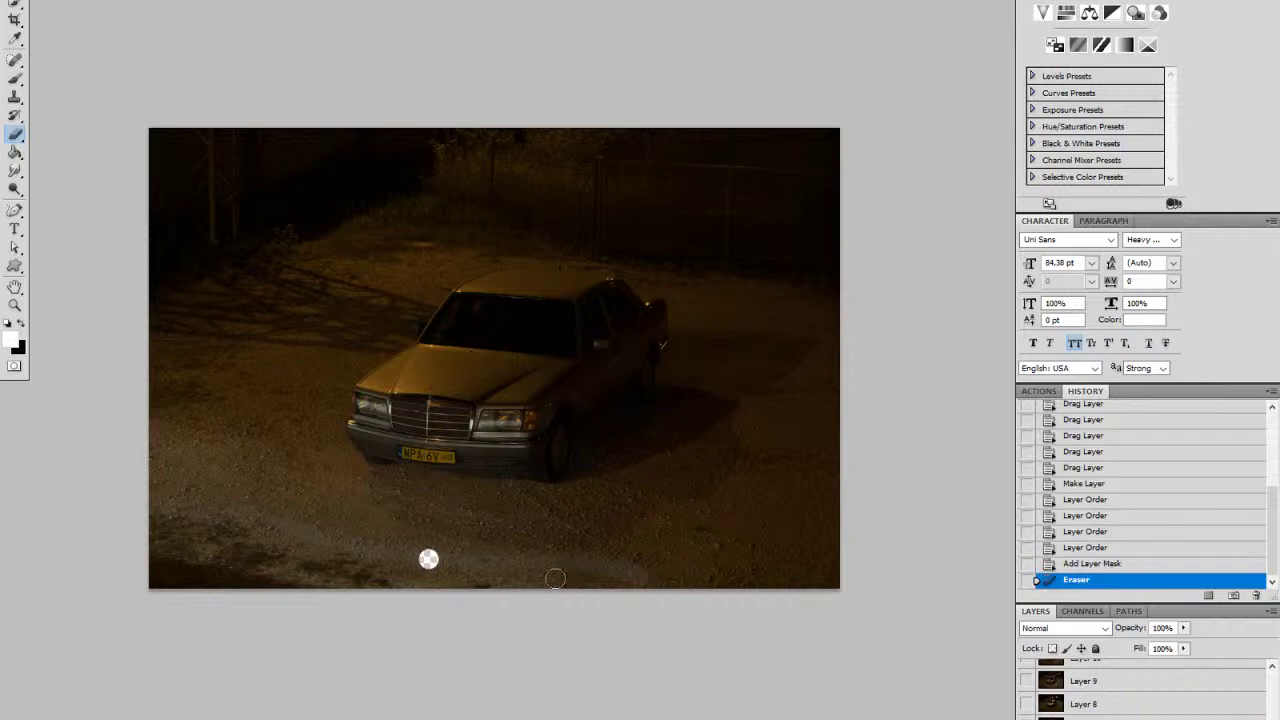
right_click(600, 580)
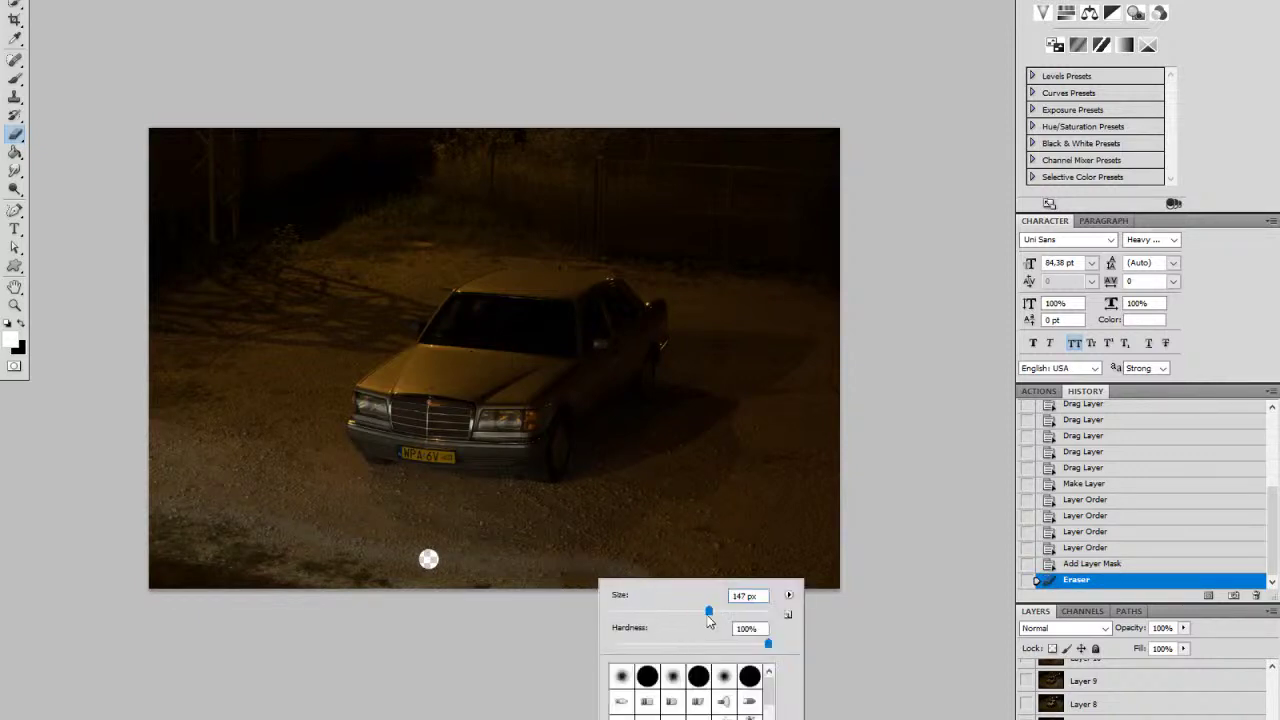
left_click_drag(730, 645, 565, 651)
left_click_drag(736, 611, 740, 611)
left_click(757, 612)
Step: Erase the diagonal strip of lit gravel along the photo's lower edge with broad soft strokes
mouse_move(200, 500)
left_mouse_down()
mouse_move(348, 543)
mouse_move(687, 586)
mouse_move(629, 594)
left_mouse_up()
mouse_move(253, 527)
left_mouse_down()
mouse_move(303, 552)
mouse_move(428, 577)
left_mouse_up()
mouse_move(331, 559)
left_mouse_down()
mouse_move(696, 616)
mouse_move(736, 619)
mouse_move(689, 600)
mouse_move(719, 596)
mouse_move(695, 593)
mouse_move(763, 606)
left_mouse_up()
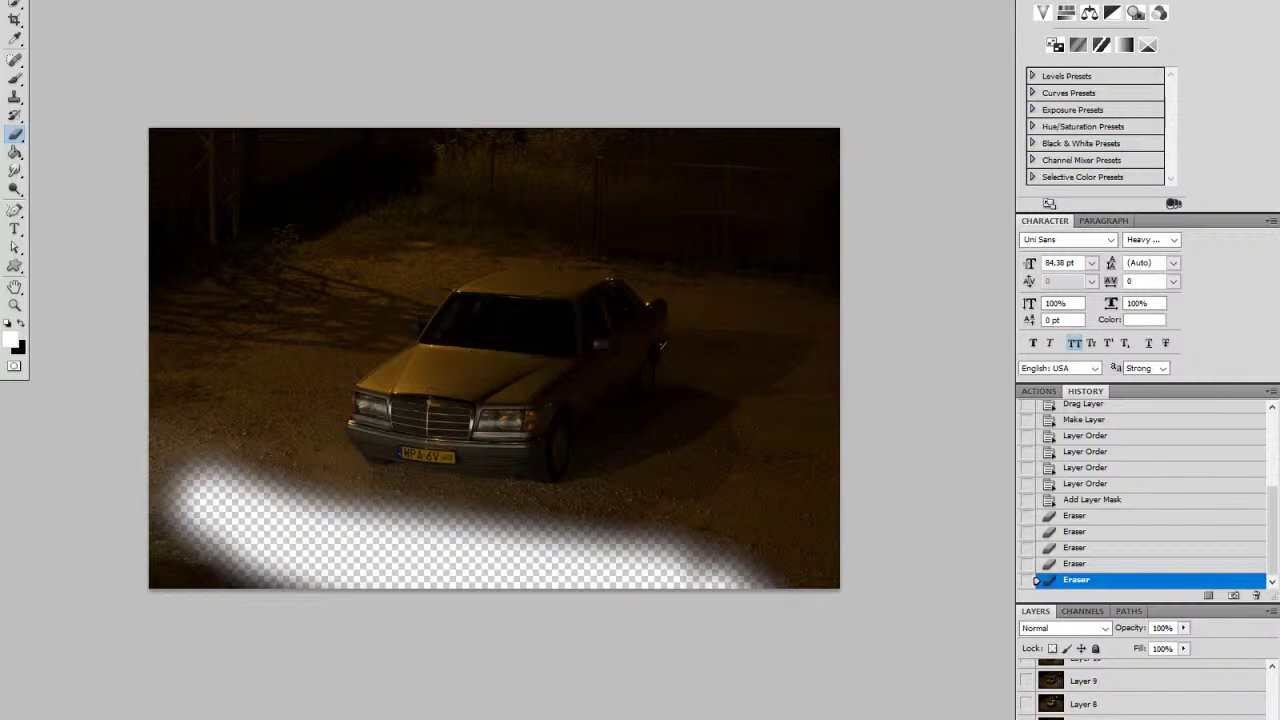
Step: Set the exposure with the light trail running across the car to Lighten blending
key("x")
left_click(1088, 629)
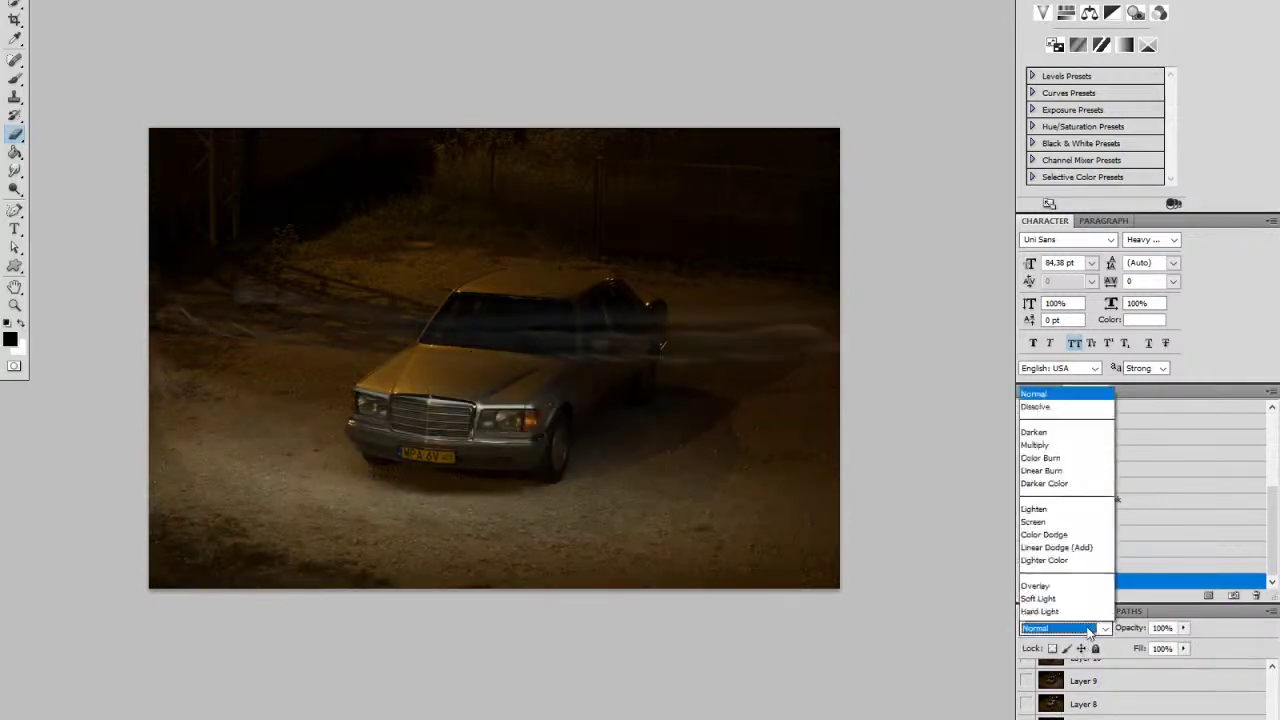
left_click(1060, 335)
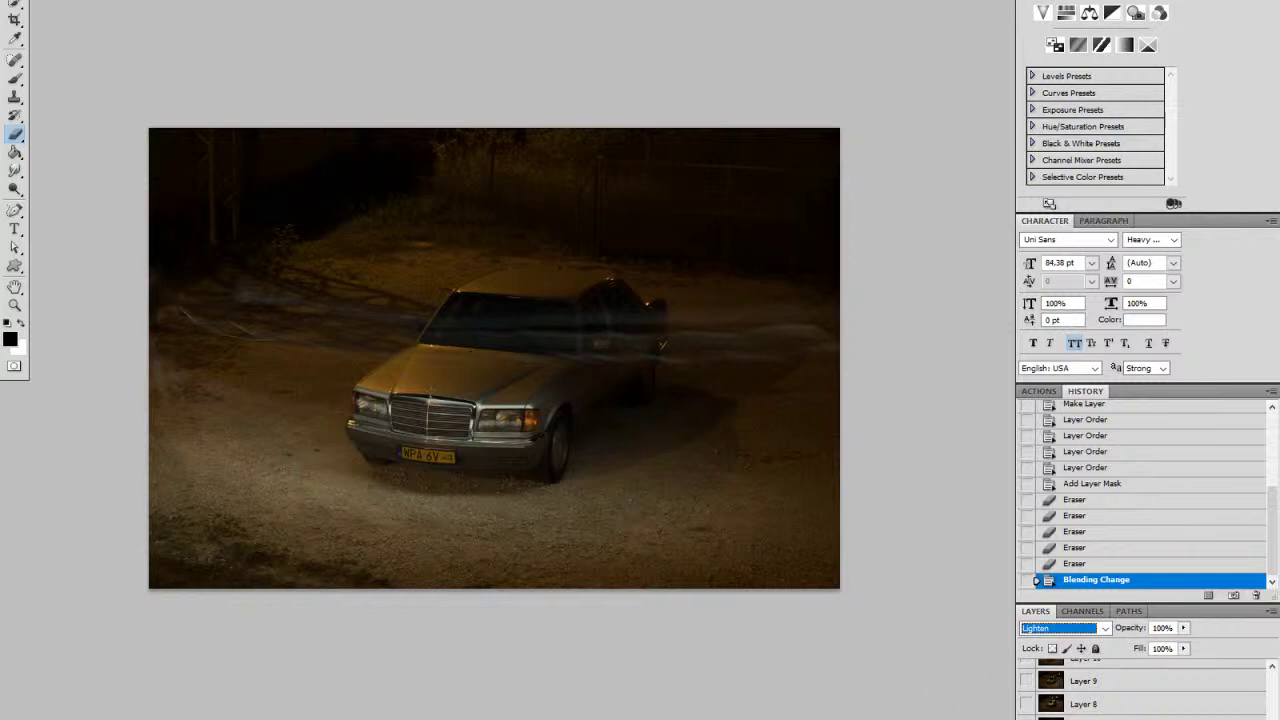
Step: Mask out the light trail across the car and toggle the layer's visibility to compare
mouse_move(608, 342)
left_mouse_down()
mouse_move(824, 339)
mouse_move(776, 354)
mouse_move(807, 351)
mouse_move(700, 323)
mouse_move(348, 319)
mouse_move(669, 334)
mouse_move(437, 342)
mouse_move(319, 328)
mouse_move(562, 342)
mouse_move(182, 307)
mouse_move(406, 317)
left_mouse_up()
left_click(1085, 719)
left_click(1027, 719)
left_click(1027, 712)
left_click(1027, 712)
left_click(1027, 712)
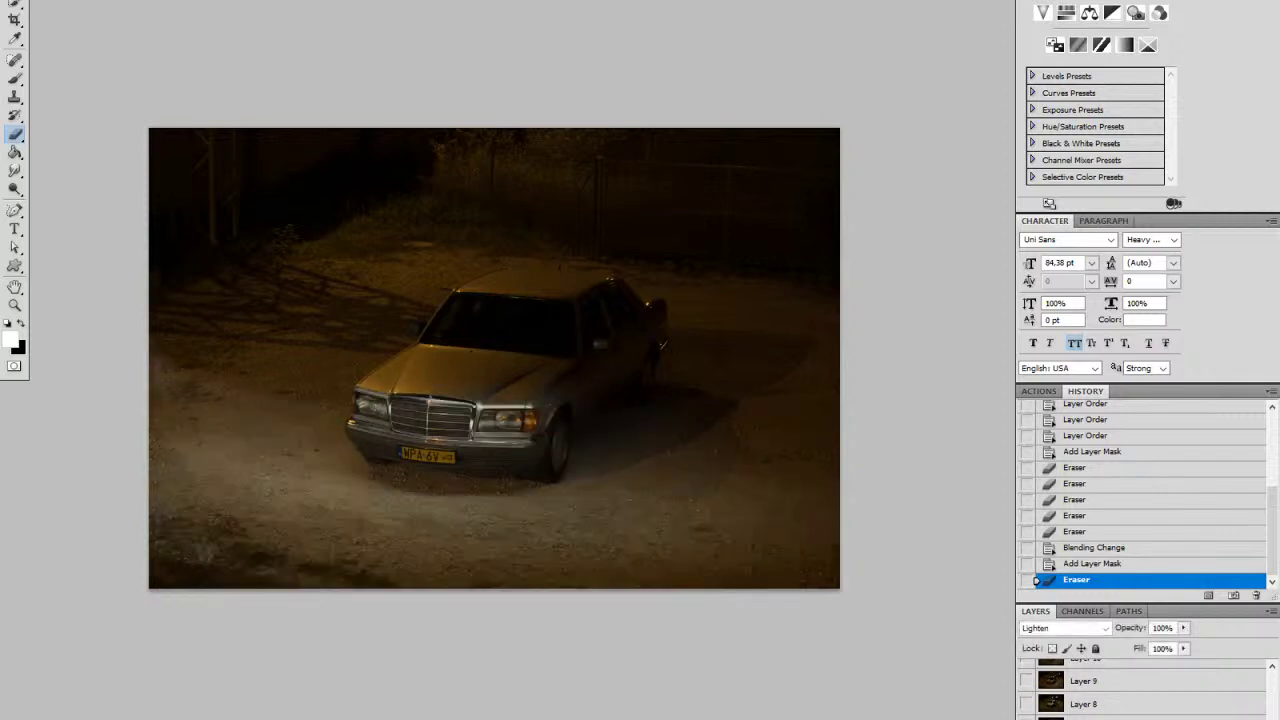
left_click(1027, 712)
left_click(1027, 712)
Step: Show the exposure with the short trail ending at the windshield, set it to Lighten and compare it on and off
left_click(1085, 719)
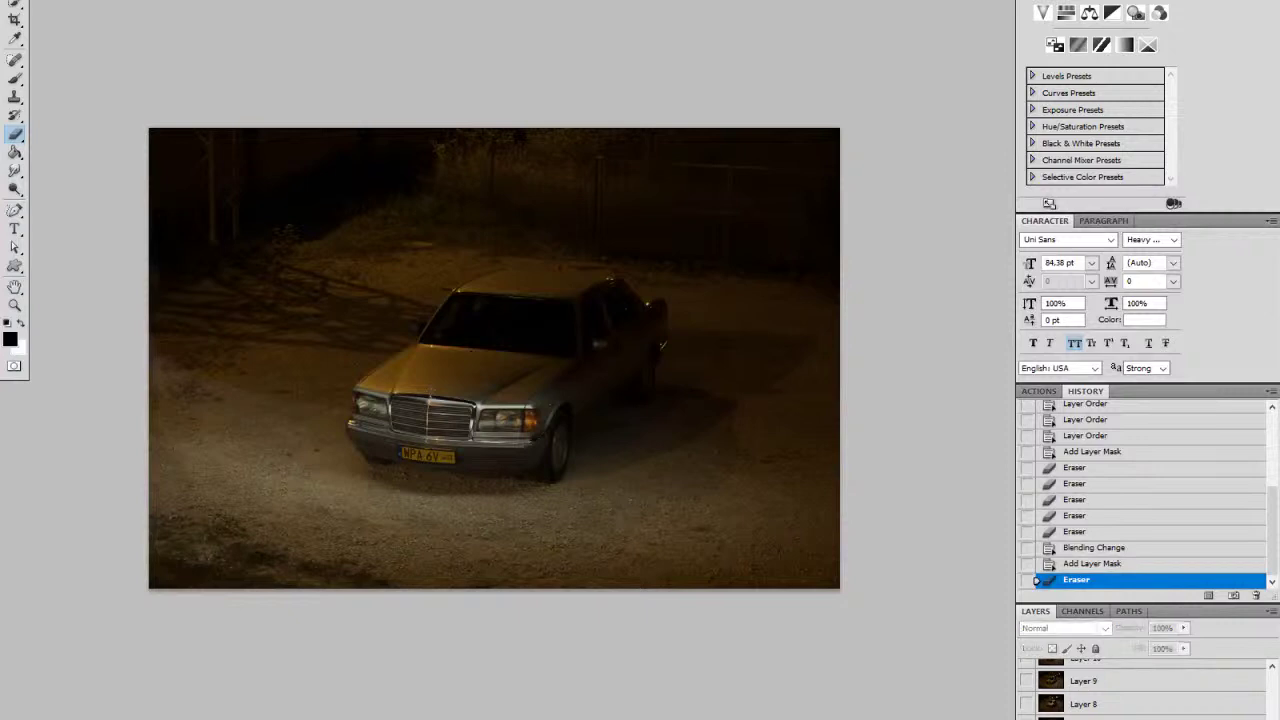
left_click(1027, 719)
left_click(1066, 632)
left_click(1066, 630)
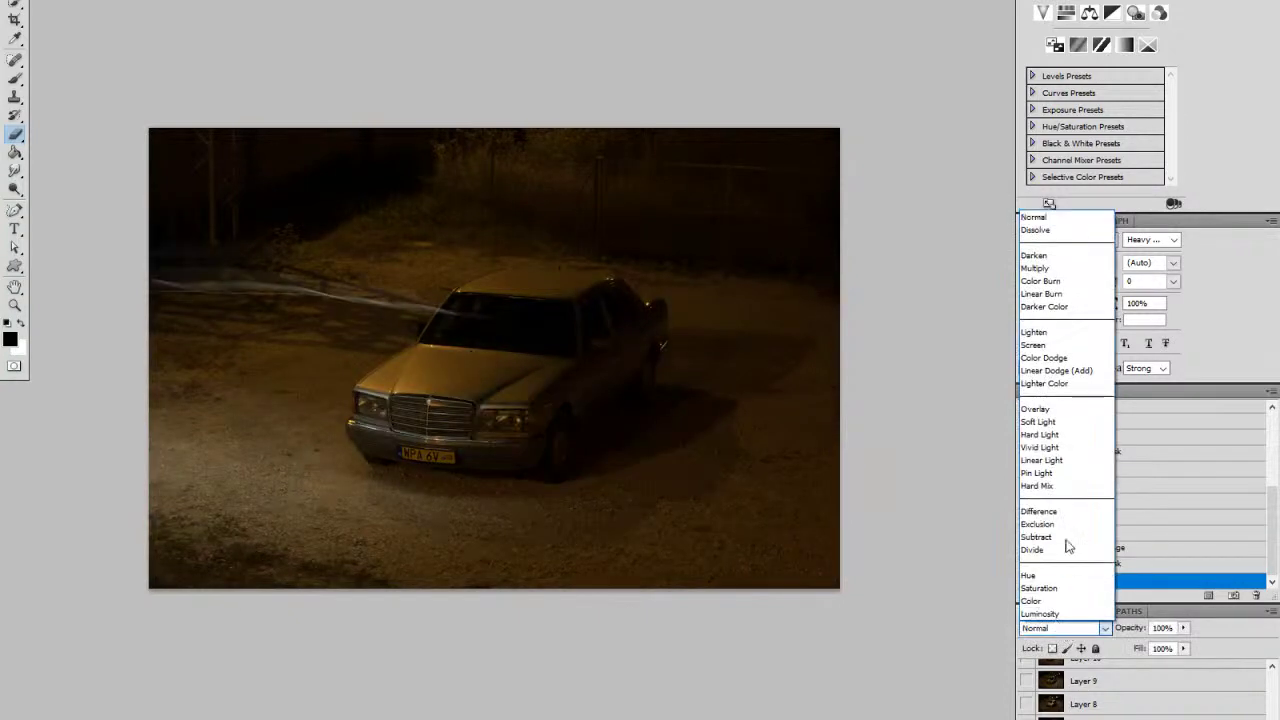
left_click(1050, 334)
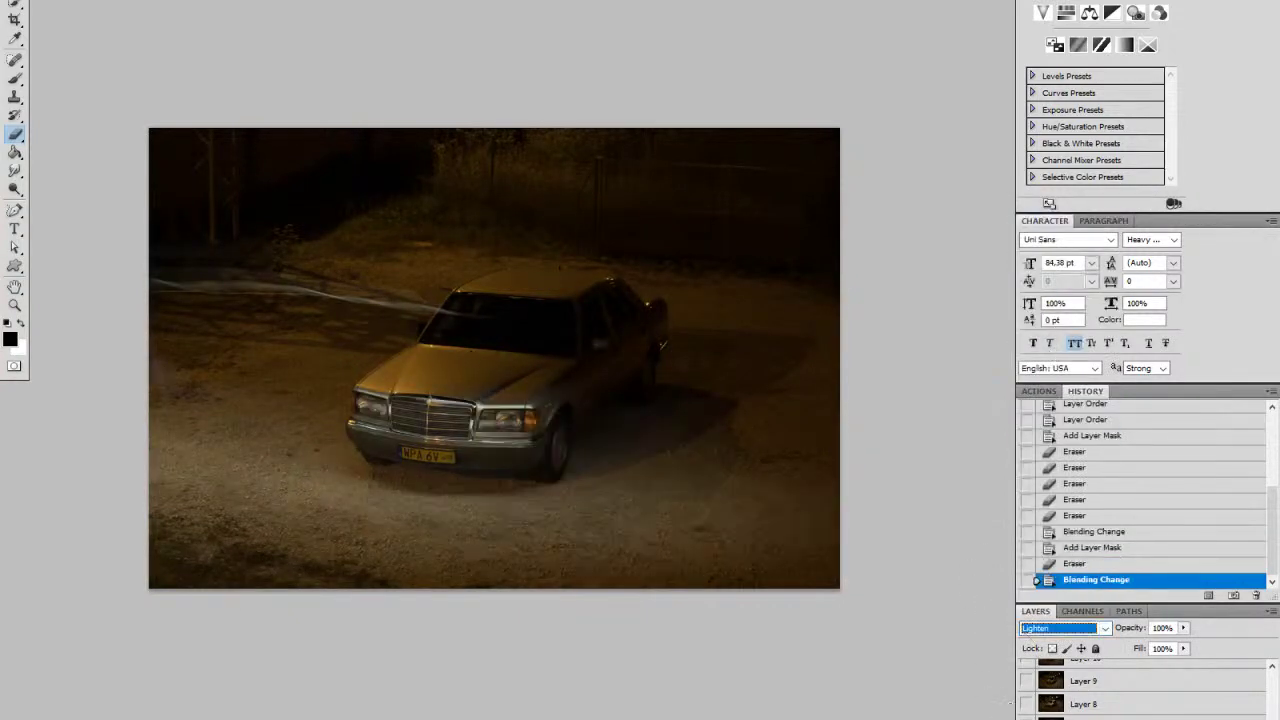
left_click(1027, 719)
left_click(1027, 719)
left_click(1027, 719)
left_click(1027, 719)
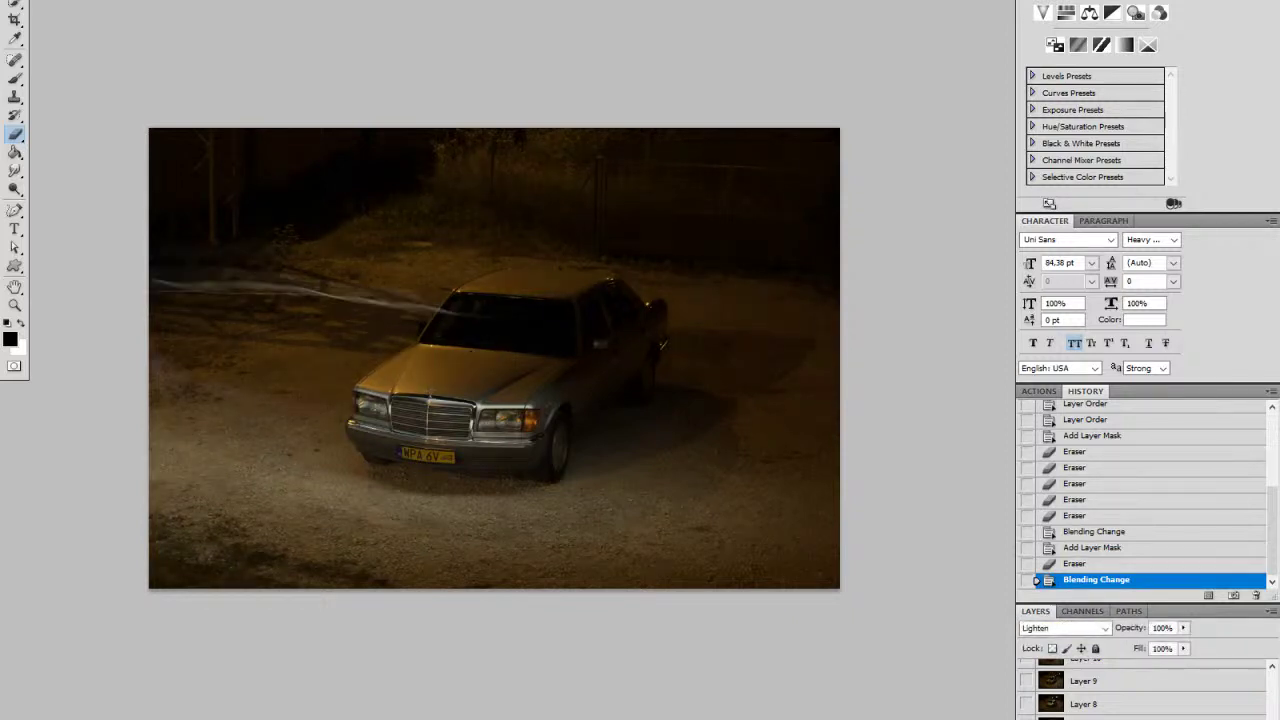
Step: Add a layer mask to this exposure and erase its light trail beside the windshield
left_click(1160, 719)
mouse_move(478, 319)
left_mouse_down()
mouse_move(145, 286)
mouse_move(377, 309)
mouse_move(140, 298)
mouse_move(528, 337)
left_mouse_up()
left_click(1026, 719)
left_click(1026, 719)
left_click(1026, 719)
left_click(1026, 719)
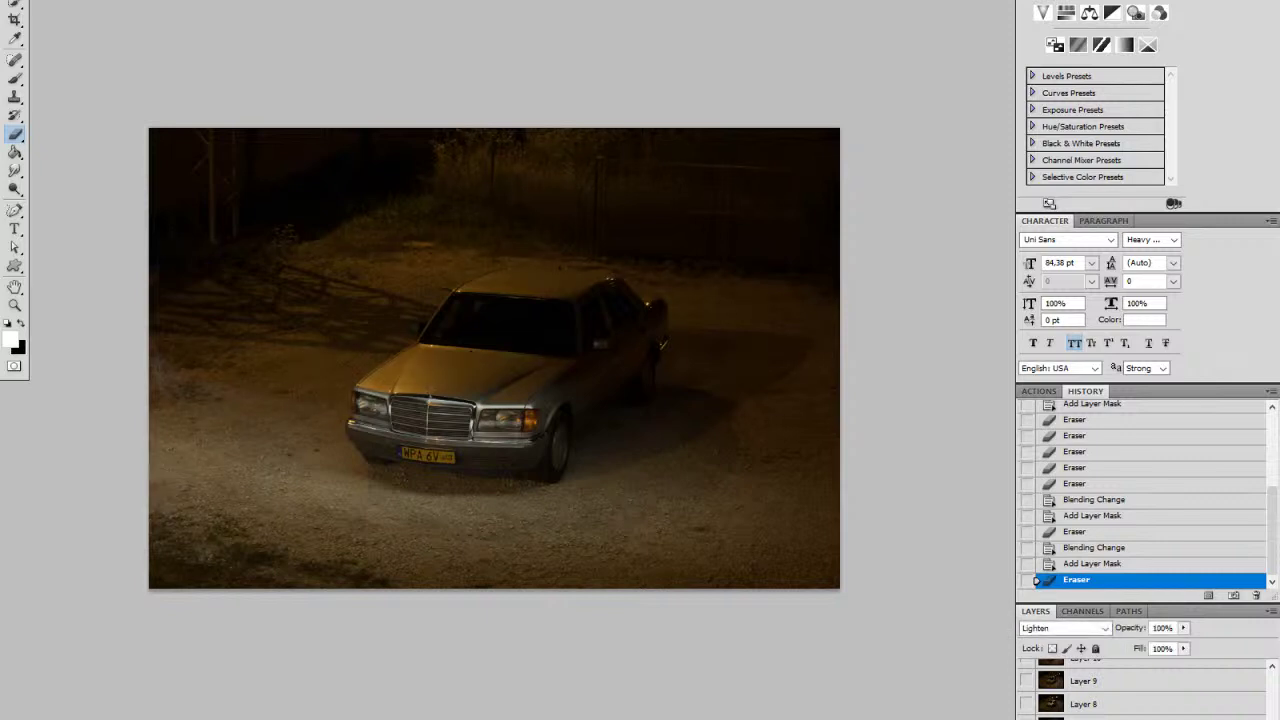
Step: Show the exposure directly below Layer 8, add a layer mask and set its blend mode to Lighten
left_click(1090, 718)
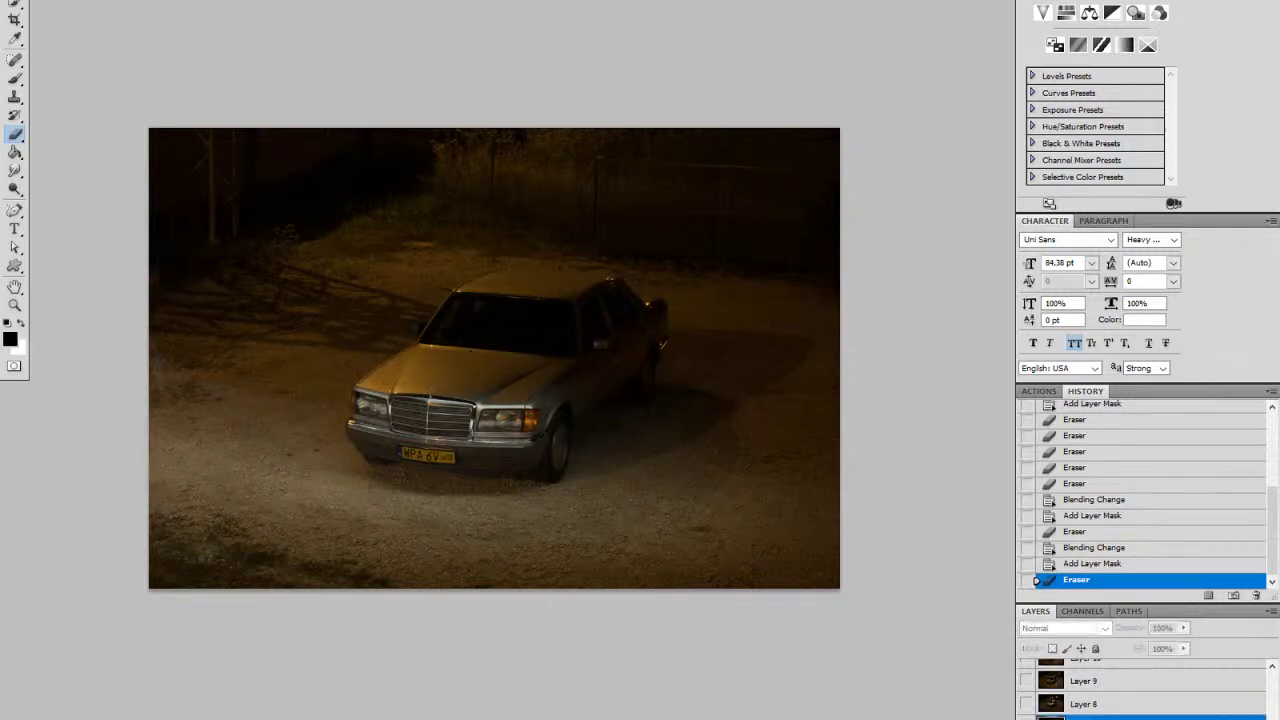
left_click(1026, 719)
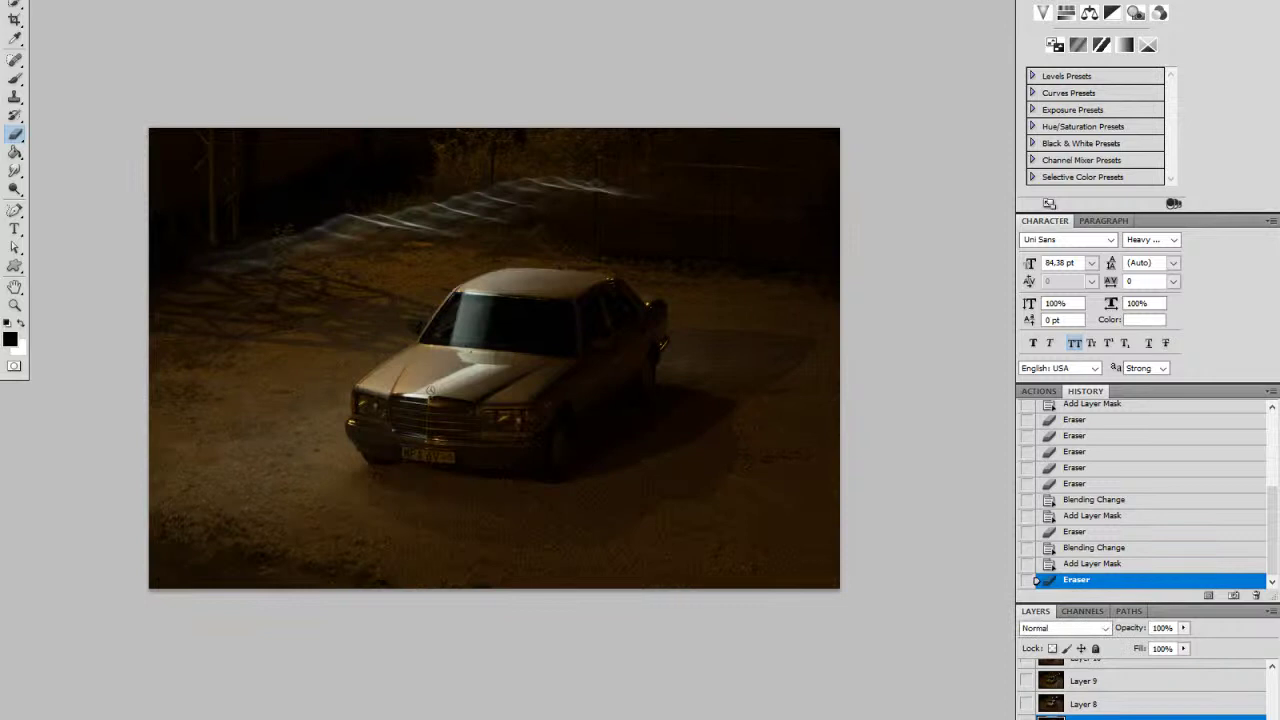
left_click(1160, 719)
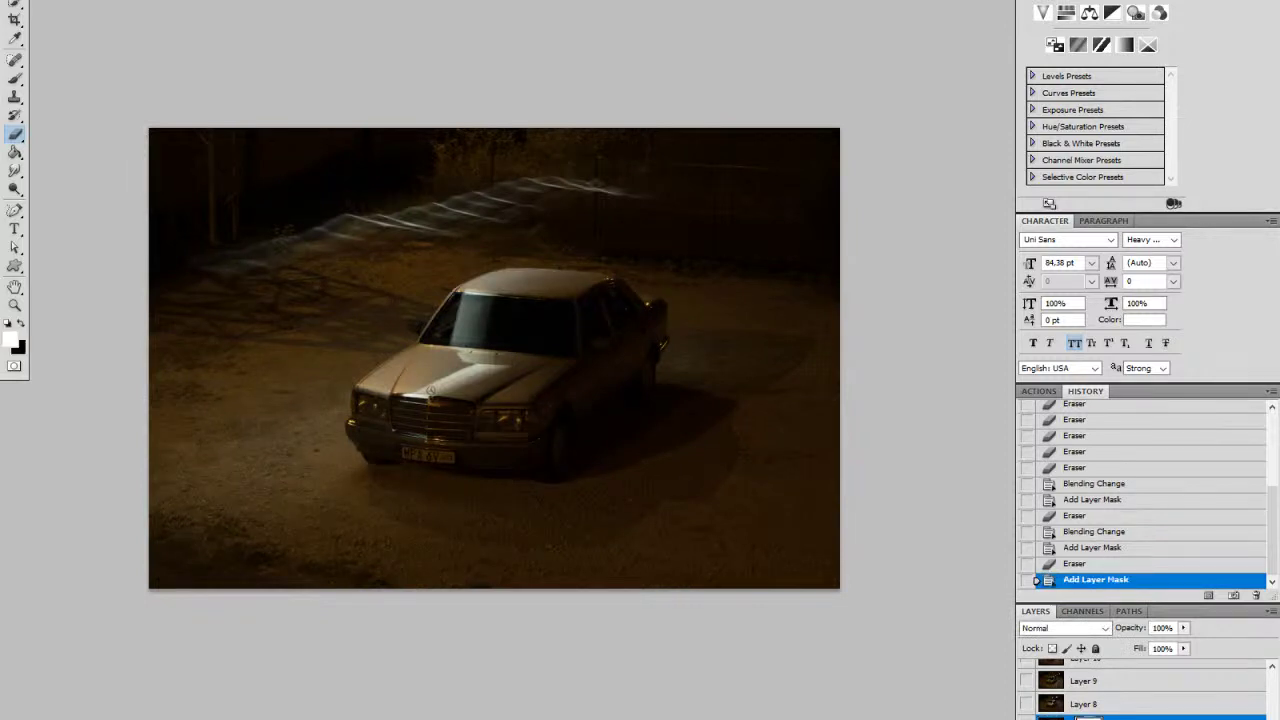
left_click(1101, 626)
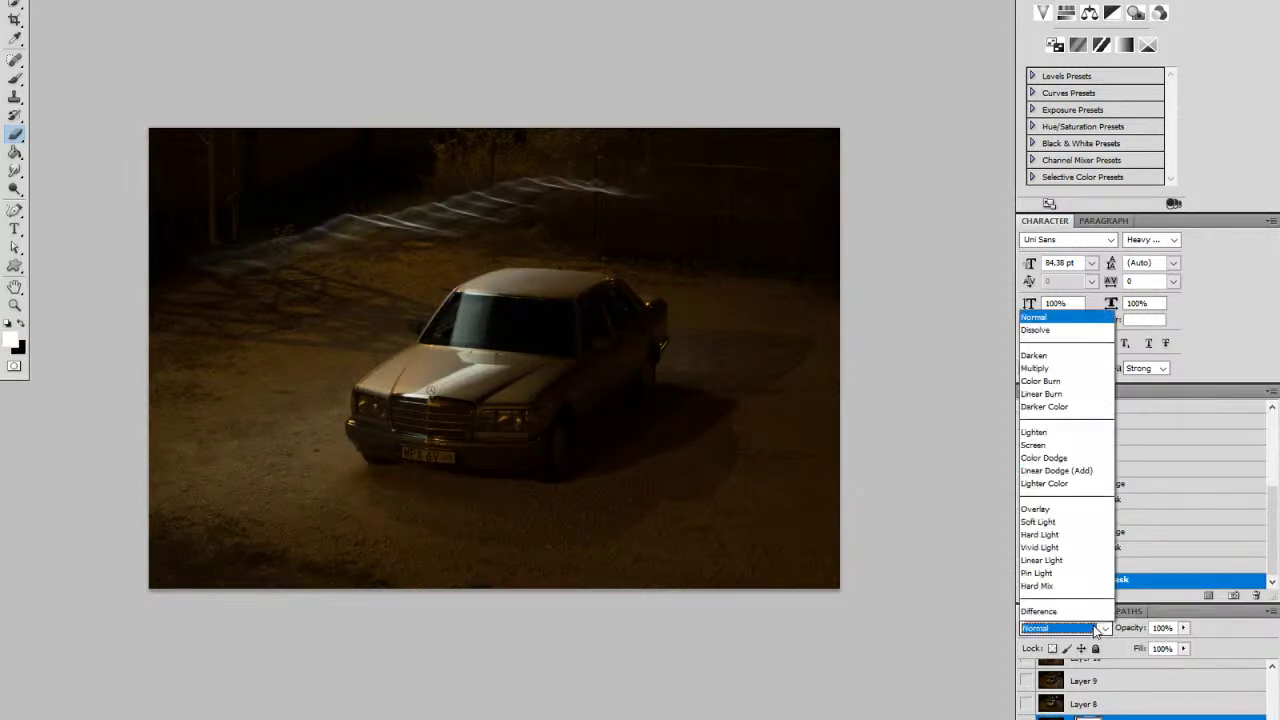
left_click(1051, 343)
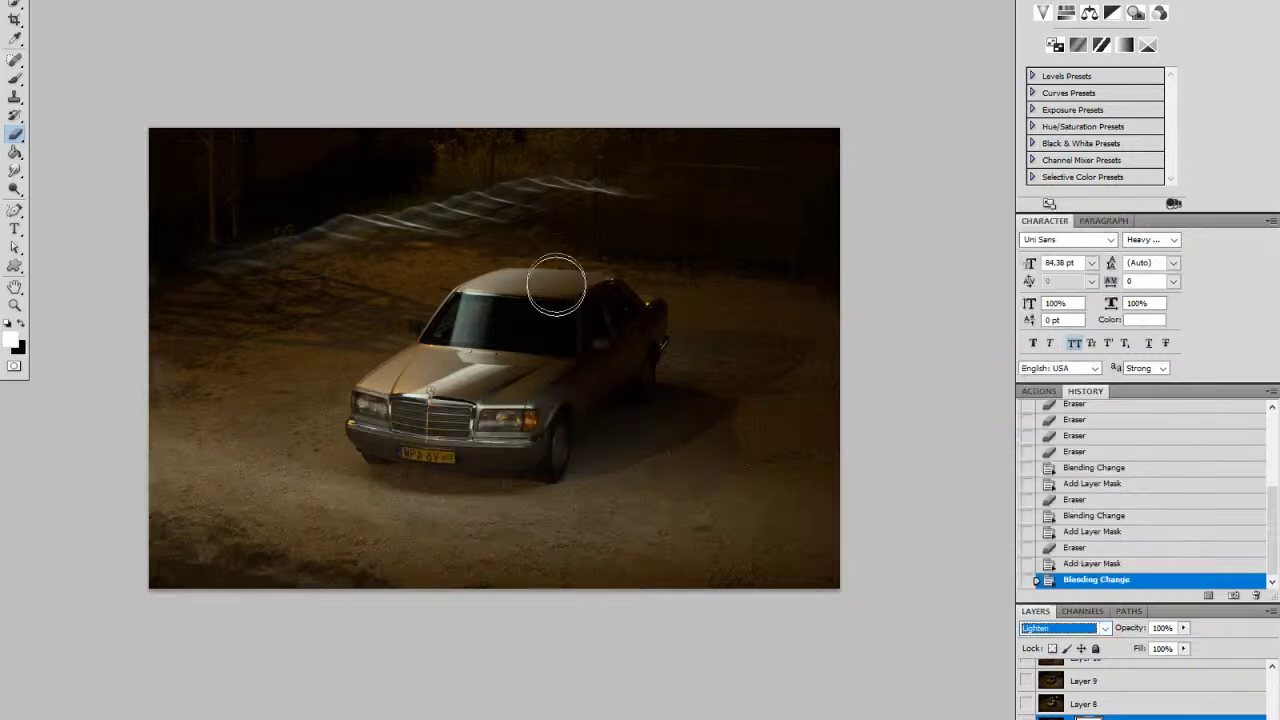
Step: Erase the wavy light trail behind the car and compare the layer on and off
left_click_drag(629, 194, 291, 229)
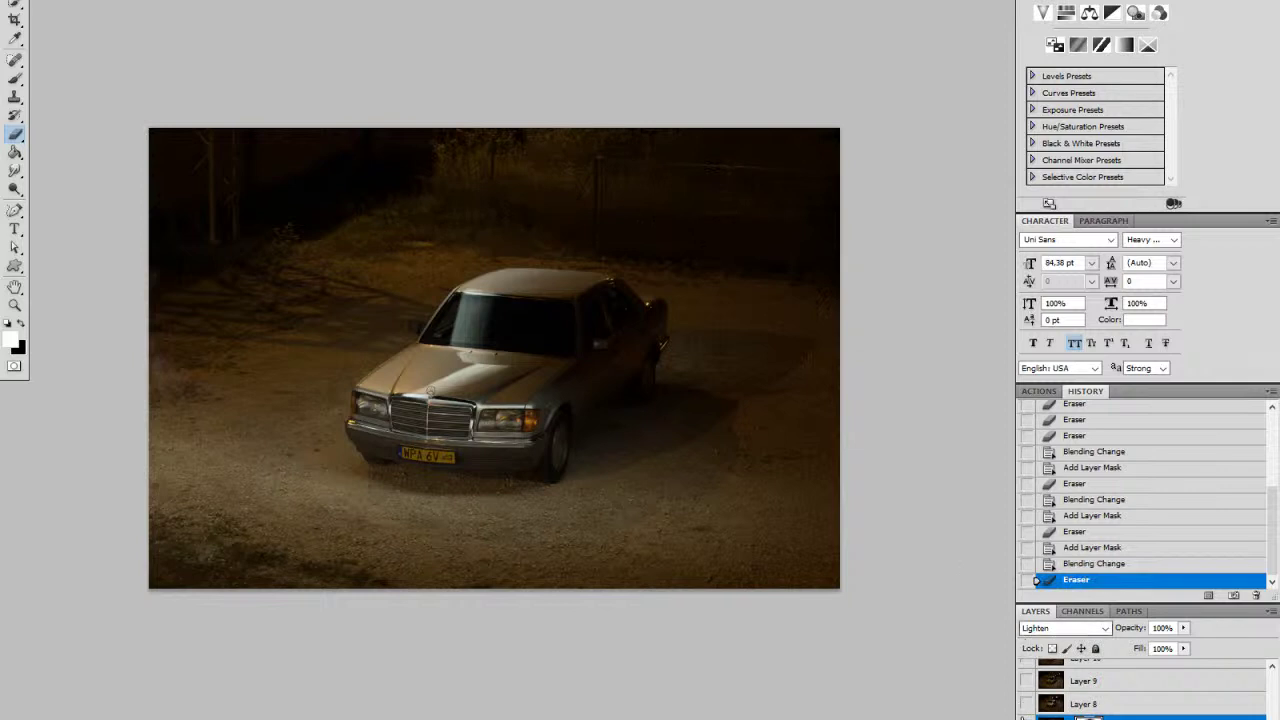
left_click(1026, 719)
left_click(1026, 719)
left_click(1024, 716)
left_click(1024, 716)
left_click(1024, 716)
left_click(1024, 716)
left_click(1024, 716)
left_click(1024, 716)
Step: Show Layer 8, set its blend mode to Lighten and toggle its visibility to compare
left_click(1110, 704)
left_click(1025, 704)
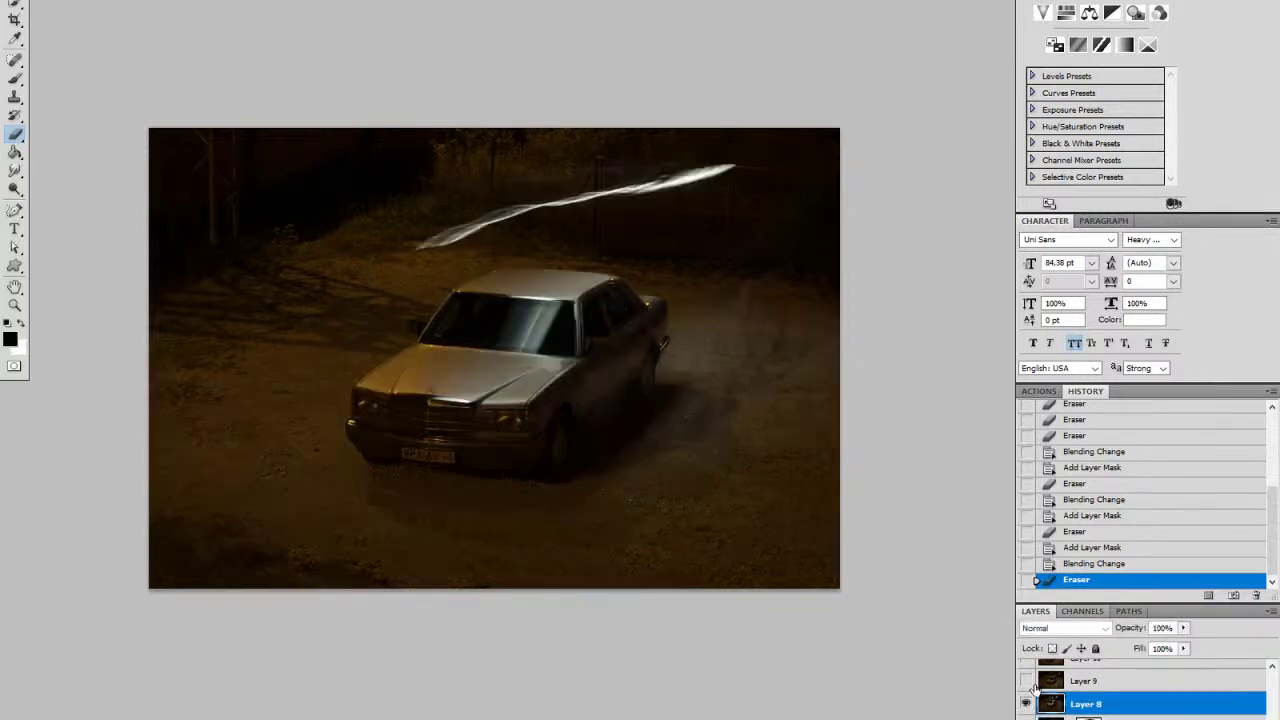
left_click(1080, 630)
left_click(1060, 332)
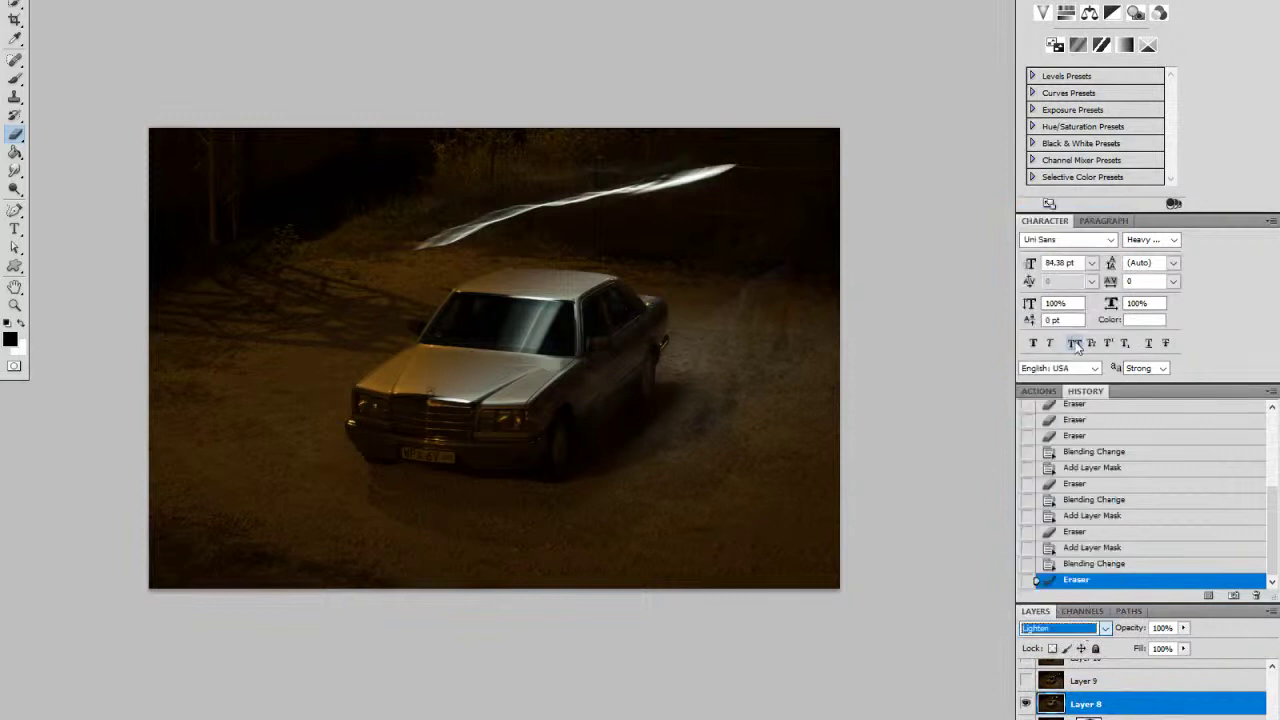
left_click(1027, 704)
left_click(1027, 704)
left_click(1027, 704)
left_click(1027, 704)
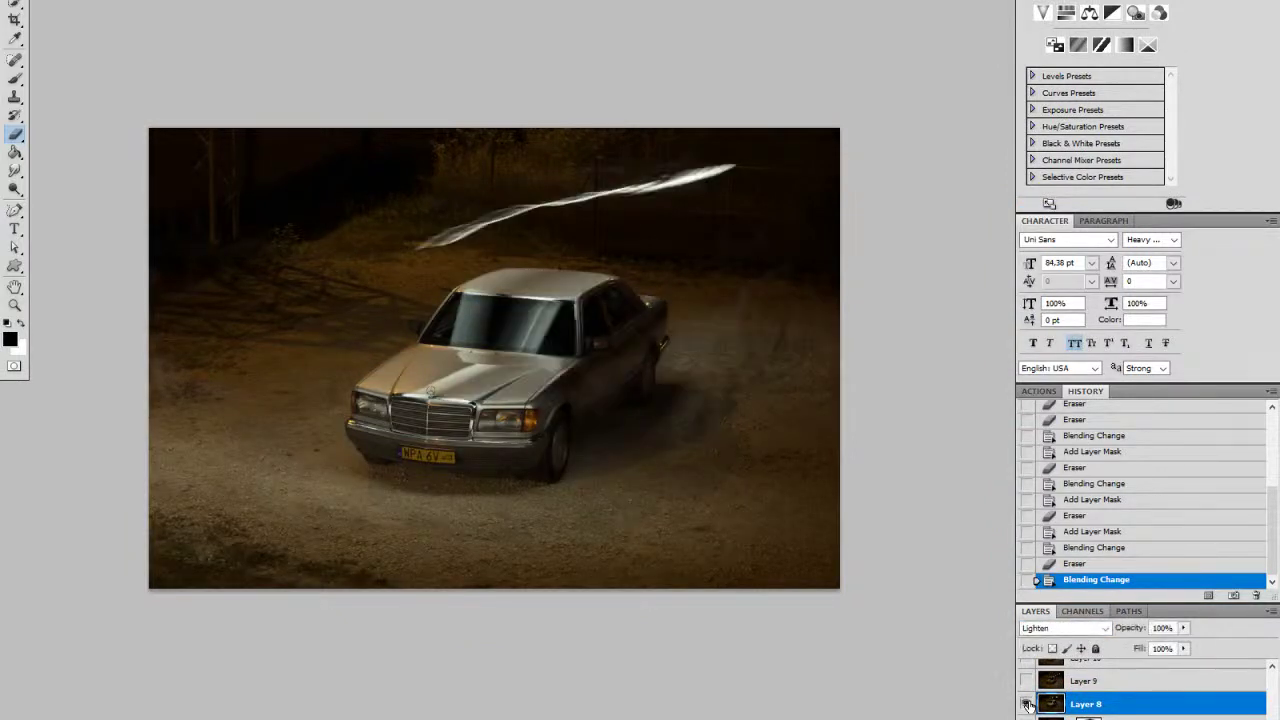
left_click(1027, 704)
left_click(1027, 704)
Step: Add a layer mask to Layer 8, erasing its light trail and the lit ground beside the car, and inspect the car up close
left_click(1160, 718)
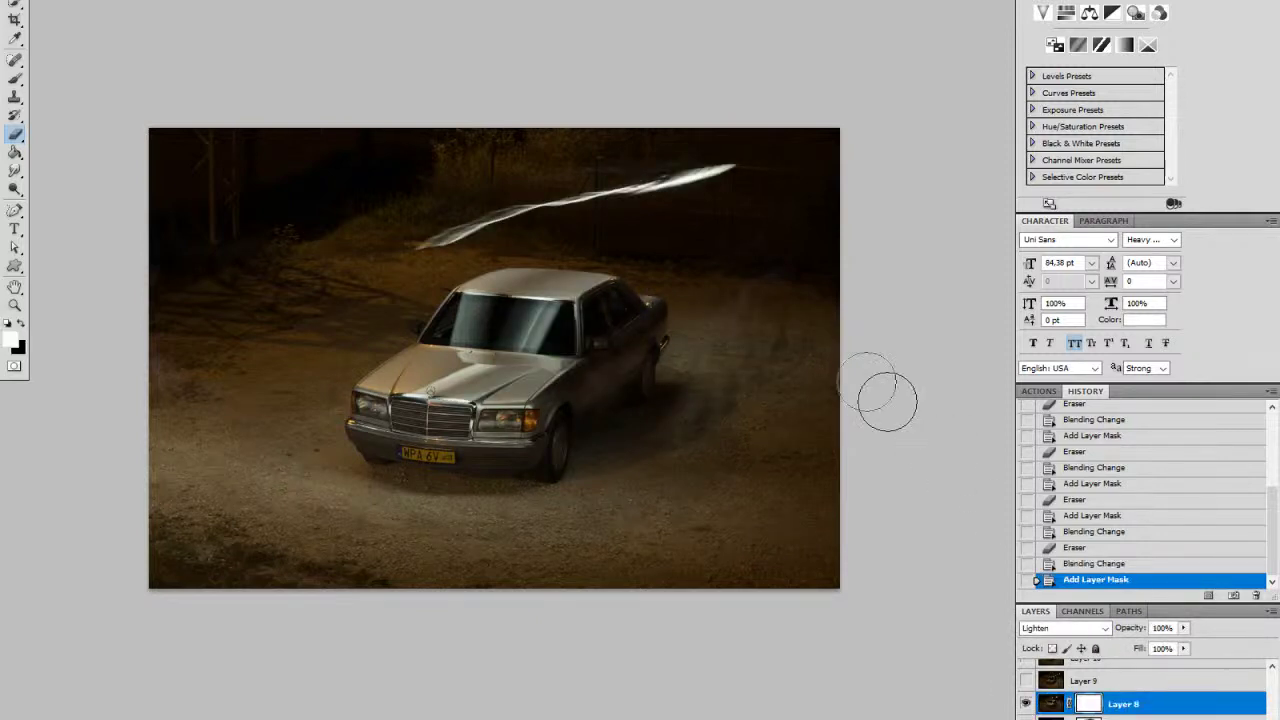
mouse_move(410, 240)
left_mouse_down()
mouse_move(615, 186)
mouse_move(806, 172)
left_mouse_up()
mouse_move(701, 415)
left_mouse_down()
mouse_move(777, 309)
mouse_move(726, 403)
mouse_move(720, 337)
mouse_move(669, 421)
mouse_move(846, 366)
mouse_move(686, 309)
mouse_move(849, 363)
mouse_move(969, 423)
left_mouse_up()
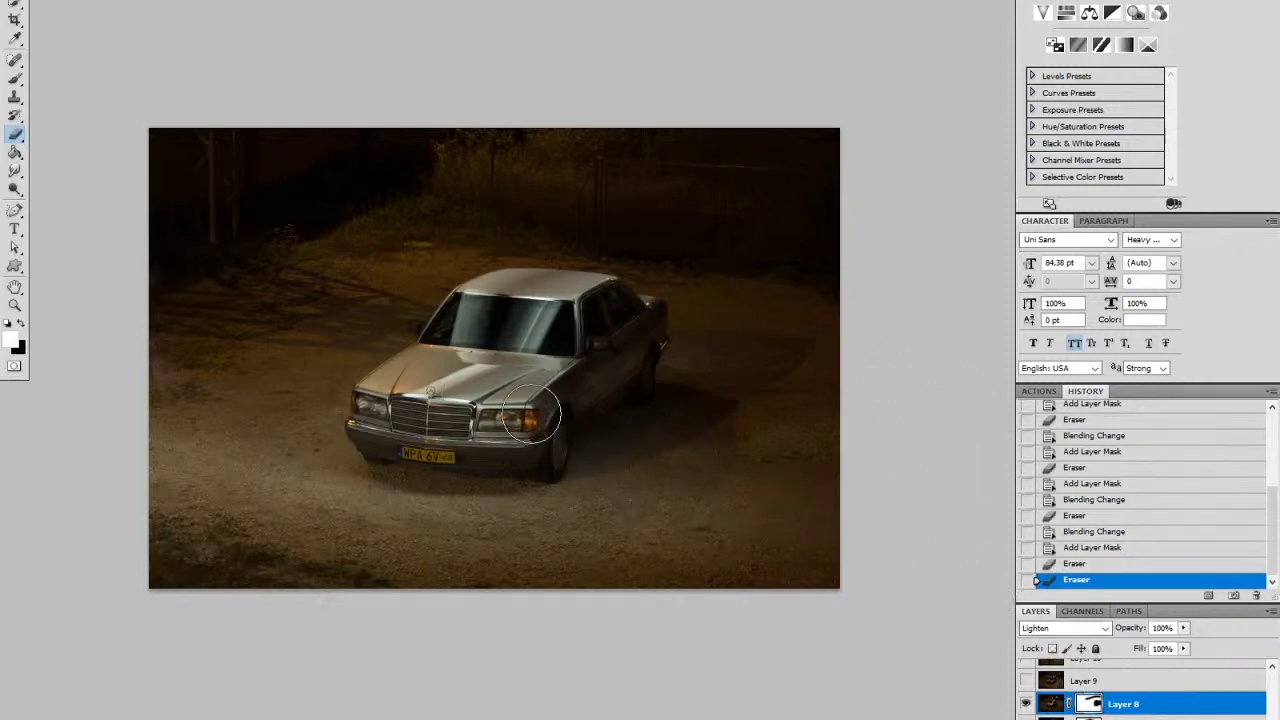
key("z")
left_click_drag(504, 384, 506, 378)
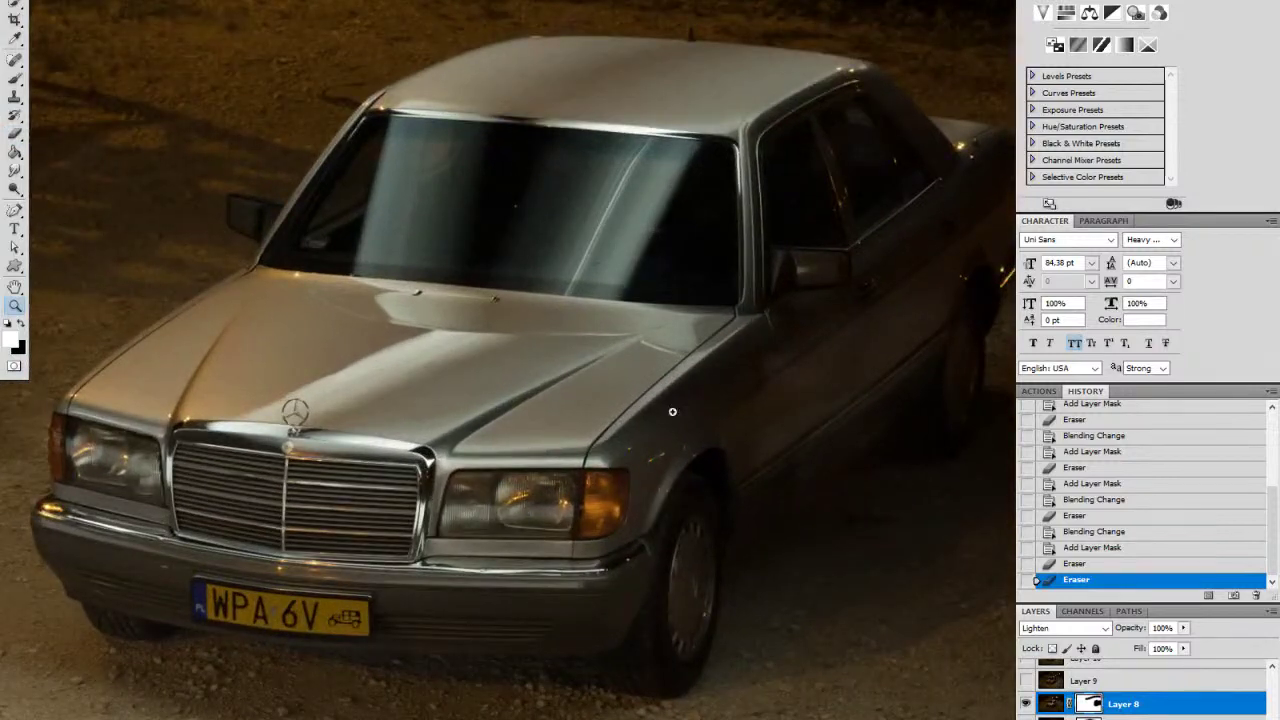
key("ctrl+0")
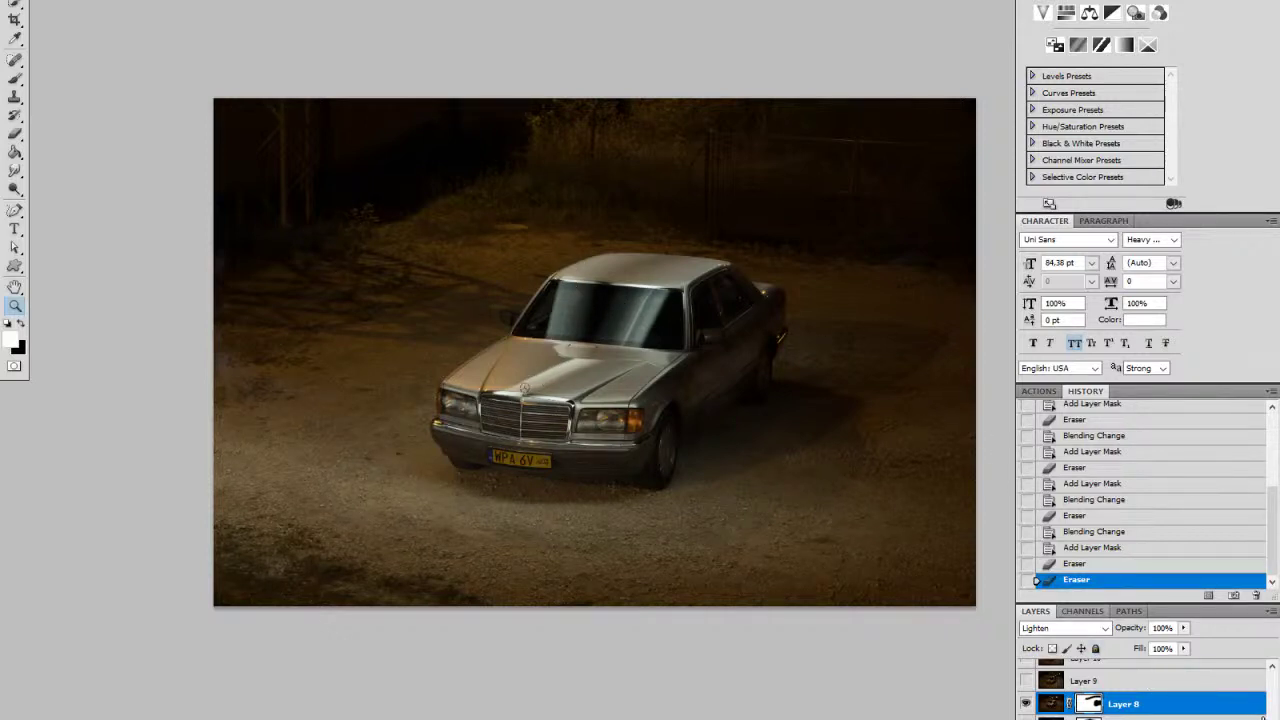
Step: Show Layer 9 with the light trail reaching the roof, set it to Lighten and add a layer mask
scroll(1130, 695, "up", 3)
left_click(1120, 718)
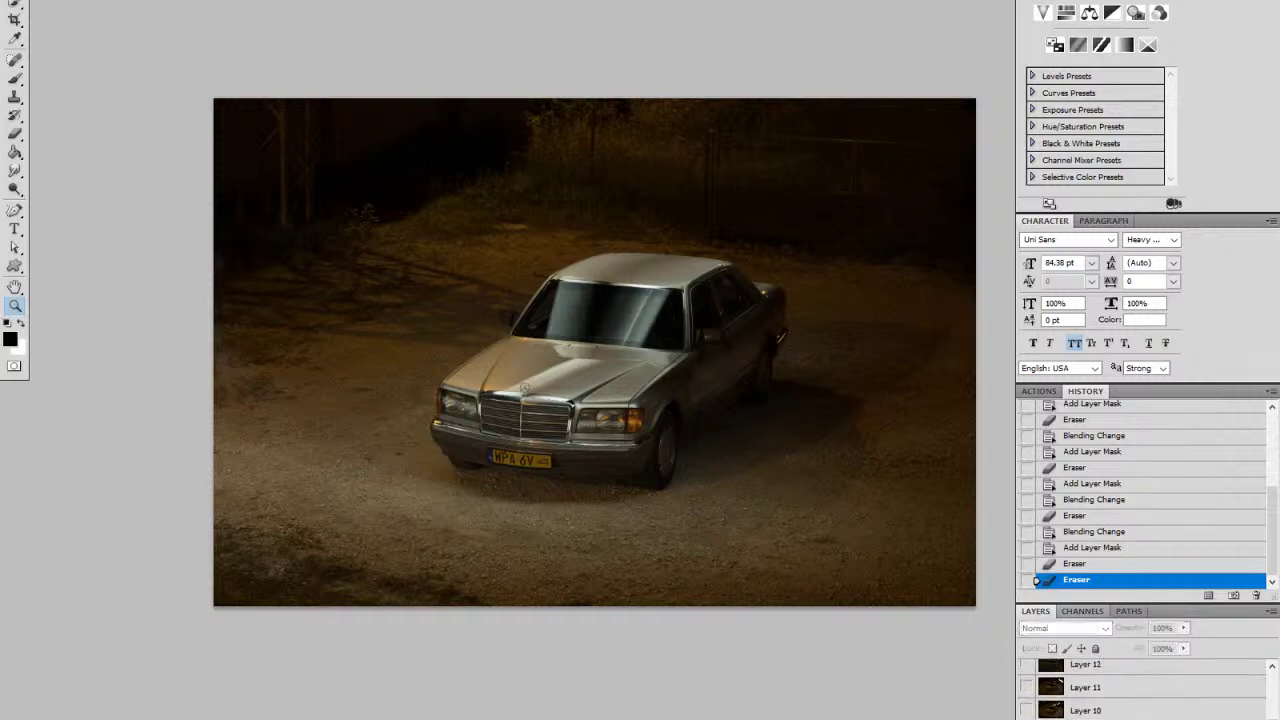
left_click(1027, 717)
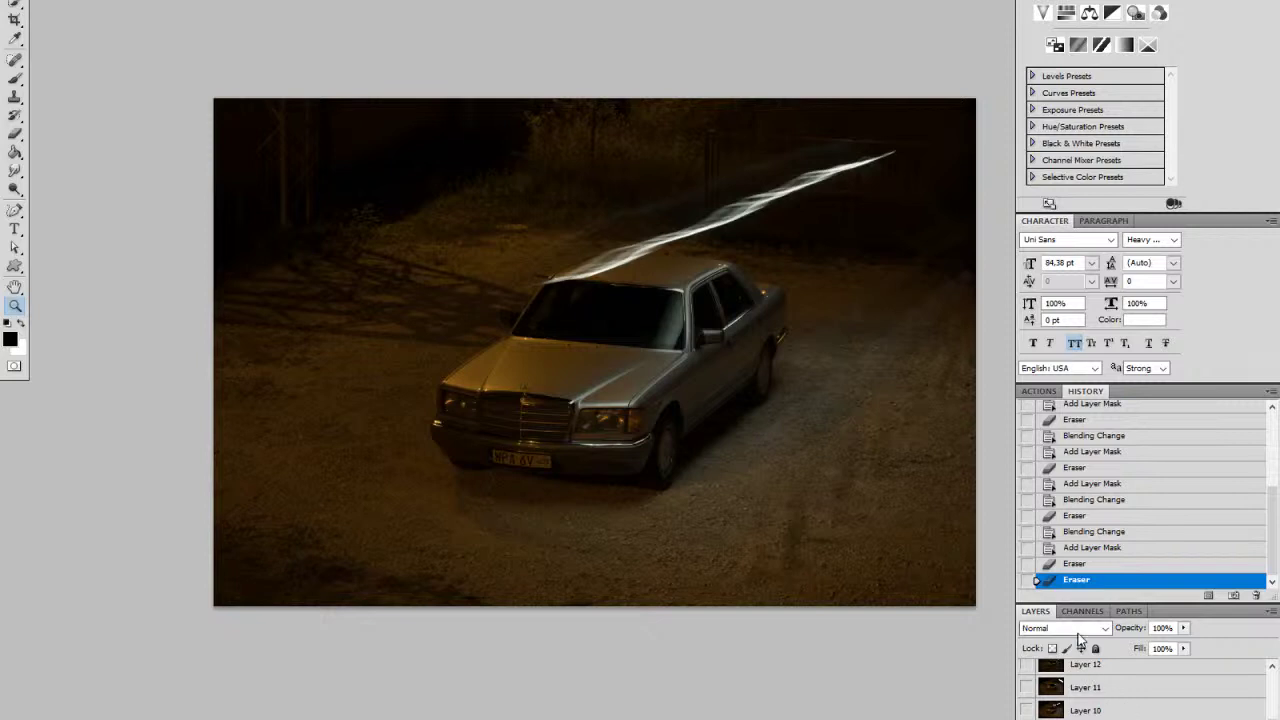
left_click(1076, 630)
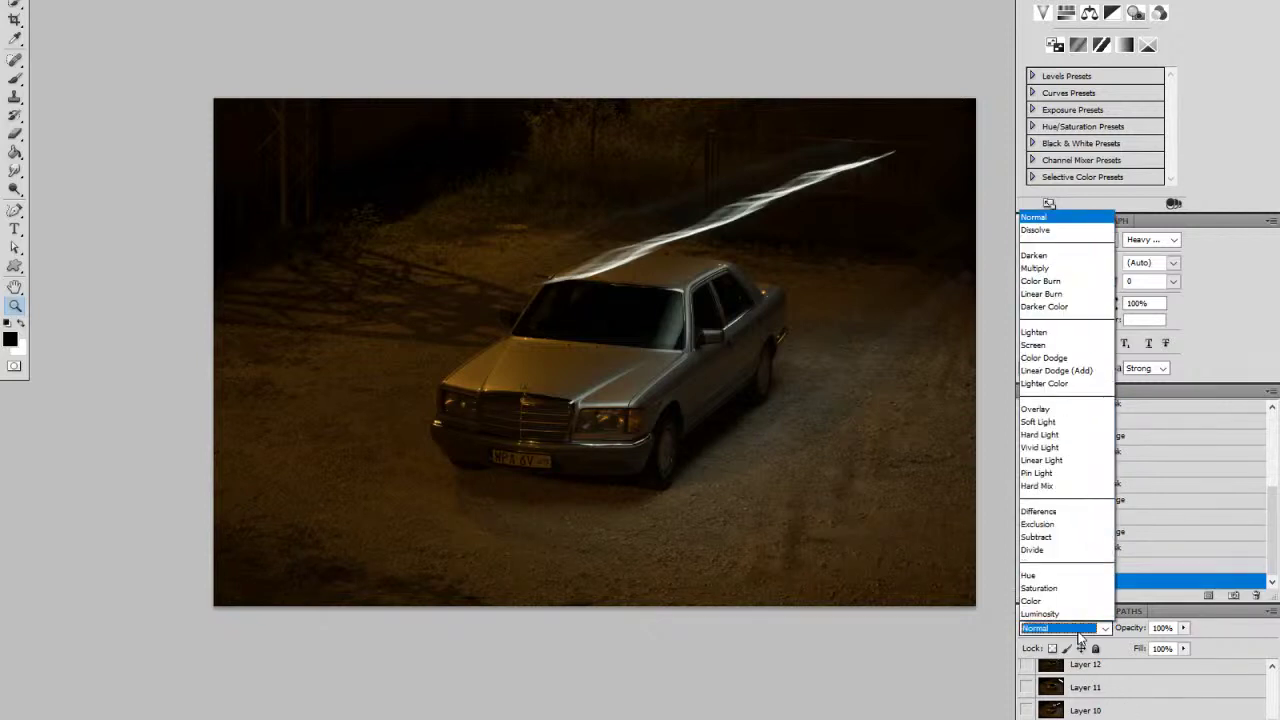
left_click(1058, 333)
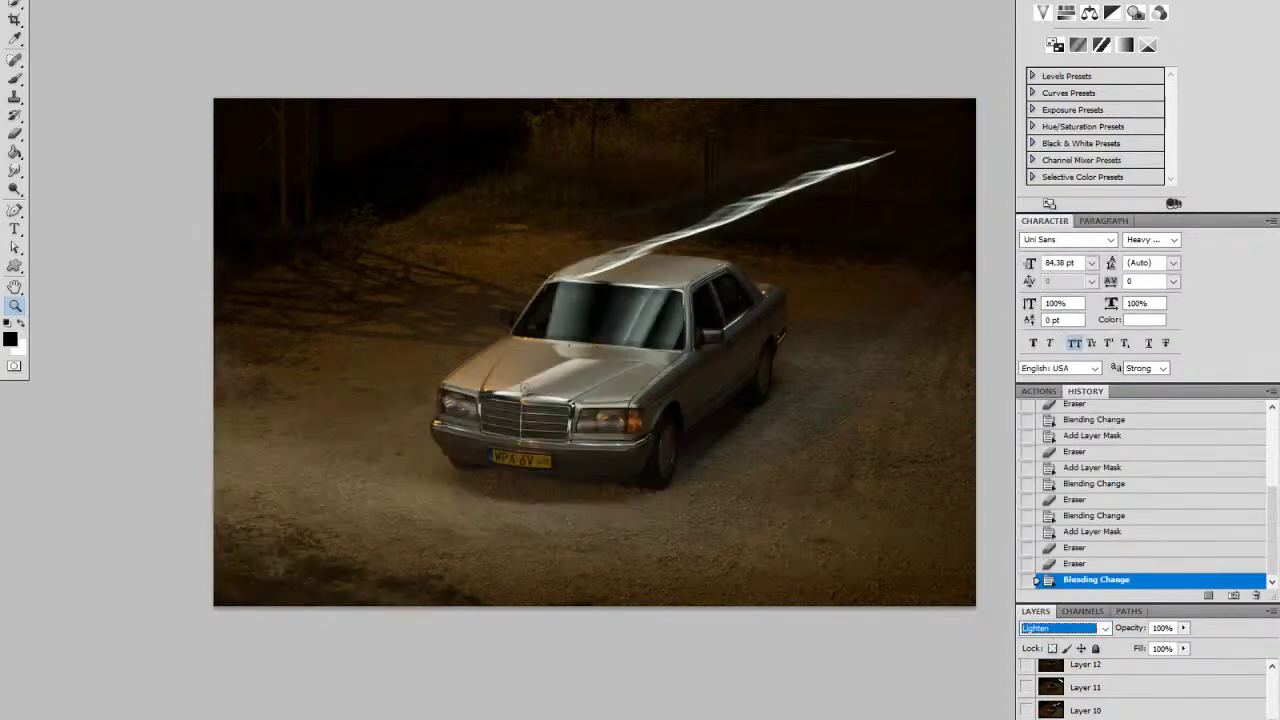
left_click(1160, 719, "alt")
Step: Compare the composite with and without Layer 9 by toggling the layer's visibility
left_click(1027, 719)
left_click(1027, 719)
left_click(1027, 719)
key("ctrl+comma")
key("ctrl+comma")
key("ctrl+comma")
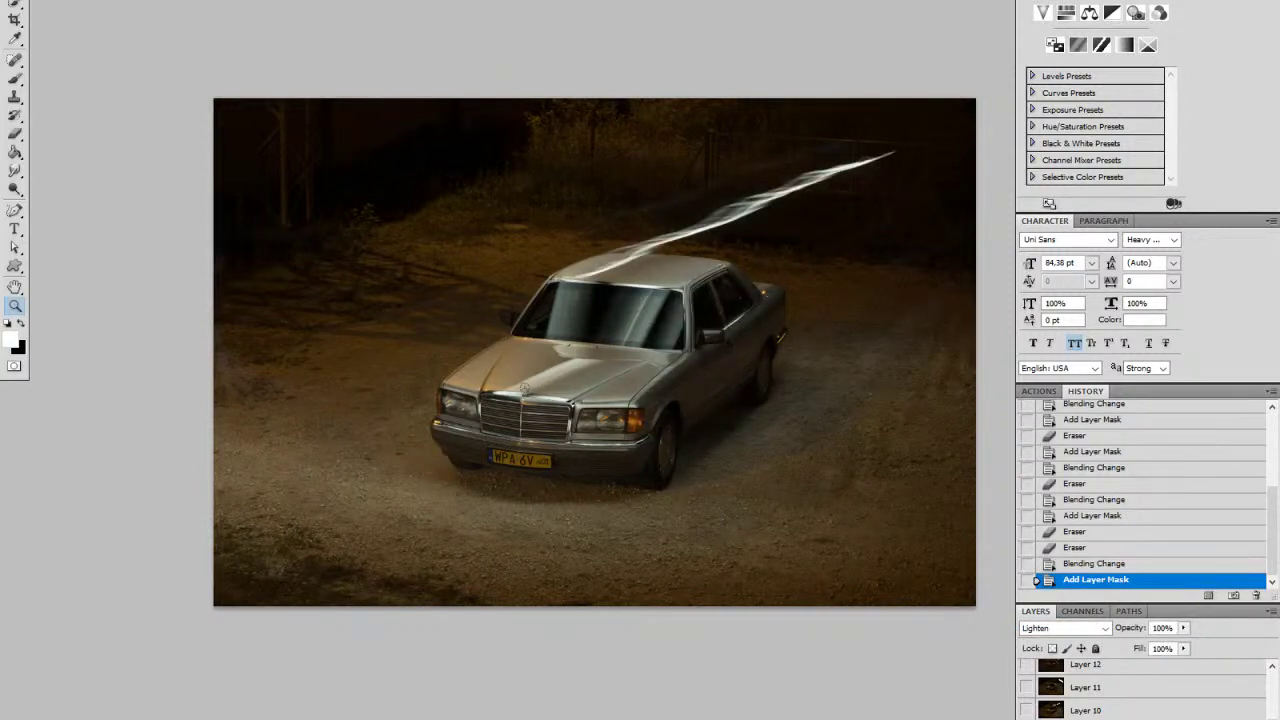
key("ctrl+comma")
key("ctrl+comma")
Step: Compare the composite with and without Layer 9, and erase its light trail above the roof in the layer mask with a small brush
key("e")
key("alt+e")
left_click(752, 27)
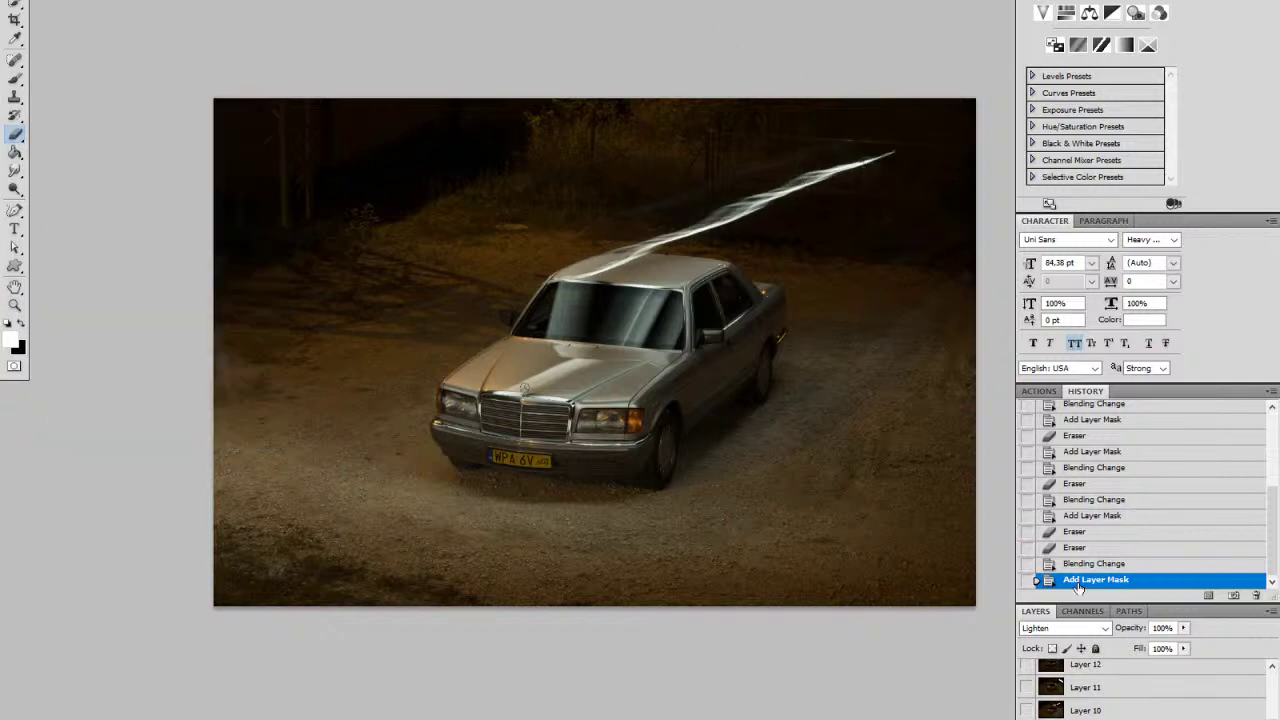
left_click(1026, 719)
key("ctrl+comma")
key("ctrl+comma")
key("ctrl+comma")
key("ctrl+comma")
key("ctrl+comma")
right_click(740, 226)
left_click_drag(823, 257, 856, 257)
mouse_move(565, 266)
left_mouse_down()
mouse_move(641, 256)
mouse_move(706, 219)
mouse_move(665, 233)
mouse_move(795, 189)
mouse_move(721, 205)
mouse_move(886, 156)
left_mouse_up()
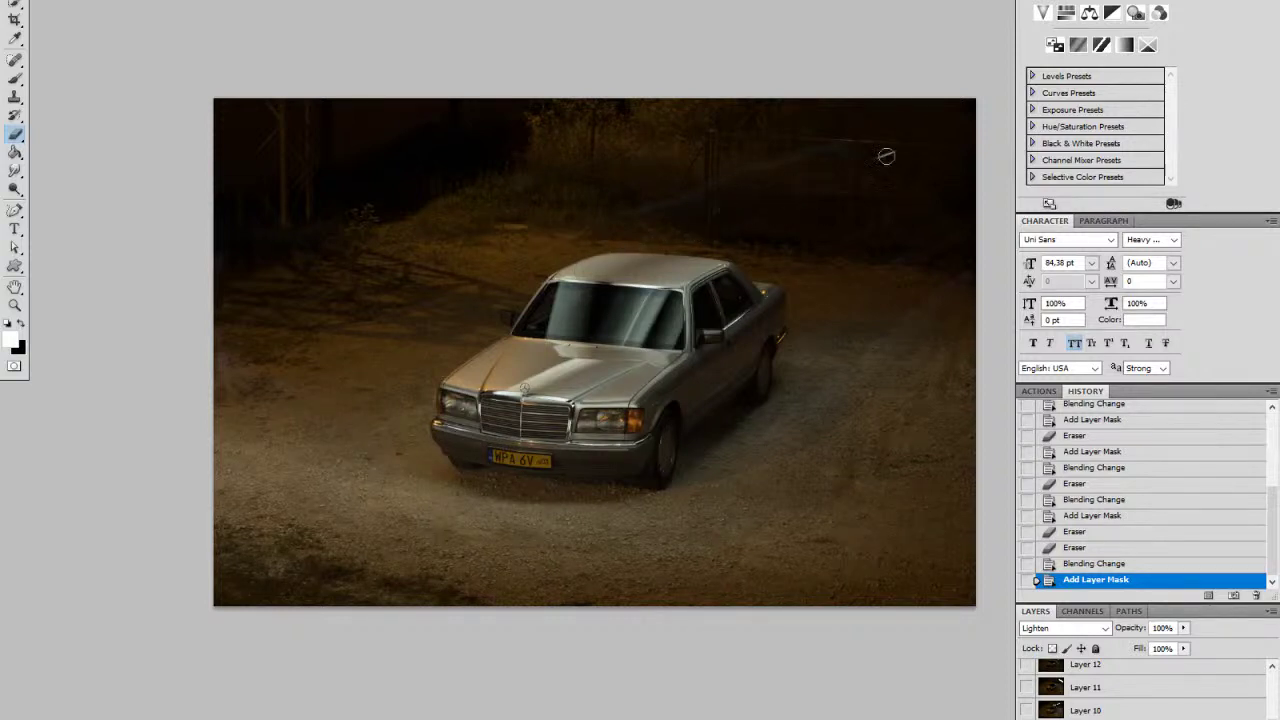
Step: Erase the remaining glow along the trail's path in Layer 9's mask with a larger brush, and toggle the layer to compare
right_click(852, 206)
left_click(978, 239)
left_click(997, 238)
mouse_move(629, 193)
left_mouse_down()
mouse_move(791, 163)
mouse_move(837, 131)
mouse_move(837, 171)
mouse_move(948, 280)
left_mouse_up()
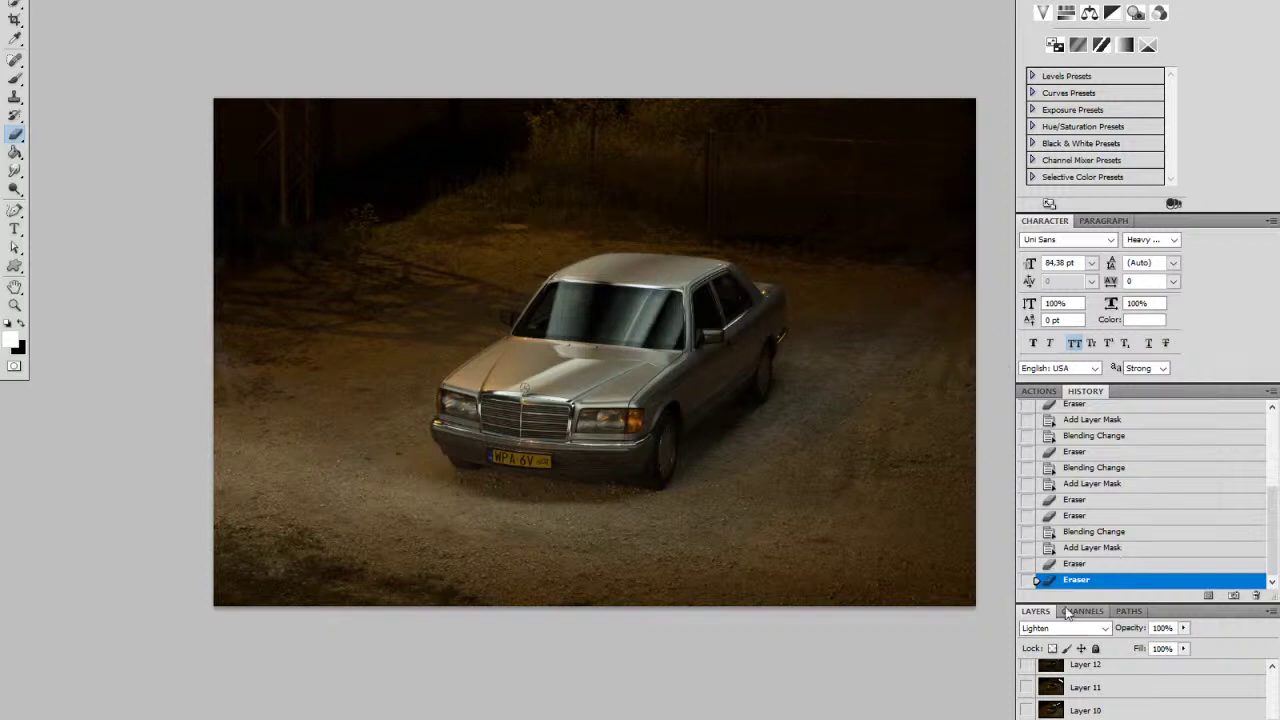
left_click(1026, 719)
left_click(1026, 719)
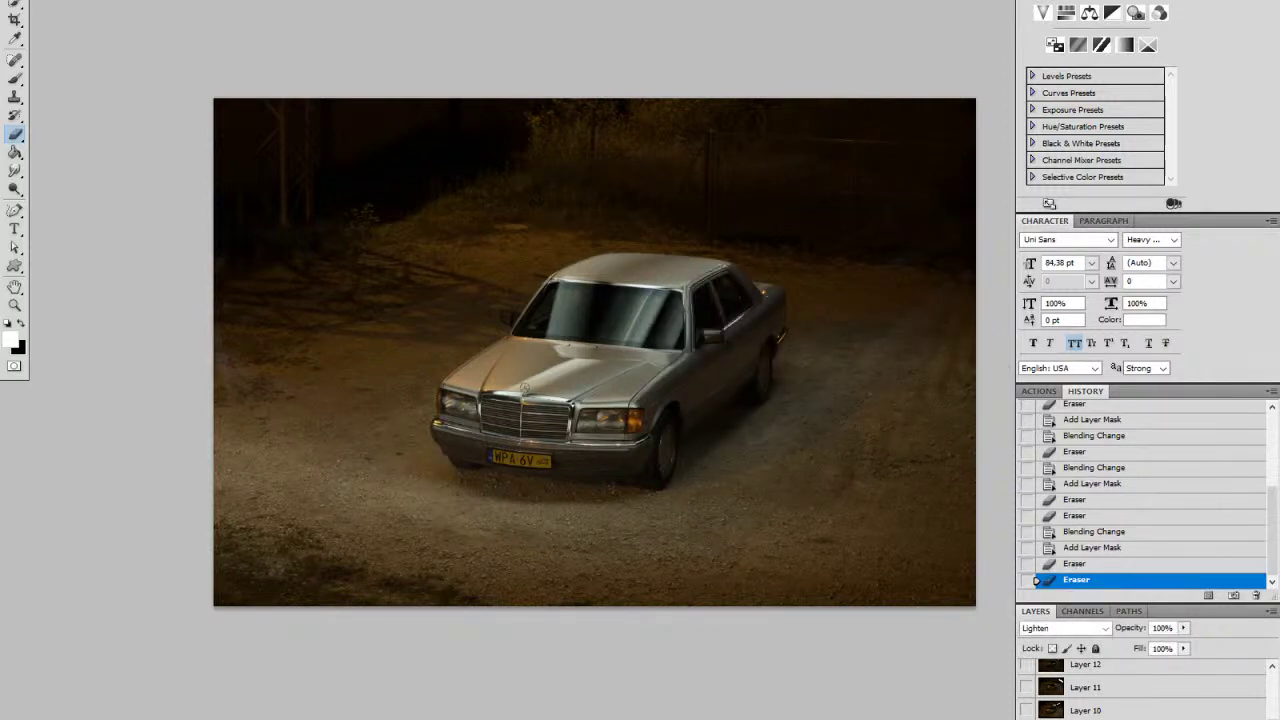
left_click(1026, 719)
left_click(1026, 719)
Step: Try erasing the lit ground near the photo's right edge in Layer 9's mask, and revert those strokes in the history
left_click_drag(838, 497, 954, 364)
right_click(923, 508)
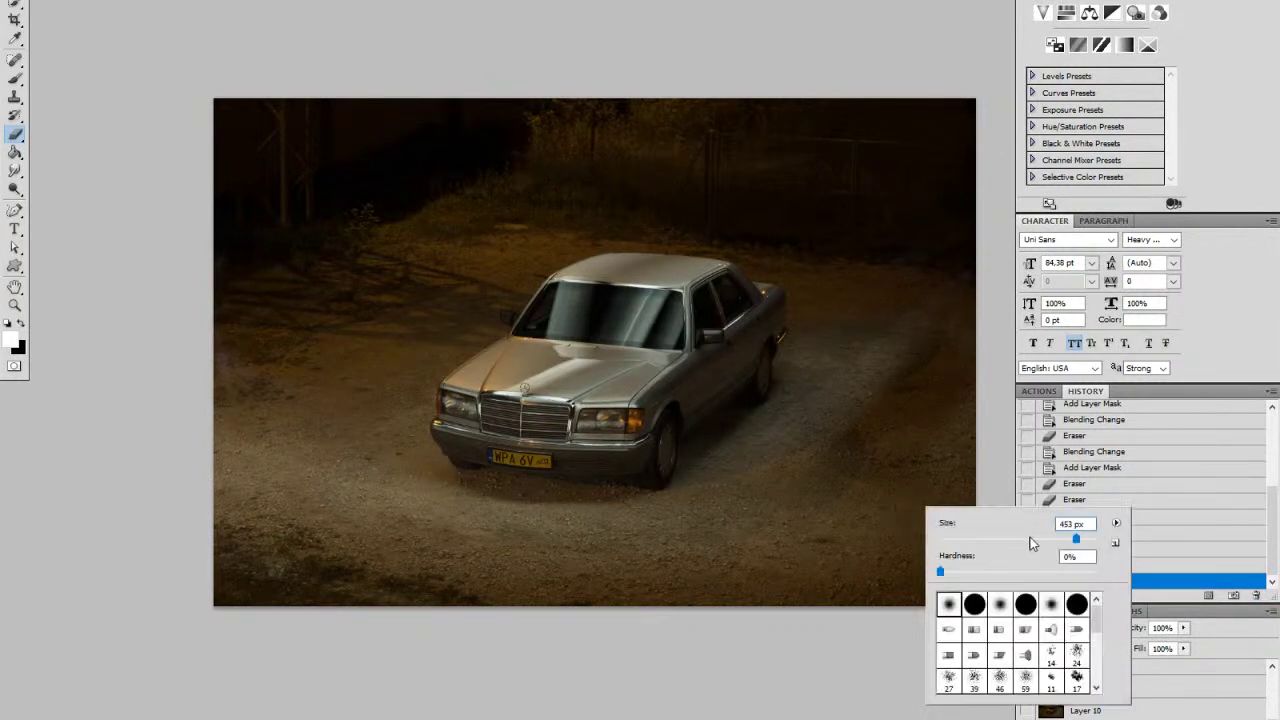
left_click_drag(1085, 541, 1092, 539)
left_click_drag(950, 462, 961, 463)
left_click(960, 465)
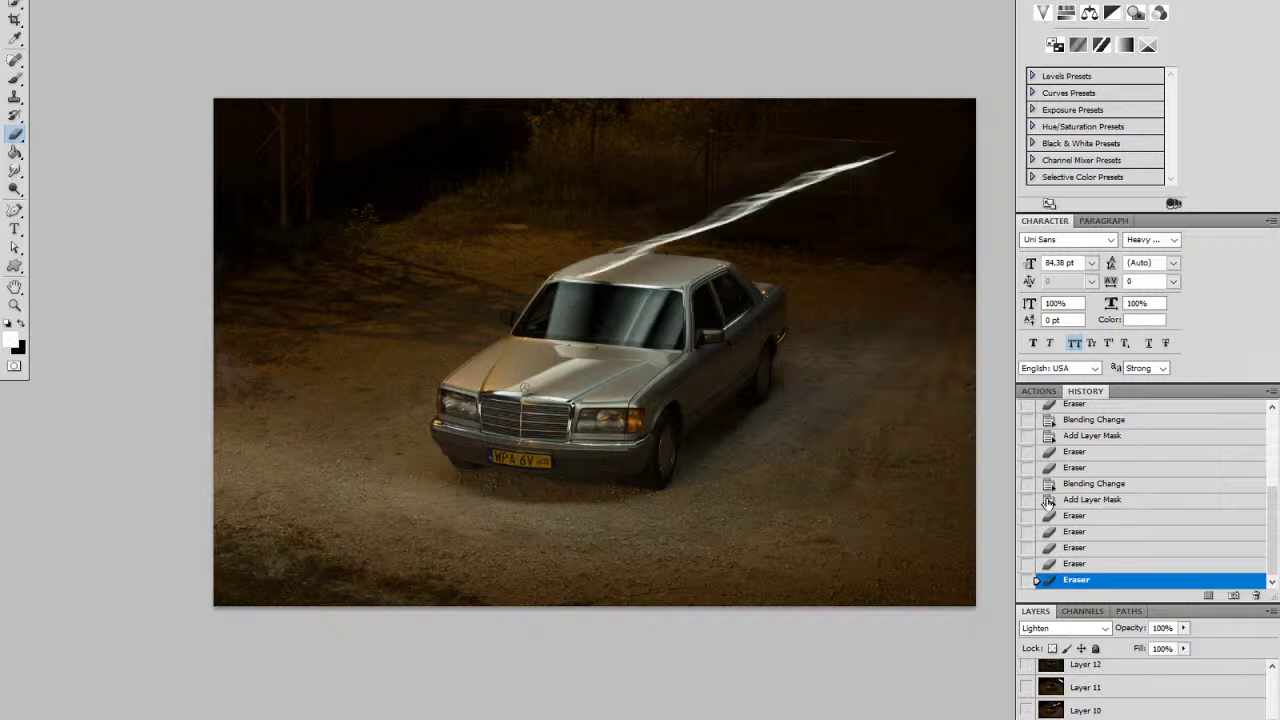
left_click(1090, 500)
left_click(1085, 531)
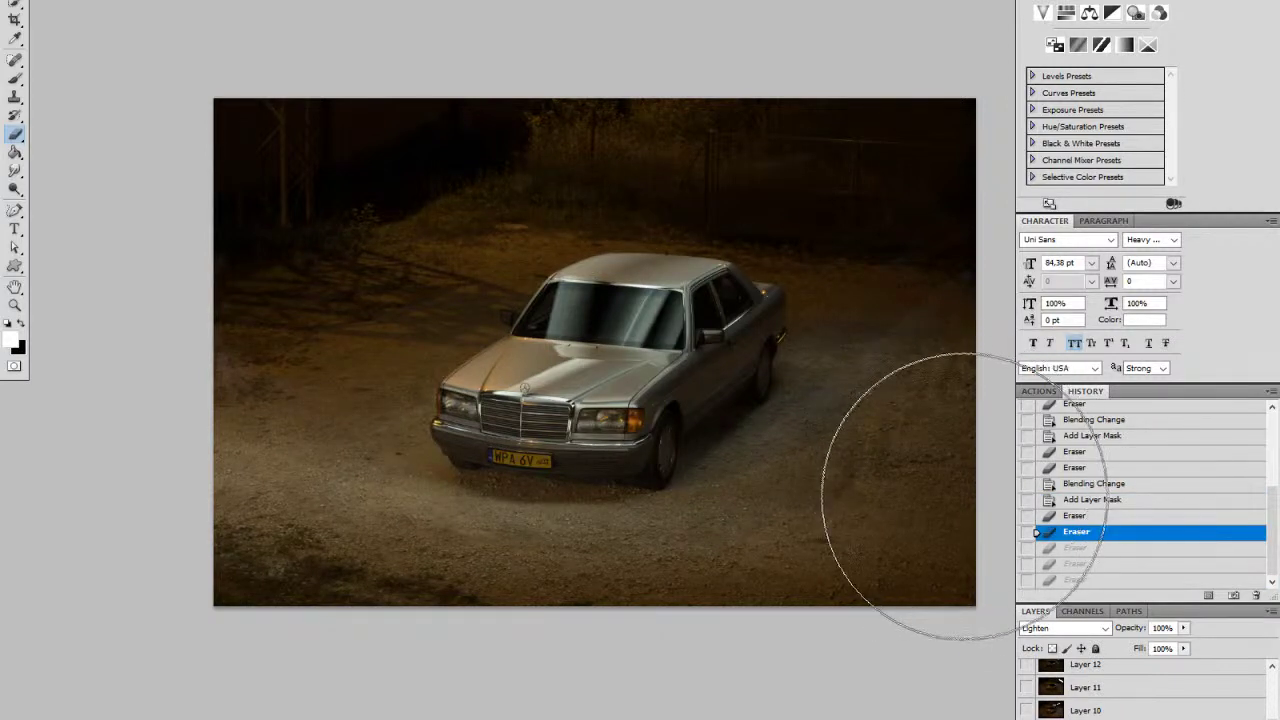
Step: Softly erase the lit ground along the photo's right edge in Layer 9's mask with the large brush
mouse_move(985, 522)
left_mouse_down()
mouse_move(1004, 456)
mouse_move(1026, 540)
mouse_move(990, 571)
left_mouse_up()
left_click_drag(1030, 533, 1034, 492)
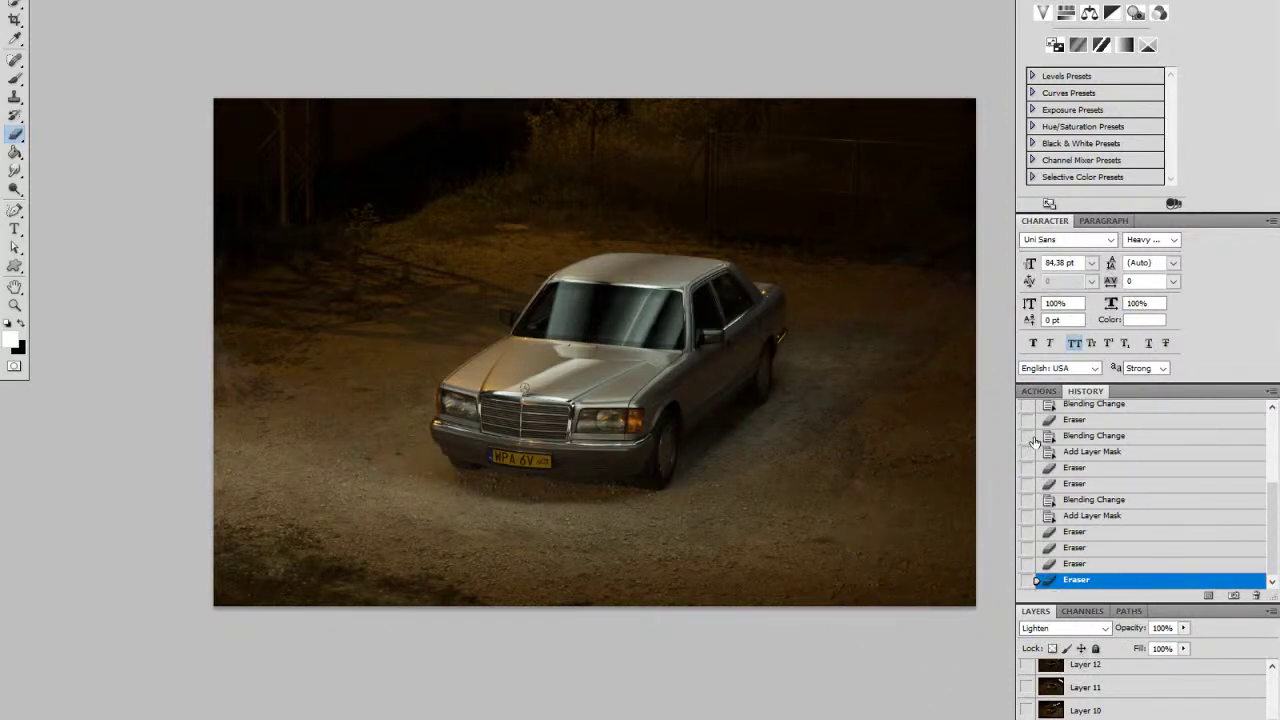
mouse_move(990, 340)
left_mouse_down()
mouse_move(985, 289)
mouse_move(954, 260)
left_mouse_up()
Step: Show Layer 10 with the light trail behind the roof, set it to Lighten and add a layer mask
scroll(1140, 690, "up", 1)
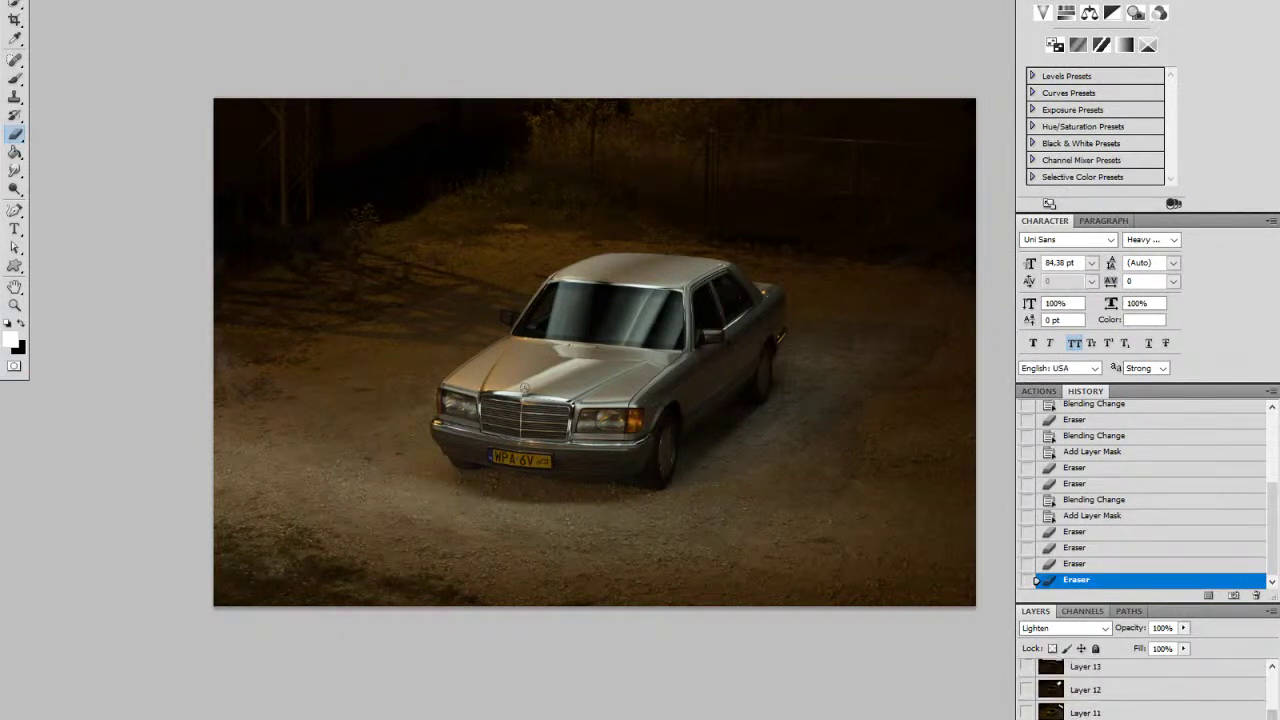
left_click(1100, 719)
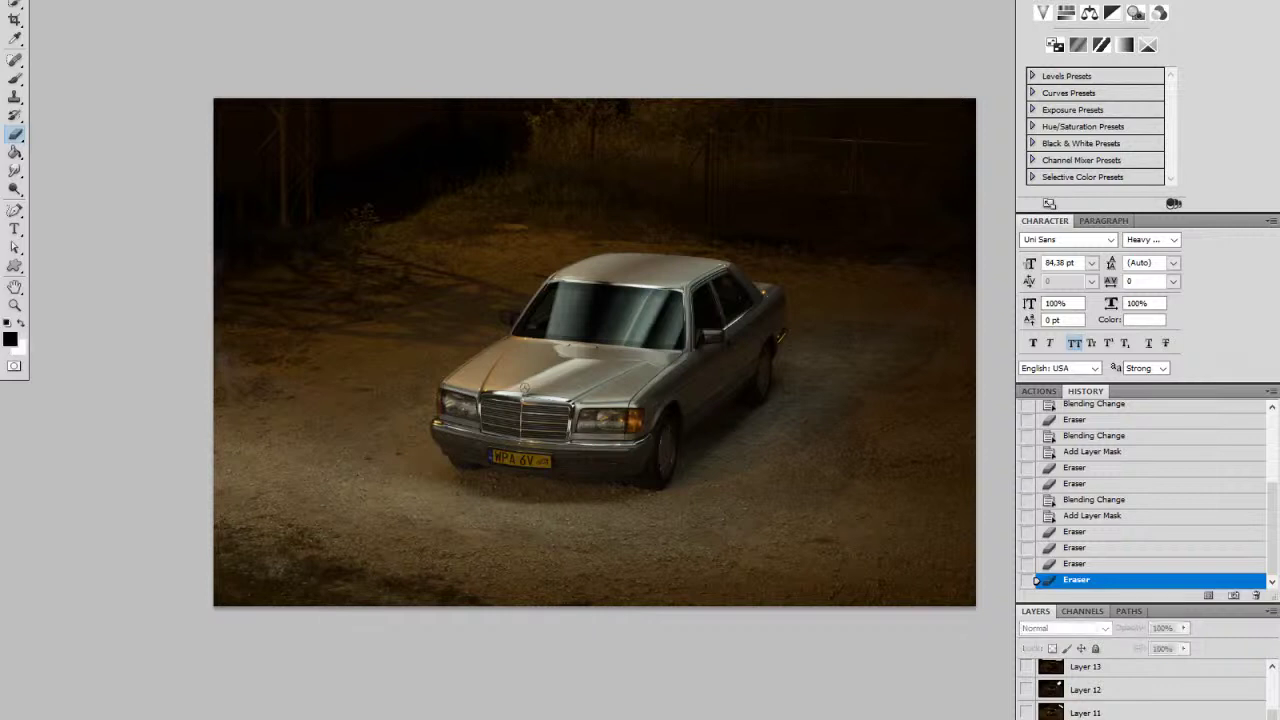
left_click(1026, 719)
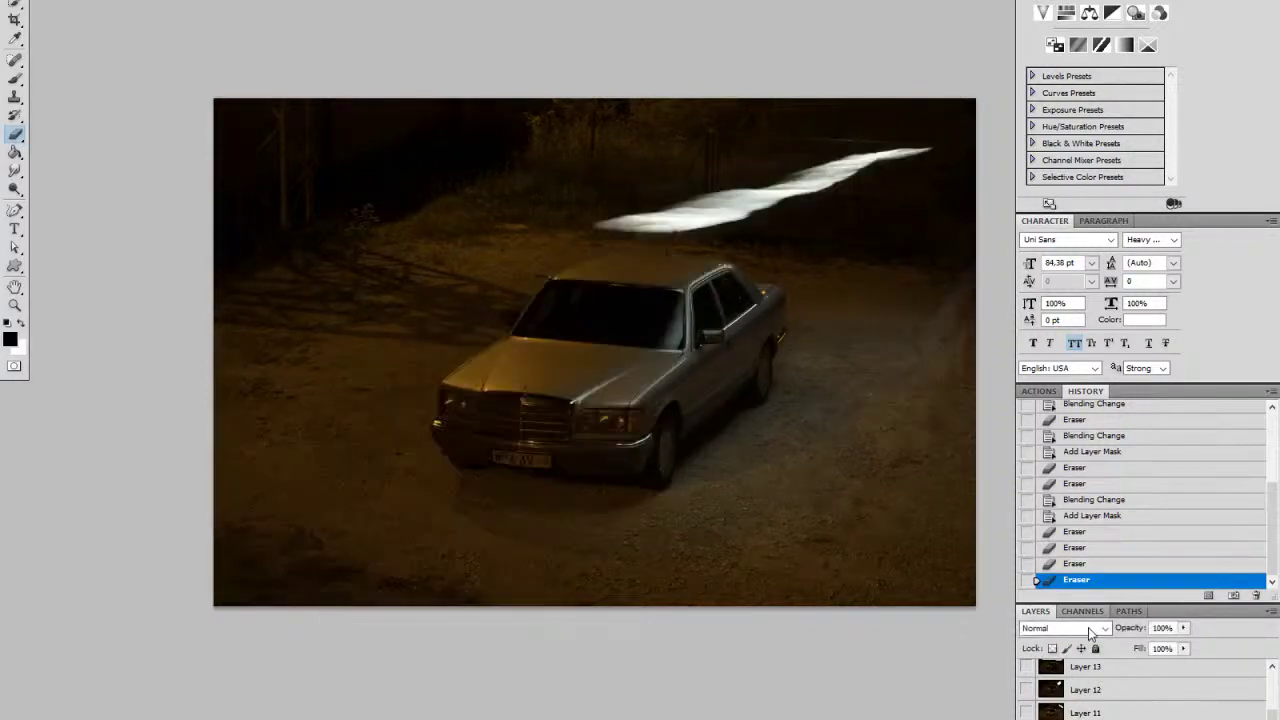
left_click(1088, 628)
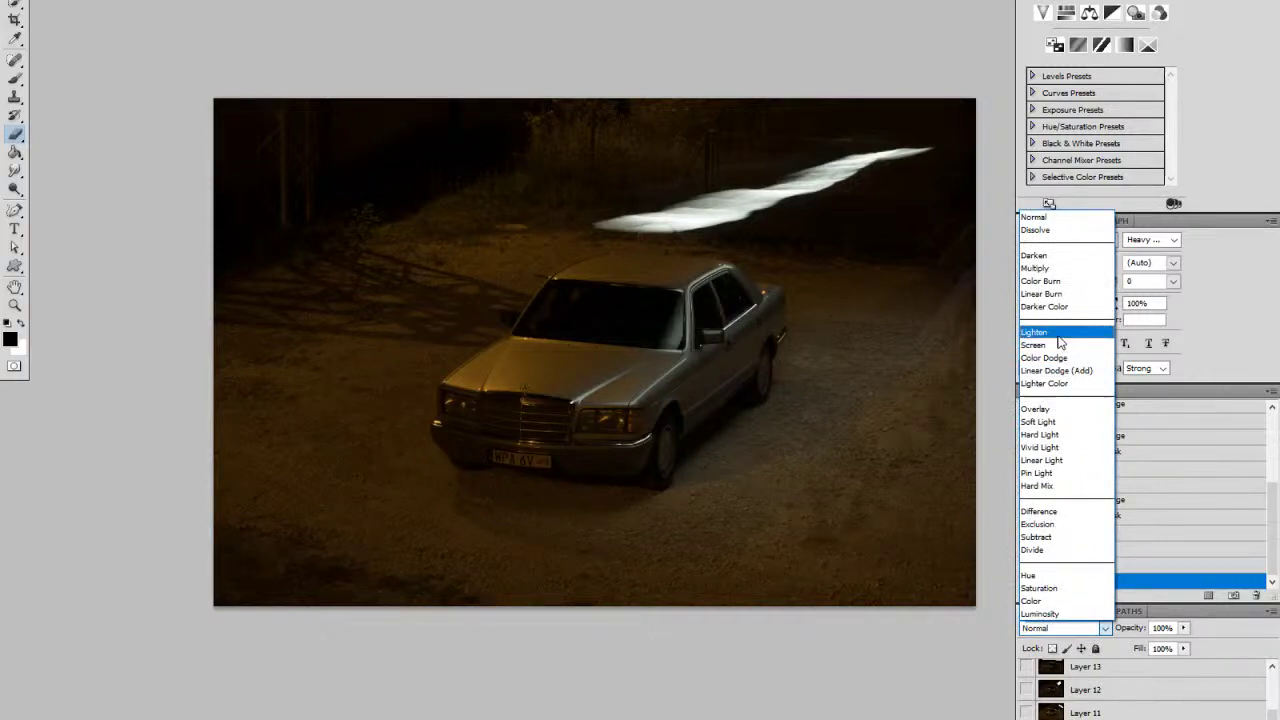
left_click(1058, 336)
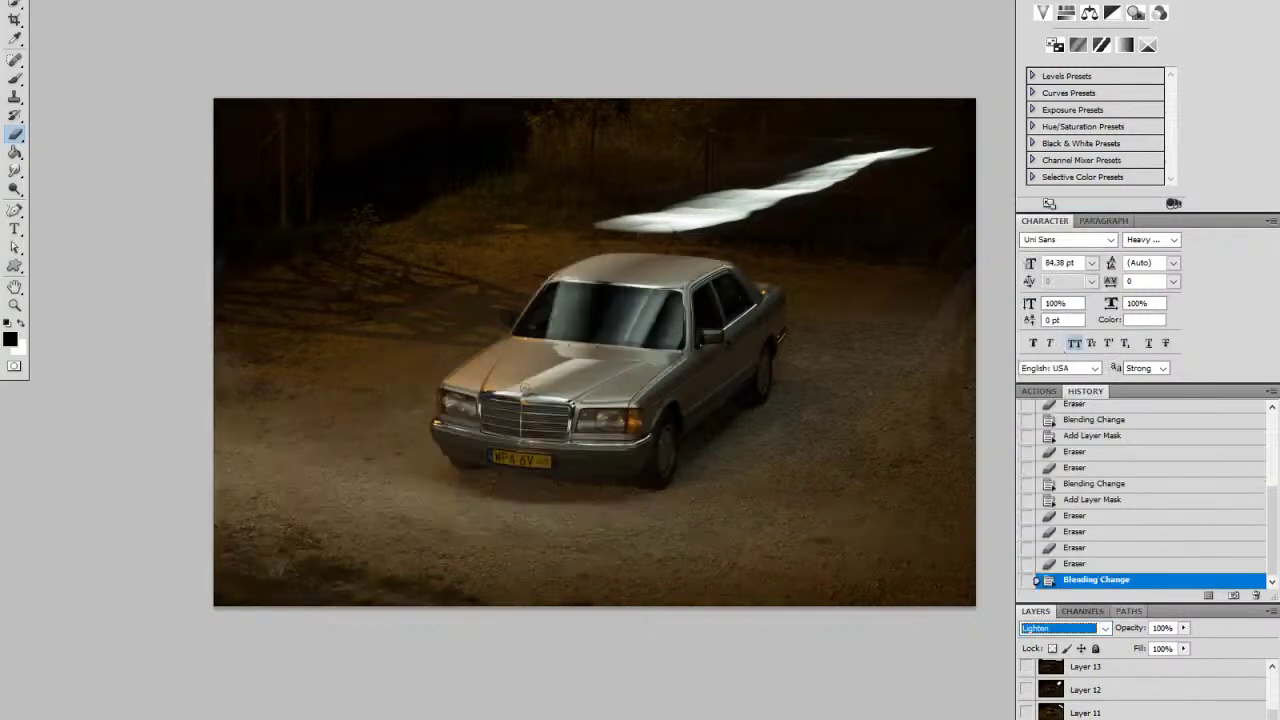
left_click(1162, 719)
Step: Compare the composite with and without Layer 10 by toggling the layer's visibility
left_click(1026, 719)
left_click(1026, 719)
left_click(1026, 719)
left_click(1026, 719)
left_click(1026, 719)
left_click(1026, 719)
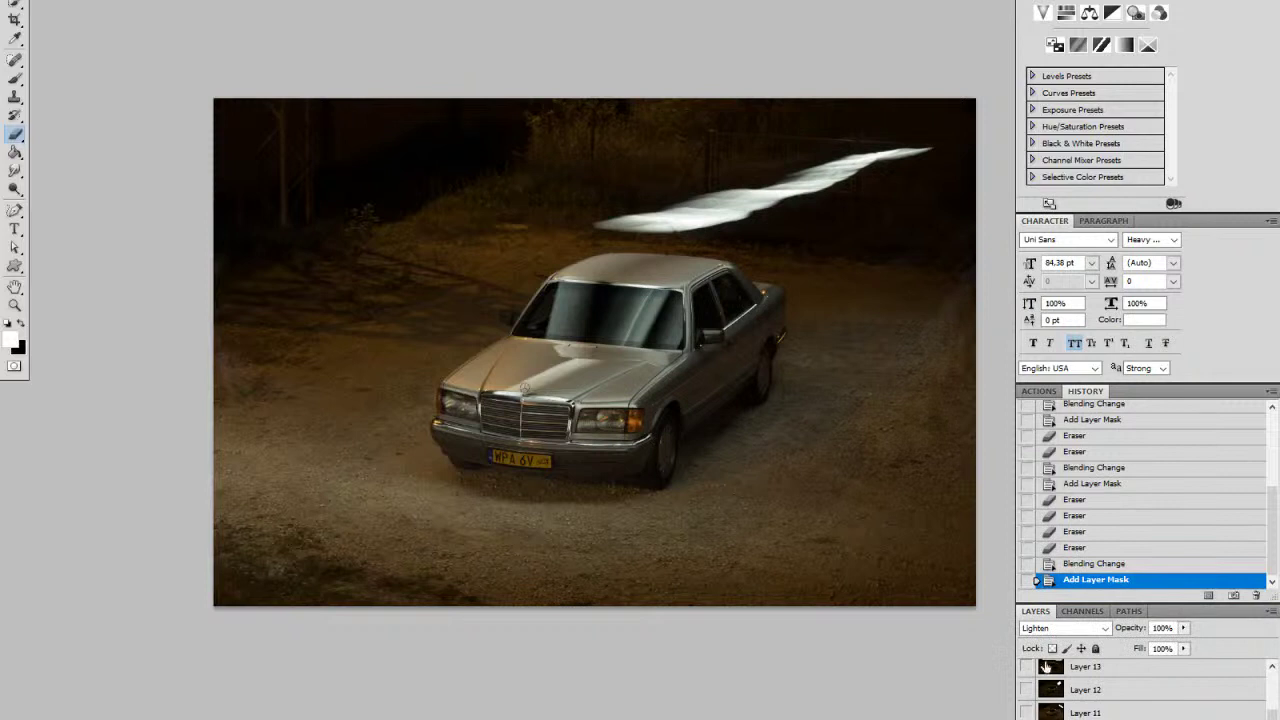
Step: Reduce the eraser size and erase the light trail behind the roof in Layer 10's mask
key("alt+e")
left_click(880, 2)
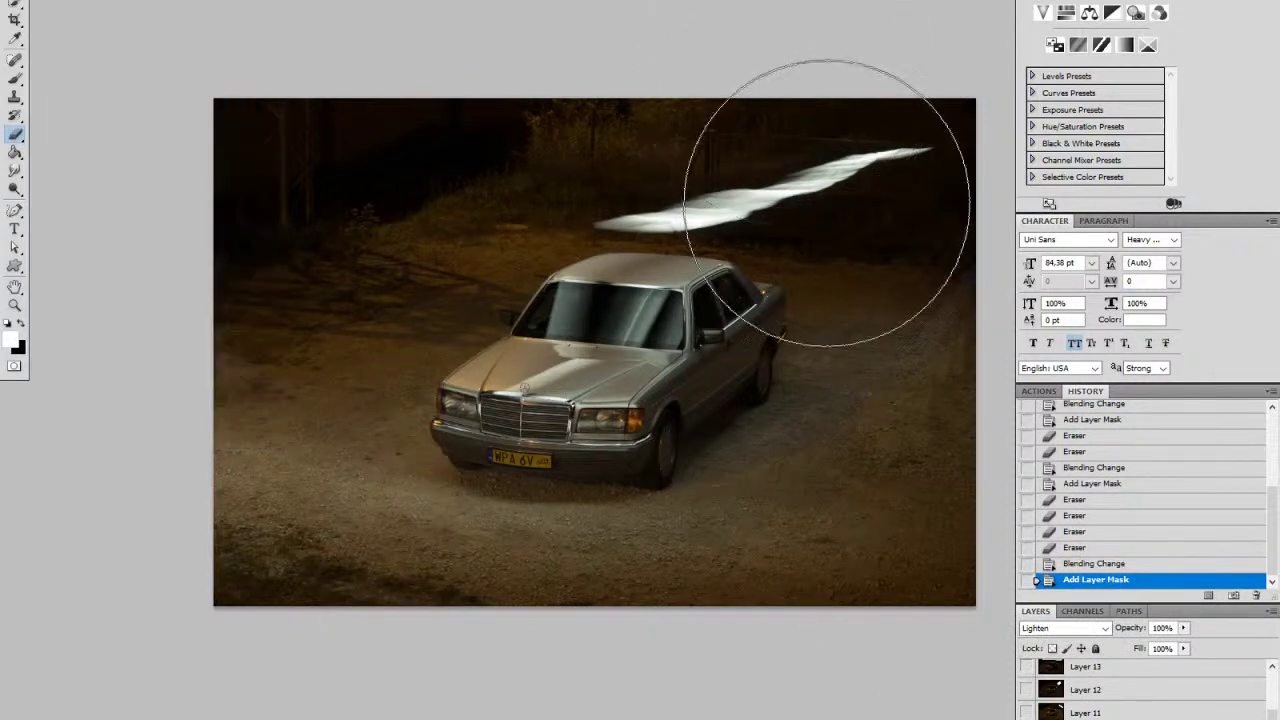
right_click(832, 203)
left_click_drag(949, 234, 971, 234)
mouse_move(590, 219)
left_mouse_down()
mouse_move(706, 218)
mouse_move(809, 197)
mouse_move(720, 191)
mouse_move(900, 145)
mouse_move(669, 163)
mouse_move(925, 150)
left_mouse_up()
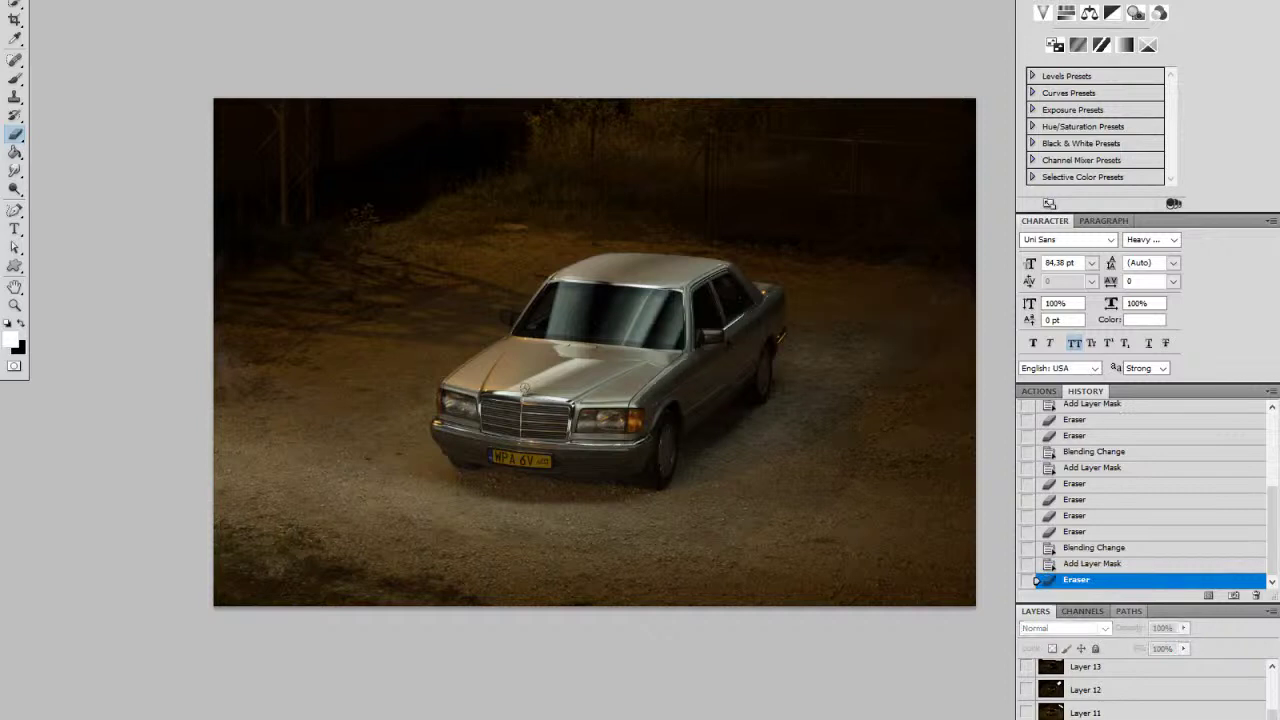
Step: Toggle Layer 10's visibility to check the composite with its light trail masked out
key("ctrl+comma")
key("ctrl+comma")
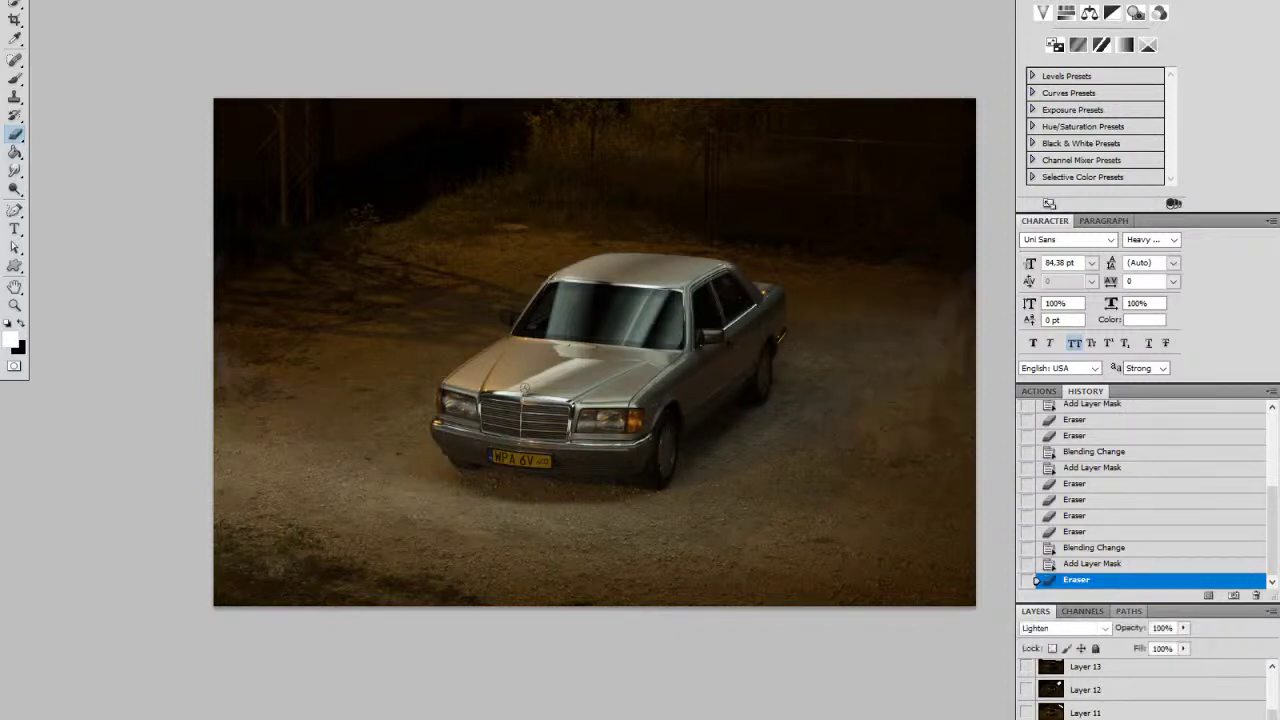
key("ctrl+comma")
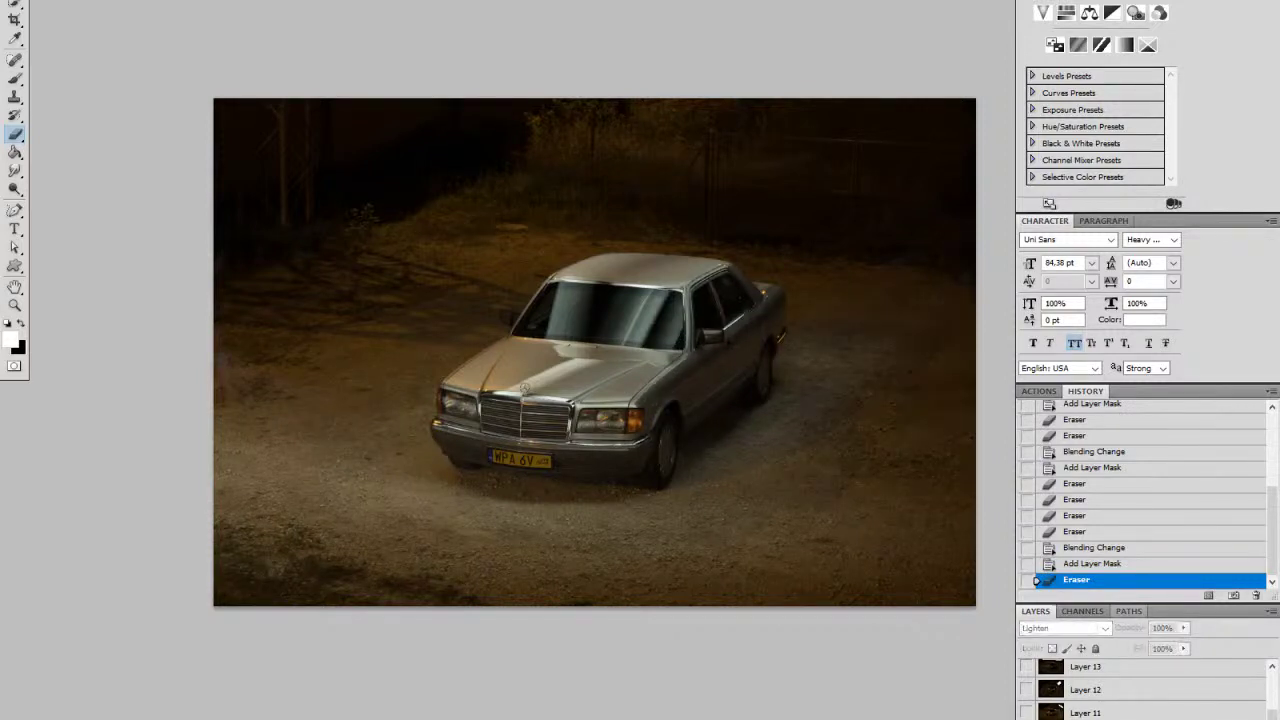
key("ctrl+comma")
key("ctrl+comma")
key("ctrl+comma")
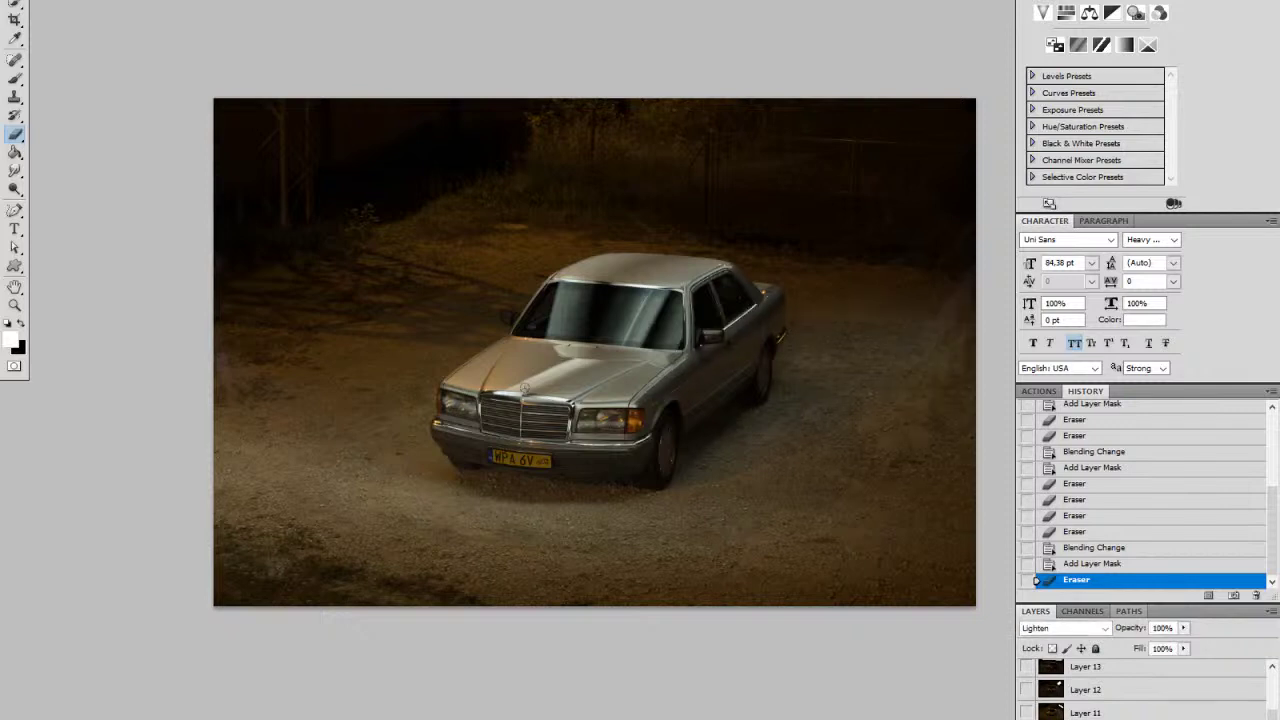
Step: Show Layer 11 with the bright streak at the upper right of the photo, set it to Lighten and add a layer mask
key("alt+comma")
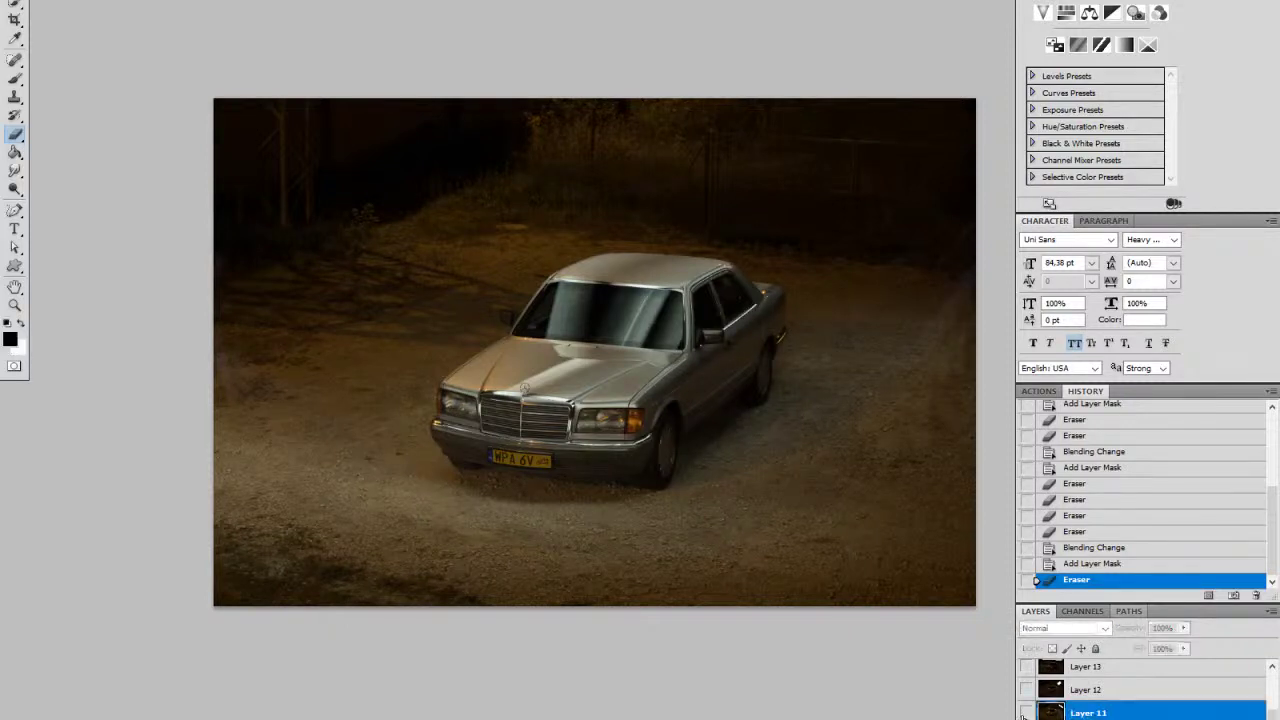
left_click(1026, 712)
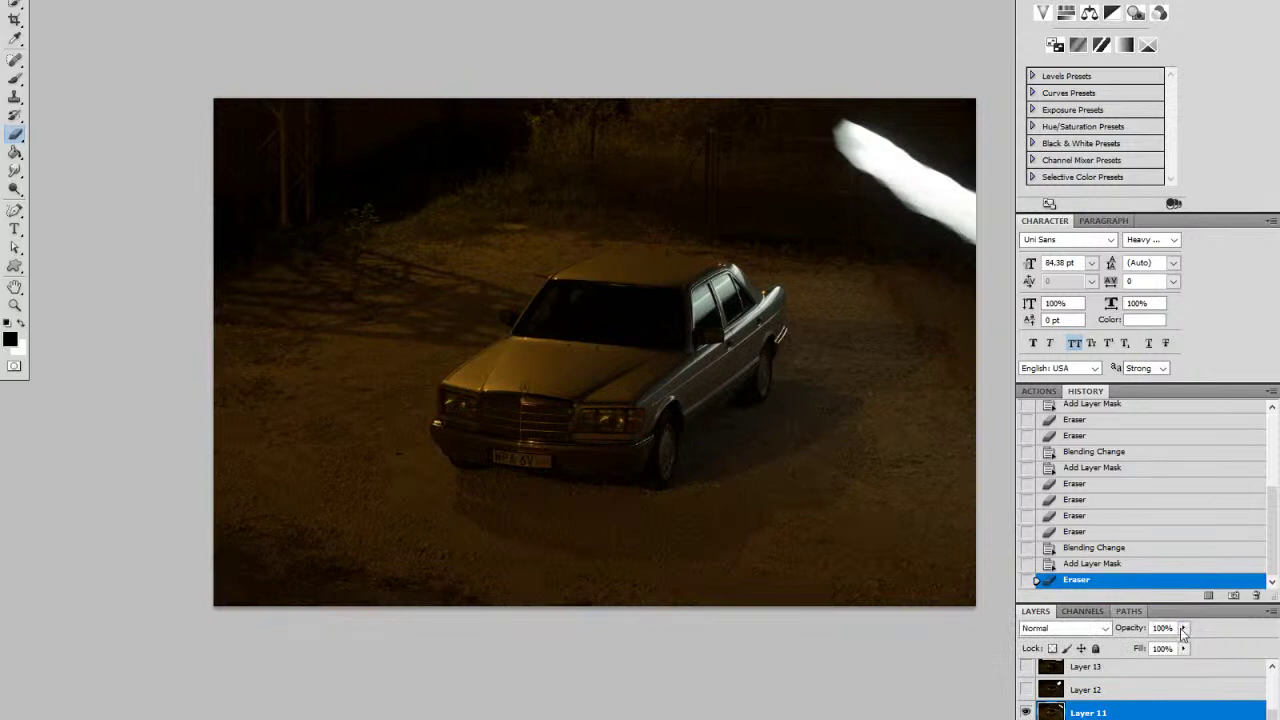
left_click(1104, 628)
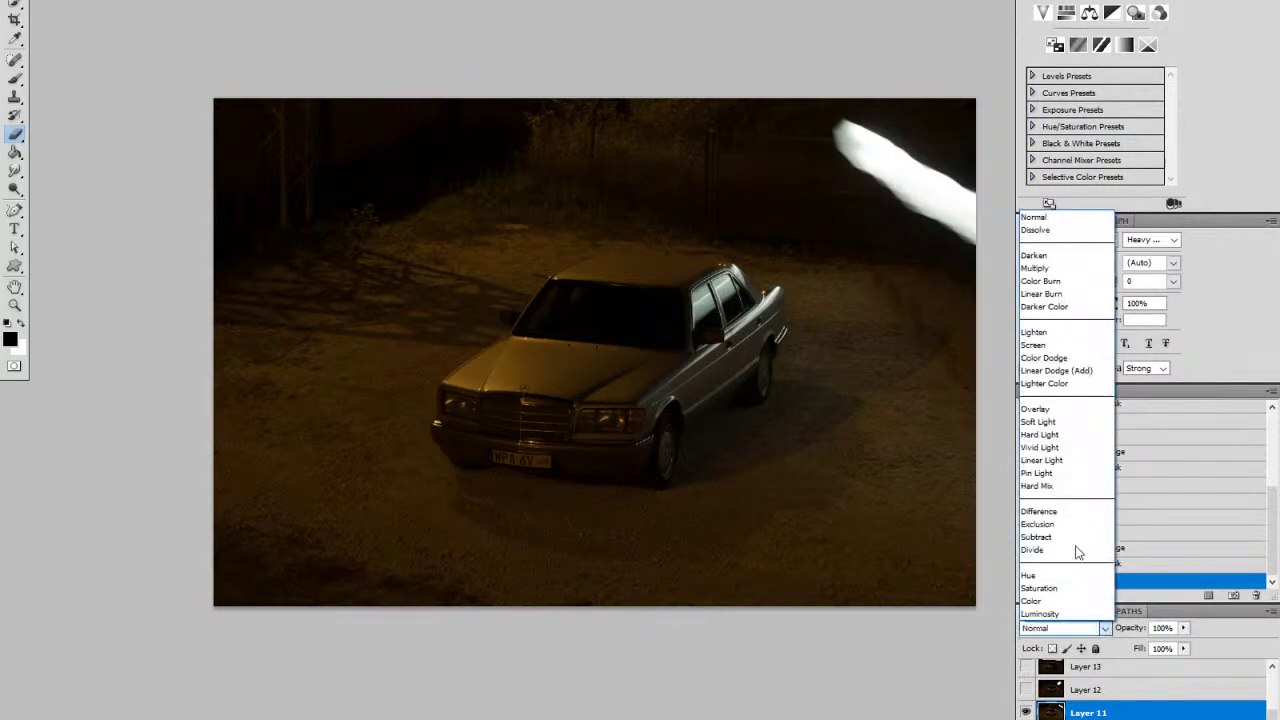
left_click(1047, 333)
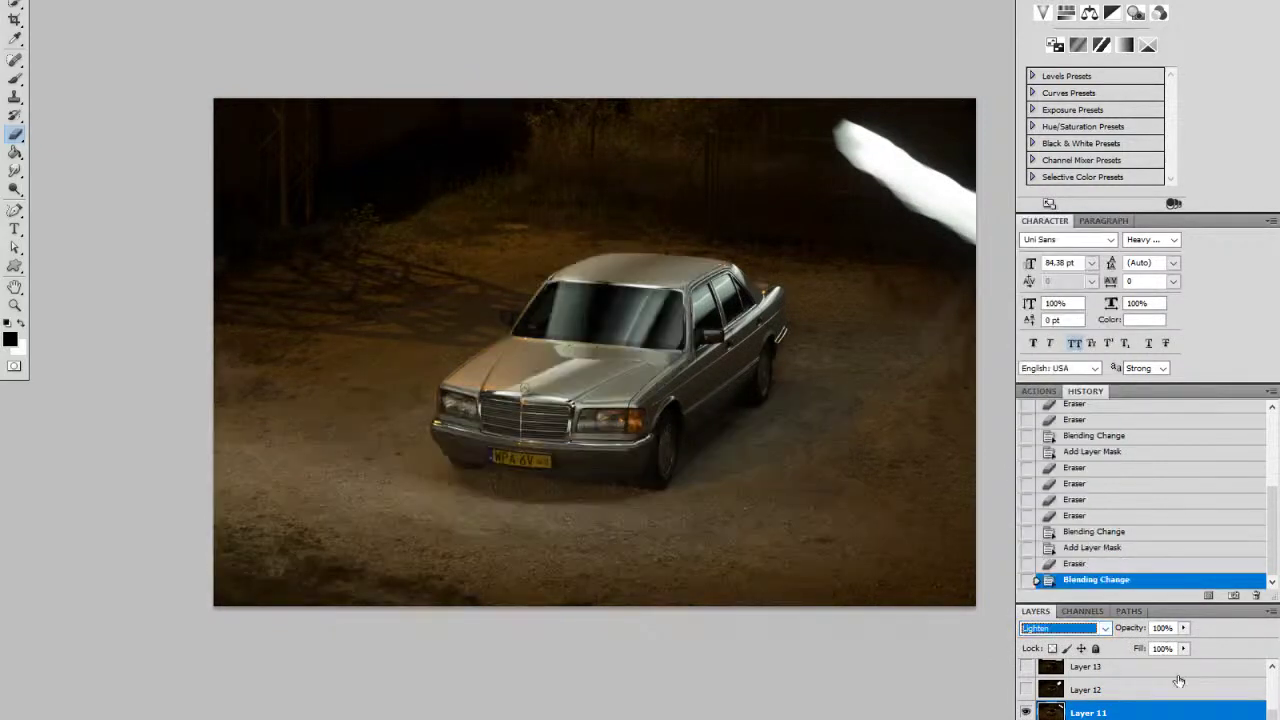
left_click(1088, 719)
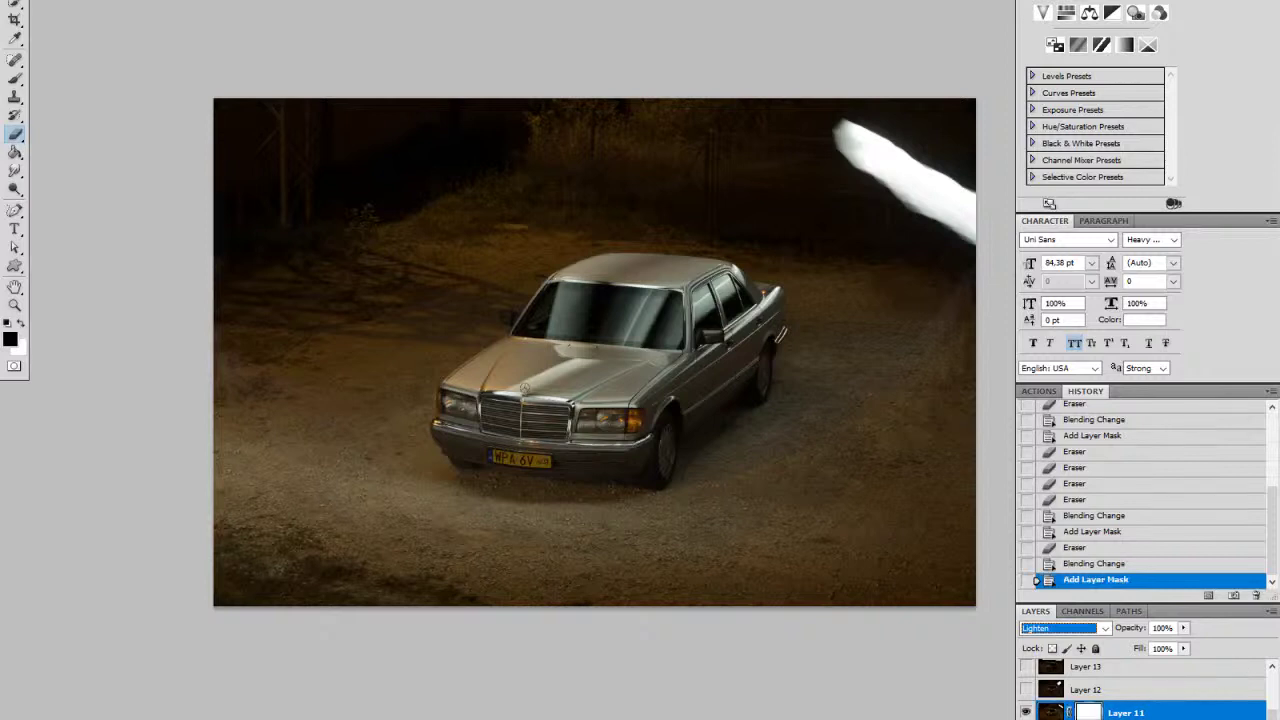
Step: Compare the car's side lighting with and without Layer 11 by toggling the layer's visibility
left_click(1025, 712)
left_click(1025, 712)
left_click(1025, 712)
left_click(1025, 712)
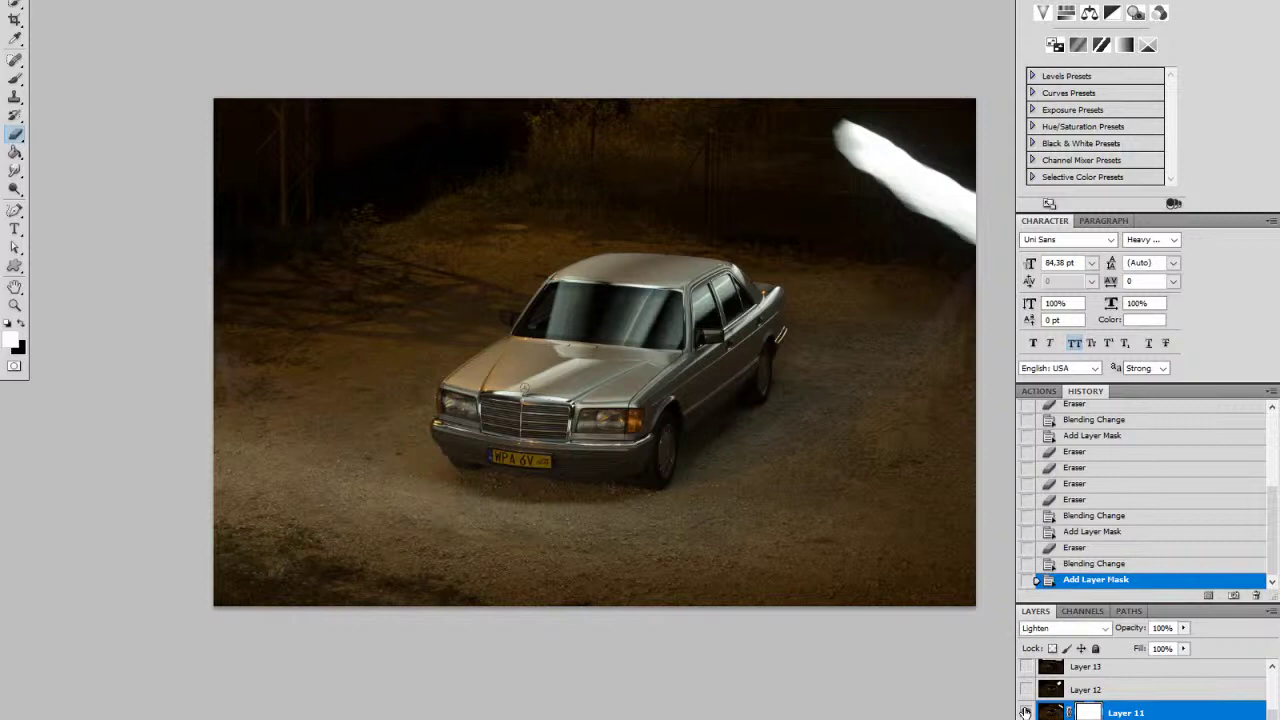
left_click(1025, 712)
left_click(1025, 712)
left_click(1025, 712)
left_click(1025, 712)
left_click(1025, 712)
left_click(1025, 712)
Step: Set the eraser to 715 px with 0% hardness and erase the bright streak in Layer 11's mask
right_click(924, 390)
left_click_drag(1066, 411, 1064, 411)
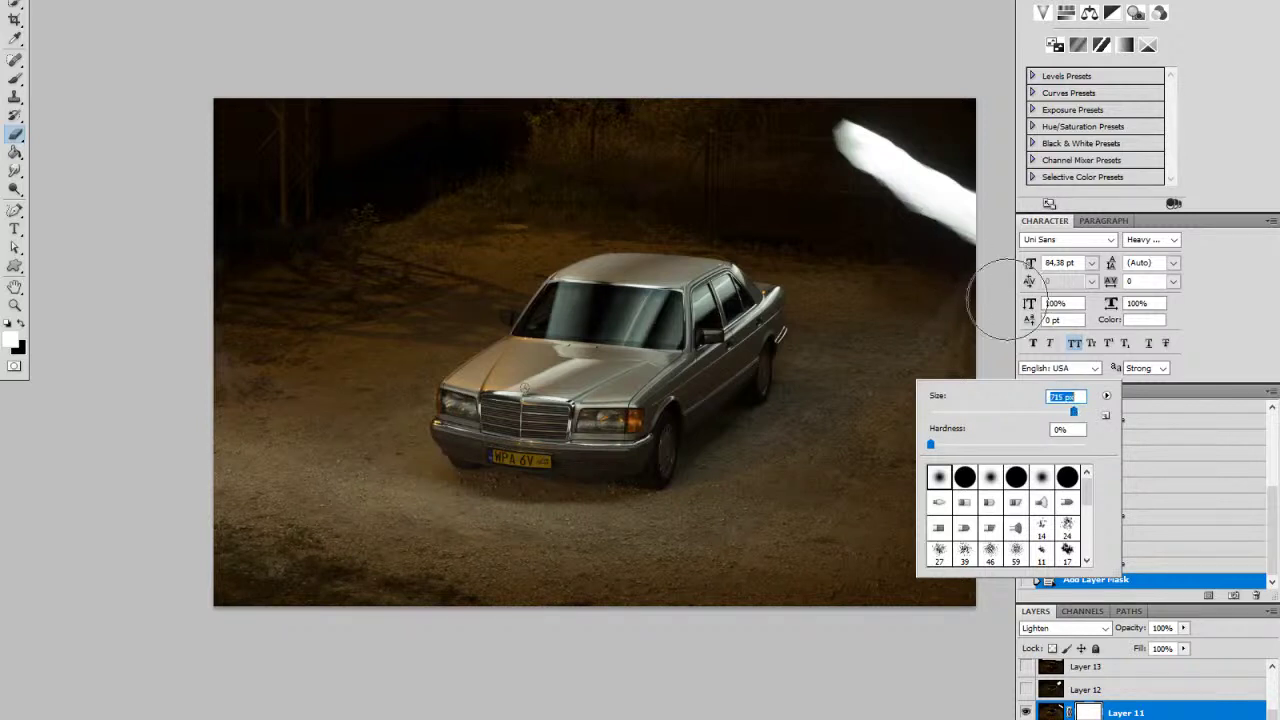
key("Return")
mouse_move(929, 257)
left_mouse_down()
mouse_move(936, 204)
mouse_move(829, 144)
mouse_move(926, 140)
mouse_move(981, 208)
mouse_move(953, 191)
mouse_move(966, 223)
left_mouse_up()
left_click_drag(1018, 326, 1020, 332)
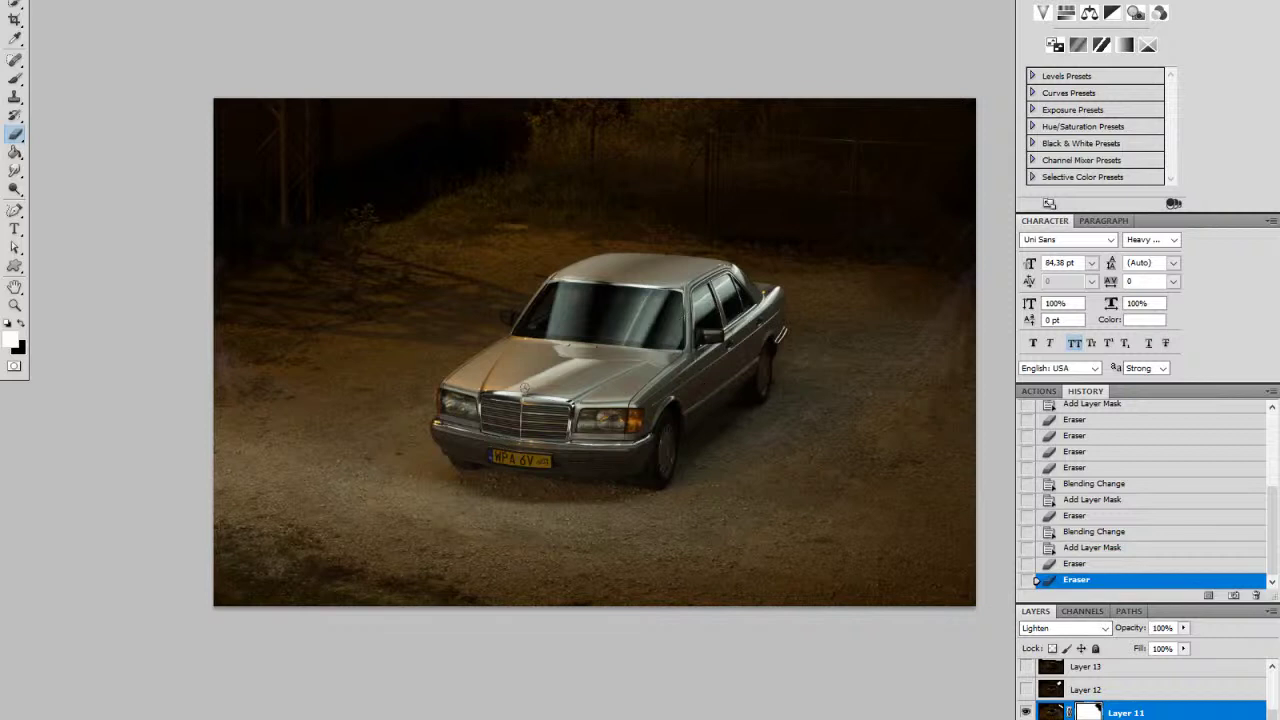
Step: Show the layer with the short, broad light patch behind the car and set its blend mode to Lighten
scroll(1274, 706, "down", 5)
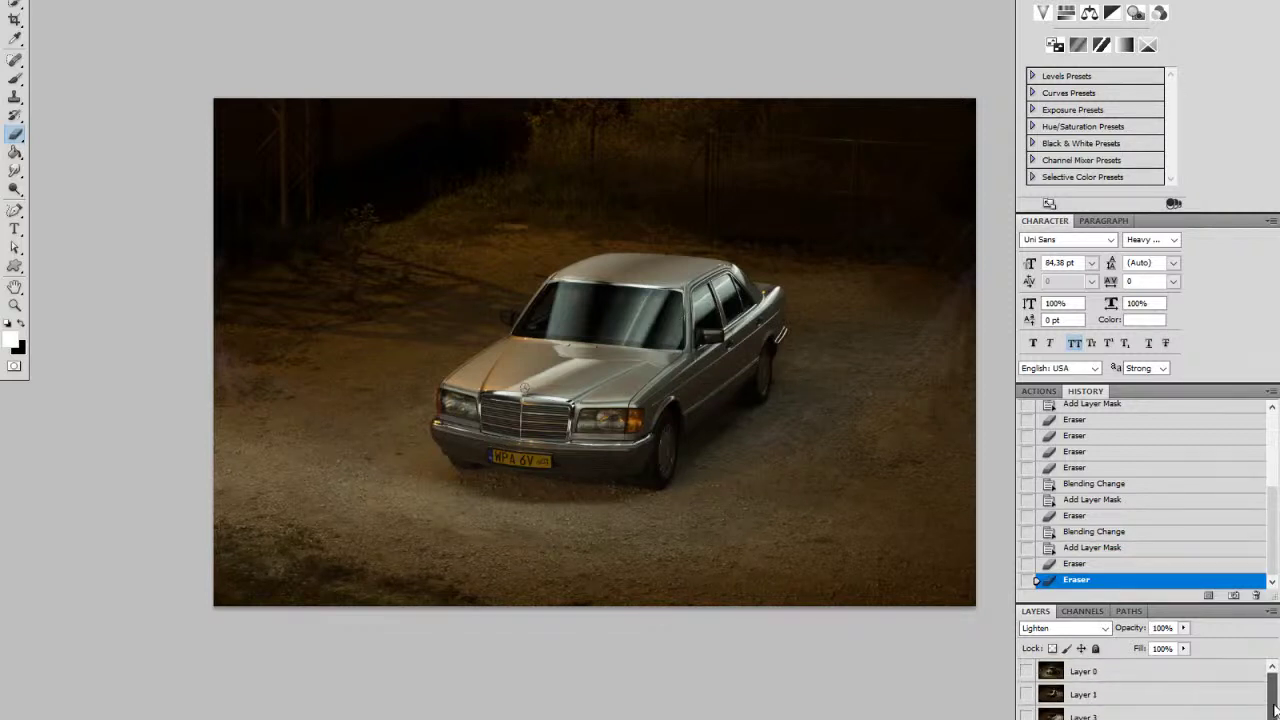
left_click(1090, 718)
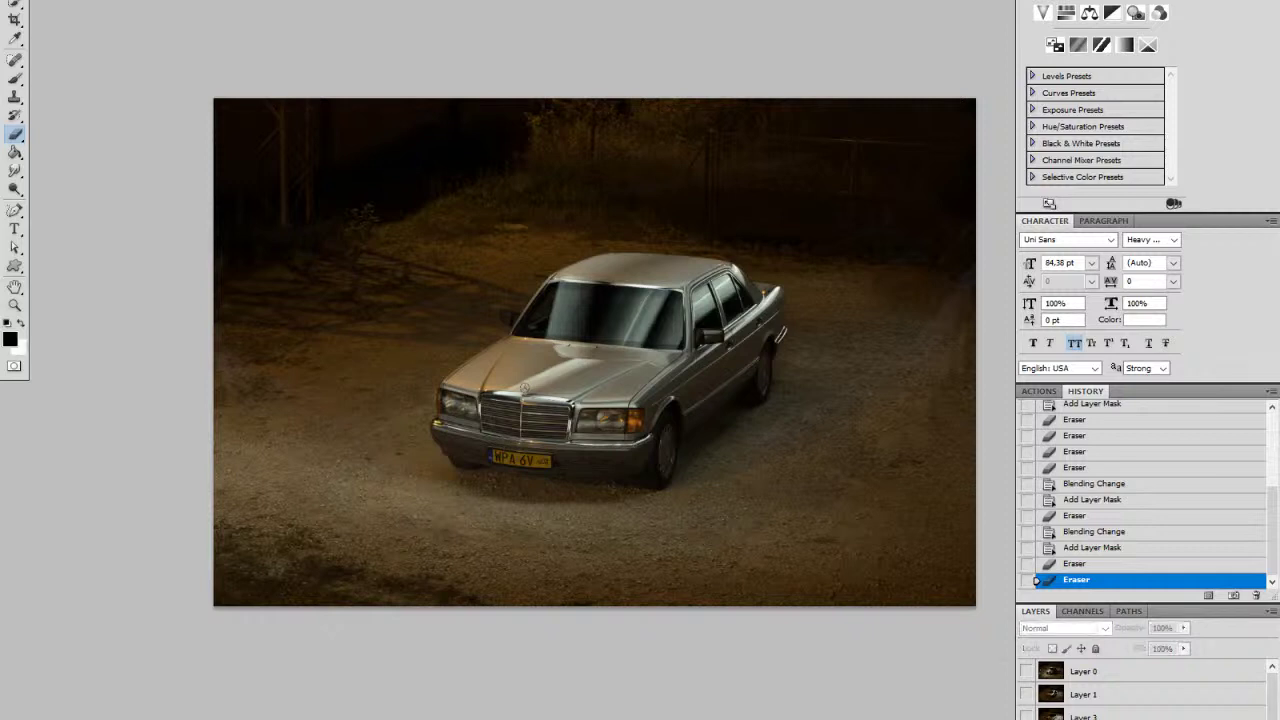
left_click(1026, 718, "alt")
left_click(1090, 718)
left_click(1097, 630)
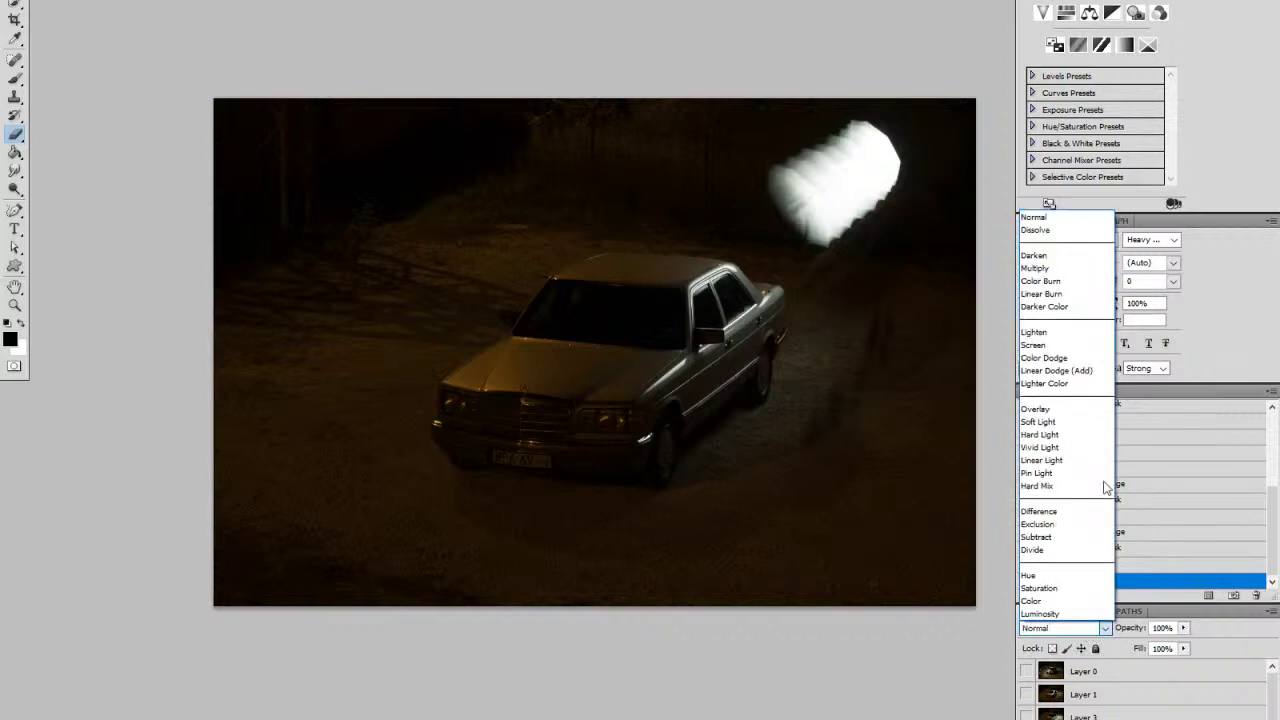
left_click(1073, 338)
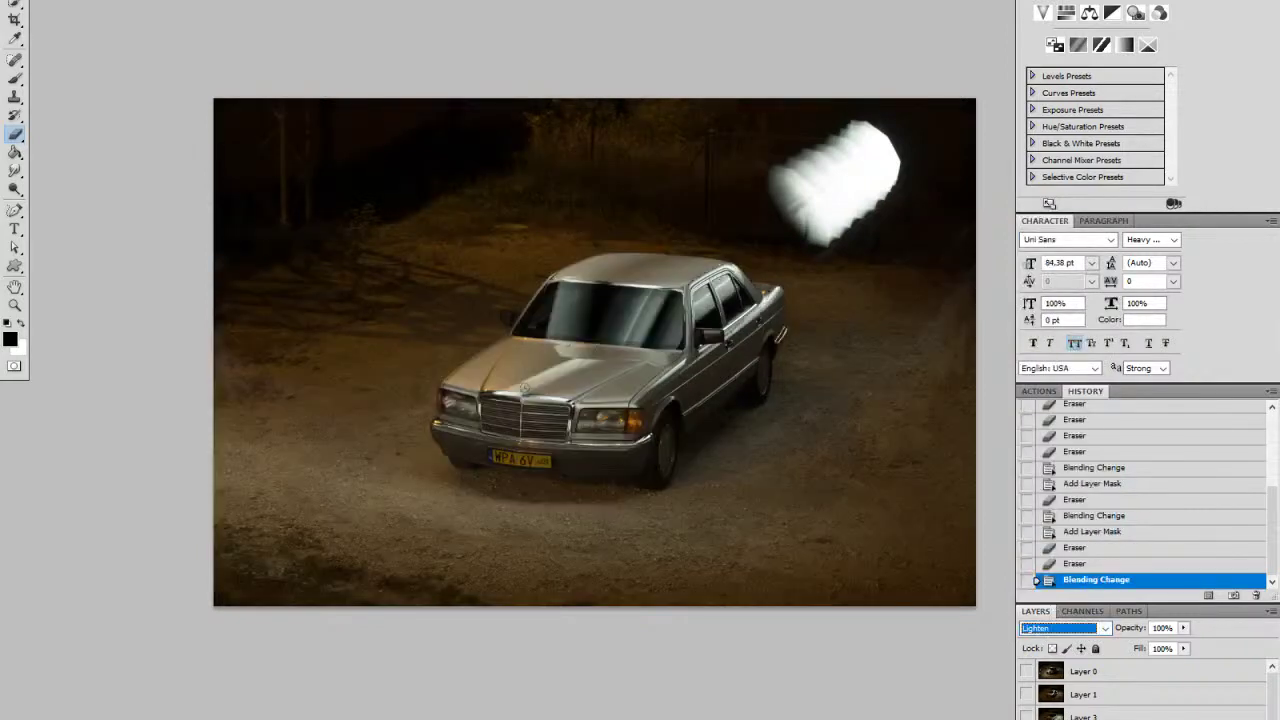
Step: Toggle the light-patch layer to compare, add a layer mask to it and erase the broad light patch
left_click(1026, 718)
left_click(1026, 718)
left_click(1026, 718)
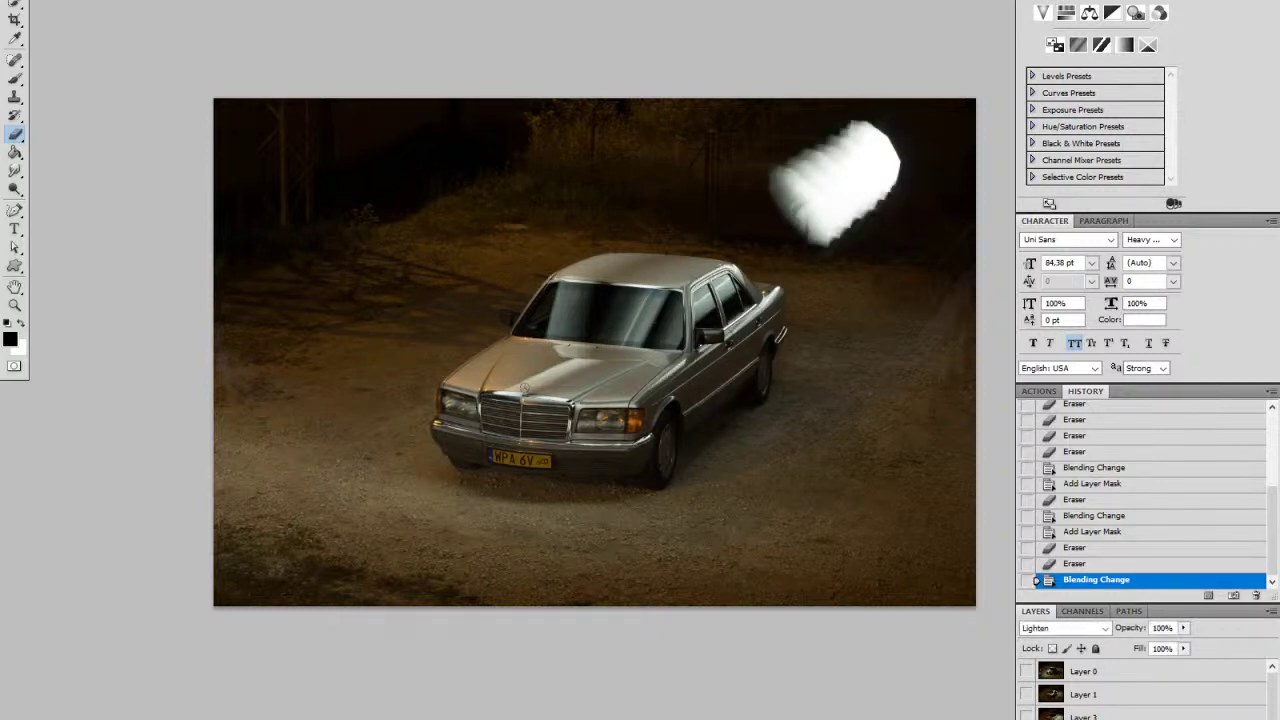
left_click(1099, 718)
mouse_move(830, 251)
left_mouse_down()
mouse_move(837, 223)
mouse_move(770, 174)
mouse_move(894, 143)
mouse_move(849, 160)
mouse_move(889, 211)
mouse_move(836, 187)
mouse_move(945, 168)
left_mouse_up()
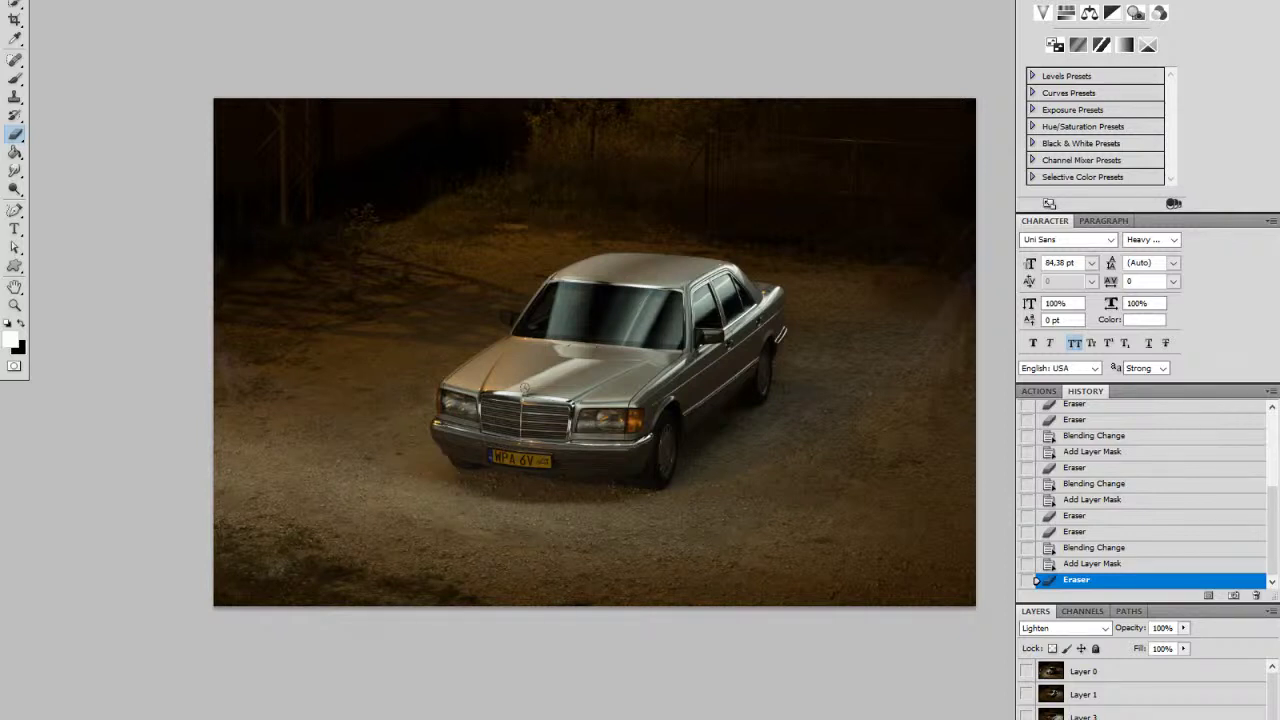
Step: Show the layer with the wide light band above the car, add a mask, set it to Lighten and erase the band
left_click(1090, 718)
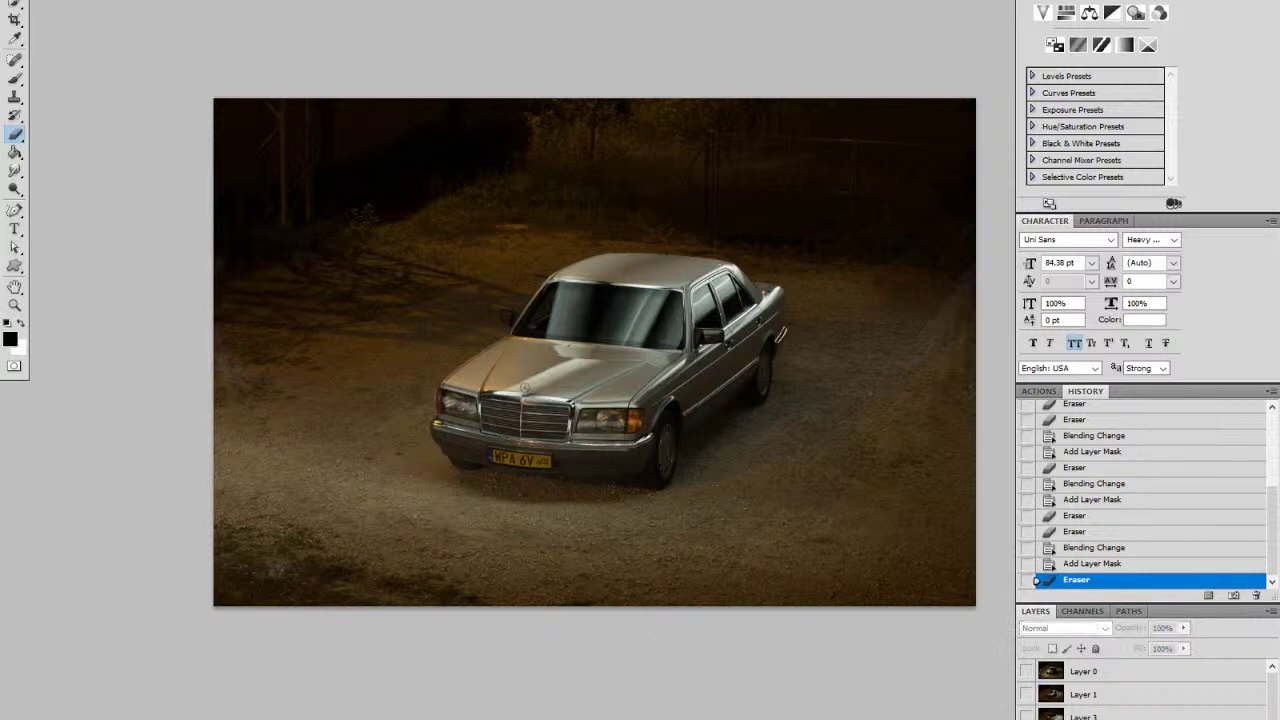
left_click(1026, 717)
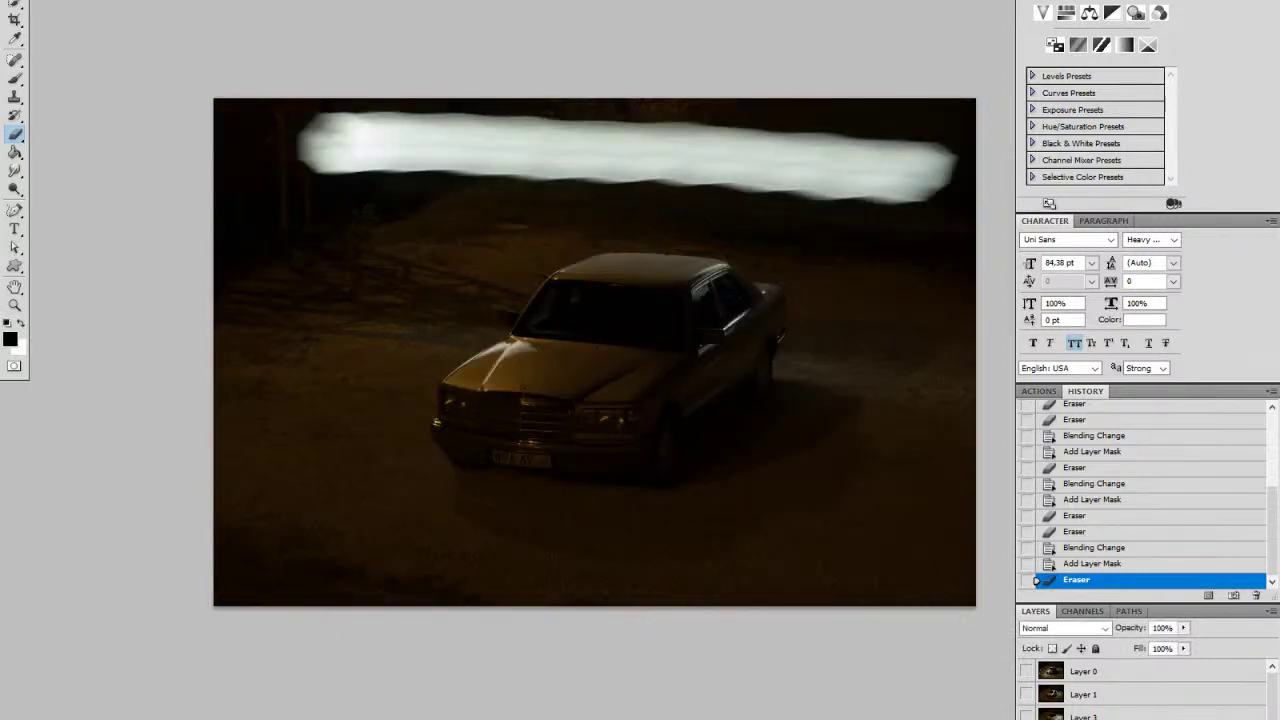
left_click(1085, 630)
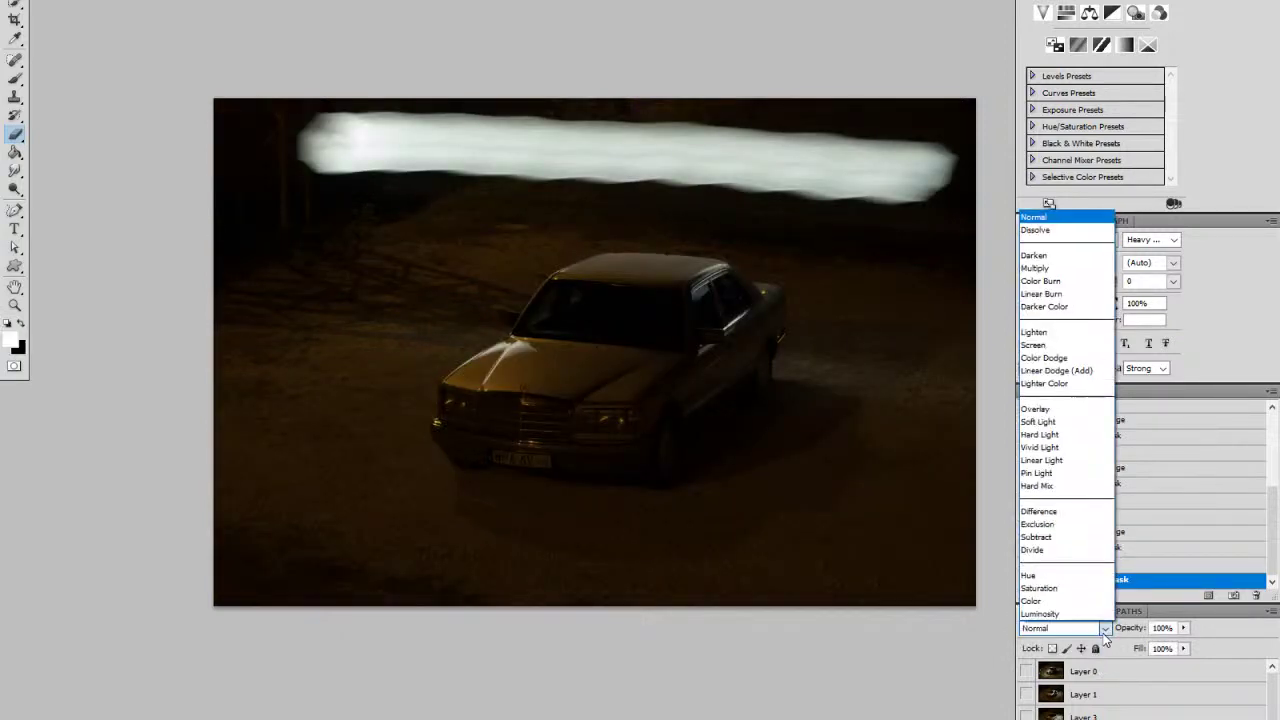
left_click(1080, 332)
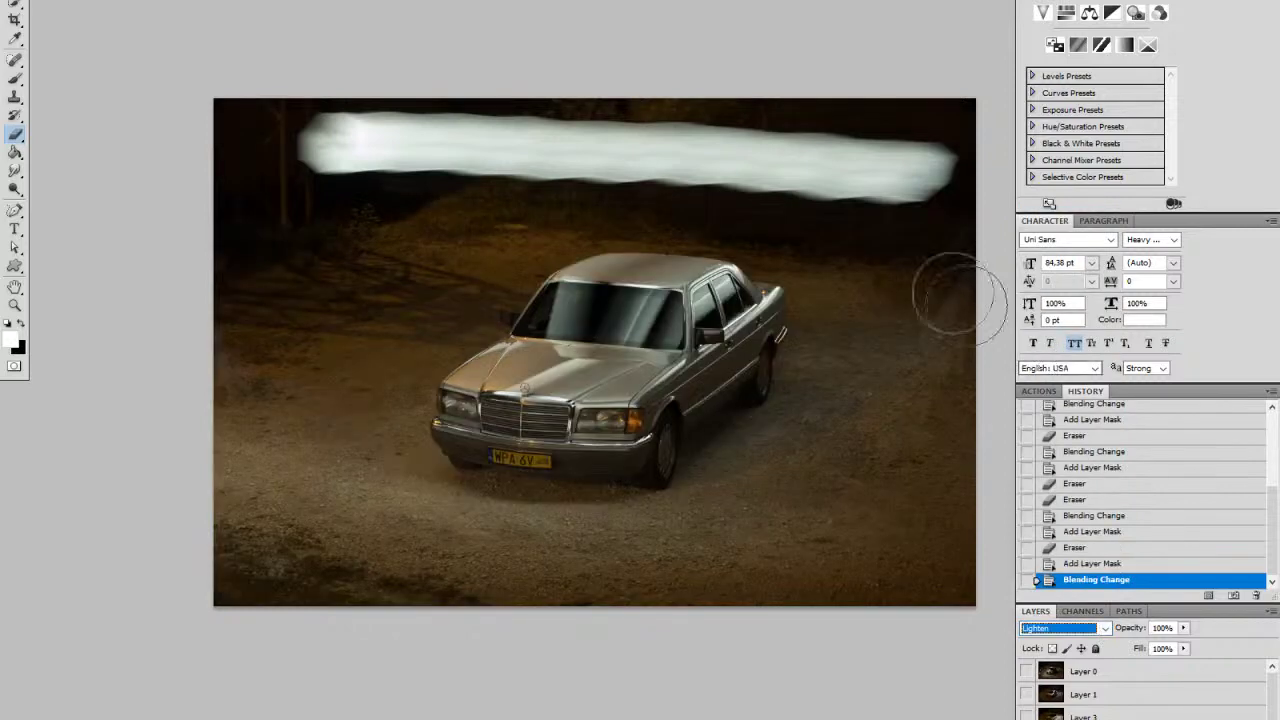
mouse_move(923, 165)
left_mouse_down()
mouse_move(268, 147)
mouse_move(402, 124)
mouse_move(999, 140)
mouse_move(394, 135)
mouse_move(412, 163)
mouse_move(965, 170)
left_mouse_up()
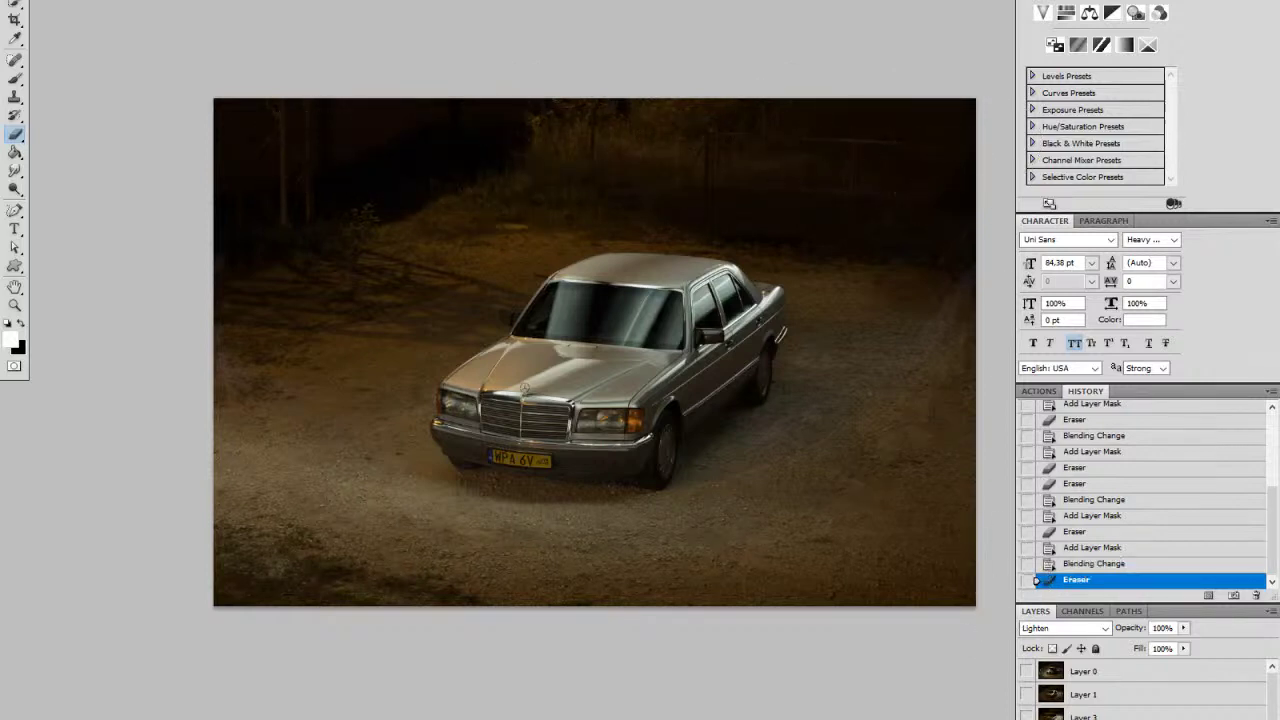
Step: Compare the background lighting with and without the masked light-band layer by toggling its visibility
left_click(1085, 719)
left_click(1027, 719)
left_click(1027, 719)
left_click(1027, 719)
left_click(1027, 719)
left_click(1027, 719)
left_click(1027, 719)
left_click(1027, 719)
left_click(1027, 719)
left_click(1027, 719)
left_click(1027, 719)
left_click(1027, 719)
Step: Show the layer with the thin light trail across the car, add a layer mask and set its blend mode to Lighten
left_click(1090, 719)
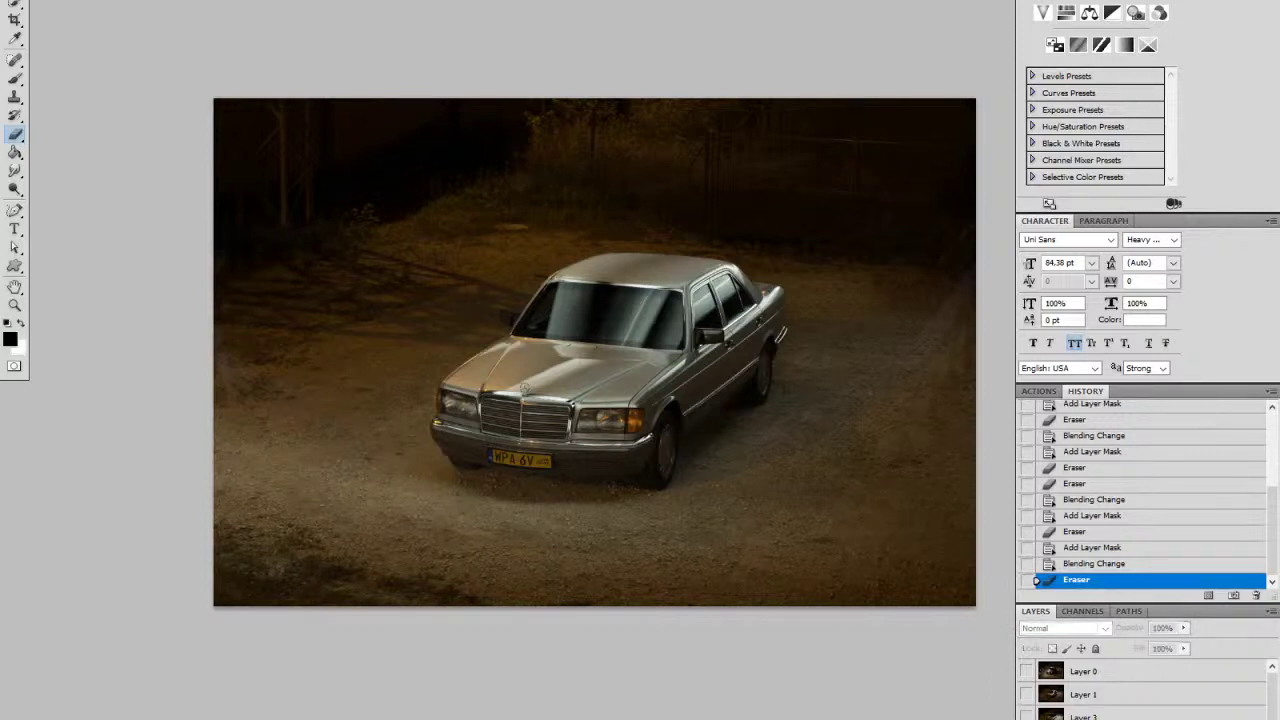
left_click(1027, 719)
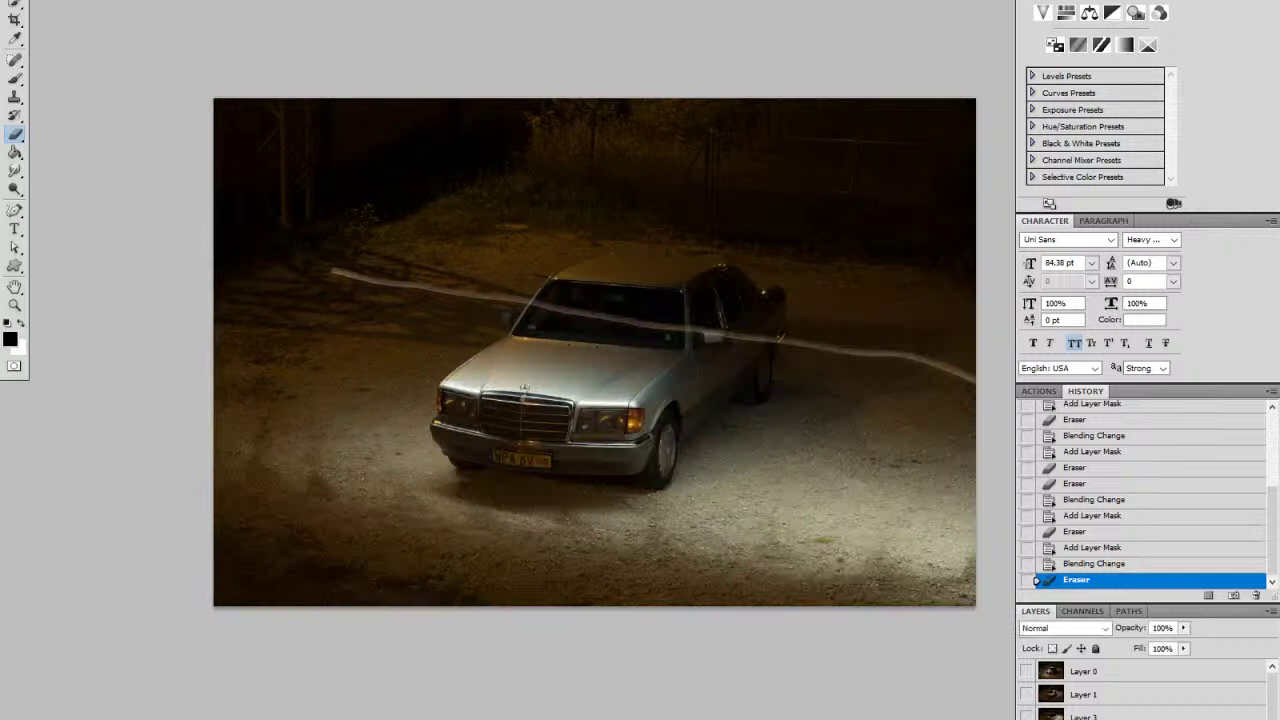
left_click(1112, 719)
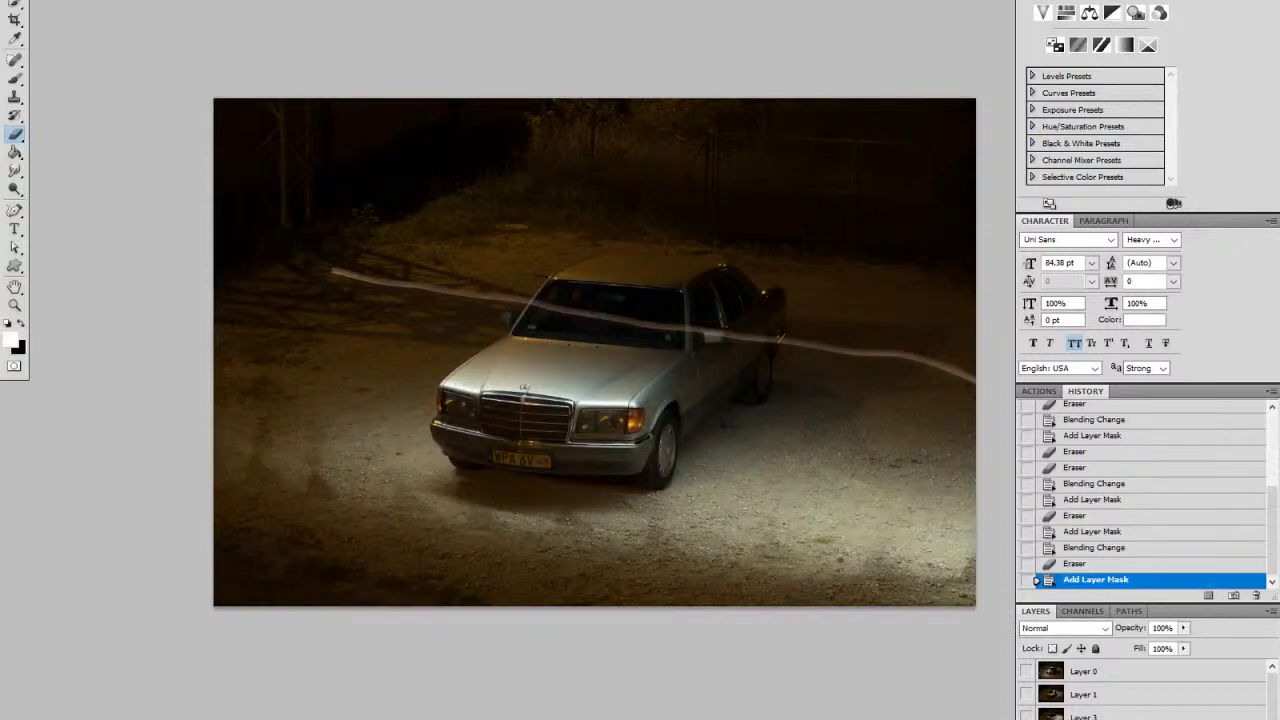
left_click(1101, 629)
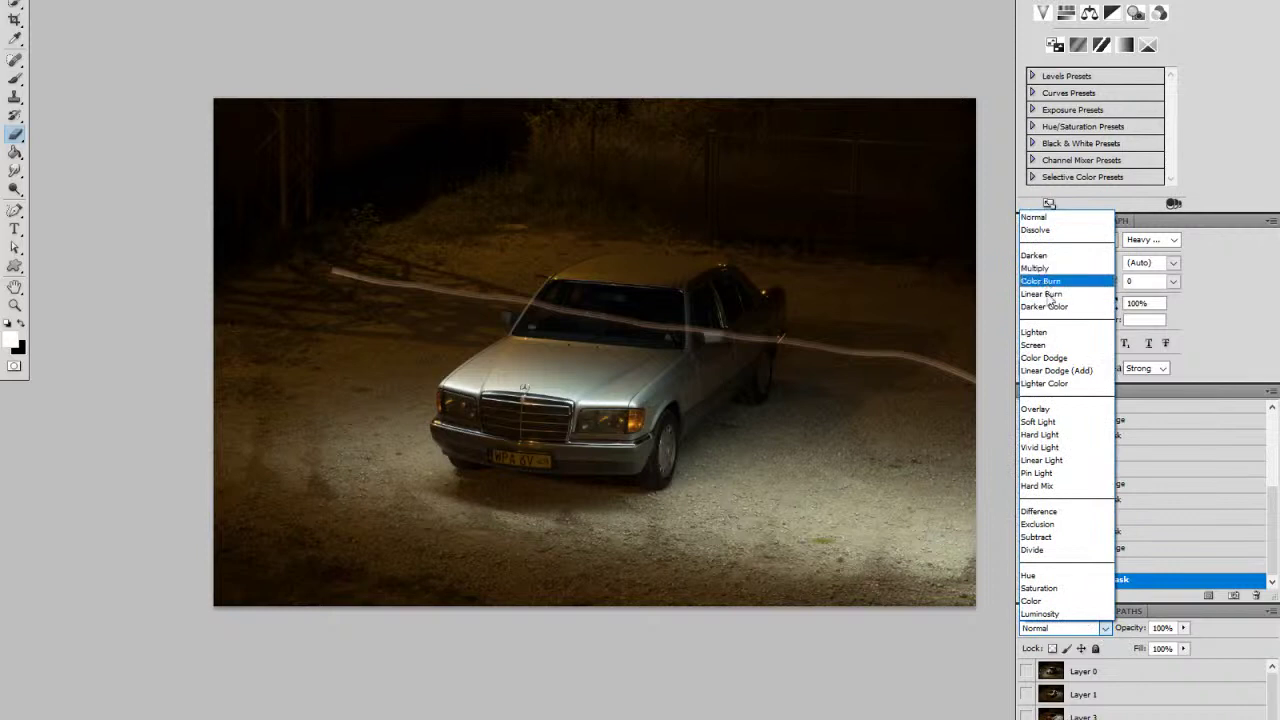
left_click(1040, 332)
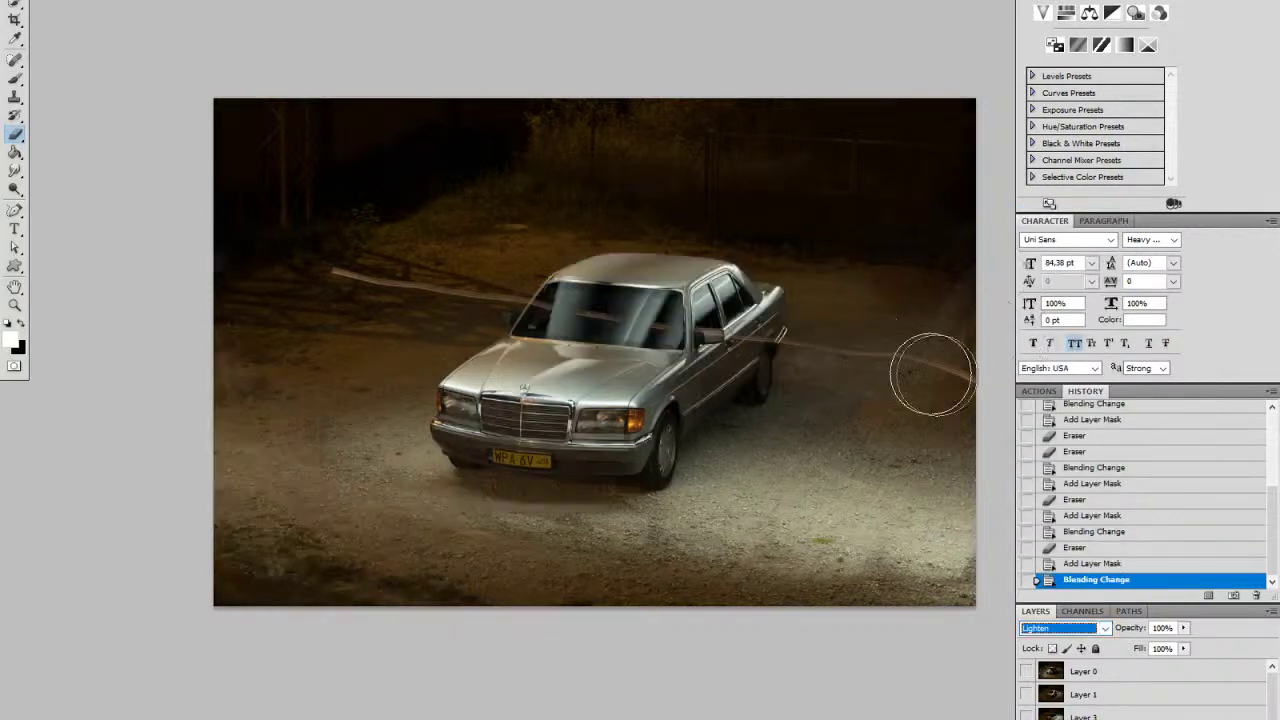
Step: Erase the thin light trail running across the car in the layer's mask with the soft eraser
right_click(840, 378)
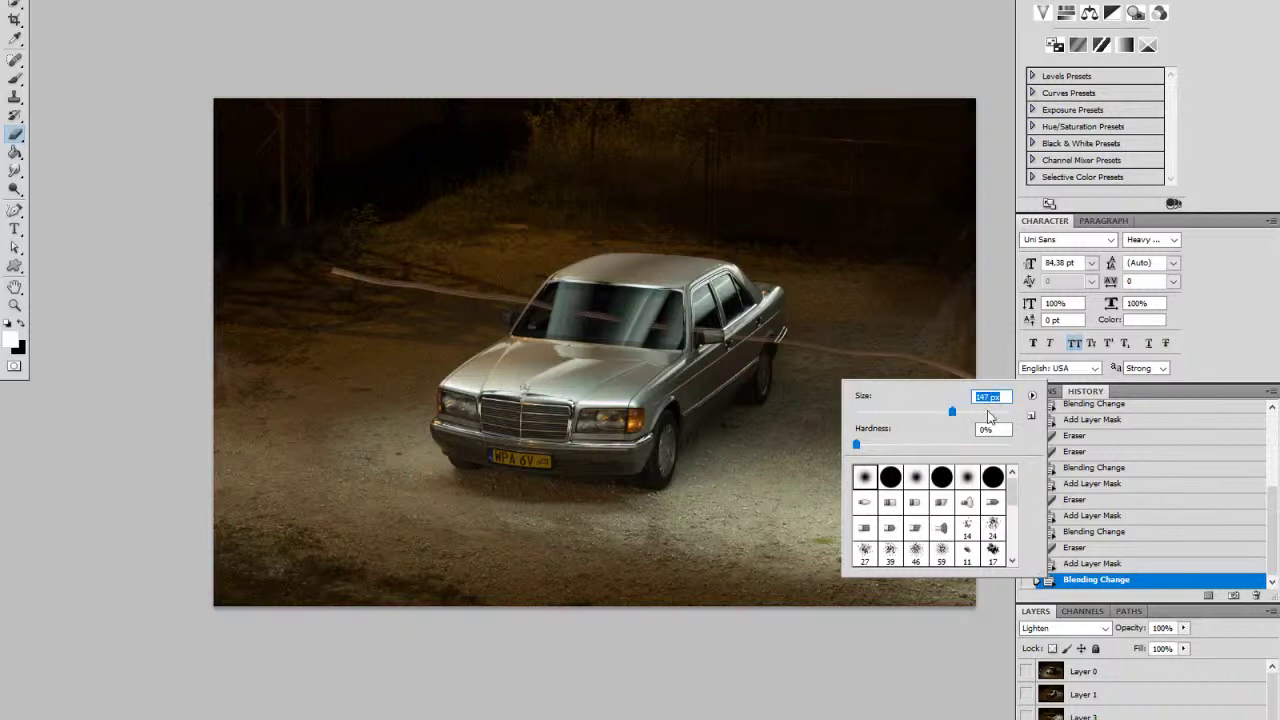
key("Return")
left_click_drag(305, 260, 995, 378)
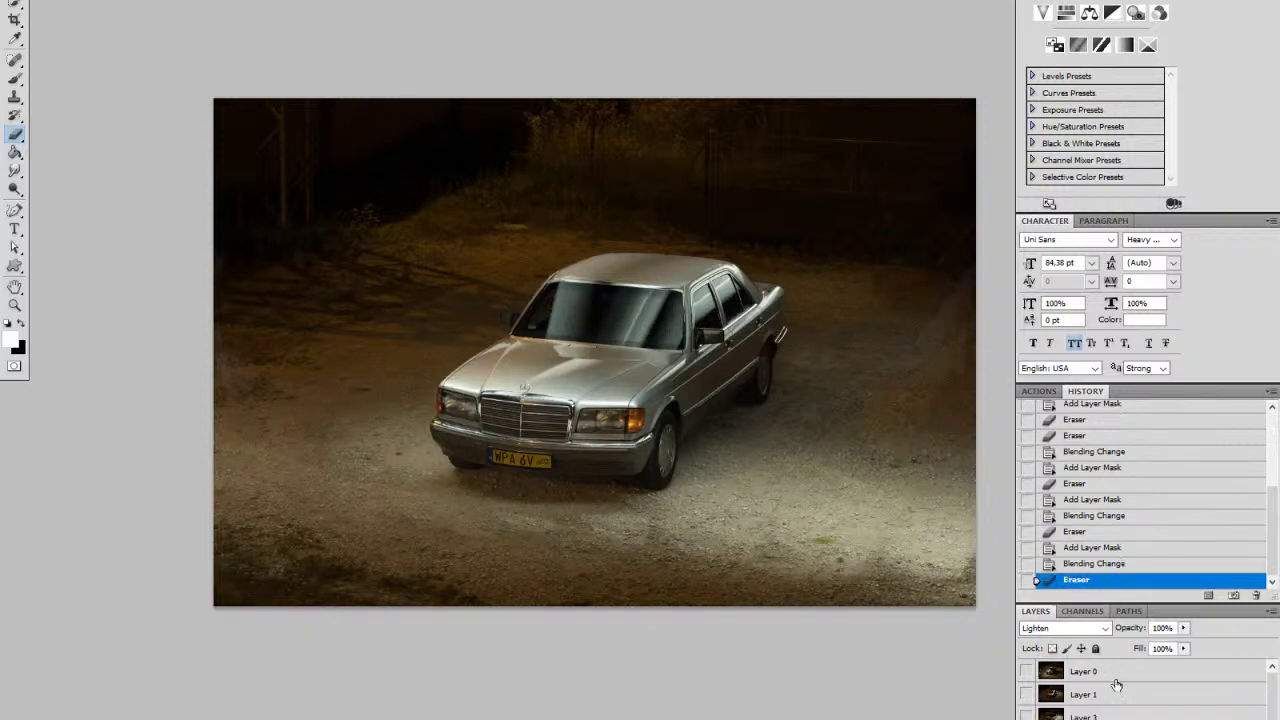
Step: Compare the hood and foreground lighting with and without the masked thin-trail layer by toggling its visibility
left_click(1026, 718)
left_click(1026, 718)
left_click(1026, 718)
left_click(1026, 718)
left_click(1026, 718)
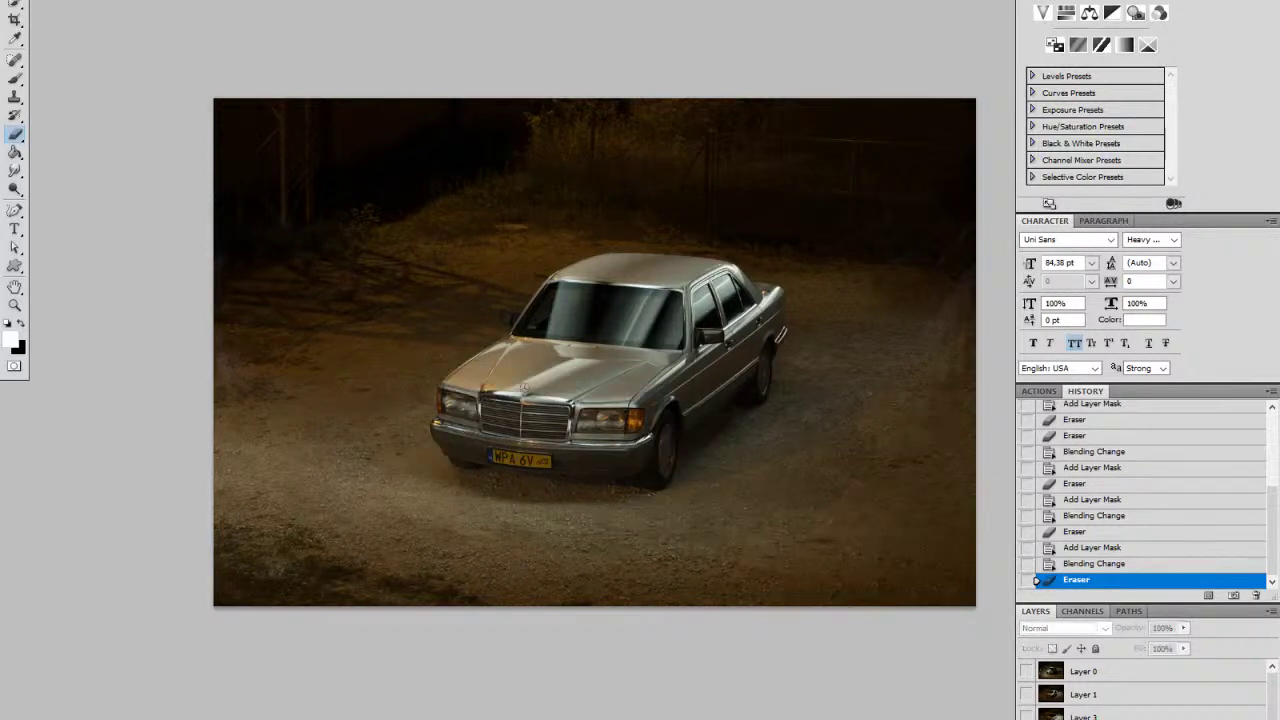
left_click(1026, 718)
left_click(1026, 718)
left_click(1026, 718)
left_click(1026, 718)
left_click(1026, 718)
left_click(1026, 718)
Step: Show Layer 3, set its blend mode to Lighten and add a layer mask to it
left_click(1058, 717)
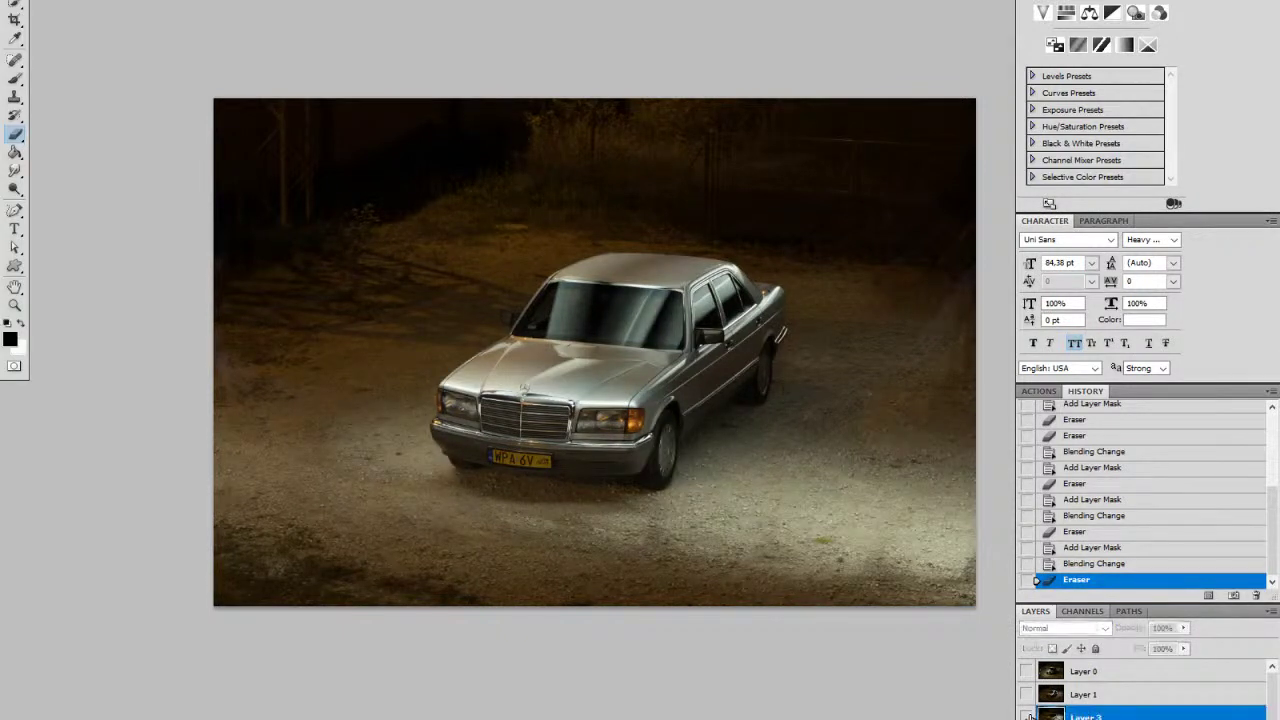
left_click(1026, 718)
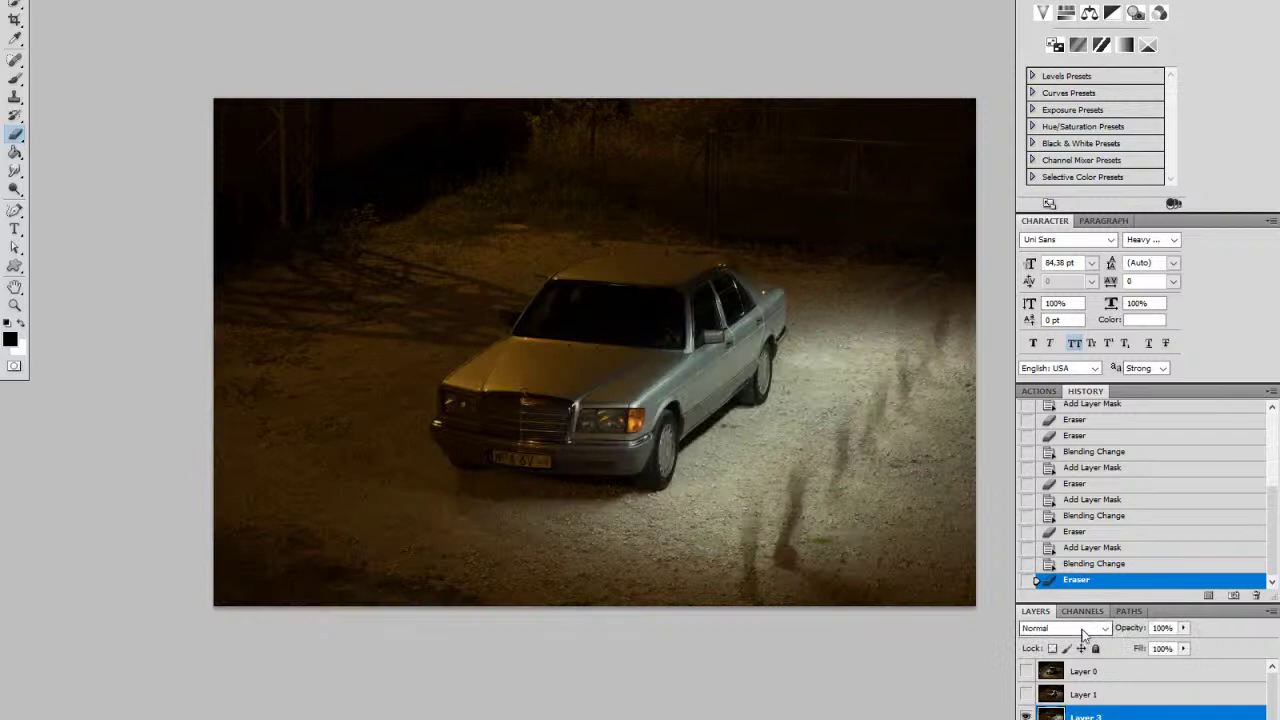
left_click(1065, 628)
left_click(1061, 331)
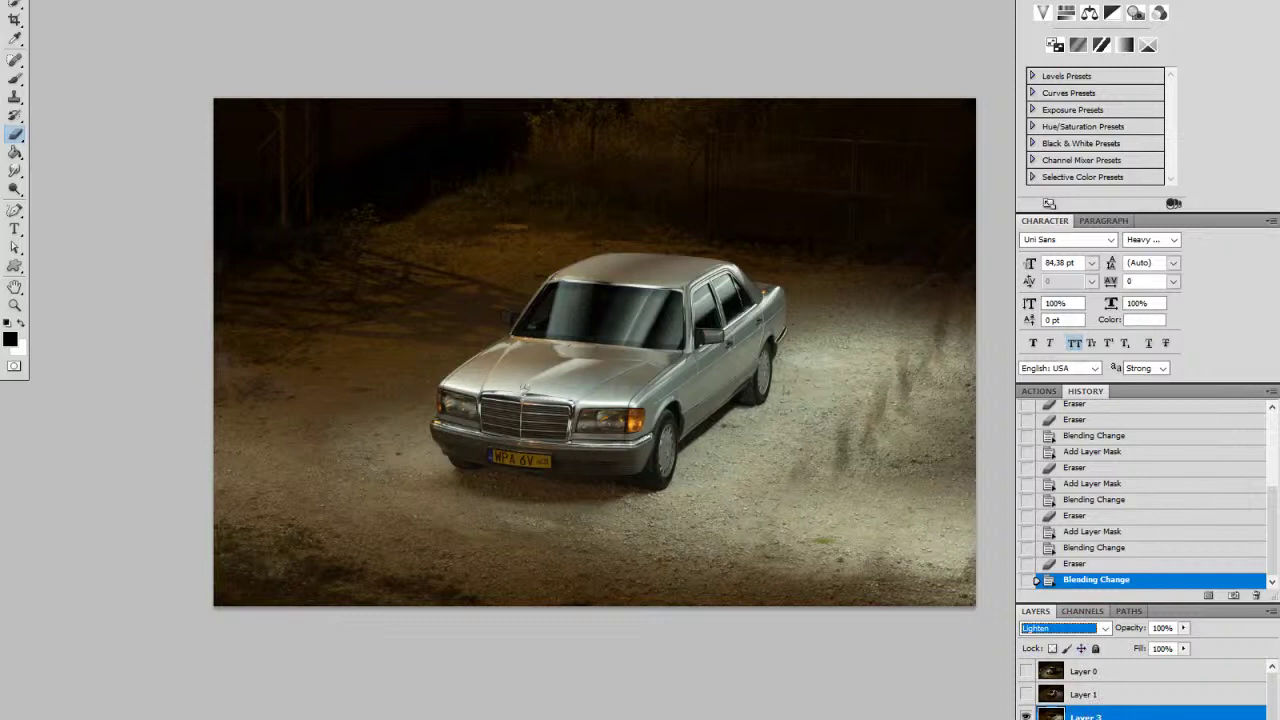
left_click(1150, 719)
Step: Compare the light on the car's side and the gravel with and without Layer 3
left_click(1026, 716)
left_click(1026, 716)
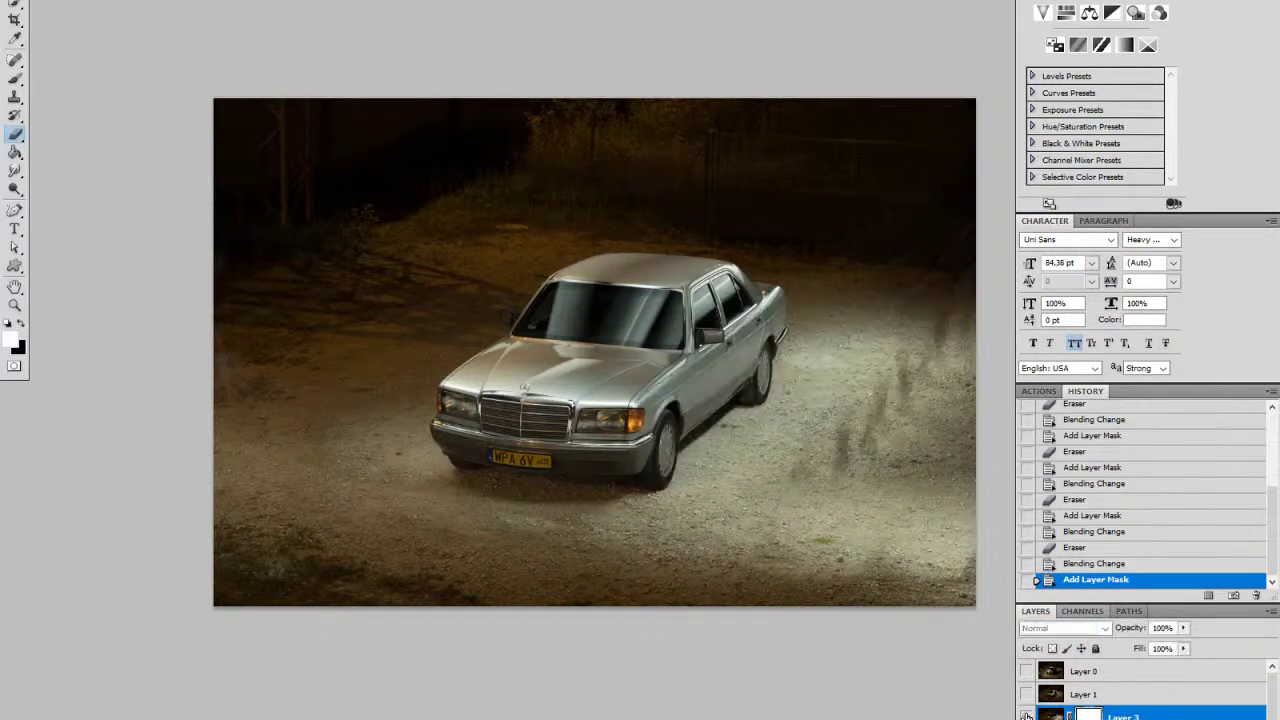
left_click(1026, 716)
left_click(1026, 716)
Step: Show Layer 1, set its blend mode to Lighten and add a layer mask to it
left_click(1100, 694)
left_click(1027, 695)
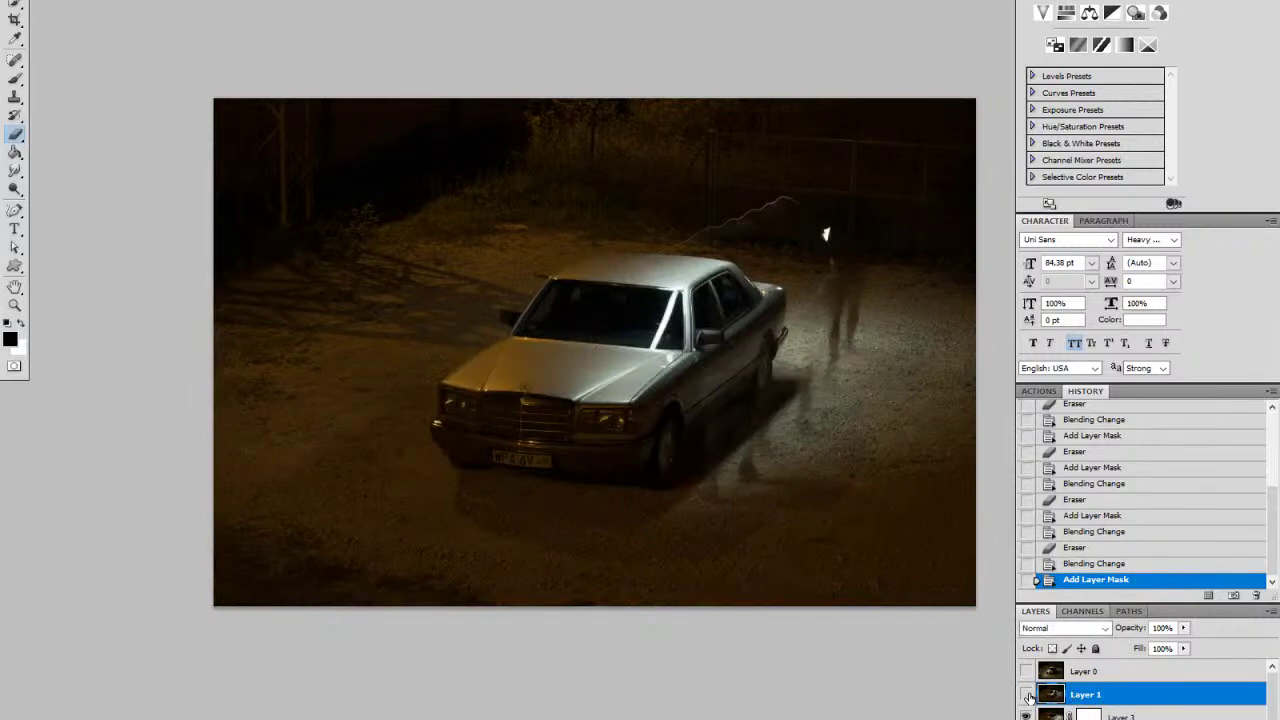
left_click(1027, 695)
left_click(1025, 694)
left_click(1025, 694)
left_click(1025, 694)
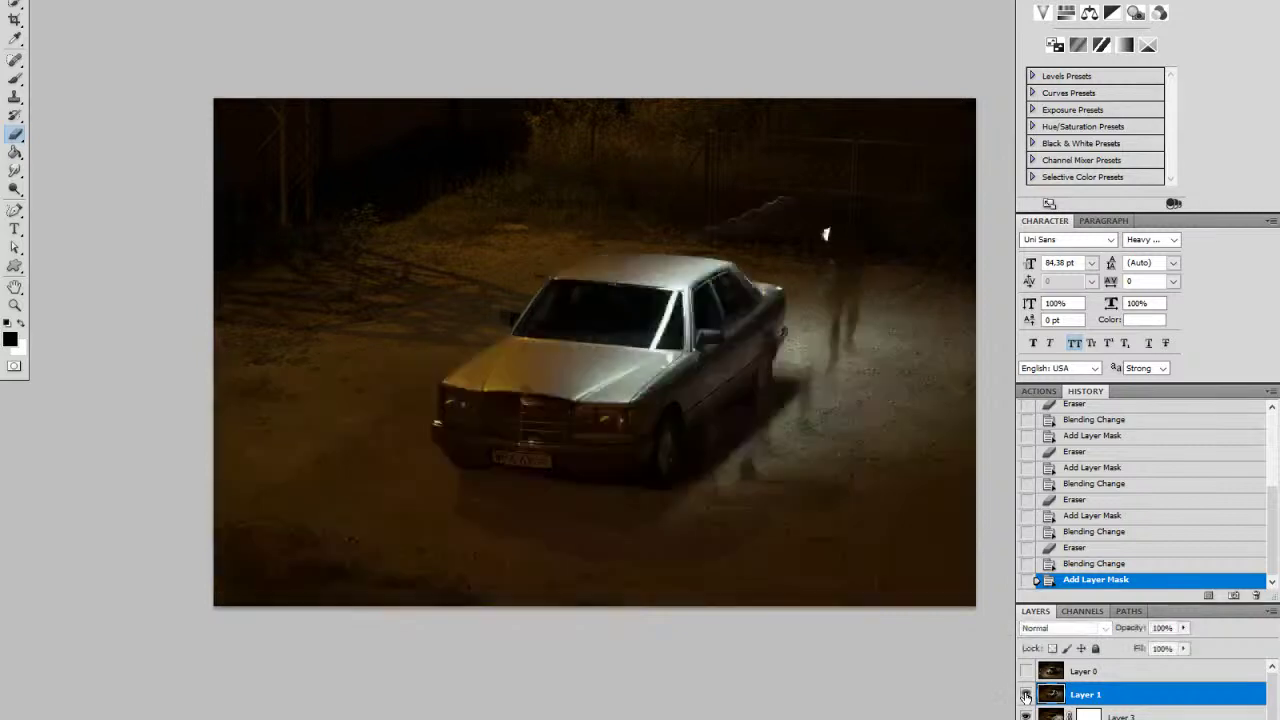
left_click(1098, 629)
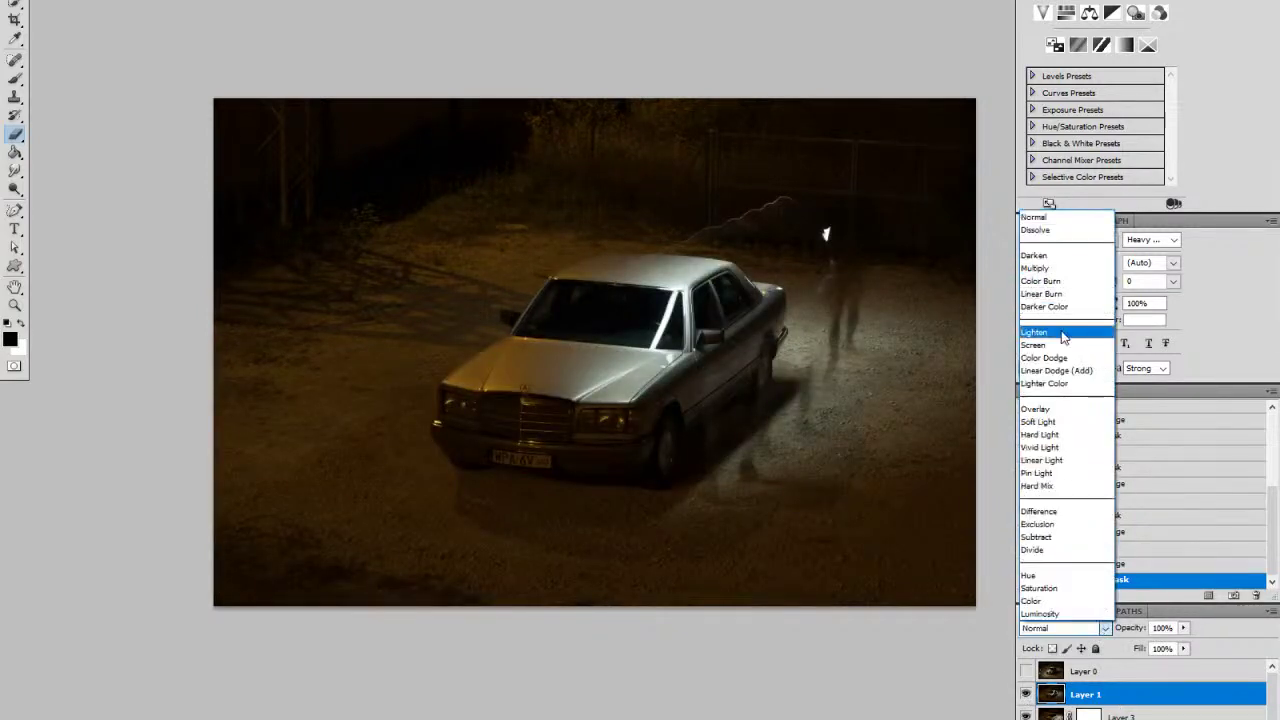
left_click(1063, 334)
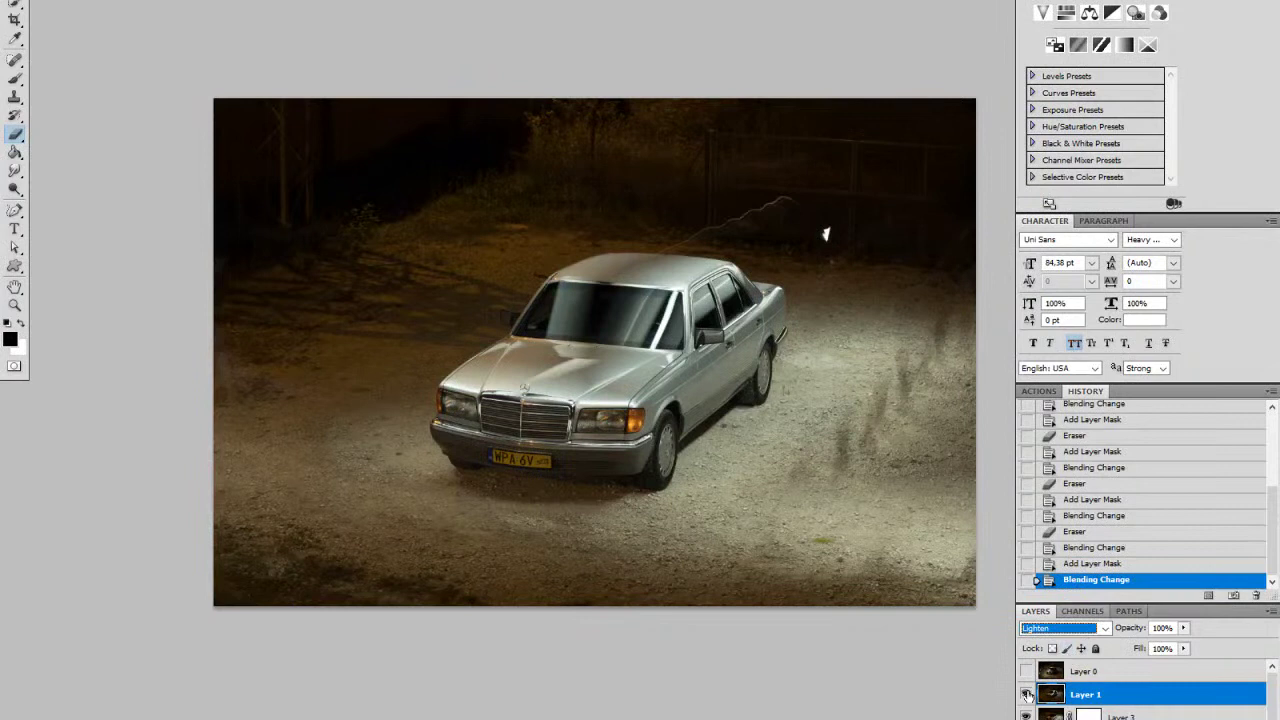
left_click(1124, 719)
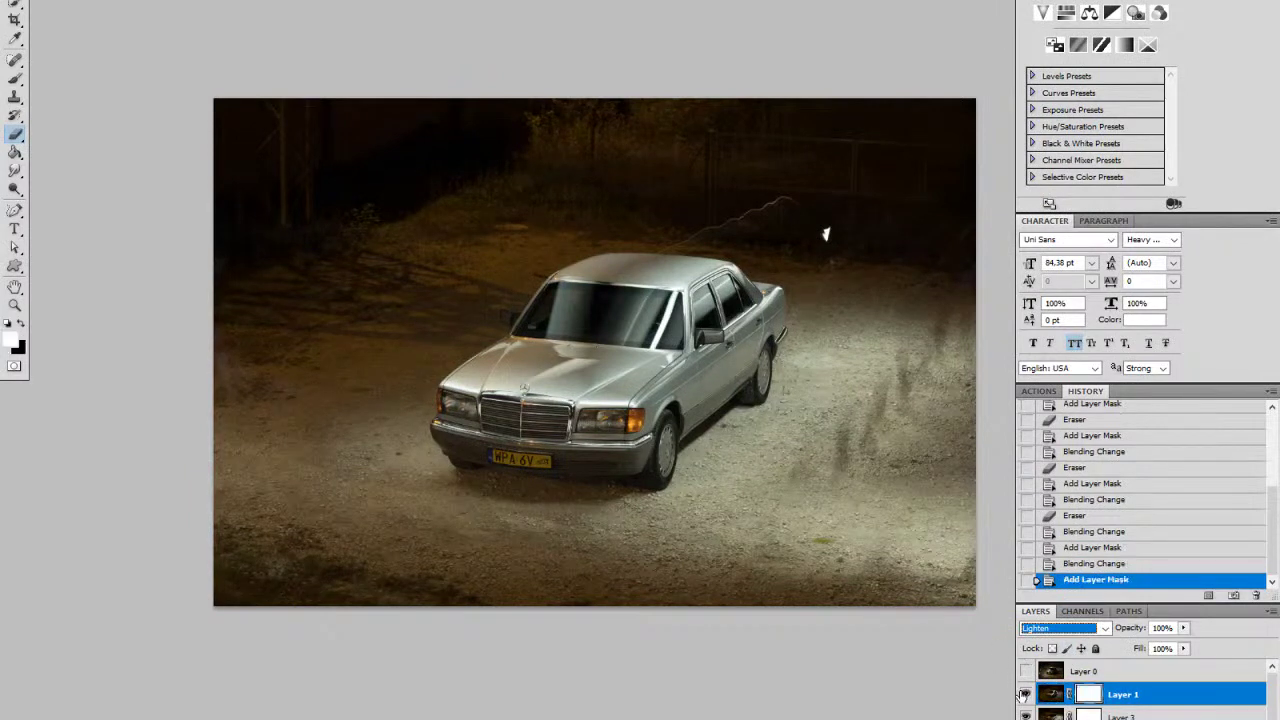
Step: Compare the whole composite with and without Layer 1 by toggling the layer's visibility
left_click(1026, 697)
left_click(1026, 697)
left_click(1026, 697)
left_click(1026, 697)
left_click(1026, 697)
left_click(1026, 697)
left_click(1026, 697)
left_click(1026, 697)
left_click(1026, 697)
left_click(1026, 697)
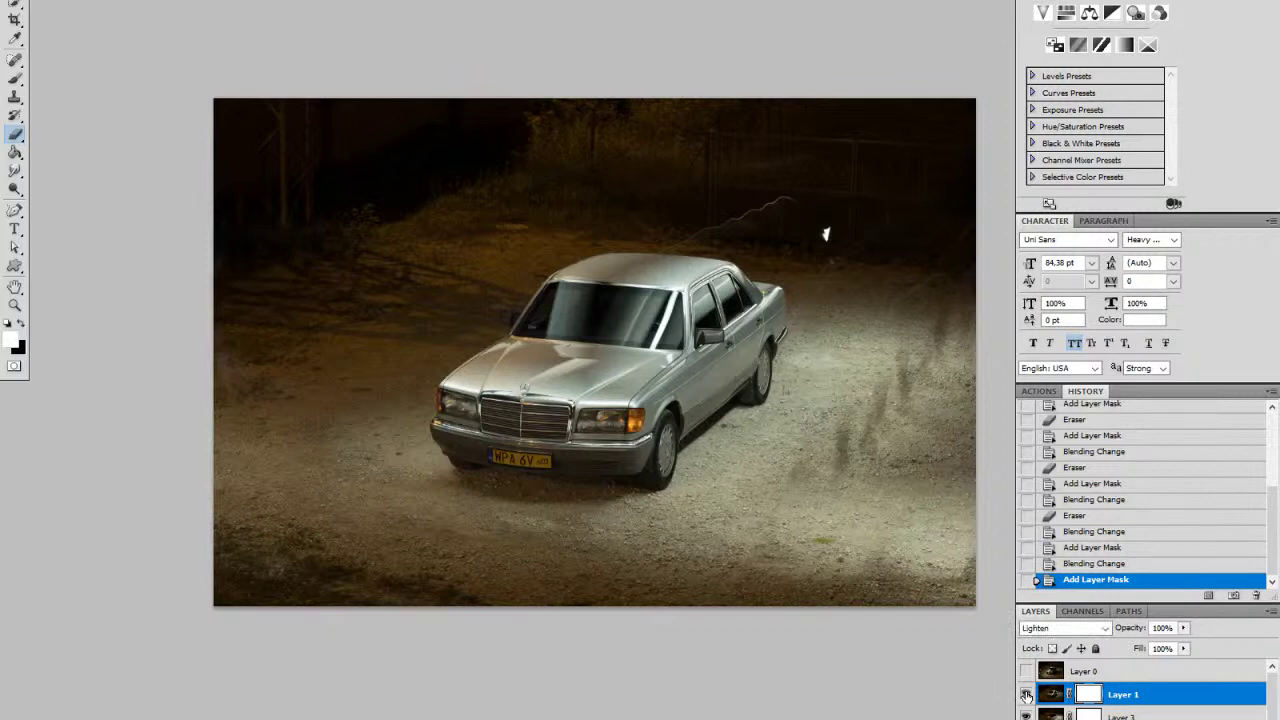
Step: Examine the hood and windshield reflections up close with Layer 1 shown and hidden
key("z")
left_click(600, 378)
left_click(687, 376)
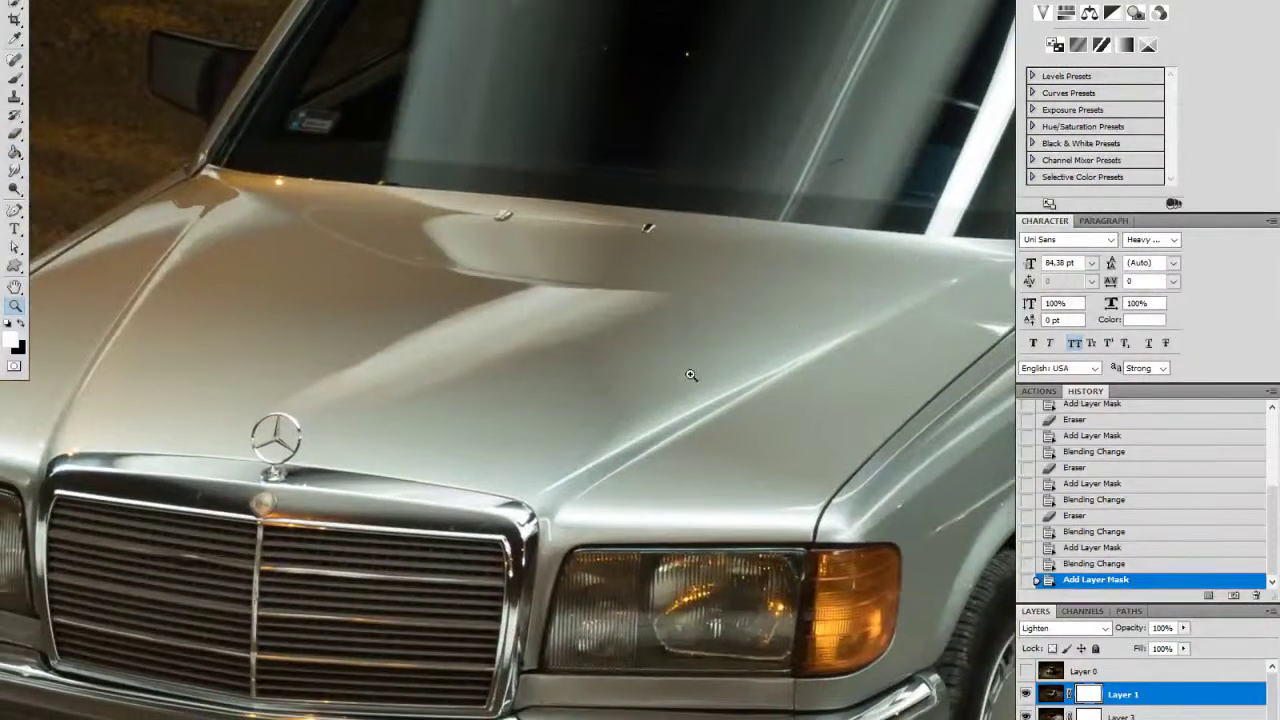
left_click(1027, 693)
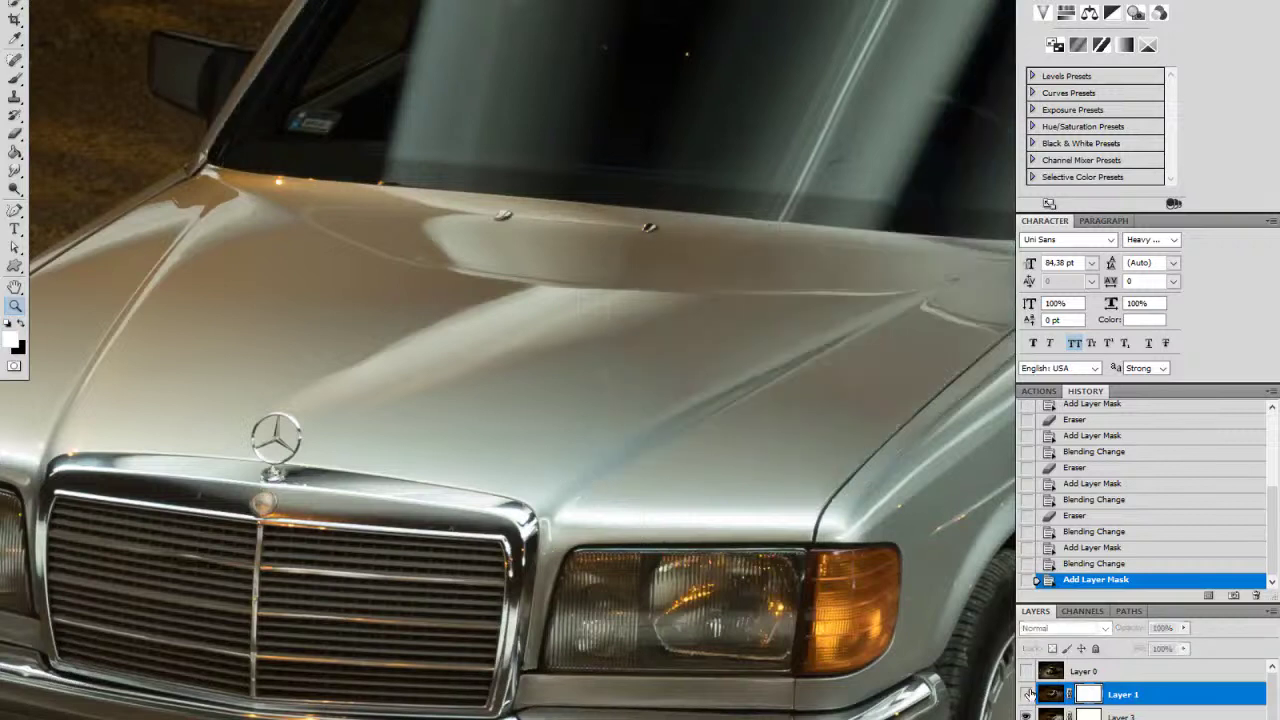
left_click(1027, 693)
left_click(1027, 693)
left_click(1027, 693)
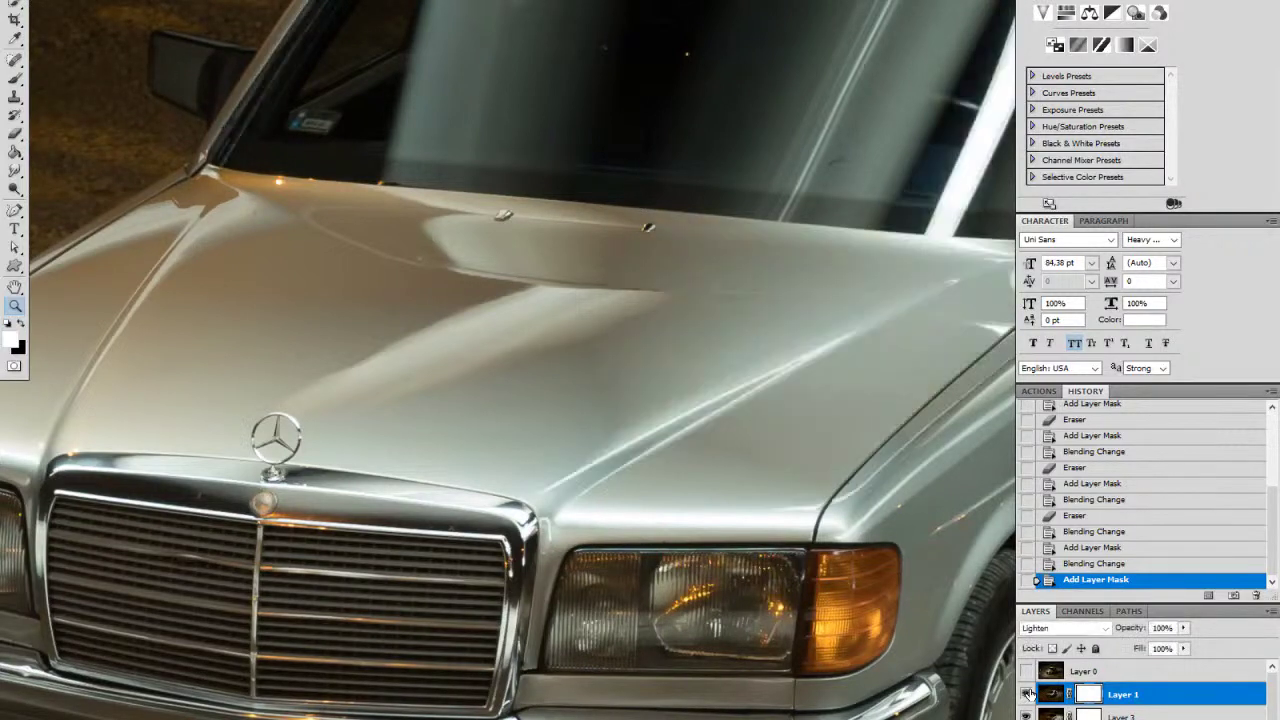
left_click(1028, 693)
left_click(1028, 693)
left_click_drag(865, 443, 754, 454)
left_click_drag(908, 487, 680, 481)
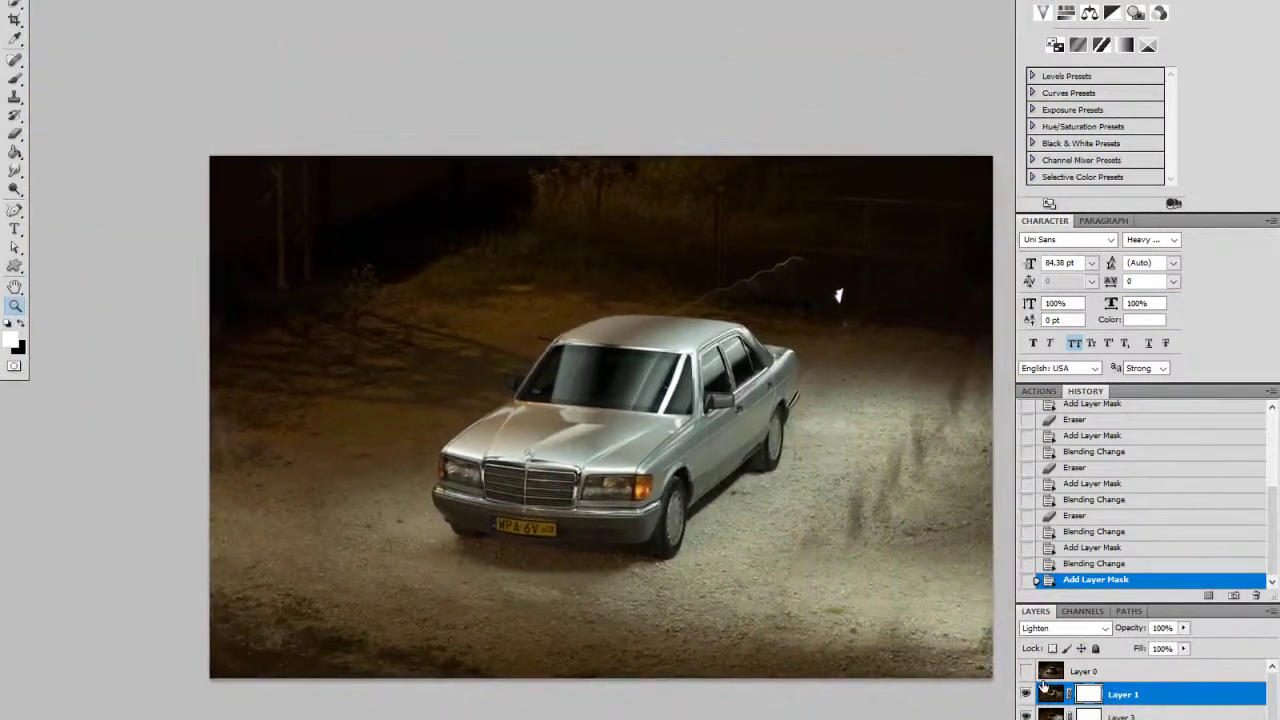
Step: Show Layer 0, set its blend mode to Lighten and toggle its visibility to compare the result
left_click(1025, 671)
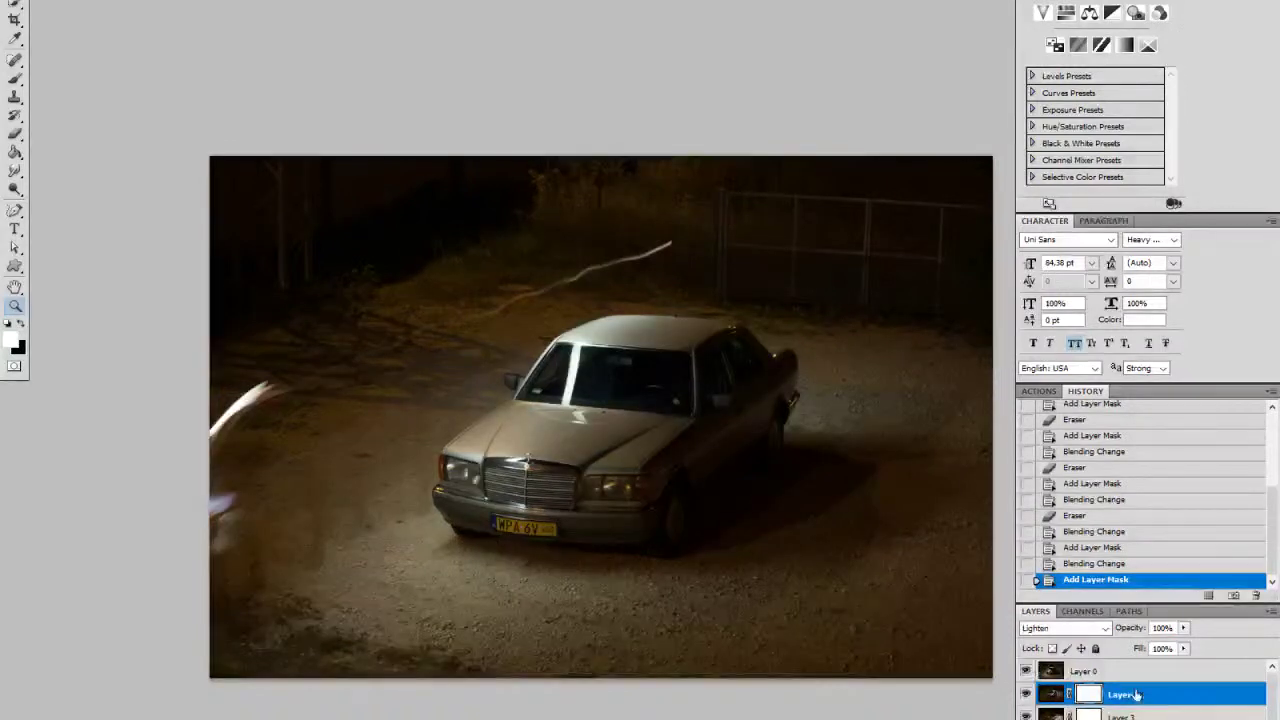
left_click(1104, 630)
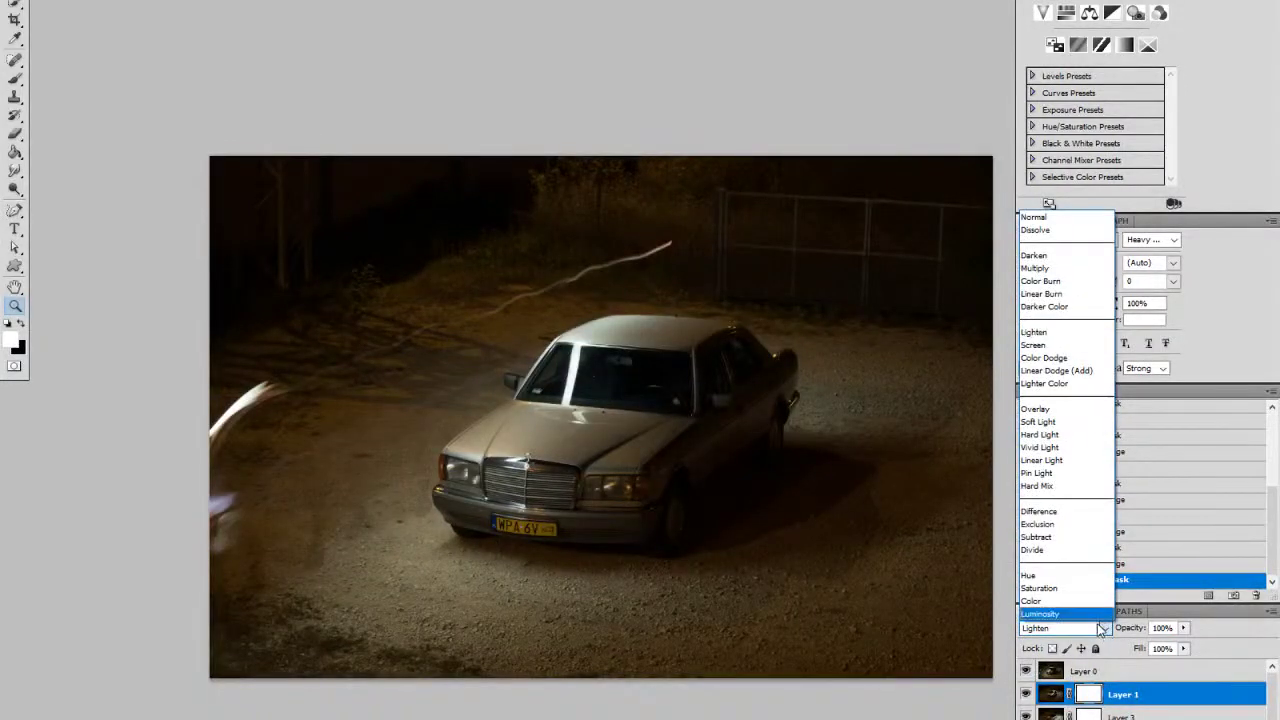
left_click(1100, 632)
left_click(1108, 672)
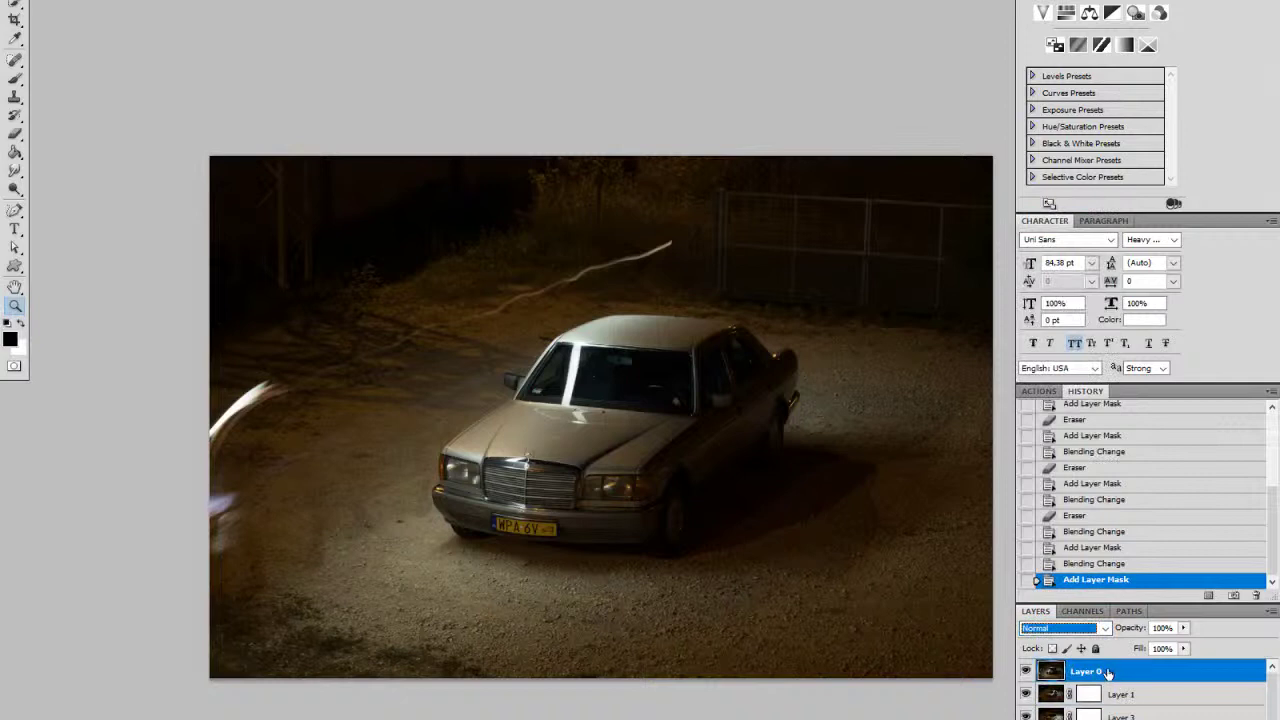
left_click(1097, 636)
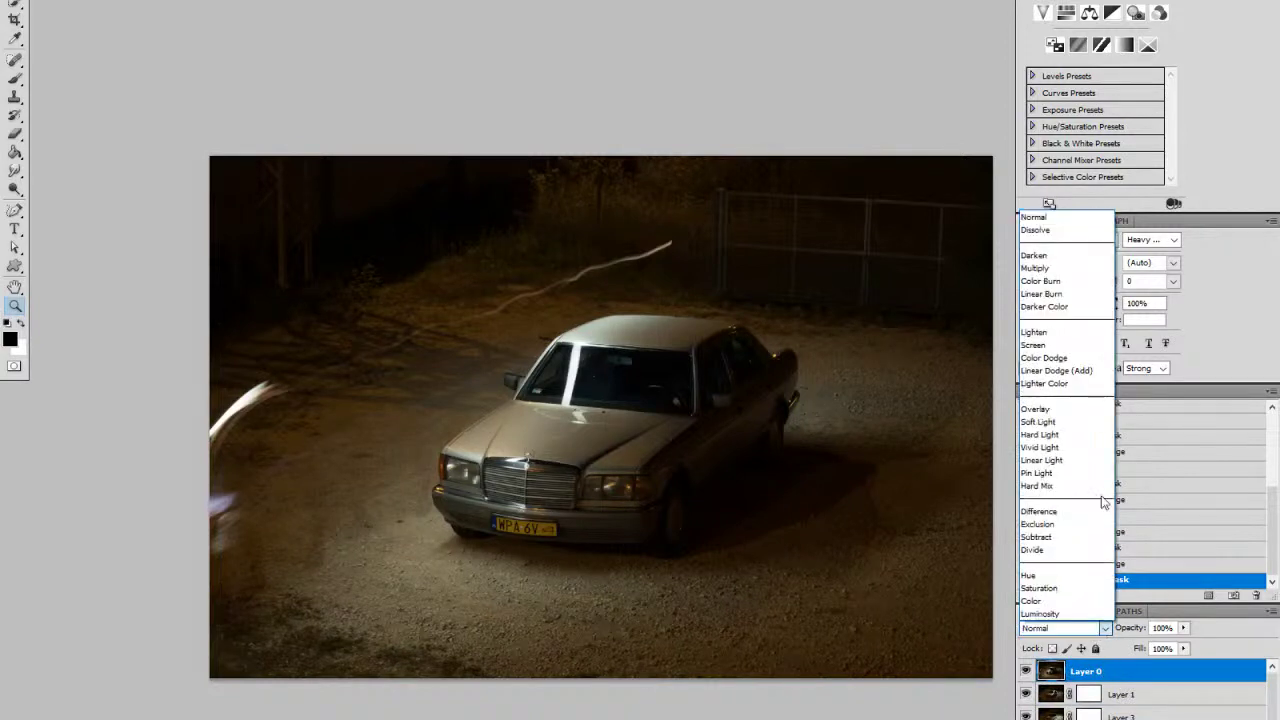
left_click(1036, 332)
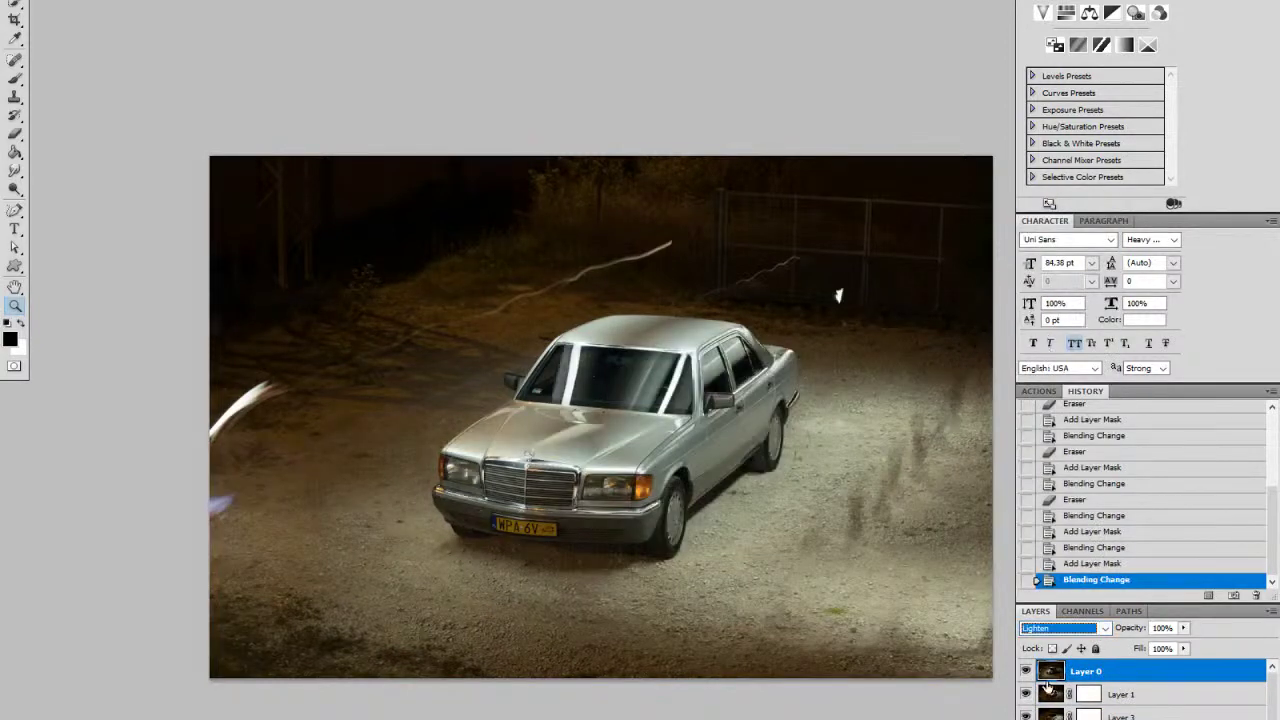
left_click(1026, 674)
left_click(1026, 674)
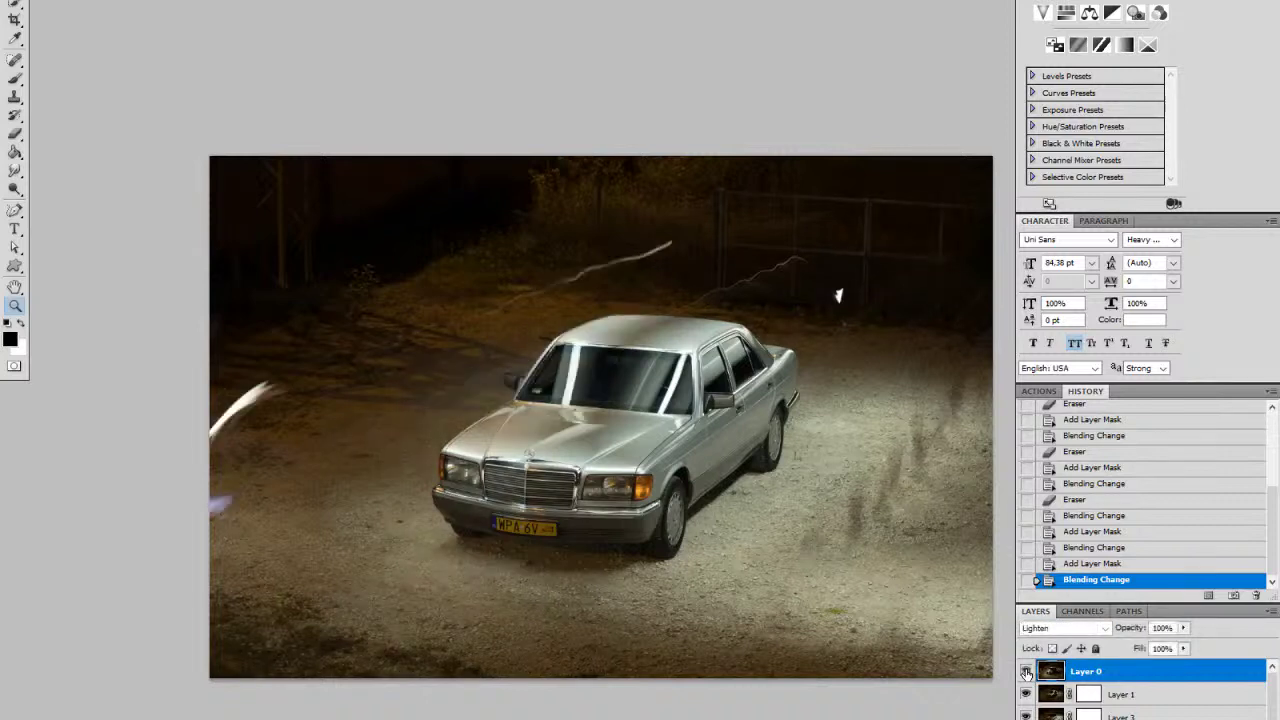
Step: Select Layer 1's mask and toggle the layer's visibility to identify its light trails
left_click(1093, 694)
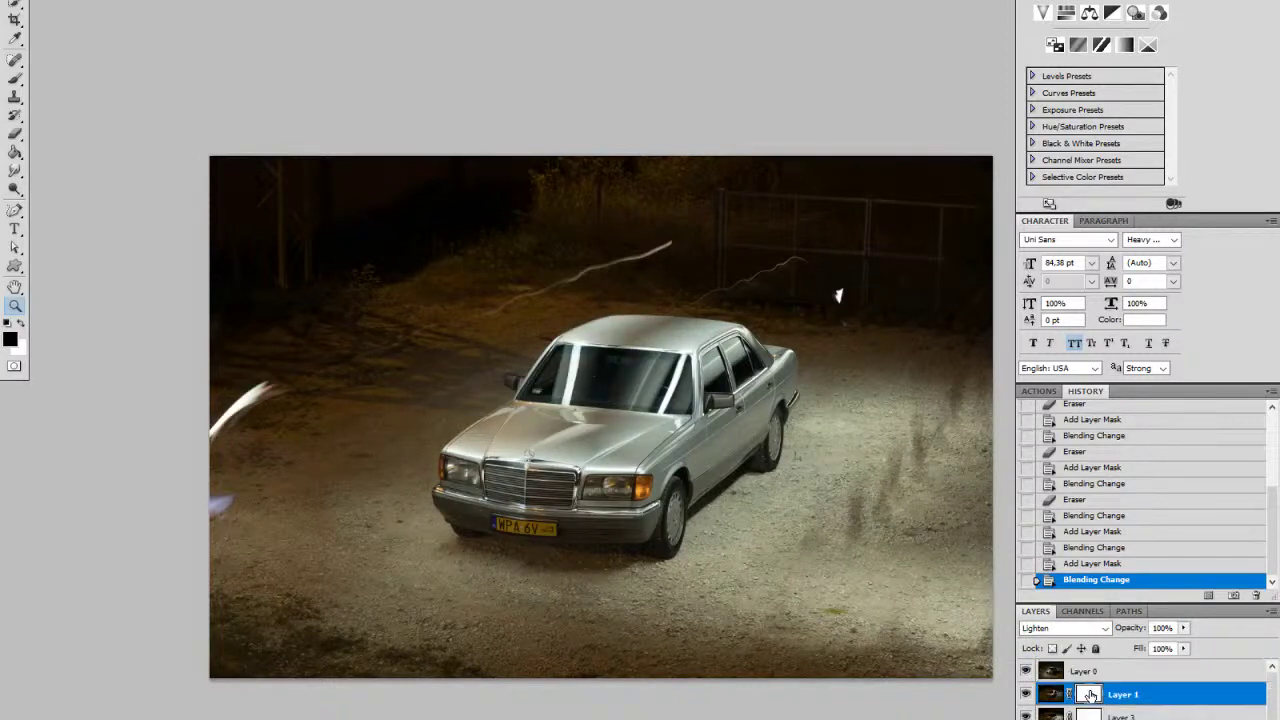
left_click(1026, 695)
left_click(1026, 695)
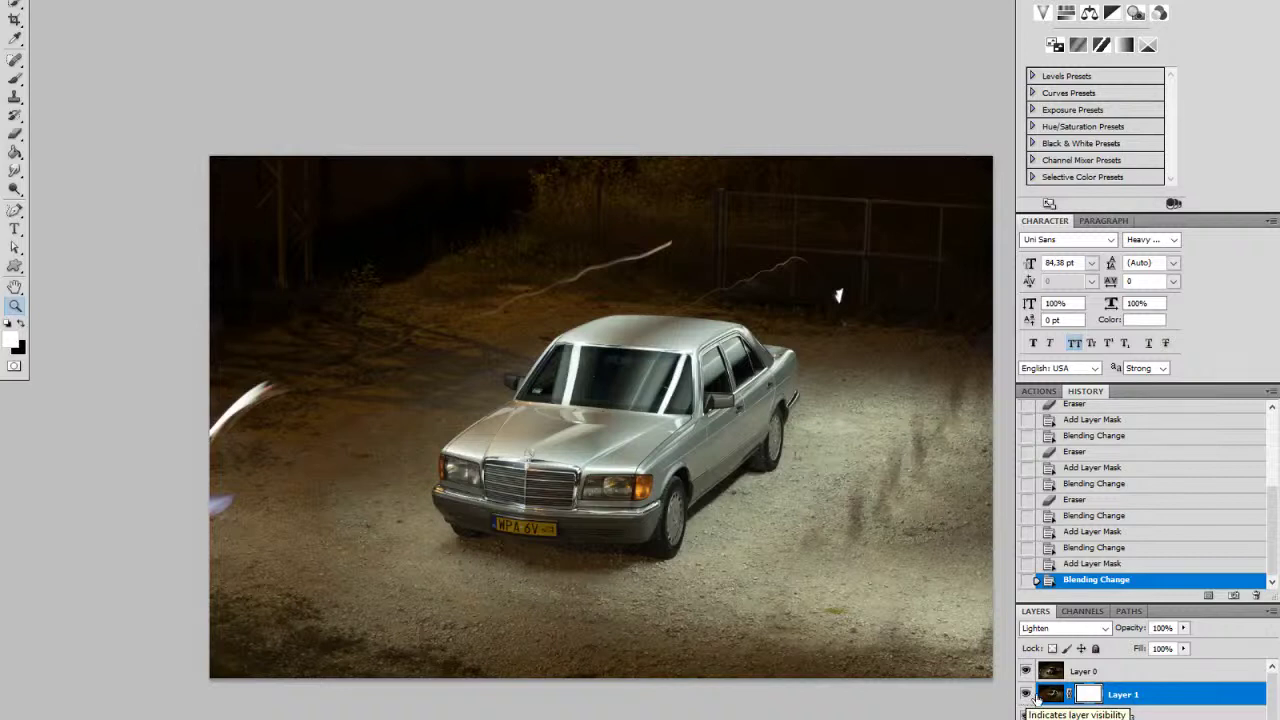
Step: Erase the light trail and bright spot in front of the fence on Layer 1's mask
key("e")
key("alt+e")
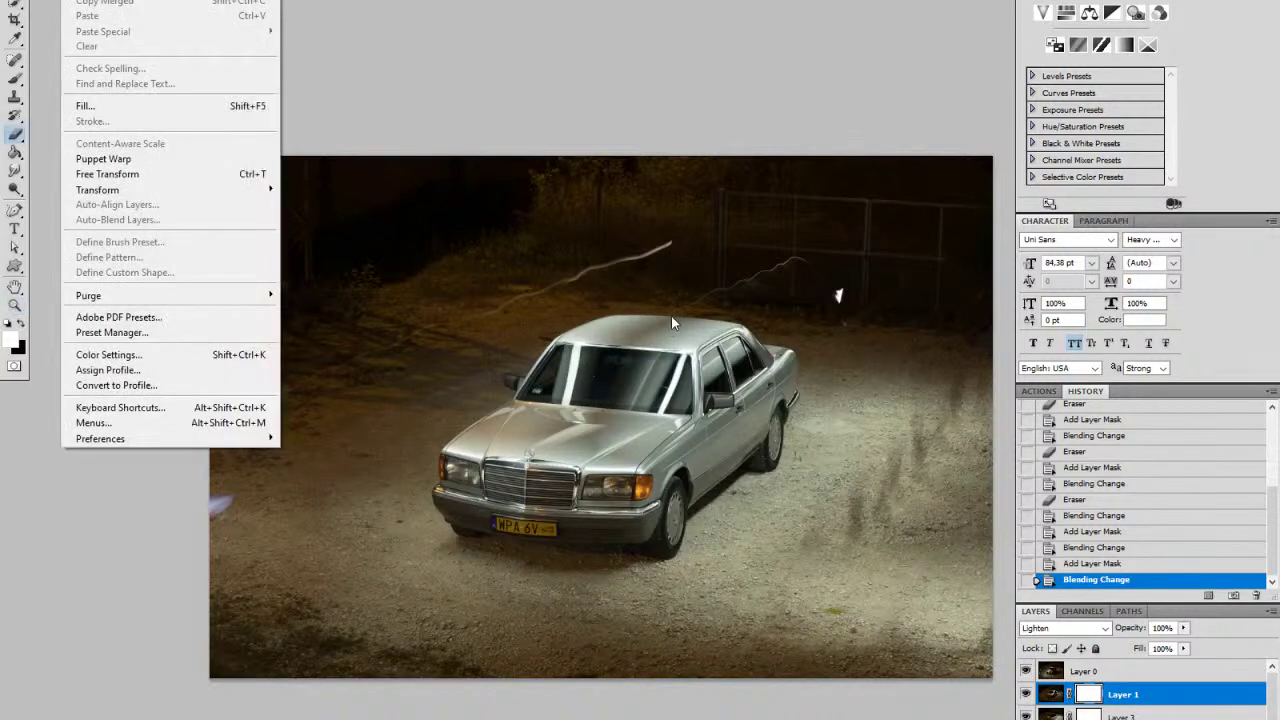
key("Escape")
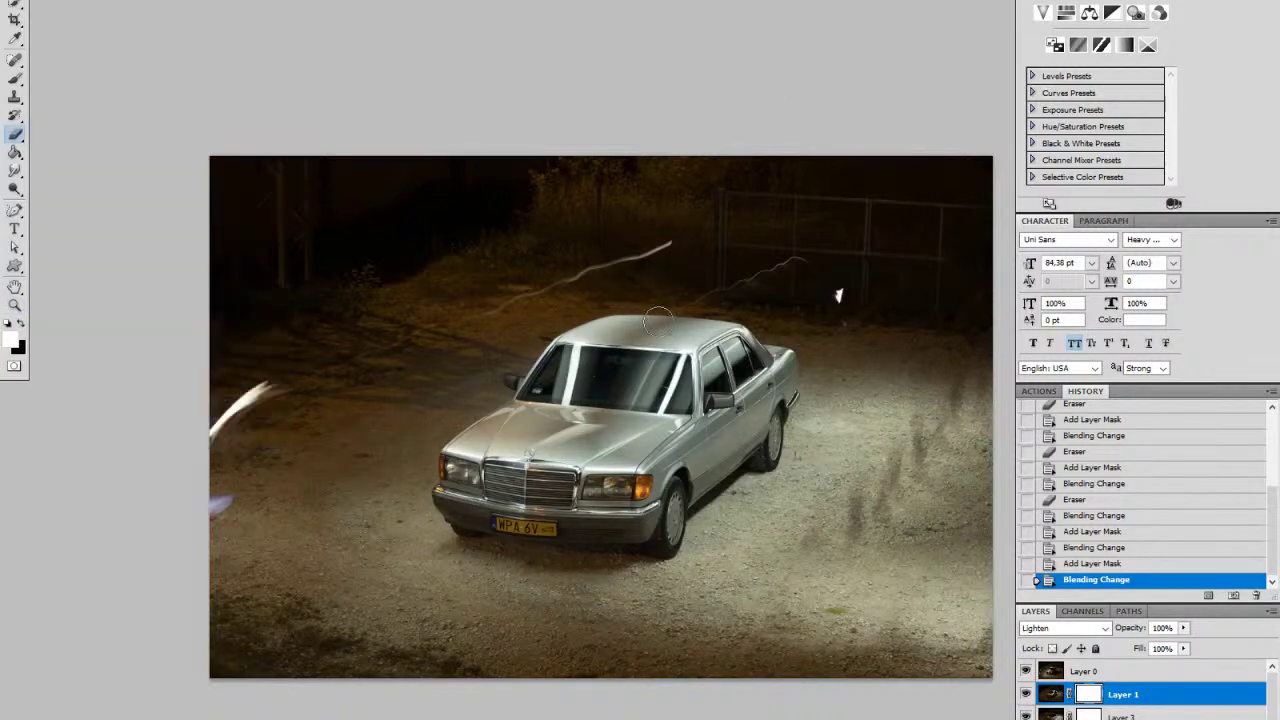
left_click_drag(688, 308, 806, 269)
left_click_drag(824, 225, 828, 230)
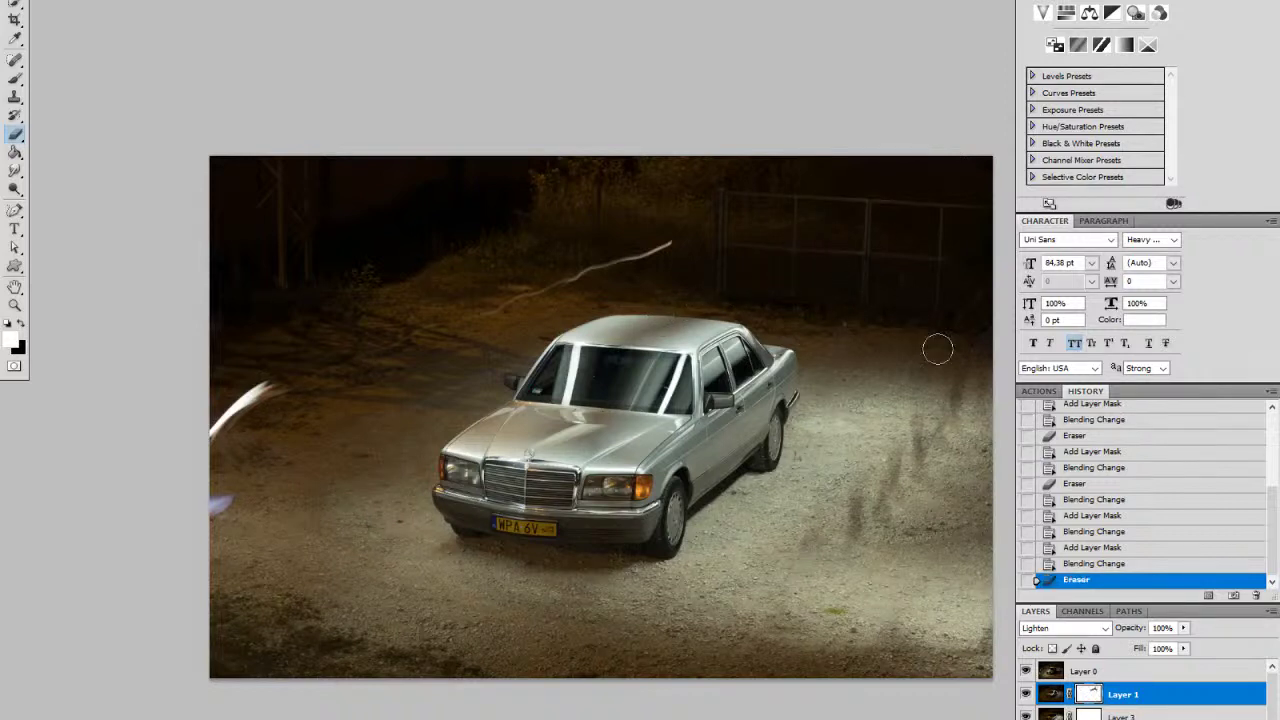
Step: Add a mask to Layer 0 and erase its light trails behind the car and at the photo's left edge
left_click(1096, 673)
left_click(1161, 719)
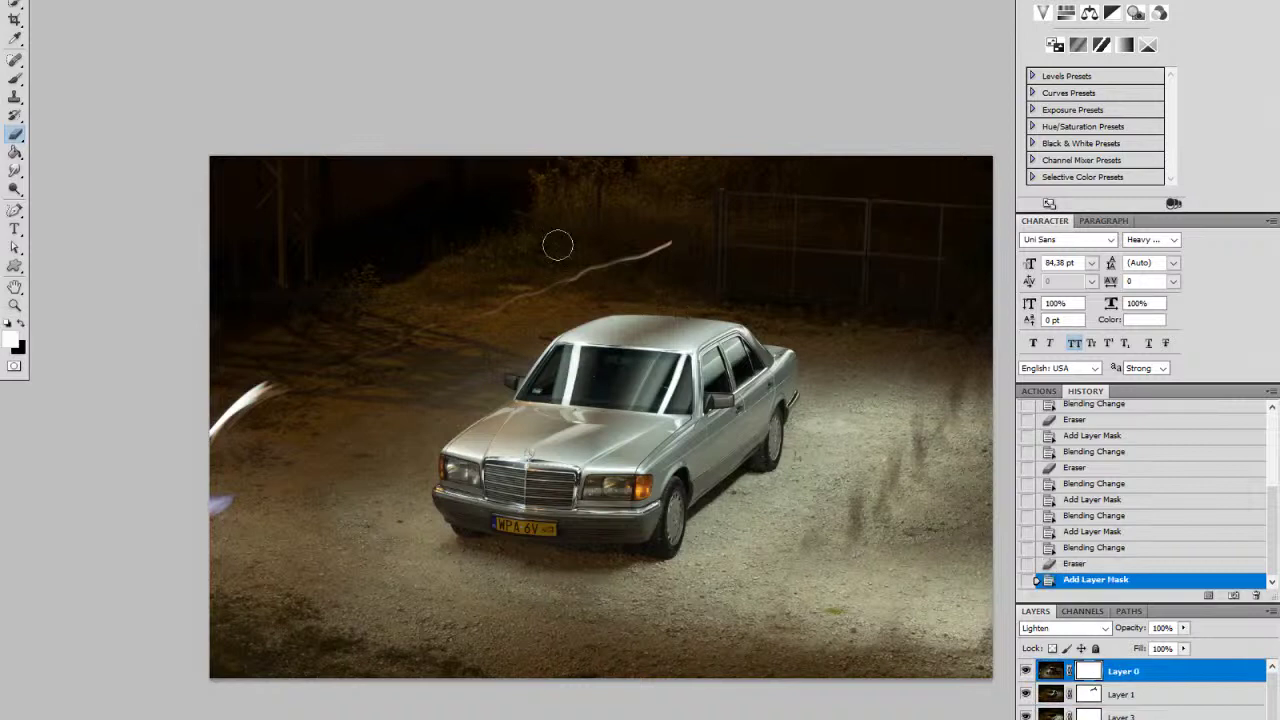
mouse_move(512, 302)
left_mouse_down()
mouse_move(689, 223)
mouse_move(505, 285)
left_mouse_up()
mouse_move(278, 390)
left_mouse_down()
mouse_move(233, 443)
mouse_move(228, 427)
mouse_move(262, 403)
mouse_move(208, 530)
mouse_move(238, 396)
mouse_move(204, 423)
mouse_move(218, 498)
mouse_move(183, 456)
mouse_move(222, 425)
left_mouse_up()
Step: Inspect the whole composite, hide Layer 1 and toggle Layer 3's visibility to compare the gravel lighting
key("z")
left_click(833, 493, "alt")
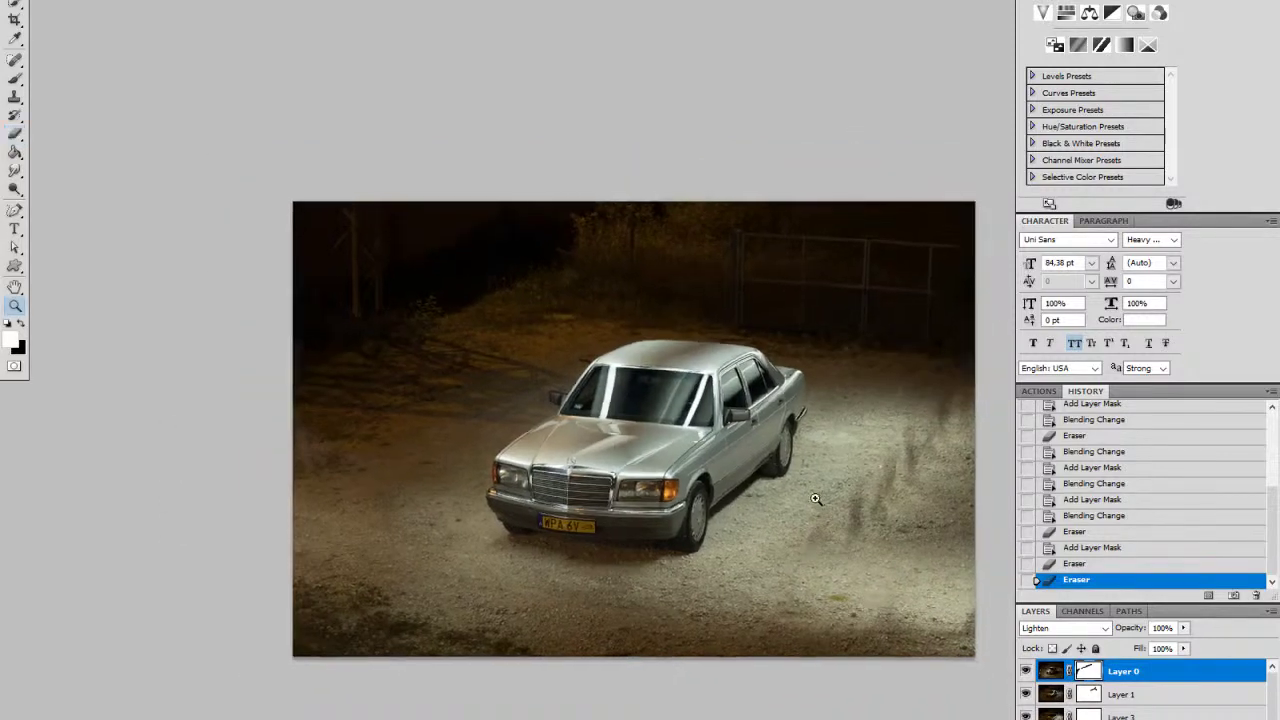
left_click_drag(858, 534, 729, 513)
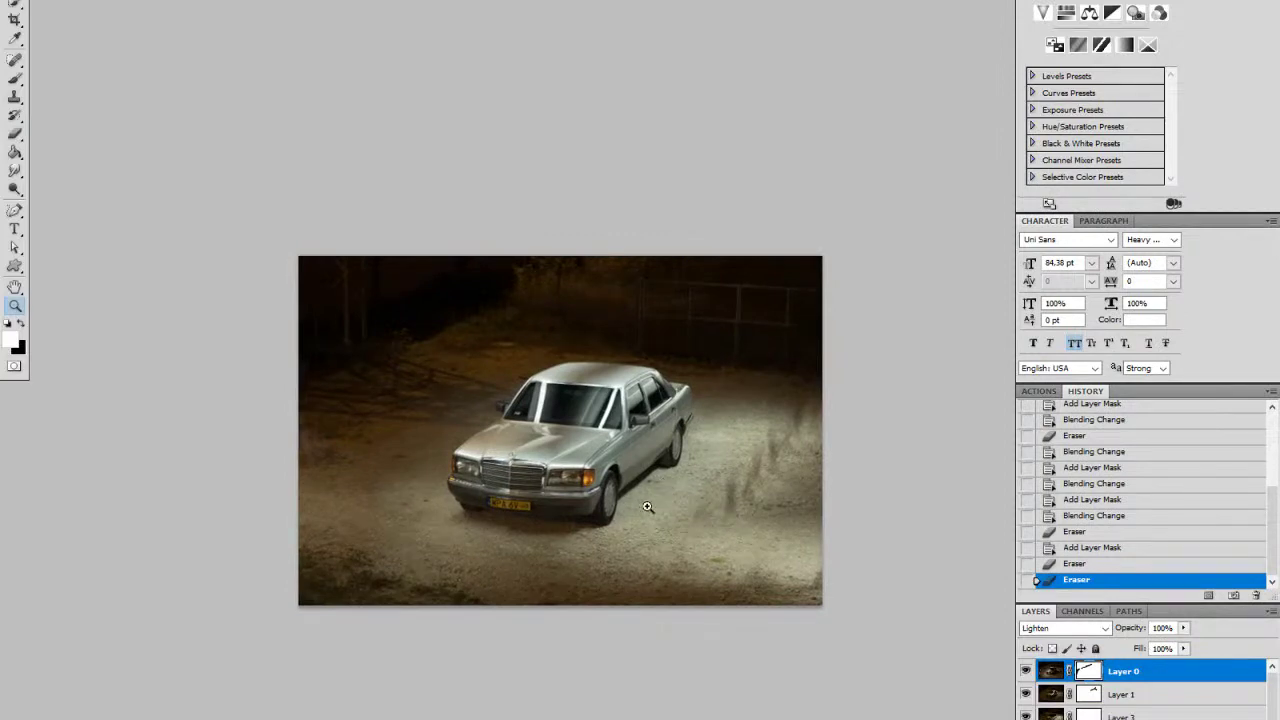
mouse_move(613, 549)
left_mouse_down()
mouse_move(657, 549)
mouse_move(632, 552)
left_mouse_up()
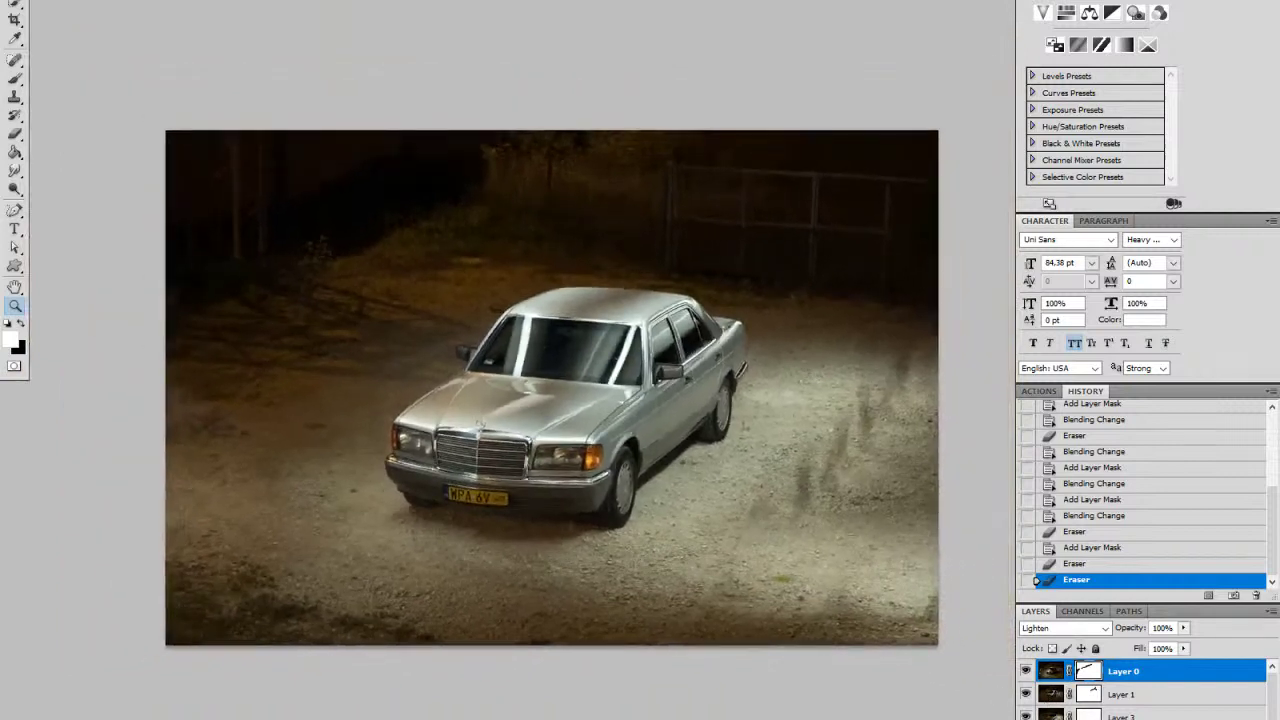
left_click(1025, 694)
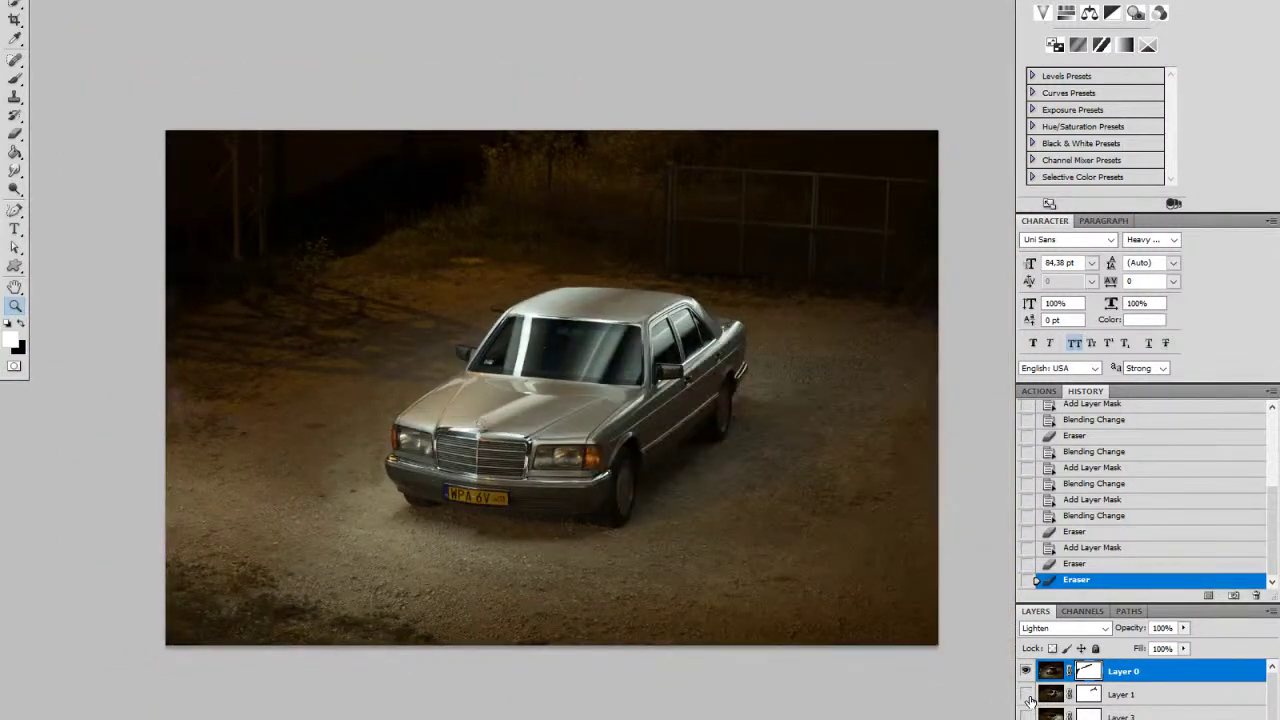
left_click(1025, 718)
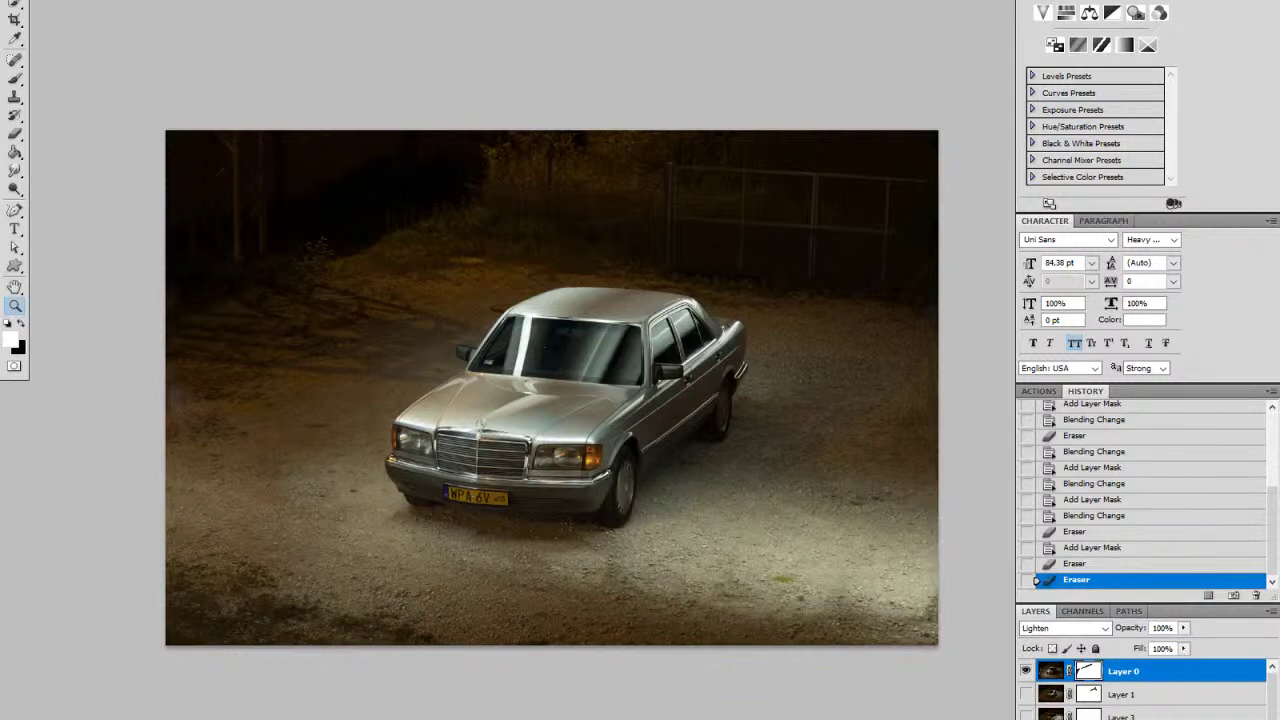
left_click(1025, 718)
left_click(1025, 718)
left_click(1026, 716)
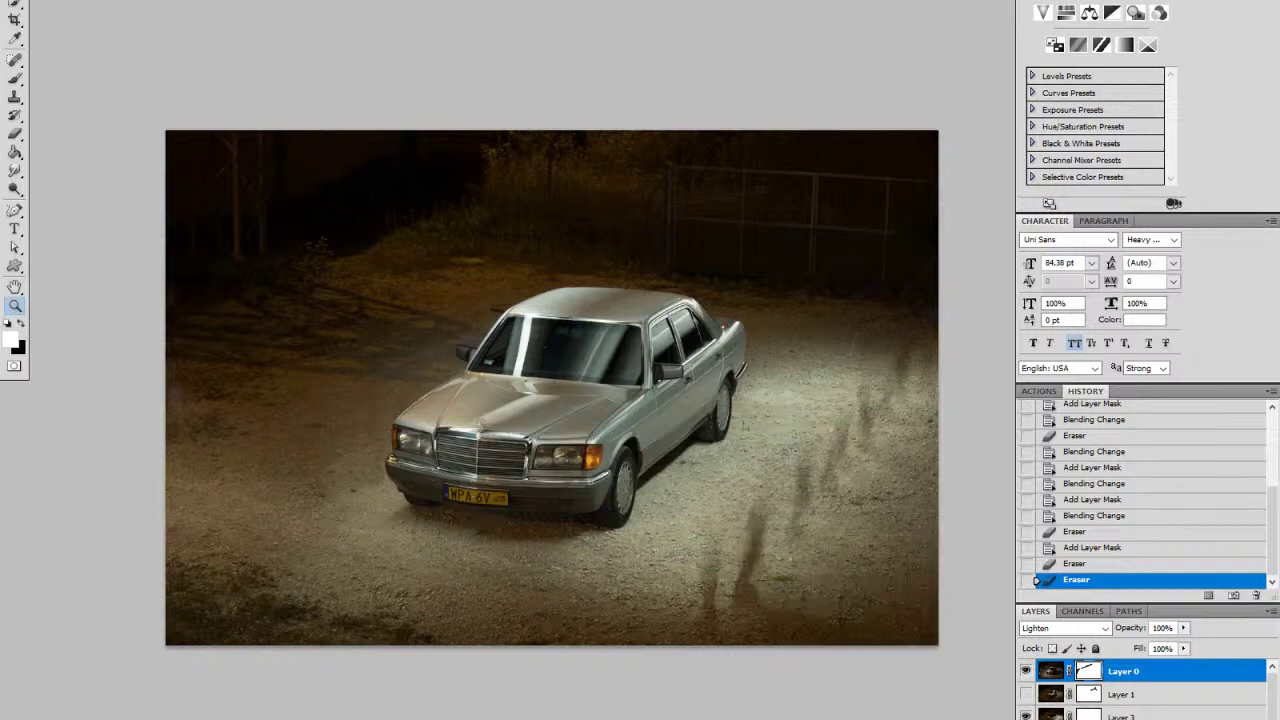
left_click(1027, 716)
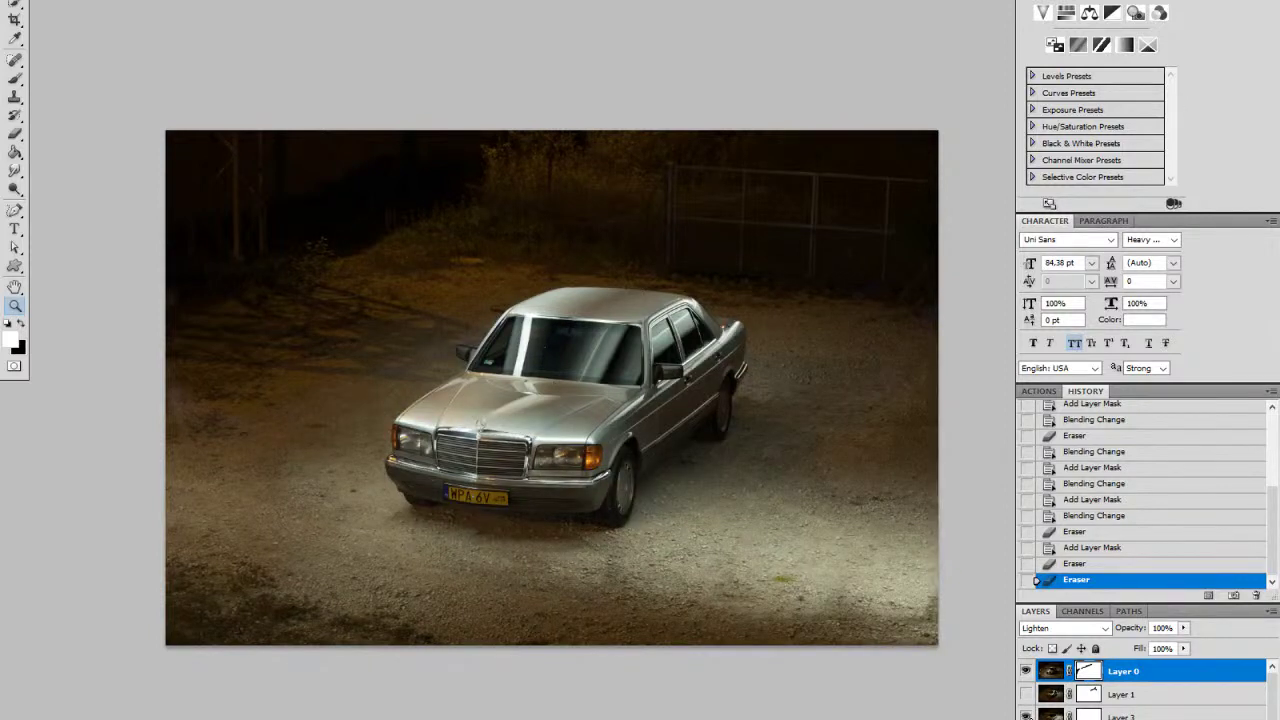
Step: Lower Layer 3's opacity to 48%
left_click(1136, 717)
left_click(1182, 628)
left_click(1154, 645)
left_click_drag(1152, 646, 1118, 656)
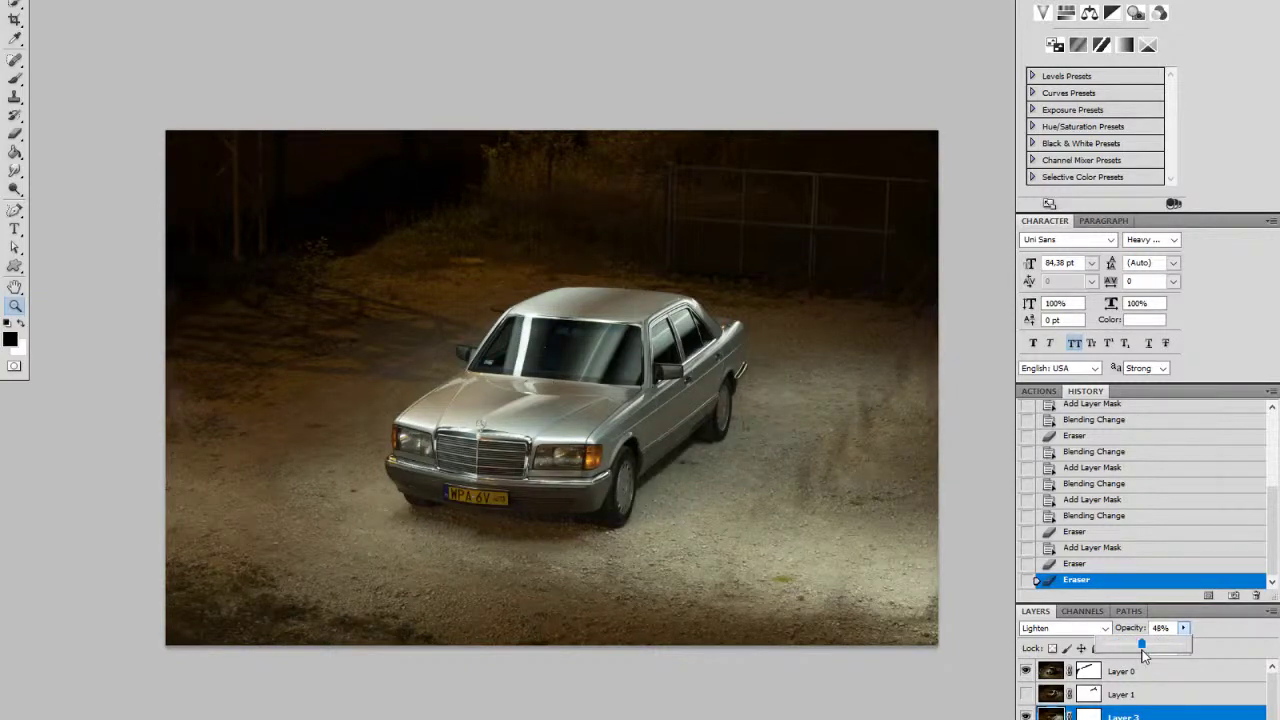
left_click_drag(1141, 650, 1141, 650)
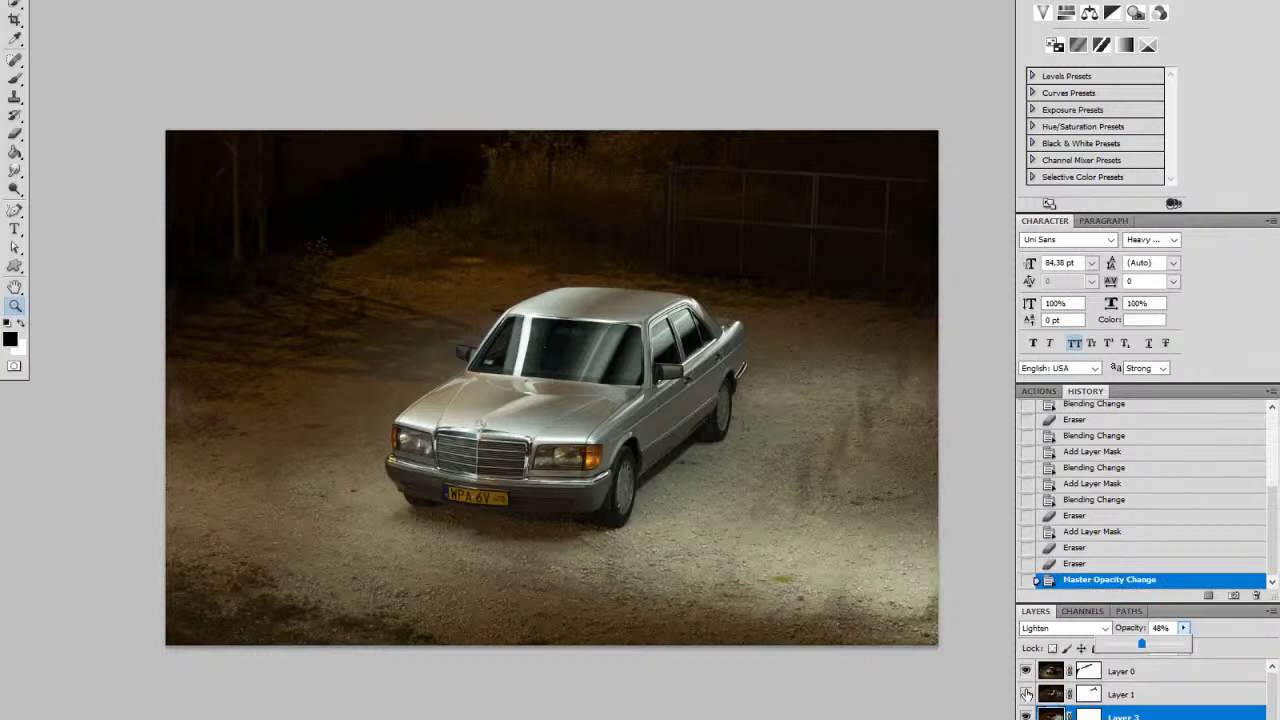
Step: Show Layer 1 and set its opacity to 93%
left_click(1026, 693)
left_click(1026, 693)
left_click(1130, 694)
left_click(1182, 630)
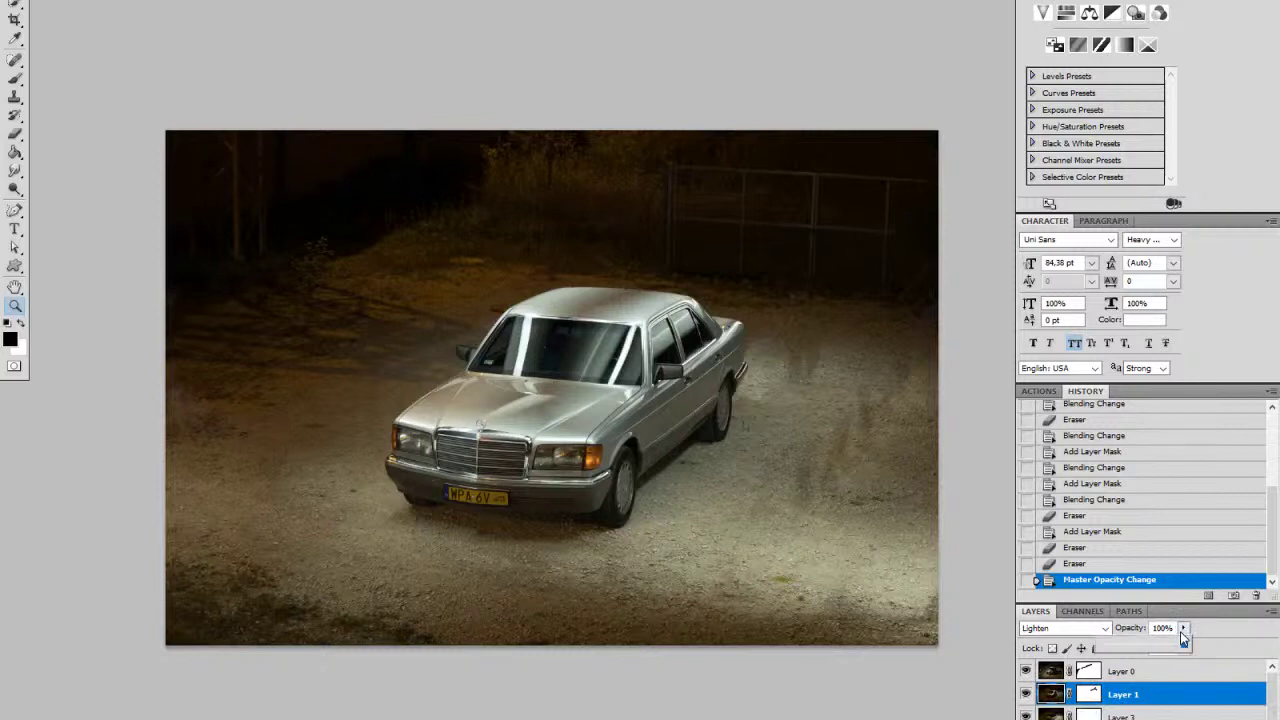
mouse_move(1175, 648)
left_mouse_down()
mouse_move(1092, 645)
mouse_move(1183, 639)
mouse_move(1056, 629)
mouse_move(1183, 632)
left_mouse_up()
Step: Examine the hood and fender reflections up close while toggling Layer 1's visibility
left_click(671, 480)
left_click_drag(560, 436, 686, 423)
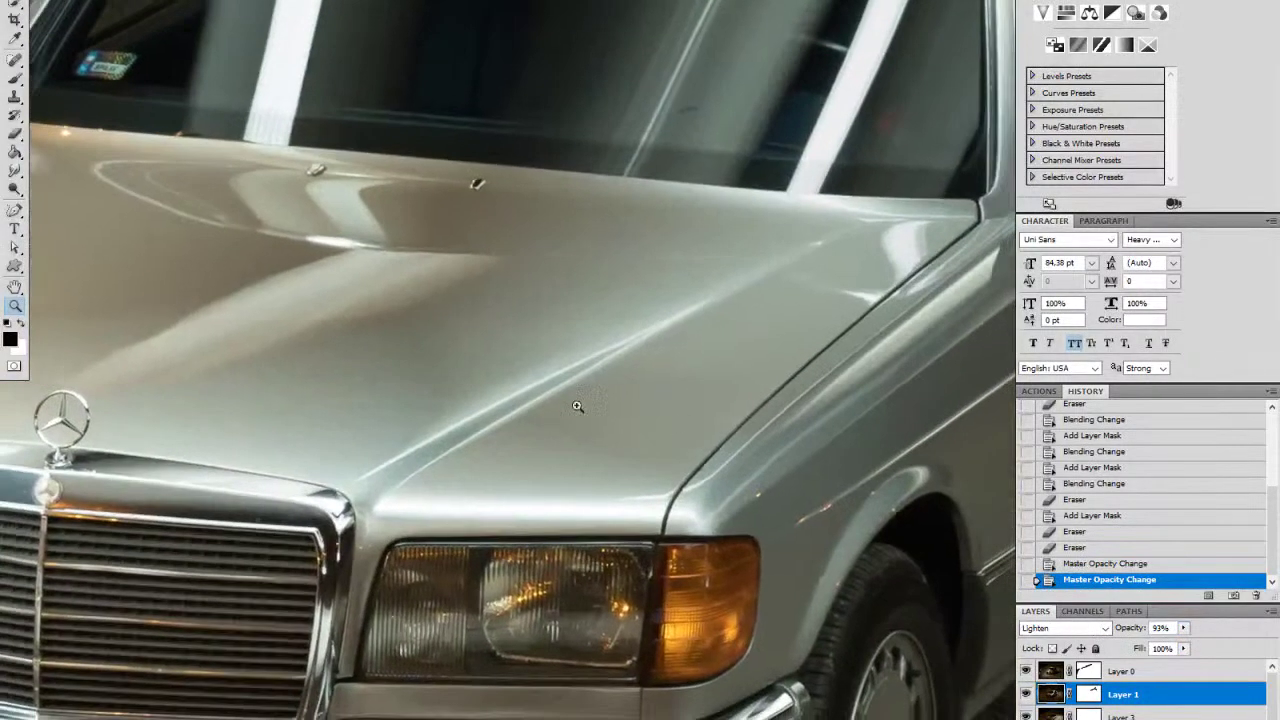
left_click(1026, 697)
left_click(1026, 697)
left_click(1026, 697)
left_click(1026, 697)
left_click(1026, 697)
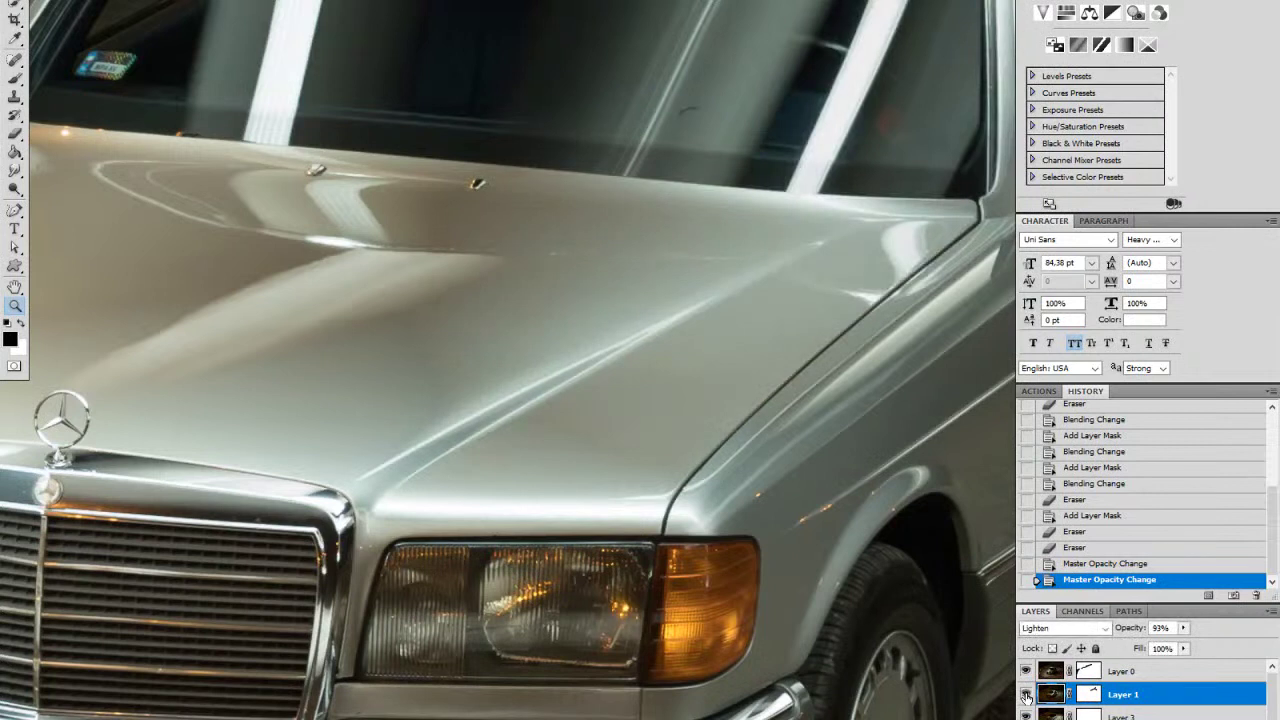
left_click(1025, 697)
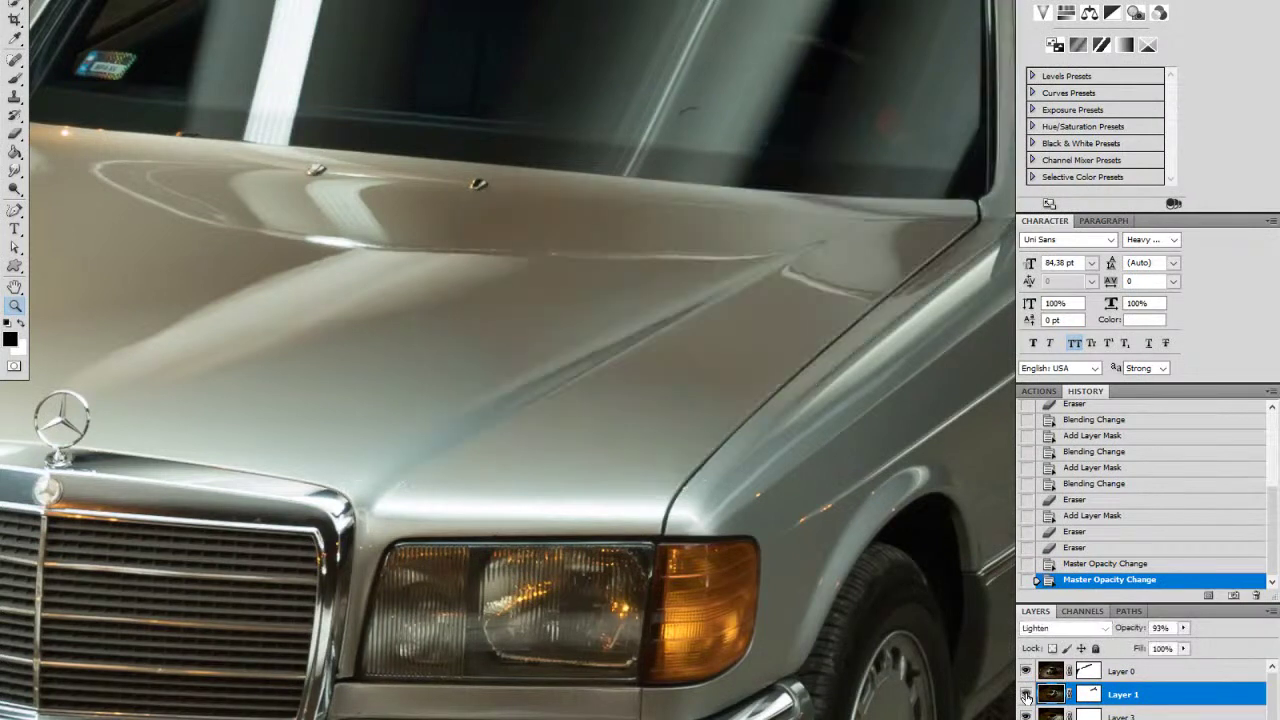
left_click(1025, 697)
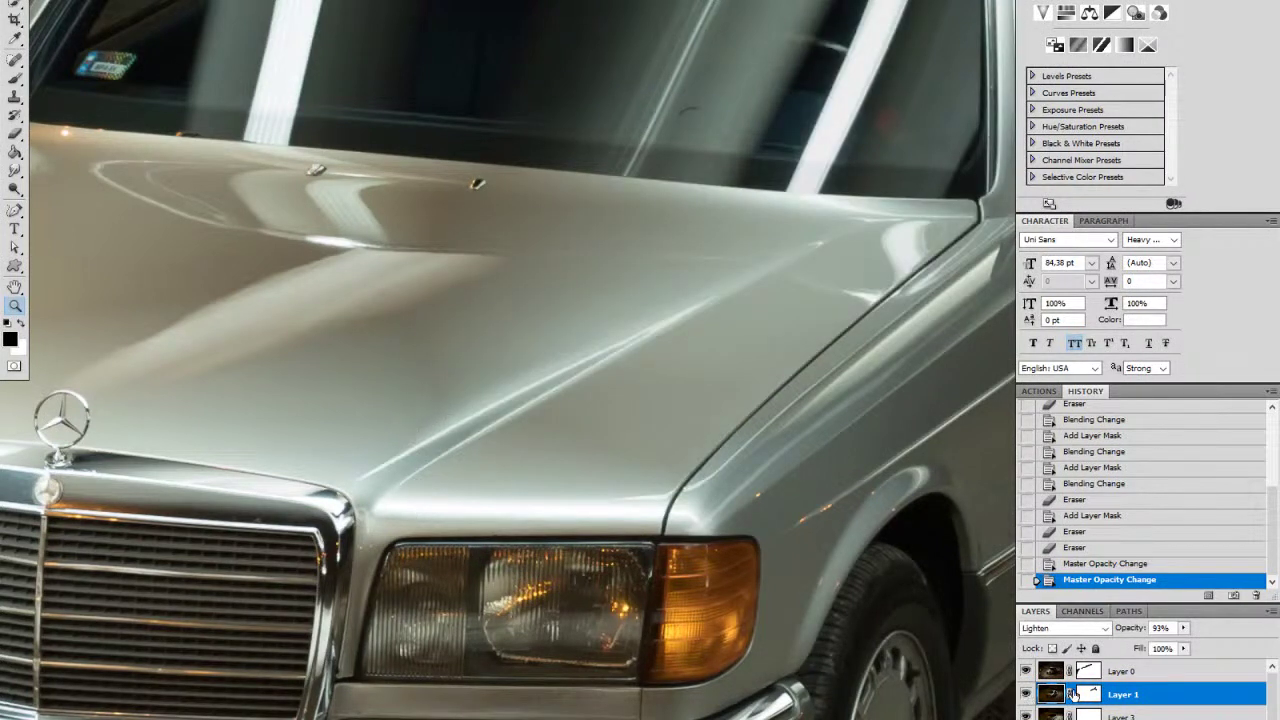
left_click(1025, 697)
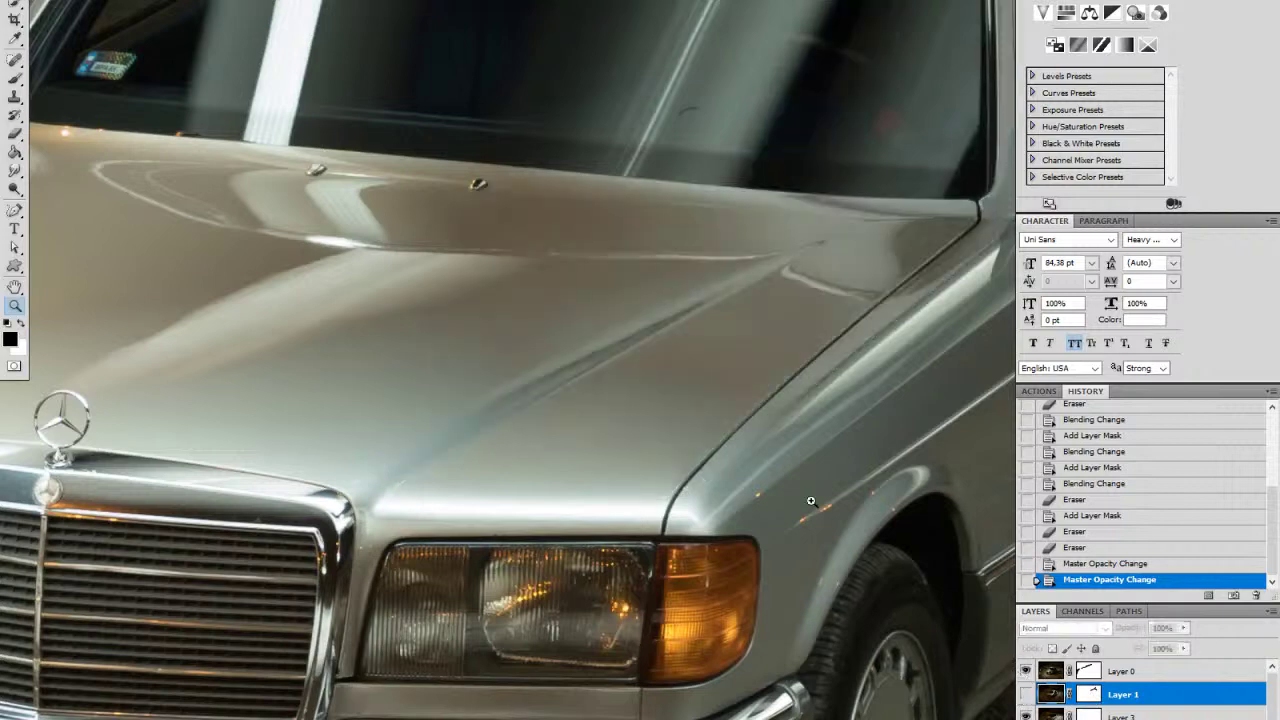
scroll(778, 460, "down", 5)
left_click_drag(880, 534, 695, 521)
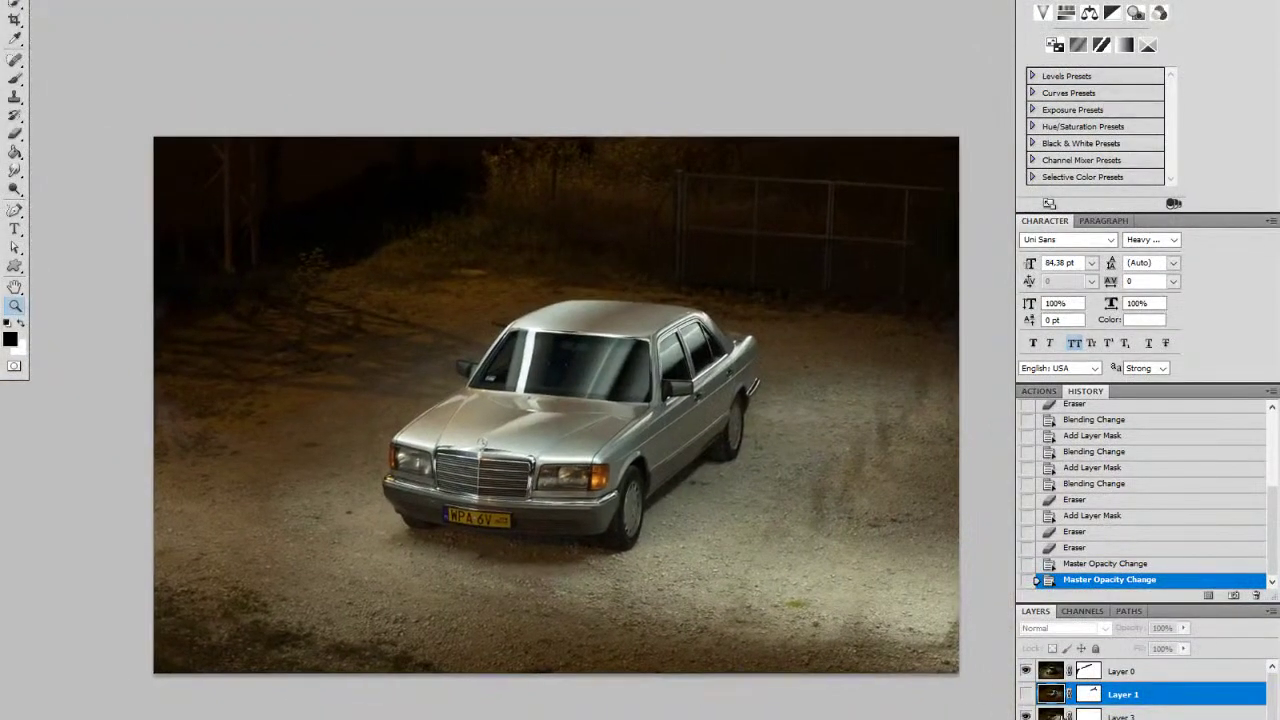
Step: Toggle Layer 0's visibility repeatedly to compare its windshield reflections and background light across the full photo
left_click(1026, 672)
left_click(1026, 672)
left_click(1026, 672)
left_click(1026, 672)
left_click(1026, 672)
left_click(1026, 672)
left_click(1026, 672)
left_click(1026, 672)
left_click(1026, 672)
left_click(1026, 672)
left_click(1026, 672)
left_click(1026, 672)
left_click(1026, 672)
left_click(1026, 672)
left_click(1026, 672)
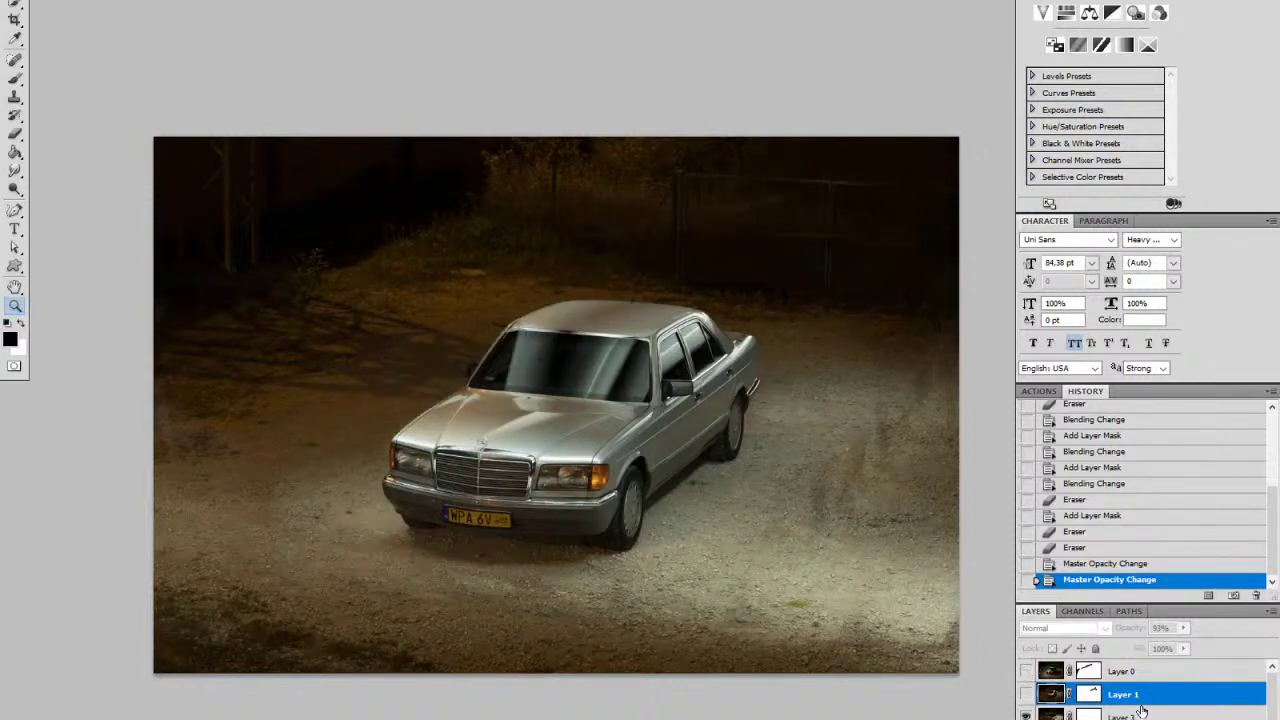
Step: Hide the layers from Layer 3 down through Layer 8, keeping only the lowest exposures visible
scroll(1262, 698, "down", 5)
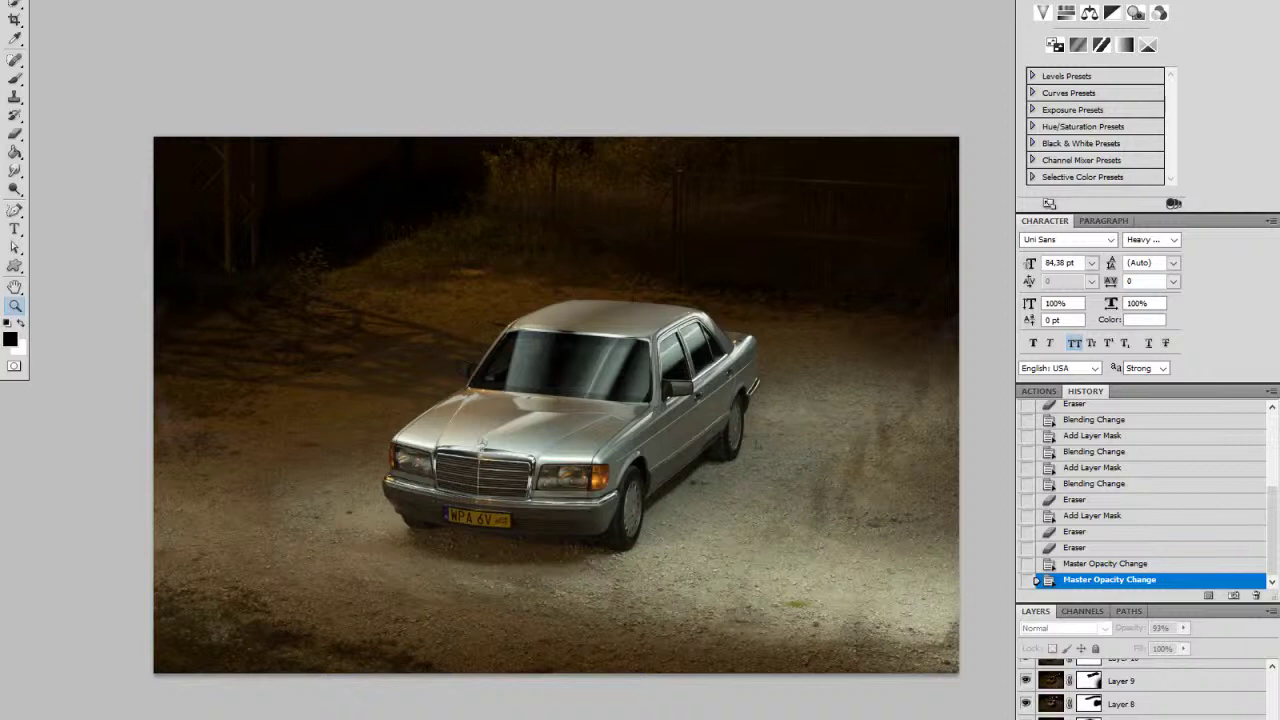
scroll(1033, 700, "up", 5)
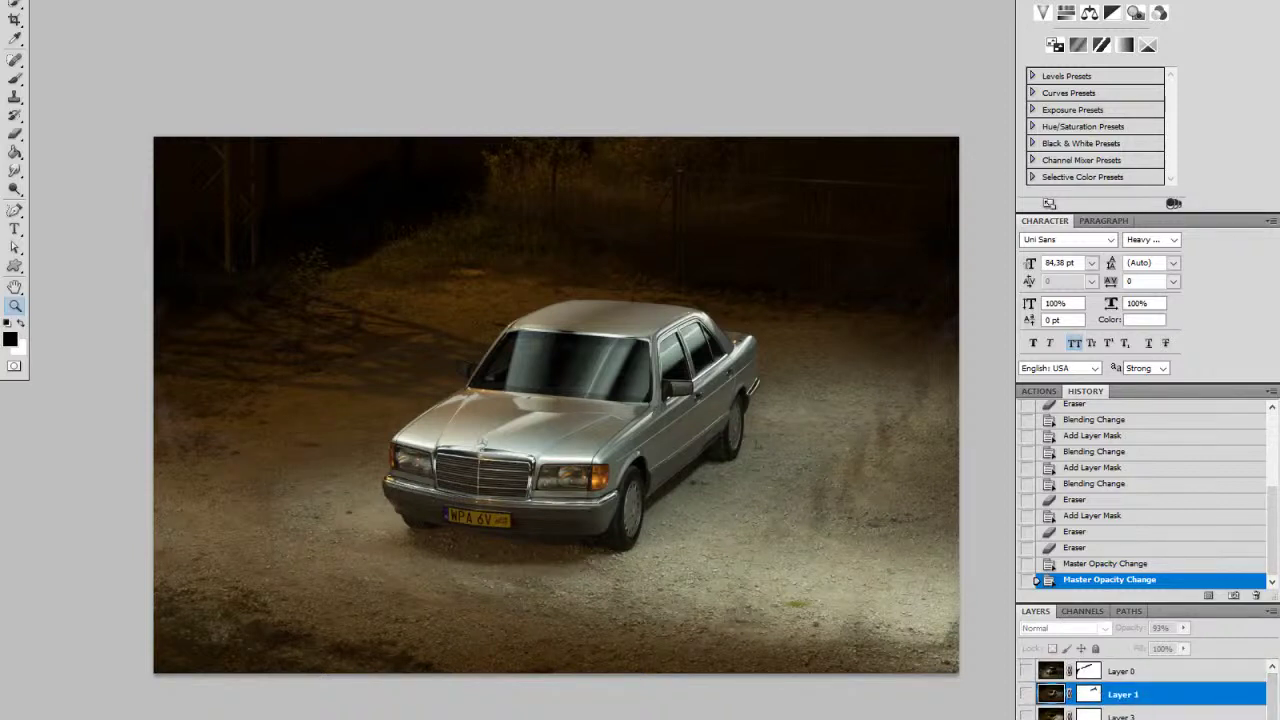
scroll(1033, 700, "down", 1)
left_click(1026, 703)
left_click_drag(1272, 698, 1272, 719)
scroll(1140, 690, "down", 1)
left_click(1026, 681)
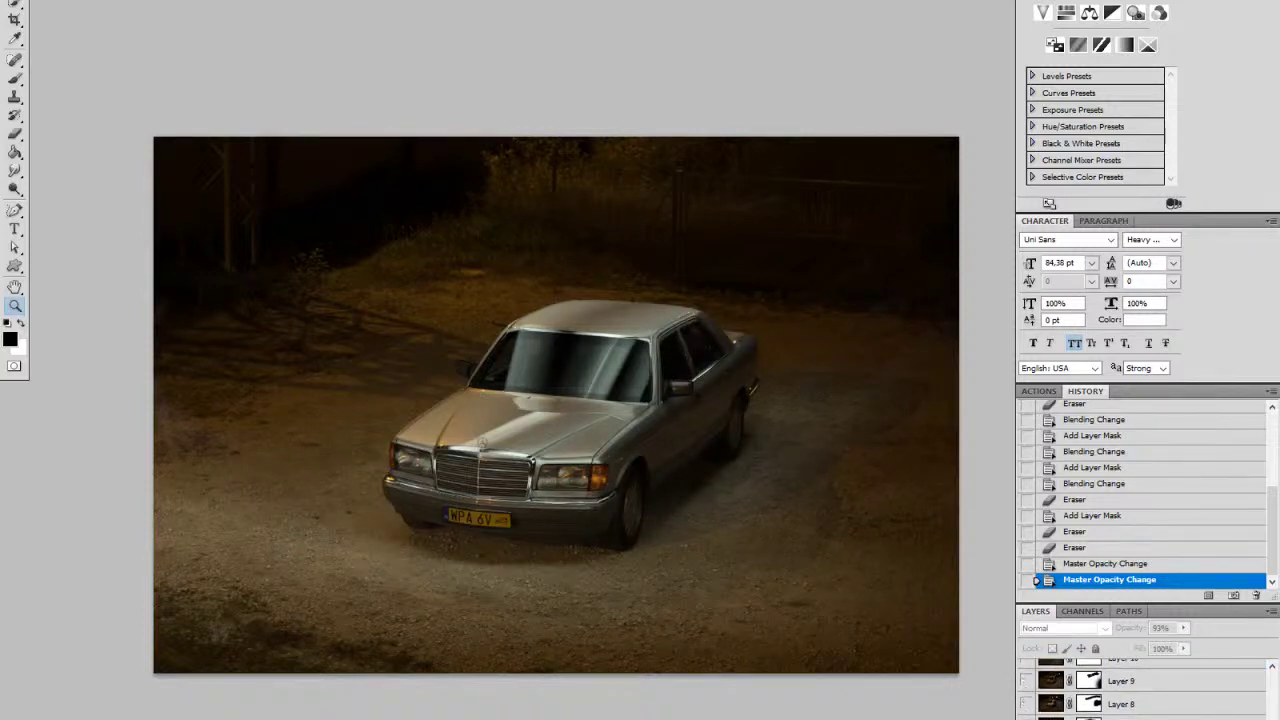
left_click(1026, 704)
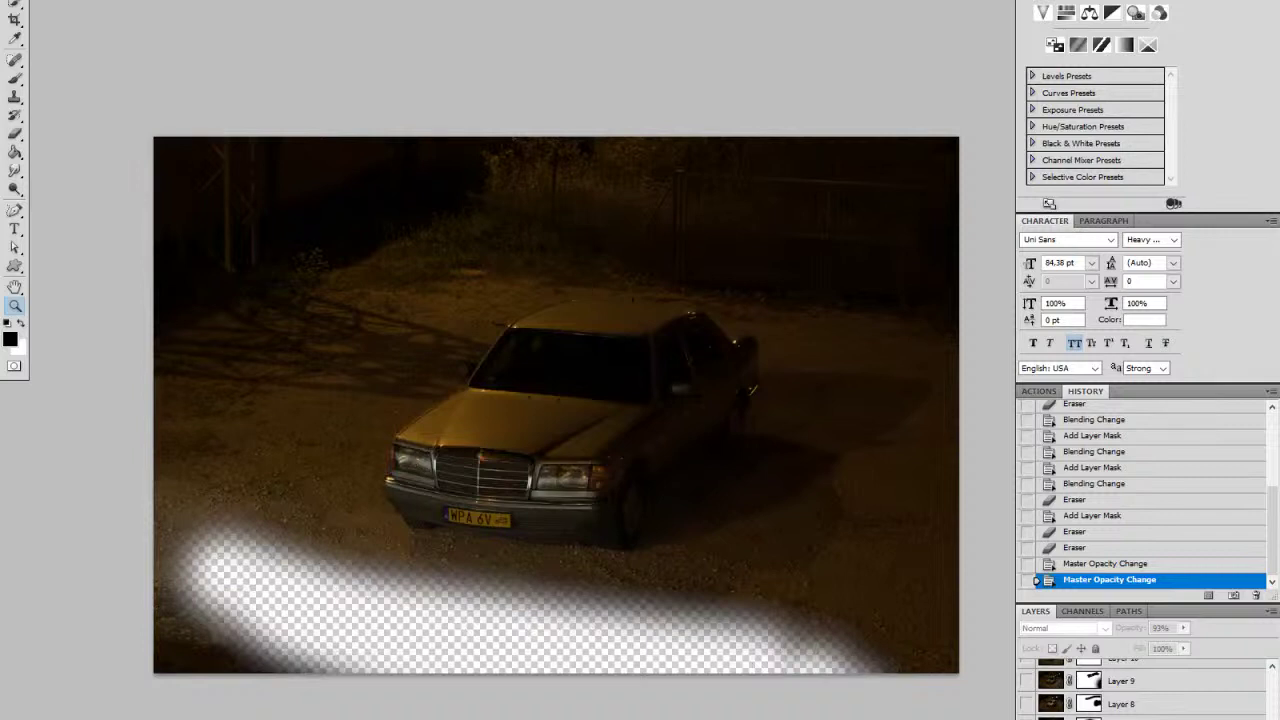
left_click(1026, 719)
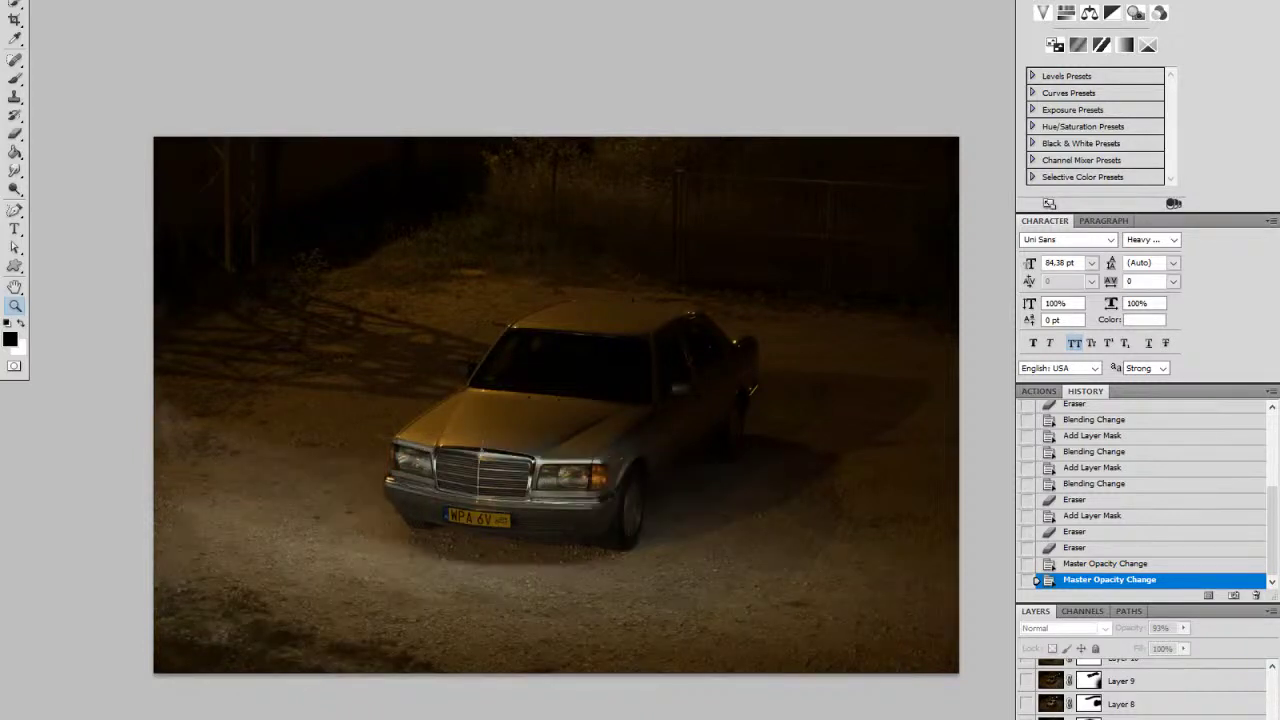
left_click(1026, 704)
left_click(1026, 704)
Step: Erase the stray light from the gravel at the photo's left side on the layer mask, enlarging the soft eraser
key("x")
key("b")
right_click(250, 455)
left_click(402, 487)
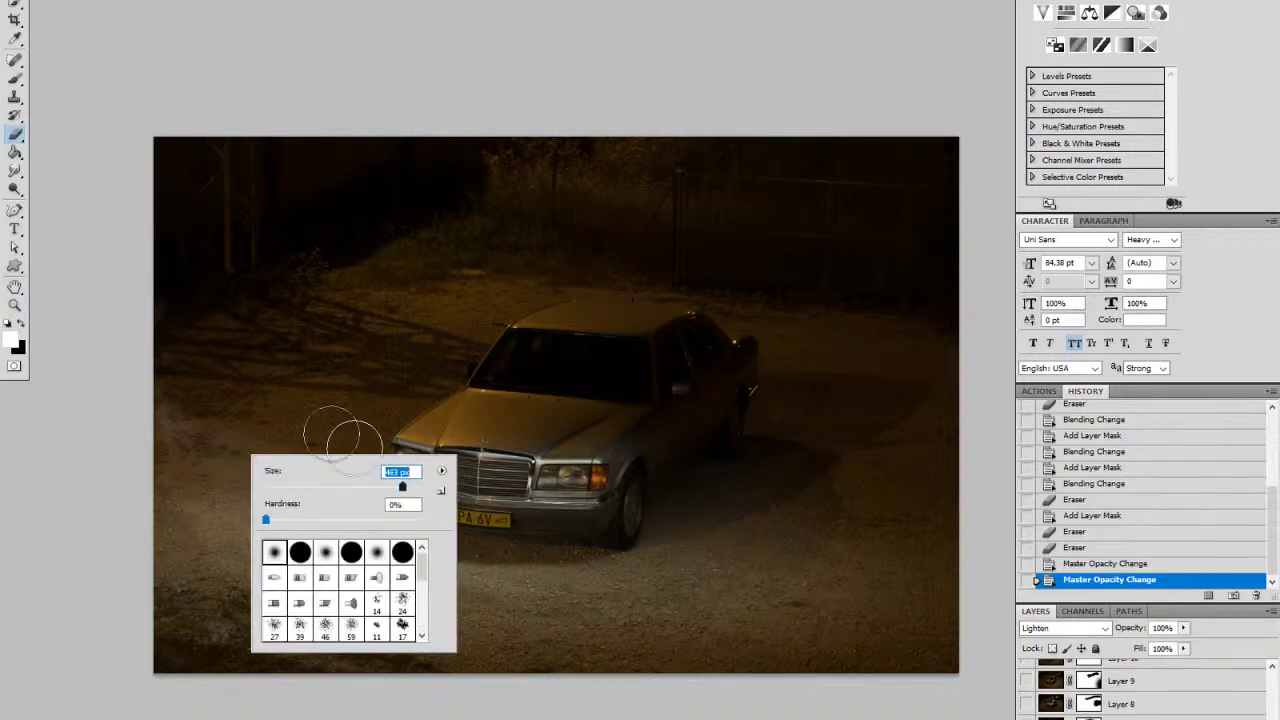
mouse_move(198, 410)
left_mouse_down()
mouse_move(201, 464)
mouse_move(301, 381)
mouse_move(335, 425)
left_mouse_up()
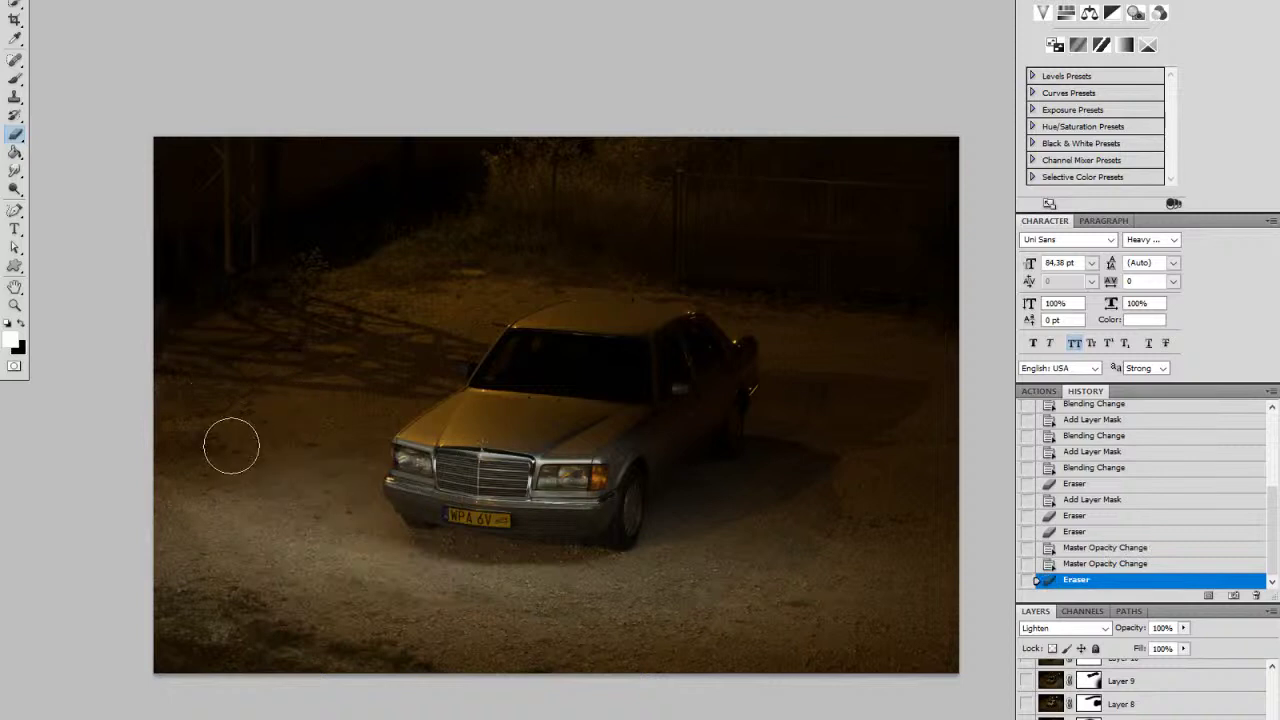
right_click(235, 444)
left_click(400, 480)
key("Return")
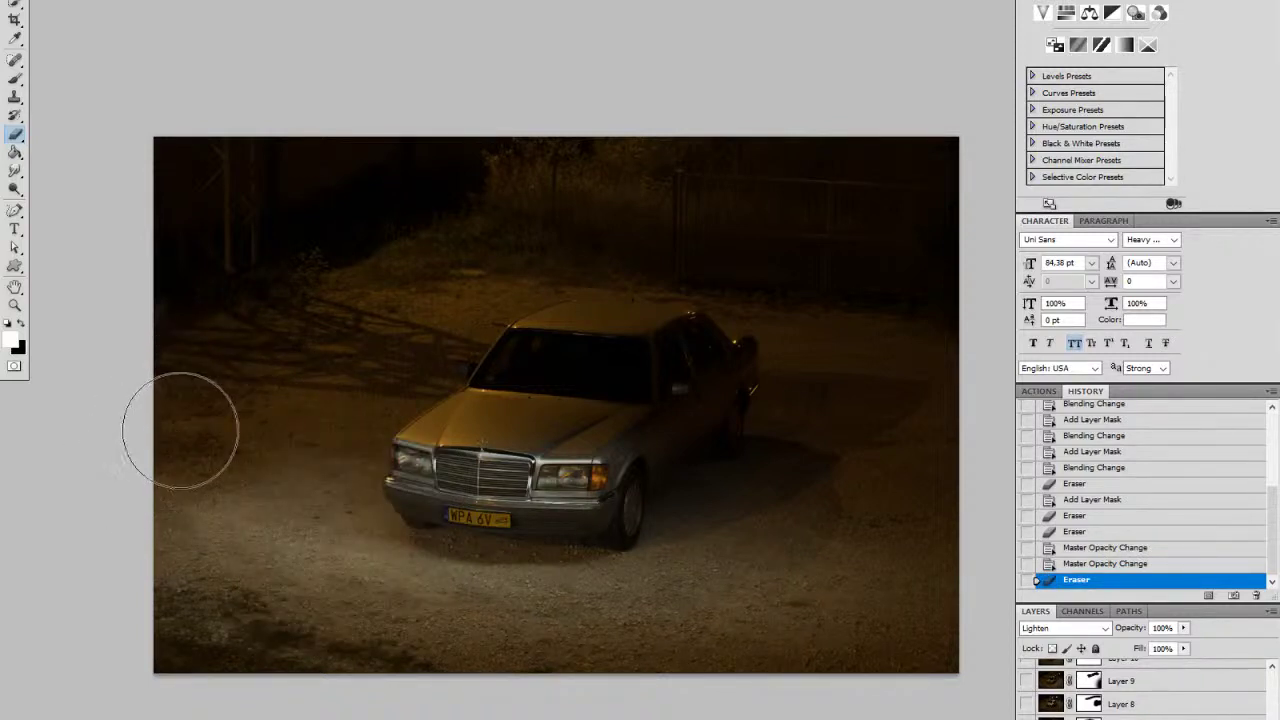
left_click(186, 305)
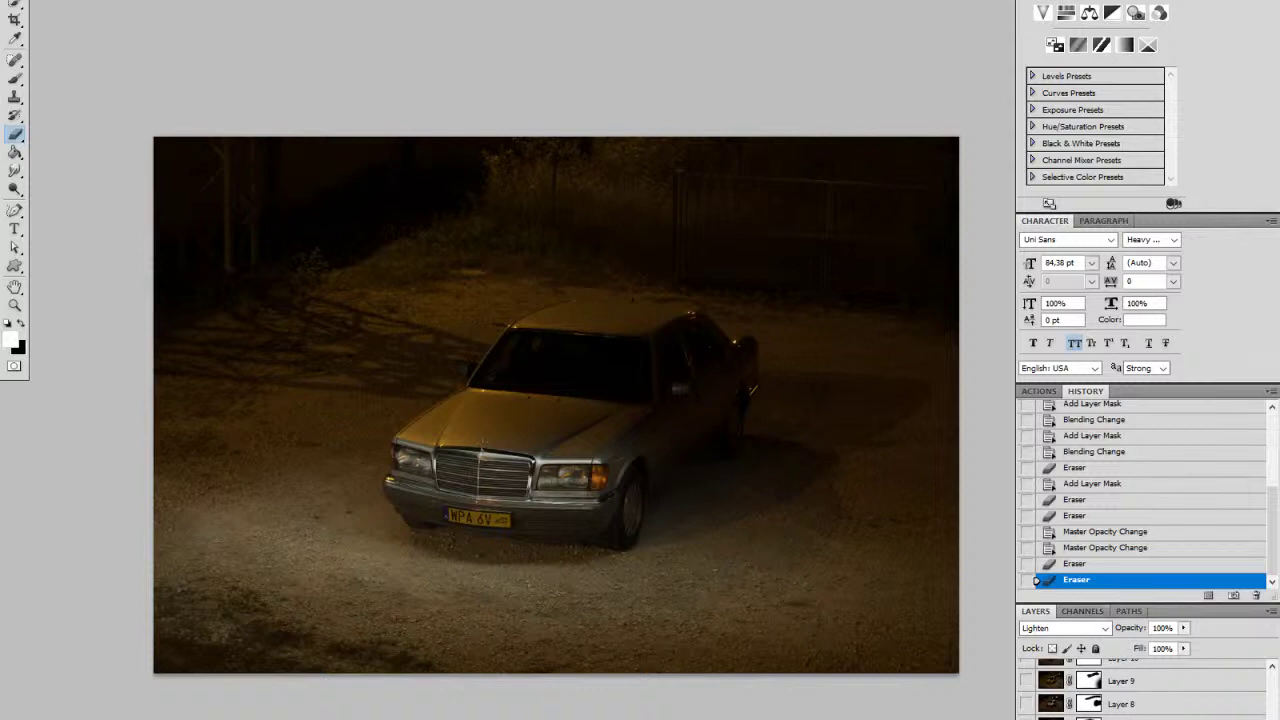
Step: Toggle the visibility of the layer below Layer 8 and examine the car's grille and headlights up close
key("x")
left_click(1026, 719)
left_click(1026, 719)
left_click(1026, 719)
left_click(1026, 719)
key("z")
left_click_drag(431, 483, 612, 538)
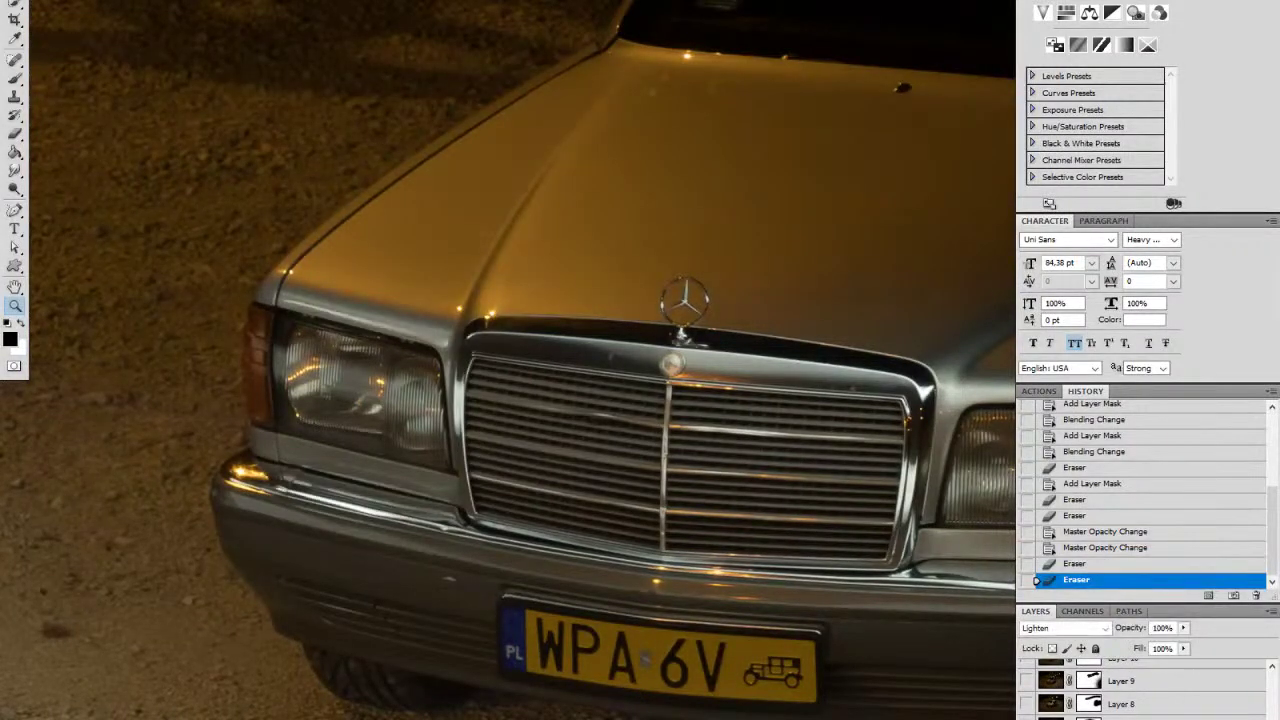
left_click_drag(825, 568, 666, 528)
scroll(728, 494, "down", 5)
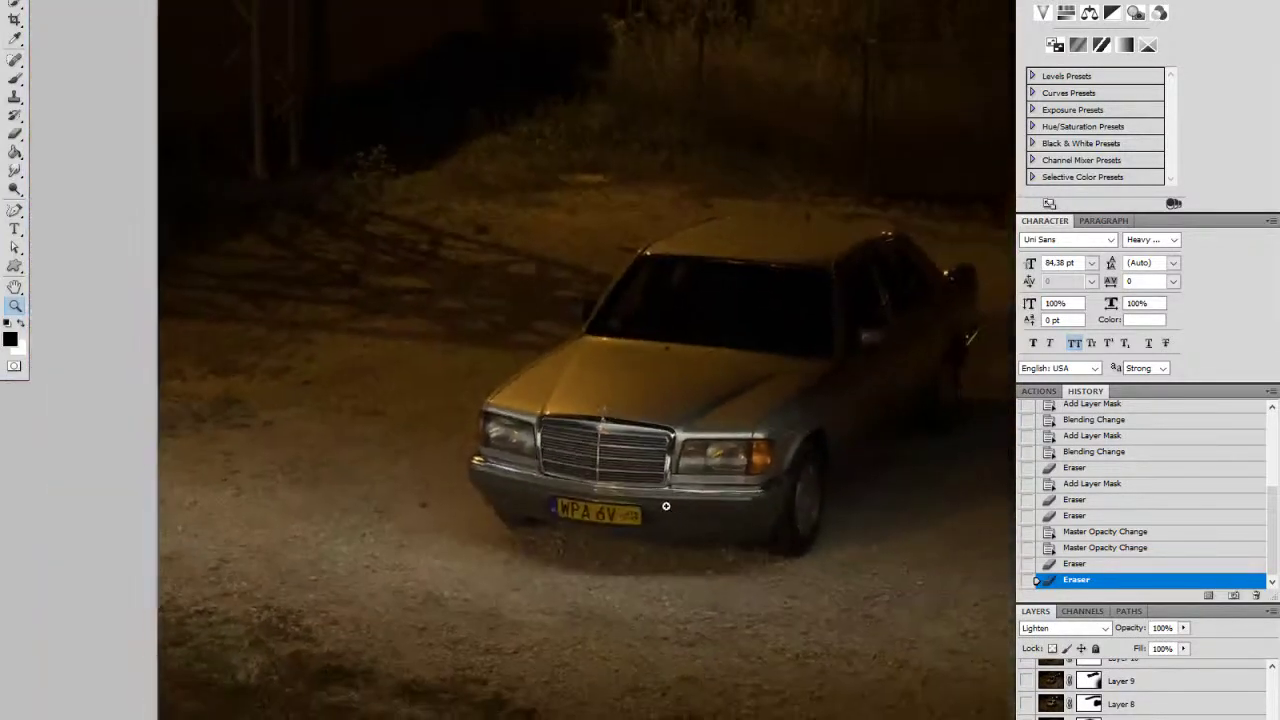
left_click(666, 506, "alt")
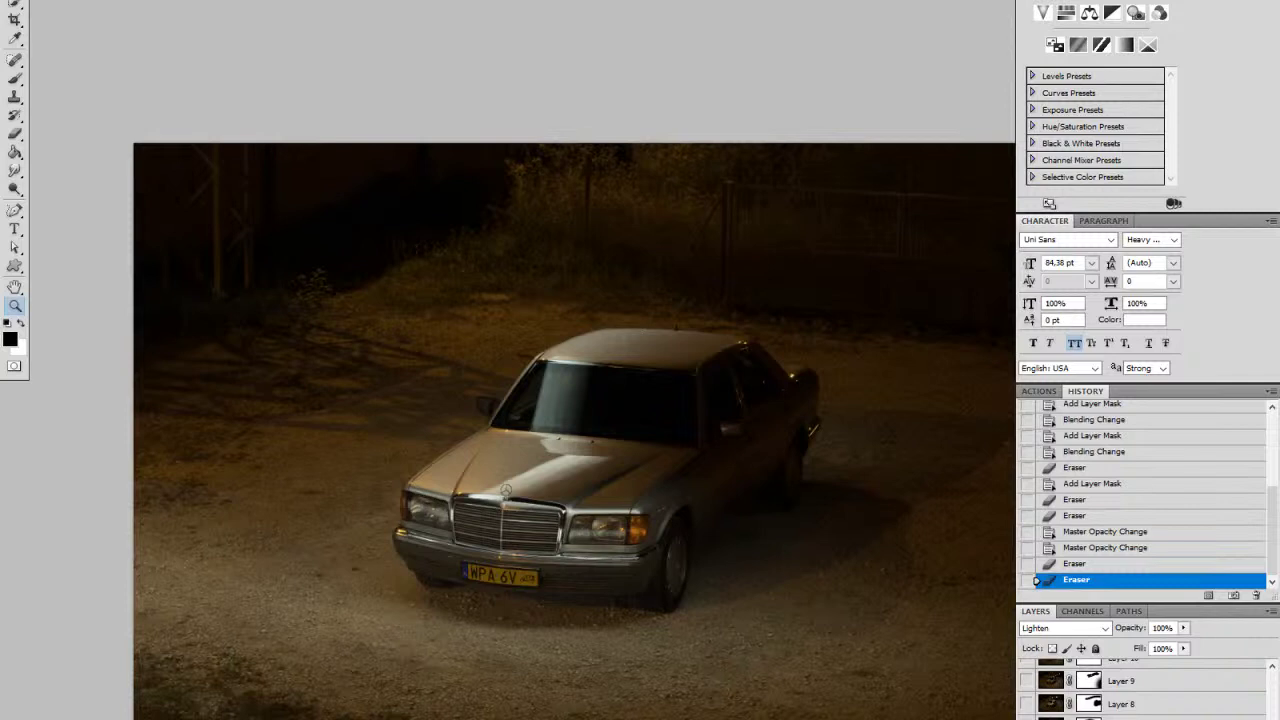
Step: Select the layer below Layer 8 and toggle its visibility to compare its hood and windshield light
key("x")
left_click(1027, 718)
left_click(1027, 718)
left_click(1027, 718)
key("ctrl+comma")
key("ctrl+comma")
key("ctrl+comma")
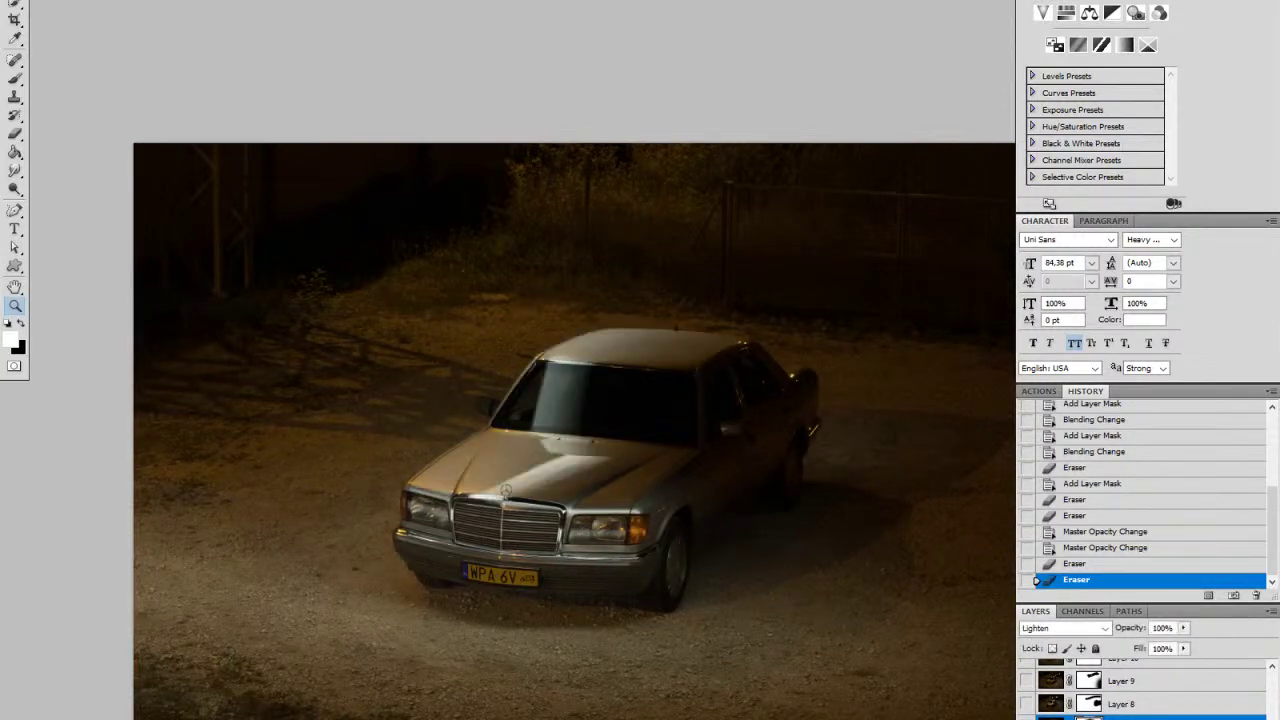
Step: Erase the pale reflection along the windshield's upper edge on the mask of the layer below Layer 8, using a small eraser
mouse_move(580, 400)
left_mouse_down()
mouse_move(712, 390)
mouse_move(693, 388)
left_mouse_up()
key("e")
right_click(628, 354)
left_click_drag(394, 214, 514, 240)
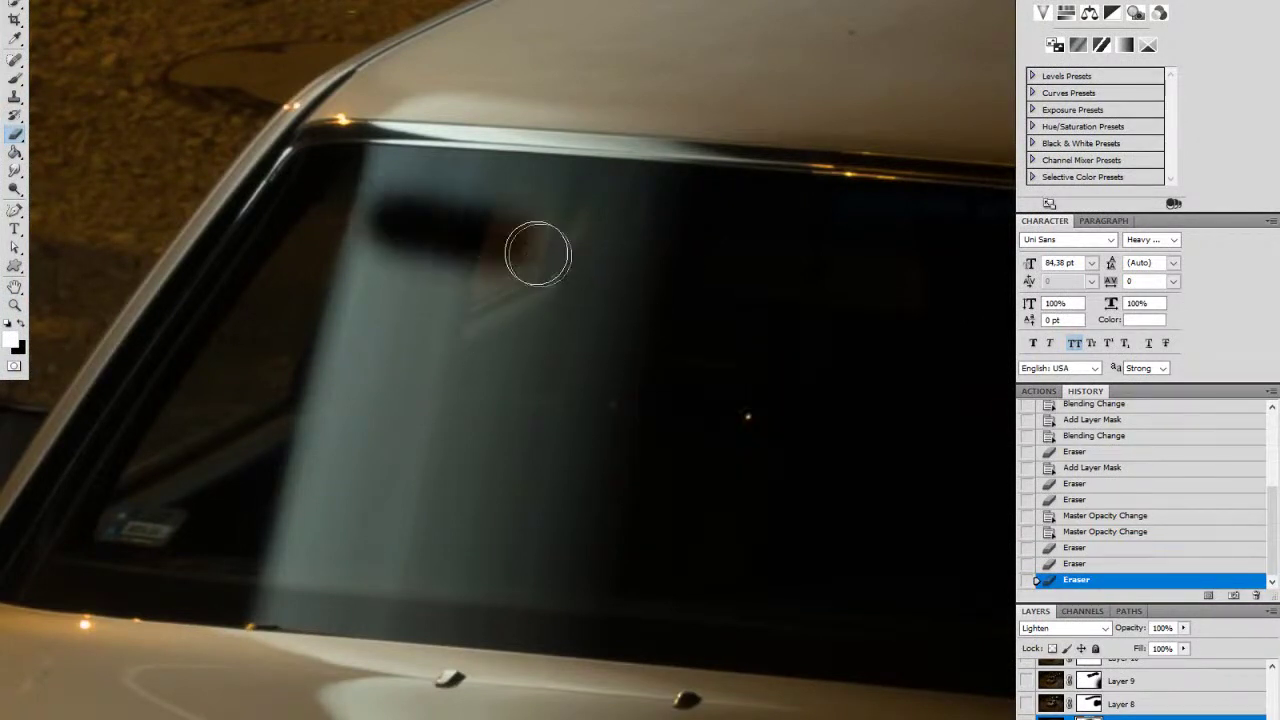
right_click(553, 257)
left_click(642, 321)
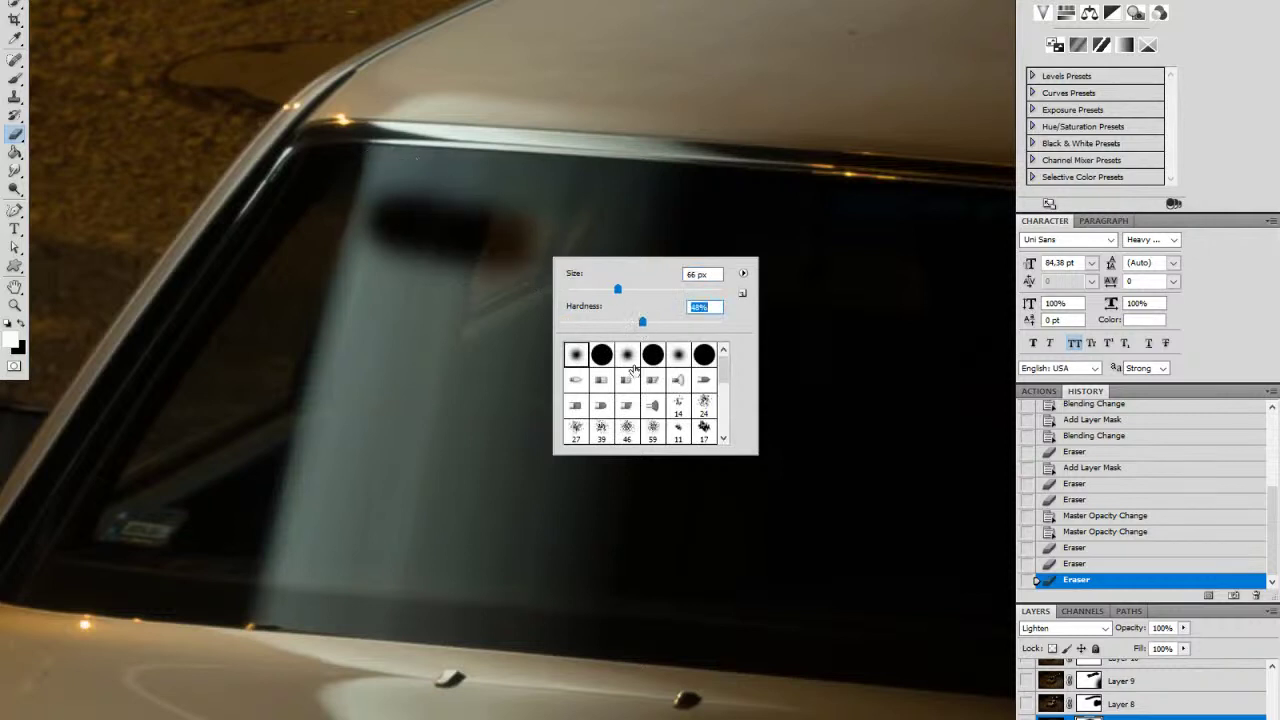
left_click(610, 322)
left_click(370, 162)
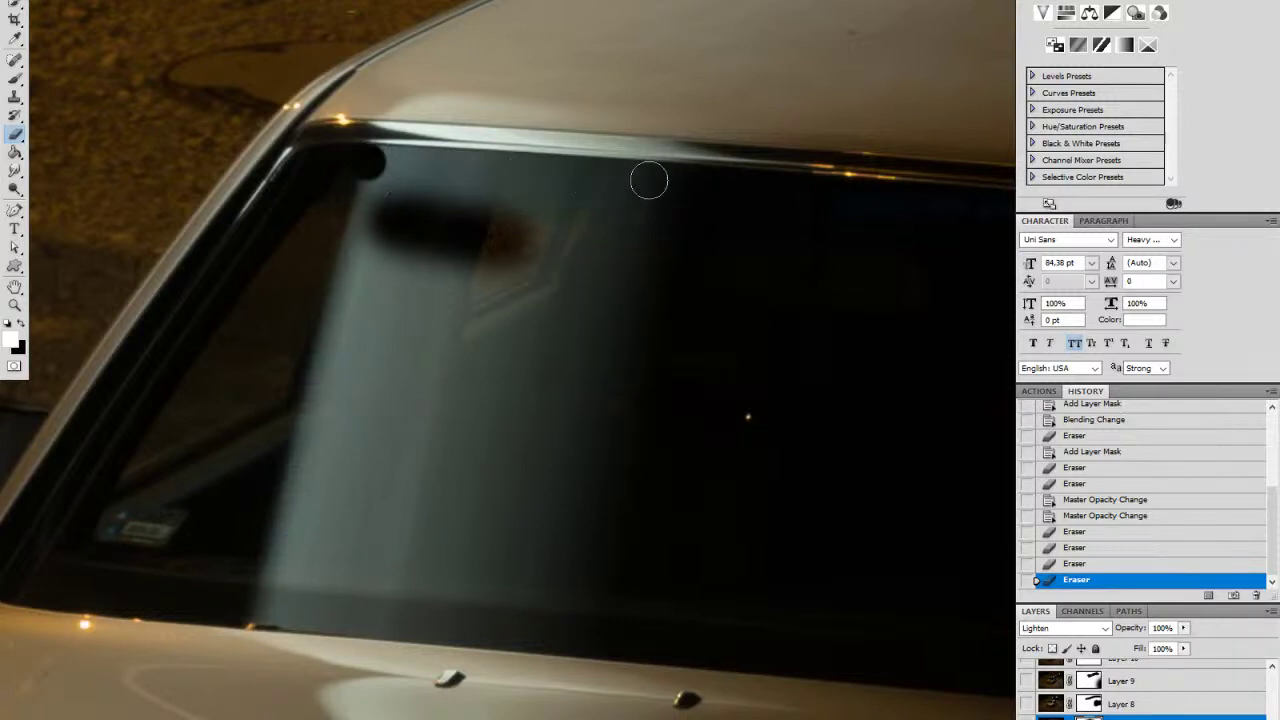
left_click(658, 180, "shift")
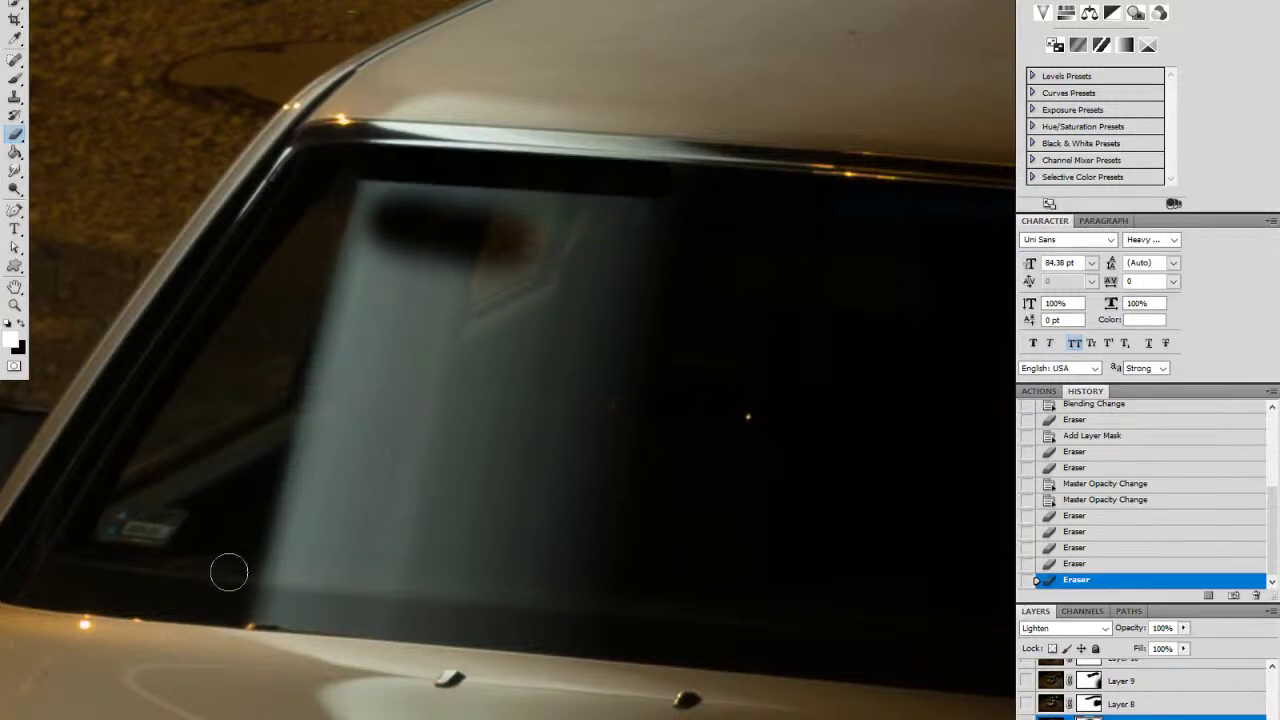
Step: Erase the reflection along the windshield's lower edge and around its lower-left corner on the same layer mask
left_click_drag(244, 603, 301, 613)
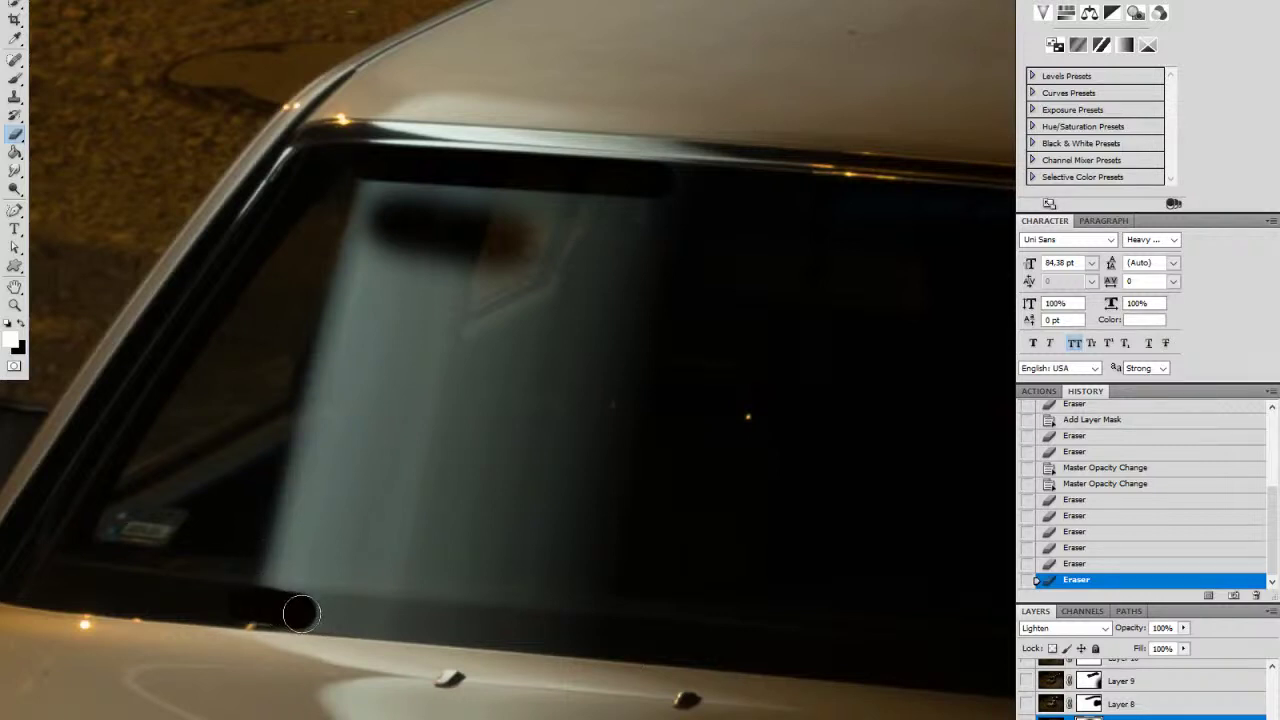
left_click(607, 632, "shift")
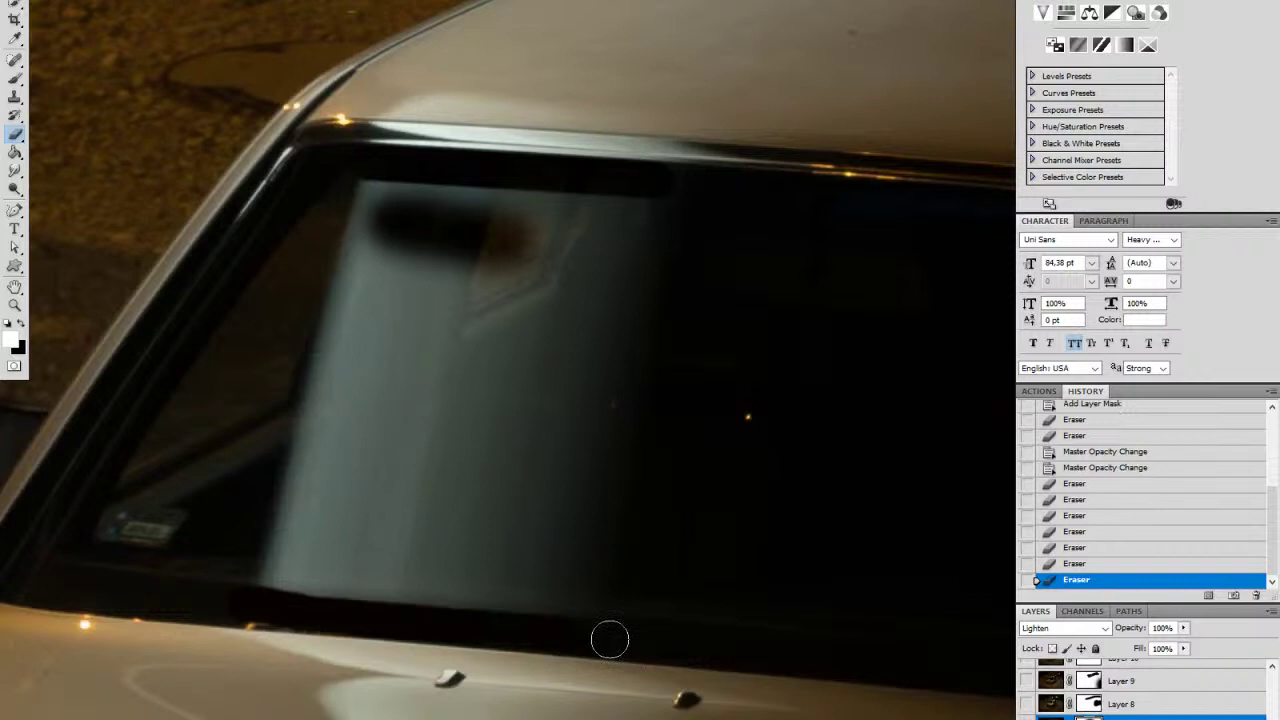
left_click(266, 566)
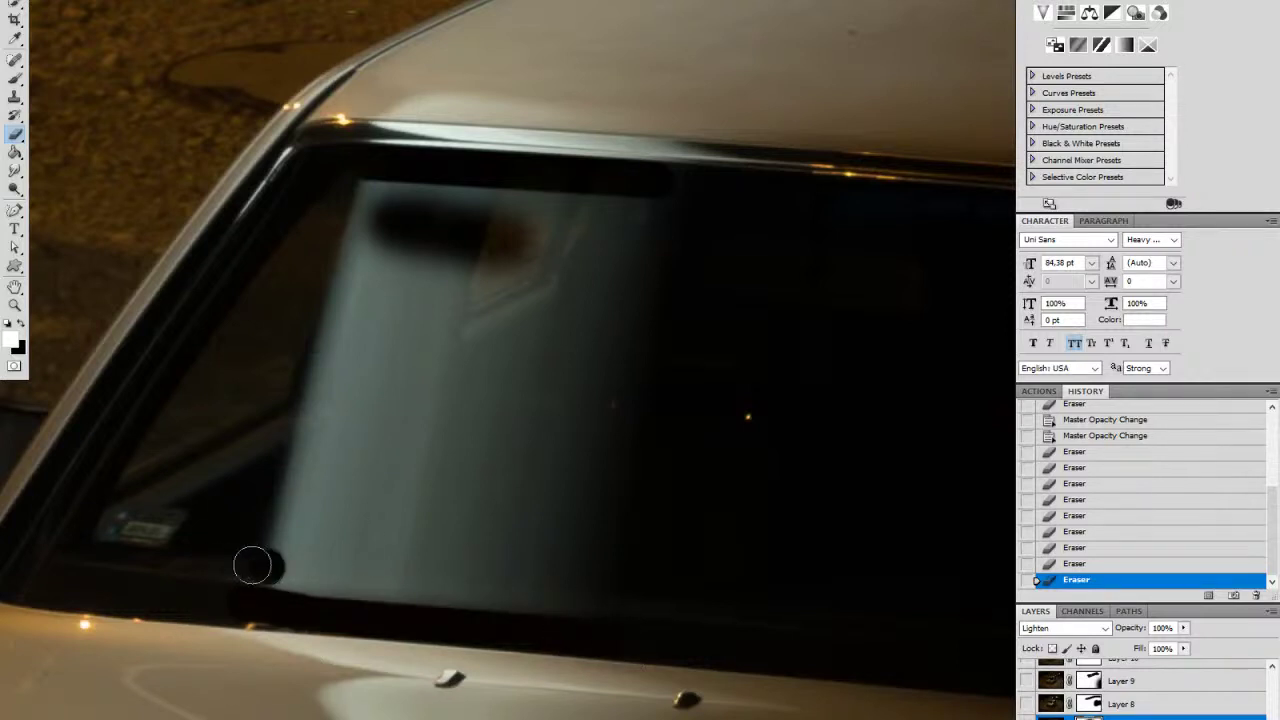
left_click(91, 552, "shift")
left_click(289, 572)
left_click_drag(289, 572, 331, 580)
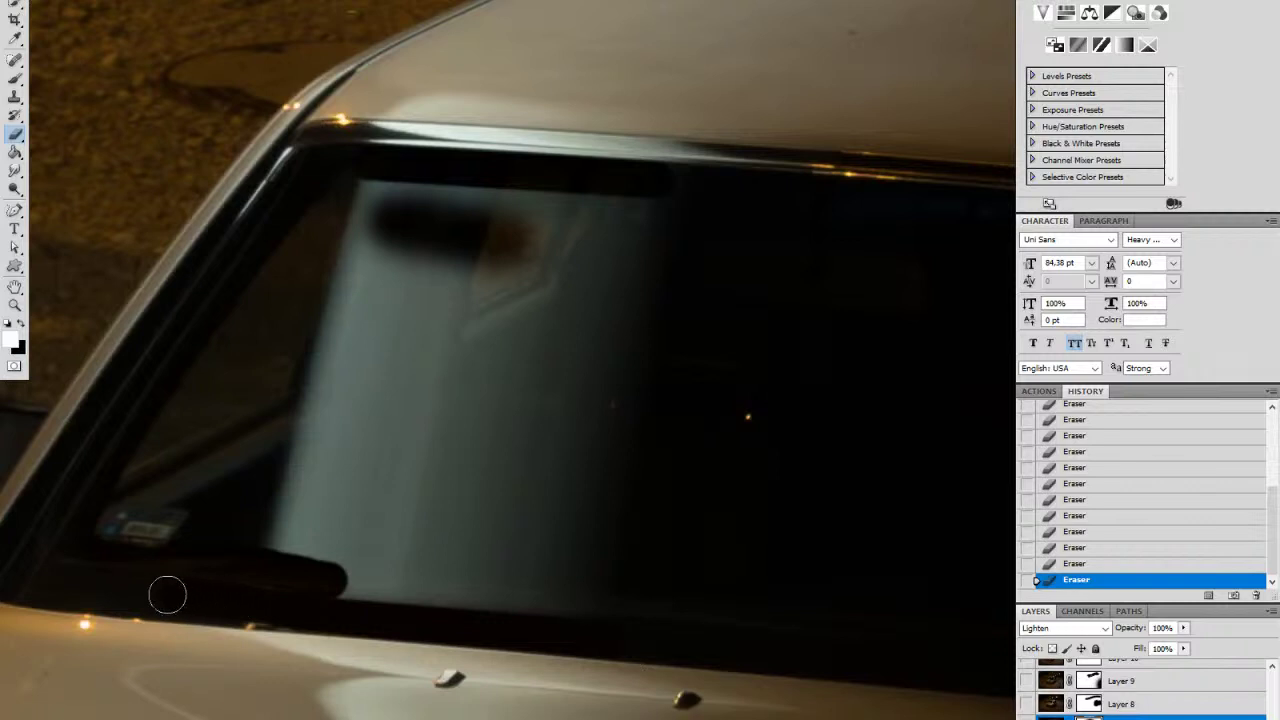
Step: Erase the remaining reflection across the windshield glass with a larger eraser on the same layer mask
mouse_move(63, 580)
left_mouse_down()
mouse_move(336, 188)
mouse_move(654, 215)
mouse_move(425, 234)
mouse_move(410, 203)
mouse_move(265, 341)
mouse_move(332, 338)
left_mouse_up()
right_click(402, 364)
left_click(464, 403)
mouse_move(383, 274)
left_mouse_down()
mouse_move(600, 257)
mouse_move(630, 282)
mouse_move(599, 475)
mouse_move(578, 456)
mouse_move(576, 581)
mouse_move(305, 561)
mouse_move(490, 542)
mouse_move(532, 390)
mouse_move(517, 494)
mouse_move(528, 529)
mouse_move(564, 288)
mouse_move(441, 506)
mouse_move(476, 515)
mouse_move(256, 530)
mouse_move(333, 376)
mouse_move(366, 340)
mouse_move(192, 465)
mouse_move(155, 518)
mouse_move(294, 330)
mouse_move(127, 536)
mouse_move(418, 329)
mouse_move(446, 344)
left_mouse_up()
left_click_drag(614, 423, 308, 348)
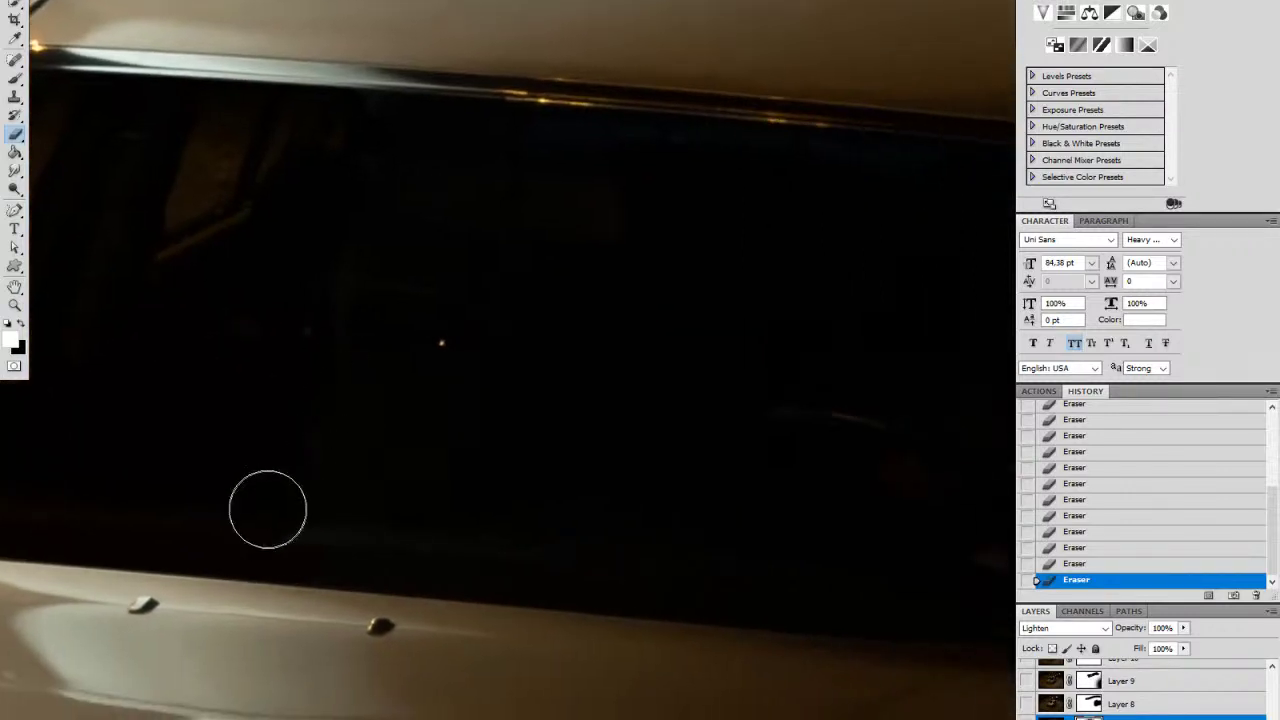
Step: Toggle the masked layer's visibility and examine the cleaned windshield up close, especially its far side and frame
mouse_move(606, 383)
left_mouse_down()
mouse_move(417, 523)
mouse_move(393, 486)
mouse_move(449, 474)
left_mouse_up()
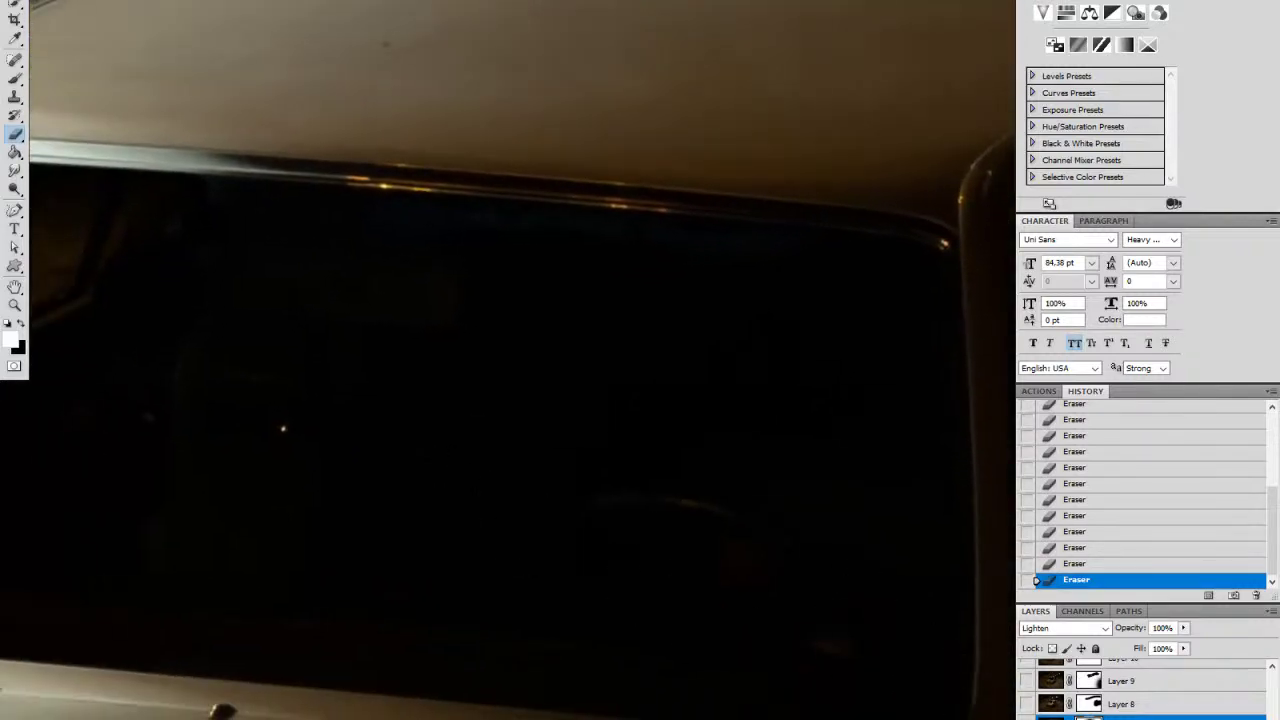
left_click(1027, 719)
left_click(1027, 719)
left_click(1027, 719)
left_click(1027, 719)
left_click(1027, 719)
left_click(1027, 719)
left_click(1027, 719)
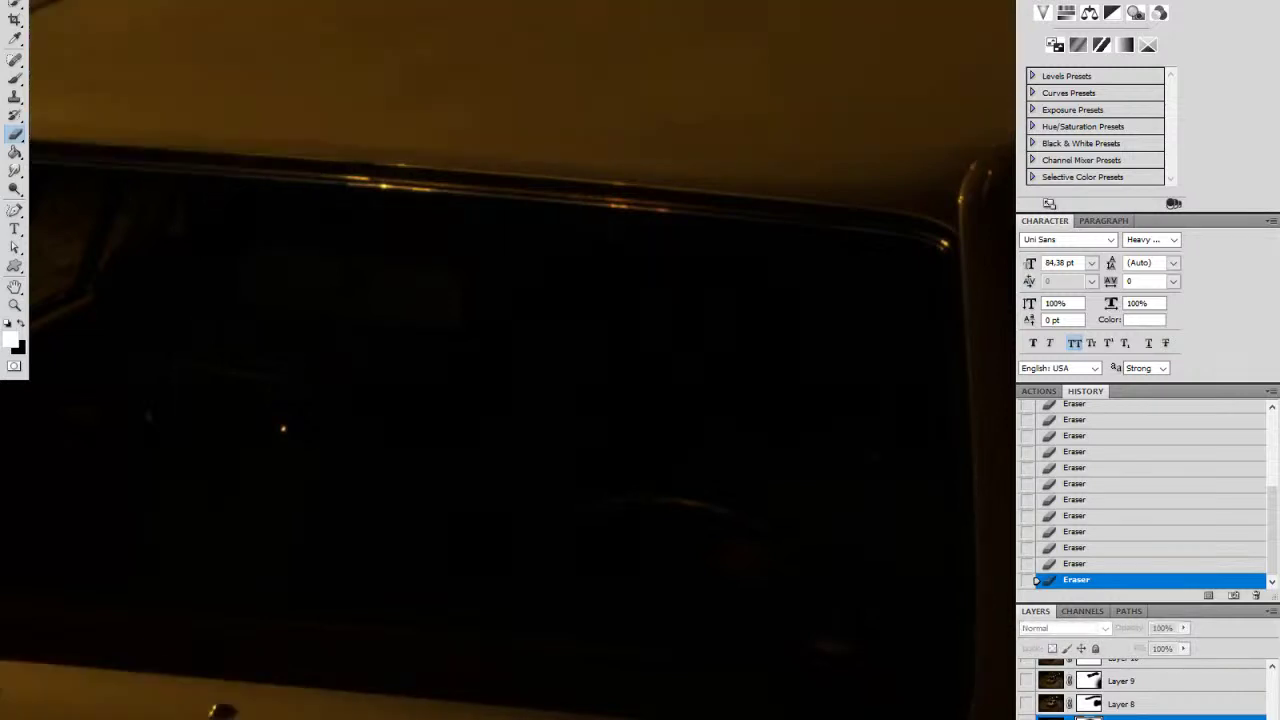
key("z")
left_click_drag(863, 639, 752, 594)
left_click_drag(828, 700, 686, 465)
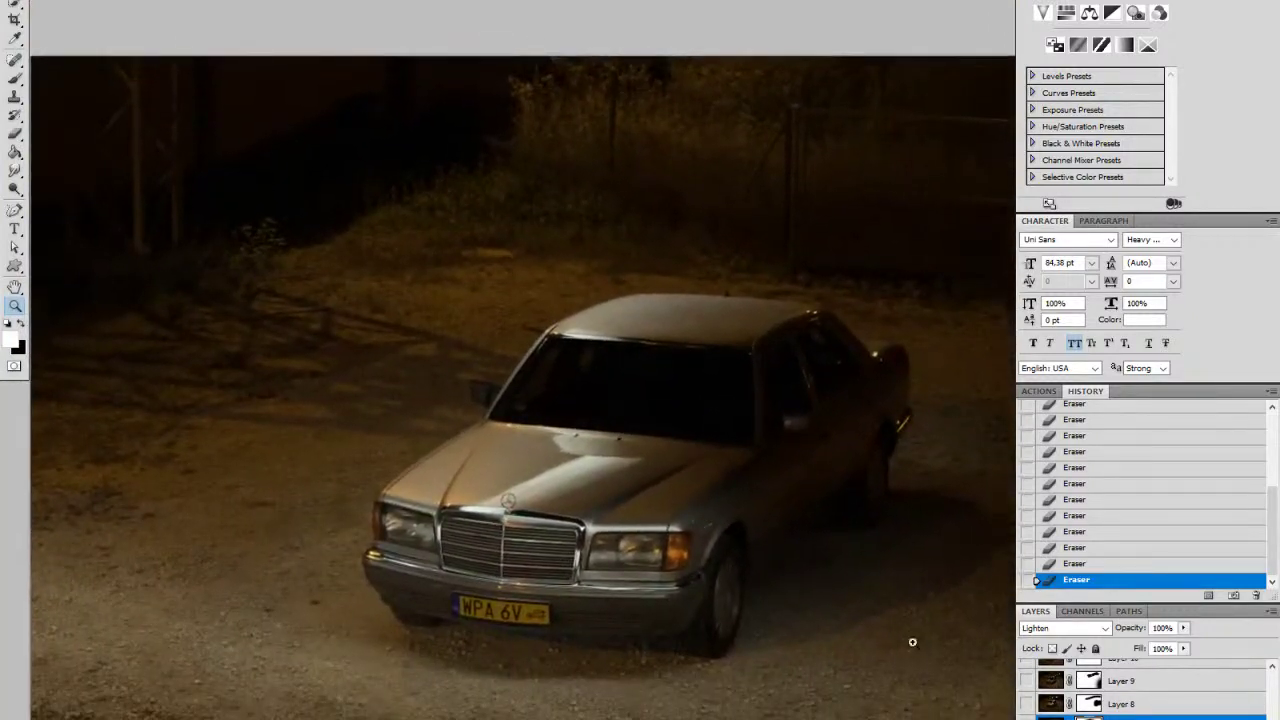
Step: Toggle the layer below Layer 8 to compare its contribution to the whole car
left_click(1026, 719)
left_click(1026, 719)
left_click(1026, 719)
left_click(1026, 719)
left_click(1026, 719)
left_click(1026, 719)
left_click(1026, 719)
left_click(1026, 719)
left_click(1026, 719)
left_click(1026, 719)
left_click(1026, 719)
key("shift+plus")
key("shift+plus")
key("shift+plus")
key("shift+plus")
key("shift+plus")
key("shift+plus")
key("shift+plus")
Step: Show Layer 8 and toggle the layer below it to compare their combined light on the hood
left_click(1026, 705)
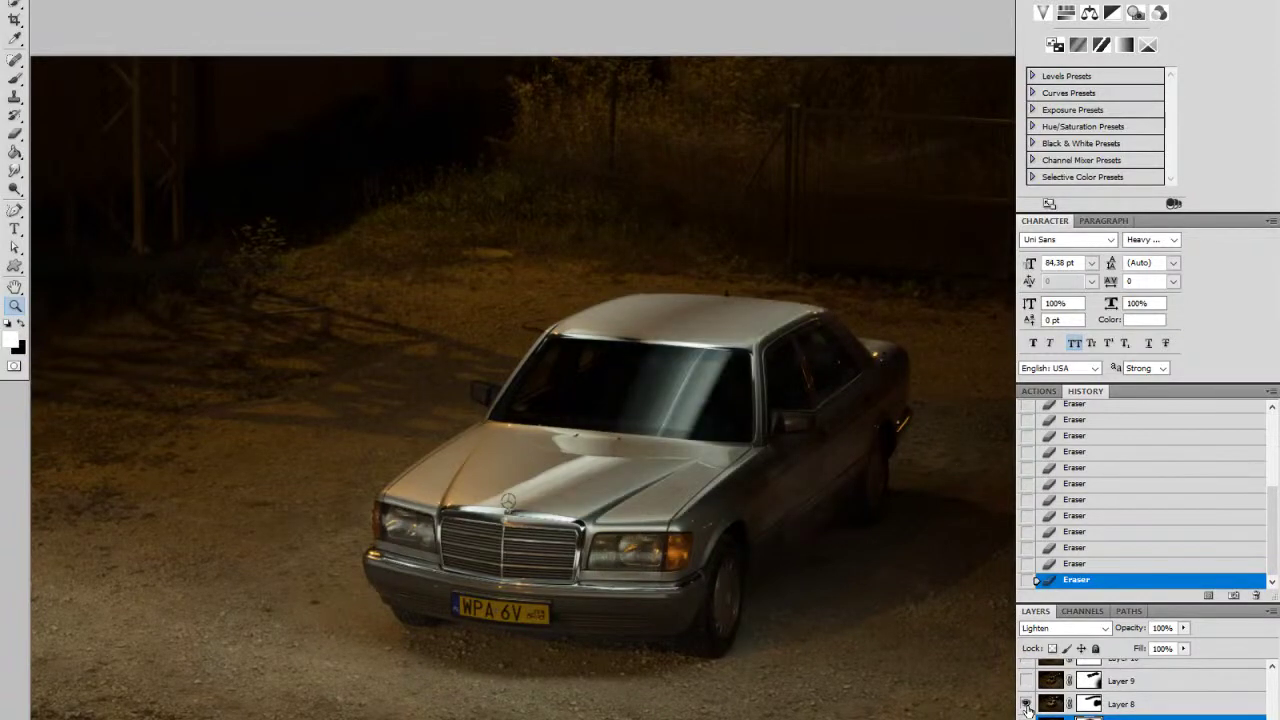
left_click(1026, 718)
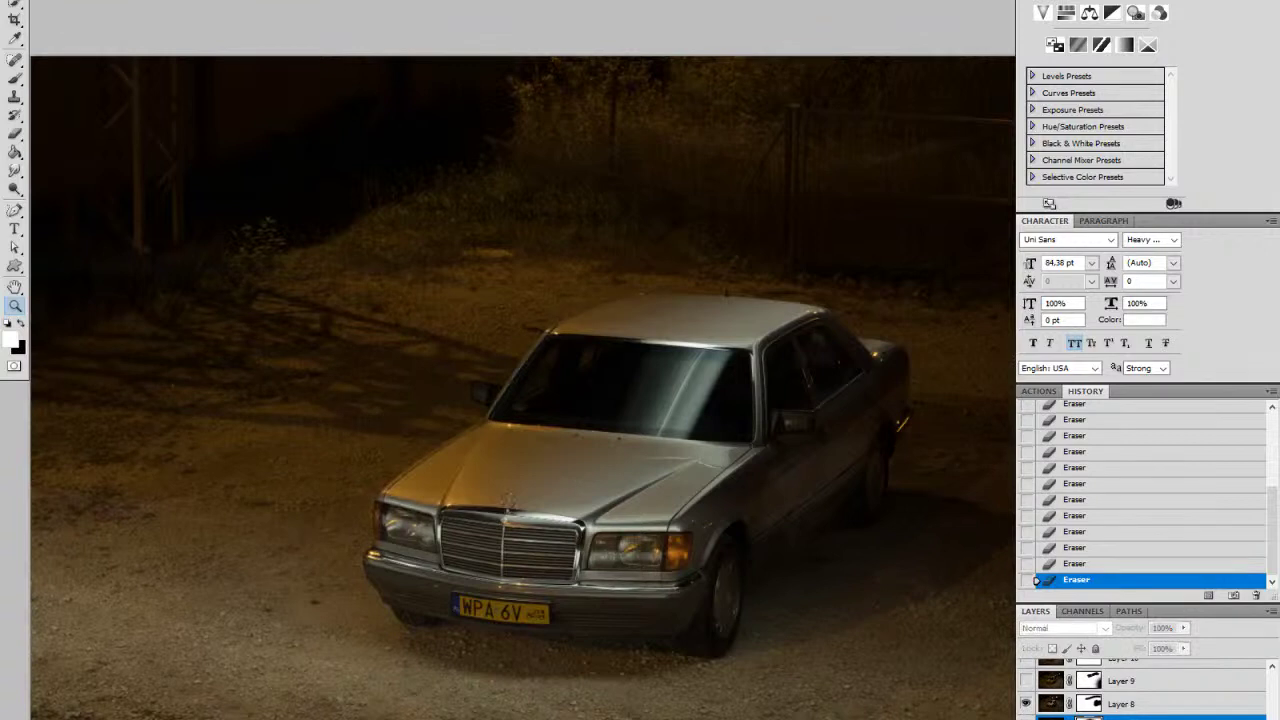
left_click(1026, 718)
key("alt+shift+n")
key("alt+shift+g")
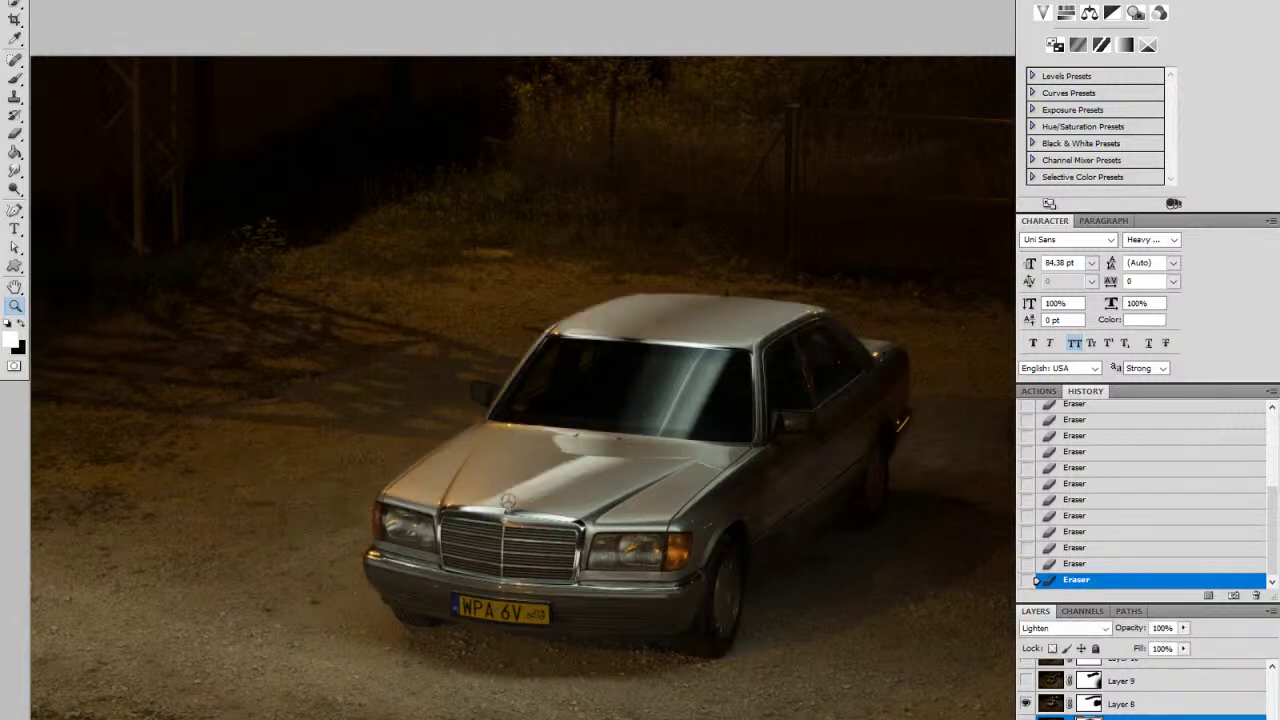
Step: Erase the bright white reflection from the hood on the mask of the layer below Layer 8 with a large soft eraser
key("e")
right_click(610, 514)
left_click_drag(722, 549, 746, 548)
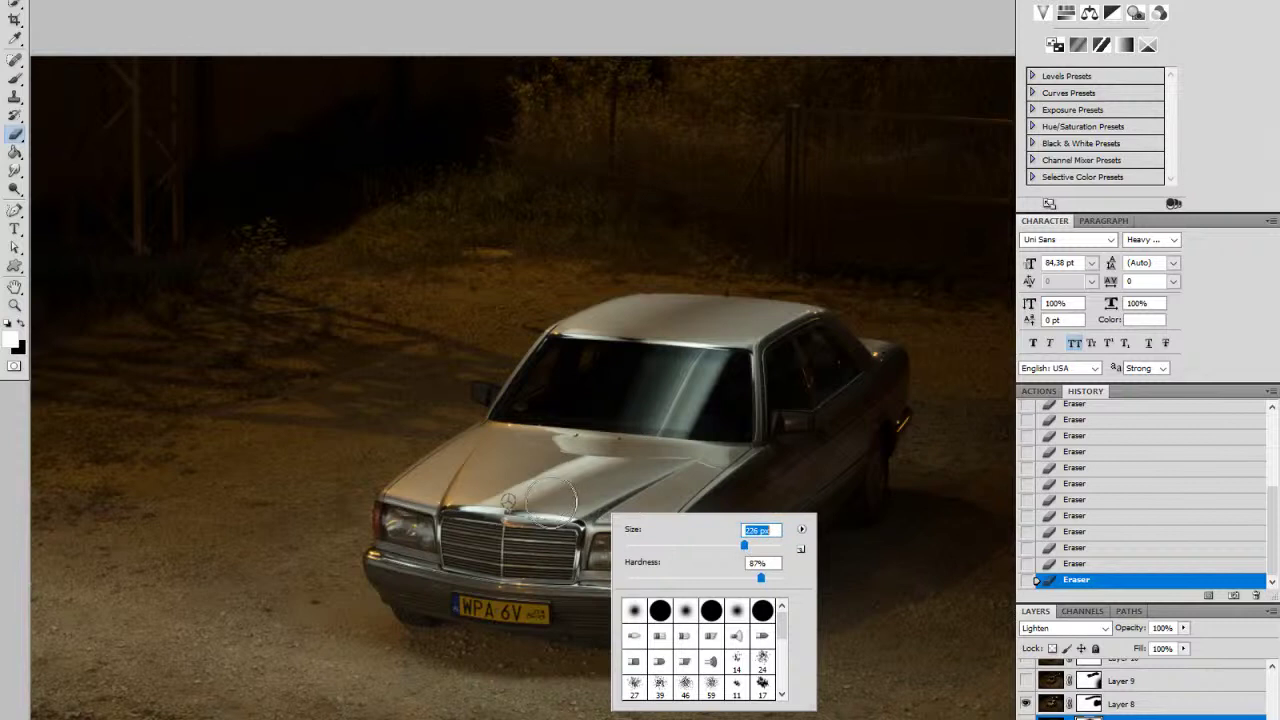
left_click(764, 548)
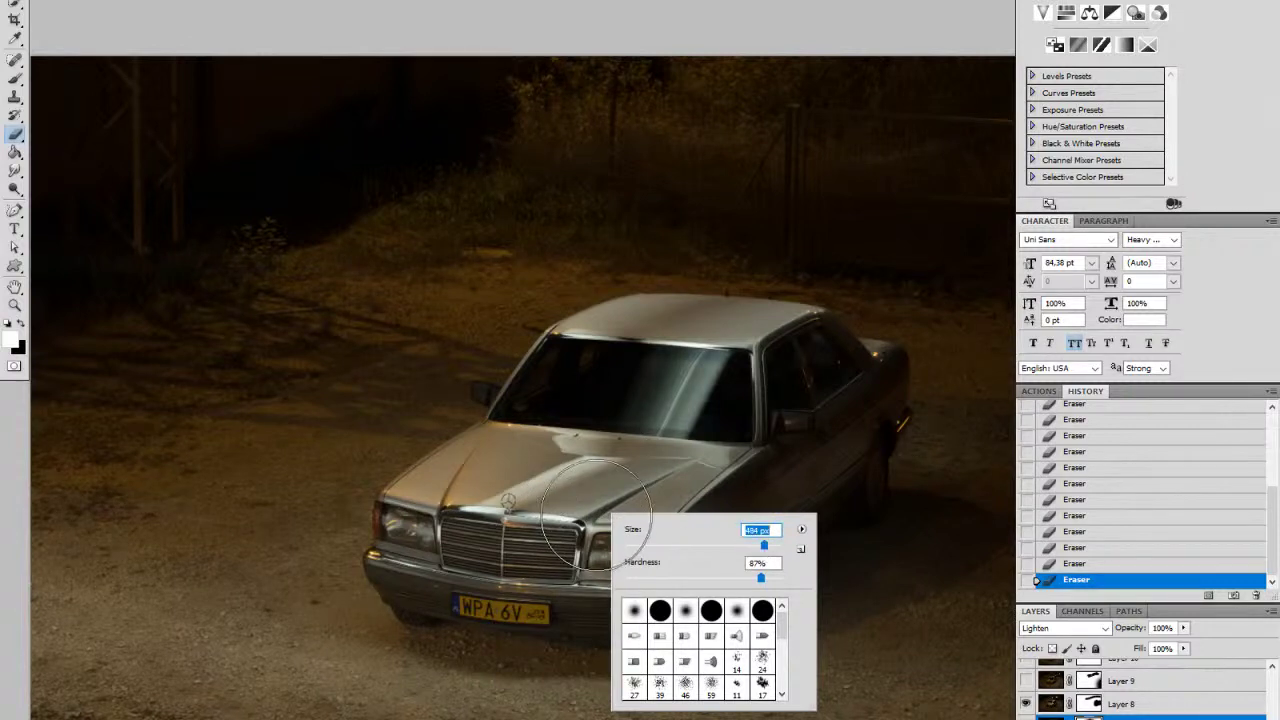
left_click_drag(760, 578, 618, 573)
mouse_move(529, 528)
left_mouse_down()
mouse_move(518, 516)
mouse_move(575, 509)
left_mouse_up()
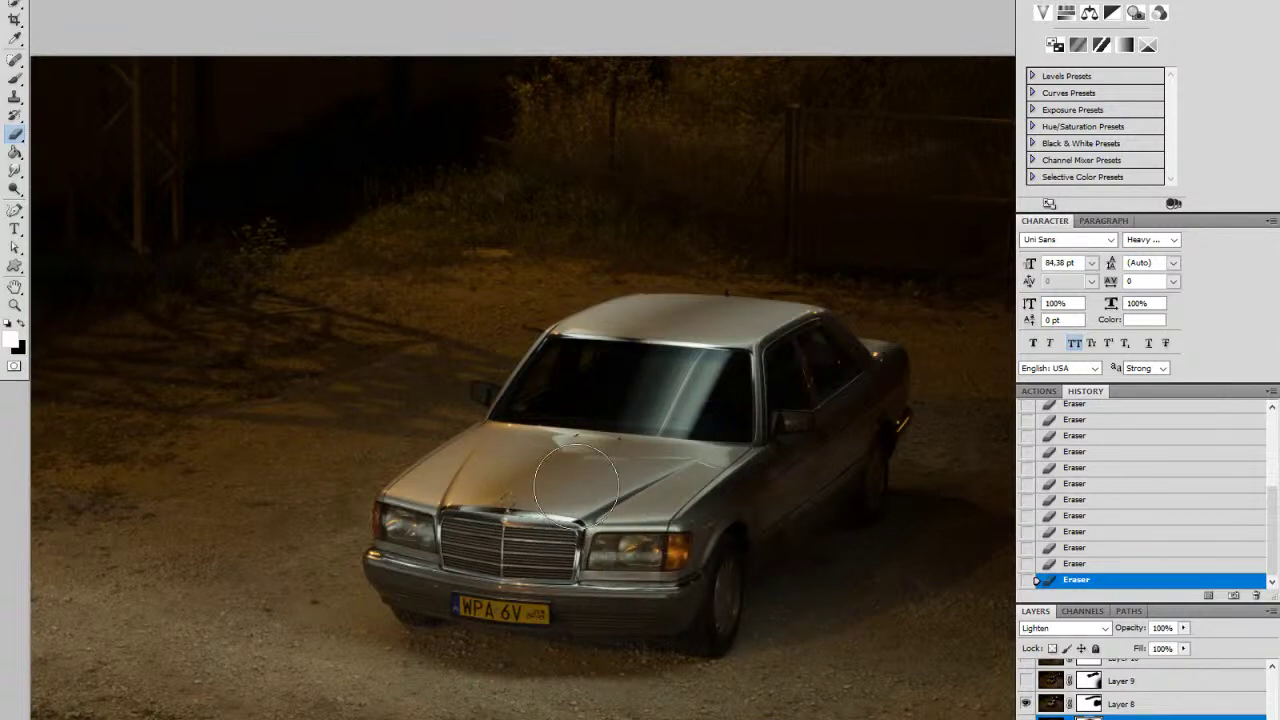
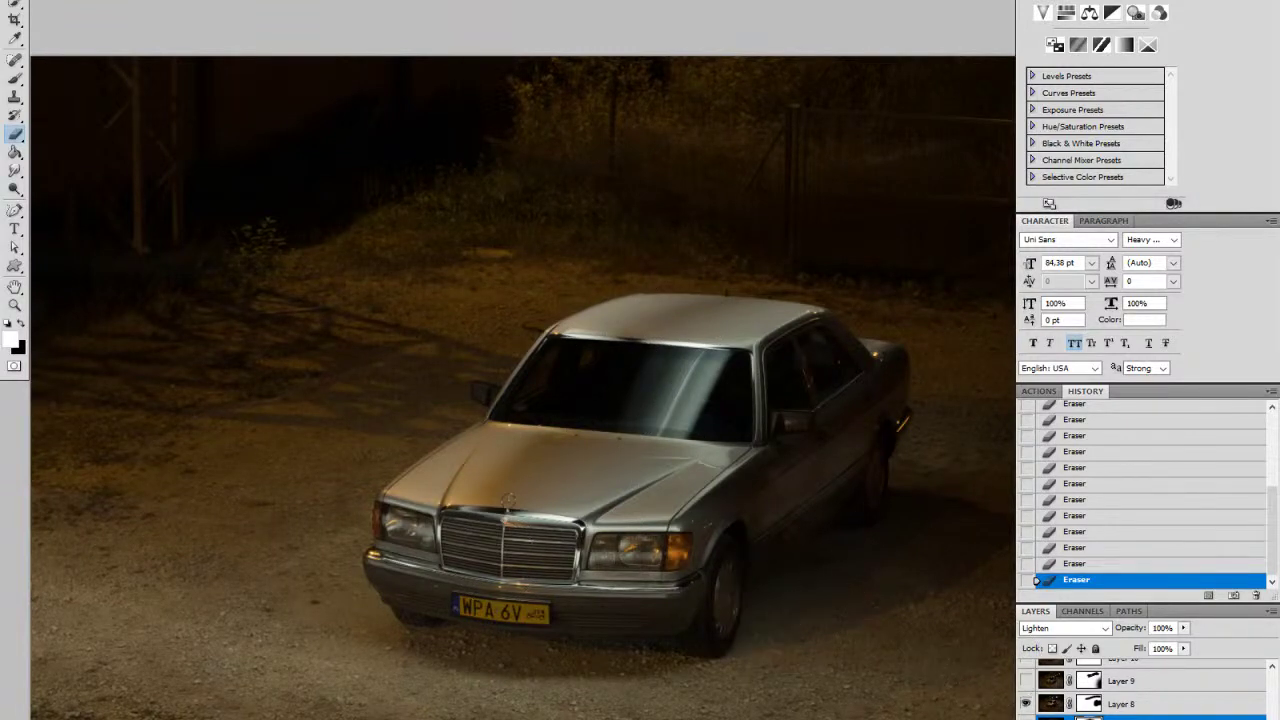
Step: Toggle Layer 1 and Layer 0 individually to compare their light on the car and background
scroll(1025, 697, "down", 5)
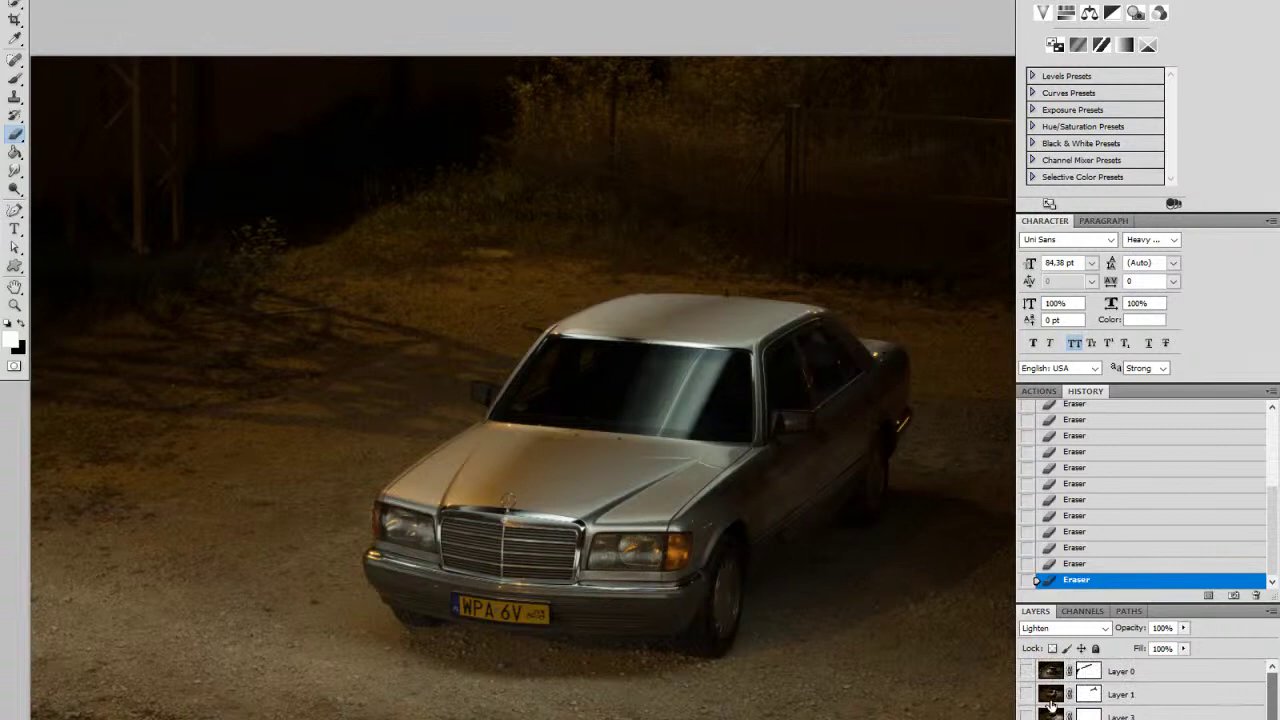
left_click(1025, 695)
left_click(1025, 695)
left_click(1026, 673)
left_click(1026, 673)
left_click(1026, 673)
left_click(1026, 673)
left_click(1026, 673)
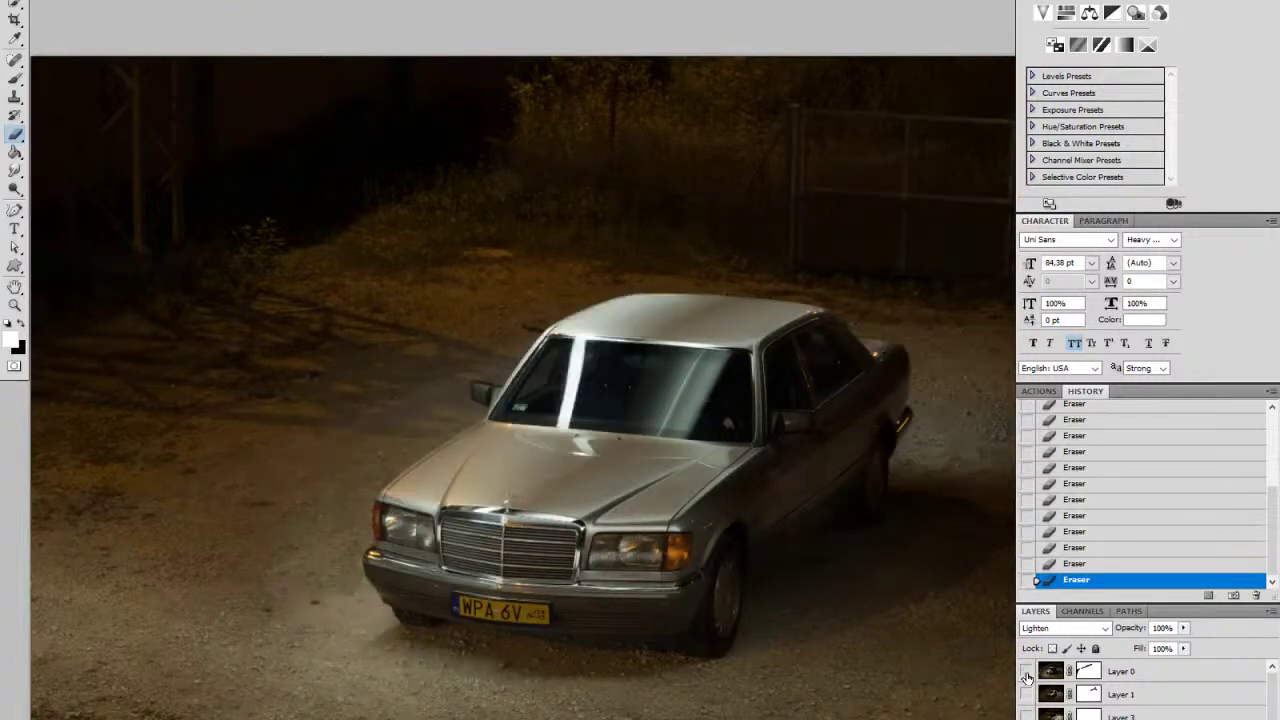
left_click(1026, 673)
Step: Preview Layer 3 and neighboring exposures one at a time to compare their light on the car's side, hood and gravel
left_click(1025, 716)
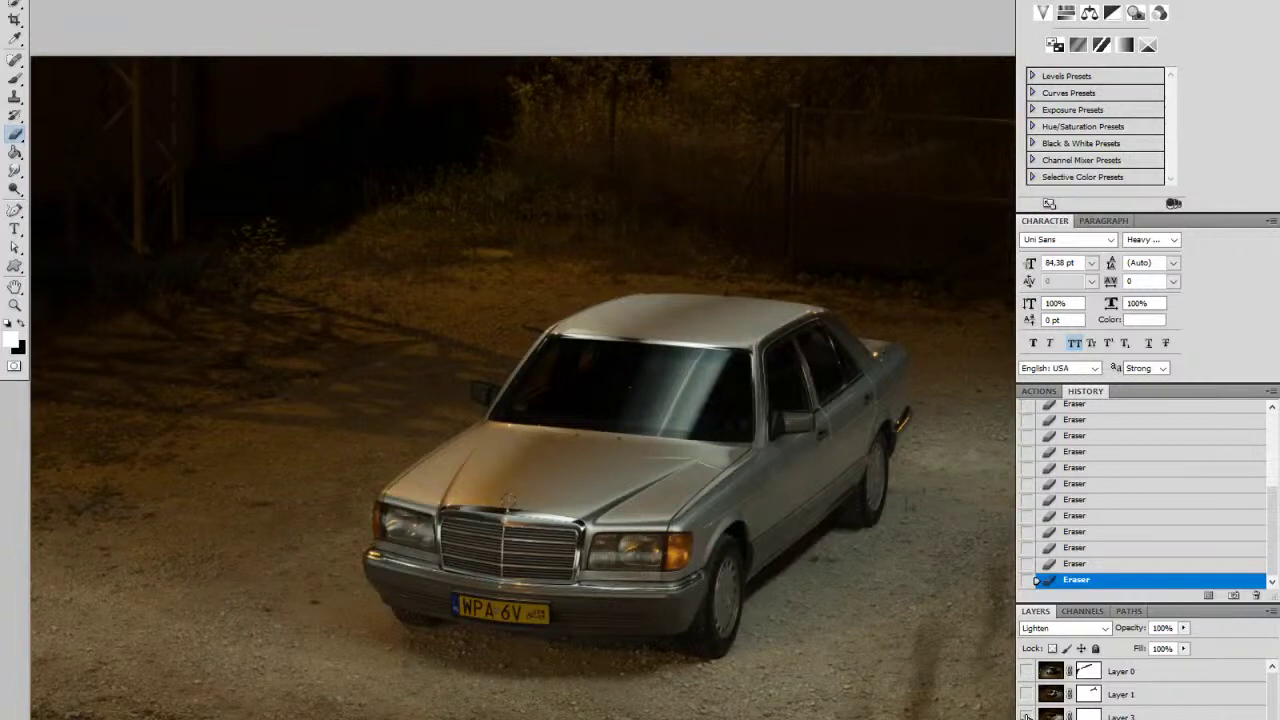
left_click(1025, 716)
left_click(1026, 716)
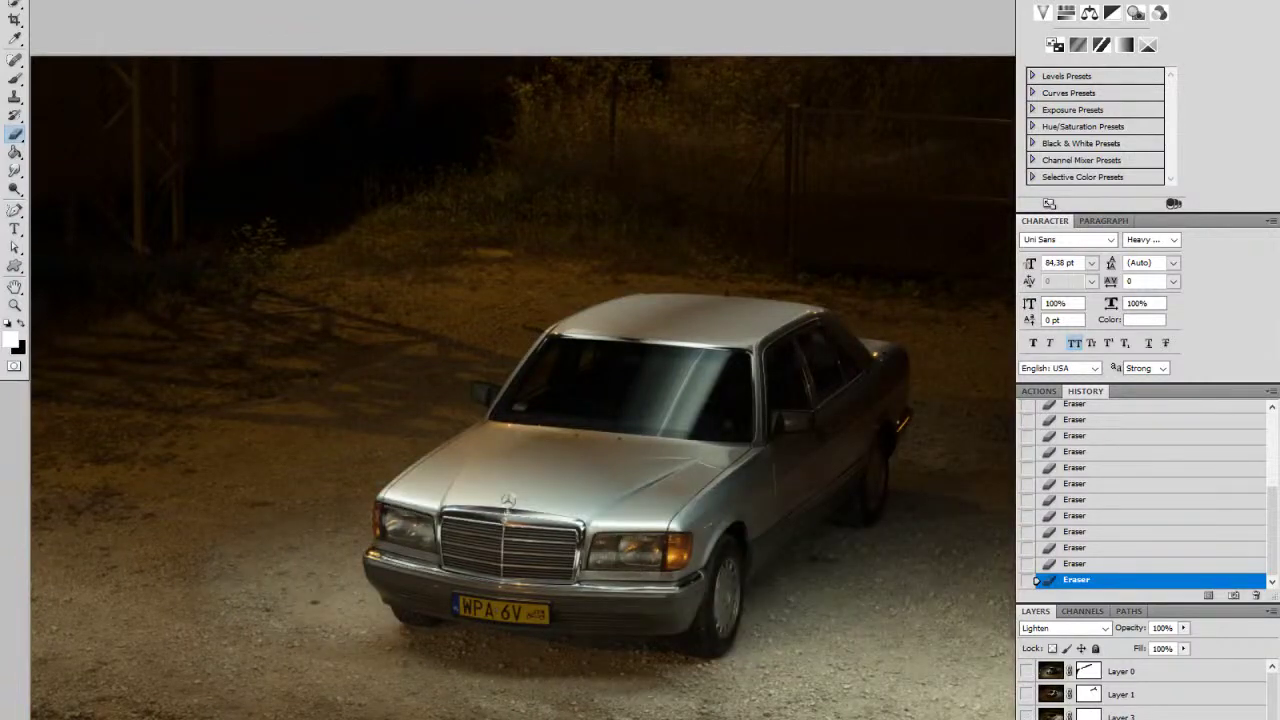
left_click(1025, 716)
left_click(1025, 716)
left_click(1025, 716)
left_click(1025, 716)
left_click(1025, 716)
left_click(1025, 716)
left_click(1025, 716)
left_click(1025, 716)
left_click(1025, 716)
left_click(1025, 716)
left_click(1025, 716)
left_click(1025, 716)
left_click(1025, 716)
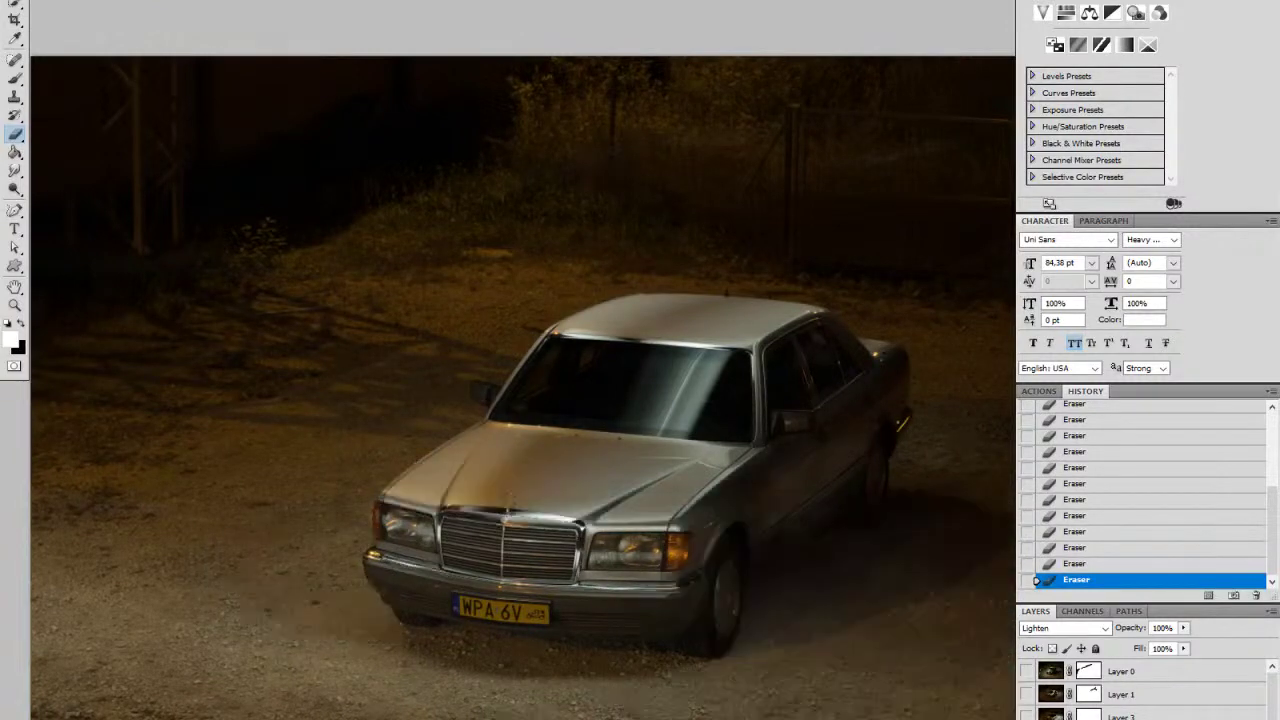
left_click(1025, 716)
left_click(1025, 716)
left_click(1025, 716)
left_click(1025, 716)
left_click(1025, 716)
left_click(1026, 716)
left_click(1026, 716)
left_click(1026, 716)
Step: Compare Layer 12 and Layer 13 by toggling them, leaving Layer 13 visible for its side highlights
scroll(1268, 700, "down", 5)
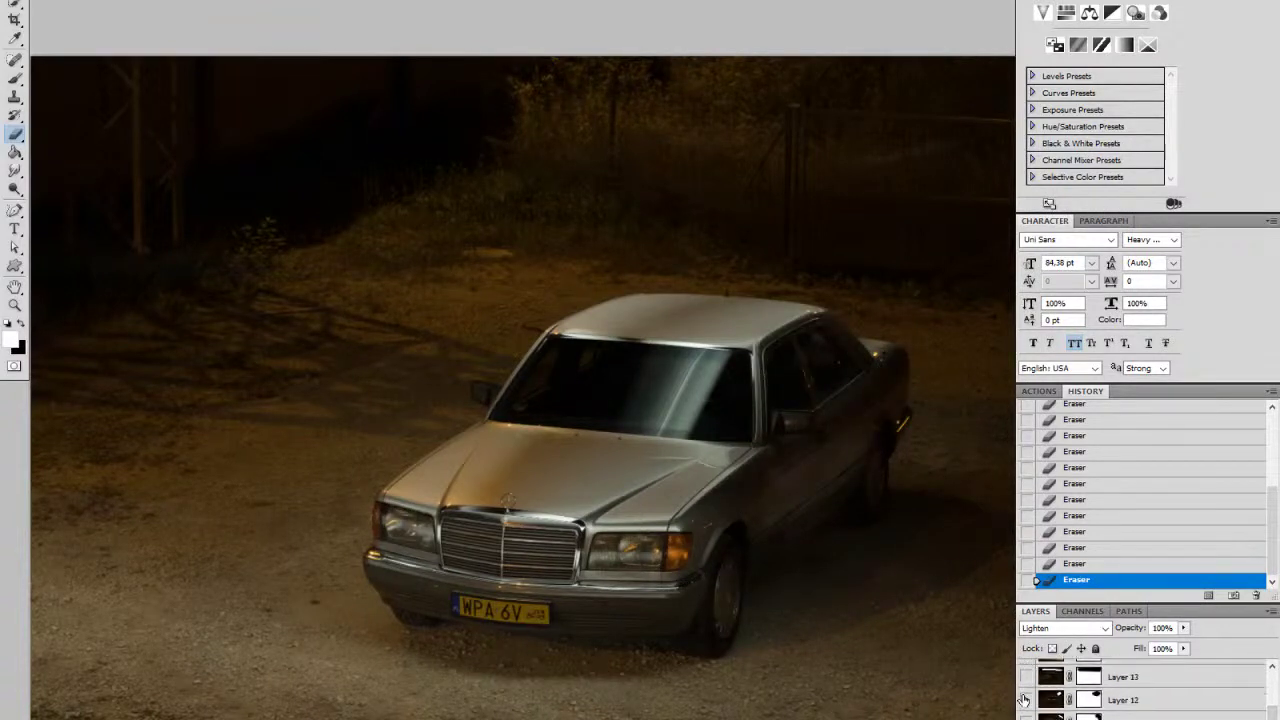
left_click(1024, 700)
left_click(1024, 700)
left_click(1024, 677)
left_click(1024, 678)
left_click(1024, 678)
left_click(1024, 678)
left_click(1024, 678)
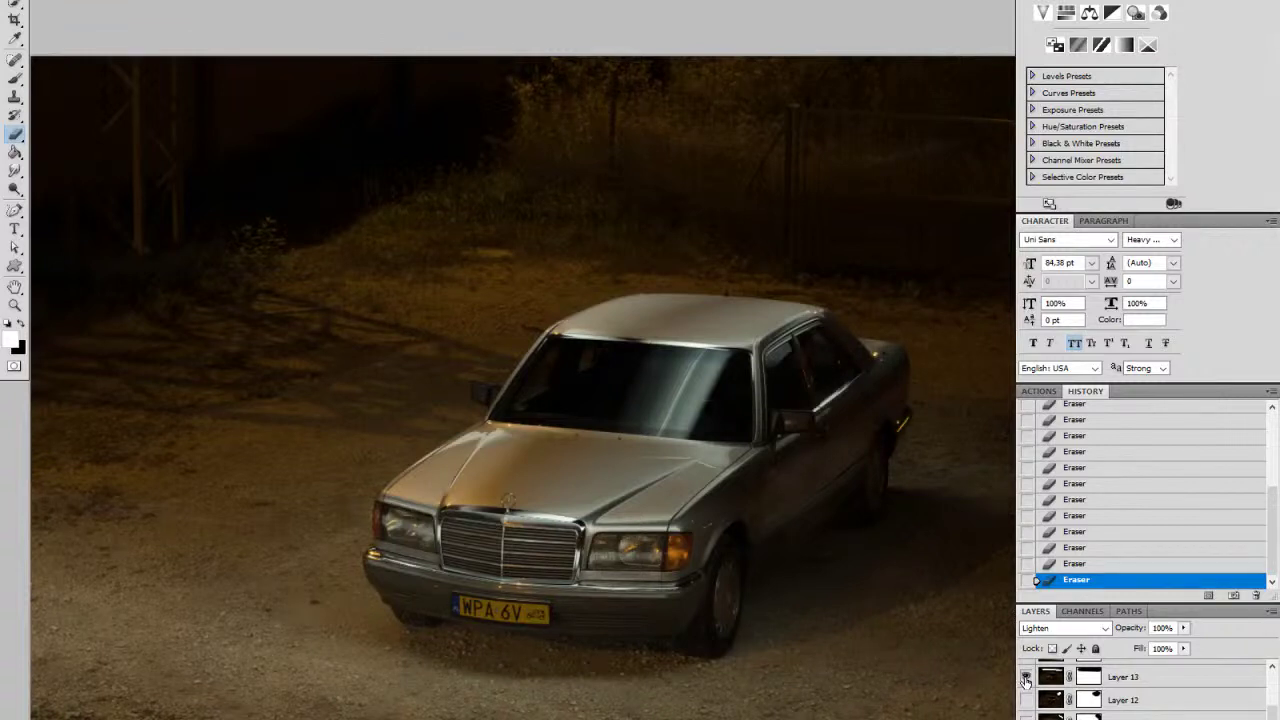
Step: Toggle Layer 12 to compare its light on the car's side and leave it visible
left_click(1025, 700)
left_click(1026, 701)
left_click(1026, 701)
left_click(1026, 701)
left_click(1026, 701)
left_click(1026, 701)
left_click(1026, 701)
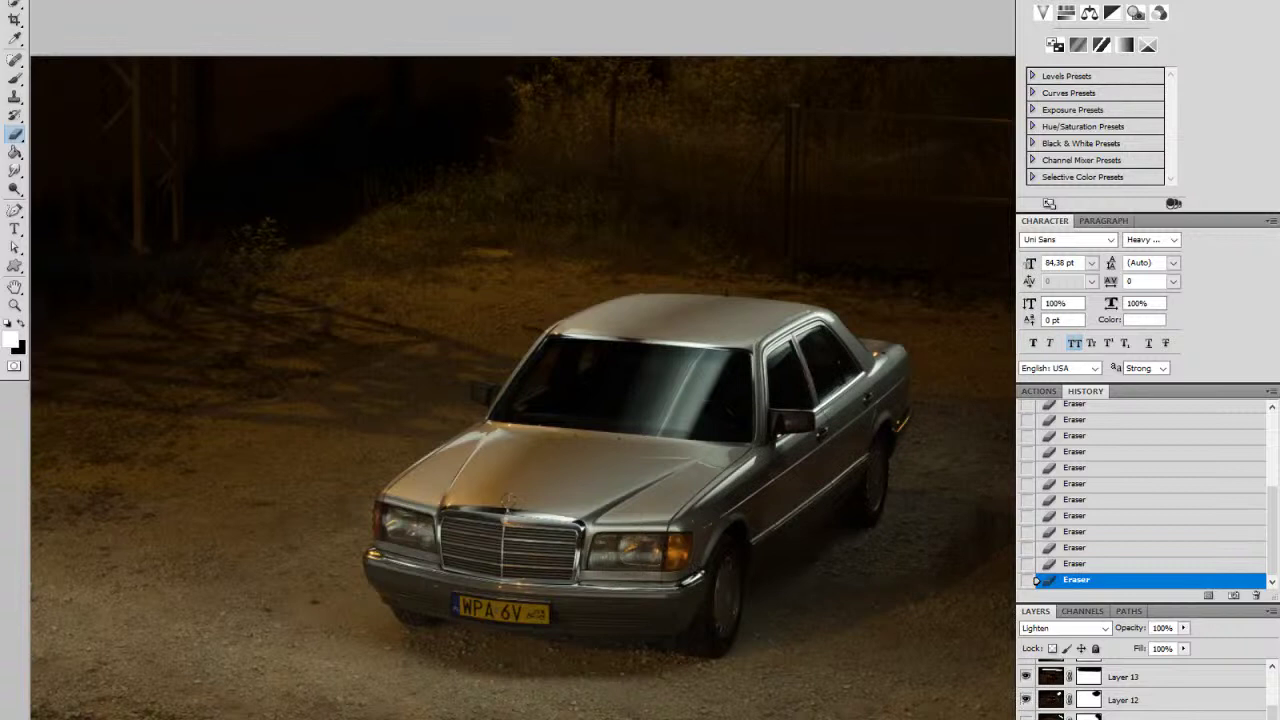
Step: Toggle the layer below Layer 12 to compare its side-window reflections and leave it visible
left_click(1028, 718)
left_click(1028, 718)
left_click(1026, 716)
left_click(1026, 716)
left_click(1026, 716)
left_click(1026, 716)
left_click(1026, 716)
left_click(1026, 716)
left_click(1026, 716)
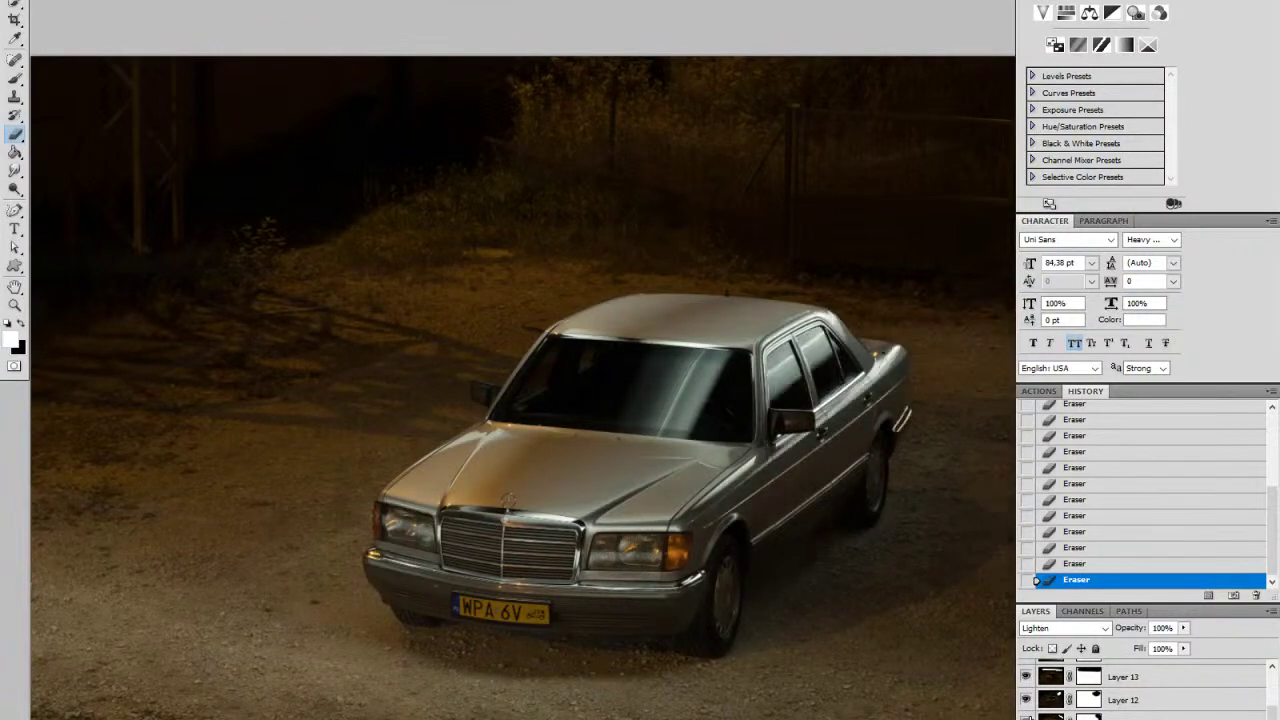
Step: Toggle Layer 12 and Layer 13 in turn to compare their highlights along the car's side with the other light
left_click(1027, 701)
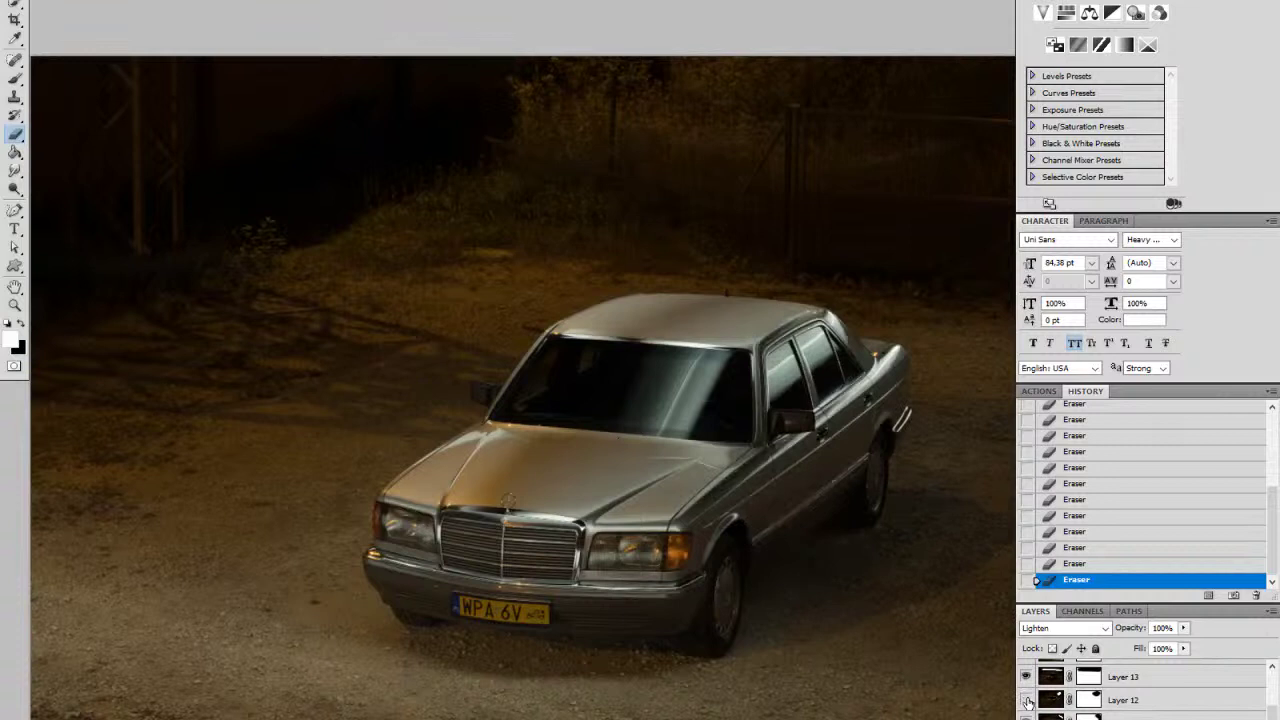
left_click(1027, 701)
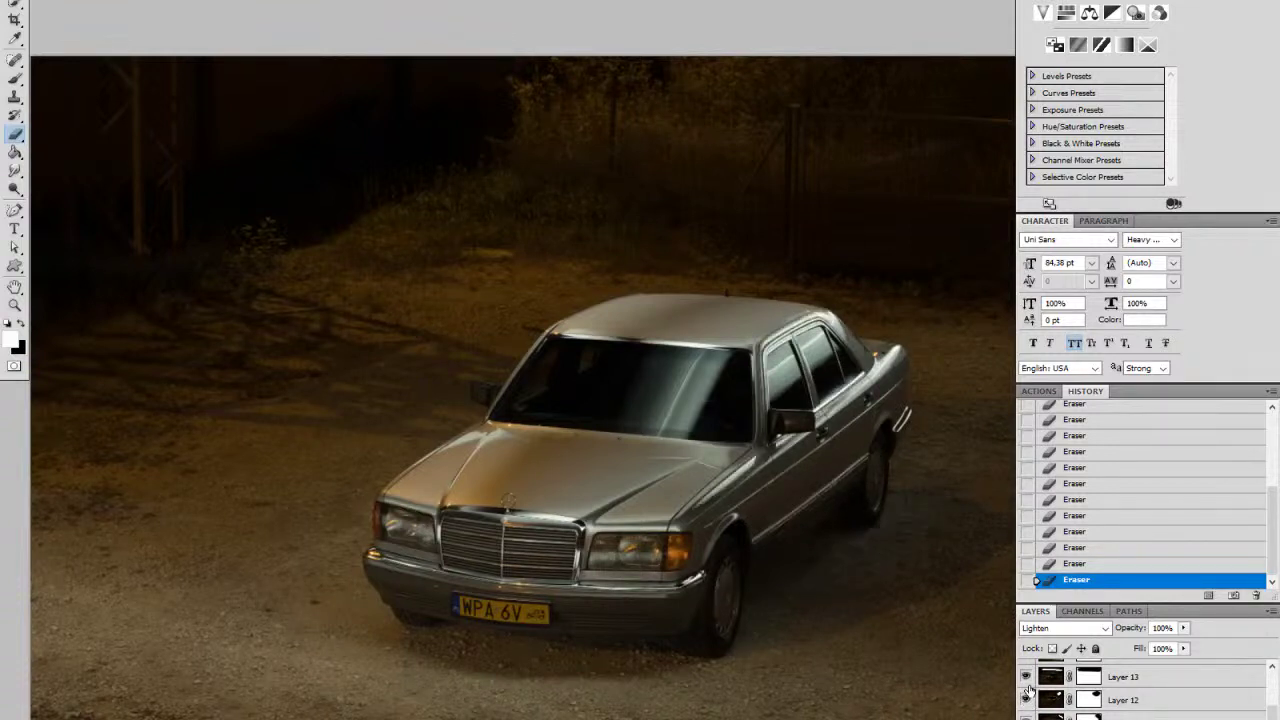
left_click(1027, 677)
left_click(1027, 677)
left_click(1027, 677)
left_click(1027, 677)
left_click(1027, 677)
left_click(1027, 677)
left_click(1027, 677)
left_click(1027, 677)
left_click(1027, 677)
left_click(1027, 677)
Step: Examine the roof edge above the side windows up close while toggling Layer 13 and the layer below Layer 12
key("z")
left_click(806, 314)
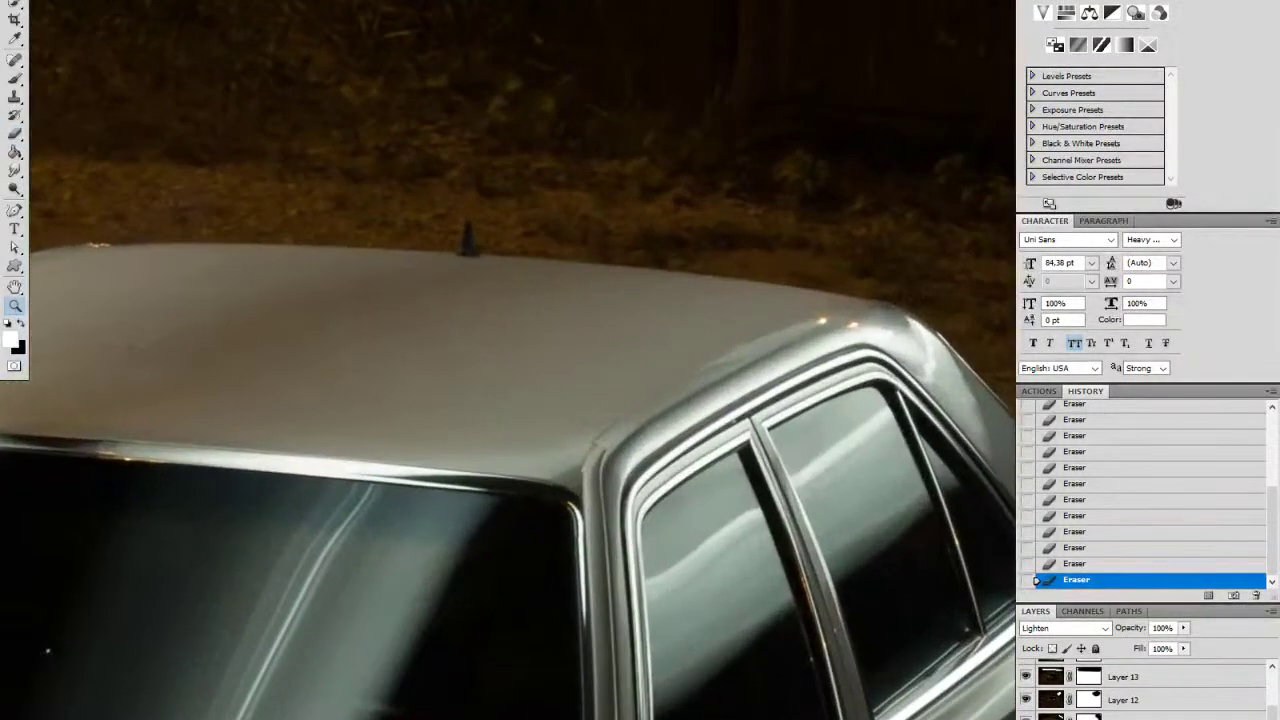
left_click(1027, 716)
left_click(1027, 716)
left_click(1027, 719)
left_click(1027, 714)
left_click(1026, 677)
left_click(1026, 677)
left_click(1026, 677)
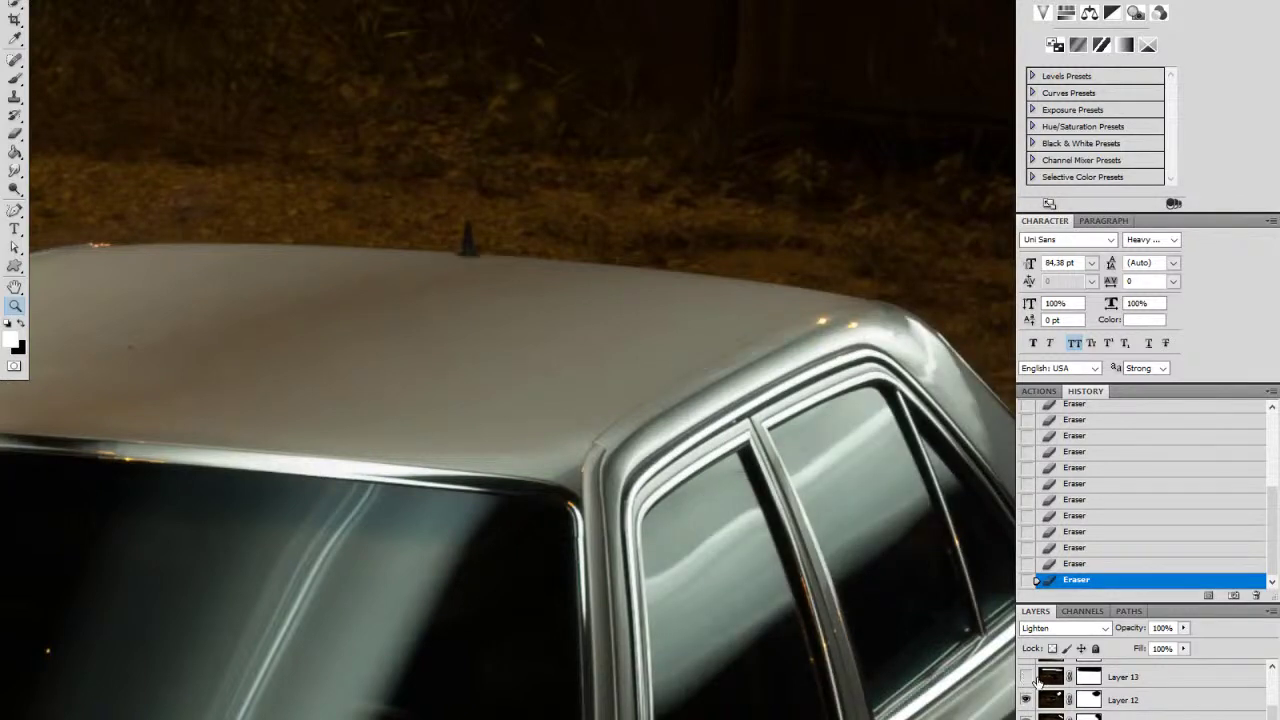
left_click(1026, 677)
Step: Erase the uneven light spill along the roof edge on Layer 13's mask with a soft eraser at 0% hardness
left_click(1089, 680)
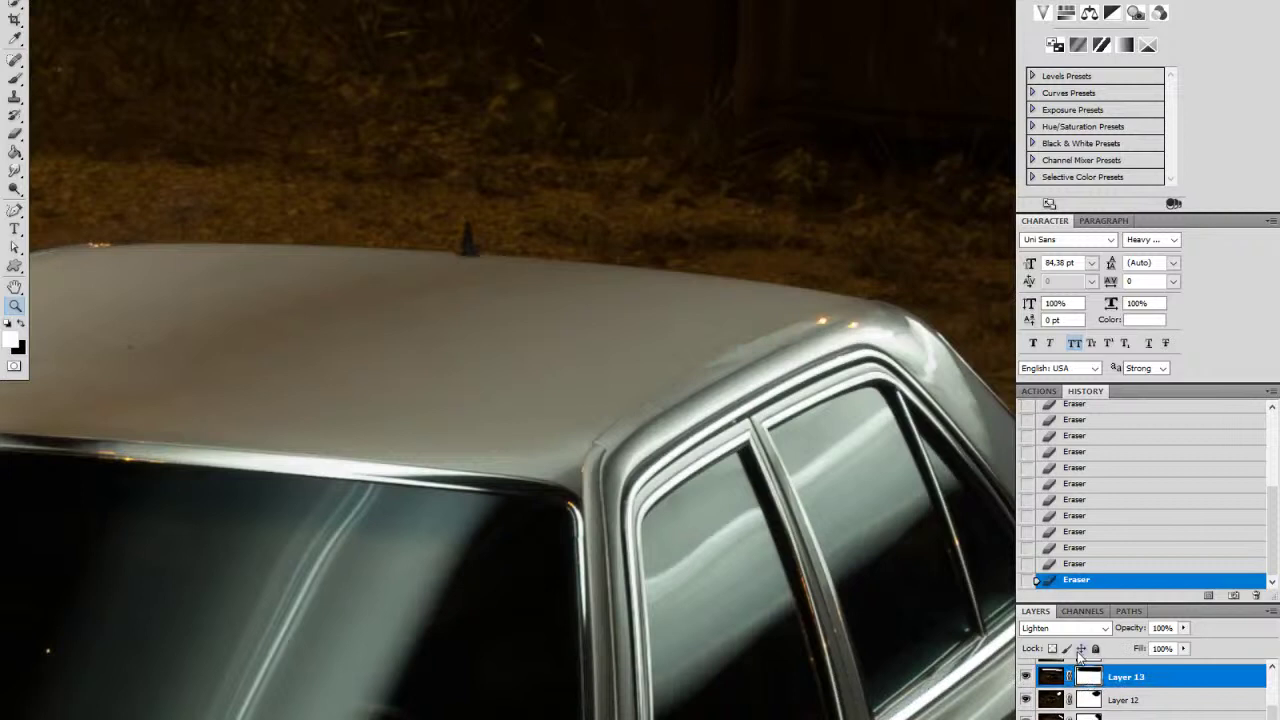
key("b")
right_click(825, 443)
left_click(887, 446)
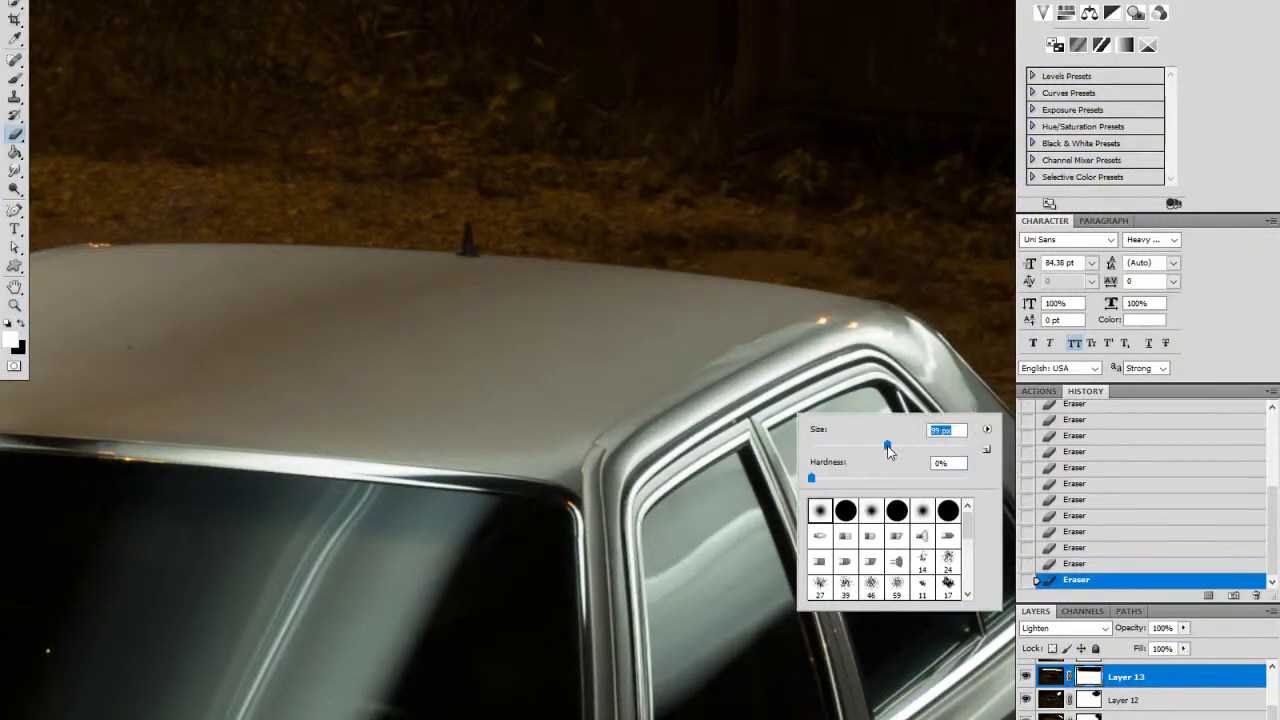
left_click(673, 357)
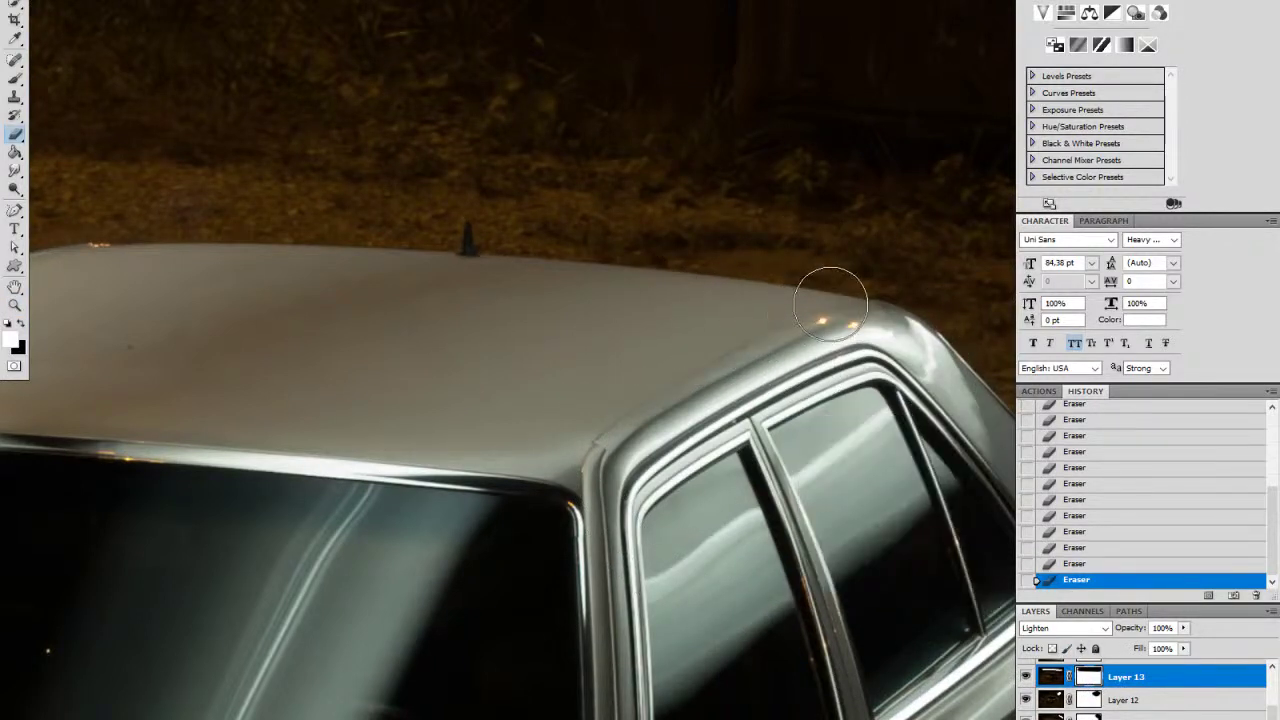
Step: View the whole car, toggle Layer 10 to compare its light, and leave that layer hidden
key("z")
left_click(836, 404, "alt")
left_click(836, 404, "alt")
left_click(836, 404, "alt")
left_click(836, 404, "alt")
left_click_drag(745, 577, 677, 369)
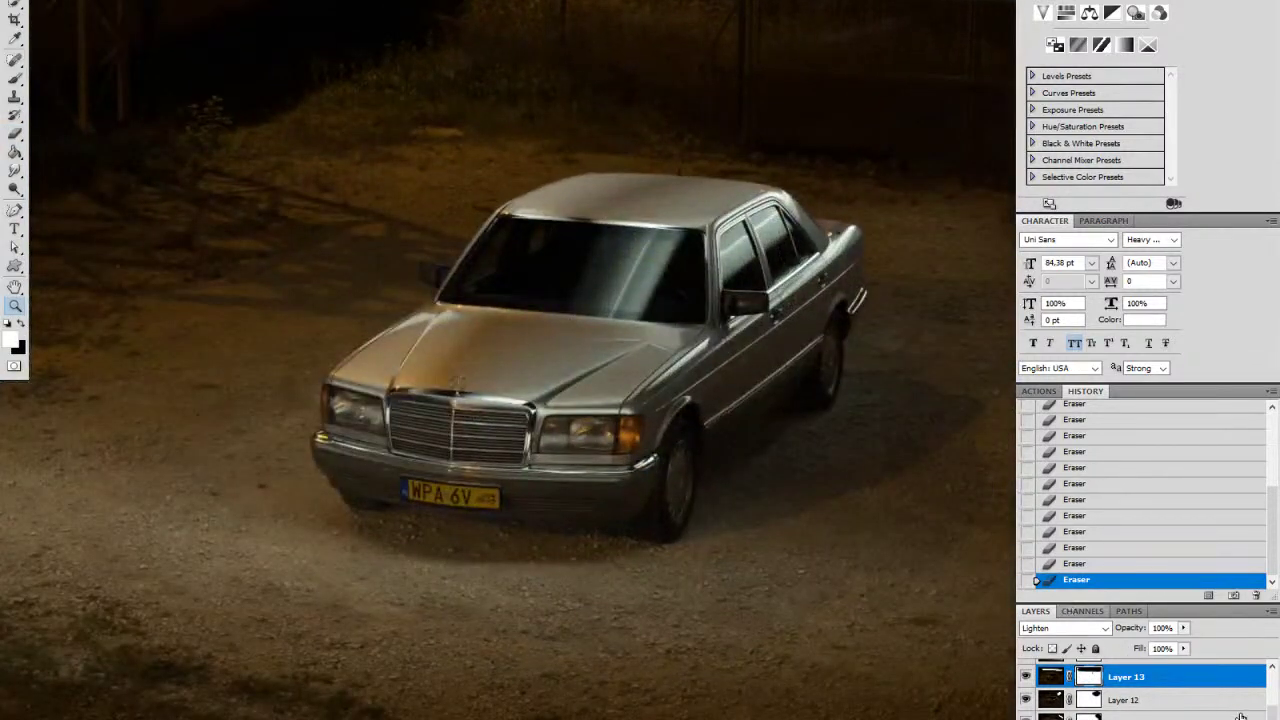
mouse_move(1272, 719)
left_mouse_down()
mouse_move(1274, 701)
mouse_move(1273, 719)
left_mouse_up()
left_click(1026, 687)
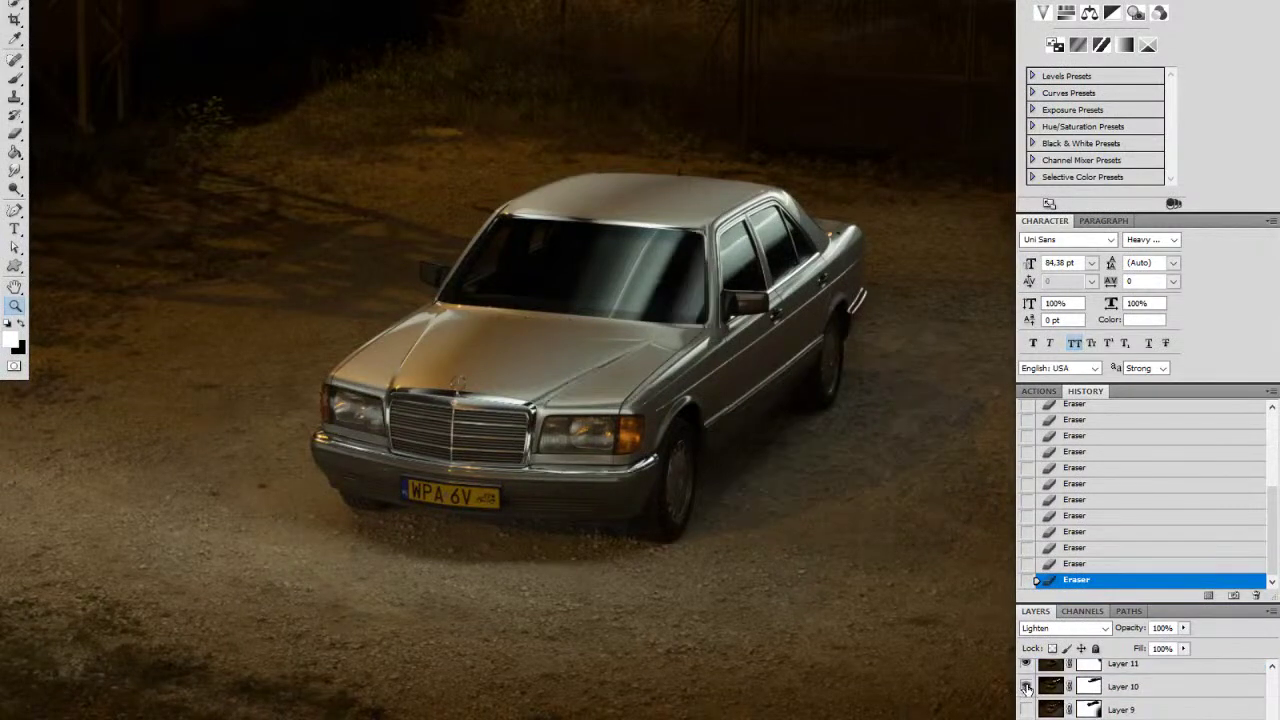
left_click(1026, 687)
left_click(1026, 687)
left_click(1026, 687)
left_click(1026, 687)
left_click(1026, 687)
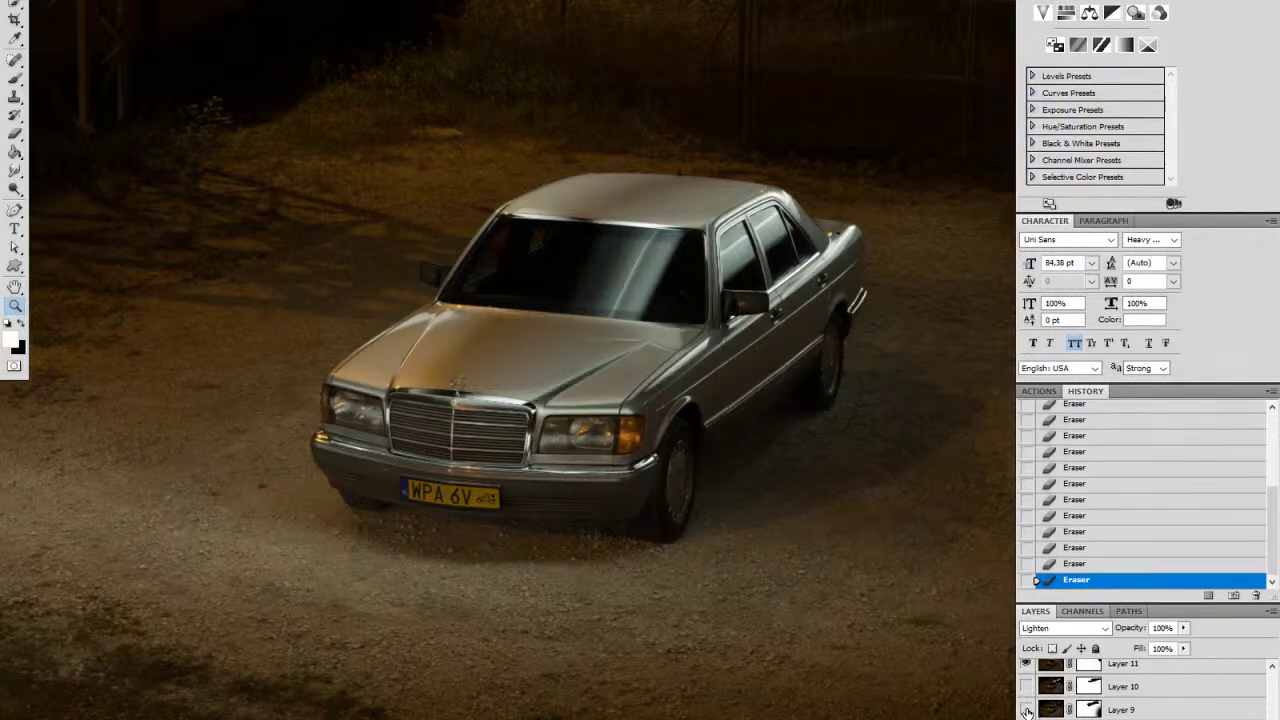
Step: Toggle Layer 9 several times to compare its light on the car, leaving it hidden
left_click(1026, 709)
left_click(1026, 709)
left_click(1026, 709)
left_click(1026, 709)
left_click(1026, 709)
left_click(1026, 709)
scroll(1026, 690, "down", 5)
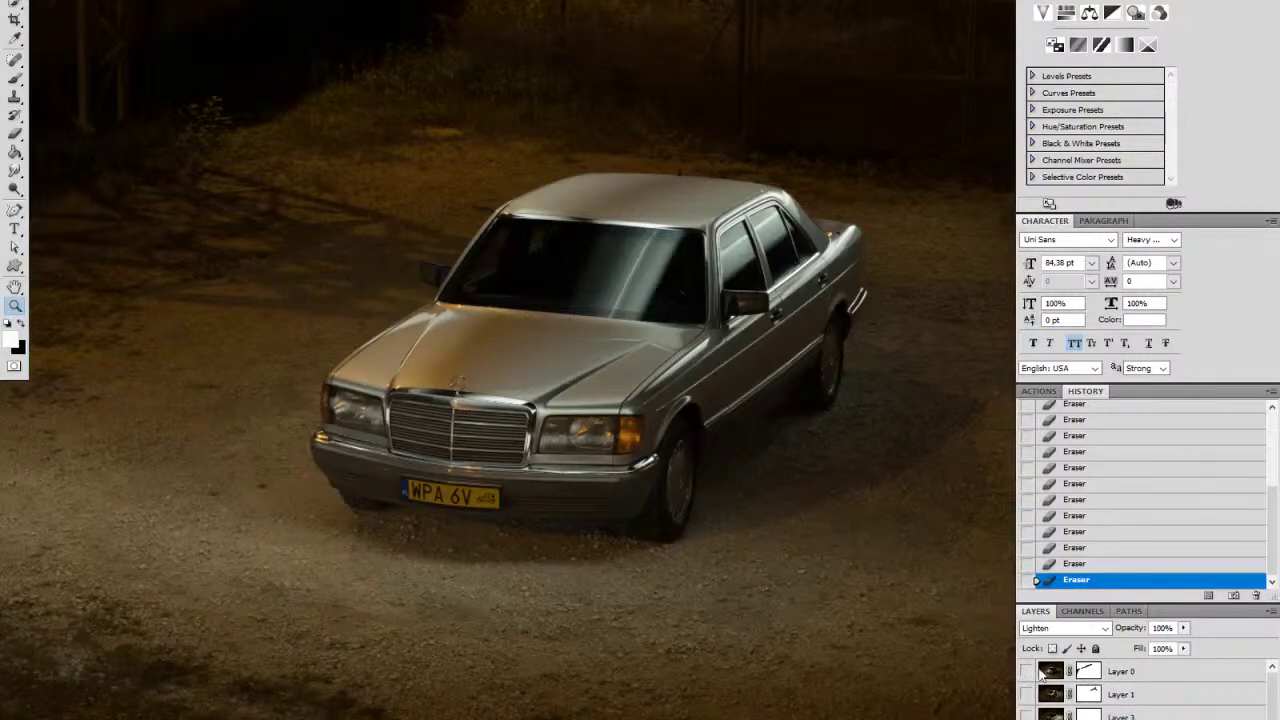
Step: Toggle Layer 0 and Layer 1 in turn to compare their lighting, leaving both hidden
left_click(1026, 672)
left_click(1026, 672)
left_click(1025, 694)
left_click(1025, 694)
left_click(1025, 694)
left_click(1025, 694)
left_click(1025, 694)
left_click(1025, 696)
scroll(1147, 690, "down", 5)
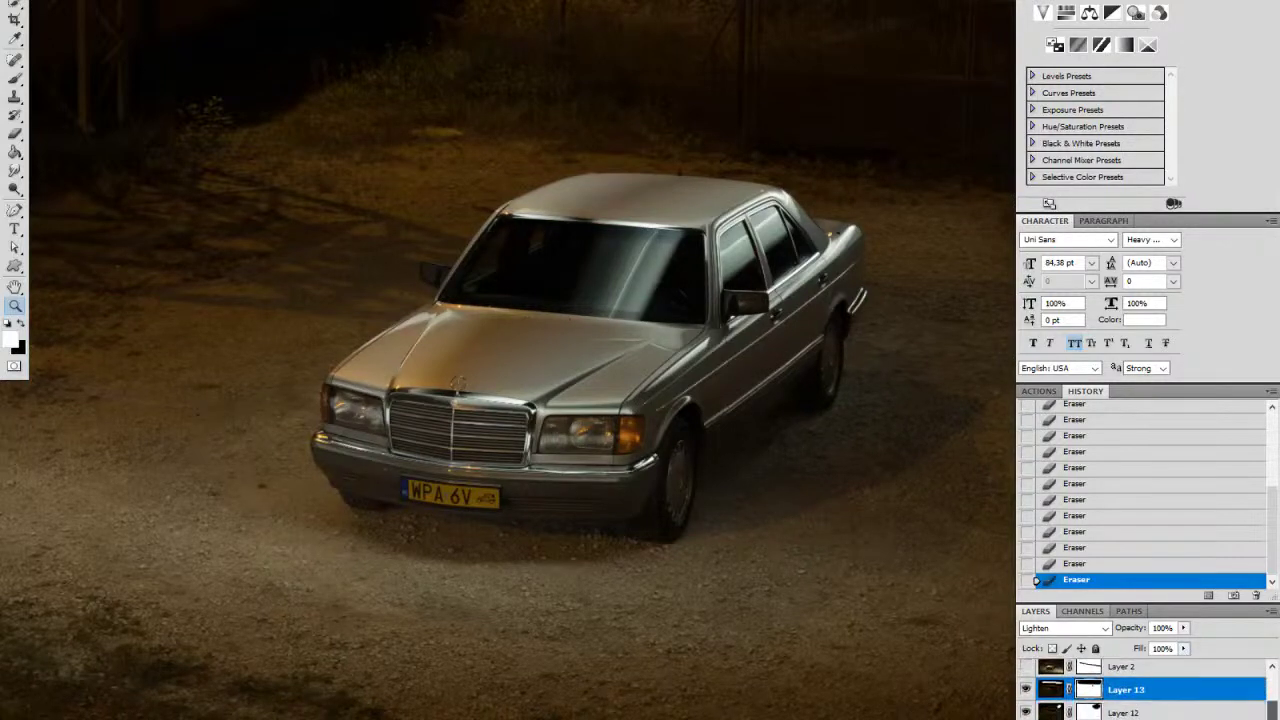
scroll(1147, 690, "down", 1)
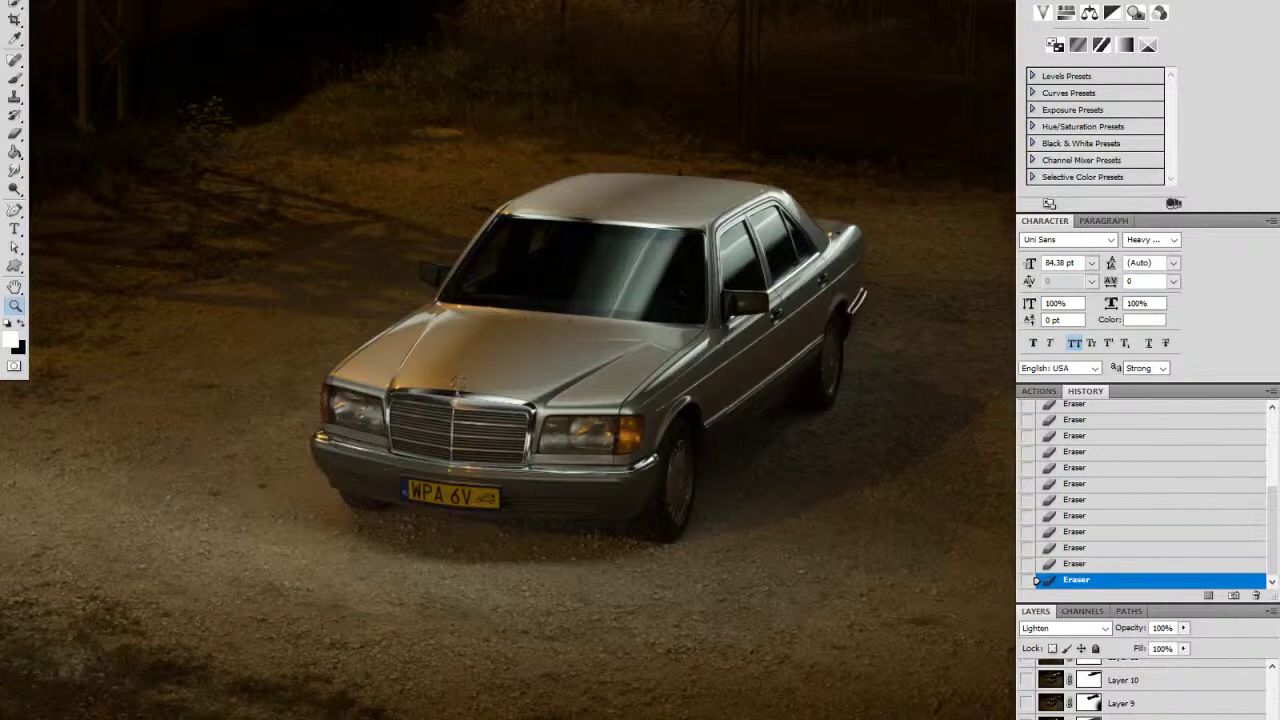
Step: Compare the layer below Layer 9 with its mask off and on, and with the layer hidden and shown
left_click(1088, 717, "shift")
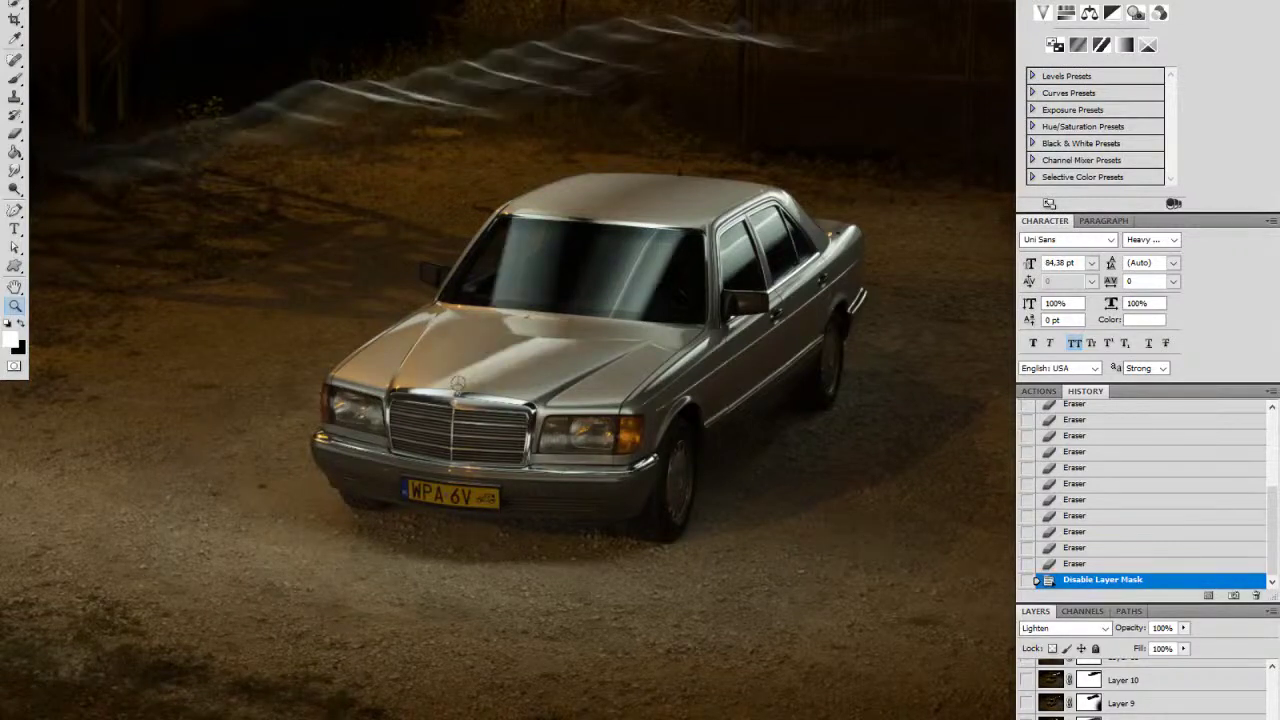
left_click(1088, 717, "shift")
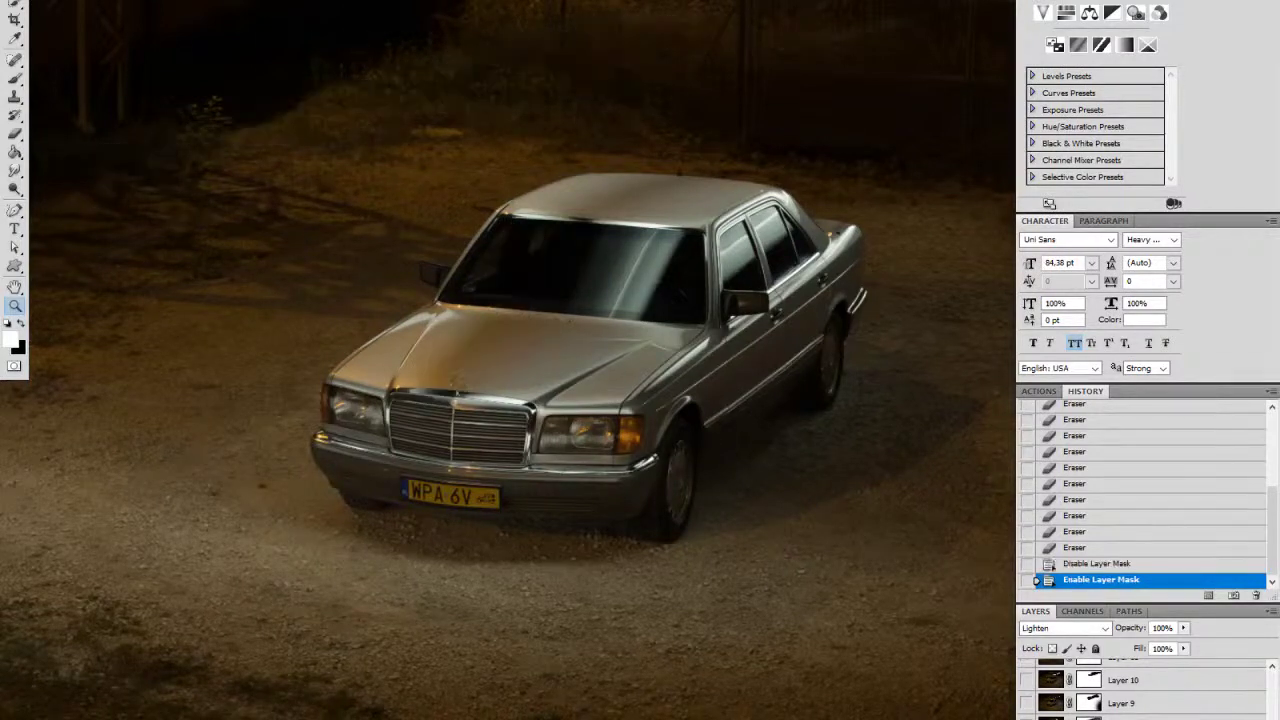
left_click(1088, 717, "shift")
left_click(1088, 717, "shift")
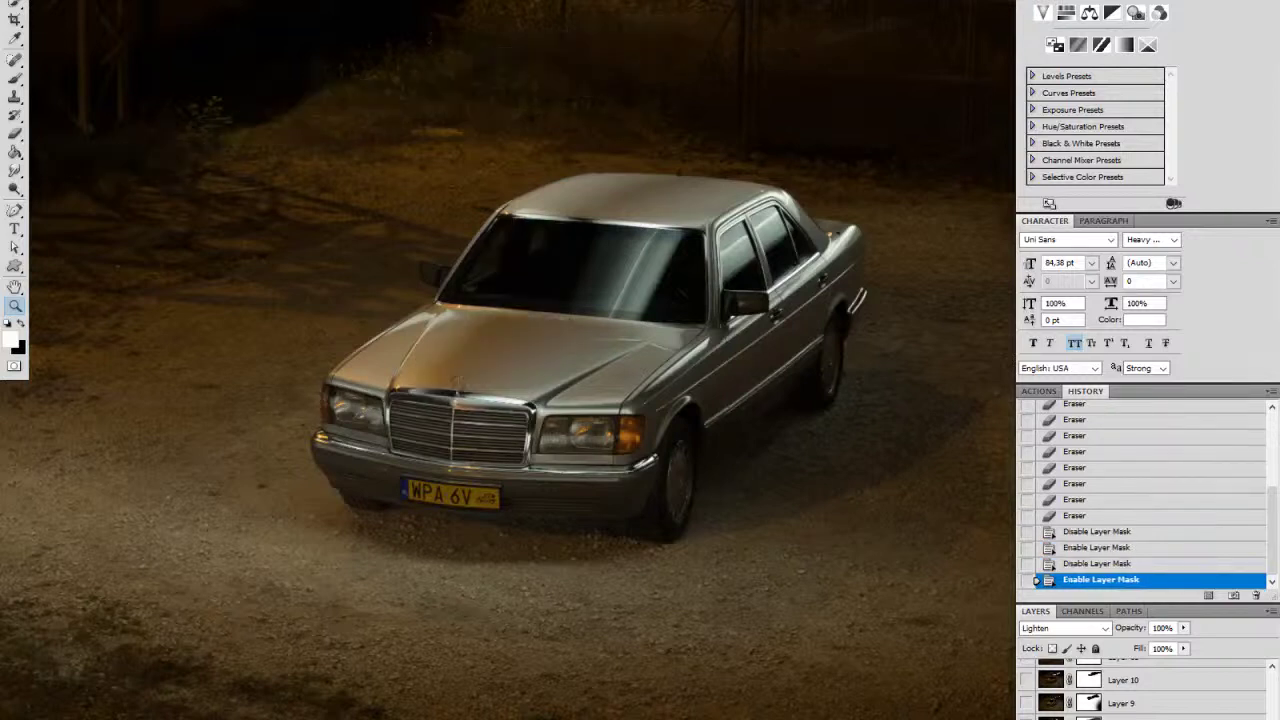
left_click(1088, 717, "shift")
left_click(1088, 717, "shift")
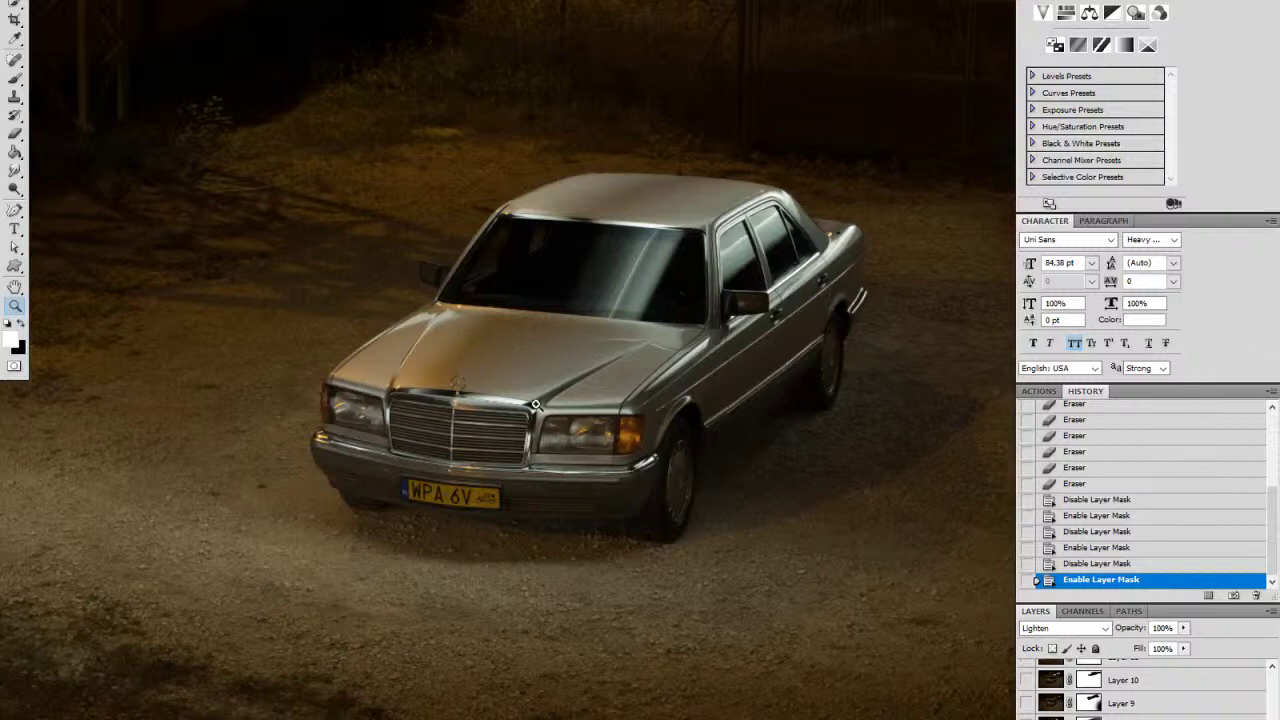
left_click(1027, 717)
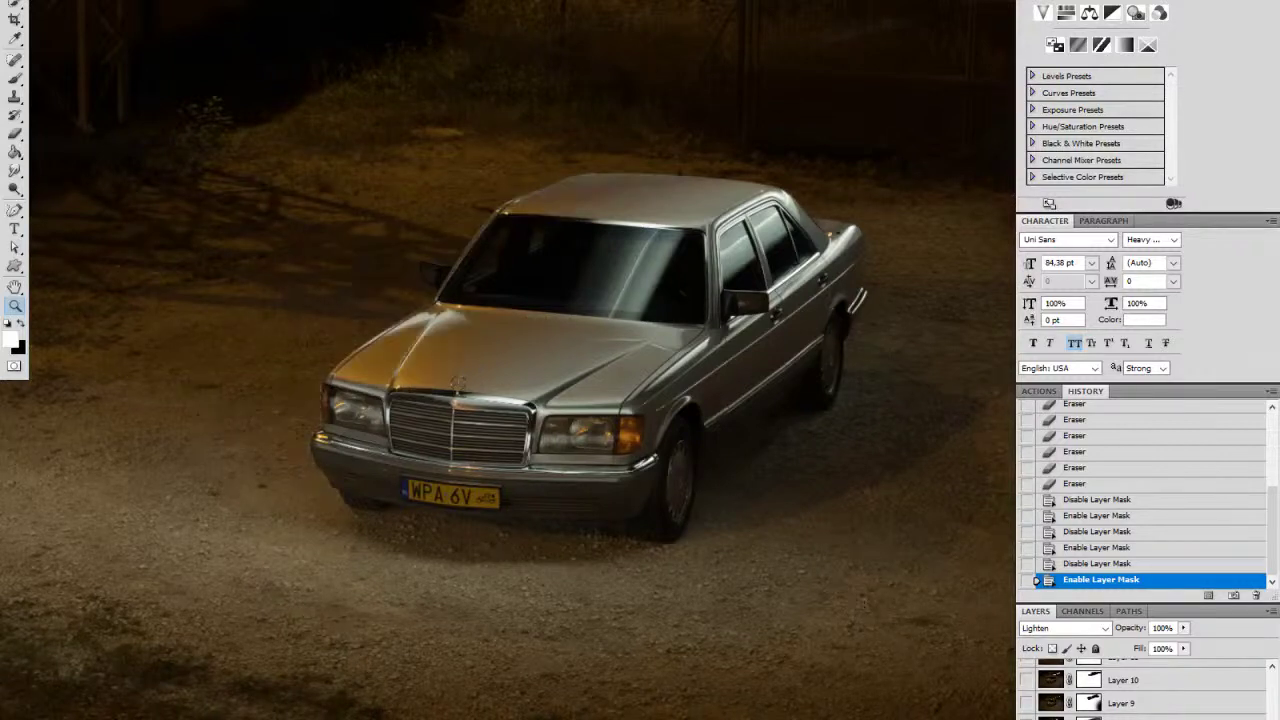
left_click(1027, 717)
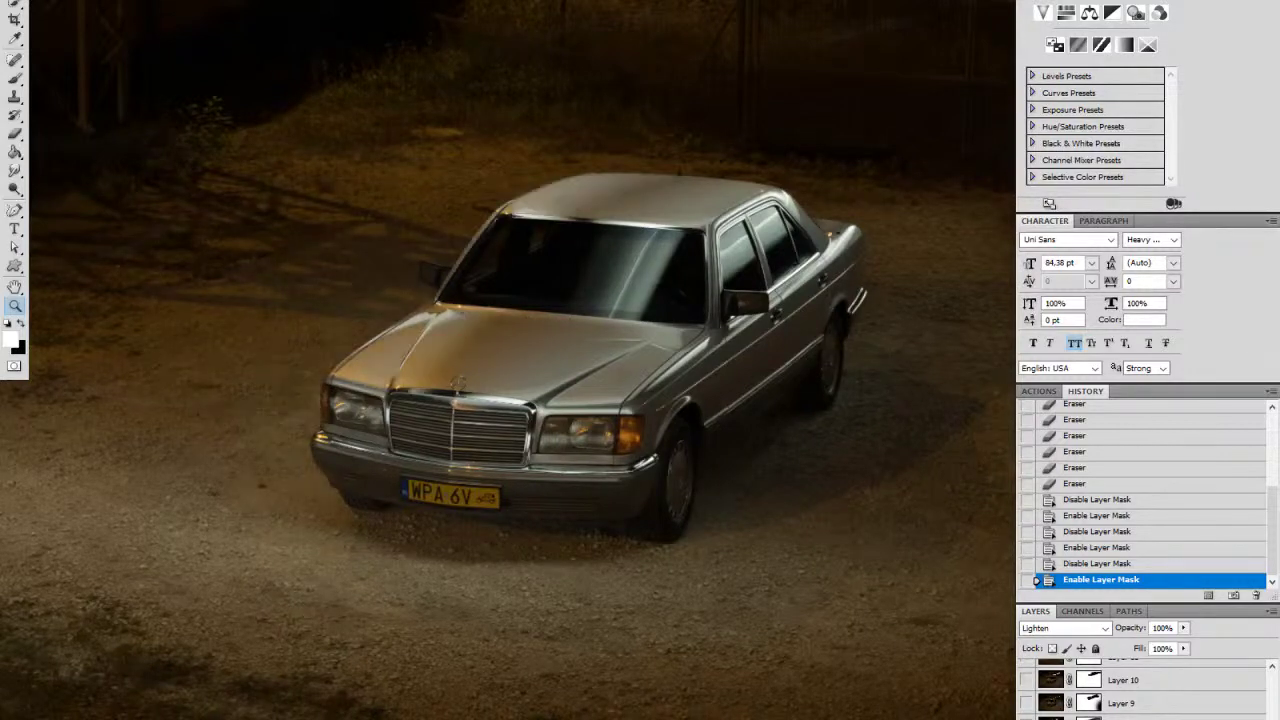
Step: Toggle Layer 0 repeatedly to judge its light on the hood and windshield, check Layer 3 briefly, and leave Layer 0 visible
scroll(1027, 686, "down", 5)
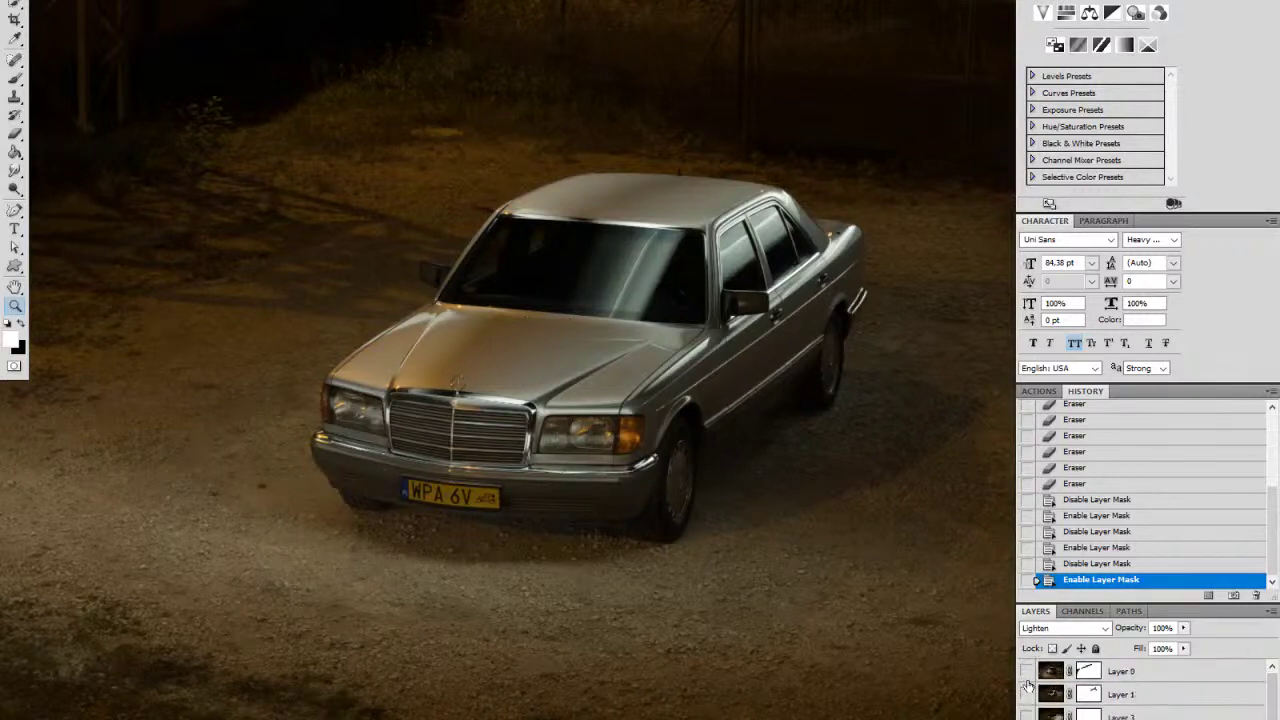
left_click(1026, 672)
left_click(1026, 672)
left_click(1026, 672)
left_click(1026, 674)
left_click(1026, 674)
left_click(1026, 674)
left_click(1026, 674)
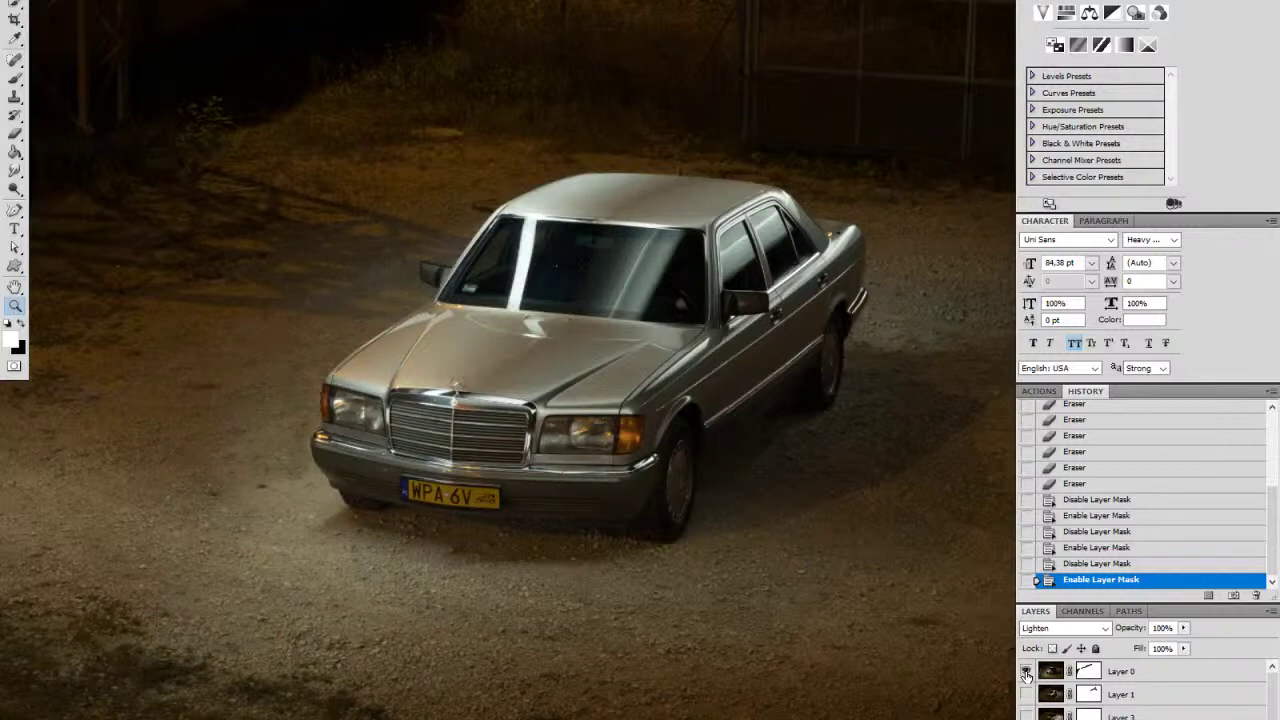
left_click(1026, 674)
left_click(1026, 674)
left_click(1026, 674)
left_click(1026, 674)
left_click(1026, 718)
left_click(1026, 718)
left_click(1025, 672)
left_click(1025, 672)
left_click(1025, 672)
left_click(1025, 672)
left_click(1025, 672)
left_click(1025, 672)
left_click(1025, 672)
left_click(1025, 672)
Step: Erase the bright vertical reflection on the windshield on Layer 0's mask using a 98 px eraser with a hard edge
left_click(1093, 676)
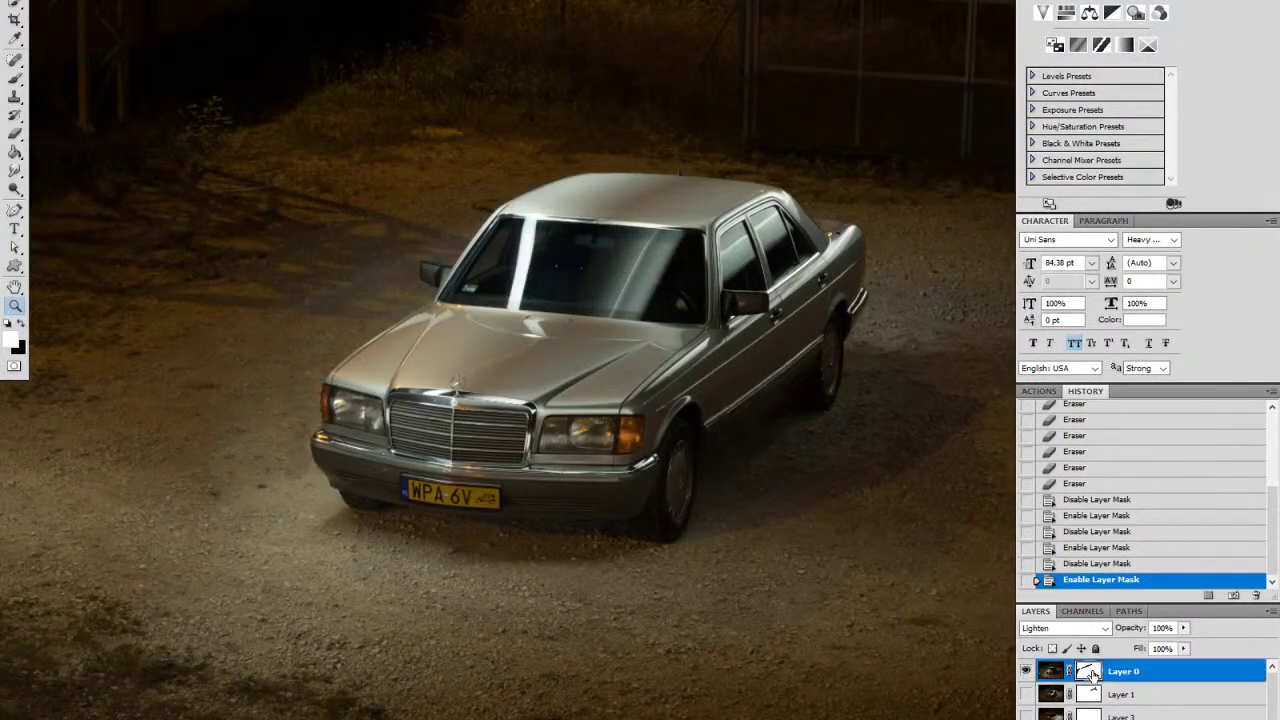
left_click_drag(579, 434, 709, 548)
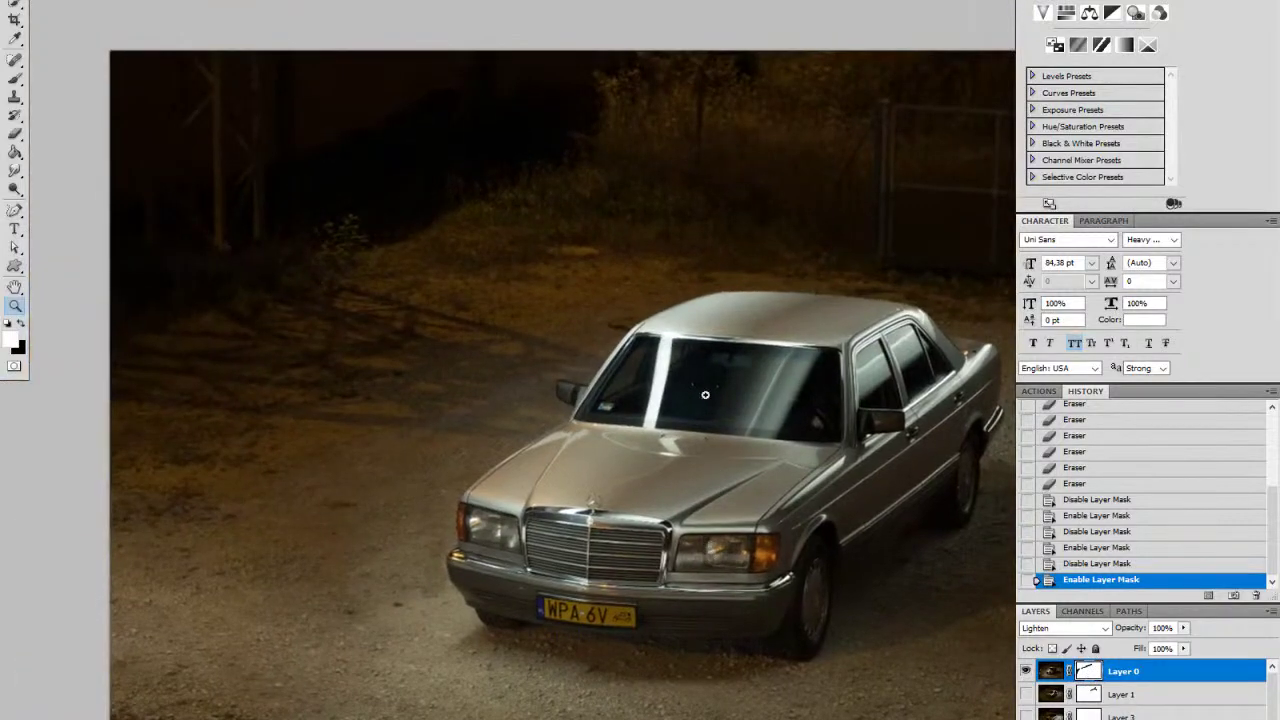
left_click(721, 400)
left_click(750, 377)
left_click(768, 377)
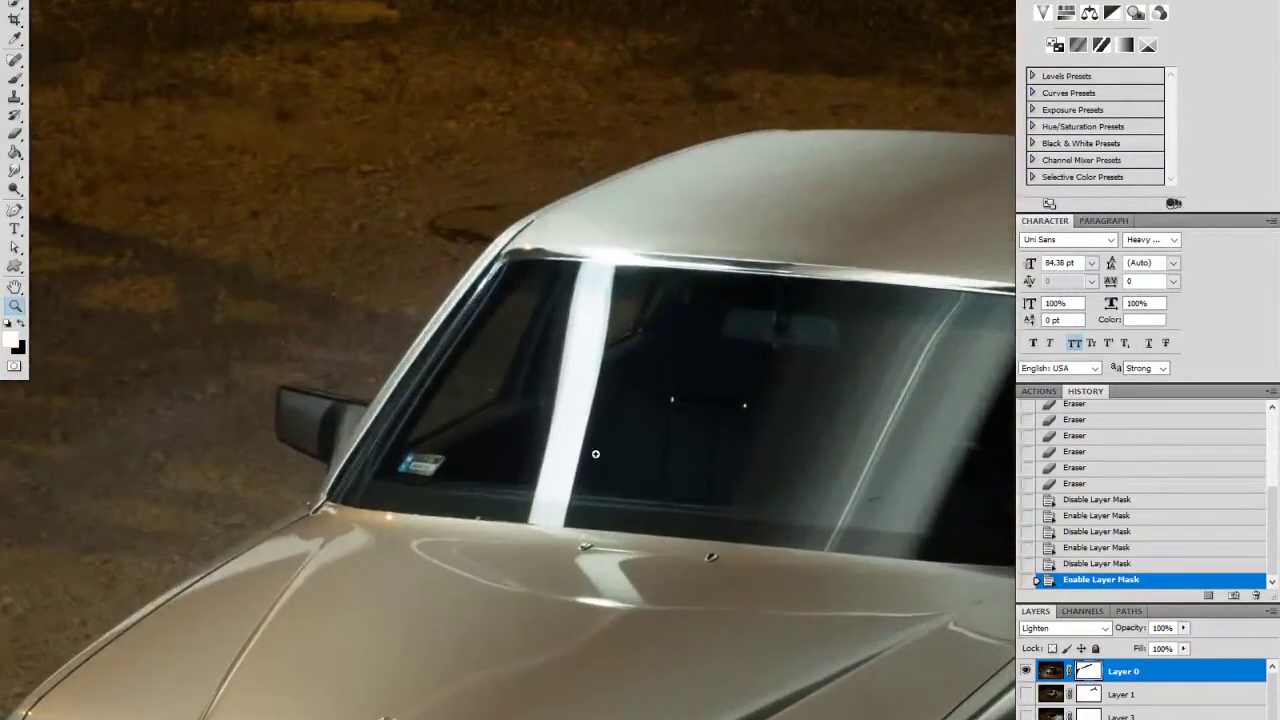
left_click(595, 453)
key("e")
left_click_drag(571, 500, 523, 529)
right_click(591, 555)
left_click_drag(569, 600, 717, 601)
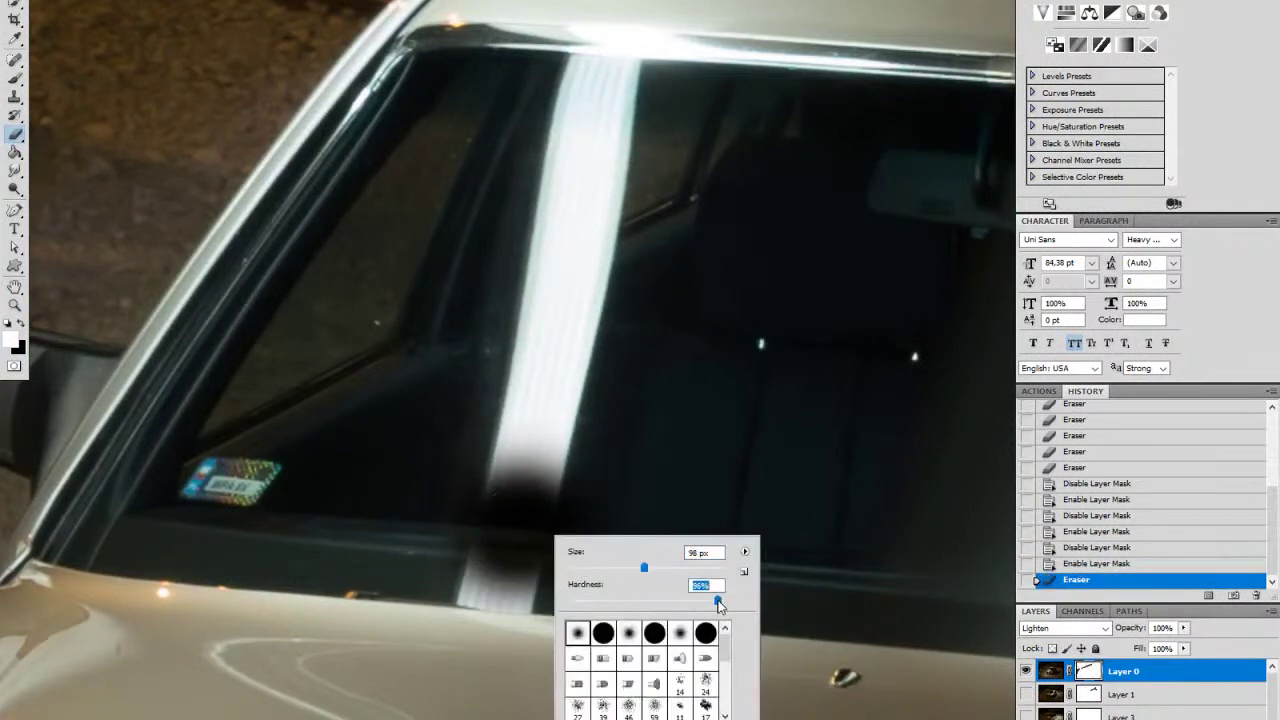
mouse_move(454, 529)
left_mouse_down()
mouse_move(529, 544)
mouse_move(491, 539)
mouse_move(565, 352)
mouse_move(579, 162)
mouse_move(592, 151)
mouse_move(569, 128)
mouse_move(642, 139)
mouse_move(568, 122)
left_mouse_up()
left_click(606, 127)
left_click(625, 128)
left_click(632, 128)
Step: Lower the eraser hardness to 92% and erase the strip along the windshield's lower edge on Layer 0's mask
right_click(539, 419)
left_click_drag(633, 457, 606, 456)
left_click(102, 529)
left_click_drag(103, 530, 414, 549)
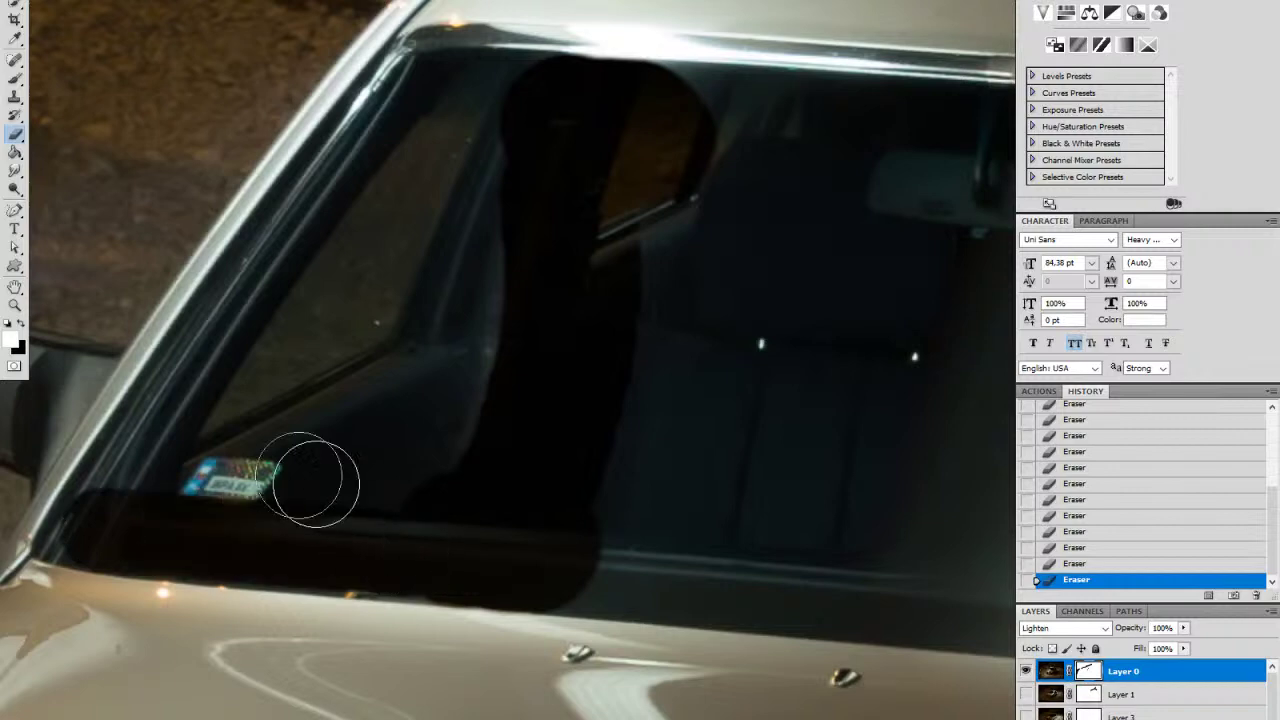
Step: Compare the whole car with Layer 0 hidden and shown to check the masked windshield
key("z")
left_click_drag(602, 386, 514, 415)
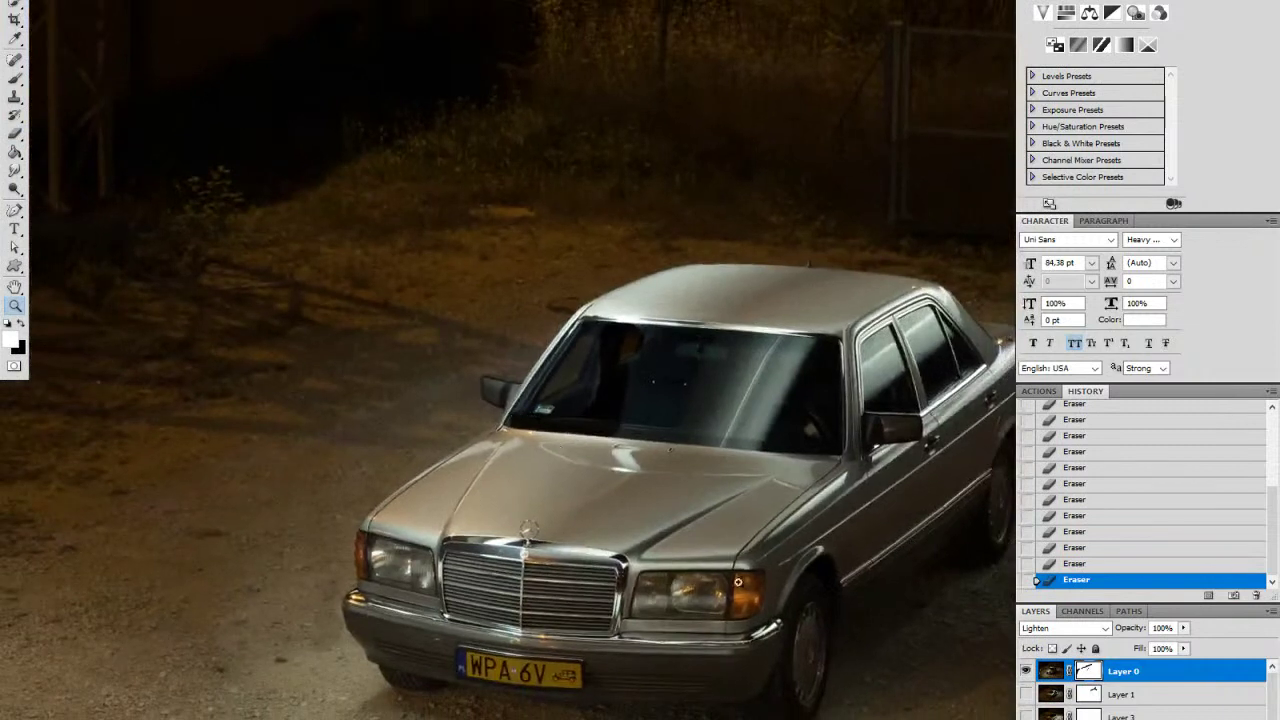
left_click(1026, 673)
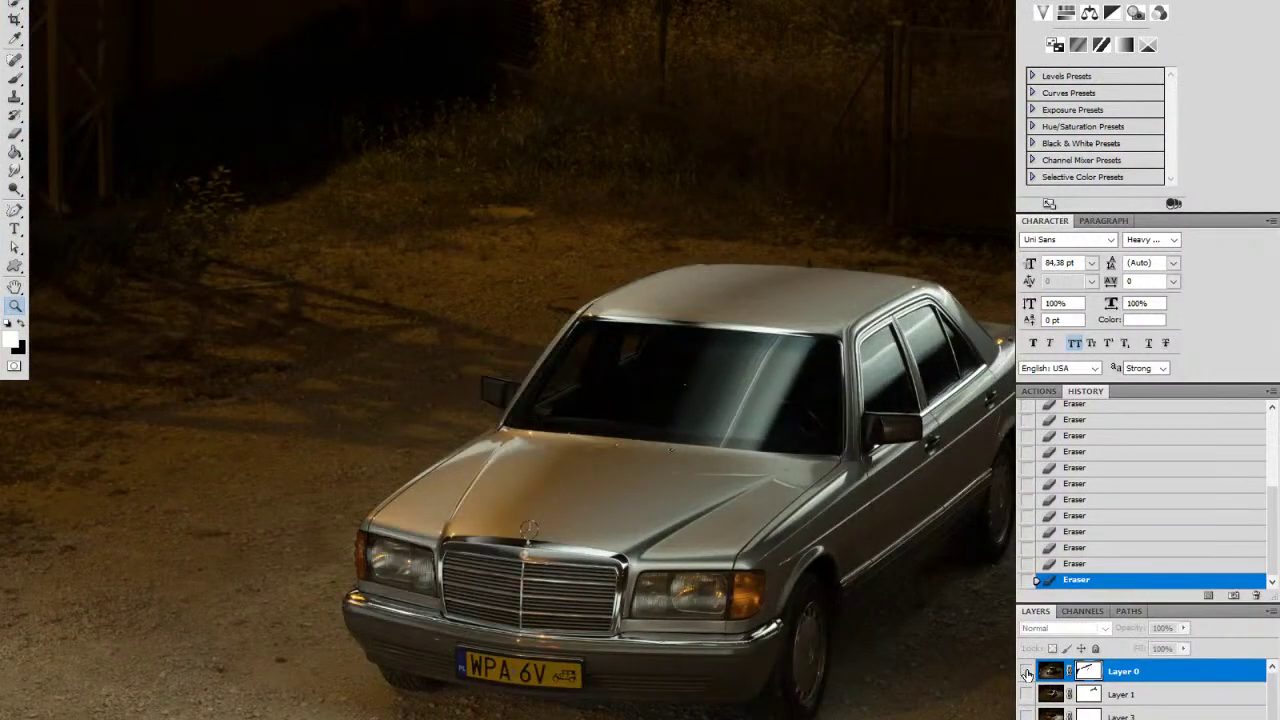
left_click(1026, 673)
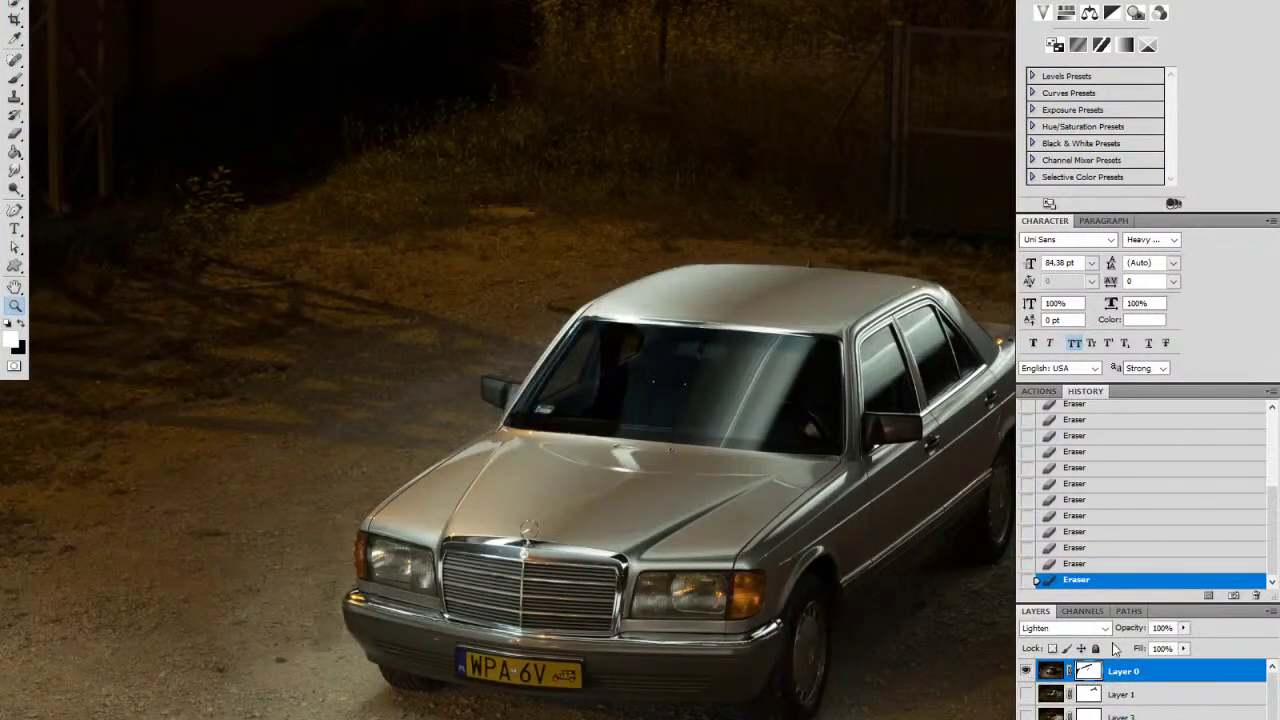
Step: Paint the erased strip along the windshield's lower edge back in on Layer 0's mask with the Brush tool
mouse_move(538, 426)
left_mouse_down()
mouse_move(640, 417)
mouse_move(557, 421)
left_mouse_up()
scroll(557, 421, "up", 5)
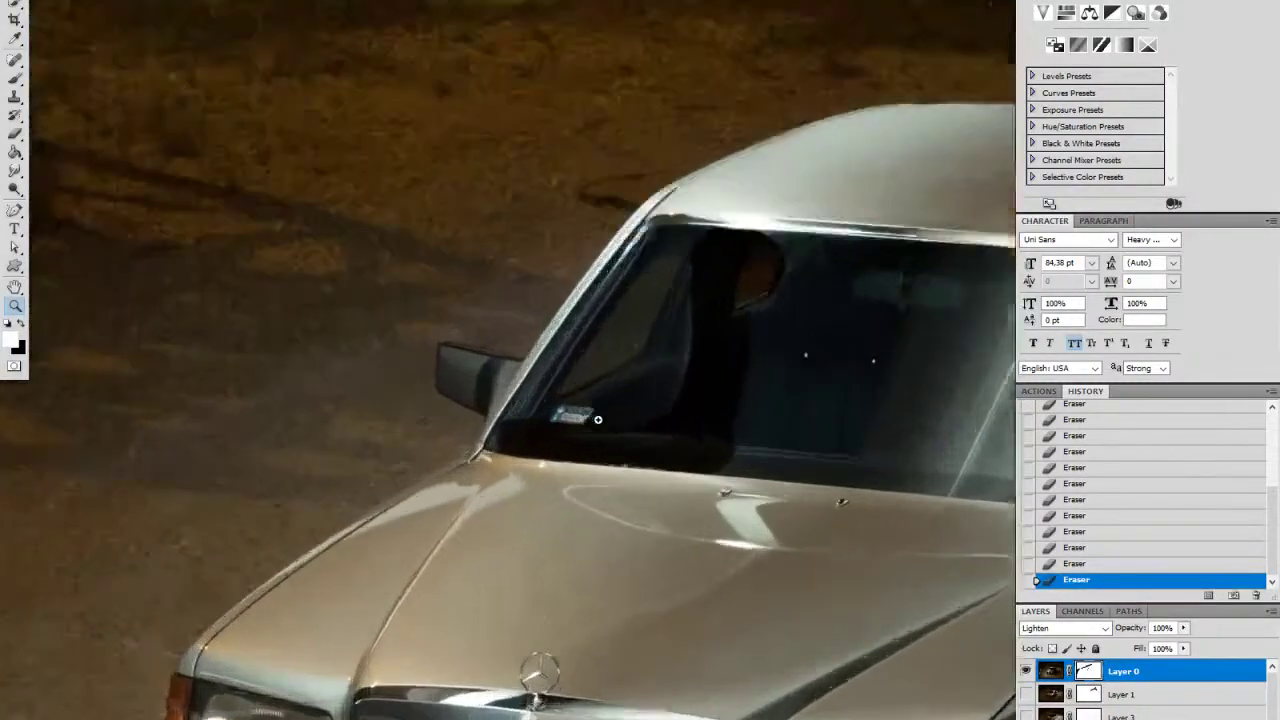
scroll(624, 424, "down", 1)
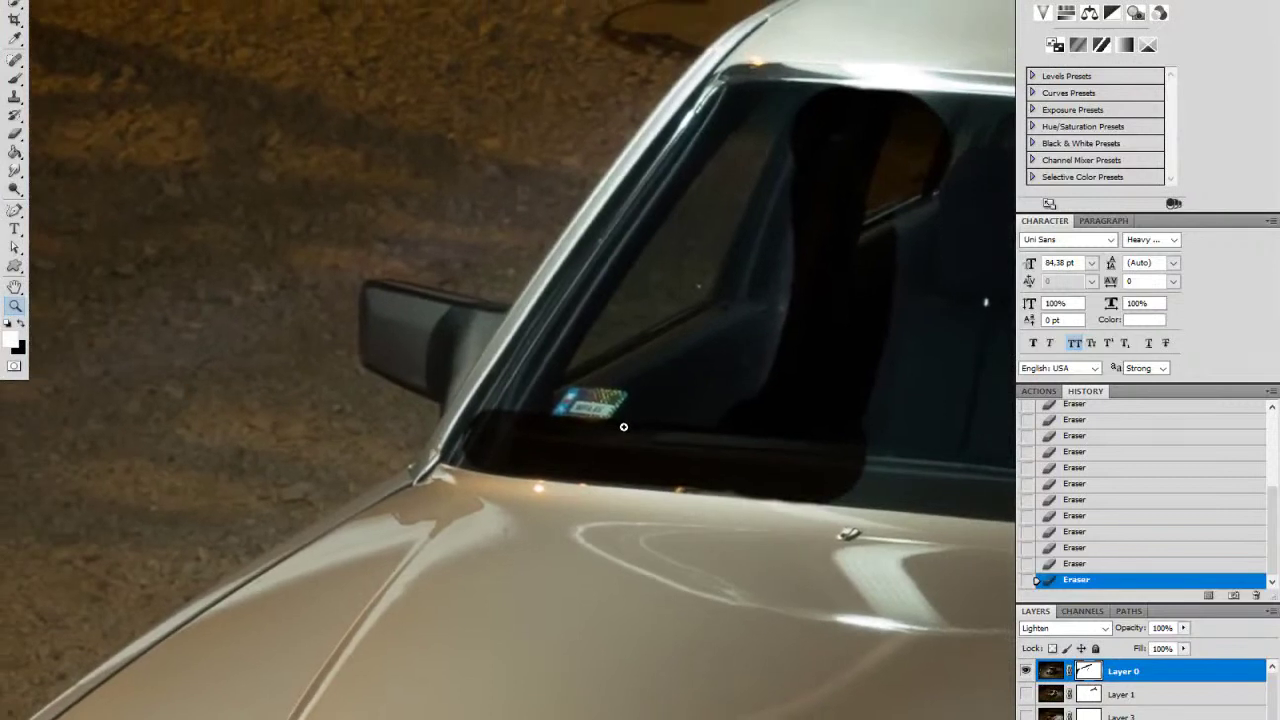
key("e")
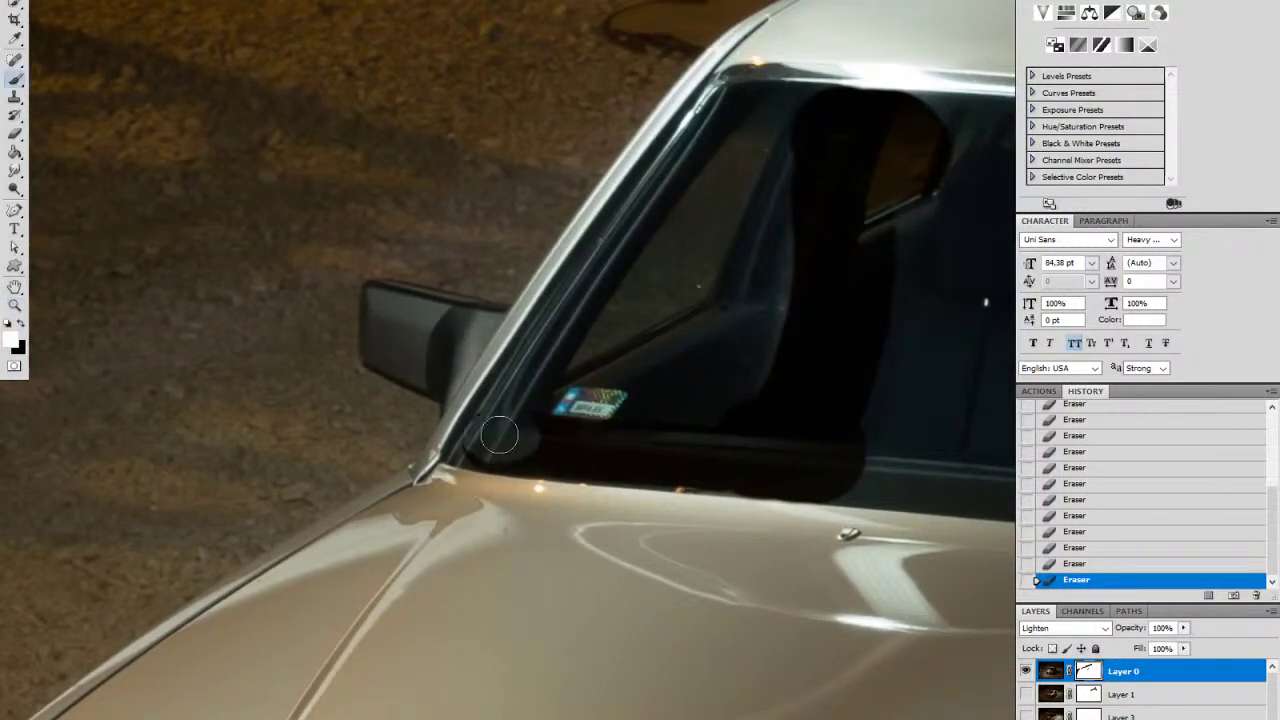
mouse_move(519, 430)
left_mouse_down()
mouse_move(755, 452)
mouse_move(639, 468)
mouse_move(834, 480)
mouse_move(589, 471)
mouse_move(885, 491)
mouse_move(609, 470)
mouse_move(879, 478)
mouse_move(710, 468)
mouse_move(916, 464)
left_mouse_up()
left_click(686, 450)
mouse_move(823, 479)
left_mouse_down()
mouse_move(607, 458)
mouse_move(529, 505)
mouse_move(523, 523)
left_mouse_up()
left_click_drag(413, 449, 586, 457)
Step: Restore the rest of the lower windshield on Layer 0's mask in straight eraser strokes with the foreground and background colors swapped
key("x")
key("e")
left_click(621, 453)
left_click(396, 441, "shift")
left_click(305, 430)
left_click(305, 430)
key("x")
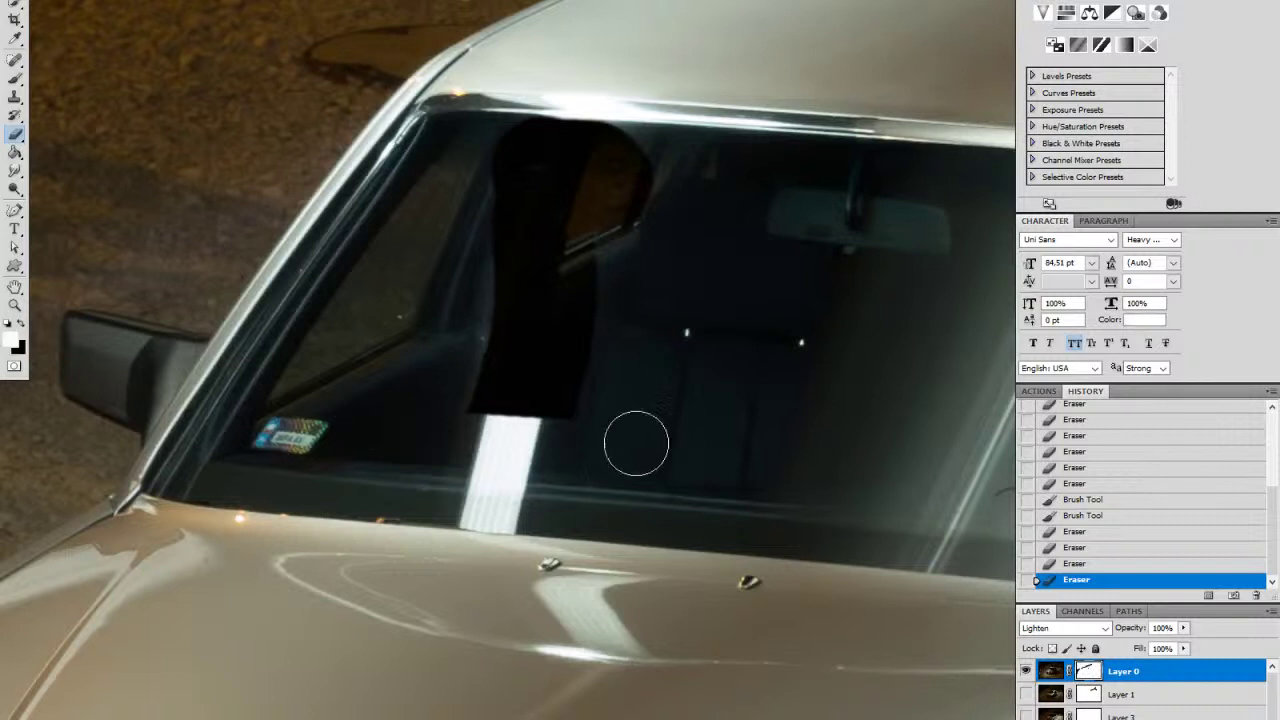
Step: Erase the band above the lower windshield edge, the sticker and the glass along the mirror-side pillar on Layer 0's mask
left_click_drag(617, 453, 283, 427)
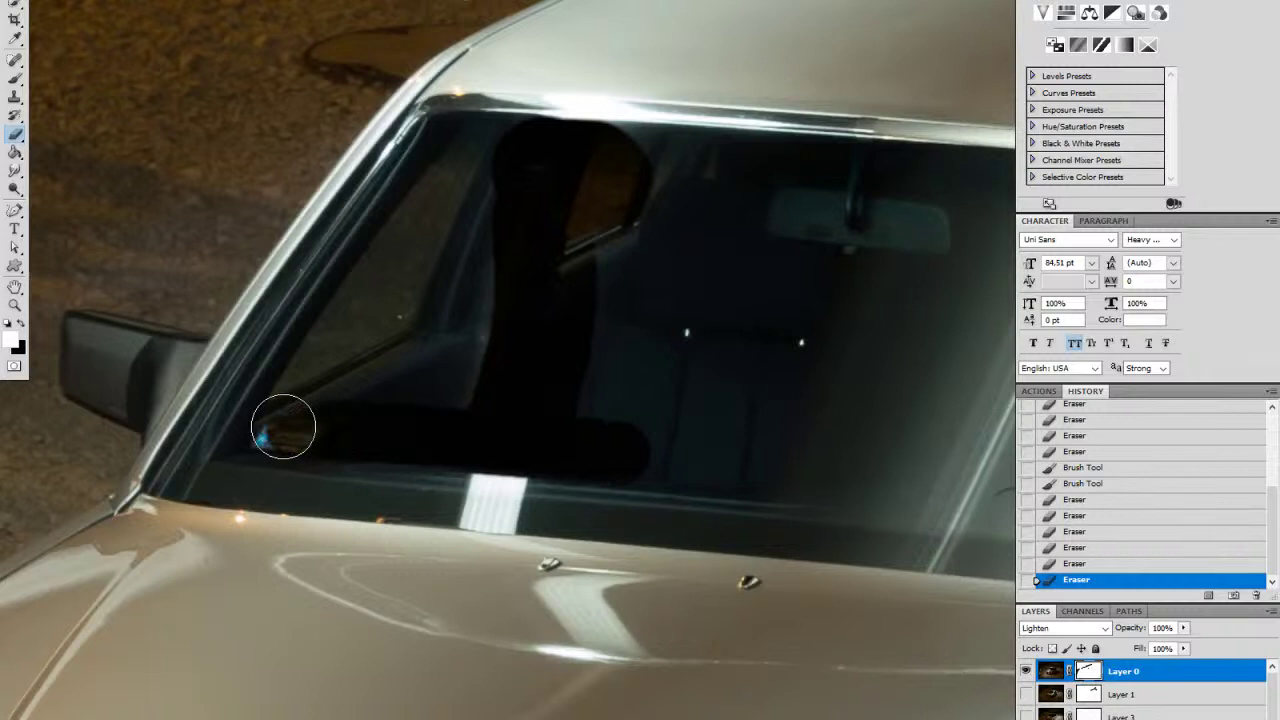
right_click(370, 422)
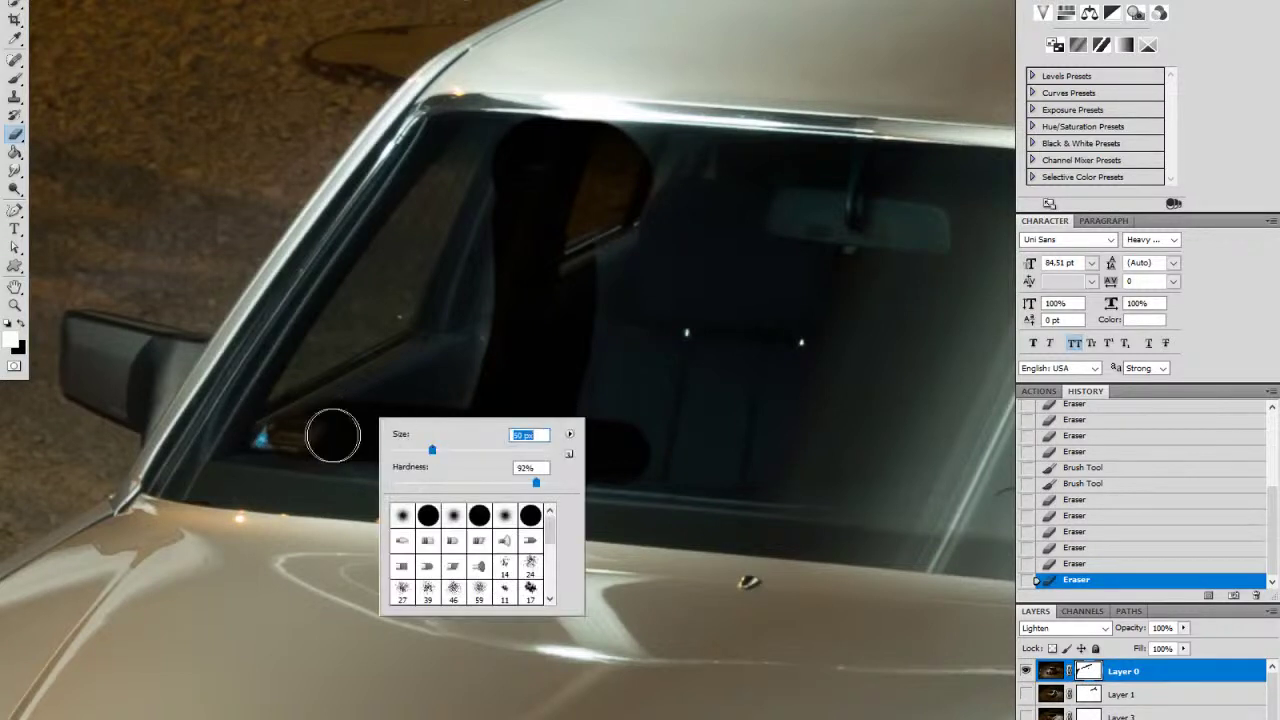
left_click(257, 434)
left_click(314, 349)
left_click(374, 259, "shift")
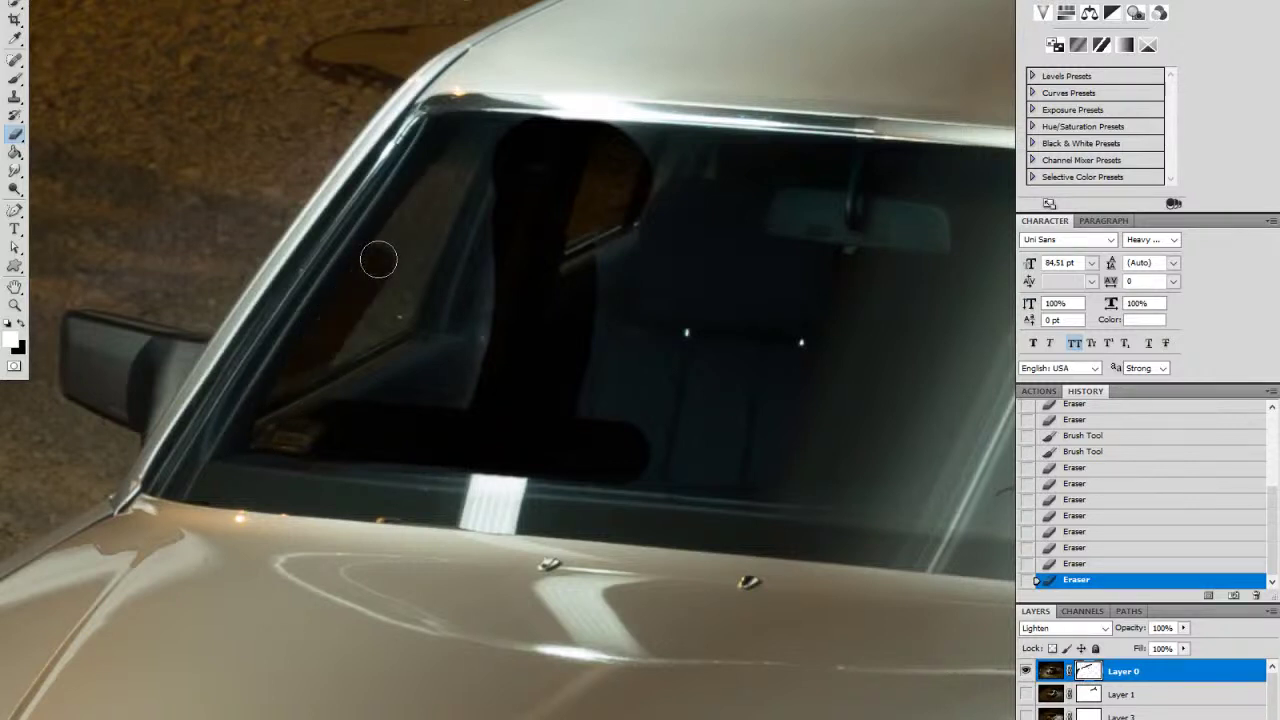
left_click(431, 185, "shift")
left_click(473, 132, "shift")
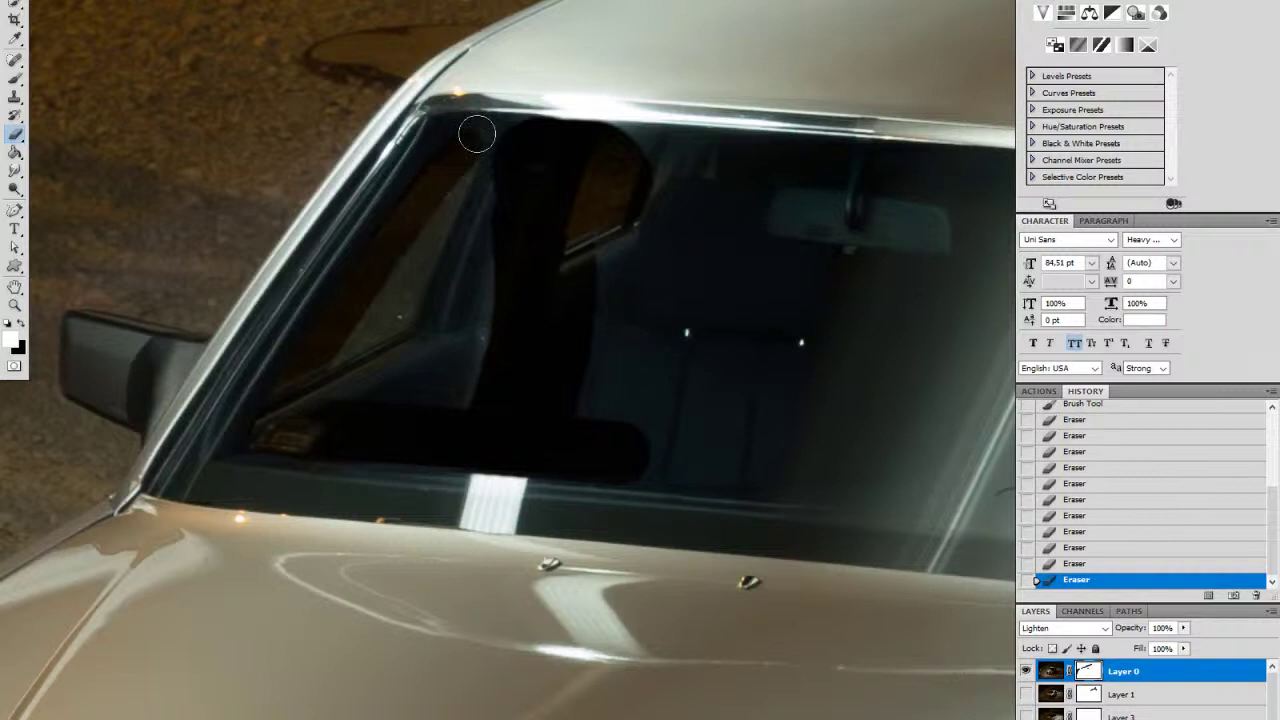
Step: Erase Layer 0's mask in straight strokes along the windshield's upper edge as far as the rear-view mirror
mouse_move(652, 188)
left_mouse_down()
mouse_move(616, 220)
mouse_move(400, 260)
mouse_move(455, 247)
left_mouse_up()
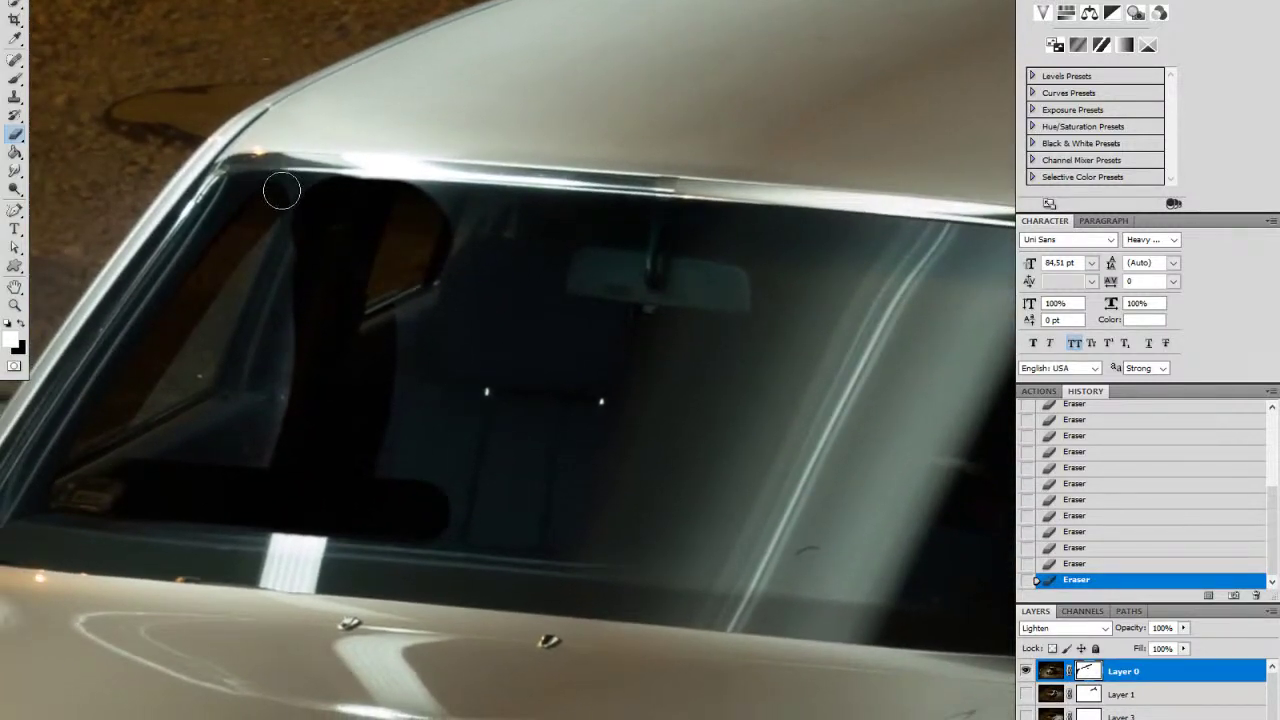
left_click(425, 185, "shift")
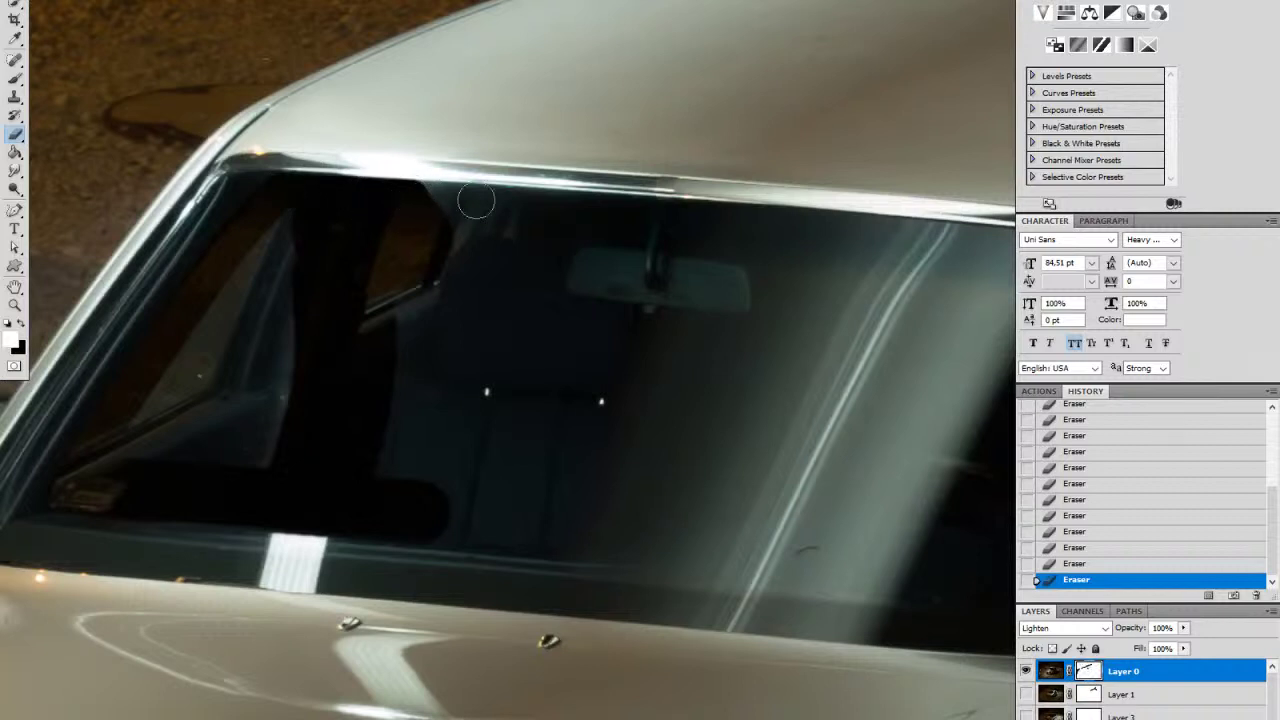
left_click(543, 207, "shift")
left_click(634, 206, "shift")
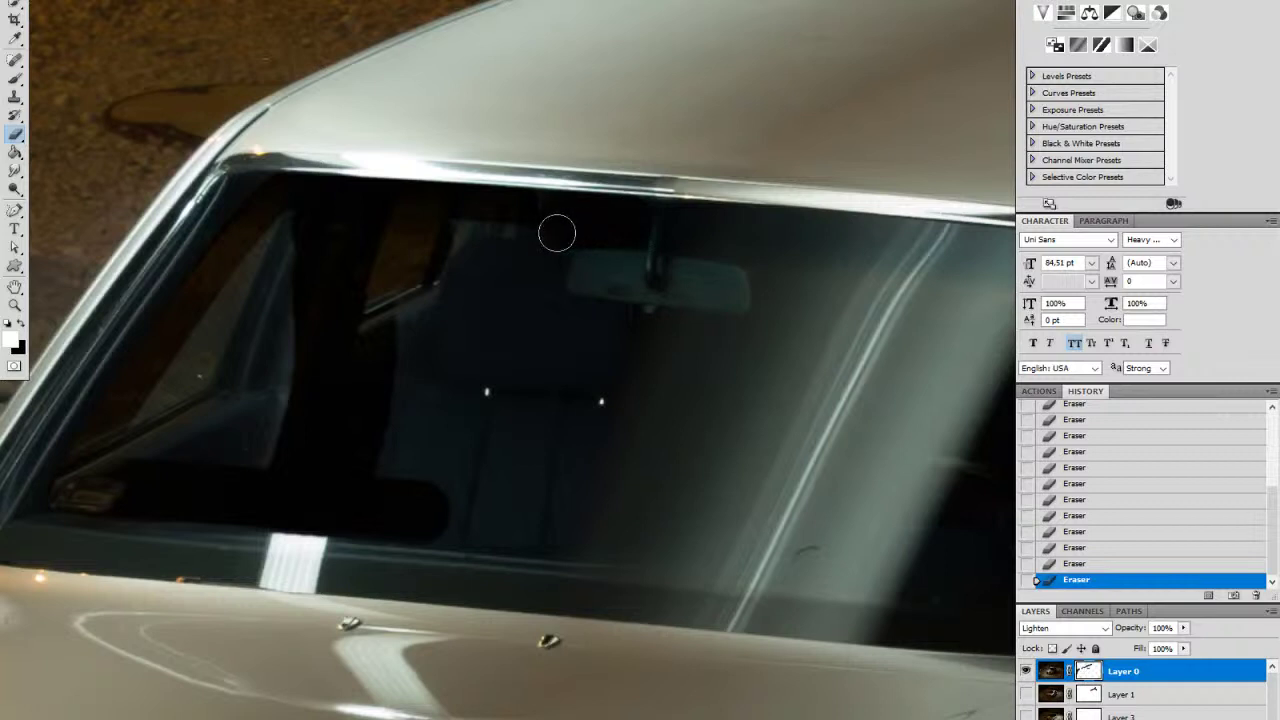
Step: Erase the rear-view mirror, seats and bright interior spots from the windshield on Layer 0's mask
mouse_move(545, 330)
left_mouse_down()
mouse_move(532, 435)
mouse_move(572, 375)
mouse_move(563, 435)
mouse_move(606, 390)
mouse_move(580, 445)
mouse_move(566, 537)
mouse_move(392, 526)
mouse_move(578, 525)
mouse_move(488, 485)
mouse_move(402, 470)
mouse_move(477, 434)
mouse_move(386, 401)
mouse_move(410, 373)
mouse_move(418, 394)
mouse_move(304, 331)
mouse_move(491, 387)
mouse_move(490, 289)
mouse_move(464, 400)
mouse_move(504, 246)
mouse_move(529, 234)
mouse_move(394, 393)
mouse_move(462, 292)
mouse_move(470, 348)
mouse_move(503, 230)
mouse_move(528, 218)
mouse_move(687, 236)
mouse_move(690, 212)
mouse_move(785, 216)
mouse_move(746, 246)
mouse_move(665, 238)
mouse_move(609, 275)
mouse_move(705, 295)
mouse_move(642, 395)
mouse_move(692, 395)
mouse_move(734, 442)
mouse_move(795, 404)
left_mouse_up()
mouse_move(711, 366)
left_mouse_down()
mouse_move(426, 363)
mouse_move(458, 384)
left_mouse_up()
mouse_move(496, 274)
left_mouse_down()
mouse_move(605, 276)
mouse_move(568, 268)
mouse_move(565, 301)
mouse_move(582, 299)
mouse_move(440, 250)
mouse_move(686, 271)
left_mouse_up()
left_click_drag(592, 279, 583, 256)
mouse_move(612, 384)
left_mouse_down()
mouse_move(389, 388)
mouse_move(443, 383)
left_mouse_up()
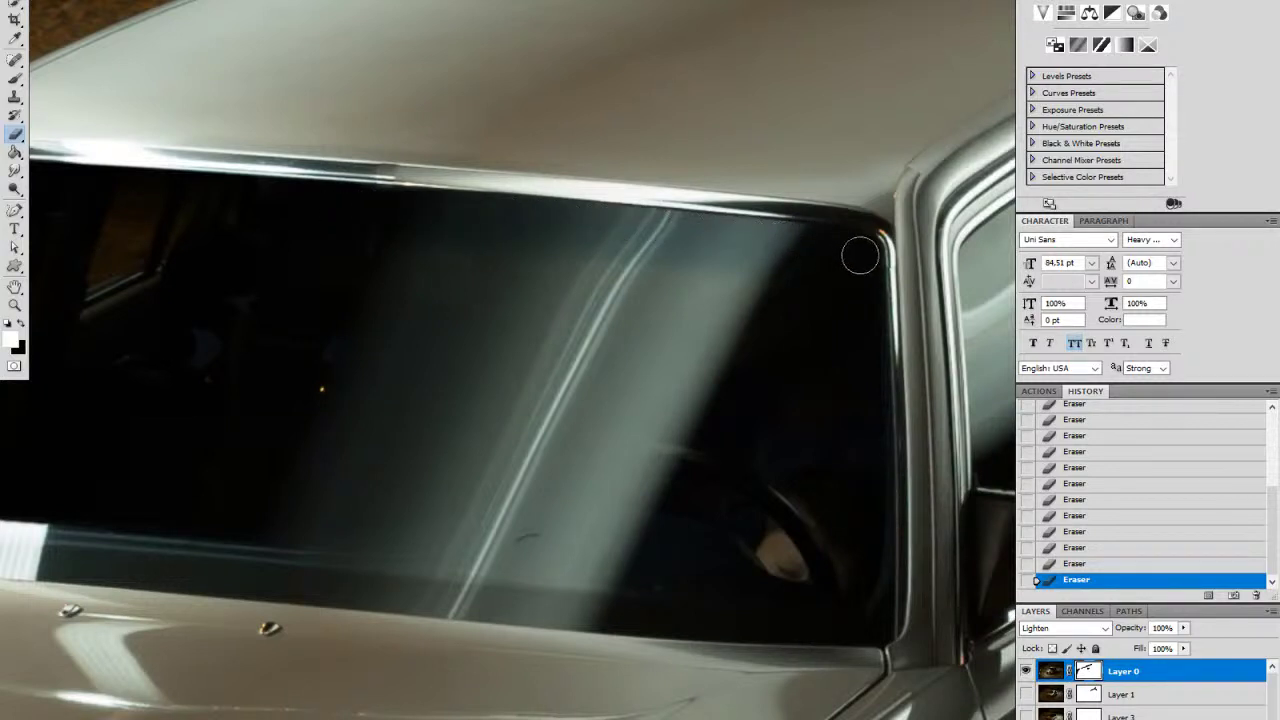
Step: Erase the steering wheel and the glass beside the driver-side pillar on Layer 0's mask, adjusting the eraser brush
left_click_drag(867, 287, 871, 407)
left_click_drag(861, 595, 698, 583)
left_click_drag(395, 540, 231, 526)
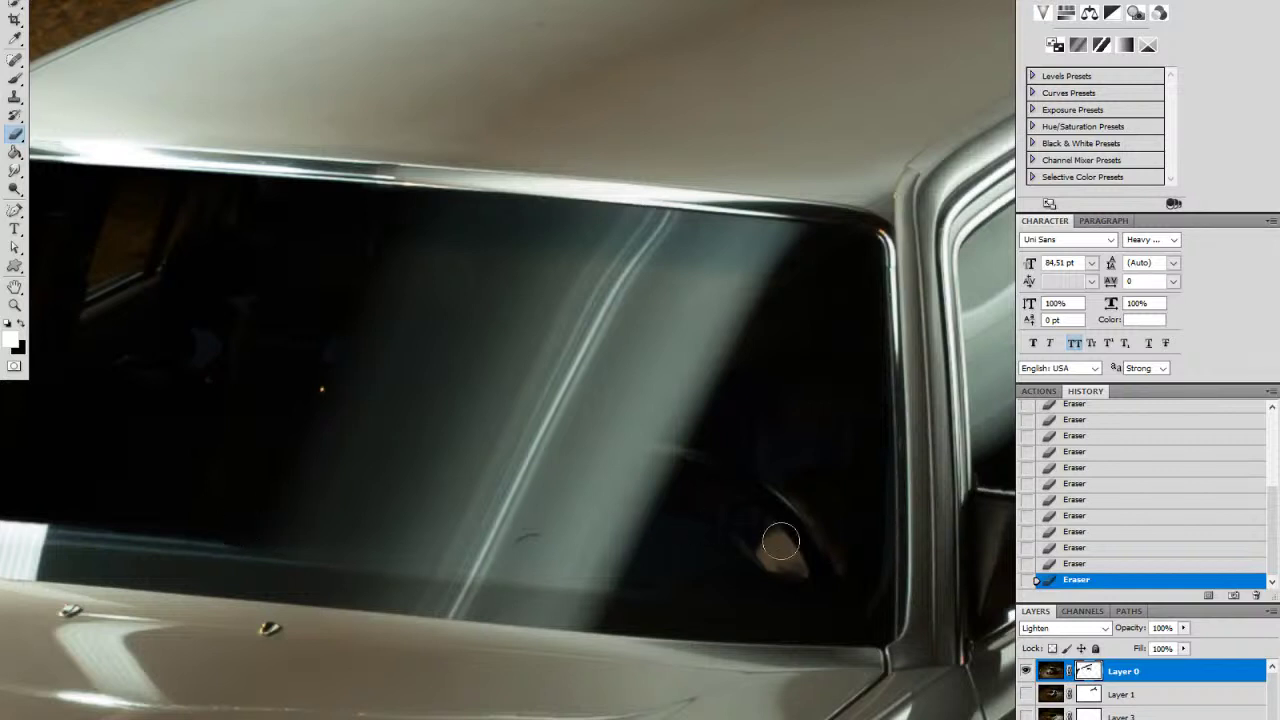
mouse_move(772, 538)
left_mouse_down()
mouse_move(724, 548)
mouse_move(757, 556)
left_mouse_up()
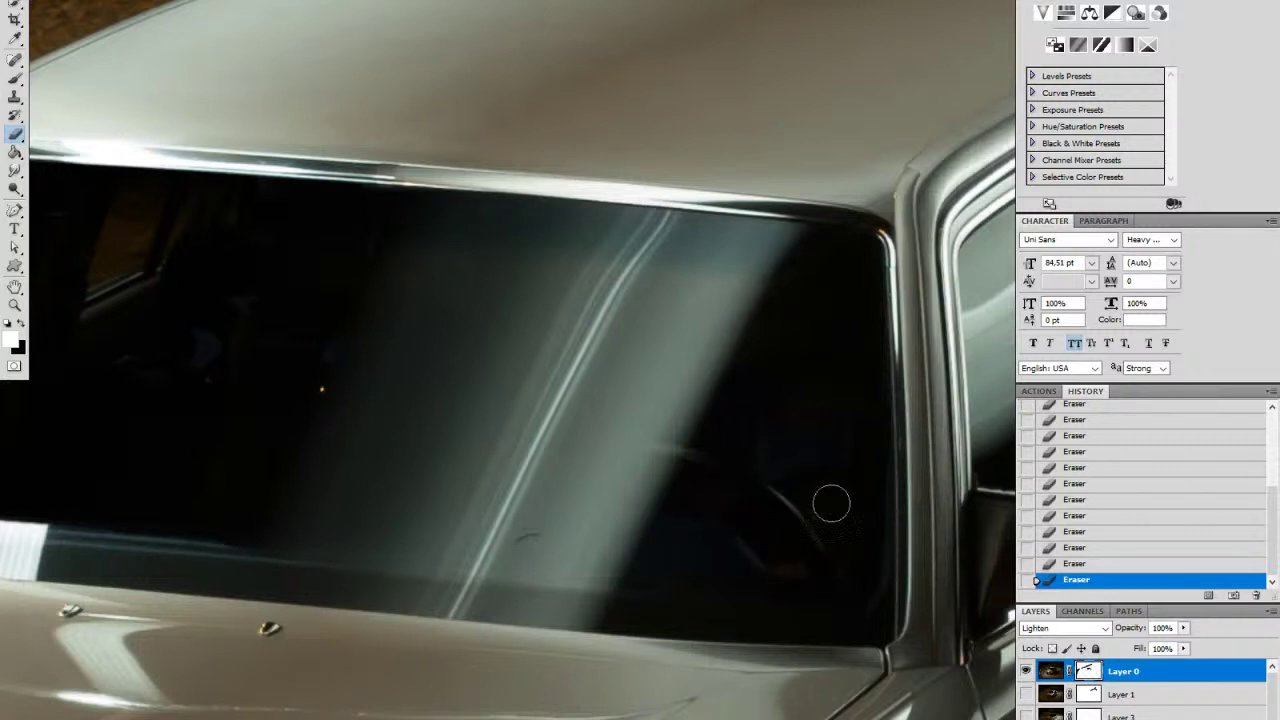
right_click(703, 496)
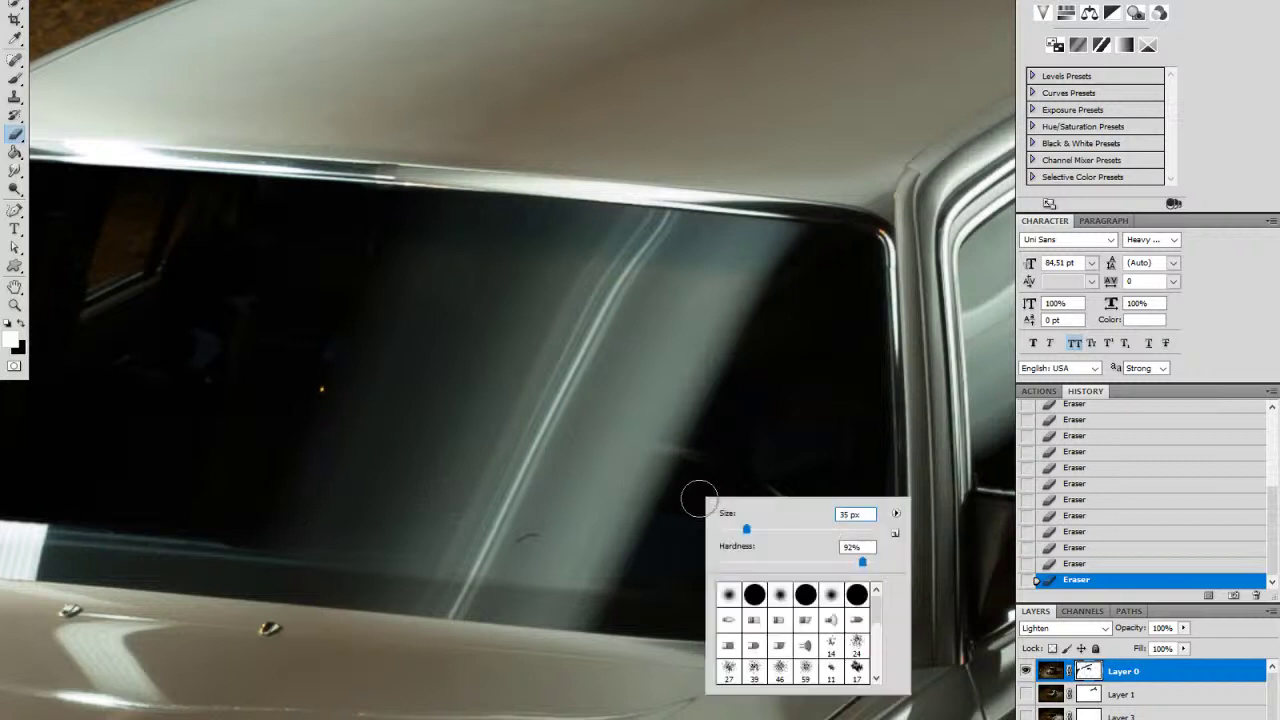
left_click(290, 463)
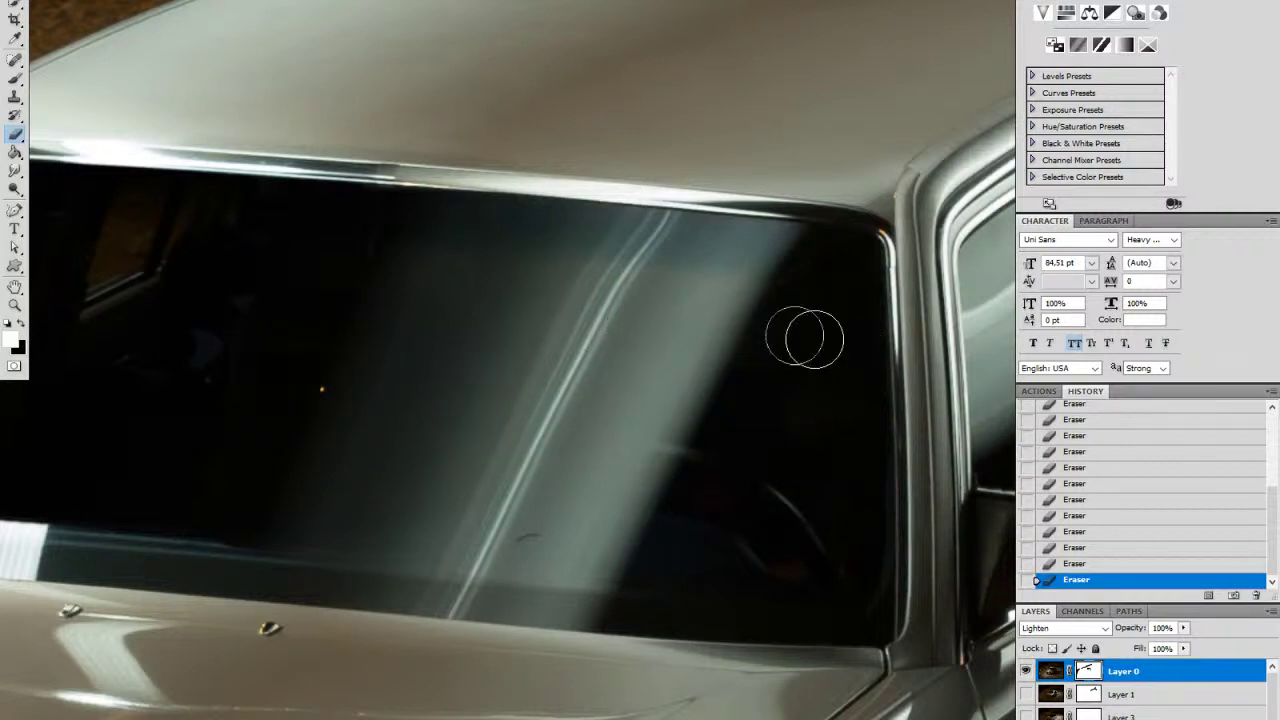
Step: Toggle Layer 0's visibility repeatedly to compare the whole car with and without it
key("z")
left_click_drag(748, 430, 665, 443)
left_click_drag(704, 517, 657, 462)
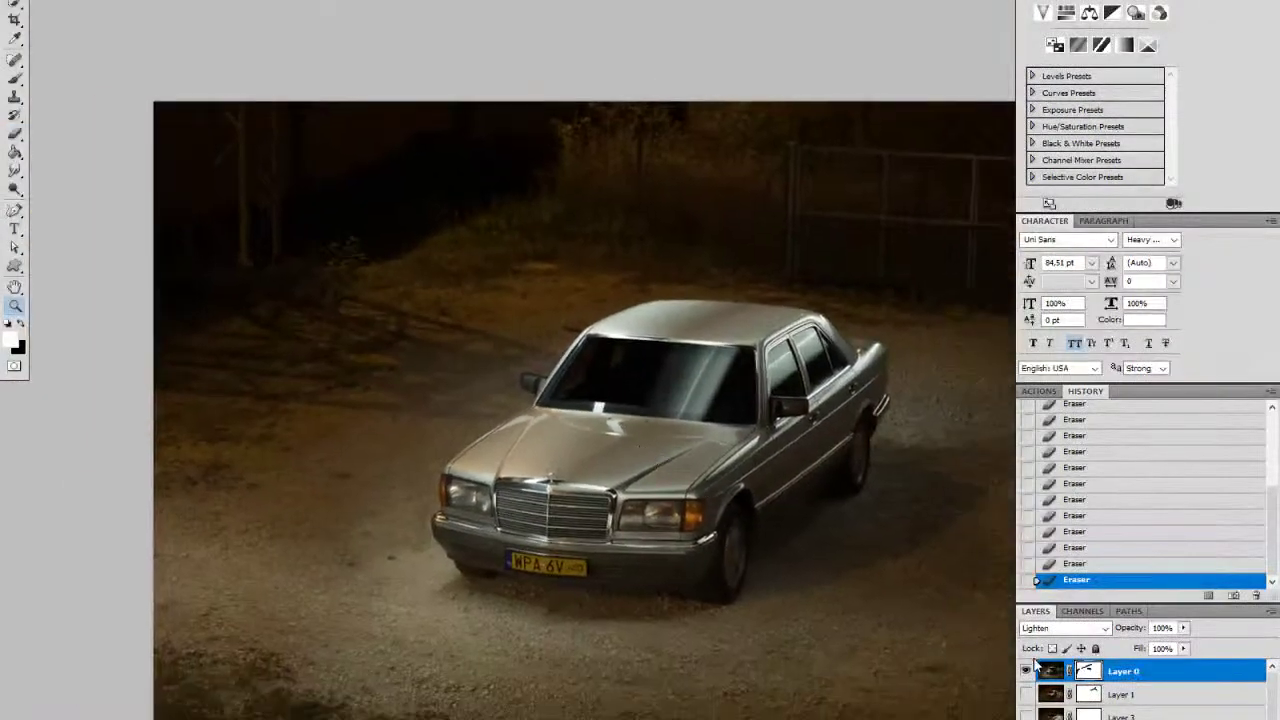
left_click(1026, 672)
left_click(1026, 672)
left_click(1026, 672)
left_click(1026, 672)
left_click(1026, 672)
left_click(1026, 672)
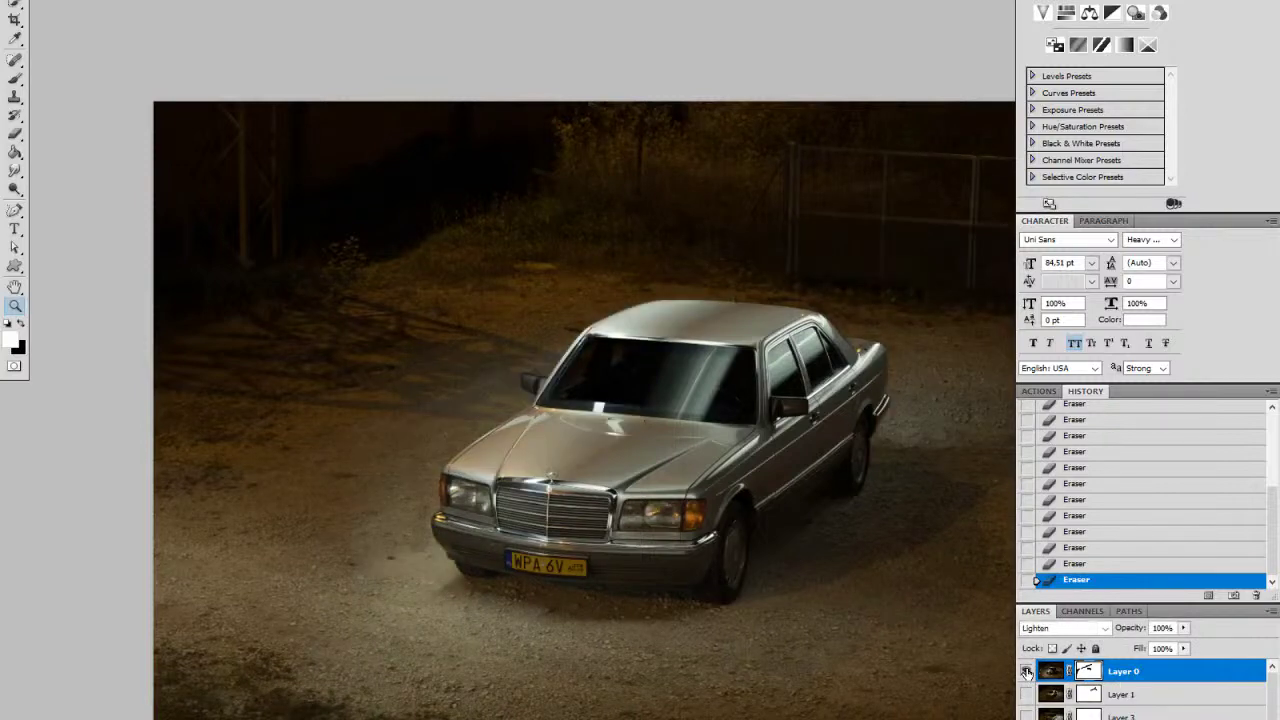
left_click(1026, 672)
left_click(1026, 672)
Step: Examine the striped reflection at the windshield's lower edge and look through the layer stack
left_click_drag(599, 399, 769, 399)
left_click_drag(705, 619, 691, 484)
left_click_drag(789, 501, 815, 501)
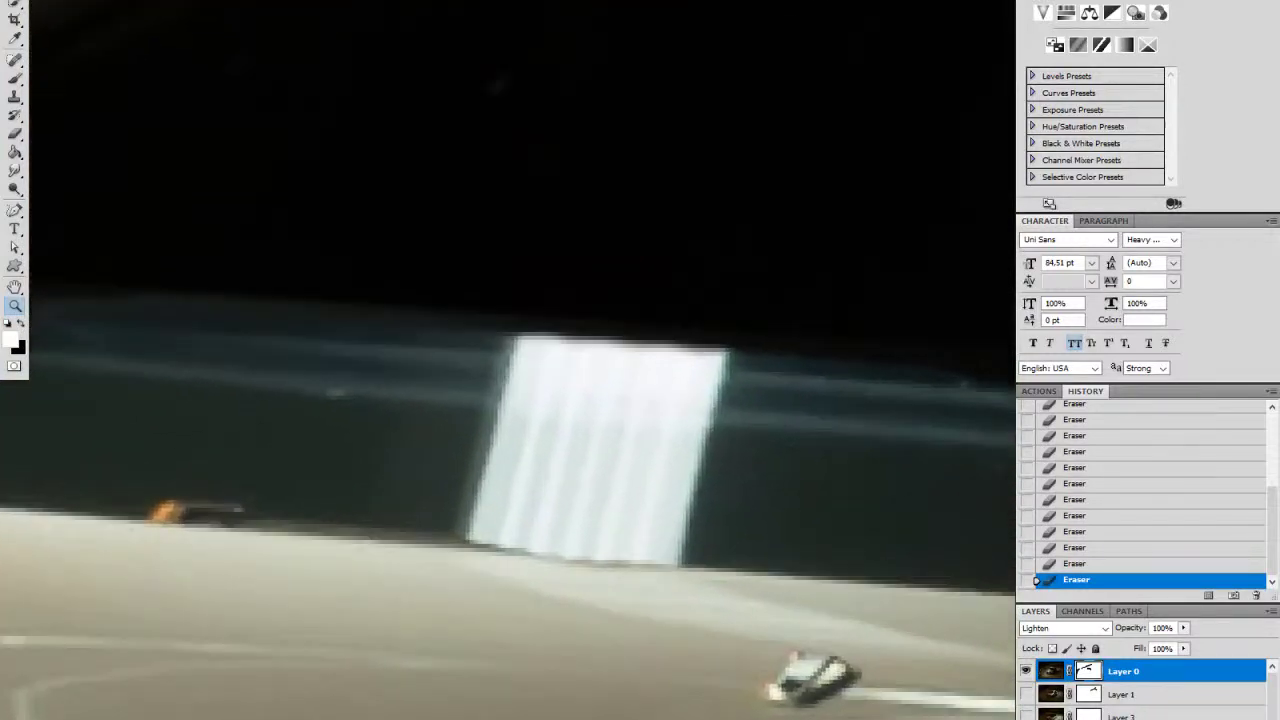
left_click_drag(1272, 706, 1272, 719)
scroll(1140, 688, "up", 1)
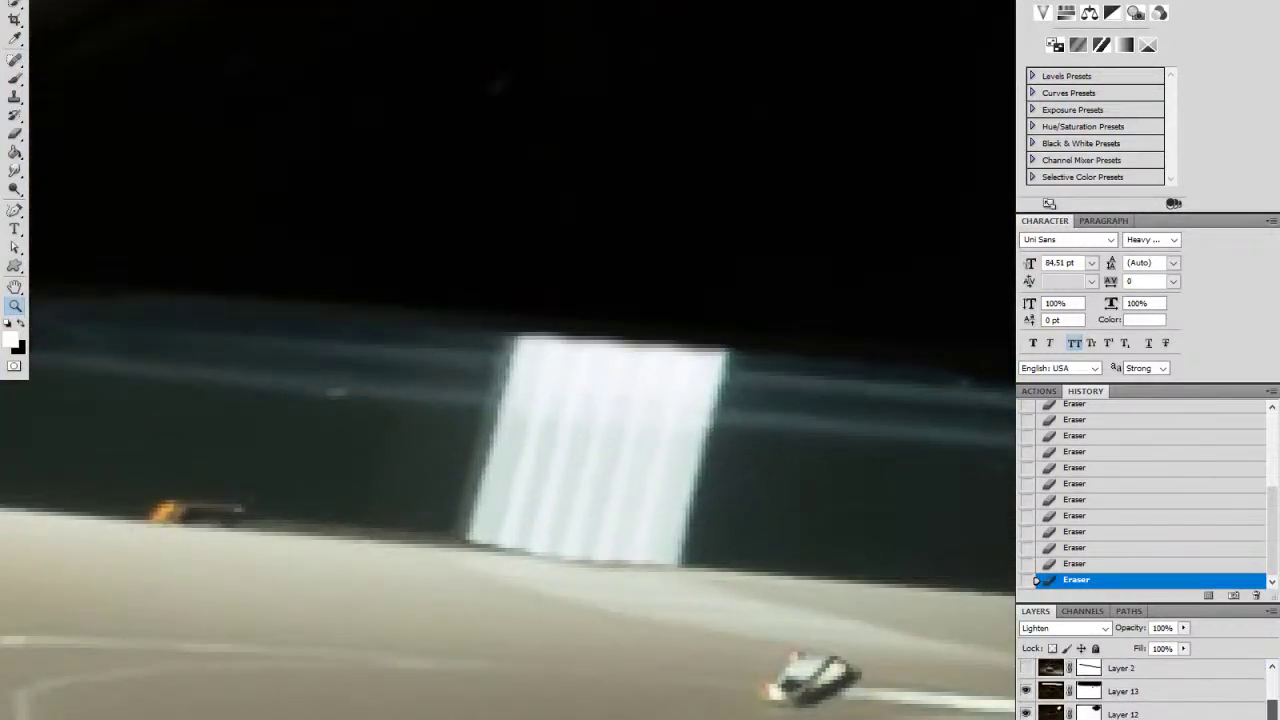
scroll(1140, 690, "up", 5)
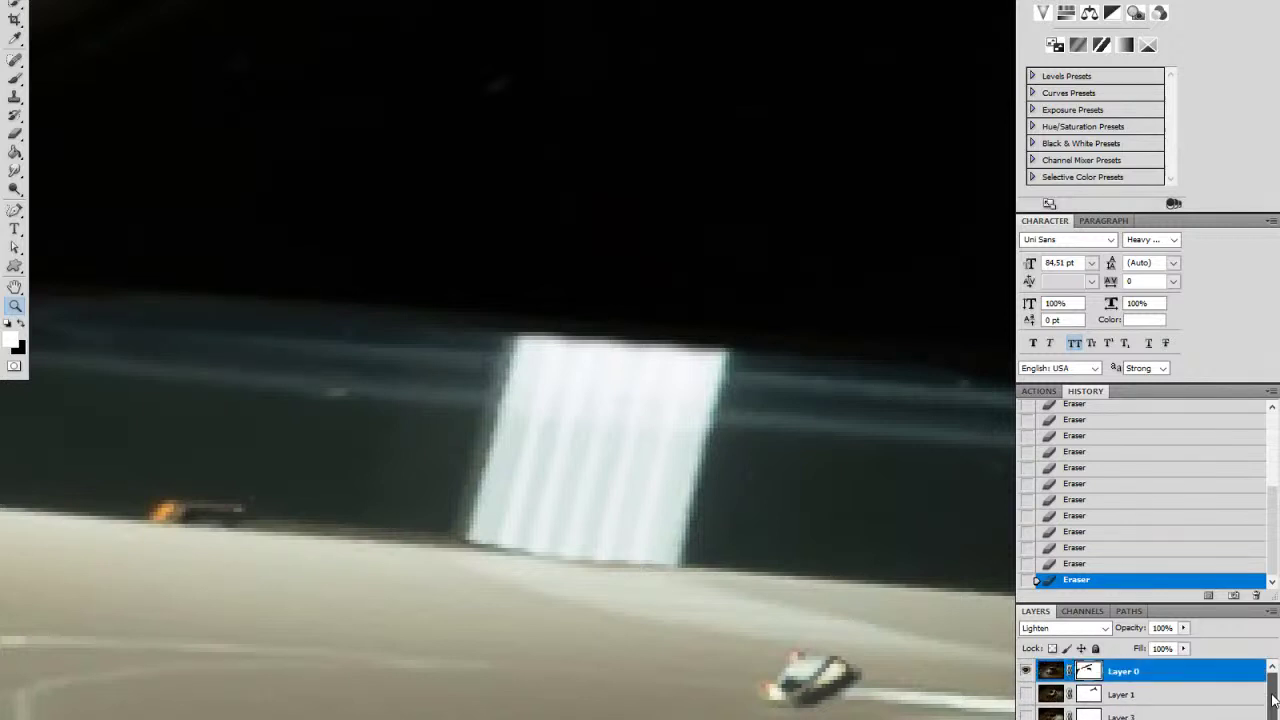
scroll(1274, 703, "down", 4)
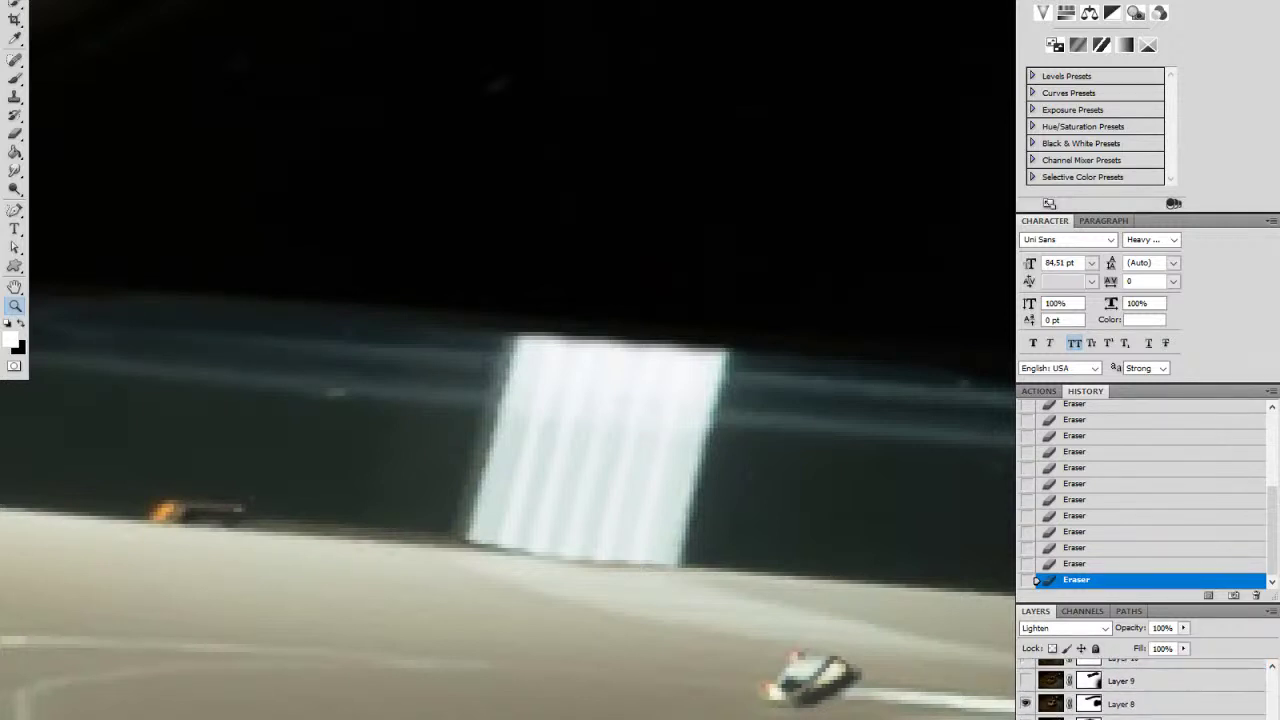
scroll(1140, 688, "up", 1)
scroll(808, 646, "down", 10)
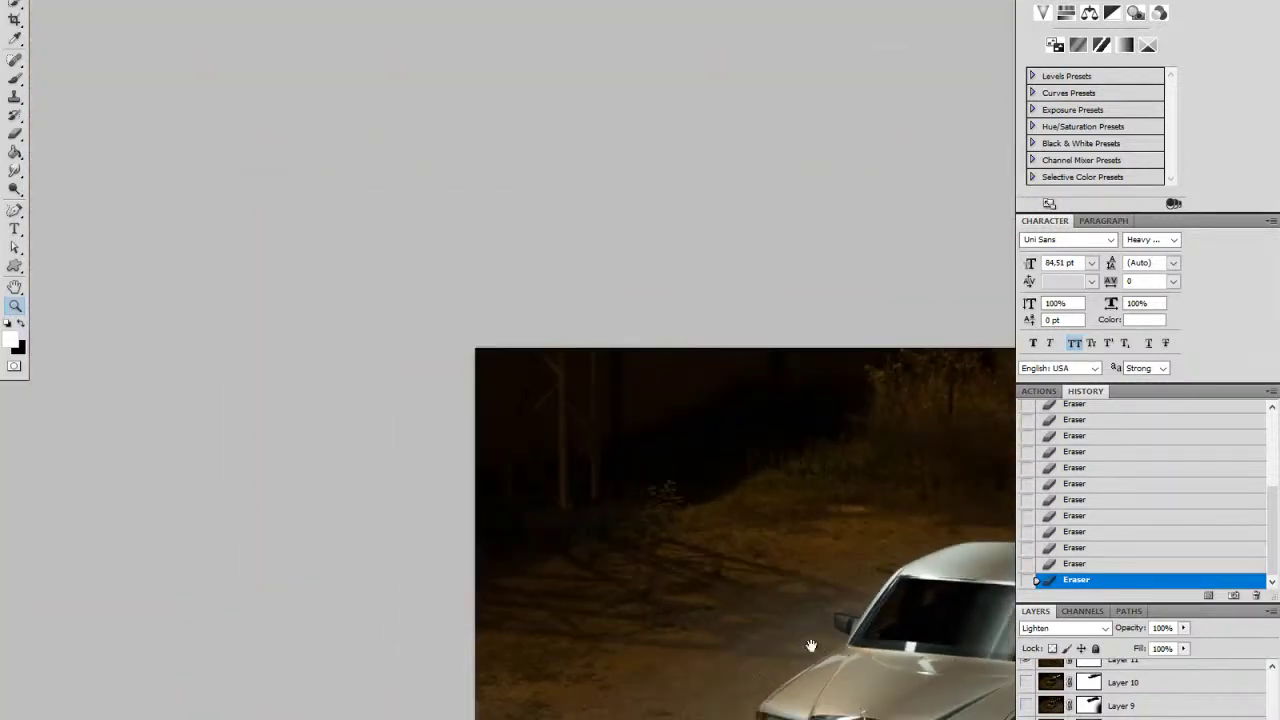
Step: Review the whole composite and toggle one layer's visibility repeatedly to compare its contribution
left_click_drag(814, 646, 501, 494)
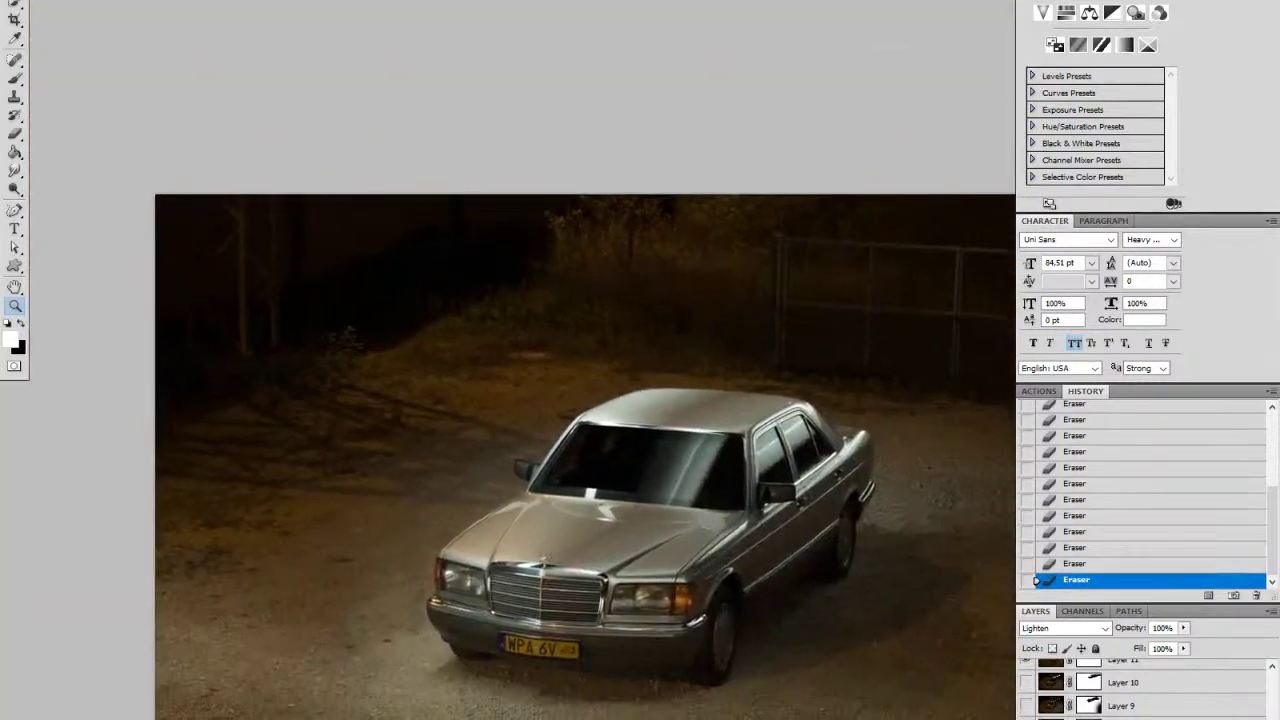
scroll(1140, 690, "down", 10)
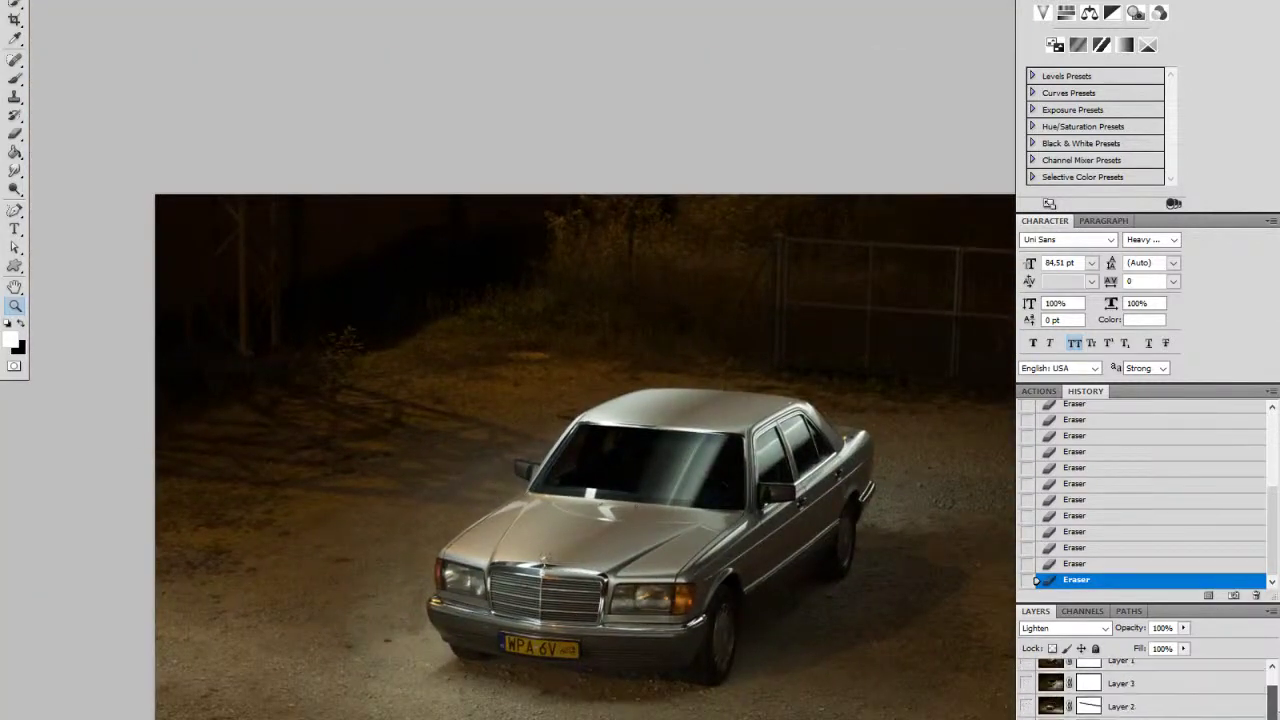
scroll(1140, 688, "down", 2)
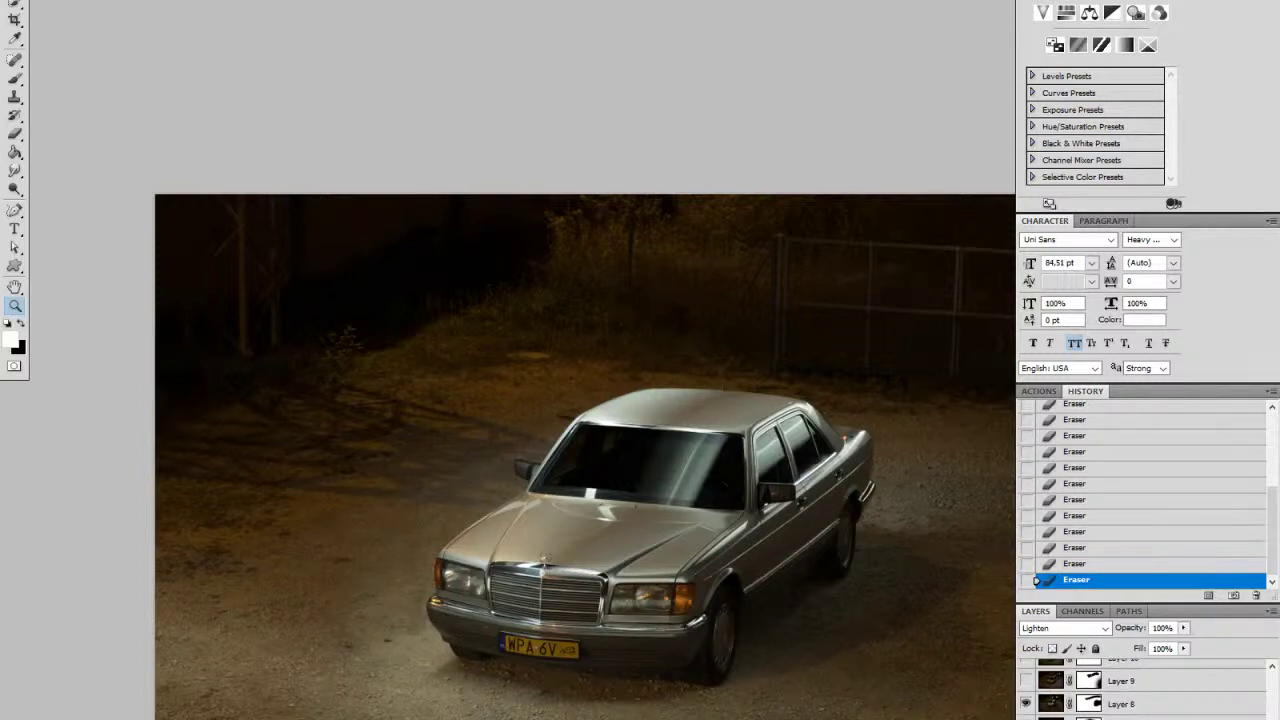
scroll(1020, 690, "up", 5)
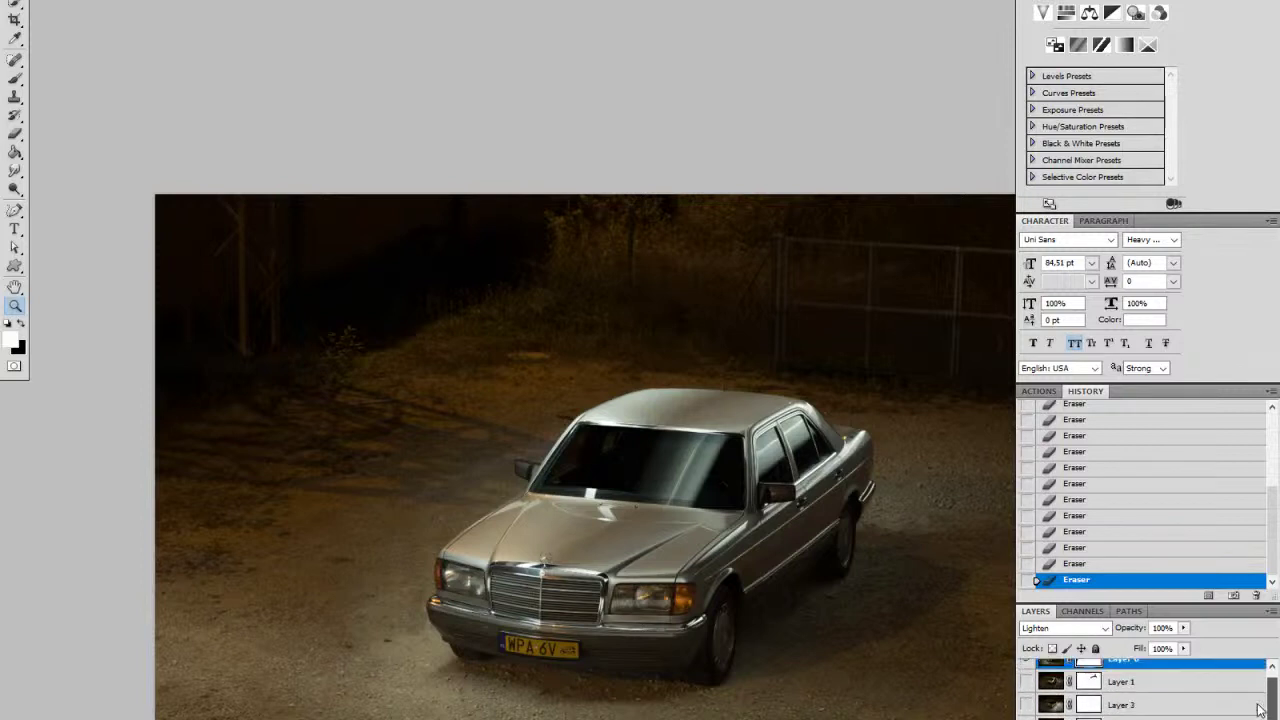
left_click(1025, 700)
left_click(1025, 700)
left_click(1025, 700)
left_click(1025, 700)
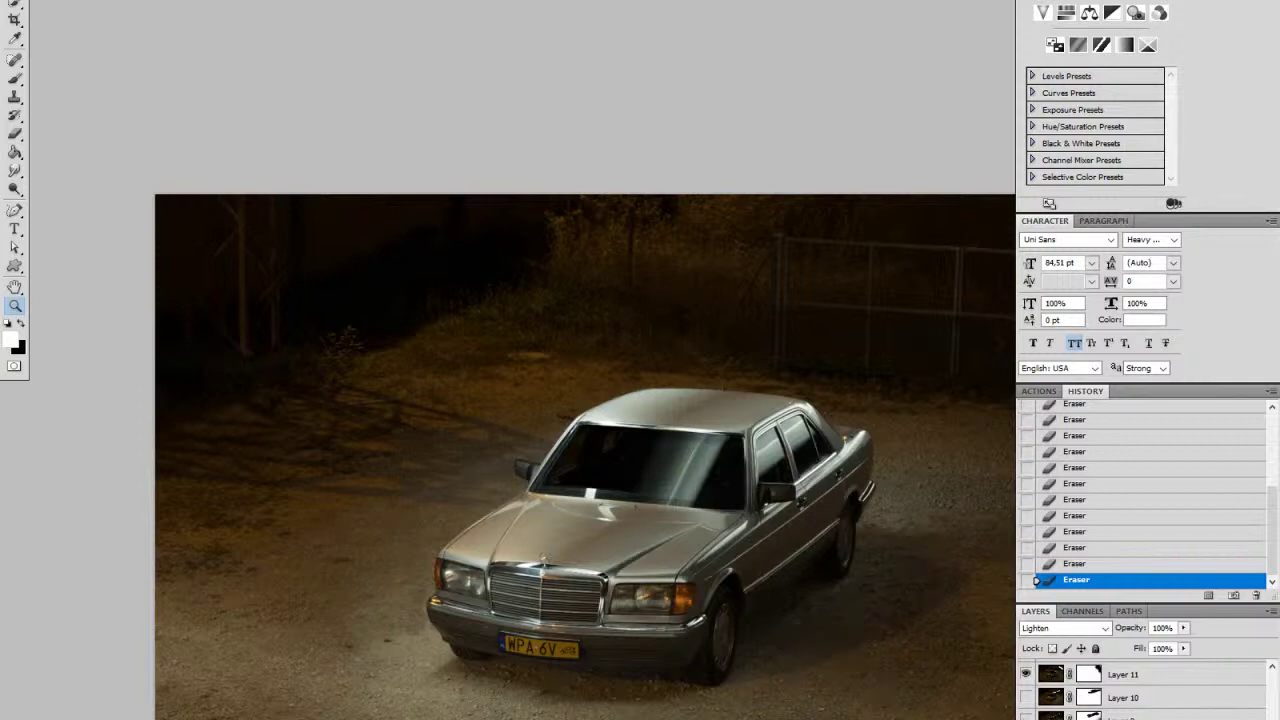
Step: Group Layer 0 into a new group and move Layers 13, 12 and 11 into it directly below Layer 0
scroll(1140, 690, "down", 10)
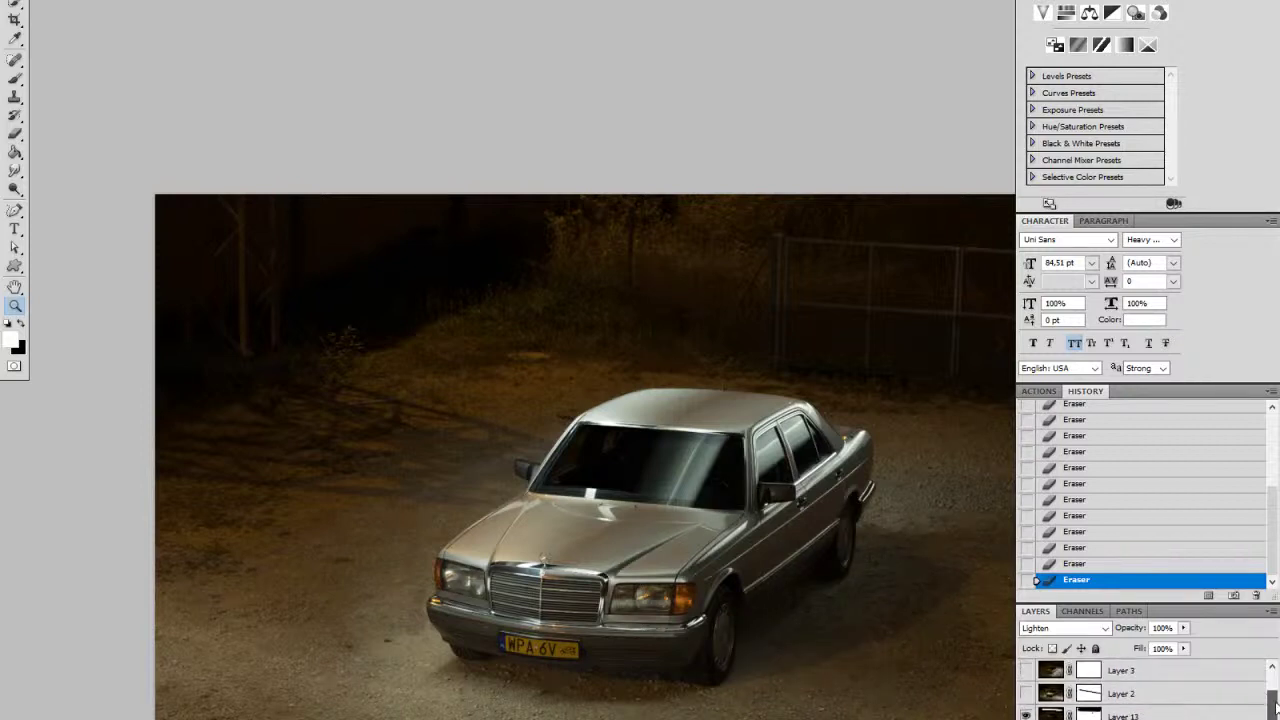
scroll(1205, 712, "up", 2)
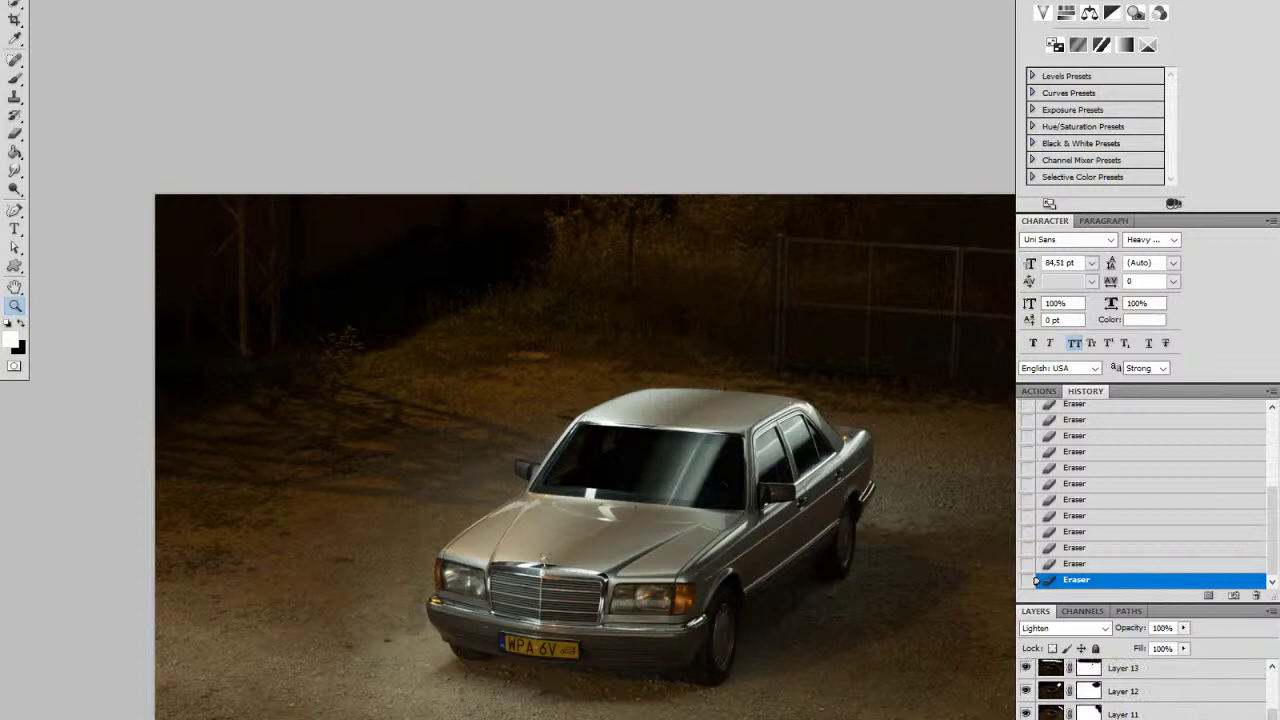
key("ctrl+alt+a")
key("ctrl+g")
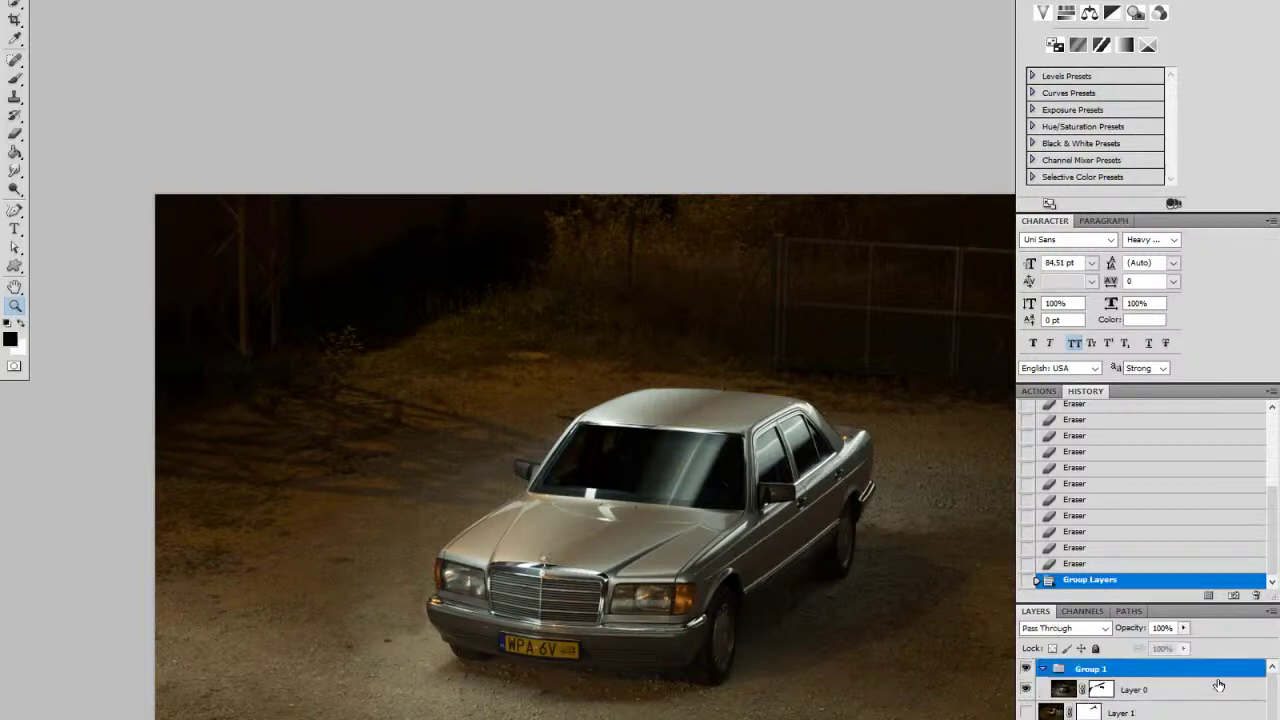
mouse_move(1272, 706)
left_mouse_down()
mouse_move(1272, 719)
mouse_move(1275, 694)
left_mouse_up()
left_click(1140, 717)
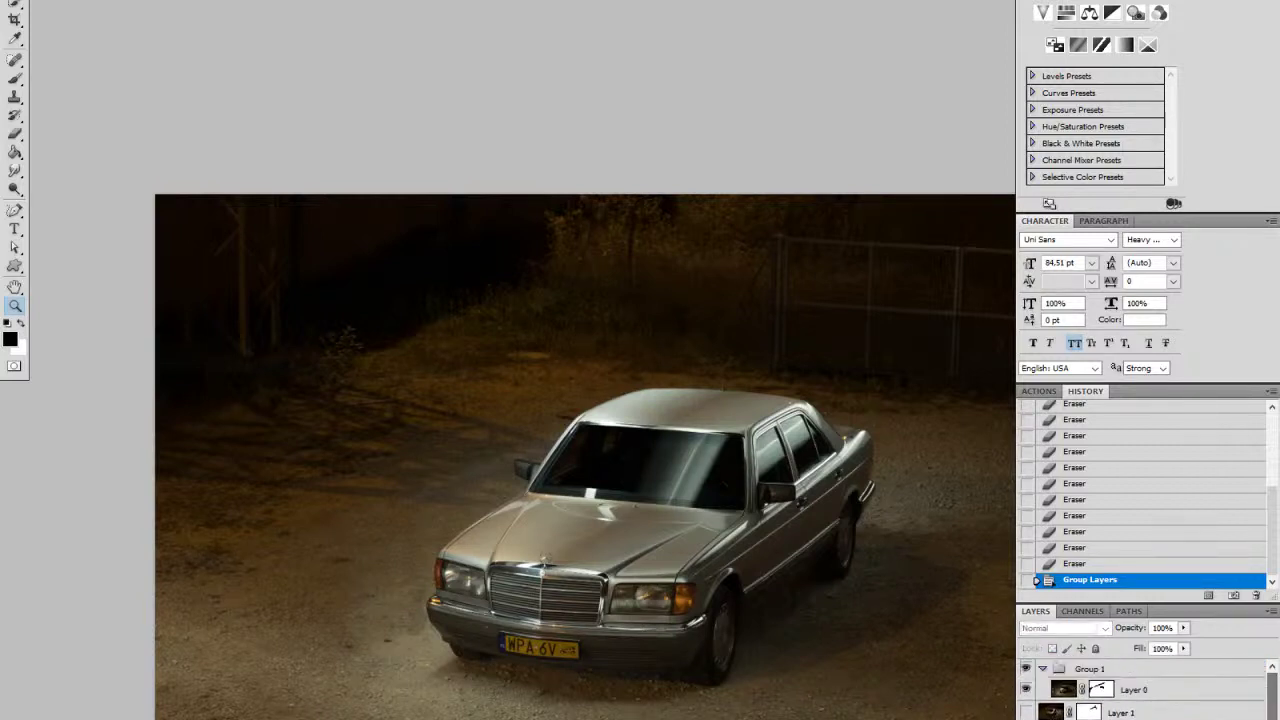
left_click_drag(1141, 719, 1148, 677)
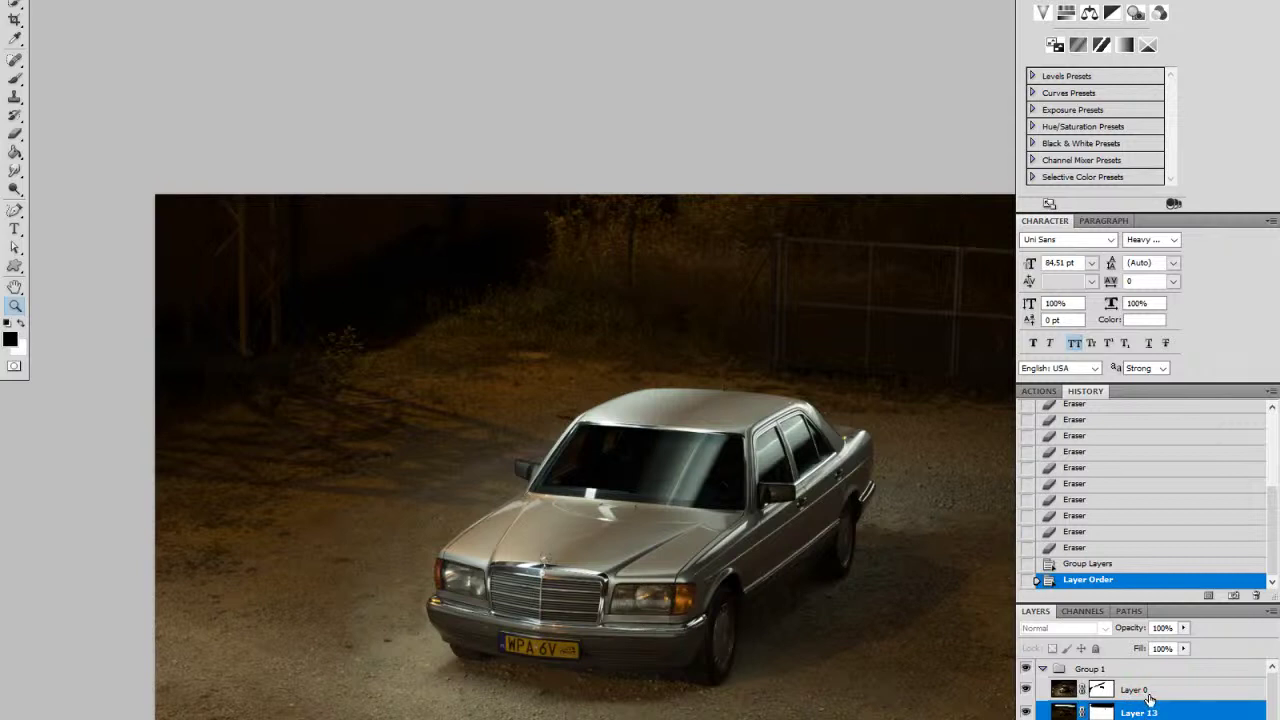
Step: Move the visible layers from Layer 8 downward into Group 1, below Layer 11
left_click(1152, 694)
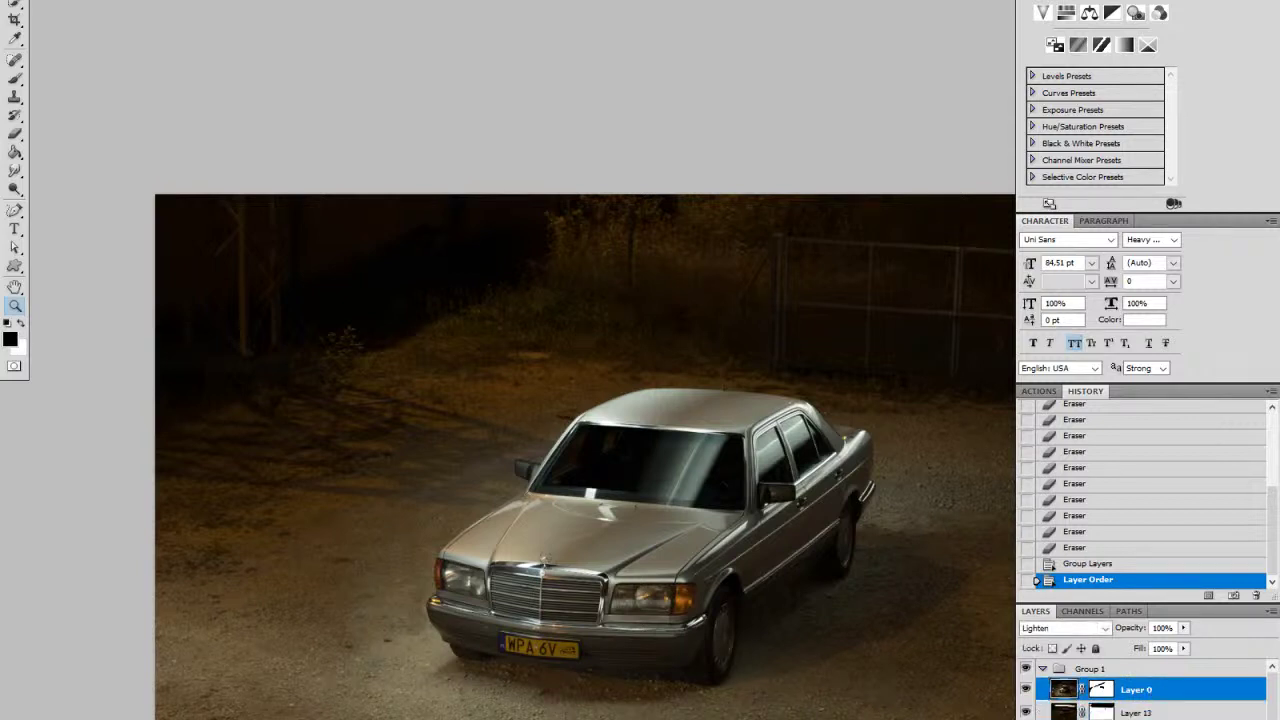
mouse_move(1166, 690)
left_mouse_down()
mouse_move(1166, 677)
mouse_move(1168, 688)
left_mouse_up()
left_click_drag(1273, 710, 1273, 719)
left_click(1133, 708)
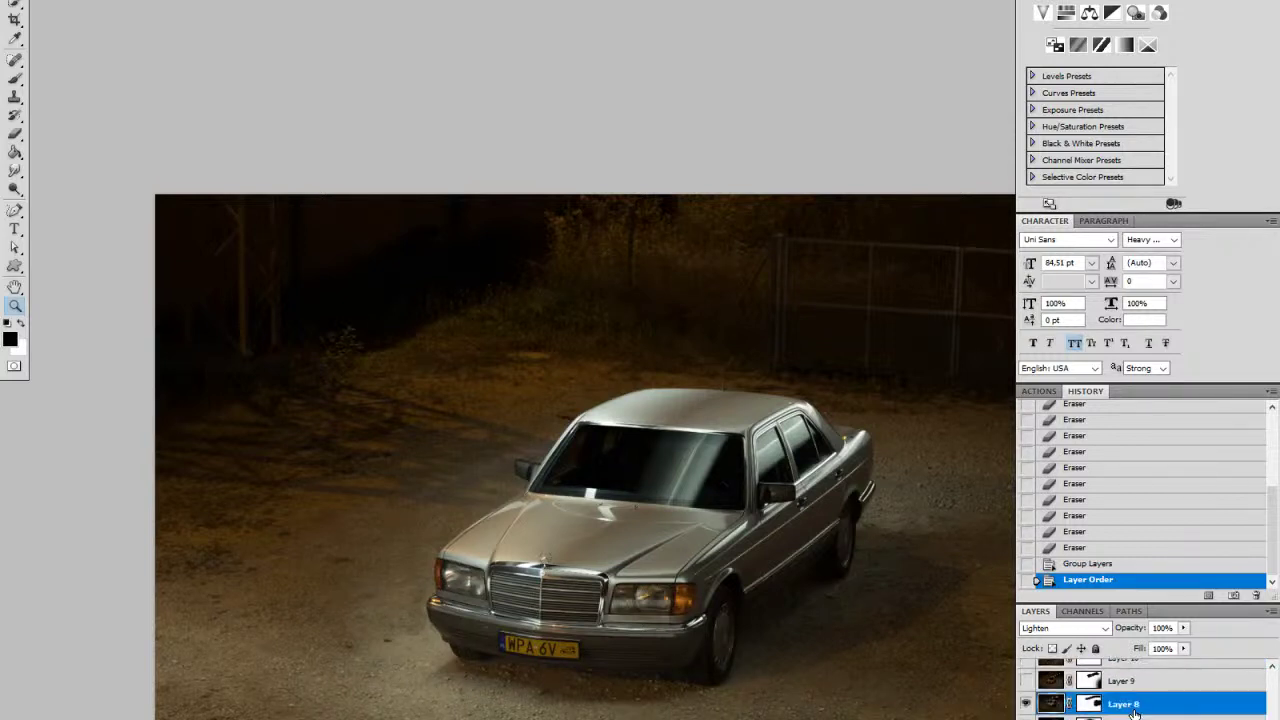
left_click(1133, 718, "shift")
mouse_move(1273, 719)
left_mouse_down()
mouse_move(1273, 688)
mouse_move(1273, 719)
left_mouse_up()
left_click_drag(1191, 719, 1080, 669)
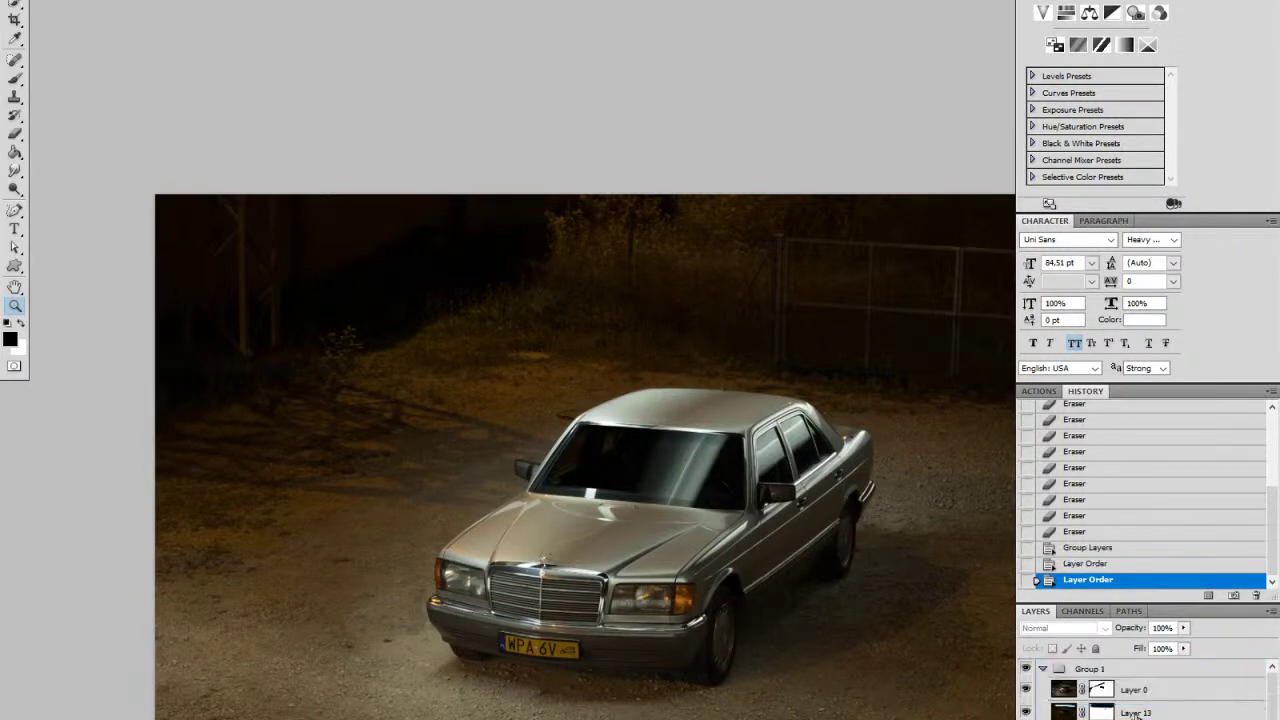
Step: Compare the image with and without Layer 0, and move Layer 0 to the bottom of Group 1
left_click_drag(1274, 710, 1274, 719)
scroll(1140, 688, "up", 3)
left_click(1026, 690)
left_click(1026, 690)
scroll(1159, 695, "down", 5)
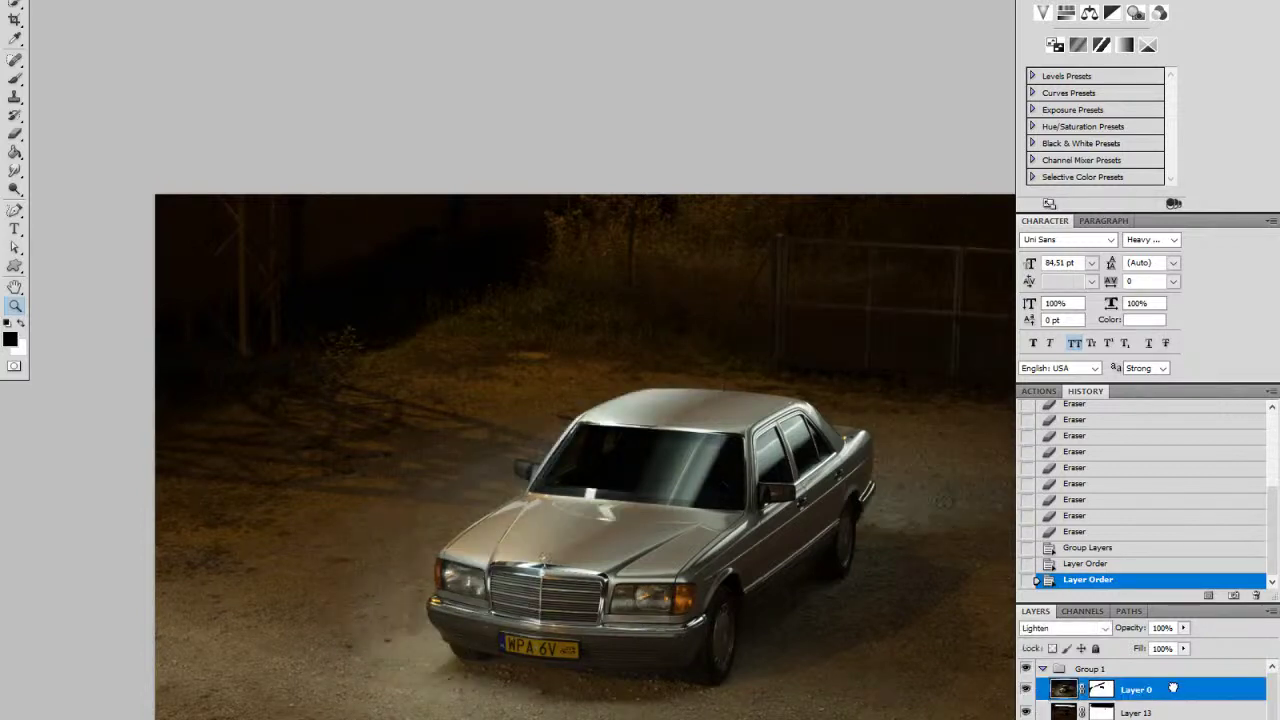
key("ctrl+[")
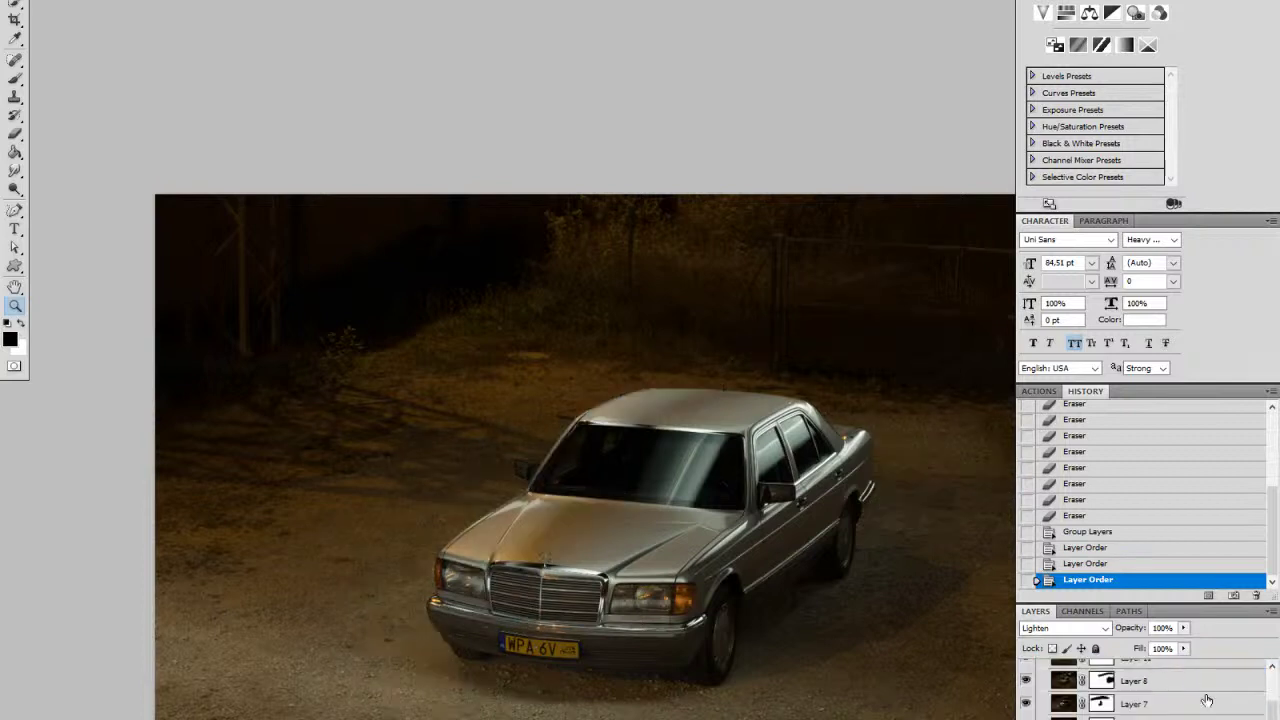
left_click(1140, 717)
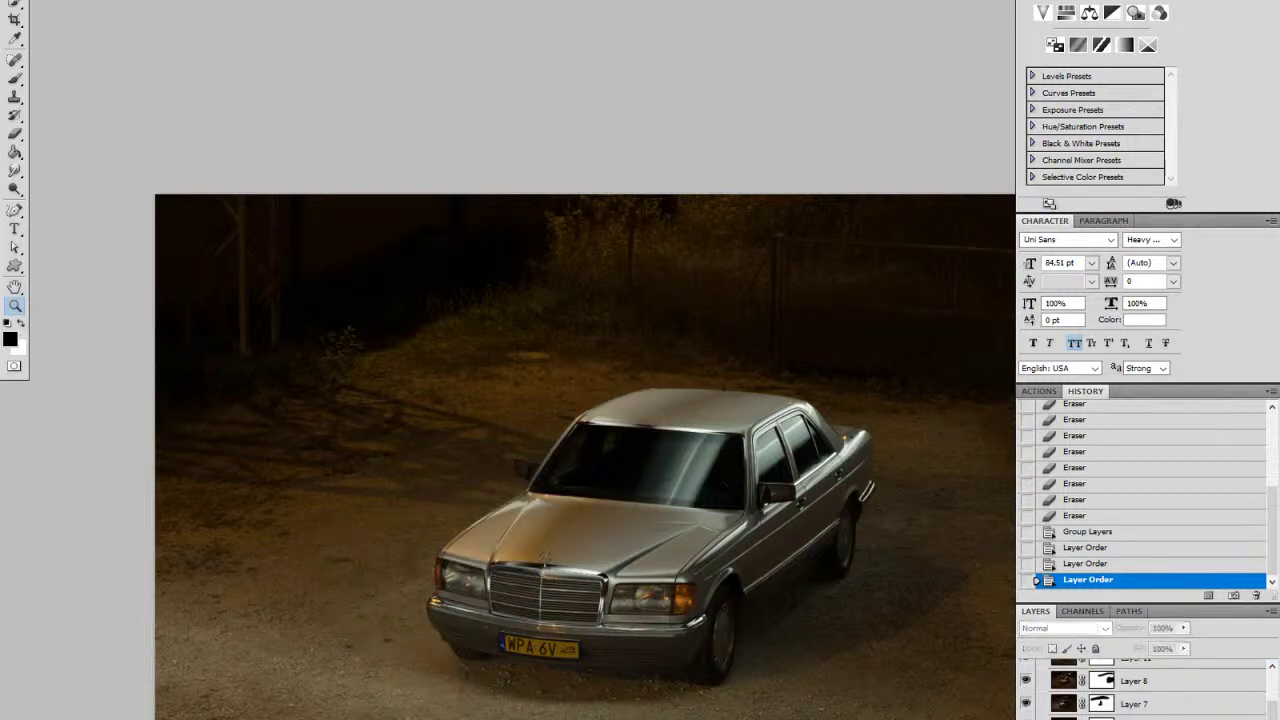
Step: Toggle Layer 13's visibility repeatedly to compare its effect on the image
scroll(1078, 700, "up", 3)
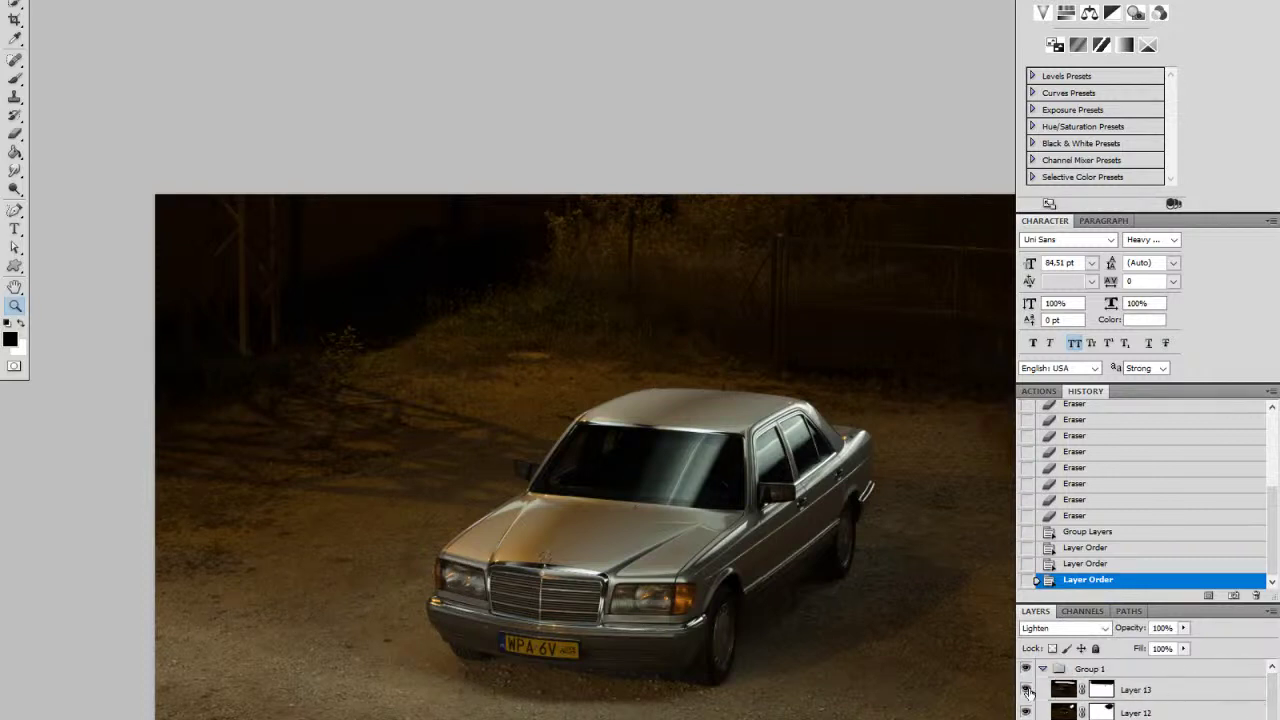
left_click(1025, 690)
left_click(1025, 690)
left_click(1025, 690)
left_click(1025, 690)
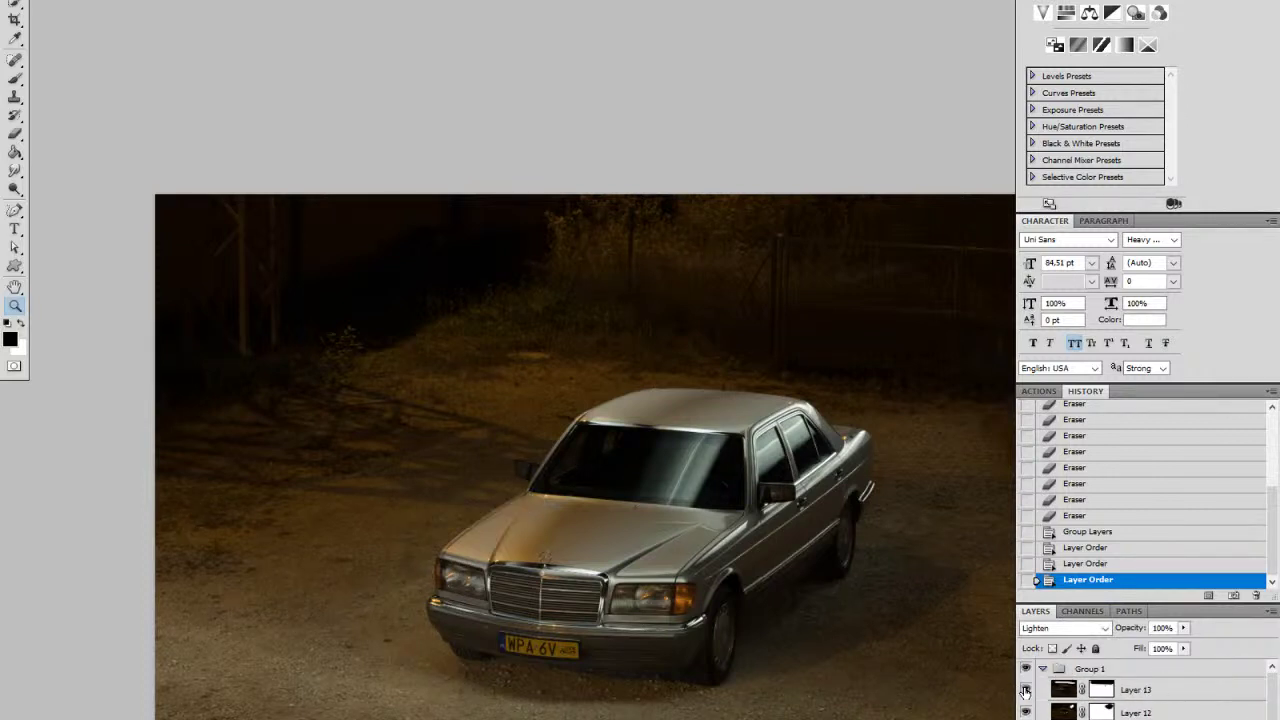
Step: Review the contents and order of Group 1 from Layer 13 down to Layer 0
left_click_drag(1272, 704, 1272, 719)
scroll(1145, 690, "down", 1)
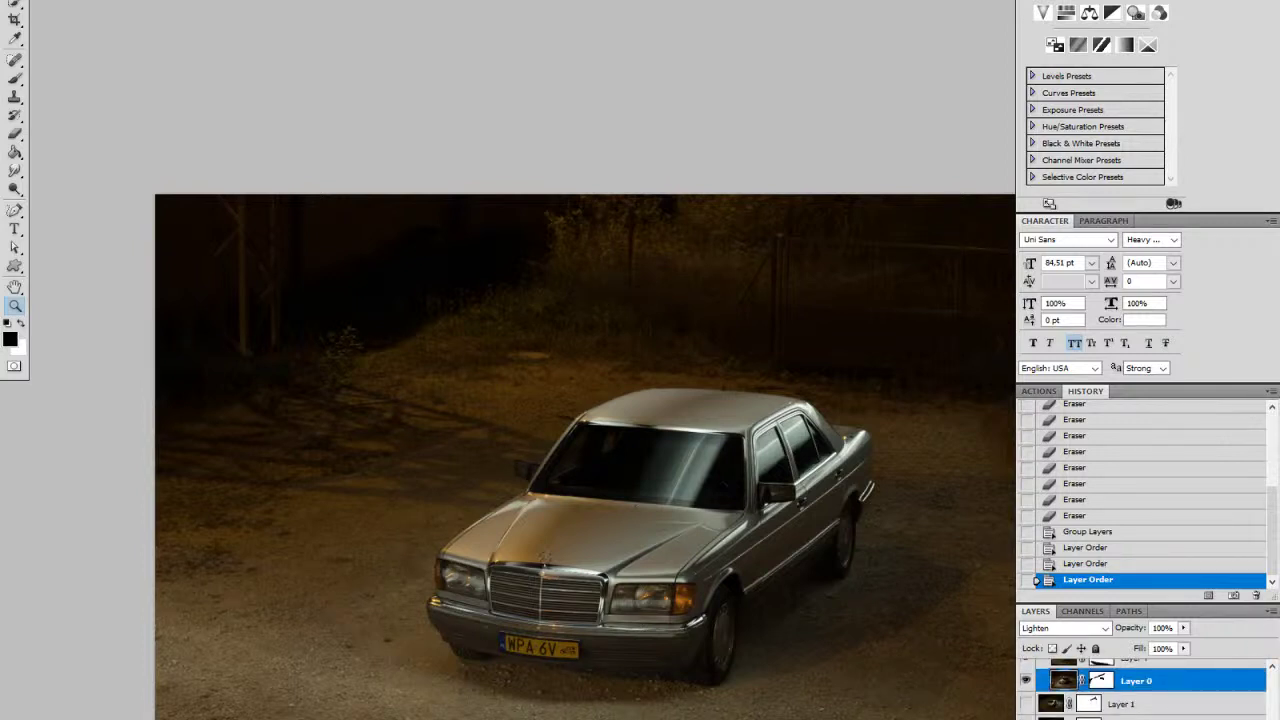
scroll(1145, 690, "up", 3)
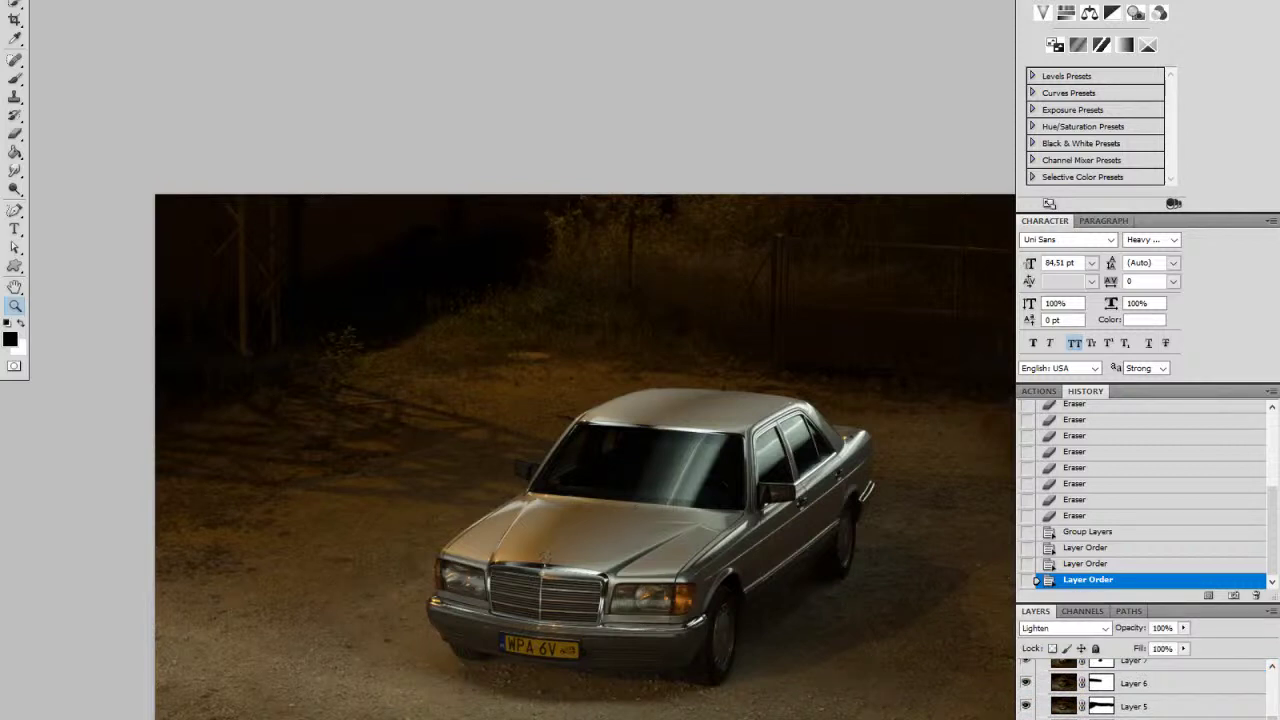
scroll(1145, 690, "down", 3)
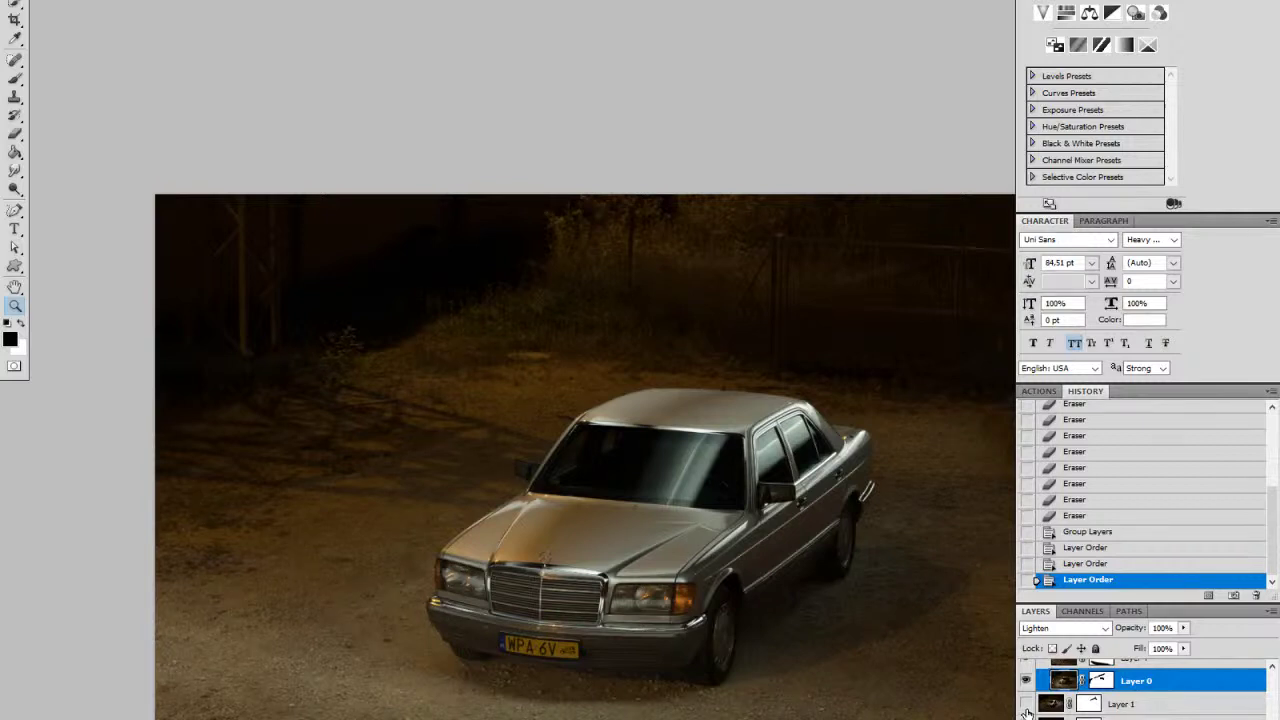
scroll(1142, 688, "up", 10)
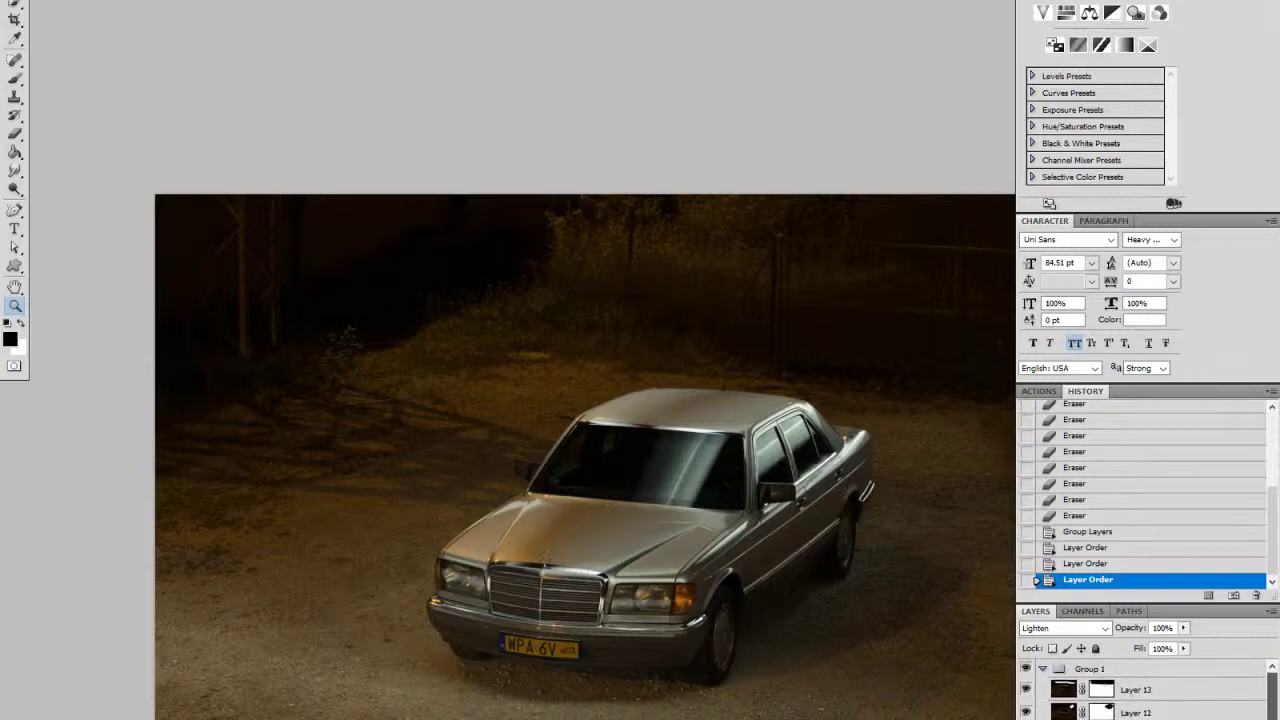
scroll(1142, 688, "down", 1)
scroll(1142, 688, "down", 5)
scroll(1142, 688, "down", 6)
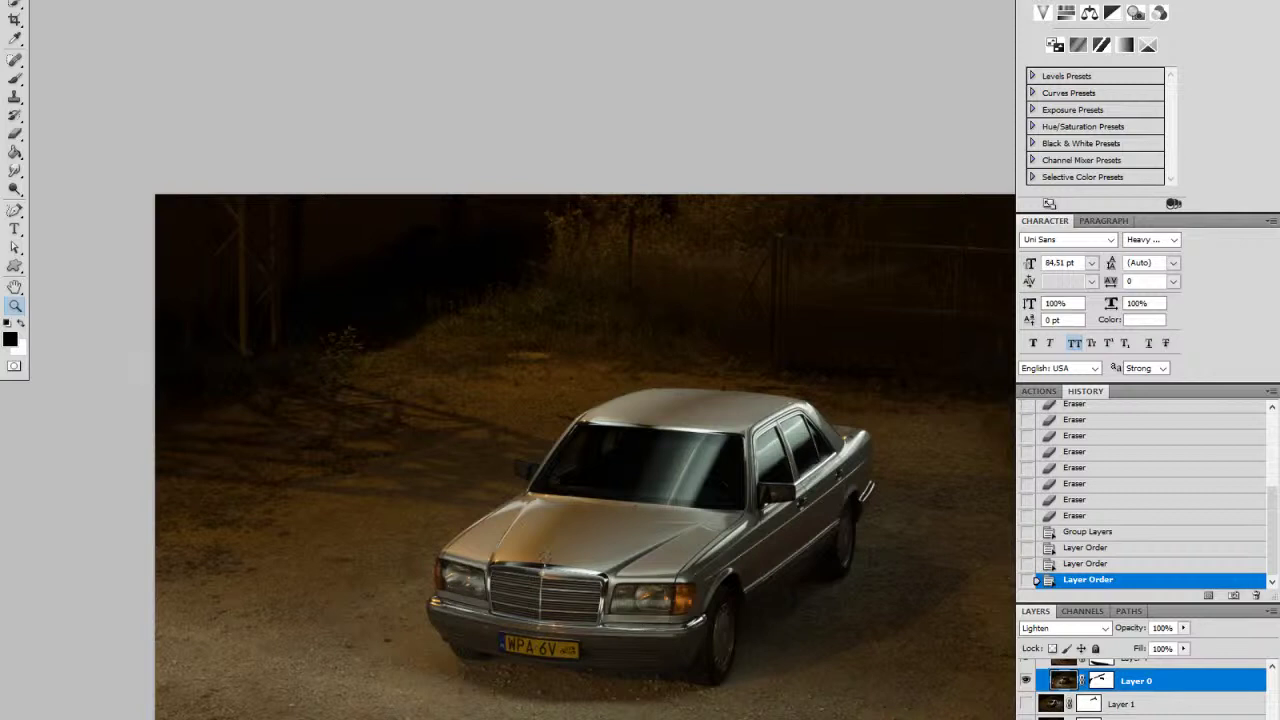
scroll(1041, 668, "up", 12)
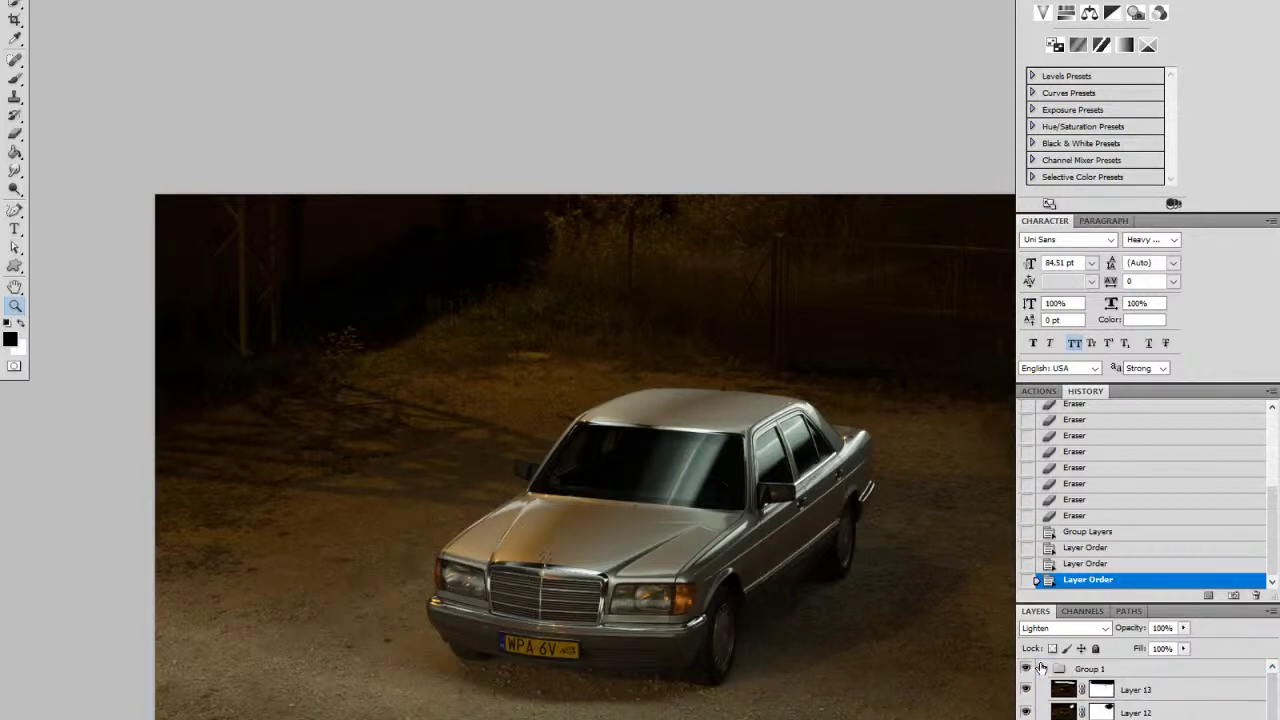
Step: Collapse Group 1 and move it in the layer stack to directly below Layer 9
left_click(1041, 668)
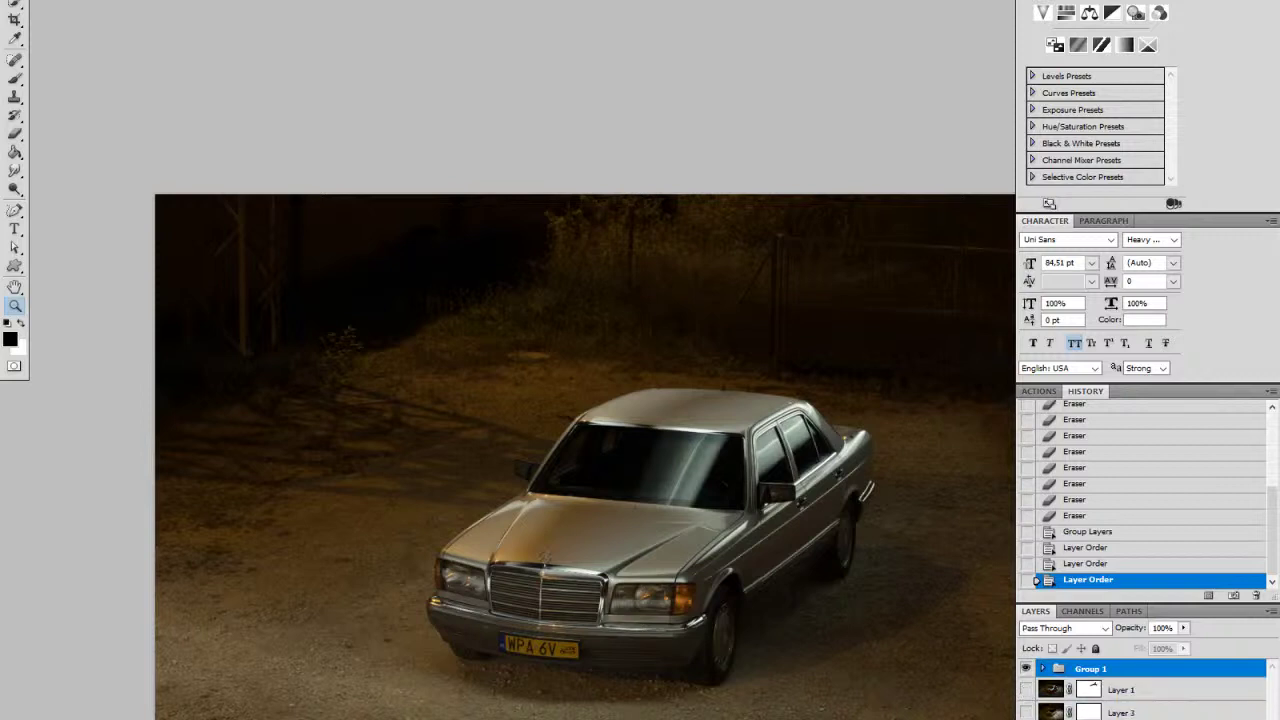
left_click_drag(1090, 669, 1100, 718)
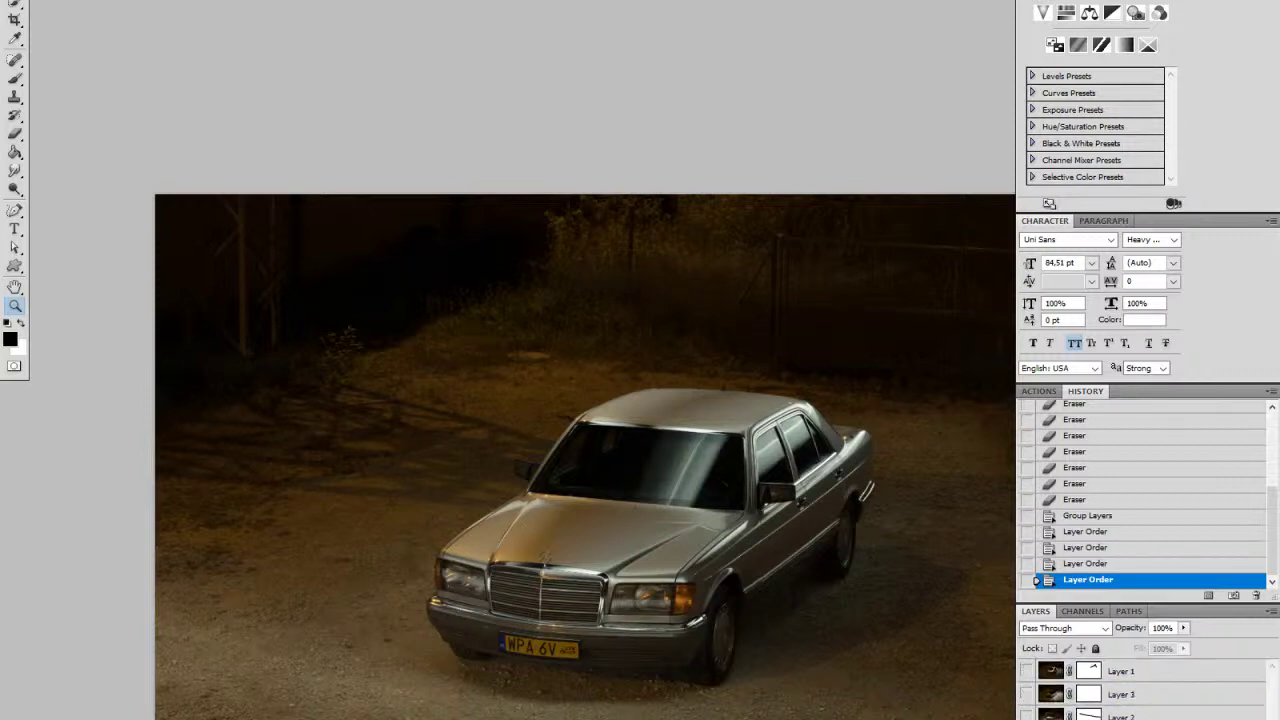
left_click(1110, 718)
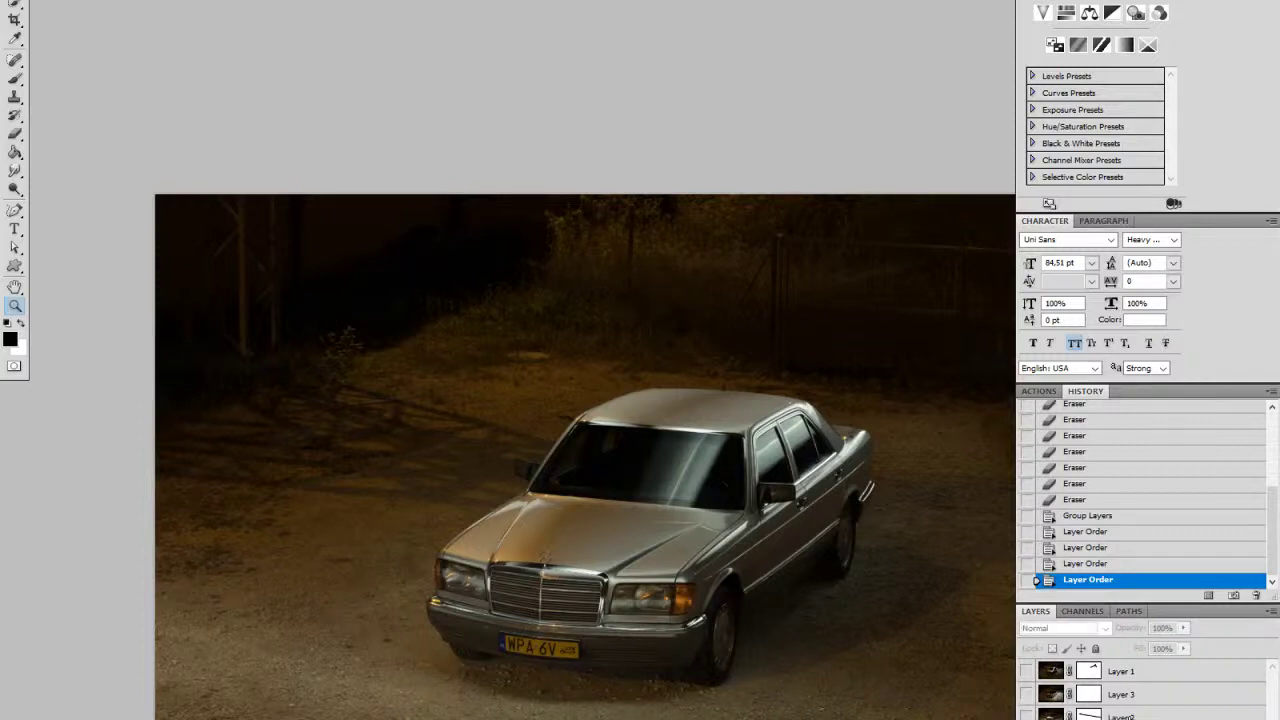
Step: Show Layer 3 and Layer 2 in turn to see what each adds to the image
left_click(1120, 714)
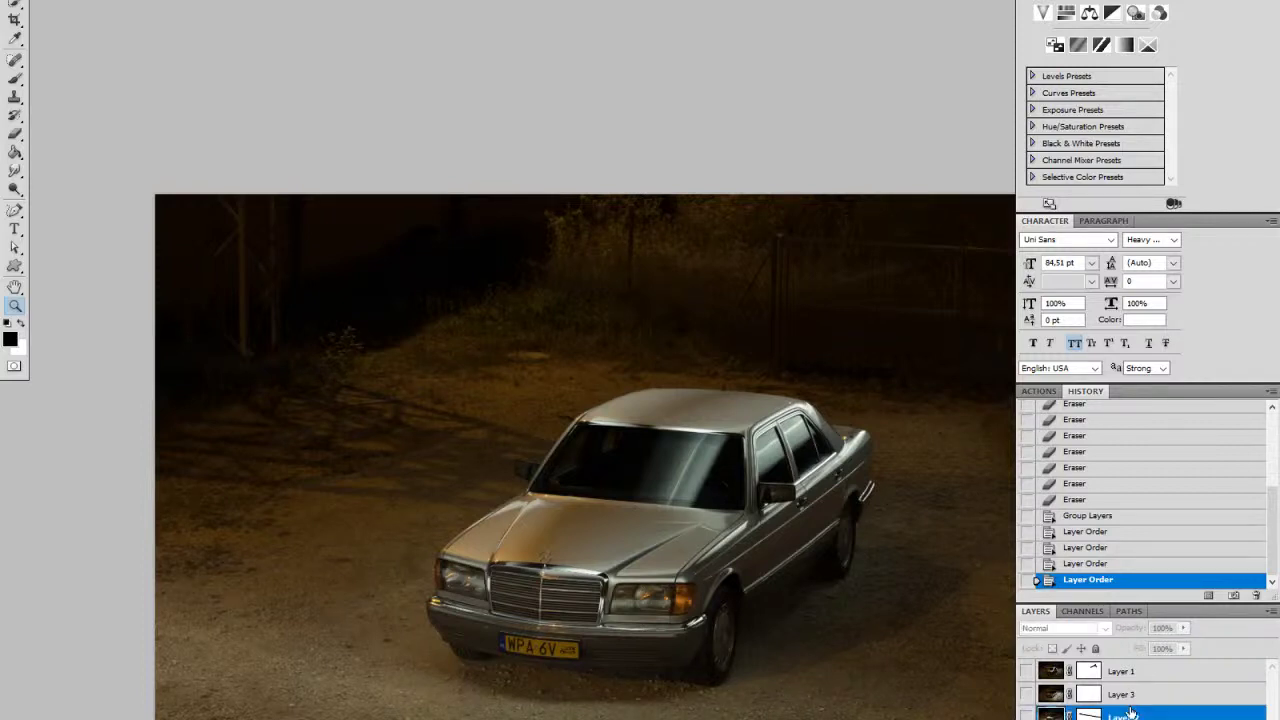
left_click(1027, 693)
left_click(1047, 697)
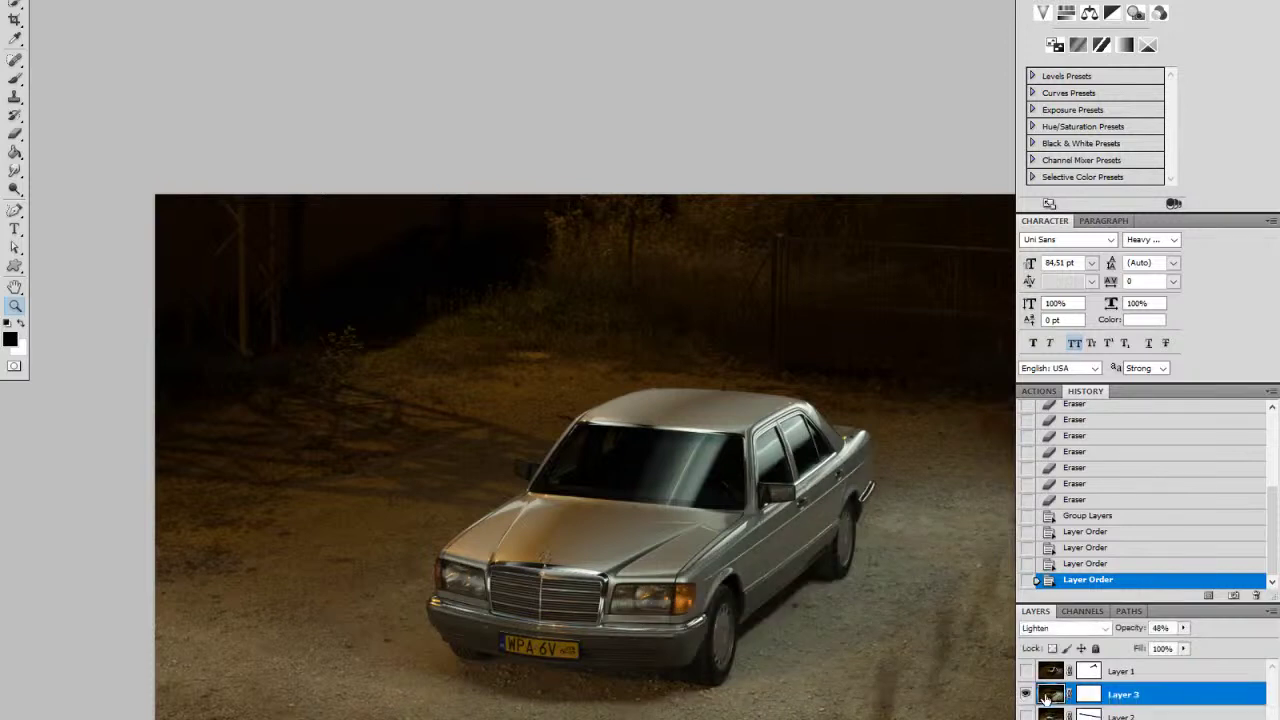
left_click(1026, 693)
left_click(1026, 715)
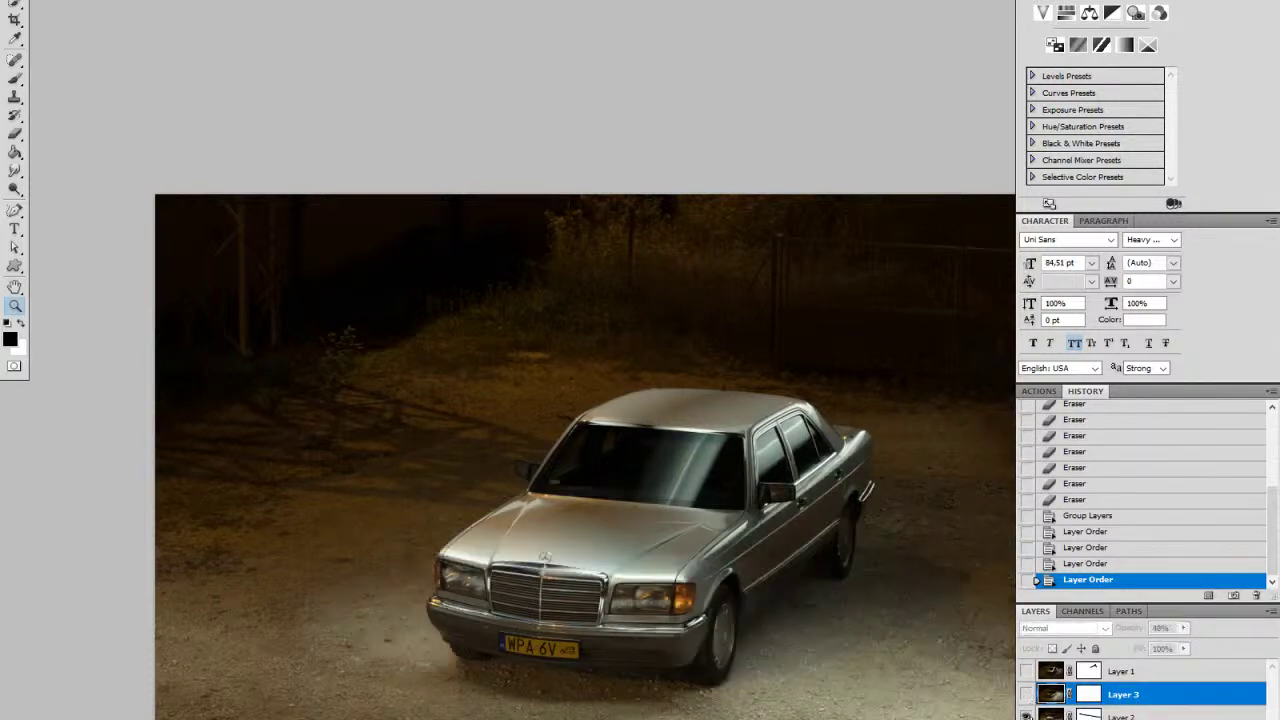
left_click(1027, 716)
left_click(1118, 716)
left_click(1027, 716)
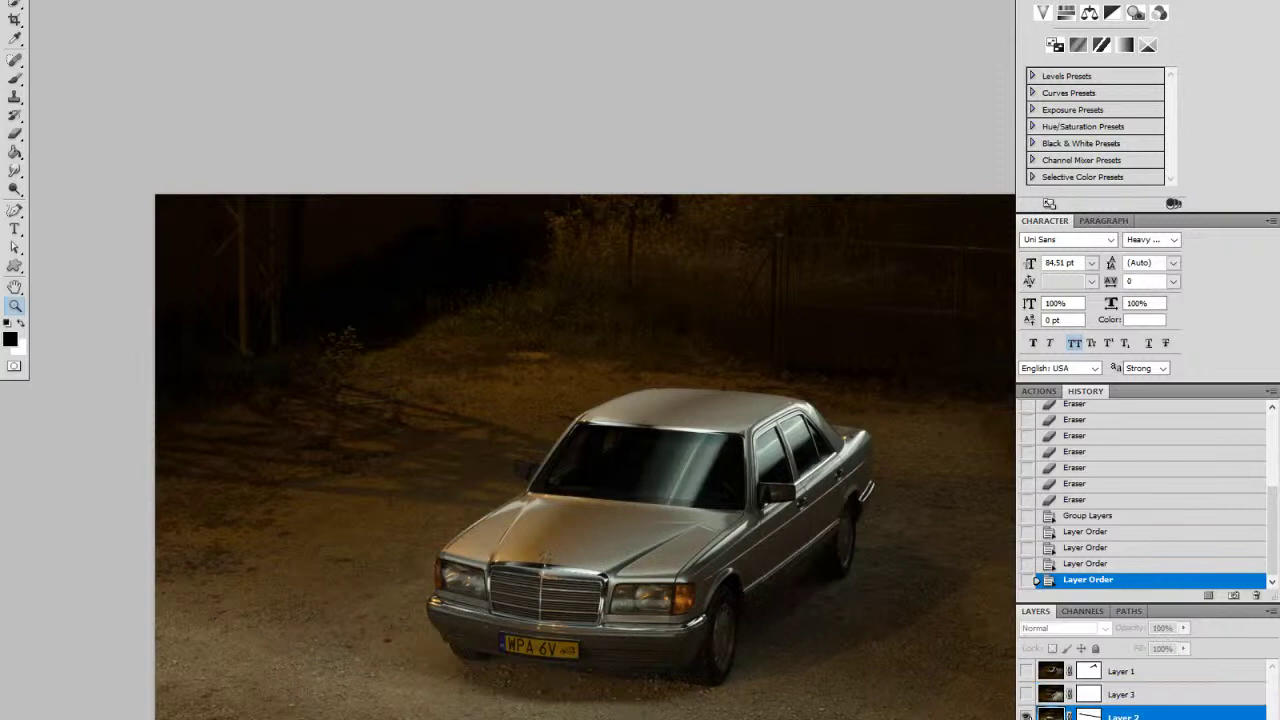
Step: Toggle Layer 2's visibility repeatedly to compare its lighting with the composite
left_click(1026, 715)
left_click(1026, 715)
left_click(1026, 715)
left_click(1026, 715)
left_click(1026, 715)
left_click(1026, 715)
left_click(1026, 715)
left_click(1026, 715)
left_click(1026, 715)
left_click(1026, 715)
Step: Toggle Layer 3's visibility repeatedly and check the image with and without Layer 1
left_click(1028, 693)
left_click(1028, 693)
left_click(1028, 693)
left_click(1028, 693)
left_click(1028, 693)
left_click(1028, 693)
left_click(1028, 693)
left_click(1028, 693)
left_click(1026, 671)
left_click(1026, 671)
Step: Compare the image with and without Layer 13 and with its layer mask disabled and enabled
scroll(1075, 688, "up", 5)
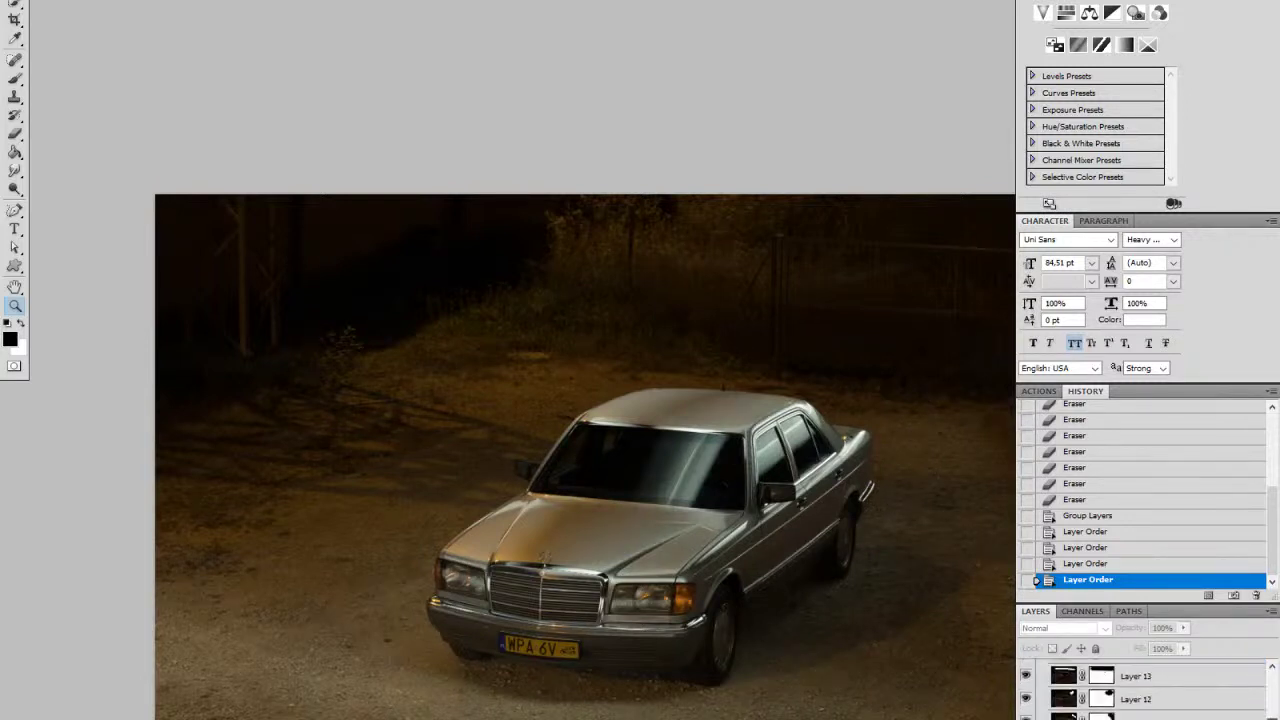
scroll(1072, 690, "up", 2)
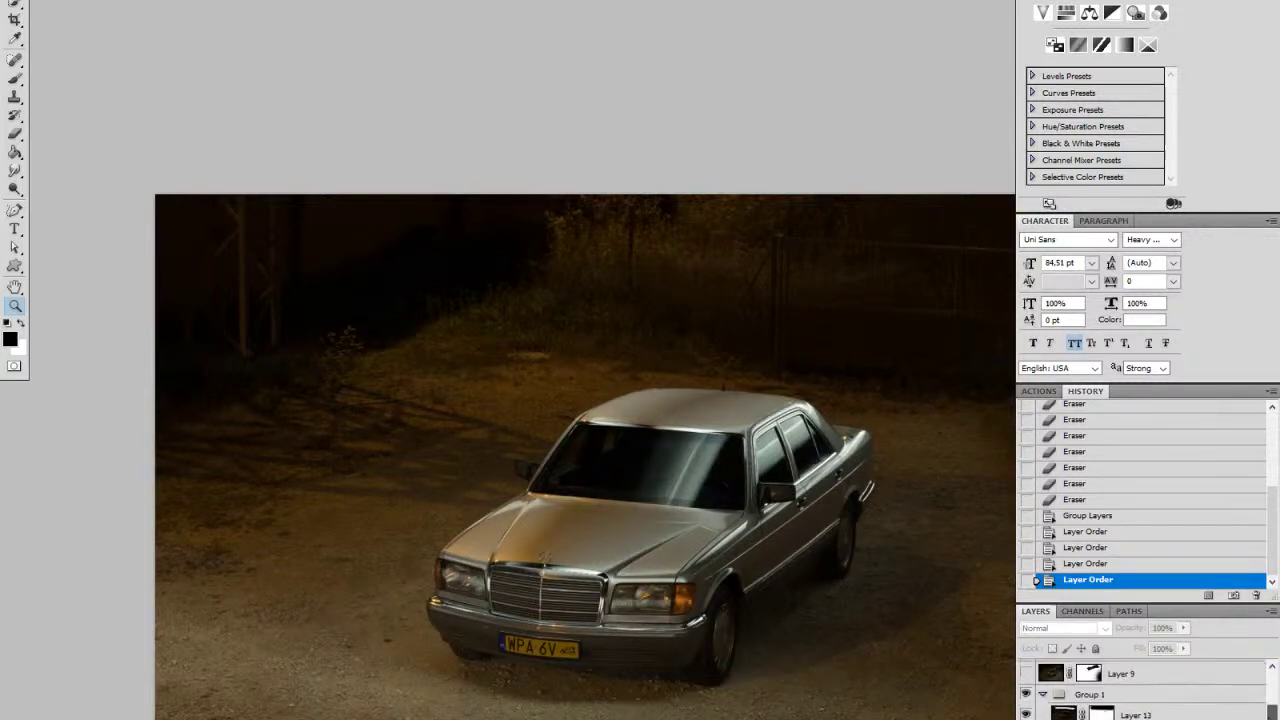
left_click(1026, 713)
left_click(1026, 713)
left_click(1100, 713, "shift")
left_click(1100, 713, "shift")
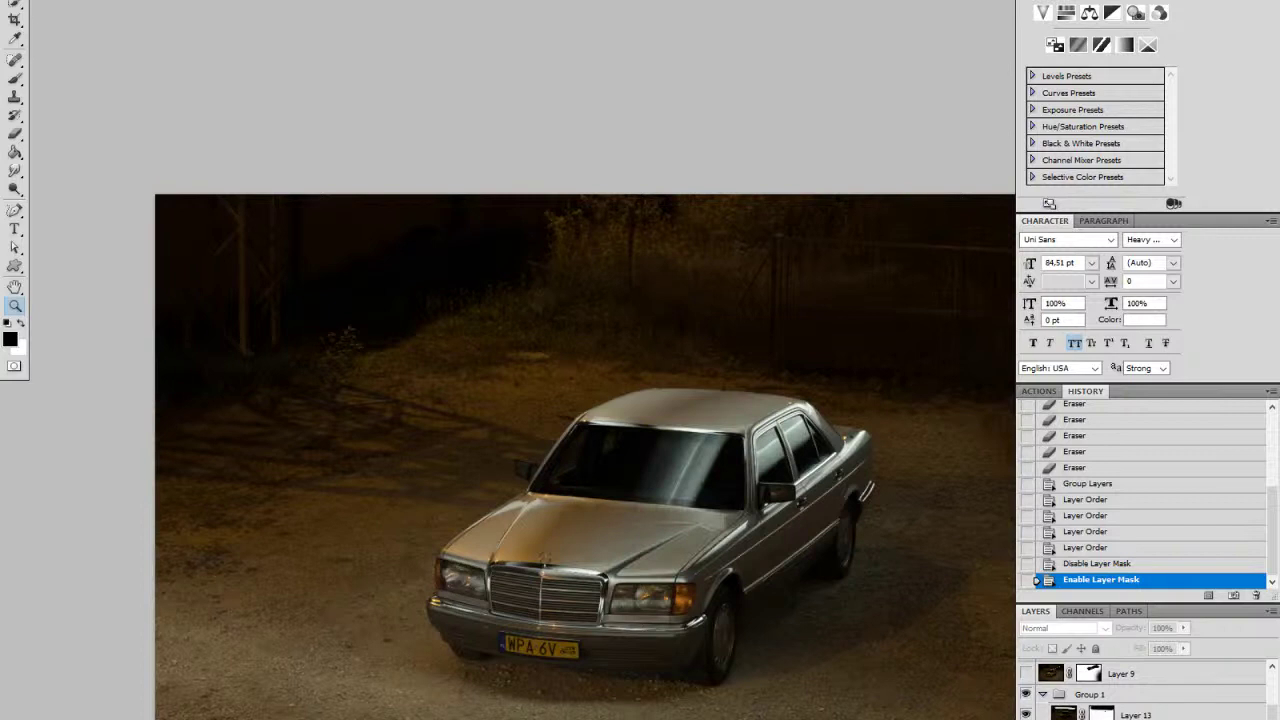
Step: Compare the image with and without Layer 7 and with its layer mask disabled and enabled
scroll(1200, 690, "down", 3)
left_click(1025, 704)
left_click(1025, 704)
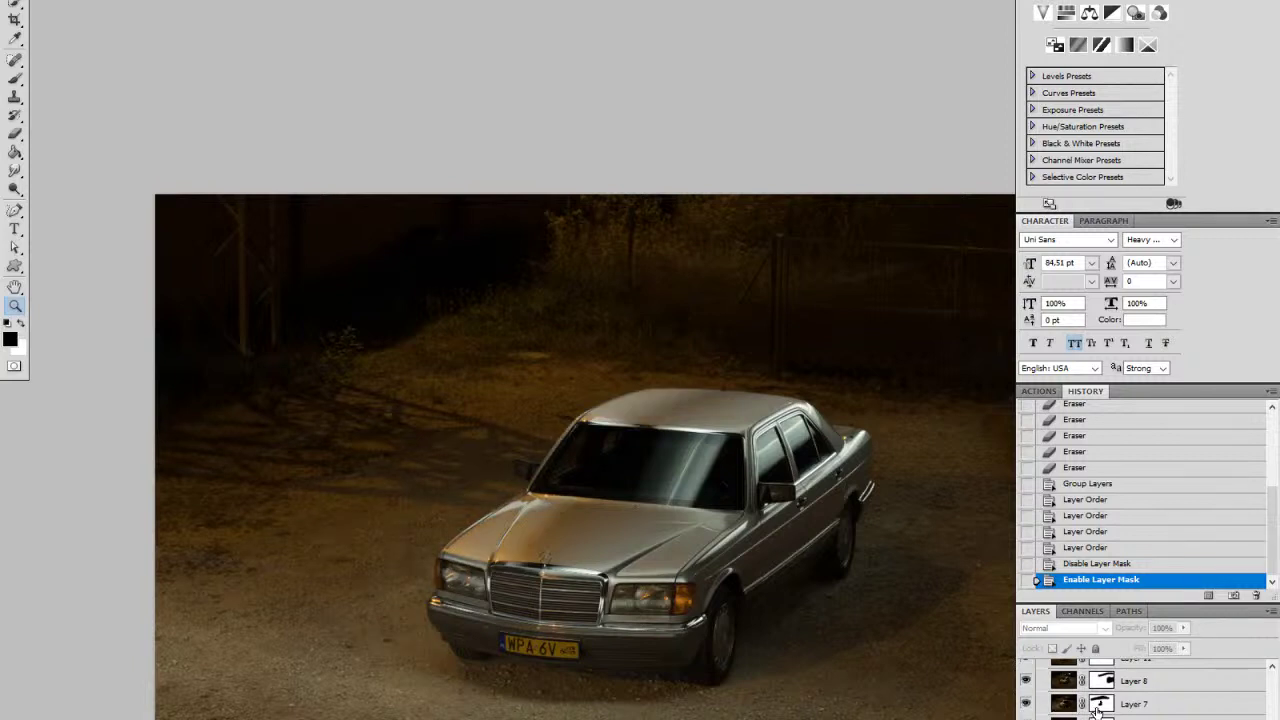
left_click(1099, 706, "shift")
left_click(1099, 706, "shift")
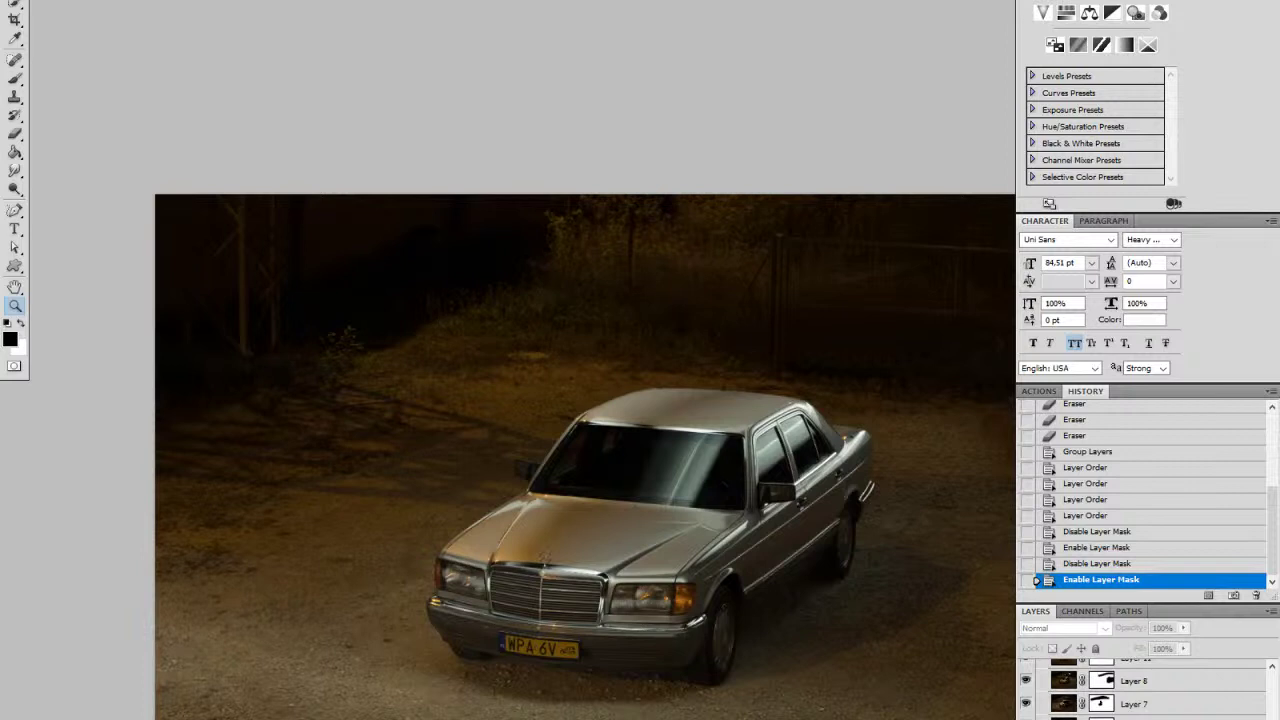
left_click(1100, 706, "shift")
left_click(1100, 706, "shift")
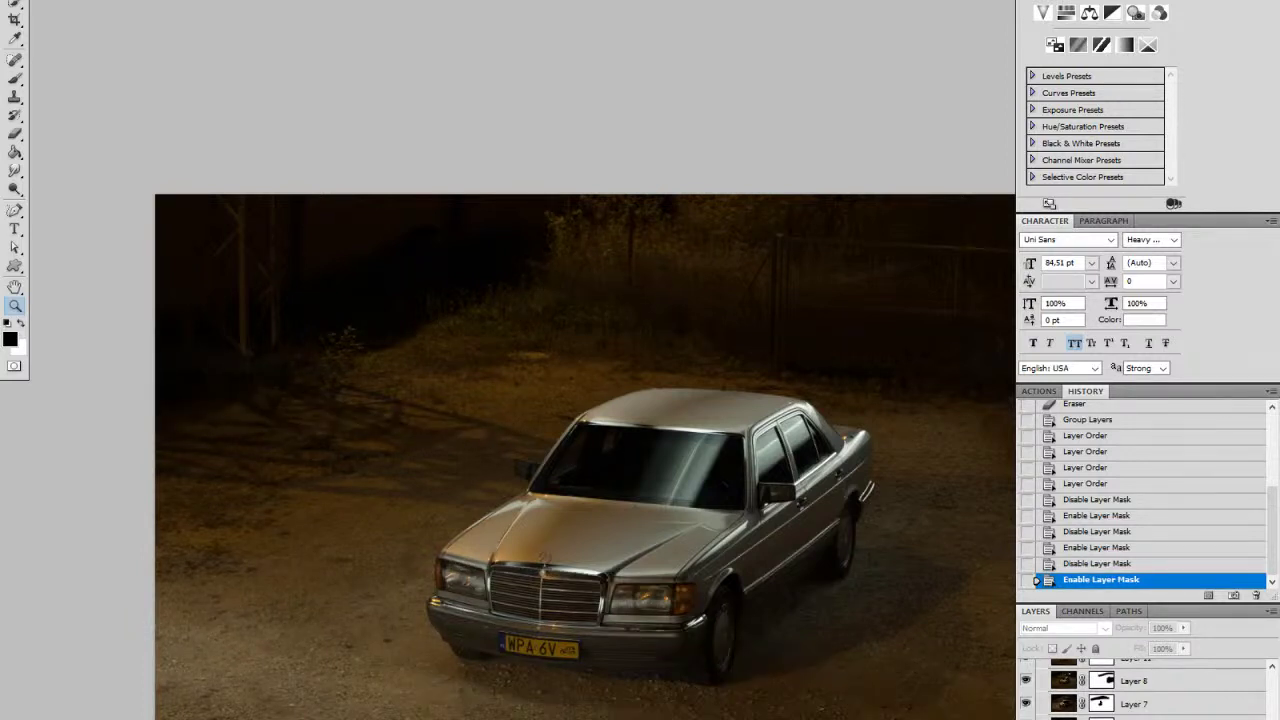
left_click(1100, 706, "shift")
left_click(1100, 706, "shift")
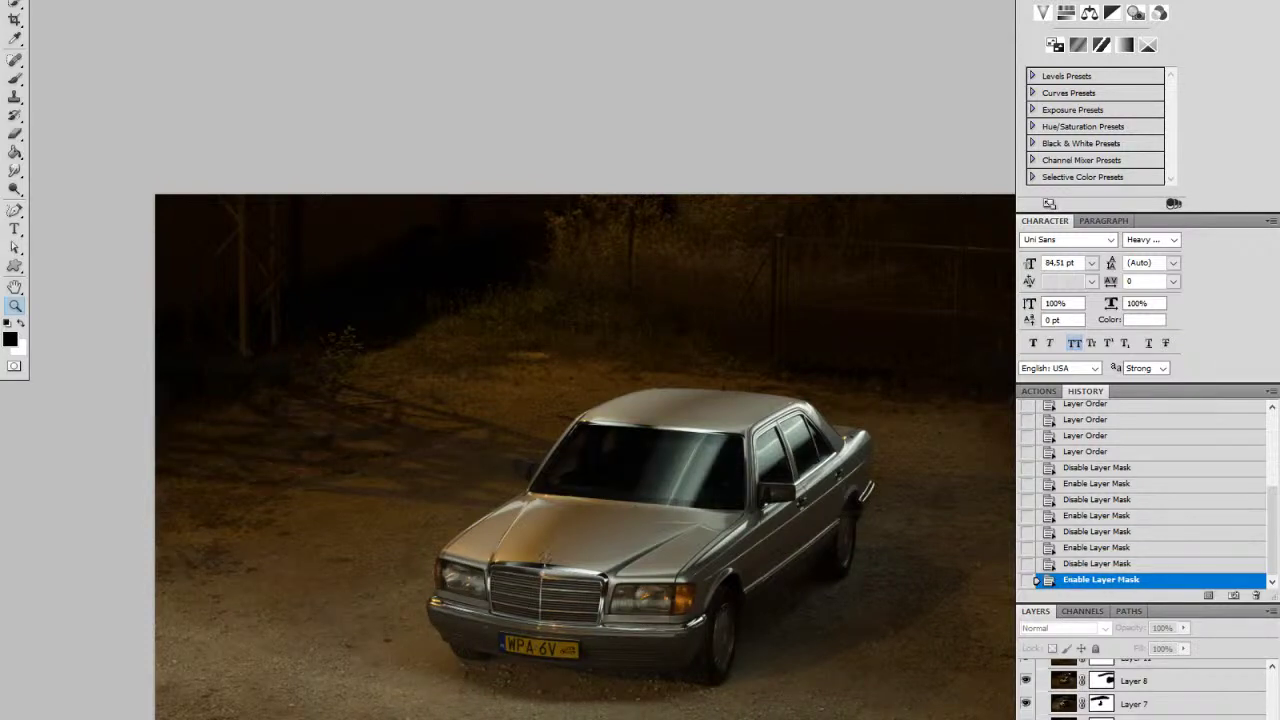
Step: Check the effect of the masked Normal-mode layer in Group 1 by toggling its visibility, mask link and mask
left_click(1026, 717)
left_click(1026, 717)
left_click(1082, 717)
left_click(1082, 717)
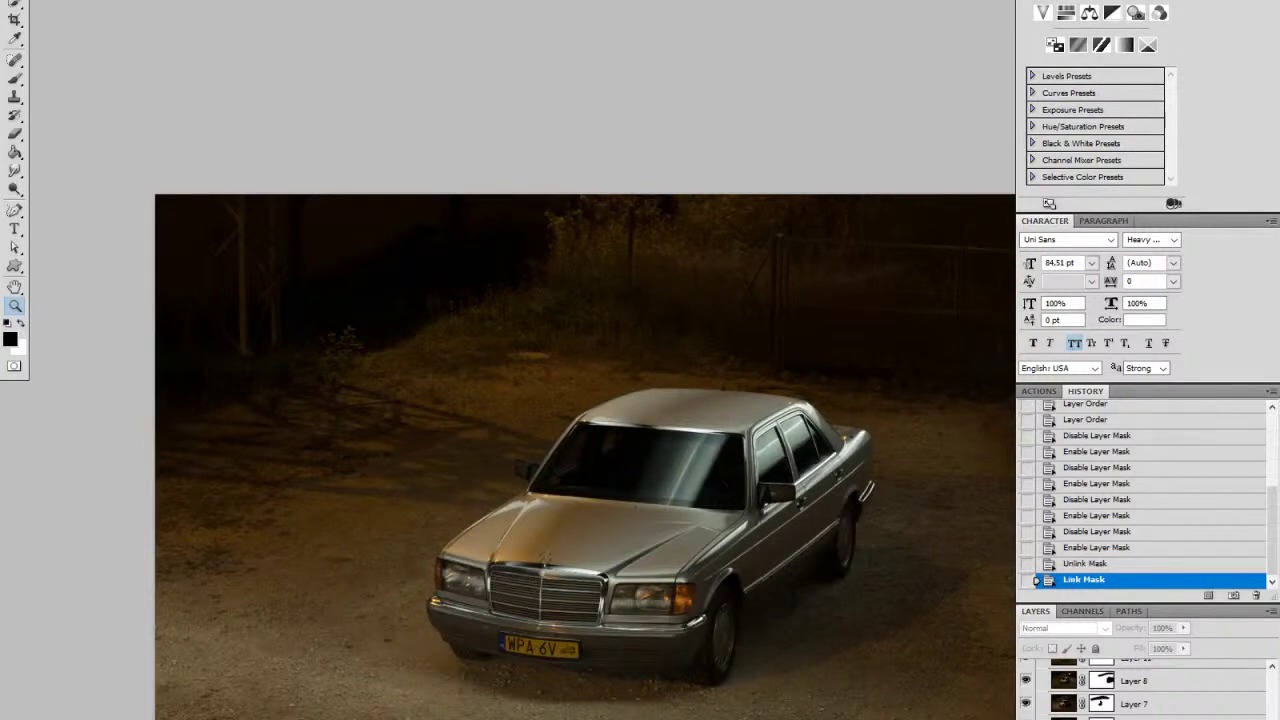
left_click(1101, 717, "shift")
left_click(1101, 717, "shift")
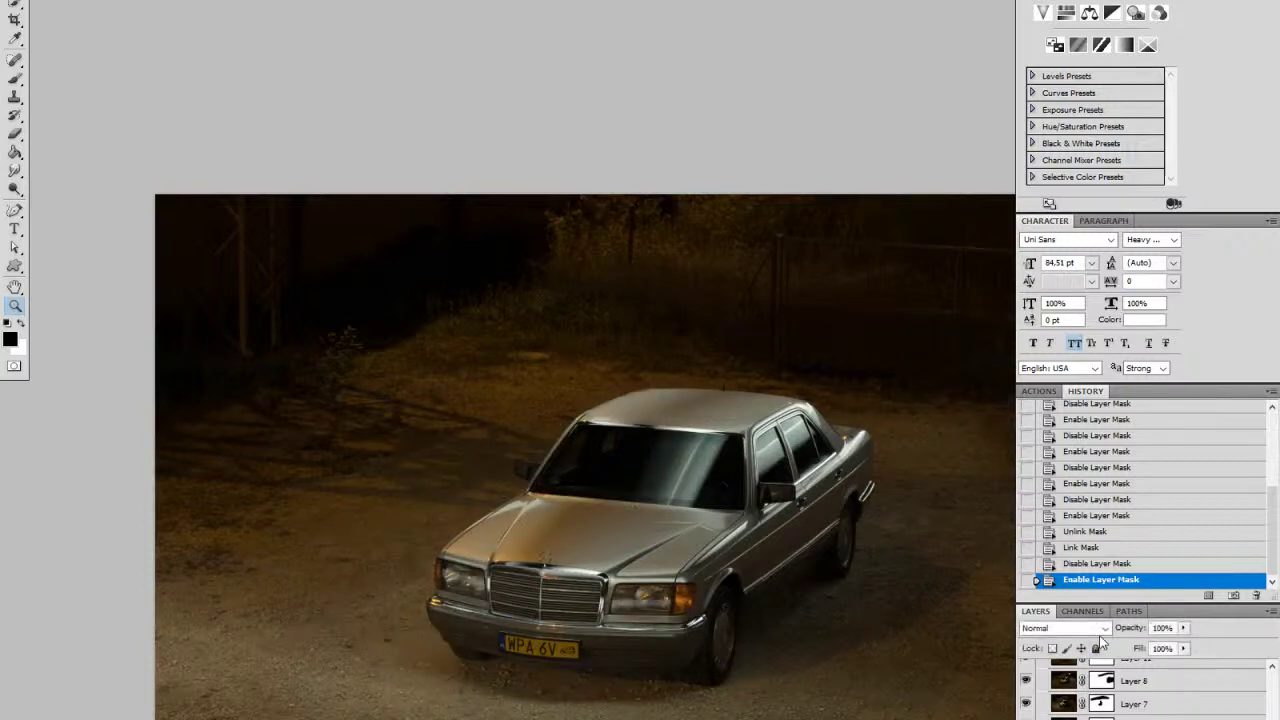
Step: Set the masked layer's blending mode to Lighten and compare the image with and without it
left_click(1100, 628)
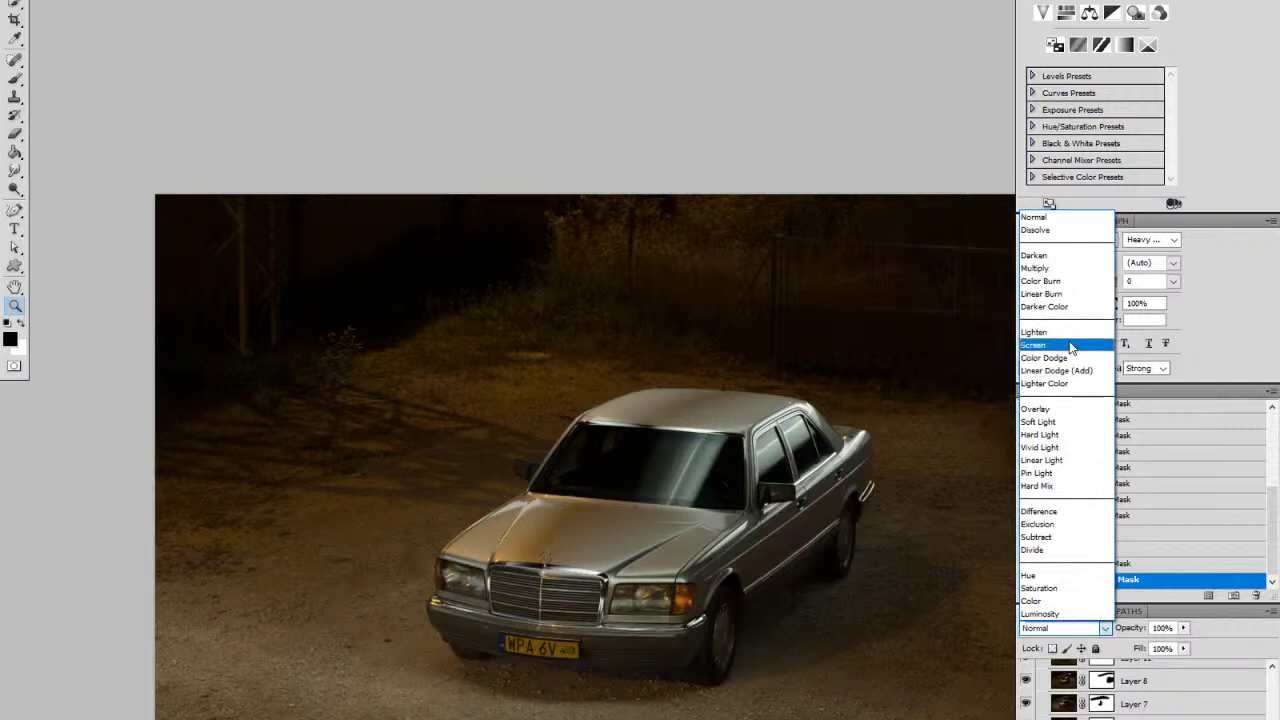
left_click(1066, 332)
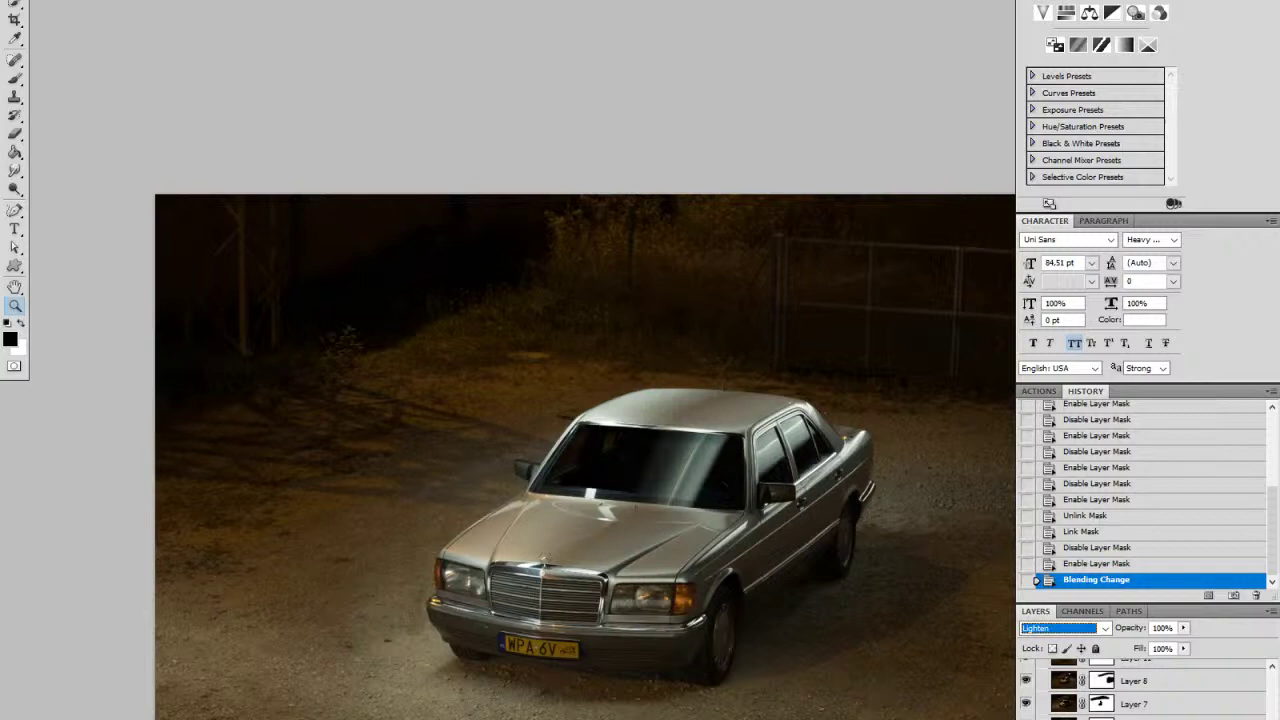
left_click(1026, 718)
left_click(1026, 718)
left_click(1026, 718)
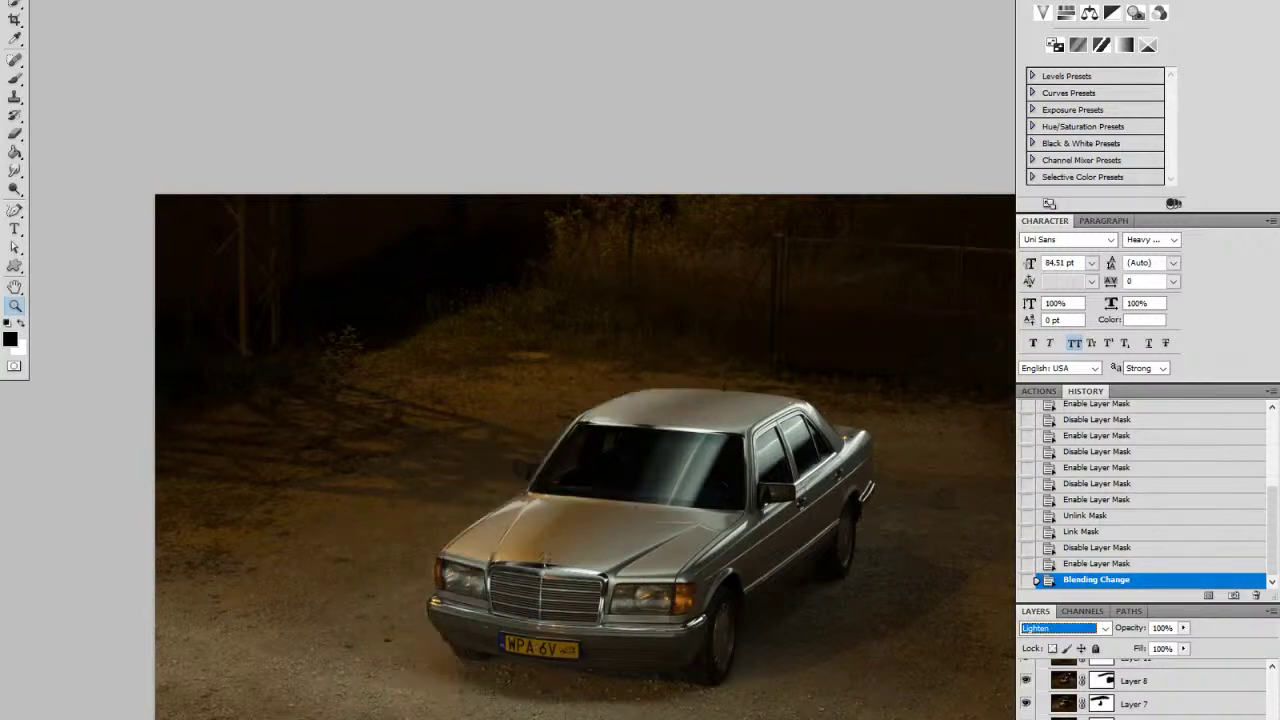
left_click(1026, 718)
Step: Hide all the visible layers and show only the masked layer with the cut-out windshield
left_click_drag(1026, 718, 1027, 648)
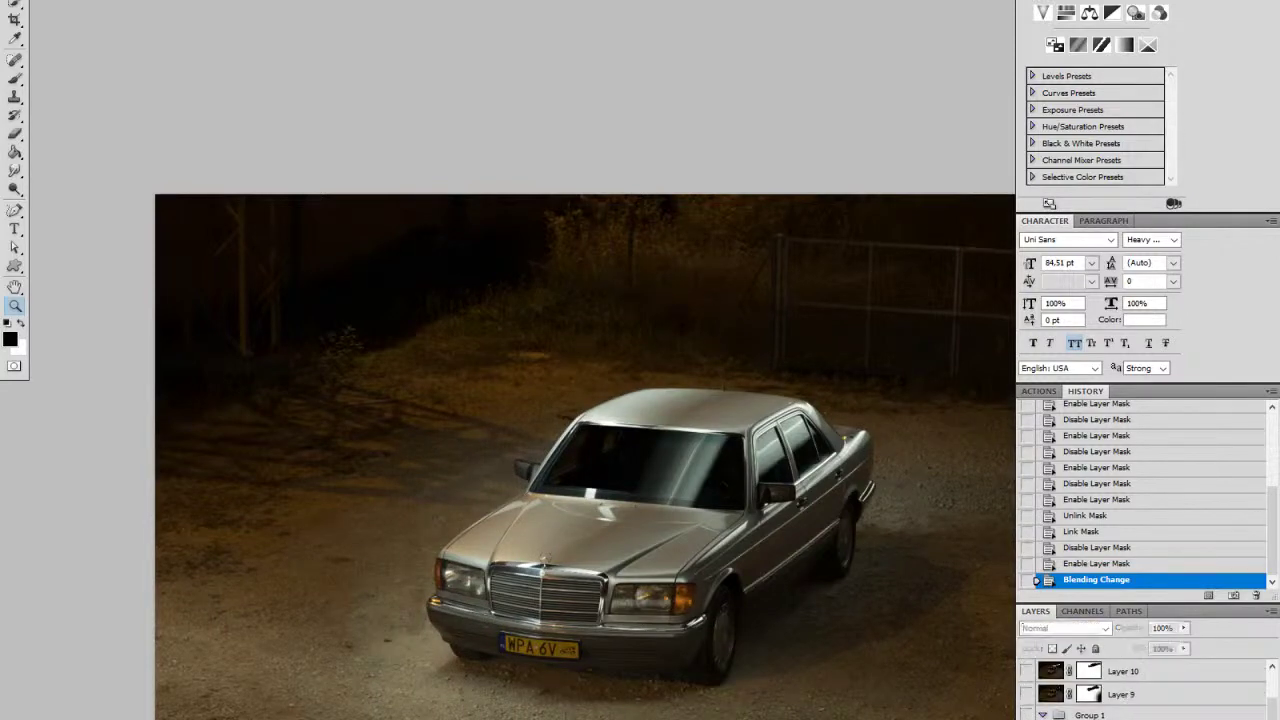
left_click_drag(1272, 708, 1272, 719)
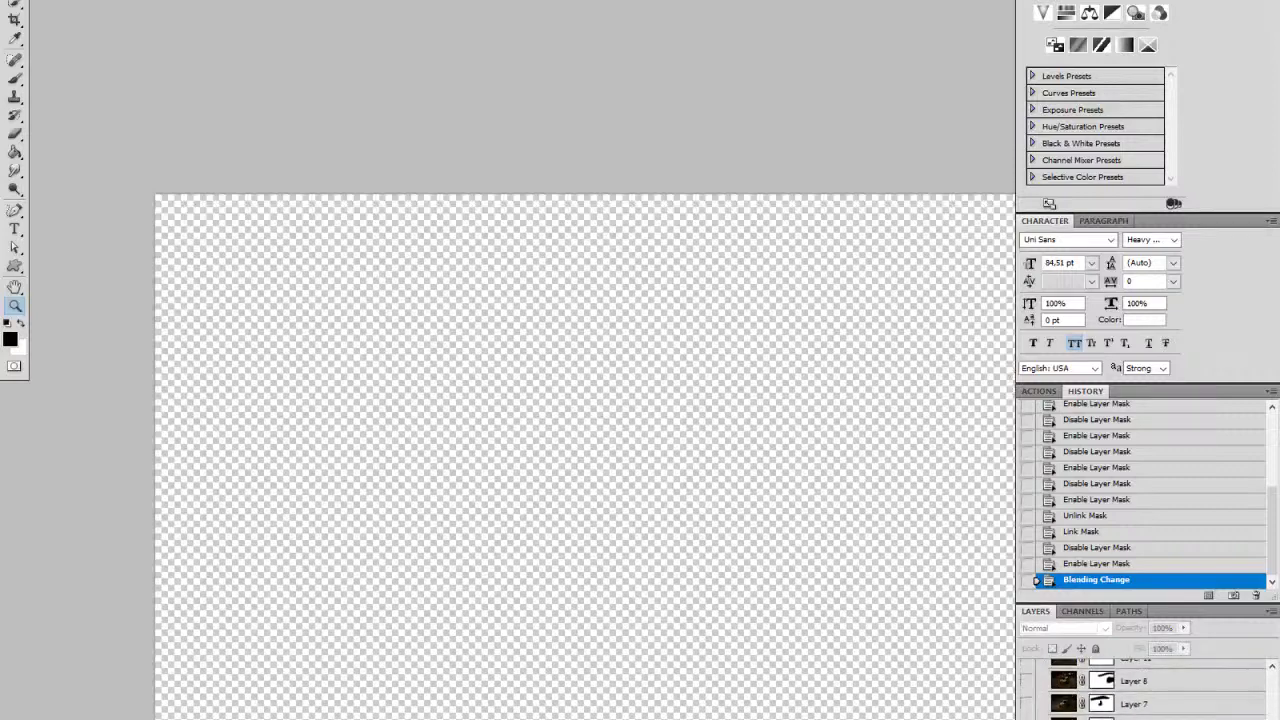
left_click(1026, 718)
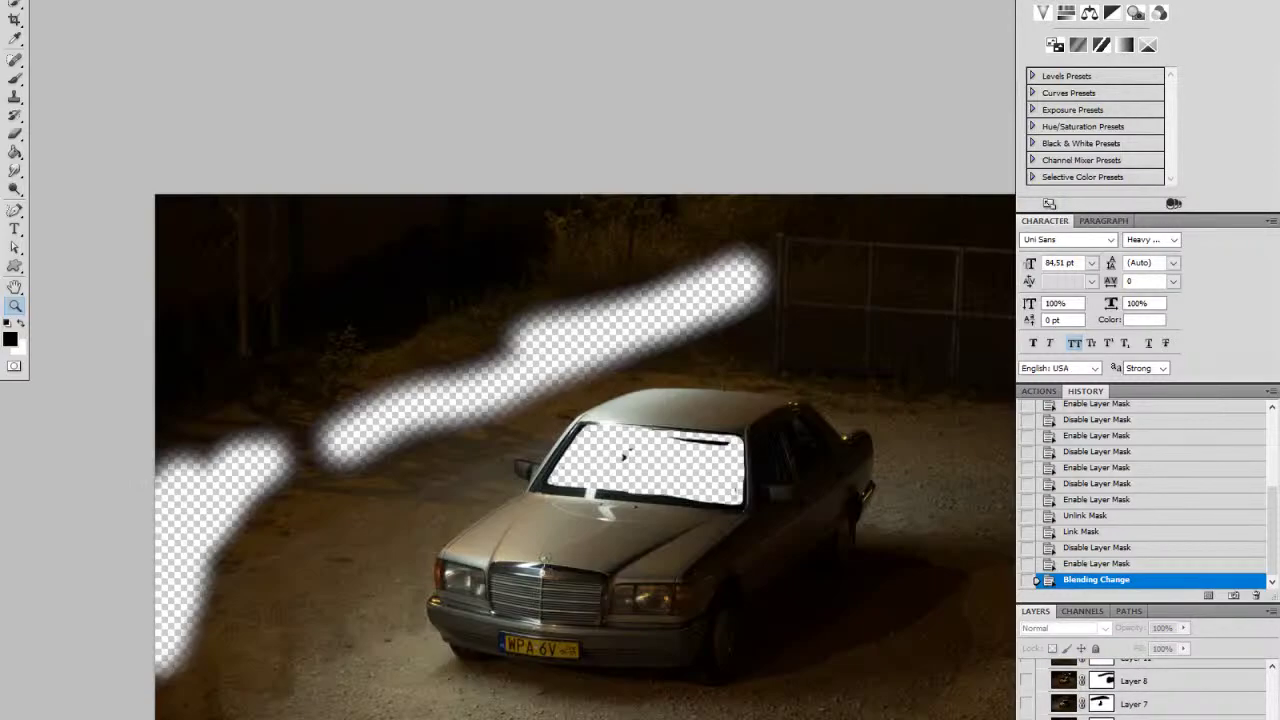
Step: Erase the dark remnants inside the windshield cut-out on the layer's mask
left_click(690, 452)
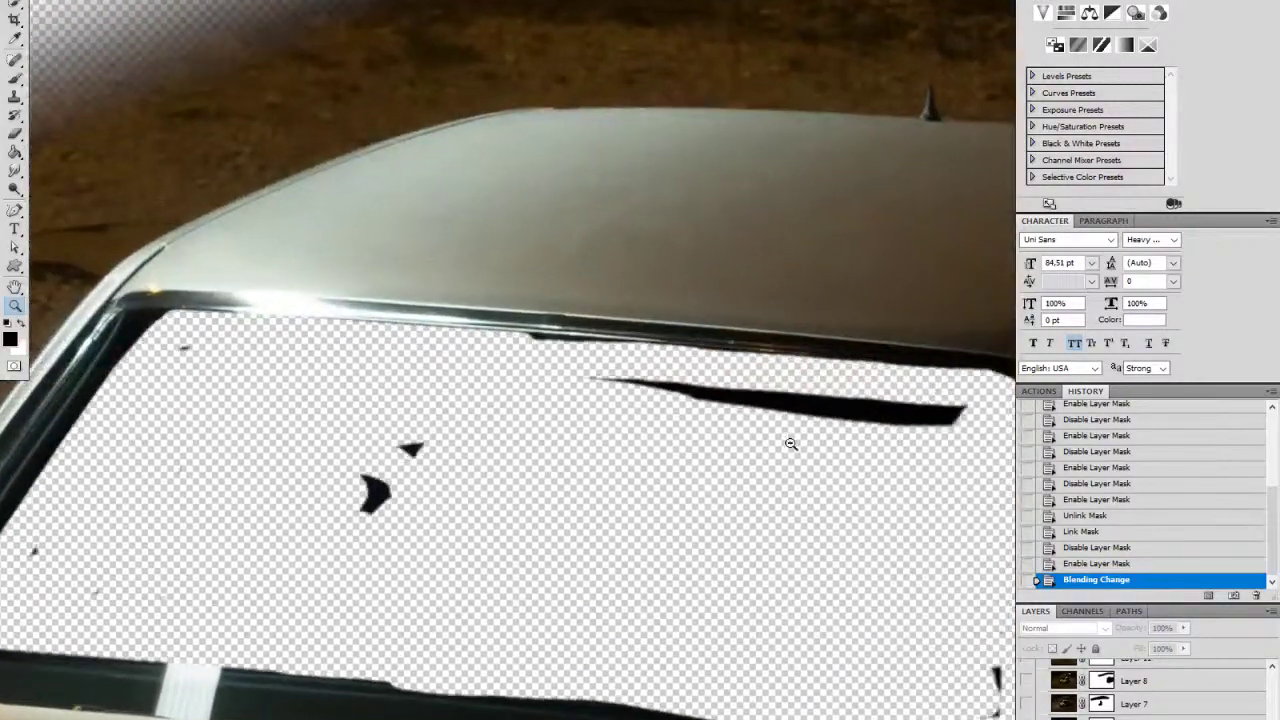
left_click_drag(760, 522, 594, 449)
key("e")
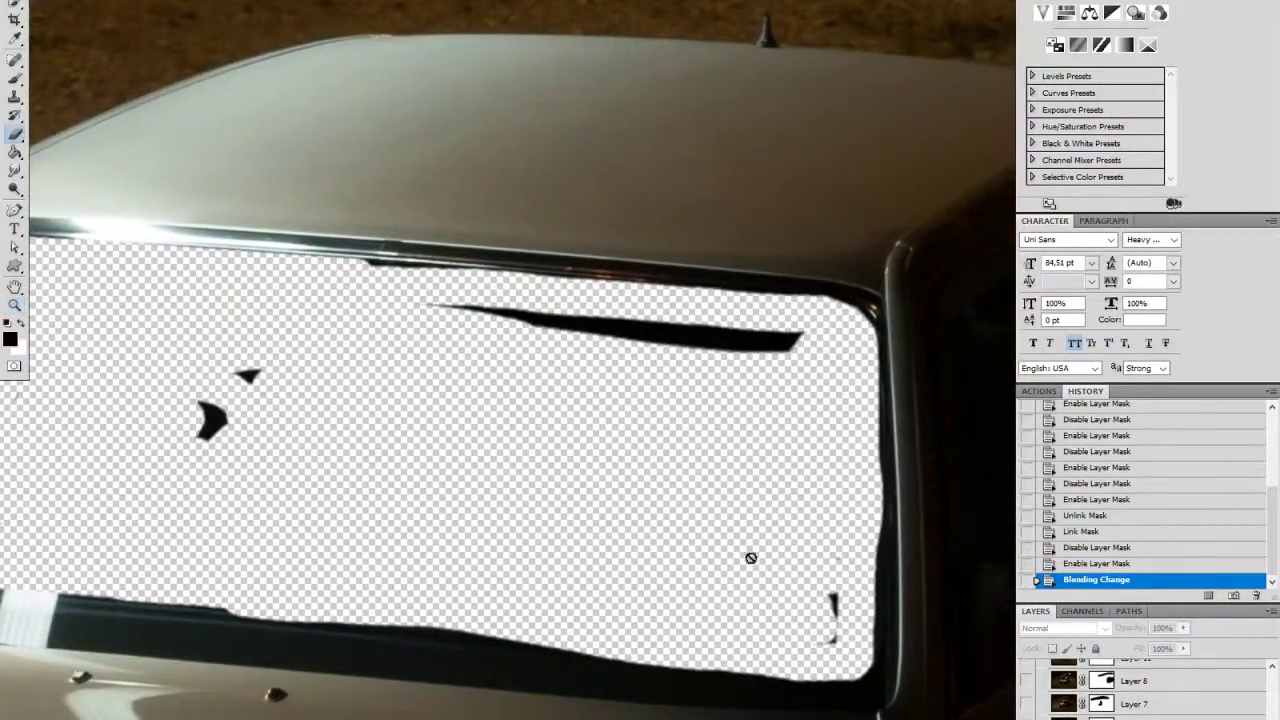
left_click(1101, 718)
mouse_move(834, 606)
left_mouse_down()
mouse_move(822, 630)
mouse_move(803, 621)
left_mouse_up()
left_click_drag(284, 478, 616, 485)
left_click(578, 383)
left_click(545, 425)
left_click(352, 282)
left_click(205, 485)
scroll(400, 500, "right", 5)
mouse_move(479, 348)
left_mouse_down()
mouse_move(783, 366)
mouse_move(794, 420)
left_mouse_up()
left_click_drag(498, 558, 644, 458)
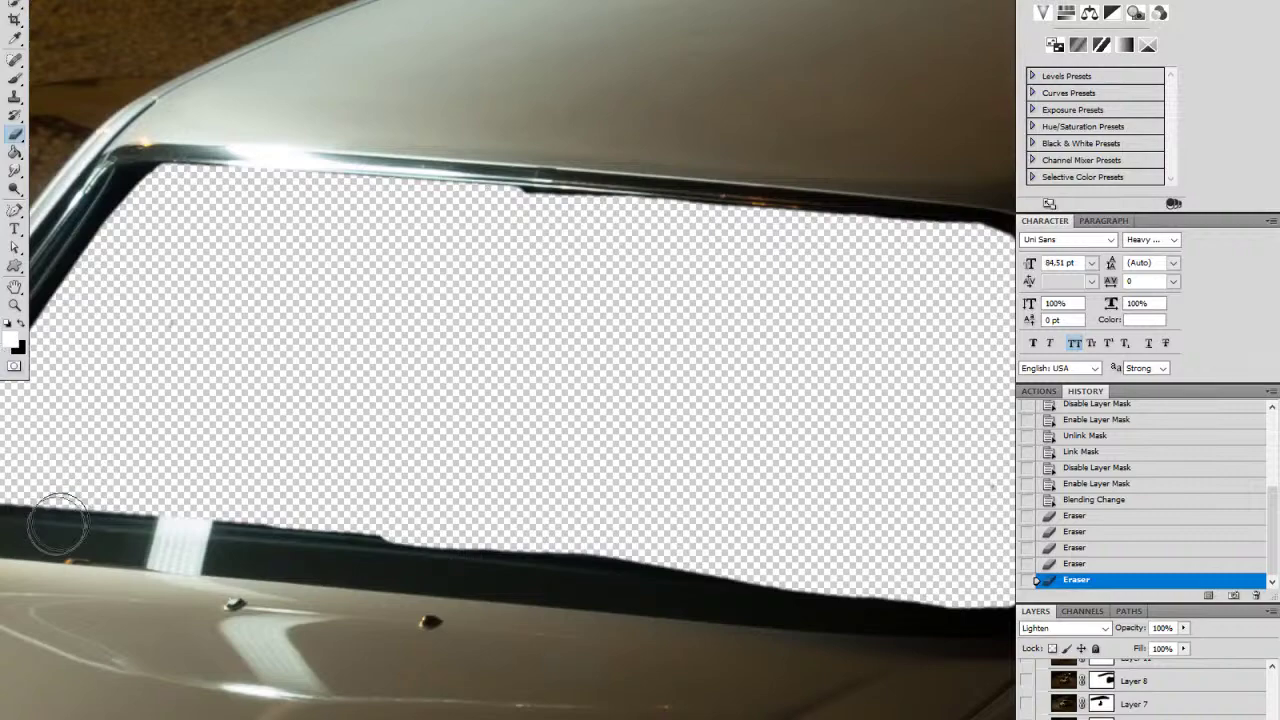
Step: Add a new layer and set up a 43 px, 0% hardness Clone Stamp for the white strip below the windshield
left_click_drag(177, 437, 436, 300)
key("ctrl+space")
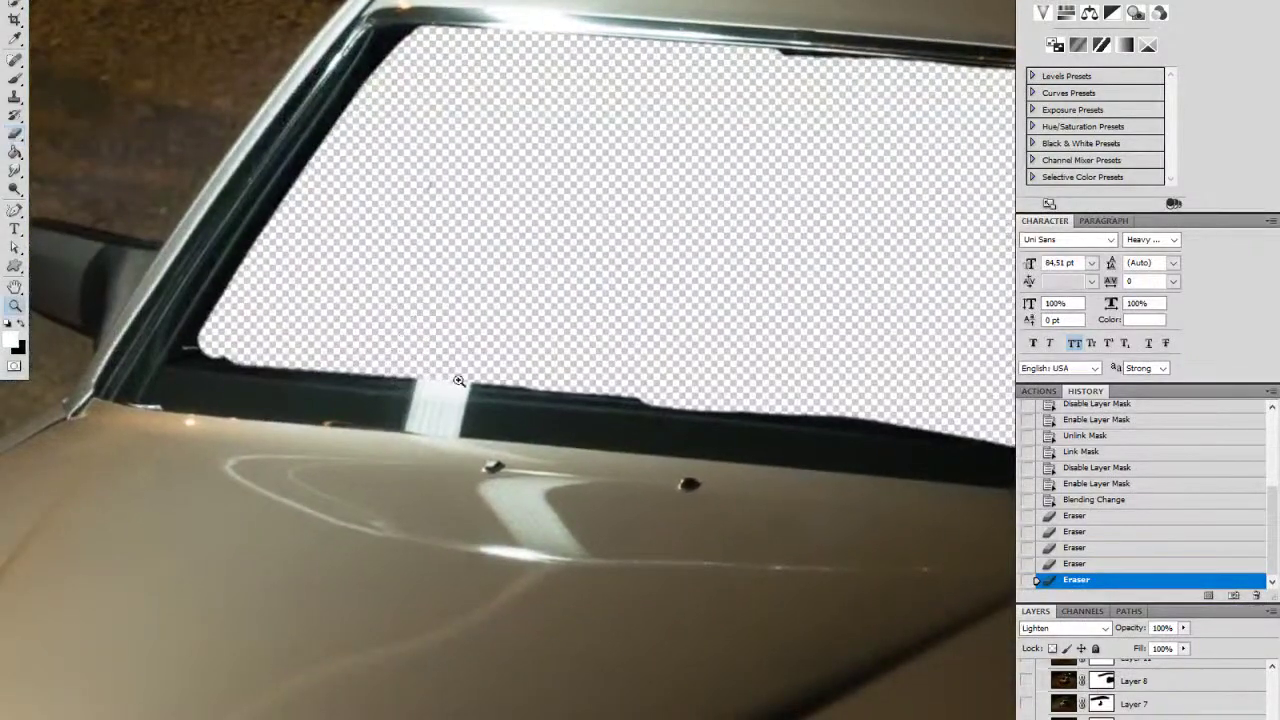
left_click(449, 379)
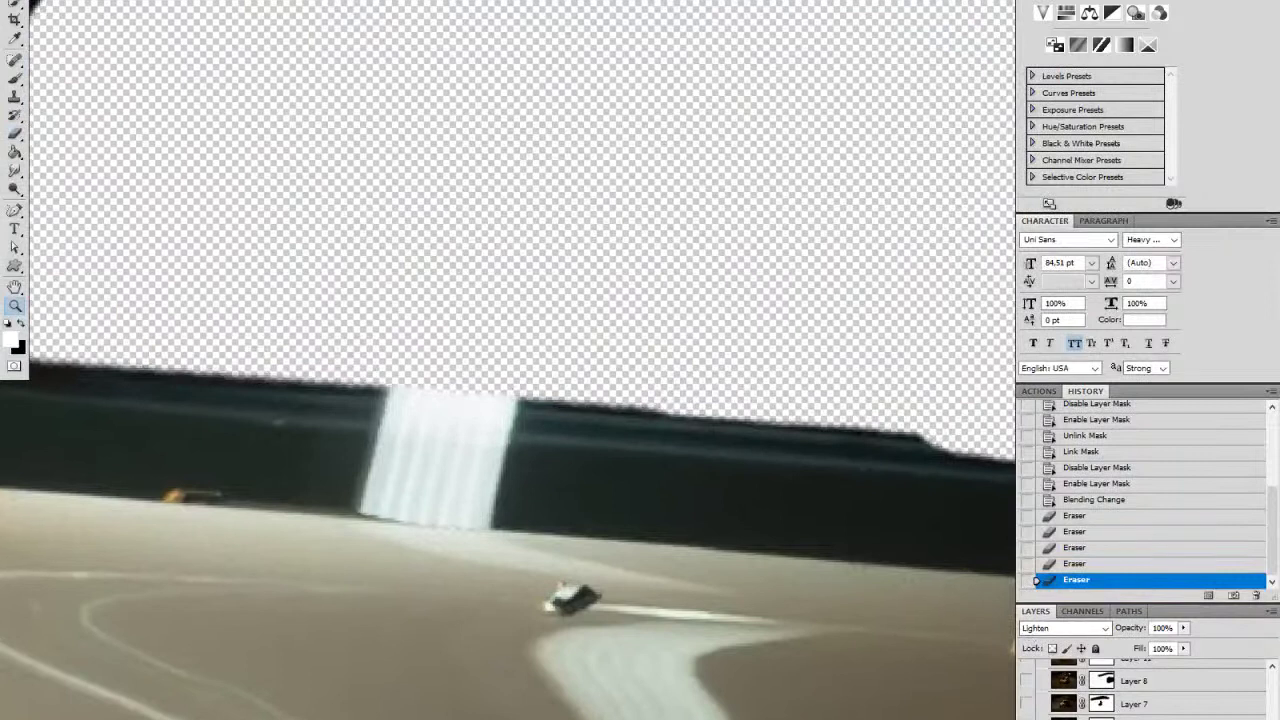
key("ctrl+shift+alt+n")
key("d")
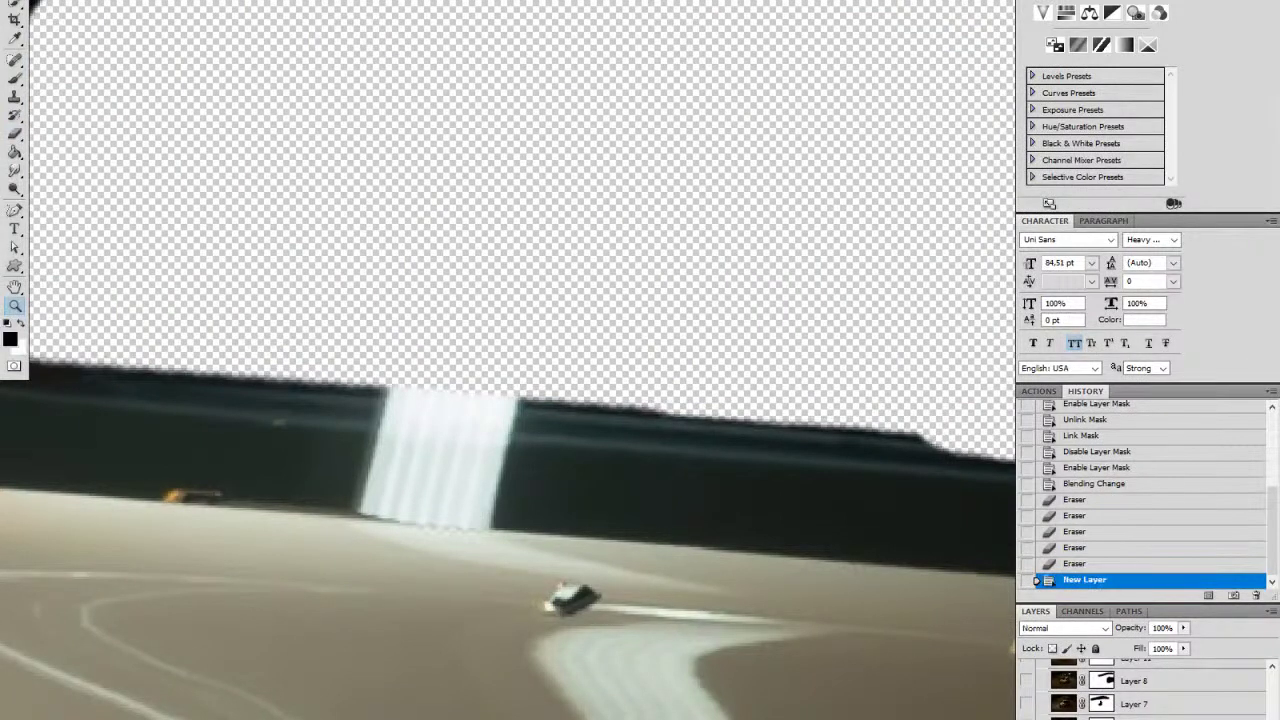
key("s")
right_click(618, 472)
left_click_drag(678, 503, 665, 503)
left_click(319, 439, "alt")
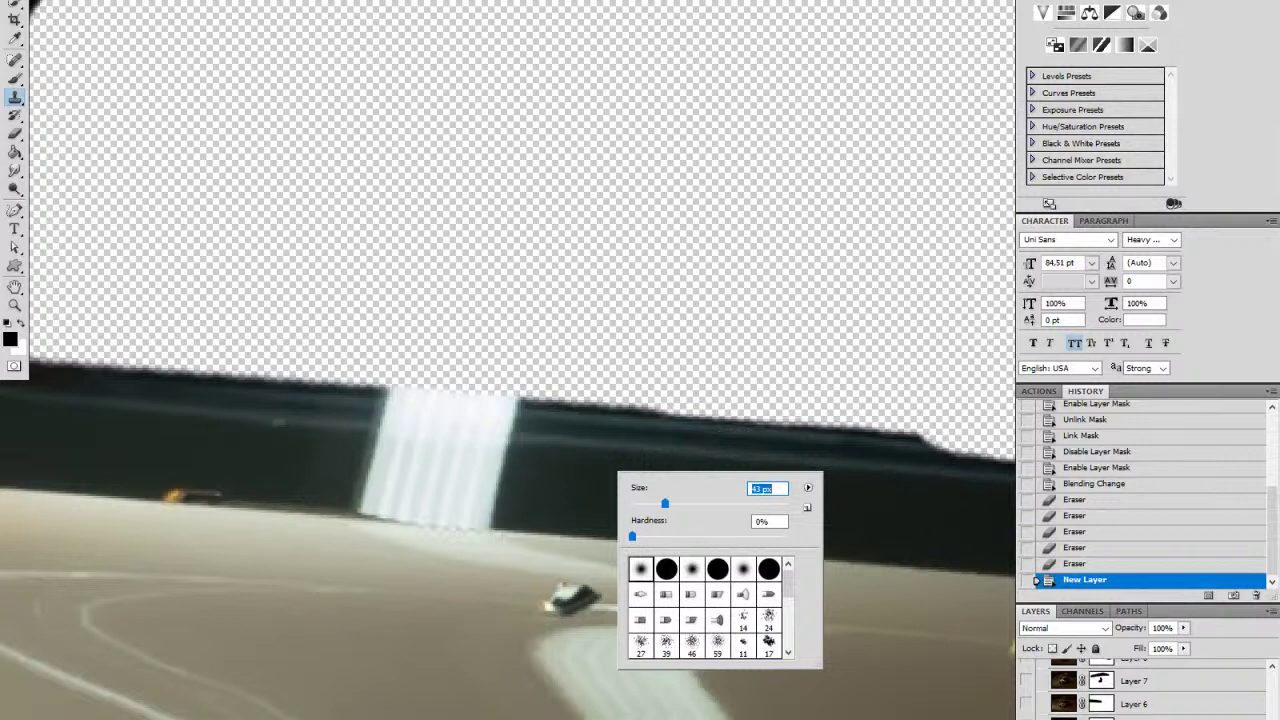
Step: Remove the white reflection strip below the windshield on the Lighten layer with a smaller Spot Healing Brush
left_click(1003, 595)
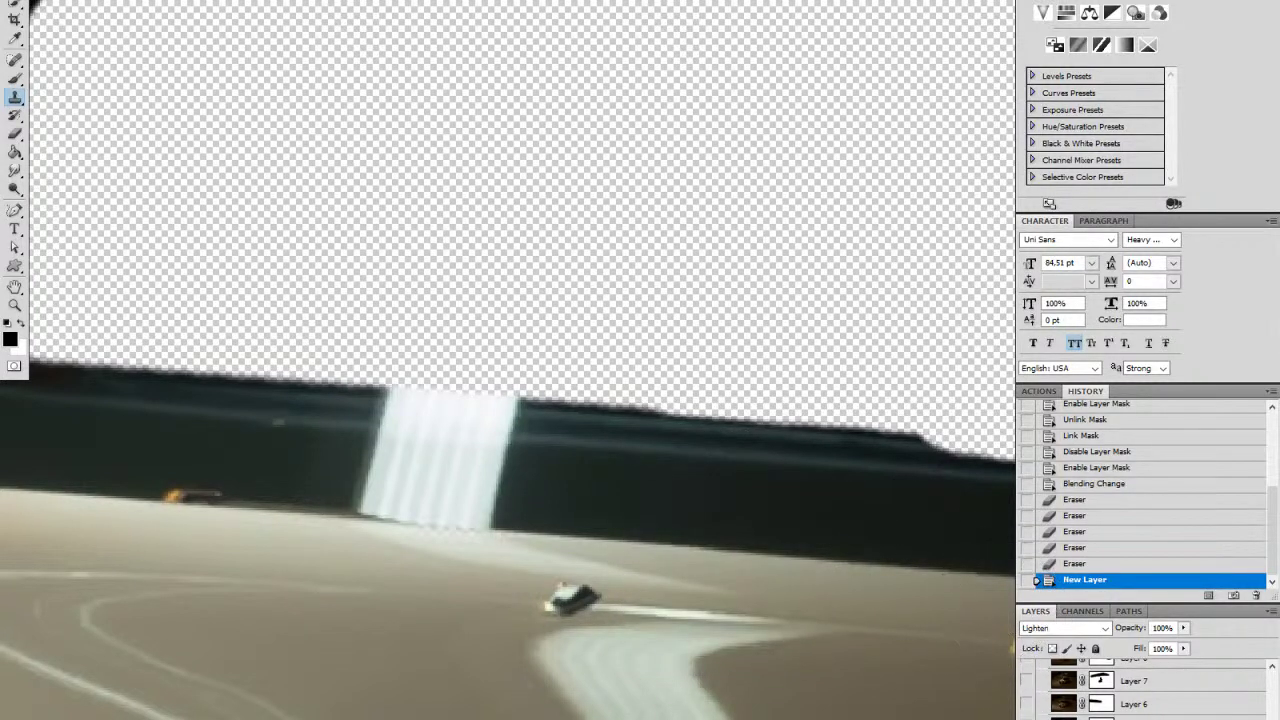
key("j")
right_click(458, 460)
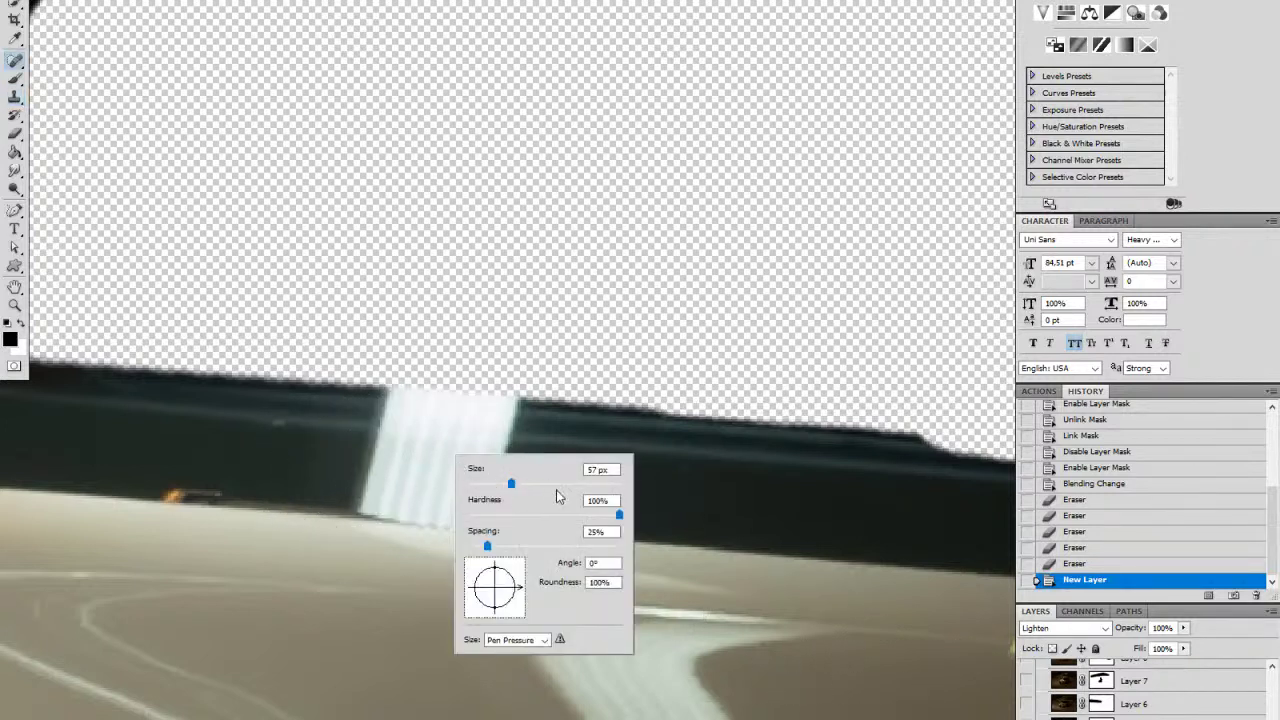
left_click_drag(498, 488, 494, 488)
key("Return")
mouse_move(348, 484)
left_mouse_down()
mouse_move(500, 505)
mouse_move(383, 482)
mouse_move(368, 464)
mouse_move(385, 412)
mouse_move(512, 418)
mouse_move(496, 467)
mouse_move(383, 451)
mouse_move(435, 524)
left_mouse_up()
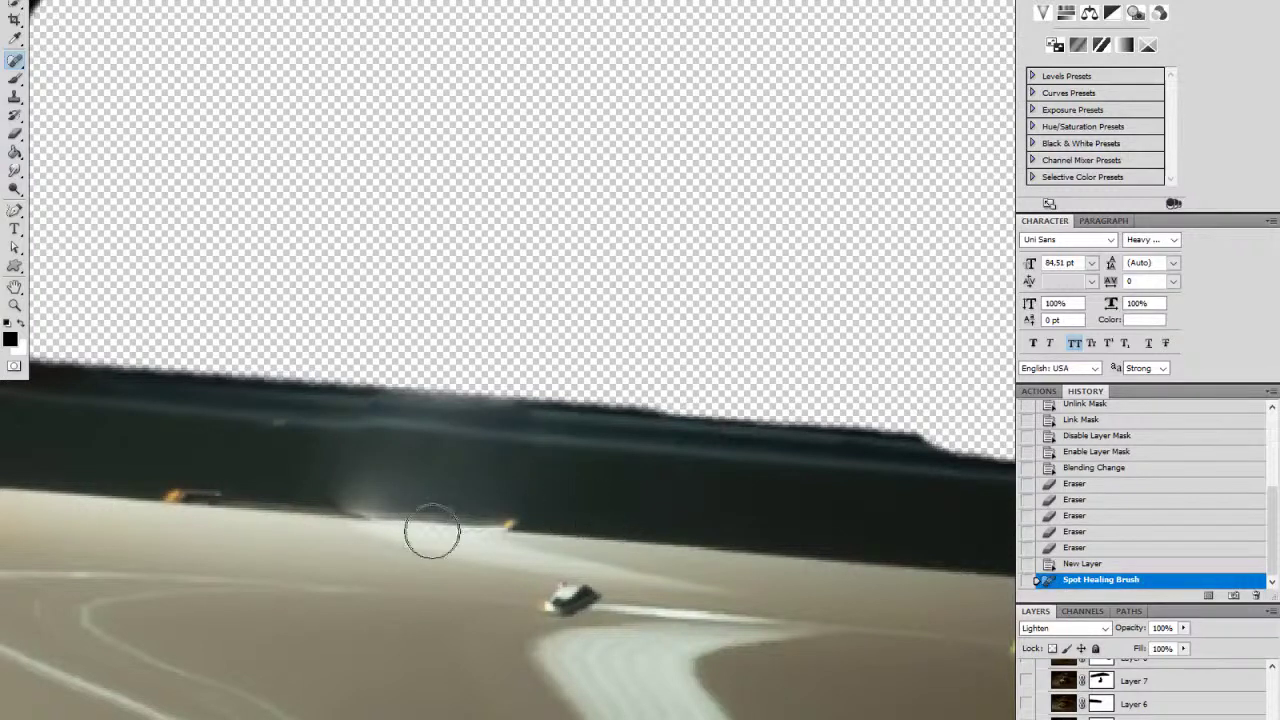
Step: Undo the last Spot Healing Brush stroke and erase along the lower edge of the white reflection below the windshield
left_click(1085, 565)
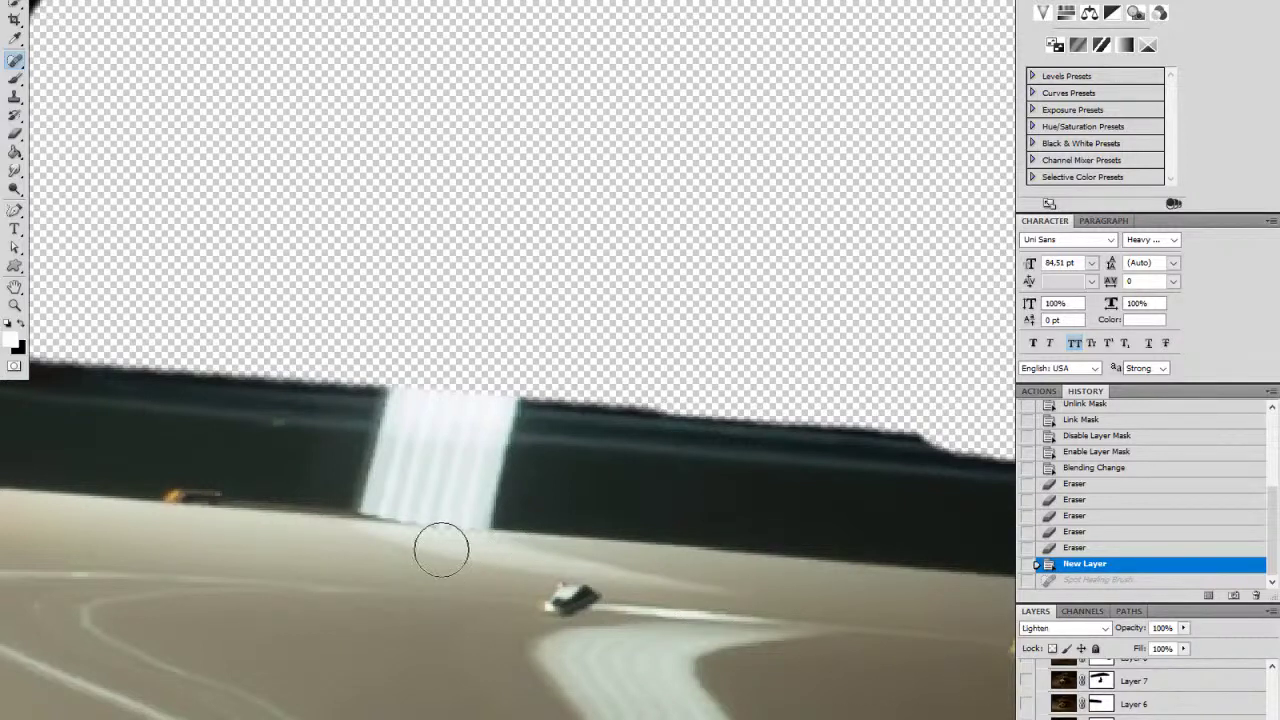
key("e")
left_click(406, 534)
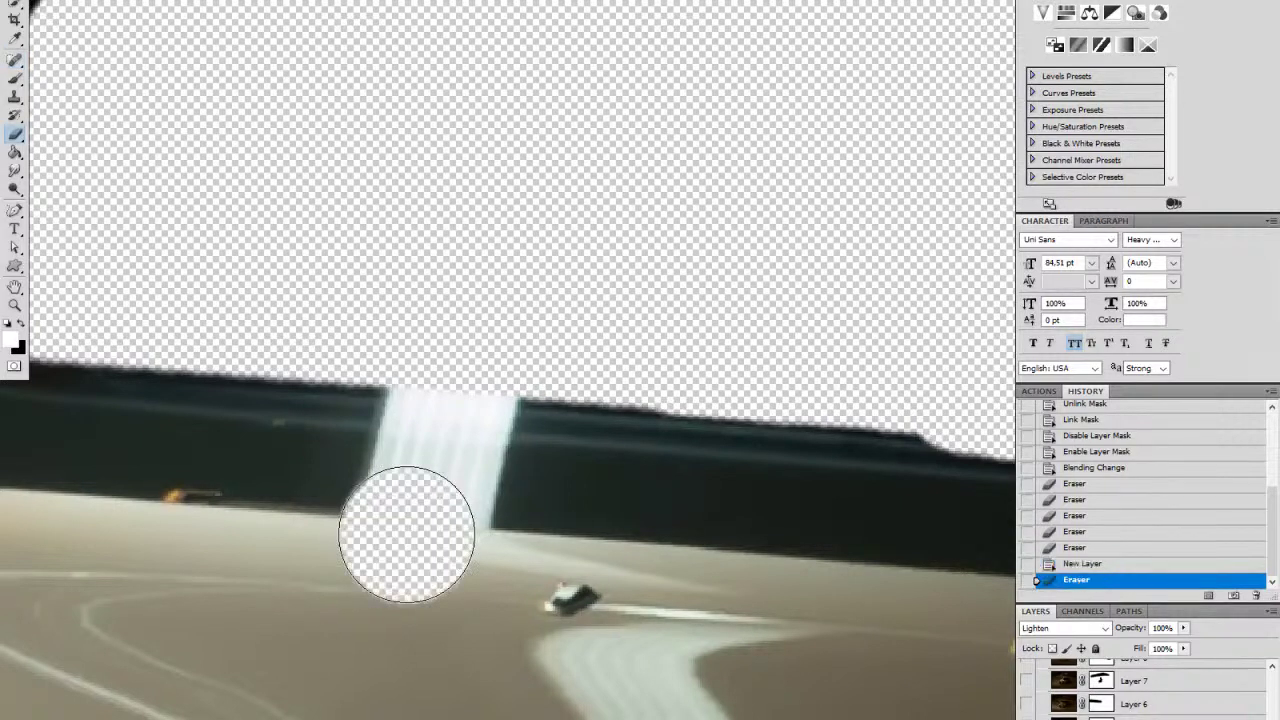
key("x")
left_click_drag(404, 532, 389, 531)
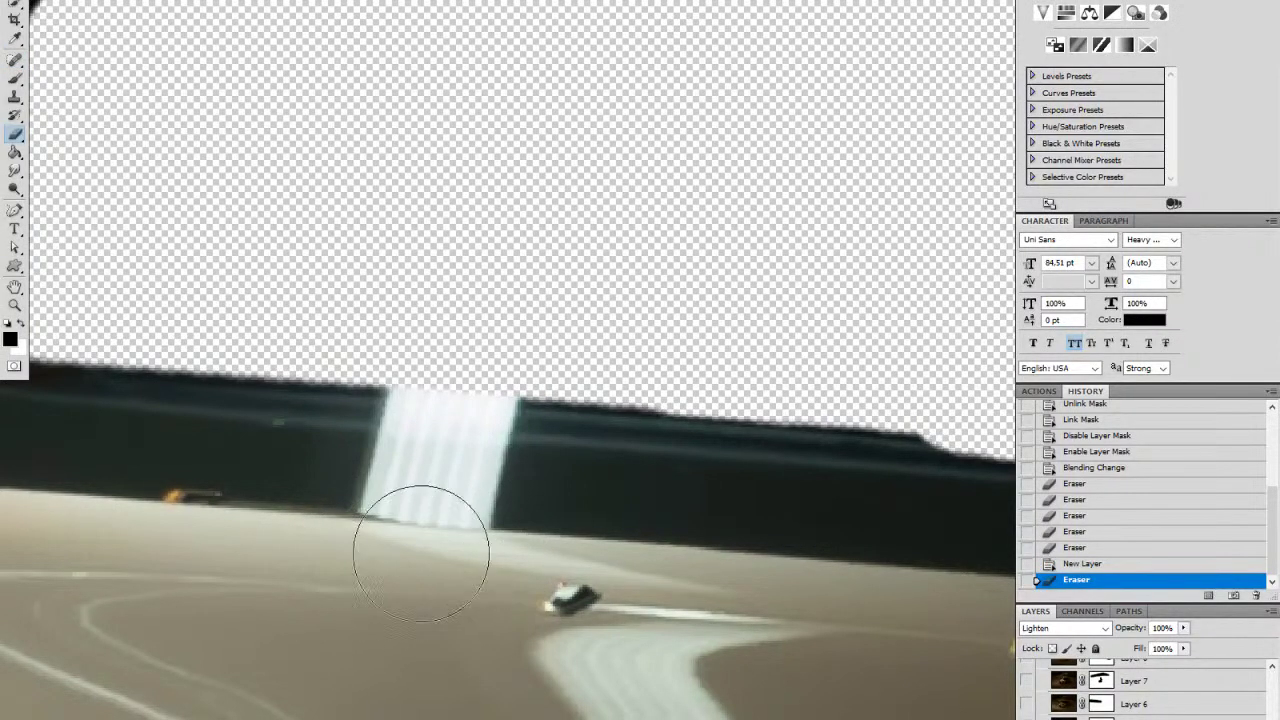
left_click(443, 550)
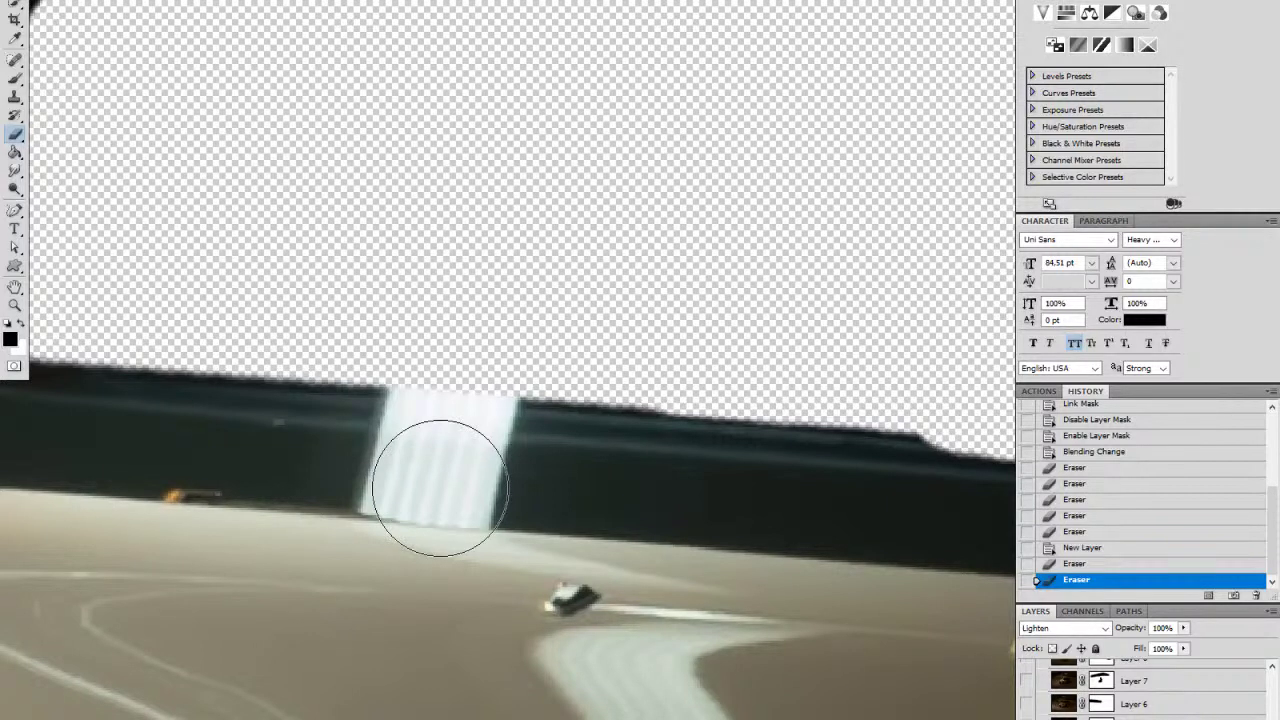
Step: Set the Clone Stamp brush size to 43 px
key("s")
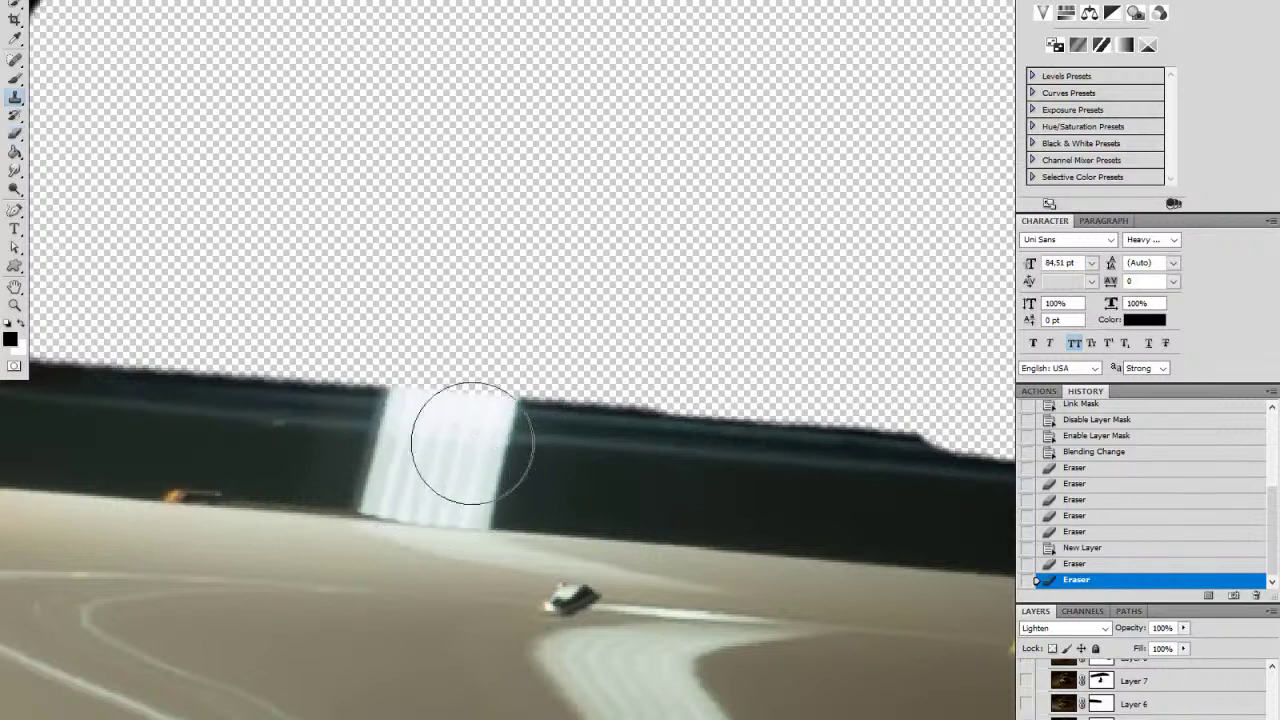
right_click(538, 480)
left_click_drag(593, 513, 587, 512)
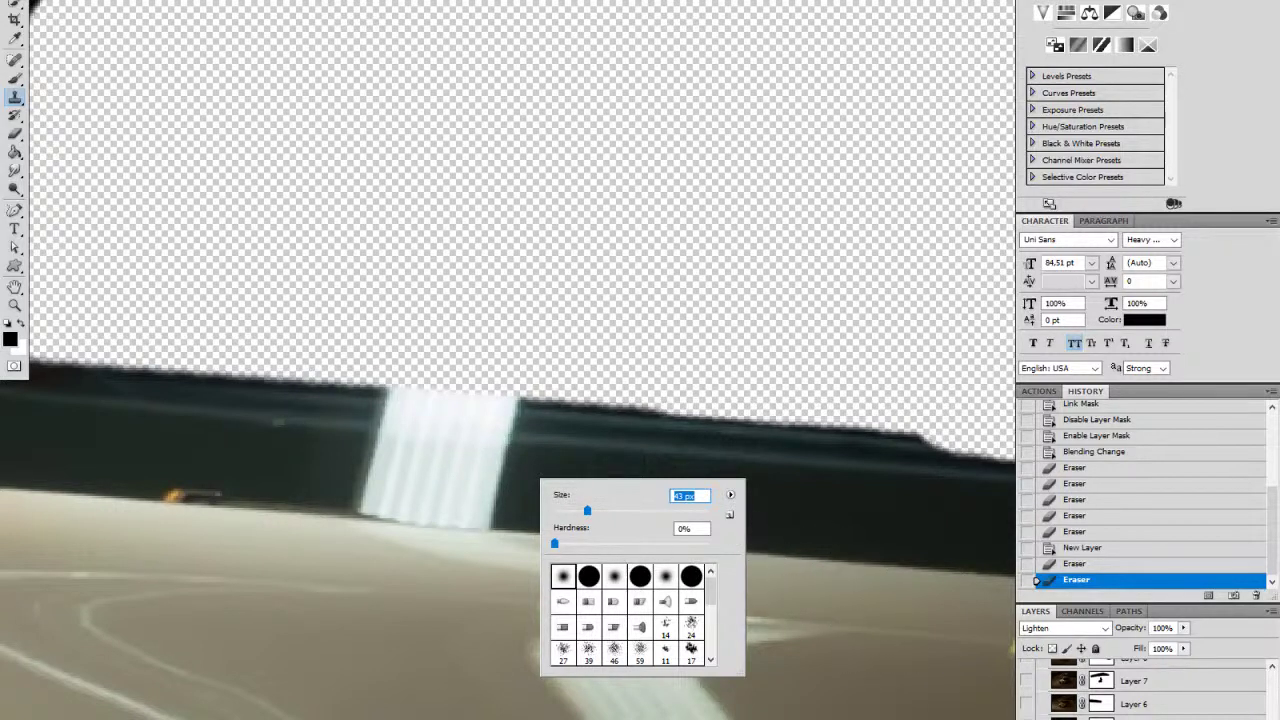
key("Escape")
Step: Try to paint over the white reflection on the dark windshield trim with the Clone Stamp without sampling a source
key("z")
left_click_drag(874, 609, 701, 628)
left_click_drag(833, 660, 568, 603)
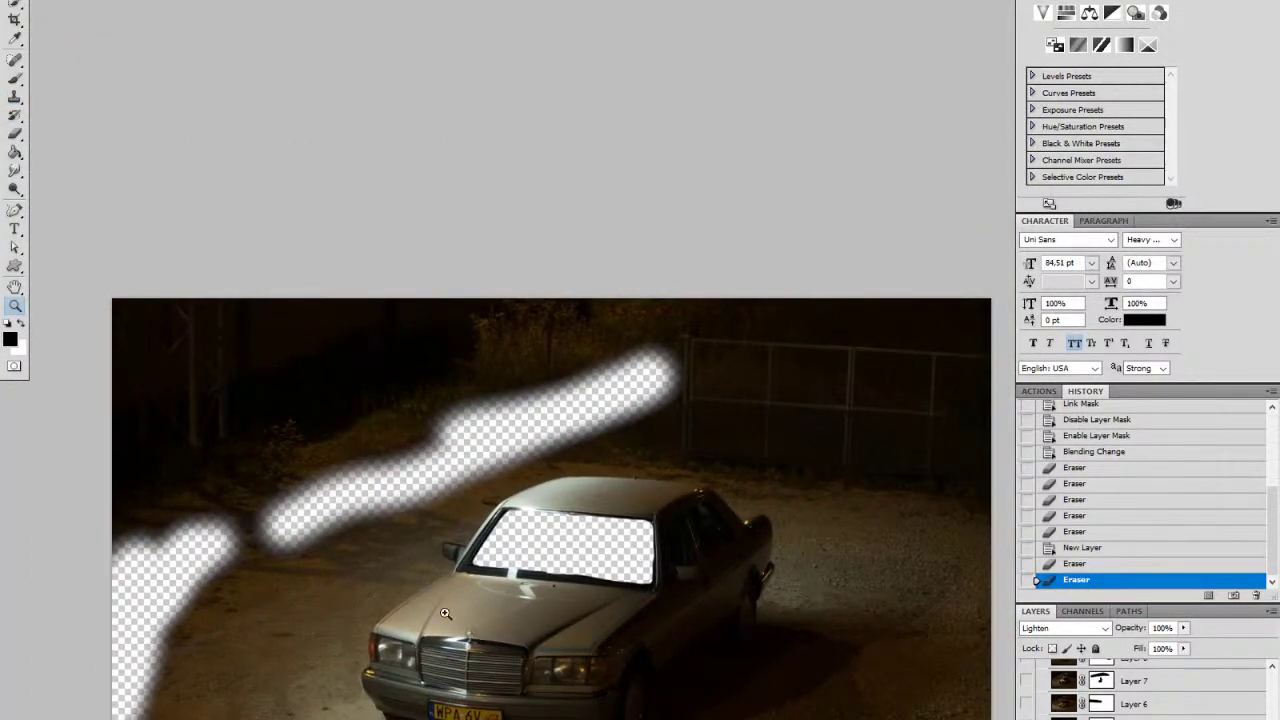
left_click_drag(497, 607, 671, 572)
left_click_drag(528, 365, 359, 591)
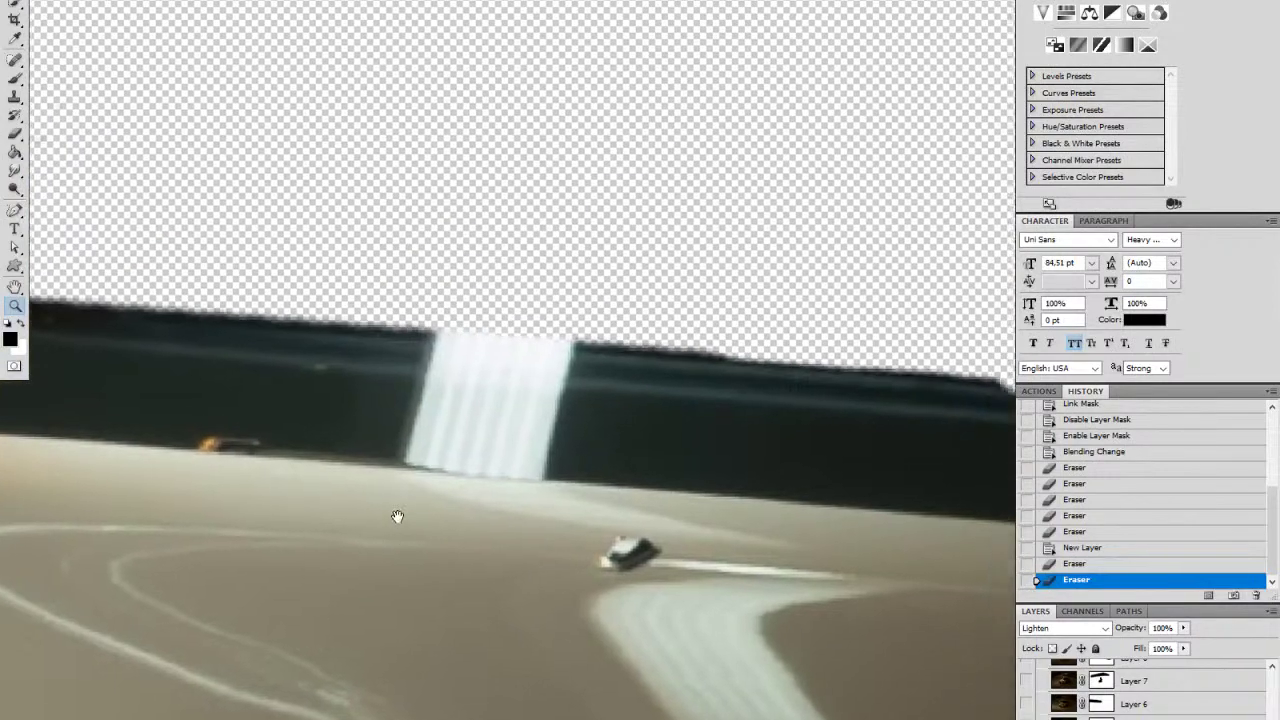
left_click_drag(397, 517, 475, 468)
key("s")
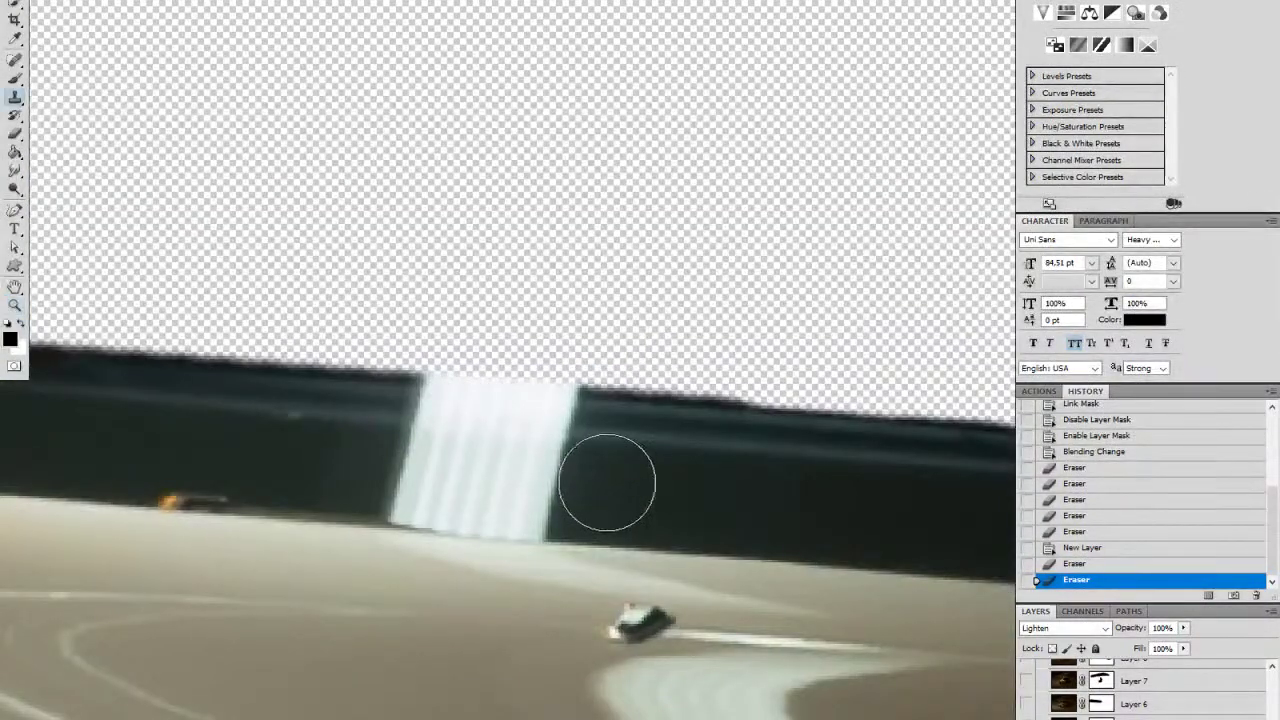
left_click(358, 444)
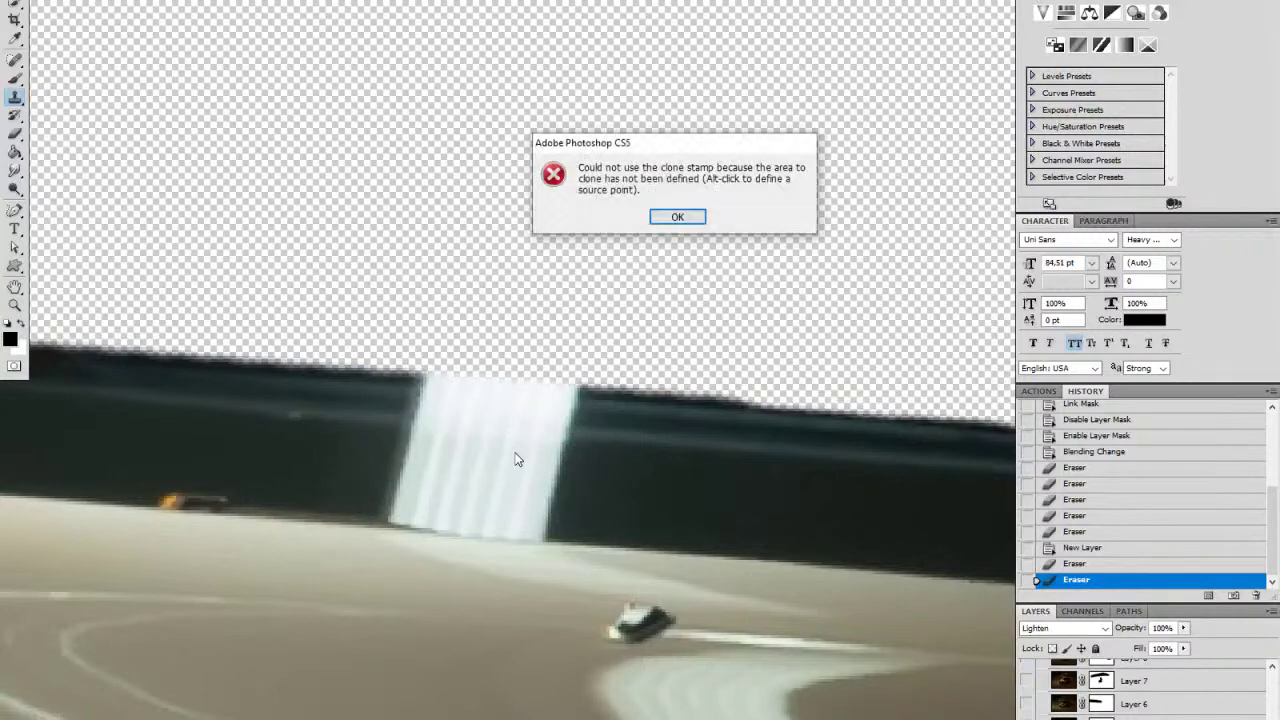
left_click(666, 217)
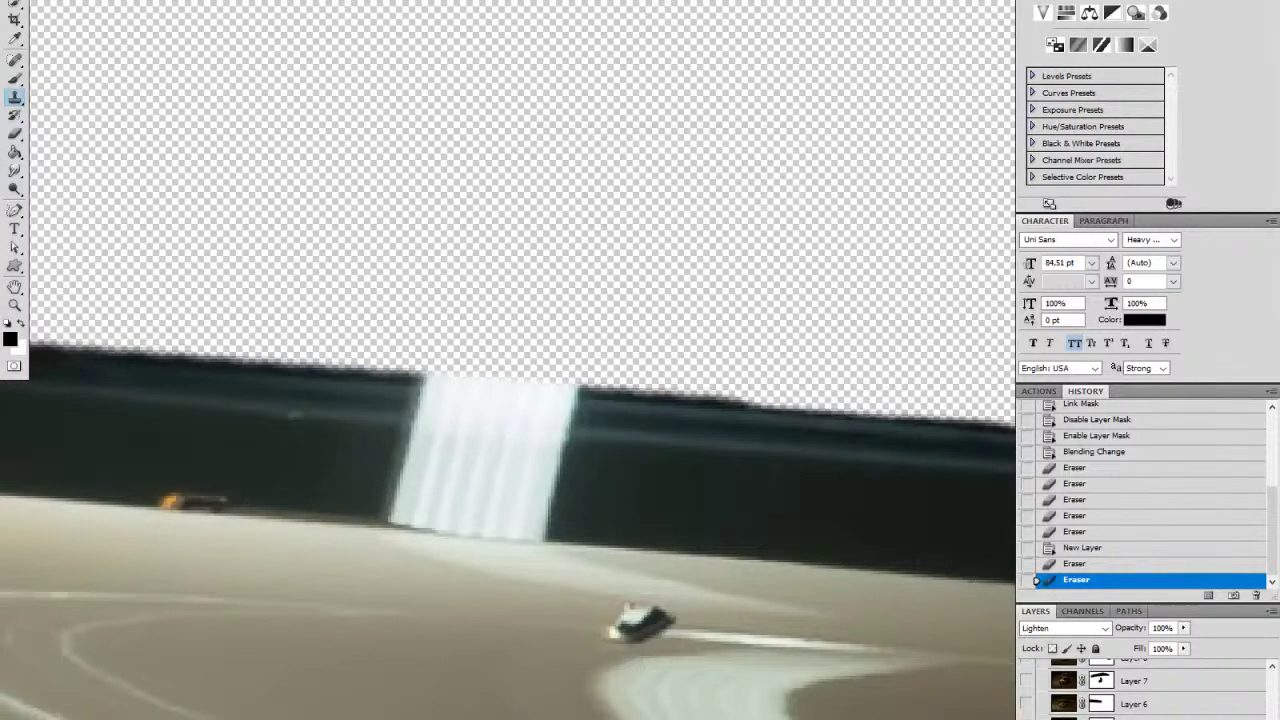
left_click(445, 455)
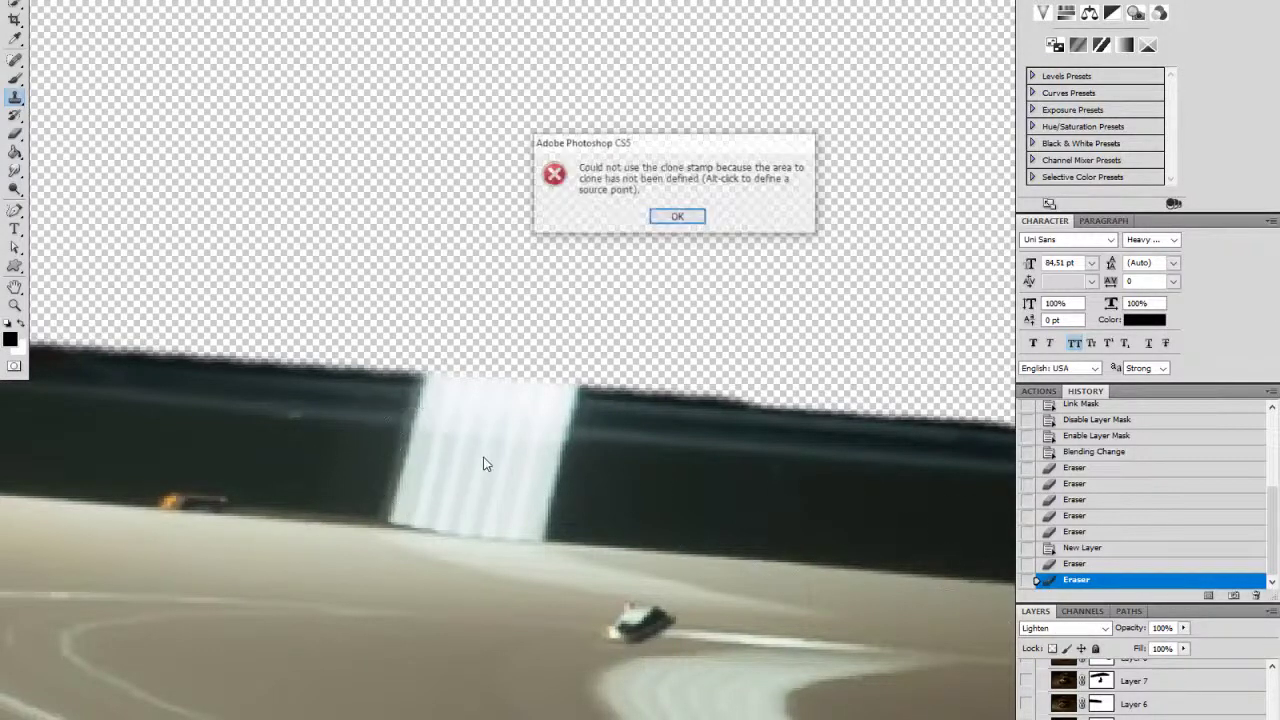
left_click(666, 219)
Step: Try to remove the white trim reflection with the Spot Healing Brush, and revert that stroke
key("j")
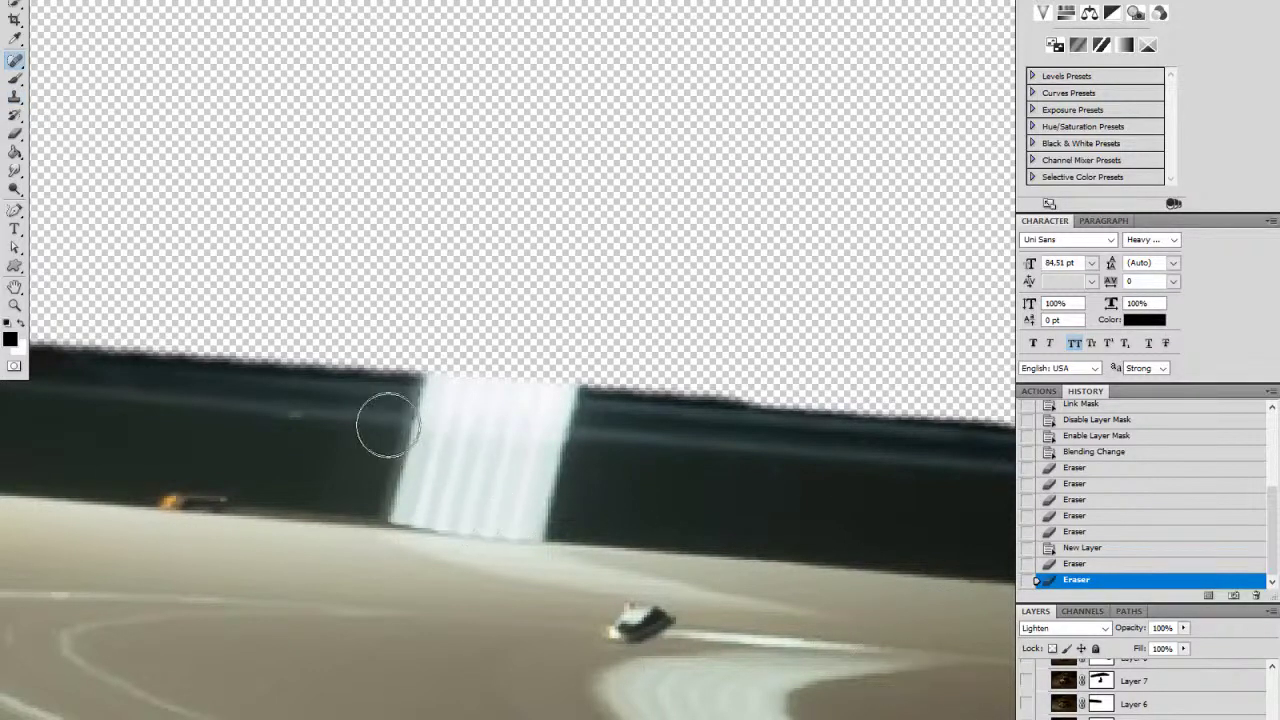
mouse_move(400, 402)
left_mouse_down()
mouse_move(577, 406)
mouse_move(555, 447)
mouse_move(402, 431)
mouse_move(393, 451)
mouse_move(547, 473)
mouse_move(539, 506)
mouse_move(372, 492)
mouse_move(580, 510)
left_mouse_up()
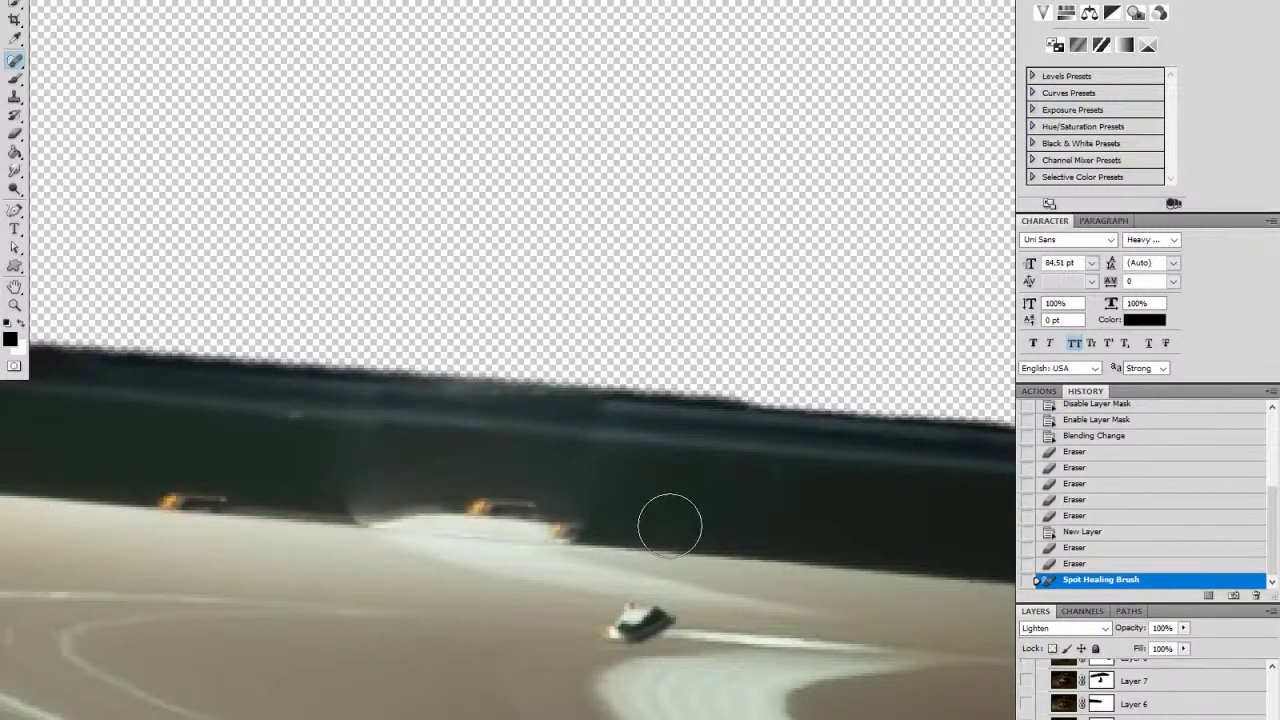
left_click(1095, 568)
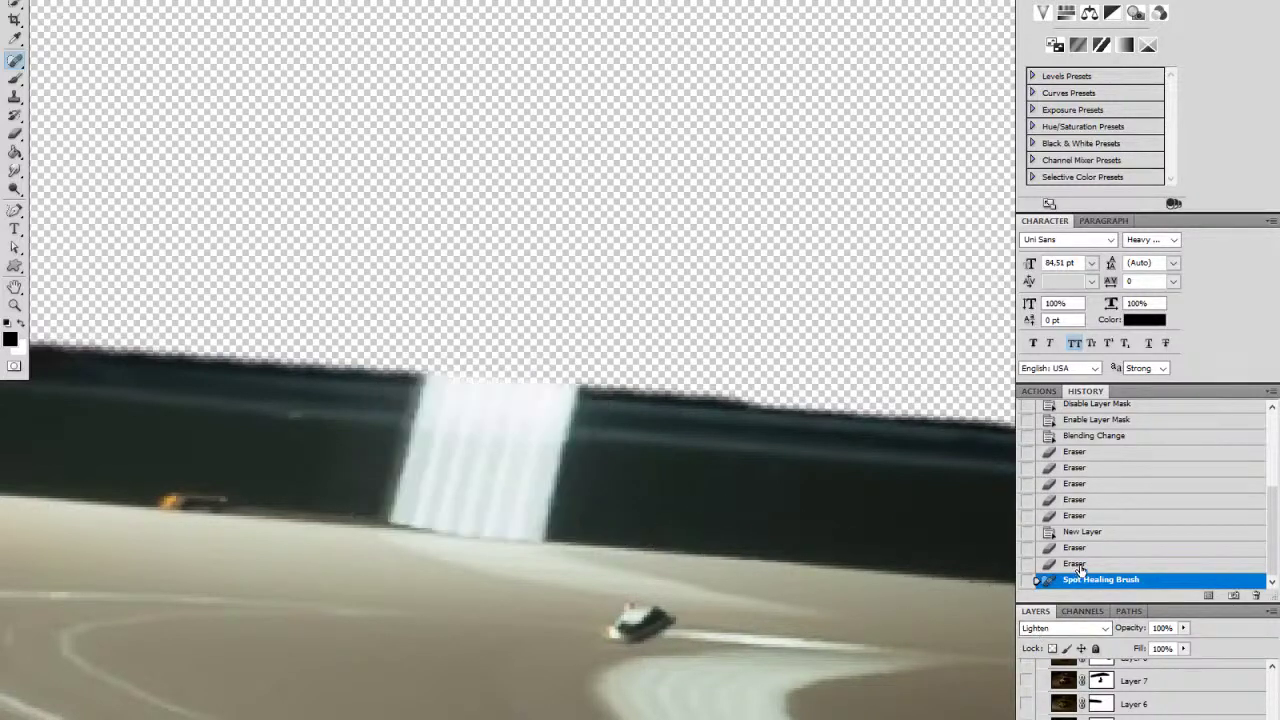
Step: Clone dark trim from beside the white reflection over most of its width, leaving a narrow strip on its far side
key("s")
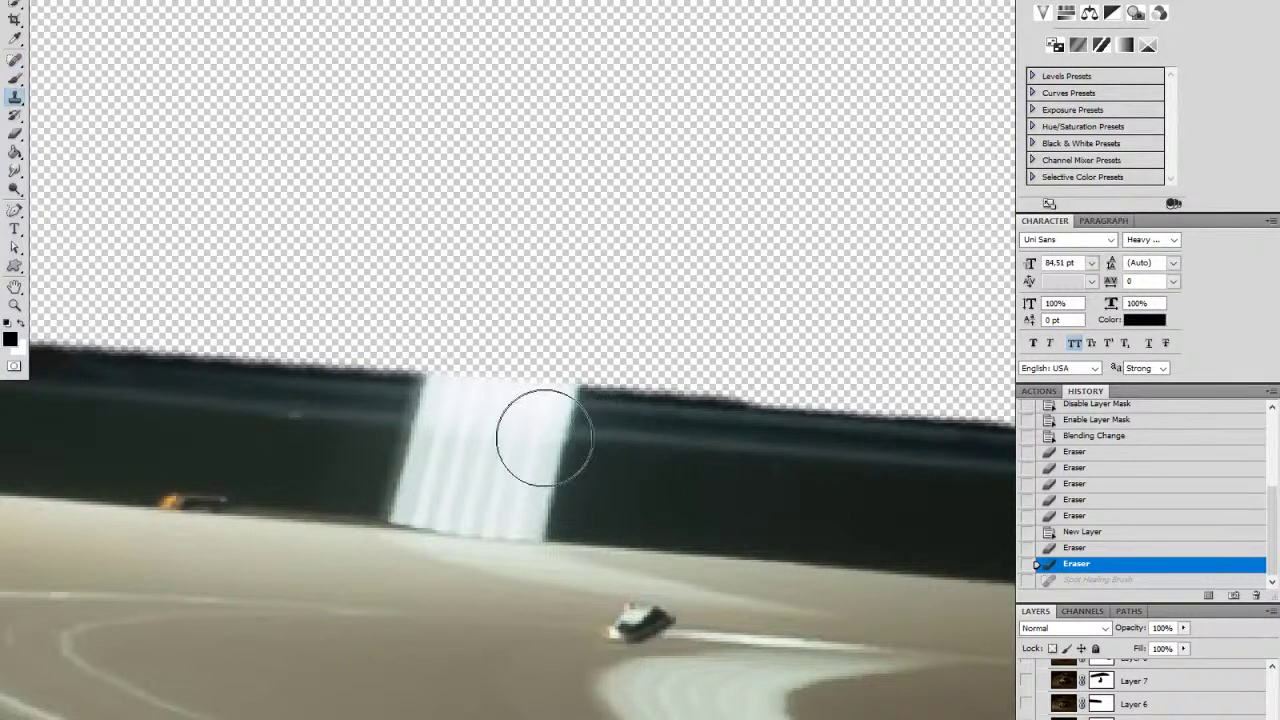
mouse_move(528, 433)
left_mouse_down()
mouse_move(551, 420)
mouse_move(478, 425)
left_mouse_up()
mouse_move(606, 431)
left_mouse_down()
mouse_move(537, 463)
mouse_move(514, 491)
mouse_move(523, 500)
mouse_move(491, 491)
mouse_move(531, 506)
mouse_move(500, 487)
left_mouse_up()
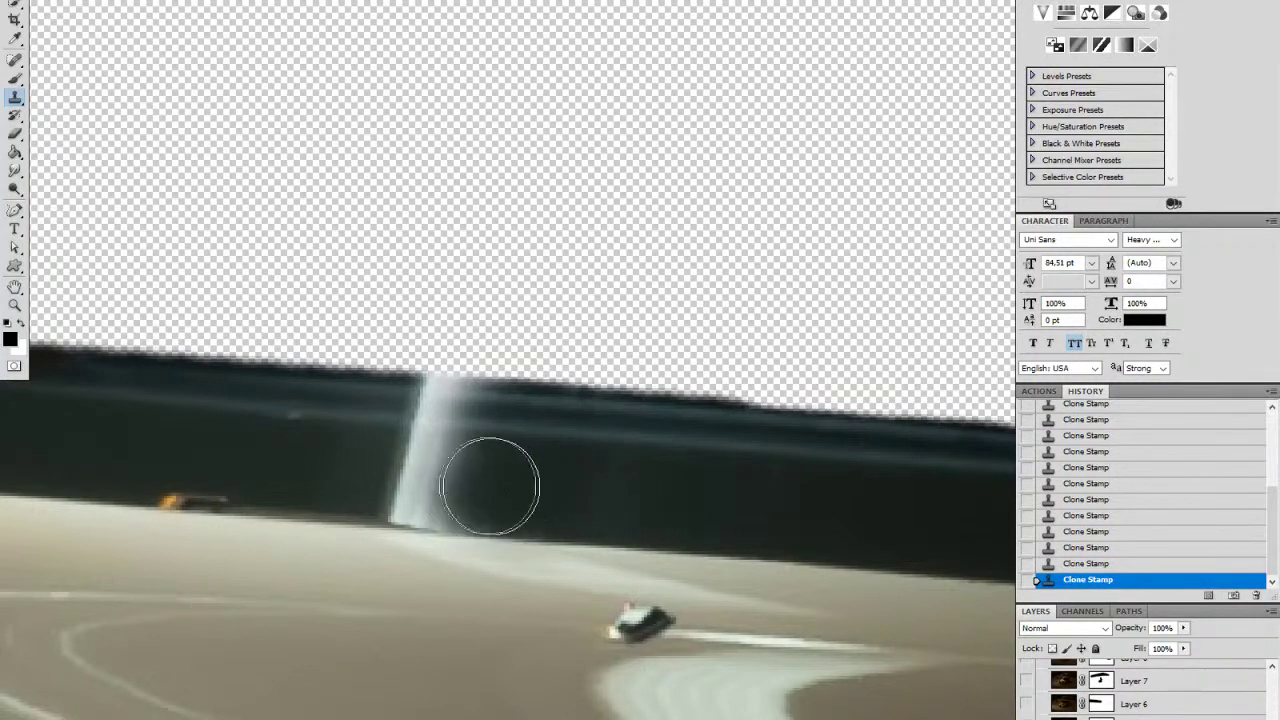
Step: Adjust the Clone Stamp brush size, sample the dark trim on the other side, and clone over the remaining white strip
right_click(291, 441)
left_click_drag(305, 460, 289, 464)
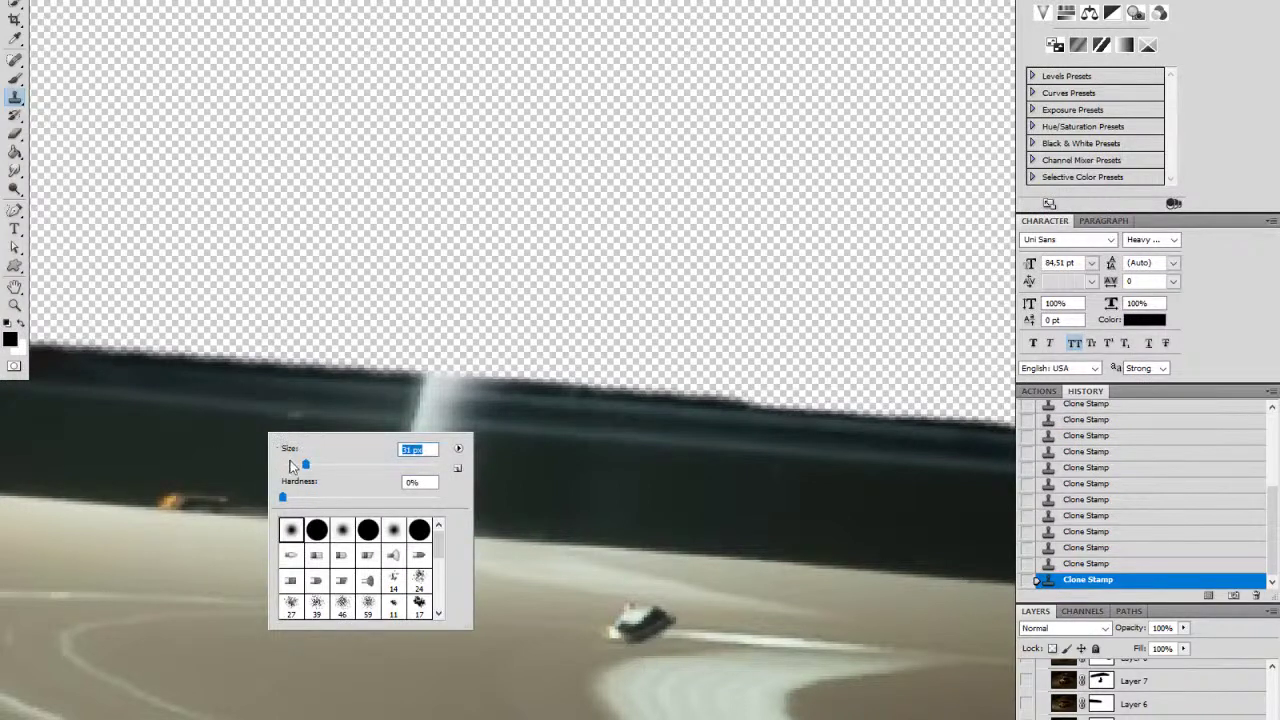
left_click(266, 412)
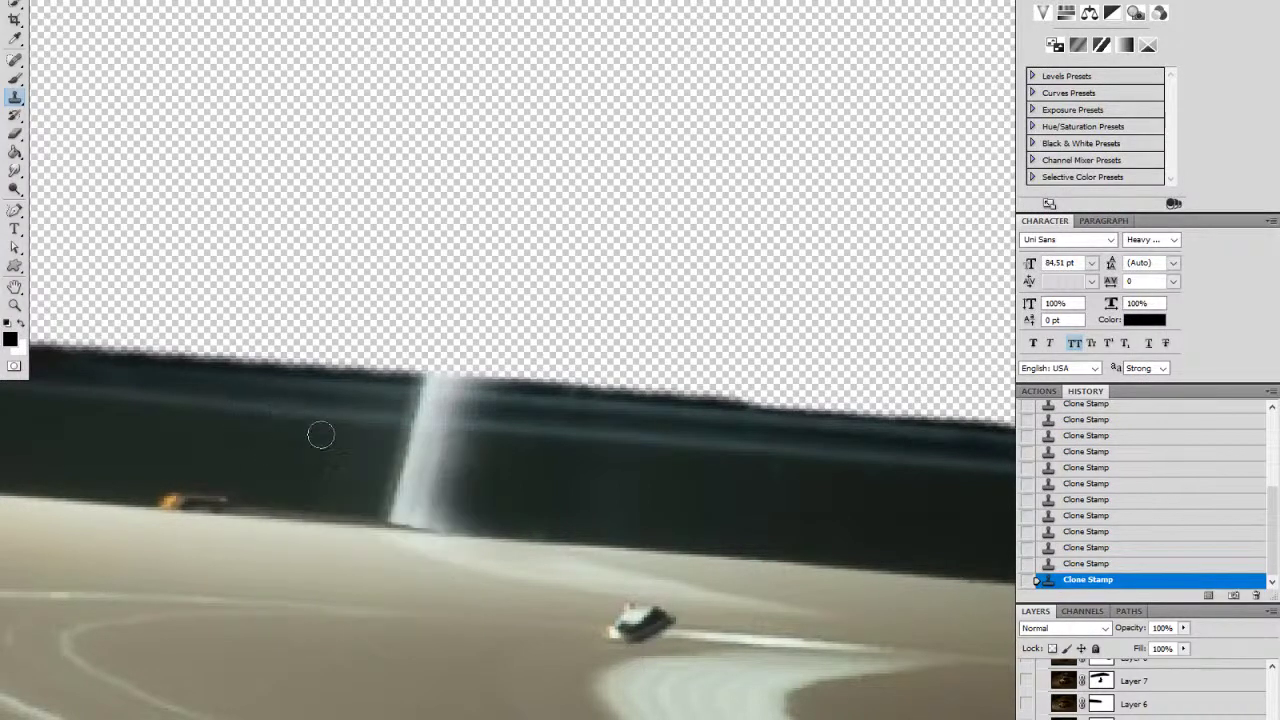
right_click(326, 444)
left_click_drag(388, 456, 357, 445)
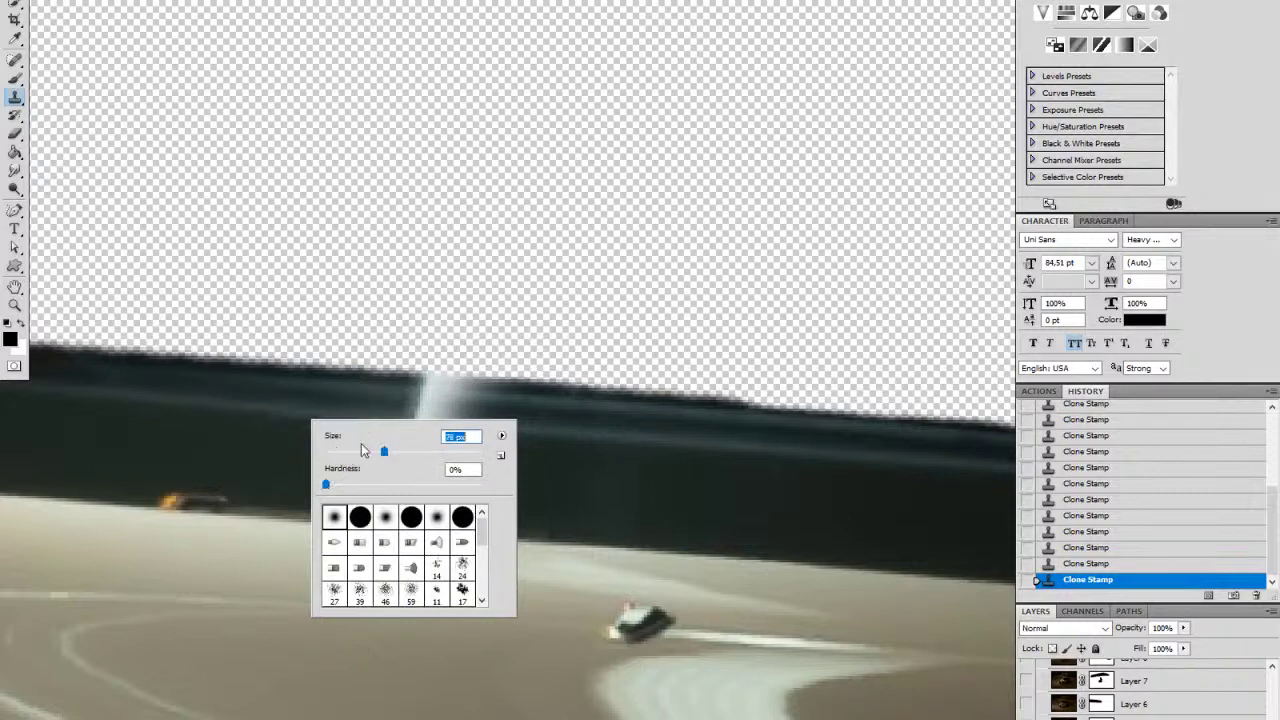
left_click(290, 411)
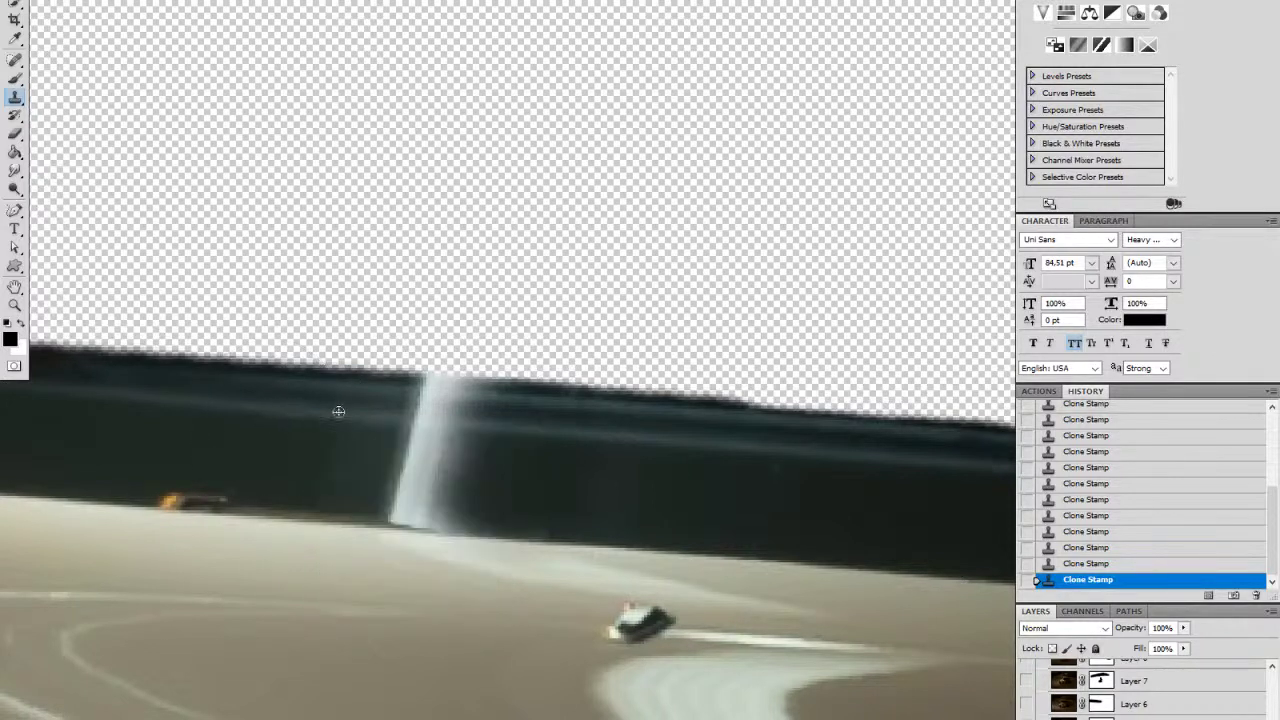
mouse_move(423, 422)
left_mouse_down()
mouse_move(465, 424)
mouse_move(412, 445)
mouse_move(432, 461)
mouse_move(412, 472)
mouse_move(457, 457)
left_mouse_up()
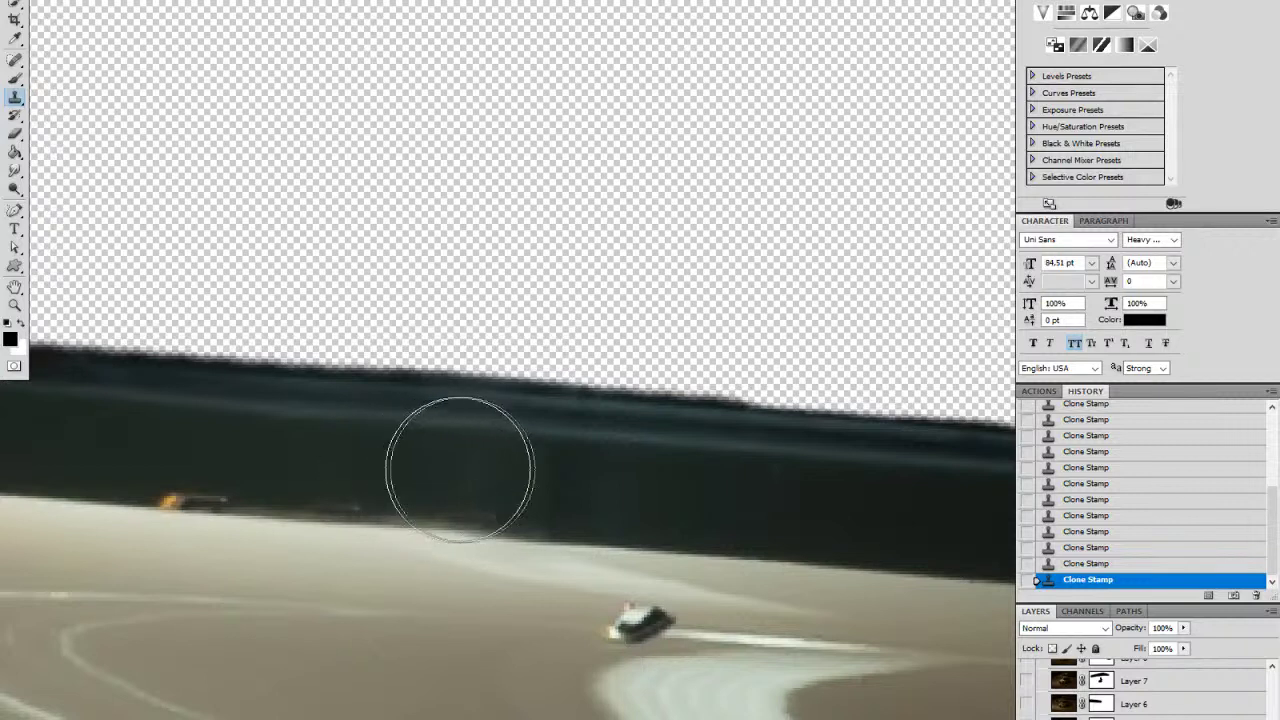
Step: Undo the latest Clone Stamp strokes at the lower edge of the trim, back to before the hood edge was smeared
left_click(1077, 563)
left_click(1082, 547)
left_click(1087, 532)
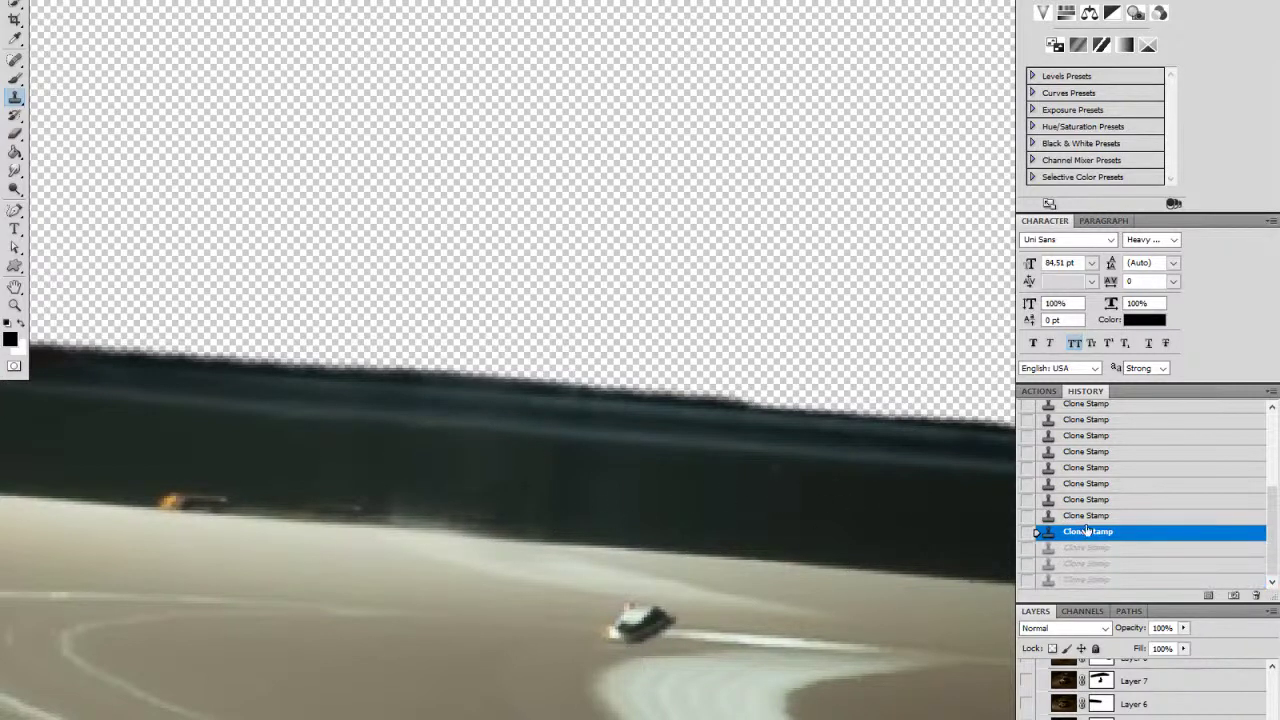
left_click(1087, 515)
left_click(1091, 487)
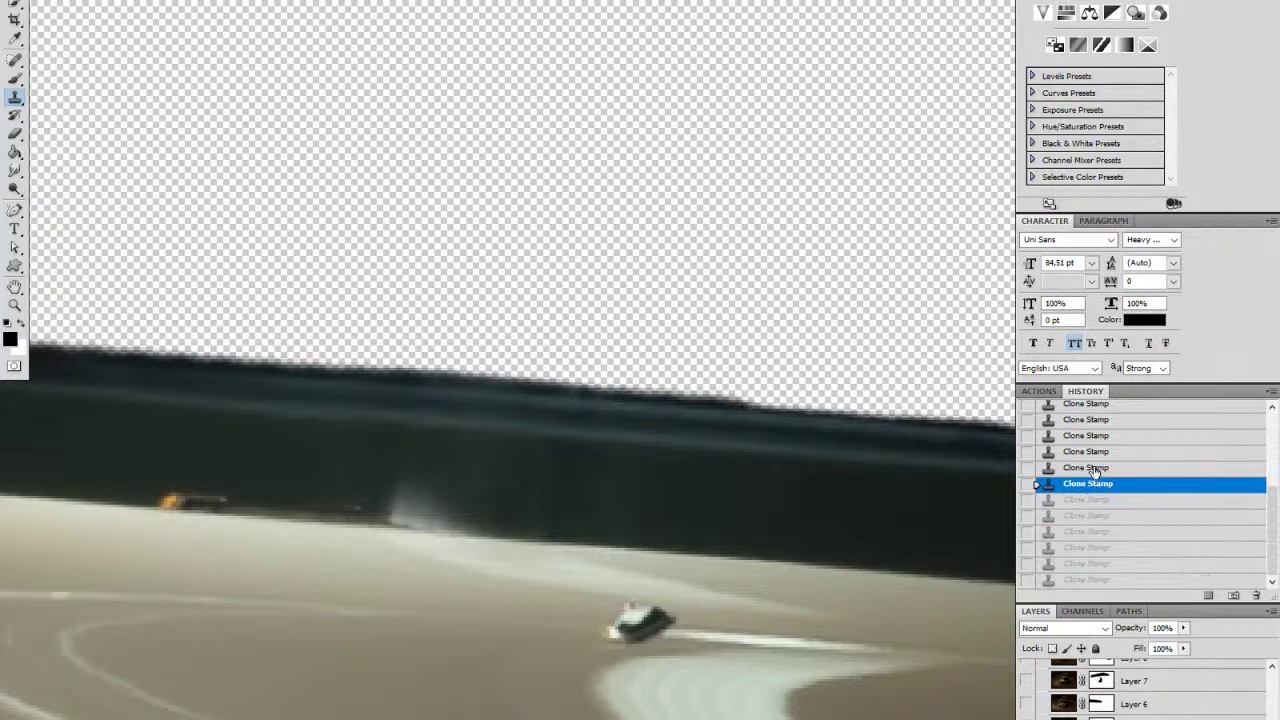
left_click(1094, 467)
left_click(1094, 440)
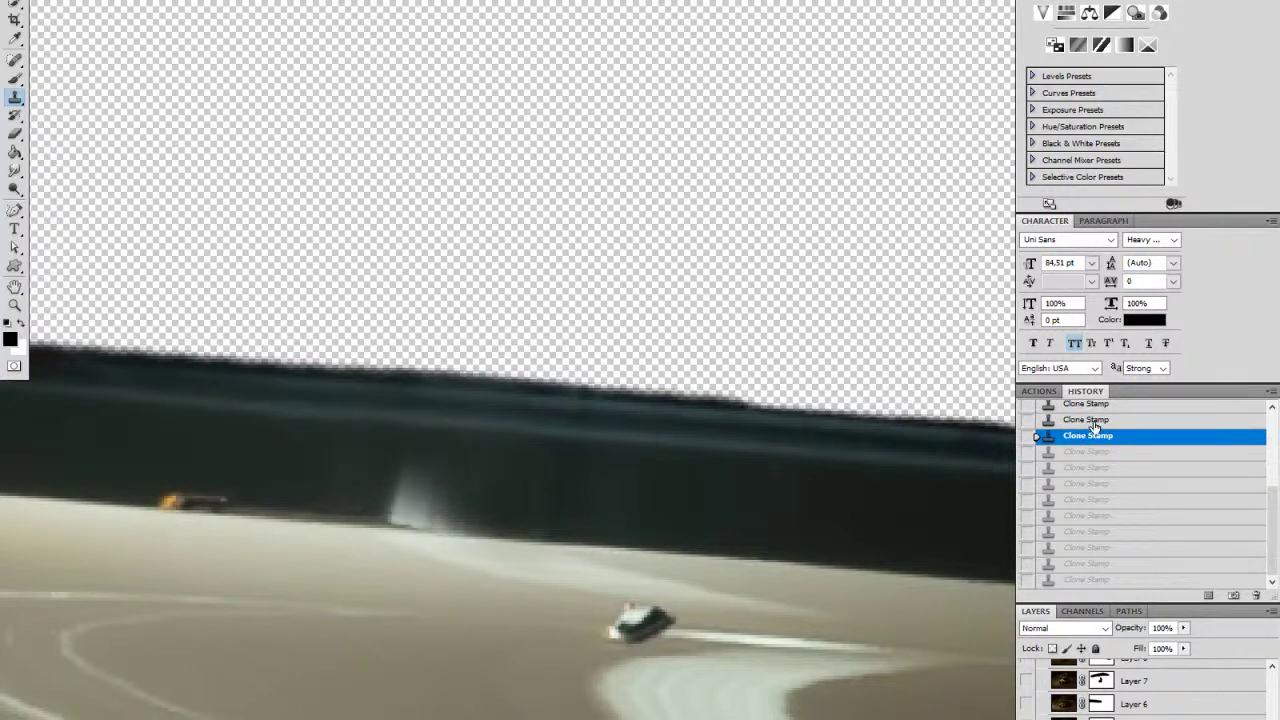
left_click(1094, 419)
Step: Set the Clone Stamp to 37 px, resample the nearby trim edge, and cover the remaining pale haze, reverting bad strokes
right_click(374, 480)
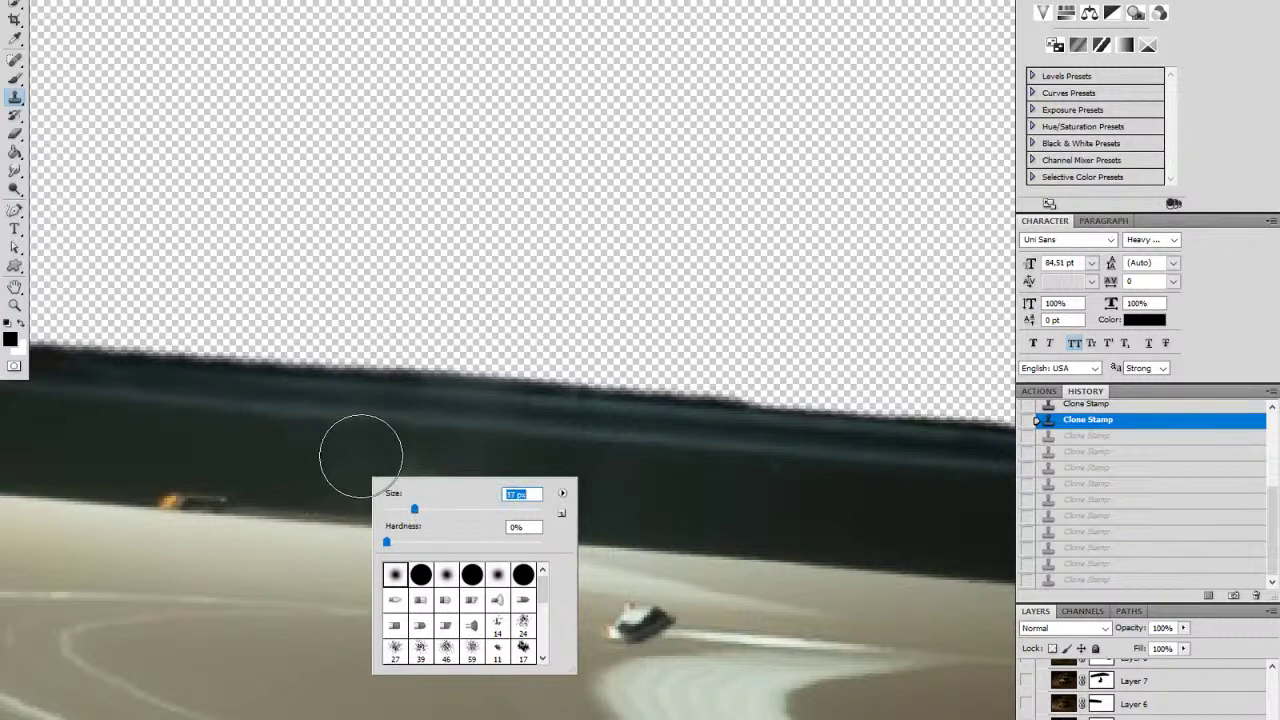
left_click(313, 469, "alt")
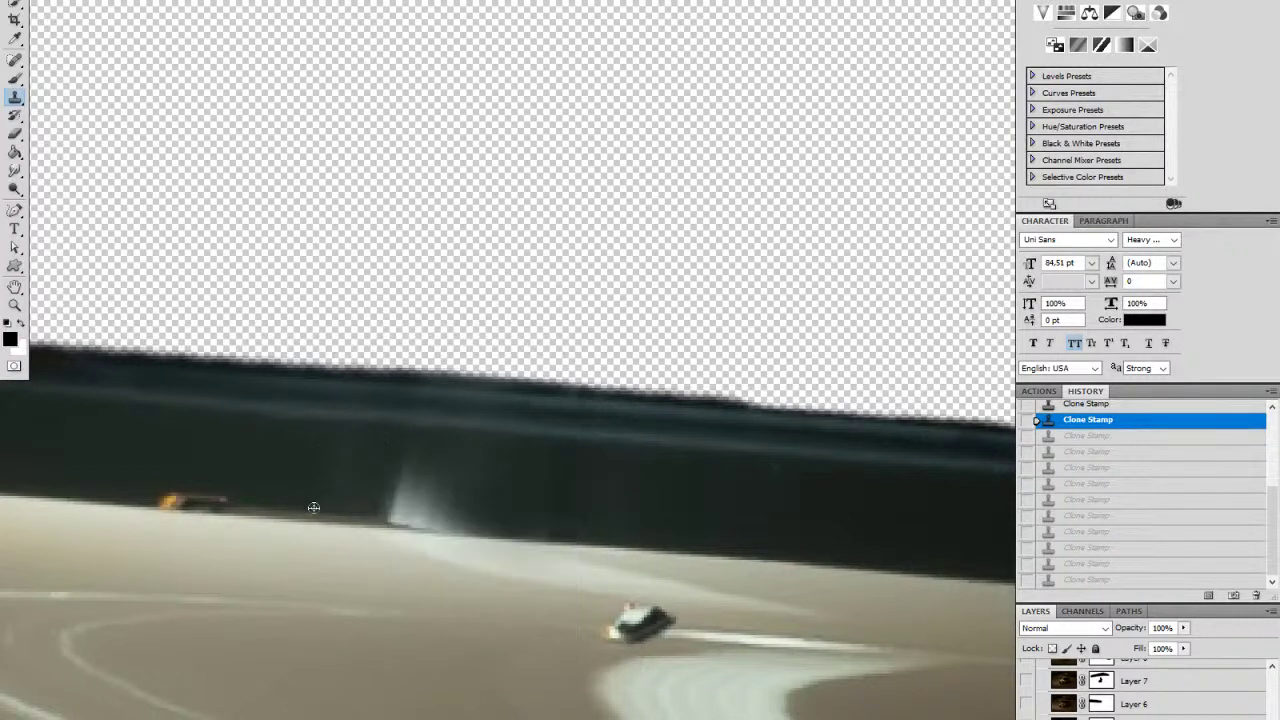
left_click_drag(395, 505, 397, 520)
left_click(1070, 543)
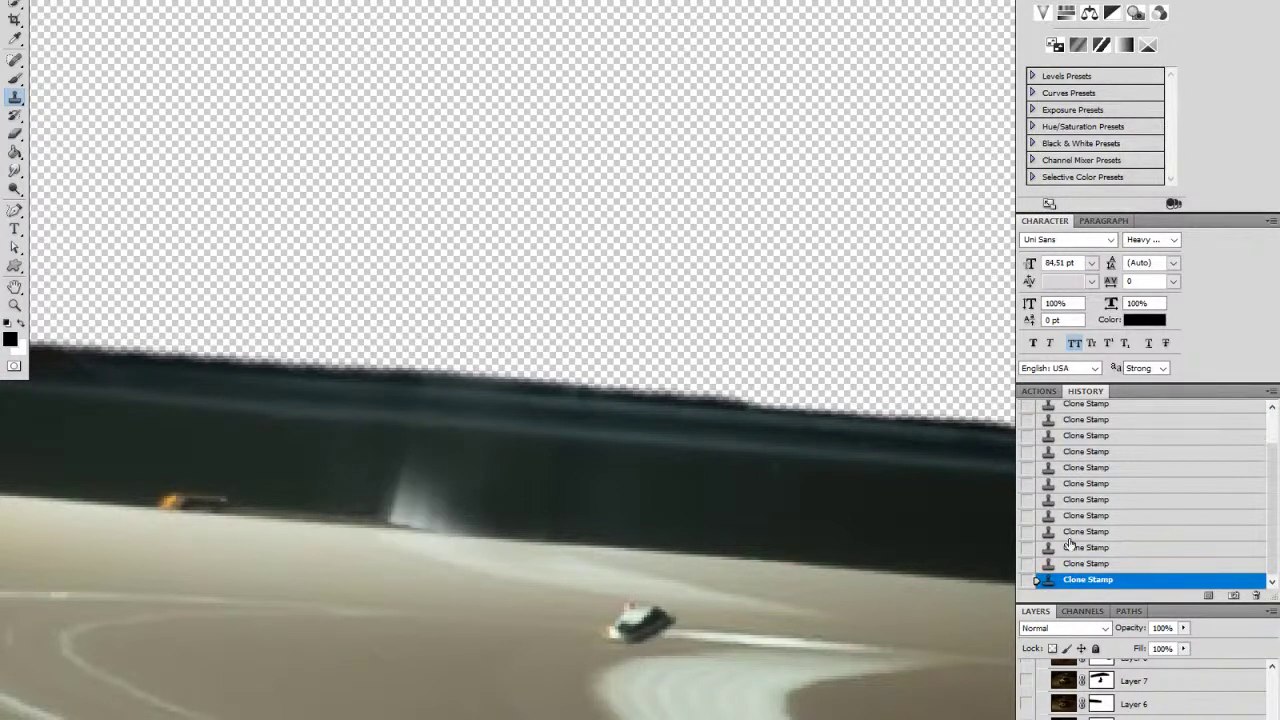
left_click(1072, 532)
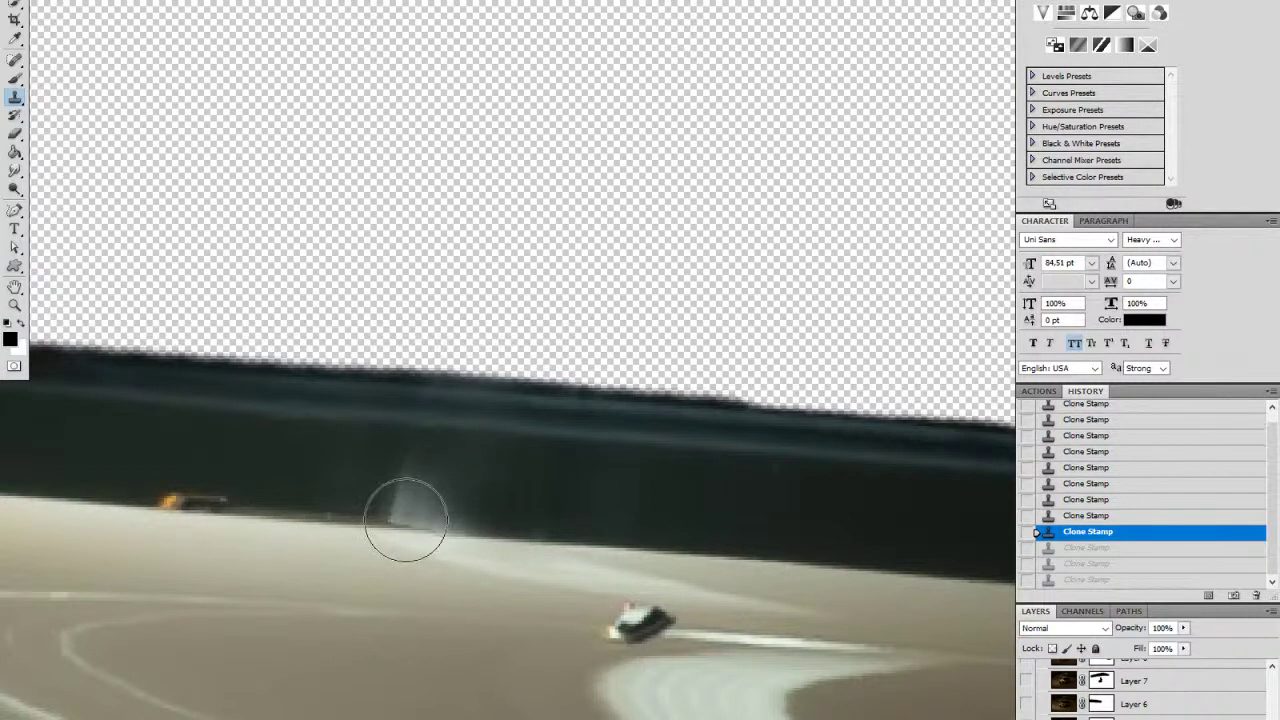
left_click(406, 517)
left_click(406, 517)
left_click(408, 506)
left_click(443, 478)
left_click(456, 494)
Step: Heal the diagonal light streak on the hood, from the Mercedes emblem up to the bright highlight, with the Spot Healing Brush
key("z")
left_click_drag(614, 497, 468, 520)
left_click_drag(641, 535, 494, 521)
left_click_drag(417, 391, 485, 420)
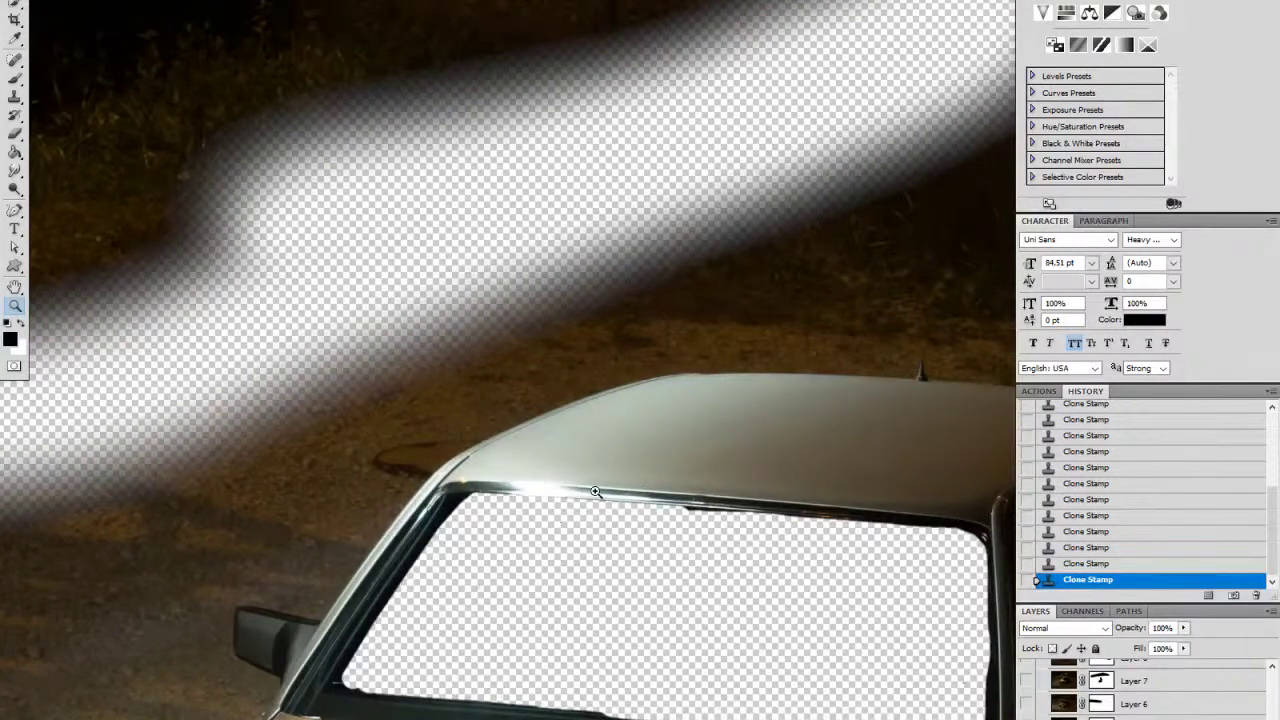
left_click_drag(601, 622, 352, 352)
left_click_drag(531, 452, 469, 495)
left_click_drag(368, 571, 466, 505)
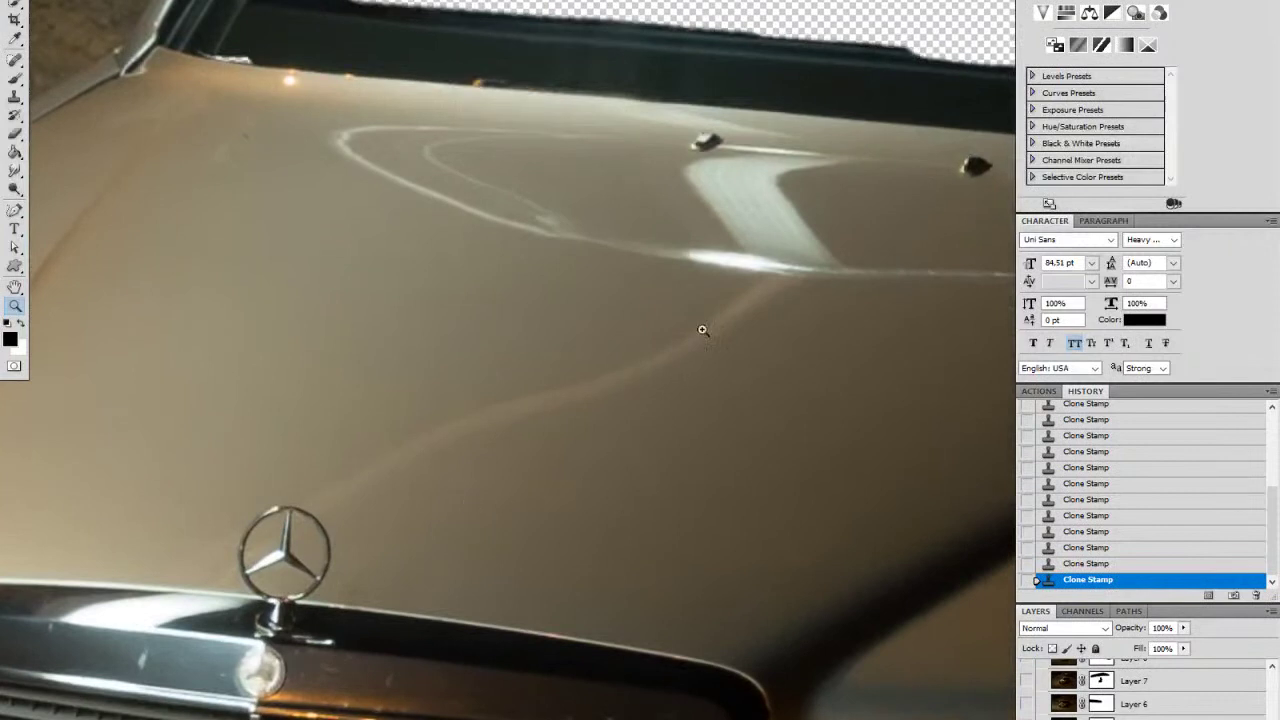
key("j")
mouse_move(327, 503)
left_mouse_down()
mouse_move(488, 415)
mouse_move(620, 378)
mouse_move(782, 294)
left_mouse_up()
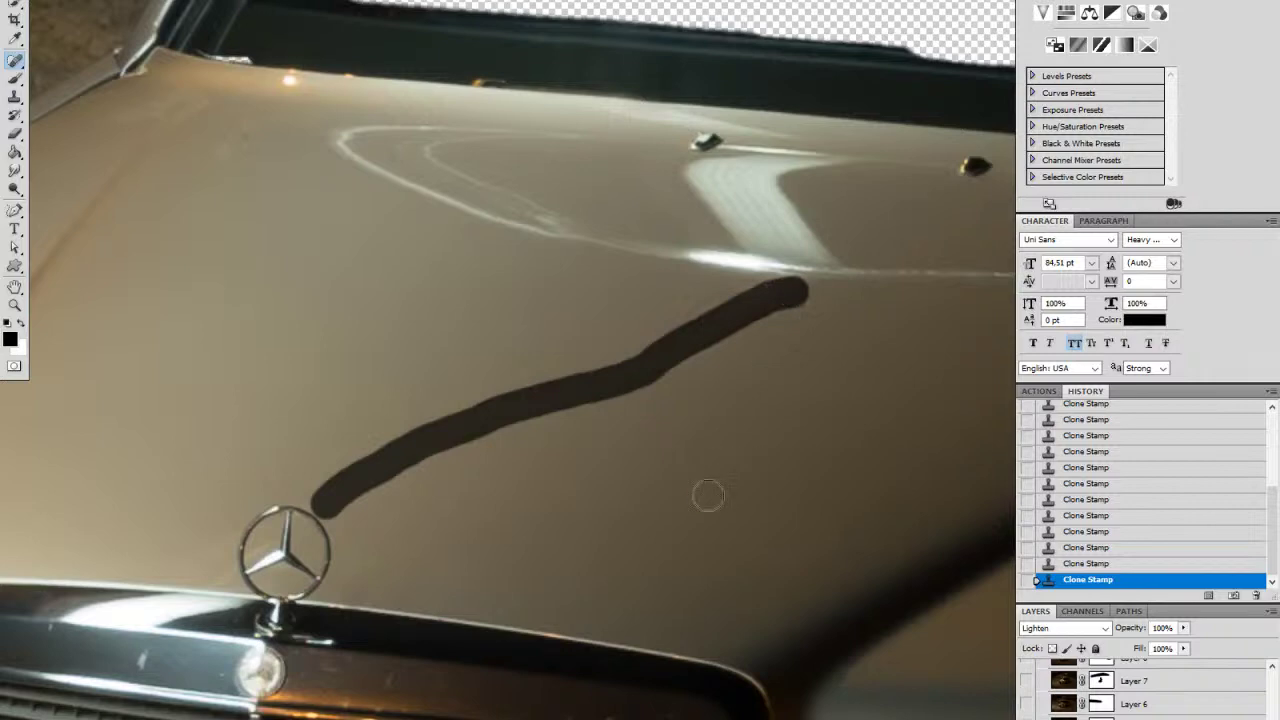
Step: Enlarge the Clone Stamp brush, sample clean hood paint nearby, and clone over the pale smudge beneath the bright highlight
mouse_move(724, 385)
left_mouse_down()
mouse_move(551, 517)
mouse_move(528, 562)
left_mouse_up()
key("s")
right_click(521, 532)
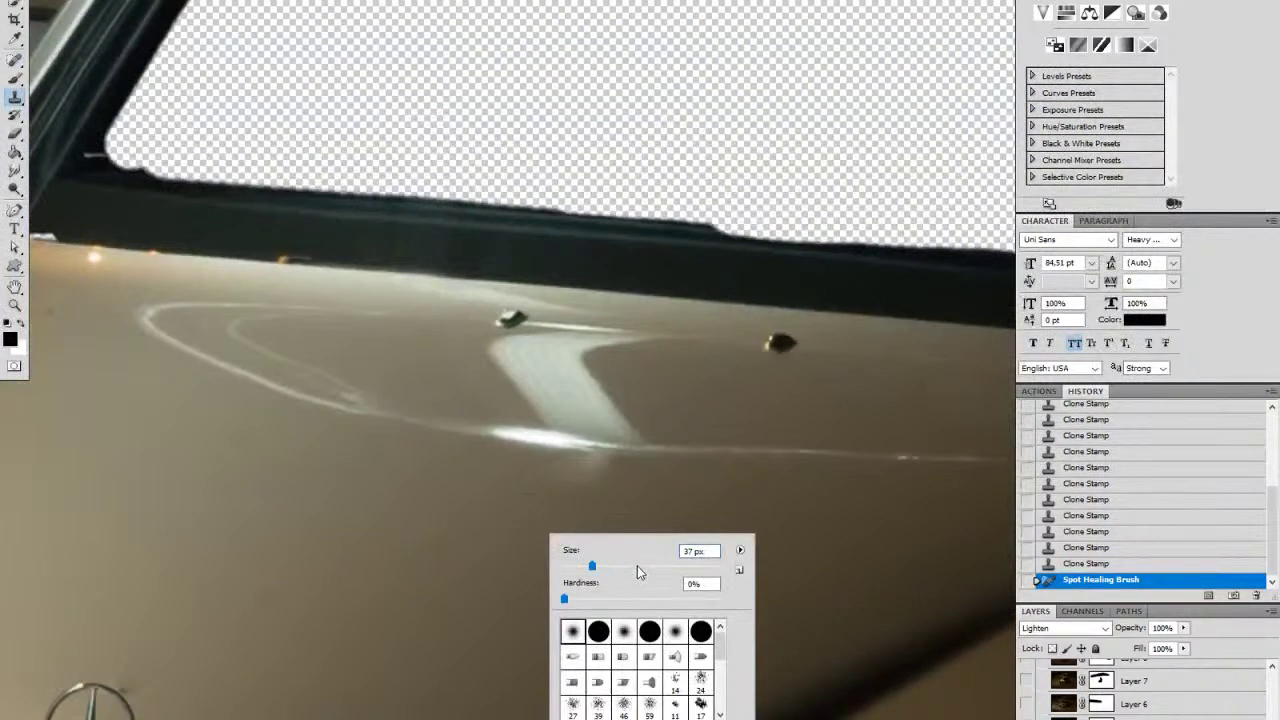
left_click(486, 495, "alt")
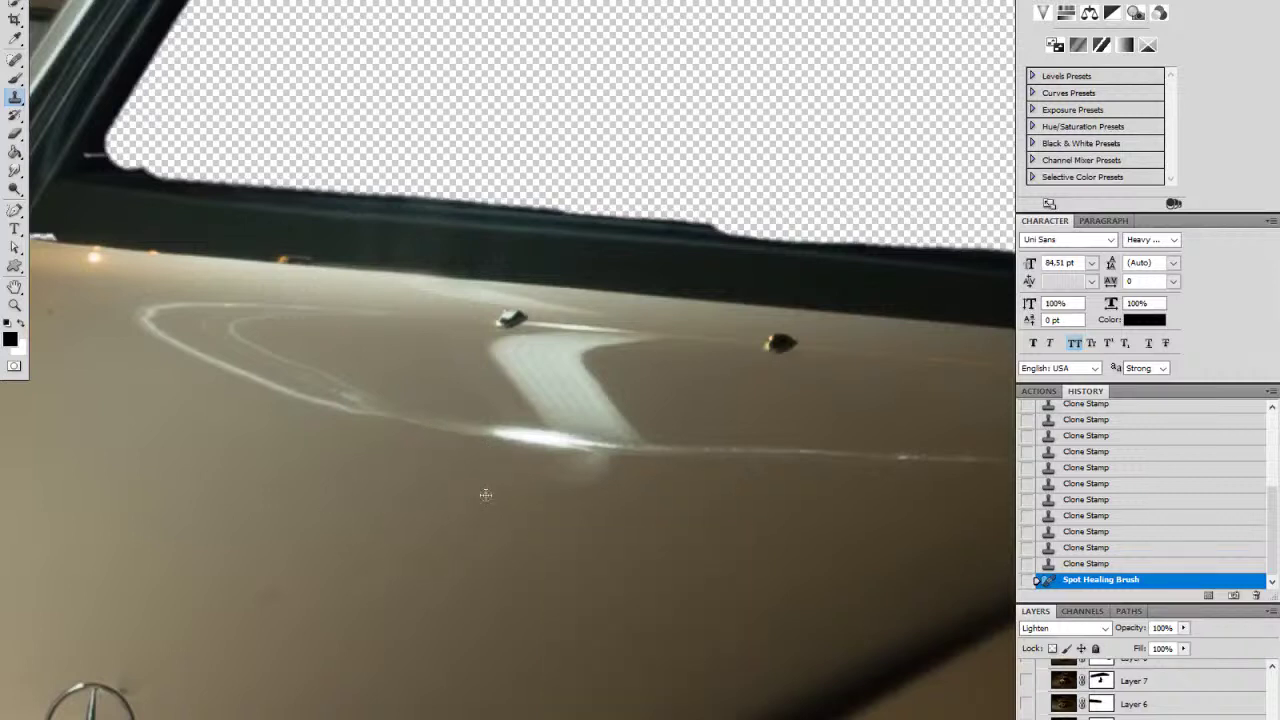
left_click(560, 495)
left_click(586, 498)
left_click(574, 504)
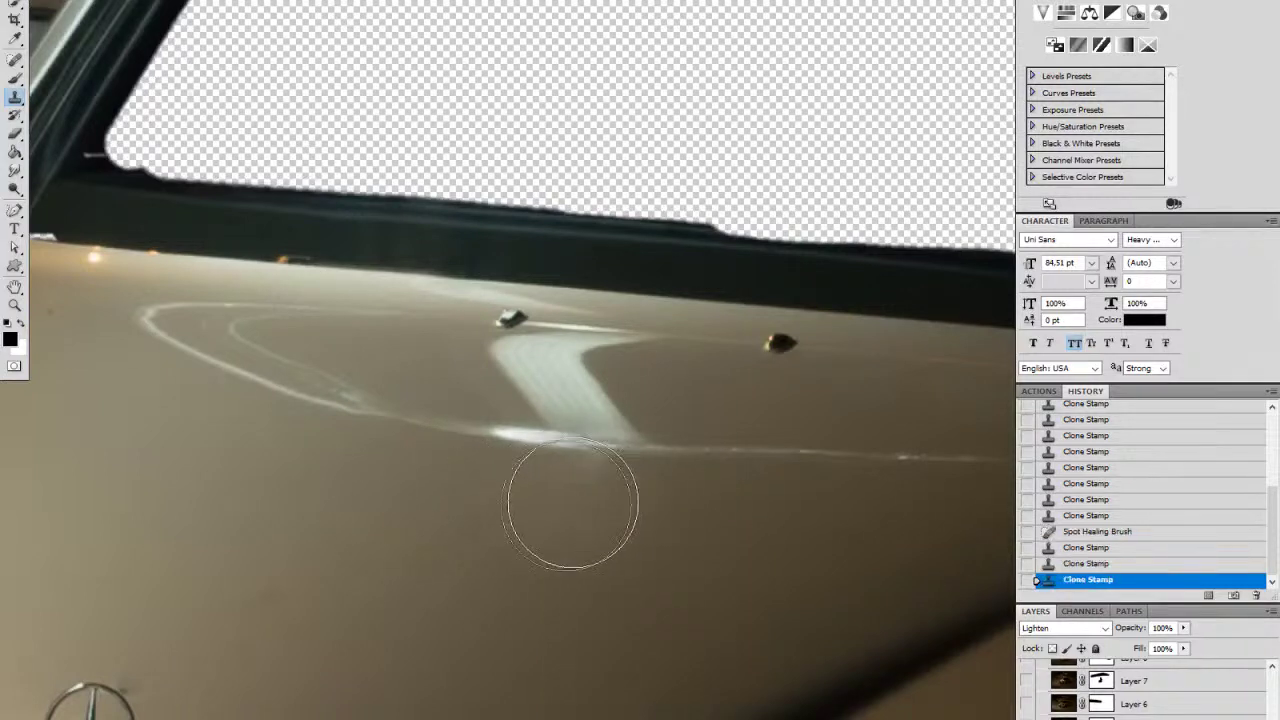
Step: Clone clean paint over the area of the hood just below the bright highlight
left_click(457, 537)
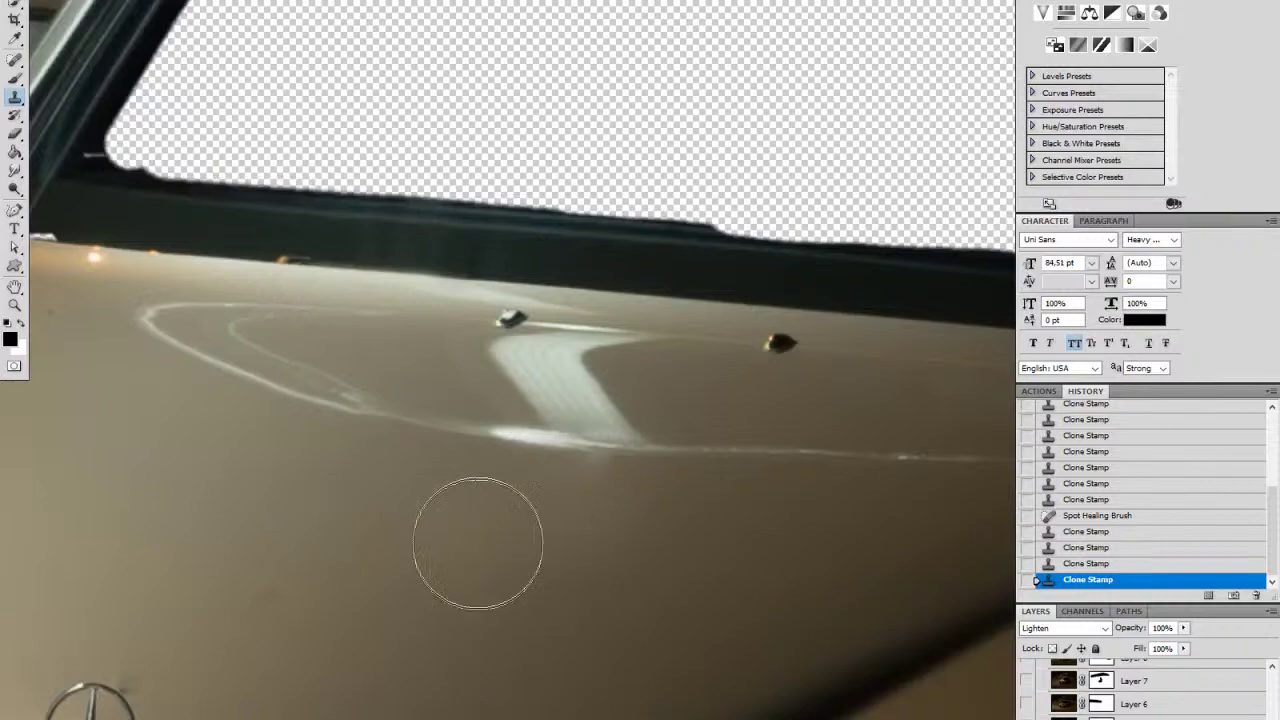
key("z")
left_click(572, 459, "alt")
left_click(572, 459, "alt")
left_click(574, 457, "alt")
left_click(574, 457, "alt")
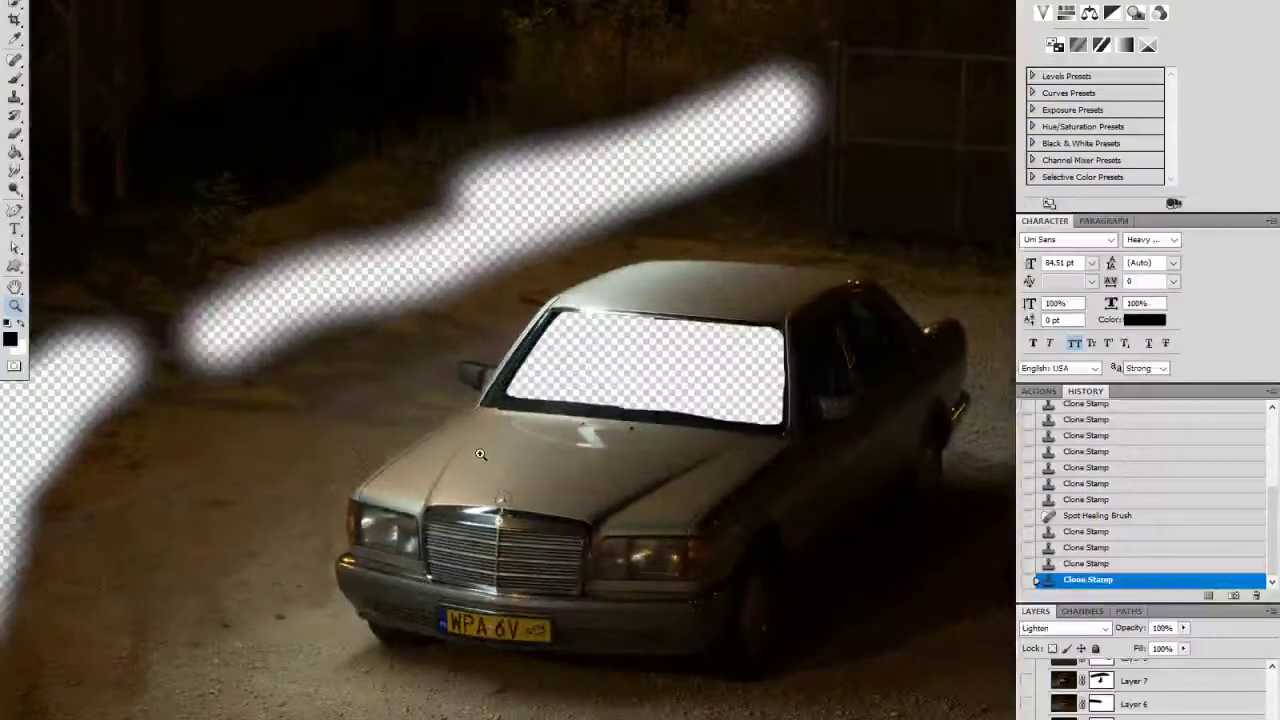
Step: Examine the retouched hood up close and in the context of the whole car for remaining flaws
left_click(574, 456)
left_click(570, 455)
left_click(566, 447)
left_click(568, 447, "alt")
left_click(568, 447, "alt")
left_click(568, 449, "alt")
left_click(568, 449, "alt")
left_click(568, 449, "alt")
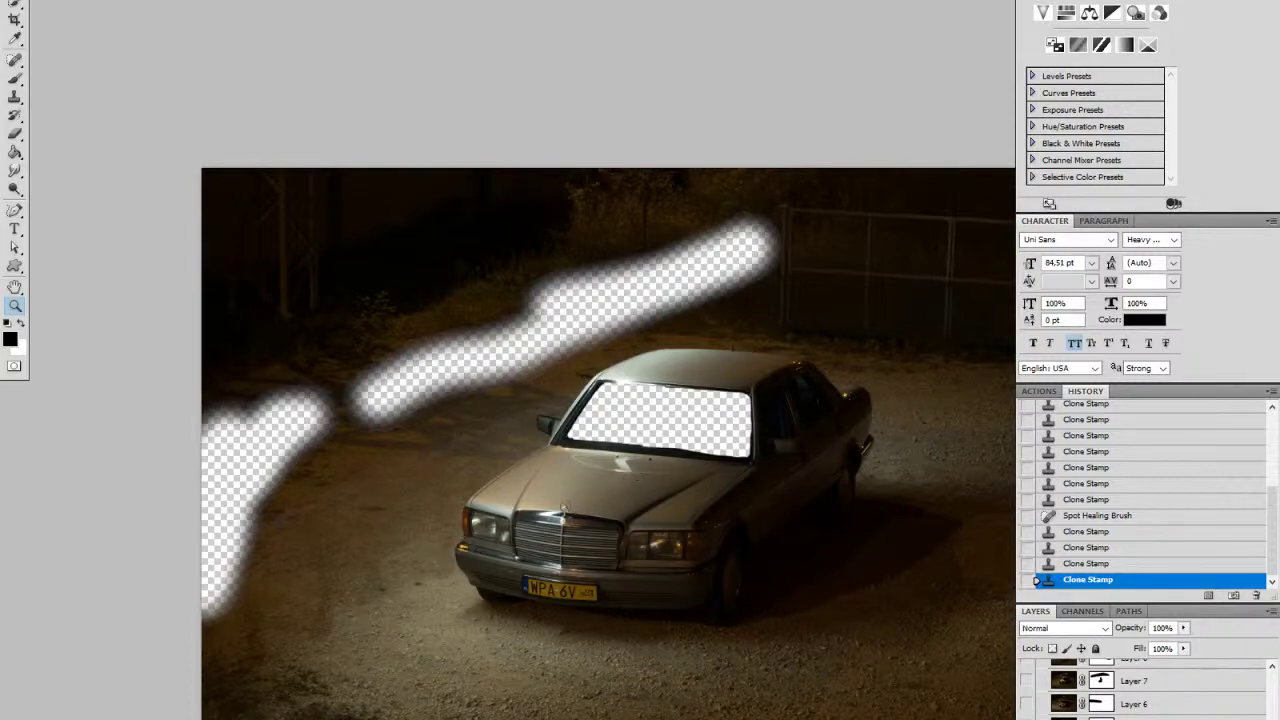
left_click_drag(633, 468, 705, 470)
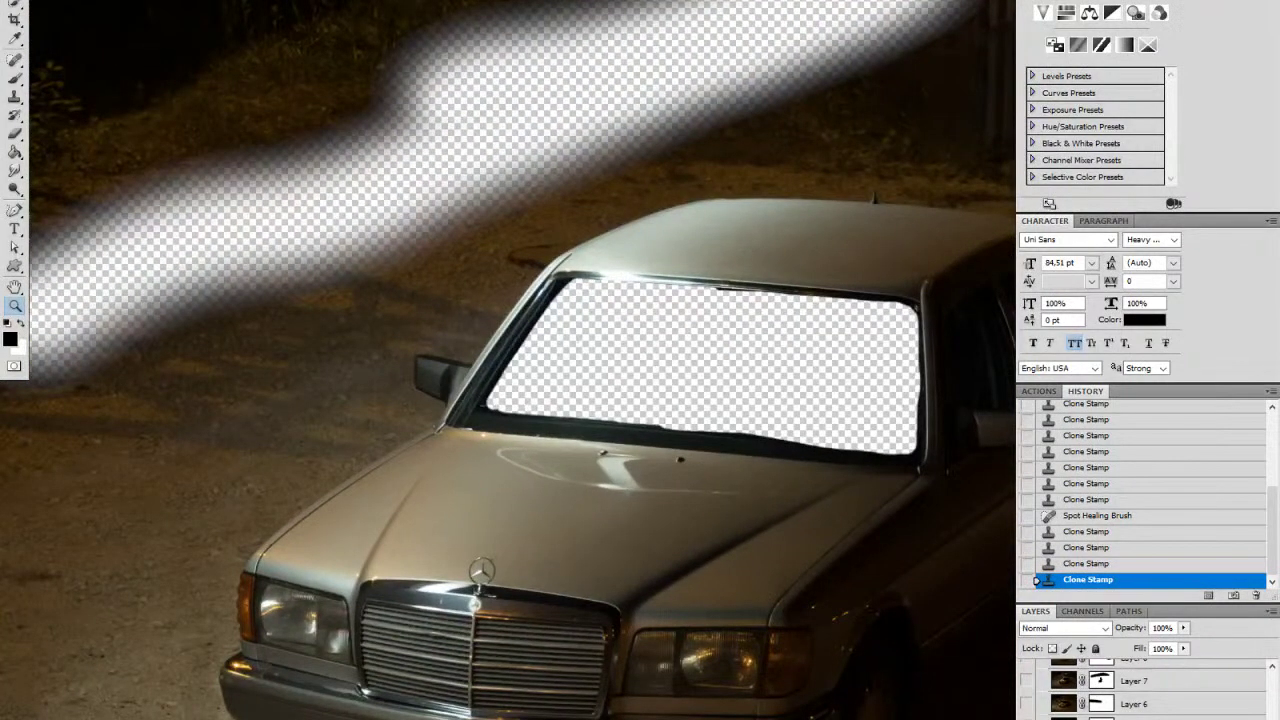
key("ctrl+alt+g")
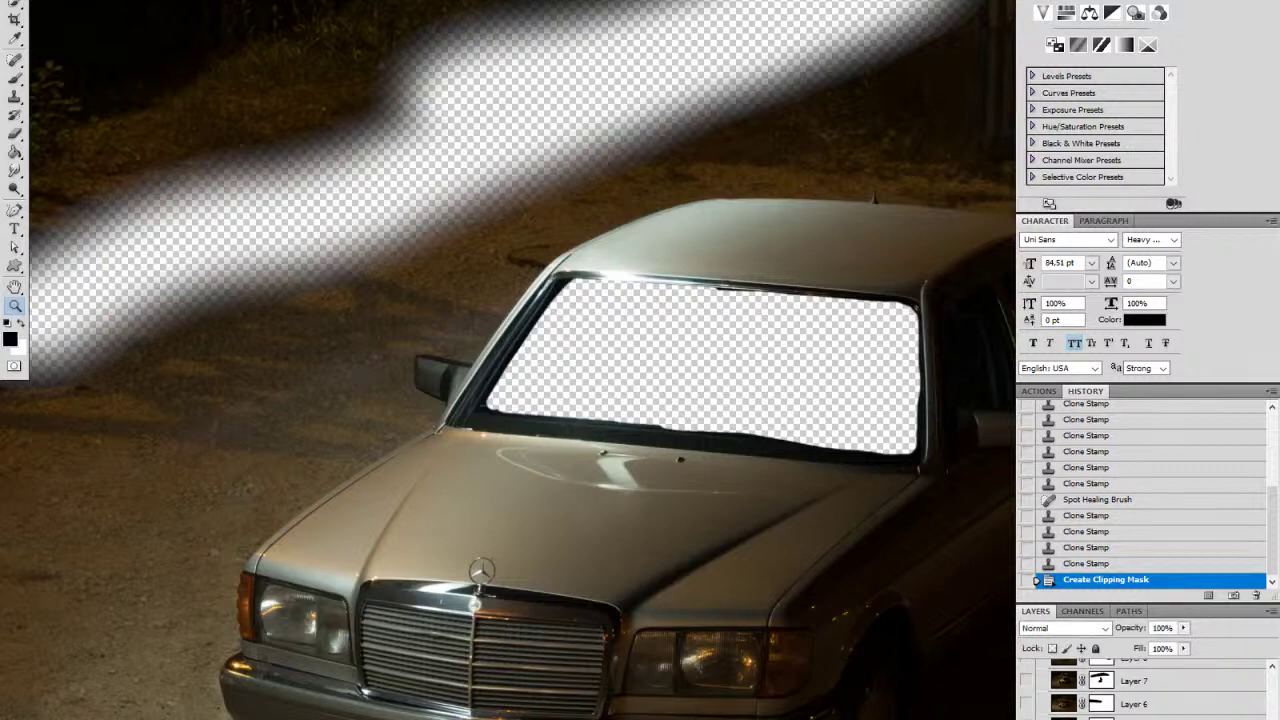
key("ctrl+alt+g")
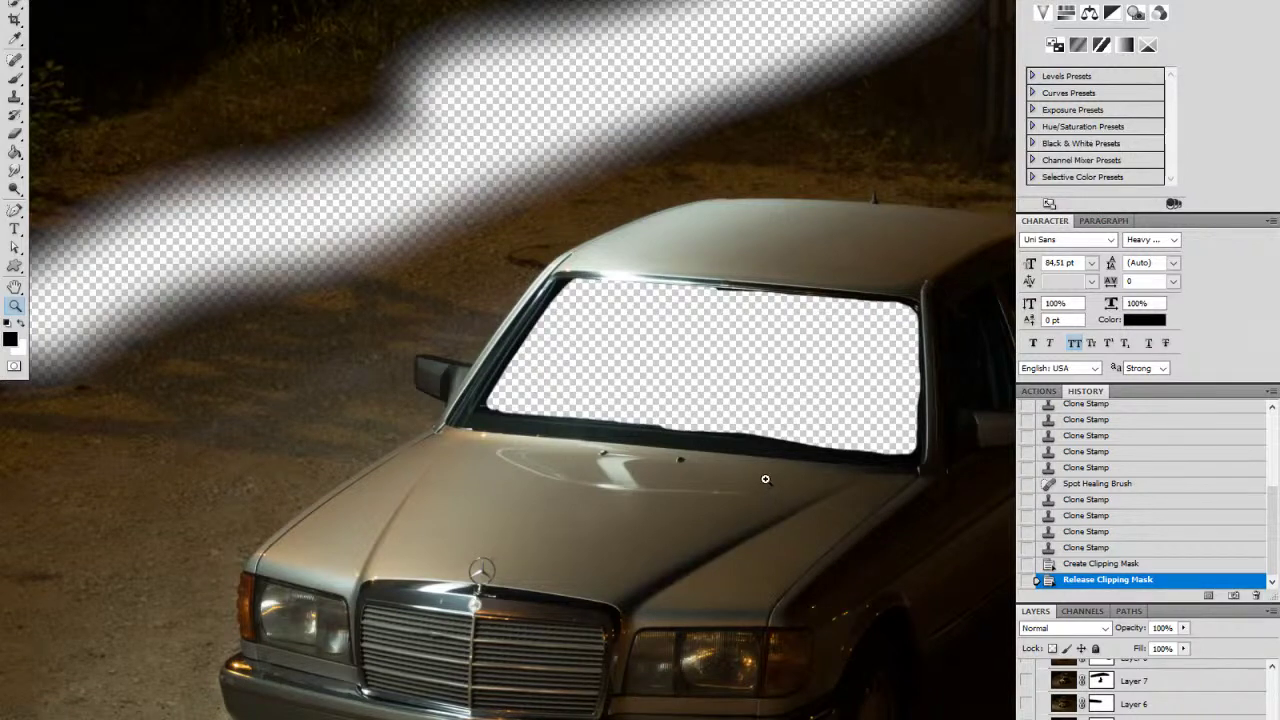
key("s")
left_click(618, 472)
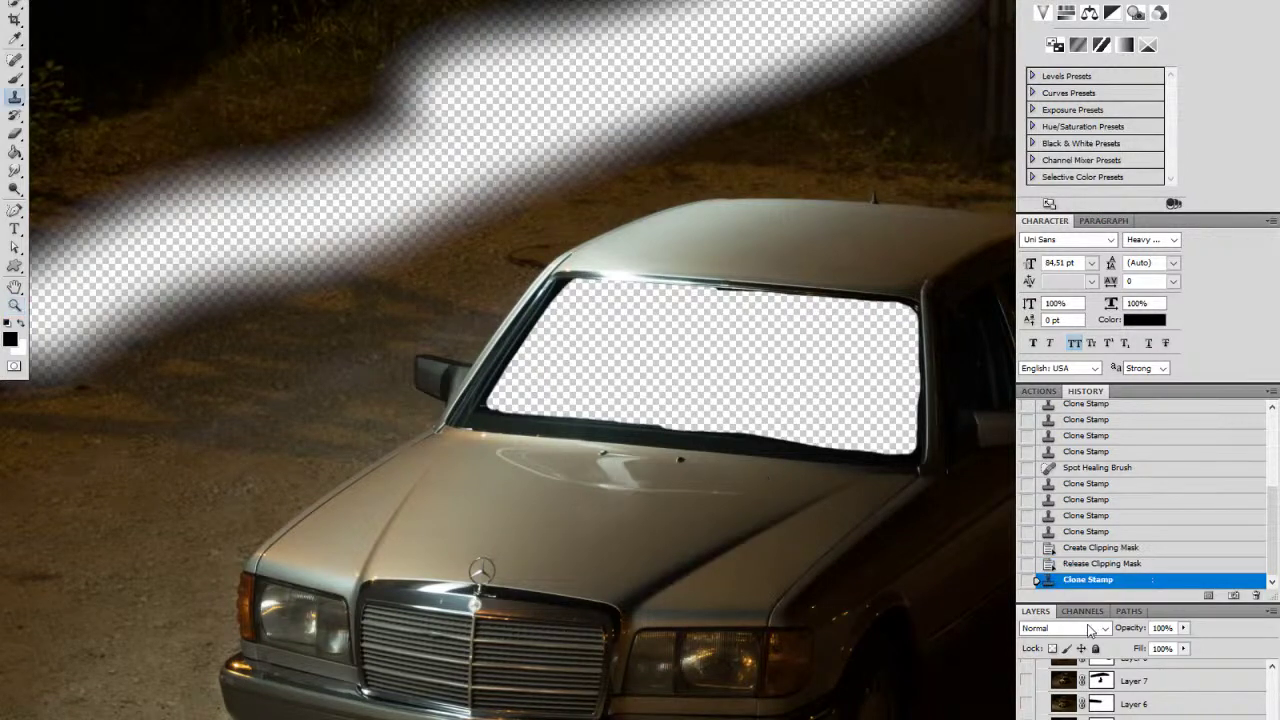
key("ctrl+z")
Step: Sample clean hood paint above the Mercedes emblem with the Clone Stamp and clone over the dark spot beside its ring
key("z")
left_click_drag(600, 485, 681, 483)
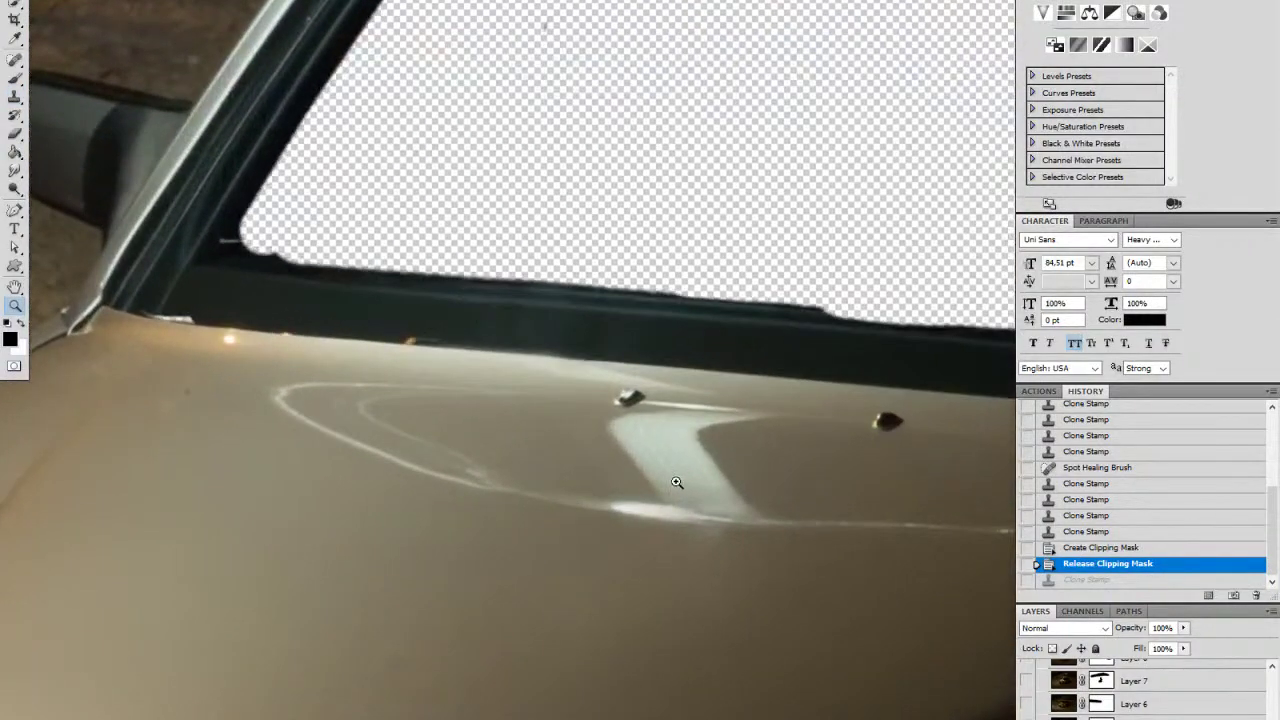
left_click_drag(617, 591, 575, 437)
left_click_drag(445, 489, 703, 443)
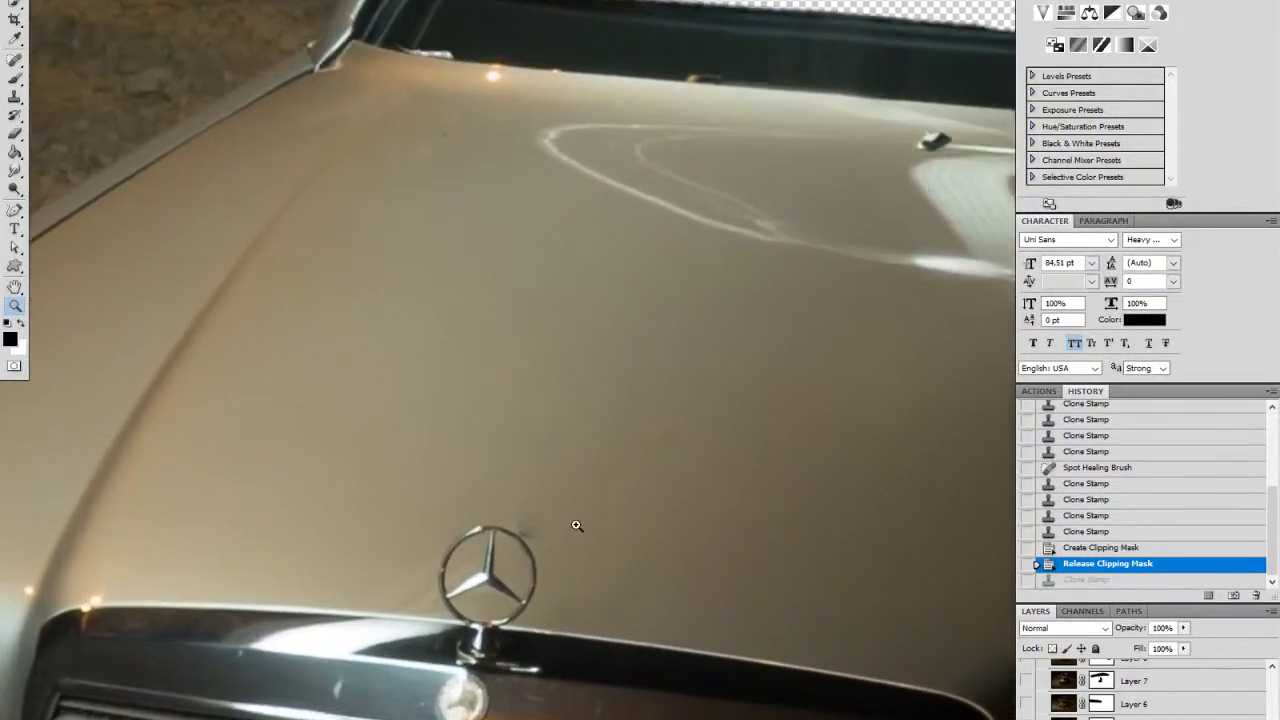
left_click(576, 525)
key("s")
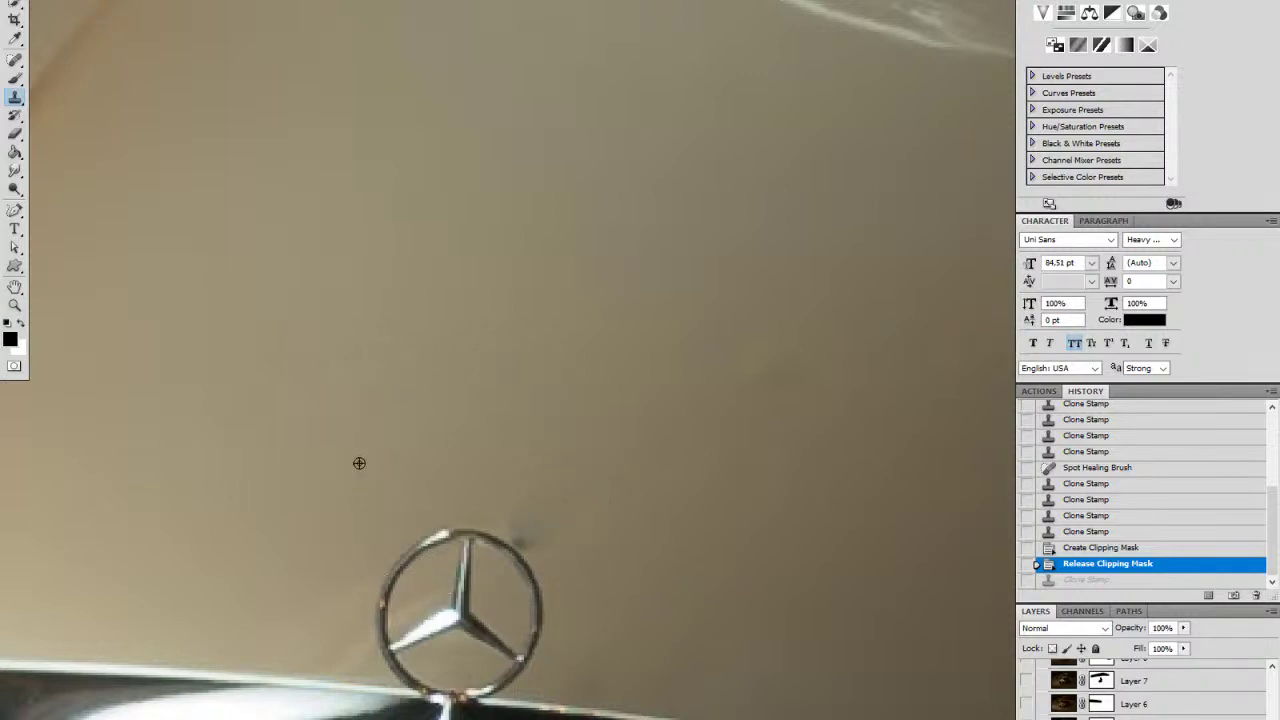
left_click(568, 389, "alt")
left_click(524, 522)
left_click(530, 515)
left_click(529, 514)
left_click(529, 514)
left_click(529, 514)
key("z")
mouse_move(545, 594)
left_mouse_down()
mouse_move(580, 592)
mouse_move(540, 594)
left_mouse_up()
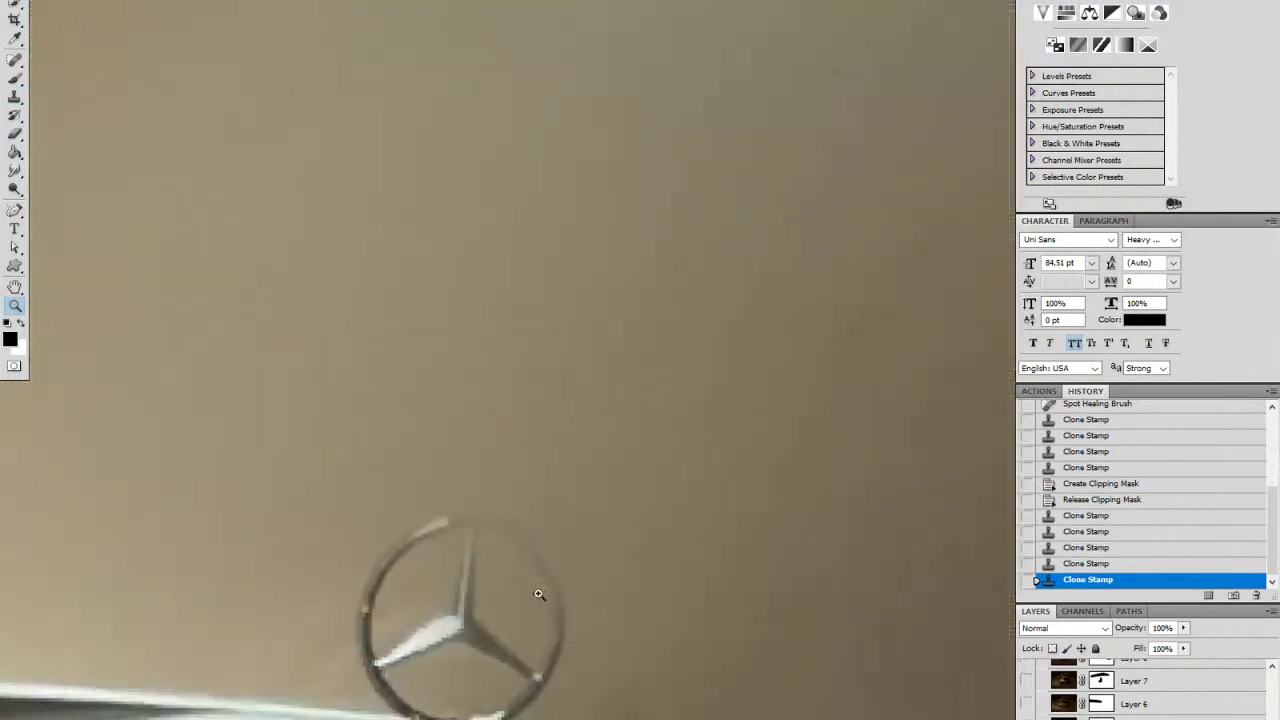
Step: Reduce the Eraser's size and hardness and erase the cloned paint covering the left arc of the emblem ring
key("e")
right_click(562, 596)
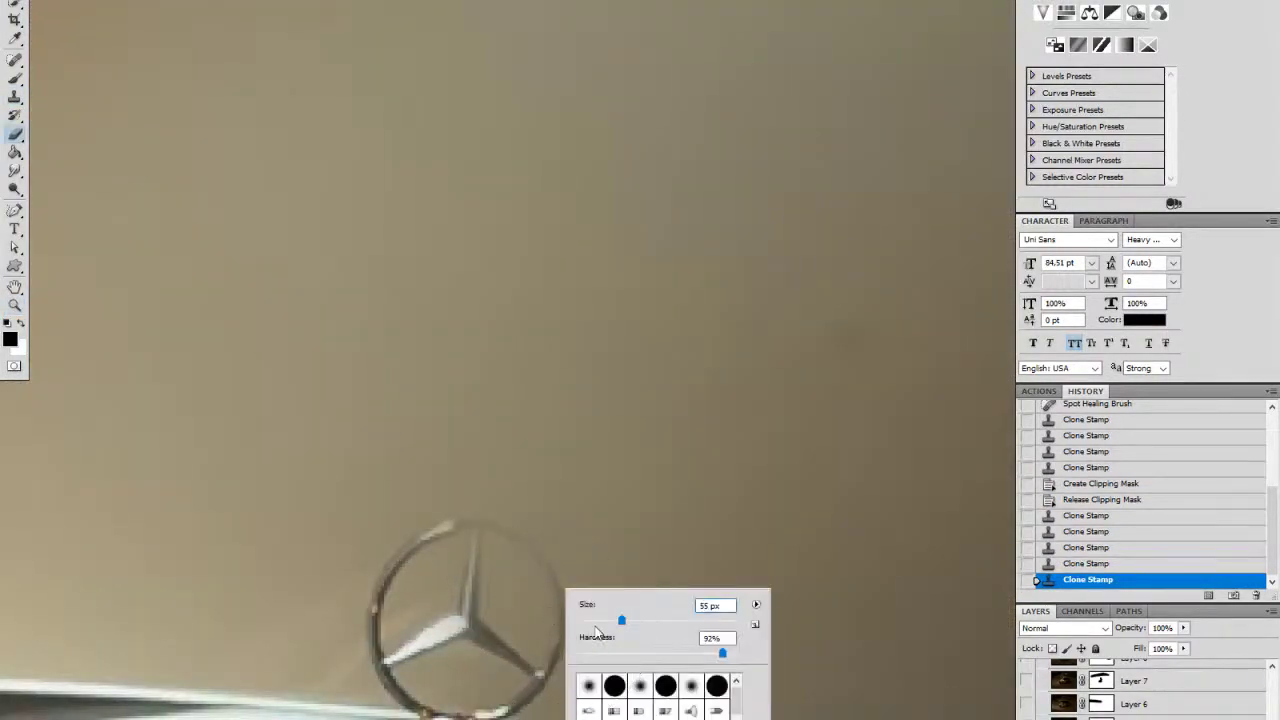
left_click(591, 621)
left_click(708, 653)
left_click(704, 655)
left_click(585, 621)
left_click_drag(400, 563, 428, 541)
left_click(378, 600)
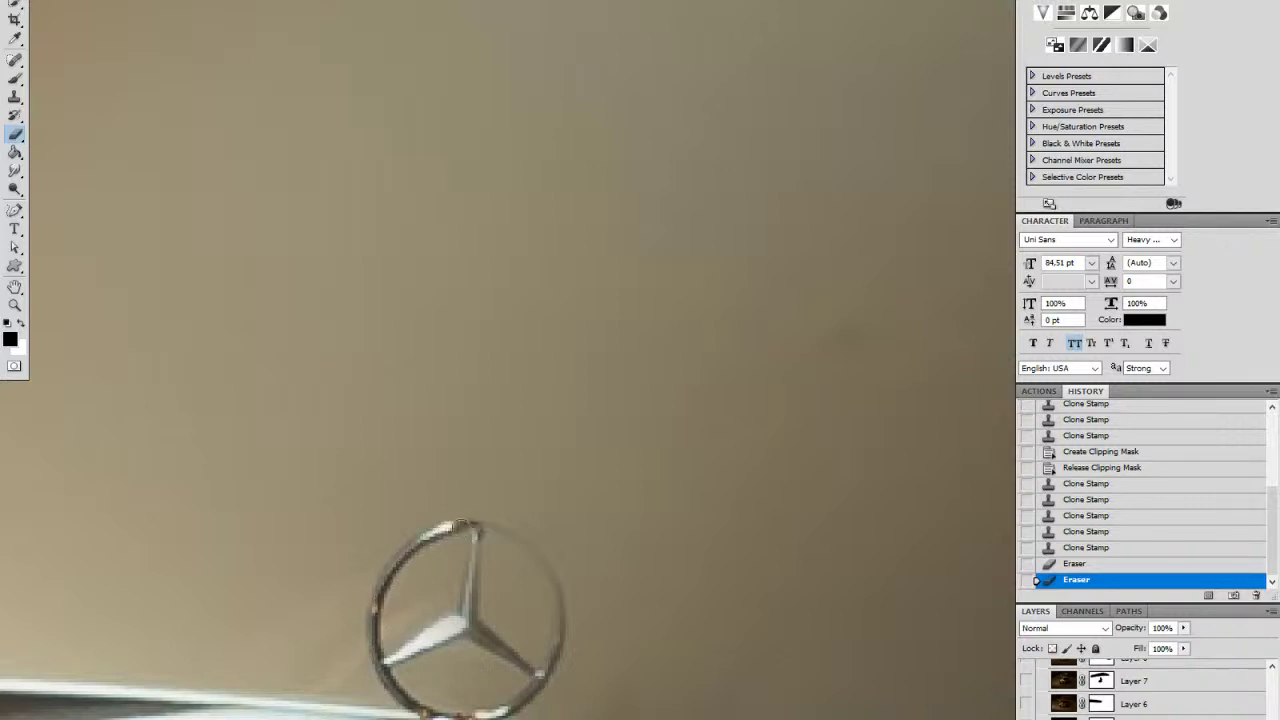
Step: Erase the remaining cloned paint from the emblem's right and lower ring and from the spokes of its star
mouse_move(486, 533)
left_mouse_down()
mouse_move(511, 537)
mouse_move(557, 596)
left_mouse_up()
mouse_move(537, 677)
left_mouse_down()
mouse_move(504, 710)
mouse_move(472, 713)
left_mouse_up()
mouse_move(477, 542)
left_mouse_down()
mouse_move(474, 594)
mouse_move(469, 553)
left_mouse_up()
left_click_drag(478, 630, 518, 657)
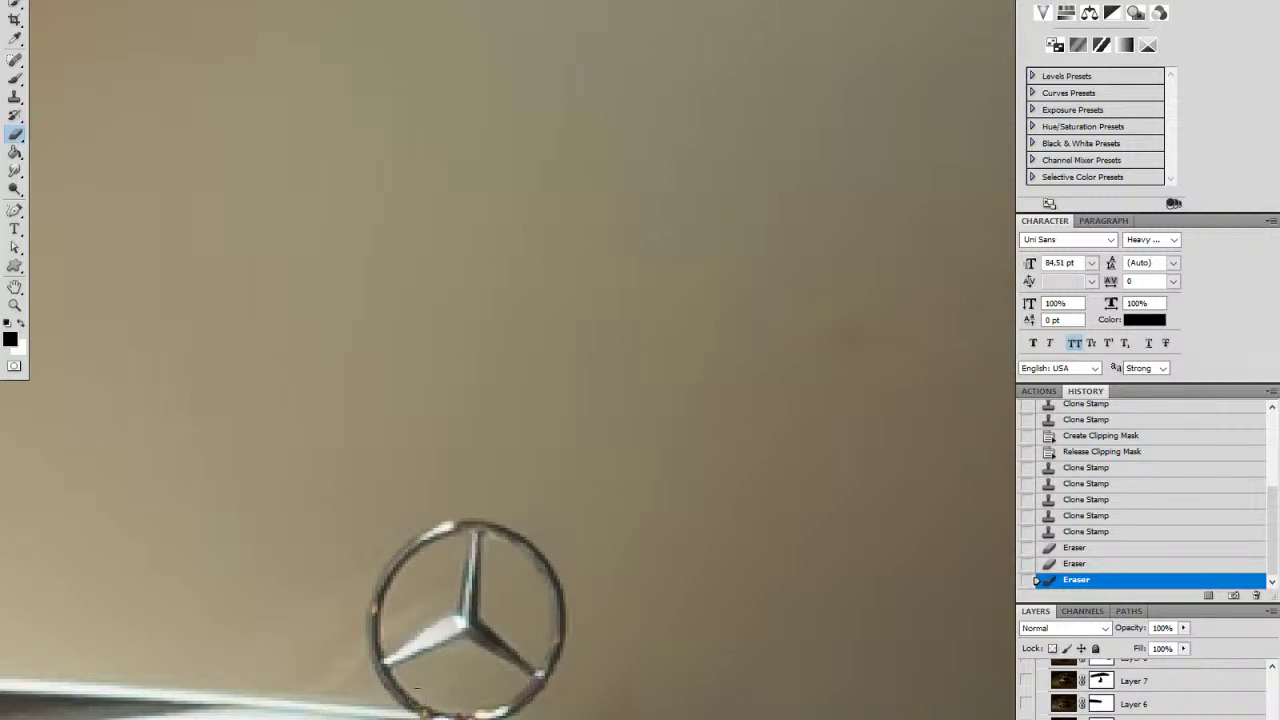
left_click_drag(416, 644, 476, 613)
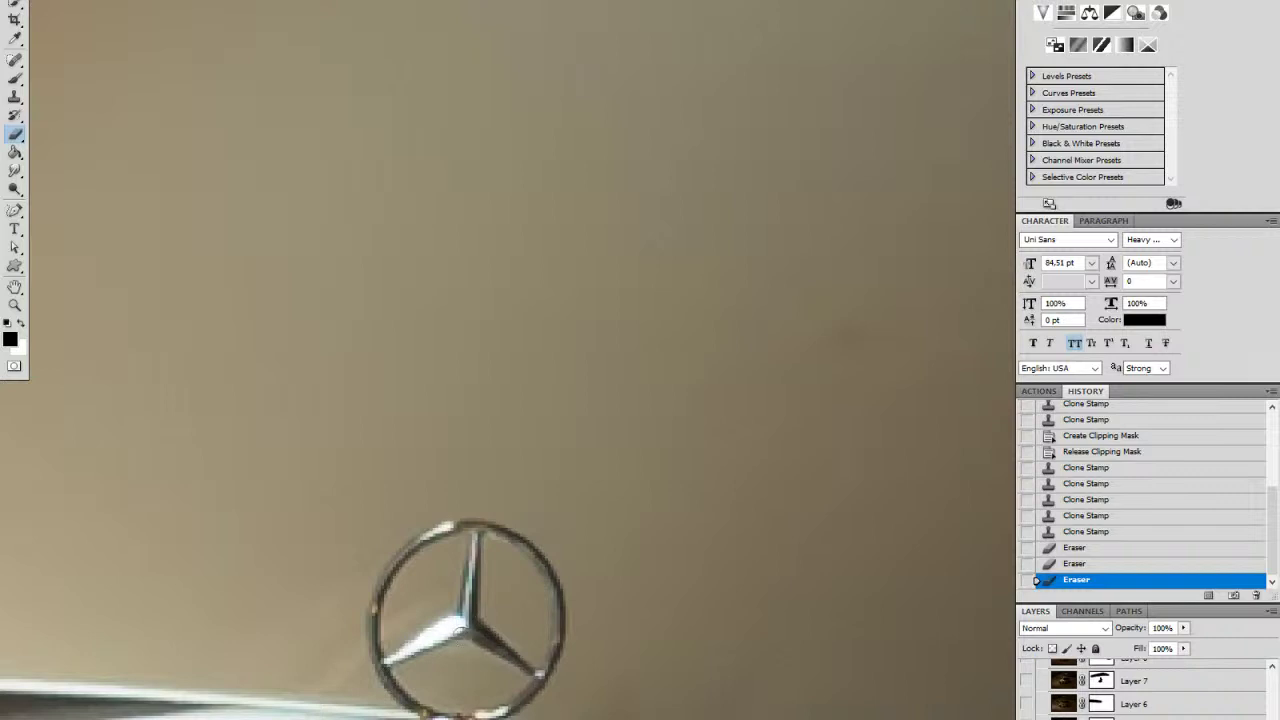
left_click_drag(474, 539, 476, 540)
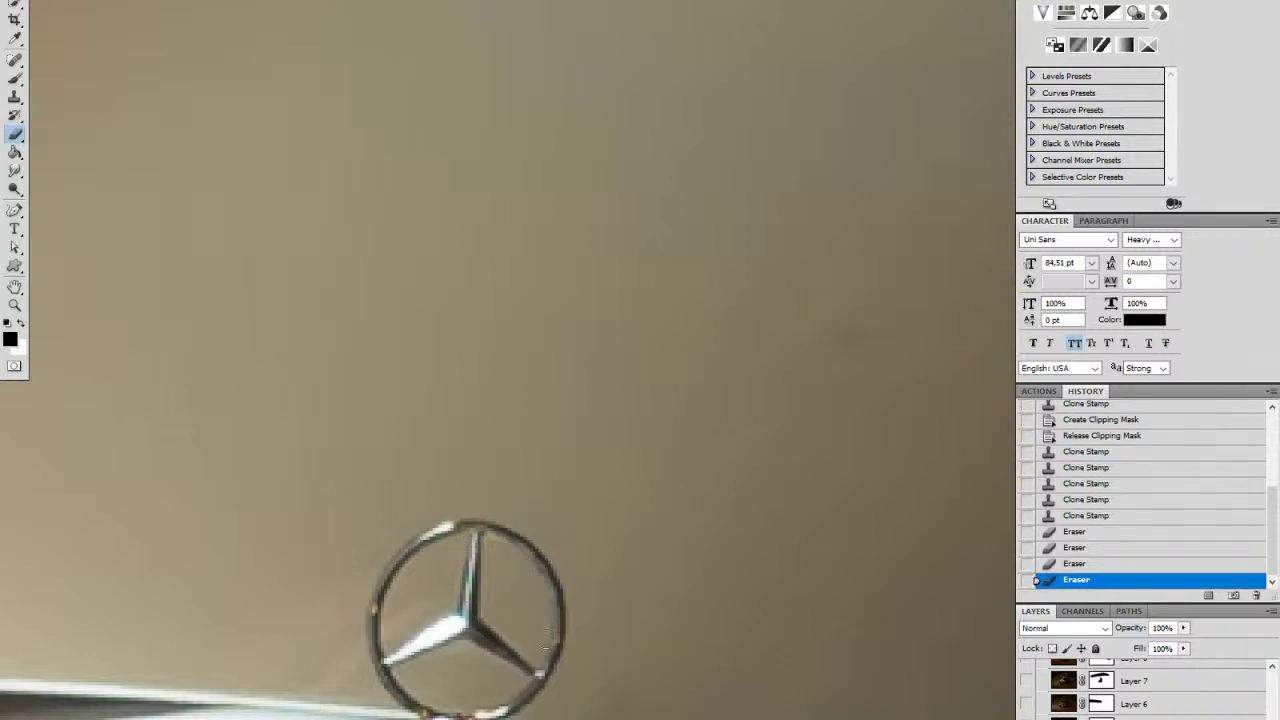
left_click_drag(530, 685, 538, 677)
Step: Touch up the hood paint between the Mercedes emblem and the bright highlight with the Clone Stamp
key("z")
left_click_drag(682, 488, 527, 507)
left_click(527, 507, "alt")
left_click(536, 508, "alt")
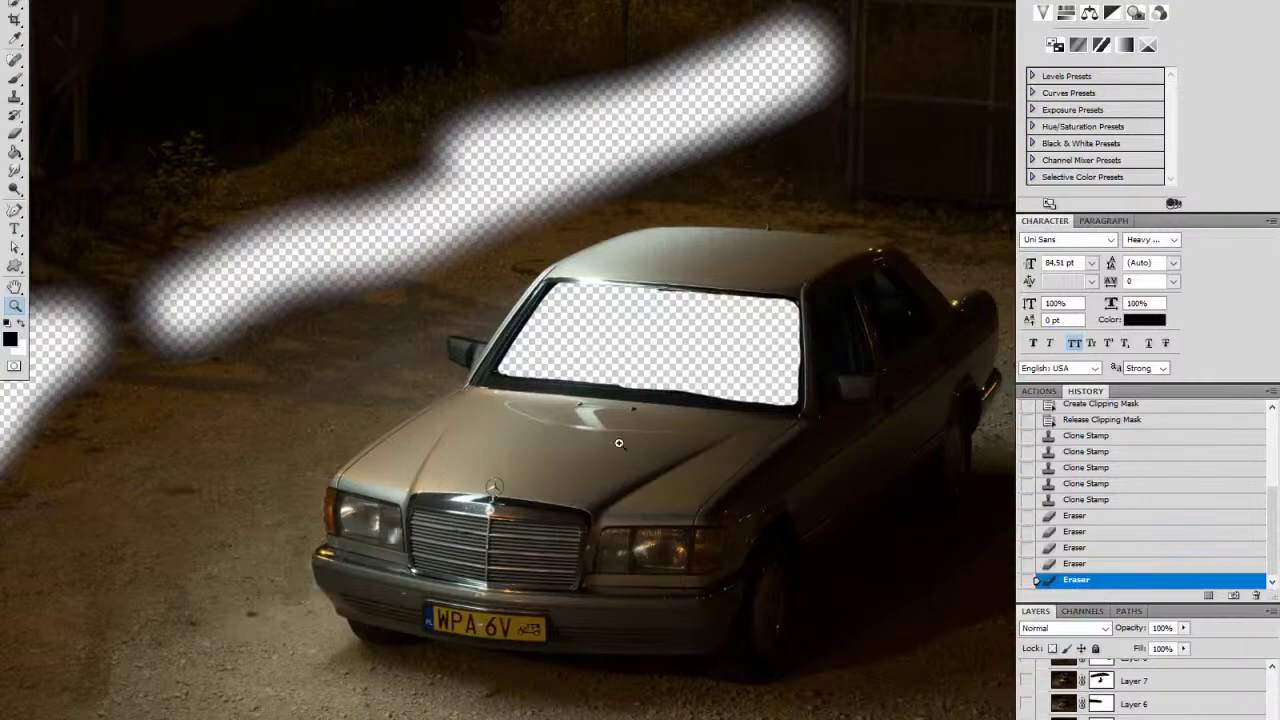
left_click_drag(530, 412, 609, 410)
left_click_drag(708, 579, 590, 435)
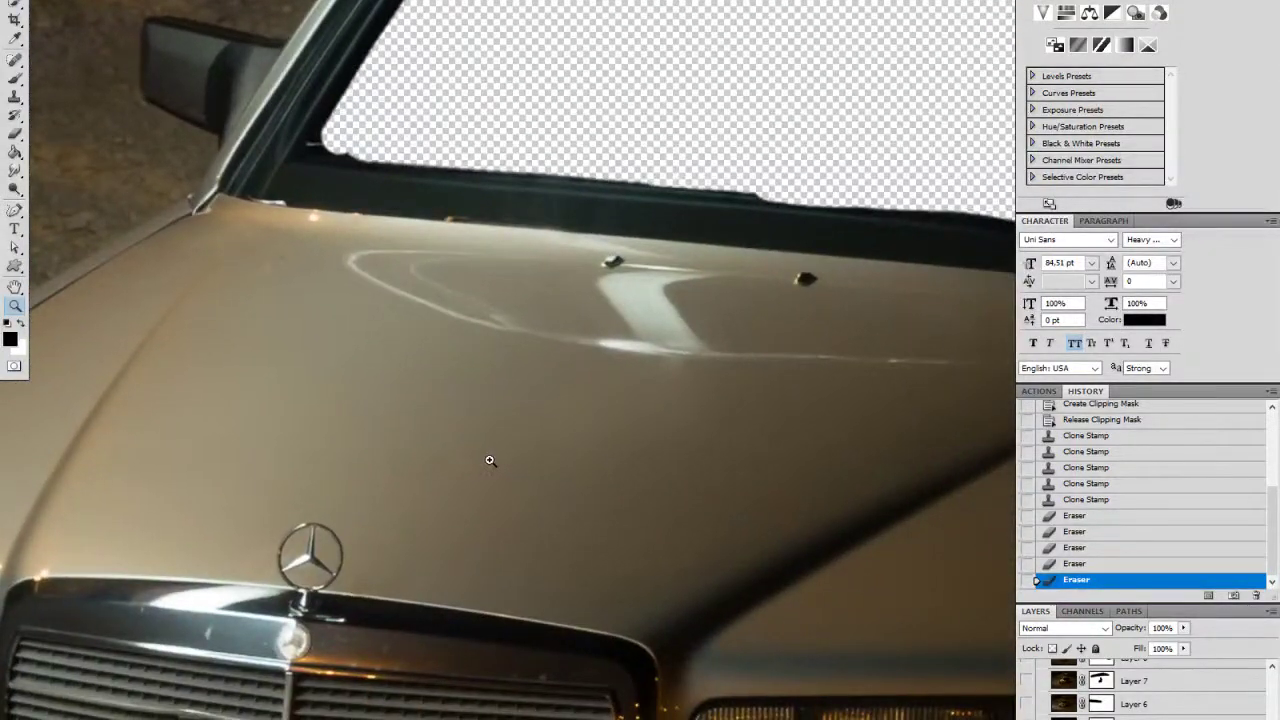
left_click_drag(568, 486, 448, 410)
key("s")
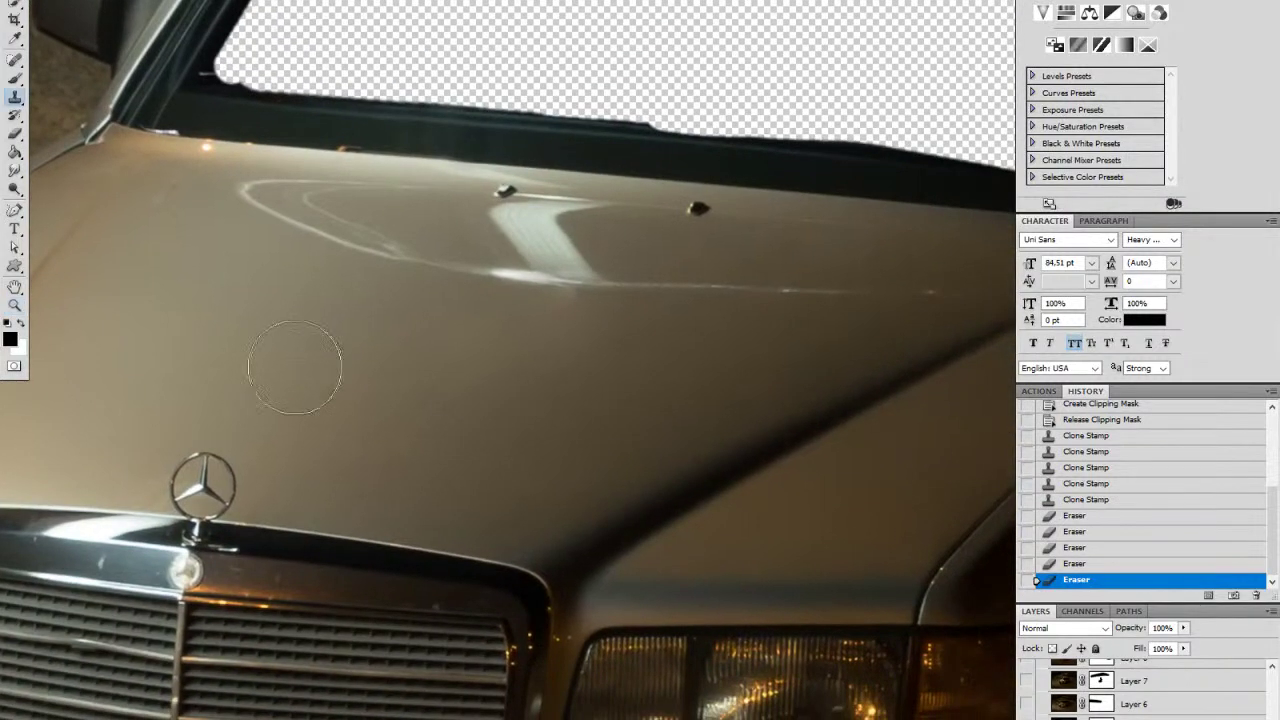
left_click(405, 380)
mouse_move(290, 325)
left_mouse_down()
mouse_move(263, 428)
mouse_move(271, 448)
left_mouse_up()
Step: Shrink the Clone Stamp brush, sample nearby clean paint, and clone over the dark speck and scratches below the windshield's left corner
key("z")
left_click(427, 387)
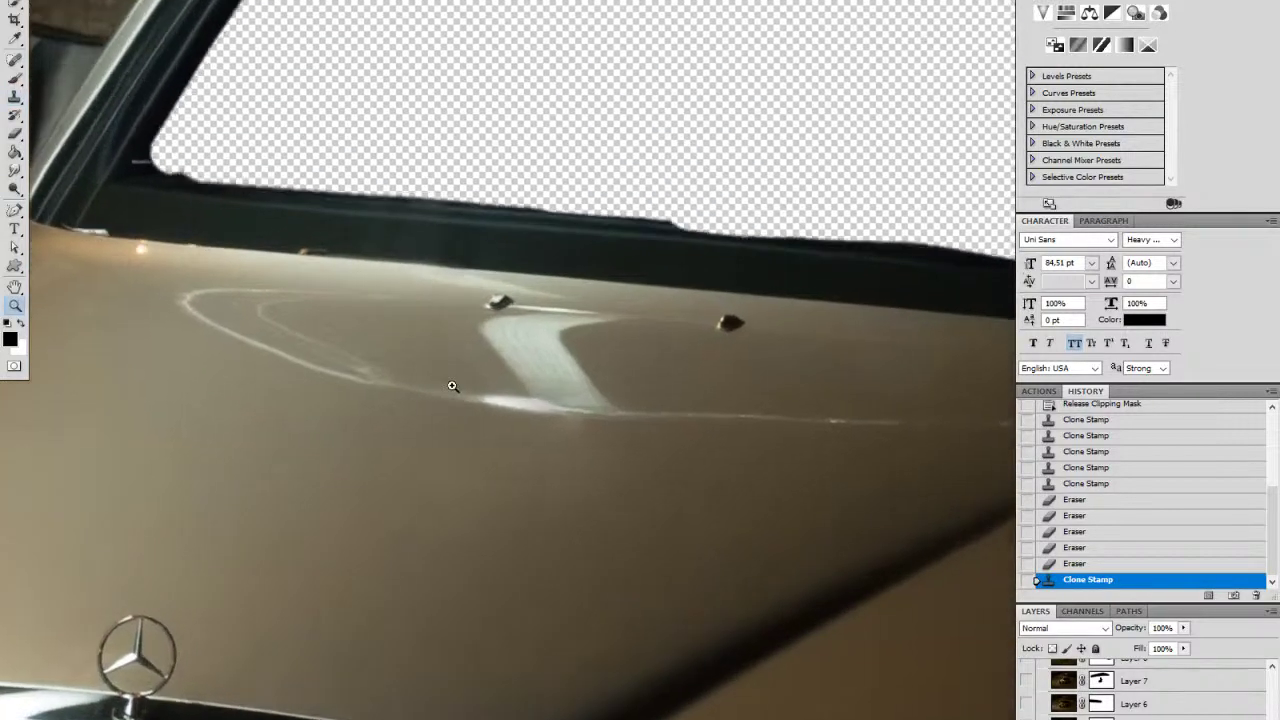
left_click_drag(380, 423, 513, 498)
key("s")
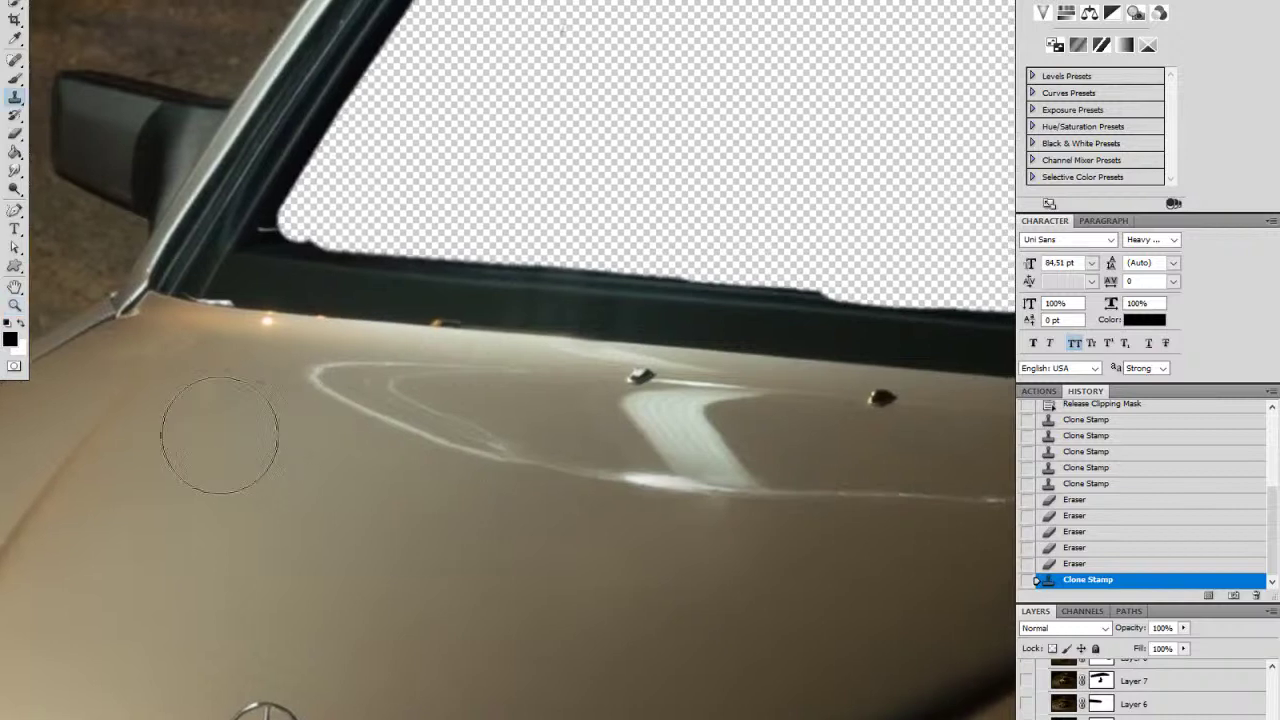
left_click_drag(229, 423, 286, 465)
key("z")
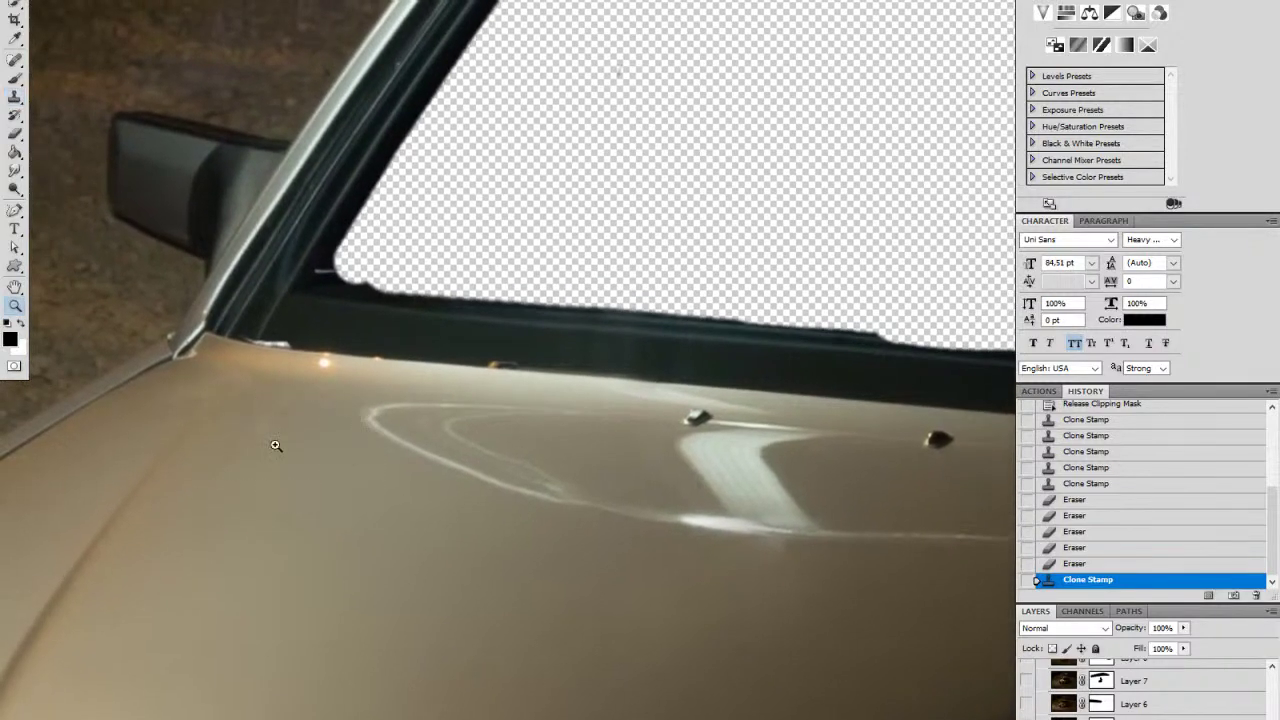
left_click(314, 443)
key("s")
right_click(277, 480)
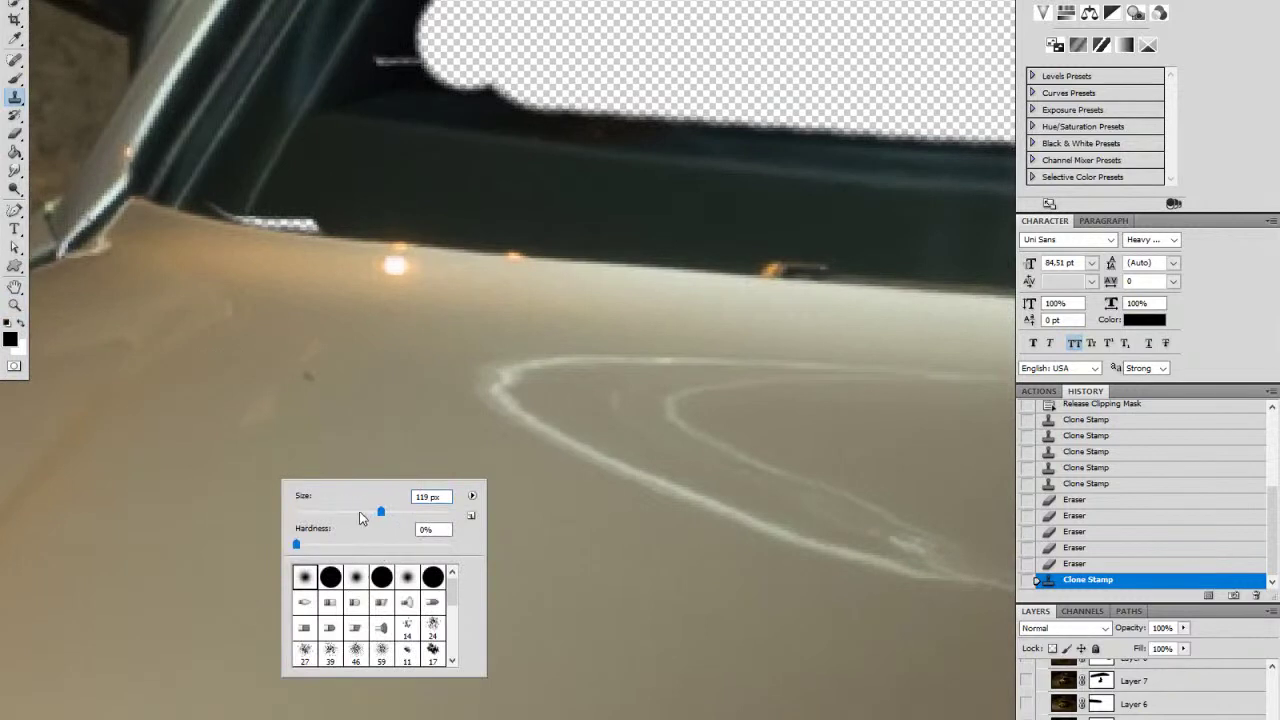
left_click_drag(332, 513, 311, 510)
left_click(261, 462, "alt")
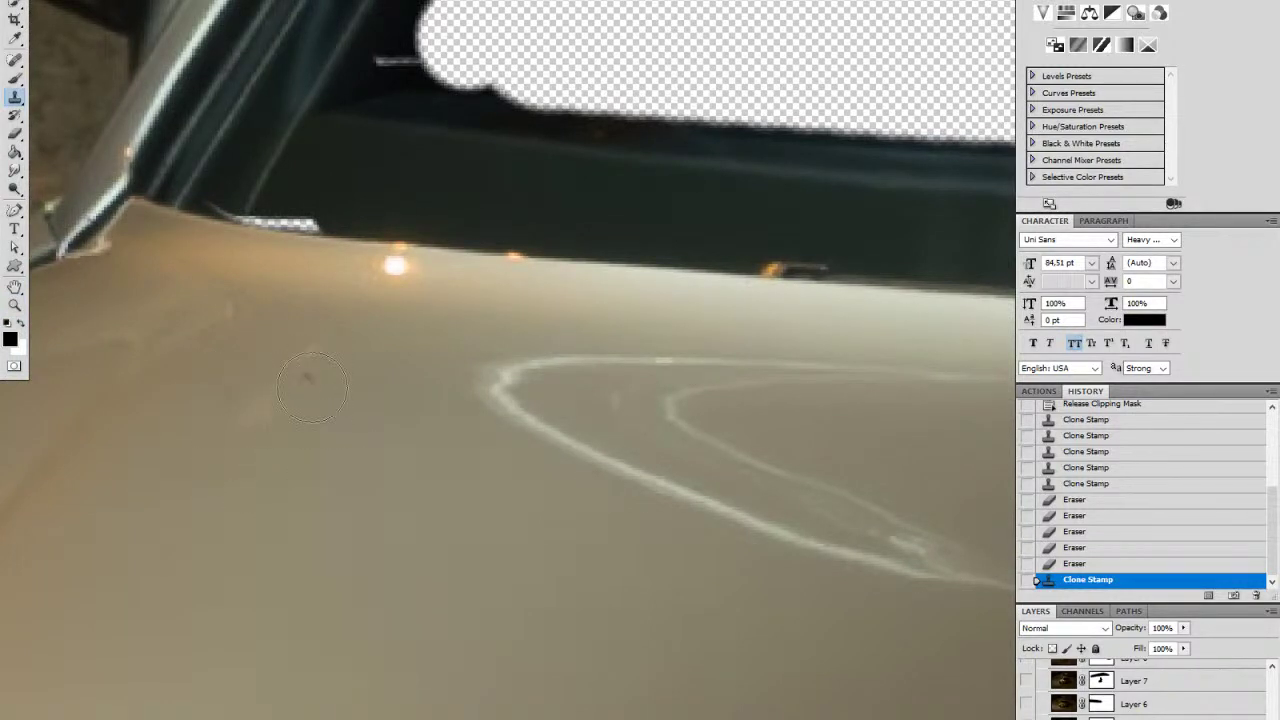
left_click(311, 387)
left_click(296, 396)
left_click(282, 405)
left_click(267, 414)
left_click(270, 398)
left_click(285, 391)
left_click(300, 384)
left_click(315, 378)
left_click(320, 390)
left_click(322, 405)
left_click(326, 410)
Step: Try to cover the transparent gap between hood and windshield trim with the Clone Stamp at two brush sizes, and revert the strokes
left_click_drag(370, 387, 341, 536)
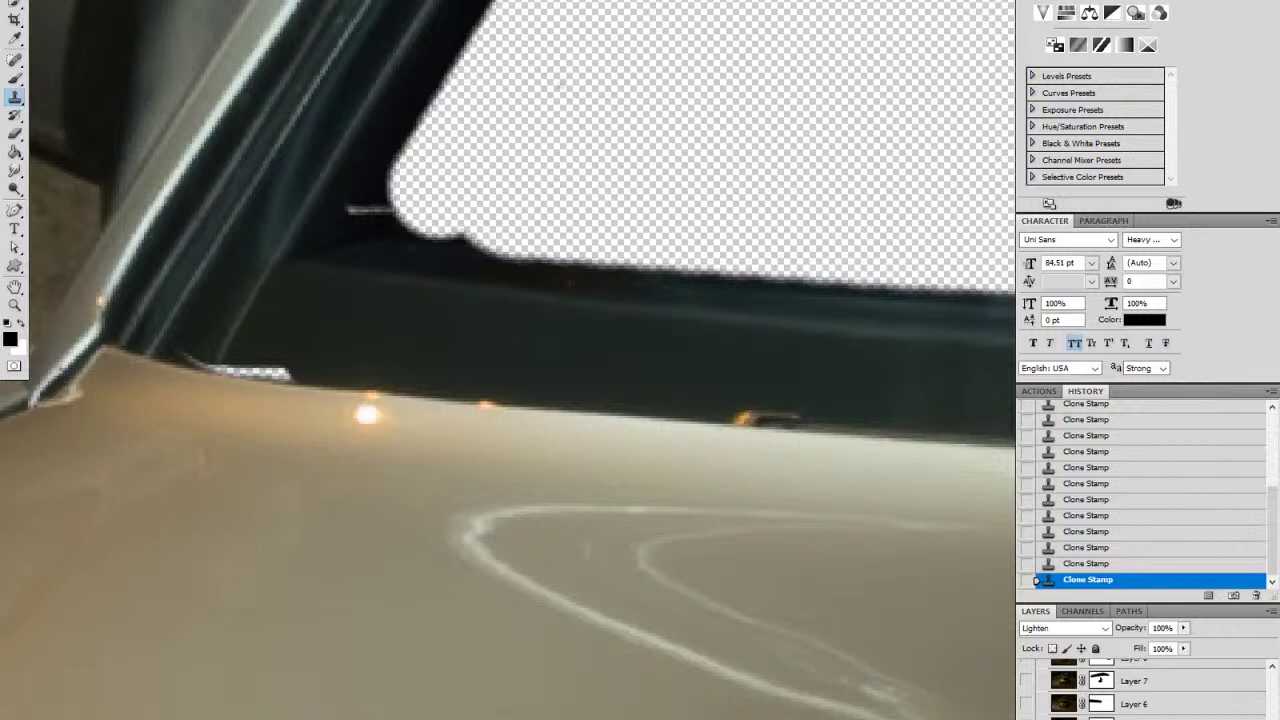
key("x")
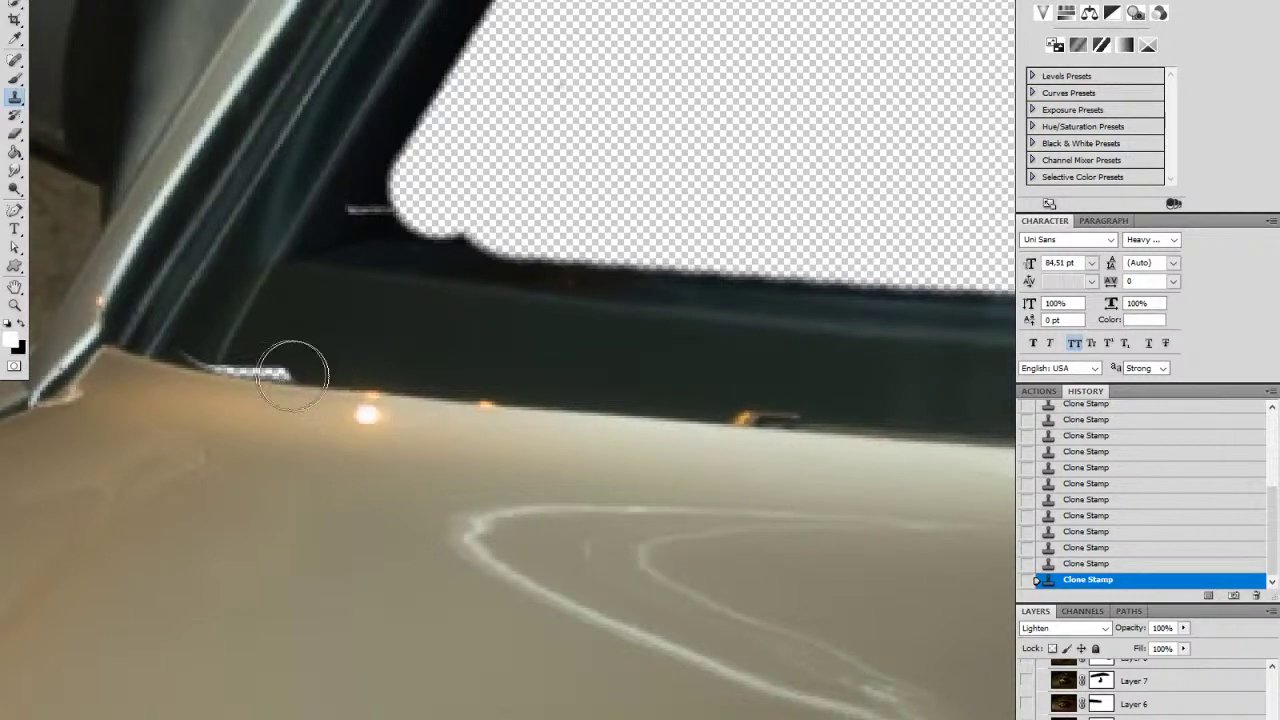
key("x")
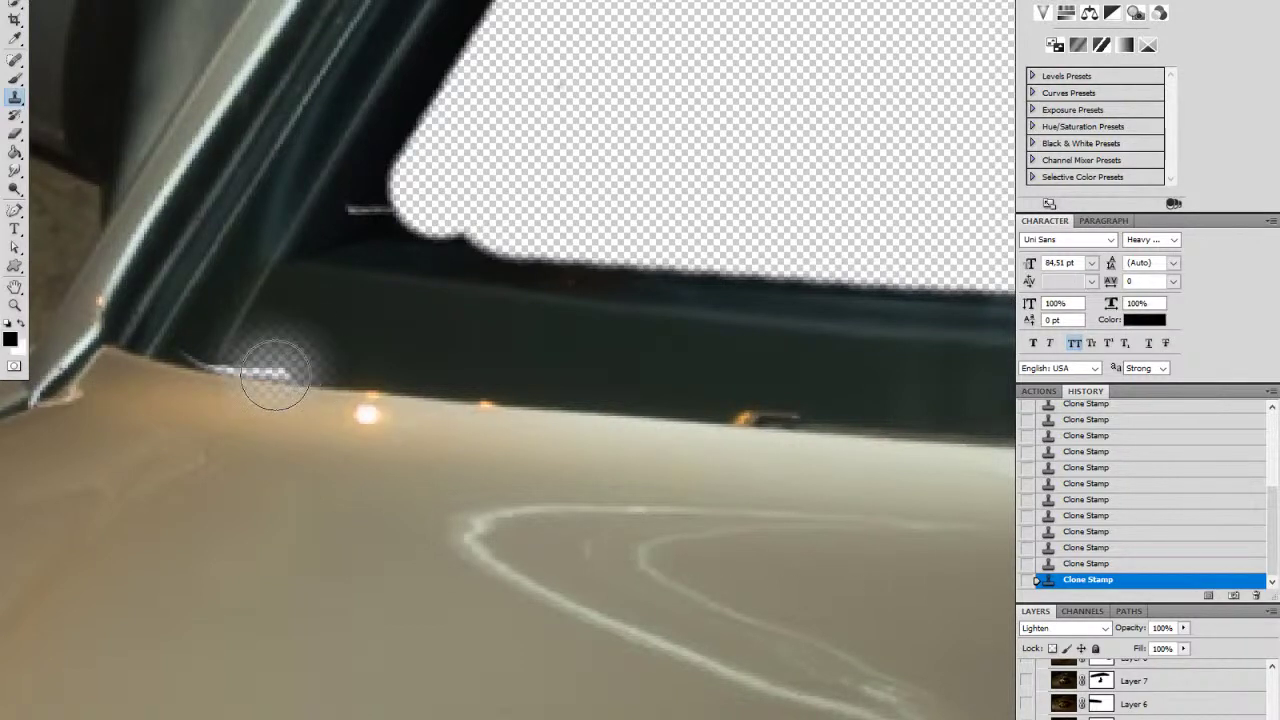
right_click(286, 374)
left_click_drag(332, 401, 346, 403)
key("Return")
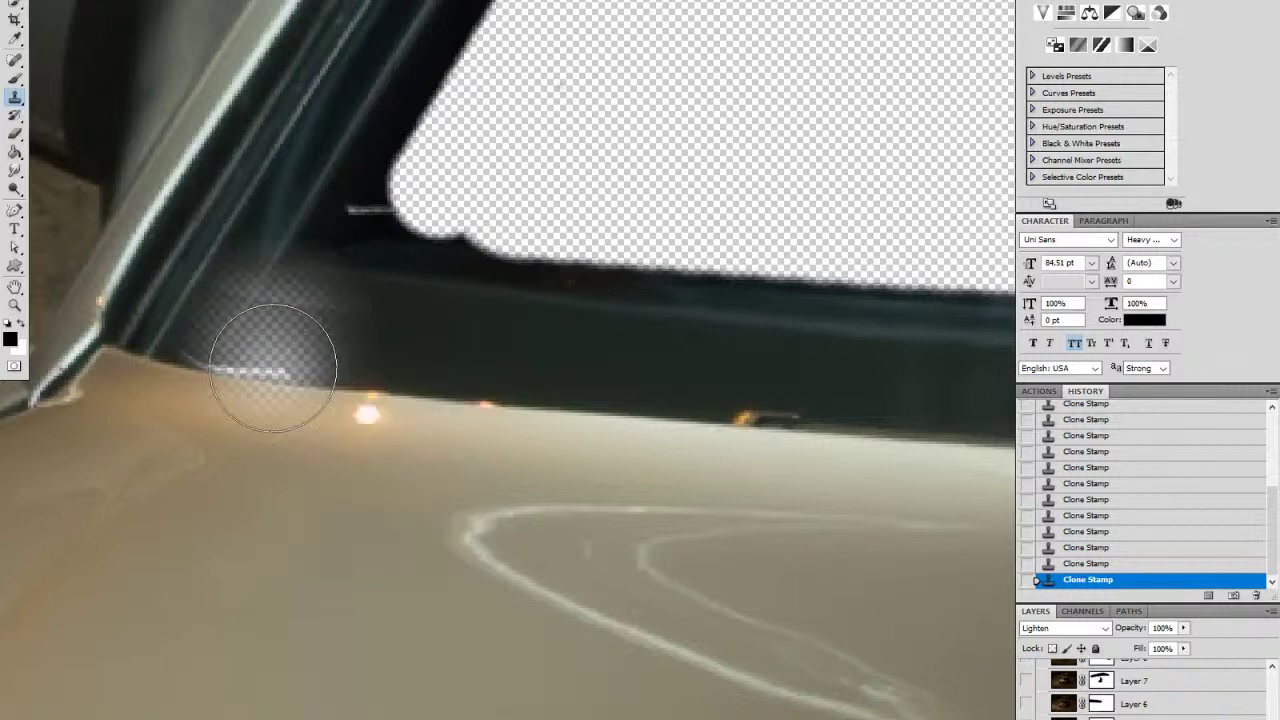
key("x")
left_click_drag(329, 337, 286, 371)
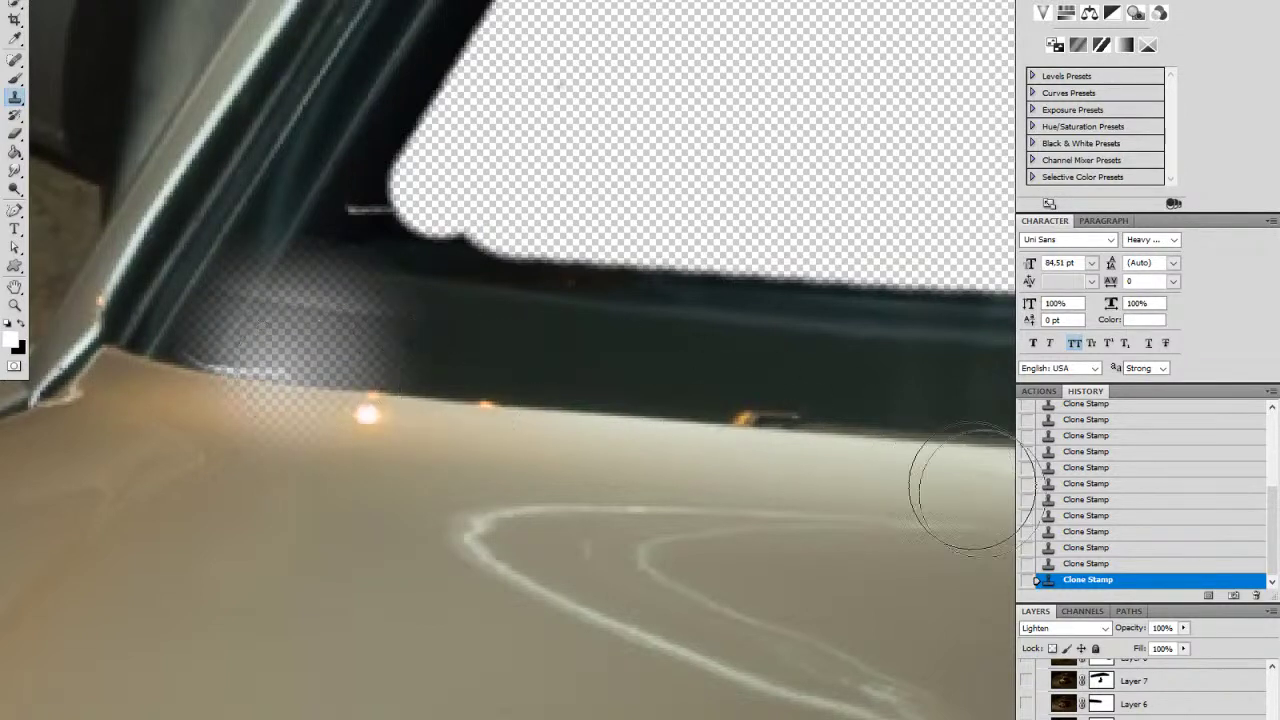
left_click(1062, 563)
left_click(1074, 547)
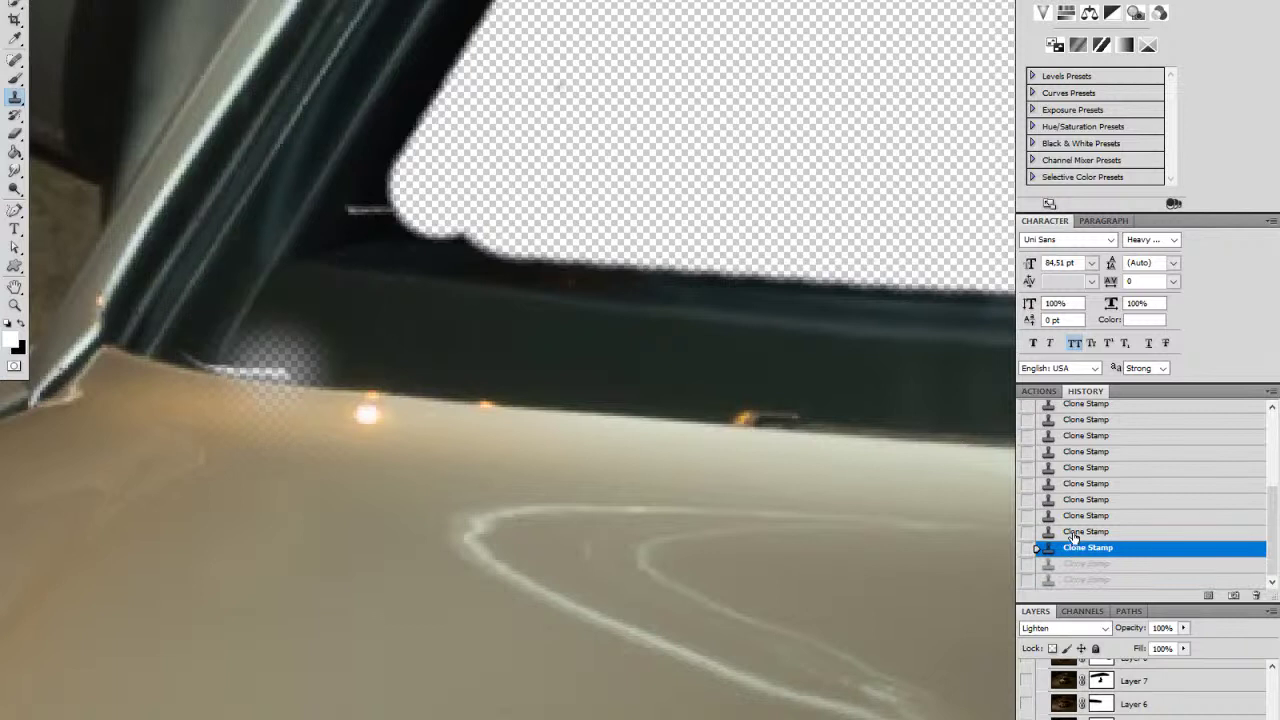
left_click(1075, 535)
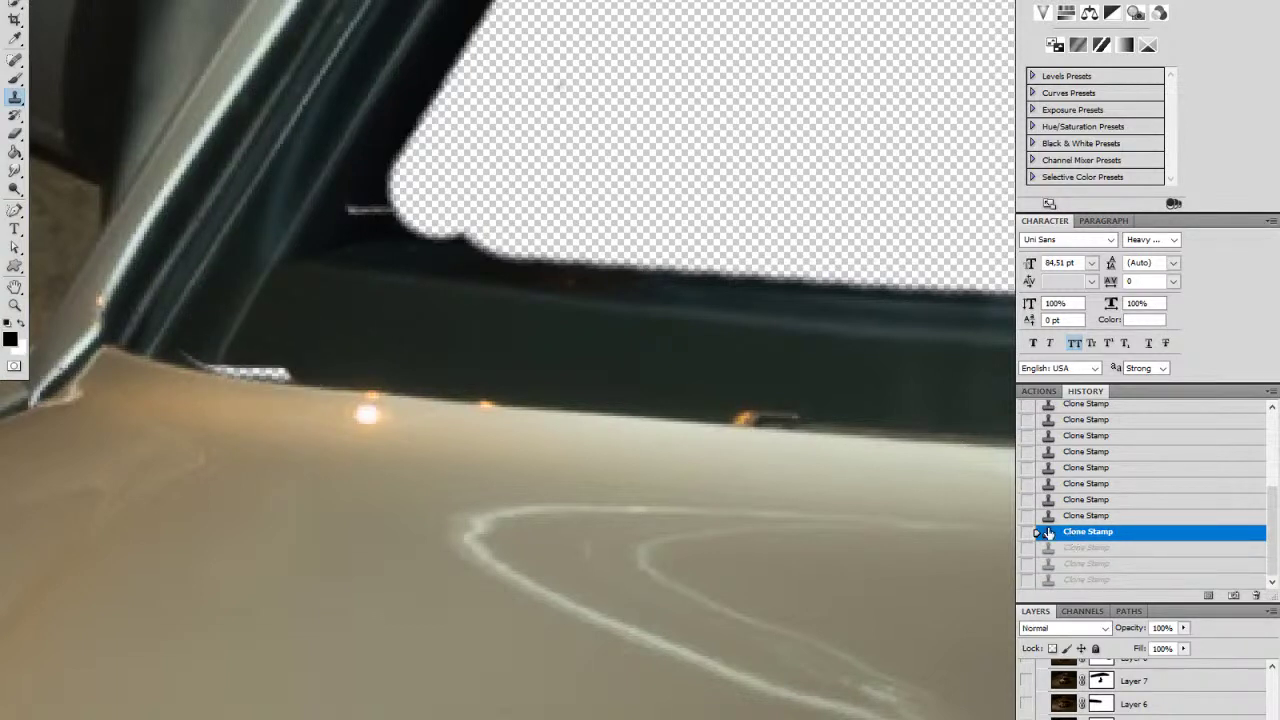
Step: Fill the transparent gap between the hood edge and windshield trim with Eraser strokes along it, reverting the first trial stroke
key("e")
left_click(283, 374)
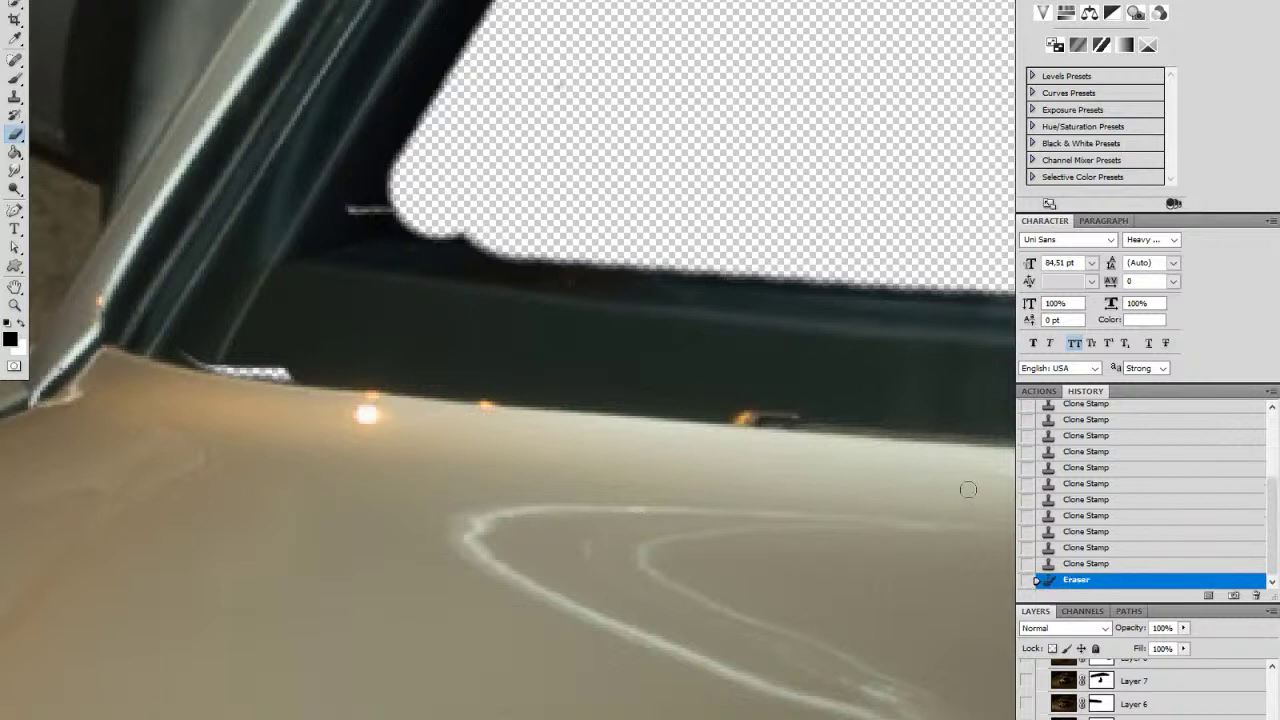
left_click(1090, 563)
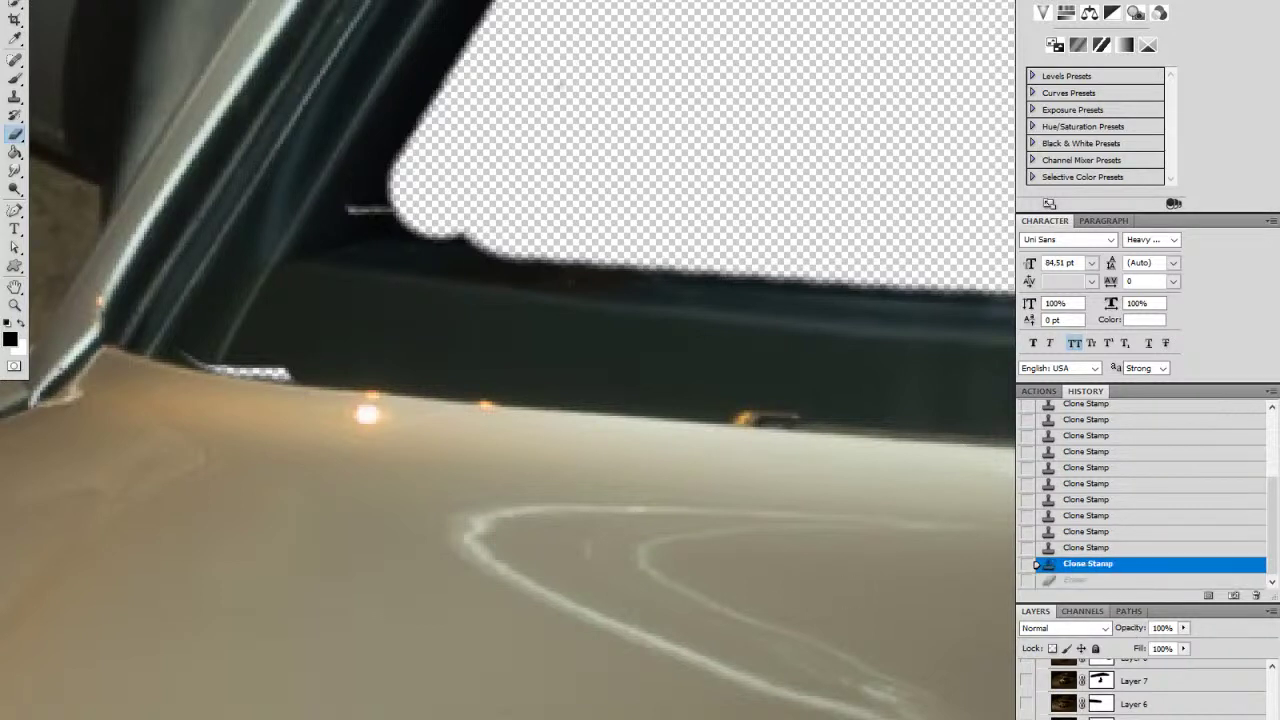
left_click_drag(295, 376, 228, 368)
key("x")
left_click_drag(428, 445, 384, 455)
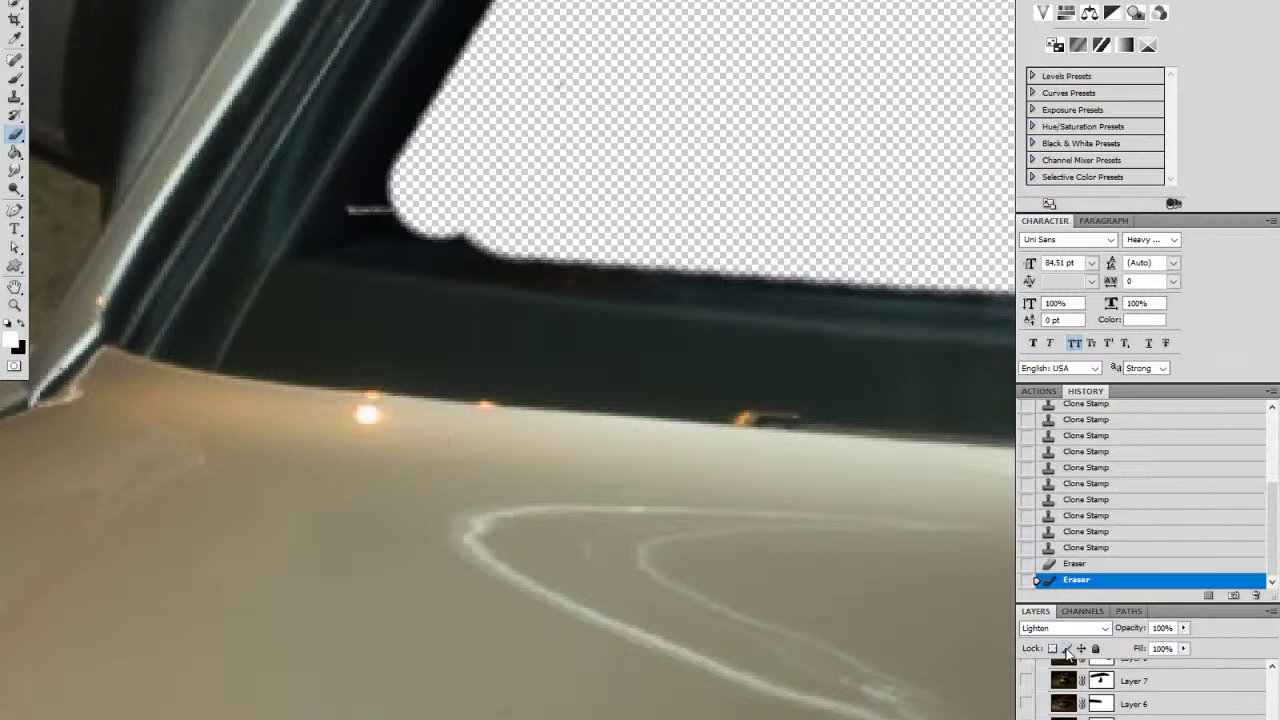
left_click_drag(789, 649, 557, 466)
key("z")
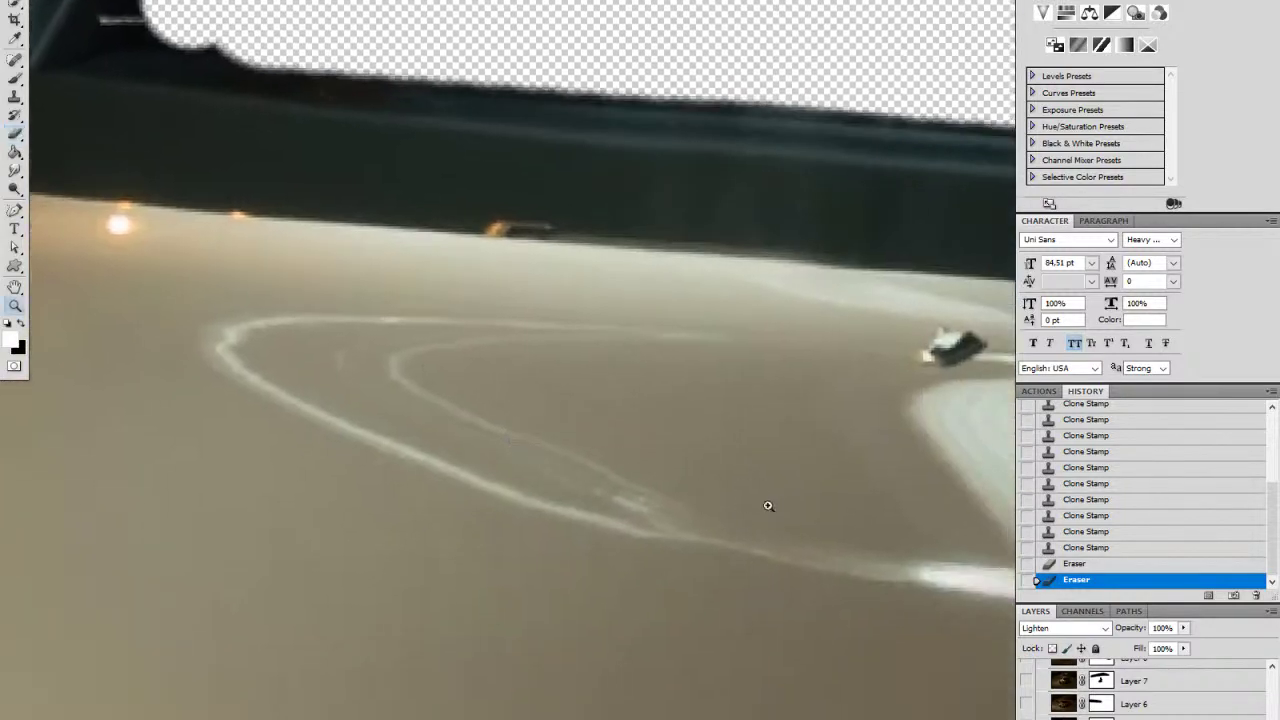
Step: Enlarge the Clone Stamp brush and soften the bright spot at the foot of the white hood reflection, reverting the first trial stroke
left_click(774, 506, "alt")
left_click(720, 515, "alt")
left_click(650, 525, "alt")
left_click_drag(833, 590, 643, 528)
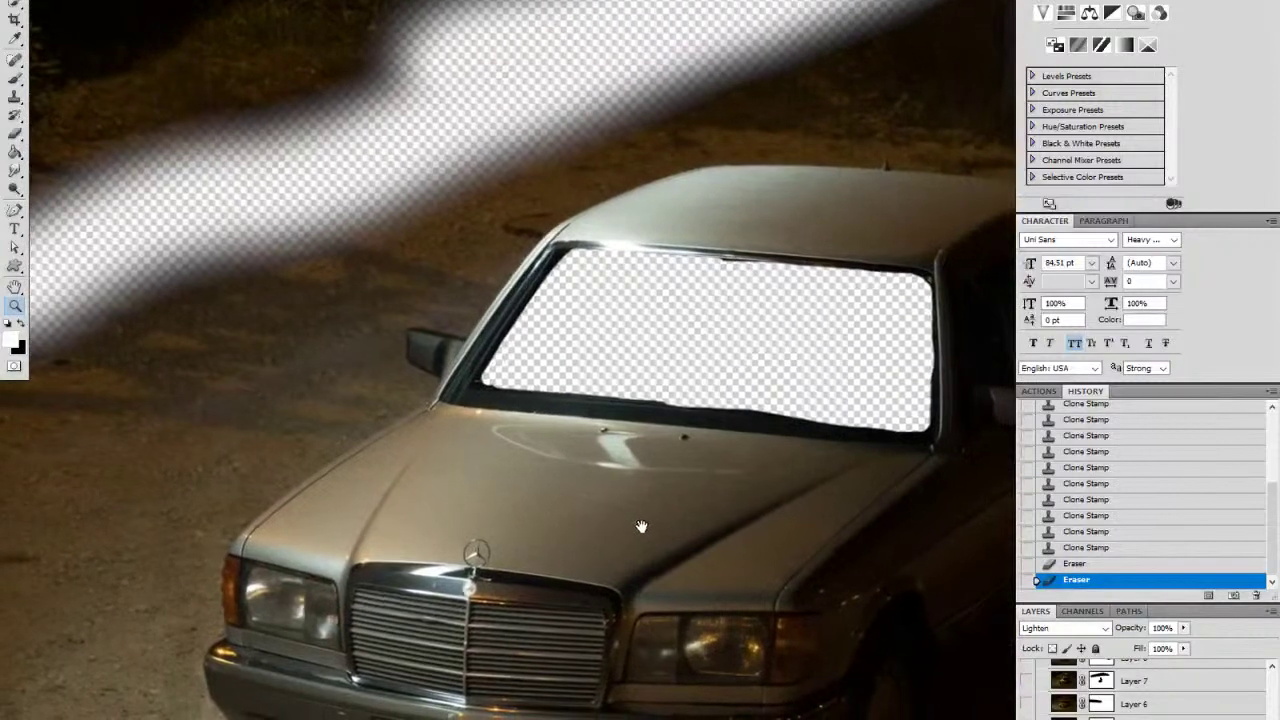
left_click(602, 518)
left_click(645, 517)
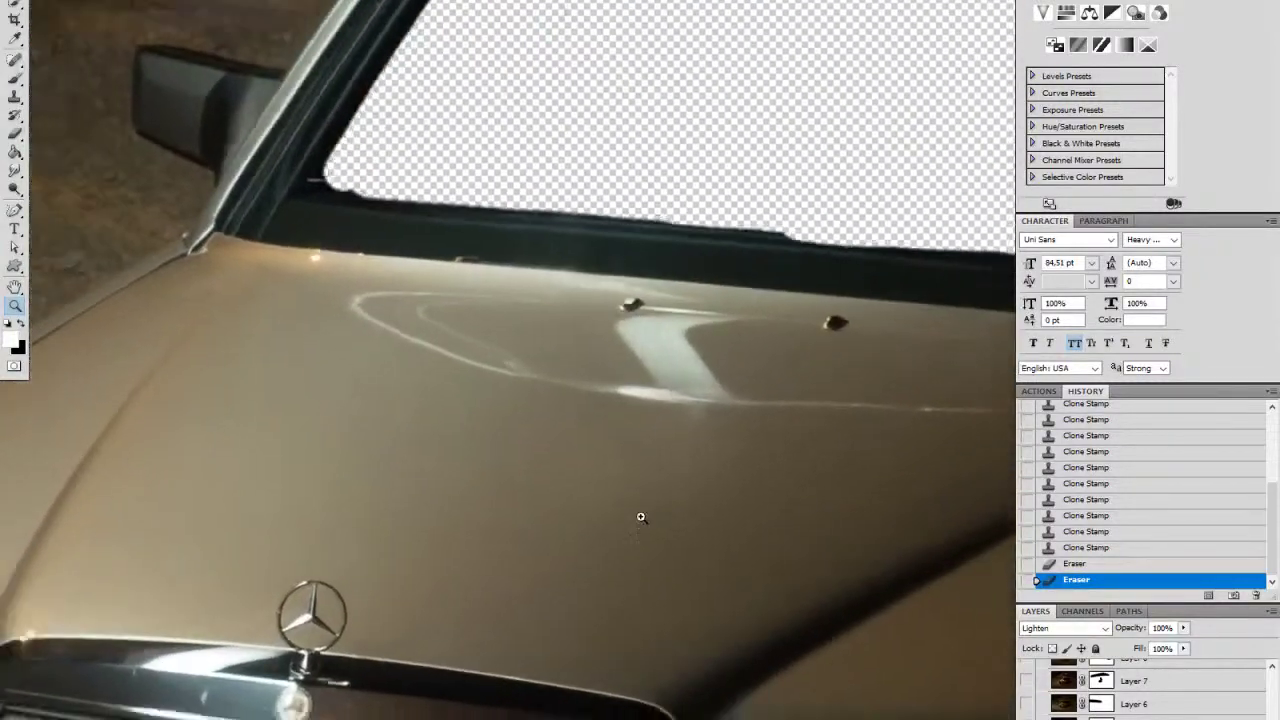
left_click(640, 514, "alt")
key("s")
right_click(563, 481)
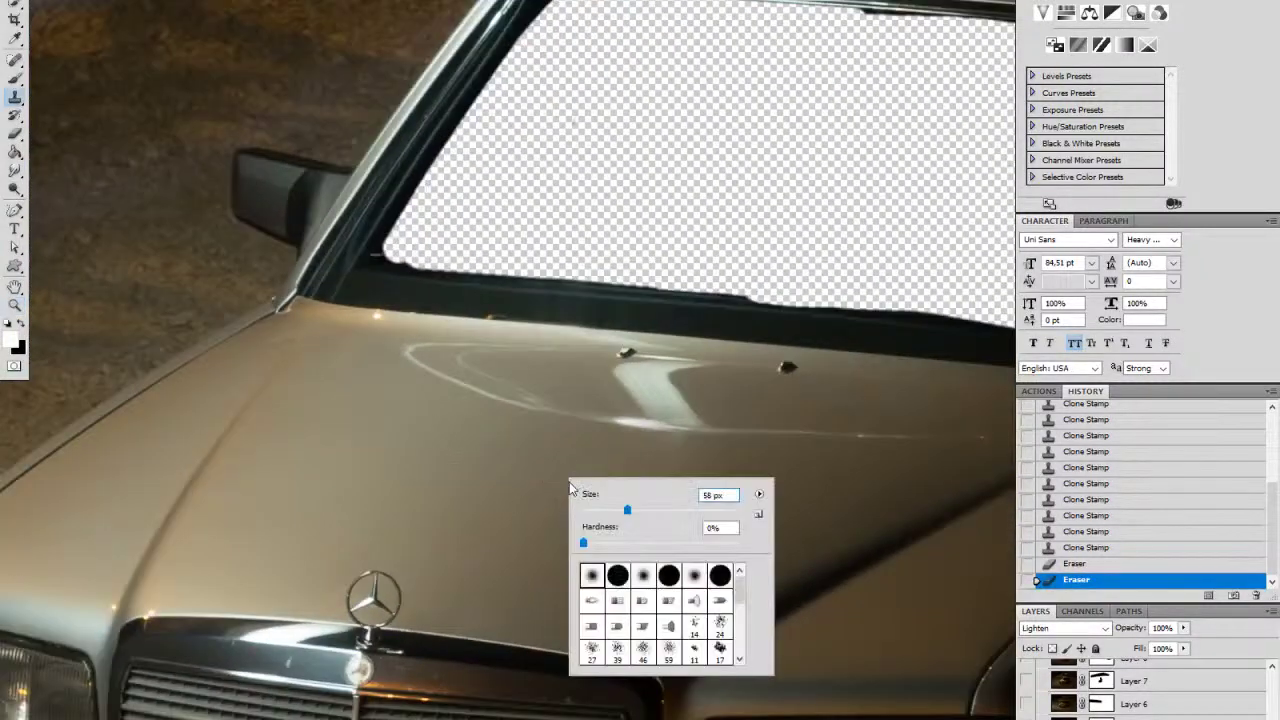
left_click_drag(669, 507, 680, 509)
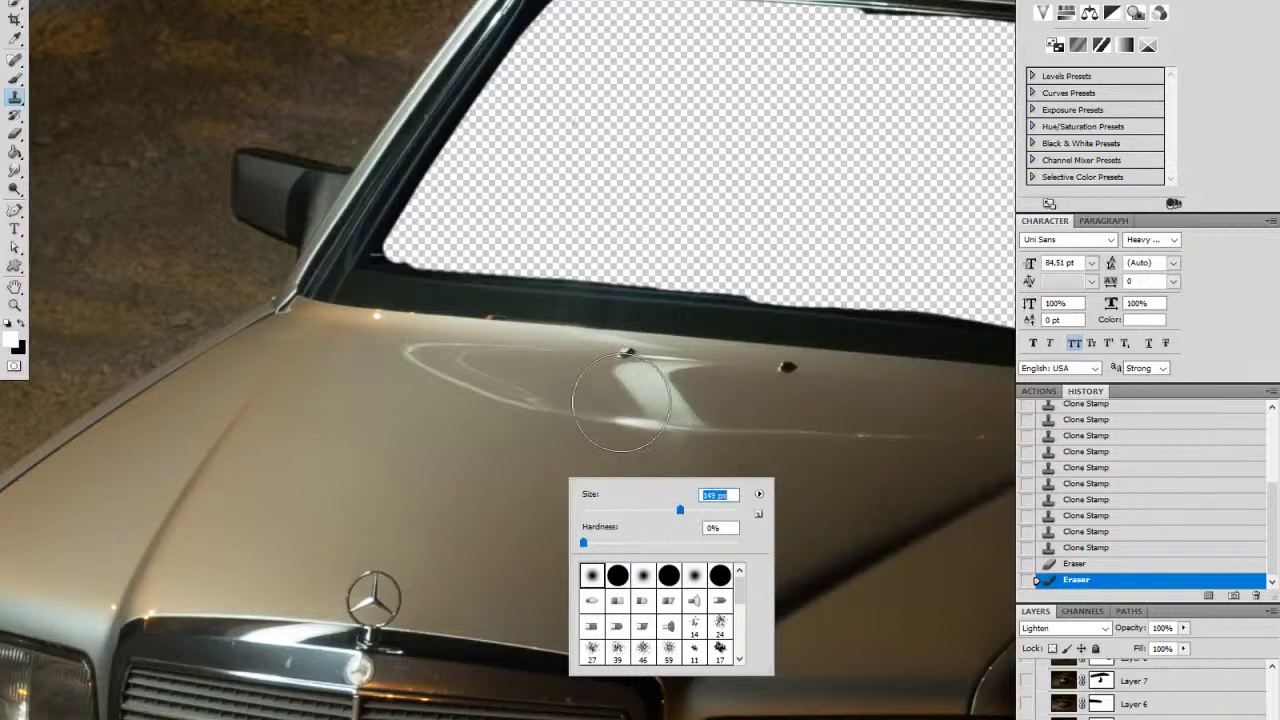
key("Return")
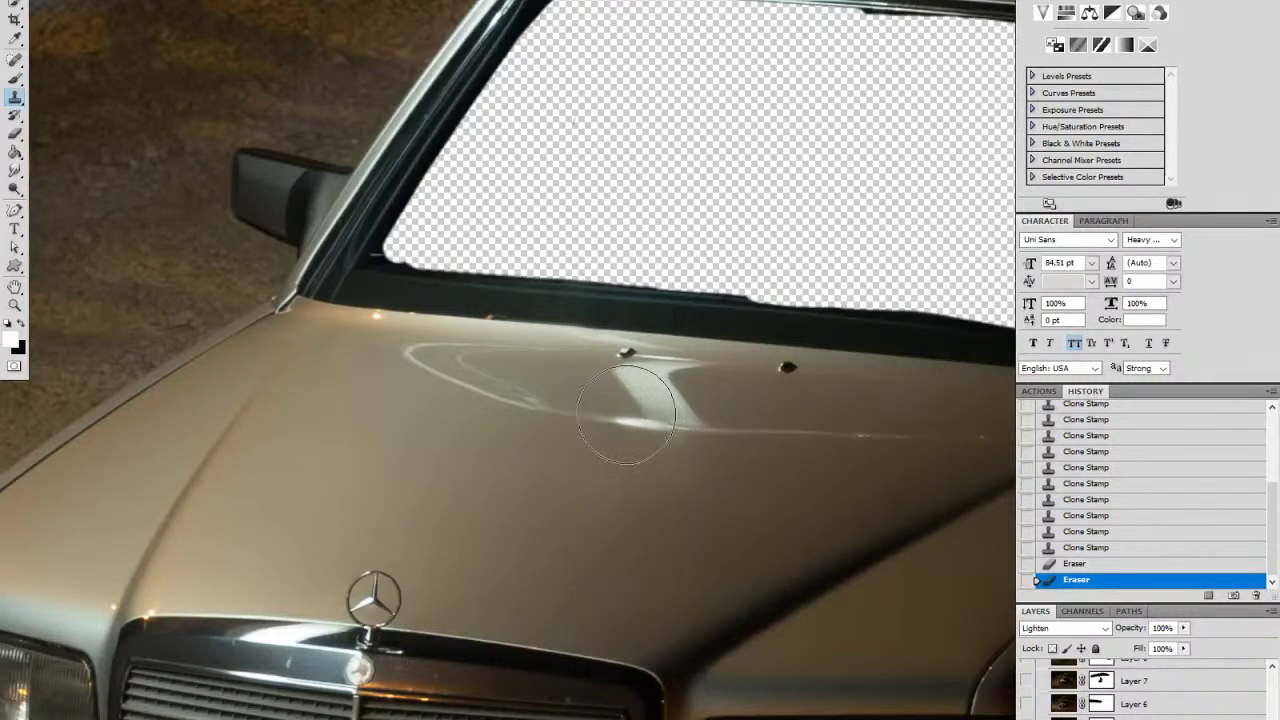
left_click(626, 413)
left_click(1073, 564)
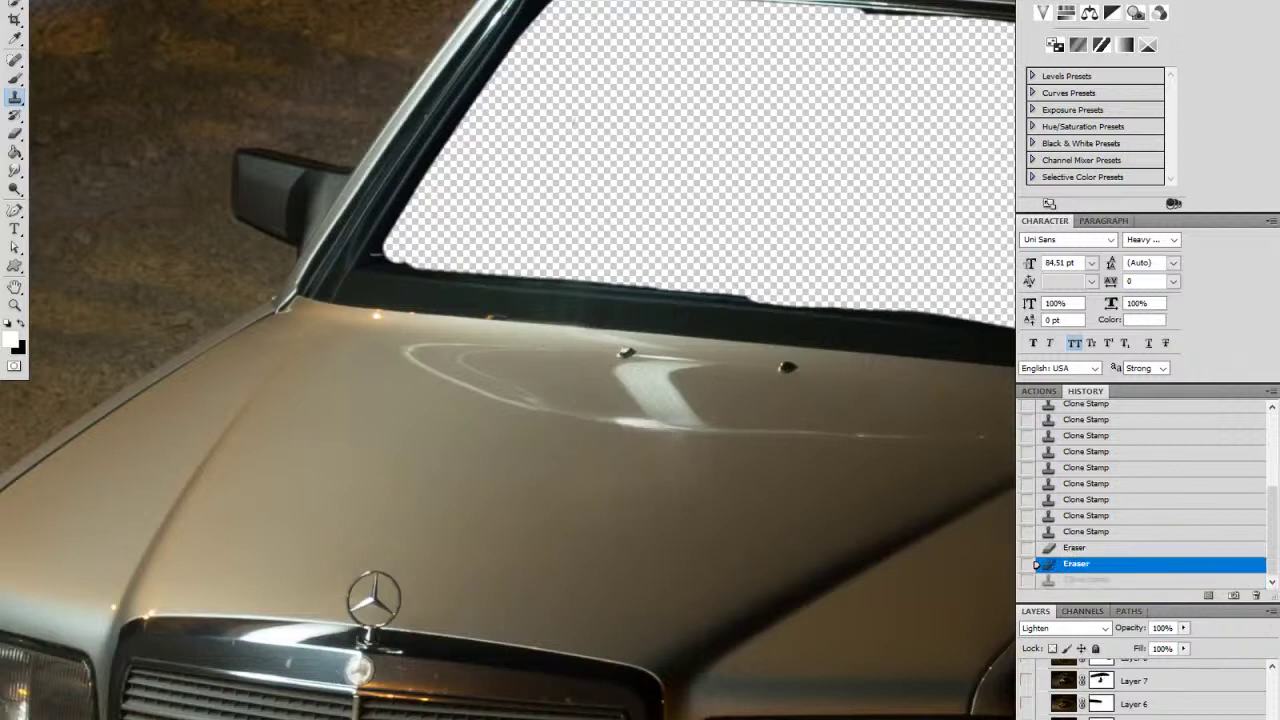
left_click(1134, 717)
left_click_drag(622, 418, 665, 418)
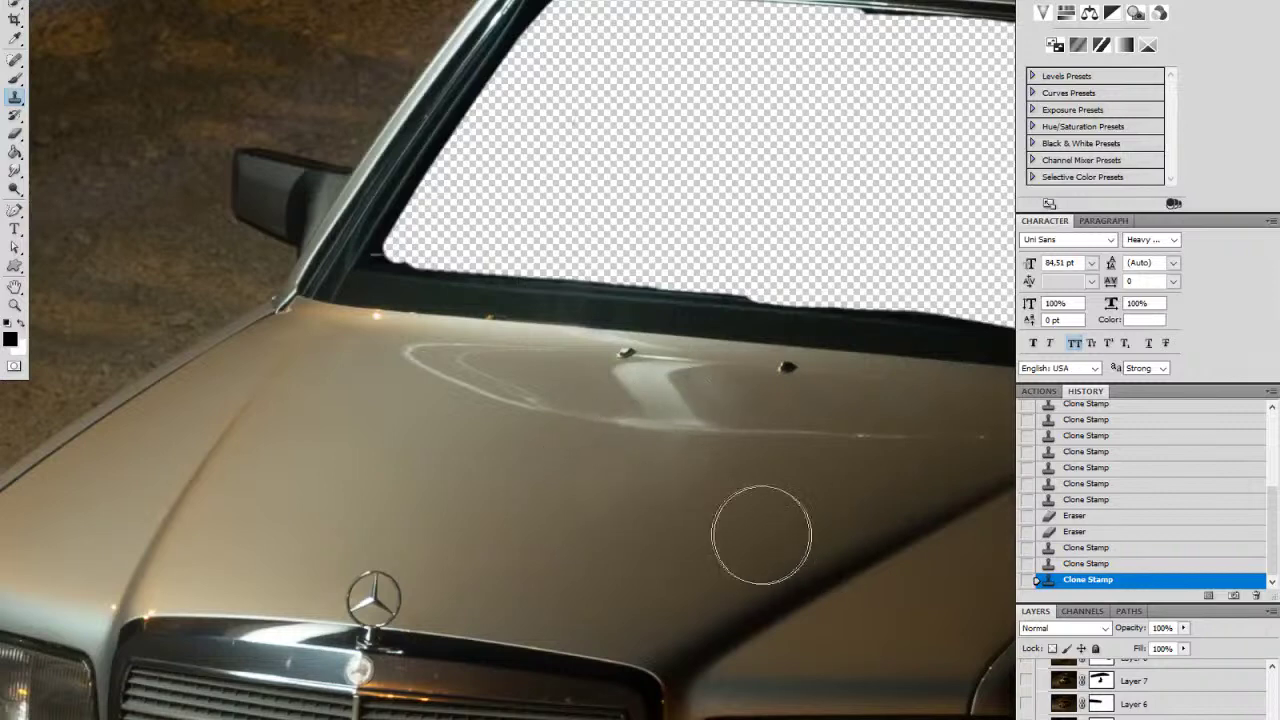
Step: Remove the curved loop-shaped reflection lines on the hood below the windshield trim with the Spot Healing Brush
key("z")
left_click(446, 420)
left_click_drag(409, 417, 449, 506)
key("s")
key("z")
left_click_drag(675, 335, 543, 371)
mouse_move(709, 259)
left_mouse_down()
mouse_move(549, 399)
mouse_move(516, 468)
mouse_move(650, 500)
mouse_move(780, 565)
left_mouse_up()
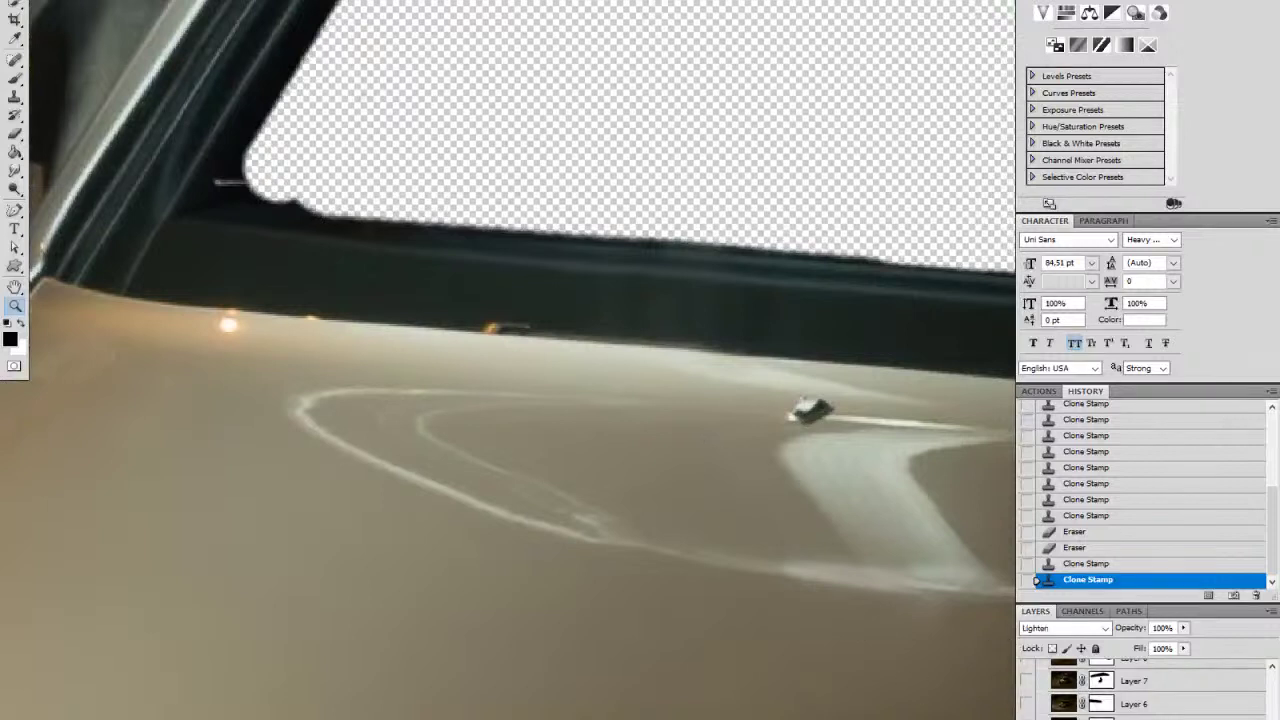
key("j")
mouse_move(556, 536)
left_mouse_down()
mouse_move(466, 508)
mouse_move(297, 415)
mouse_move(445, 390)
mouse_move(418, 400)
left_mouse_up()
mouse_move(352, 376)
left_mouse_down()
mouse_move(462, 394)
mouse_move(430, 436)
mouse_move(634, 549)
mouse_move(620, 568)
left_mouse_up()
left_click_drag(389, 428, 648, 404)
left_click(569, 542)
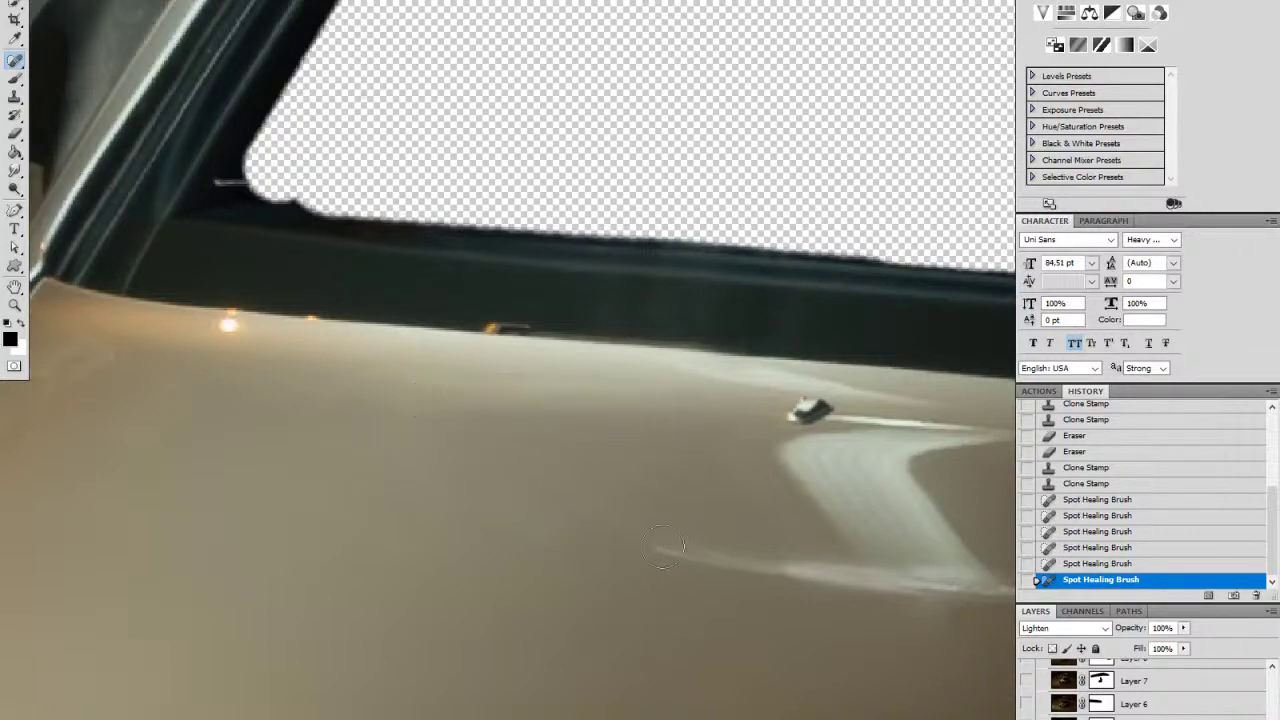
Step: Heal the leftover faint streaks between the cleaned hood area and the white reflection patch with the Spot Healing Brush
left_click_drag(553, 507, 343, 449)
left_click_drag(470, 496, 652, 523)
left_click_drag(650, 572, 650, 572)
left_click_drag(442, 486, 476, 492)
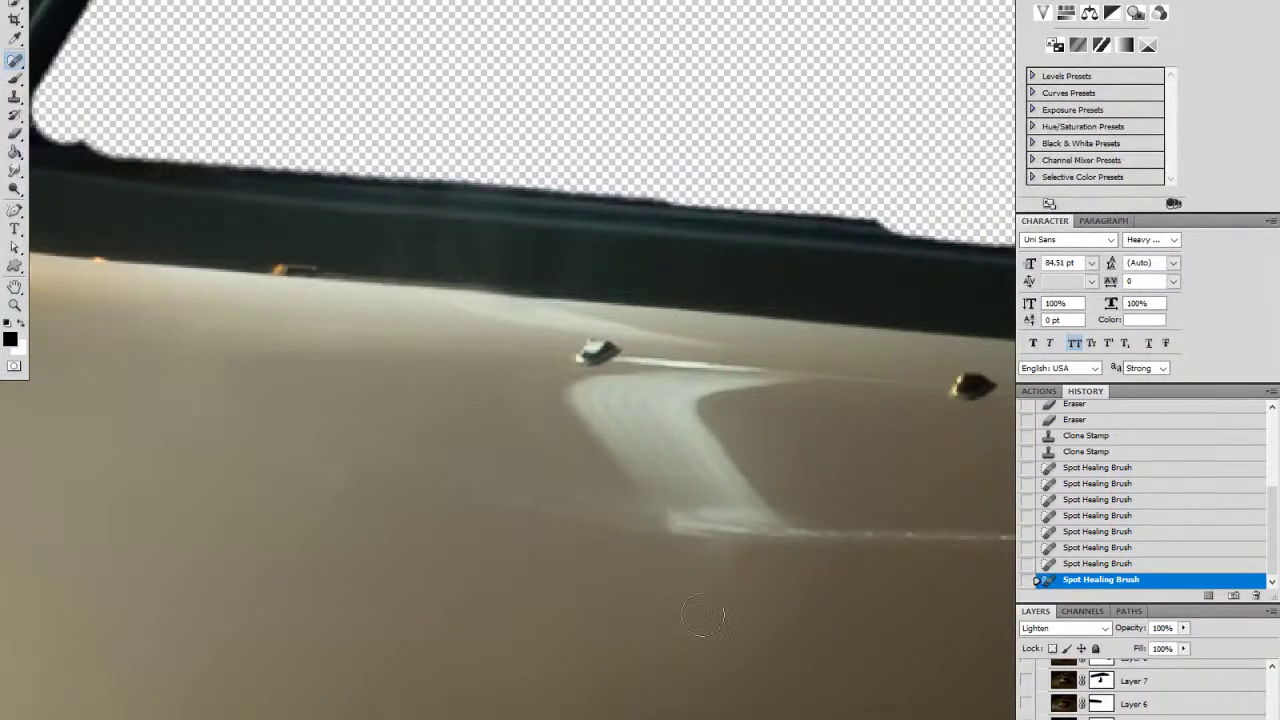
Step: Undo the stray change on the windshield trim and erase over the white reflection patch on the hood with a resized Eraser brush
left_click(492, 240)
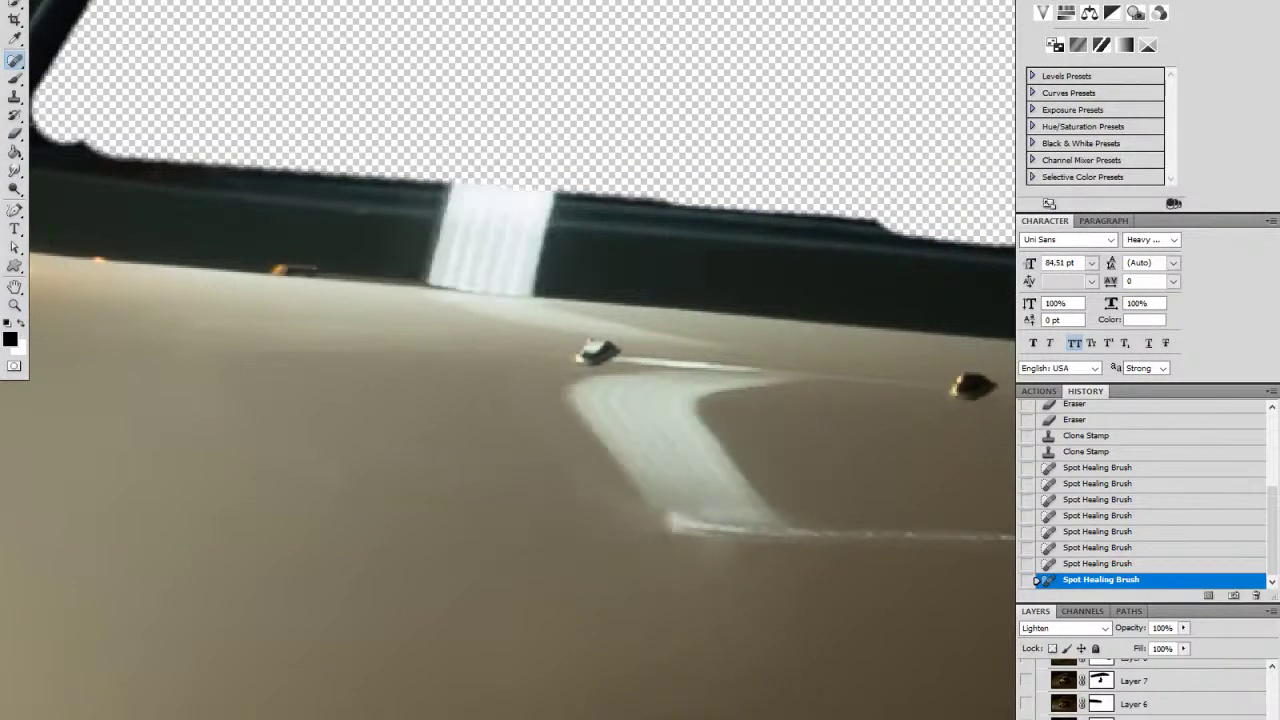
key("ctrl+z")
key("e")
right_click(636, 508)
left_click(721, 543)
left_click_drag(623, 477, 632, 480)
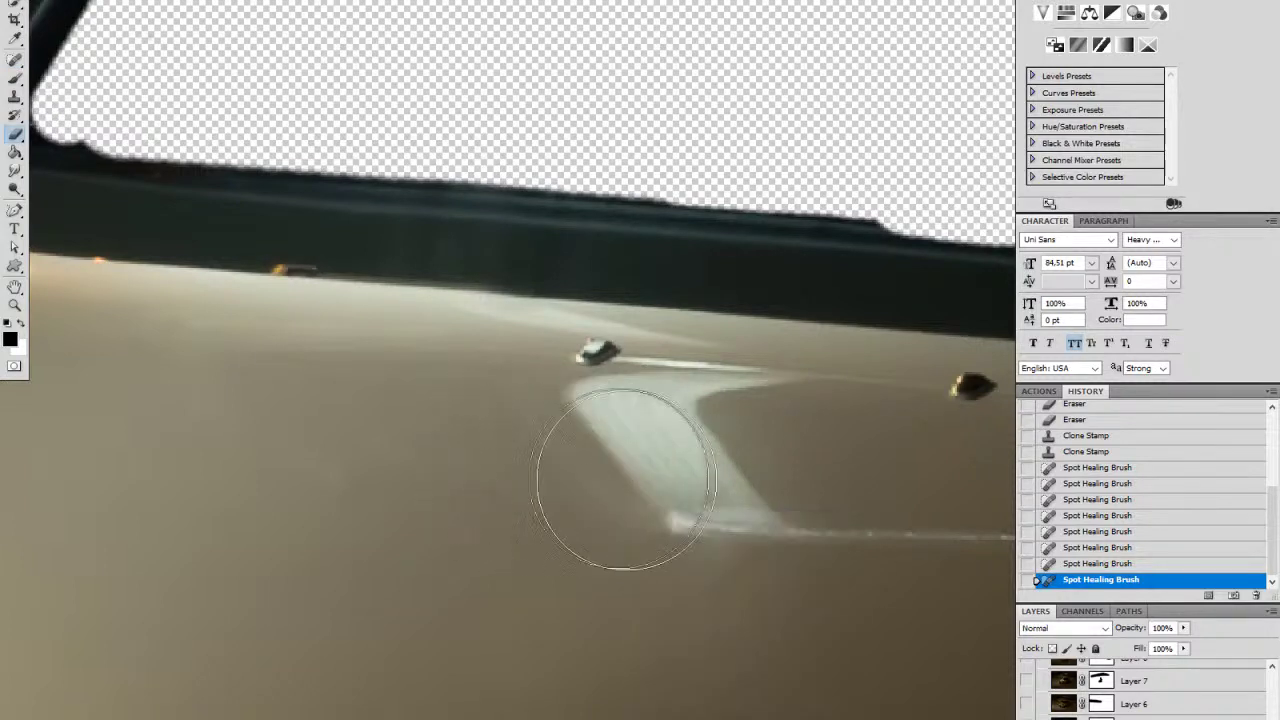
mouse_move(736, 473)
left_mouse_down()
mouse_move(758, 537)
mouse_move(645, 466)
mouse_move(782, 540)
mouse_move(792, 528)
left_mouse_up()
mouse_move(798, 517)
left_mouse_down()
mouse_move(660, 463)
mouse_move(641, 423)
left_mouse_up()
key("z")
left_click_drag(736, 536, 646, 572)
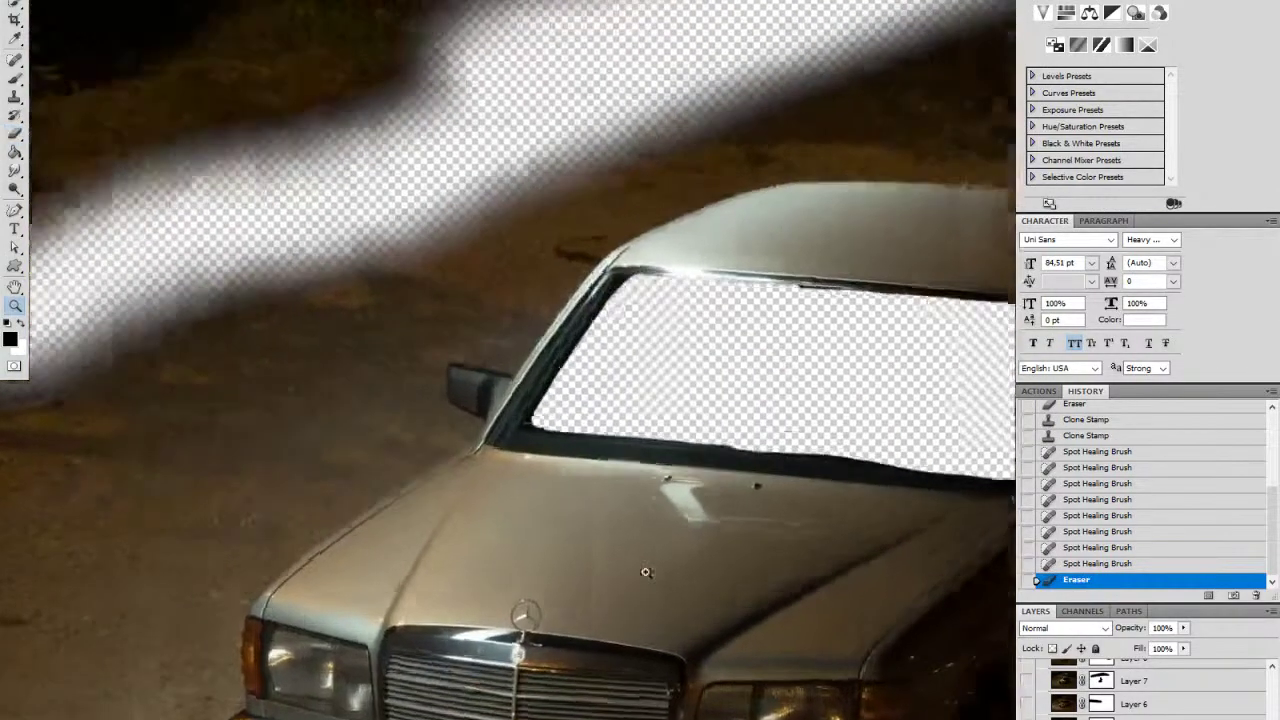
Step: Heal the thin reflection line running across the hood from the foot of the white patch with the Spot Healing Brush
left_click(645, 572)
left_click(688, 570)
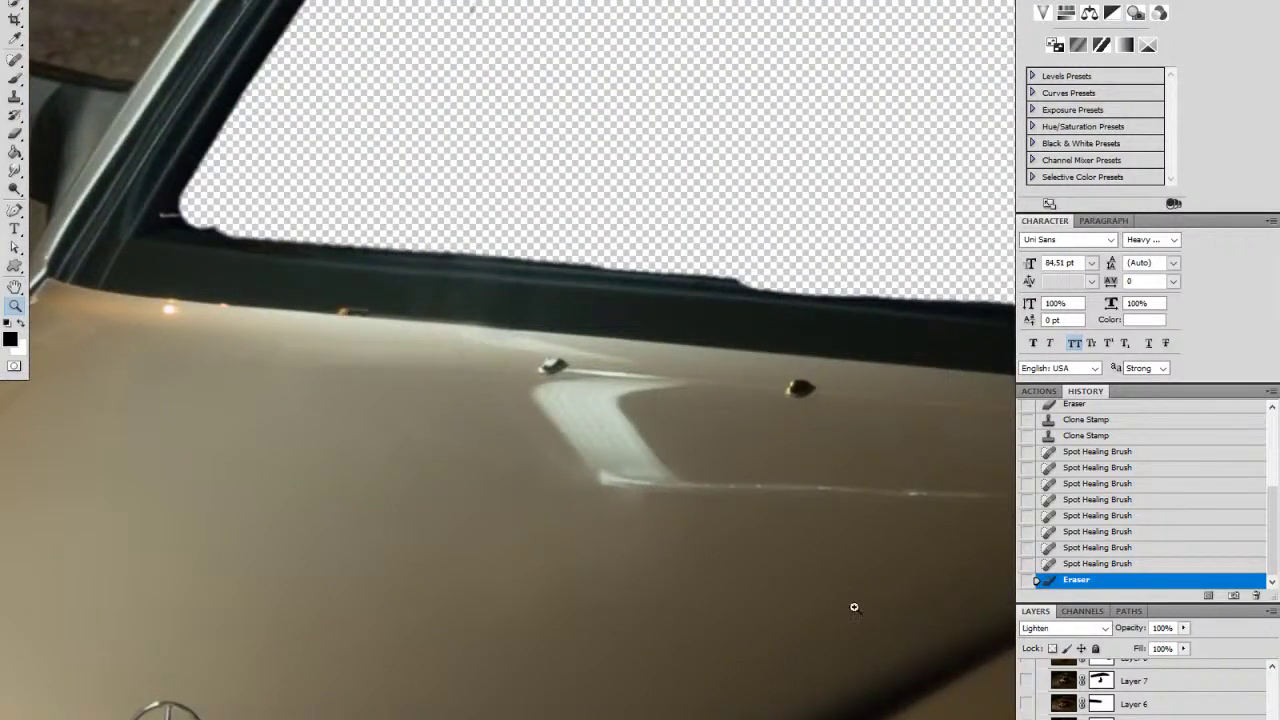
left_click(689, 465)
left_click_drag(756, 517, 531, 480)
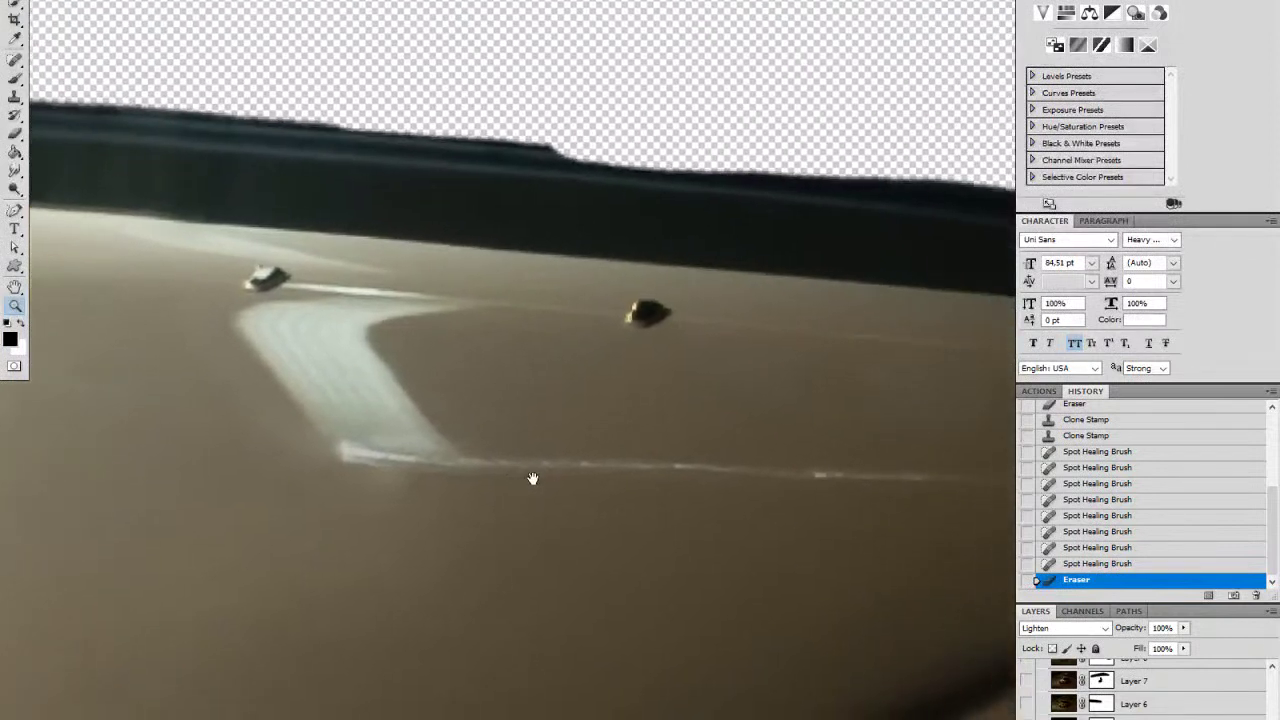
key("j")
left_click_drag(328, 460, 835, 476)
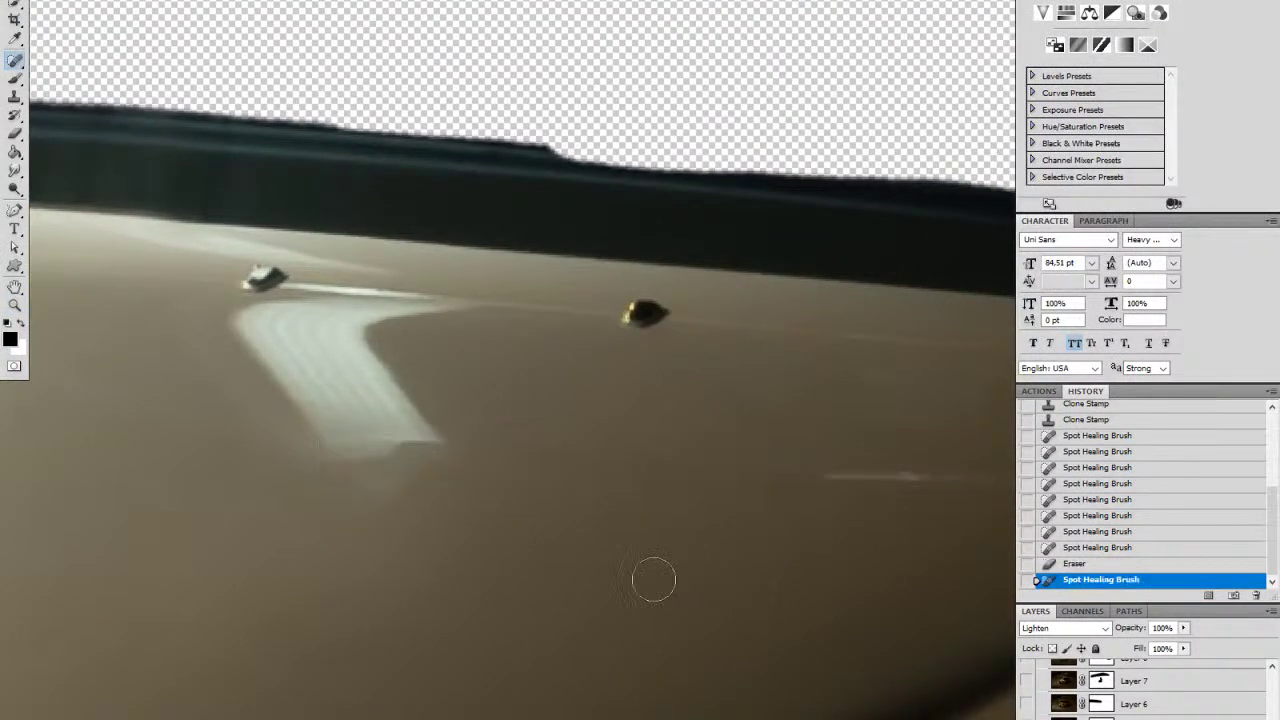
Step: Remove the white reflection patch below the washer nozzles and the rest of the thin line with Spot Healing Brush strokes
mouse_move(551, 563)
left_mouse_down()
mouse_move(400, 529)
mouse_move(226, 525)
left_mouse_up()
left_click_drag(412, 460, 766, 458)
left_click_drag(437, 484, 746, 503)
mouse_move(542, 494)
left_mouse_down()
mouse_move(490, 445)
mouse_move(531, 449)
mouse_move(537, 423)
mouse_move(468, 440)
mouse_move(509, 391)
mouse_move(438, 400)
mouse_move(466, 398)
mouse_move(424, 364)
mouse_move(420, 388)
mouse_move(436, 405)
left_mouse_up()
mouse_move(398, 349)
left_mouse_down()
mouse_move(485, 337)
mouse_move(622, 347)
left_mouse_up()
Step: Show the hidden layers again and toggle their visibility to check the retouched hood in the full composite
key("z")
left_click(640, 418, "alt")
left_click(640, 418, "alt")
left_click(636, 420, "alt")
left_click(560, 435)
left_click(586, 431)
left_click_drag(589, 430, 530, 434)
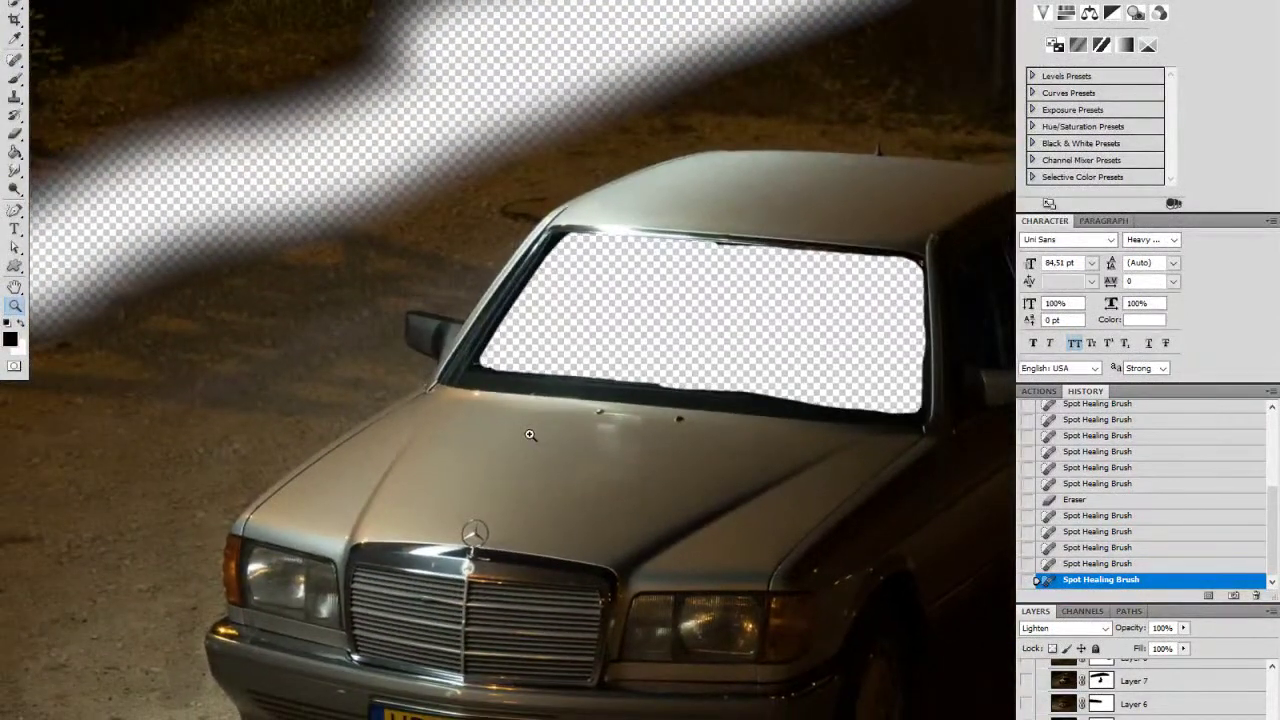
scroll(1140, 690, "up", 5)
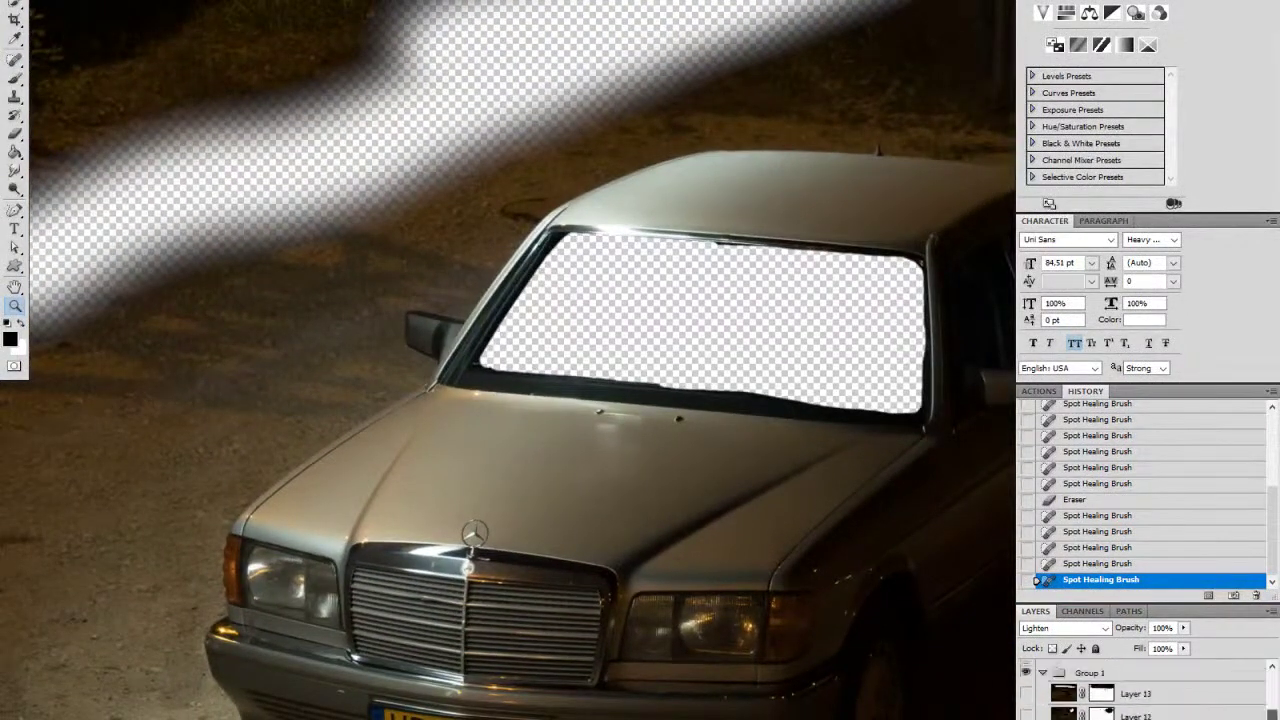
scroll(1140, 690, "up", 1)
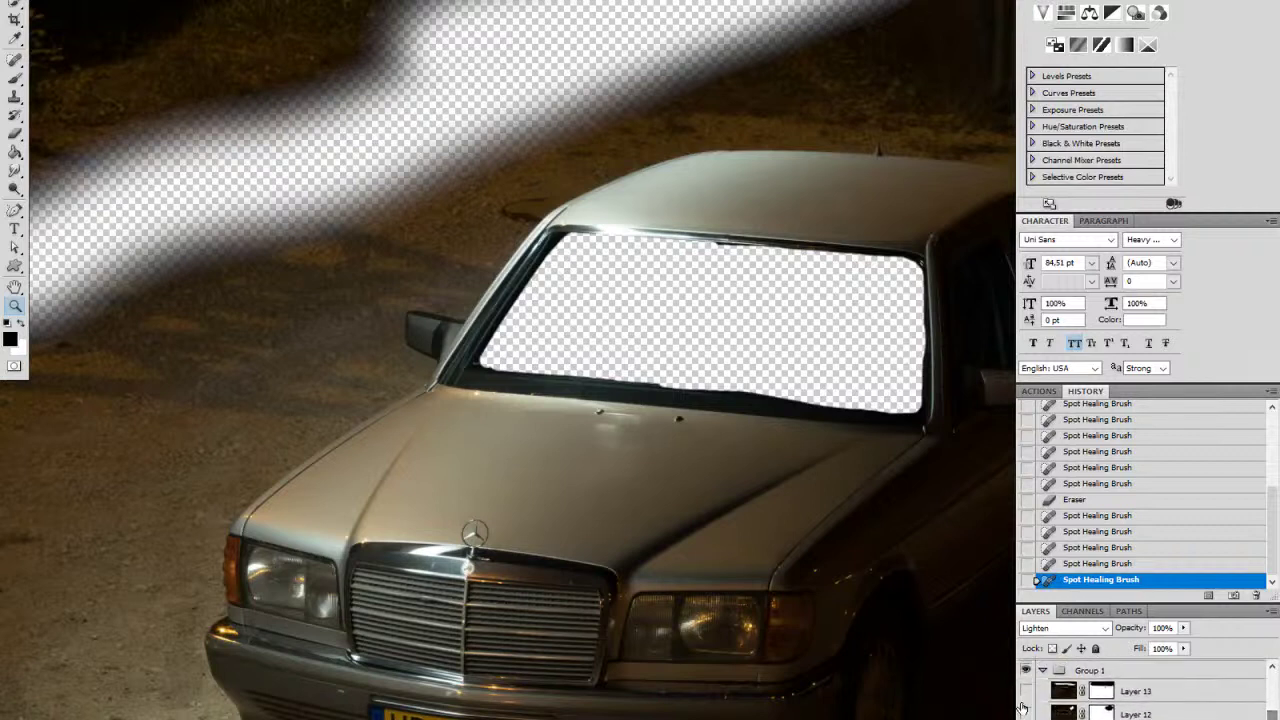
left_click(1026, 714)
scroll(1140, 690, "down", 5)
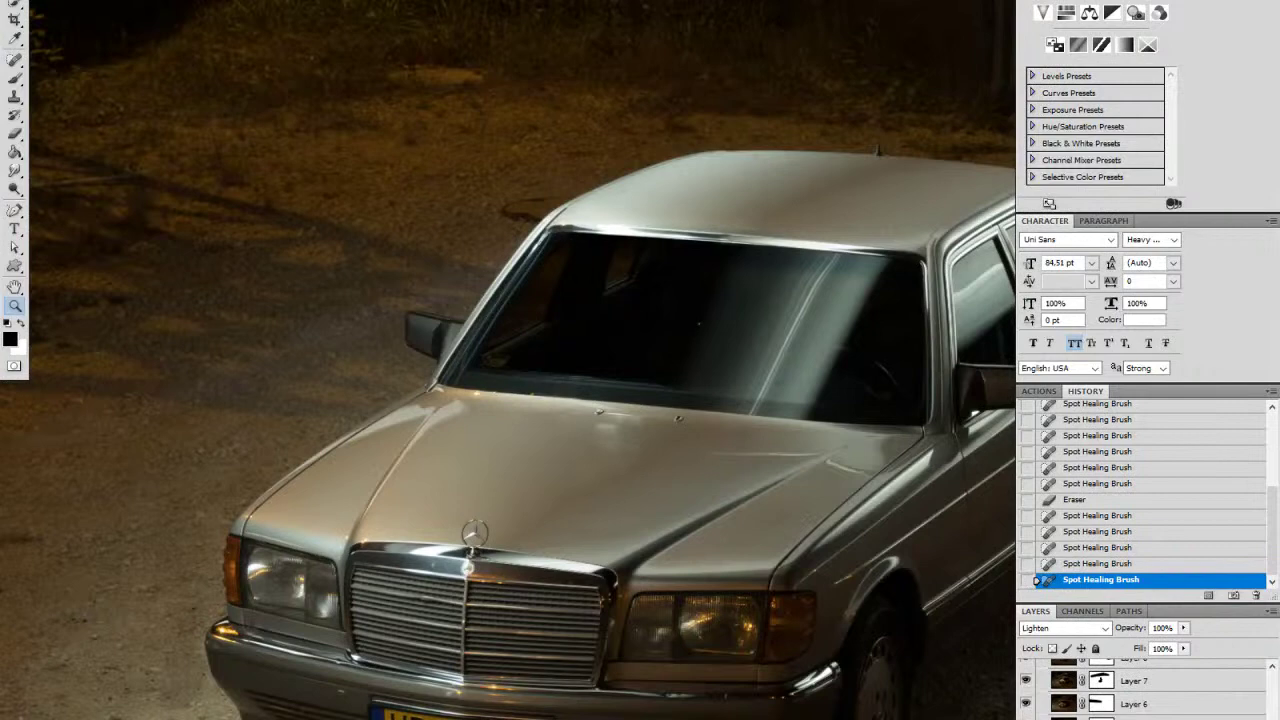
left_click(1026, 715)
scroll(1140, 690, "down", 5)
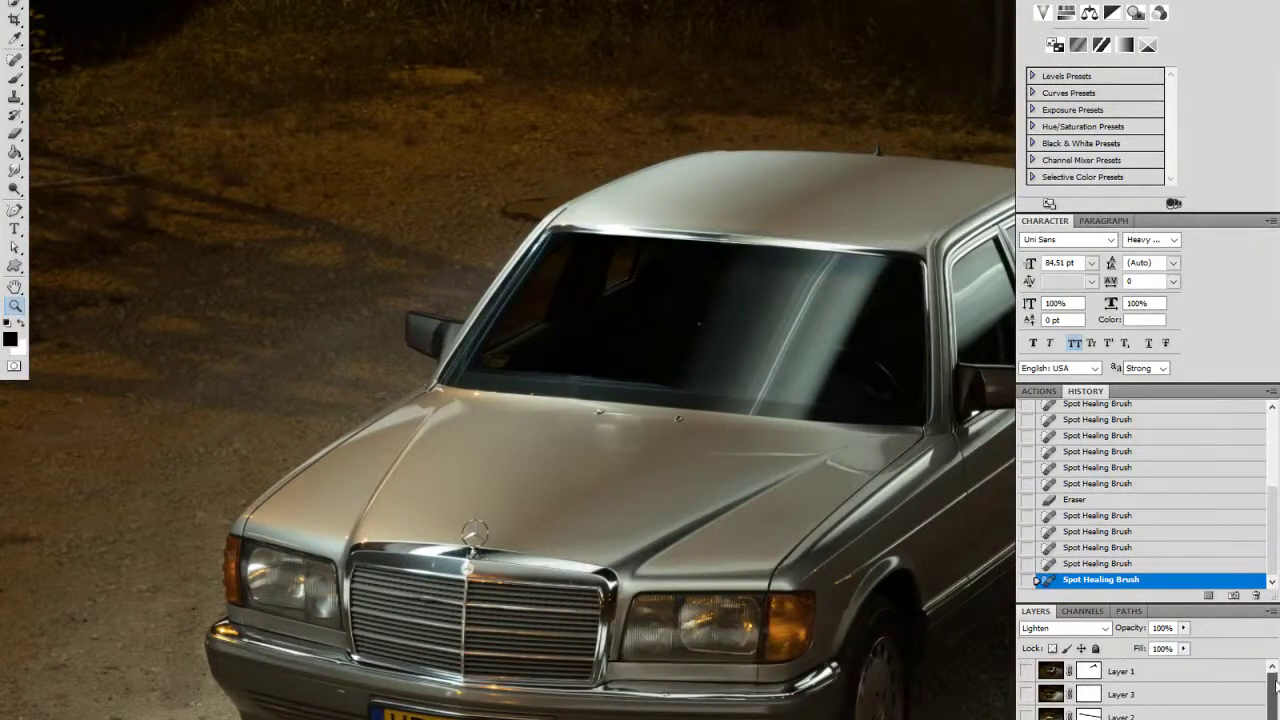
left_click(1026, 715)
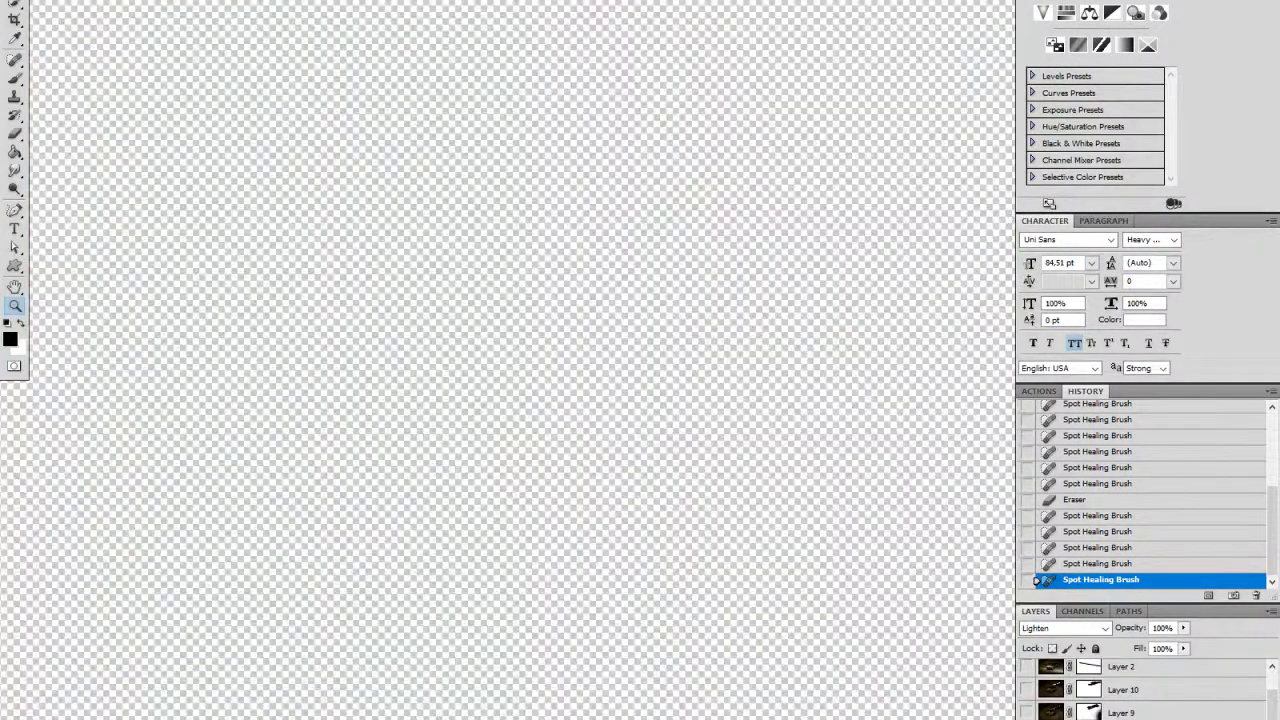
left_click(1026, 715)
Step: Move Layer 14 and Layer 0 together in the layer stack to directly above Group 1
left_click_drag(1272, 704, 1272, 719)
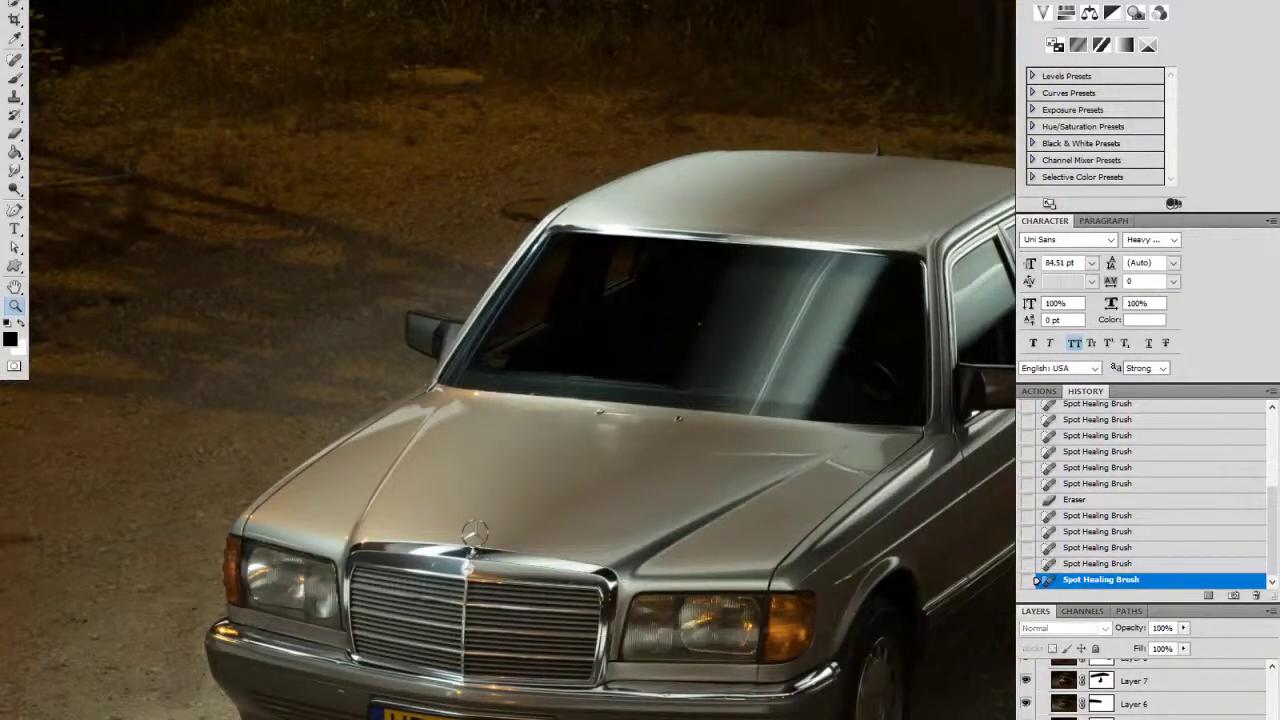
mouse_move(1222, 719)
left_mouse_down()
mouse_move(1223, 638)
mouse_move(1210, 712)
mouse_move(1272, 704)
mouse_move(1273, 719)
left_mouse_up()
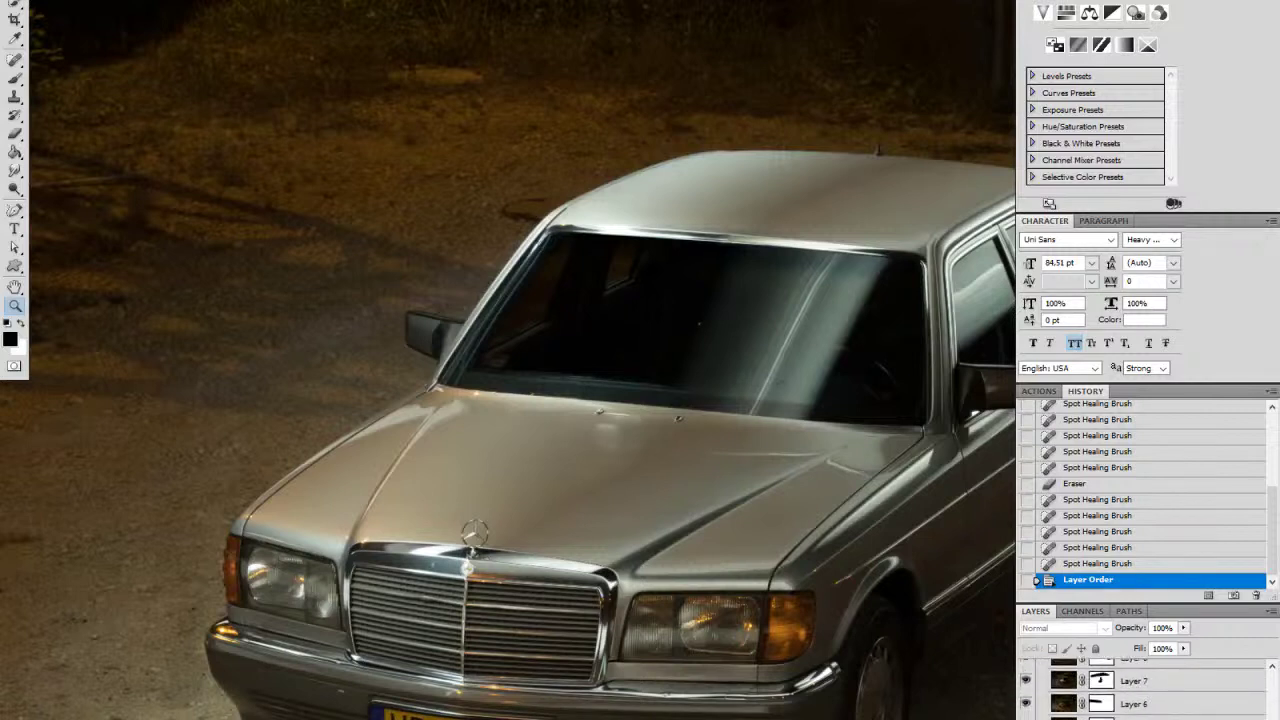
scroll(1140, 688, "up", 3)
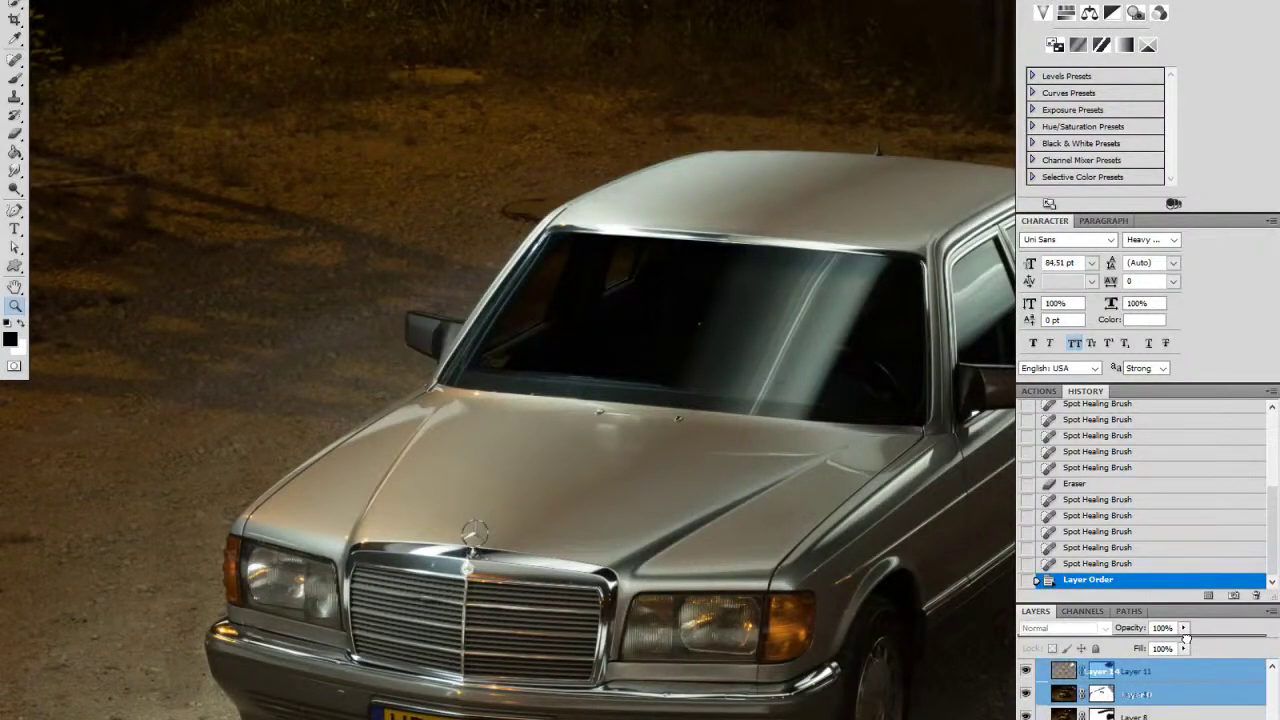
mouse_move(1191, 719)
left_mouse_down()
mouse_move(1187, 700)
mouse_move(1175, 710)
left_mouse_up()
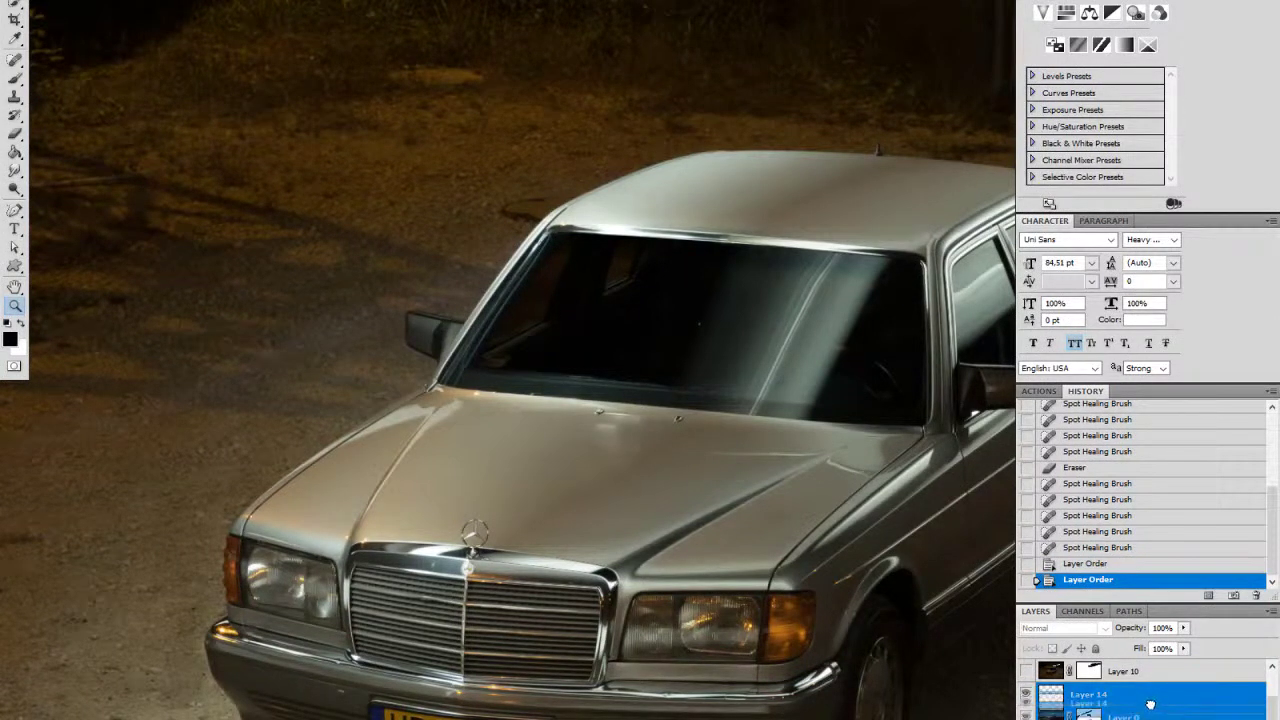
key("ctrl+bracketleft")
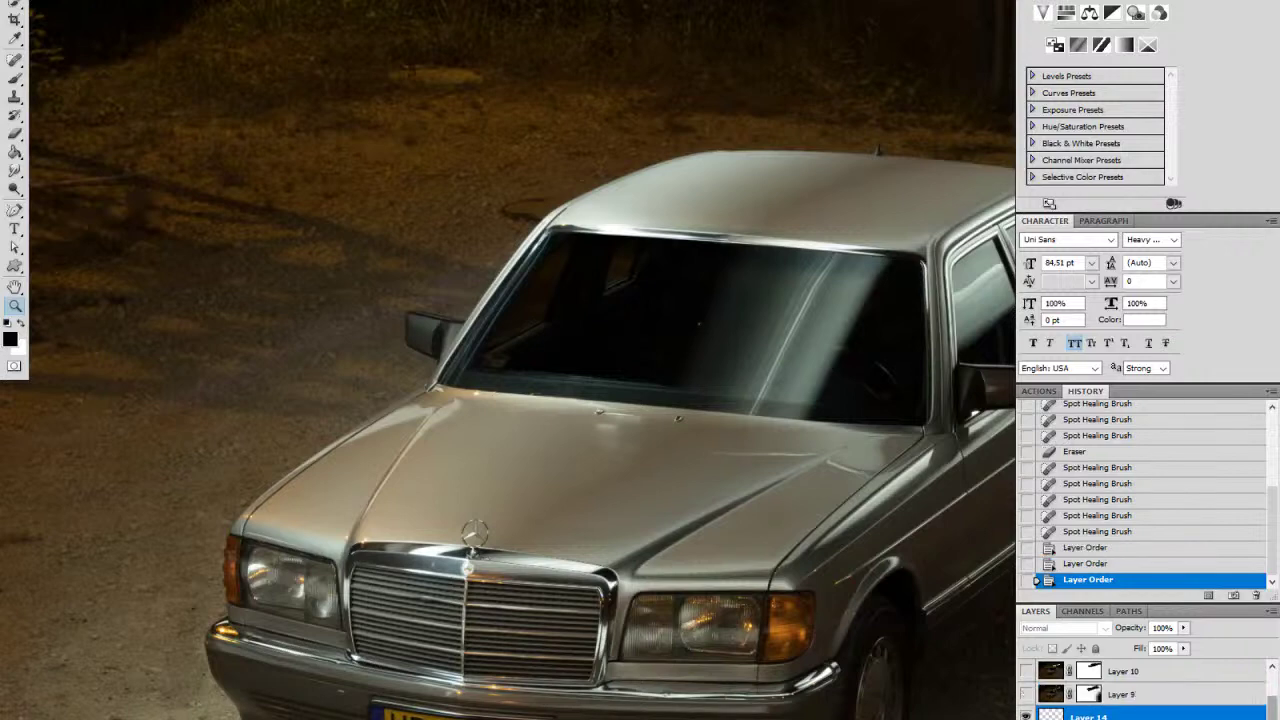
Step: Select Layer 0 and compare the whole photo with the grouped layers shown and hidden
scroll(1145, 690, "down", 3)
left_click(1123, 674)
left_click(1026, 696)
left_click(1026, 696)
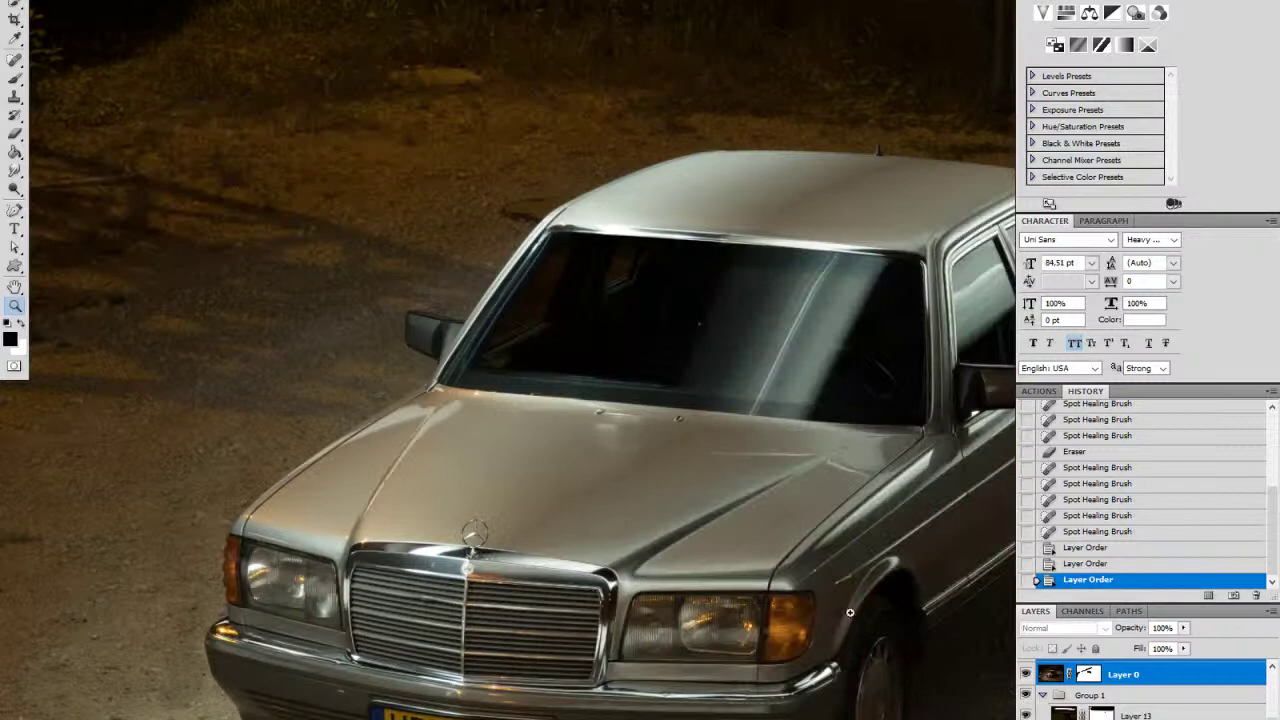
scroll(812, 599, "down", 4)
left_click_drag(858, 602, 690, 562)
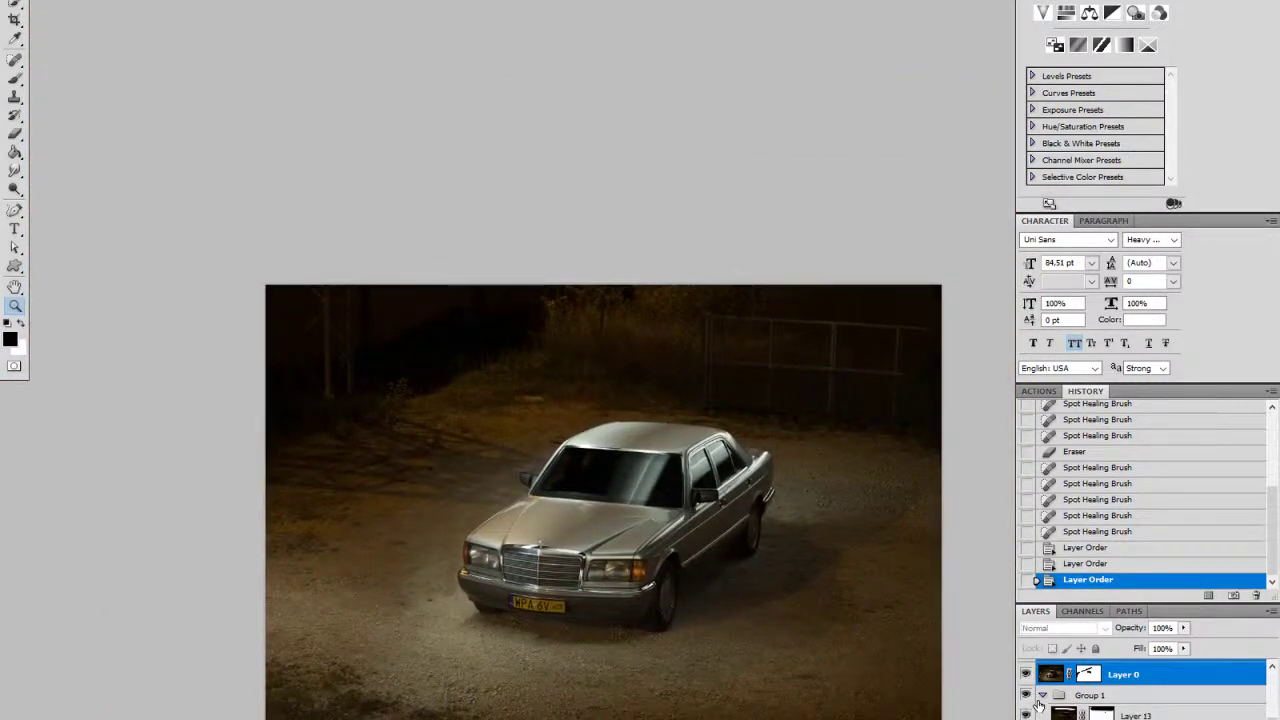
scroll(1041, 700, "down", 3)
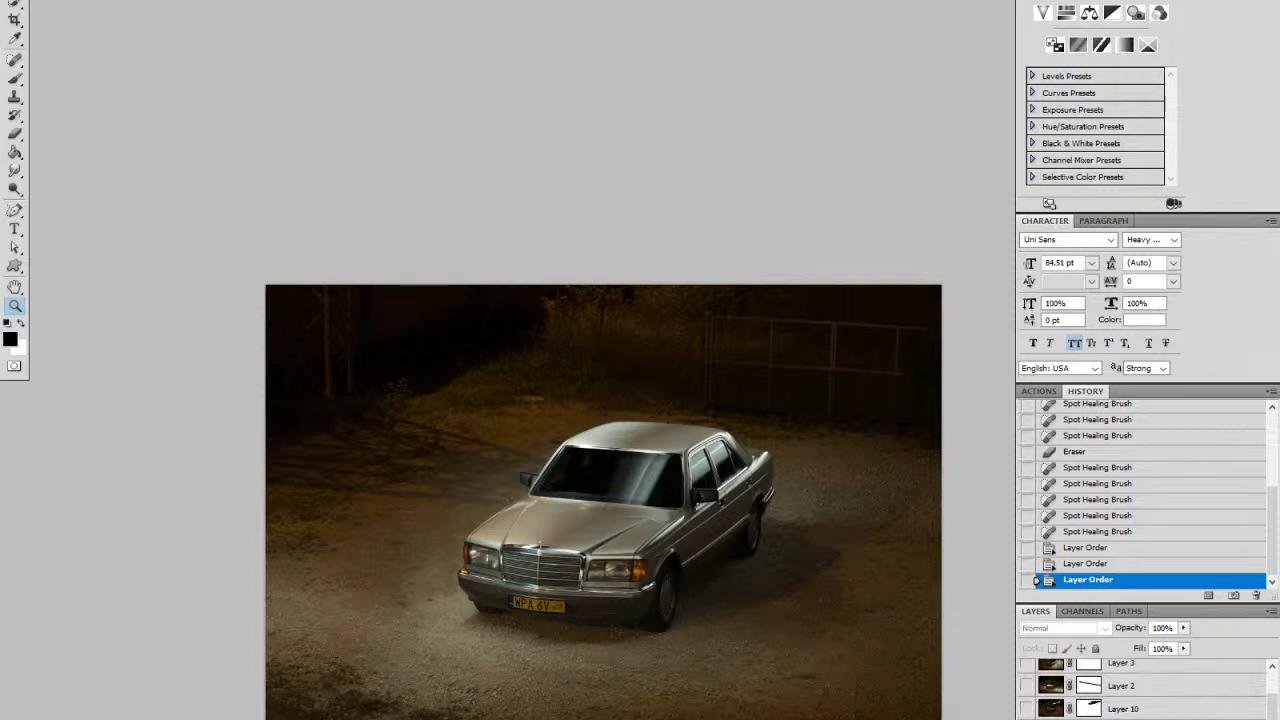
left_click(1027, 718)
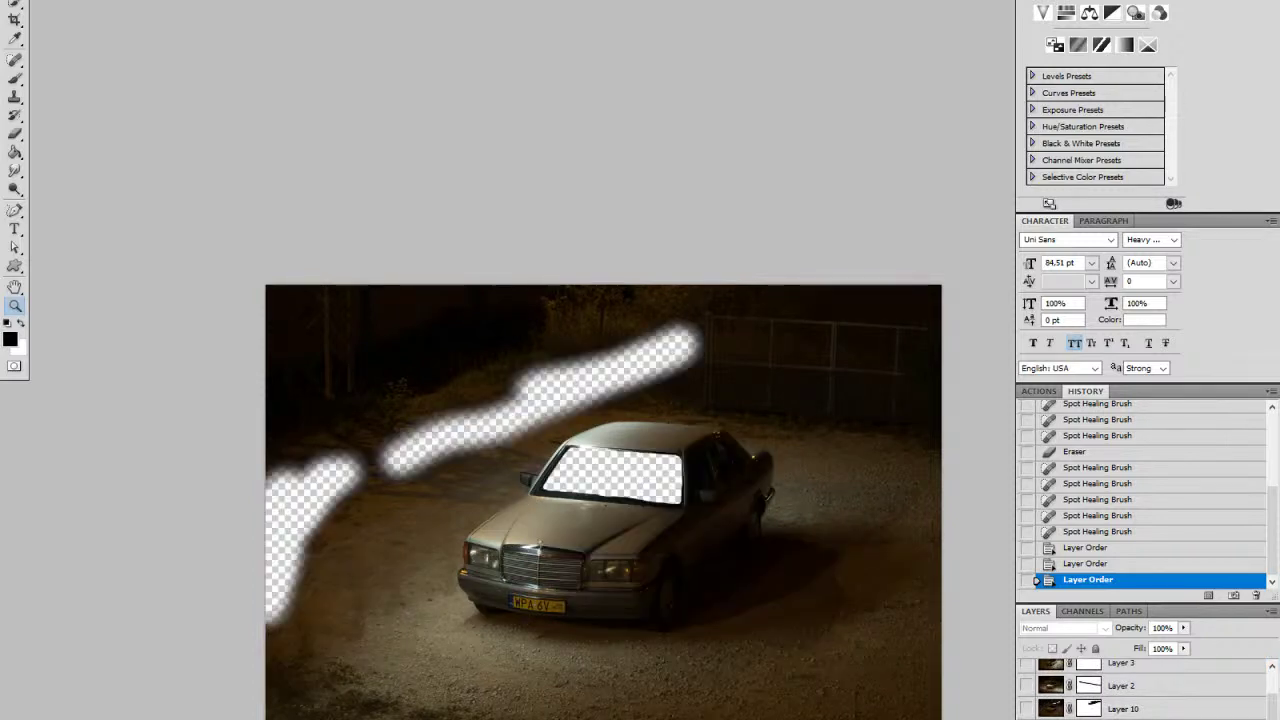
left_click(1027, 718)
left_click(1027, 718)
Step: Try to clone over the pale smudge left on the hood below the washer nozzle, and revert the Clone Stamp strokes
left_click_drag(585, 510, 585, 510)
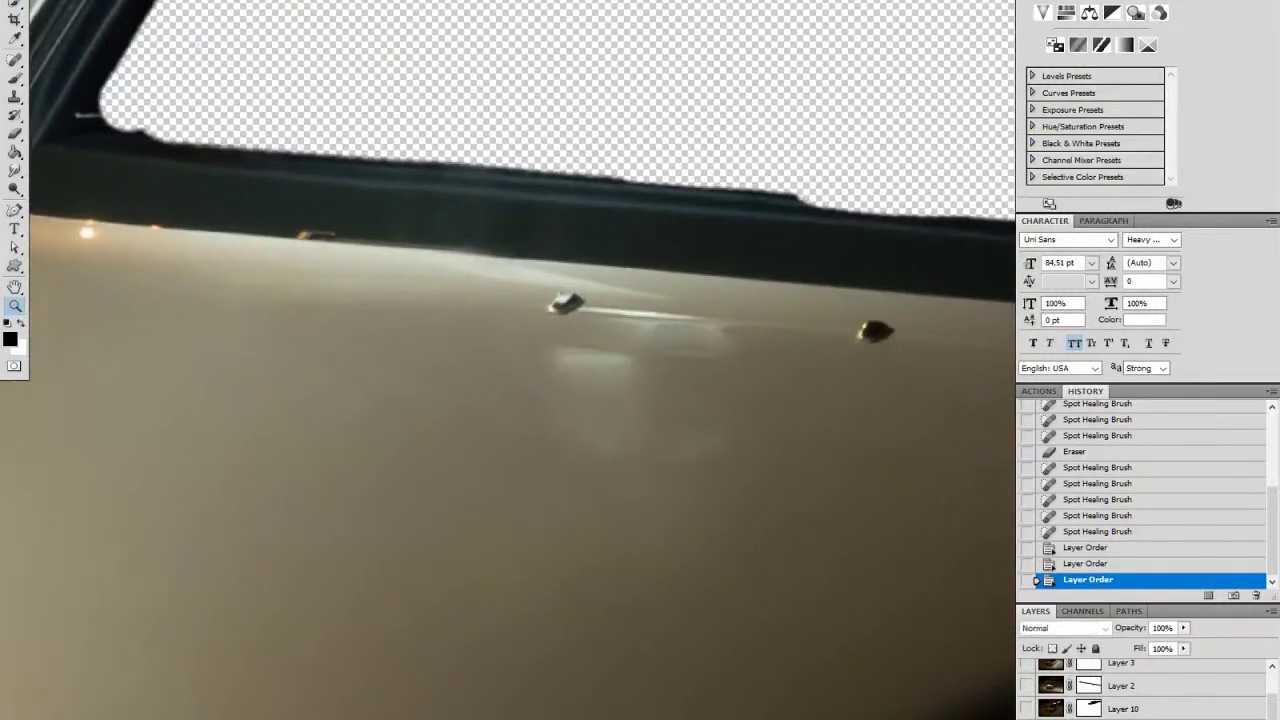
key("s")
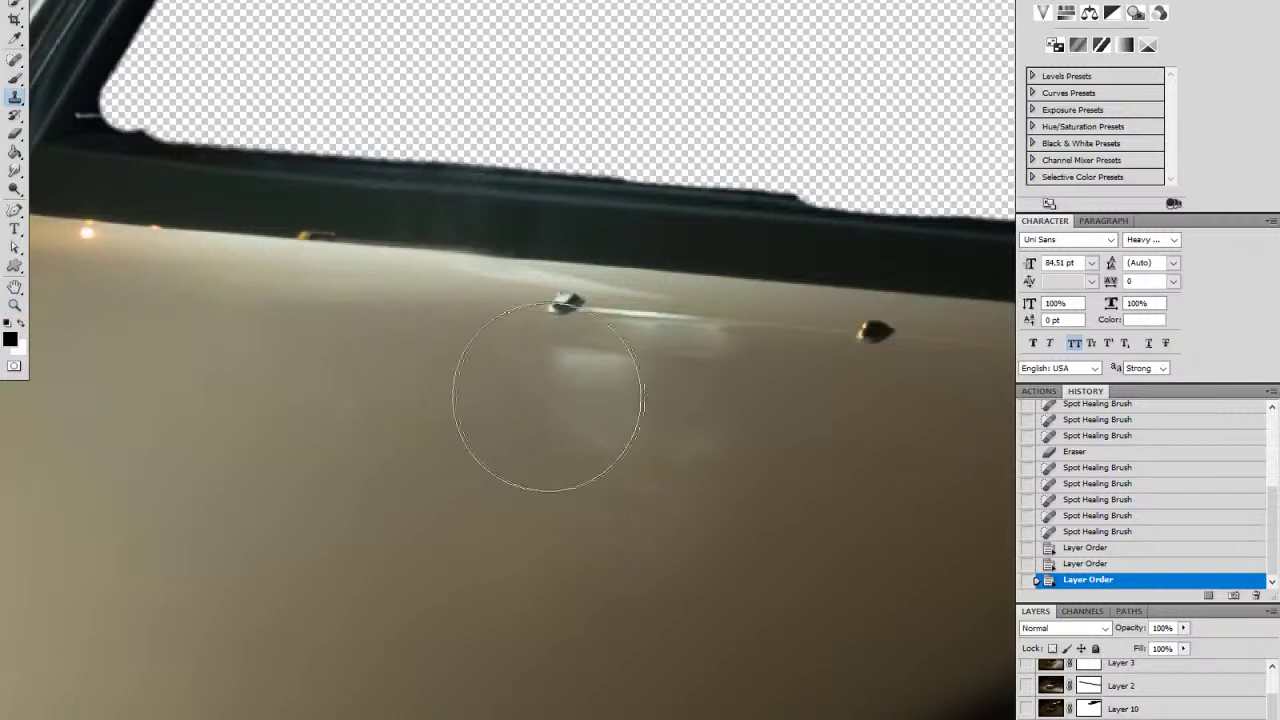
left_click(600, 400)
key("z")
mouse_move(586, 409)
left_mouse_down()
mouse_move(663, 501)
mouse_move(562, 526)
left_mouse_up()
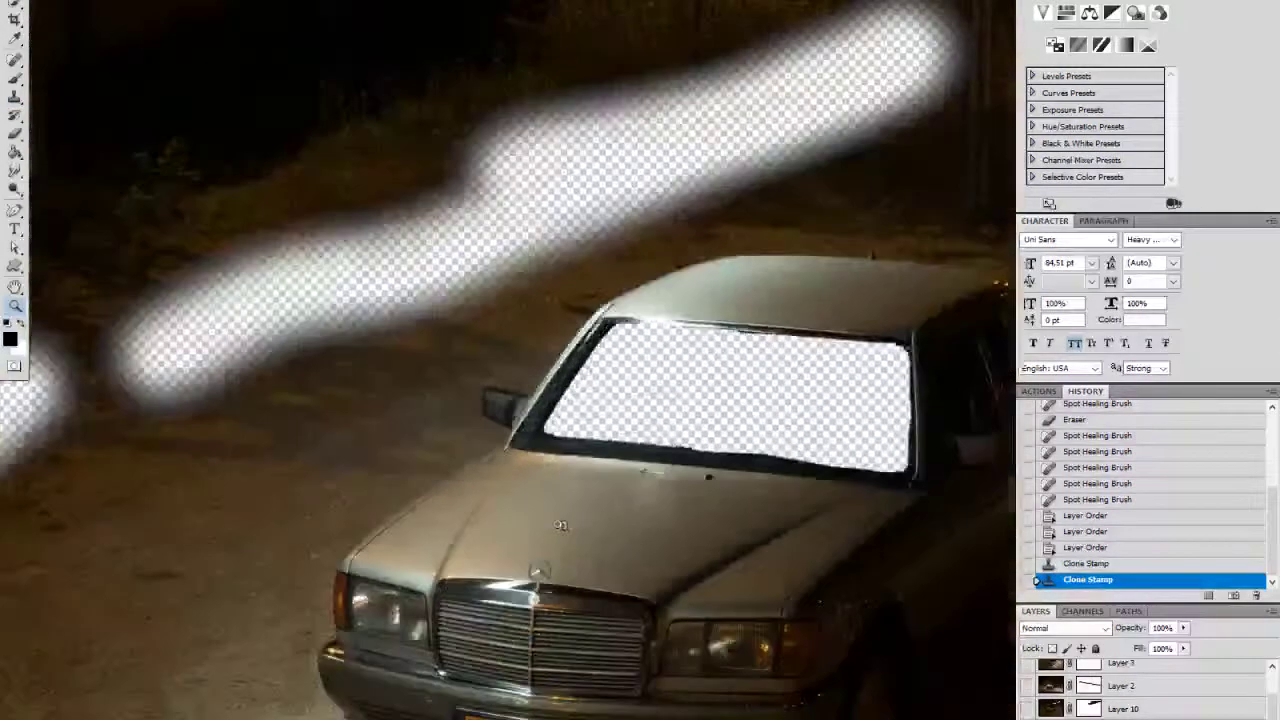
left_click(1075, 548)
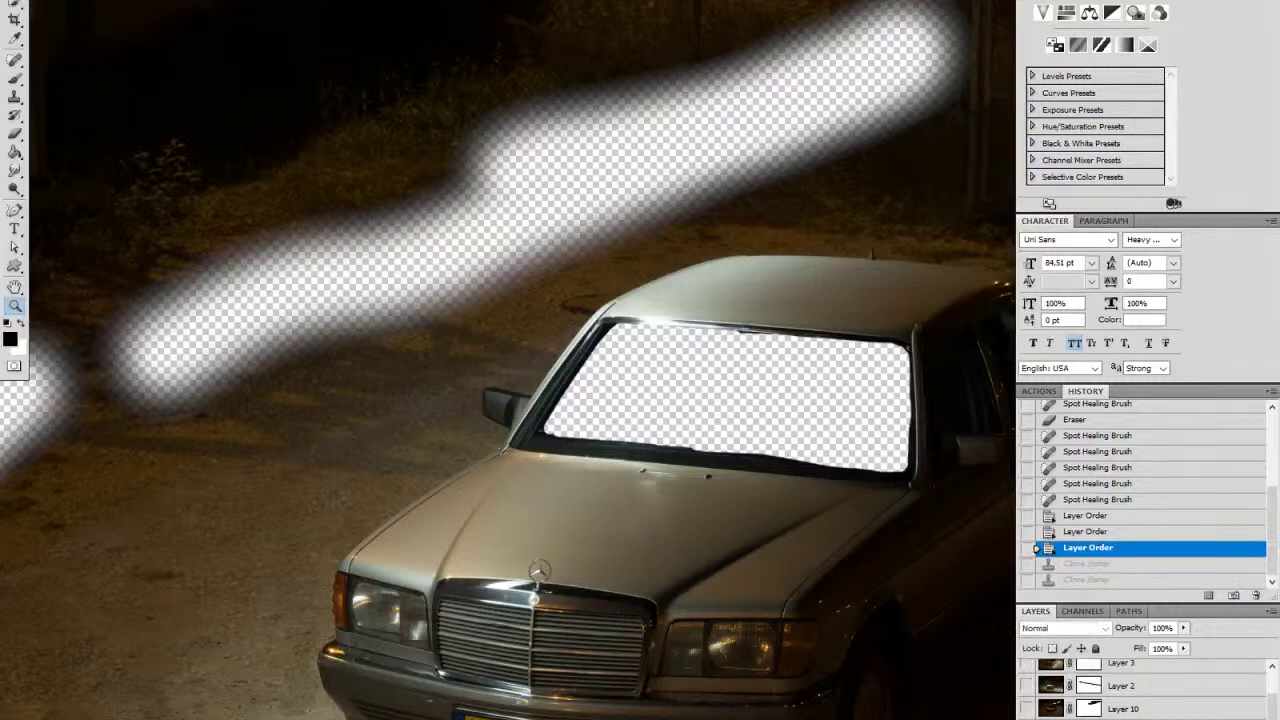
Step: Enlarge the soft Clone Stamp brush and clone clean hood paint onto the area beside the star ornament
key("s")
right_click(597, 507)
left_click_drag(730, 538, 741, 545)
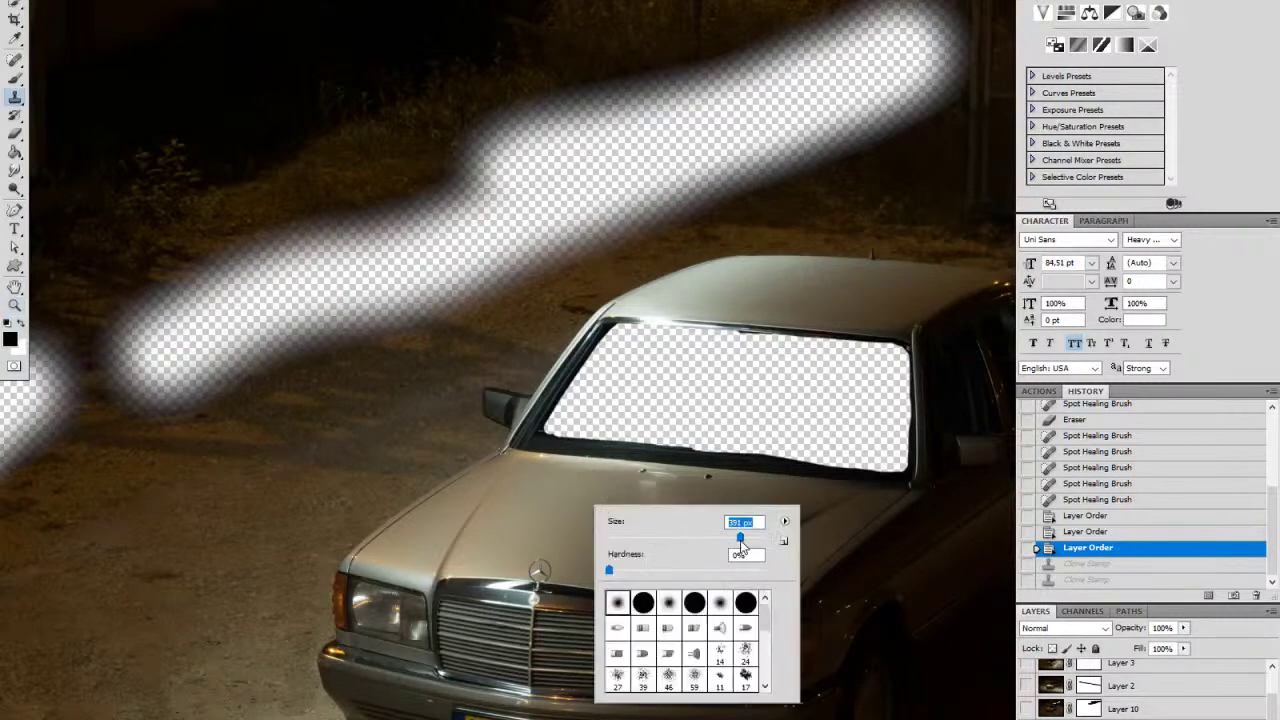
left_click(574, 500, "alt")
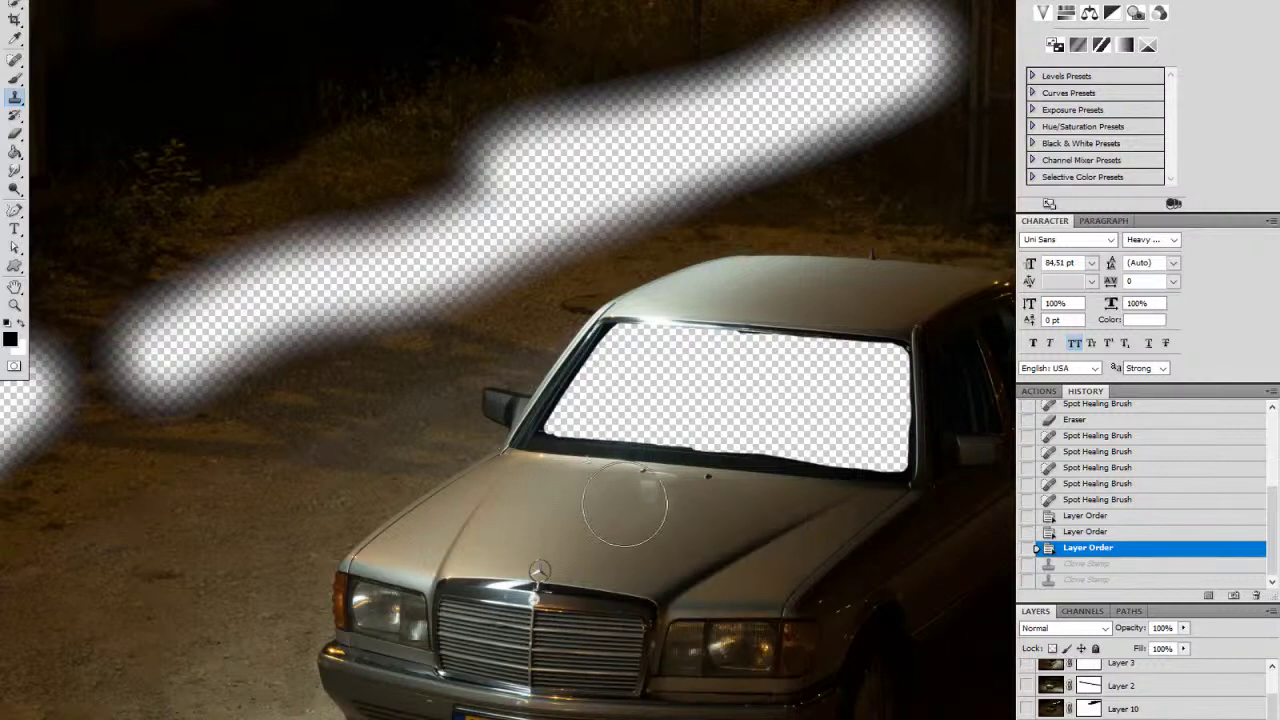
mouse_move(585, 522)
left_mouse_down()
mouse_move(668, 511)
mouse_move(658, 508)
mouse_move(710, 525)
left_mouse_up()
key("ctrl+z")
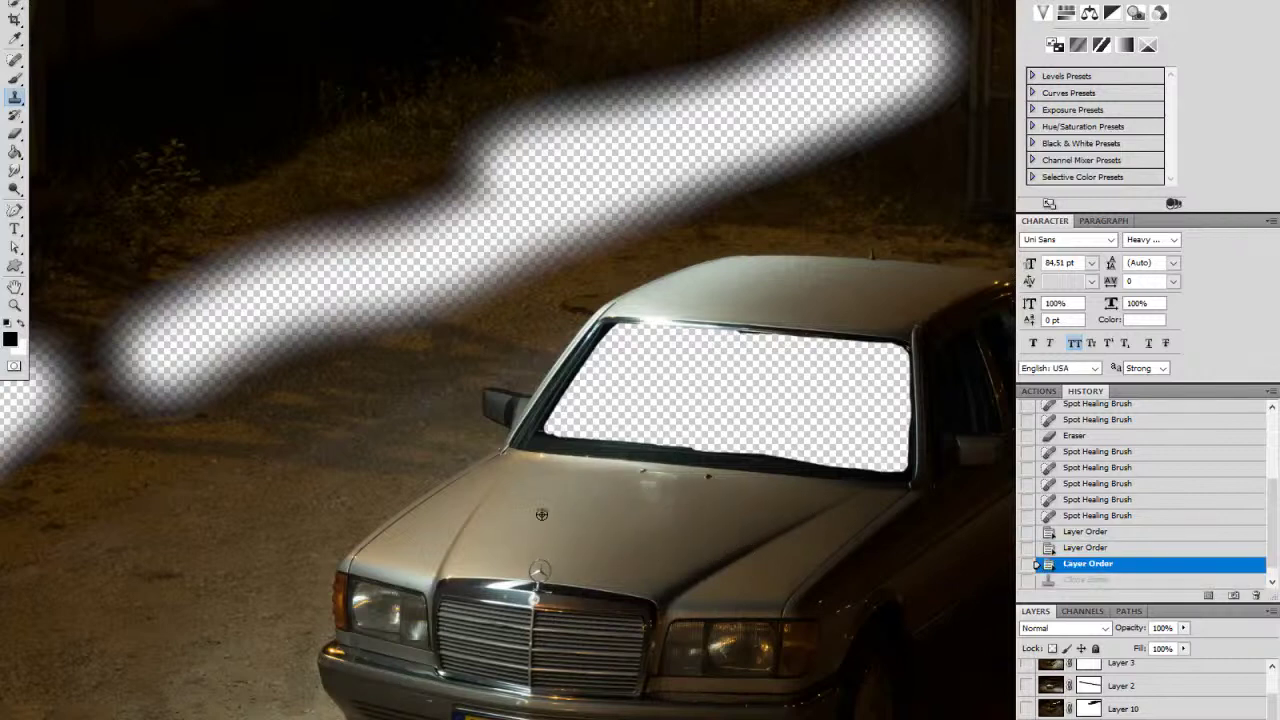
left_click(536, 511, "alt")
left_click(581, 555)
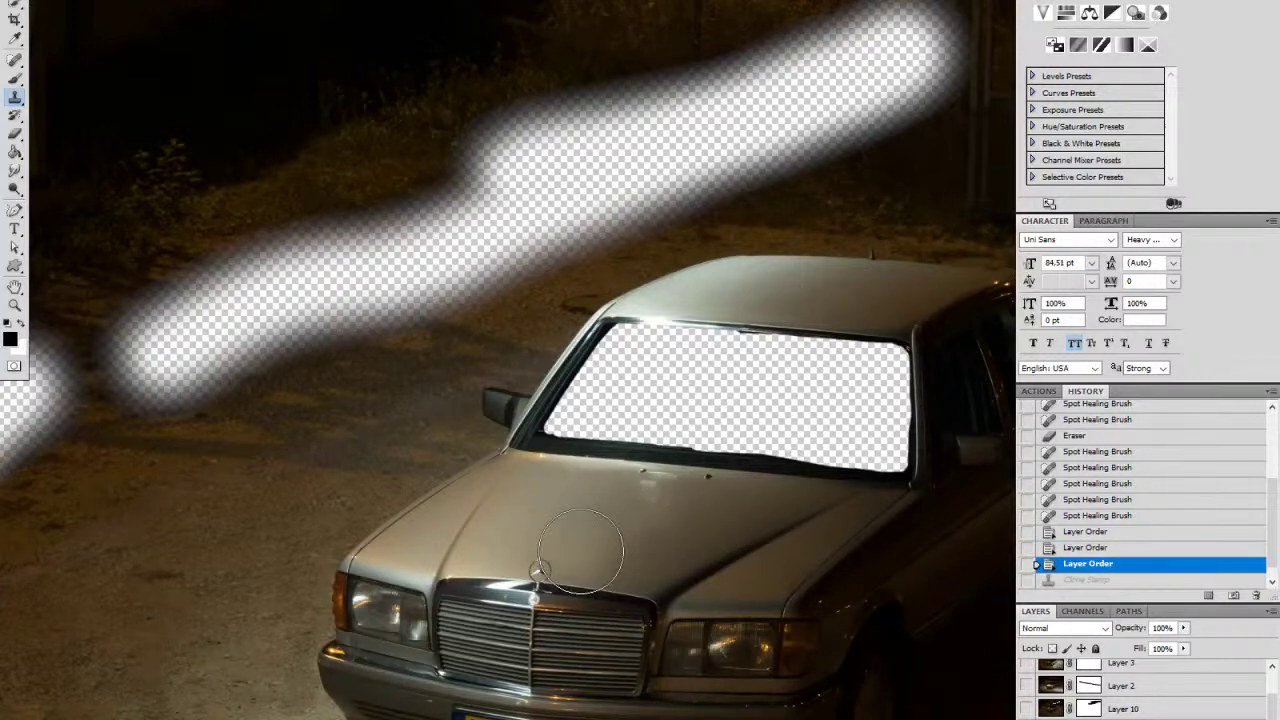
Step: Try to clone neighbouring hood paint over the pale smudge between the star ornament and the washer nozzles
left_click(544, 521, "alt")
left_click(602, 527)
left_click(552, 503, "alt")
left_click(604, 504)
mouse_move(608, 507)
left_mouse_down()
mouse_move(652, 499)
mouse_move(614, 514)
left_mouse_up()
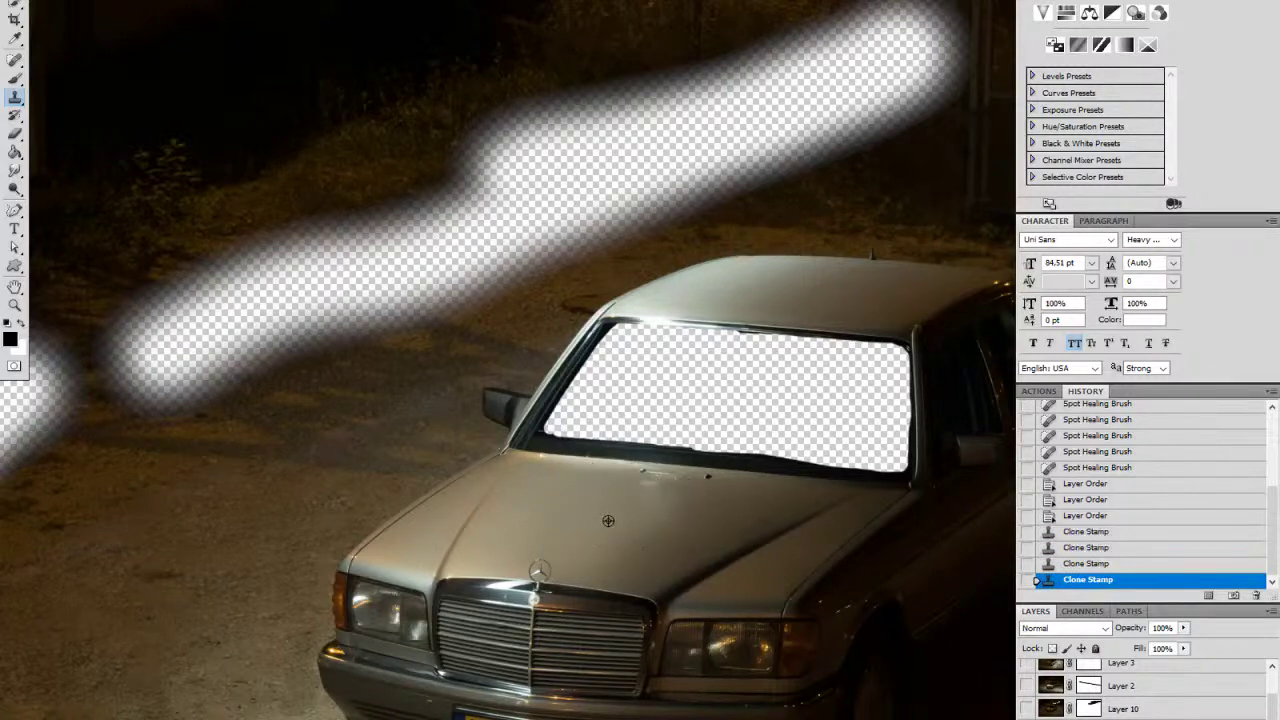
left_click(627, 530)
left_click(572, 544, "alt")
left_click(603, 530)
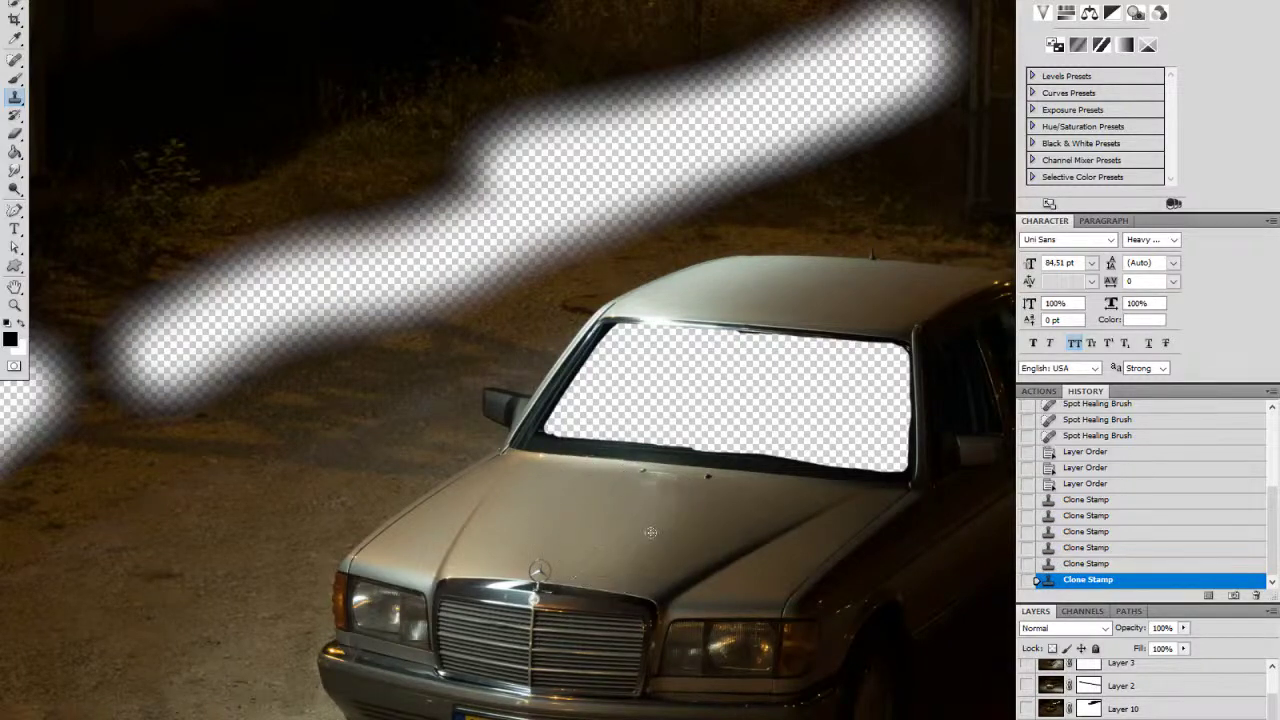
Step: Step back through the history to the first of the latest Clone Stamp strokes
key("ctrl+alt+z")
key("ctrl+alt+z")
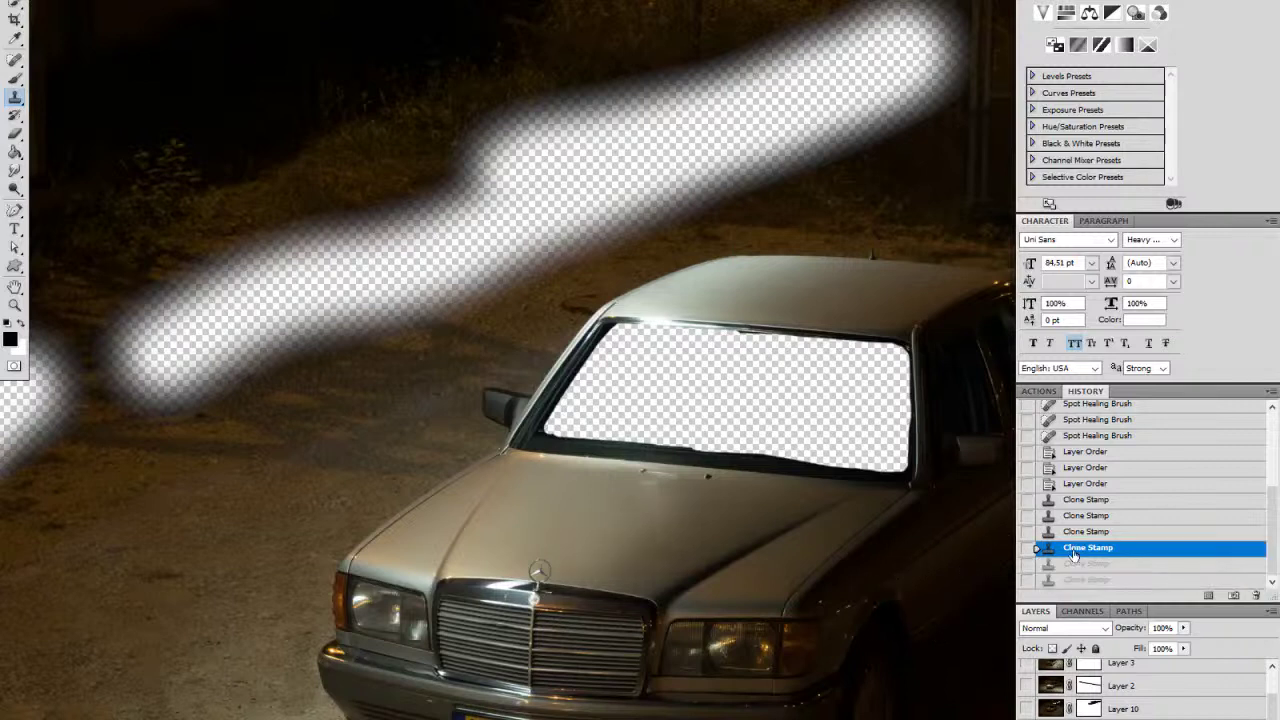
left_click(1072, 533)
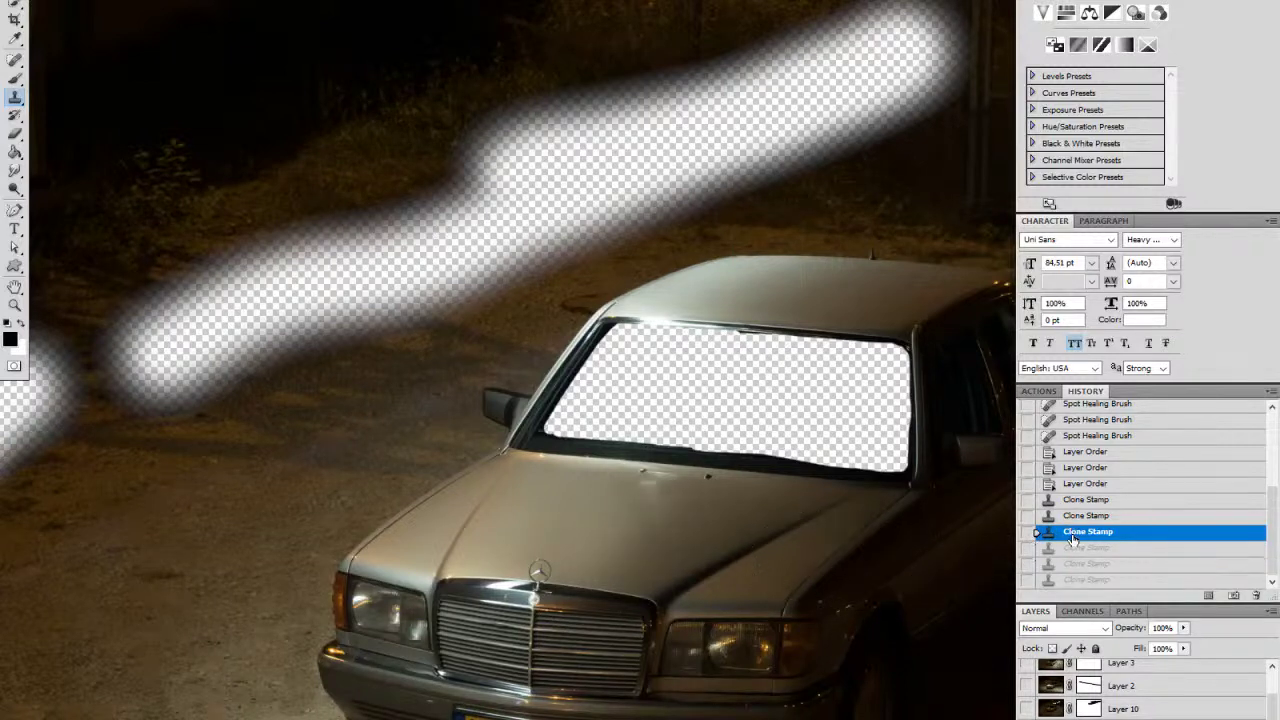
left_click(1076, 516)
left_click(1072, 500)
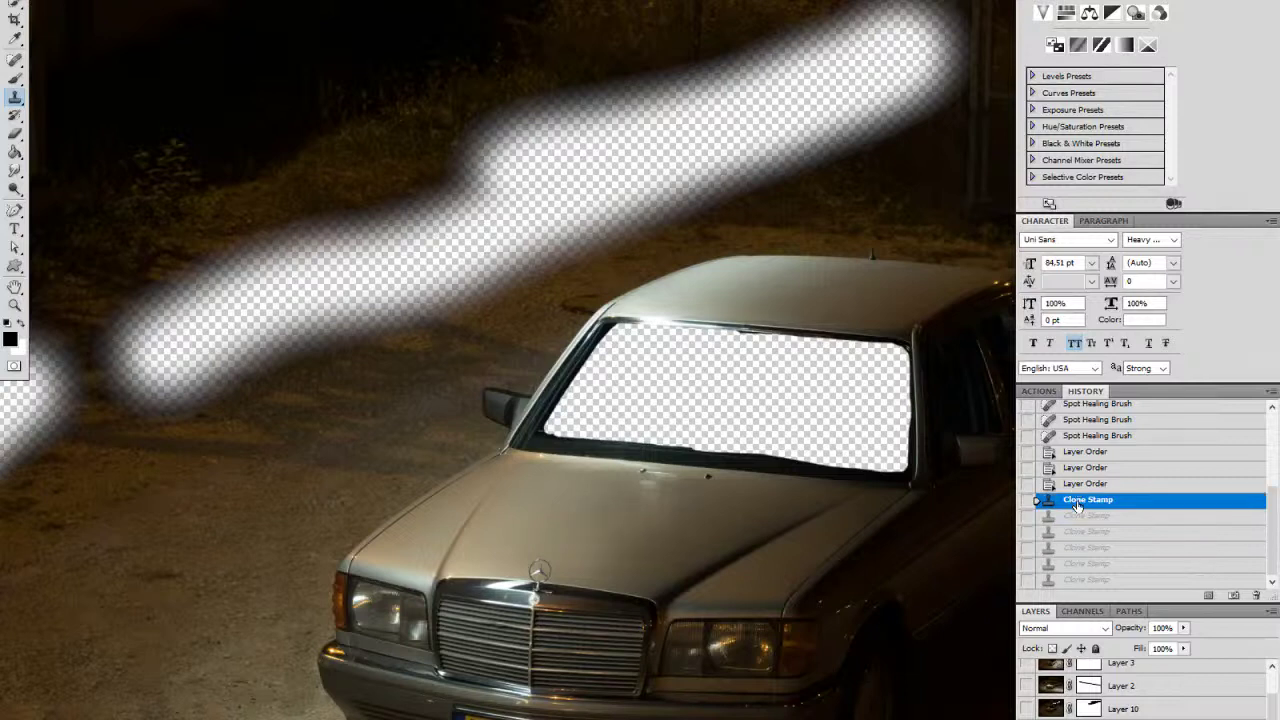
Step: Clone clean hood paint in short, repeatedly resampled dabs over the pale smudge below the washer nozzles
left_click(556, 516, "alt")
mouse_move(602, 545)
left_mouse_down()
mouse_move(607, 556)
mouse_move(600, 548)
mouse_move(645, 516)
left_mouse_up()
left_click(565, 510, "alt")
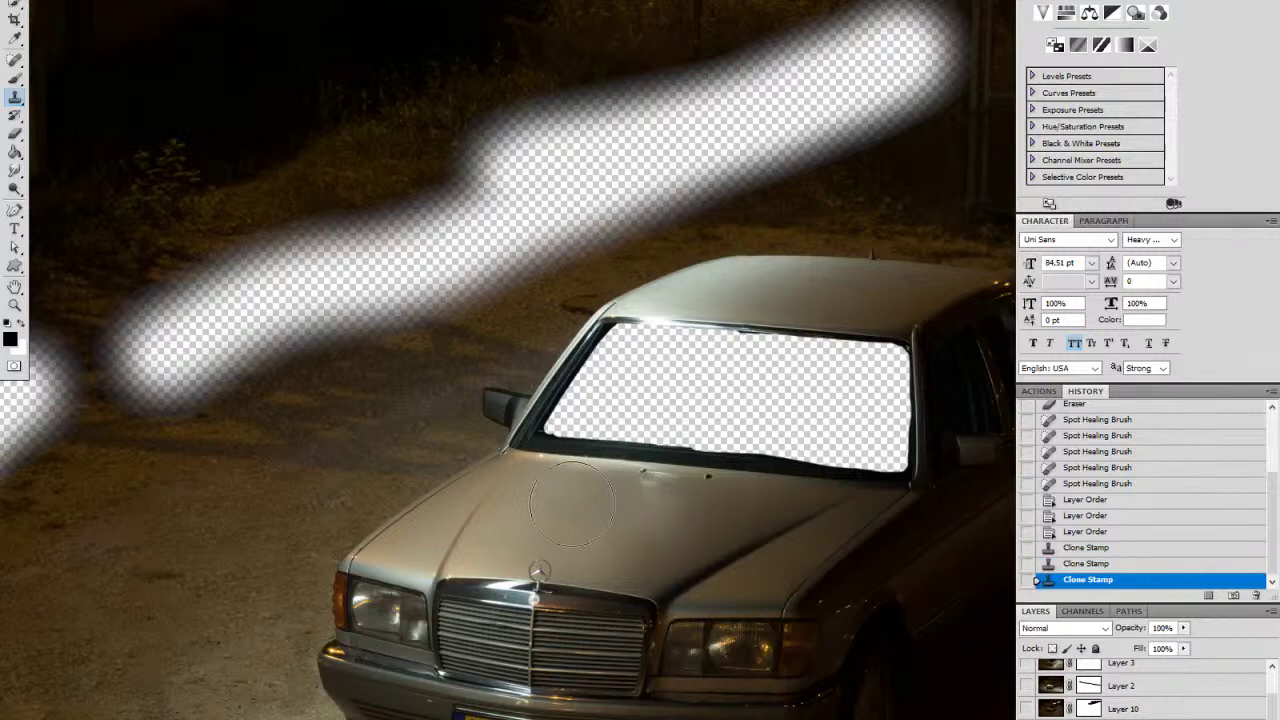
key("ctrl+alt+z")
left_click(567, 507, "alt")
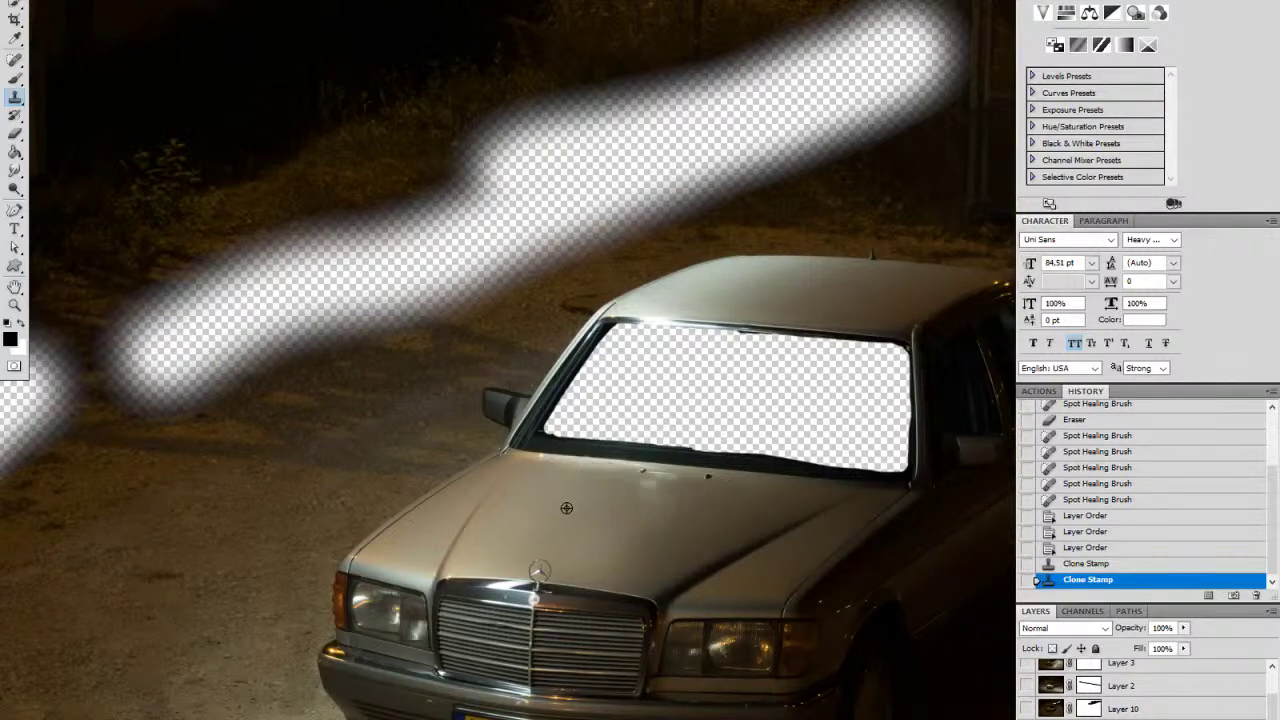
left_click(636, 507)
left_click(566, 501, "alt")
left_click(579, 499)
left_click(601, 505, "alt")
left_click(686, 508)
left_click(594, 512, "alt")
left_click(636, 553)
left_click(599, 494, "alt")
left_click_drag(663, 509, 609, 543)
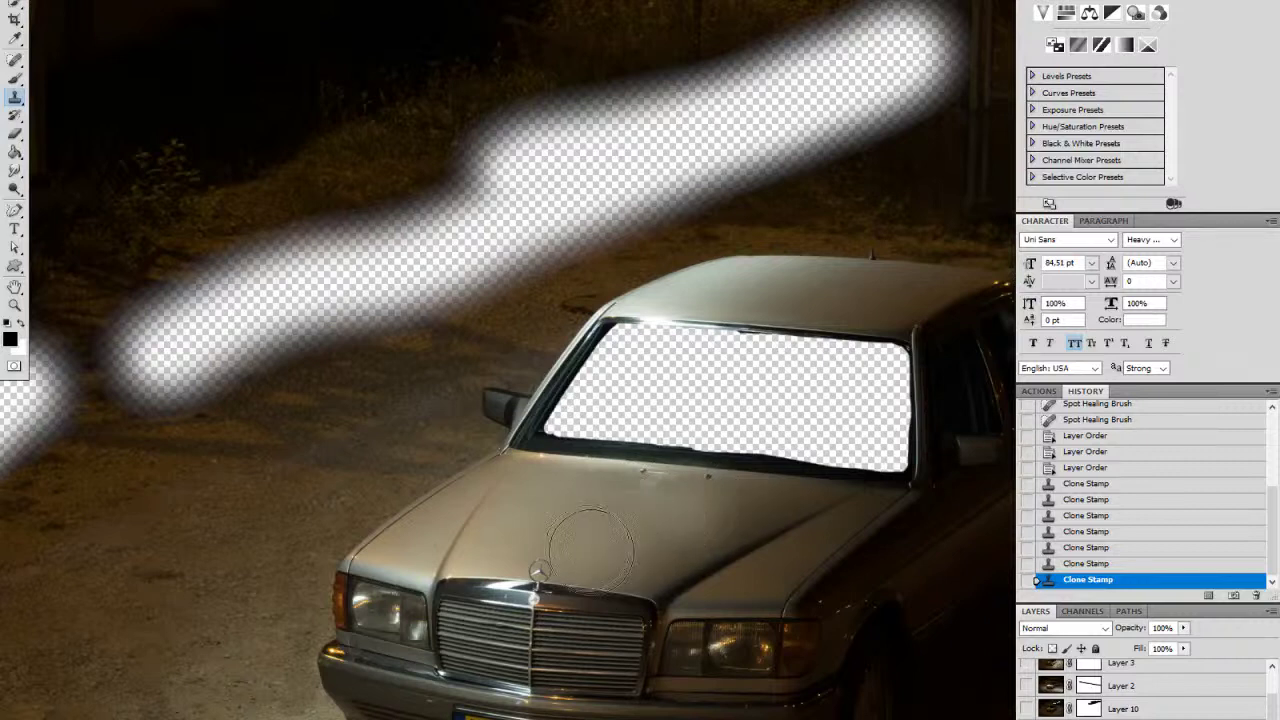
left_click(652, 498)
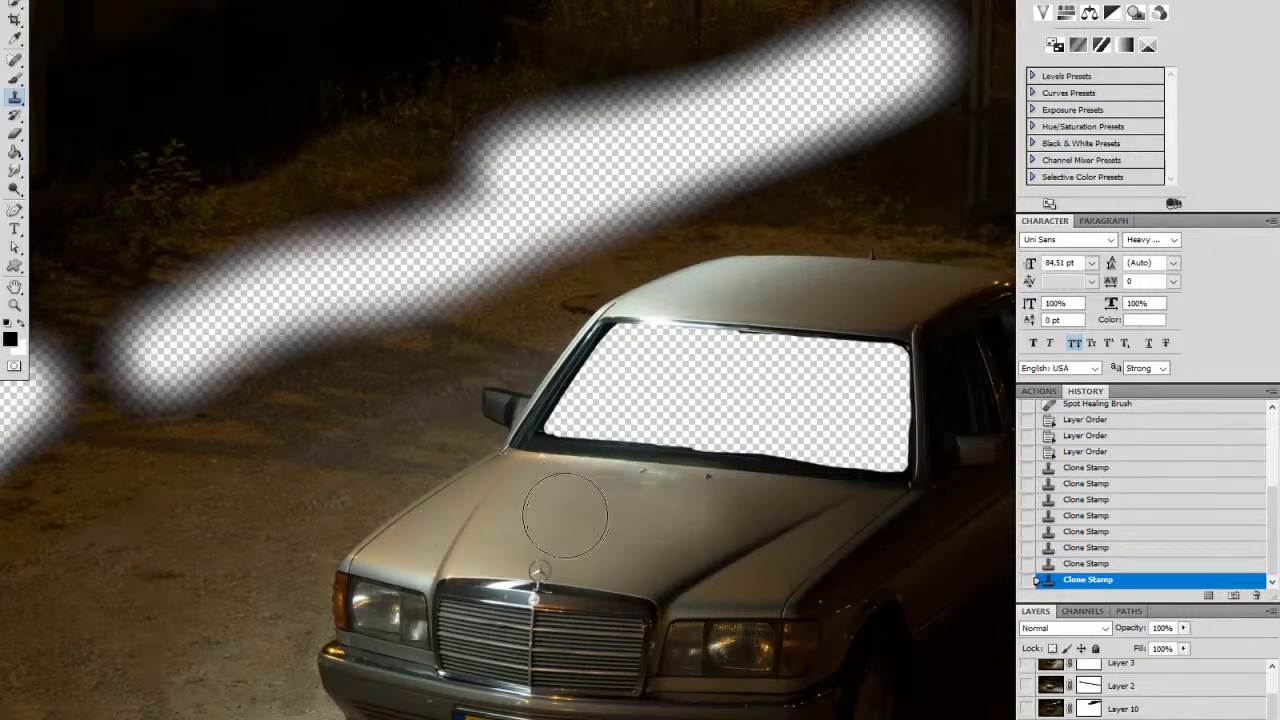
left_click(659, 502)
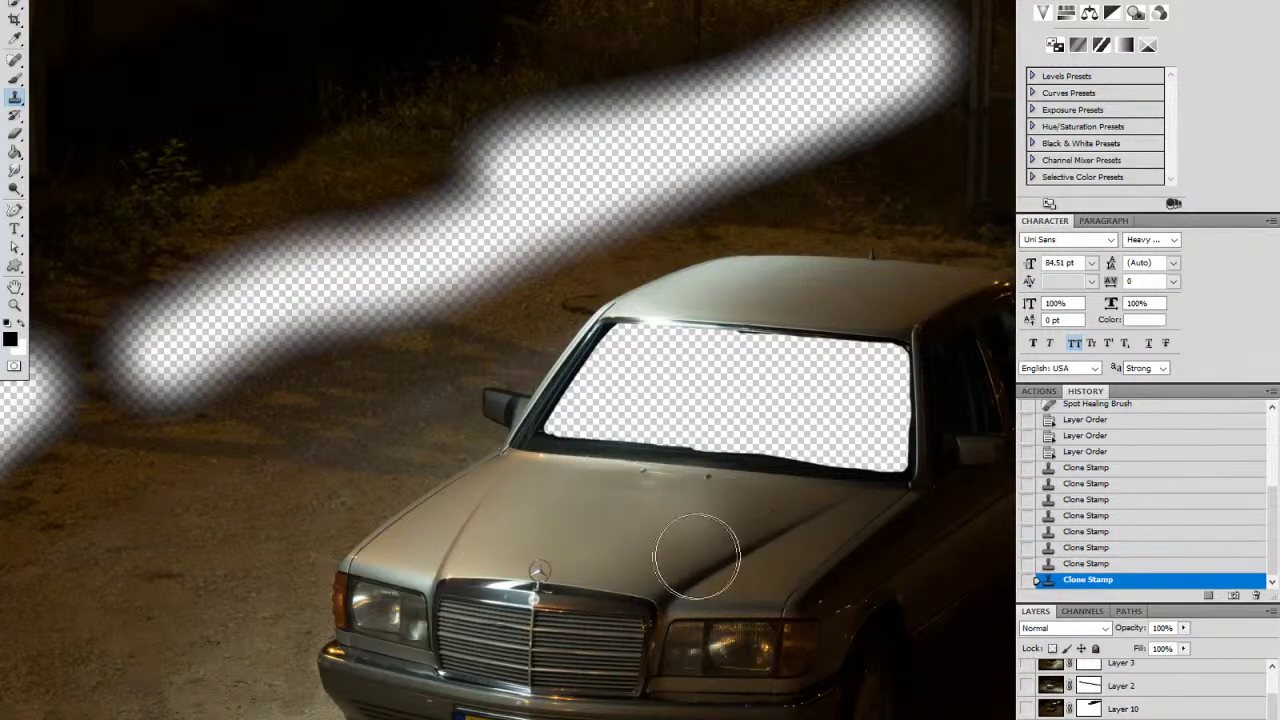
Step: Erase the cloned excess around the grille's upper edge and check the retouch layer both alone and over the photo
key("e")
mouse_move(589, 624)
left_mouse_down()
mouse_move(565, 610)
mouse_move(608, 608)
mouse_move(558, 600)
mouse_move(634, 625)
left_mouse_up()
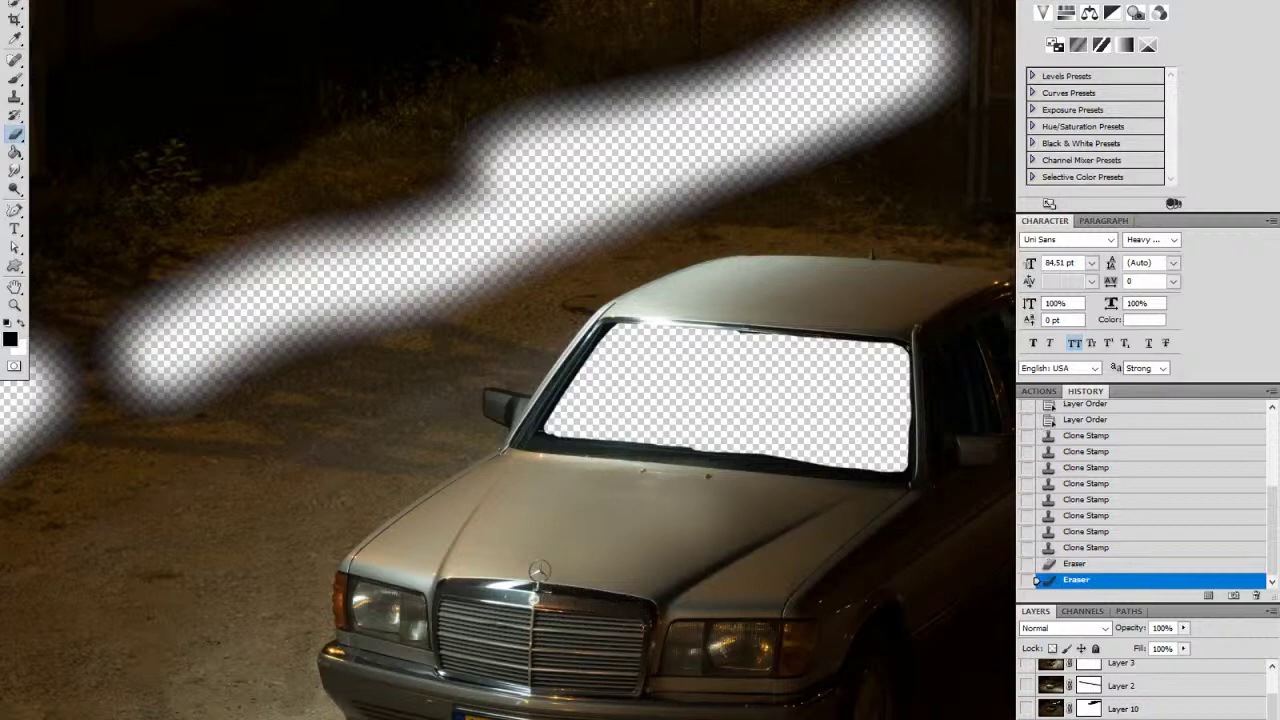
left_click(1027, 718, "alt")
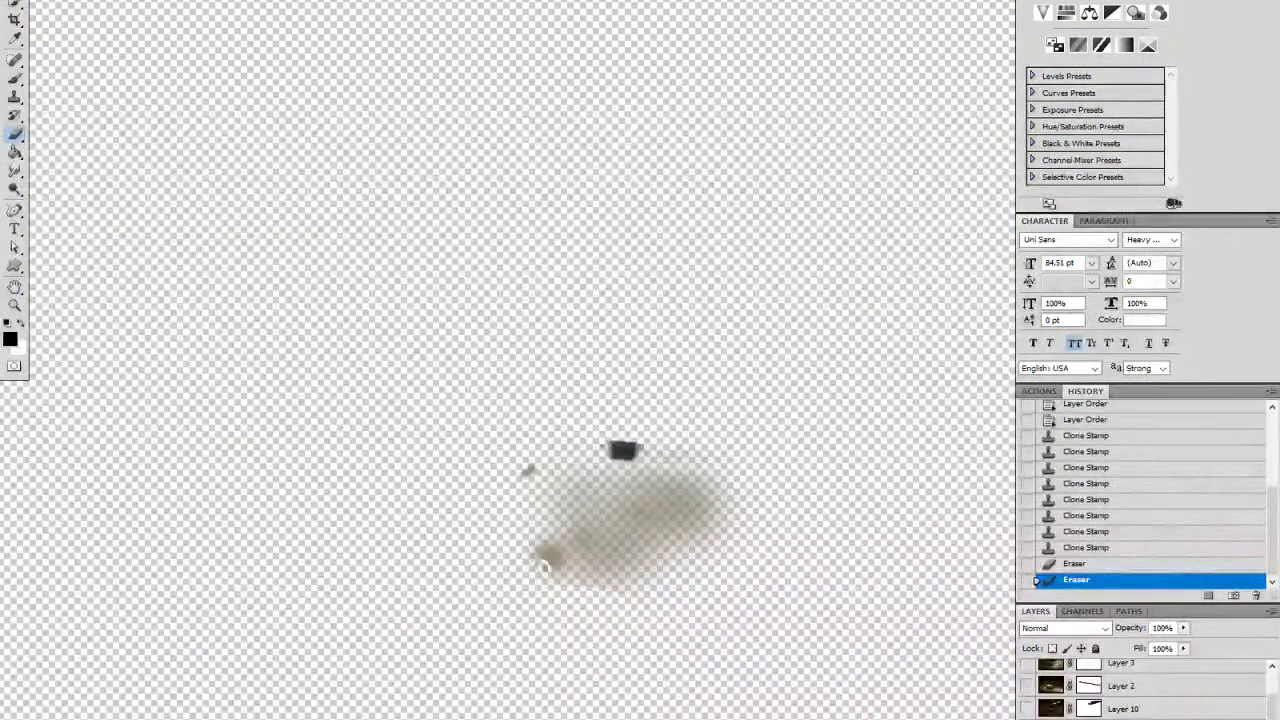
left_click(1027, 718)
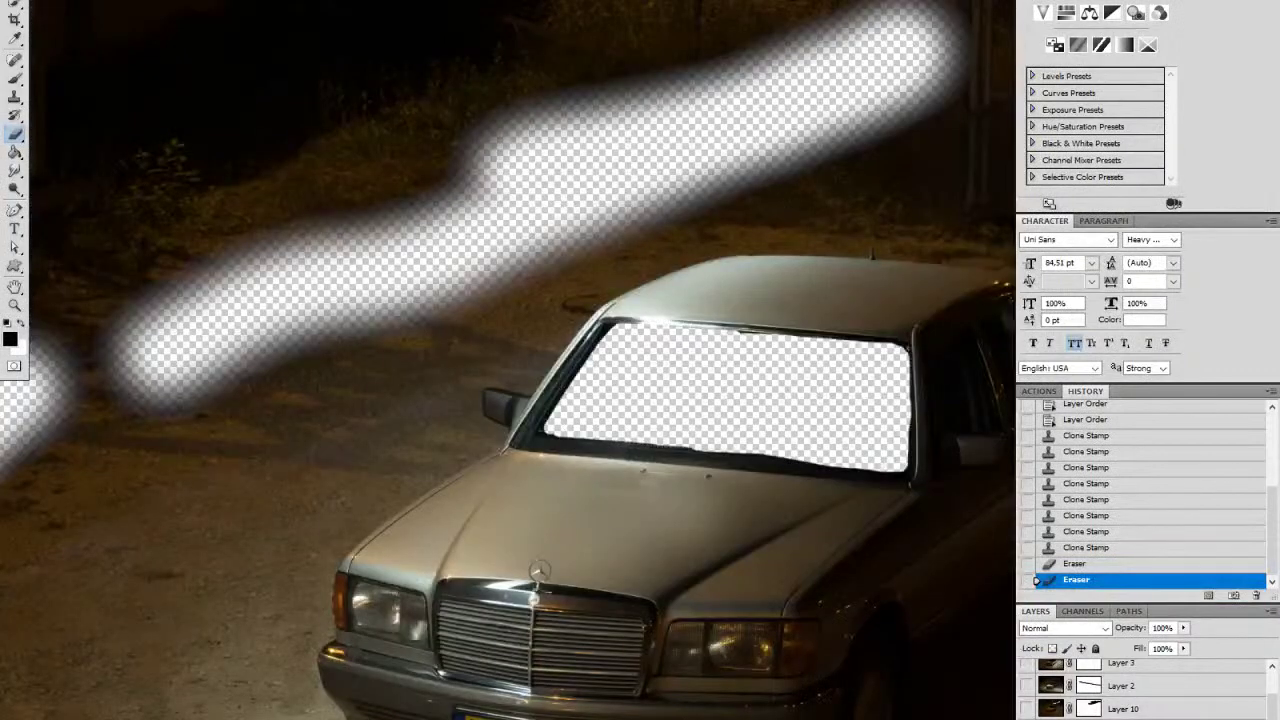
left_click(1027, 718)
left_click(1027, 718)
Step: Set the Eraser to 10 px and erase the retouching that covers the two washer nozzles
key("ctrl+space")
left_click_drag(653, 461, 763, 457)
right_click(654, 545)
left_click_drag(736, 580, 697, 580)
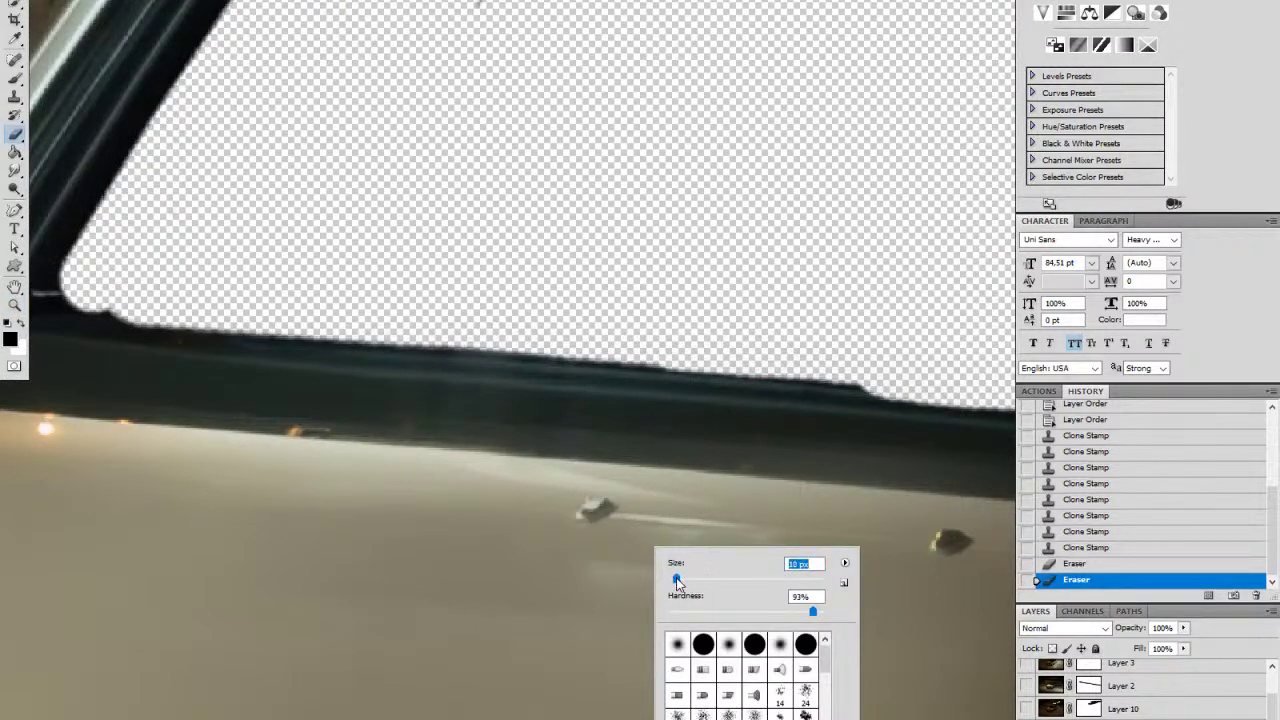
key("Return")
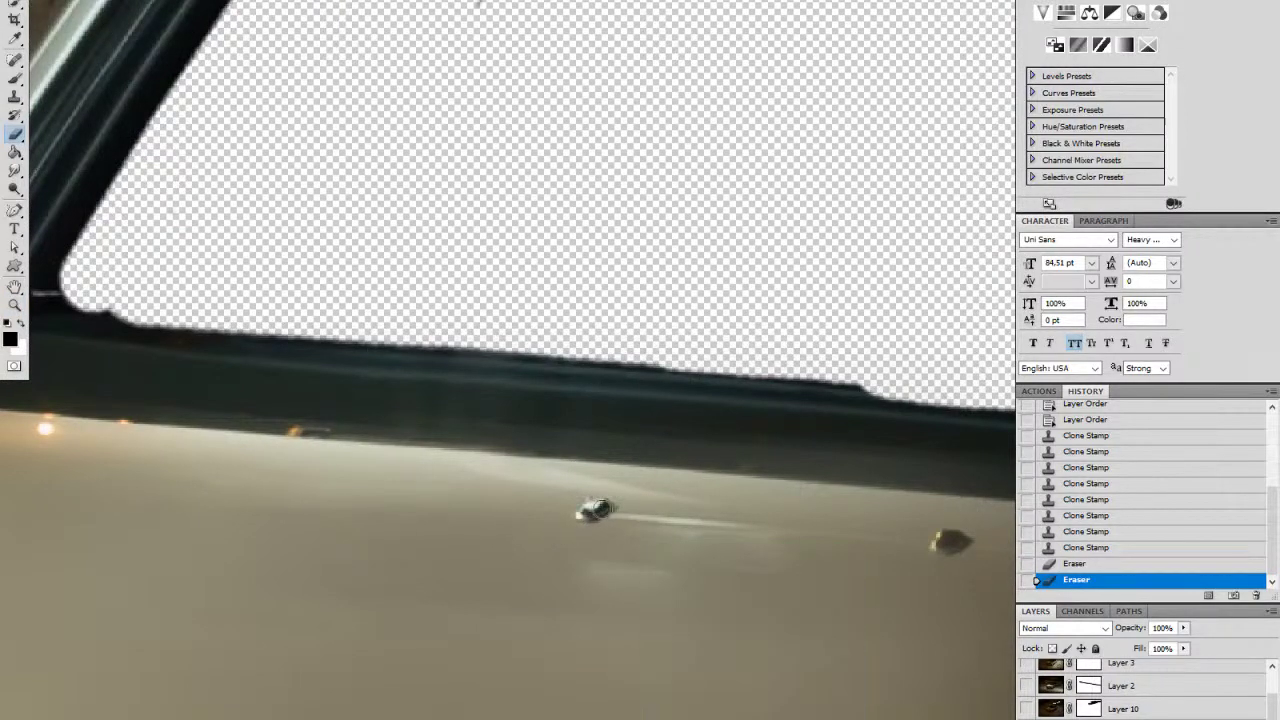
left_click(604, 509)
mouse_move(879, 549)
left_mouse_down()
mouse_move(722, 537)
mouse_move(788, 530)
left_mouse_up()
left_click(785, 537)
Step: Clone clean paint over the faint pale marks below the nearer washer nozzle with a smaller soft brush
key("s")
right_click(425, 592)
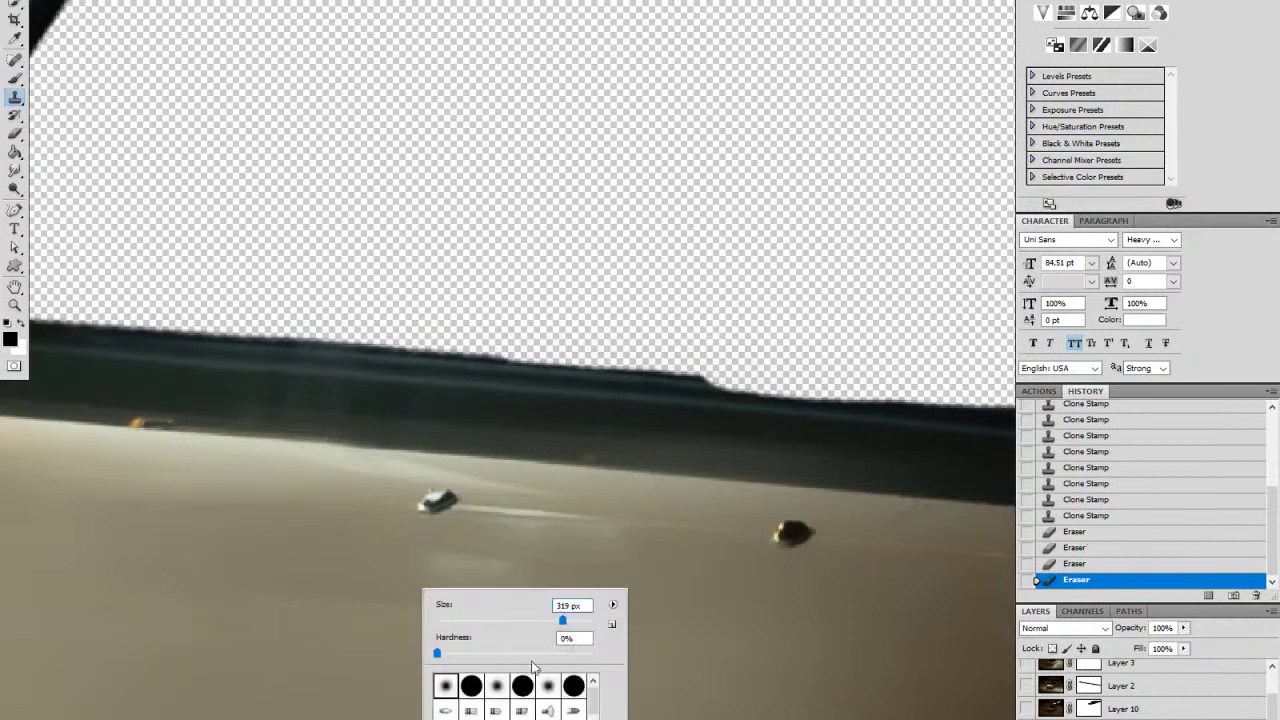
left_click_drag(533, 623, 497, 630)
left_click(323, 569, "alt")
left_click(454, 574)
left_click(483, 580)
left_click(483, 580)
left_click(450, 583)
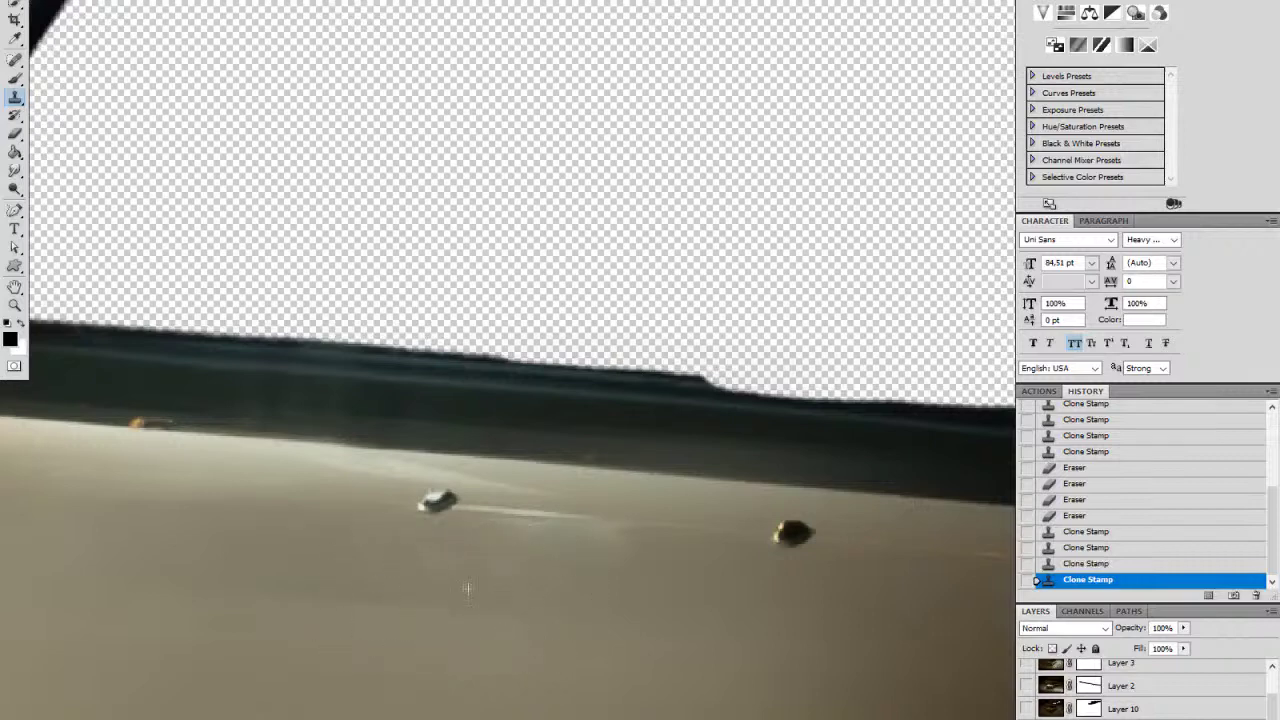
left_click(569, 588)
Step: Compare the retouched hood in the whole photo with the other layers shown and hidden
key("z")
left_click_drag(740, 645, 585, 666)
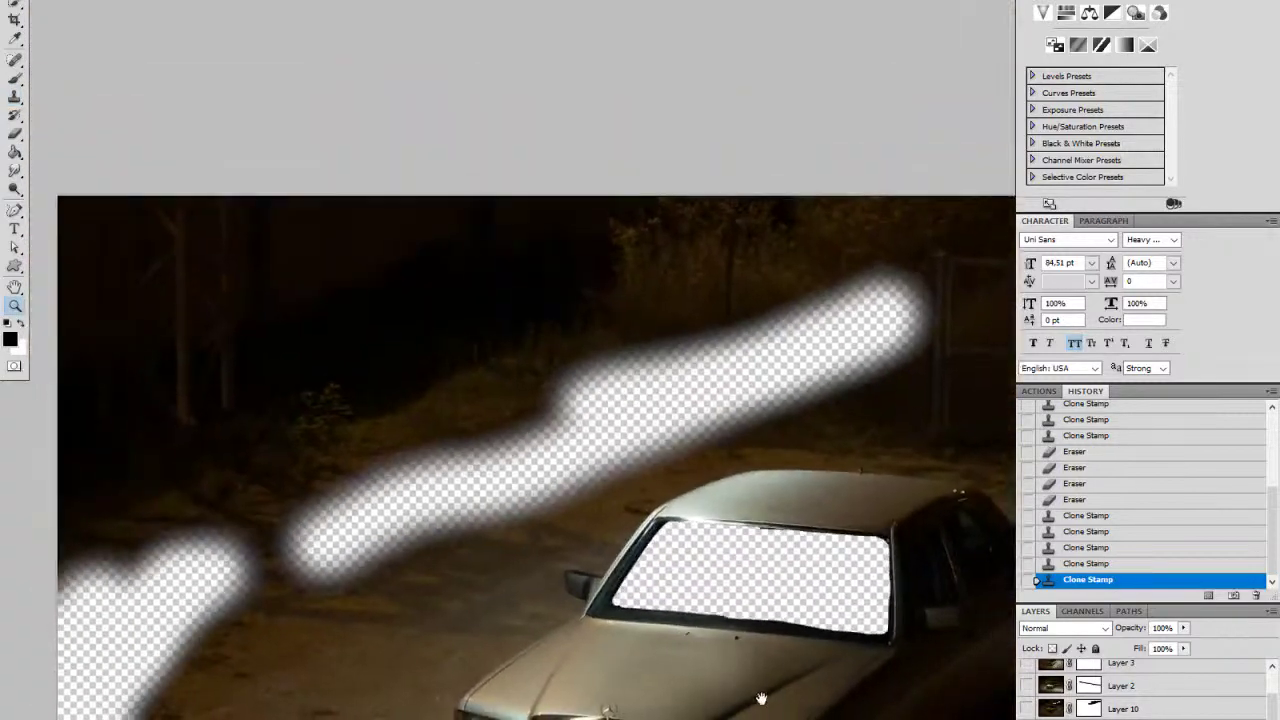
left_click_drag(748, 697, 595, 593)
scroll(709, 614, "down", 5)
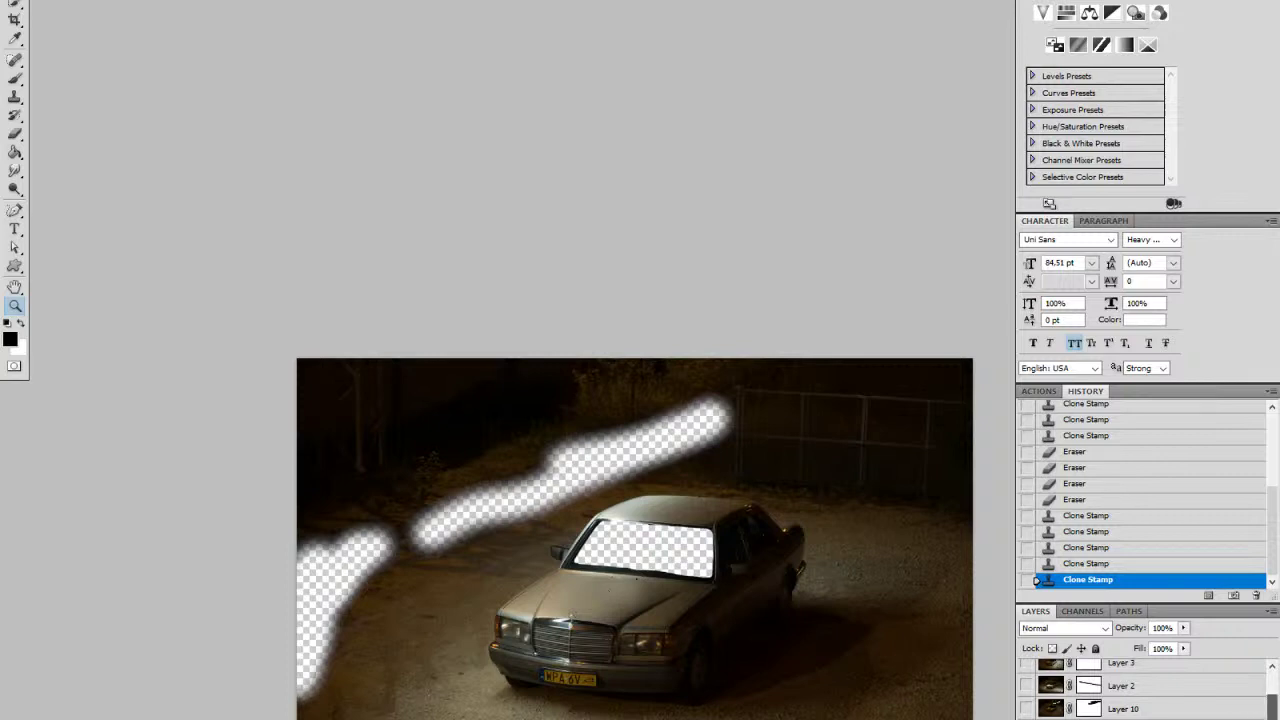
left_click(1026, 709, "alt")
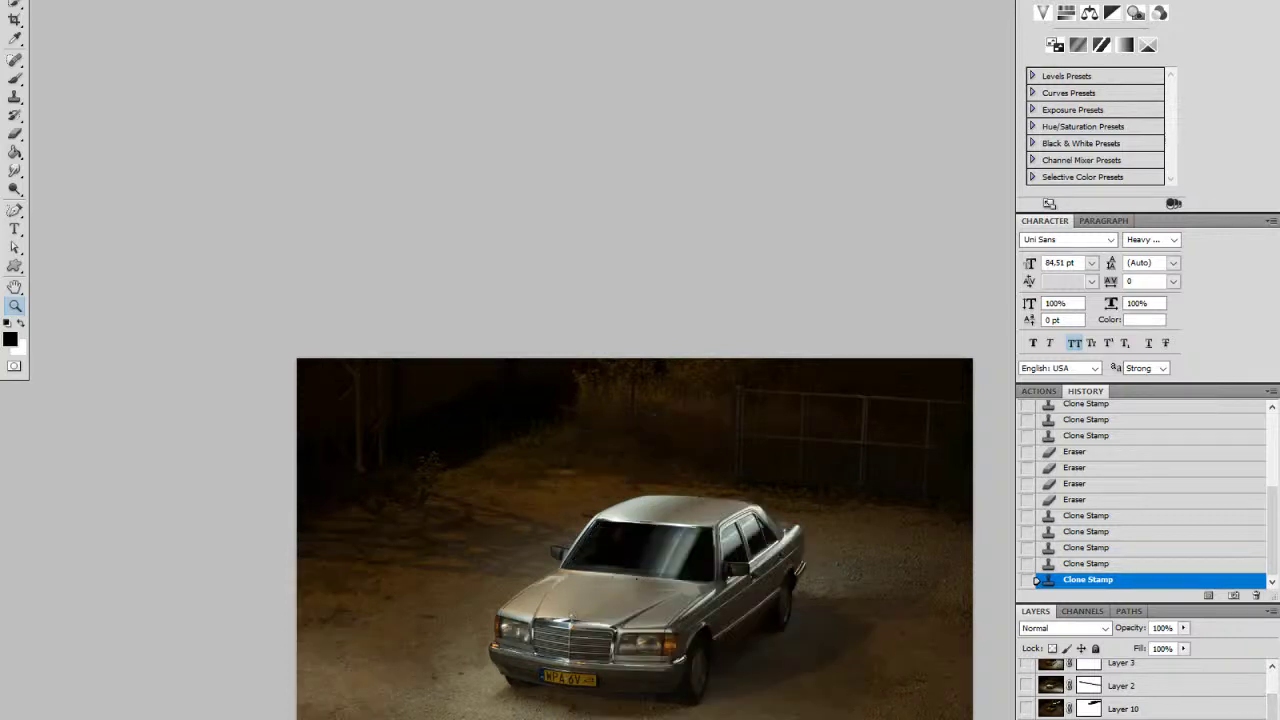
left_click(1026, 709, "alt")
Step: Erase the remaining cloned paint from the edges of both washer nozzles
left_click_drag(641, 585, 810, 576)
left_click_drag(604, 653, 797, 549)
left_click_drag(698, 475, 742, 498)
key("e")
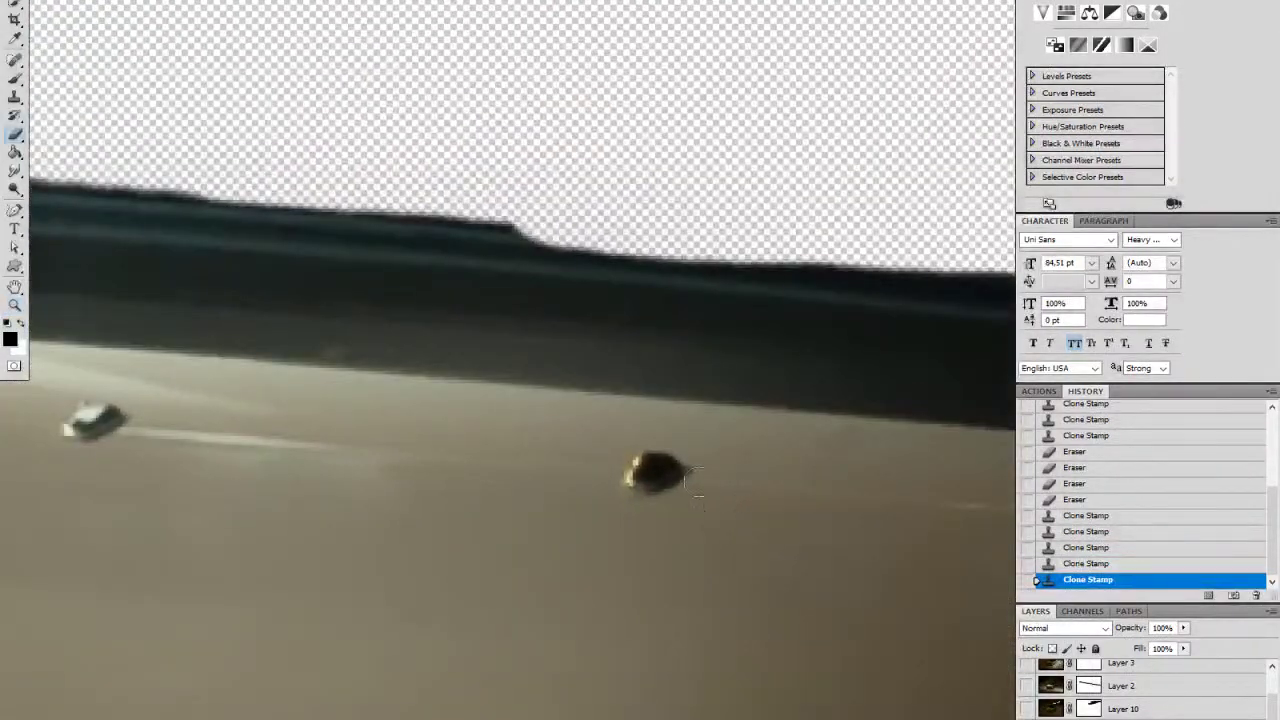
left_click_drag(656, 475, 655, 470)
mouse_move(98, 420)
left_mouse_down()
mouse_move(77, 426)
mouse_move(107, 422)
left_mouse_up()
Step: Slightly enlarge the soft Clone Stamp brush and select the layer that uses the Lighten blend mode
key("z")
left_click_drag(585, 484, 531, 496)
left_click(530, 495, "alt")
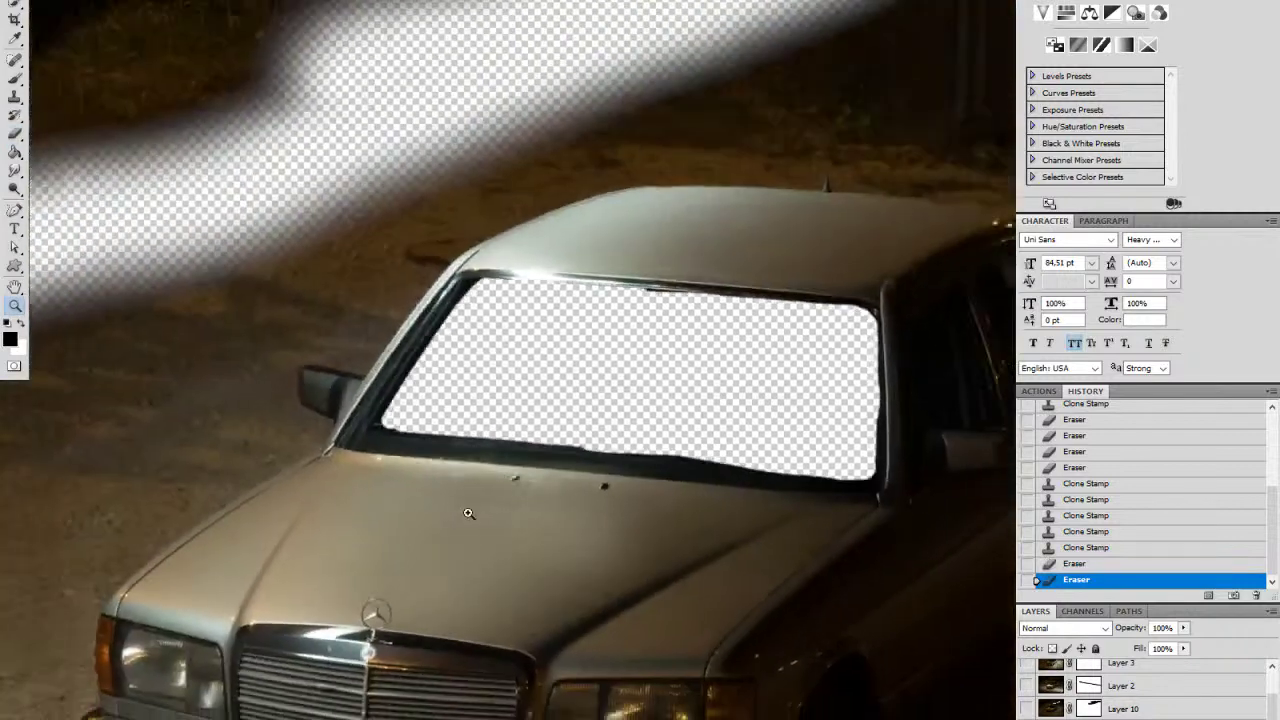
left_click(530, 495, "alt")
key("s")
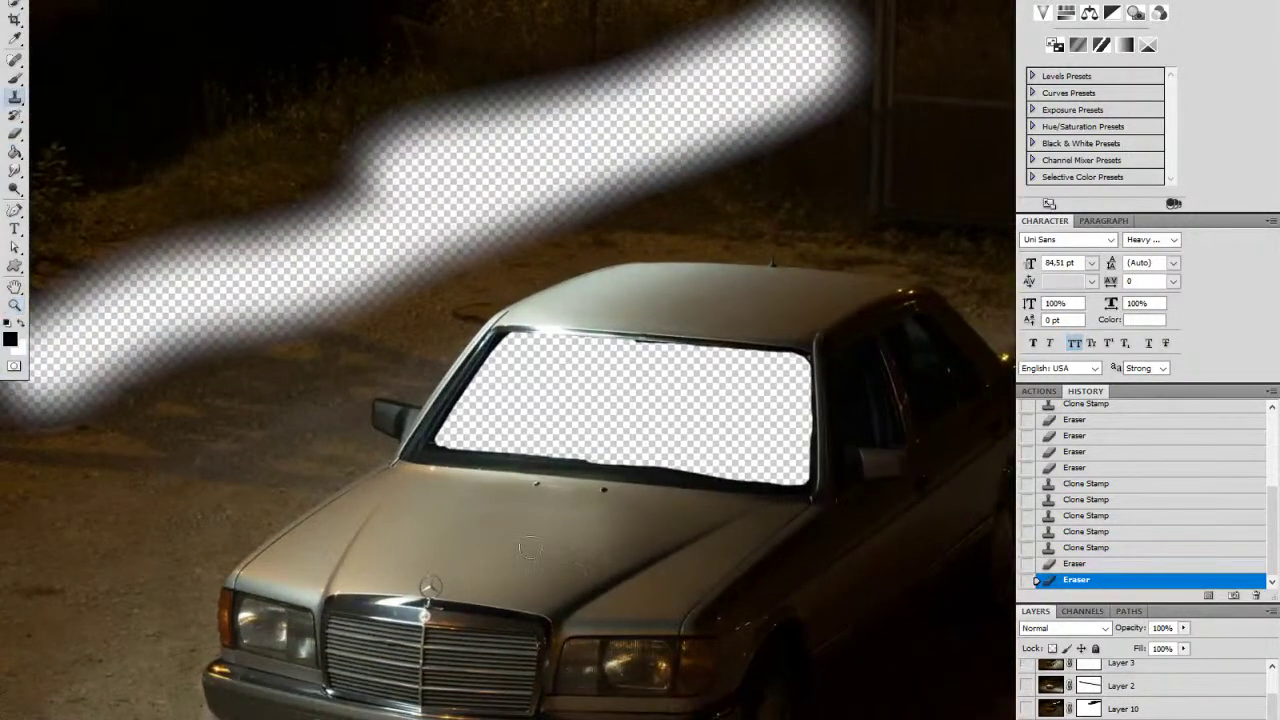
right_click(537, 548)
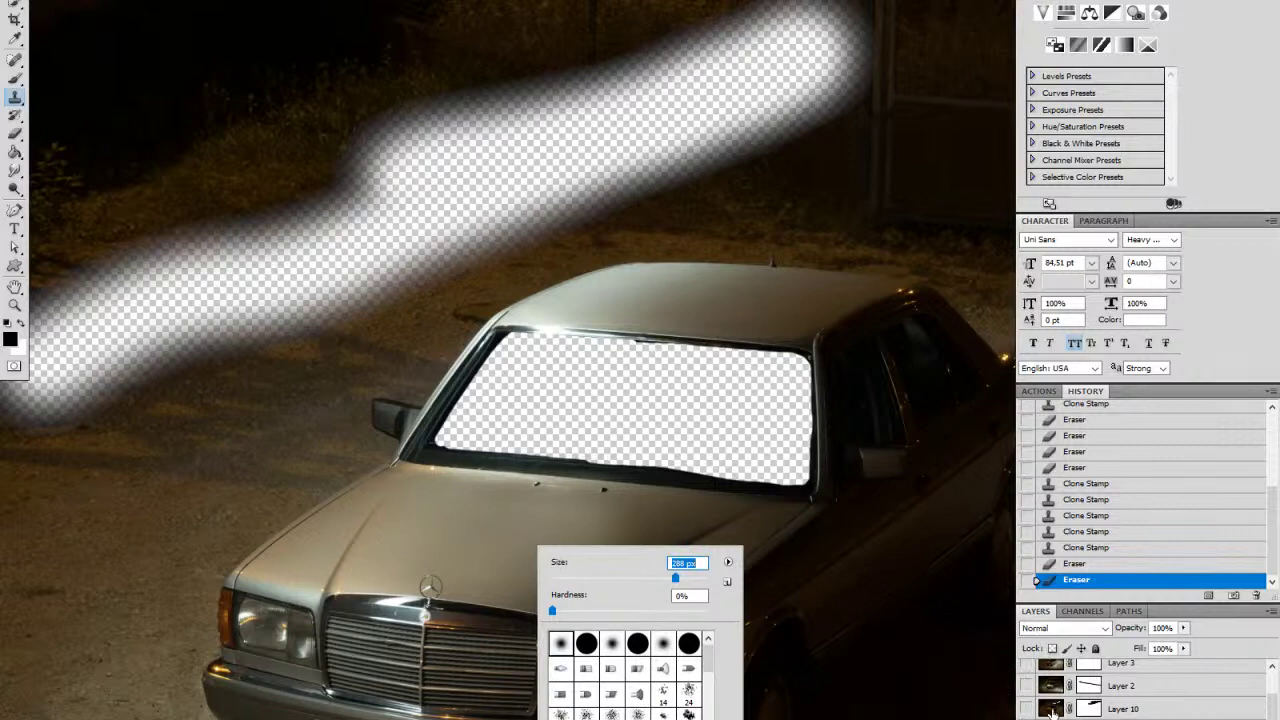
left_click_drag(675, 578, 682, 579)
left_click(1121, 718)
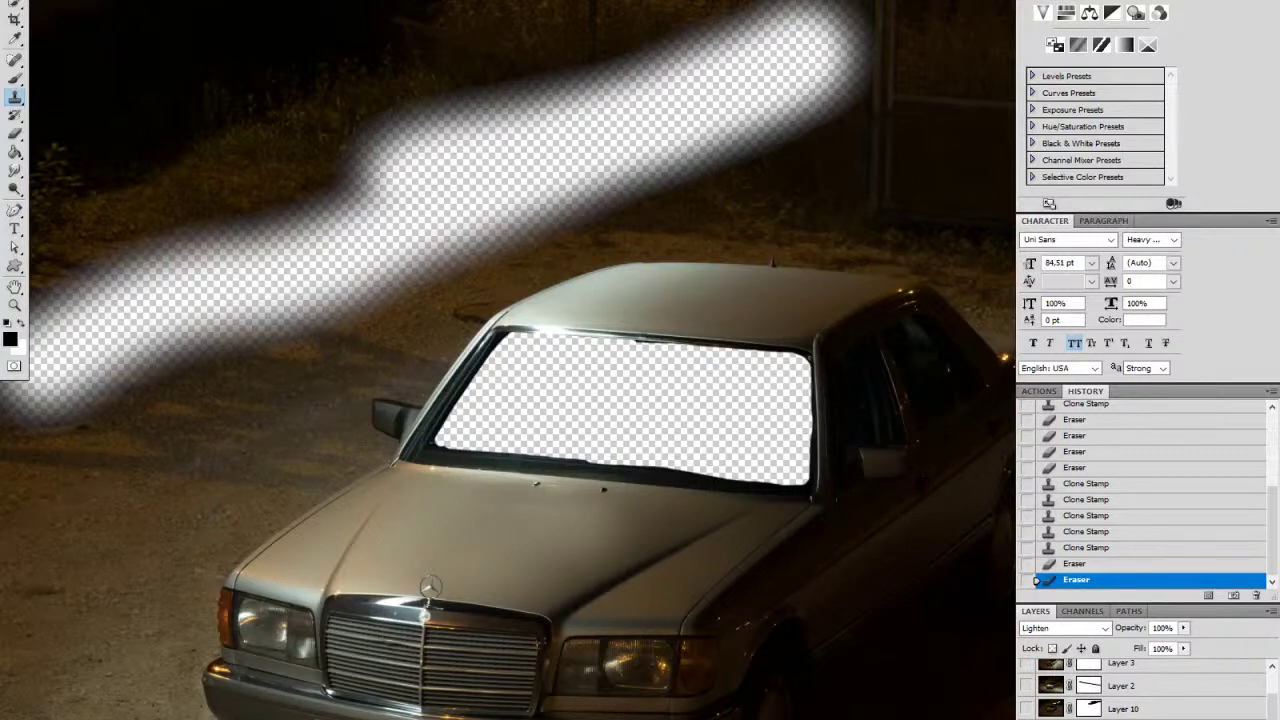
Step: Examine the hood, star ornament and grille up close, toggling the selected layer's visibility for comparison
key("z")
left_click_drag(425, 638, 511, 619)
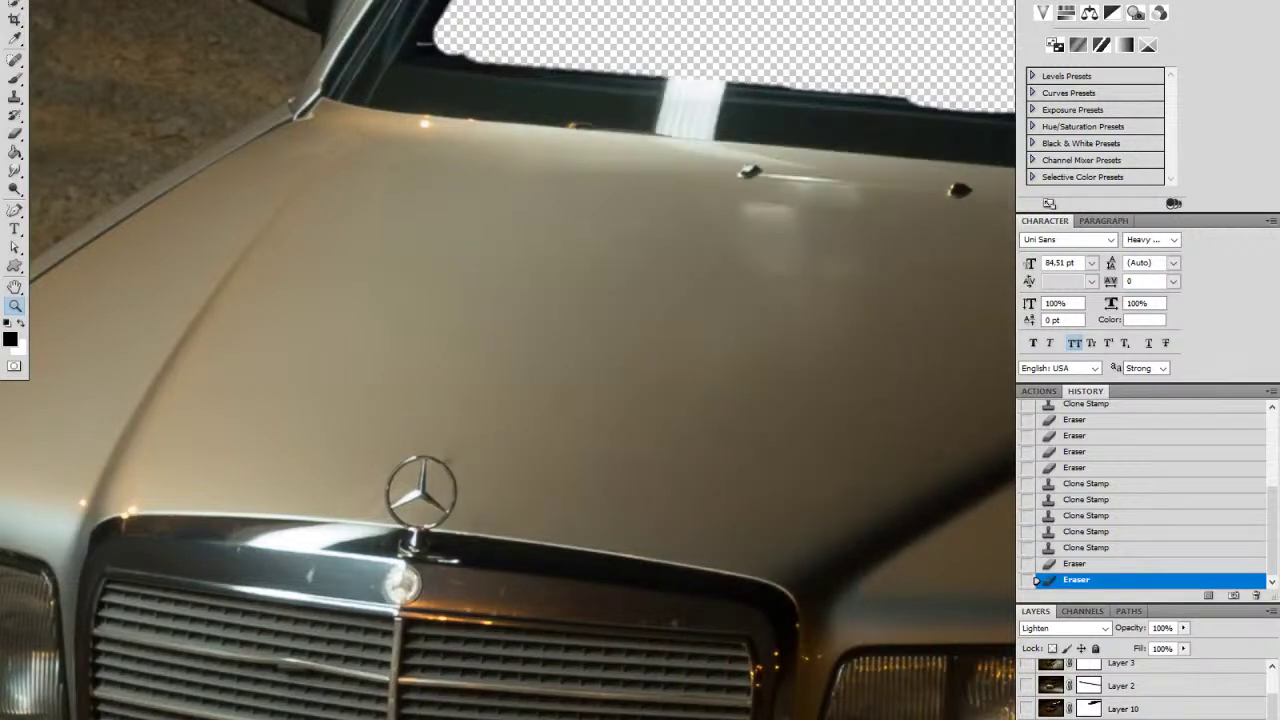
left_click_drag(727, 392, 580, 440)
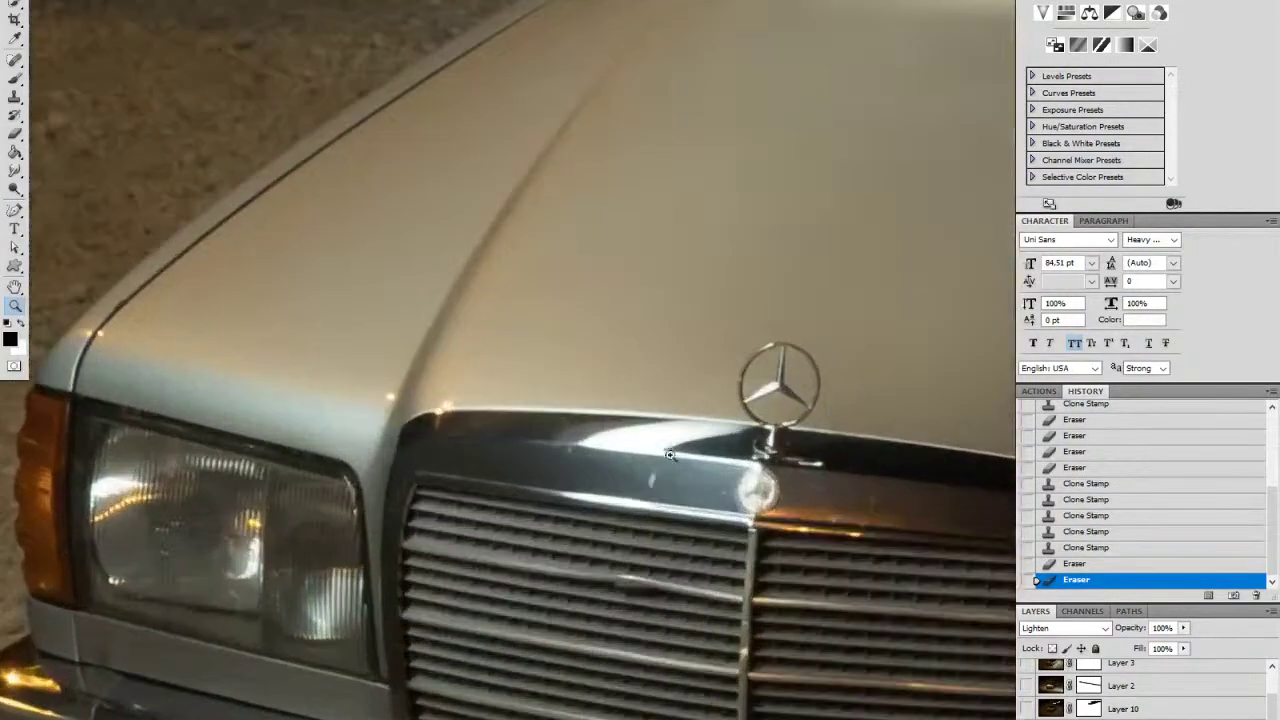
left_click(1026, 718)
left_click(1026, 718)
left_click_drag(820, 546, 584, 481)
left_click_drag(818, 490, 718, 500)
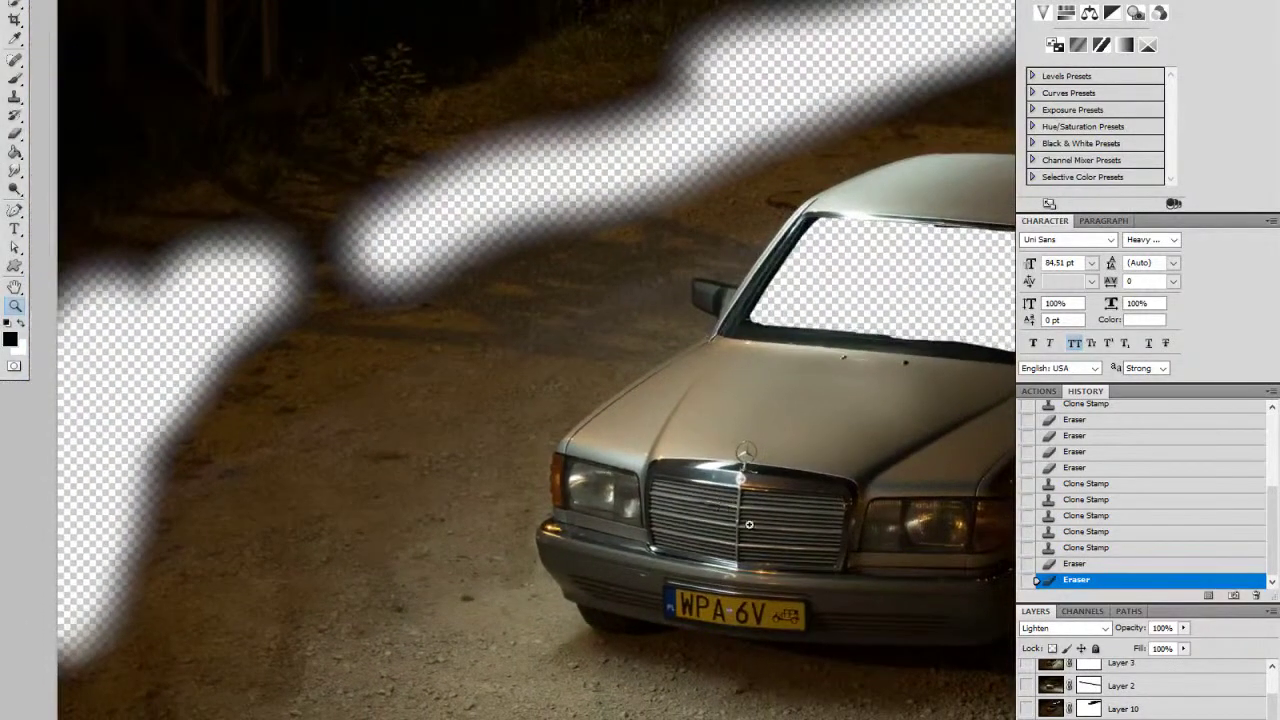
Step: Compare the car with the other layers shown and hidden, and inspect the hood below the windshield
left_click(1060, 718)
left_click(1026, 718, "alt")
left_click(1026, 718, "alt")
left_click(1026, 718)
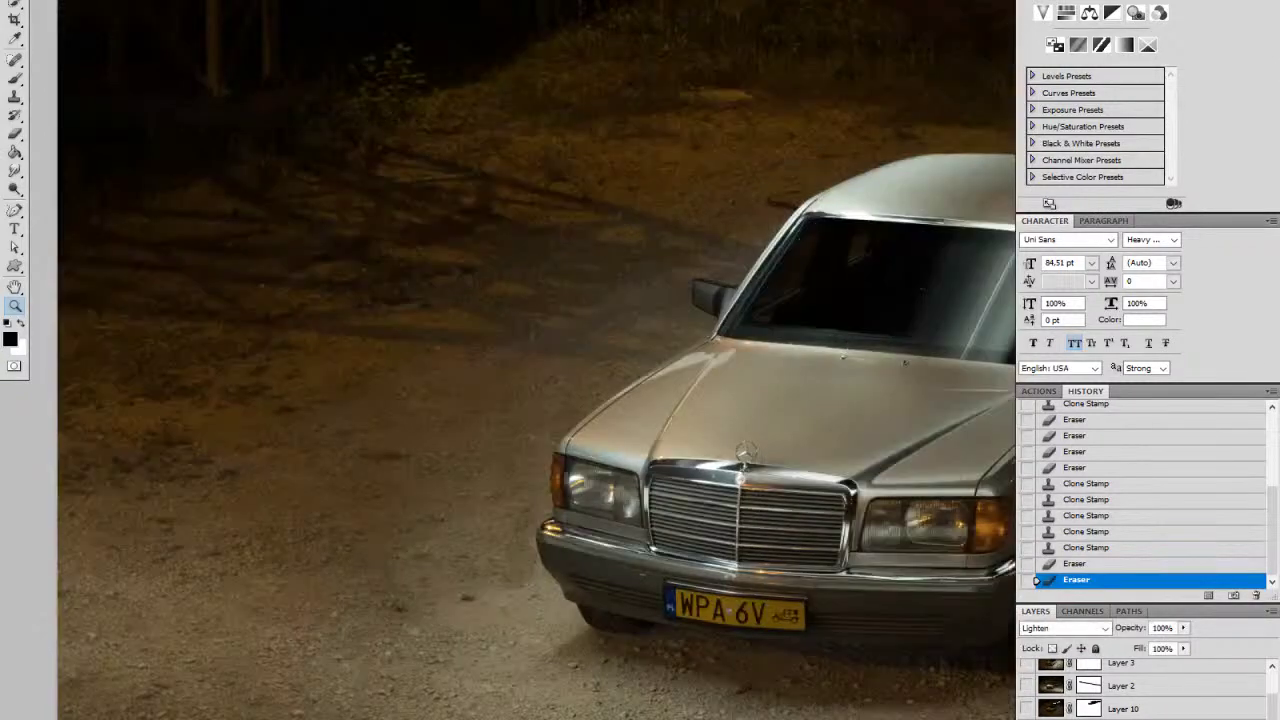
left_click(1026, 718)
left_click(1026, 718)
key("shift+alt+n")
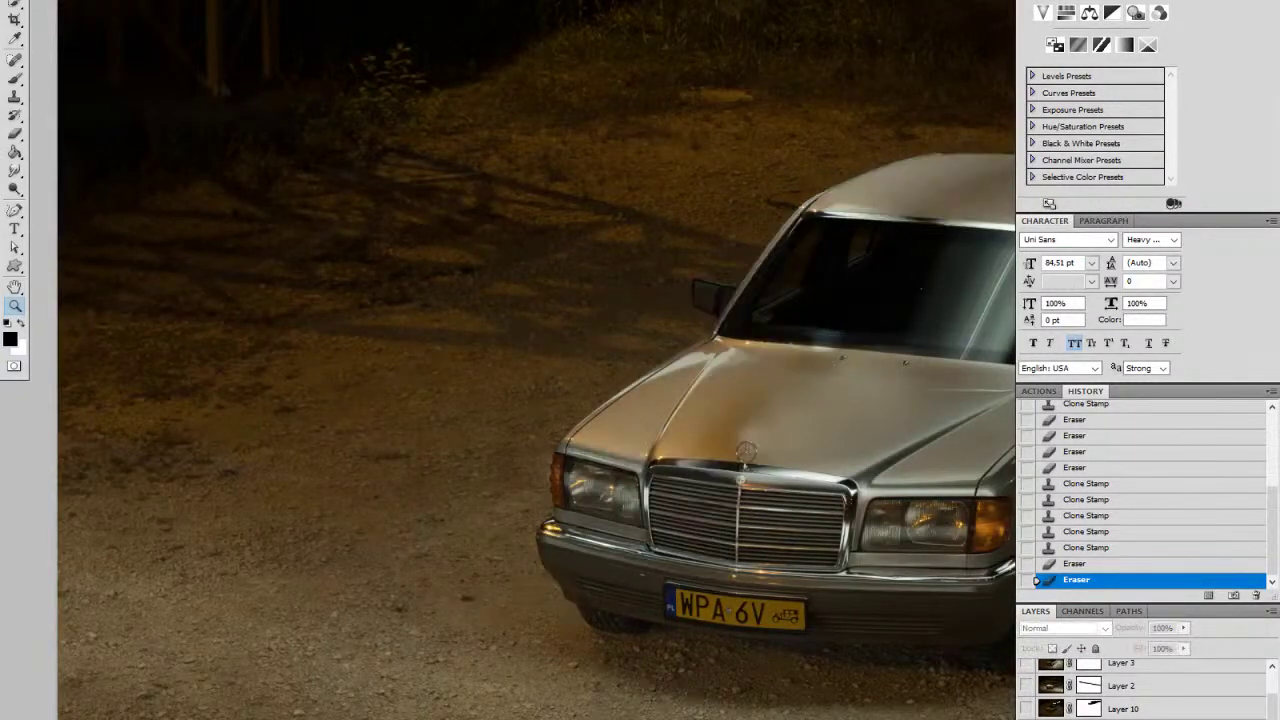
left_click(1026, 718)
left_click(1026, 718)
key("shift+alt+g")
left_click_drag(847, 486, 626, 498)
left_click(764, 401)
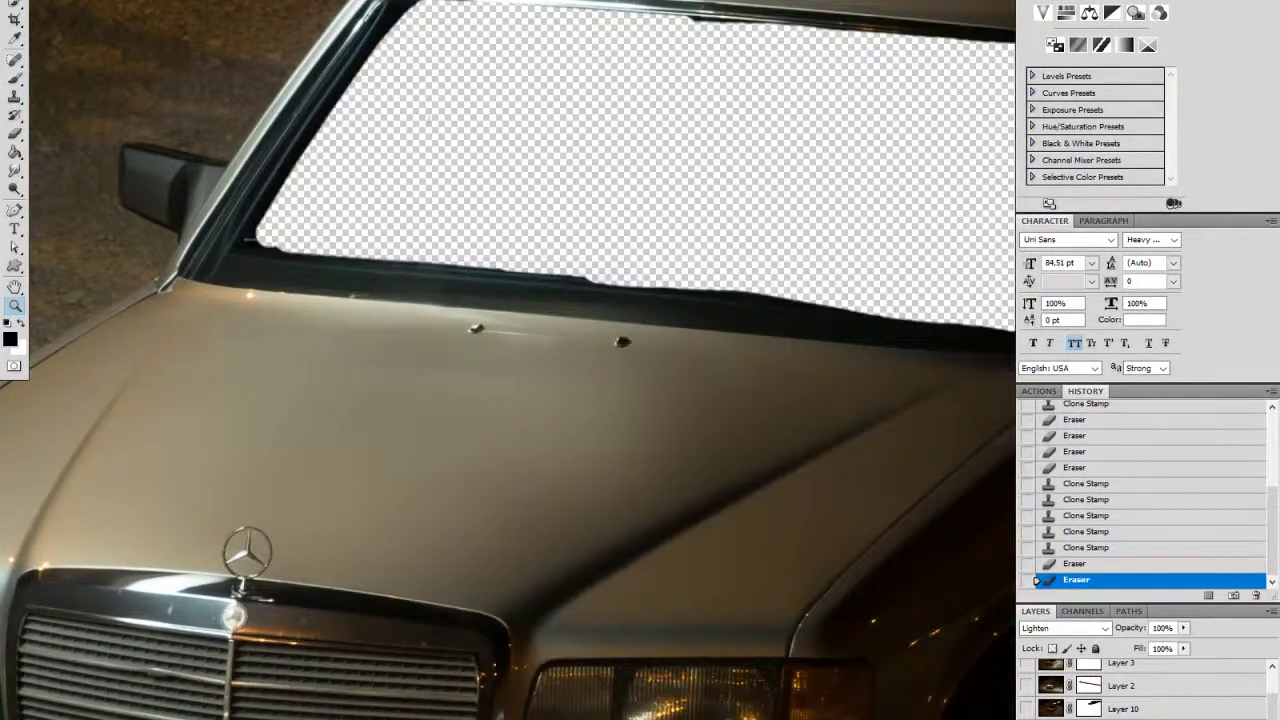
Step: Set the soft Clone Stamp brush to 195 px at 0% hardness and compare the hood with the other layers shown and hidden
key("s")
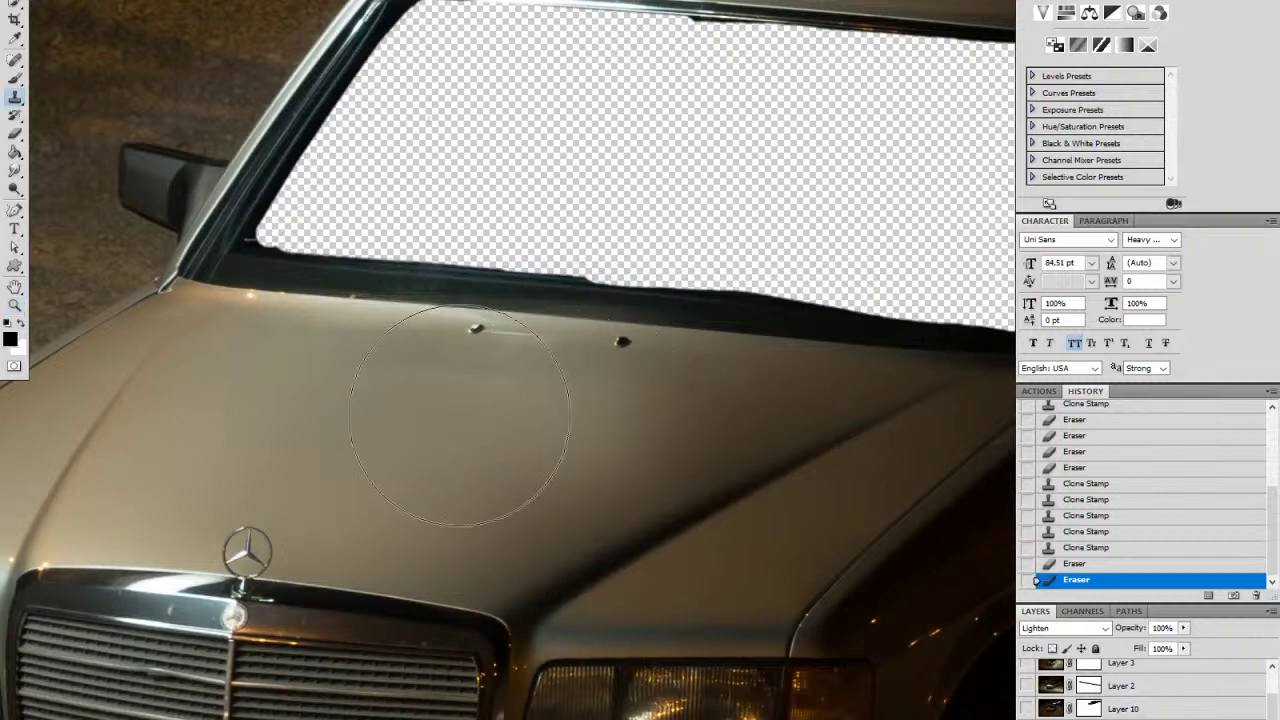
key("z")
left_click(618, 424)
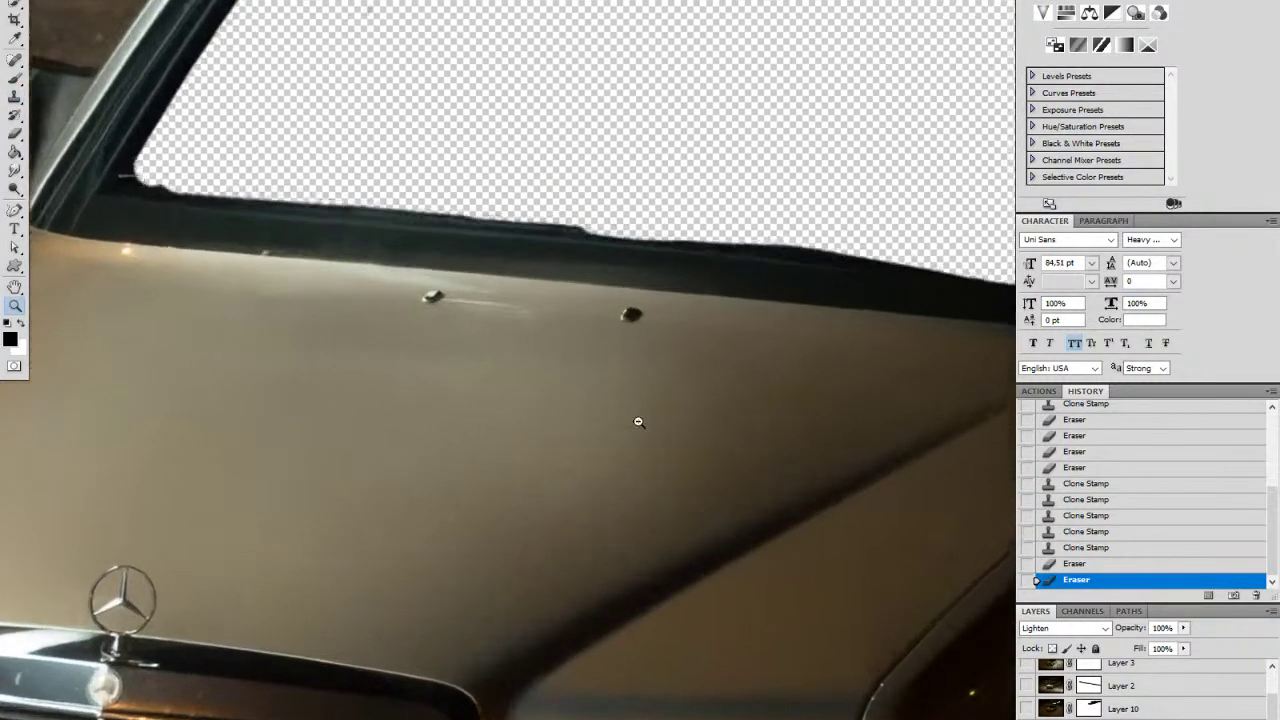
key("s")
right_click(500, 432)
left_click_drag(641, 464, 626, 464)
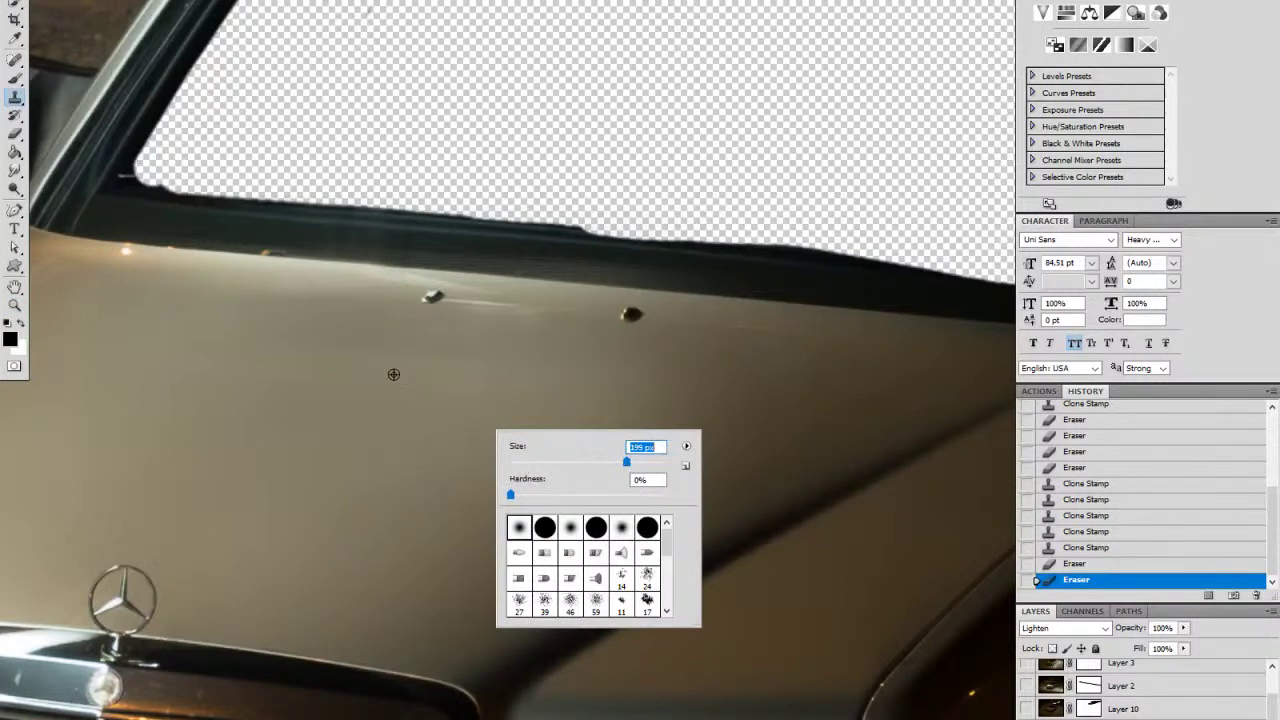
left_click(1027, 717, "alt")
left_click(1027, 717, "alt")
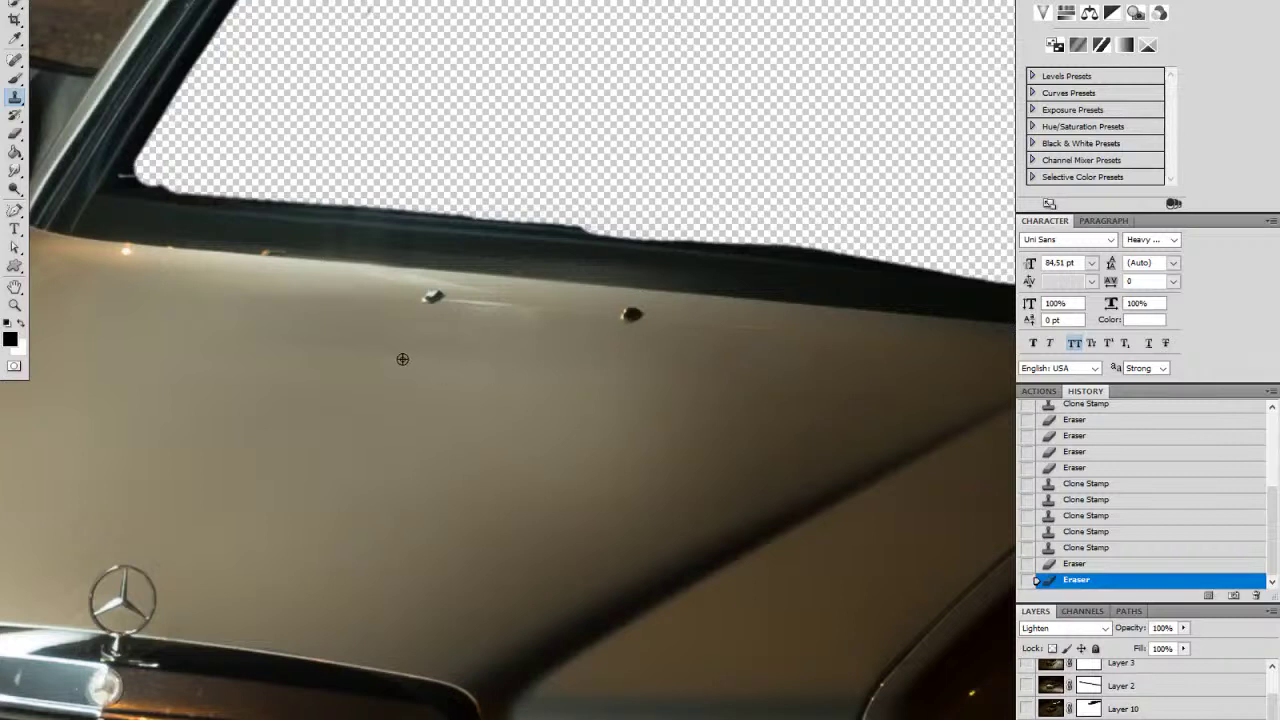
Step: Clone smooth, lighter paint across the upper hood beside and below the washer nozzles, discarding the first strokes
mouse_move(700, 386)
left_mouse_down()
mouse_move(666, 380)
mouse_move(686, 391)
left_mouse_up()
left_click(1100, 549)
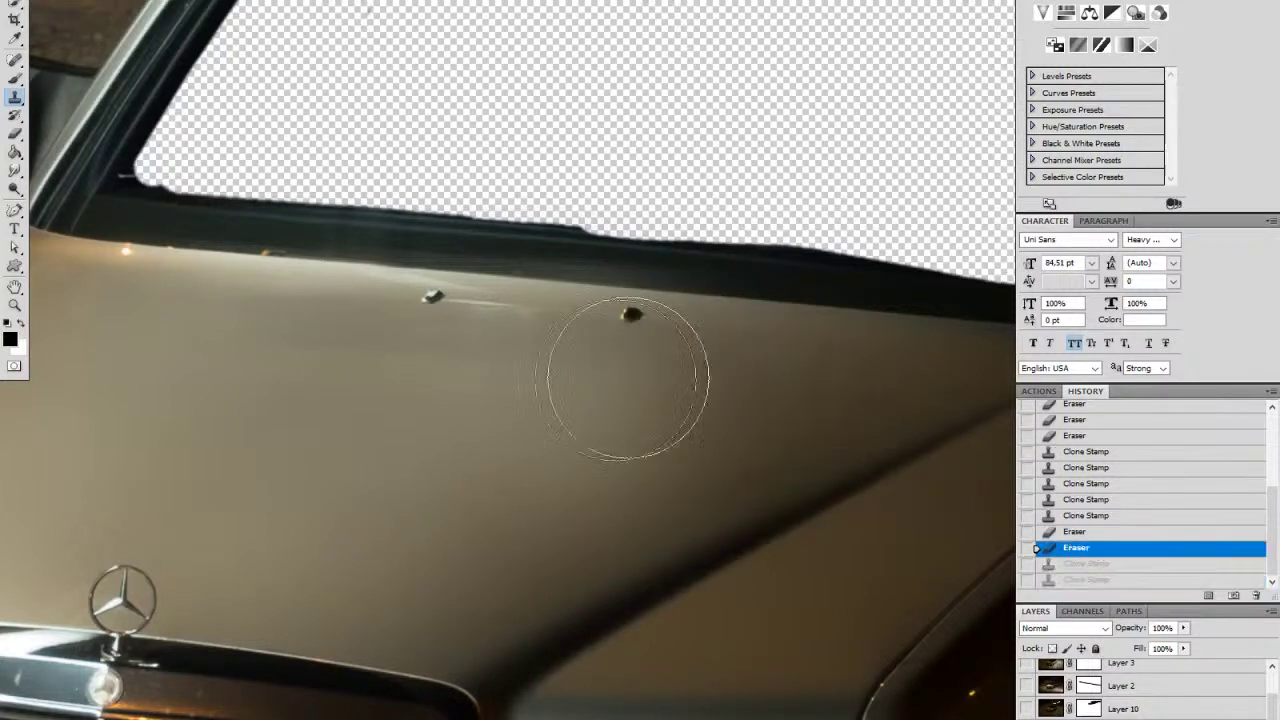
left_click_drag(749, 394, 623, 400)
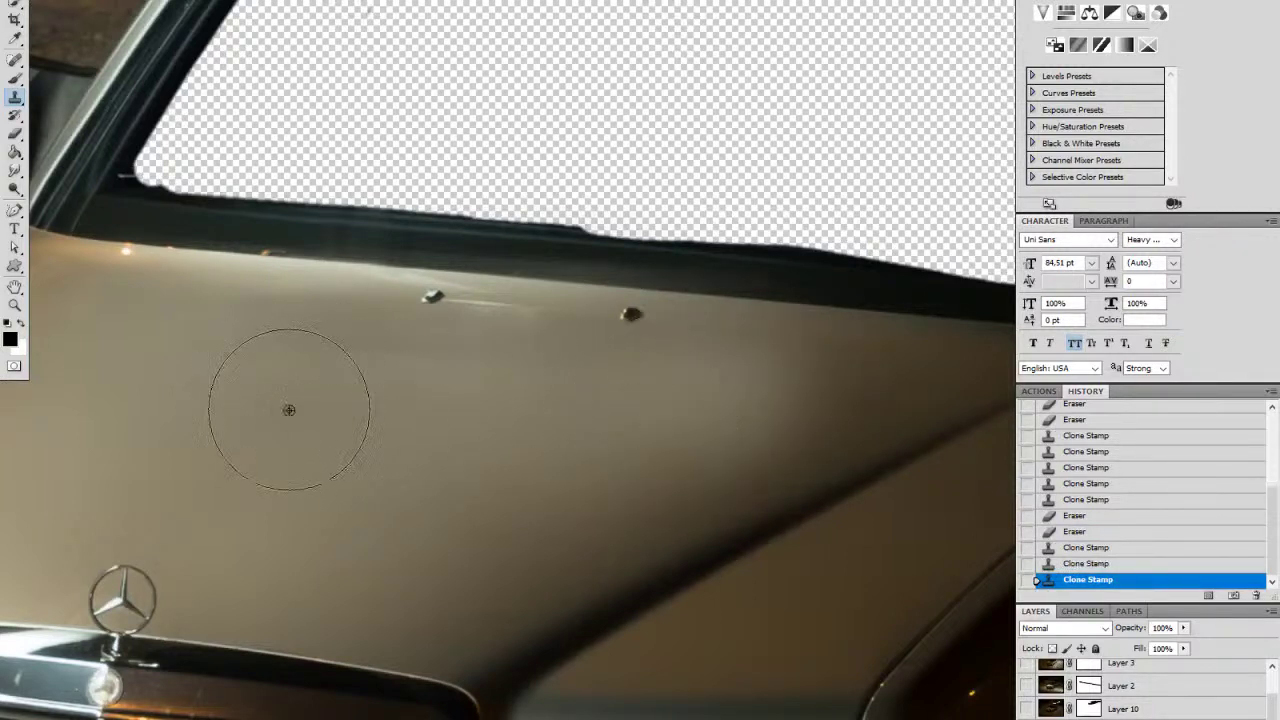
left_click(698, 381)
left_click(377, 429, "alt")
left_click(800, 376)
left_click(368, 515, "alt")
left_click(547, 494)
Step: Slightly enlarge the hard-edged Eraser and clear cloned paint from the black trim below the windshield, reverting the last stroke
key("e")
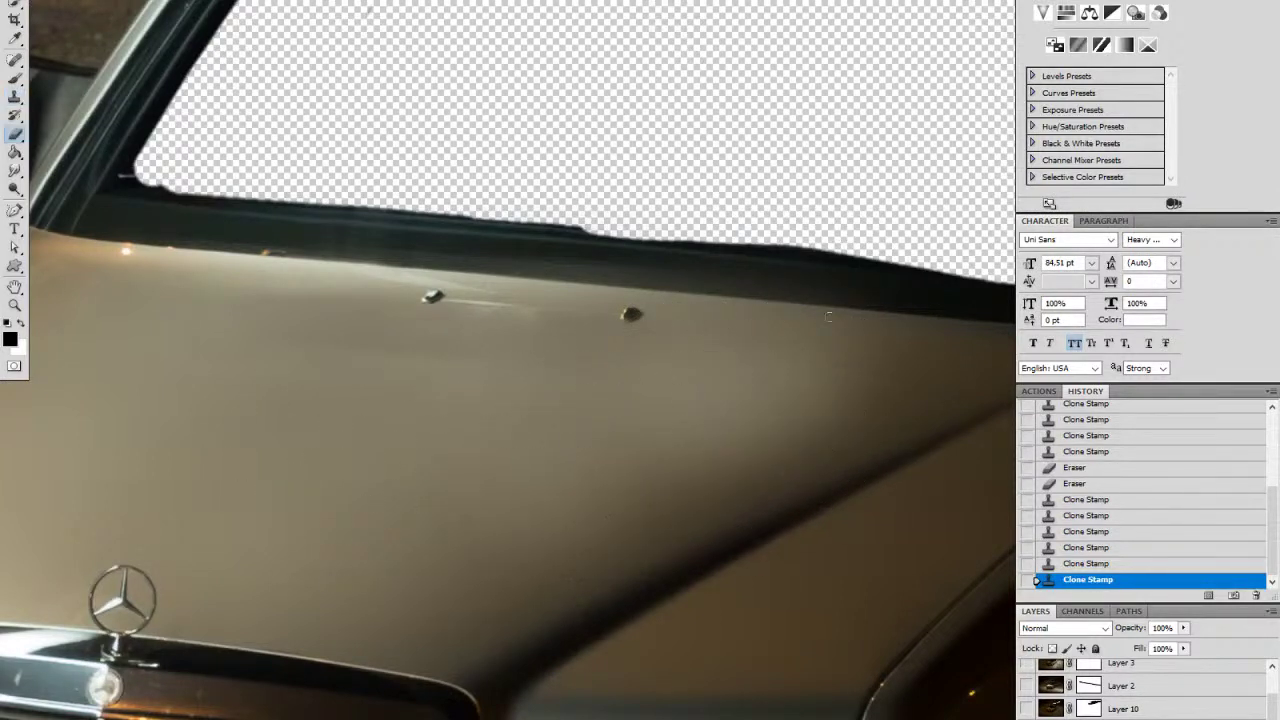
right_click(781, 343)
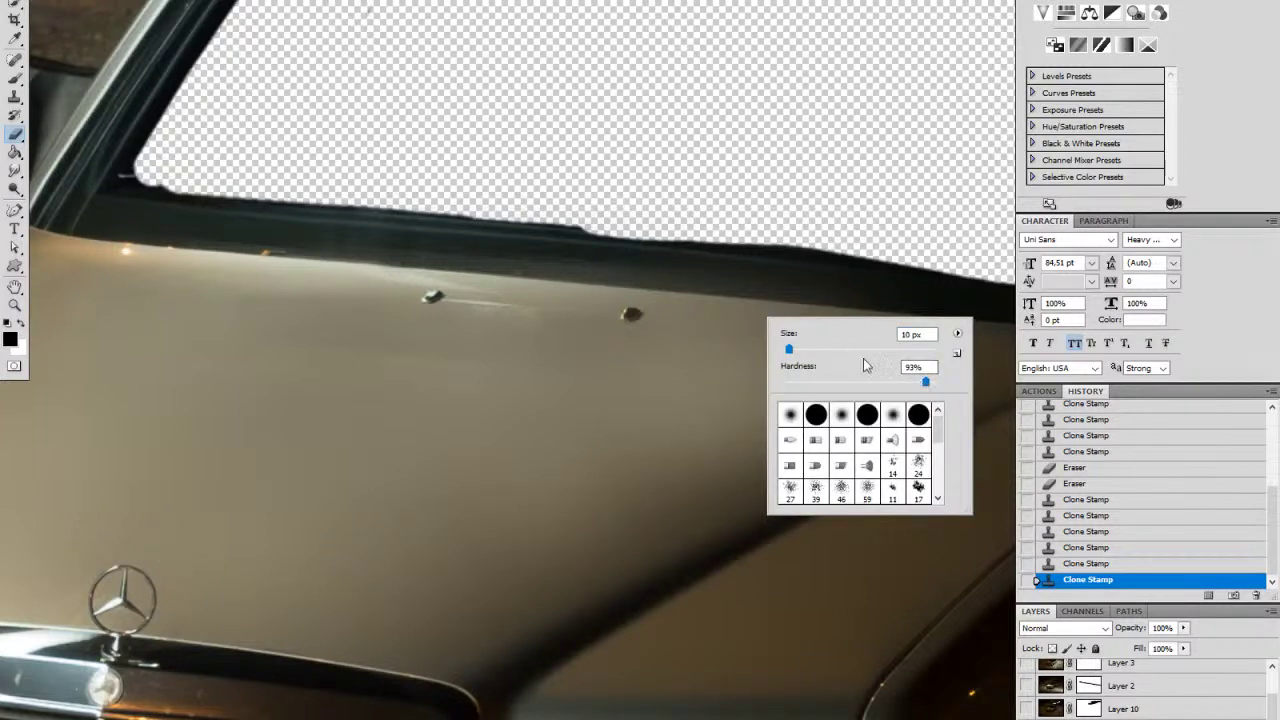
left_click_drag(790, 351, 801, 350)
left_click_drag(711, 277, 900, 291)
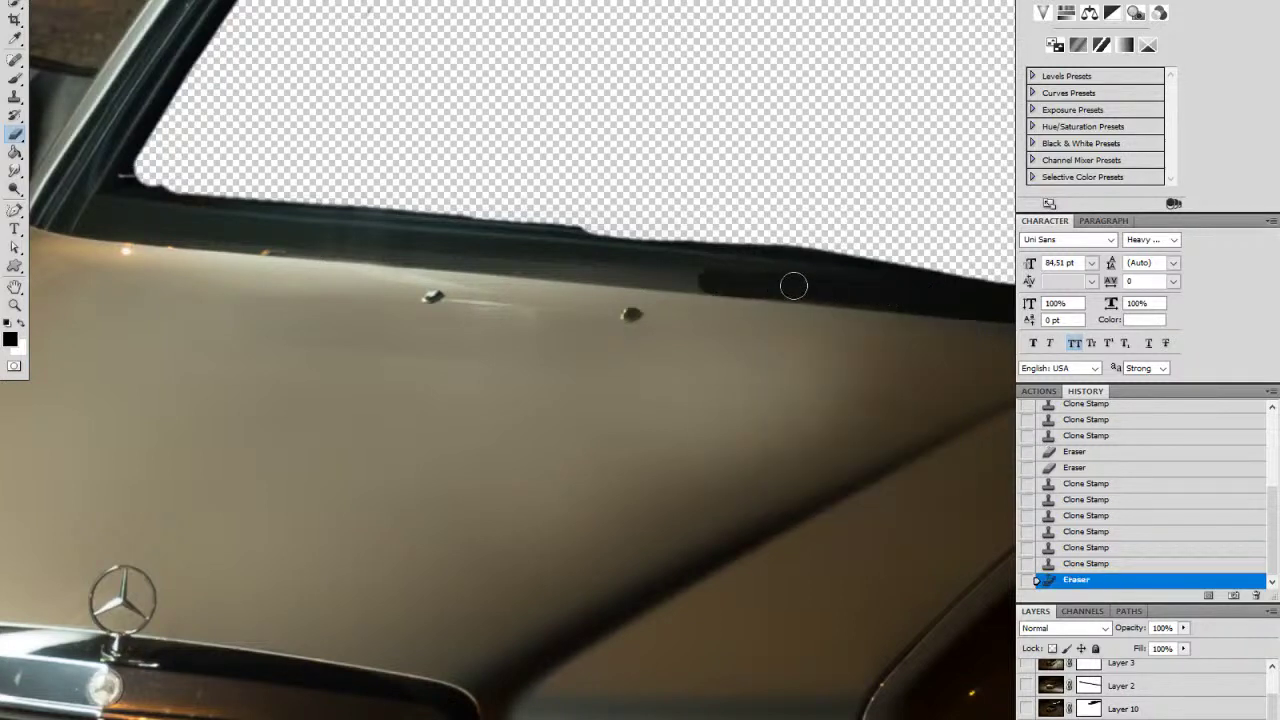
left_click_drag(686, 279, 478, 256)
left_click_drag(836, 273, 302, 250)
key("ctrl+z")
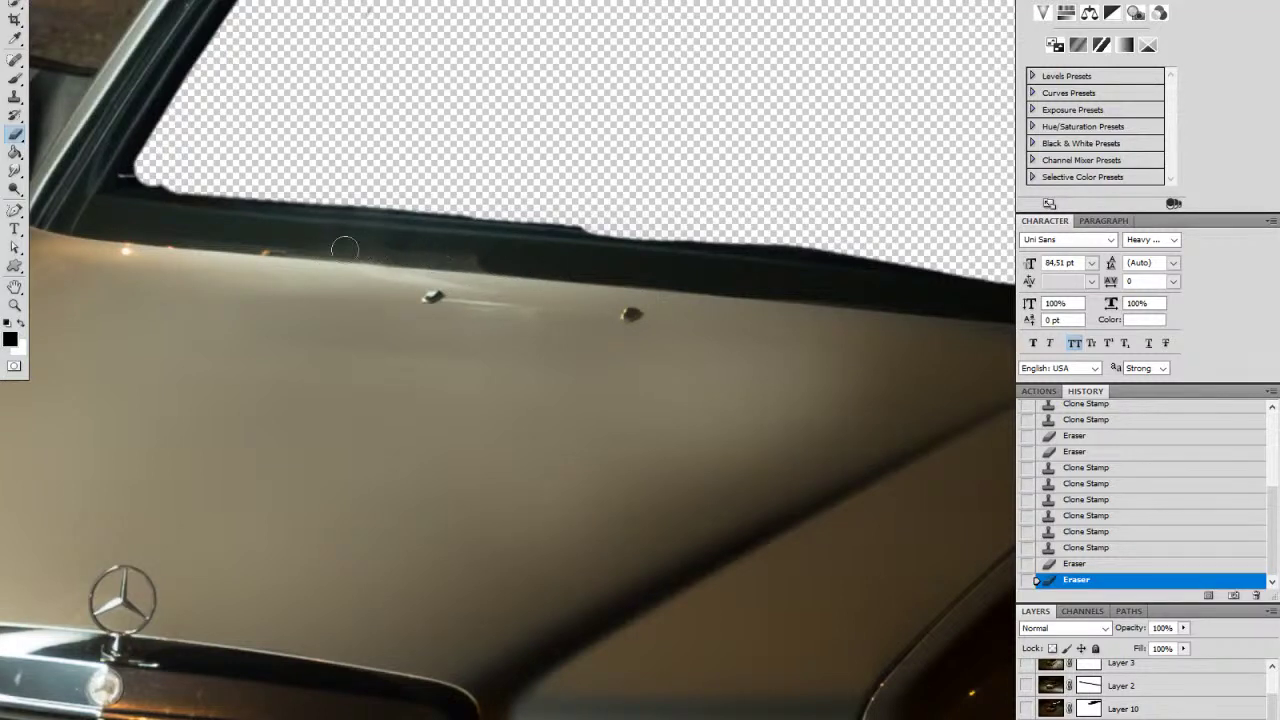
mouse_move(497, 267)
left_mouse_down()
mouse_move(142, 237)
mouse_move(196, 228)
mouse_move(452, 245)
mouse_move(224, 224)
mouse_move(386, 231)
mouse_move(567, 242)
mouse_move(542, 245)
mouse_move(623, 270)
left_mouse_up()
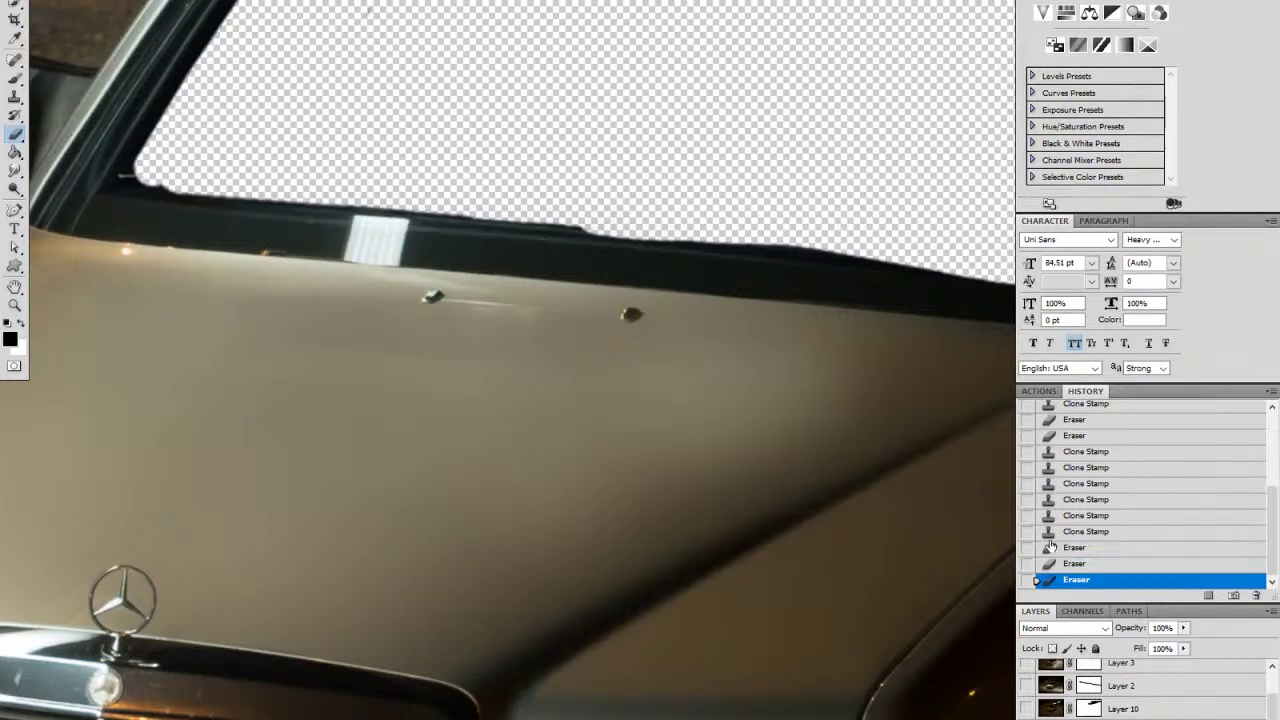
left_click(1076, 564)
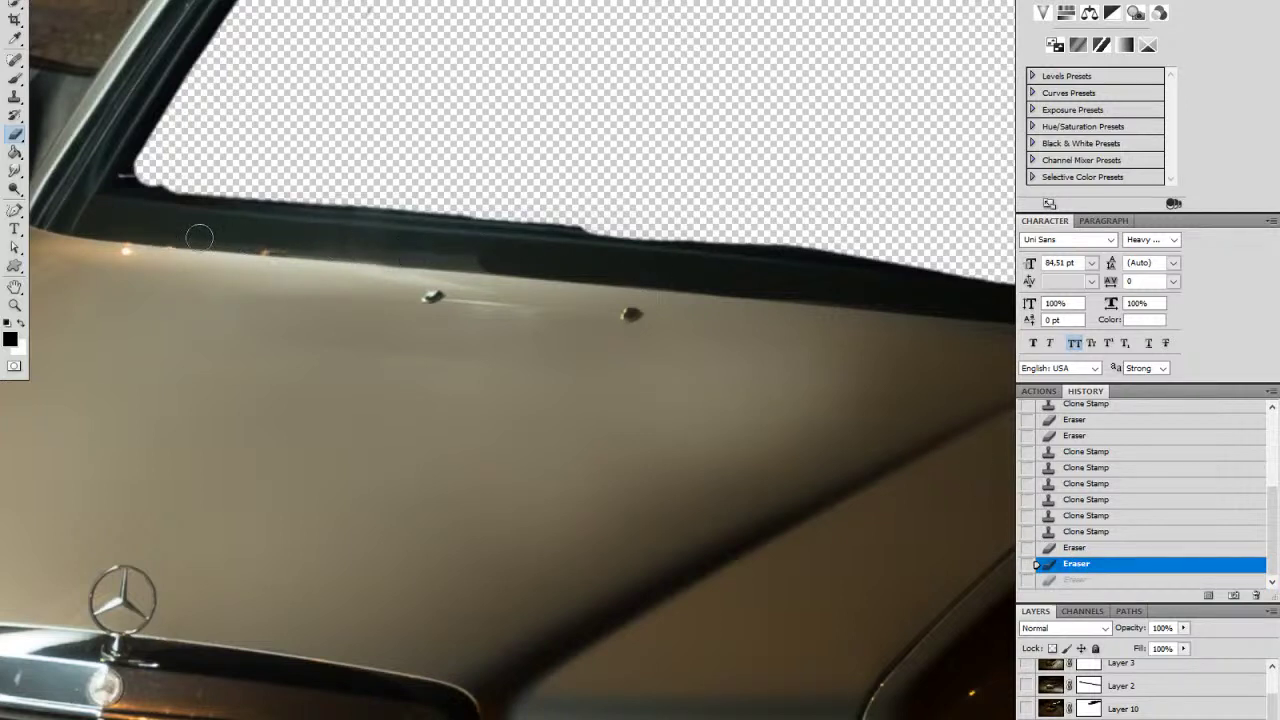
Step: Erase the remaining cloned paint along the whole black trim, including the section above the nearer washer nozzle
mouse_move(348, 246)
left_mouse_down()
mouse_move(551, 267)
mouse_move(232, 228)
mouse_move(524, 243)
mouse_move(309, 229)
mouse_move(420, 227)
mouse_move(334, 219)
mouse_move(401, 237)
left_mouse_up()
left_click_drag(514, 249, 533, 250)
mouse_move(612, 248)
left_mouse_down()
mouse_move(573, 246)
mouse_move(722, 261)
left_mouse_up()
left_click_drag(818, 318, 877, 291)
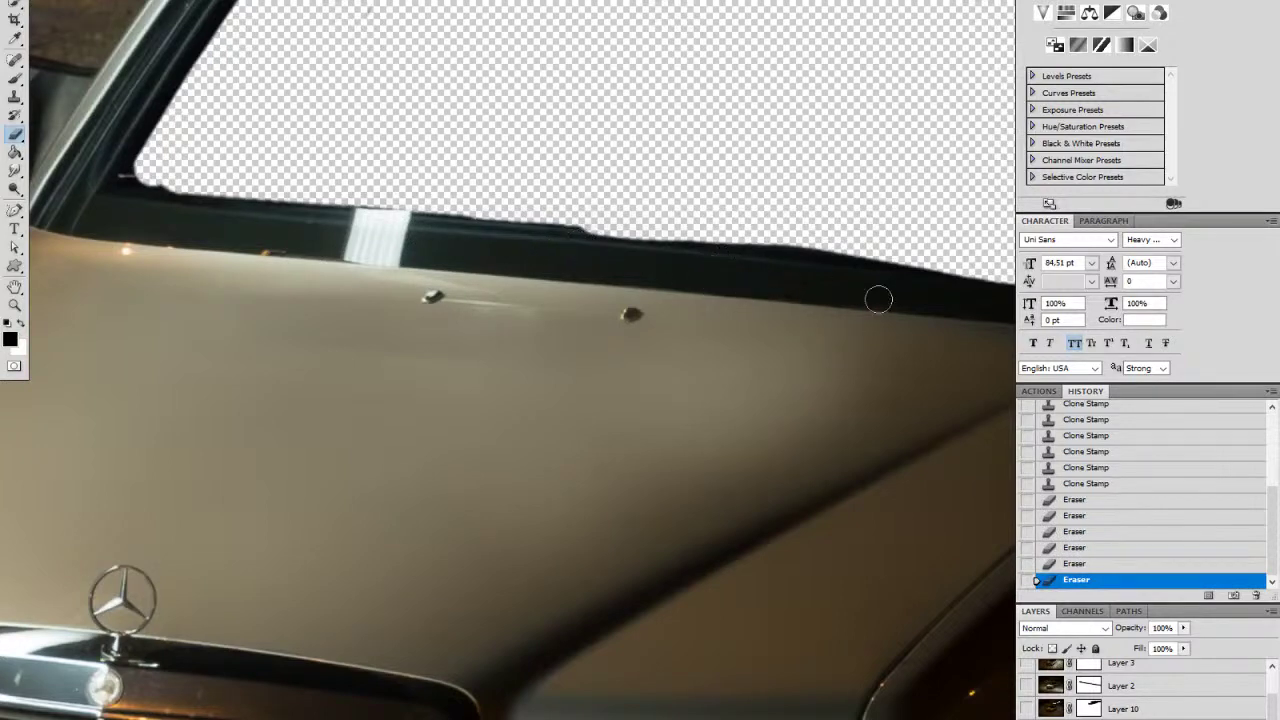
left_click(1027, 716)
left_click(1027, 716)
left_click_drag(303, 196, 452, 212)
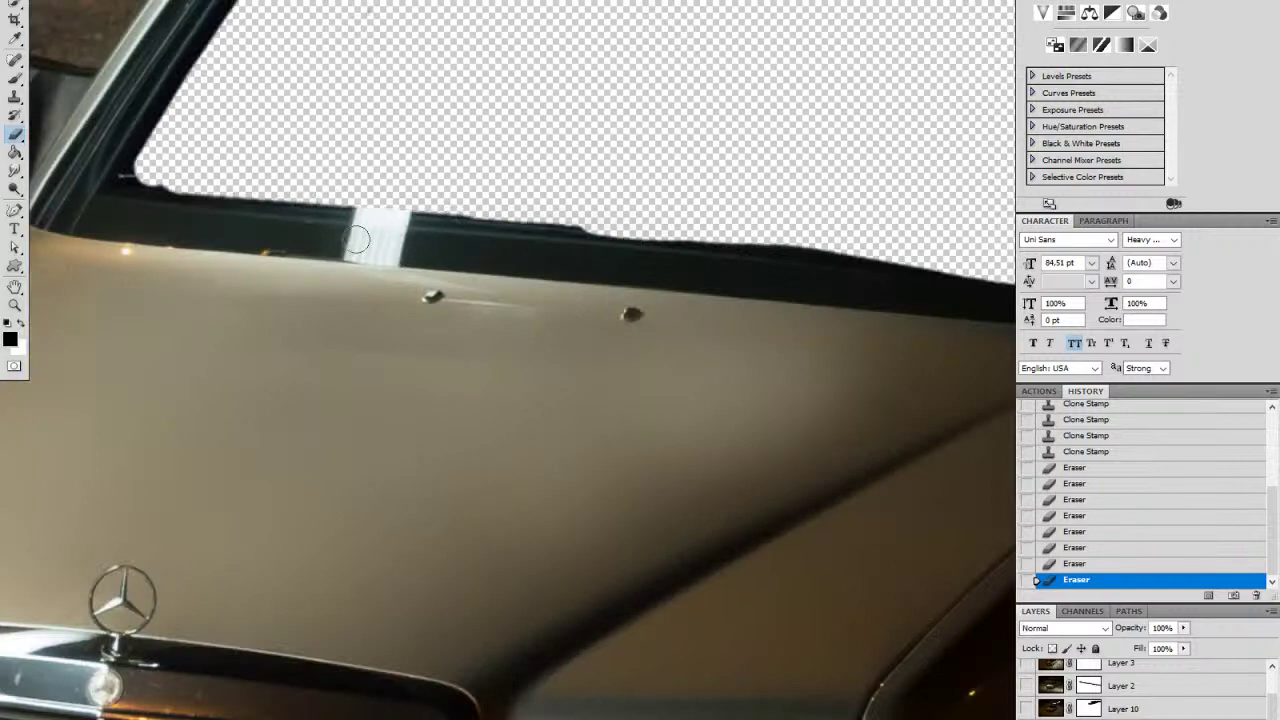
Step: Compare the whole car with the selected layer shown and hidden to check the hood retouching
key("z")
left_click(700, 370, "alt")
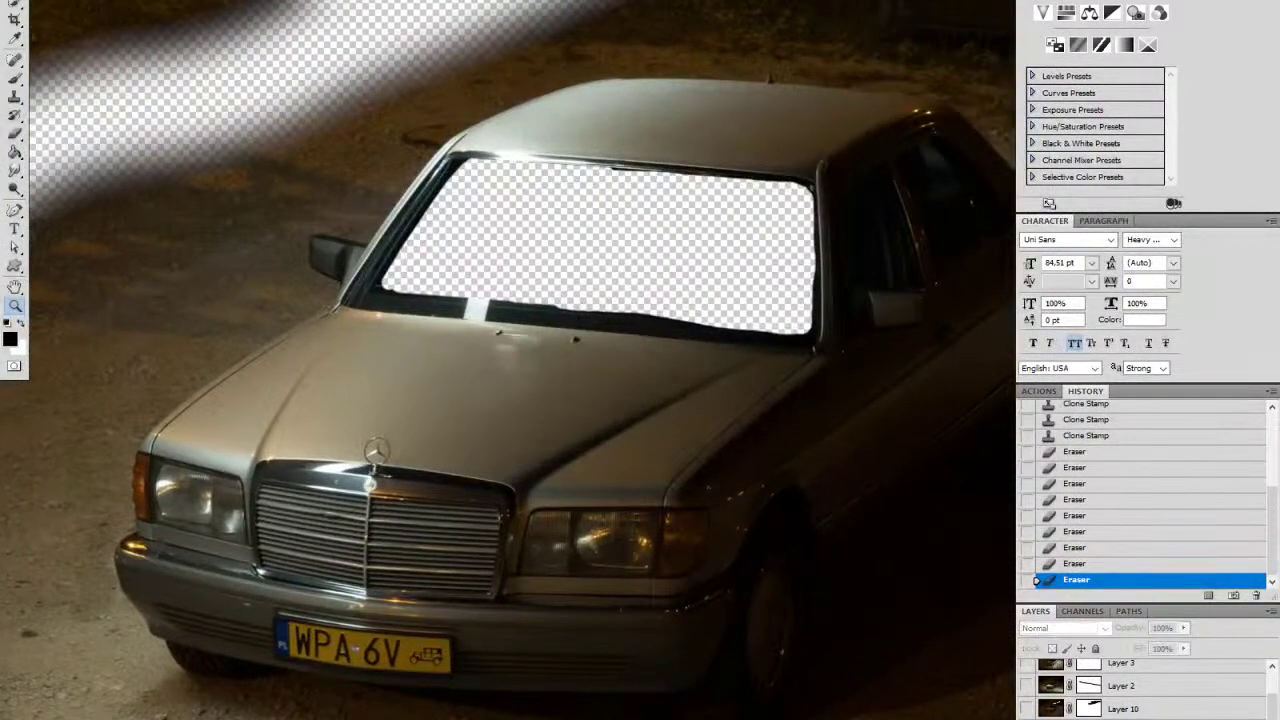
left_click_drag(465, 316, 508, 312)
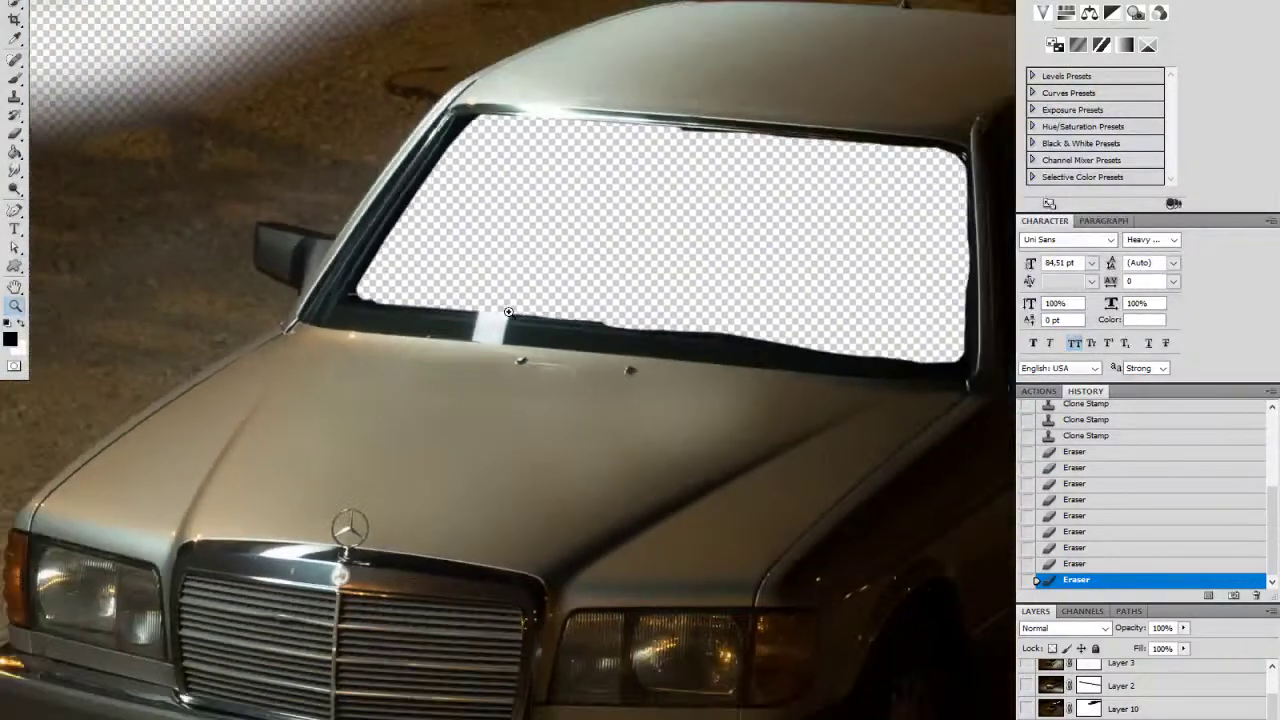
key("ctrl+comma")
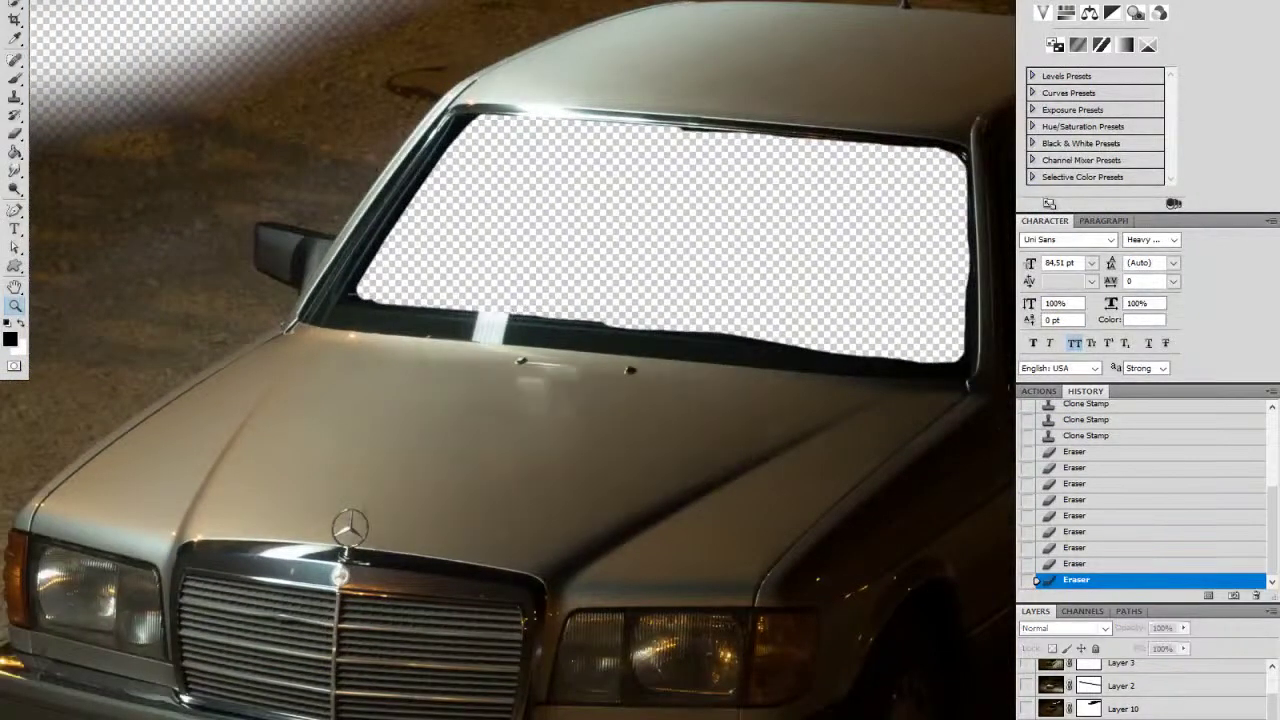
key("ctrl+comma")
key("ctrl+comma")
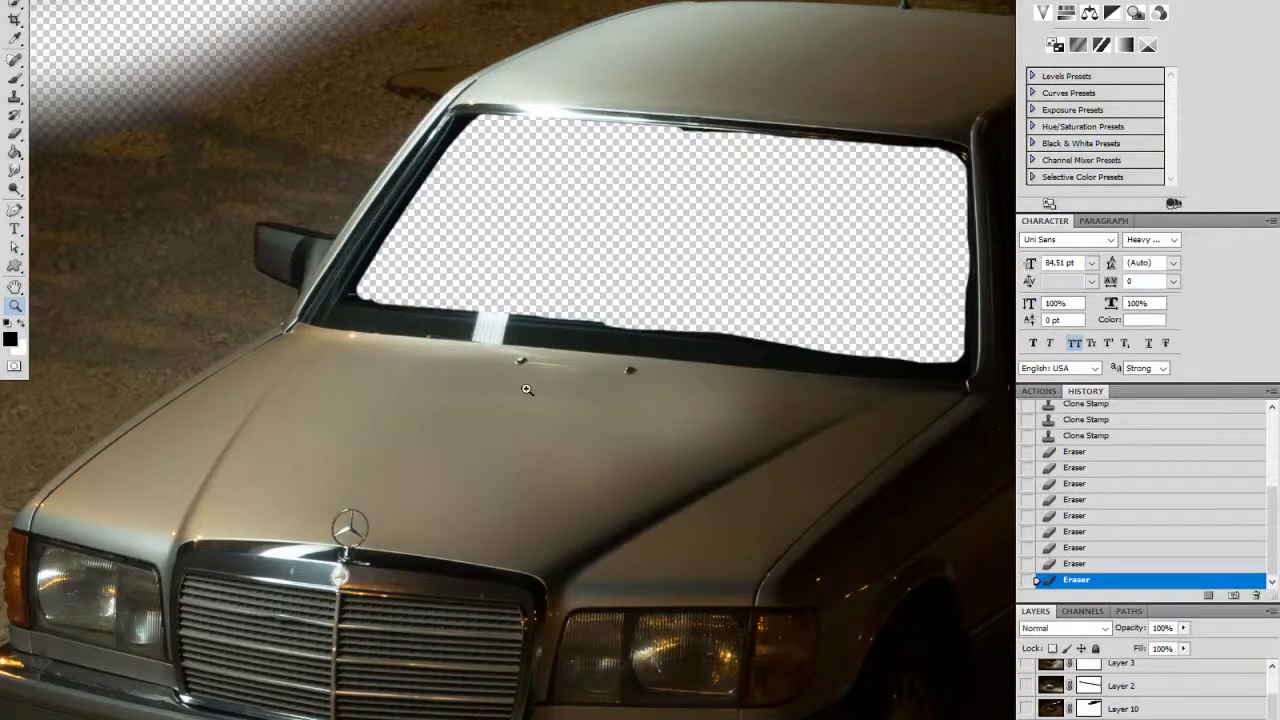
Step: Create a new layer and clone out the small light smudge on the black trim using a small soft Clone Stamp brush
left_click_drag(459, 303, 555, 313)
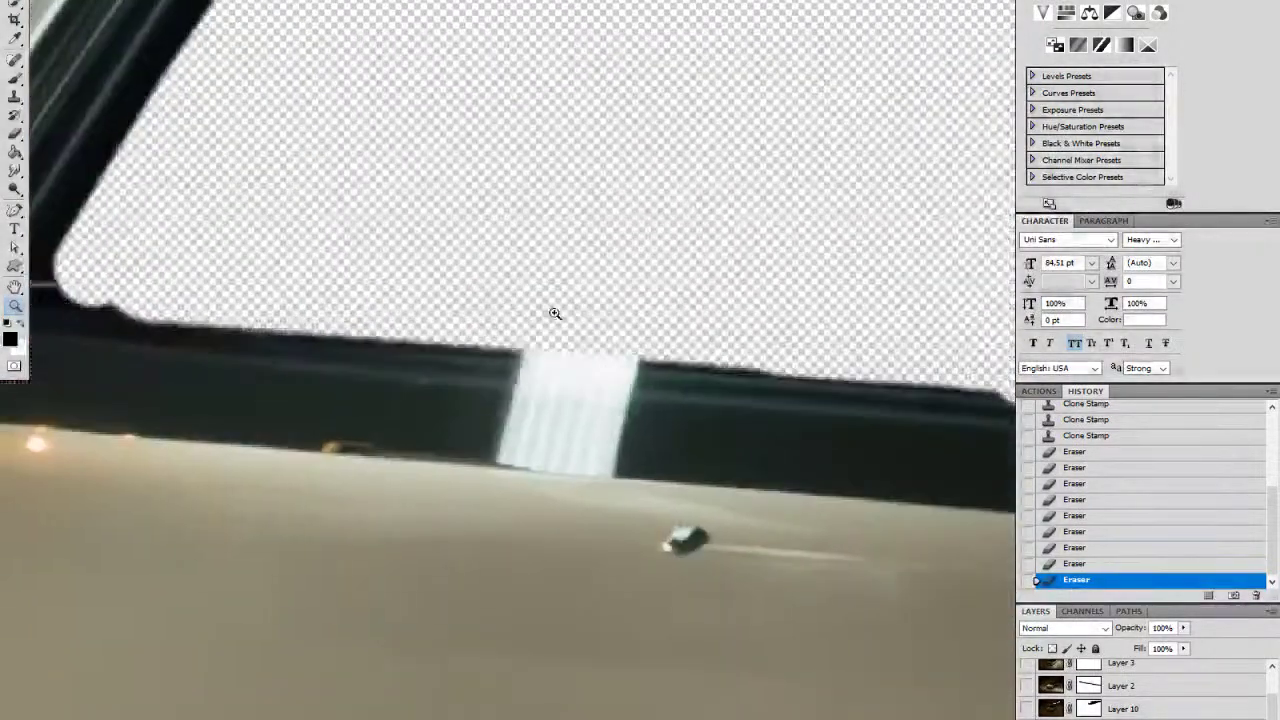
left_click_drag(825, 570, 856, 528)
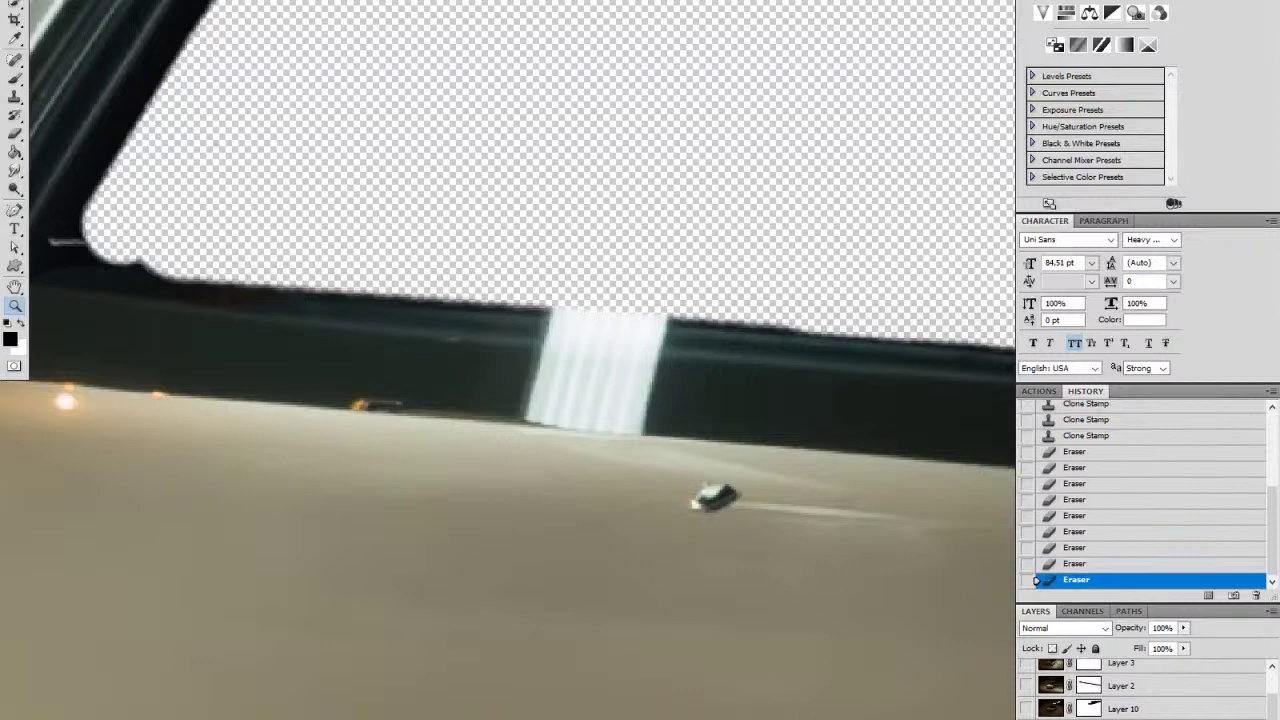
key("ctrl+shift+alt+n")
left_click_drag(538, 382, 672, 357)
key("s")
right_click(357, 350)
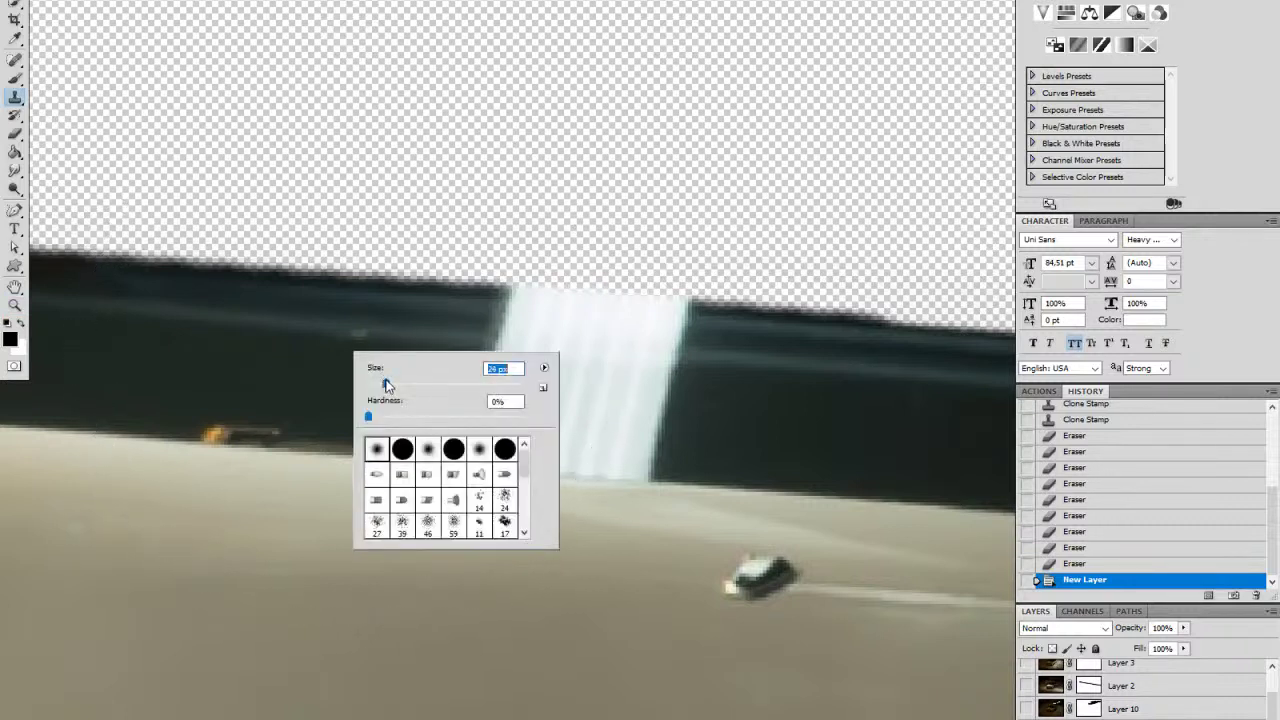
left_click_drag(385, 385, 376, 386)
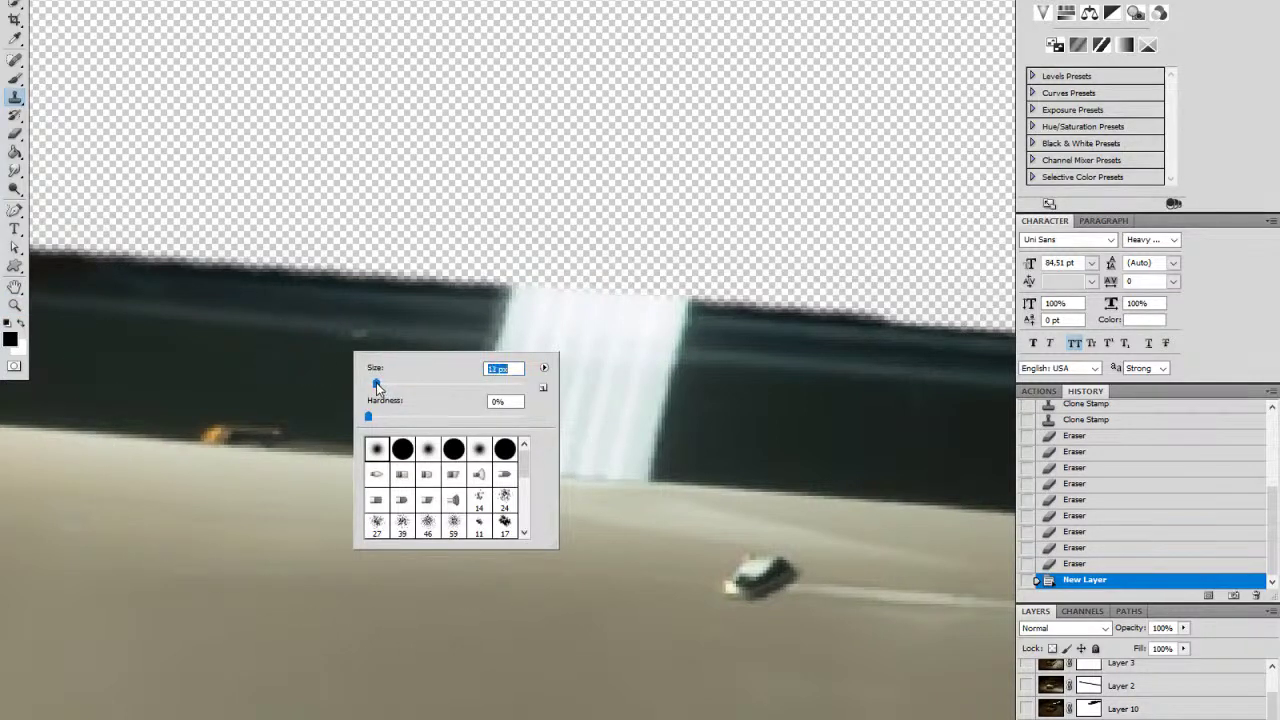
left_click(311, 330, "alt")
left_click(354, 333)
left_click(357, 334)
left_click(357, 334)
left_click(353, 334)
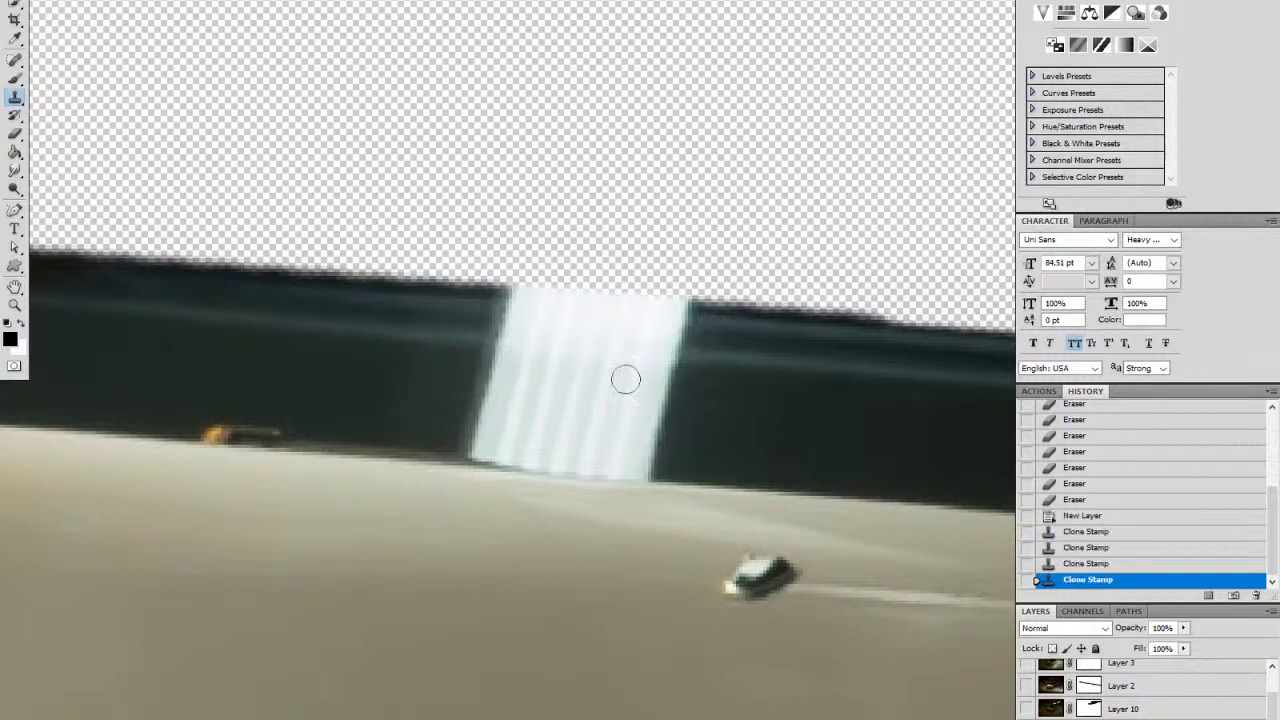
Step: Set the soft Clone Stamp brush to 50 px and cover the near upper part of the white patch with dark trim
left_click_drag(786, 400, 686, 380)
right_click(682, 384)
left_click(775, 413)
left_click_drag(750, 420, 733, 417)
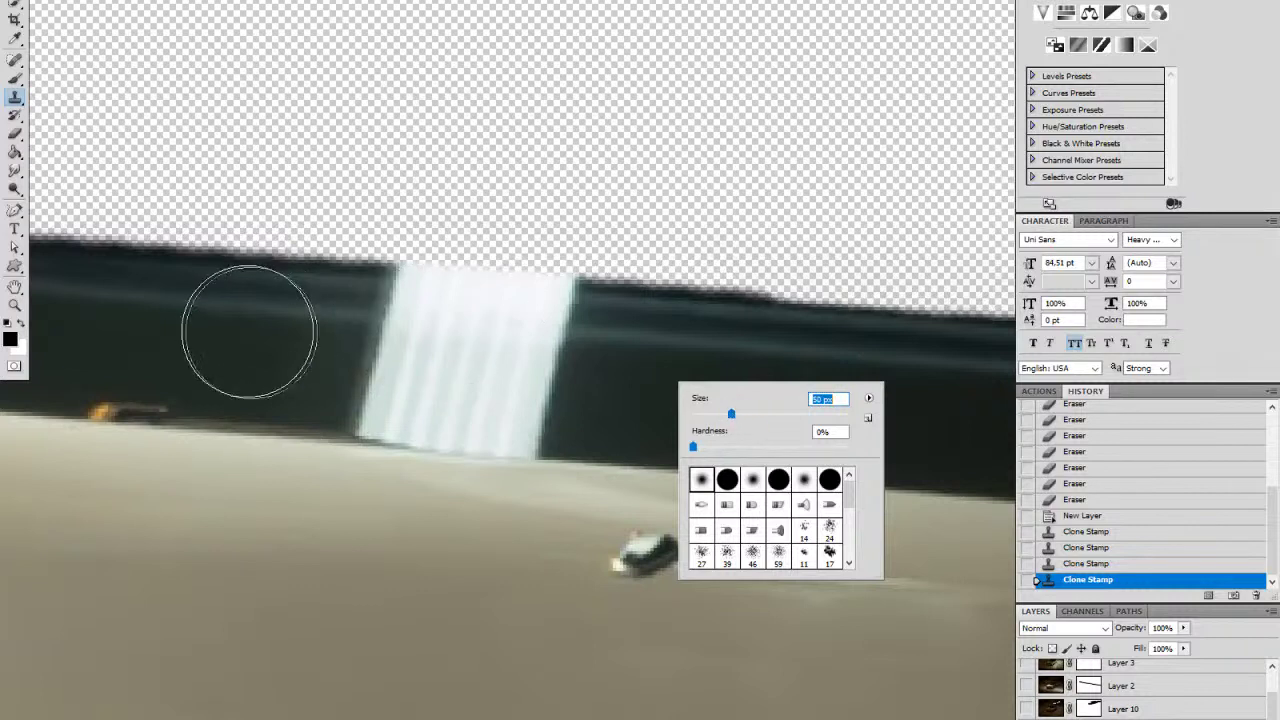
left_click(291, 315, "alt")
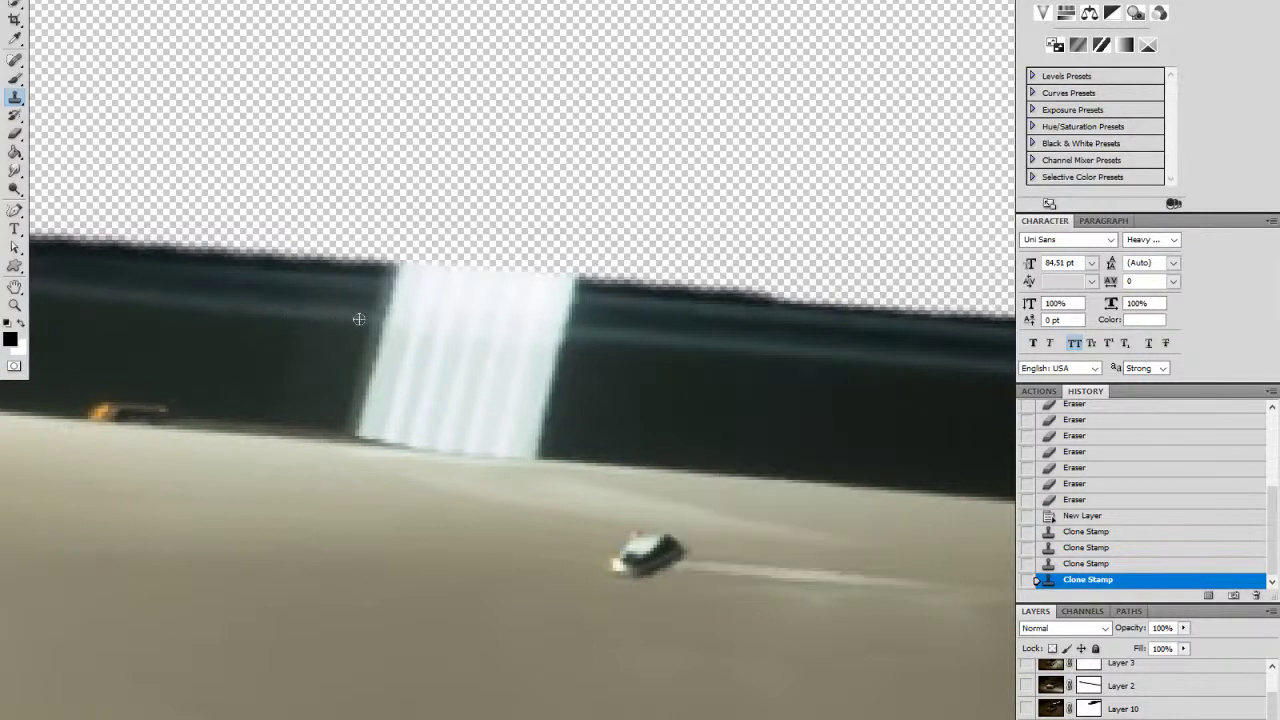
left_click_drag(404, 324, 406, 323)
left_click(406, 323)
left_click(405, 322)
left_click(405, 322)
left_click(404, 323)
left_click(404, 323)
left_click(403, 323)
left_click(403, 324)
left_click(403, 324)
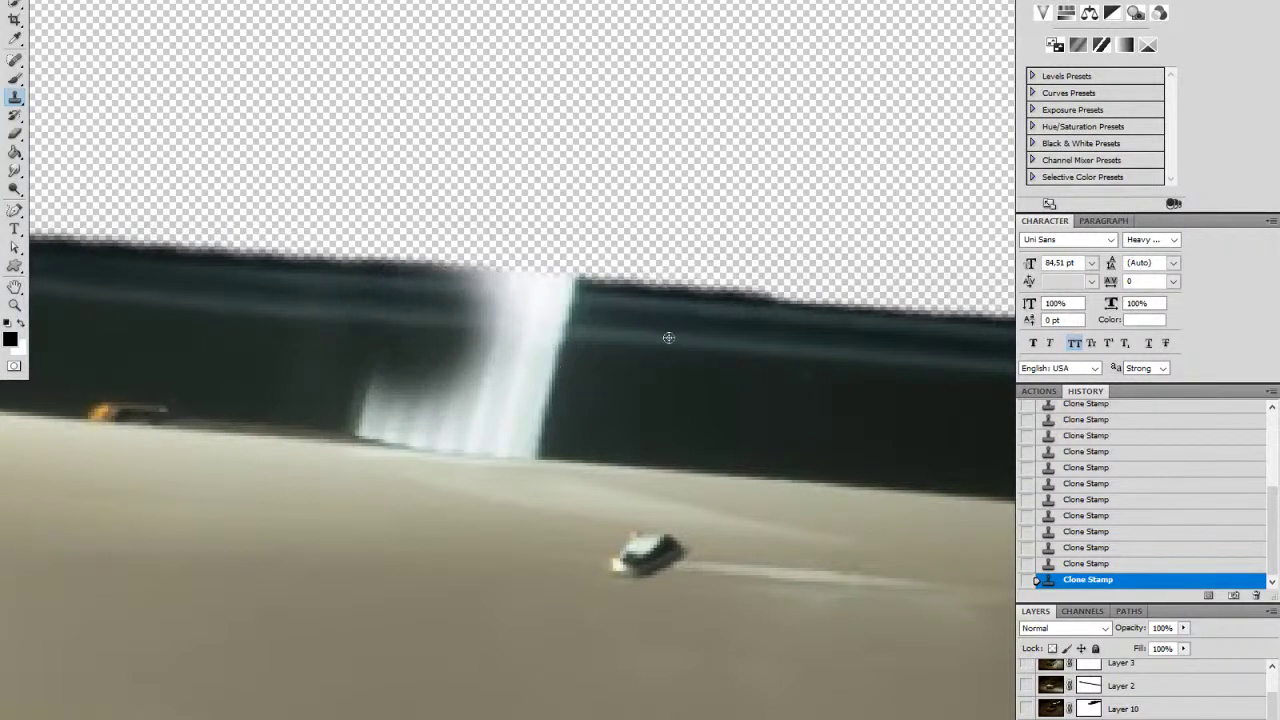
Step: Clone dark trim from the other side over the rest of the white patch, continuing the trim's horizontal highlight line
left_click(664, 341, "alt")
left_click(535, 325)
left_click(550, 330)
mouse_move(551, 331)
left_mouse_down()
mouse_move(473, 317)
mouse_move(564, 318)
mouse_move(527, 317)
left_mouse_up()
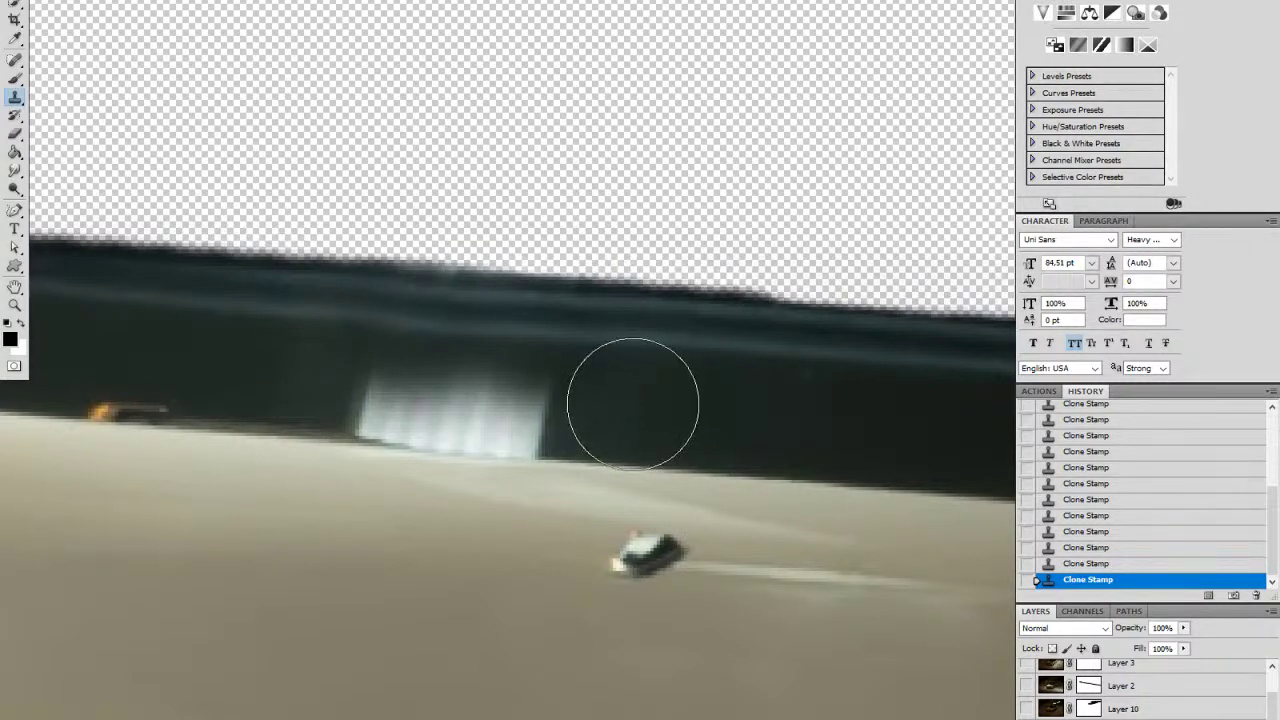
left_click_drag(517, 397, 383, 380)
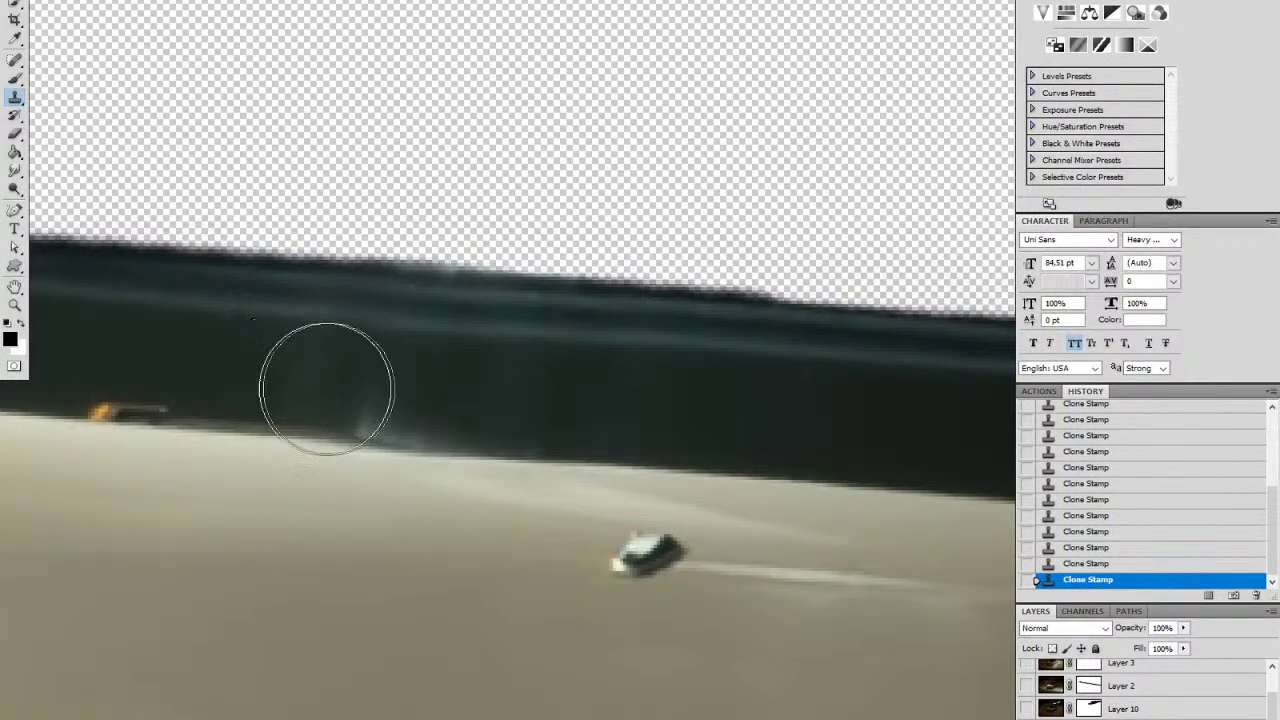
left_click_drag(404, 396, 536, 407)
Step: Blend the tonal transitions in the repaired section of black trim with a few more cloned dabs
key("z")
mouse_move(712, 392)
left_mouse_down()
mouse_move(634, 400)
mouse_move(583, 423)
mouse_move(674, 423)
left_mouse_up()
key("s")
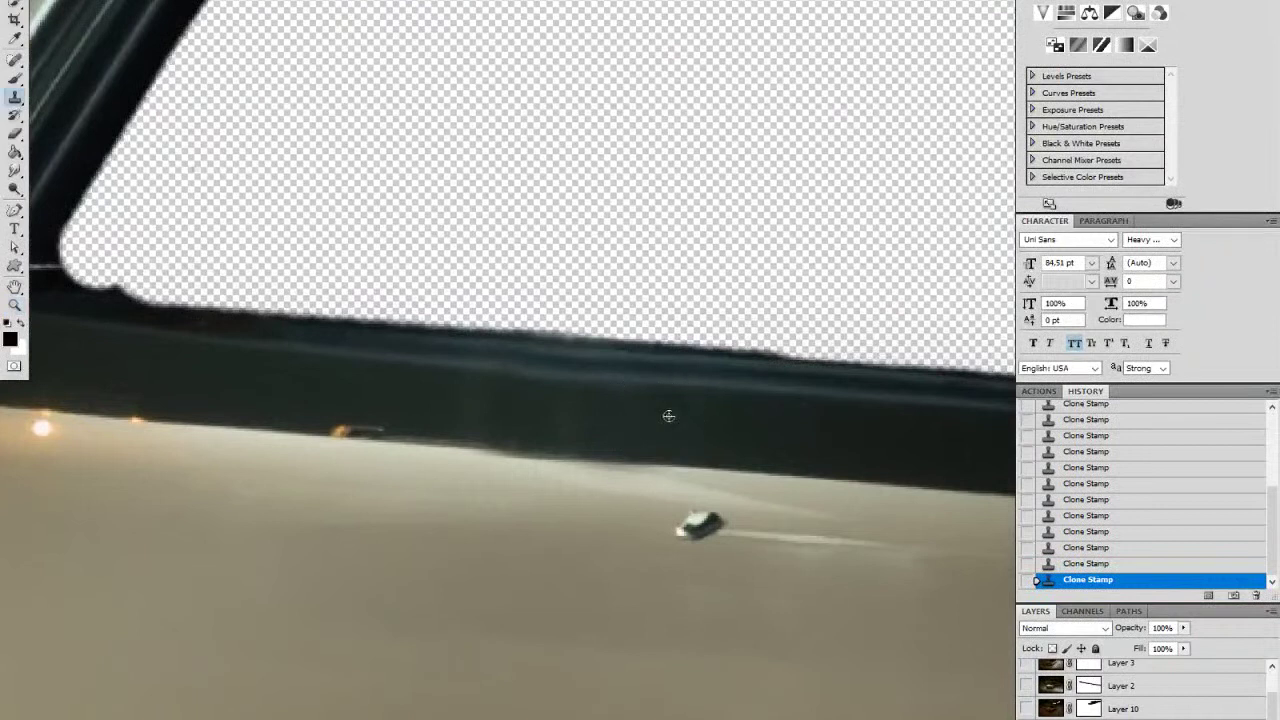
left_click(590, 411, "alt")
left_click_drag(523, 407, 527, 406)
left_click(434, 389, "alt")
left_click(505, 394)
left_click(506, 394, "alt")
key("z")
left_click_drag(771, 410, 679, 419)
left_click_drag(872, 457, 518, 369)
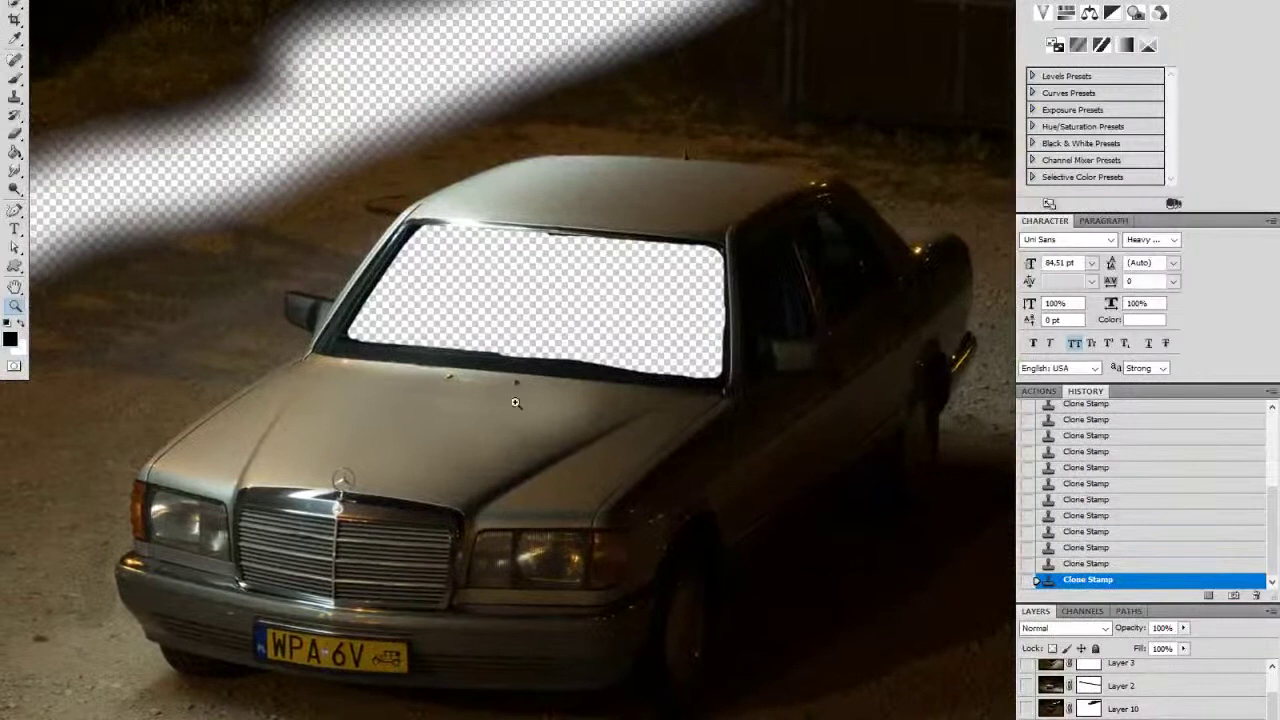
Step: Add a layer mask to the selected layer
scroll(1140, 686, "down", 1)
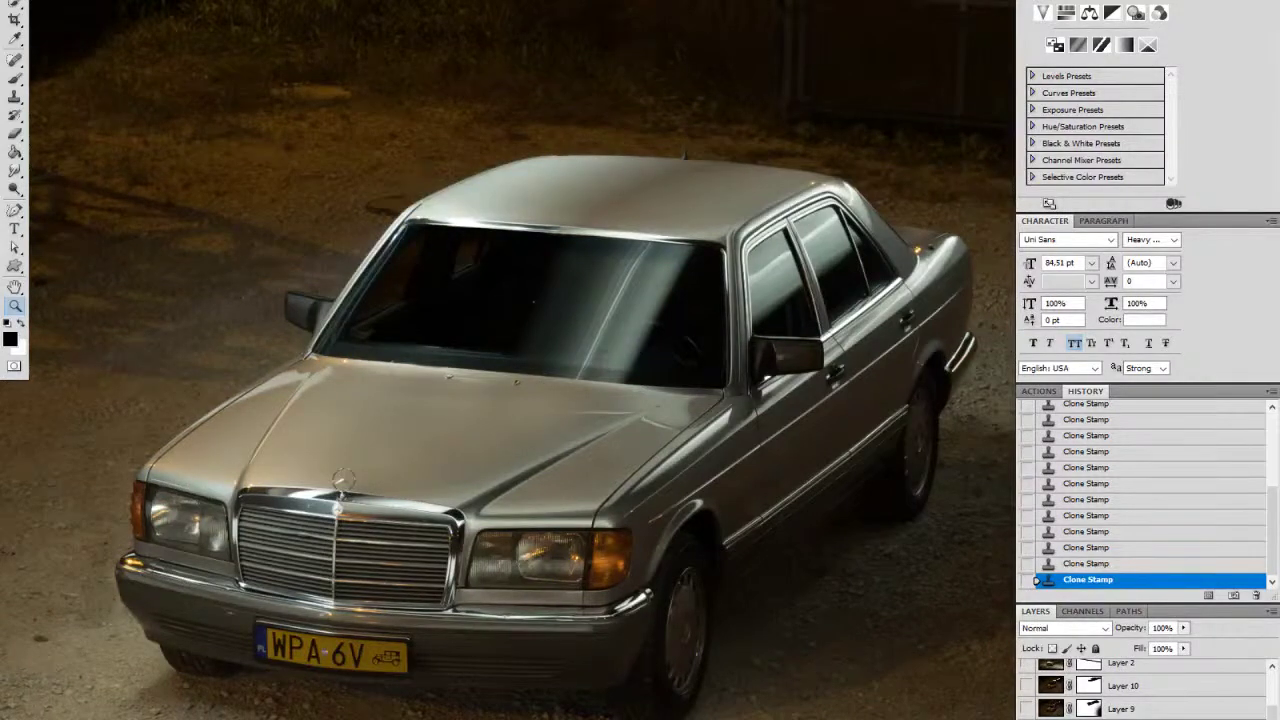
left_click(1160, 719)
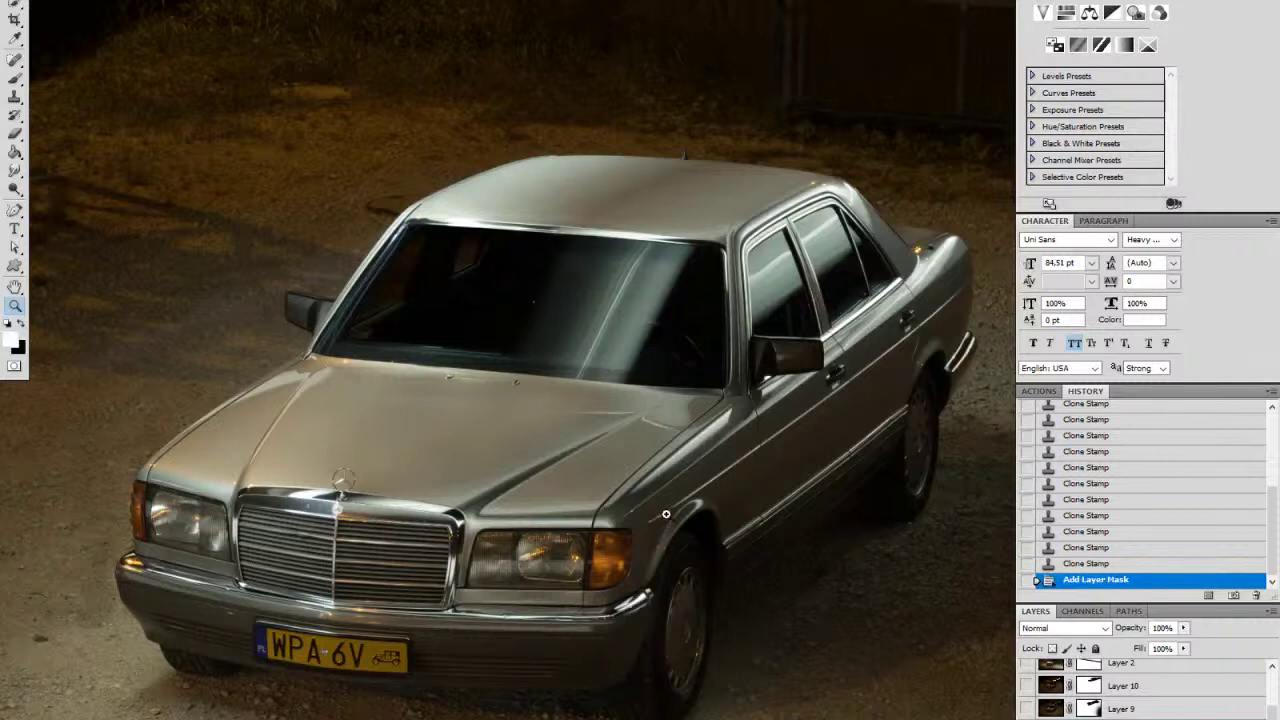
Step: Try to hide part of the masked layer over the hood edge and front fender with a resized Eraser
key("b")
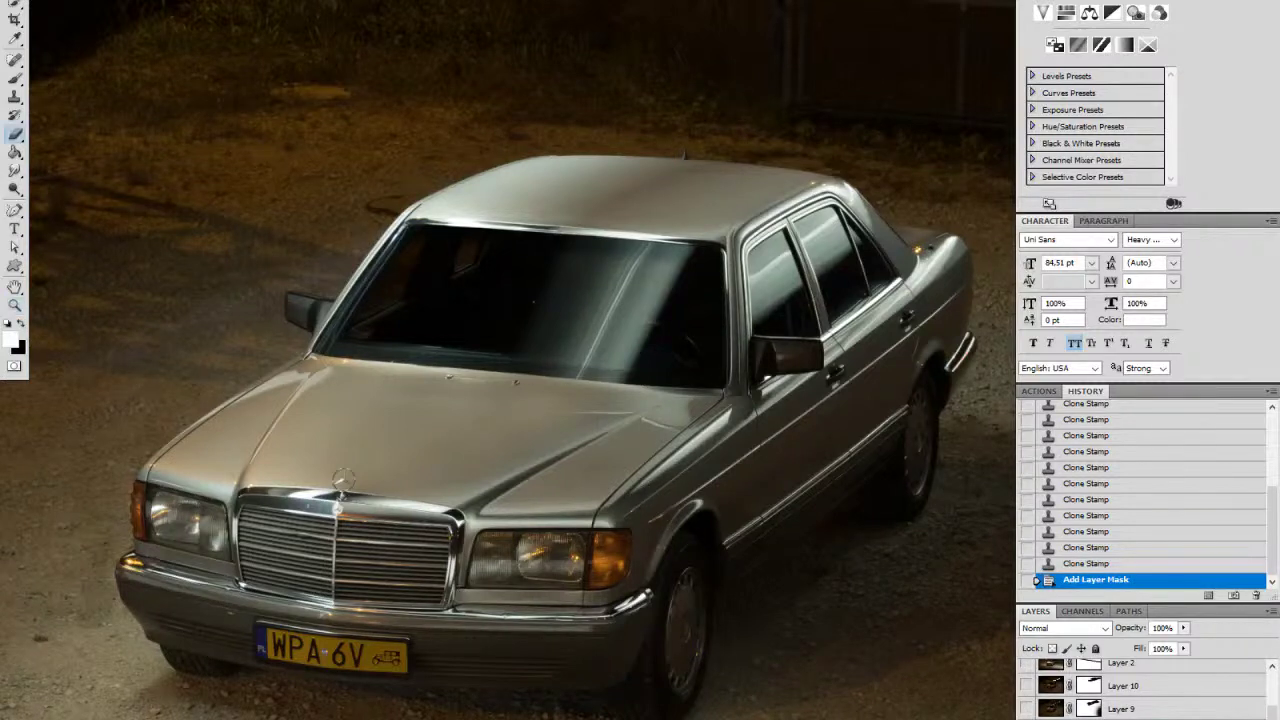
right_click(590, 468)
left_click_drag(755, 532, 590, 522)
left_click_drag(760, 500, 753, 502)
mouse_move(636, 450)
left_mouse_down()
mouse_move(469, 543)
mouse_move(662, 587)
left_mouse_up()
key("z")
left_click_drag(717, 510, 638, 537)
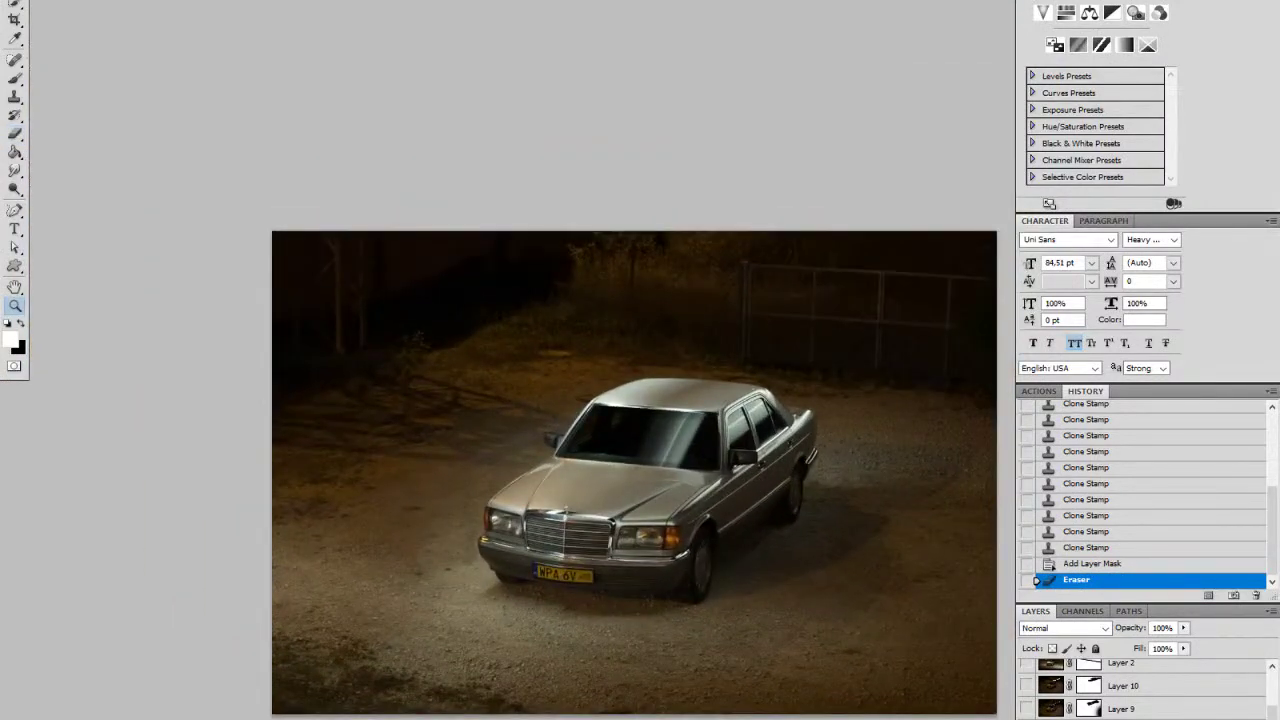
left_click(1095, 566)
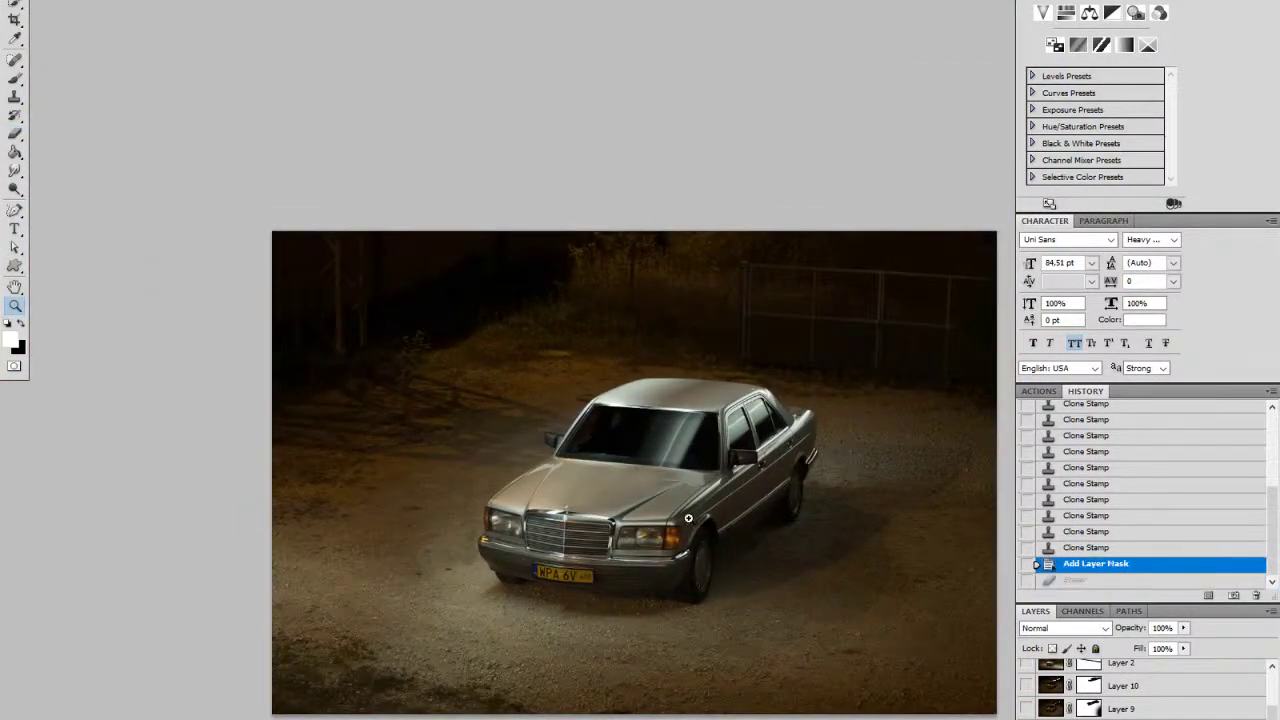
Step: Hide the masked layer over the front fender and the ground beside it using a 2028 px Eraser with 0% hardness
key("e")
right_click(683, 516)
left_click_drag(836, 546, 850, 551)
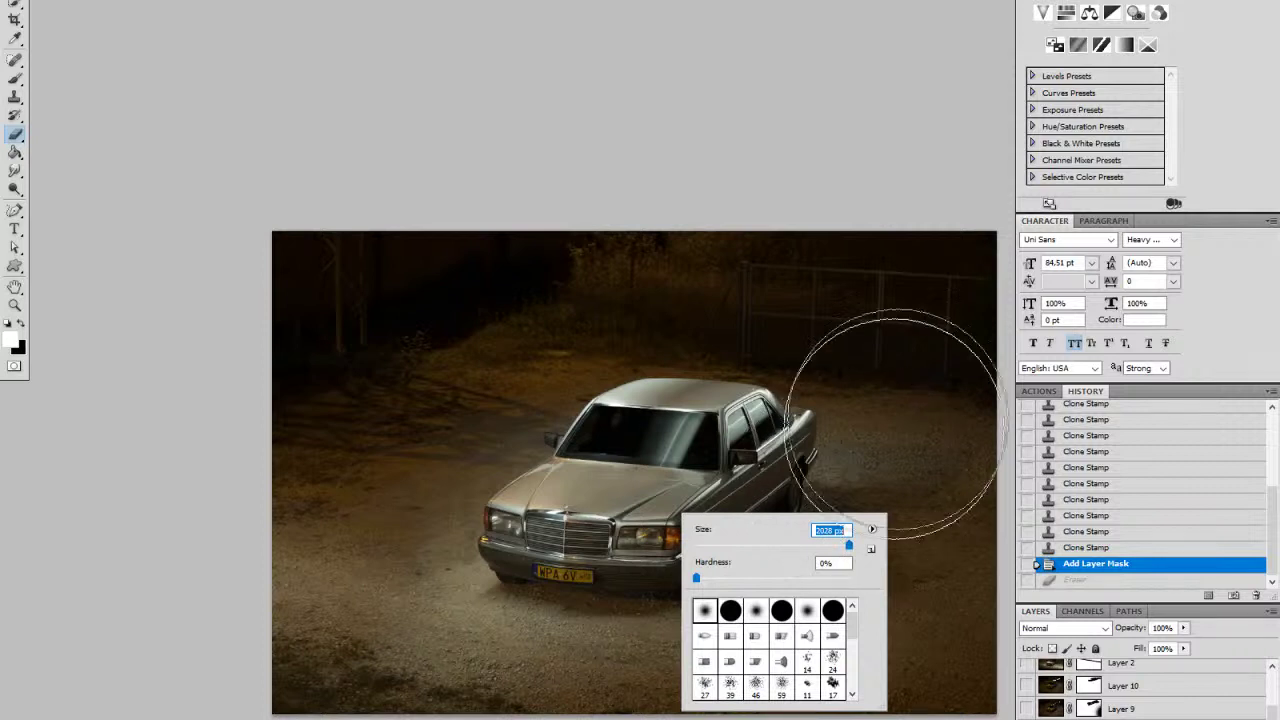
left_click(801, 108)
left_click(714, 543)
left_click(720, 557)
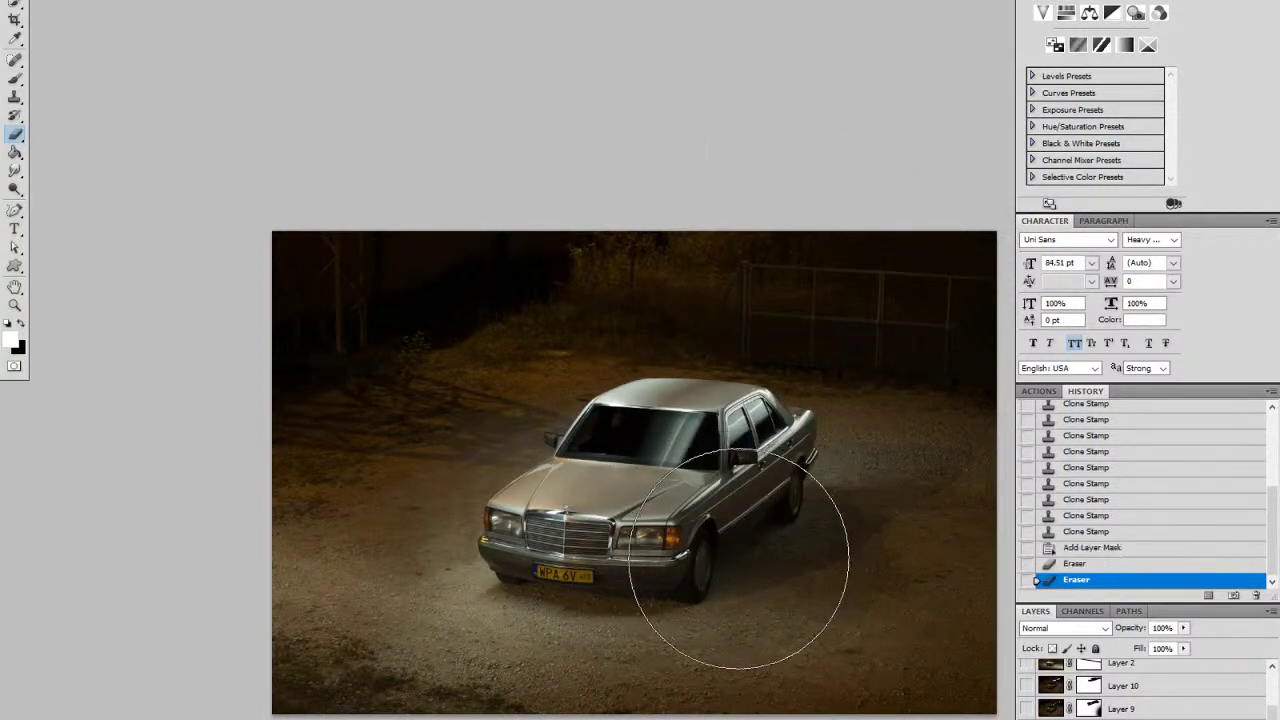
left_click(731, 570)
Step: Erase the Lighten layer's effect from the dark background behind the car, from the trees across toward the fence
key("z")
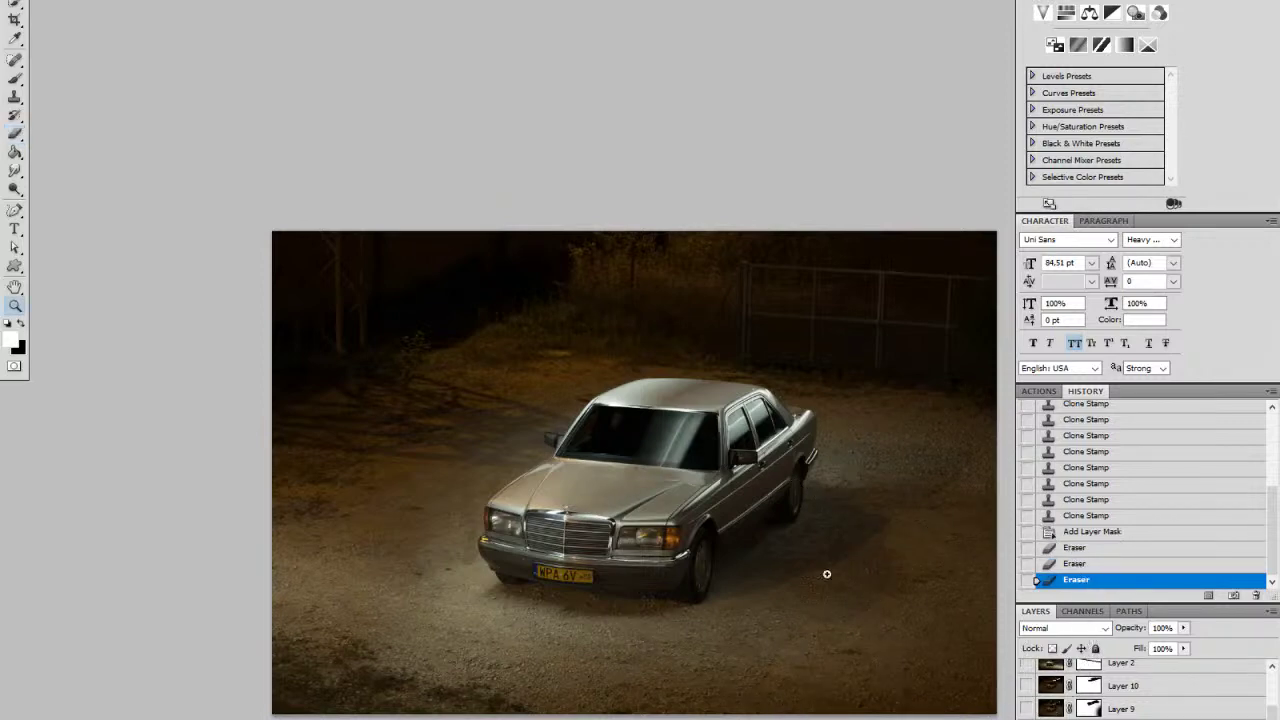
left_click(650, 503)
left_click(726, 496)
left_click(728, 498, "alt")
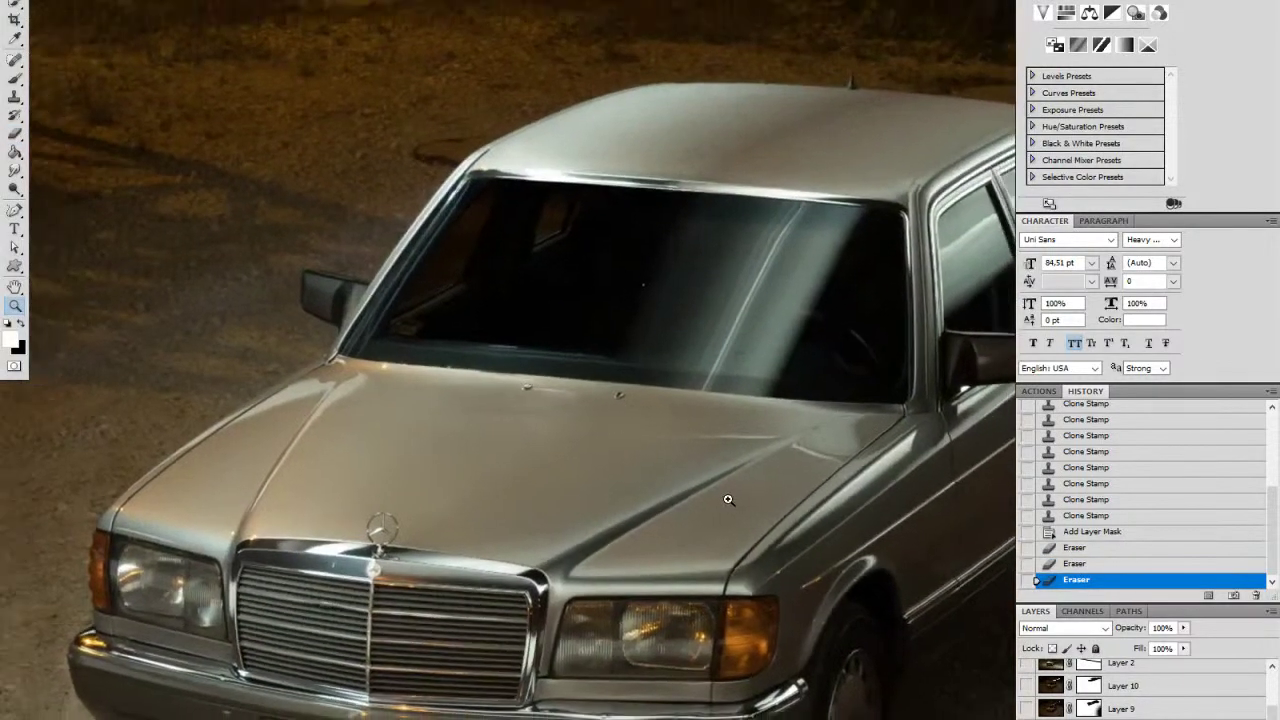
left_click(728, 498)
left_click_drag(733, 501, 666, 522)
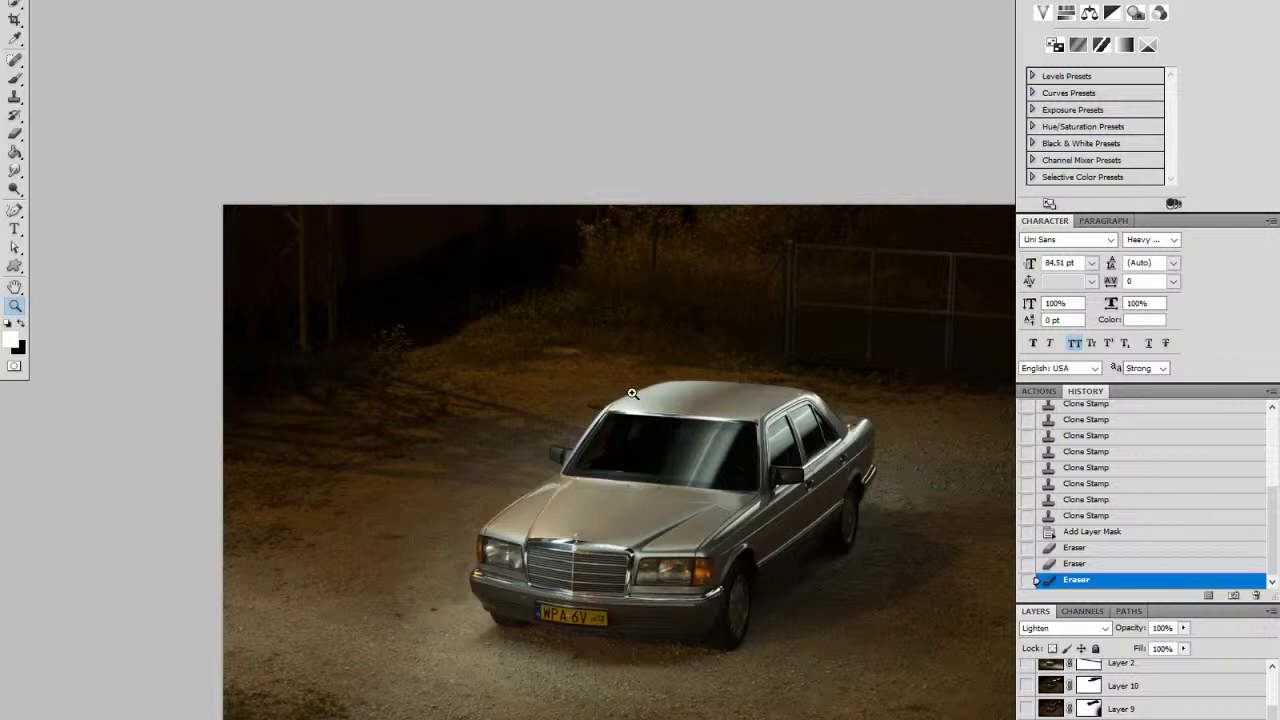
key("e")
left_click(566, 293)
left_click(569, 290)
left_click(578, 291)
mouse_move(578, 293)
left_mouse_down()
mouse_move(497, 317)
mouse_move(443, 356)
mouse_move(450, 336)
mouse_move(540, 303)
left_mouse_up()
left_click_drag(603, 274, 690, 233)
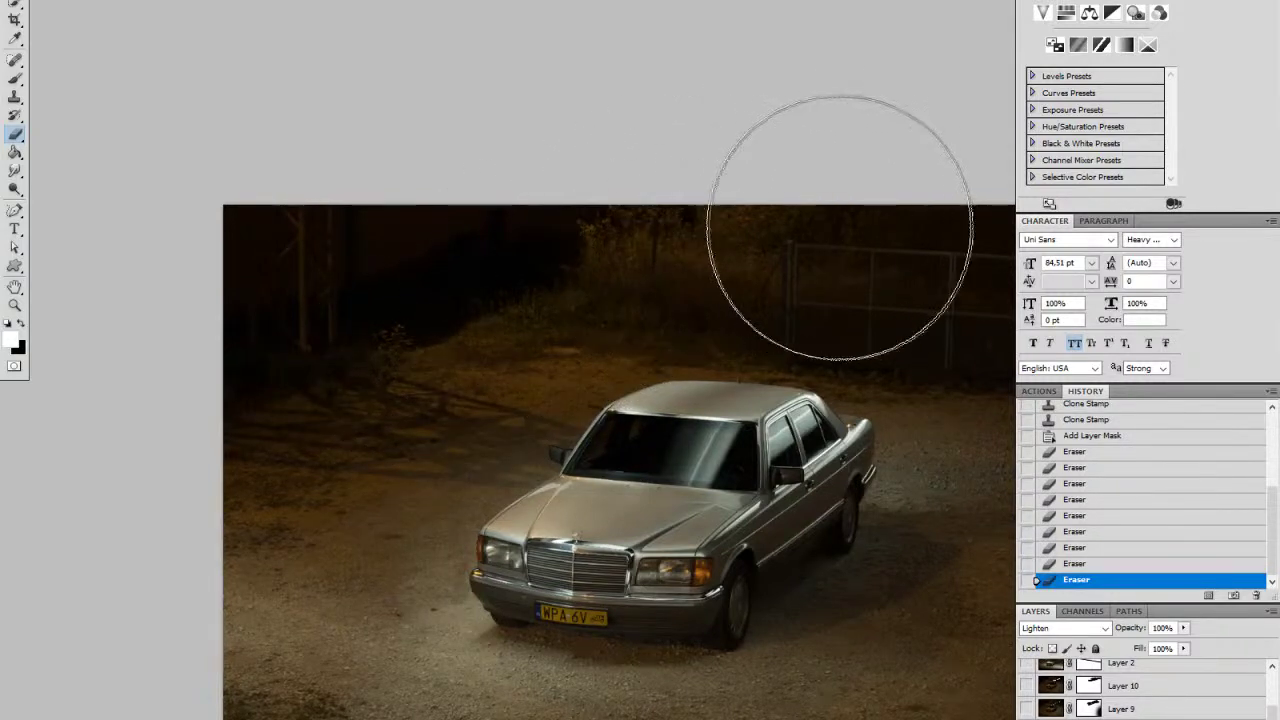
Step: Isolate the bottom layer to examine its masked areas, restore the full composite, and toggle that layer's visibility
key("z")
left_click(819, 374)
mouse_move(783, 410)
left_mouse_down()
mouse_move(851, 406)
mouse_move(803, 429)
mouse_move(715, 441)
mouse_move(731, 444)
mouse_move(785, 403)
left_mouse_up()
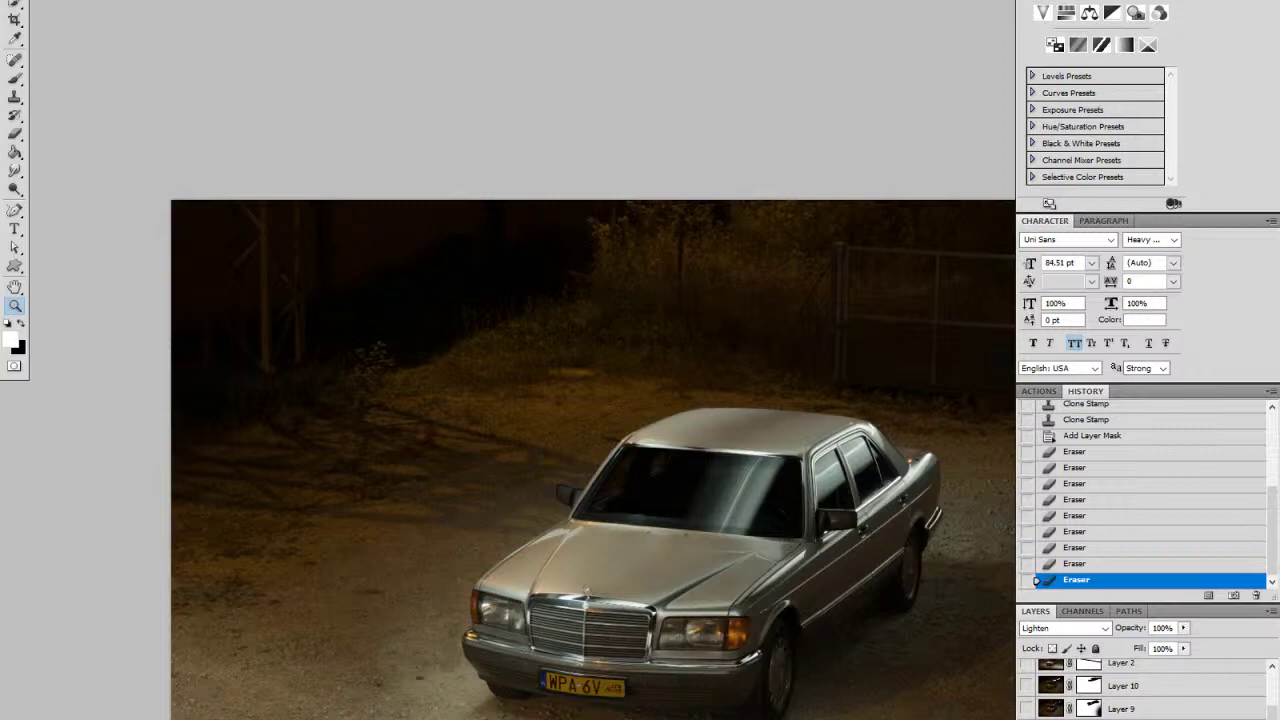
left_click(1027, 715, "alt")
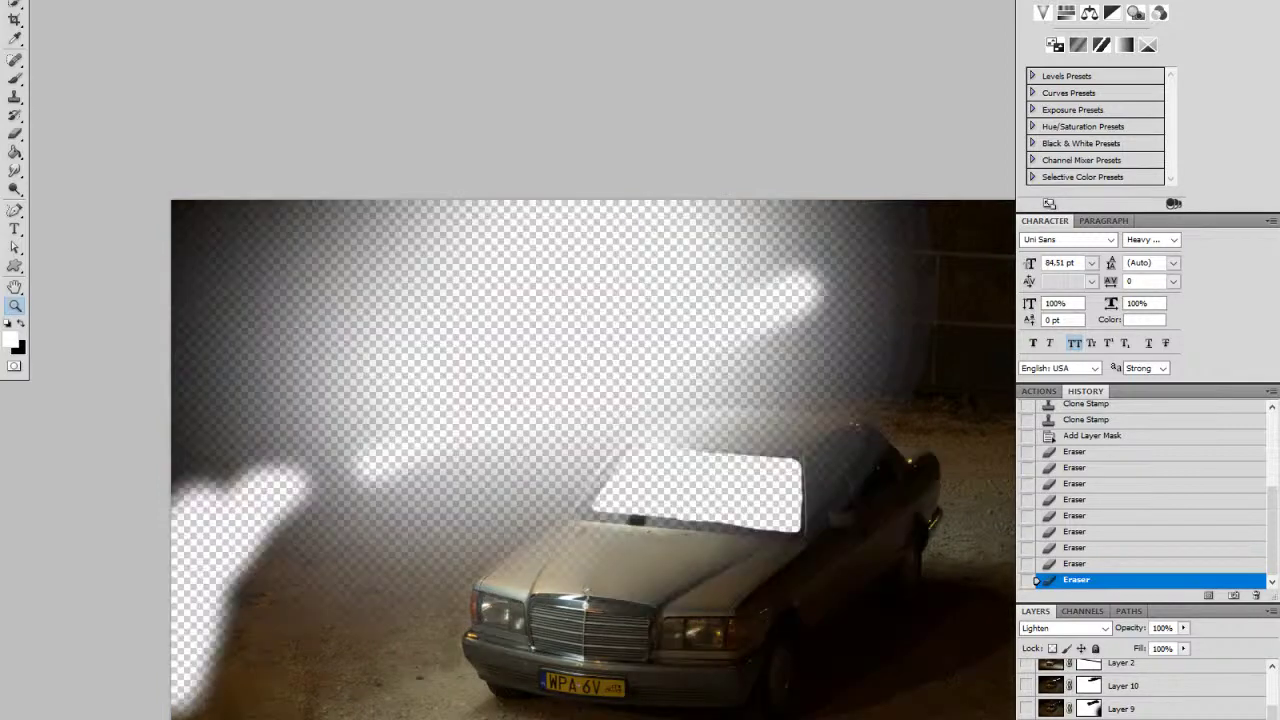
left_click(1027, 715, "alt")
left_click(1027, 715)
left_click(1027, 715)
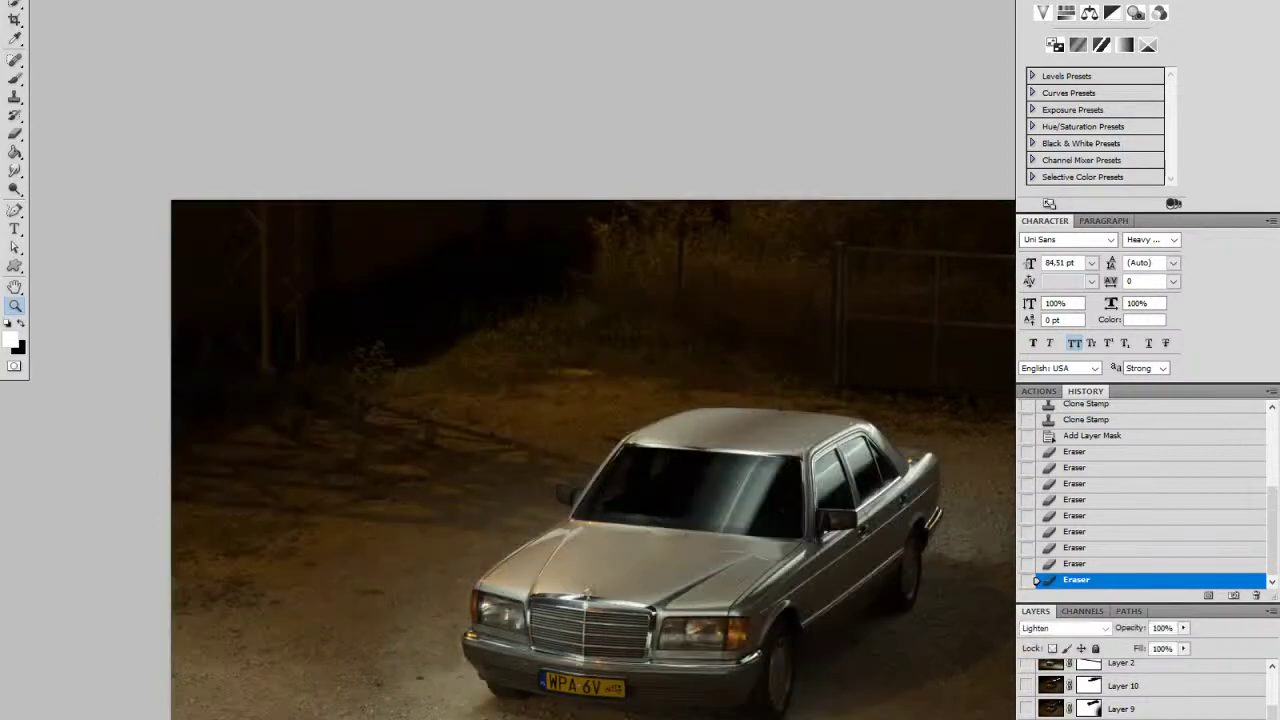
Step: Compare the hood, ground and background repeatedly with individual layers of the stack hidden and shown
left_click(1027, 715)
left_click(1027, 715)
left_click(1027, 715)
left_click(1027, 715)
left_click(1027, 715)
left_click(1027, 715)
left_click(1027, 715)
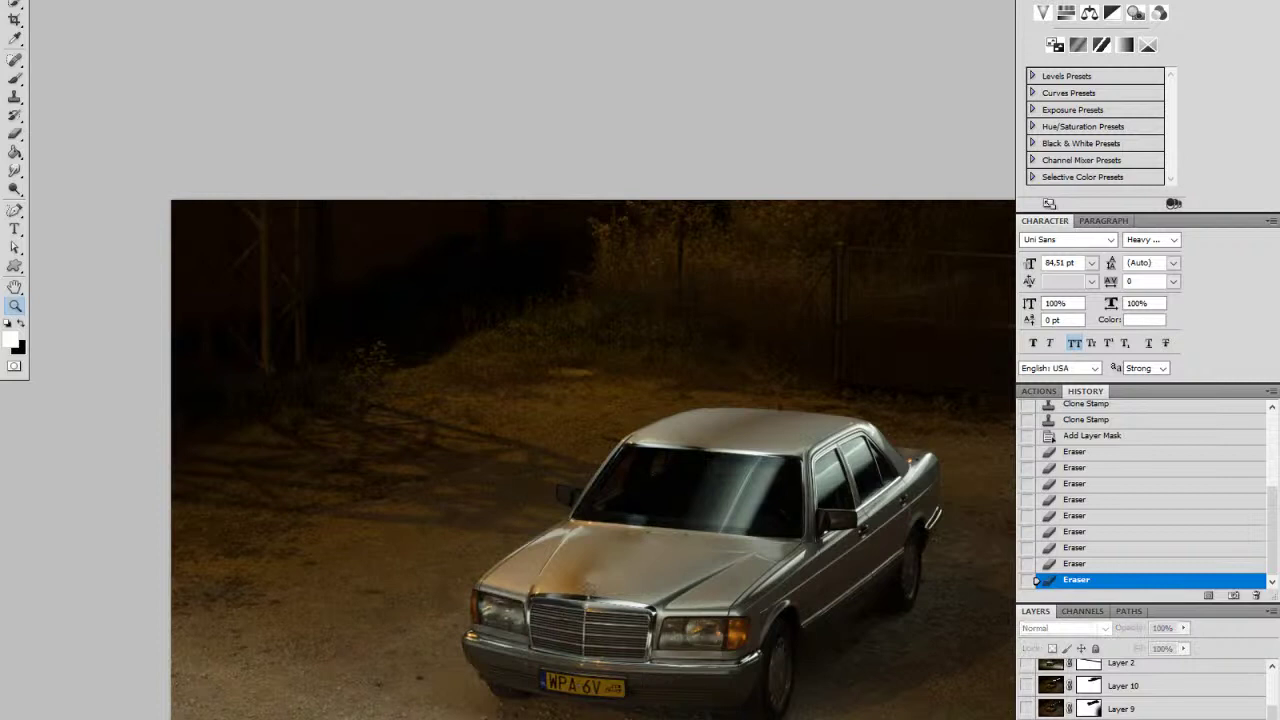
left_click(1027, 715)
left_click(1027, 715)
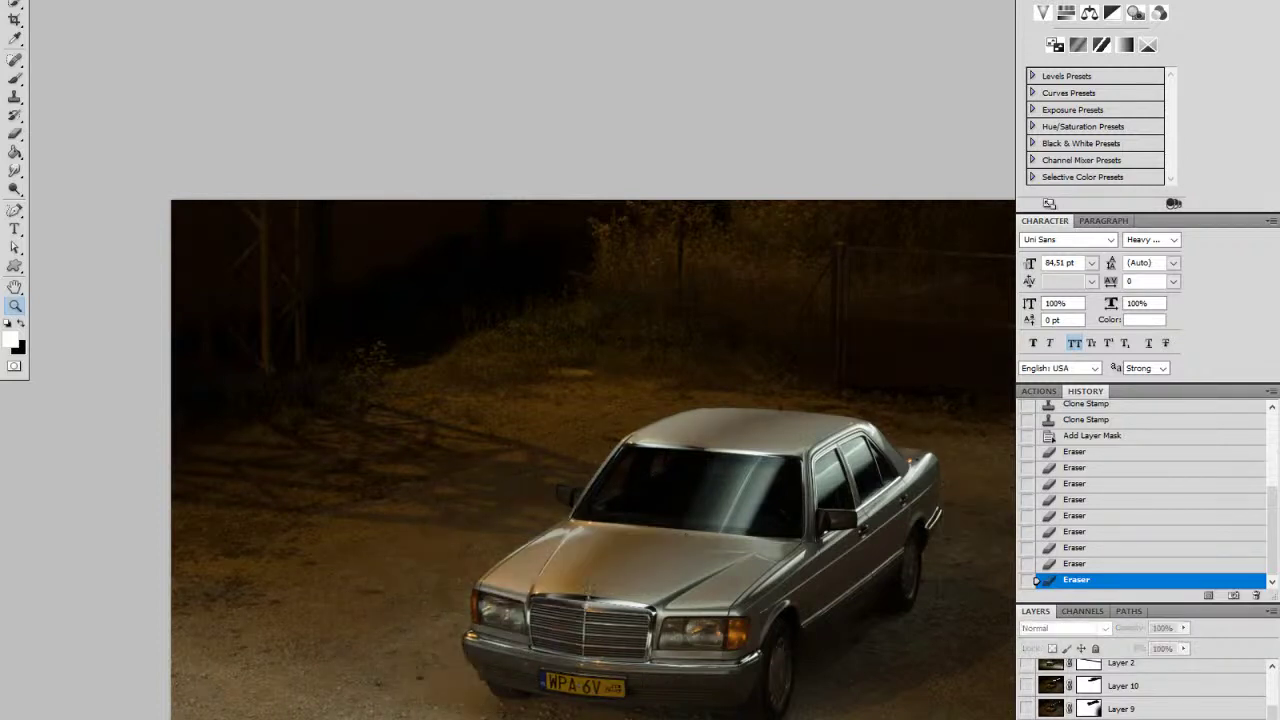
left_click(1027, 715)
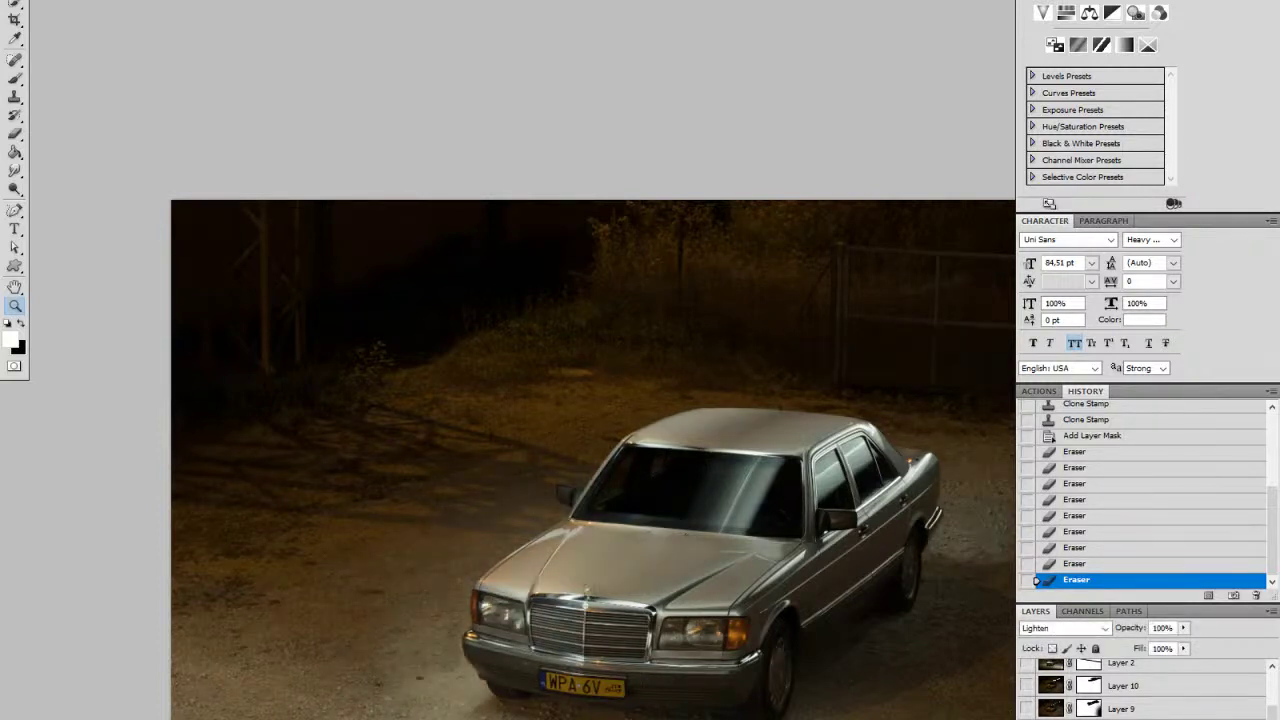
left_click(1027, 715)
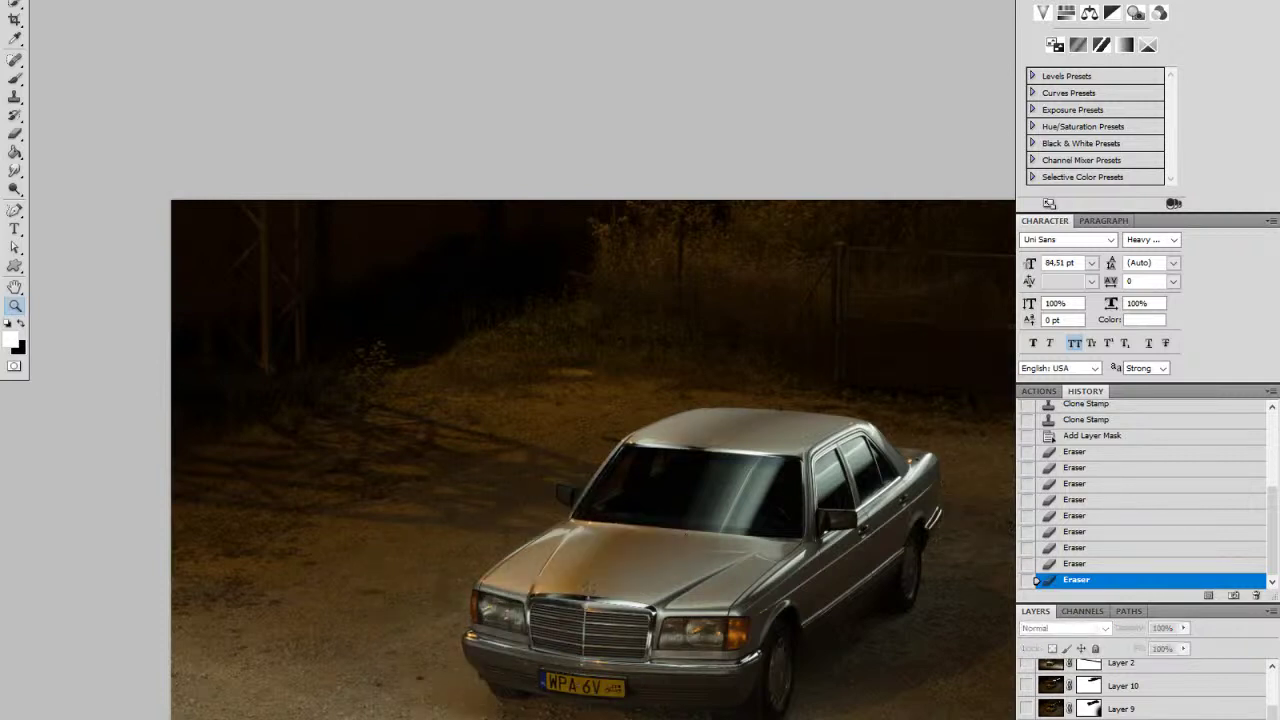
left_click(1027, 715)
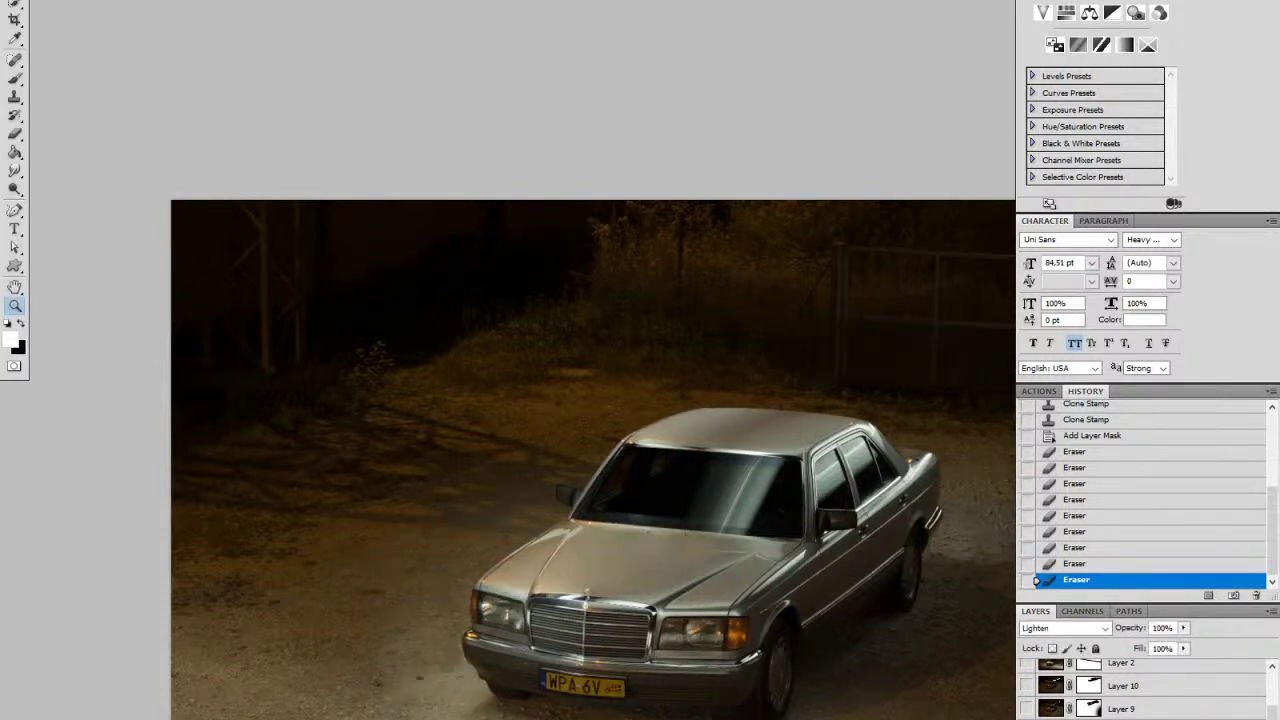
left_click(1027, 715)
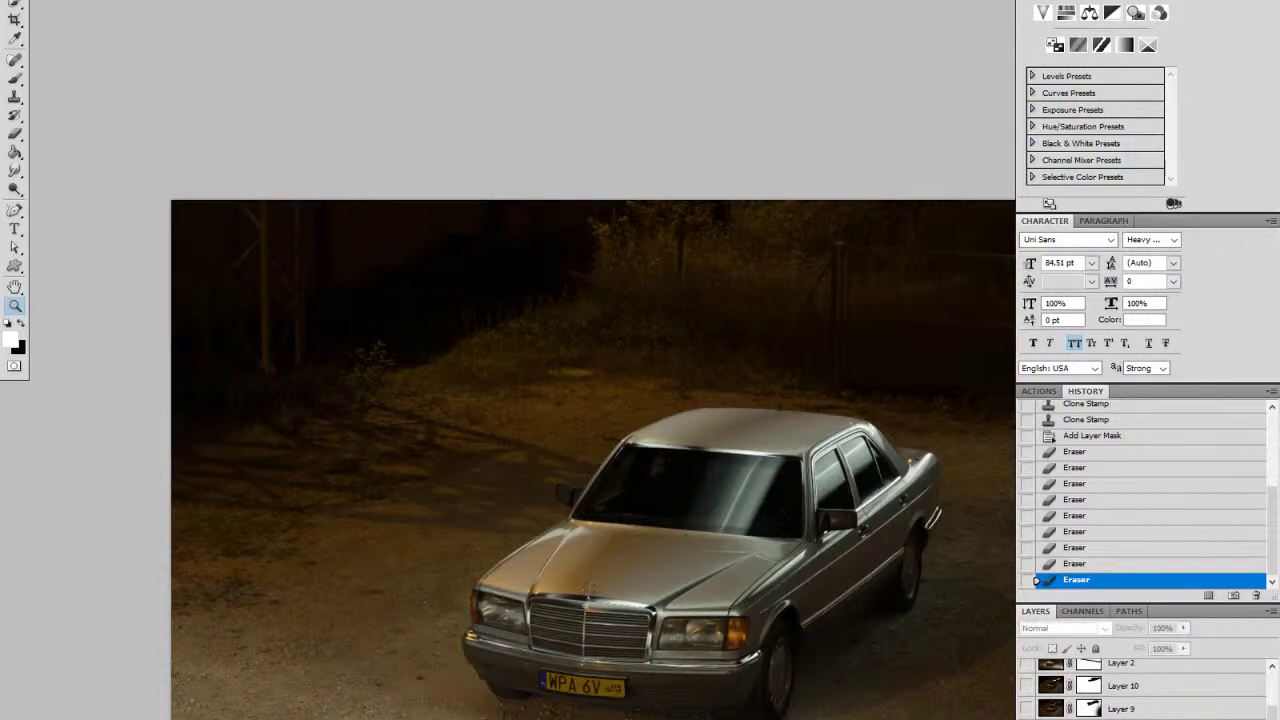
left_click(1027, 715)
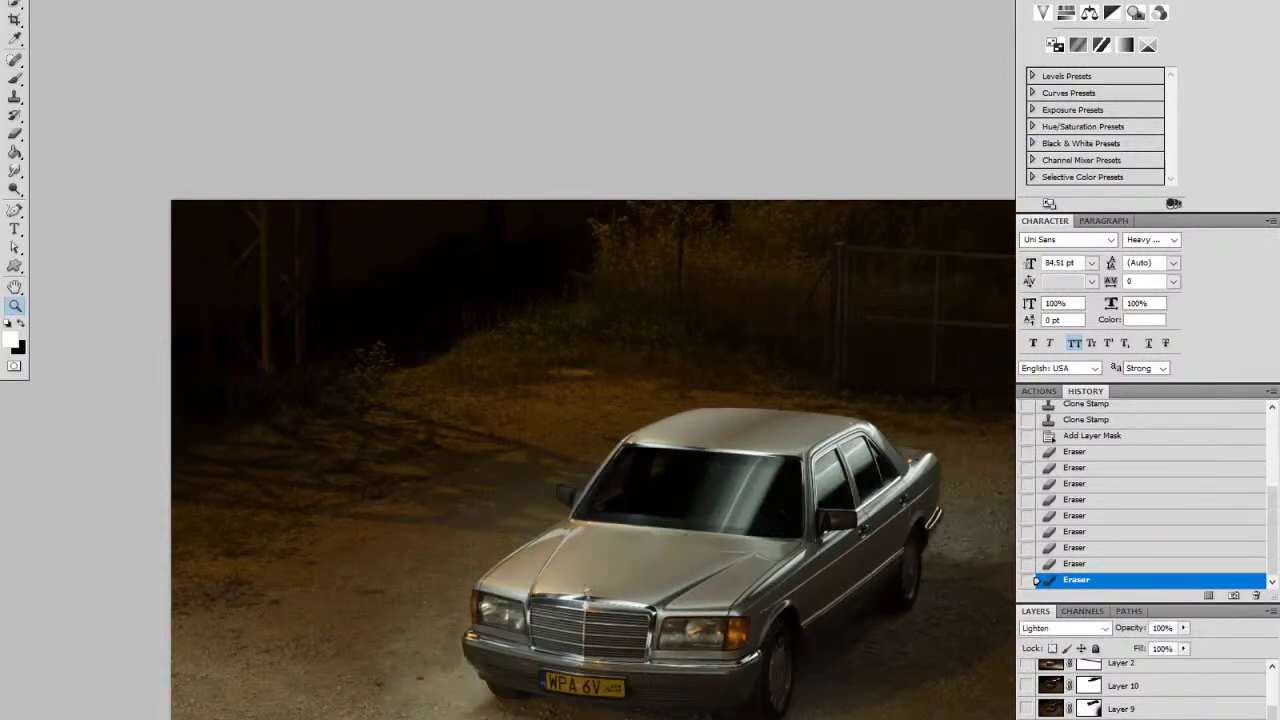
Step: Group the selected retouching layers
left_click(1122, 715)
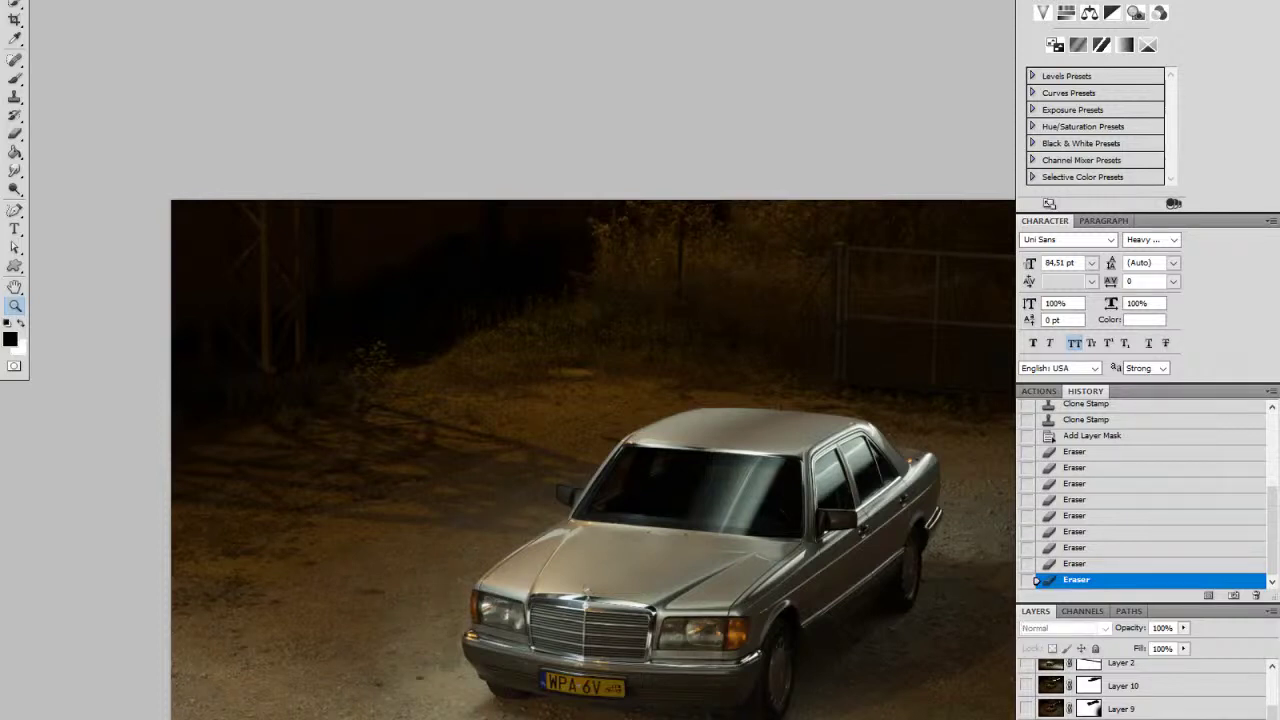
key("ctrl+g")
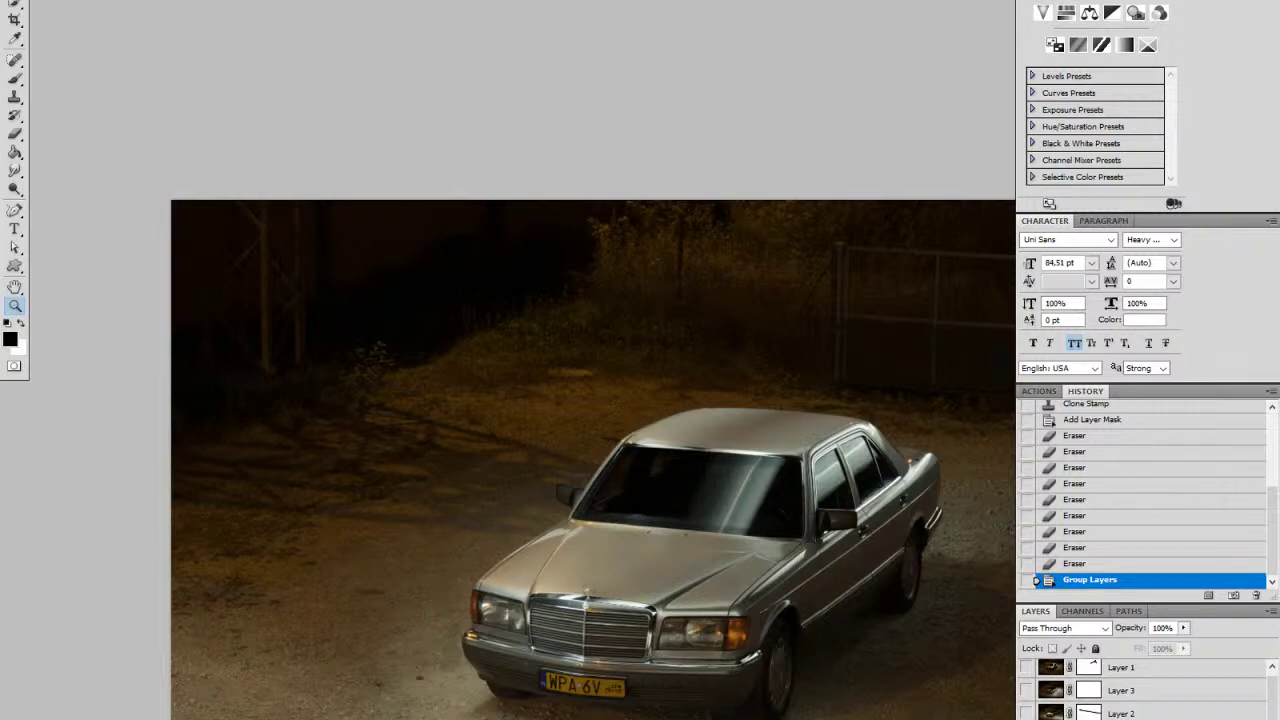
Step: Compare the whole photo with the grouped layers hidden and shown
left_click_drag(588, 432, 634, 489)
left_click_drag(955, 699, 738, 612)
left_click(1026, 718)
left_click(1026, 718)
left_click(1026, 718)
left_click(1026, 718)
left_click(1026, 718)
left_click(1026, 718)
left_click(1026, 718)
left_click(1120, 718)
left_click(1026, 718)
left_click(1026, 718)
left_click(1026, 718)
left_click(1026, 718)
left_click(1026, 718)
left_click(1026, 718)
left_click(1026, 718)
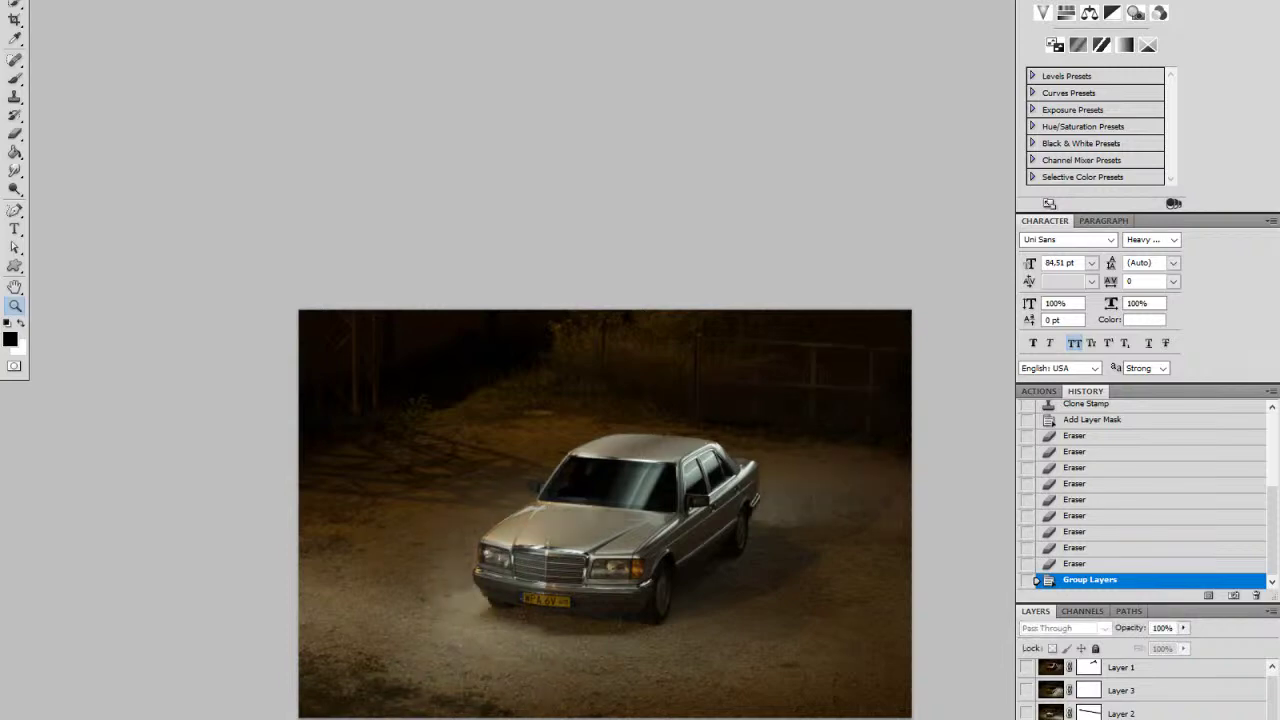
Step: Examine the windshield base and hood at close range, then the whole car, toggling the layer group for comparison
scroll(536, 501, "up", 4)
left_click_drag(850, 620, 691, 567)
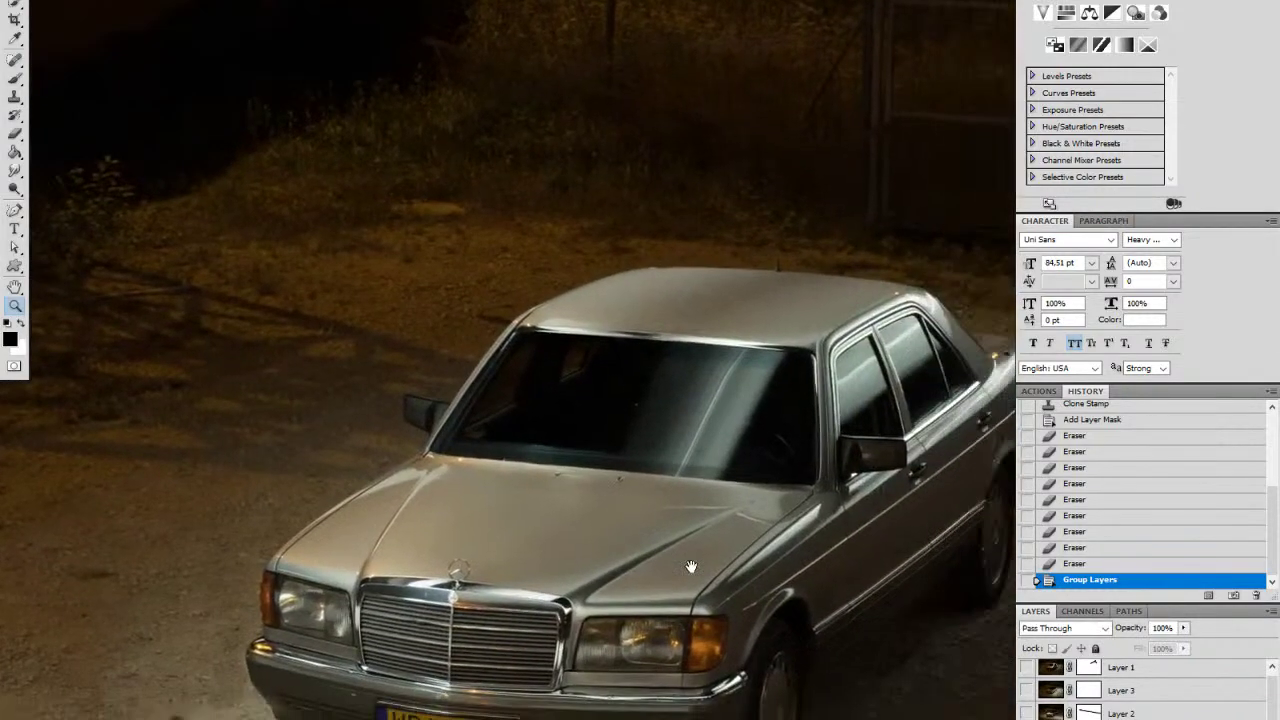
left_click(1026, 718)
left_click(1026, 718)
left_click_drag(526, 442, 648, 460)
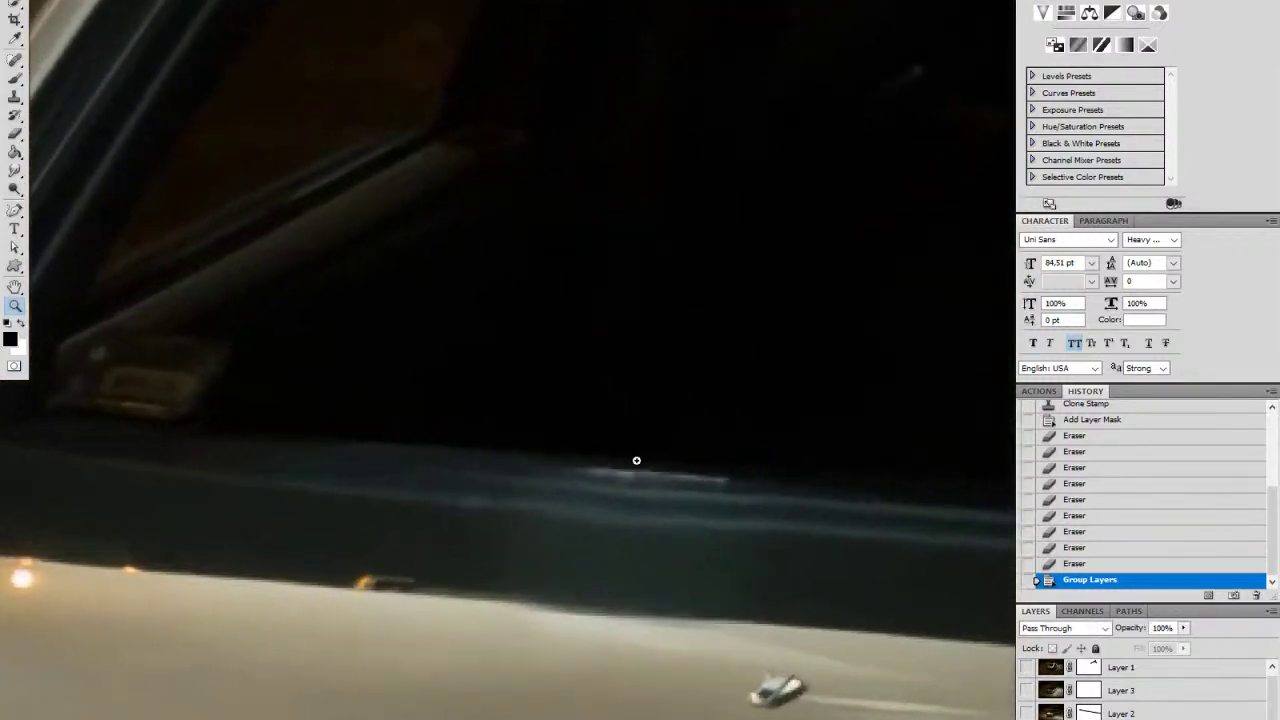
left_click_drag(749, 531, 574, 543)
left_click_drag(693, 546, 637, 557)
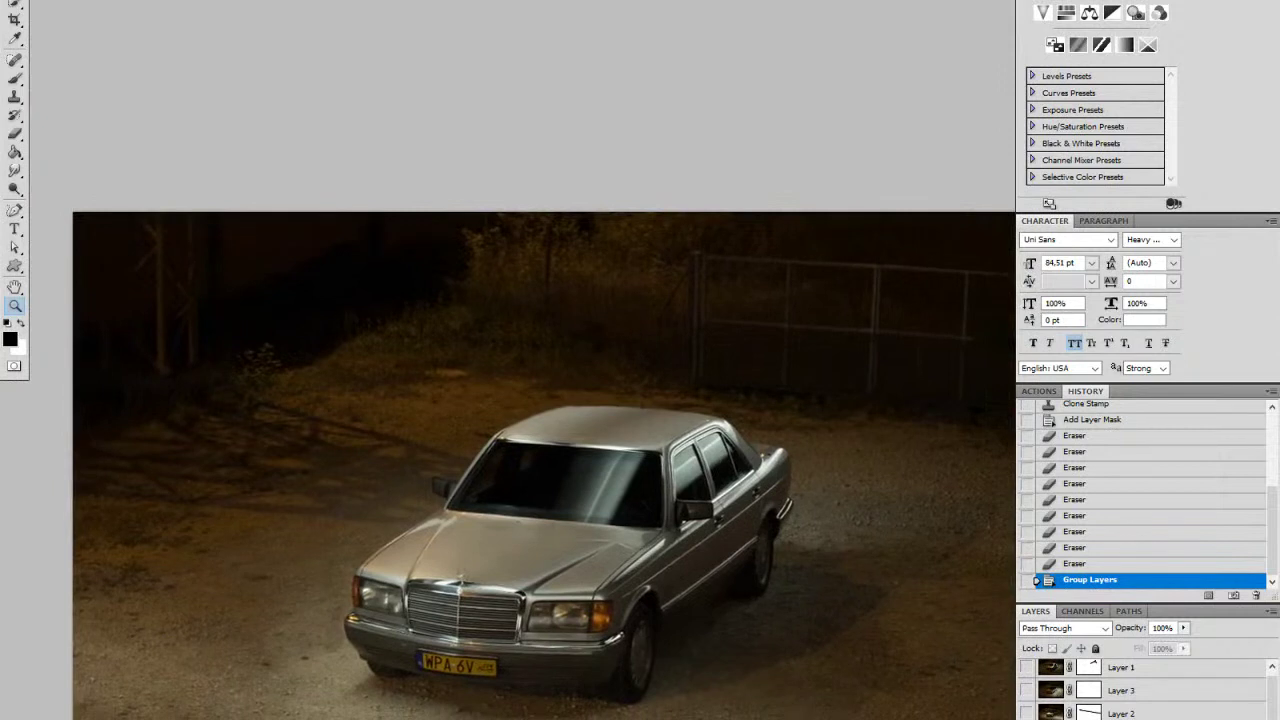
key("ctrl+comma")
key("ctrl+comma")
scroll(1140, 692, "down", 5)
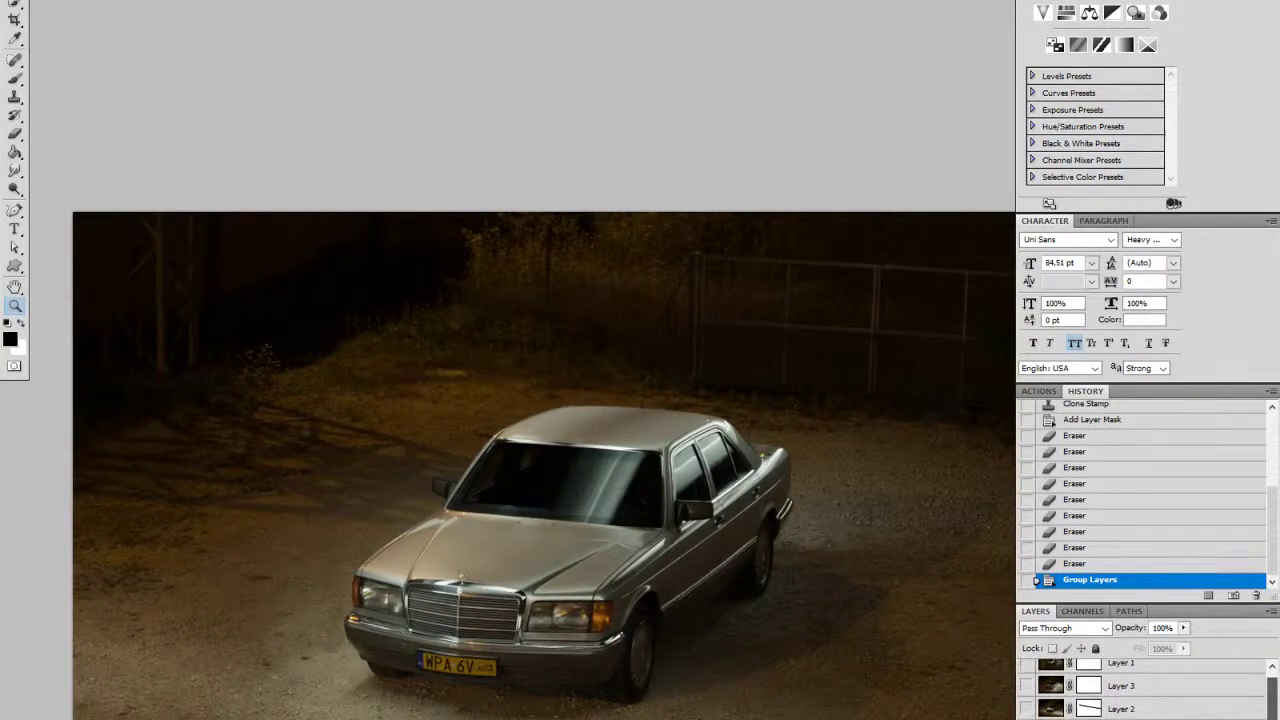
Step: Select the Normal-mode layer in the group and clone neighboring trim over the near end of the white streak below the windshield
left_click_drag(505, 501, 653, 503)
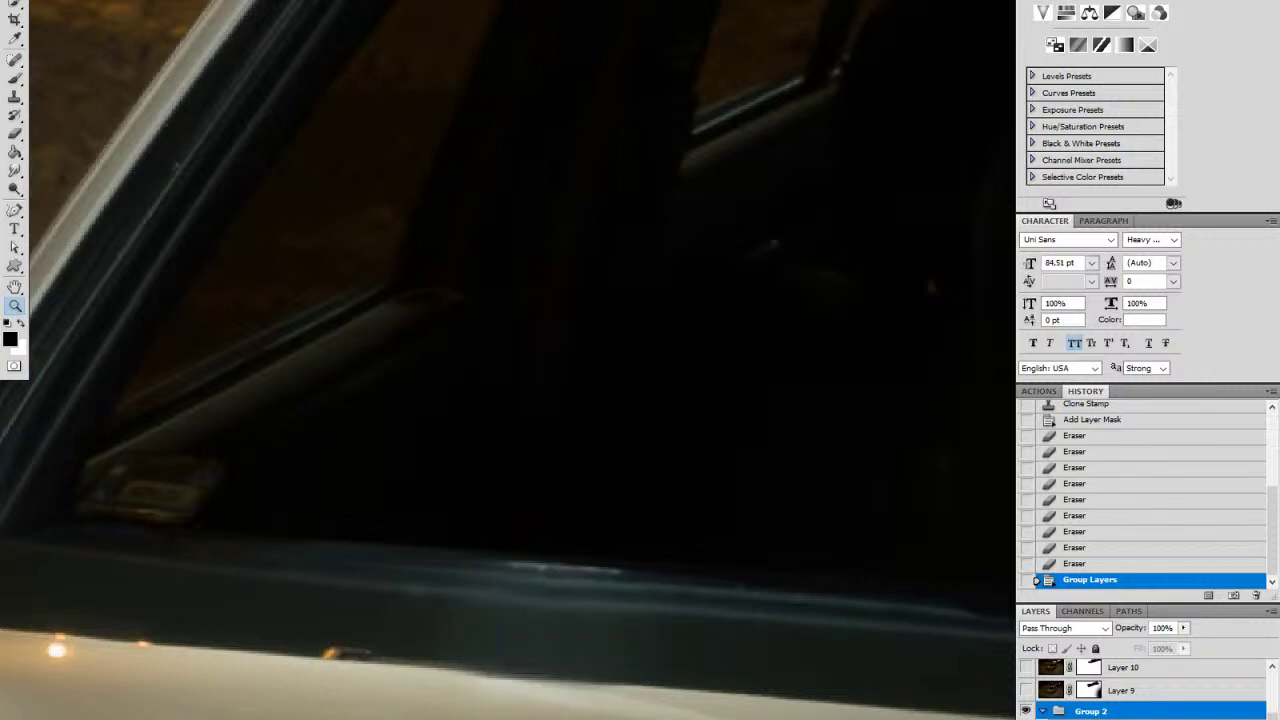
left_click(1120, 719)
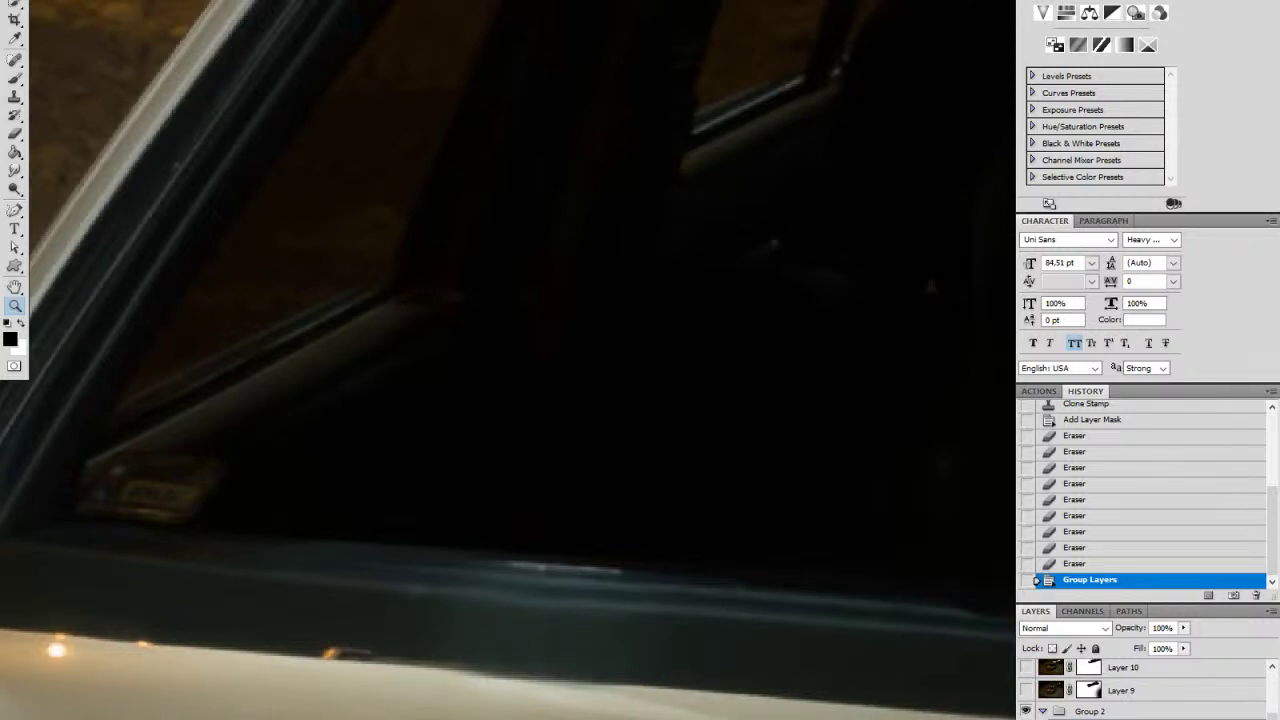
mouse_move(597, 574)
left_mouse_down()
mouse_move(646, 573)
mouse_move(664, 596)
left_mouse_up()
left_click_drag(719, 631, 678, 632)
key("s")
right_click(586, 636)
left_click(633, 622)
left_click(509, 591, "alt")
left_click(537, 593)
left_click(546, 593)
Step: Clone trim sampled from beyond the far end of the white streak across its remaining part
left_click(716, 611, "alt")
left_click(657, 606)
left_click(659, 608)
left_click(638, 605)
left_click(617, 603)
left_click(577, 600)
Step: Smooth the repaired streak with more cloned dabs sampled from the trim highlight at its near end
left_click(487, 596, "alt")
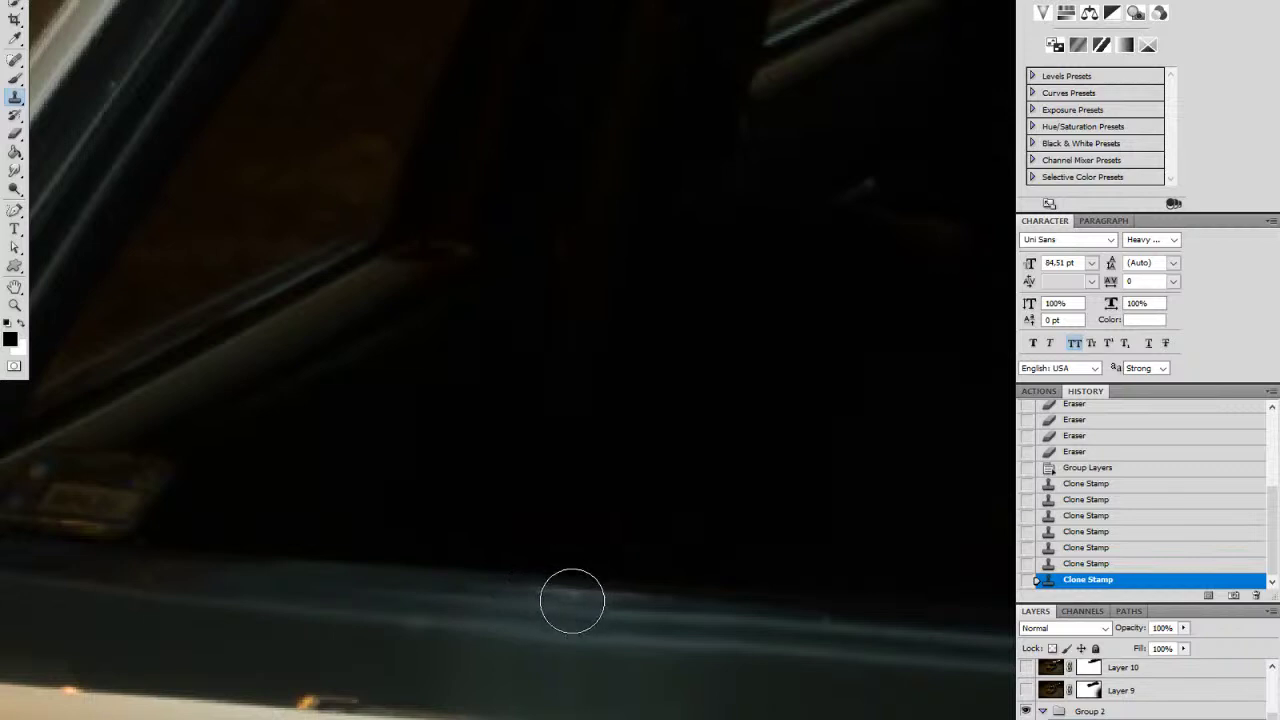
left_click(575, 603)
left_click(576, 602)
left_click(585, 602)
left_click(620, 606)
left_click(655, 606)
Step: Examine the repaired windshield base in the context of the whole car and its background
key("z")
left_click(813, 639, "alt")
left_click(790, 640, "alt")
left_click(760, 645, "alt")
left_click(800, 650, "alt")
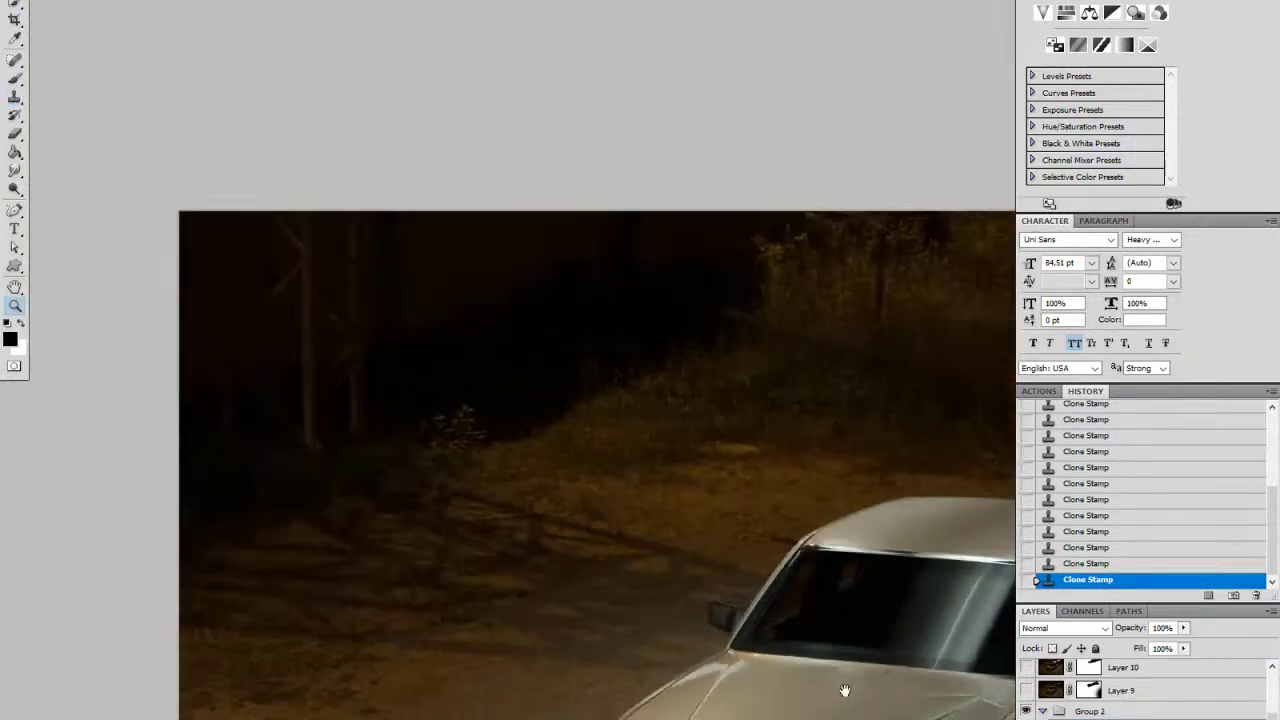
left_click_drag(829, 686, 731, 657)
left_click(732, 657)
left_click(735, 657)
scroll(778, 655, "up", 1)
scroll(778, 655, "down", 5)
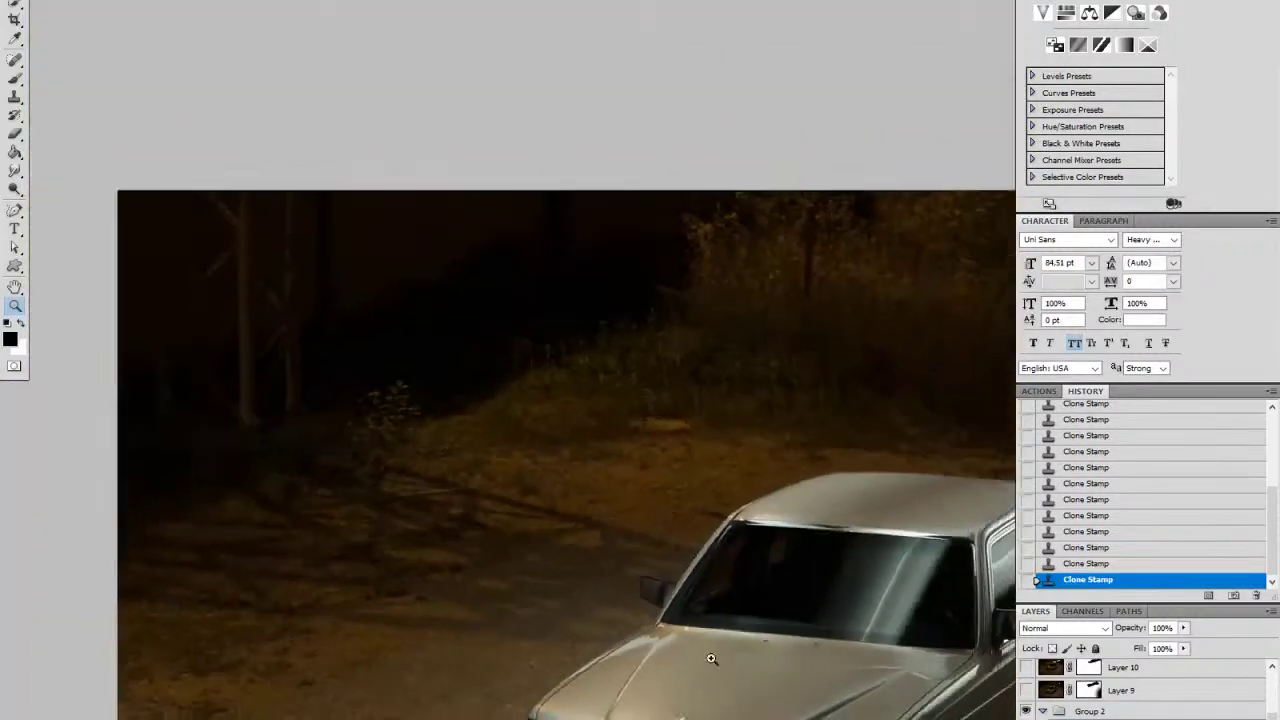
left_click_drag(828, 697, 918, 706)
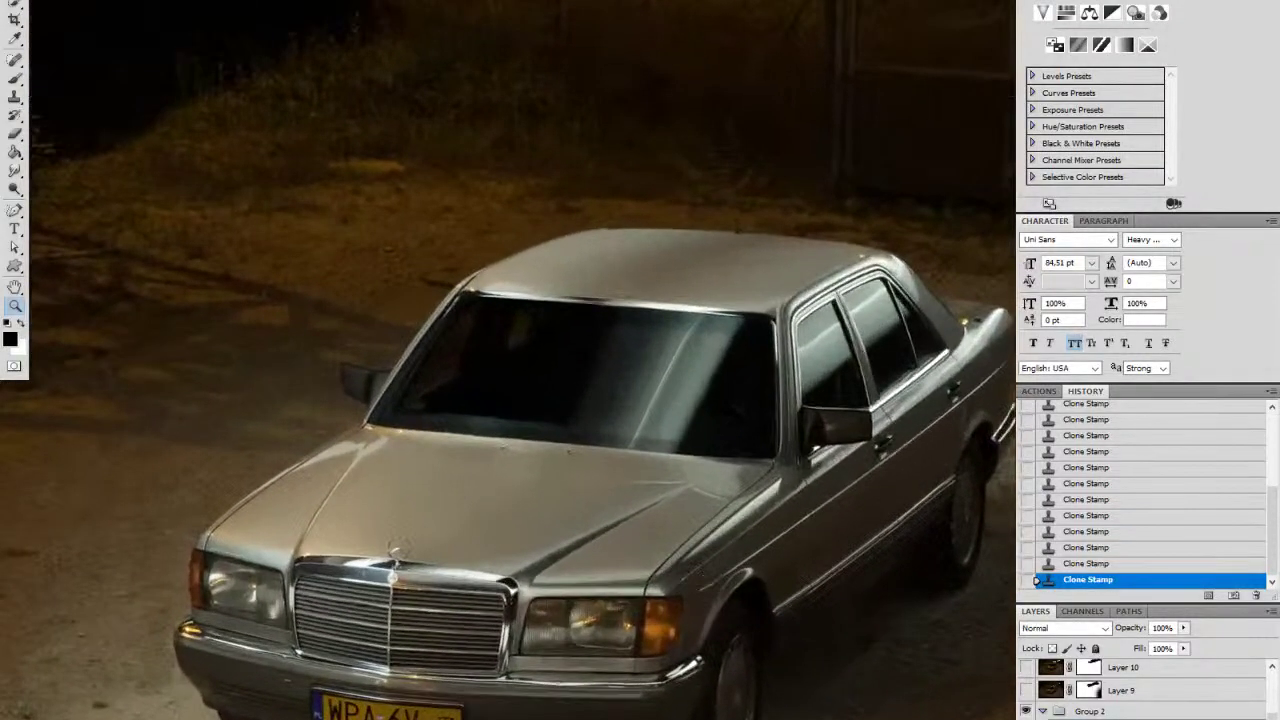
Step: Collapse the layer group and compare the car with the group hidden and shown
left_click(1043, 713)
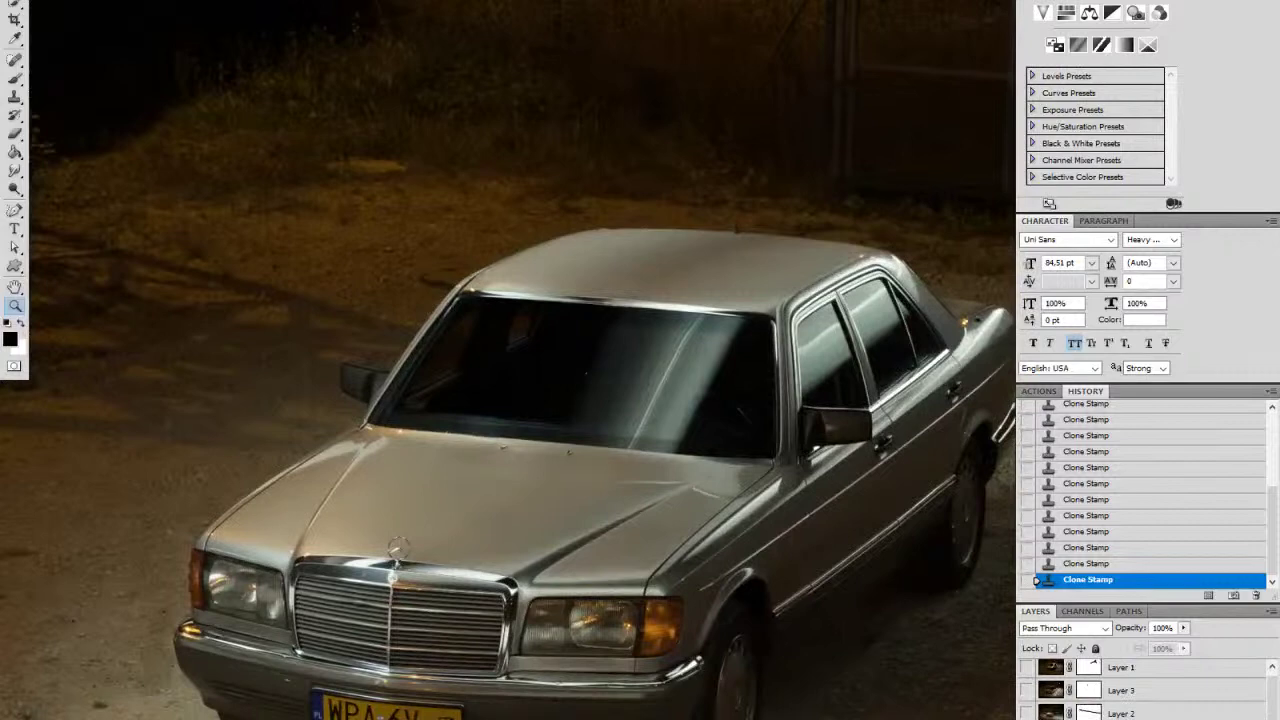
key("ctrl+comma")
key("ctrl+comma")
key("ctrl+comma")
key("ctrl+comma")
key("ctrl+comma")
key("ctrl+comma")
Step: Compare the lower windshield trim and hood edge in close-up with the layer group hidden and shown
left_click_drag(443, 445, 771, 587)
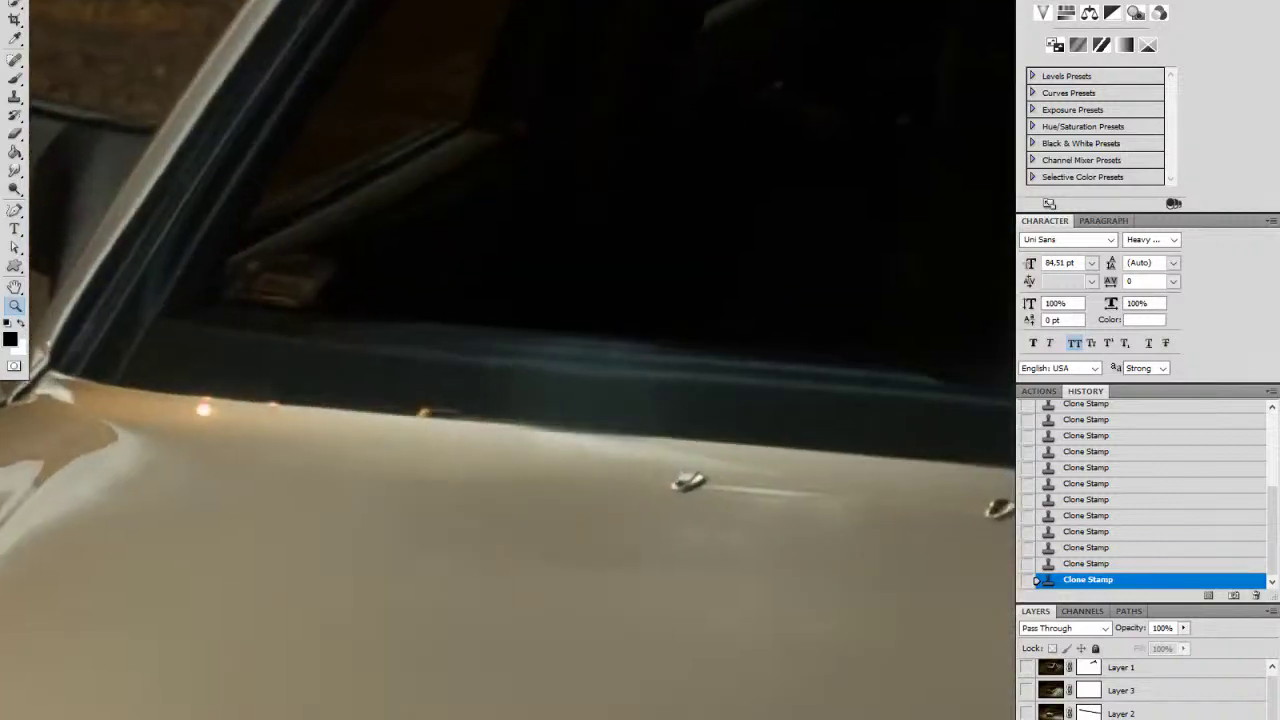
key("ctrl+comma")
key("ctrl+comma")
key("ctrl+comma")
key("ctrl+comma")
left_click_drag(805, 632, 820, 665)
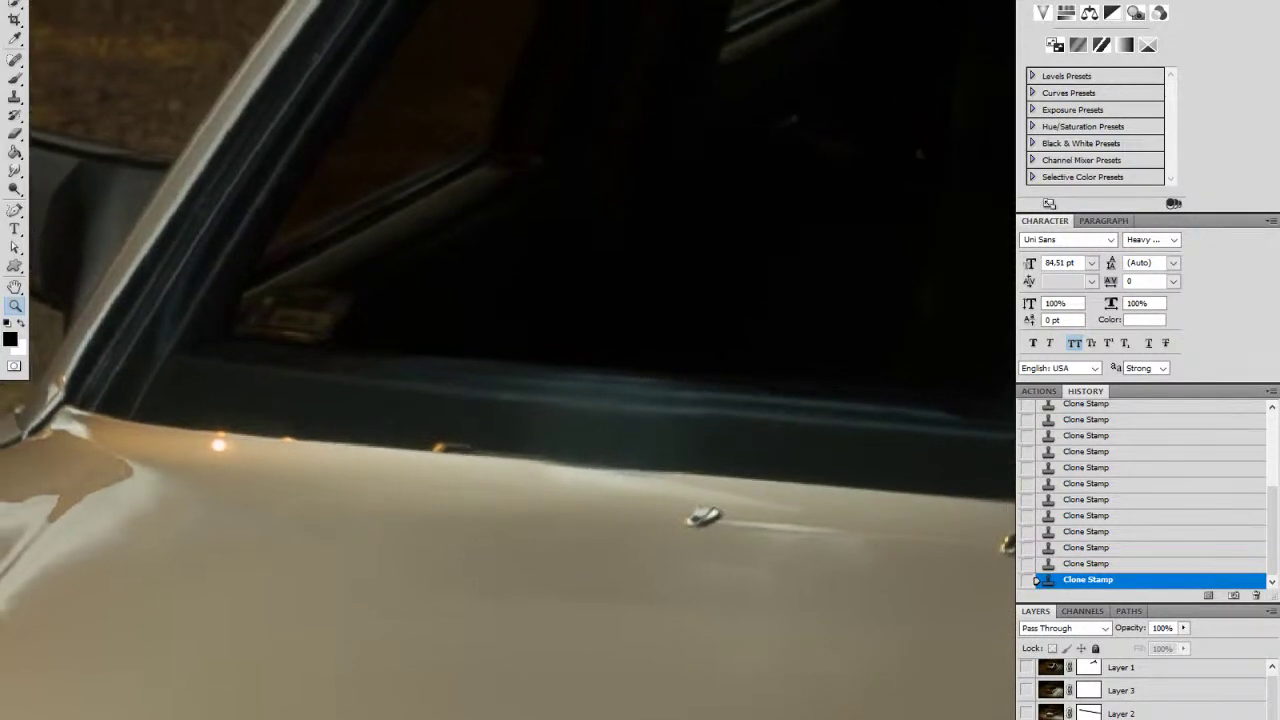
Step: Smooth the hood edge at the windshield base near the washer nozzle by cloning a clean stretch of the edge over it
left_click_drag(1272, 700, 1272, 719)
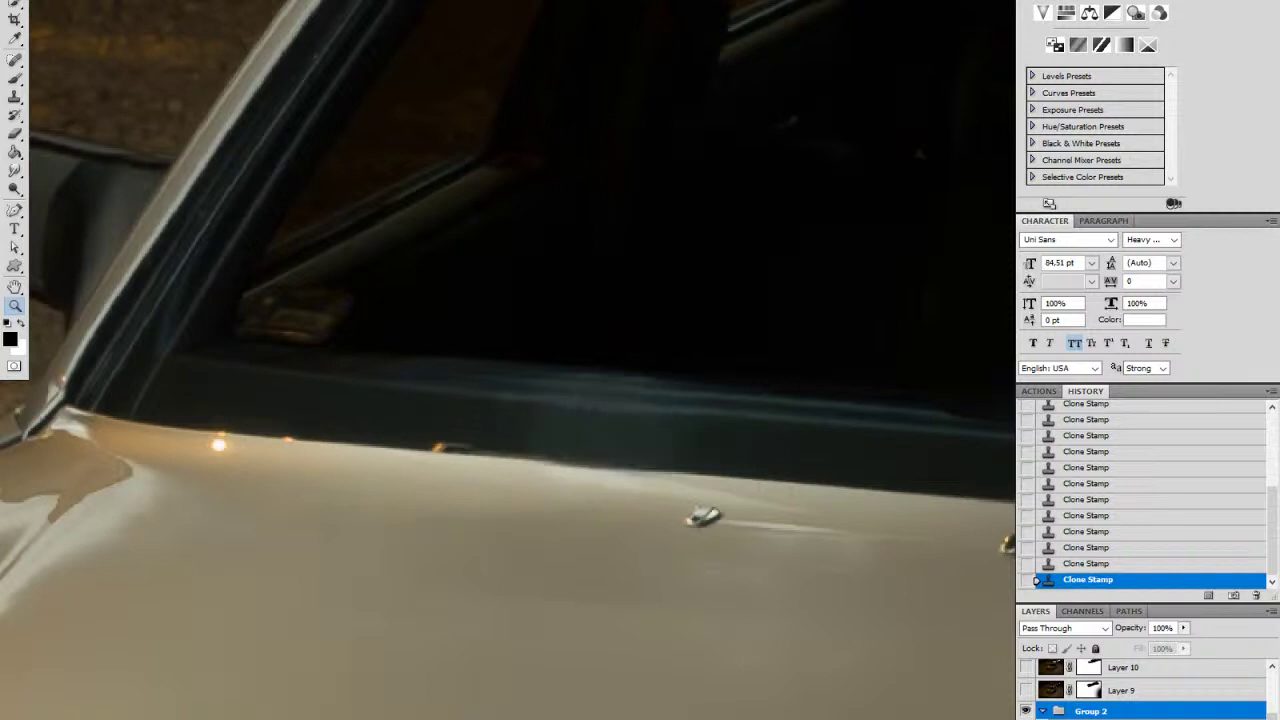
left_click(610, 480)
key("s")
left_click(1120, 719)
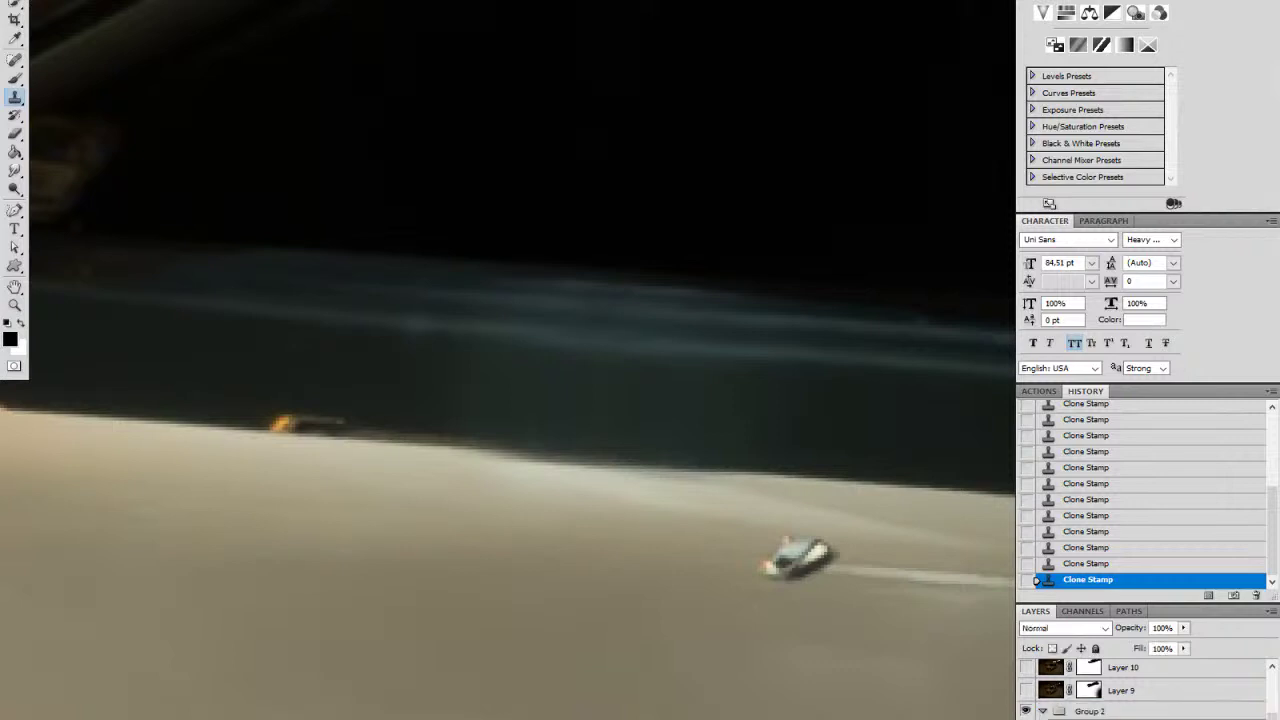
left_click(1026, 719)
left_click(1026, 719)
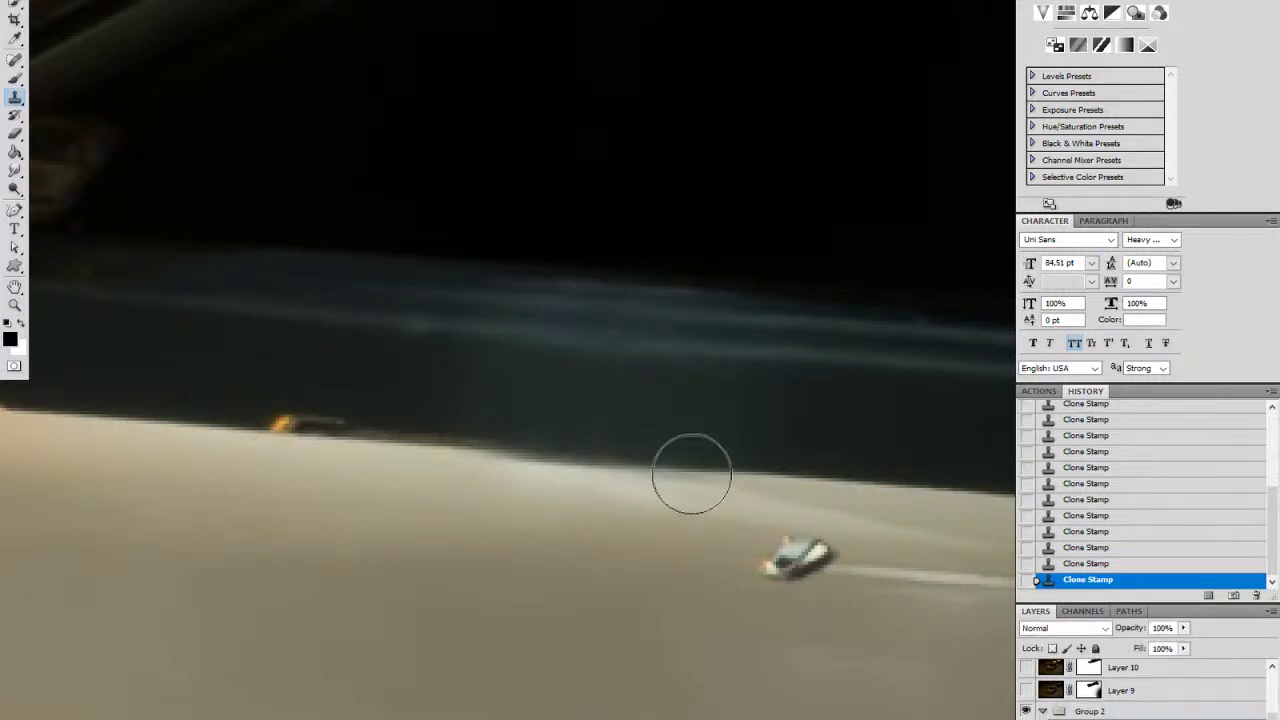
left_click(690, 469, "alt")
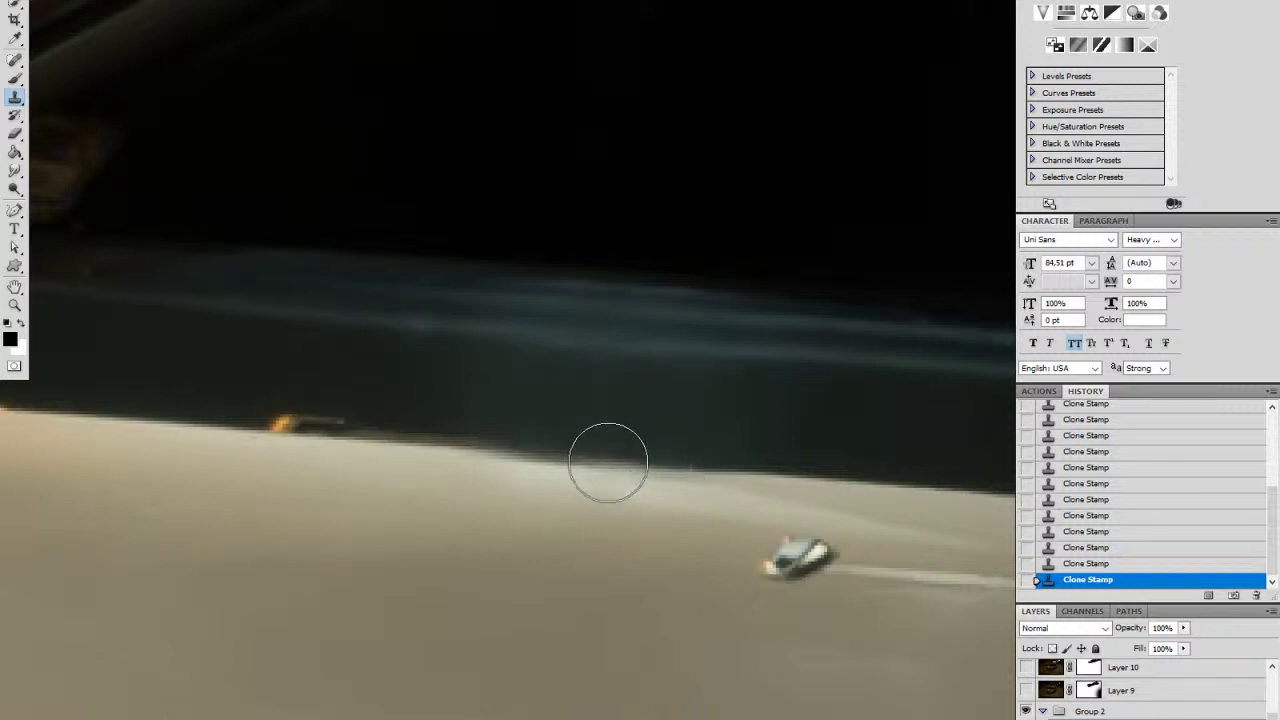
left_click(553, 458)
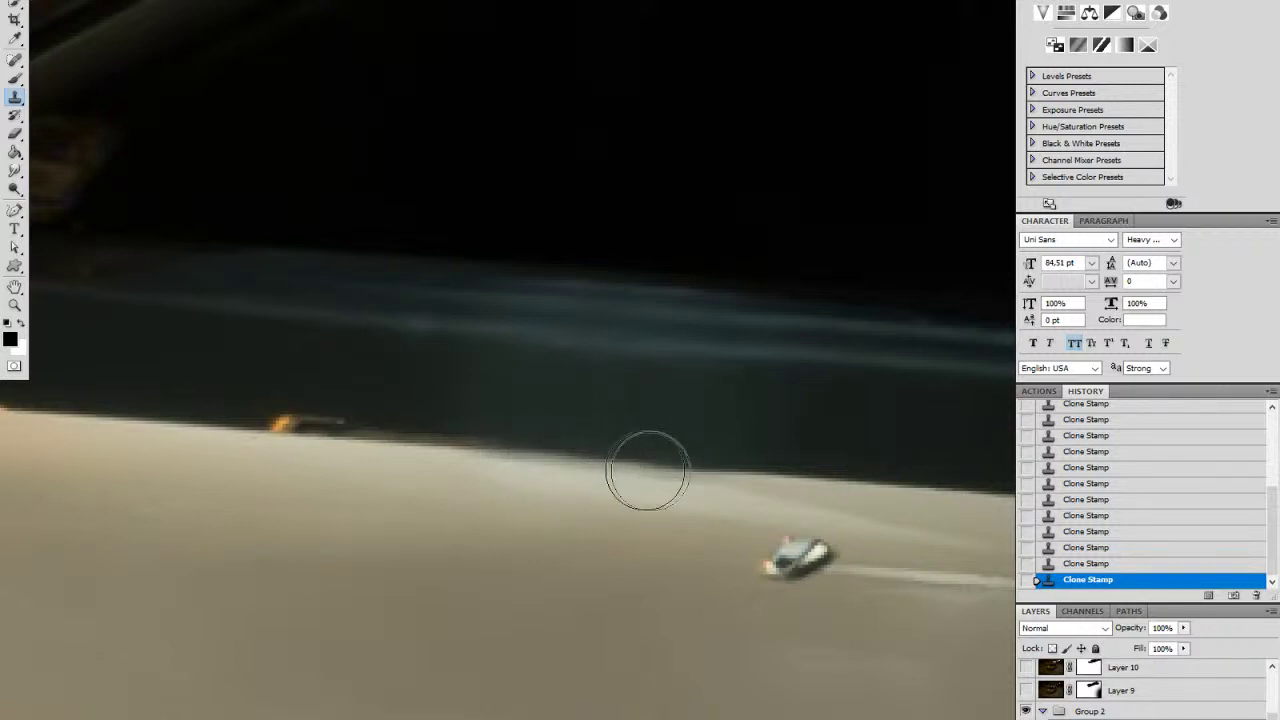
key("z")
left_click_drag(755, 492, 407, 425)
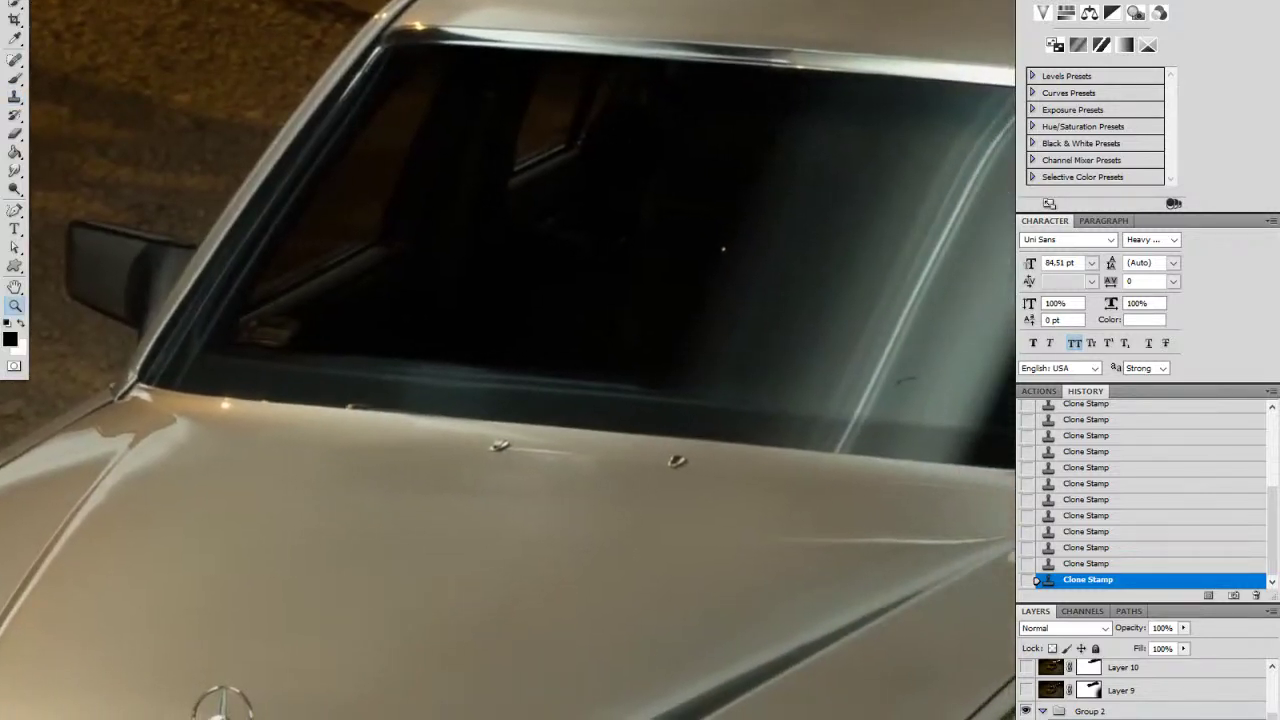
Step: Compare the windshield base and upper hood with the retouching hidden and shown
left_click(1025, 719)
left_click(1025, 719)
left_click(1025, 719)
left_click(1025, 719)
left_click(1025, 719)
left_click(1025, 719)
key("ctrl+z")
key("ctrl+z")
key("ctrl+z")
key("ctrl+z")
key("ctrl+z")
key("ctrl+z")
key("ctrl+z")
key("ctrl+z")
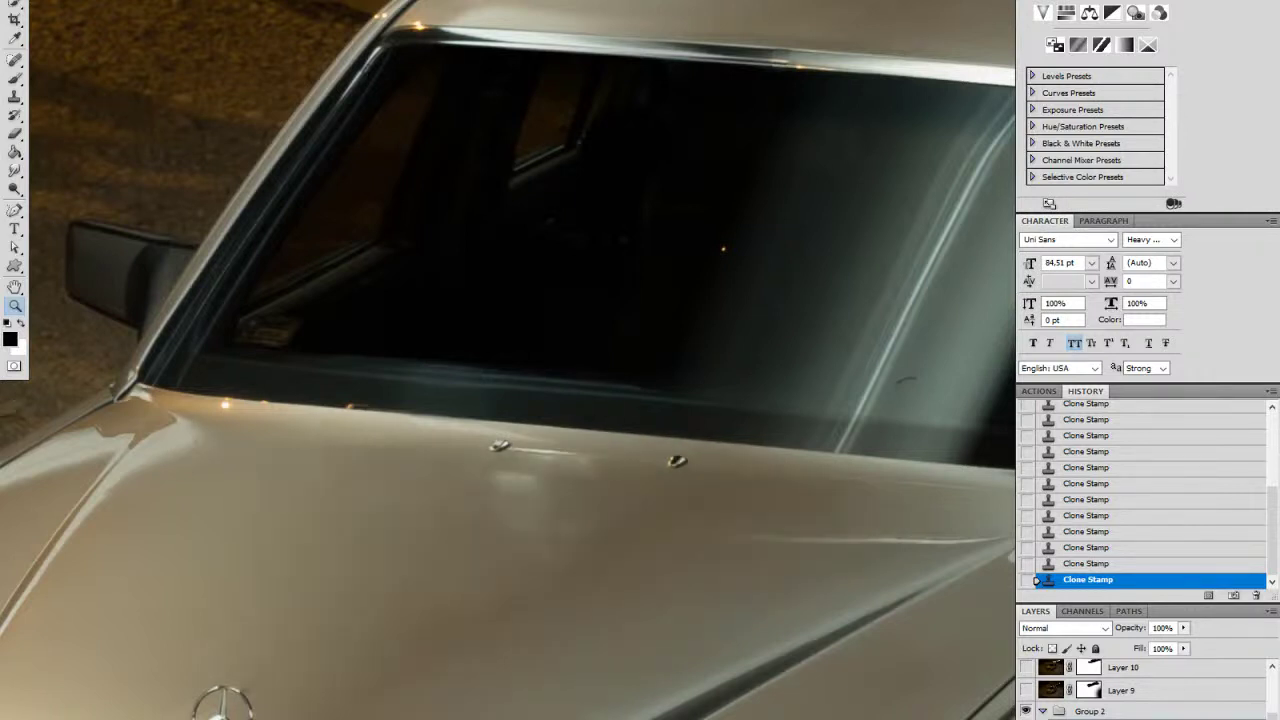
key("ctrl+z")
key("ctrl+z")
Step: Clone out the jagged dark reflection on the fender beside the windshield's lower corner, sampling from the nearby pale highlight
left_click_drag(275, 541, 754, 589)
left_click(557, 487)
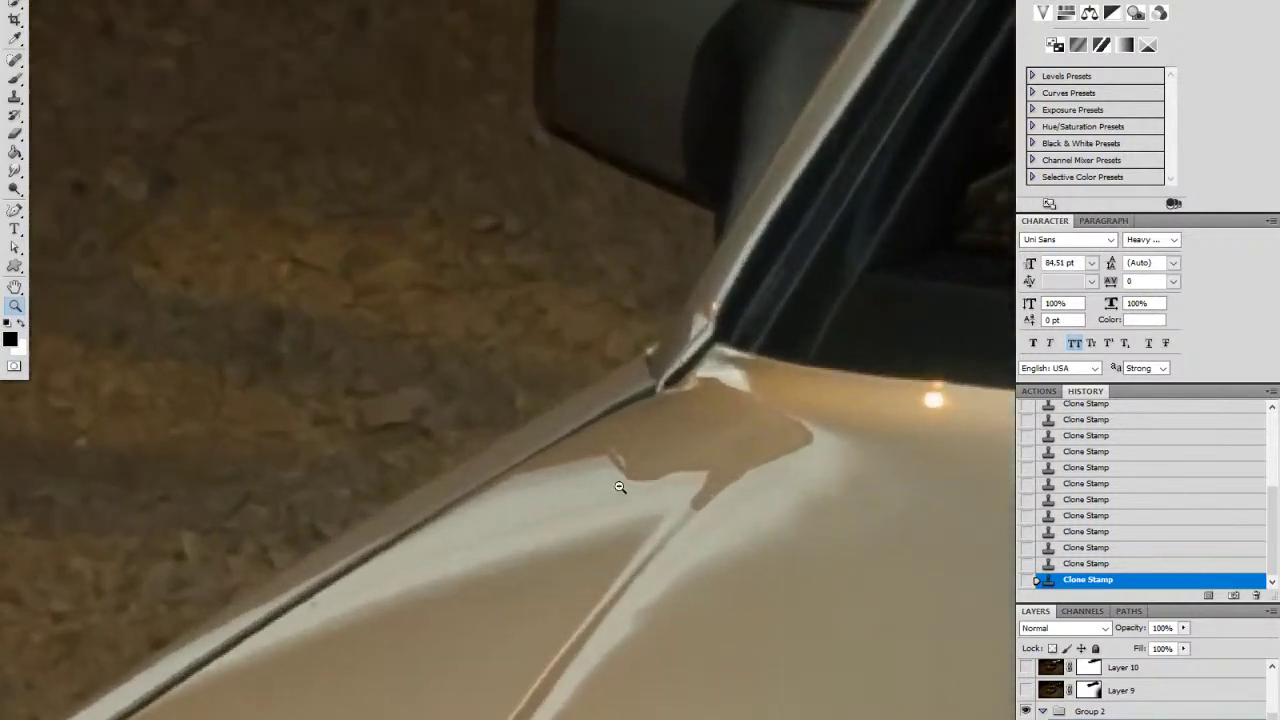
key("s")
left_click(580, 480, "alt")
left_click(625, 475)
mouse_move(626, 479)
left_mouse_down()
mouse_move(673, 466)
mouse_move(599, 471)
mouse_move(709, 462)
mouse_move(660, 486)
mouse_move(703, 457)
mouse_move(606, 477)
mouse_move(723, 456)
mouse_move(734, 441)
mouse_move(658, 481)
mouse_move(597, 479)
mouse_move(710, 459)
mouse_move(514, 554)
mouse_move(526, 595)
mouse_move(601, 600)
mouse_move(747, 550)
mouse_move(722, 493)
left_mouse_up()
left_click(675, 469, "alt")
left_click(687, 465, "alt")
left_click(607, 485, "alt")
left_click(753, 543, "alt")
key("x")
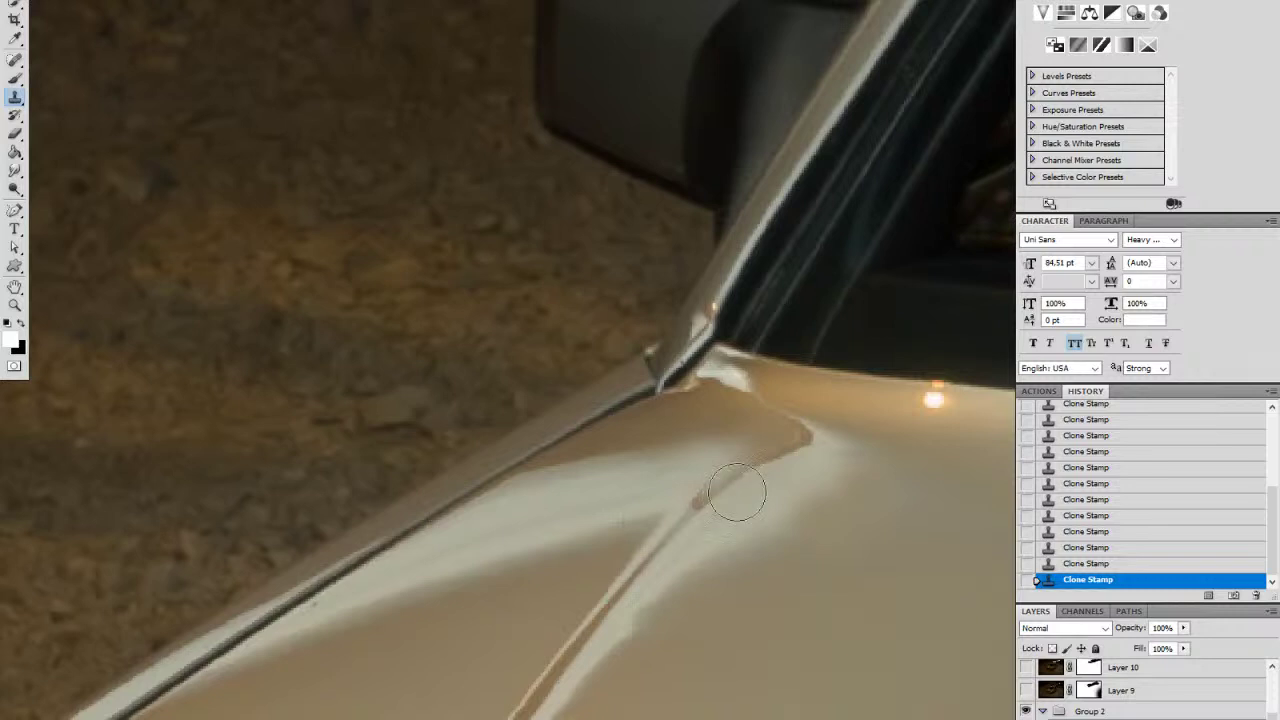
Step: Erase the excess cloning along the fender crease with a resized eraser and check the repair on the whole car
key("e")
right_click(728, 497)
mouse_move(800, 527)
left_mouse_down()
mouse_move(767, 533)
mouse_move(719, 507)
mouse_move(795, 432)
mouse_move(725, 492)
mouse_move(666, 506)
left_mouse_up()
key("z")
left_click_drag(808, 521, 620, 510)
left_click_drag(774, 504, 683, 517)
left_click_drag(762, 694, 698, 573)
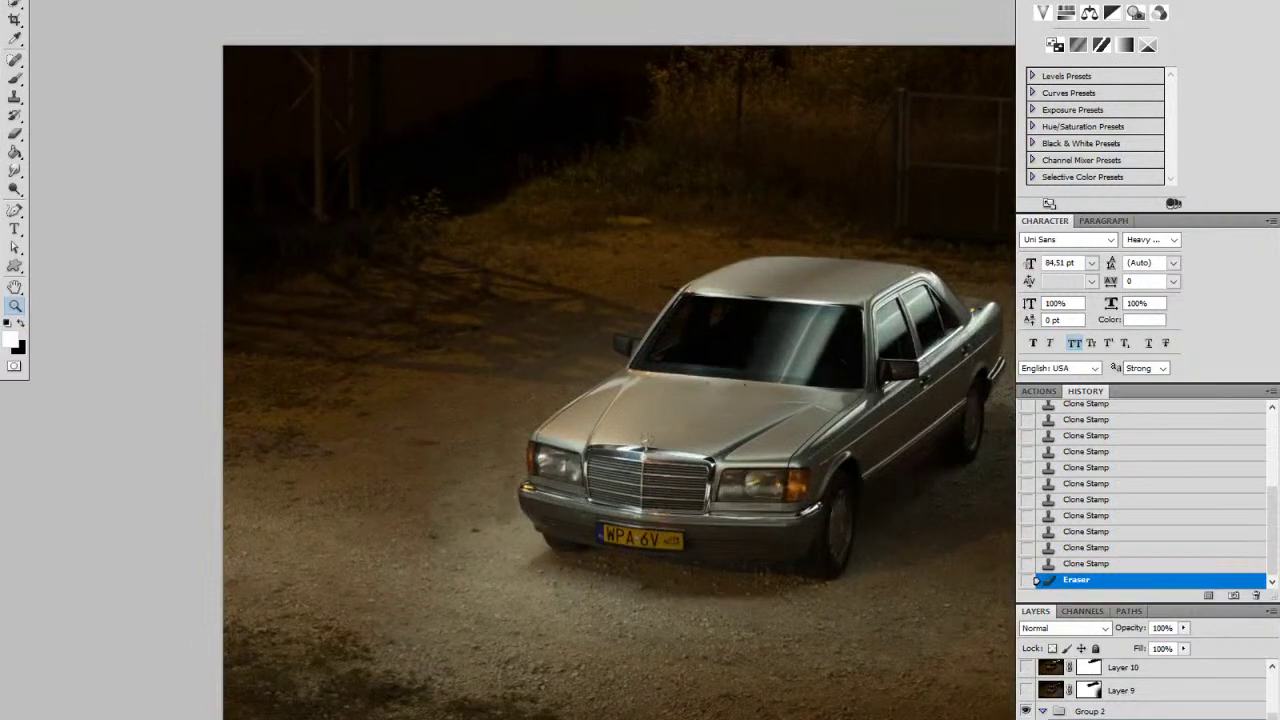
left_click(1025, 711)
left_click(1025, 711)
Step: Try to erase the bright reflection on the chrome grille surround of the Lighten layer, and revert the stroke
left_click(636, 441)
key("e")
mouse_move(661, 531)
left_mouse_down()
mouse_move(618, 527)
mouse_move(703, 524)
mouse_move(605, 512)
mouse_move(641, 527)
left_mouse_up()
key("ctrl+z")
right_click(687, 549)
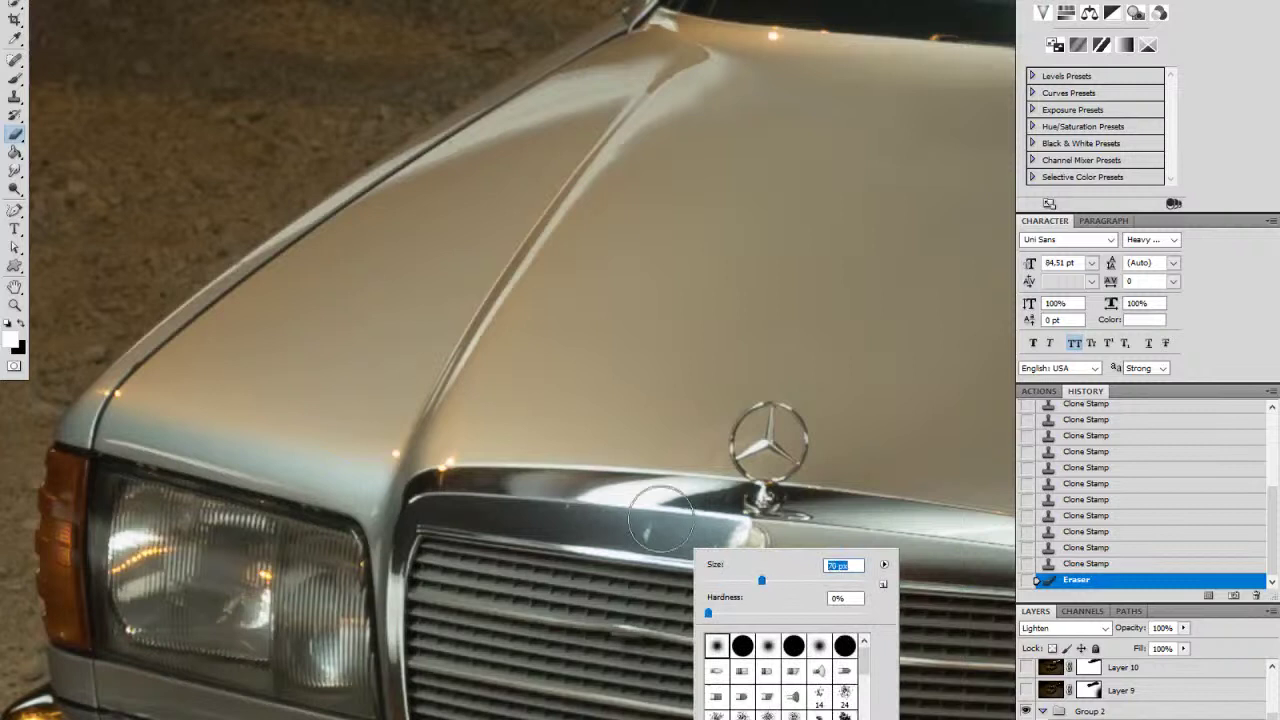
left_click(848, 613)
mouse_move(590, 505)
left_mouse_down()
mouse_move(732, 527)
mouse_move(712, 542)
mouse_move(461, 523)
mouse_move(468, 536)
mouse_move(556, 546)
mouse_move(617, 649)
mouse_move(687, 626)
mouse_move(584, 655)
mouse_move(734, 653)
mouse_move(608, 566)
left_mouse_up()
key("z")
left_click(687, 625, "alt")
left_click(687, 625, "alt")
left_click(687, 625, "alt")
left_click(687, 625, "alt")
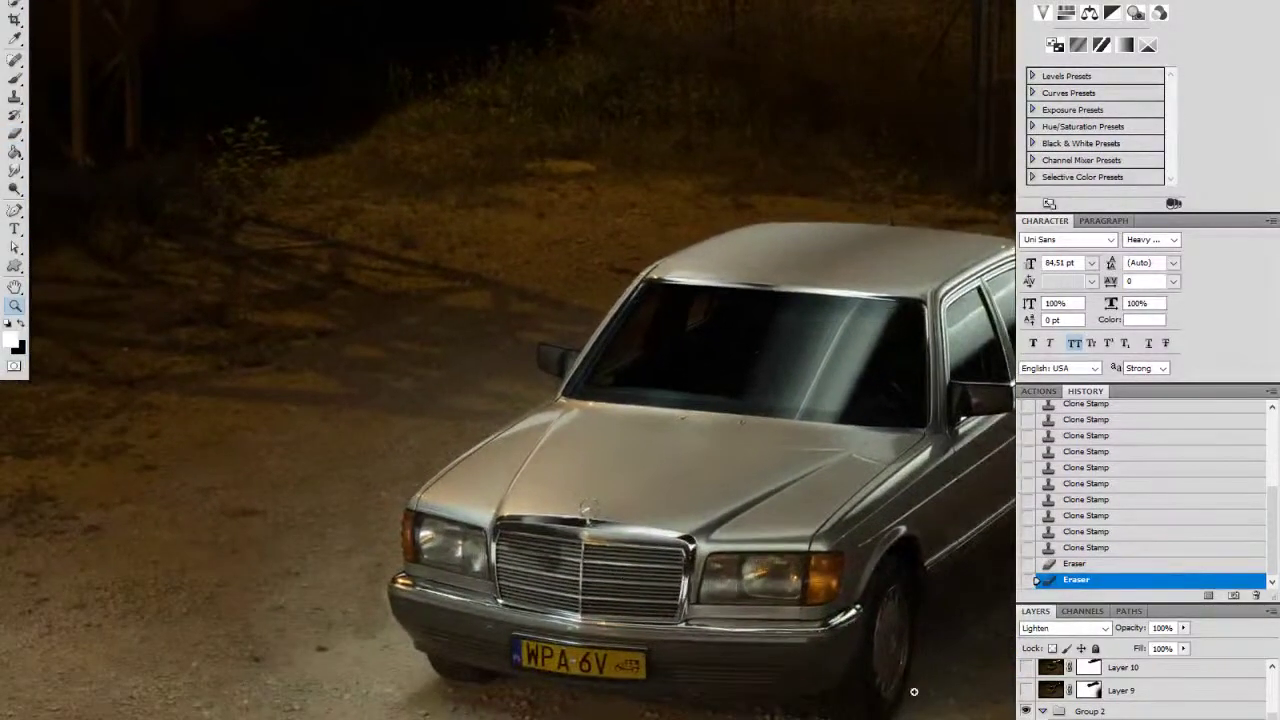
left_click(1117, 565)
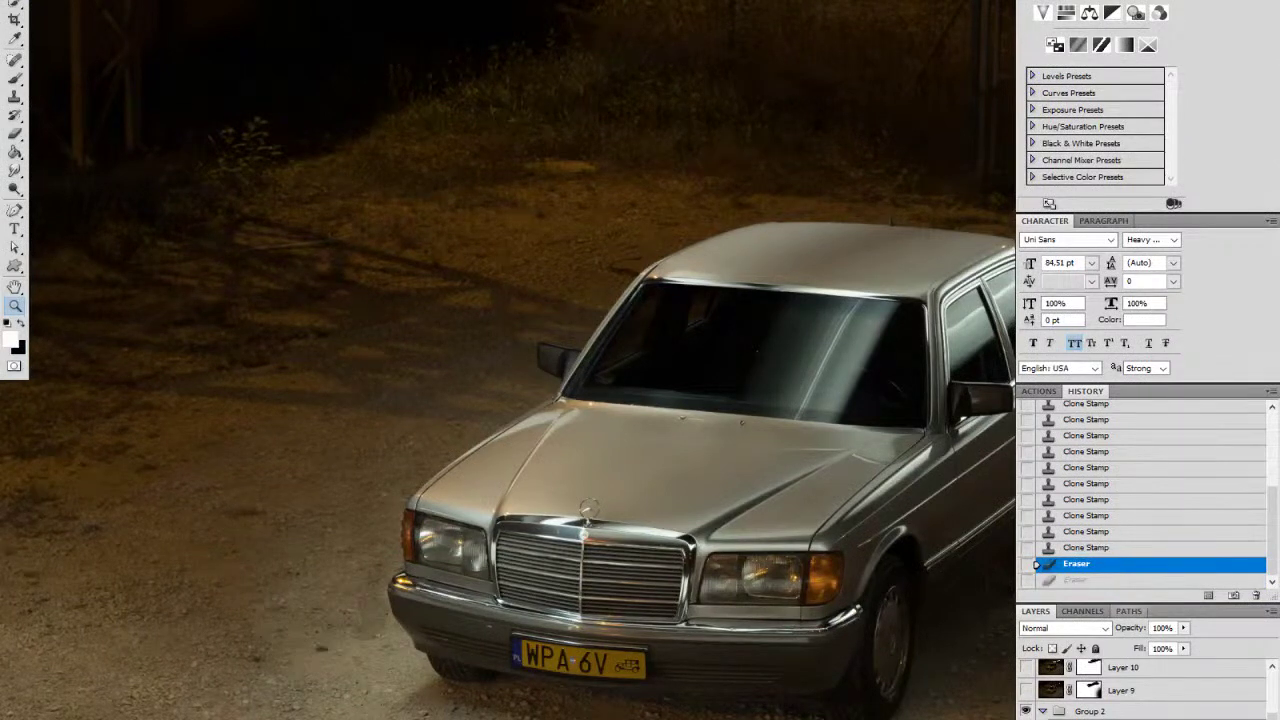
Step: Compare the car's hood and grille with the Lighten layer hidden and shown
left_click(1130, 718)
left_click(1026, 718)
left_click(1026, 718)
left_click(1130, 718)
left_click(1026, 718)
key("alt+shift+l")
key("alt+shift+n")
key("alt+shift+l")
key("alt+shift+n")
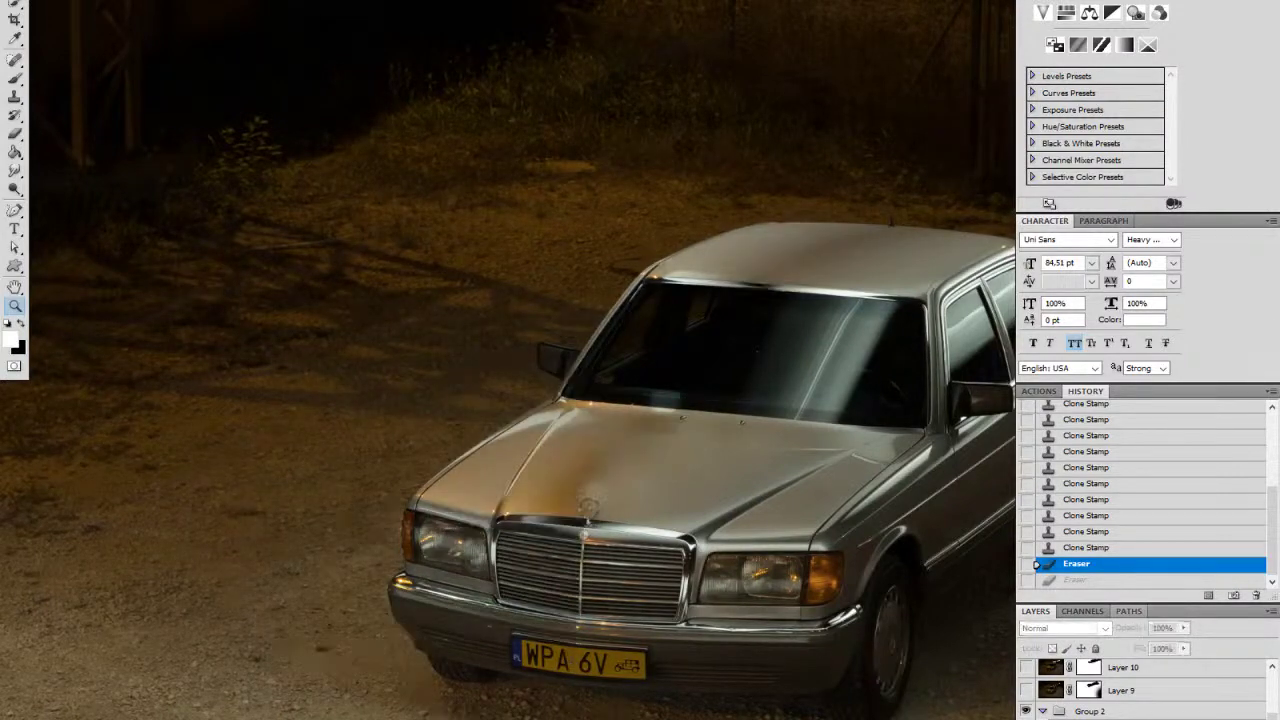
key("alt+shift+l")
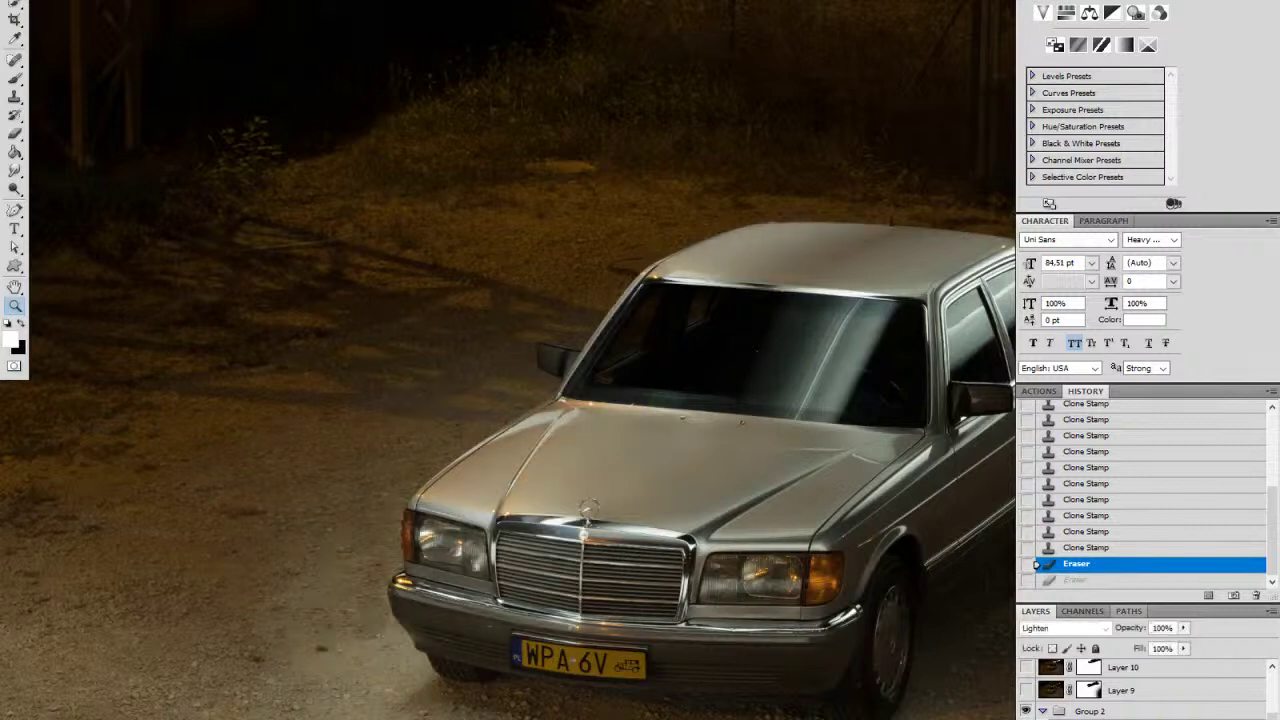
key("alt+shift+n")
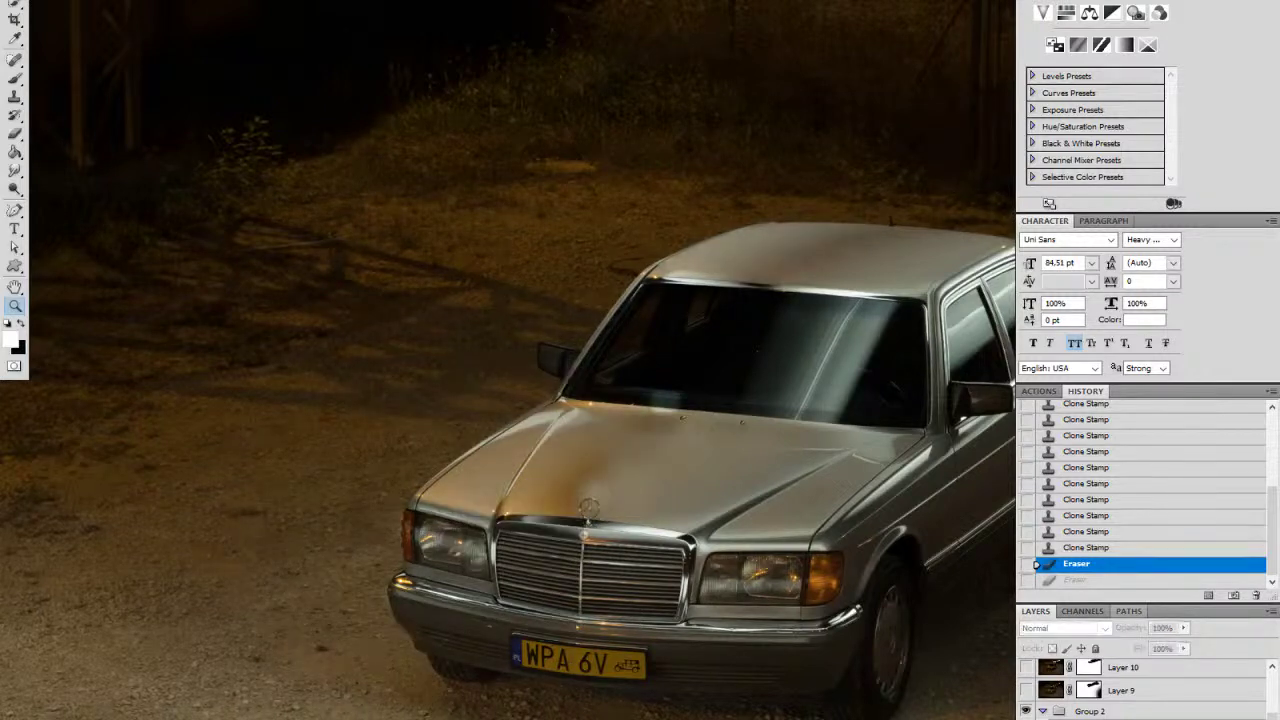
key("alt+shift+l")
key("alt+shift+n")
key("alt+shift+l")
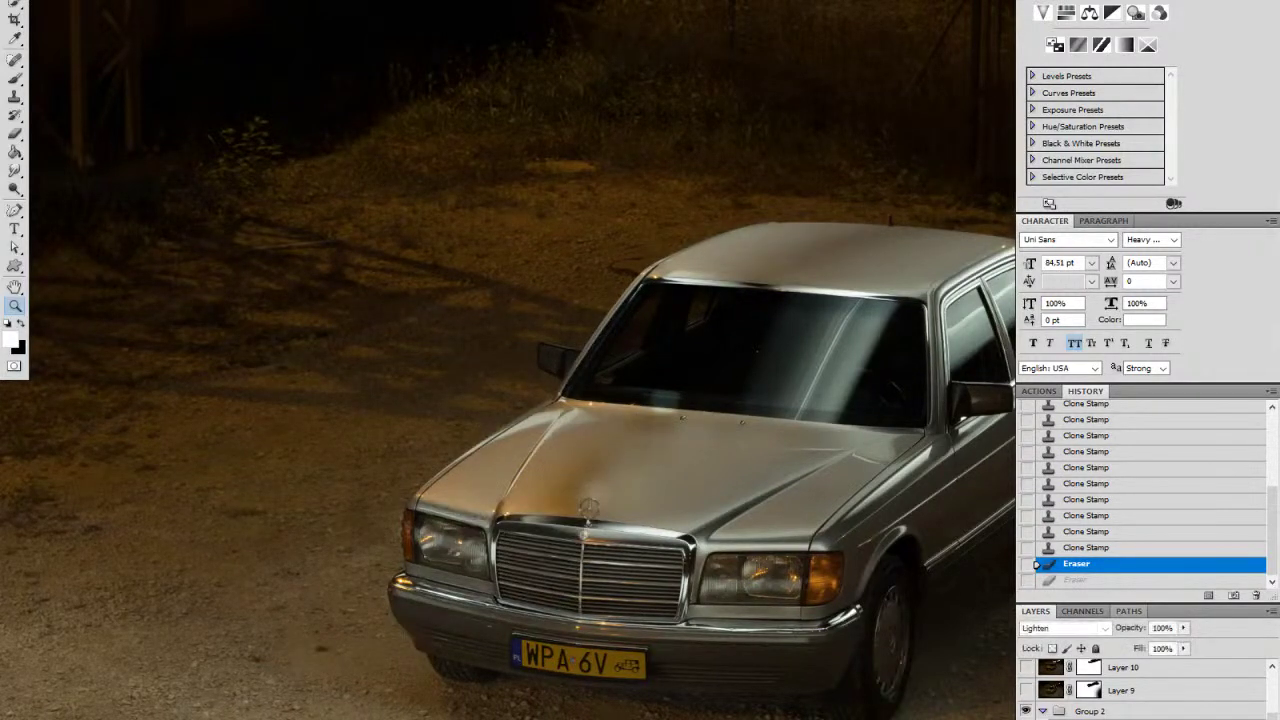
key("alt+shift+n")
key("alt+shift+l")
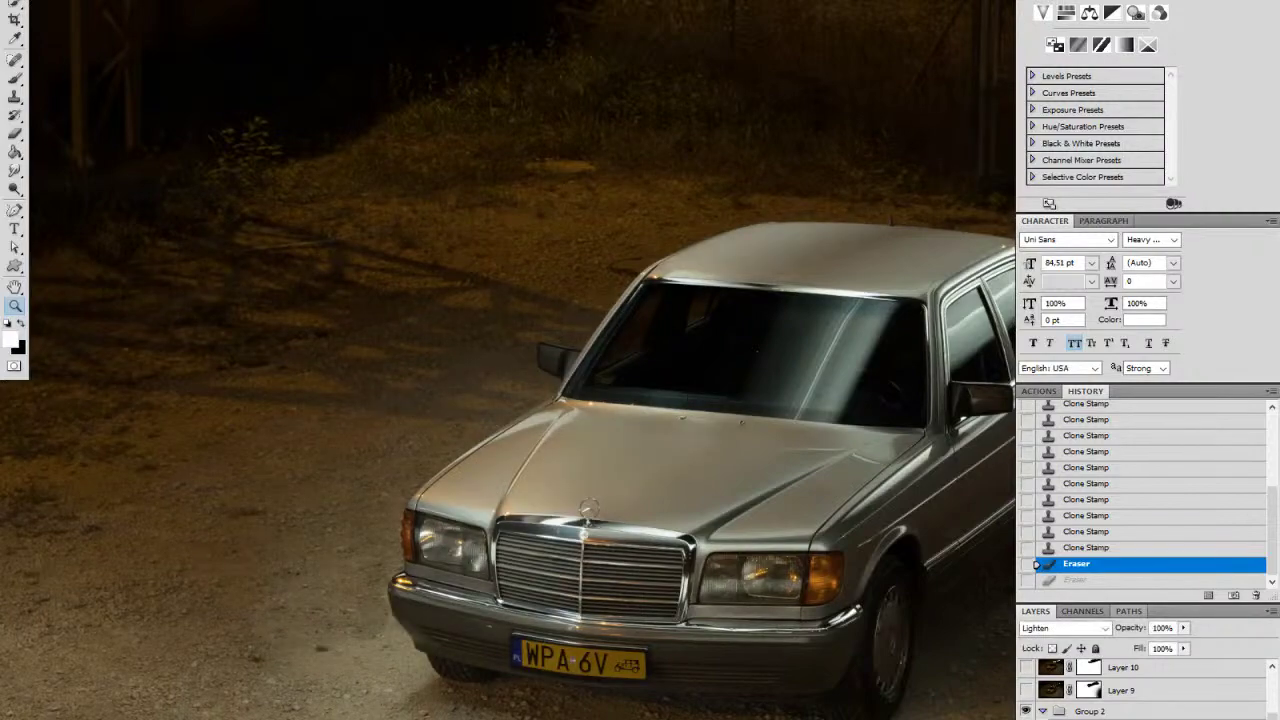
Step: Erase the bright reflection along the chrome grille surround on the Lighten layer, from its curved corner towards the badge
left_click_drag(513, 570, 631, 533)
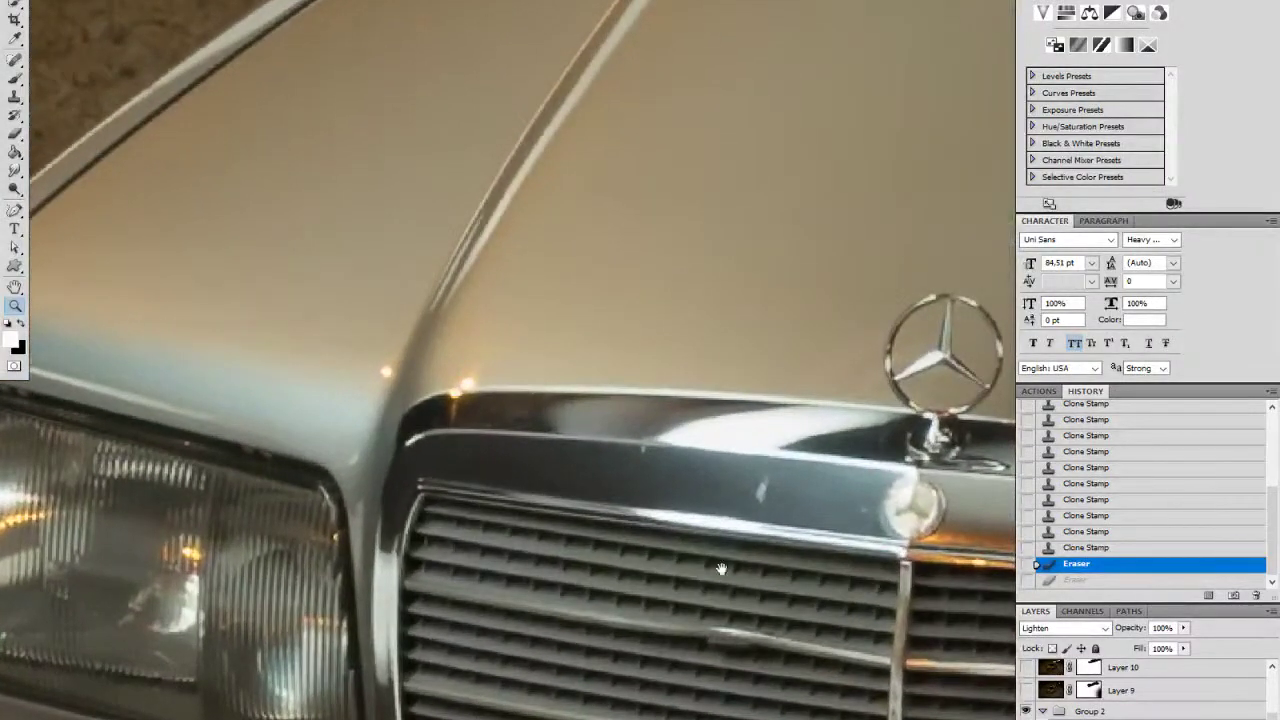
left_click_drag(735, 590, 517, 426)
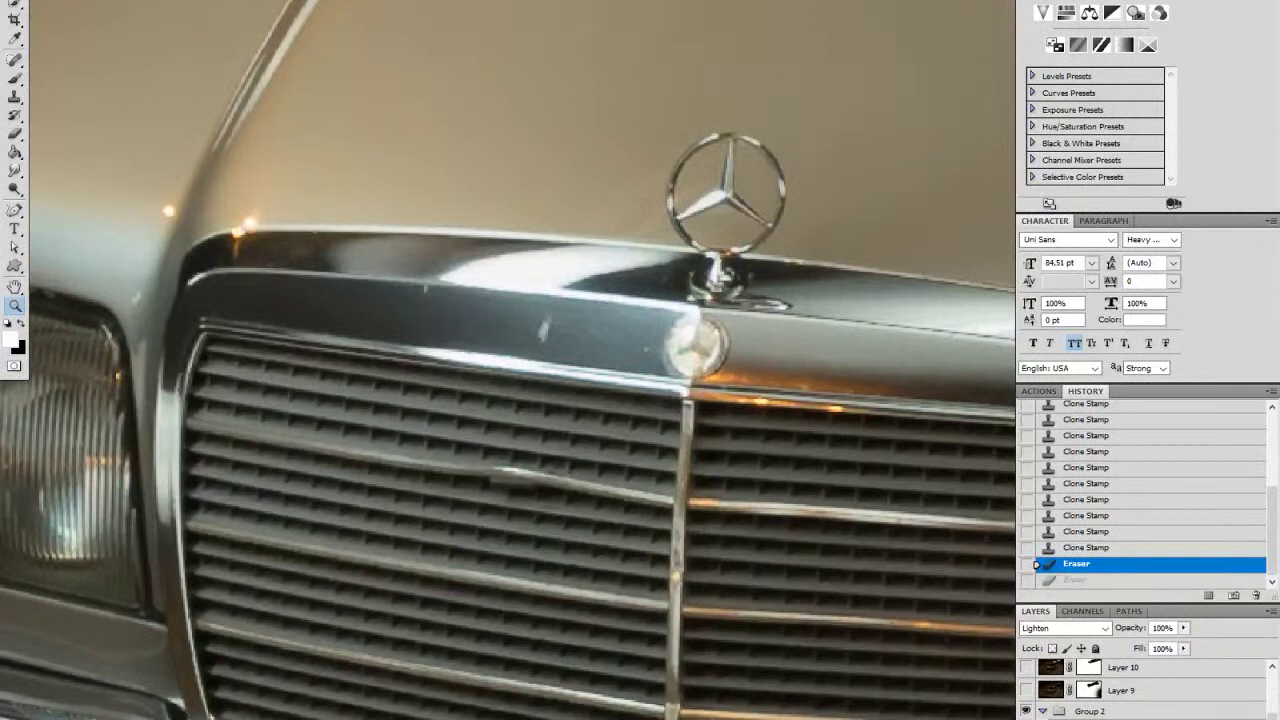
key("e")
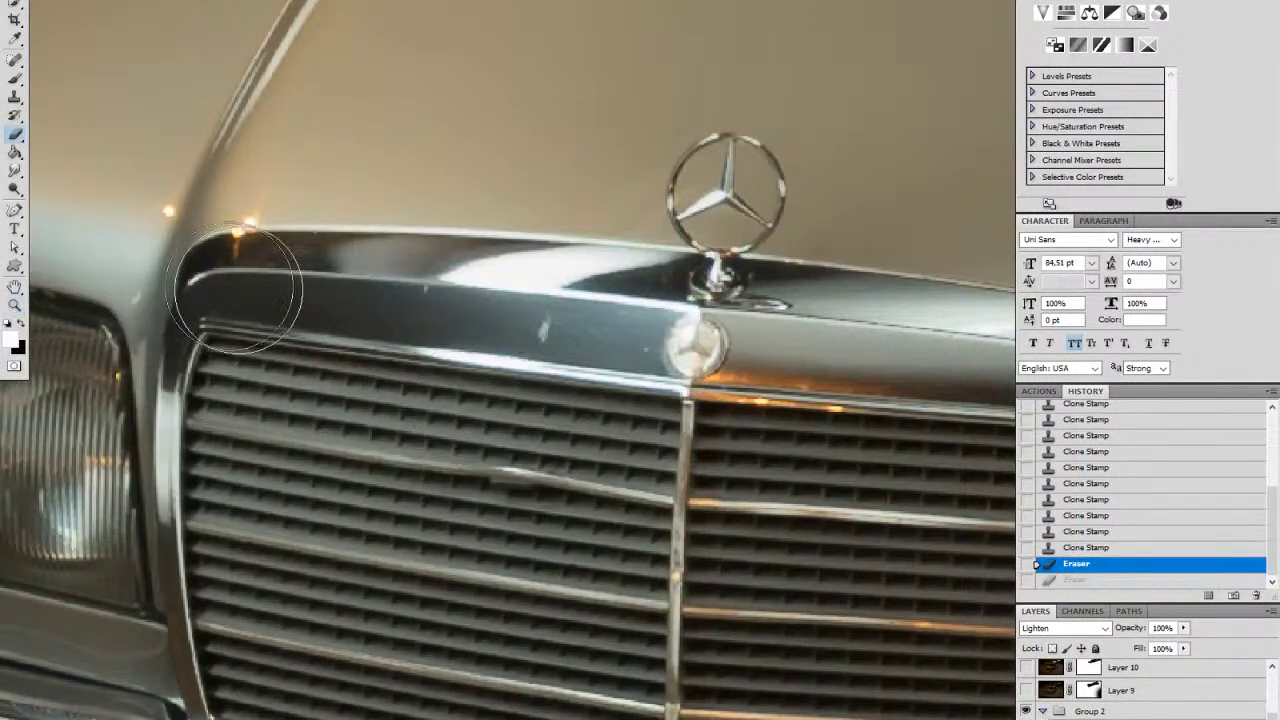
right_click(292, 330)
left_click_drag(357, 361, 335, 360)
mouse_move(215, 271)
left_mouse_down()
mouse_move(656, 285)
mouse_move(529, 274)
mouse_move(640, 272)
mouse_move(613, 284)
mouse_move(643, 278)
mouse_move(668, 302)
mouse_move(652, 361)
mouse_move(289, 317)
mouse_move(220, 294)
left_mouse_up()
left_click_drag(563, 314, 594, 314)
Step: Erase the remaining brightness on the chrome strip beside the hood star's base with a smaller eraser
right_click(600, 316)
left_click_drag(661, 346, 626, 346)
key("Return")
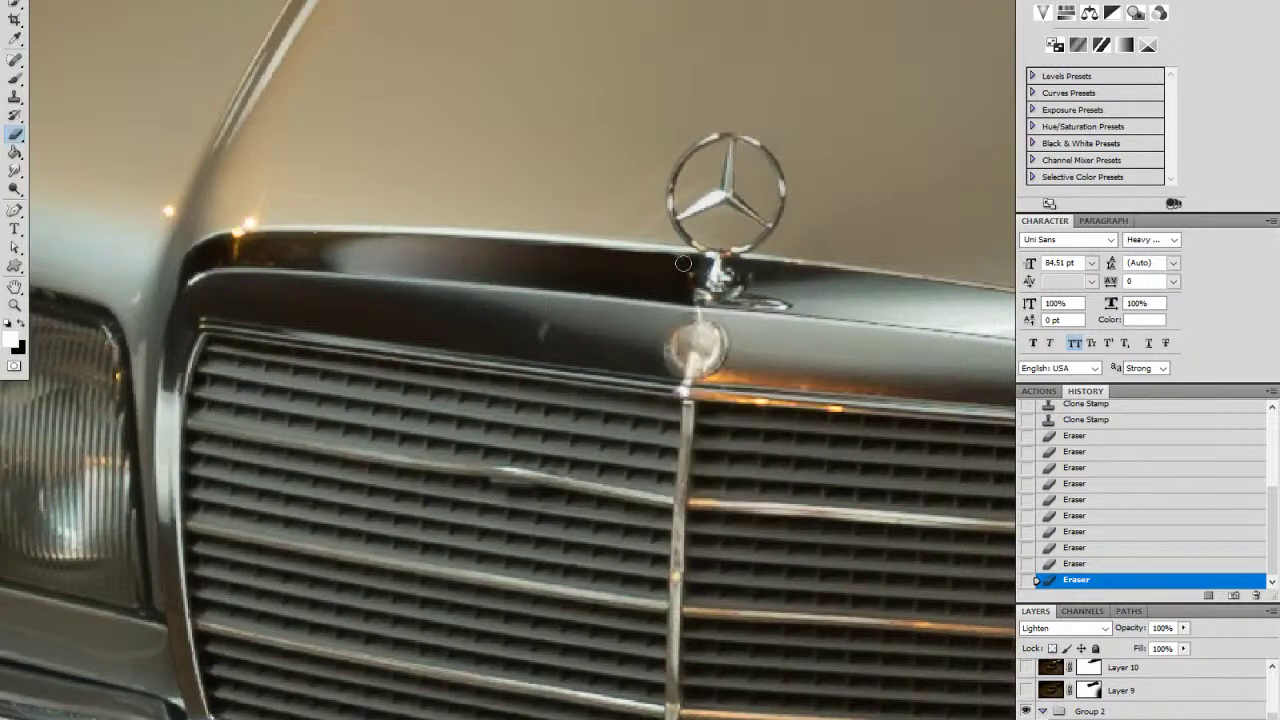
left_click(670, 263)
left_click(635, 267)
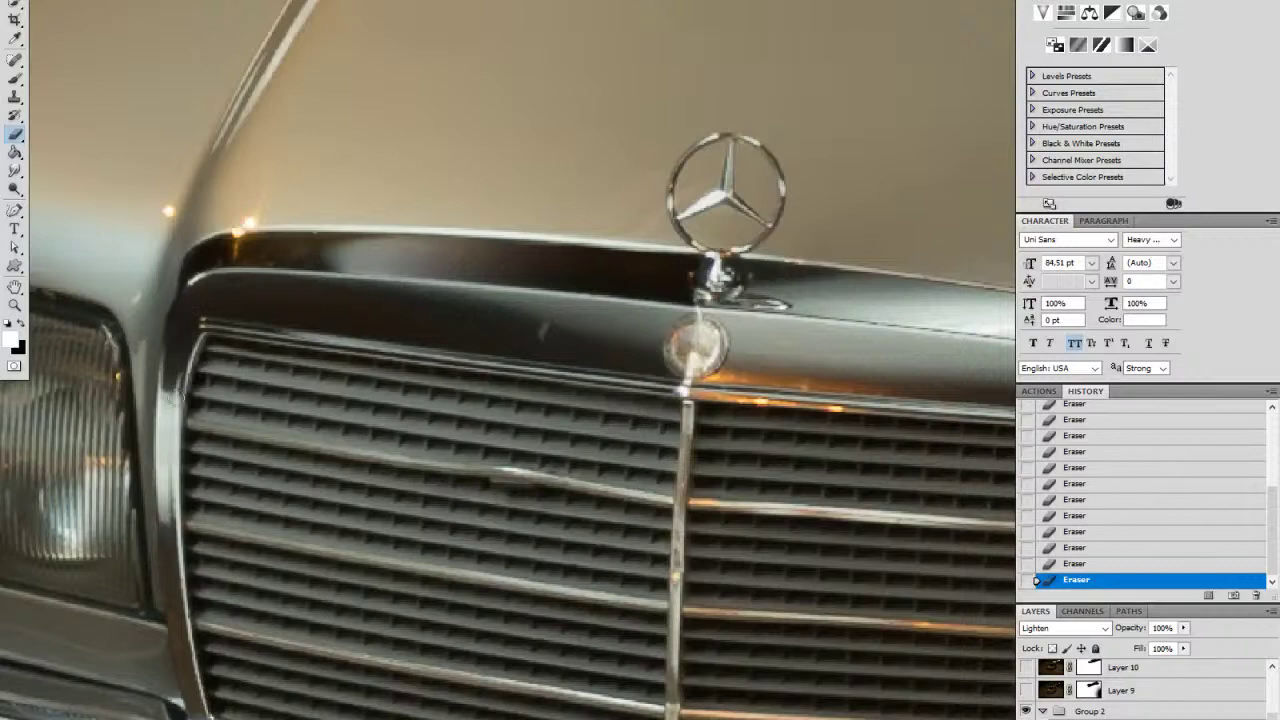
Step: Compare the whole car with the cleaned Lighten layer hidden and shown
key("z")
left_click(750, 460, "alt")
left_click(750, 460, "alt")
left_click(750, 460, "alt")
left_click(750, 465, "alt")
left_click(750, 465, "alt")
left_click_drag(734, 529, 565, 477)
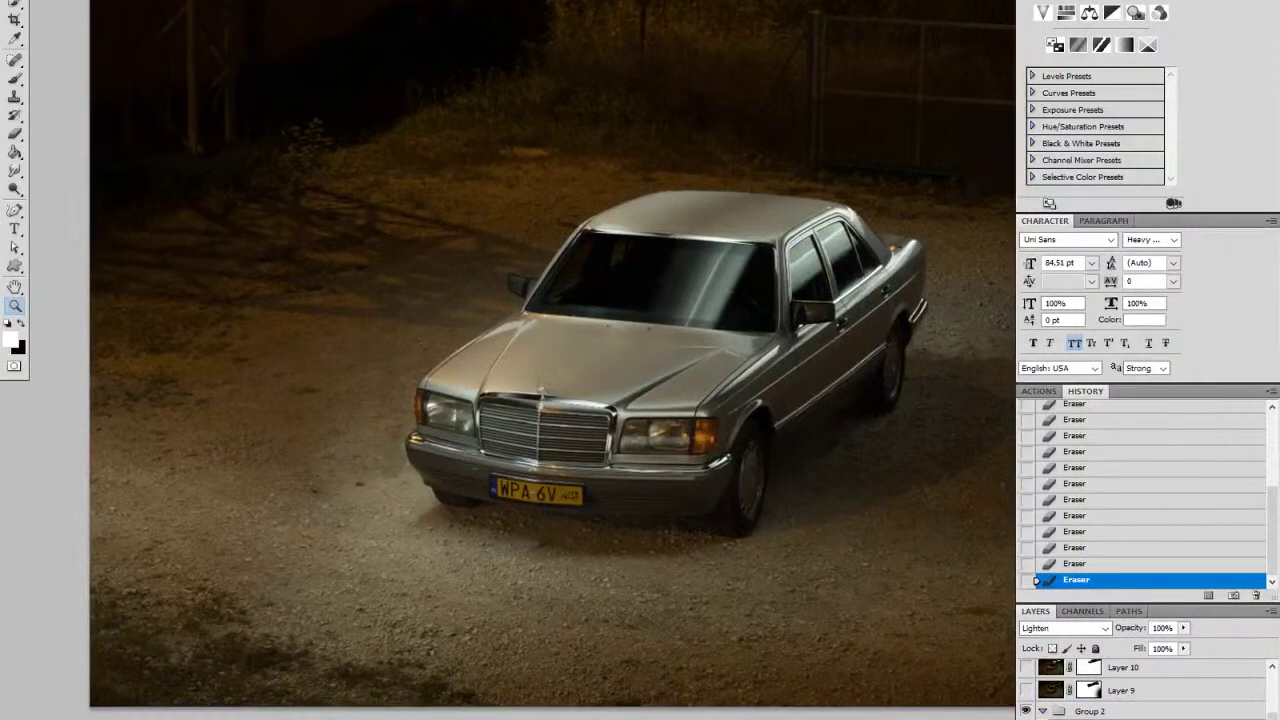
key("ctrl+comma")
key("ctrl+comma")
key("ctrl+comma")
key("ctrl+comma")
key("ctrl+comma")
key("ctrl+comma")
key("ctrl+comma")
key("ctrl+comma")
key("ctrl+comma")
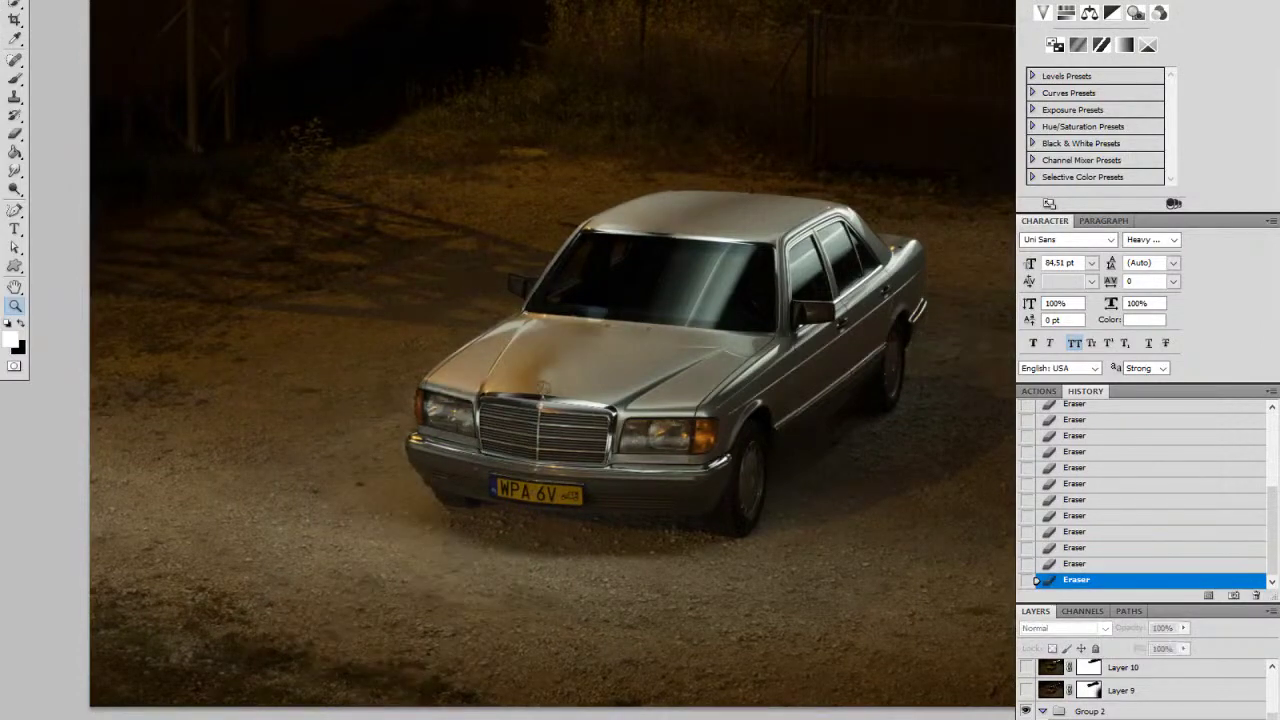
key("ctrl+comma")
key("ctrl+comma")
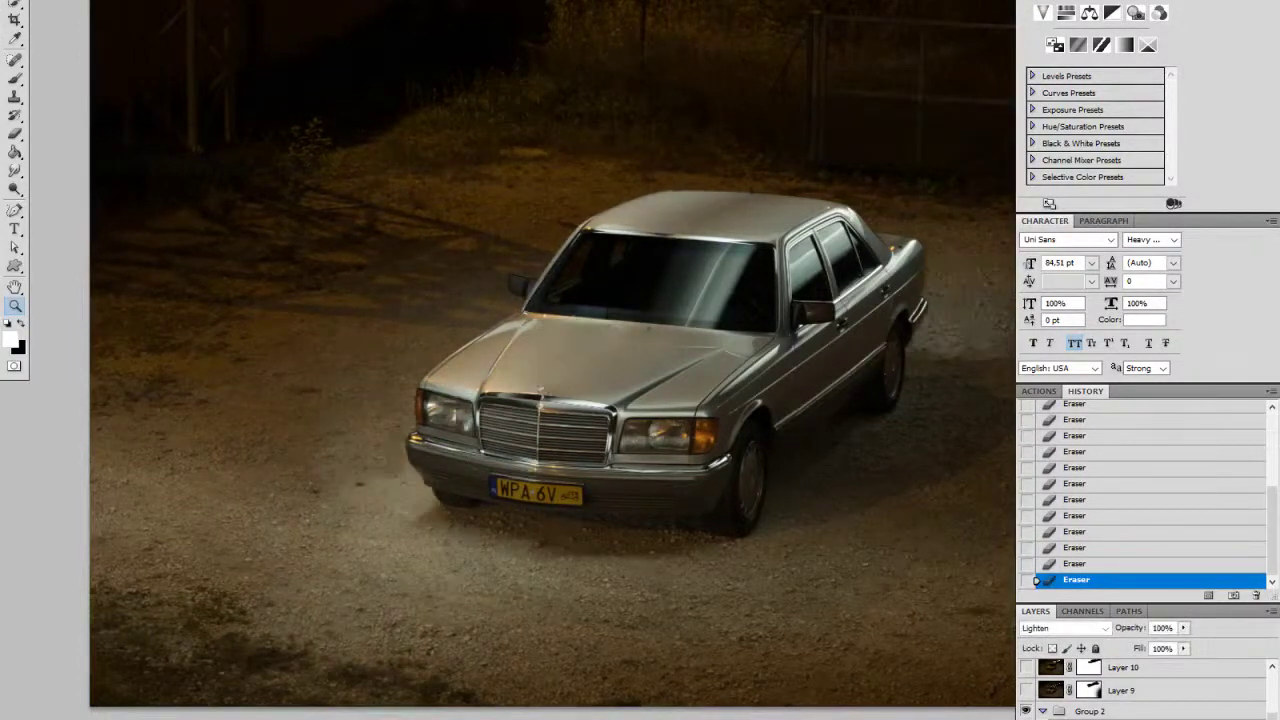
Step: Erase the overexposed highlight from the hood star's lower arm on the Lighten layer with a tiny hard eraser
left_click_drag(533, 389, 700, 415)
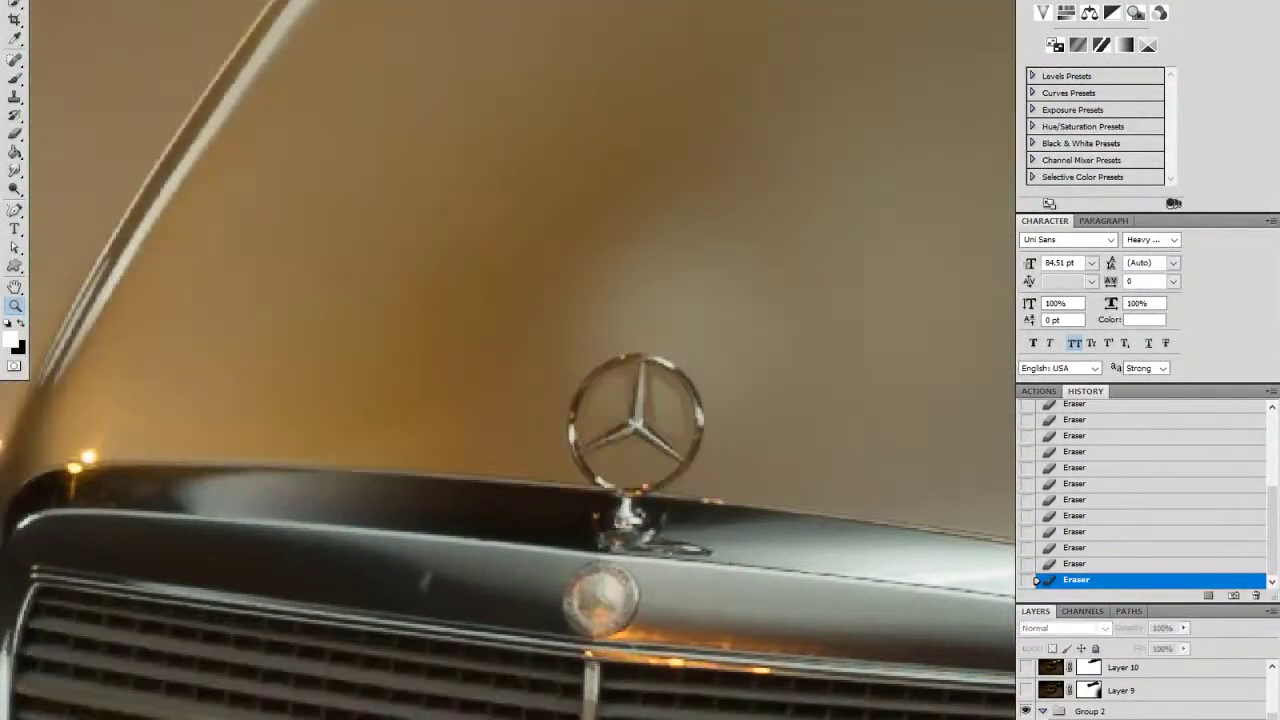
key("ctrl+comma")
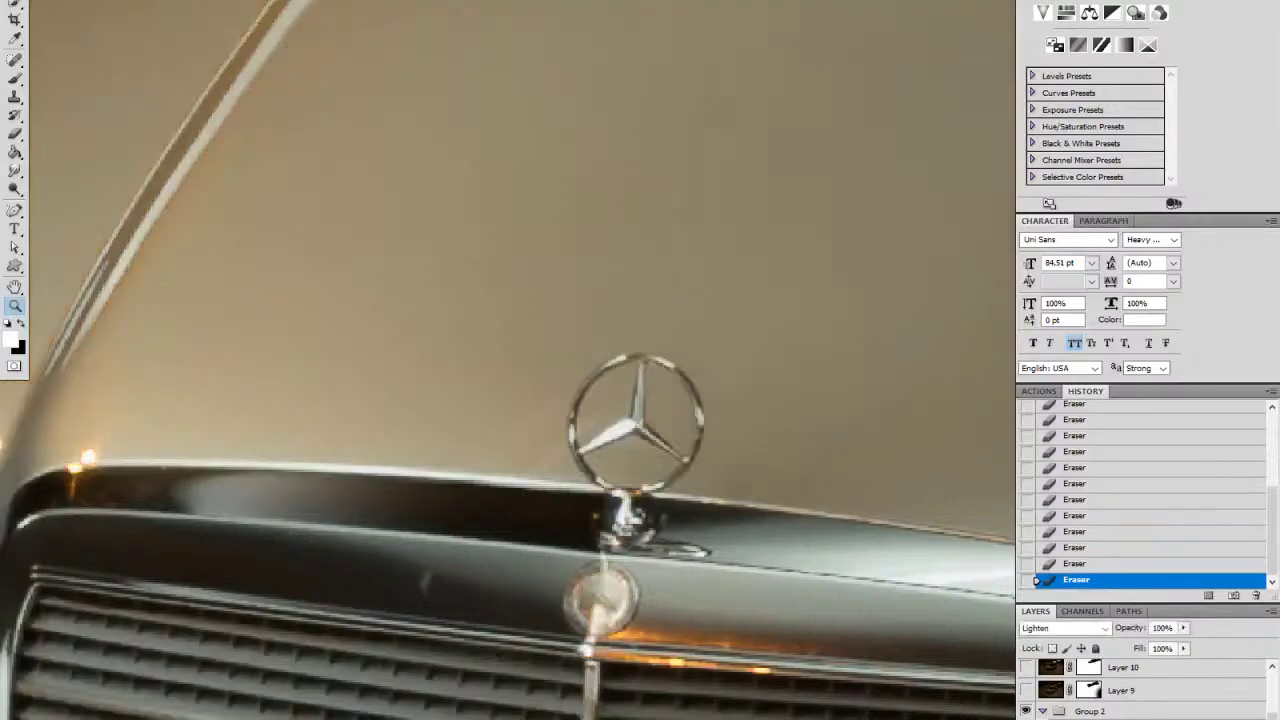
mouse_move(626, 428)
left_mouse_down()
mouse_move(698, 429)
mouse_move(677, 429)
left_mouse_up()
key("e")
right_click(624, 441)
left_click_drag(664, 480, 646, 477)
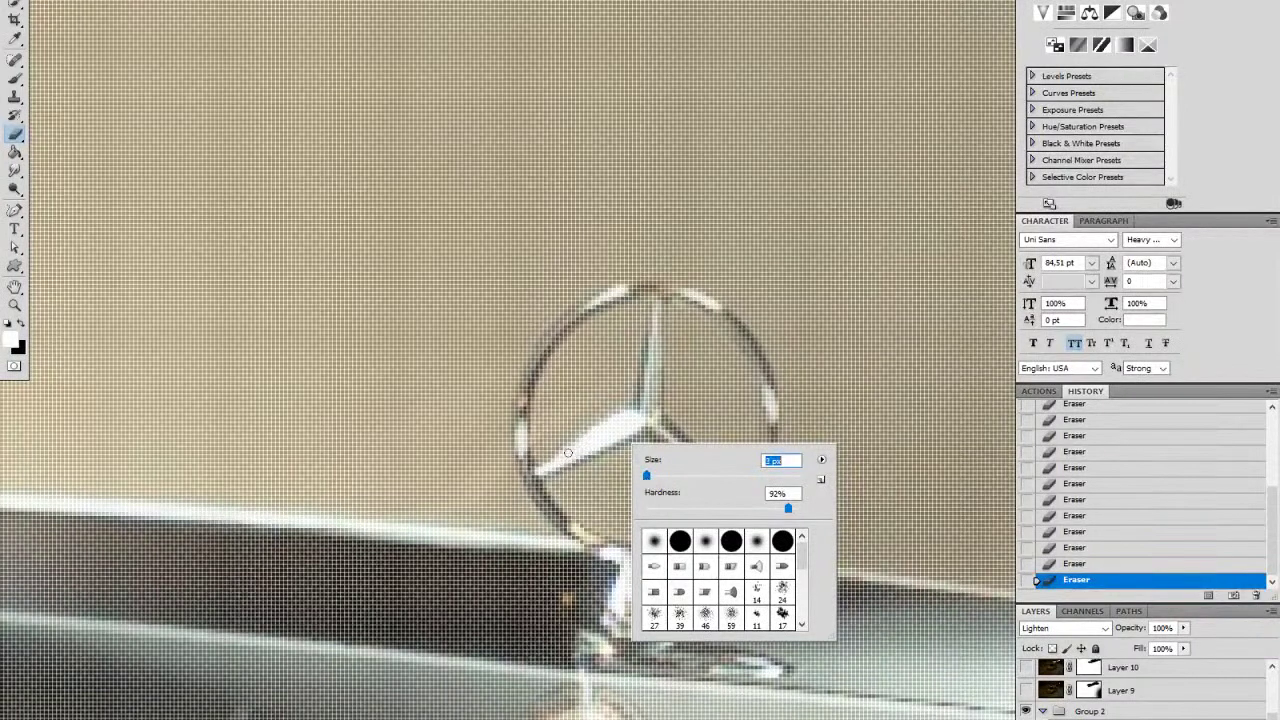
key("Return")
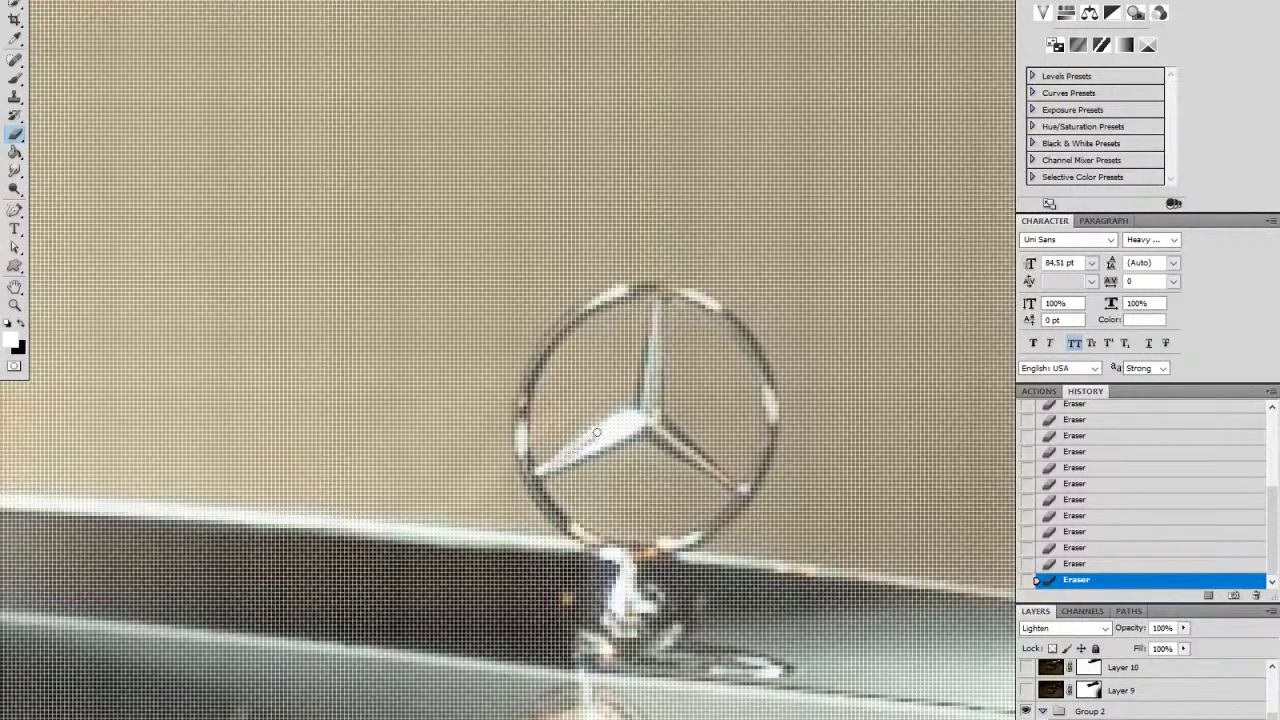
mouse_move(609, 425)
left_mouse_down()
mouse_move(634, 411)
mouse_move(541, 470)
left_mouse_up()
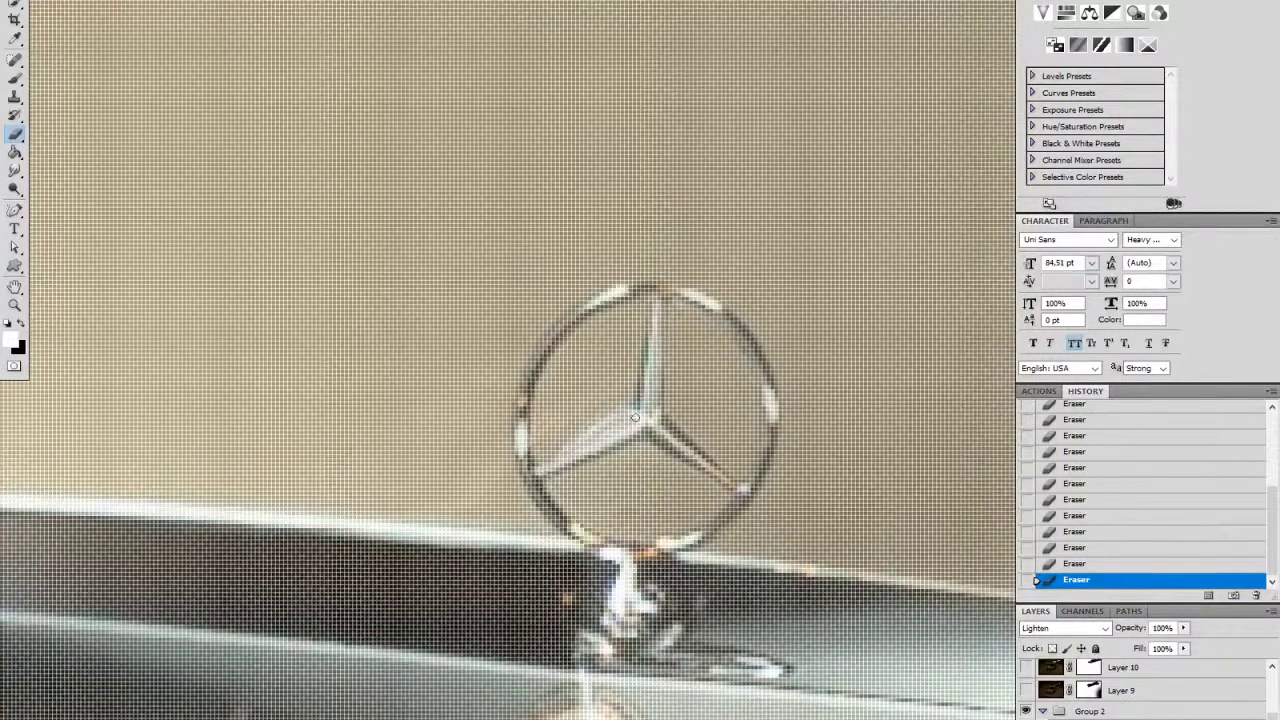
Step: Collapse the layer group and compare the whole car with the group hidden and shown
key("z")
left_click(714, 444, "alt")
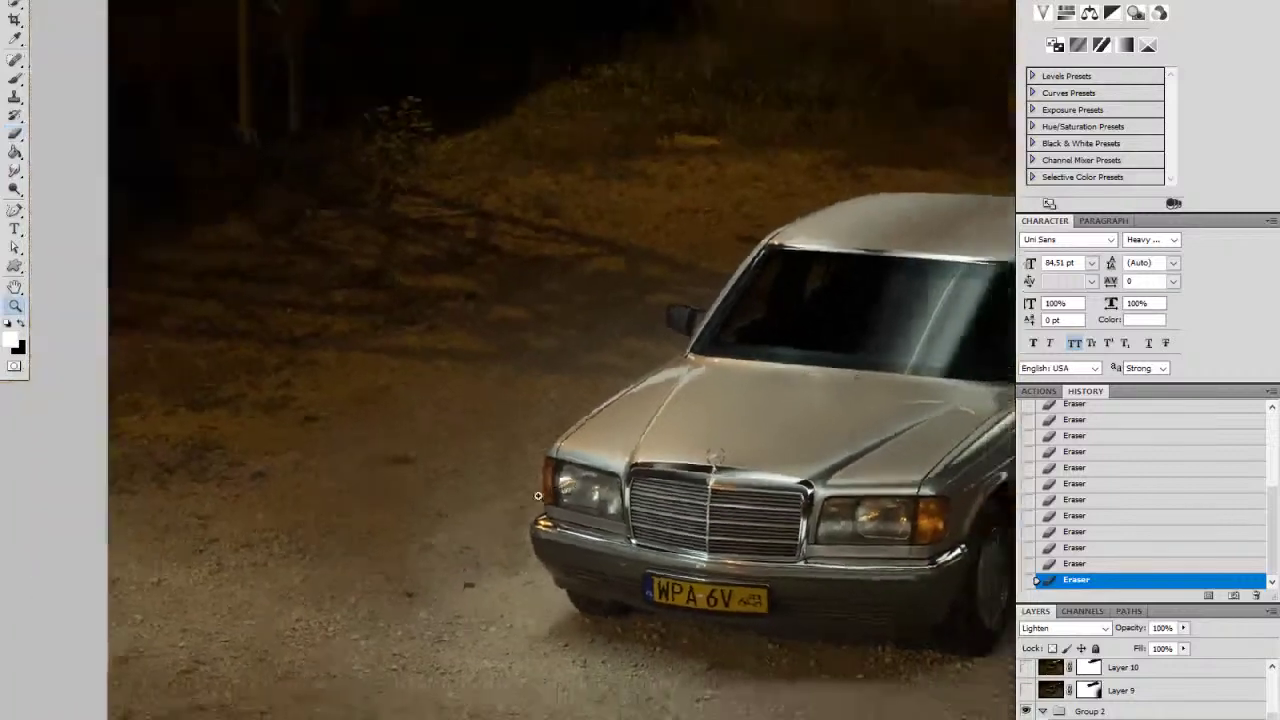
left_click(735, 505, "alt")
left_click_drag(760, 549, 600, 507)
left_click_drag(772, 574, 649, 527)
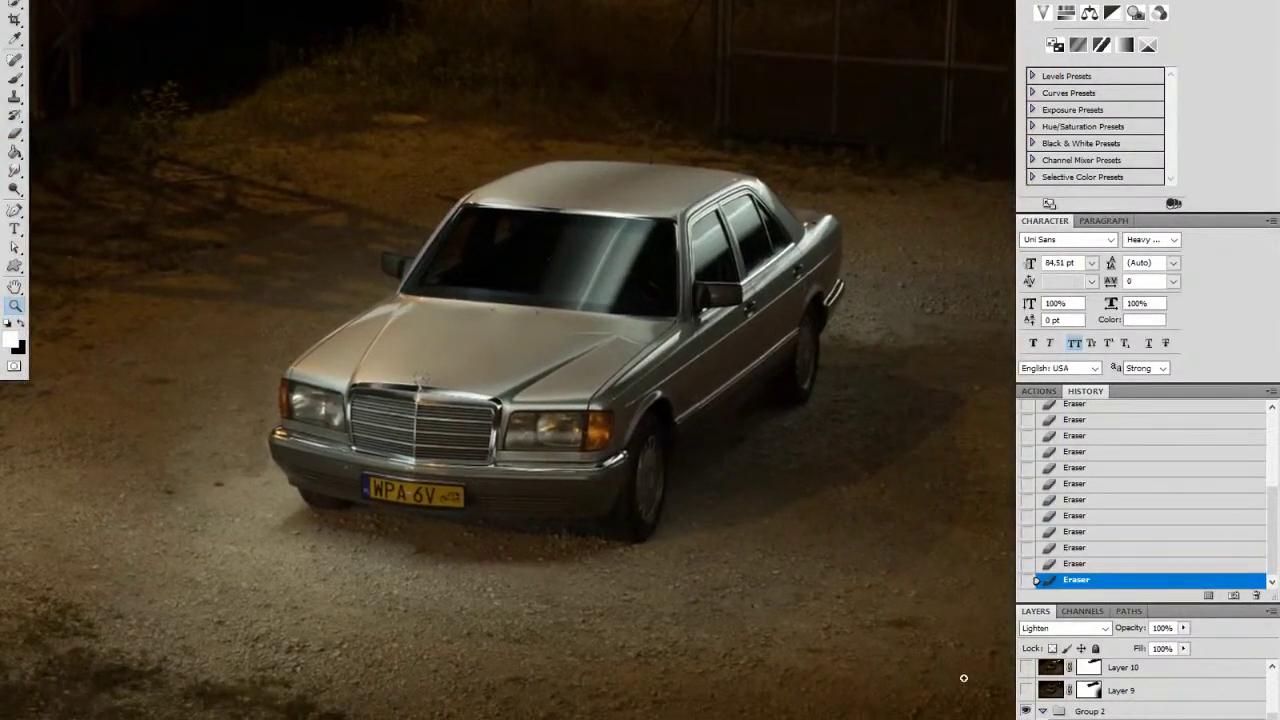
left_click(1042, 711)
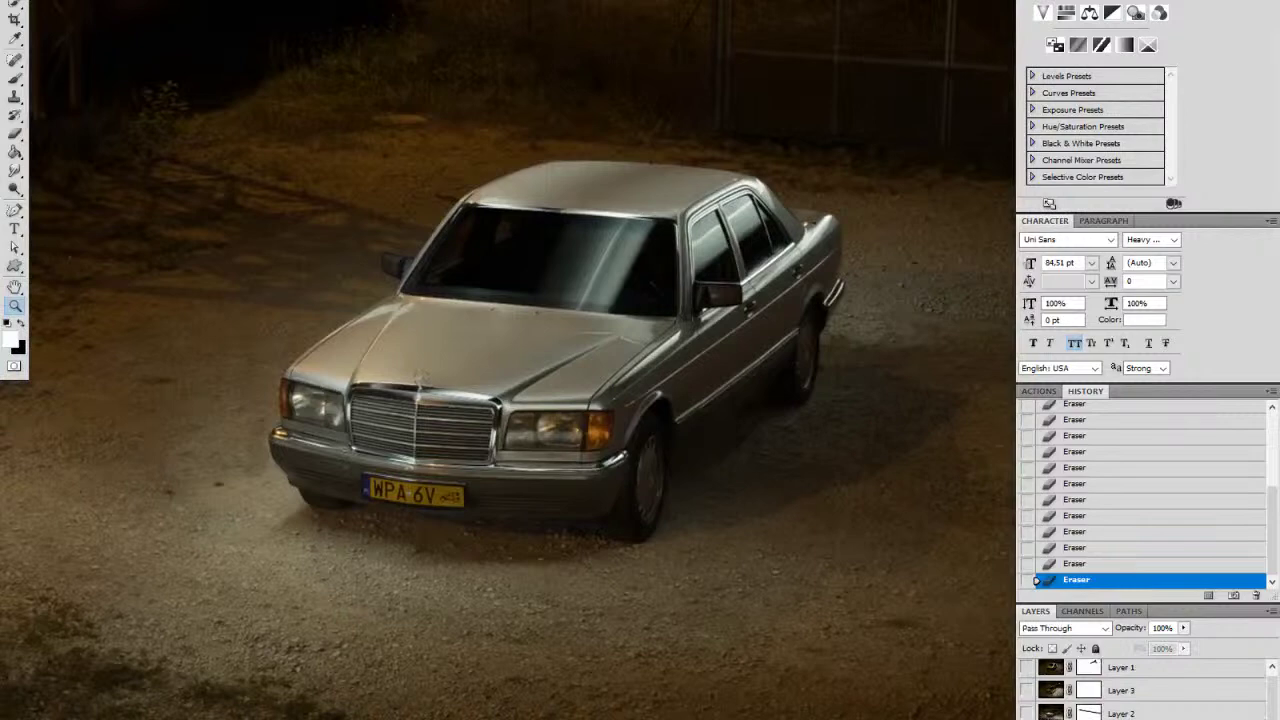
left_click(1027, 717)
left_click(1027, 717)
left_click(1027, 717)
key("ctrl+comma")
key("ctrl+comma")
key("ctrl+comma")
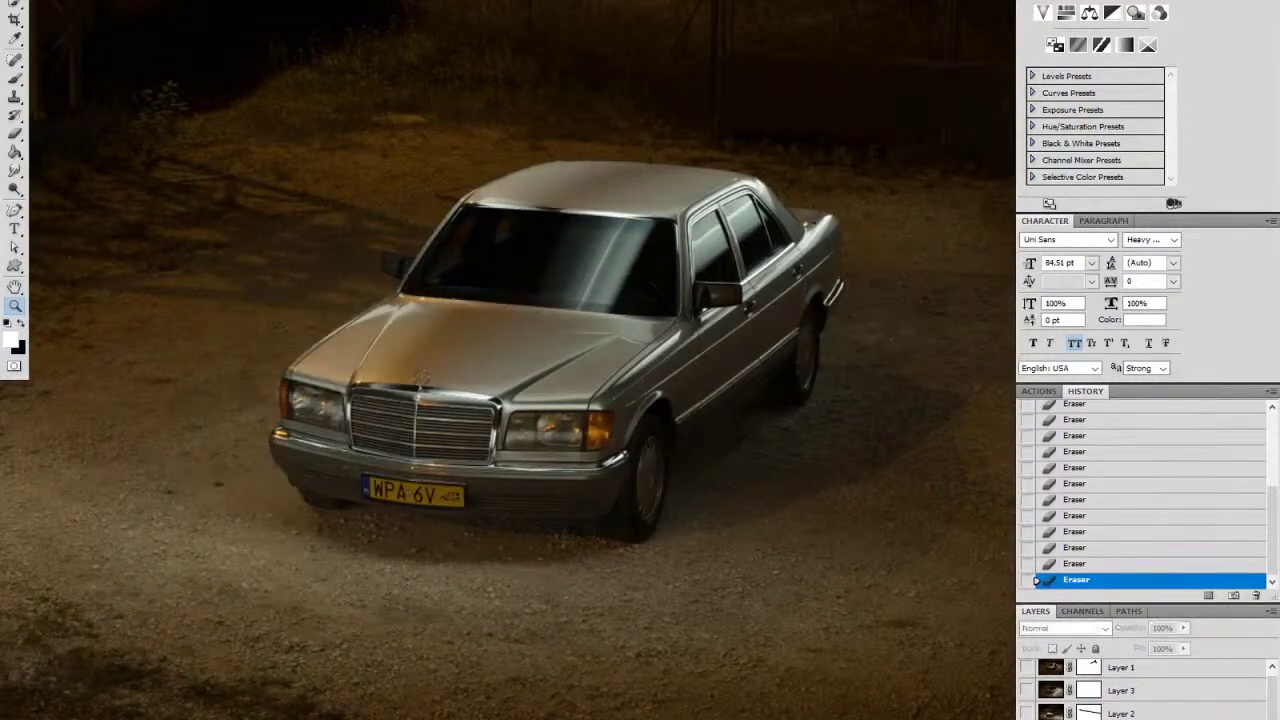
Step: Check the car's bodywork by toggling the collapsed layer group's visibility several times
key("ctrl+comma")
key("ctrl+comma")
key("ctrl+comma")
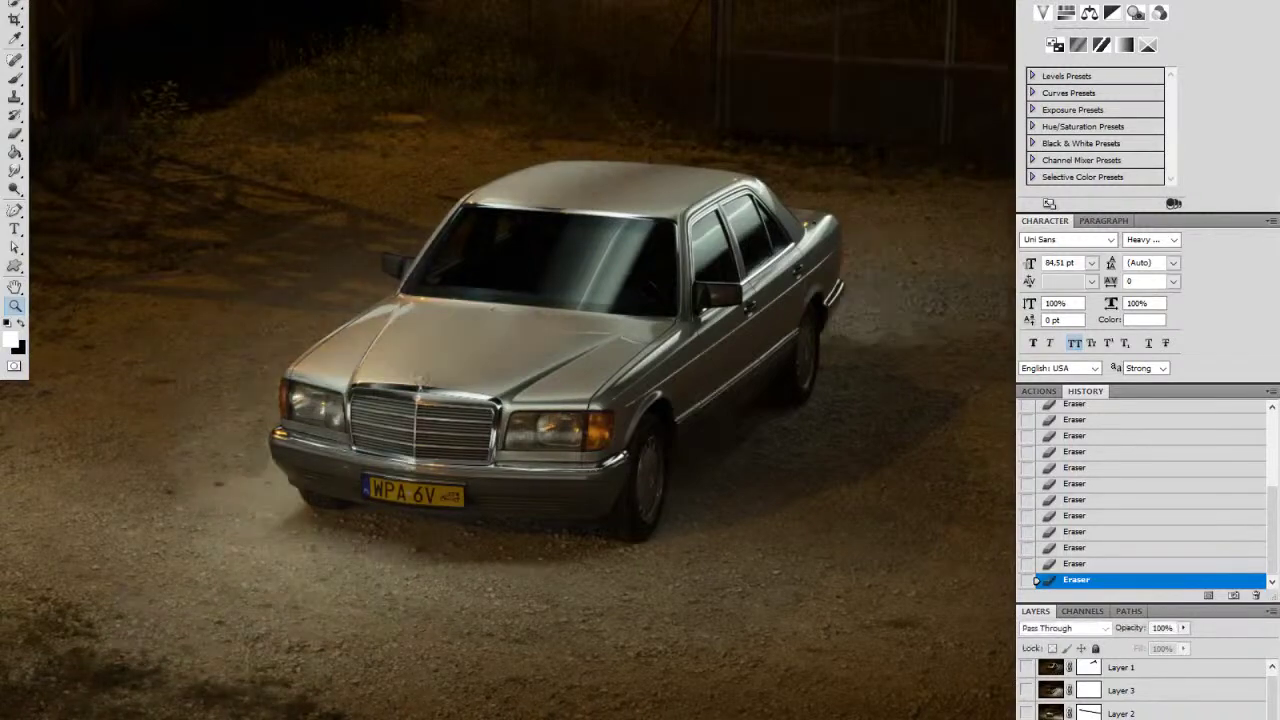
key("ctrl+comma")
Step: Erase the discoloured spot in the middle of the licence plate on the Lighten layer with a smaller eraser
left_click(401, 498)
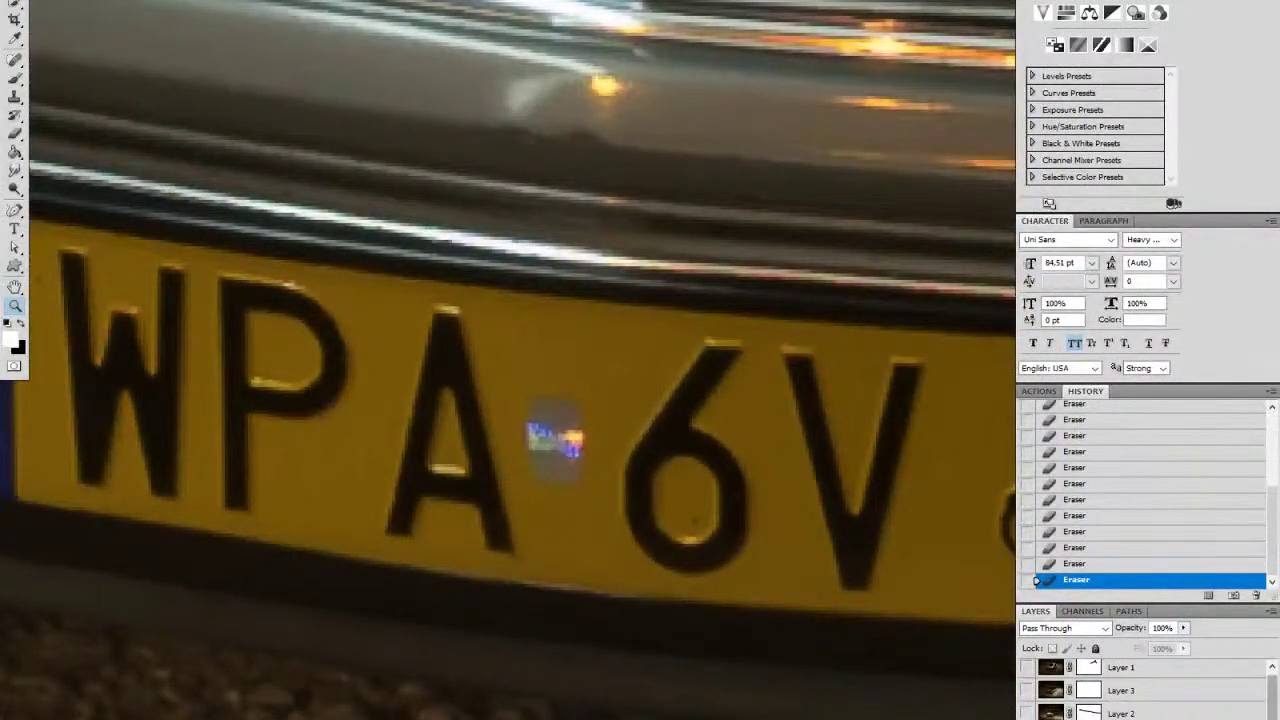
left_click_drag(1272, 681, 1272, 719)
left_click(1120, 719)
key("e")
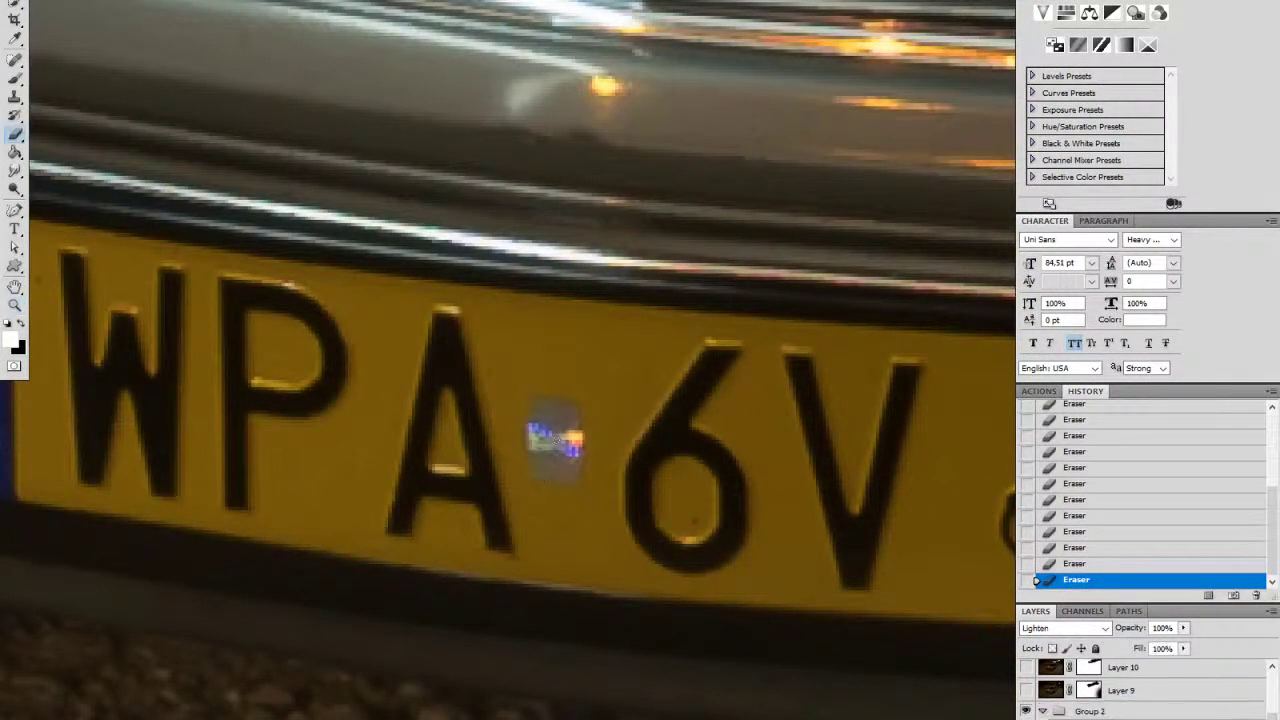
right_click(570, 467)
left_click_drag(617, 498, 604, 497)
left_click_drag(547, 440, 556, 463)
Step: Collapse Group 2, compare the whole photo with the group hidden and shown, and inspect the hood, windshield and fender
key("z")
mouse_move(657, 437)
left_mouse_down()
mouse_move(540, 486)
mouse_move(476, 492)
left_mouse_up()
left_click_drag(788, 471, 463, 463)
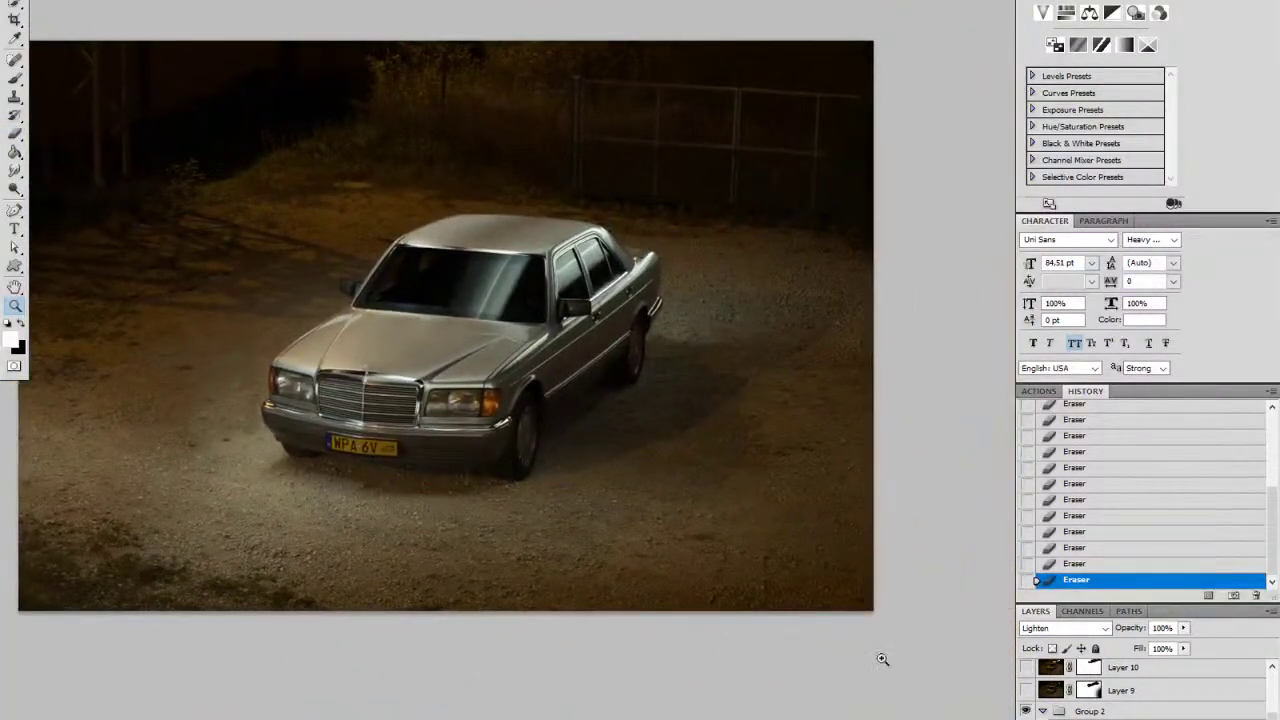
left_click_drag(726, 464, 701, 491)
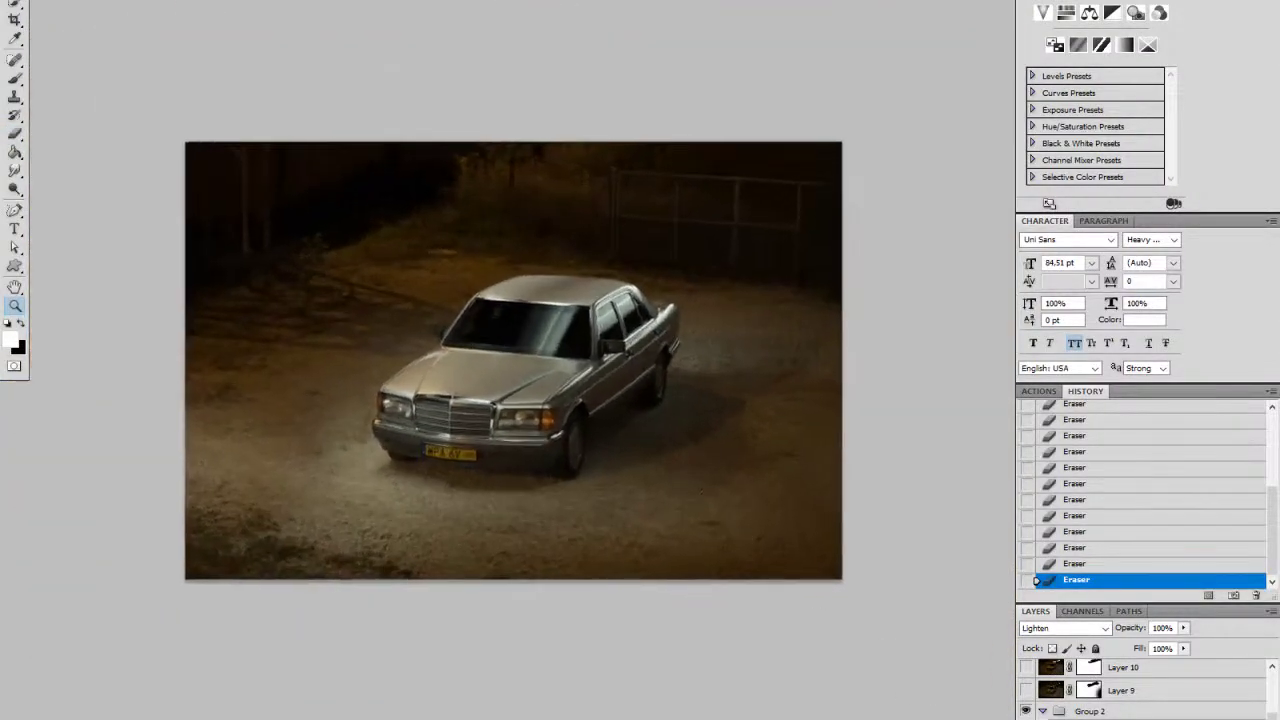
left_click(1041, 711)
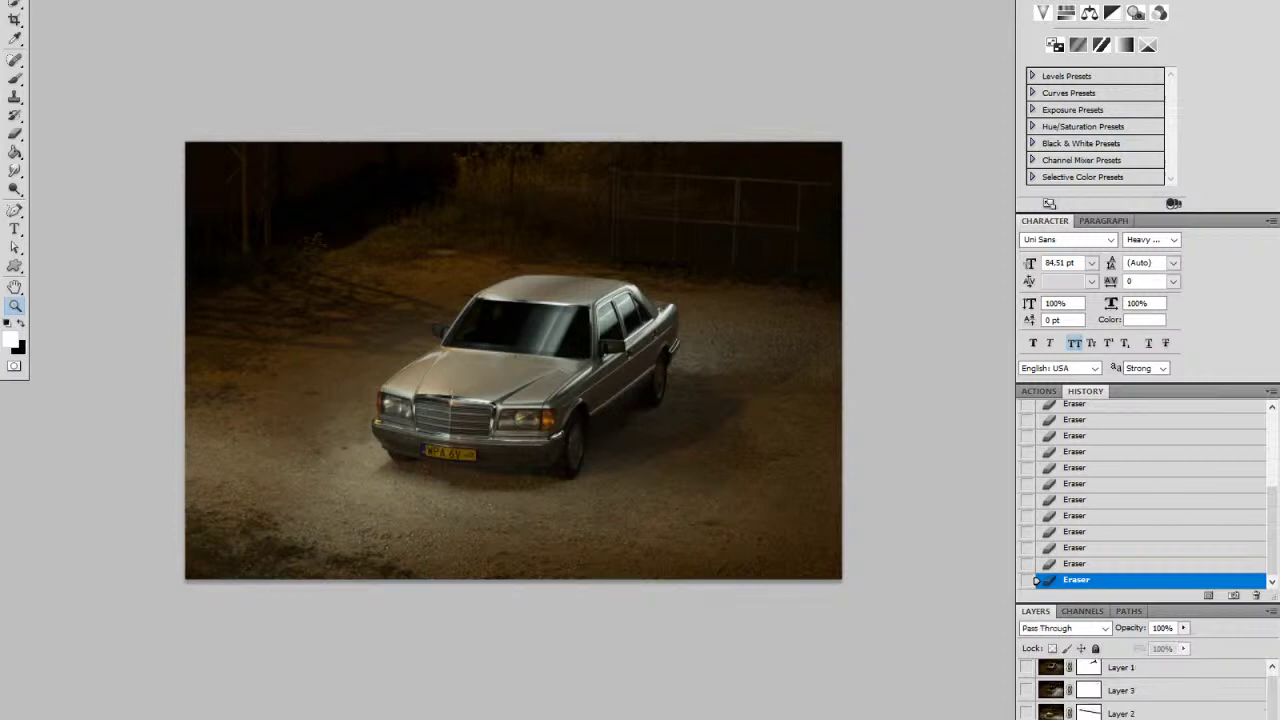
left_click(1027, 718)
left_click(1027, 718)
left_click(1027, 718)
left_click(1027, 718)
left_click(1027, 718)
left_click(1027, 718)
left_click(1027, 718)
left_click(1027, 718)
left_click_drag(570, 351, 611, 368)
left_click_drag(577, 423, 645, 389)
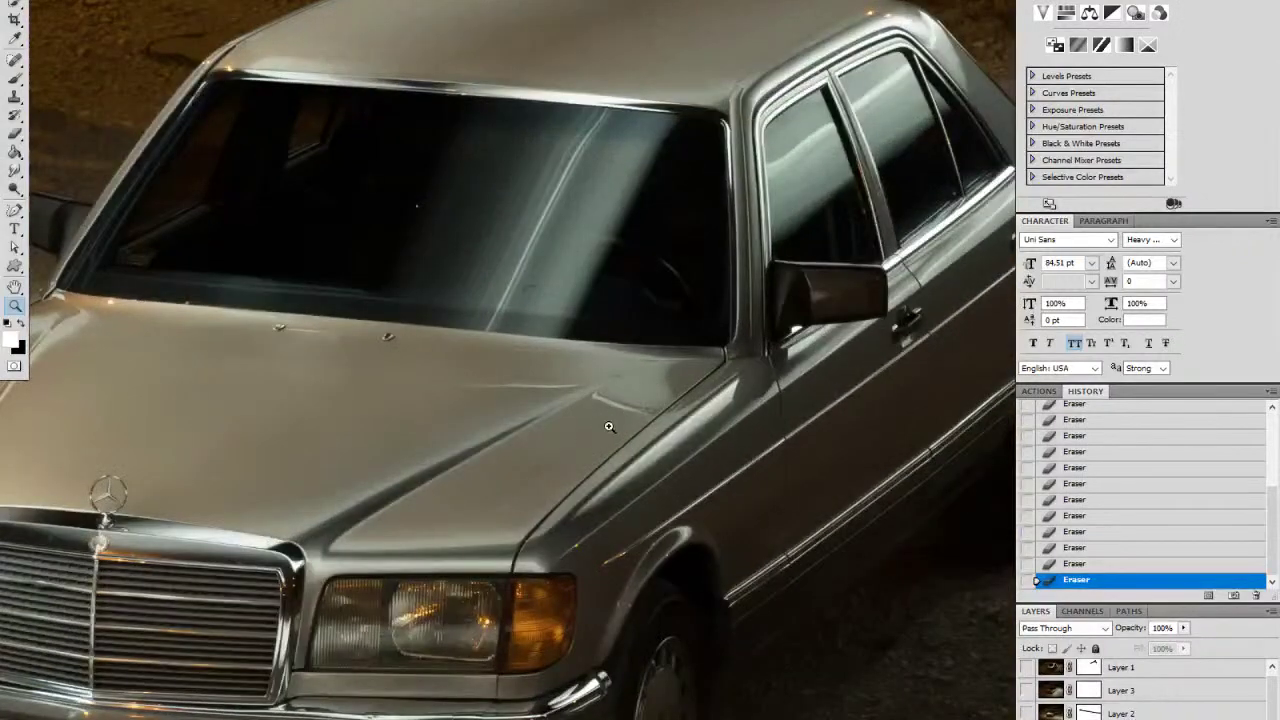
left_click_drag(627, 399, 623, 401)
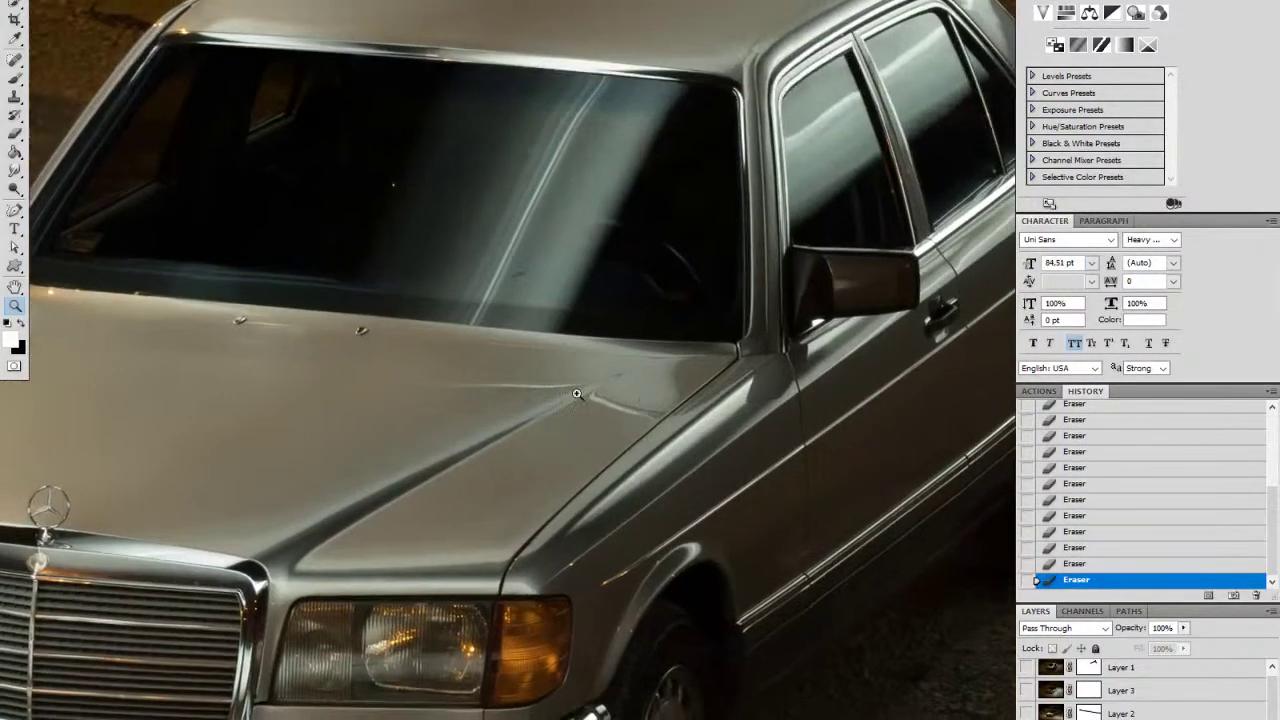
left_click_drag(498, 526, 447, 445)
left_click_drag(602, 409, 535, 430)
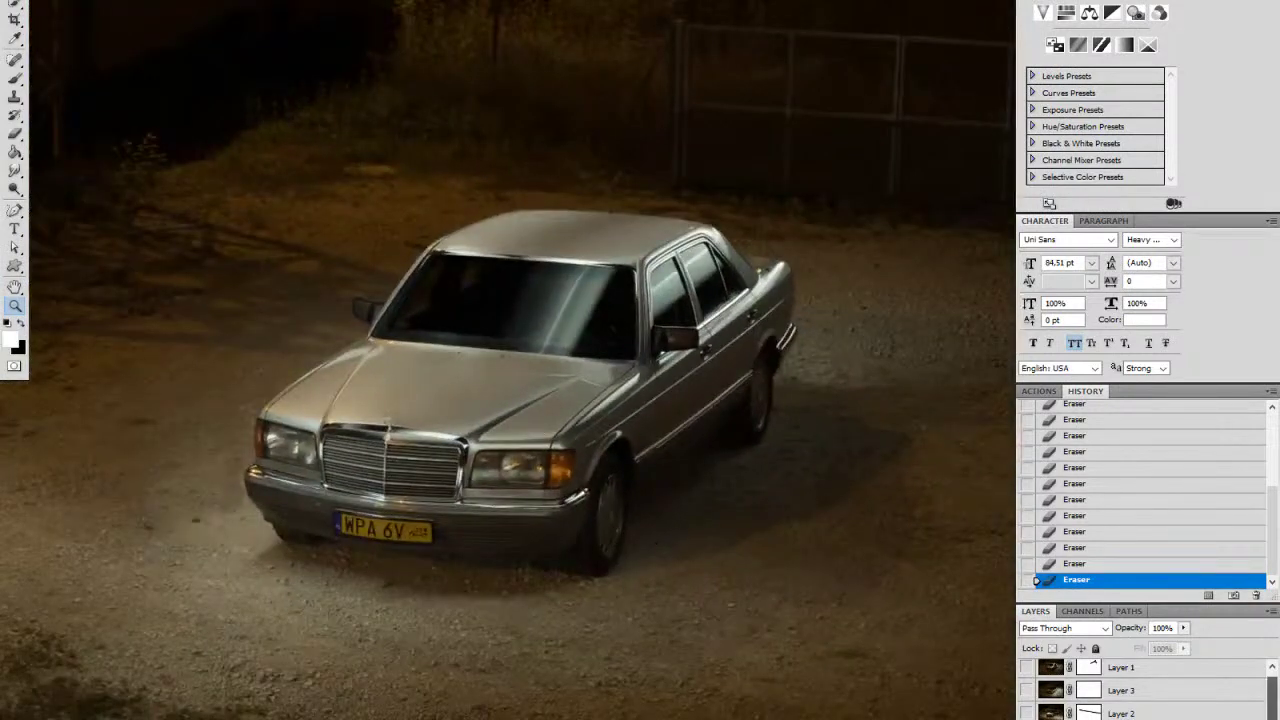
Step: Move the Lighten layer below Group 2 higher in the layer stack and show it alone at the hood's rear corner
scroll(1140, 690, "down", 3)
scroll(1140, 690, "down", 2)
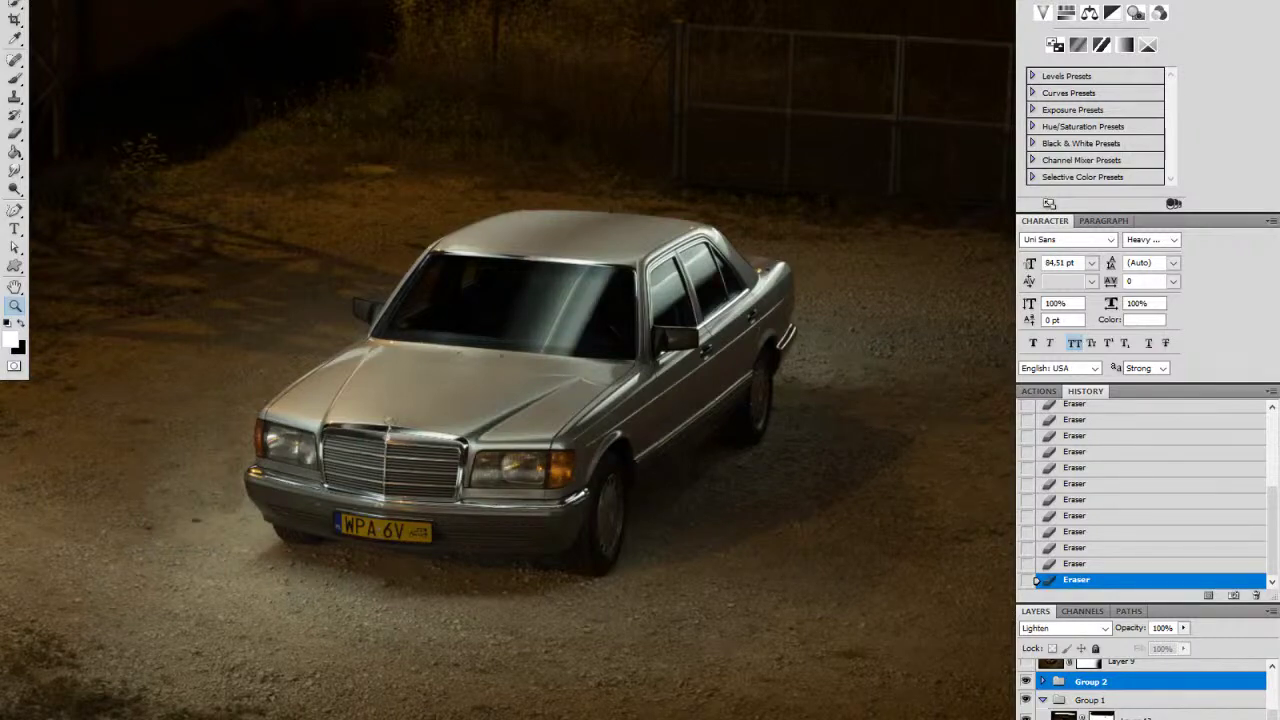
left_click(1135, 718)
mouse_move(598, 394)
left_mouse_down()
mouse_move(627, 412)
mouse_move(585, 386)
left_mouse_up()
scroll(645, 428, "down", 1)
left_click_drag(1135, 718, 1135, 676)
scroll(1135, 690, "up", 5)
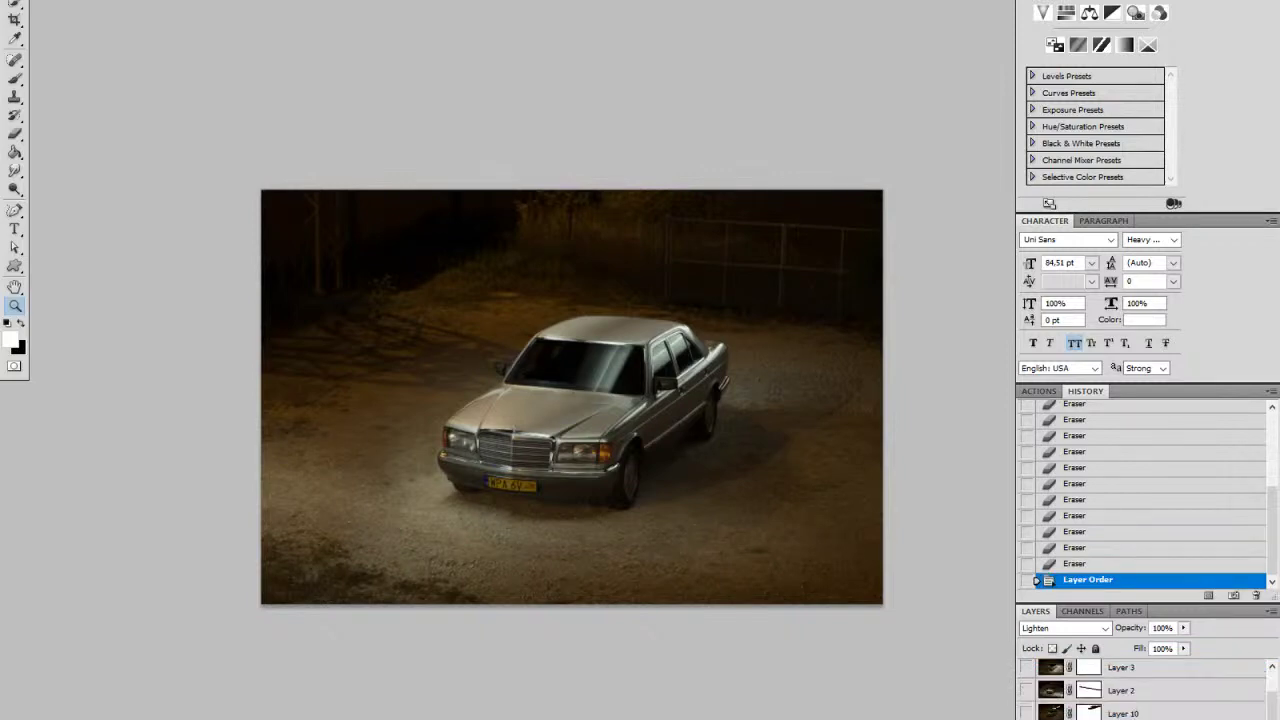
left_click_drag(623, 412, 830, 493)
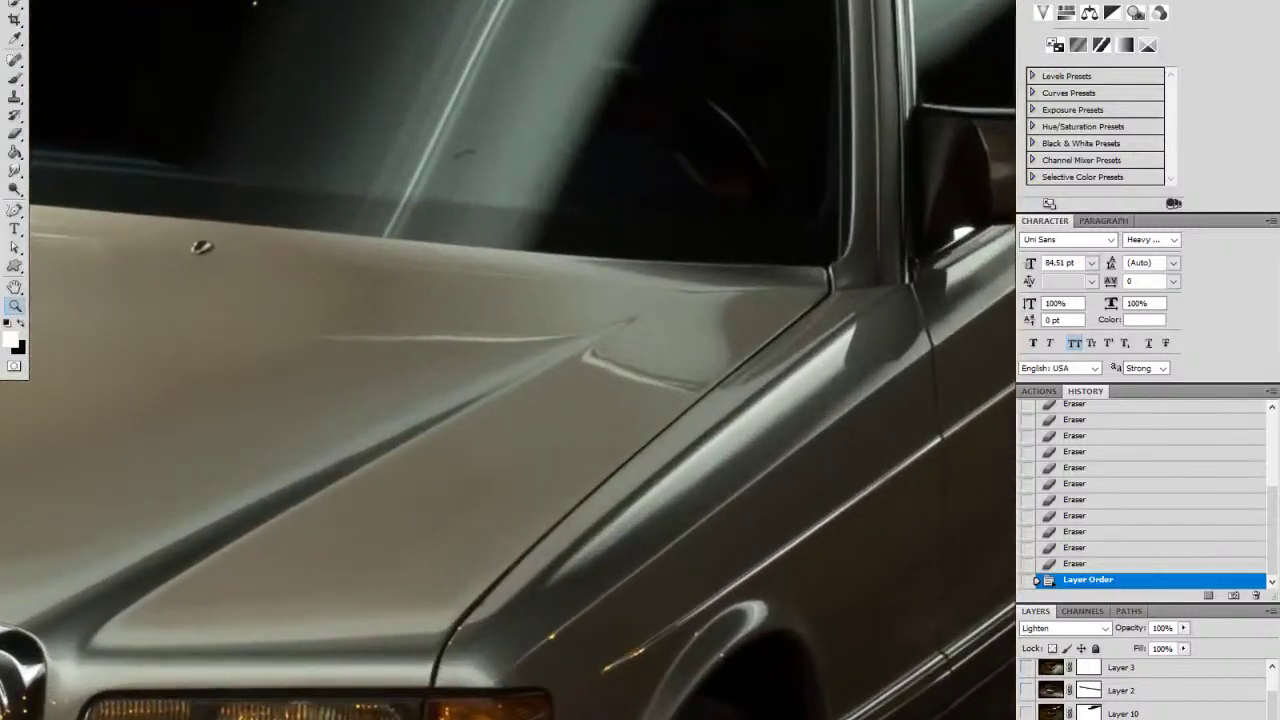
left_click(1027, 716)
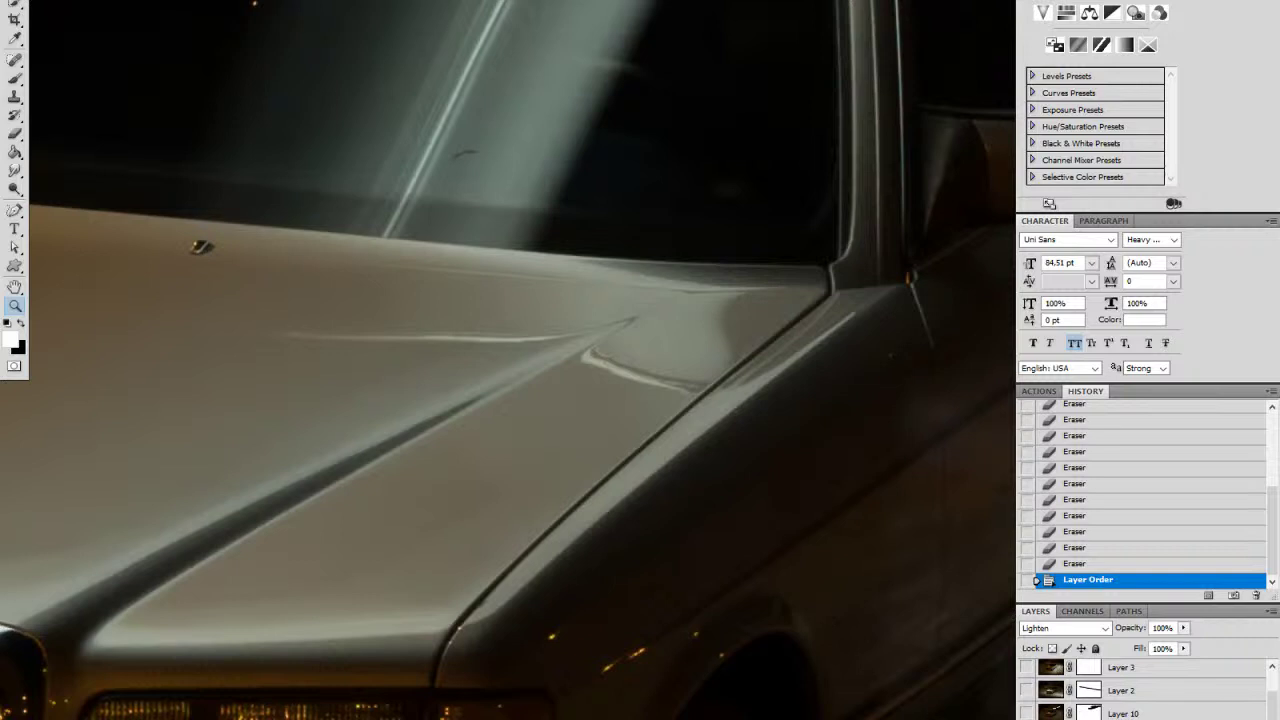
key("ctrl+shift+alt+n")
left_click_drag(557, 431, 776, 367)
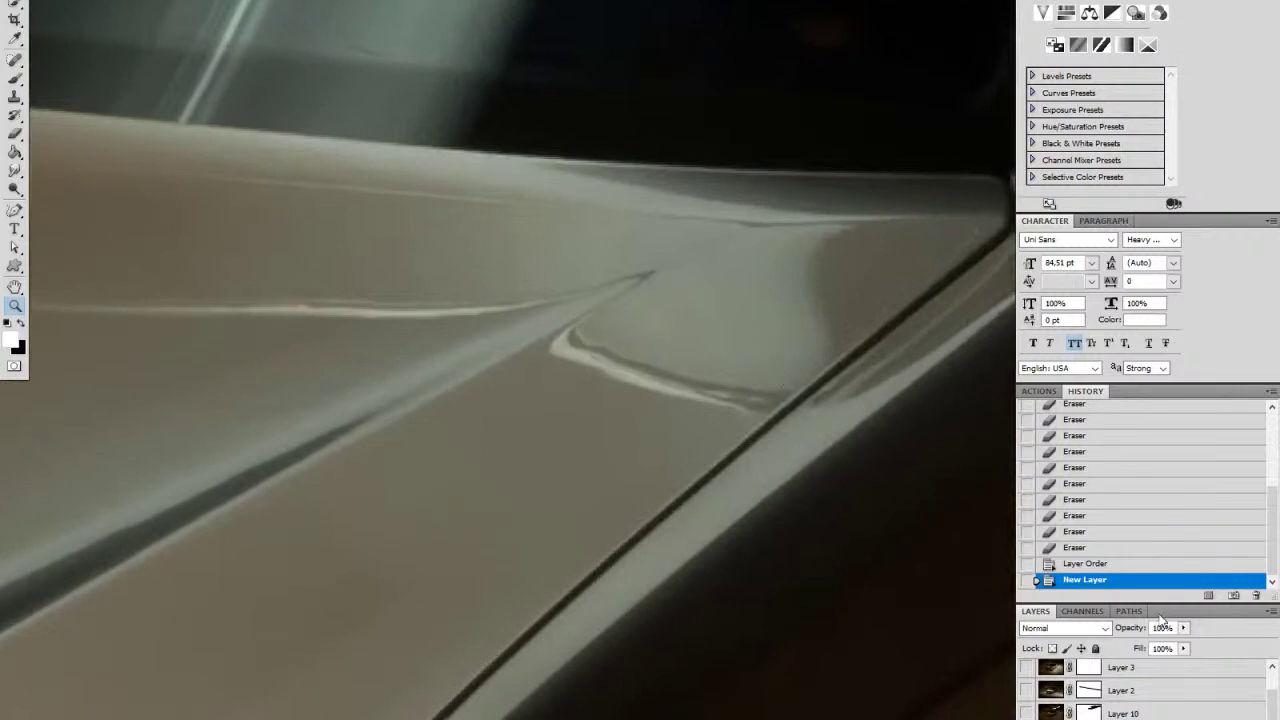
key("ctrl+z")
left_click(1095, 564)
left_click(1095, 580)
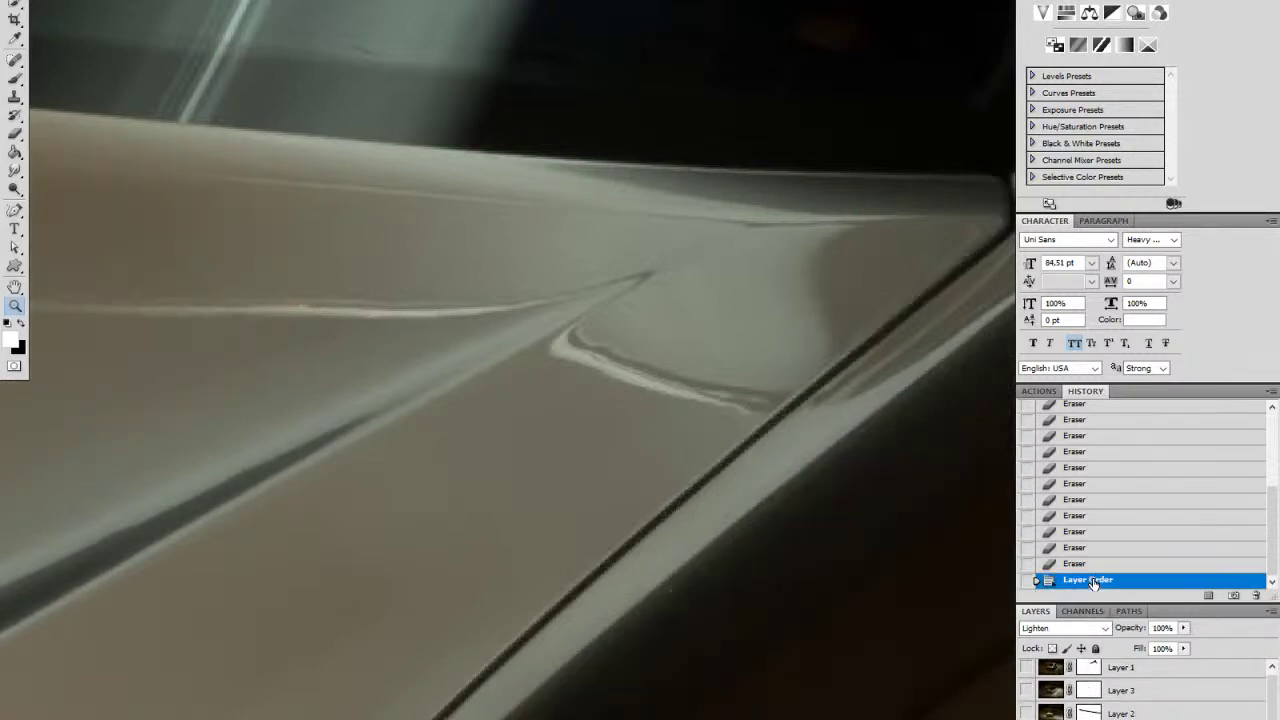
Step: Patch the short bright reflection at the hood's rear corner with clean nearby paint using the Patch tool, and deselect
scroll(1113, 680, "up", 1)
scroll(1145, 692, "down", 1)
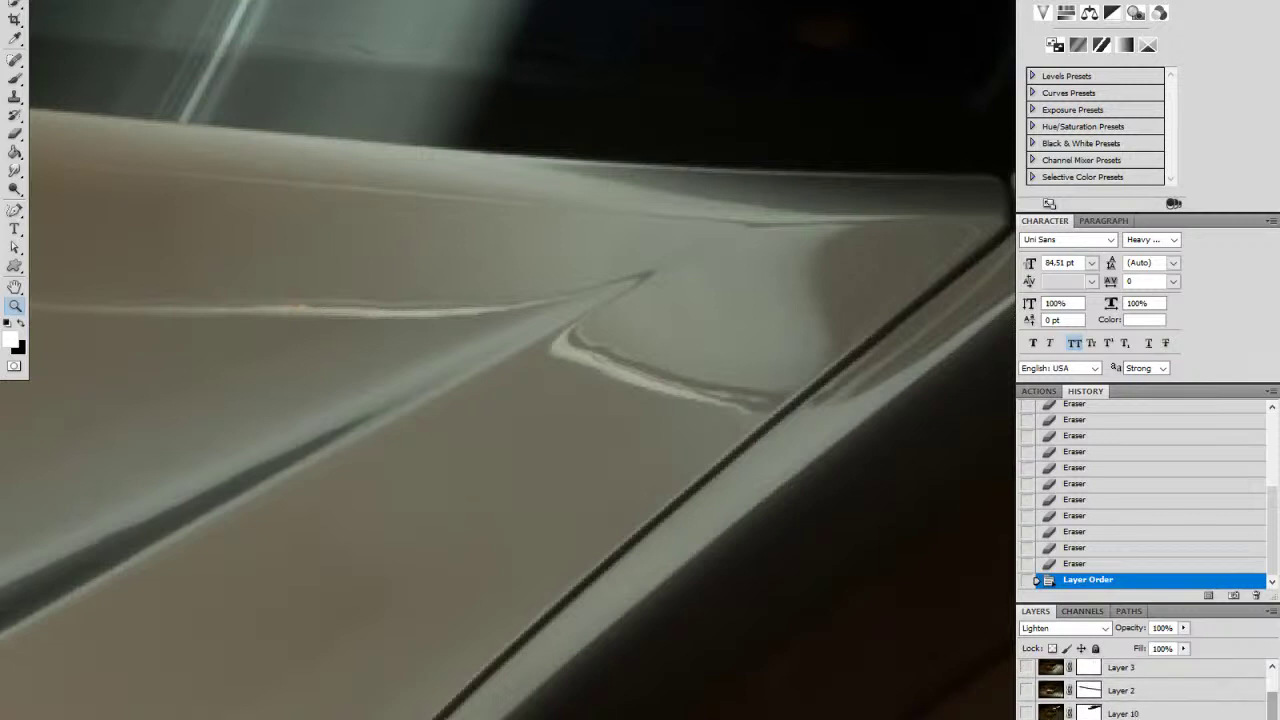
left_click(1130, 716)
left_click(1027, 716)
left_click(1027, 716)
left_click(15, 63)
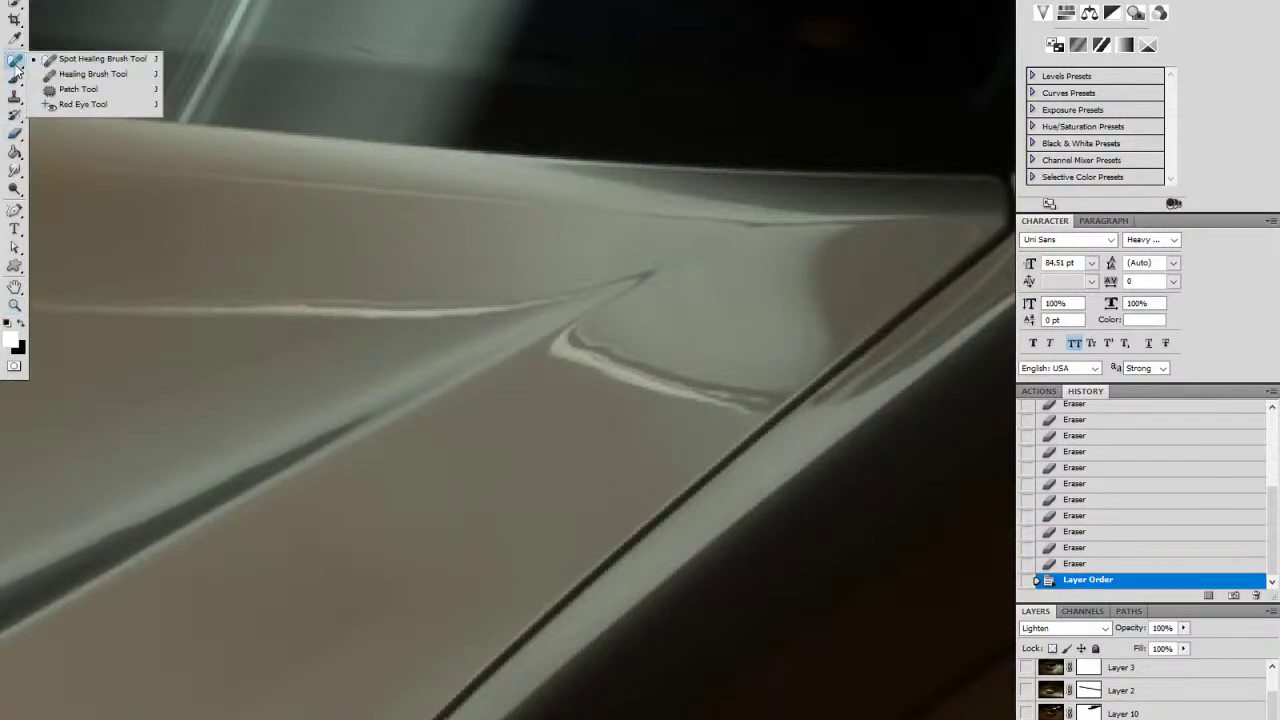
left_click(80, 89)
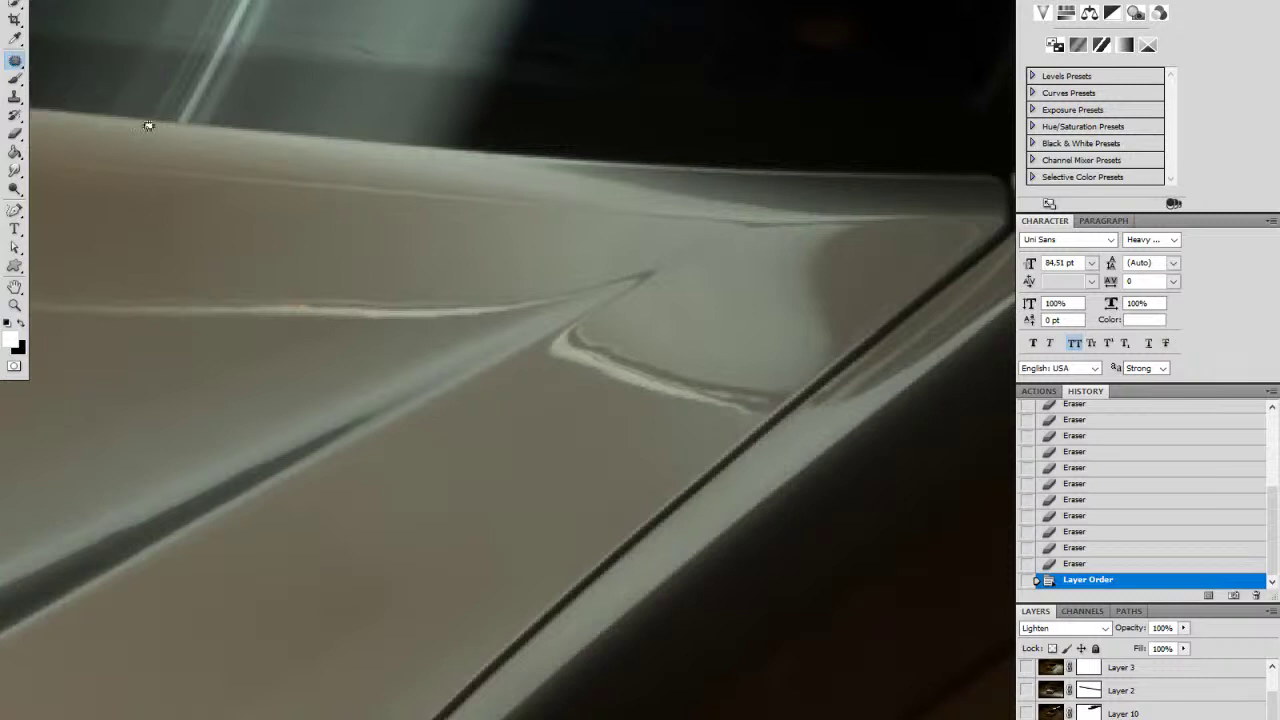
mouse_move(530, 348)
left_mouse_down()
mouse_move(571, 323)
mouse_move(651, 323)
mouse_move(793, 368)
mouse_move(778, 401)
left_mouse_up()
mouse_move(717, 433)
left_mouse_down()
mouse_move(554, 382)
mouse_move(532, 349)
left_mouse_up()
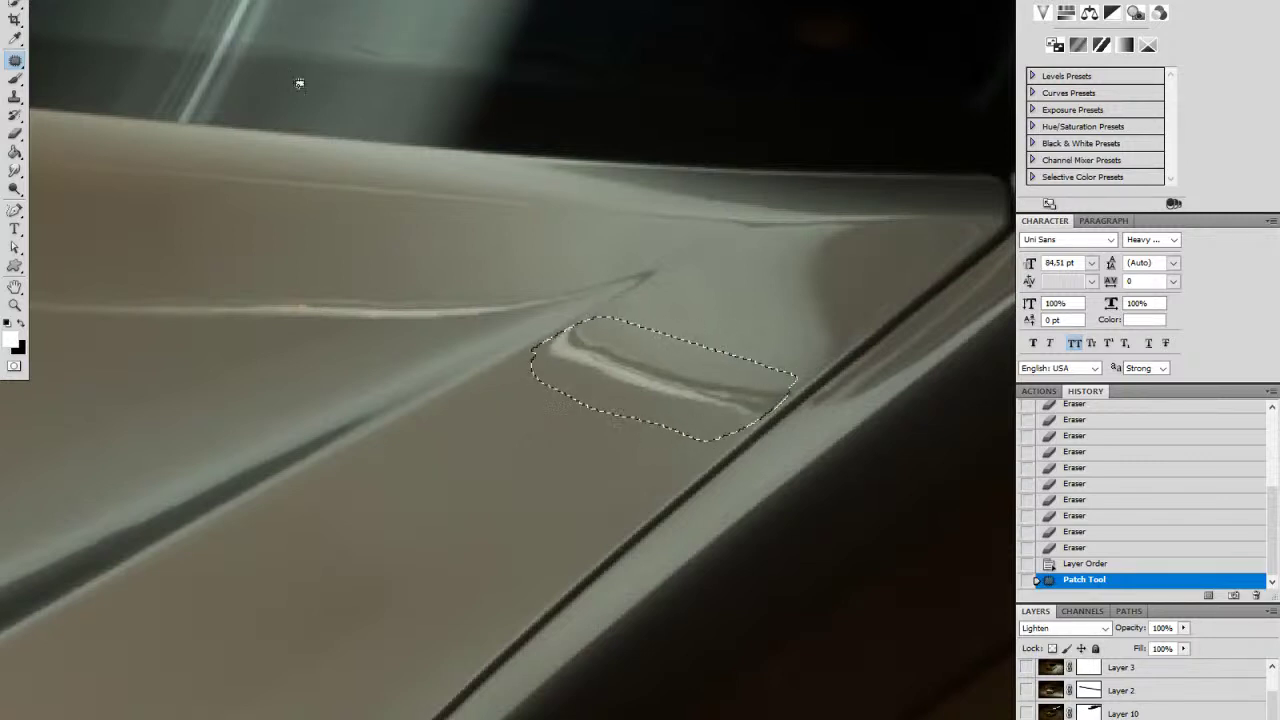
left_click_drag(621, 323, 552, 402)
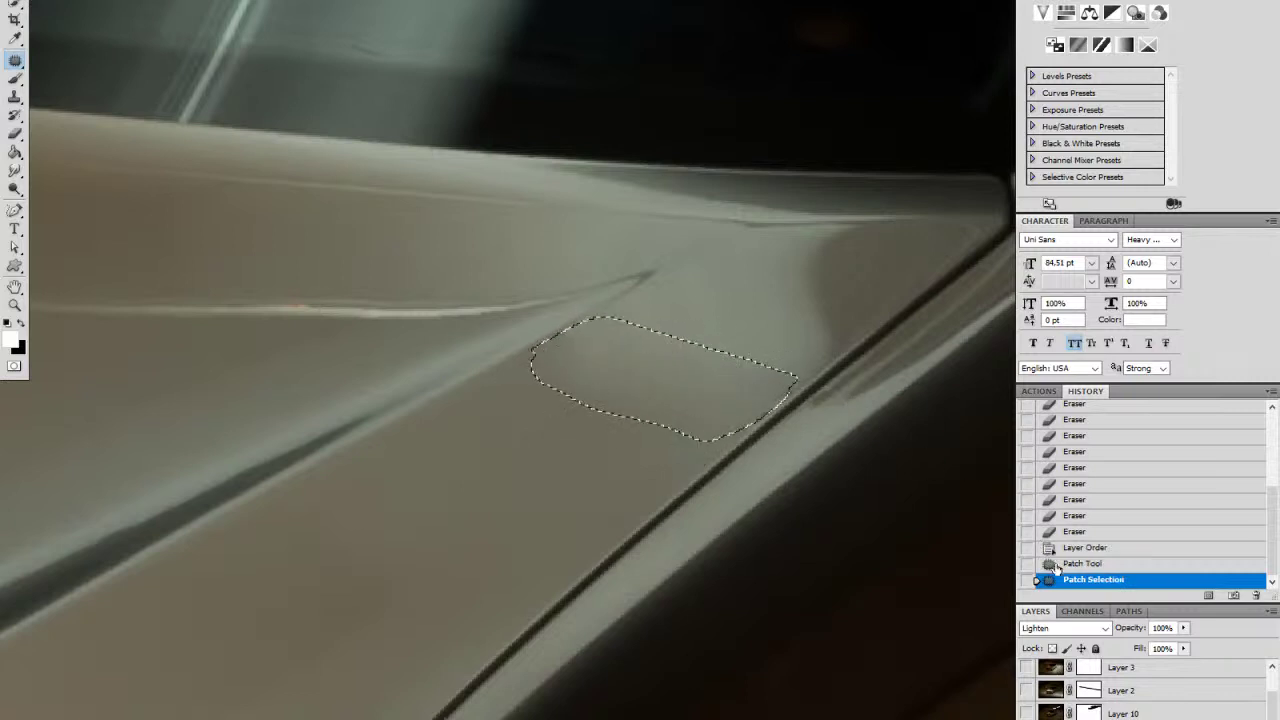
right_click(694, 391)
left_click(850, 400)
Step: Compare the hood corner before and after patching by switching between history states
key("z")
left_click_drag(820, 442, 714, 446)
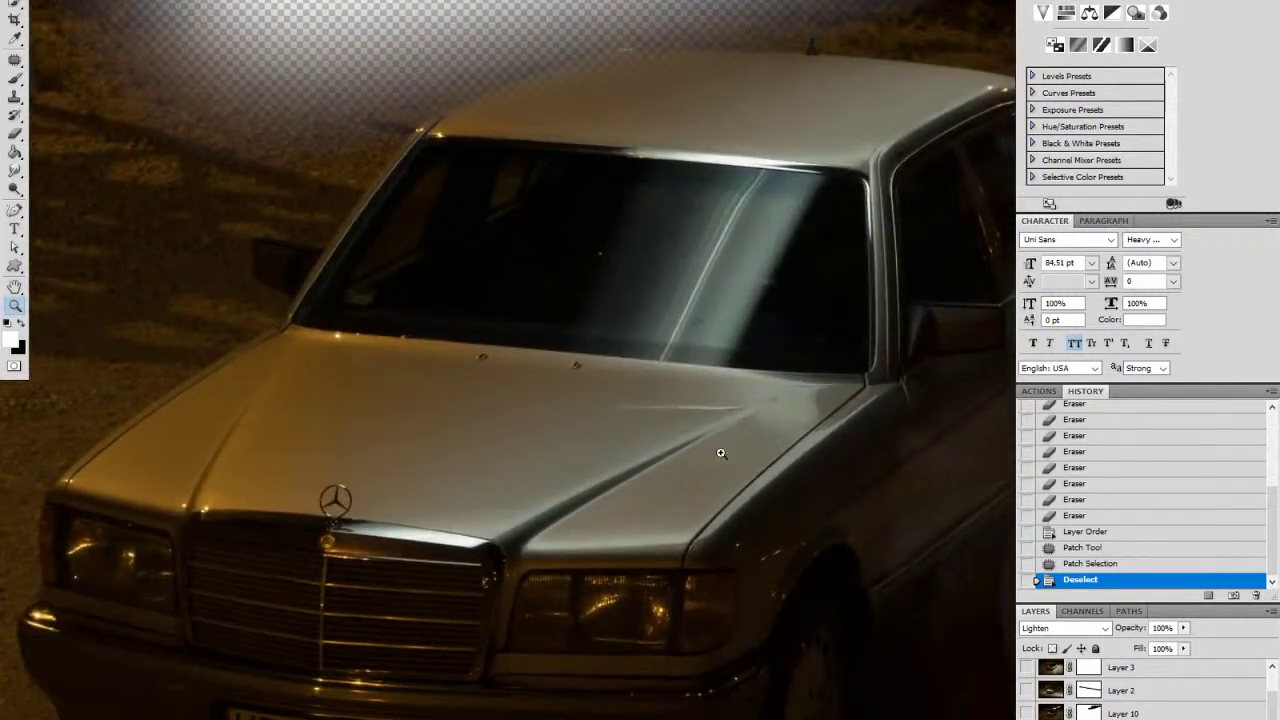
left_click(1090, 533)
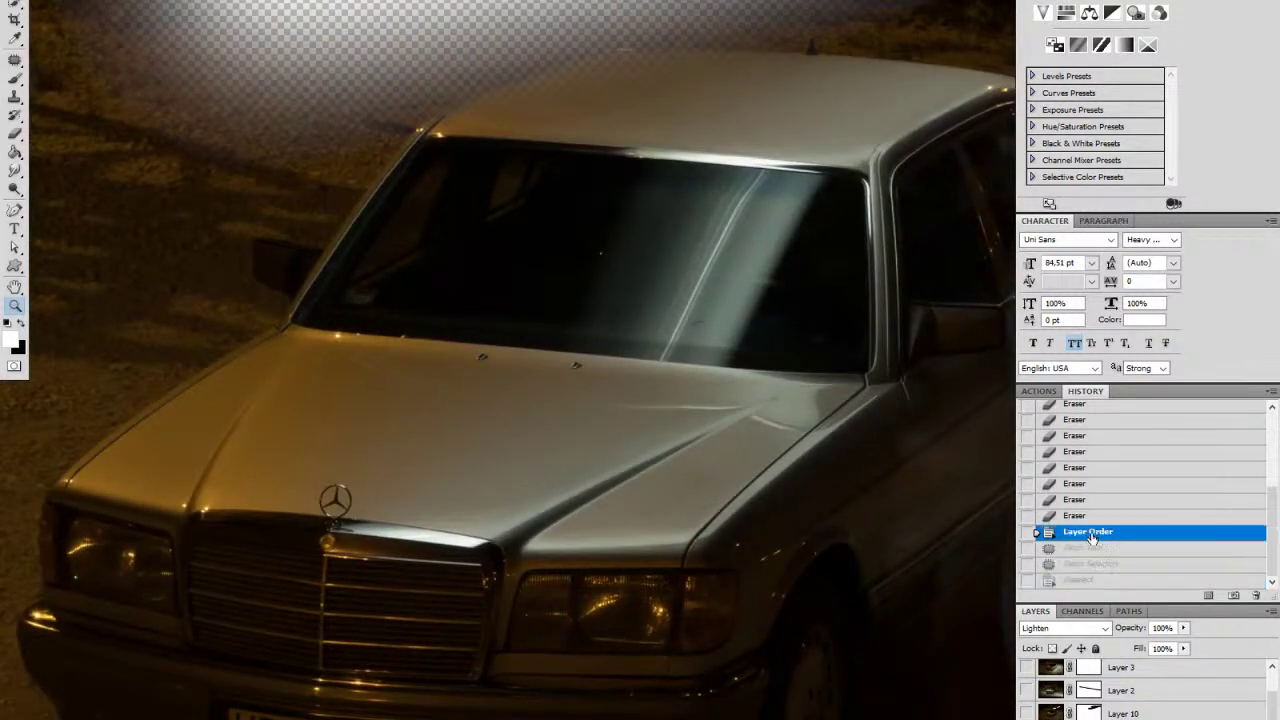
left_click(1087, 583)
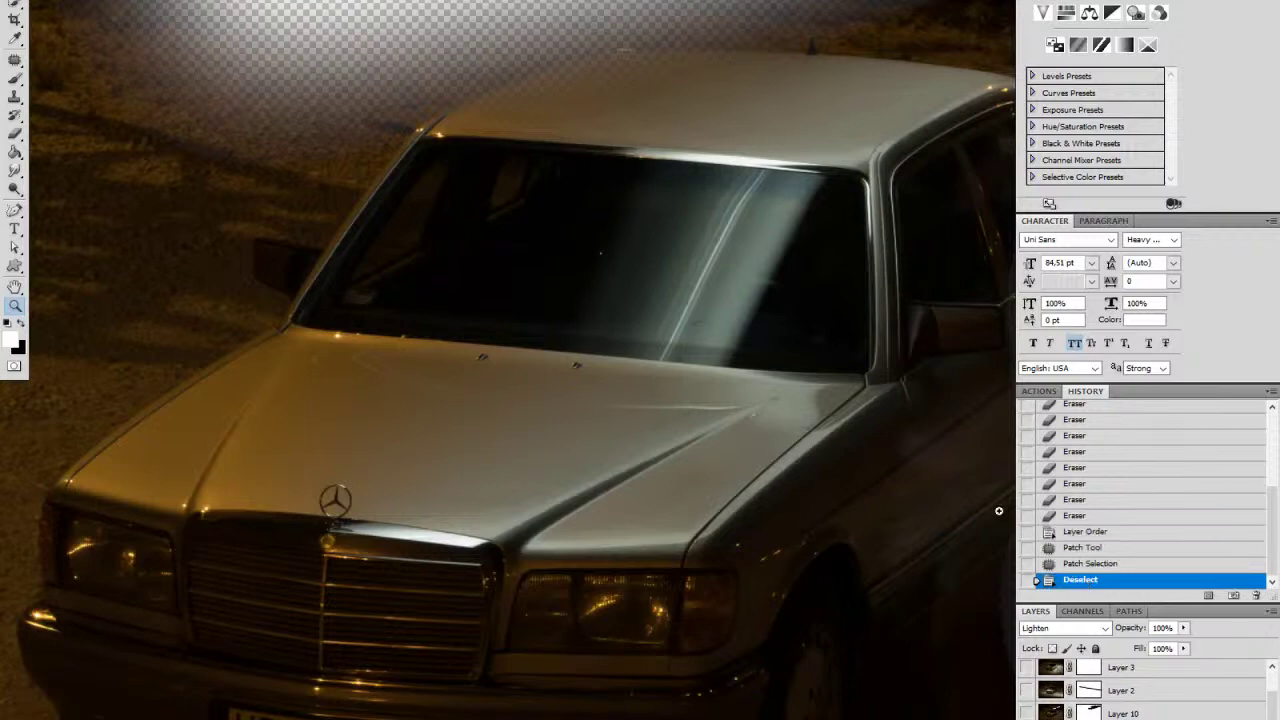
Step: Clone clean paint over the leftover marks beside the hood's rear edge gap with a small soft Clone Stamp brush
left_click_drag(812, 428, 933, 408)
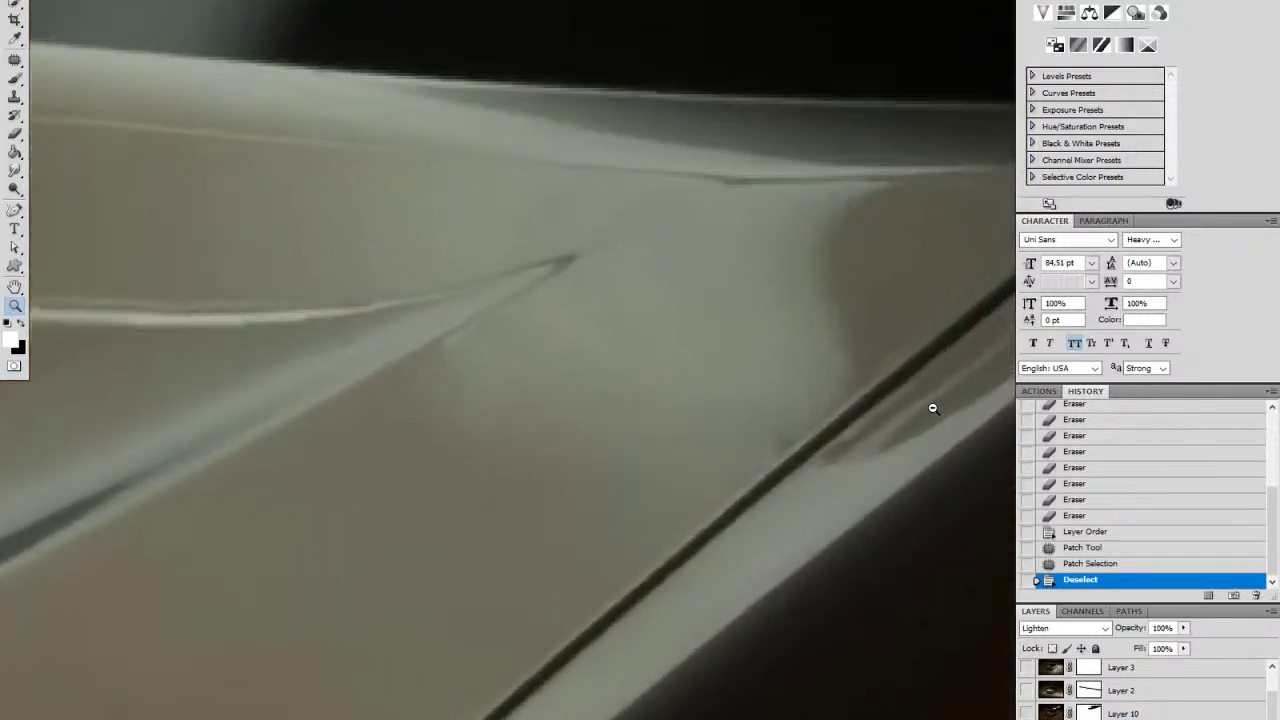
mouse_move(826, 463)
left_mouse_down()
mouse_move(857, 463)
mouse_move(838, 469)
left_mouse_up()
key("s")
right_click(755, 476)
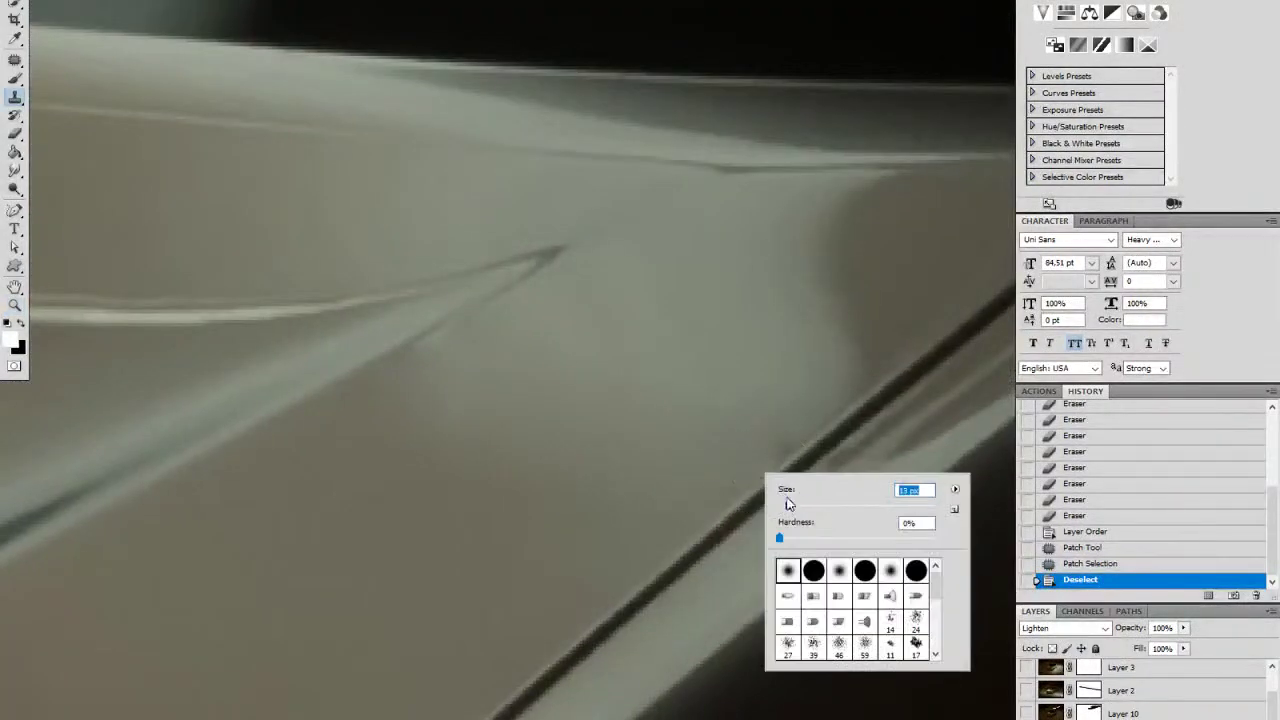
left_click(761, 473, "alt")
left_click(784, 452)
left_click(786, 463)
left_click(775, 477)
Step: Patch the long thin light streak across the hood below the windshield with clean paint, and deselect
left_click_drag(468, 443, 547, 497)
left_click_drag(812, 582, 734, 582)
left_click(15, 61)
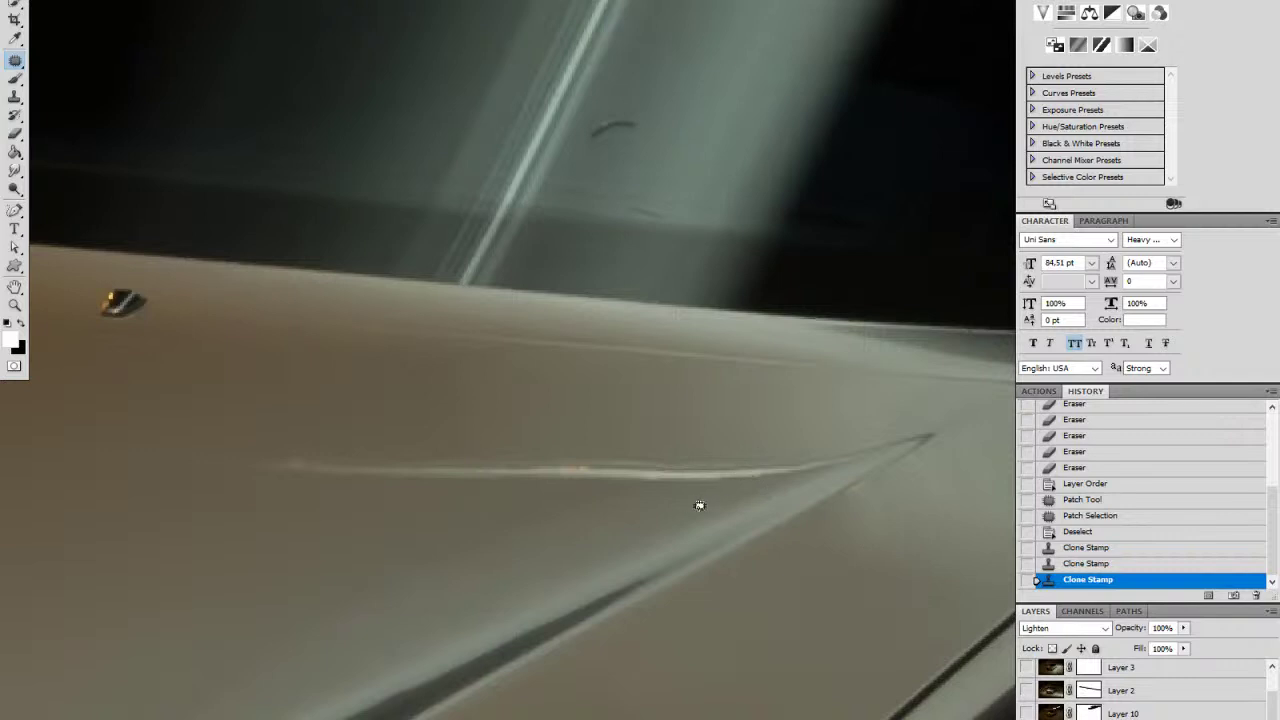
mouse_move(763, 406)
left_mouse_down()
mouse_move(405, 386)
mouse_move(265, 403)
mouse_move(186, 461)
mouse_move(250, 487)
mouse_move(700, 506)
left_mouse_up()
mouse_move(480, 471)
left_mouse_down()
mouse_move(321, 558)
mouse_move(352, 550)
left_mouse_up()
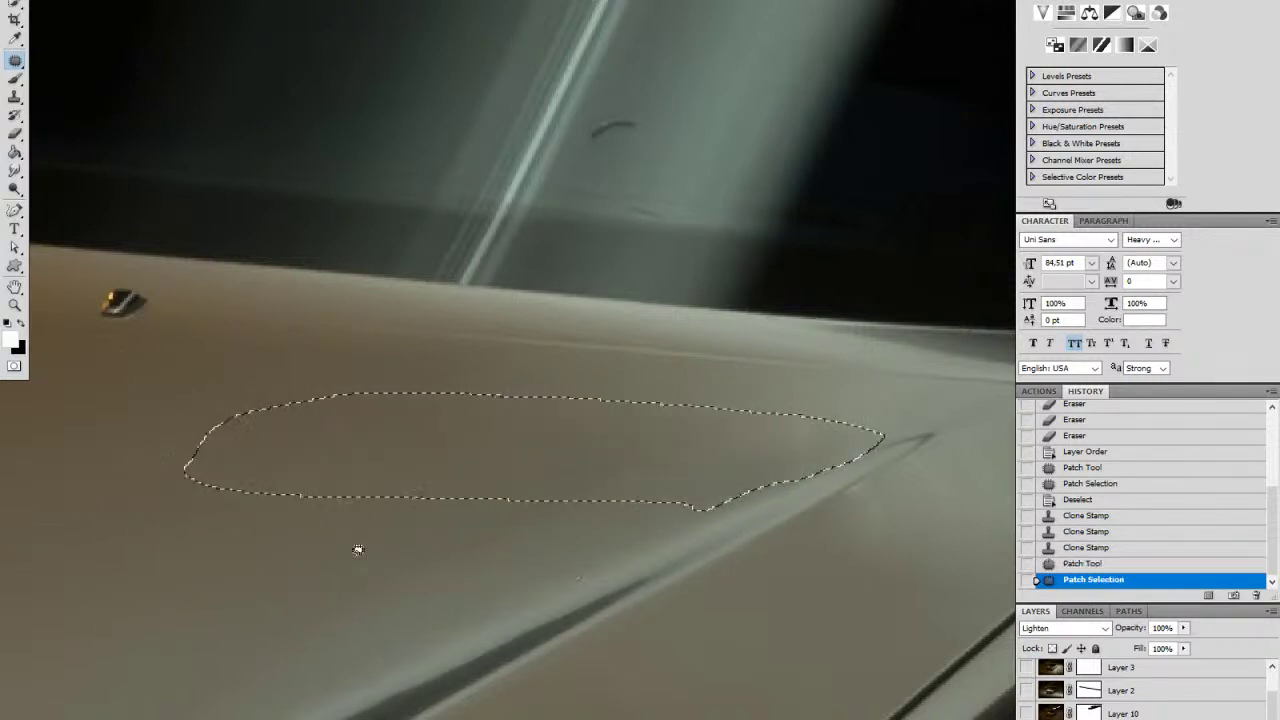
right_click(452, 534)
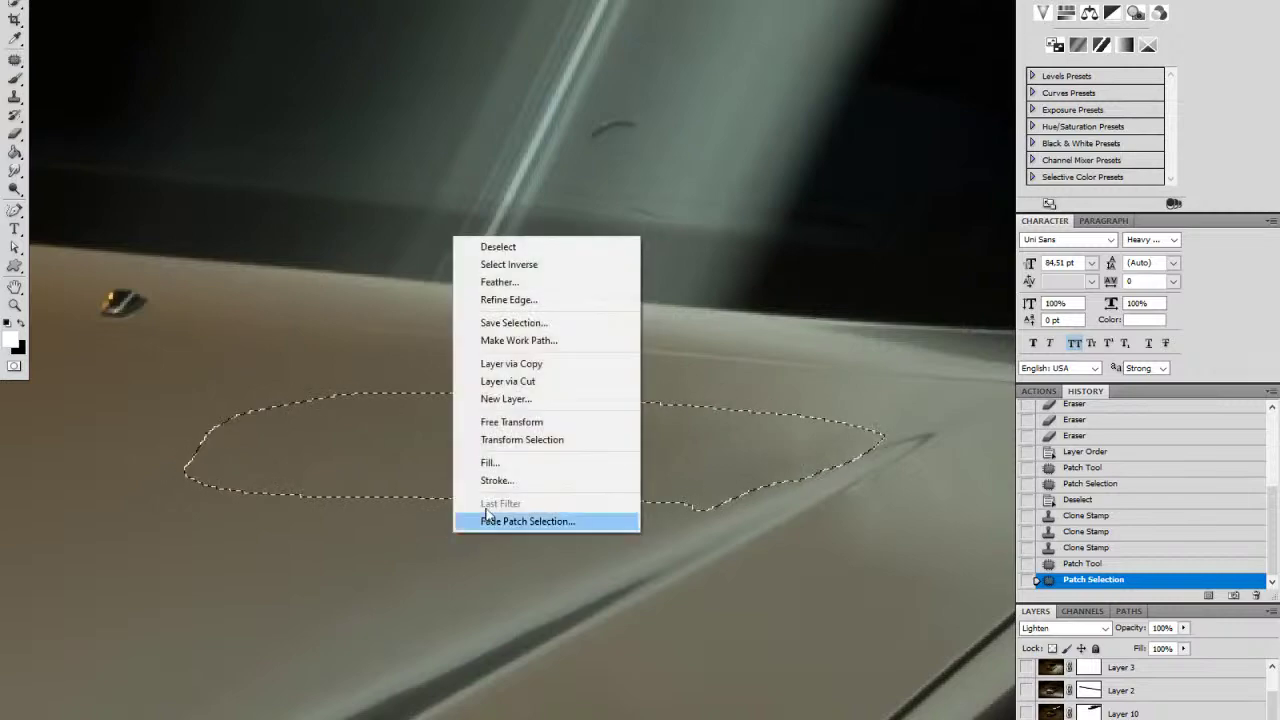
left_click(500, 246)
Step: Compare the hood before and after removing the long streak by switching between history states
key("z")
left_click_drag(612, 517, 503, 541)
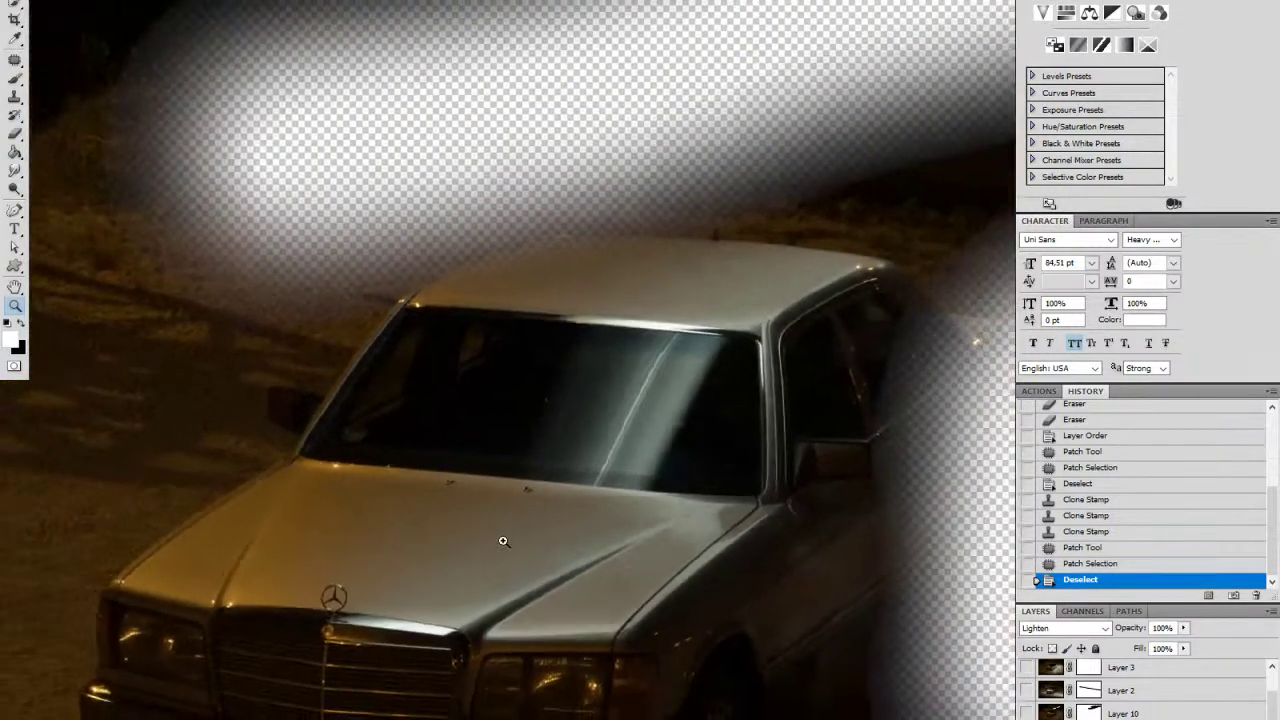
left_click(1088, 532)
left_click(1089, 582)
Step: Add a new empty layer above the patched Lighten layer and reduce the Clone Stamp brush size
left_click_drag(671, 536, 783, 518)
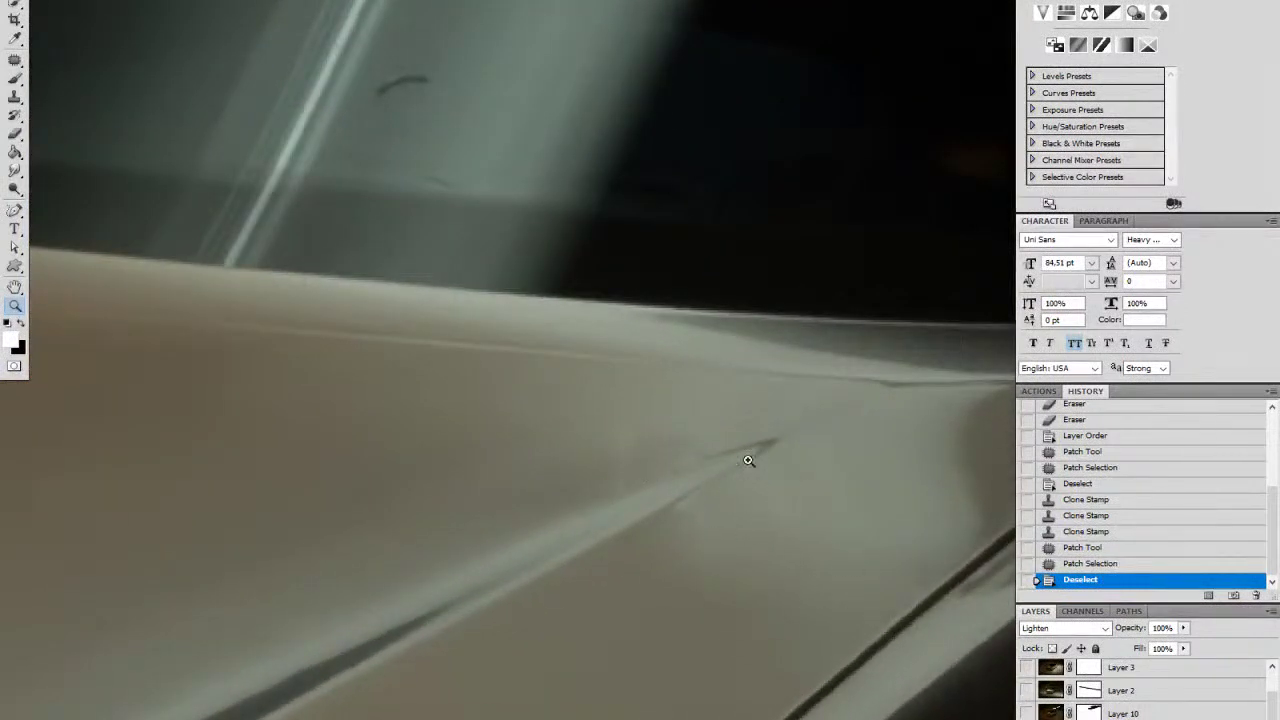
key("ctrl+shift+alt+n")
key("s")
right_click(646, 490)
left_click_drag(727, 513, 706, 513)
key("Return")
Step: Turn the hidden composite layers back on so the whole car and its background are displayed
key("z")
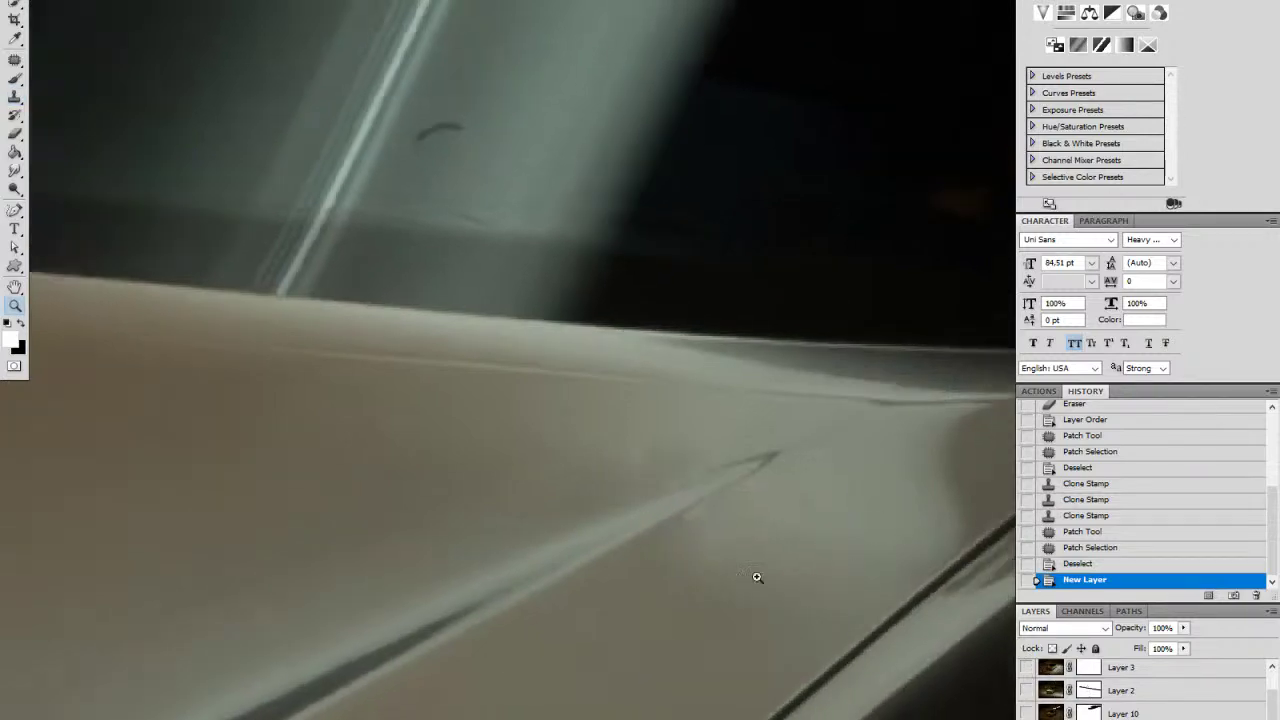
left_click(762, 577, "alt")
left_click(677, 600, "alt")
left_click(673, 600, "alt")
left_click(671, 601, "alt")
left_click(646, 608, "alt")
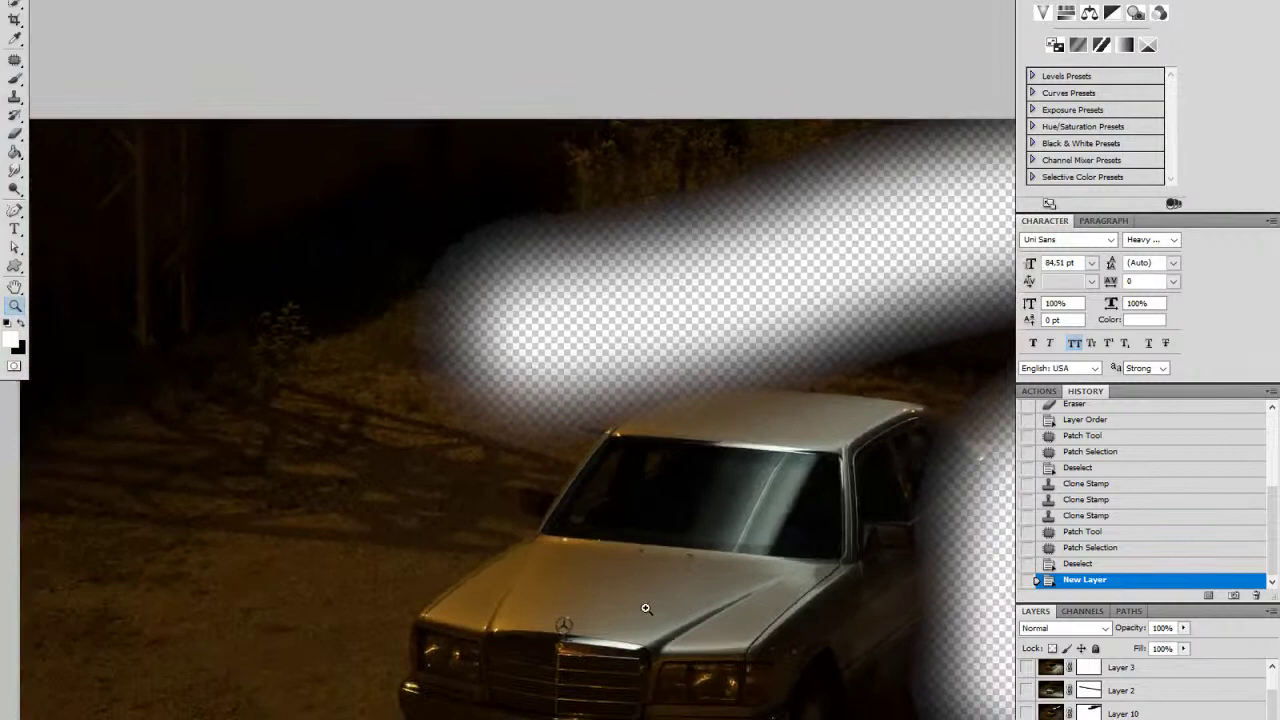
left_click_drag(767, 626, 687, 563)
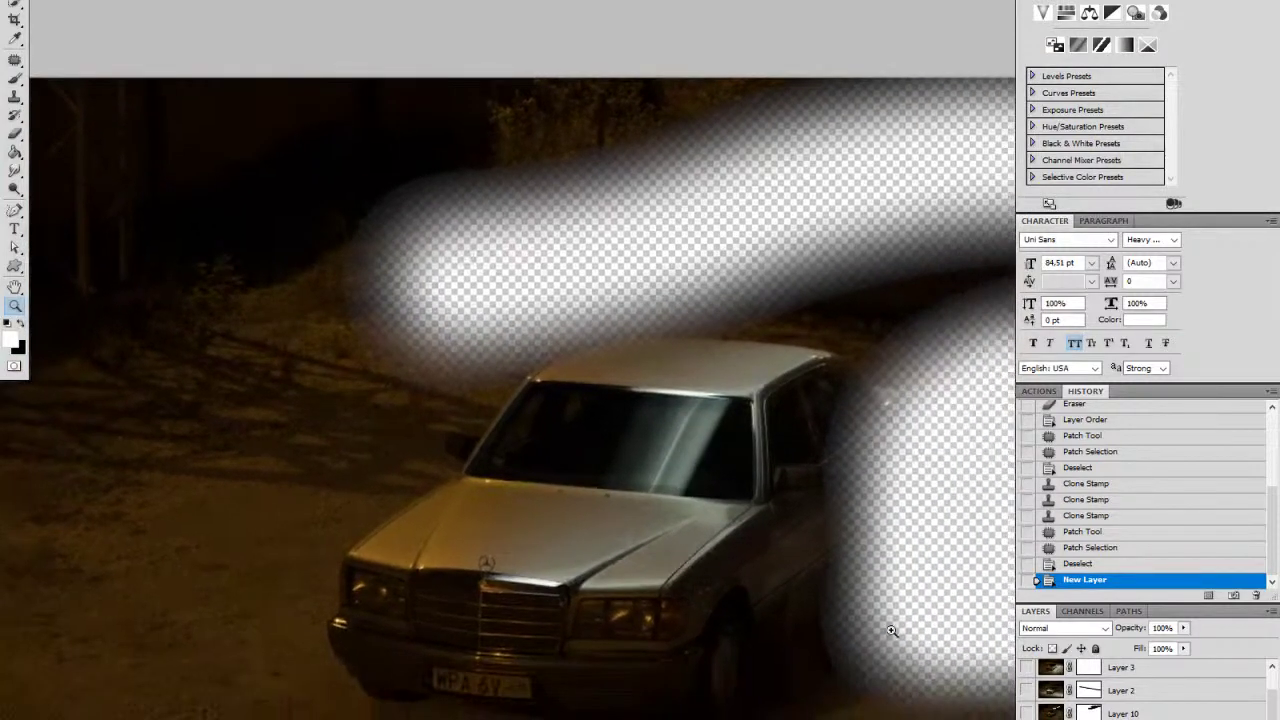
left_click(1027, 714)
left_click(1027, 714)
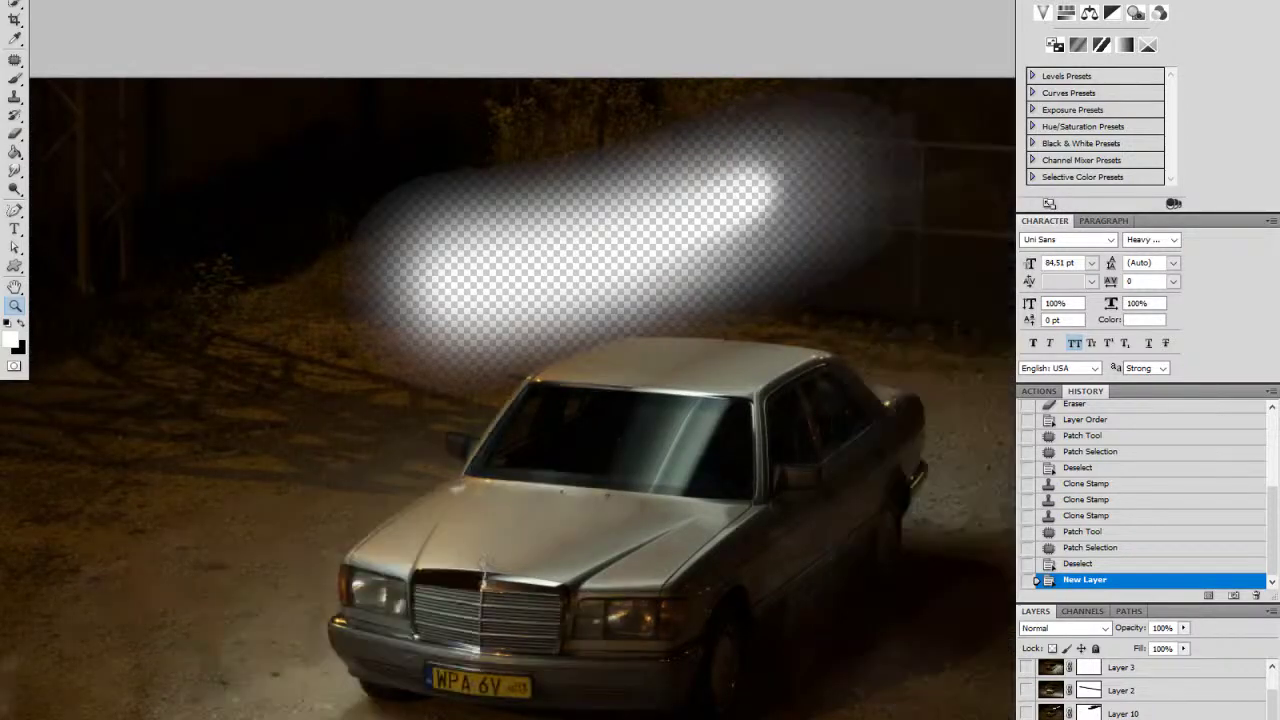
scroll(1140, 690, "down", 1)
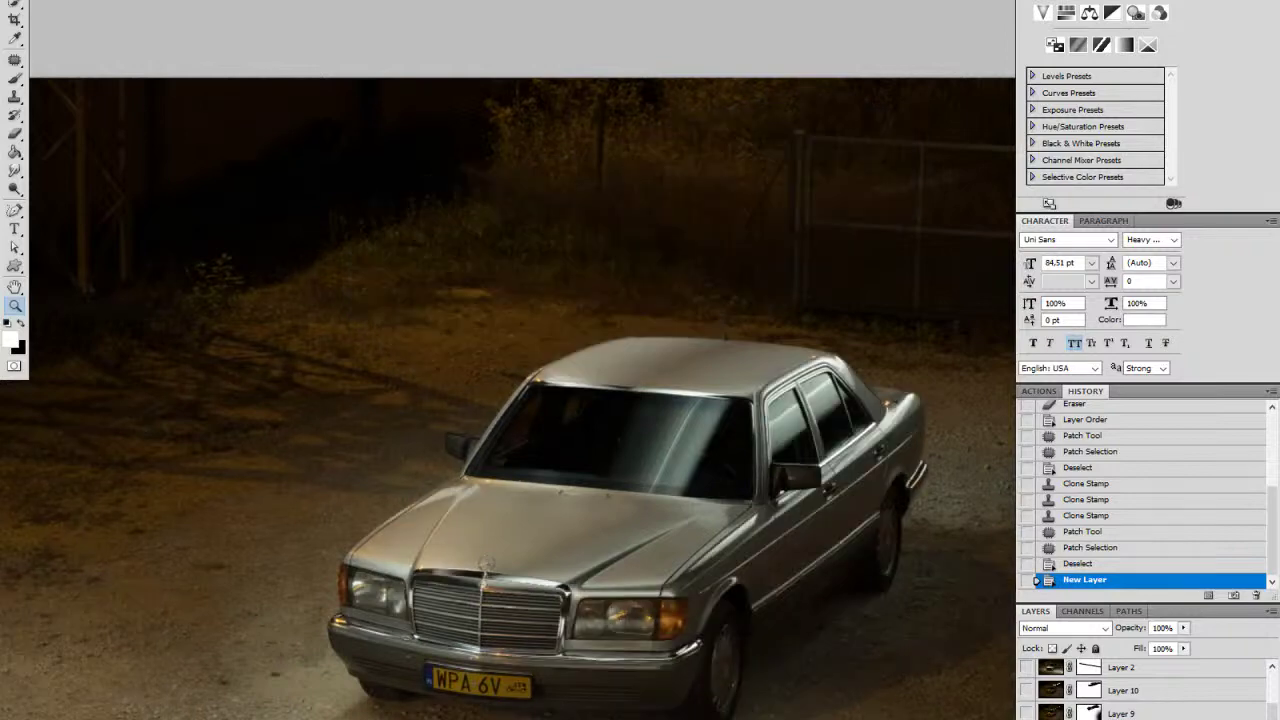
Step: Remove the dark curved mark and the faint mark below it from the windshield reflection with a smaller Spot Healing Brush
left_click(722, 545, "alt")
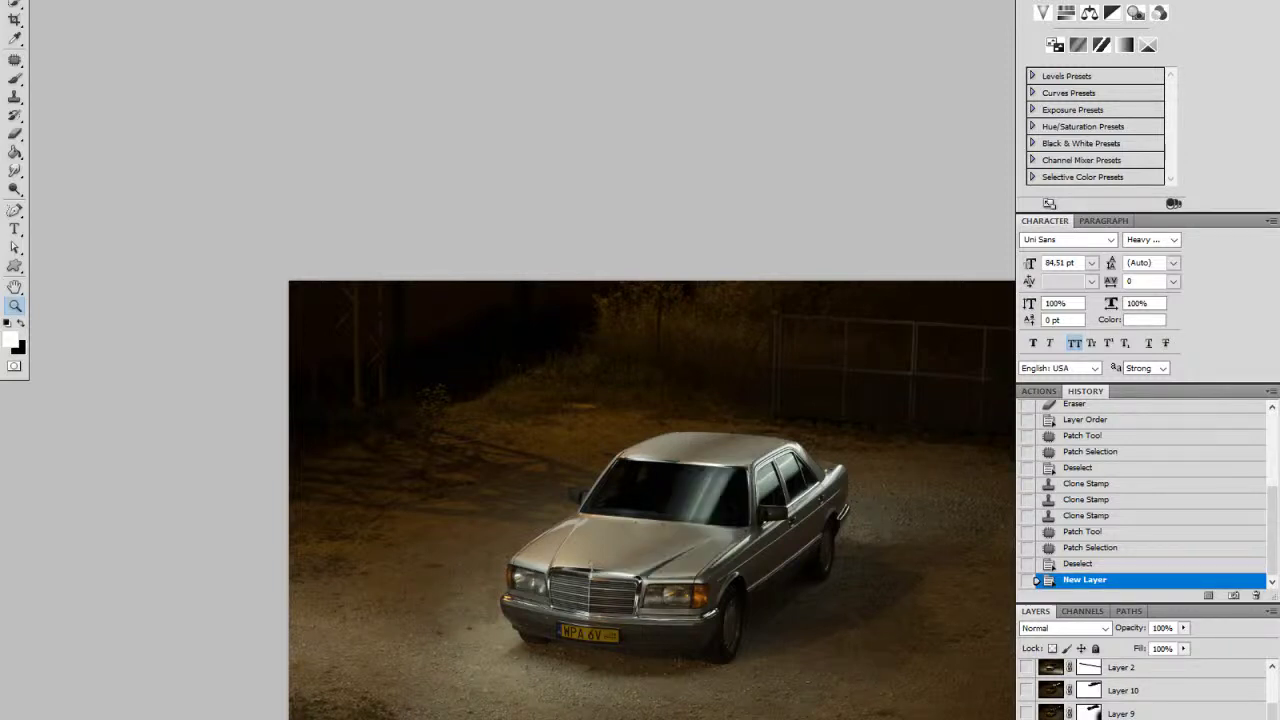
left_click_drag(684, 540, 728, 537)
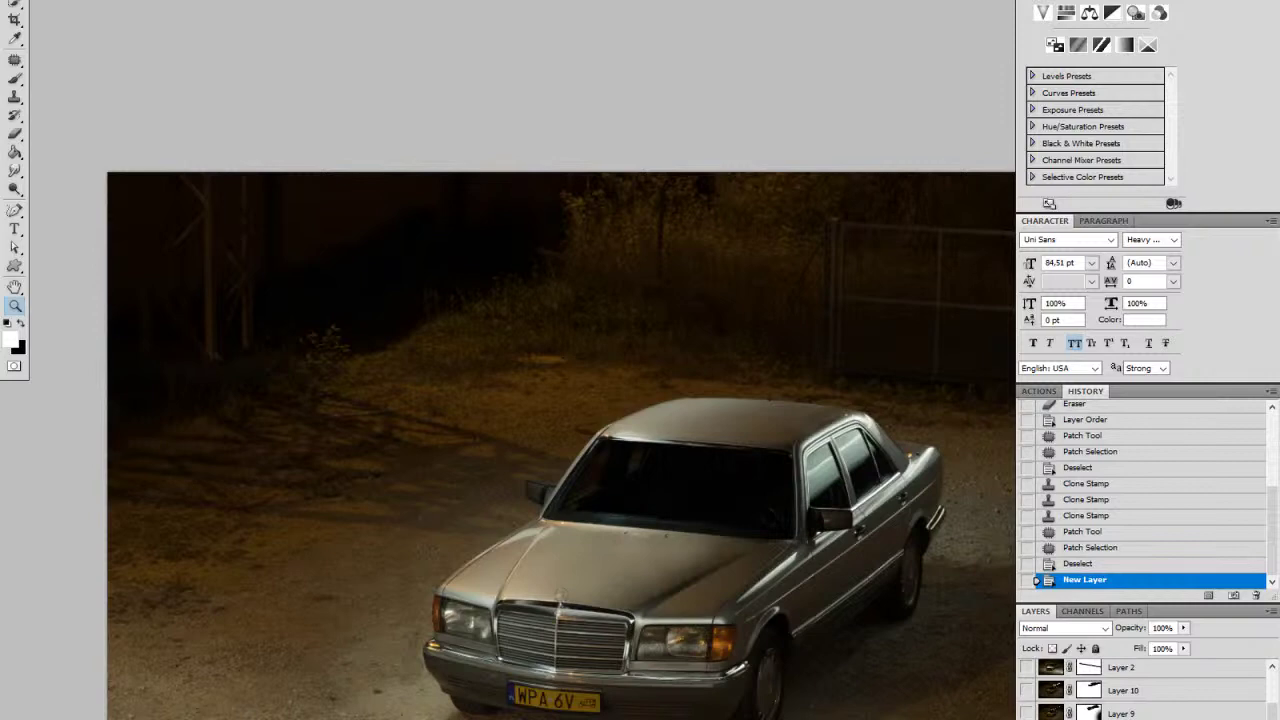
left_click(707, 592)
left_click(729, 531)
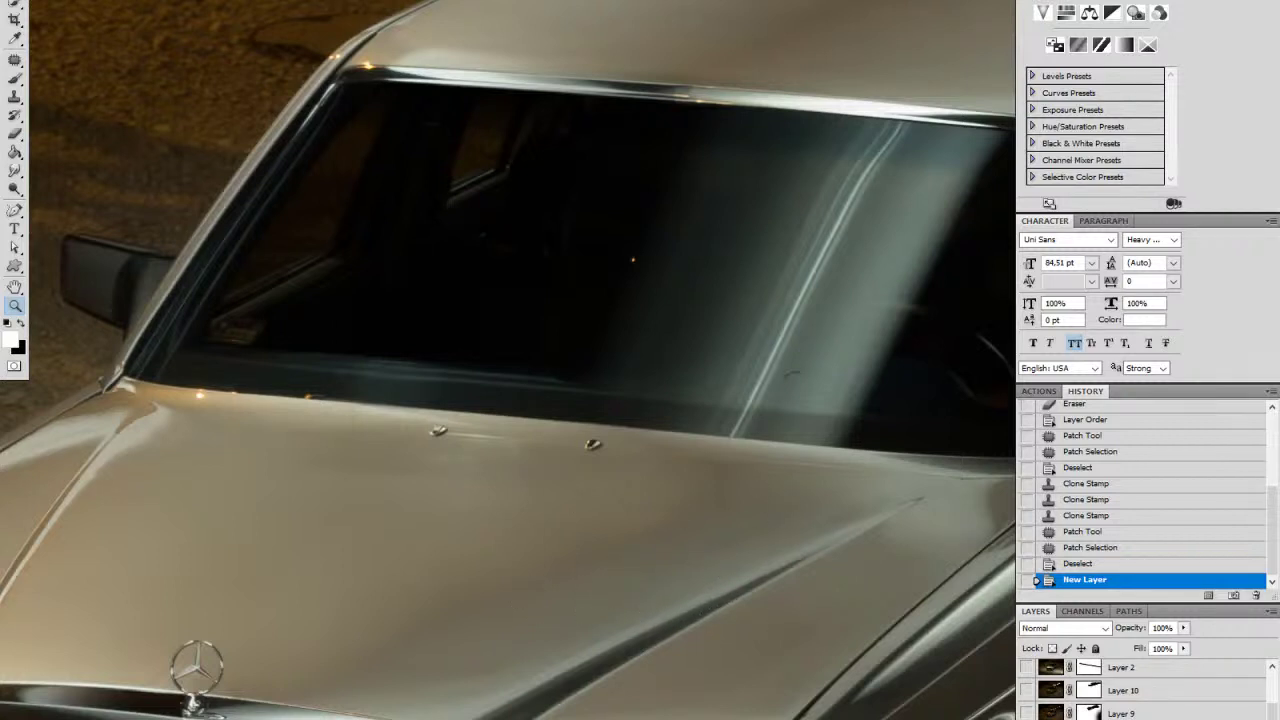
left_click_drag(745, 394, 680, 457)
left_click(760, 455)
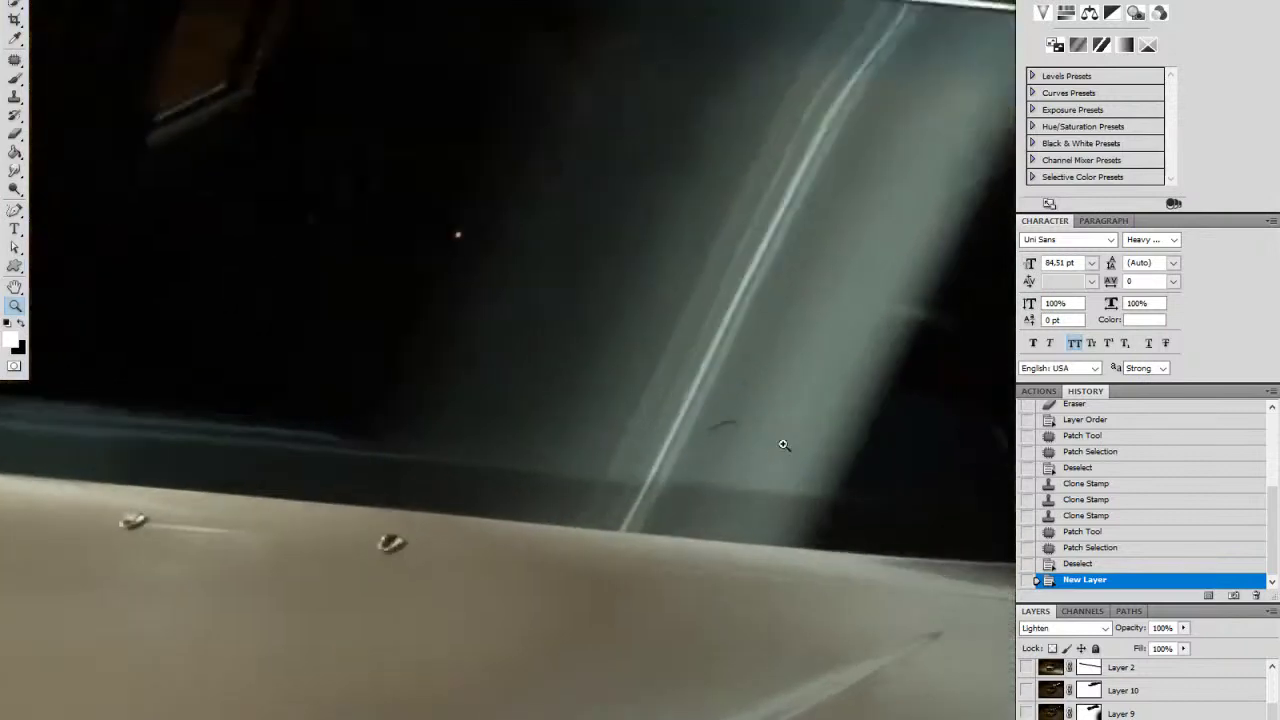
left_click(757, 453)
left_click_drag(810, 440, 715, 470)
key("j")
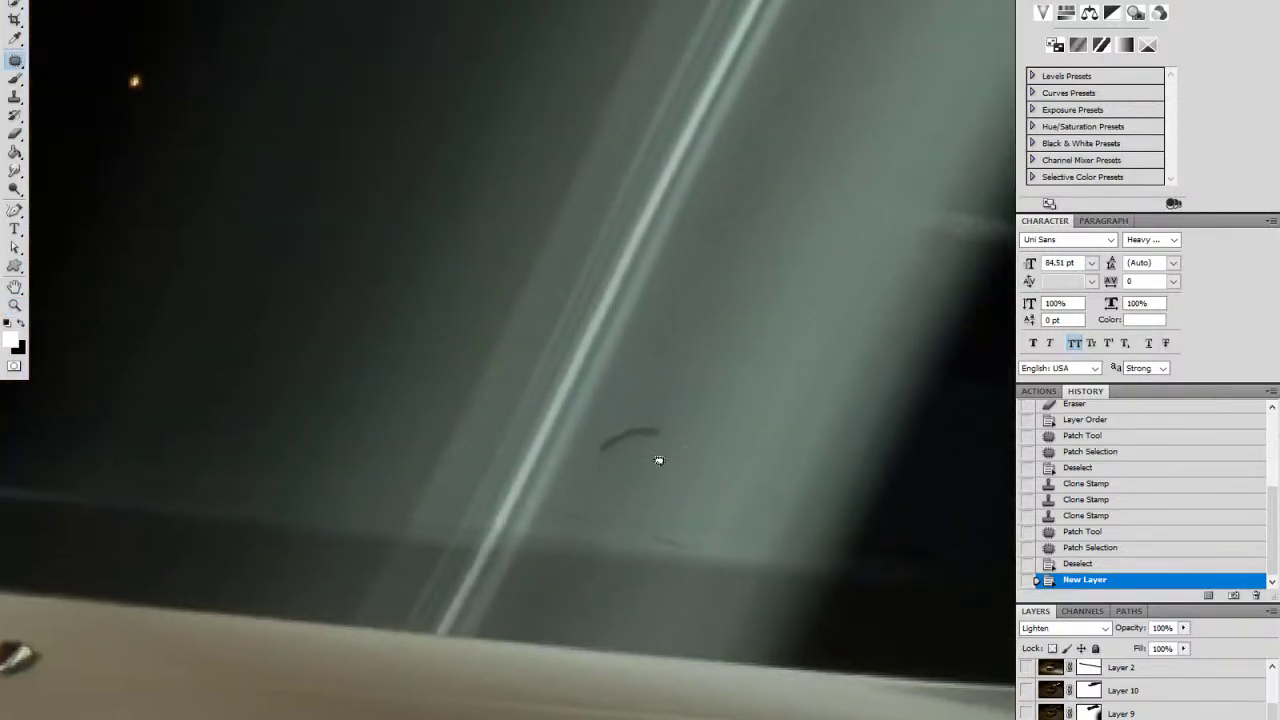
key("shift+j")
key("shift+j")
right_click(672, 451)
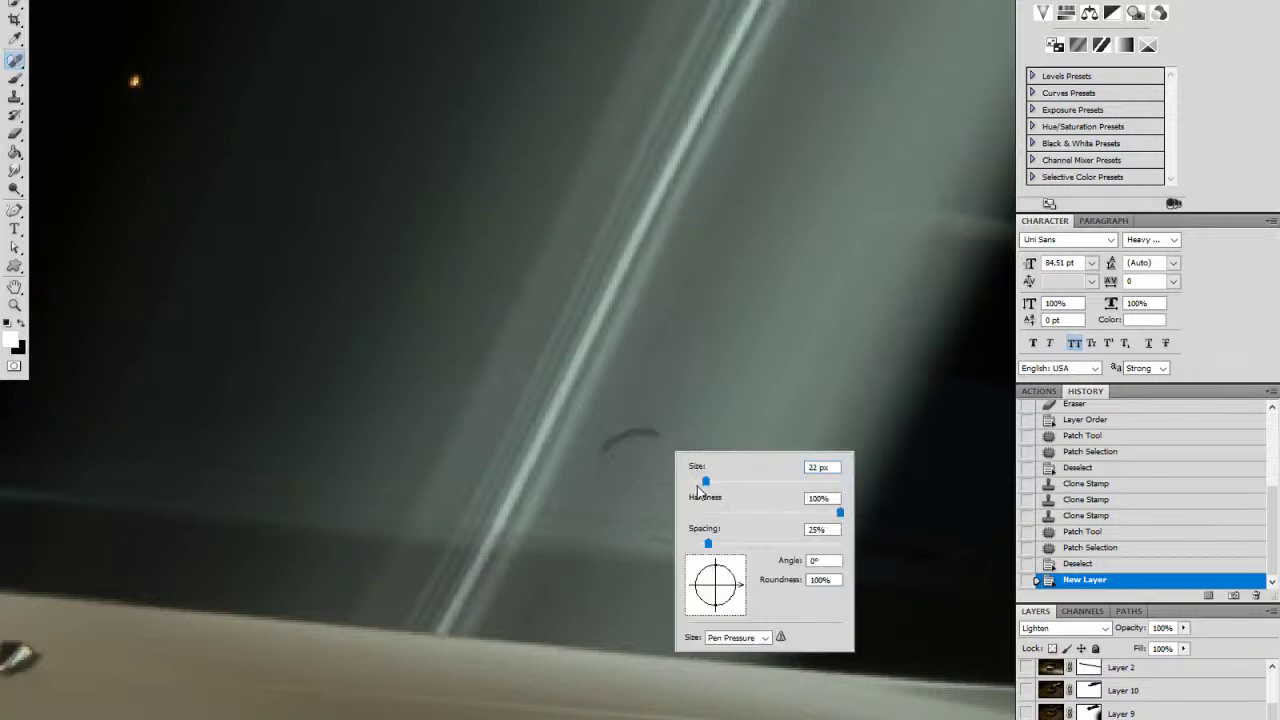
left_click(697, 482)
left_click_drag(604, 447, 666, 434)
left_click_drag(648, 538, 698, 548)
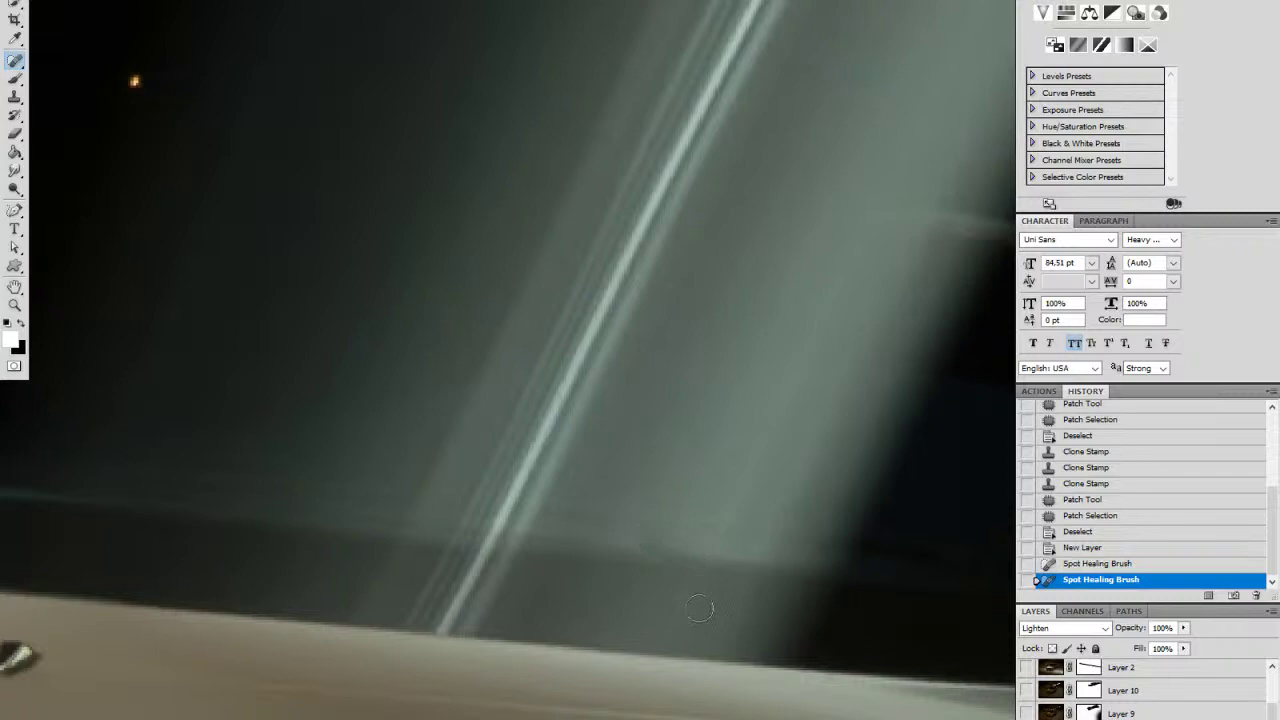
Step: Compare the car with and without the windshield and hood light by repeatedly hiding and showing the selected layers
mouse_move(751, 363)
left_mouse_down()
mouse_move(777, 677)
mouse_move(463, 677)
mouse_move(440, 648)
mouse_move(441, 659)
left_mouse_up()
key("z")
left_click_drag(612, 450, 503, 504)
left_click_drag(507, 578, 577, 438)
left_click_drag(671, 451, 640, 472)
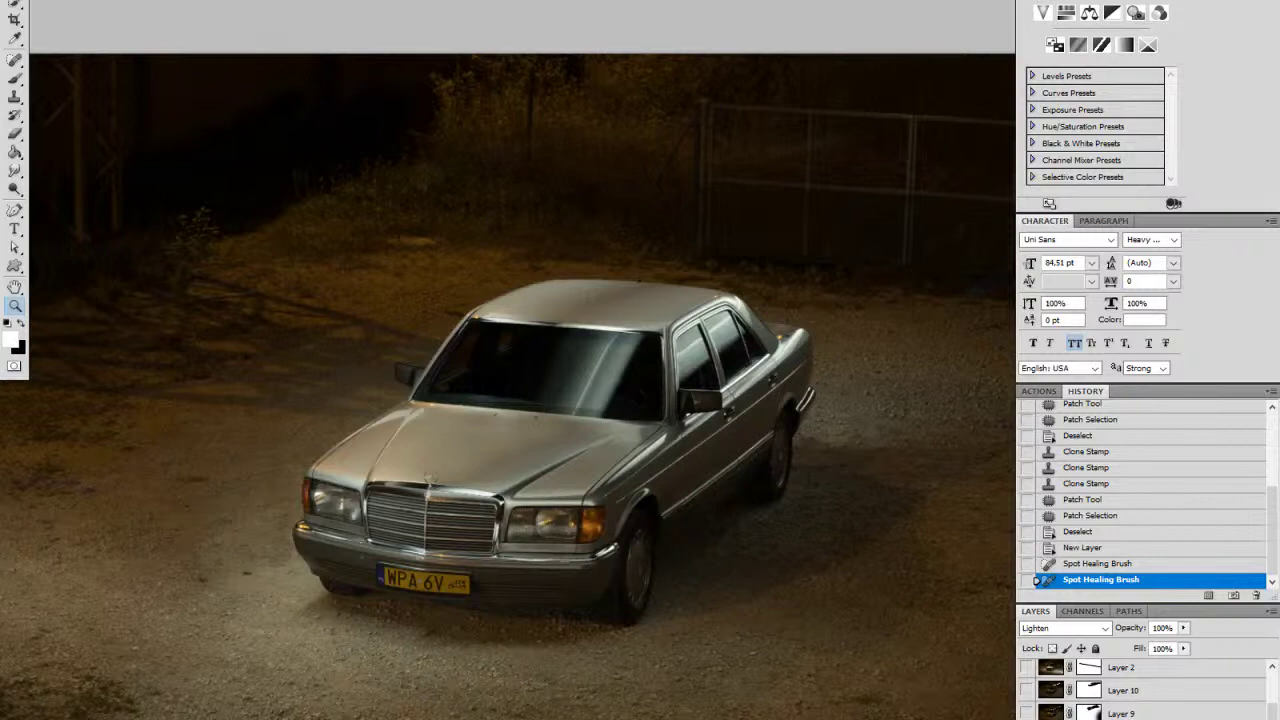
left_click_drag(697, 583, 683, 514)
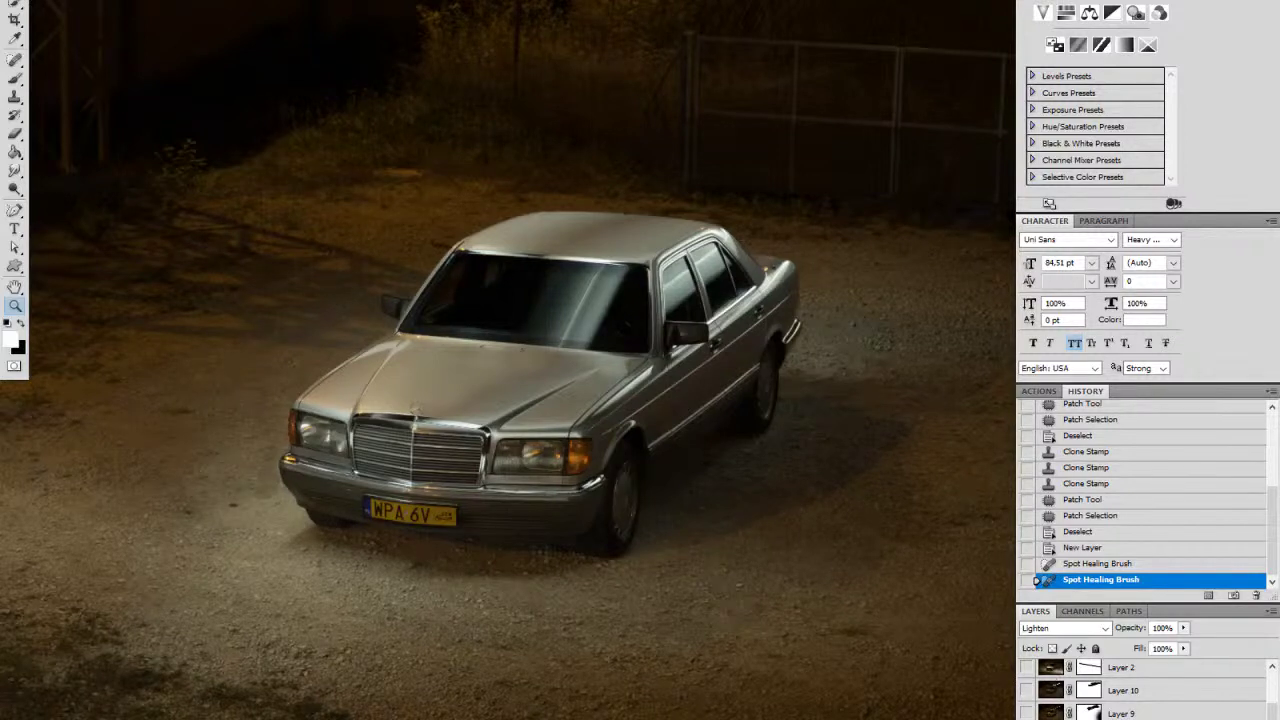
left_click(1027, 718)
left_click(1027, 718)
left_click(1027, 718)
left_click(1027, 718)
left_click(1027, 718)
left_click(1027, 718)
left_click(1027, 718)
left_click(1027, 718)
left_click(1027, 718)
left_click(1027, 718)
left_click(1027, 718)
left_click(1027, 718)
left_click(1027, 718)
left_click(1027, 718)
left_click(1027, 718)
left_click(1027, 718)
left_click(1027, 718)
left_click(1027, 718)
left_click(1027, 718)
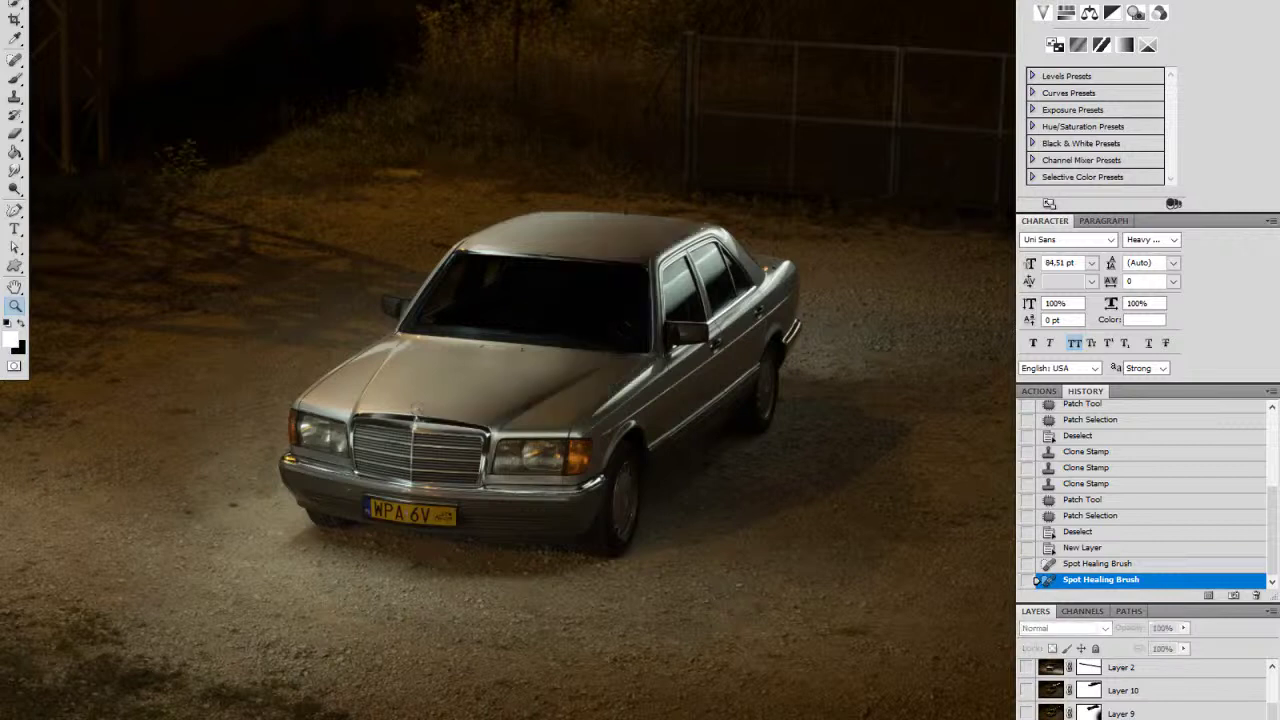
left_click(1027, 718)
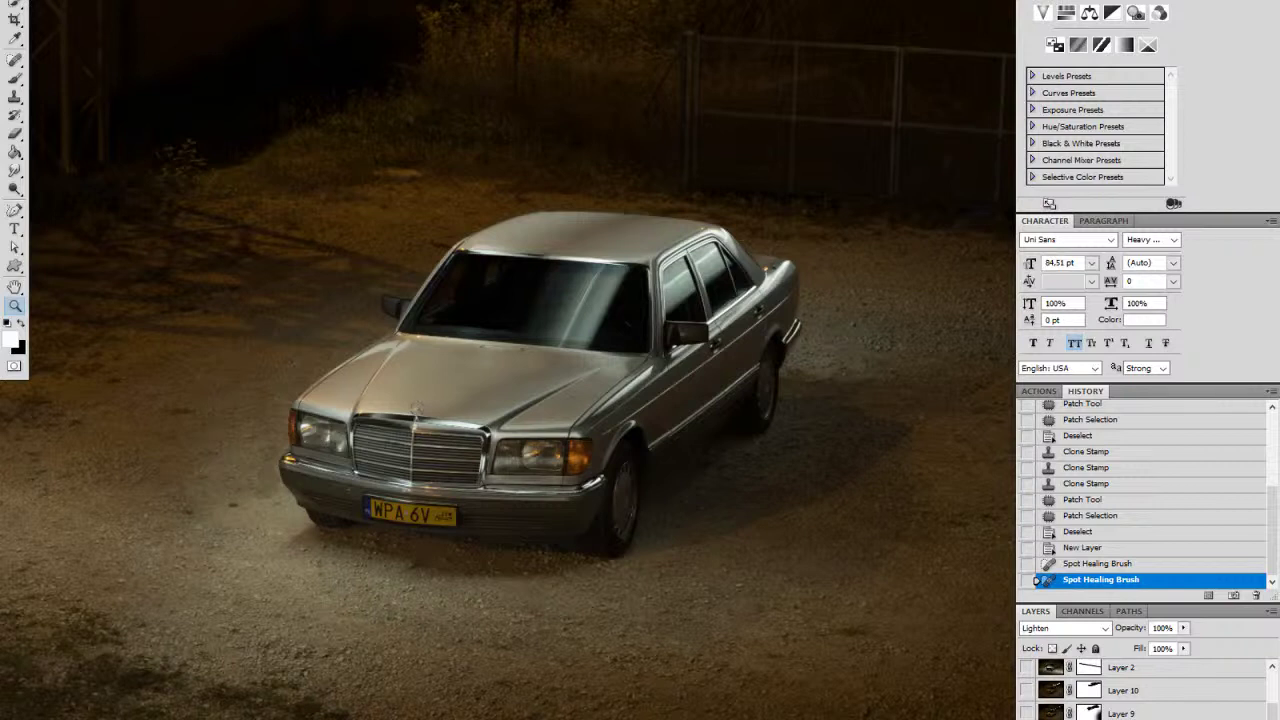
Step: Group the selected light layers and compare the image with the group hidden and shown
key("ctrl+g")
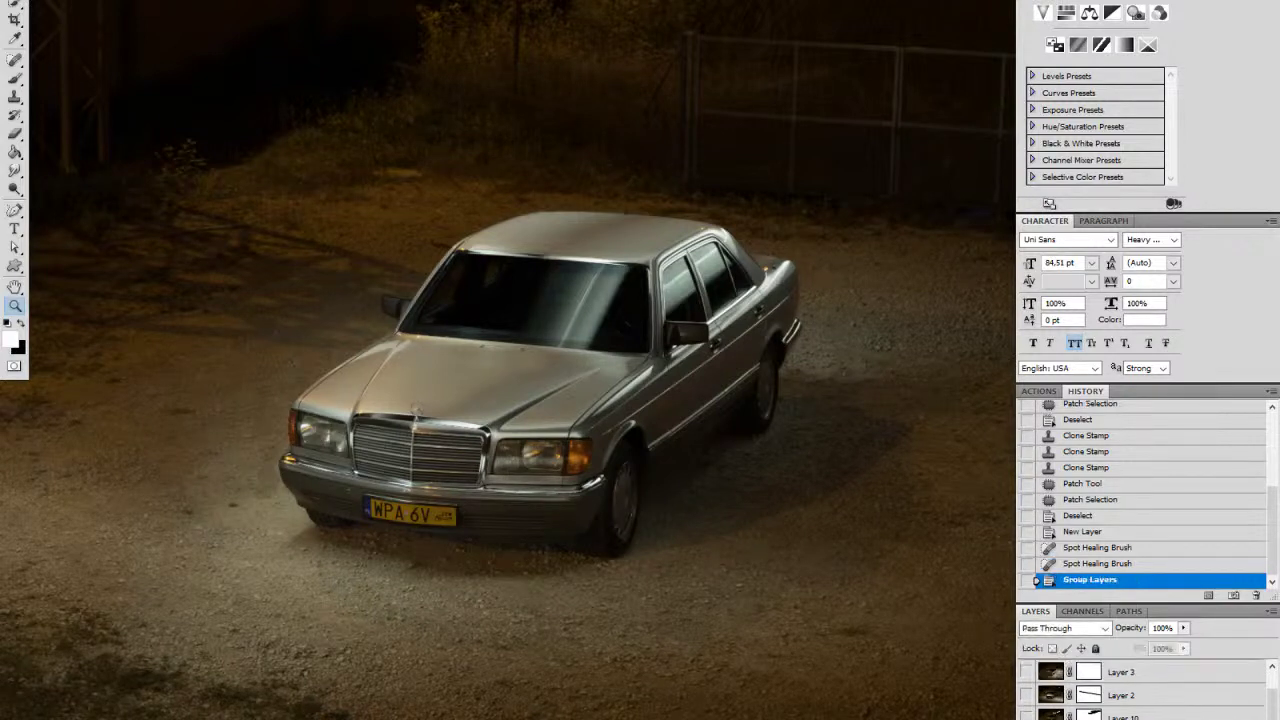
left_click(1027, 718)
left_click(1027, 718)
left_click(1027, 718)
left_click(1027, 718)
Step: Add a layer mask to the new group of light layers
scroll(1250, 715, "down", 3)
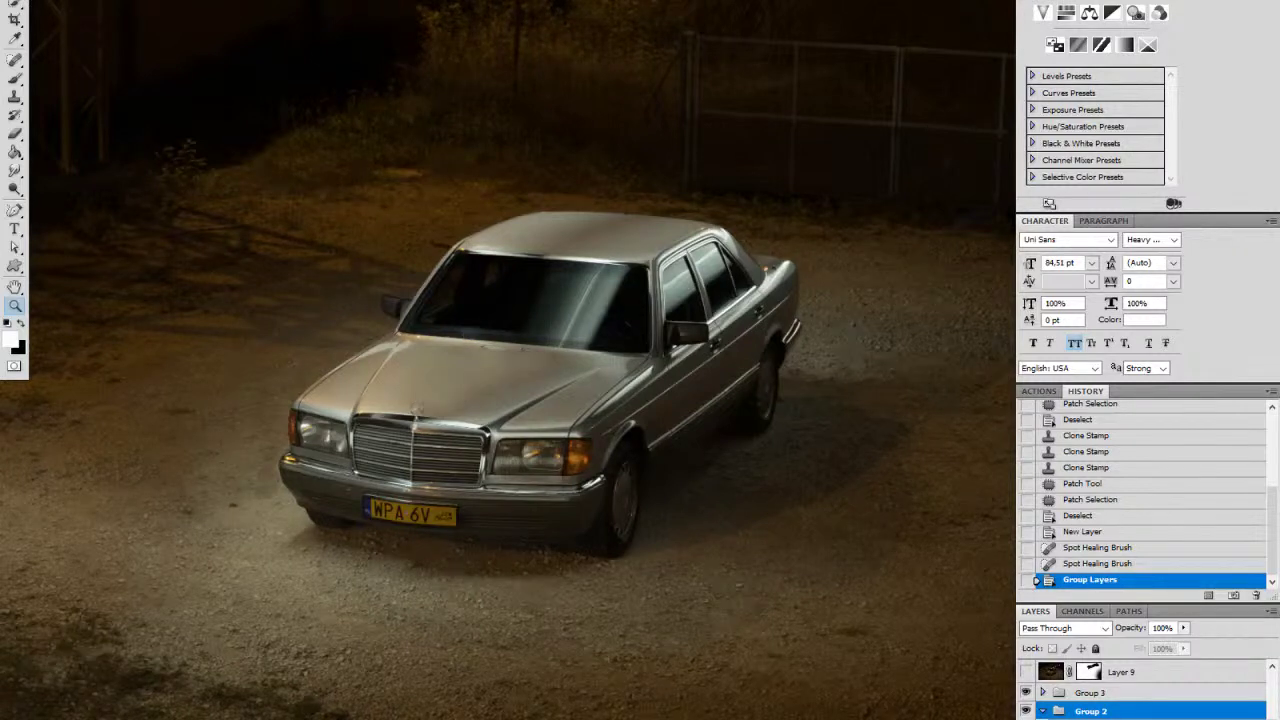
left_click(1110, 719)
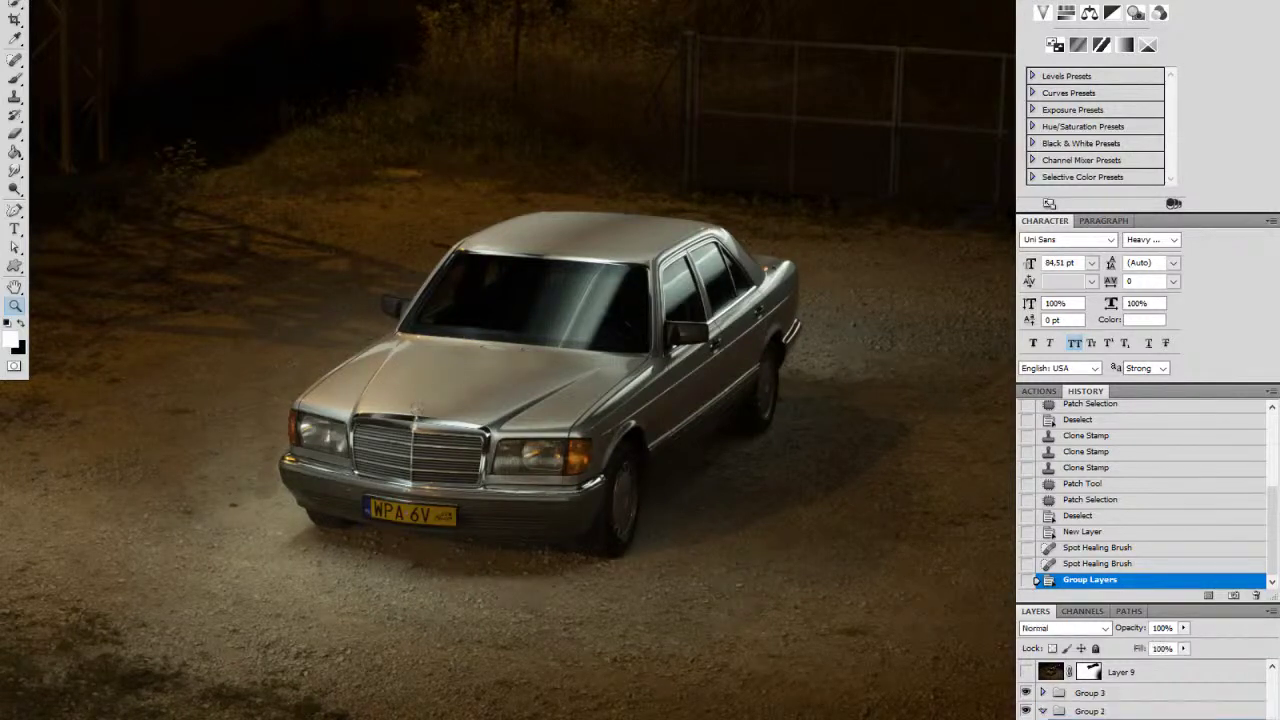
left_click(1042, 712)
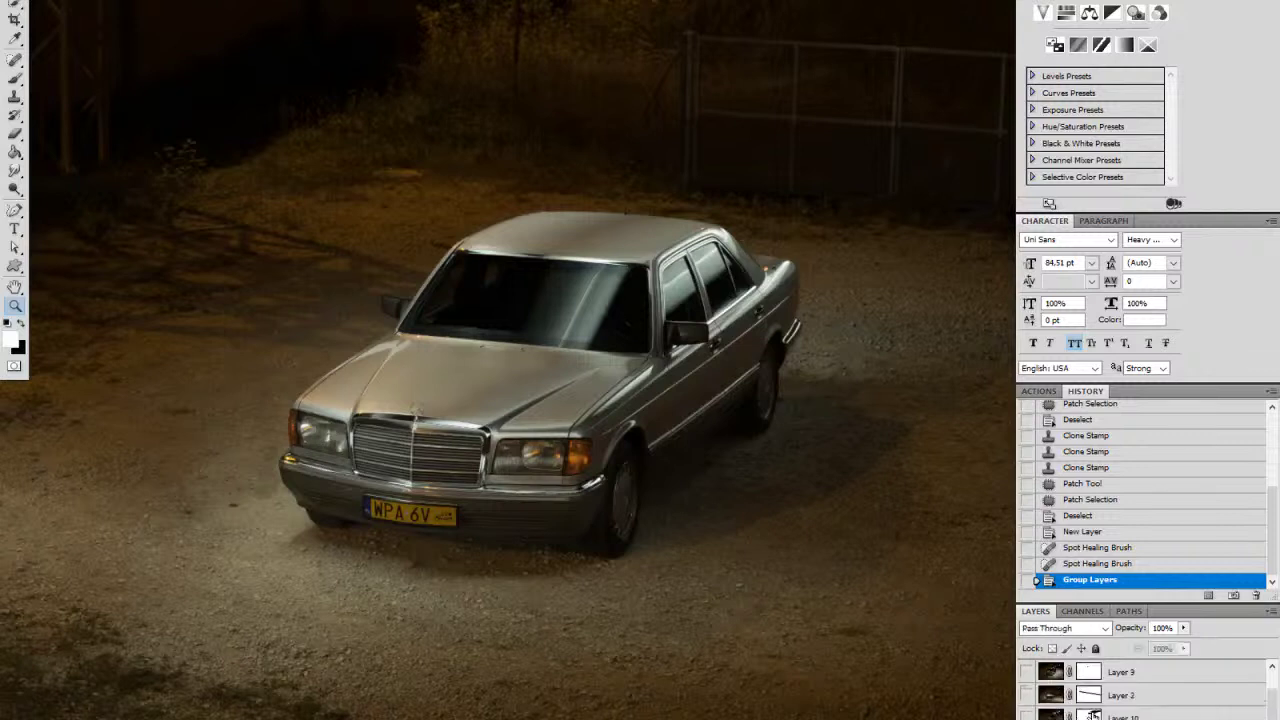
left_click(1161, 719)
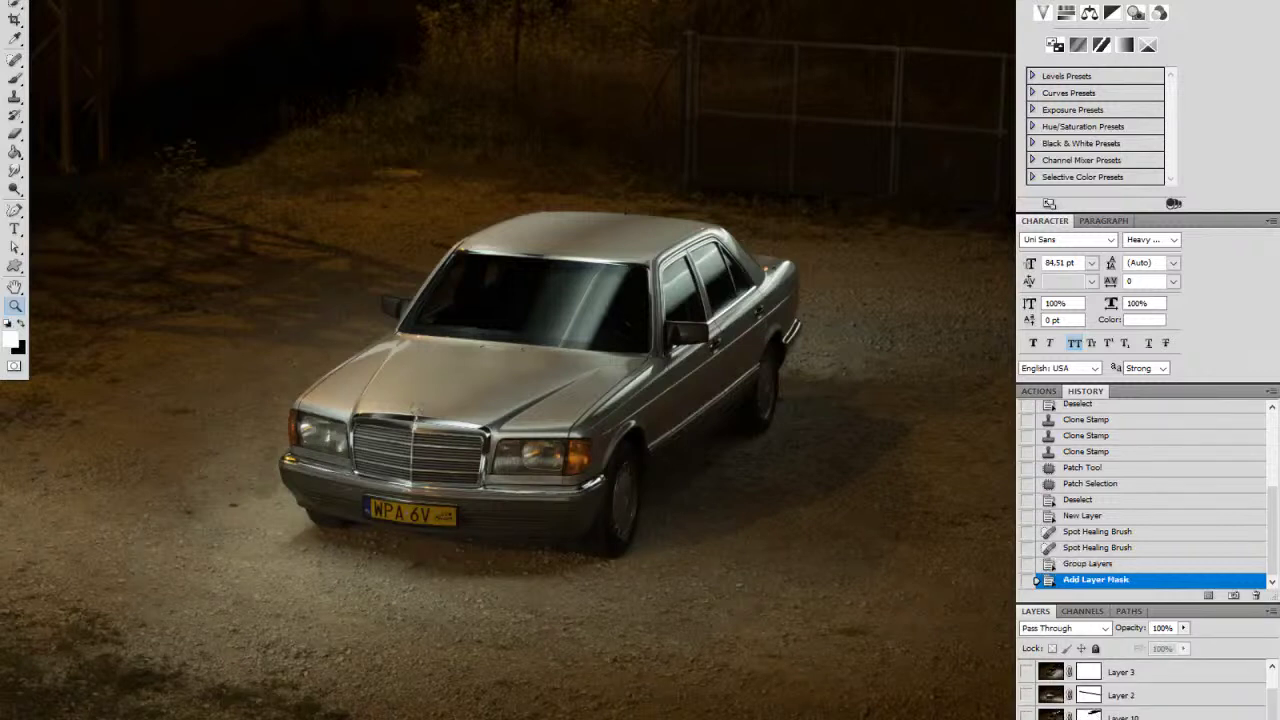
Step: Enlarge the Eraser brush to 422 px for work on the group's mask
left_click(508, 408)
left_click(508, 408)
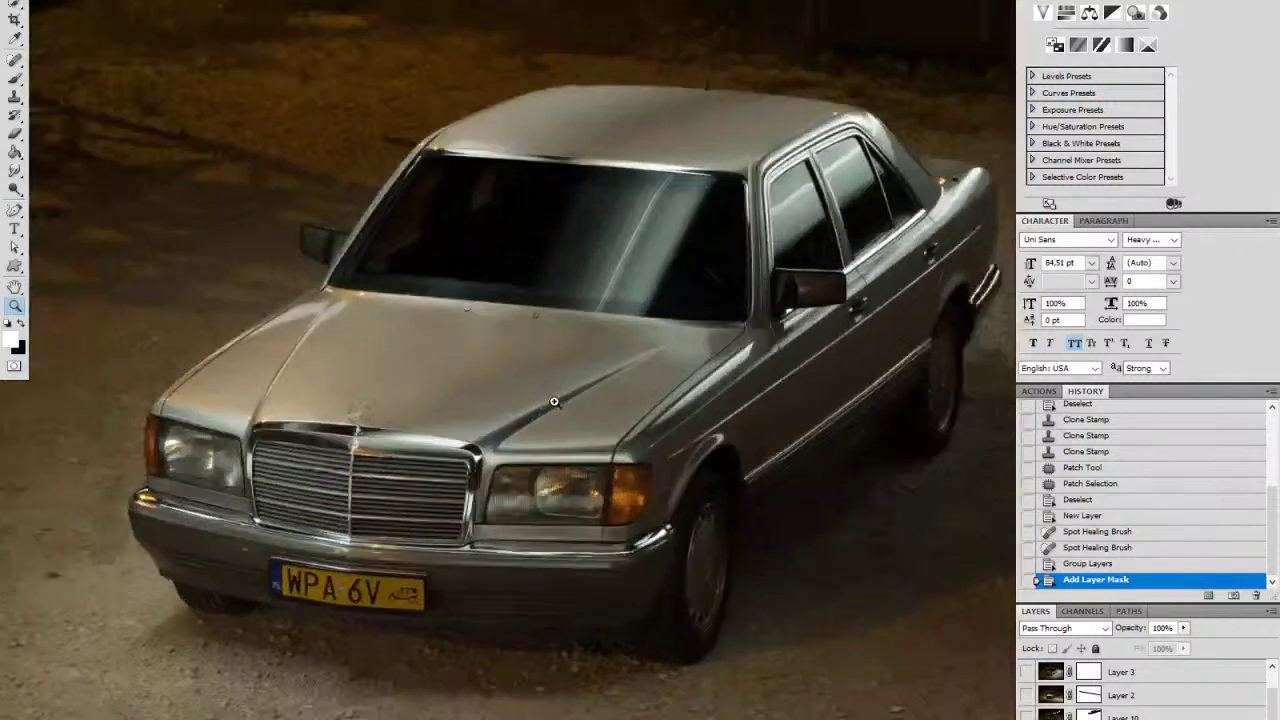
key("e")
right_click(566, 400)
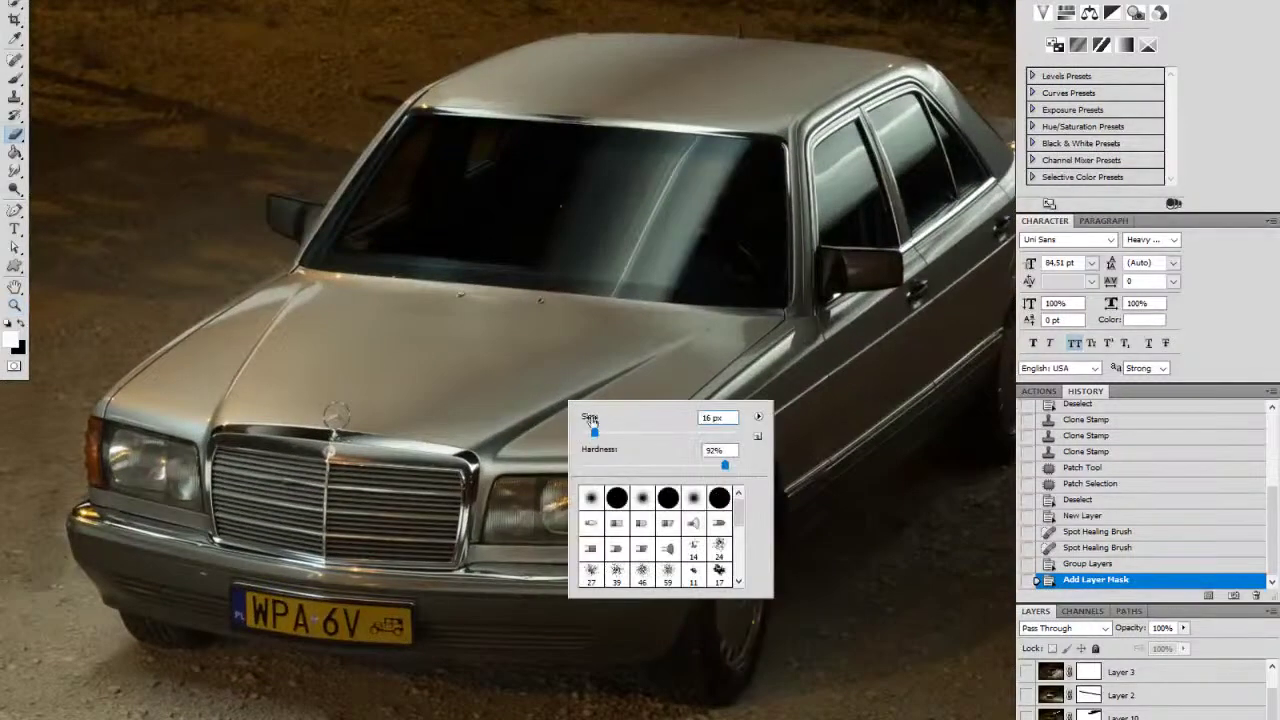
left_click(715, 433)
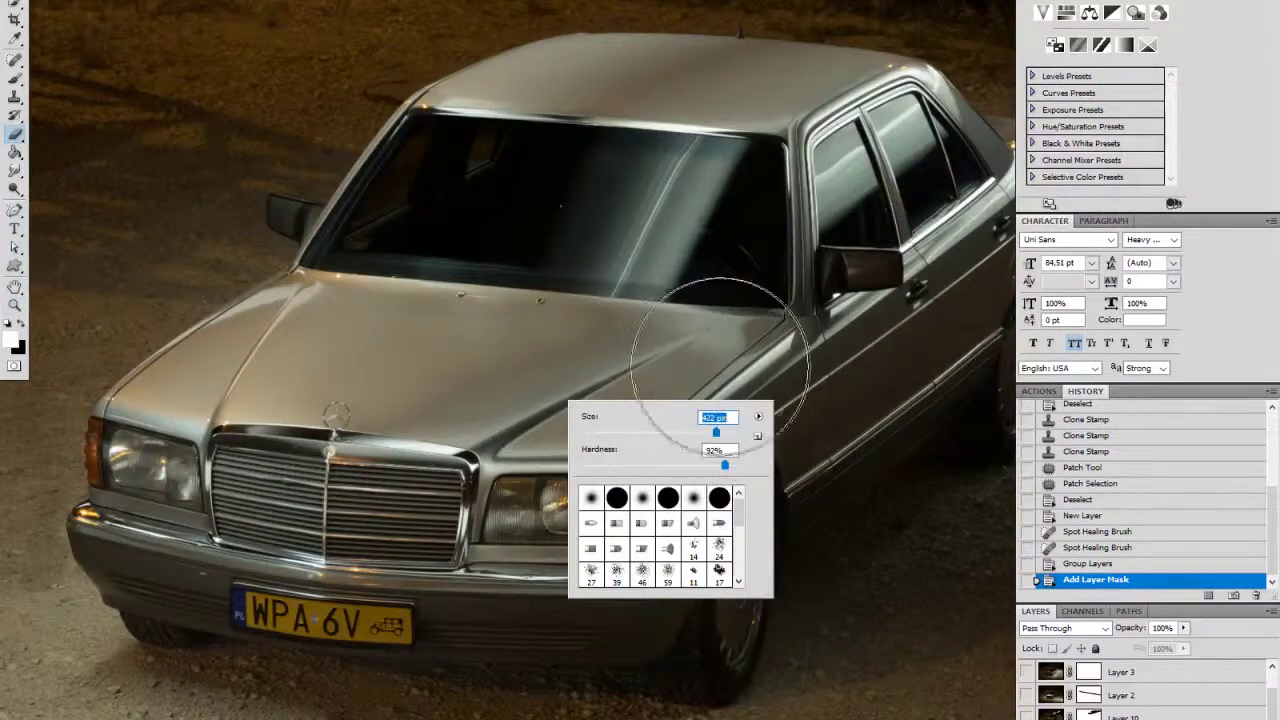
key("Return")
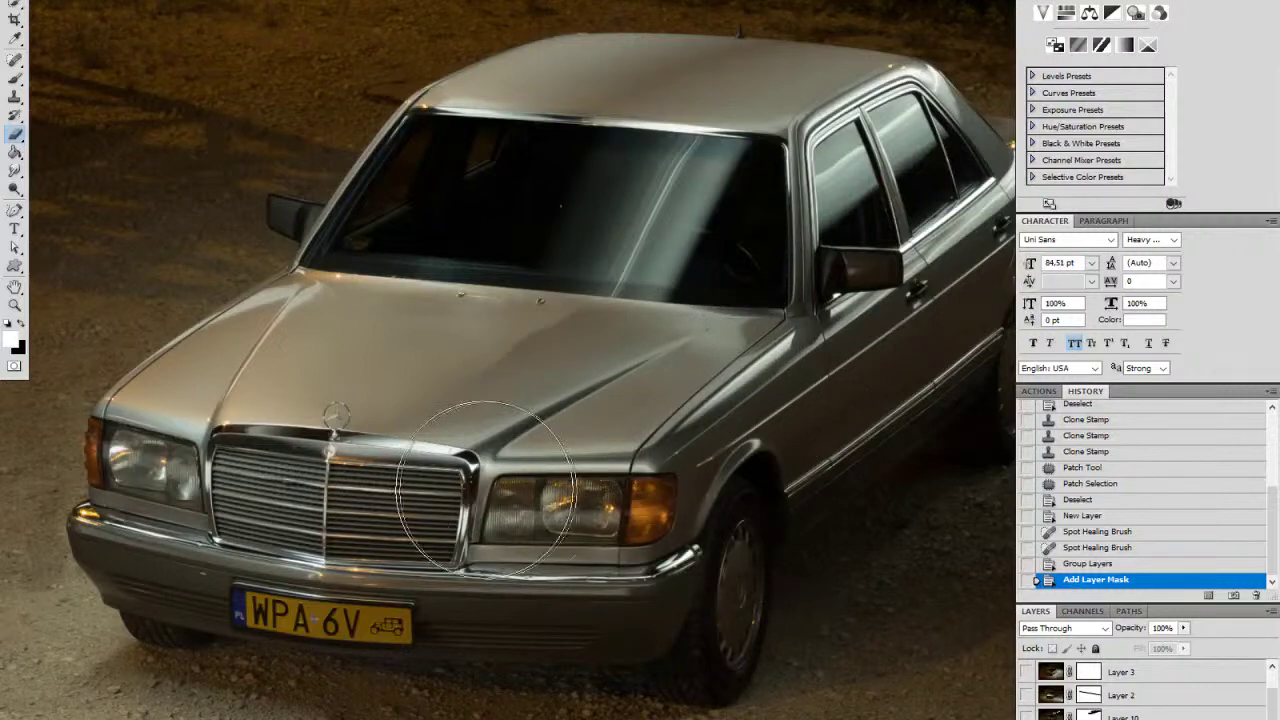
key("z")
left_click(603, 430, "alt")
left_click(603, 430, "alt")
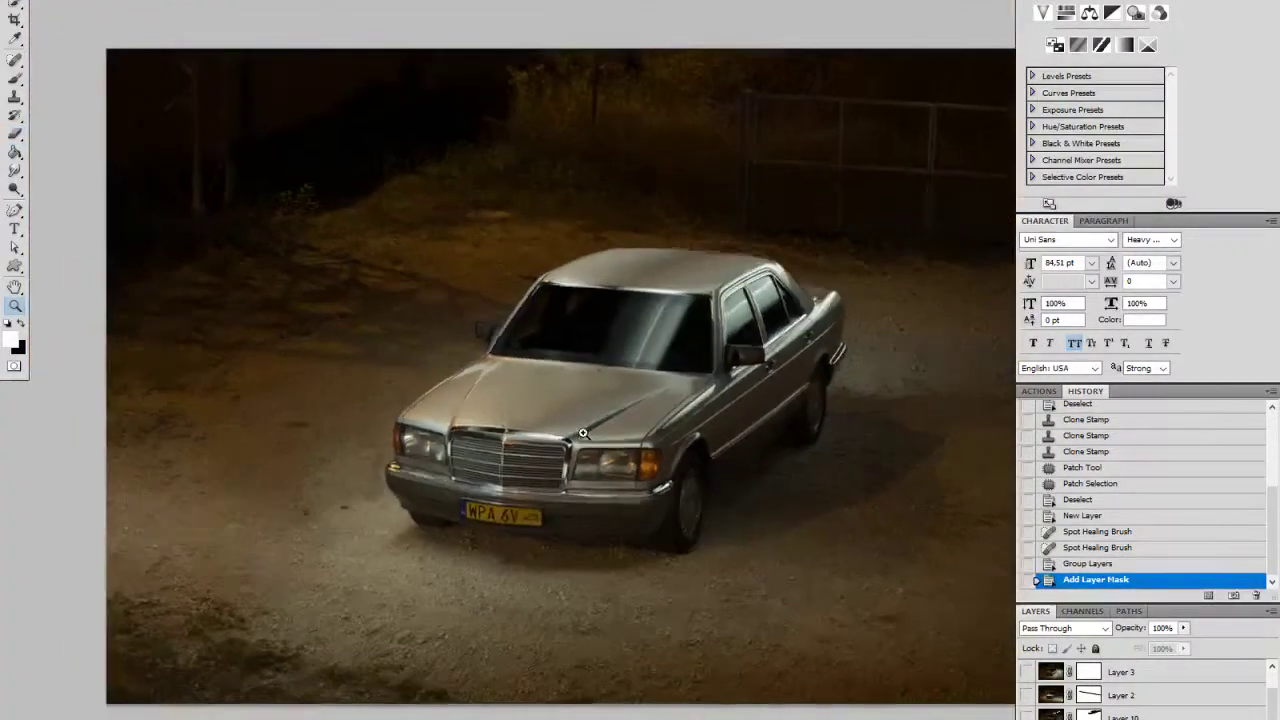
Step: Try to erase the group's light over the front of the hood with a 666 px, 0% hardness Eraser, and revert the strokes
right_click(641, 441)
key("Escape")
key("b")
right_click(662, 428)
left_click_drag(820, 488, 640, 488)
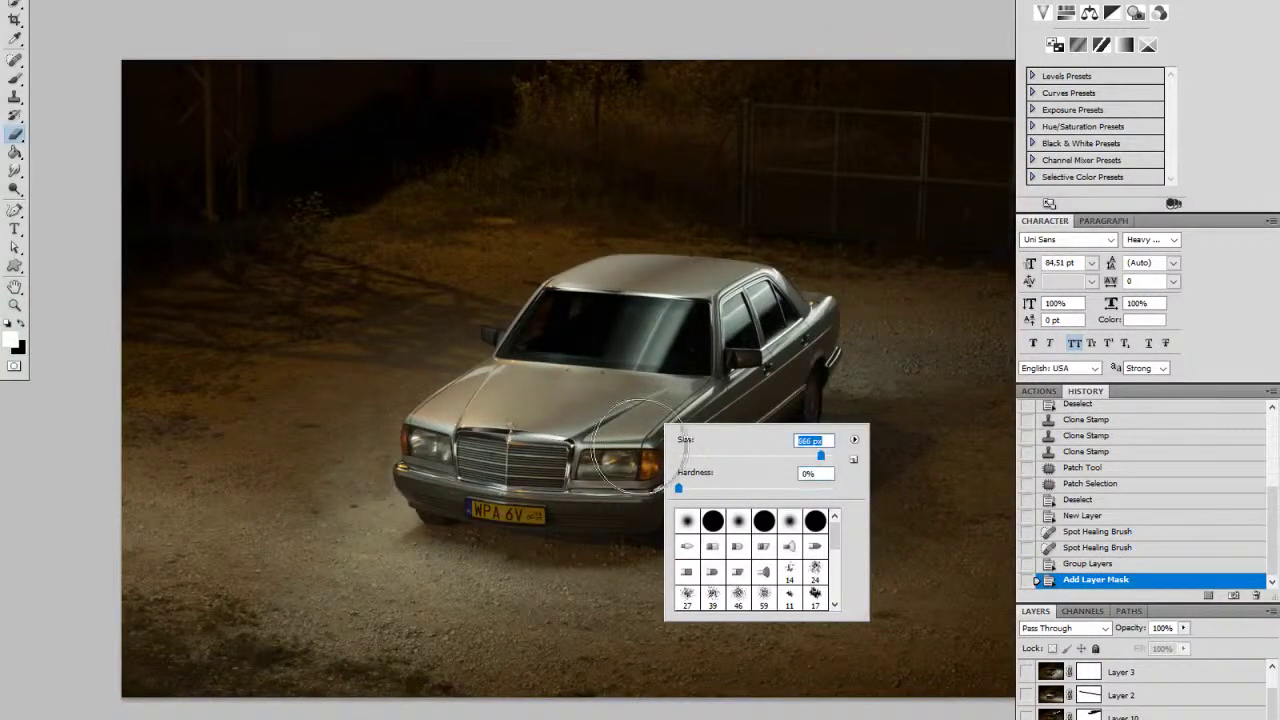
left_click(604, 448)
mouse_move(663, 428)
left_mouse_down()
mouse_move(594, 449)
mouse_move(652, 431)
mouse_move(615, 449)
left_mouse_up()
left_click_drag(540, 487, 574, 486)
mouse_move(636, 418)
left_mouse_down()
mouse_move(699, 395)
mouse_move(797, 478)
mouse_move(980, 522)
mouse_move(916, 462)
mouse_move(685, 387)
mouse_move(660, 425)
left_mouse_up()
left_click(1072, 500)
Step: Try single soft Eraser dabs on the hood and front bumper in the group's mask, and revert to the newly added mask
left_click(653, 430)
left_click(649, 439)
left_click(606, 459)
left_click(584, 486)
left_click(583, 490)
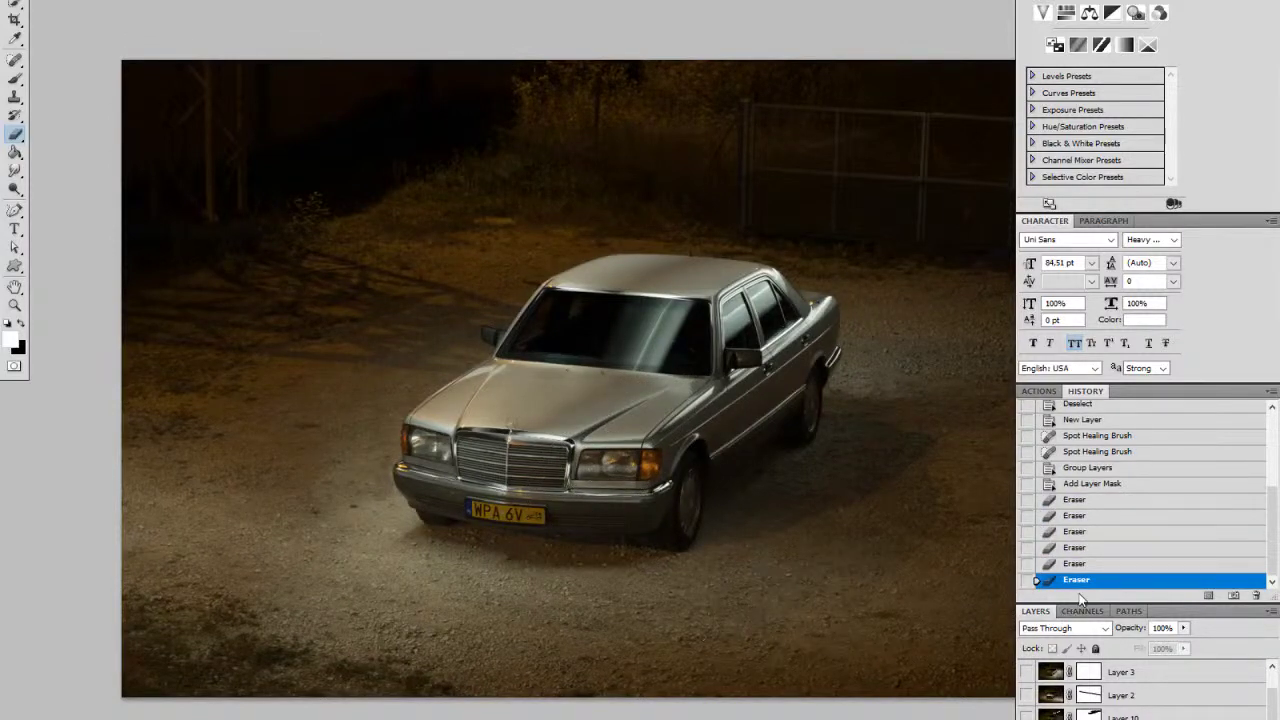
left_click(1078, 488)
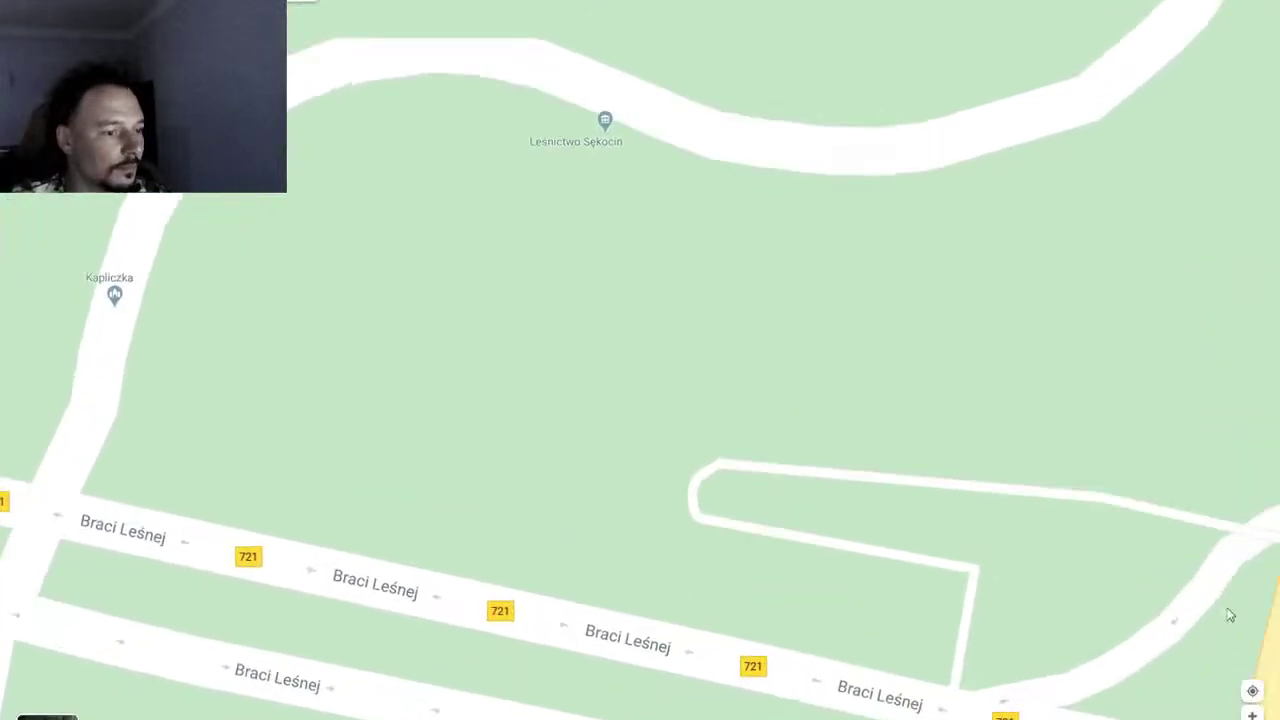
Step: Switch to Google Maps, show the area by Braci Leśnej in satellite view and open the options for the gravel patch beside the pond
left_click(1252, 719)
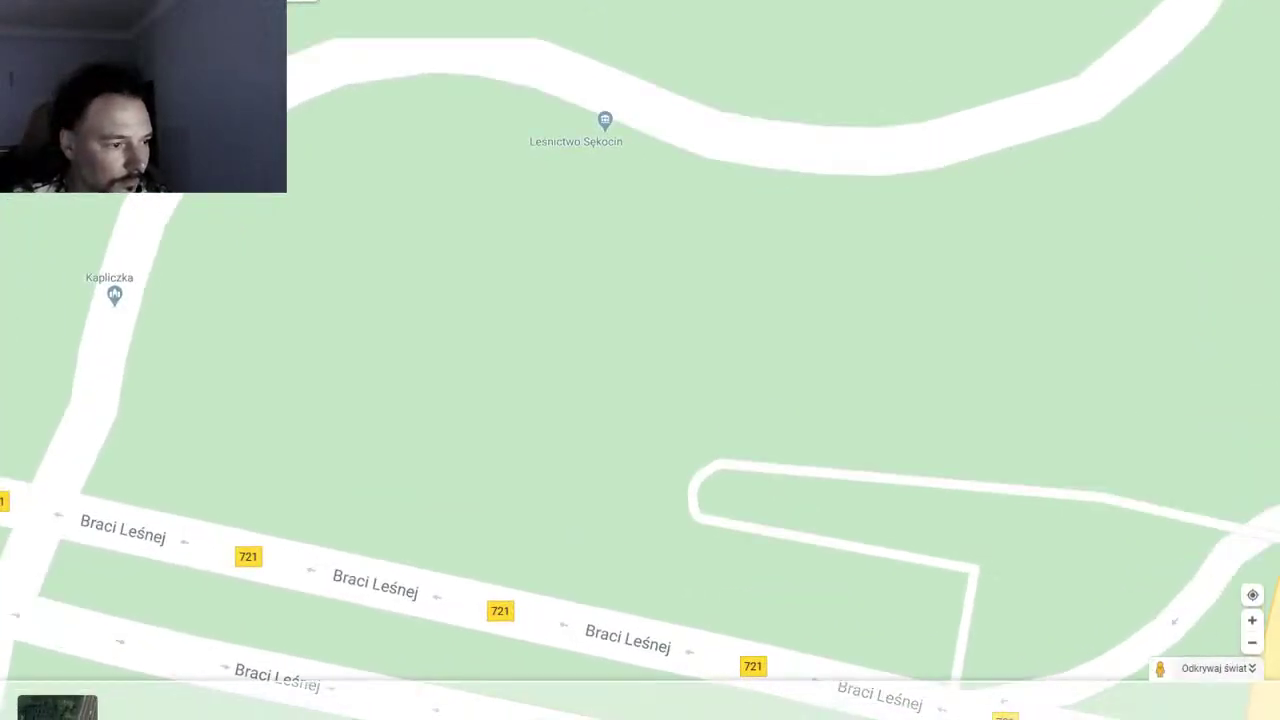
left_click(198, 712)
left_click(57, 707)
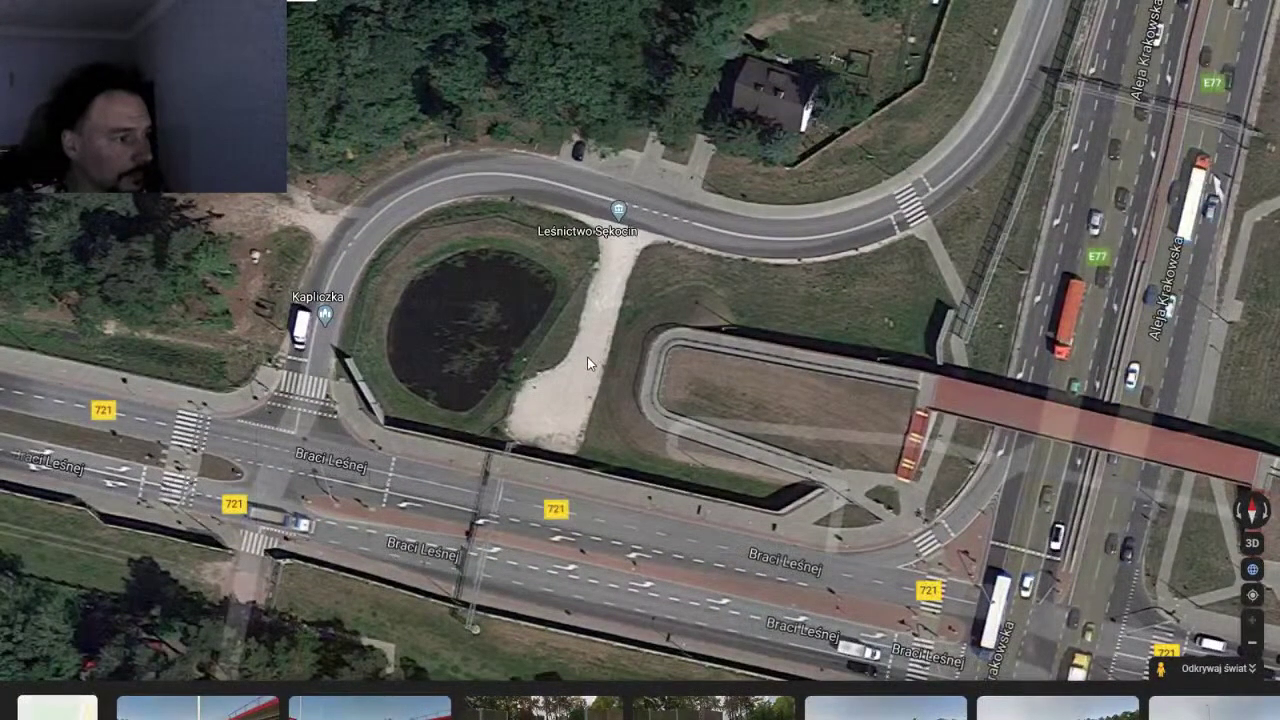
right_click(588, 357)
left_click(630, 427)
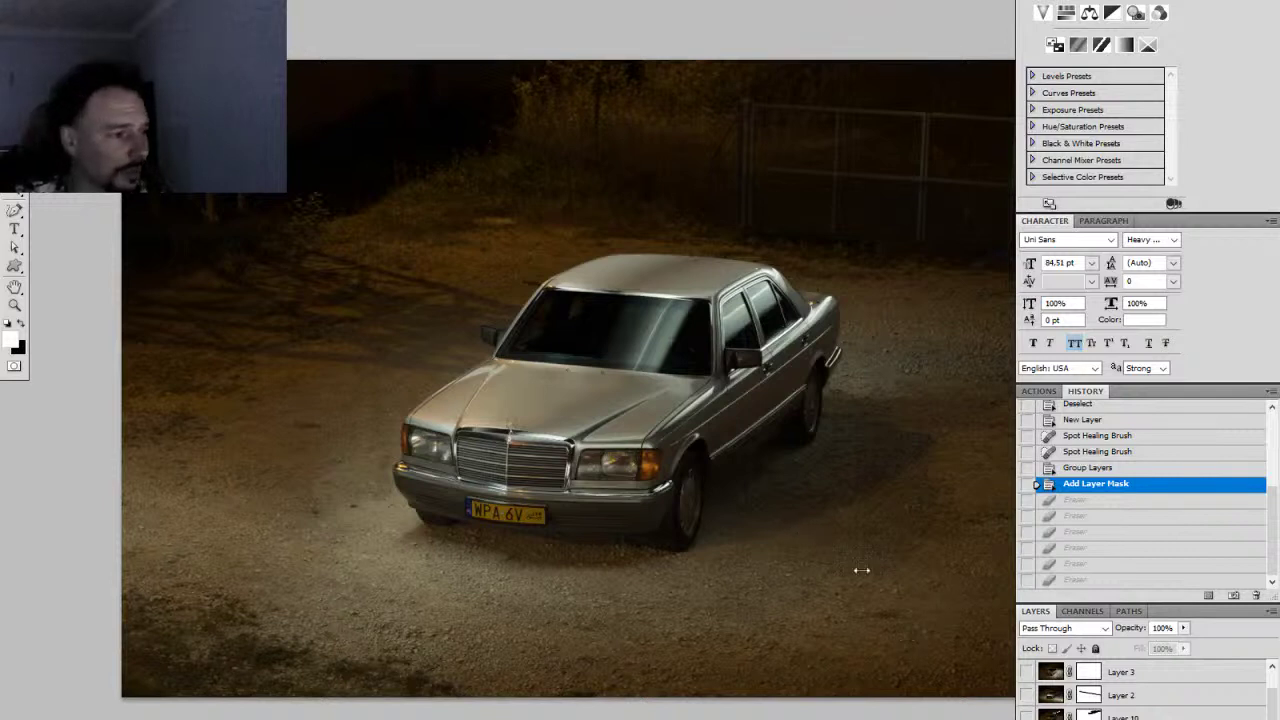
Step: Switch back to Photoshop and examine the whole composite, the car's body and its shadow on the gravel
key("z")
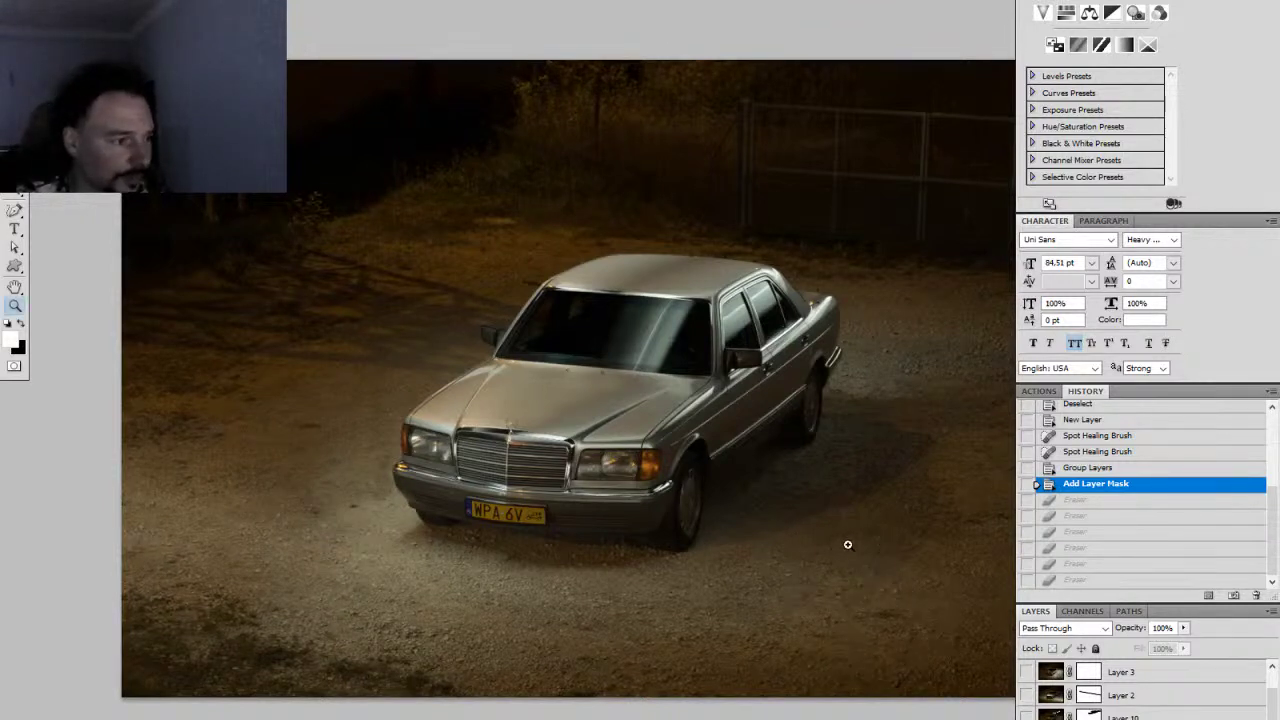
left_click(826, 534, "alt")
left_click(804, 543, "alt")
left_click_drag(857, 551, 745, 497)
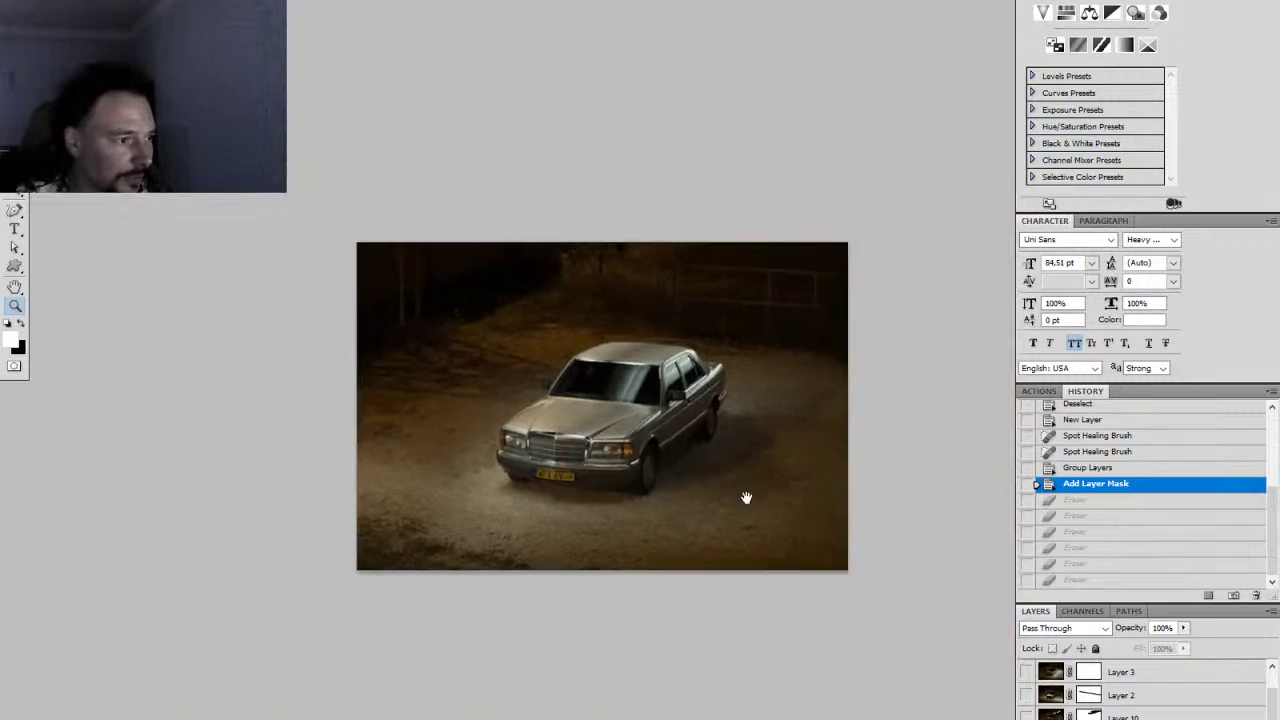
left_click(676, 496)
left_click_drag(564, 407, 634, 482)
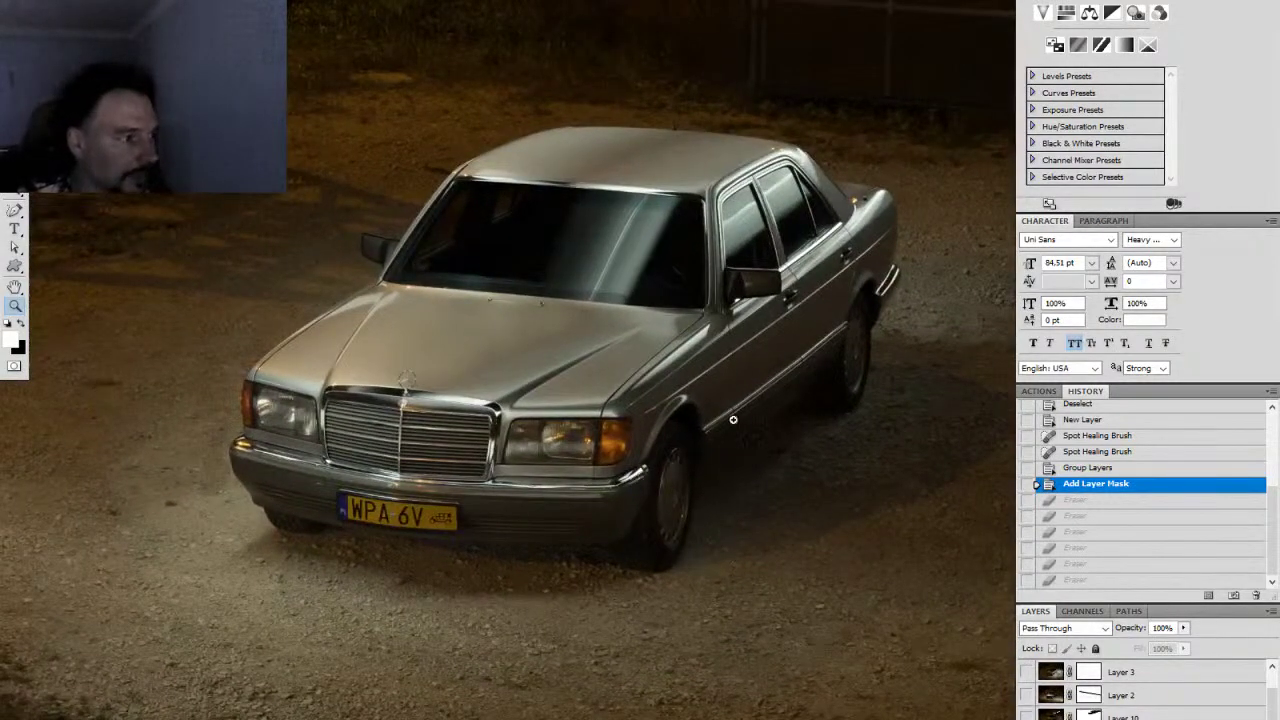
left_click_drag(645, 303, 632, 304)
left_click_drag(795, 446, 645, 428)
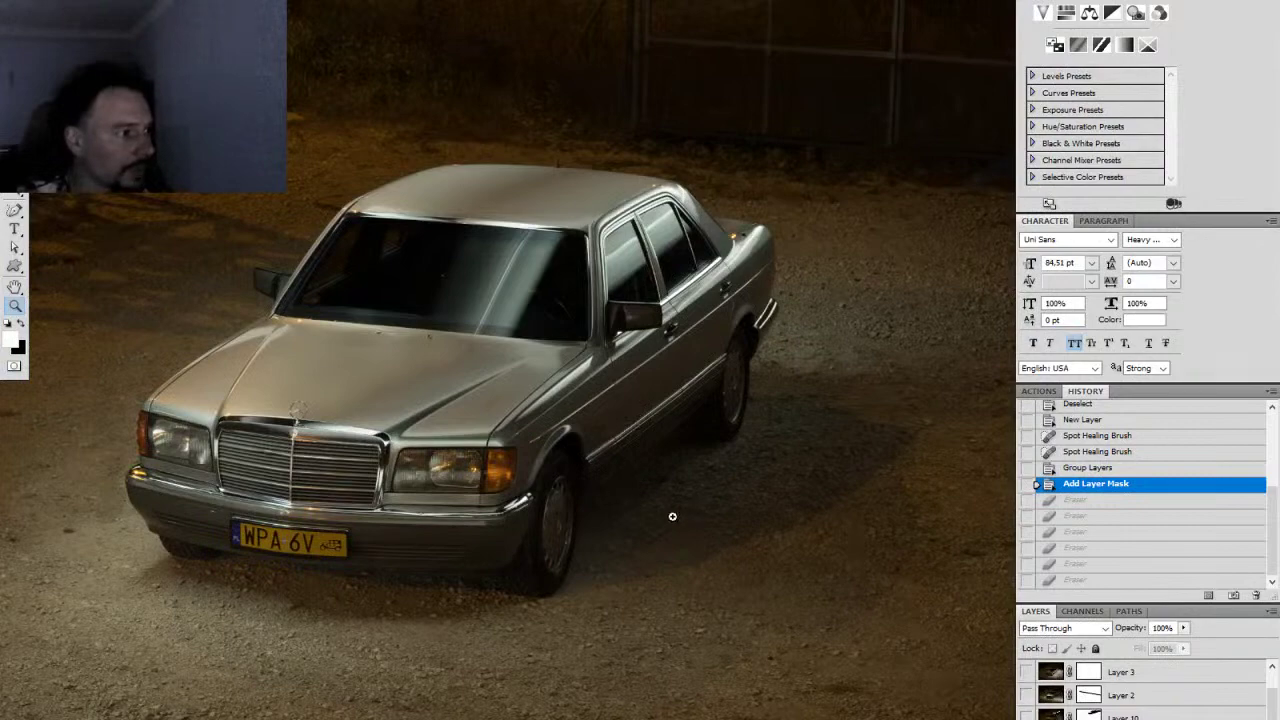
left_click_drag(415, 252, 394, 289)
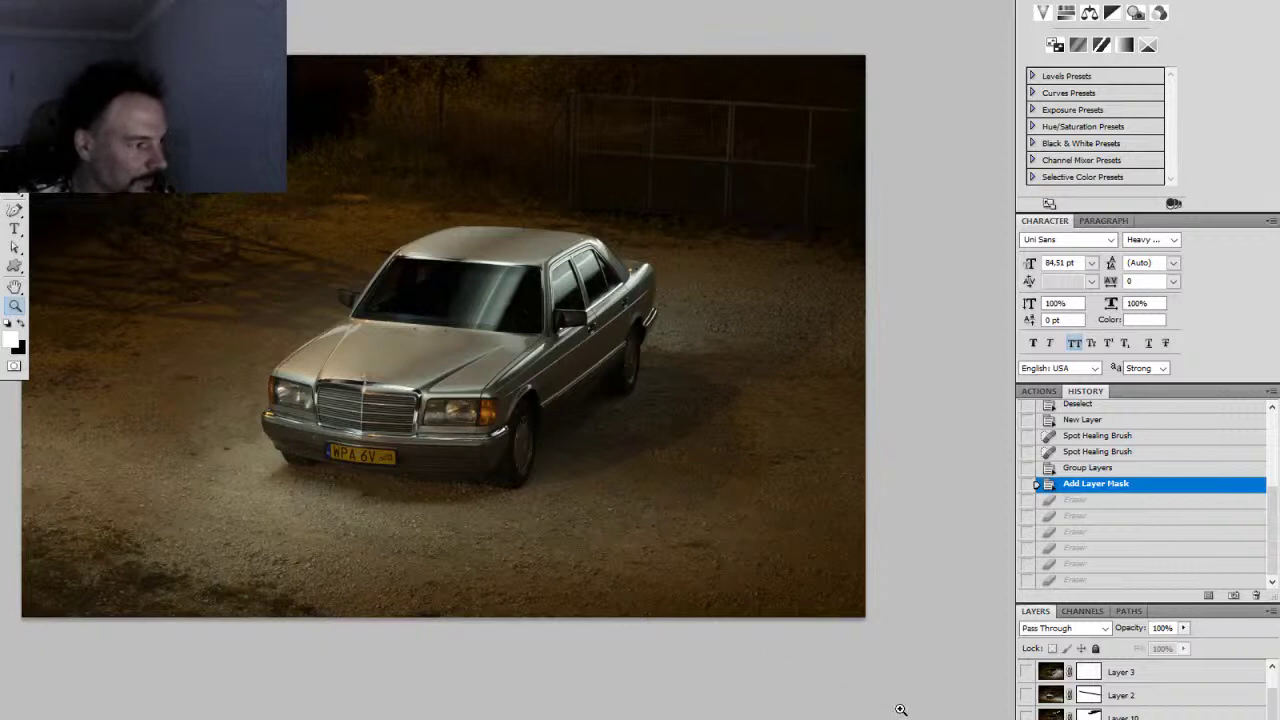
Step: Compare the full composite with and without the masked light group by toggling its visibility
left_click_drag(1272, 704, 1272, 708)
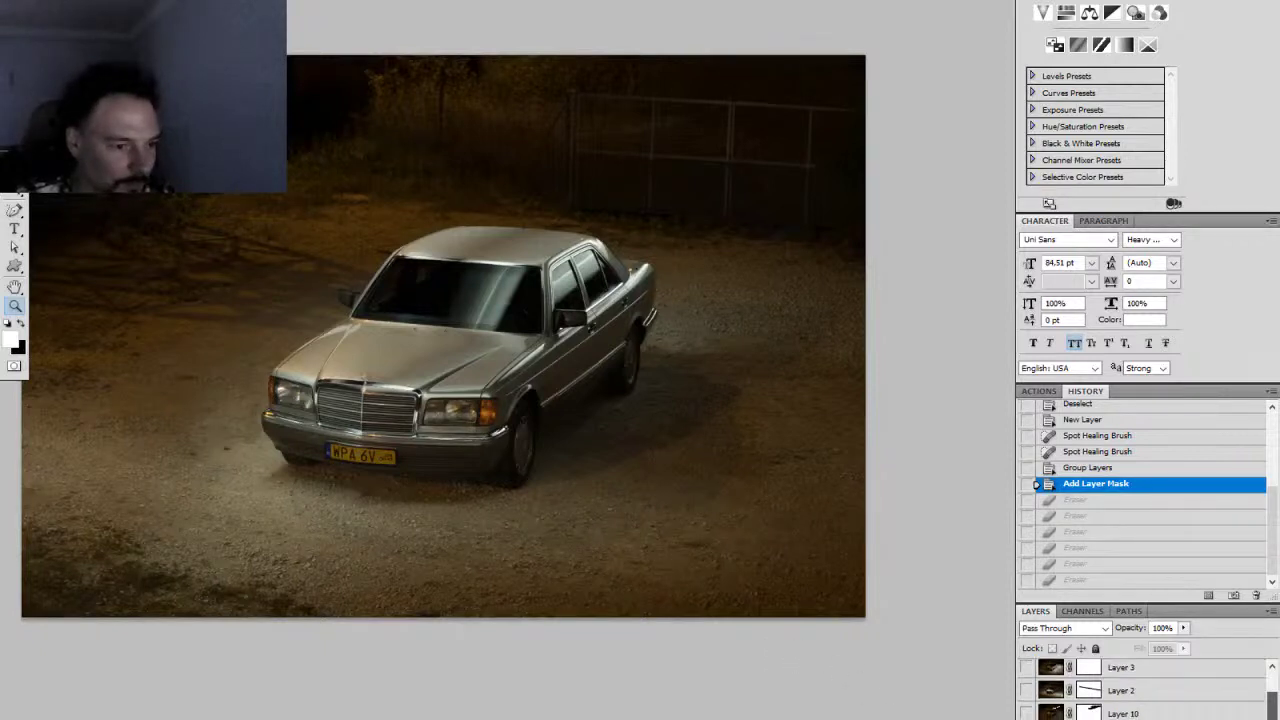
left_click(1027, 718)
left_click(1027, 718)
left_click(1027, 718)
key("ctrl+comma")
key("ctrl+comma")
key("ctrl+comma")
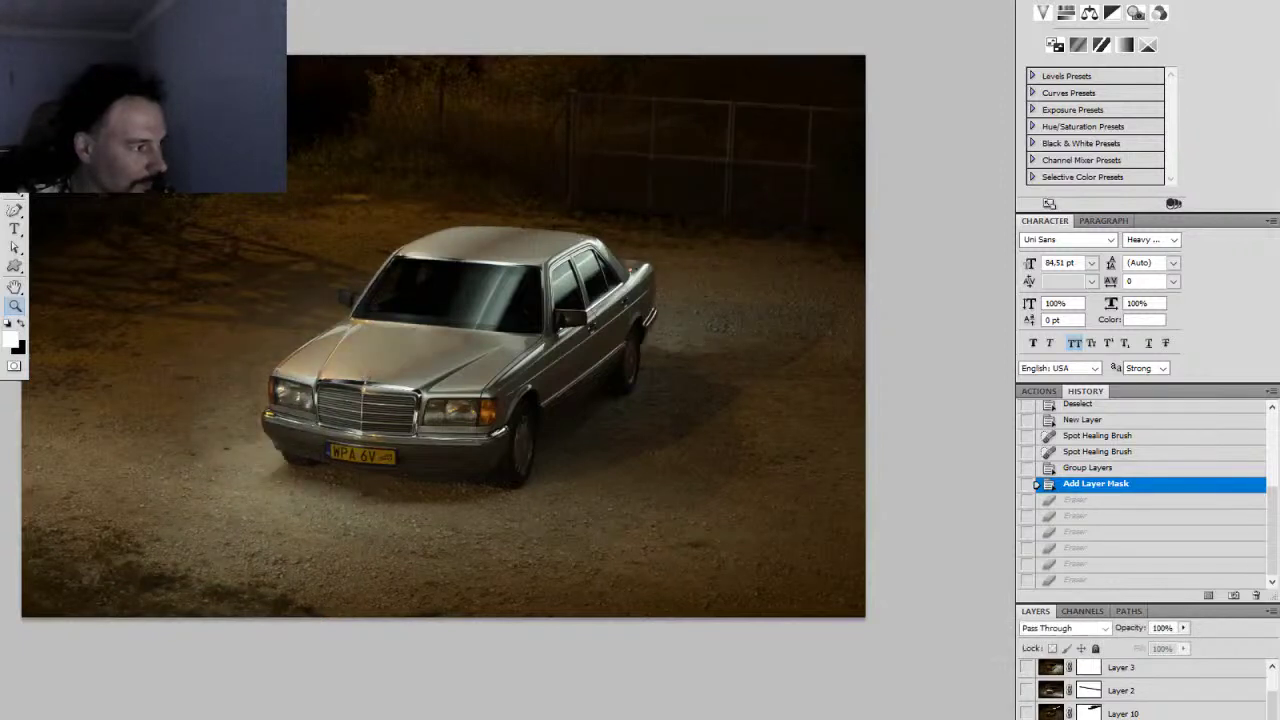
key("ctrl+comma")
key("ctrl+comma")
key("ctrl+comma")
key("ctrl+comma")
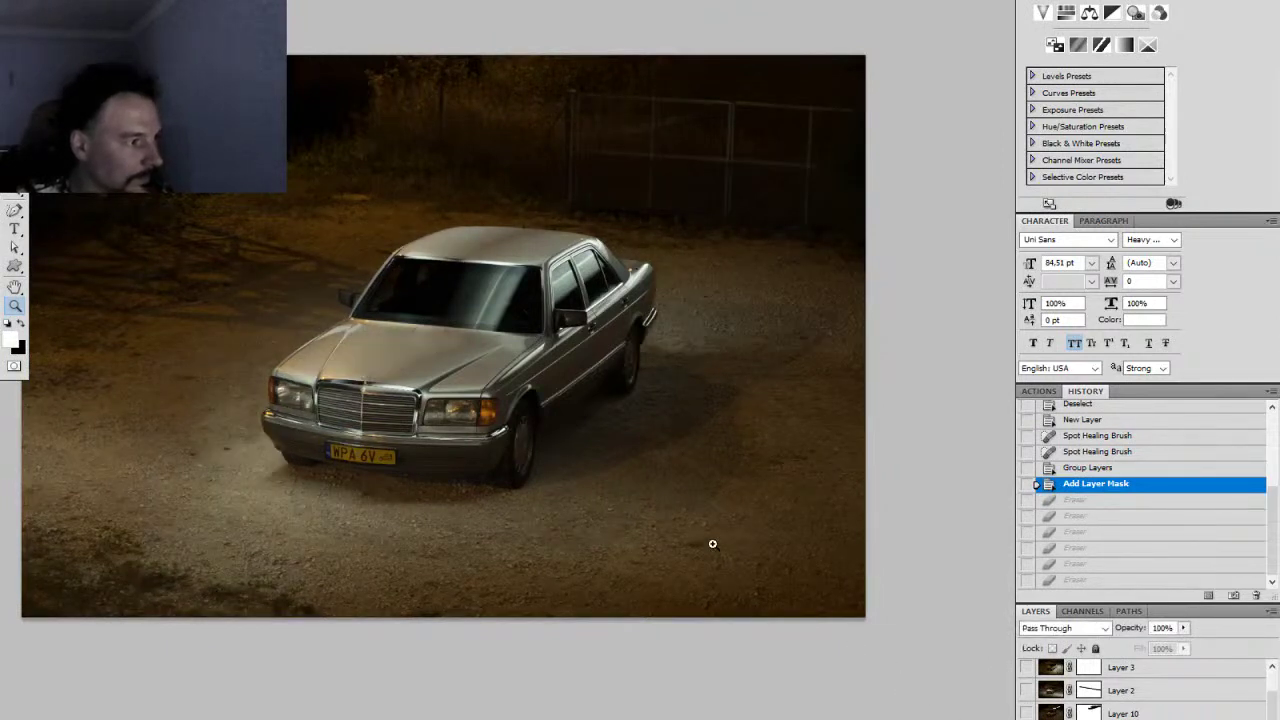
Step: Compare the composite with individual light layers hidden and shown, examining the car's bodywork, windows and shadow on the gravel
key("ctrl+comma")
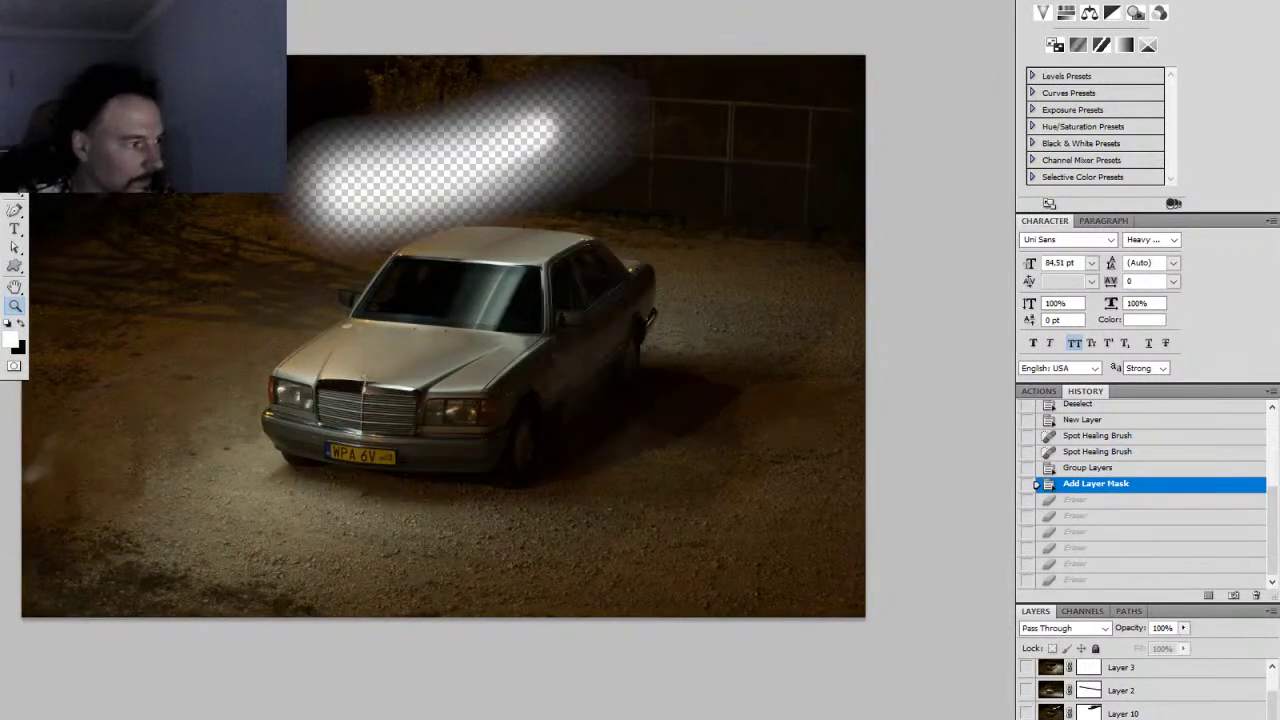
key("ctrl+comma")
key("ctrl+comma")
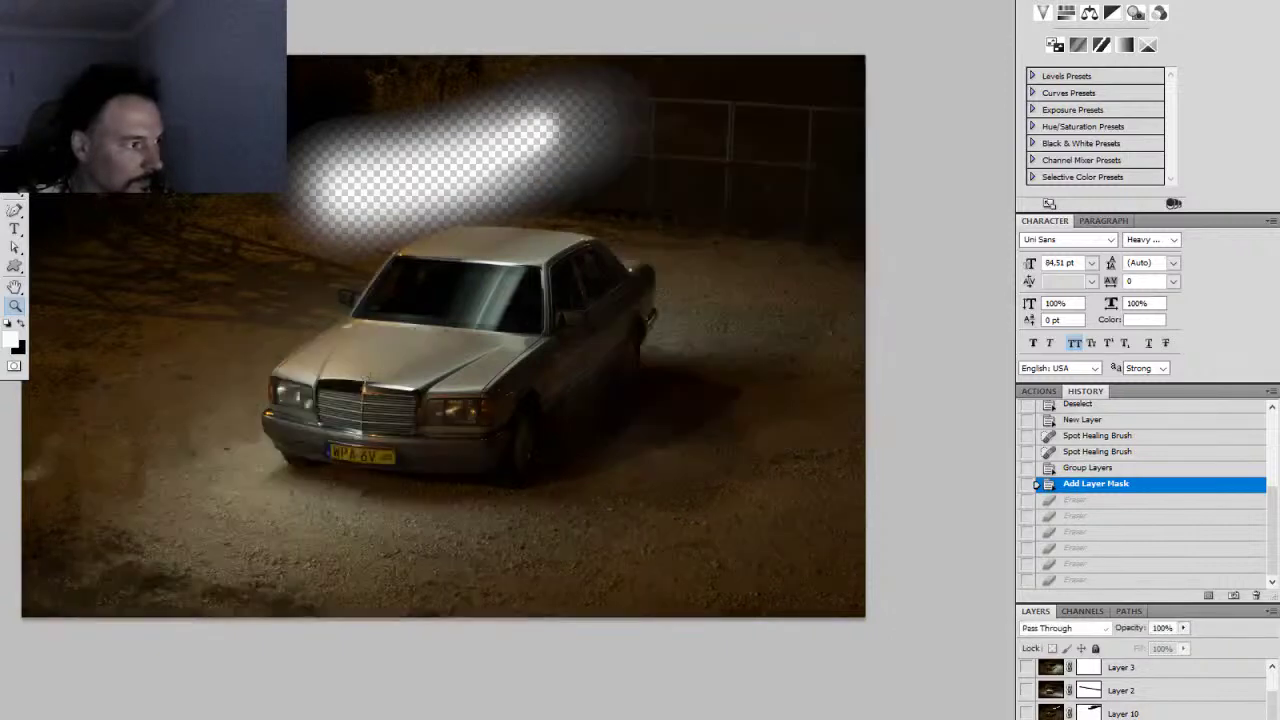
key("ctrl+comma")
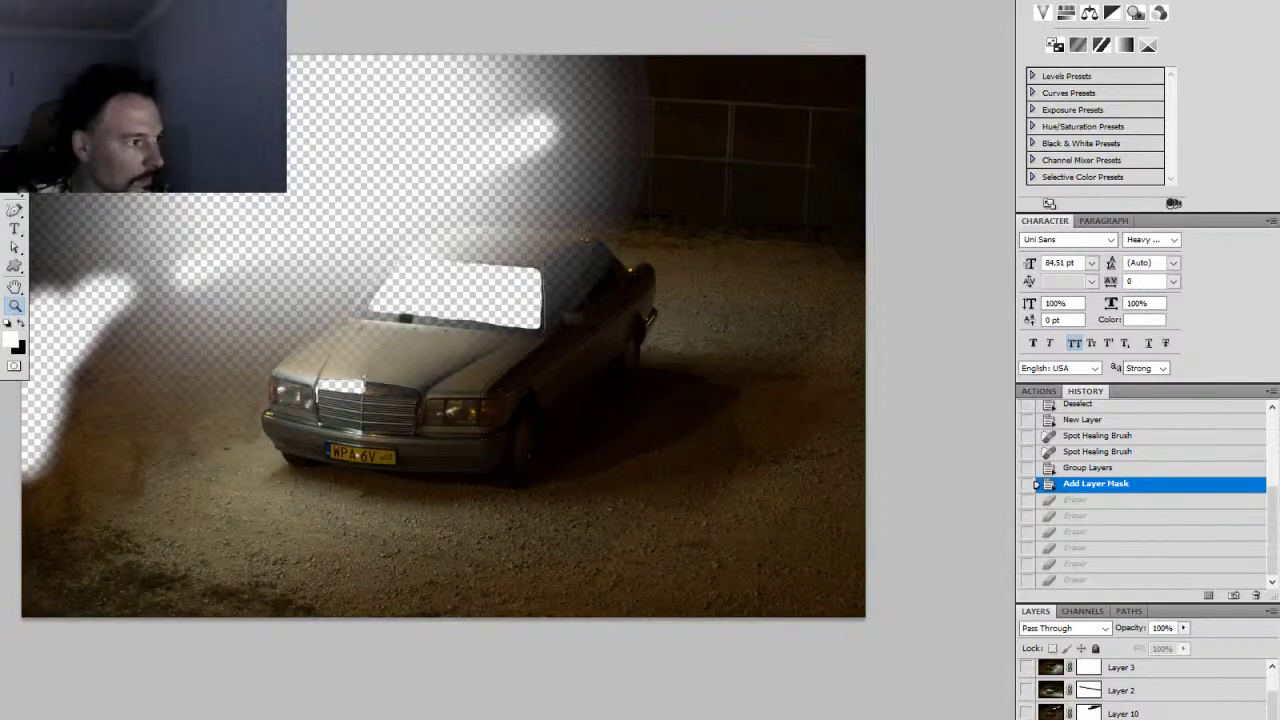
left_click_drag(409, 374, 448, 379)
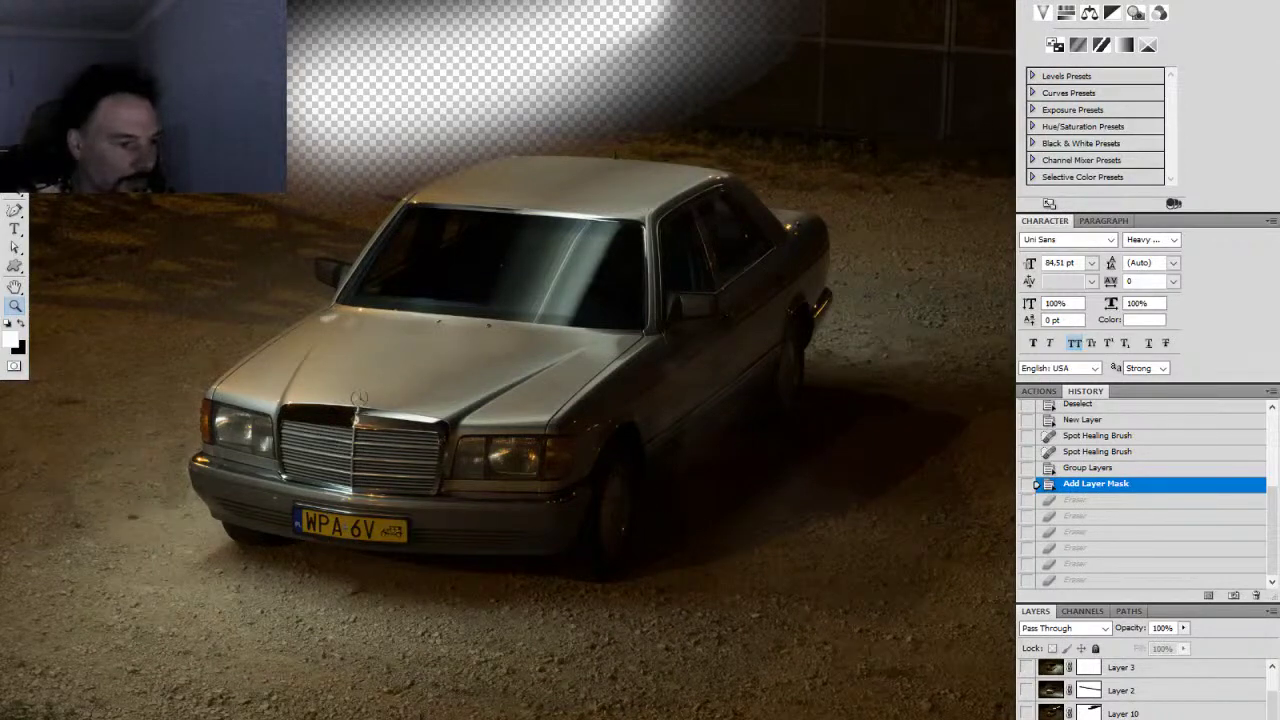
left_click(1027, 718)
left_click_drag(720, 450, 668, 463)
left_click_drag(776, 484, 701, 467)
mouse_move(645, 392)
left_mouse_down()
mouse_move(694, 337)
mouse_move(620, 370)
mouse_move(653, 392)
left_mouse_up()
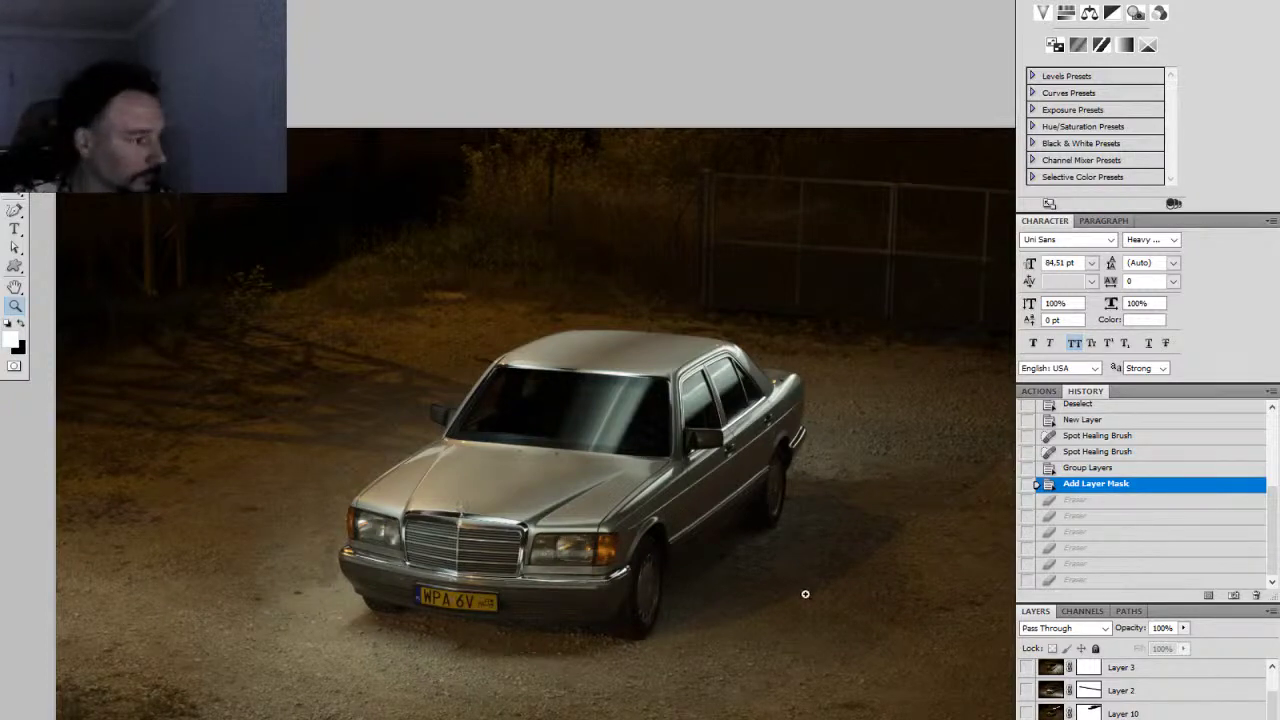
left_click(794, 553, "alt")
left_click_drag(831, 594, 706, 557)
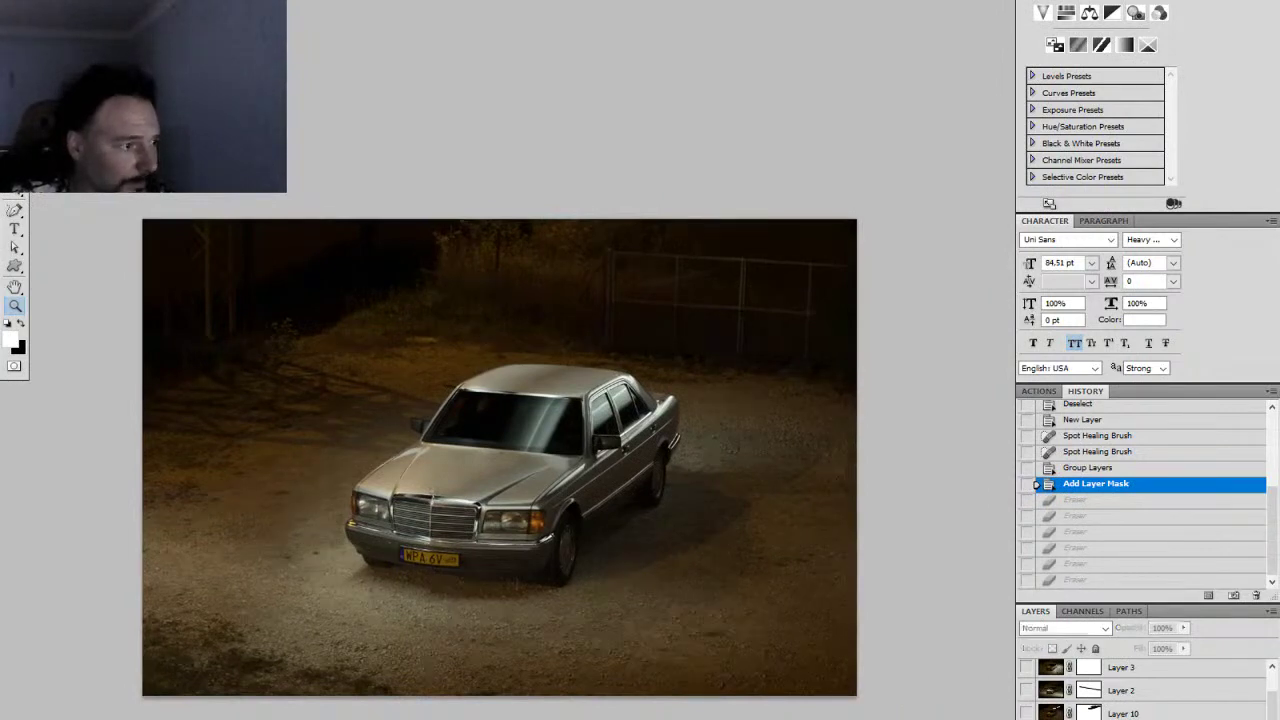
Step: Examine the roof and side windows up close with individual layers in Group 1 hidden and shown
left_click_drag(619, 420, 727, 397)
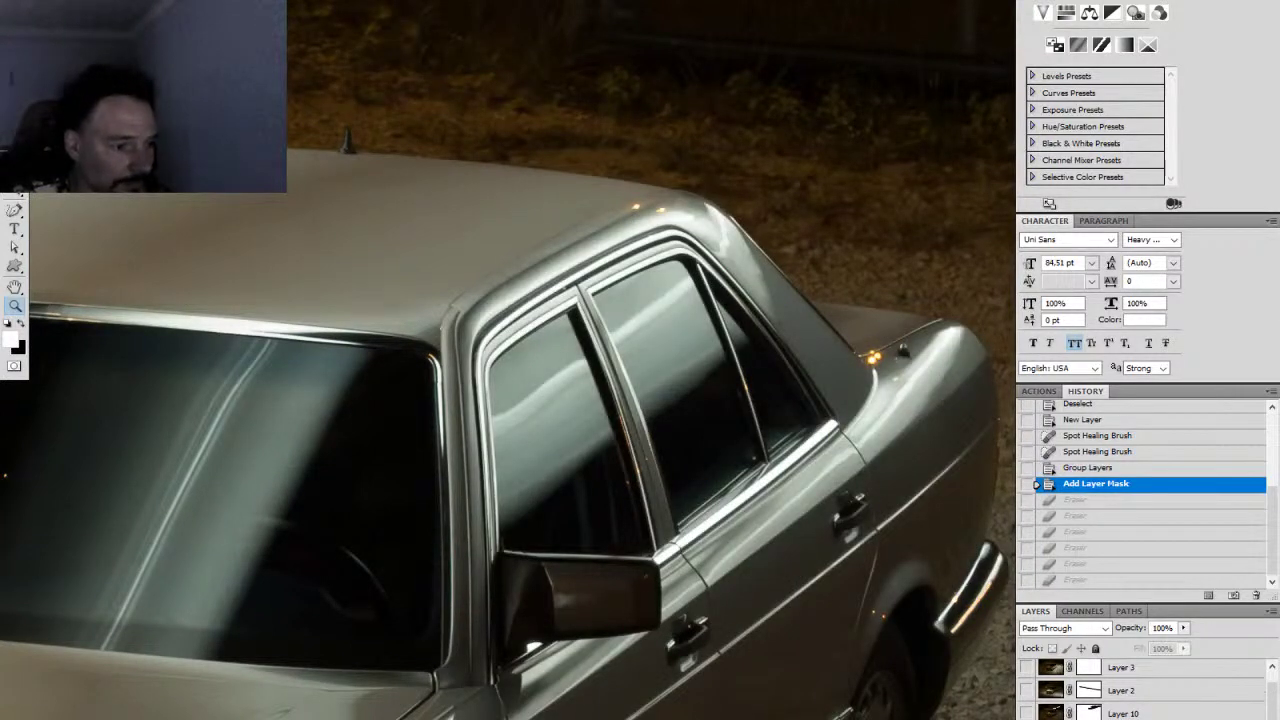
left_click_drag(1272, 704, 1272, 689)
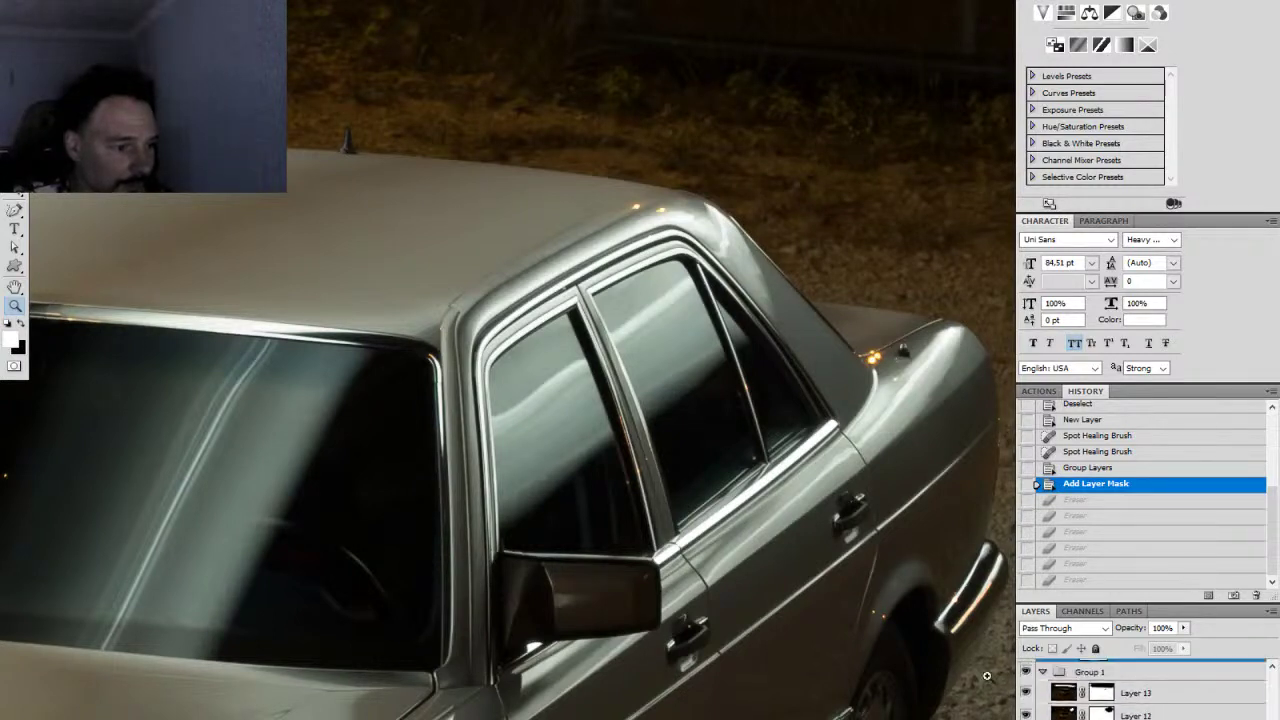
left_click(1025, 693)
left_click(1025, 693)
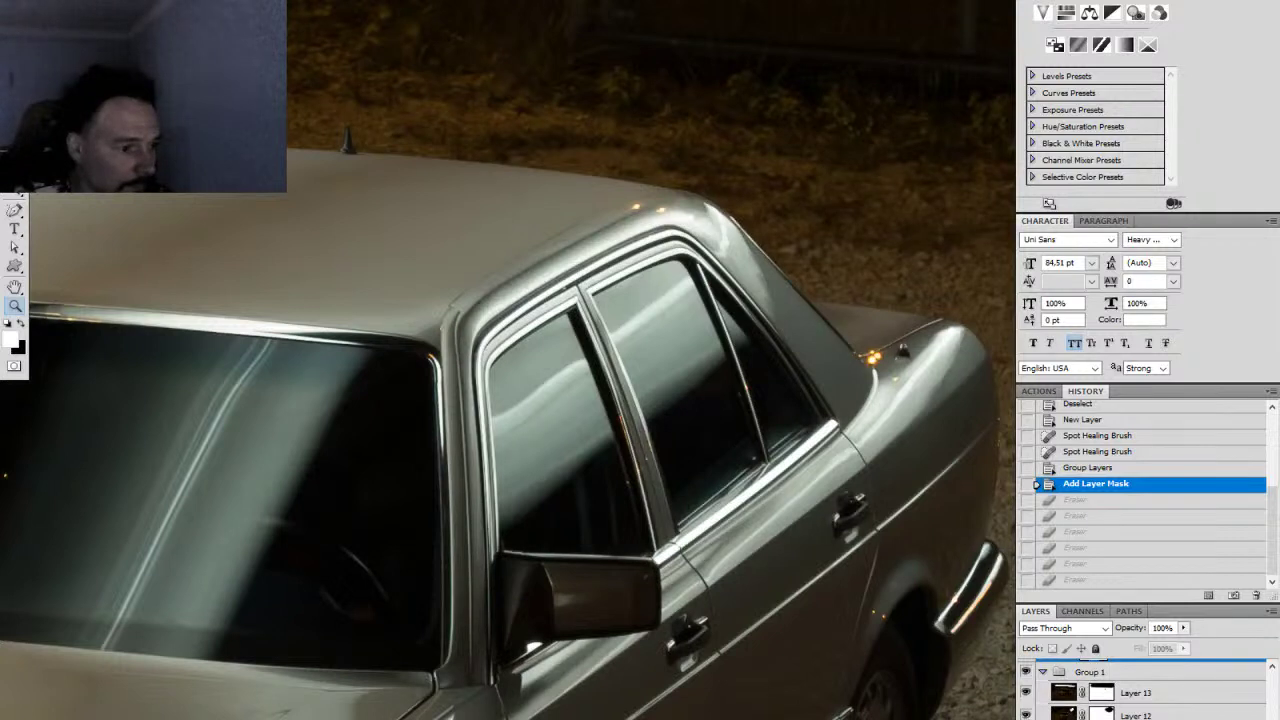
left_click(1025, 714)
left_click(1025, 714)
left_click(1025, 715)
left_click(1025, 715)
Step: Select the layer lighting the side windows and add a new empty layer for retouching the front side window
left_click(1136, 718)
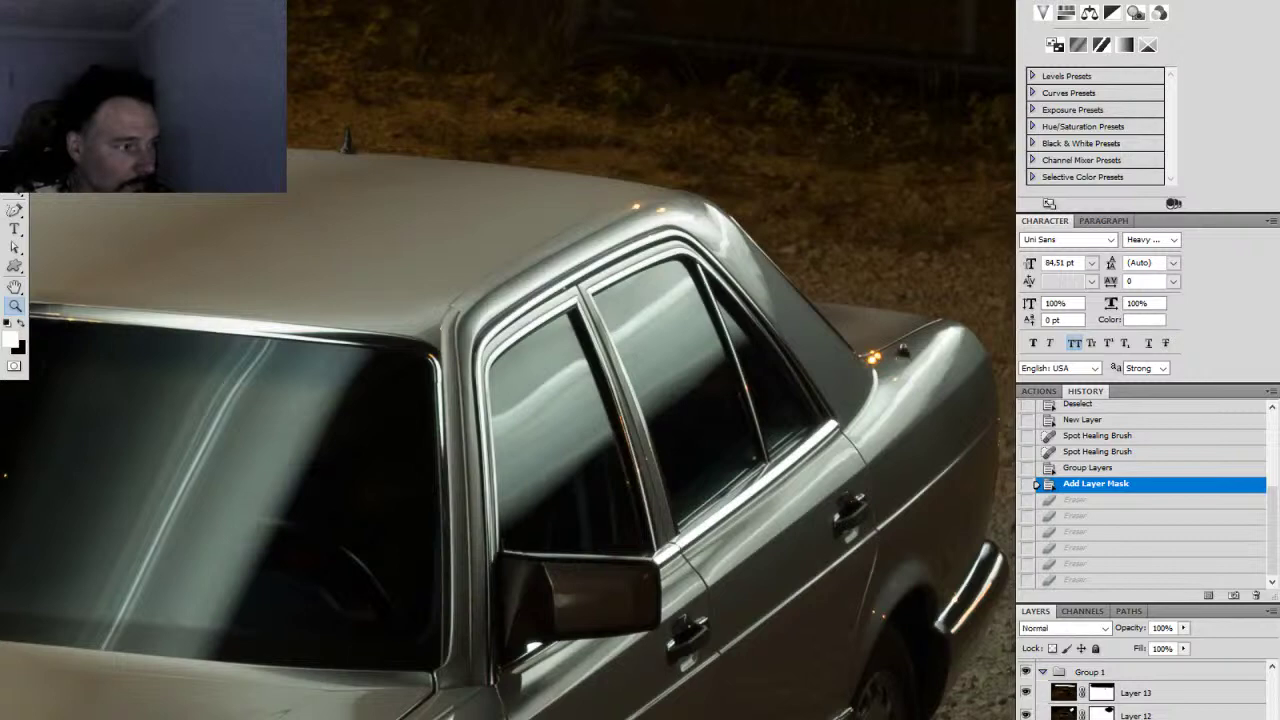
key("ctrl+shift+alt+n")
left_click_drag(584, 388, 681, 384)
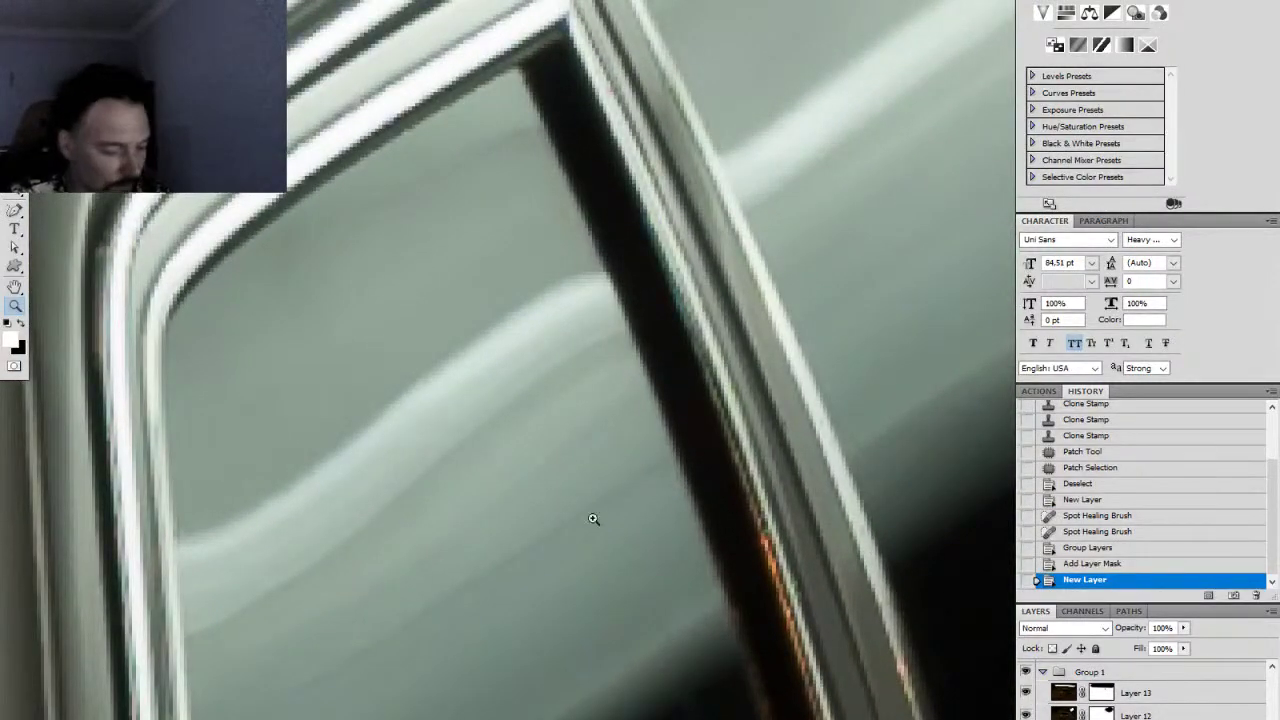
Step: Try to patch the pale reflection streak in the front side window with glass from just below it
left_click(14, 98)
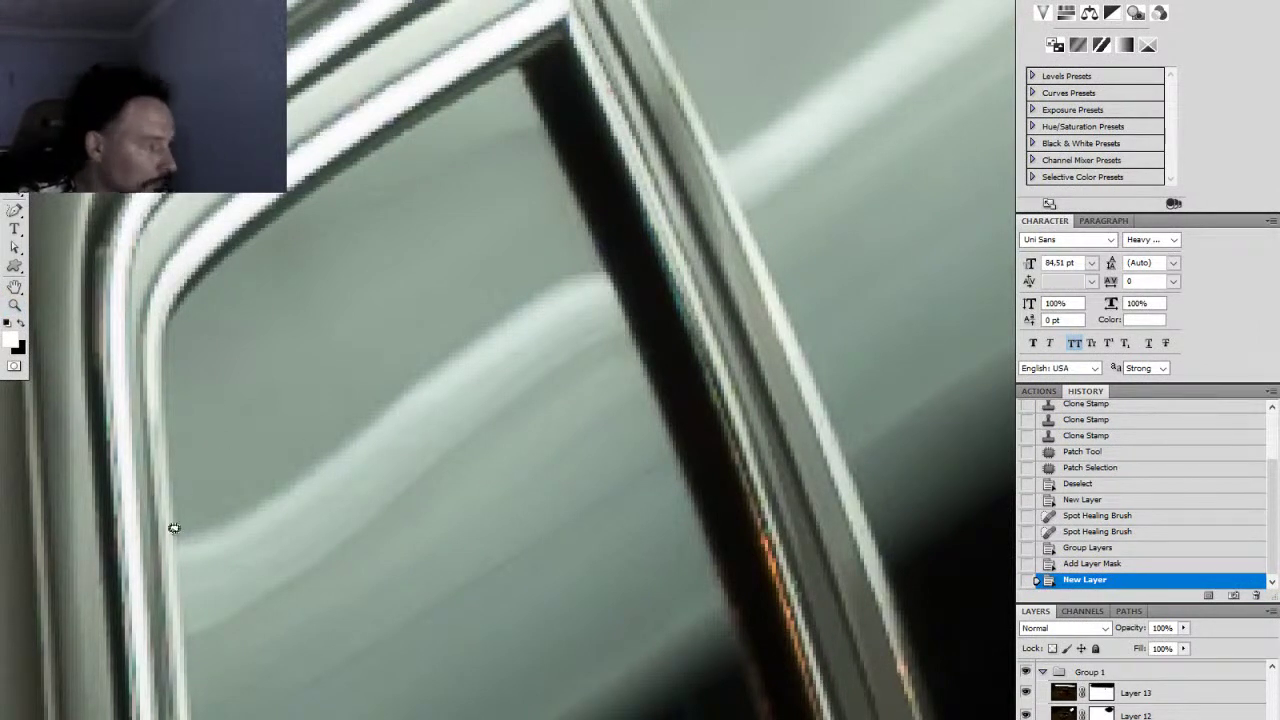
mouse_move(178, 555)
left_mouse_down()
mouse_move(183, 647)
mouse_move(257, 631)
mouse_move(395, 544)
mouse_move(557, 364)
mouse_move(620, 333)
left_mouse_up()
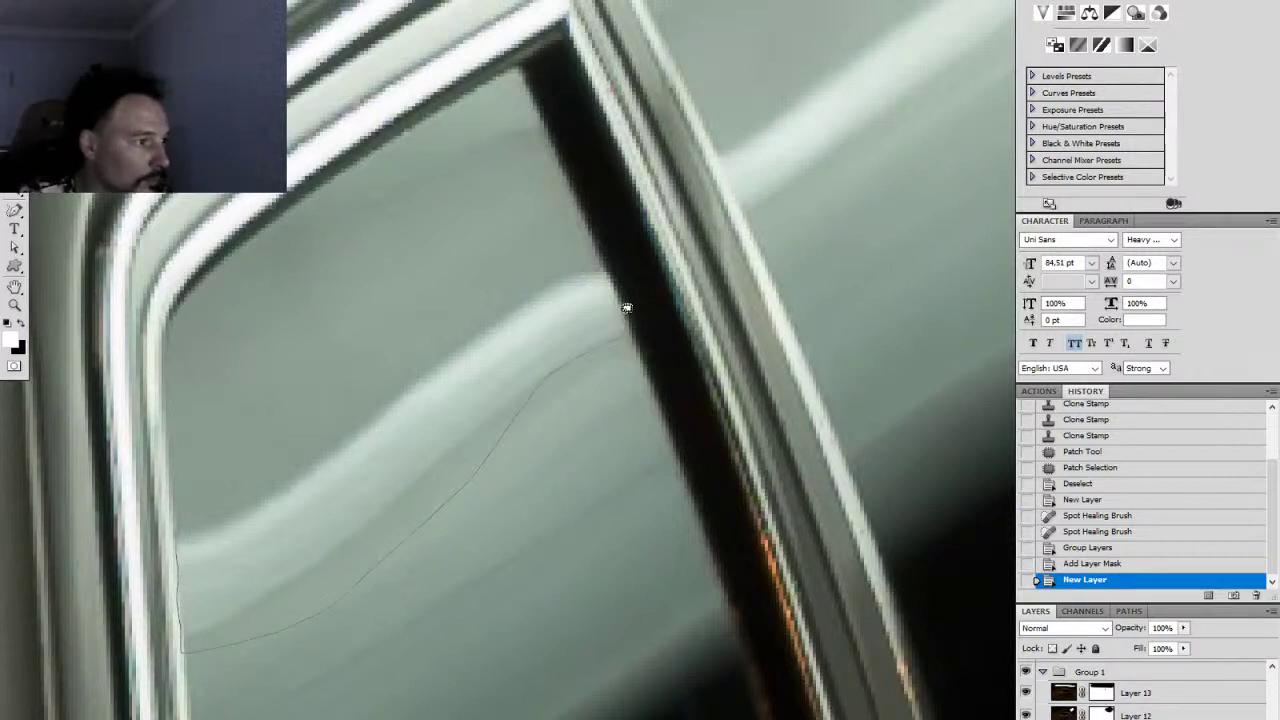
left_click_drag(185, 523, 178, 540)
left_click(409, 522)
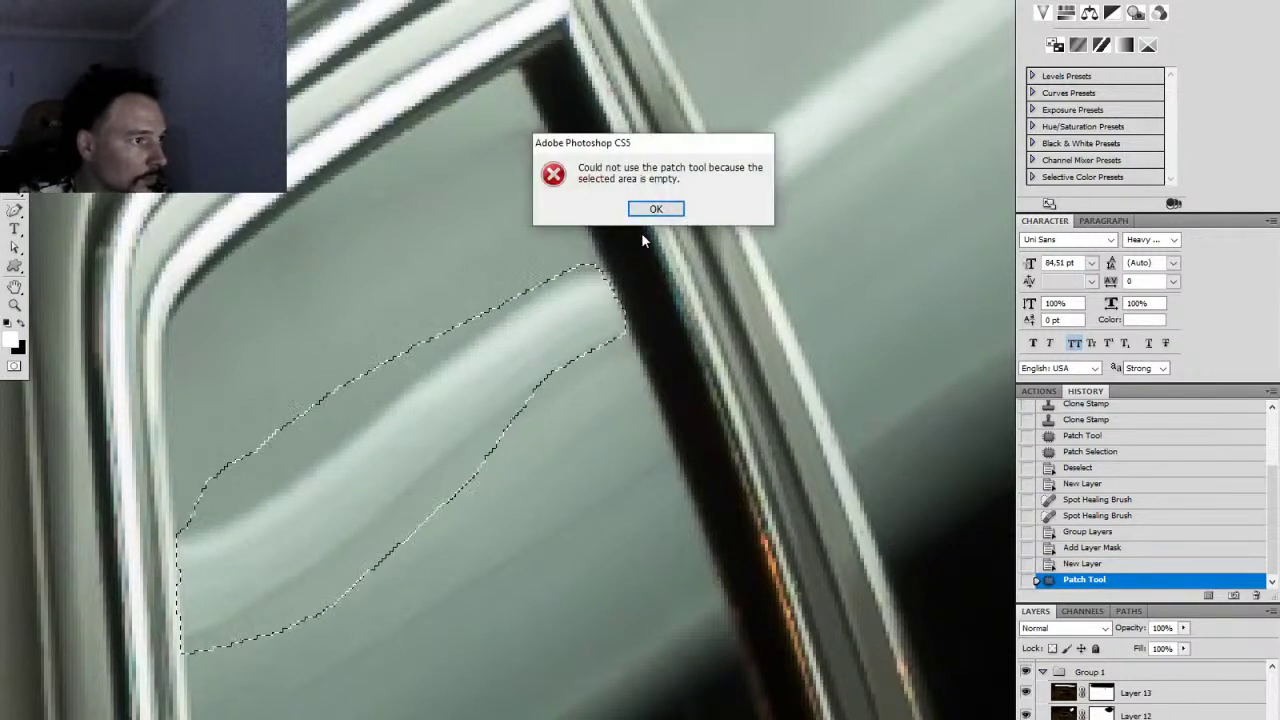
left_click(656, 208)
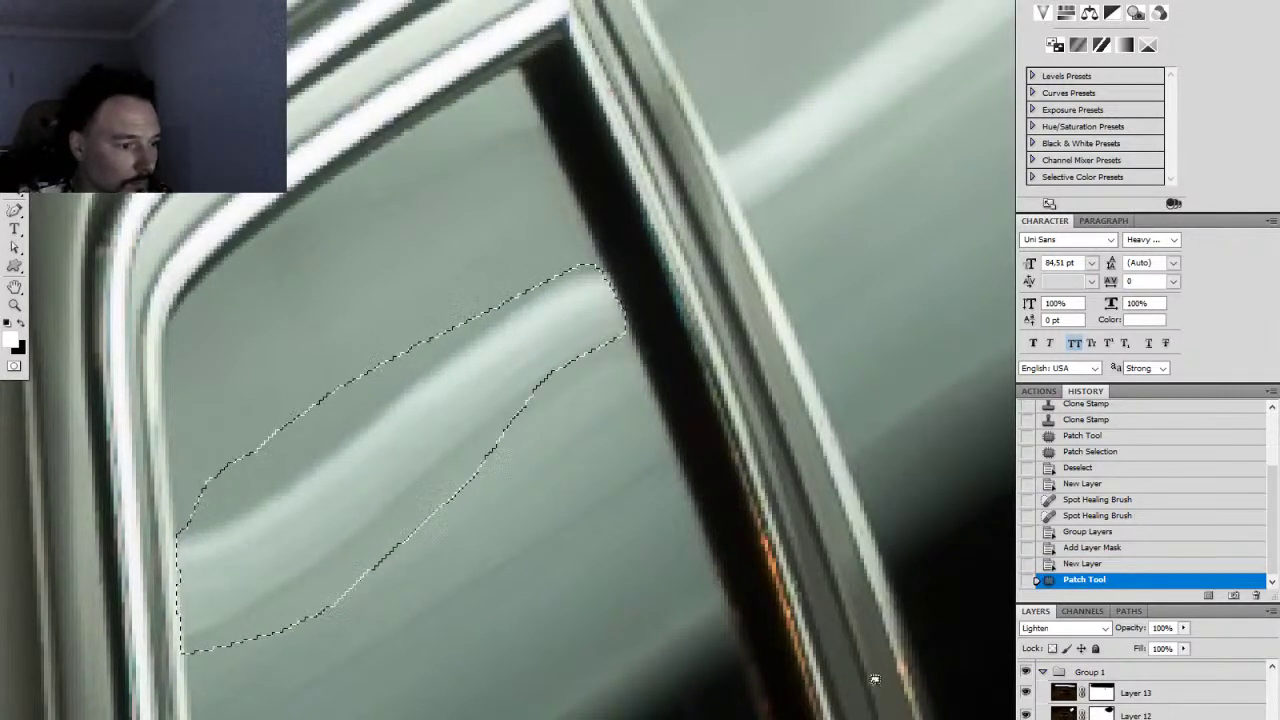
left_click_drag(394, 491, 429, 580)
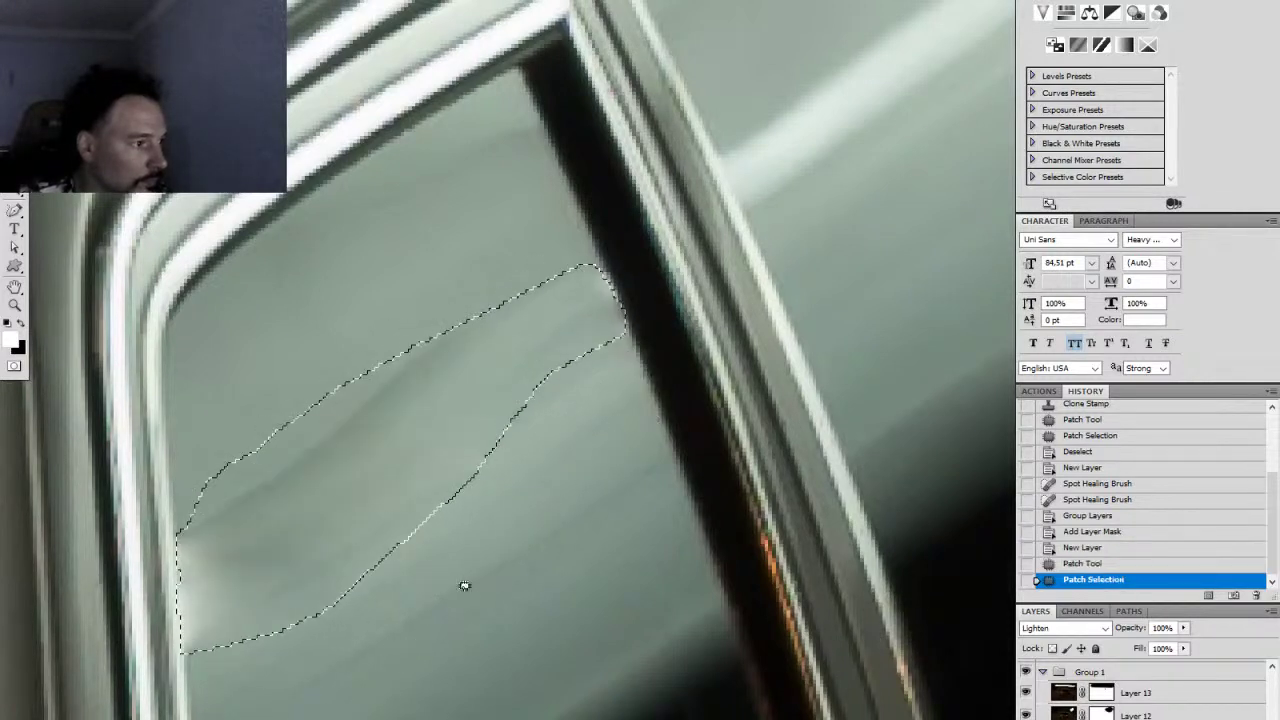
right_click(474, 577)
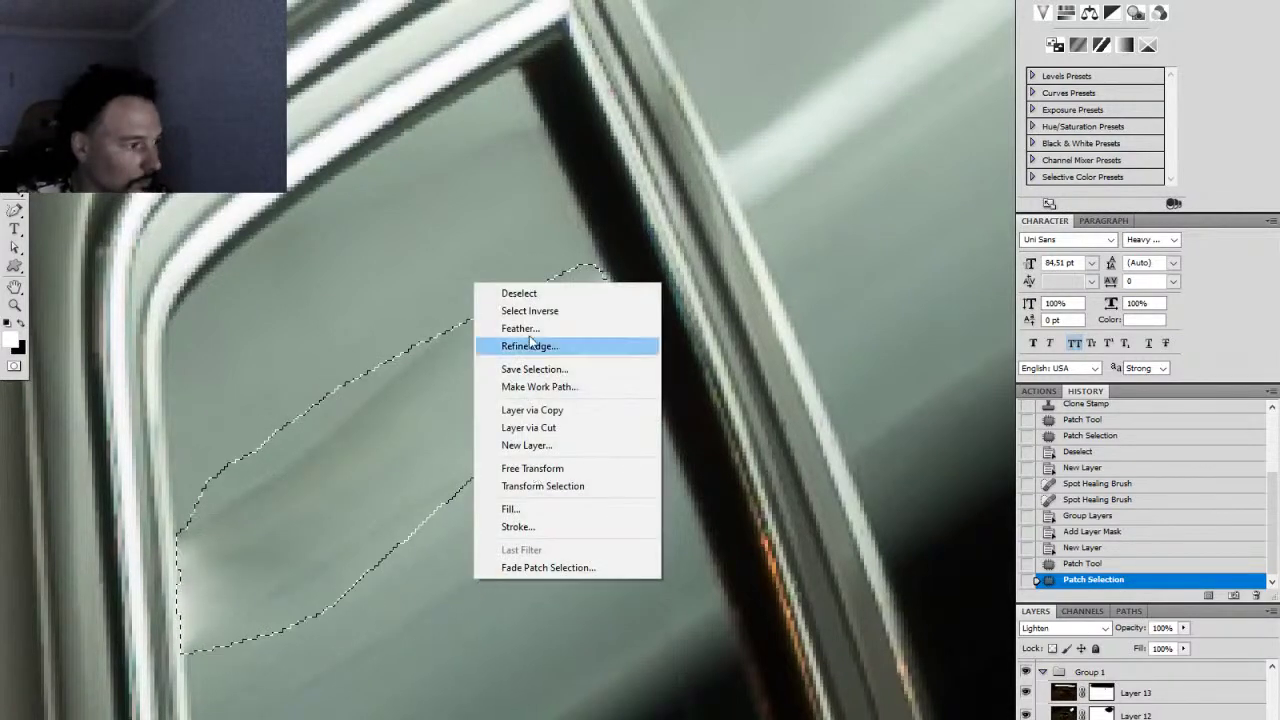
left_click(540, 293)
Step: Check the patched side window in context and revert to the state just after the new layer was added
left_click_drag(457, 457, 478, 524)
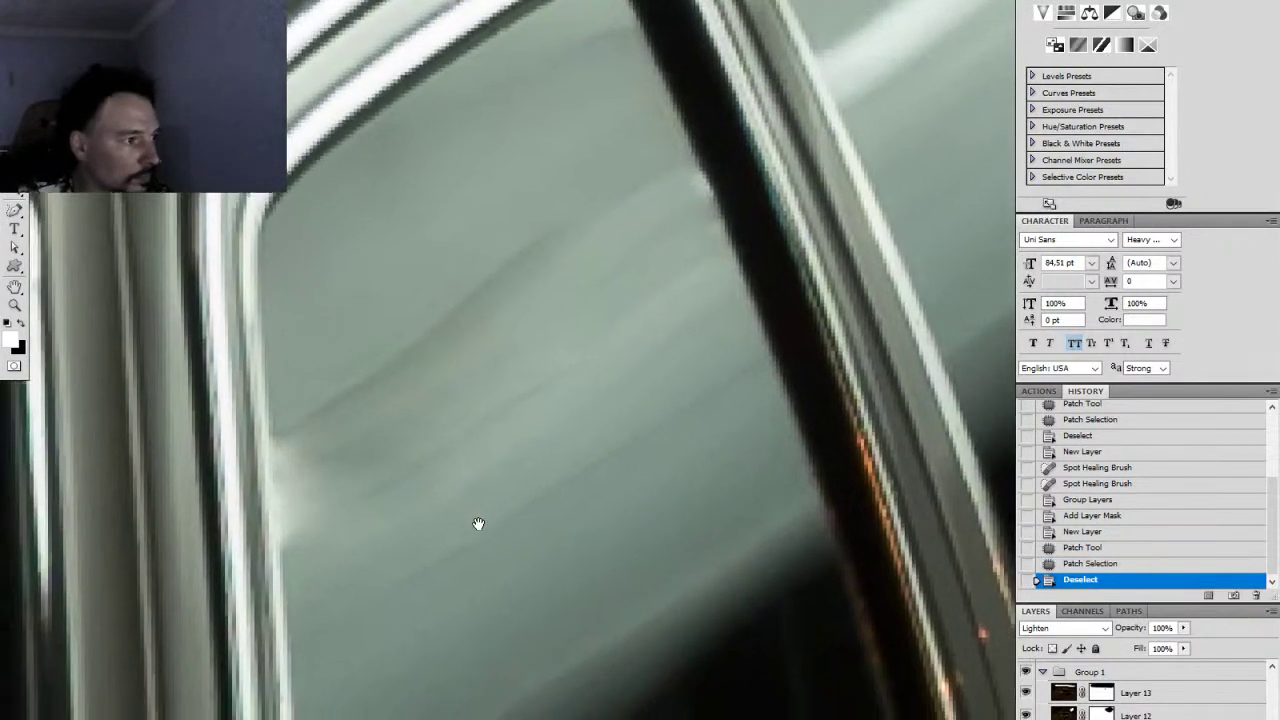
key("z")
left_click(513, 481, "alt")
left_click(510, 482, "alt")
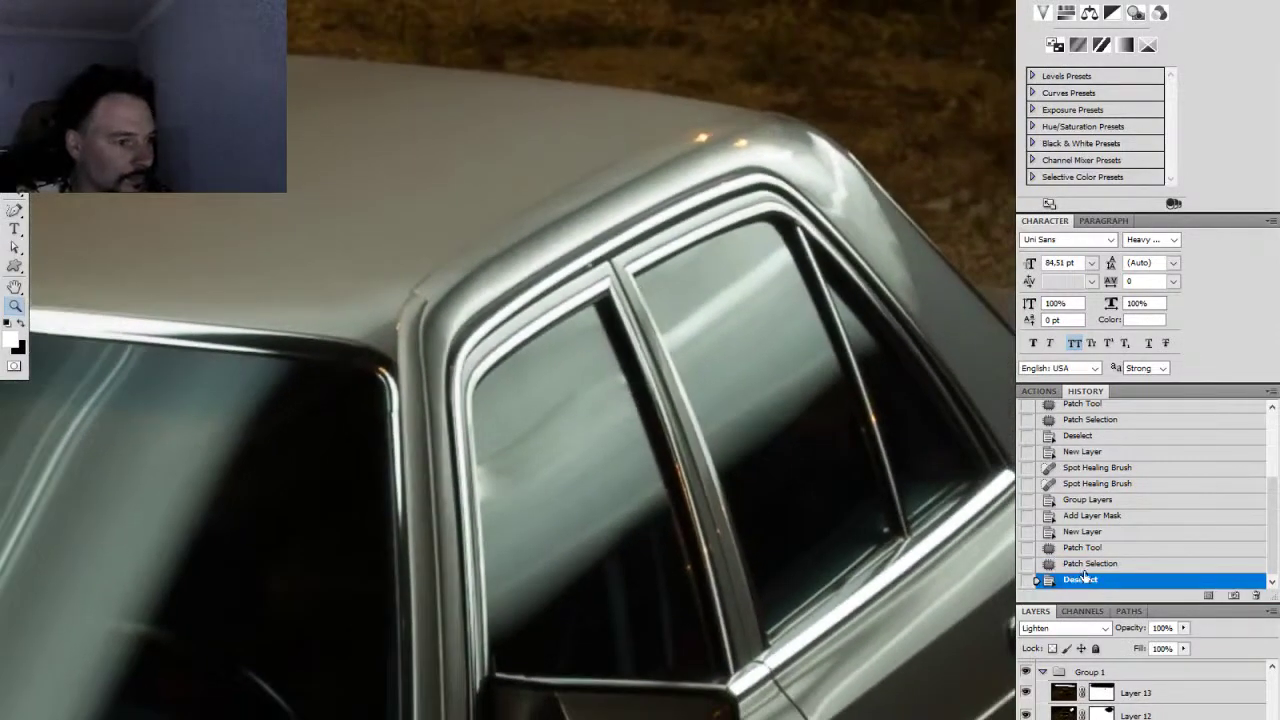
left_click(1086, 533)
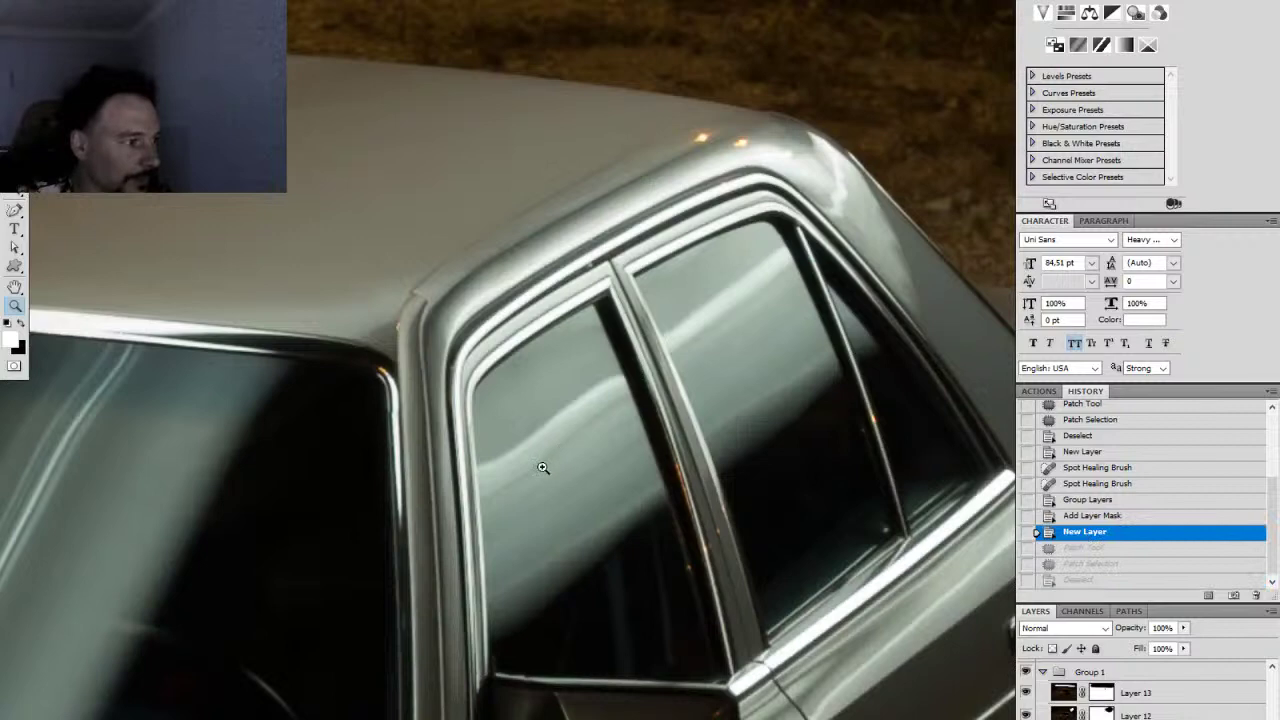
Step: Clone Stamp clean glass over the front end of the side window's lower reflection edge, using a 41 px brush at 0% hardness
left_click(508, 505)
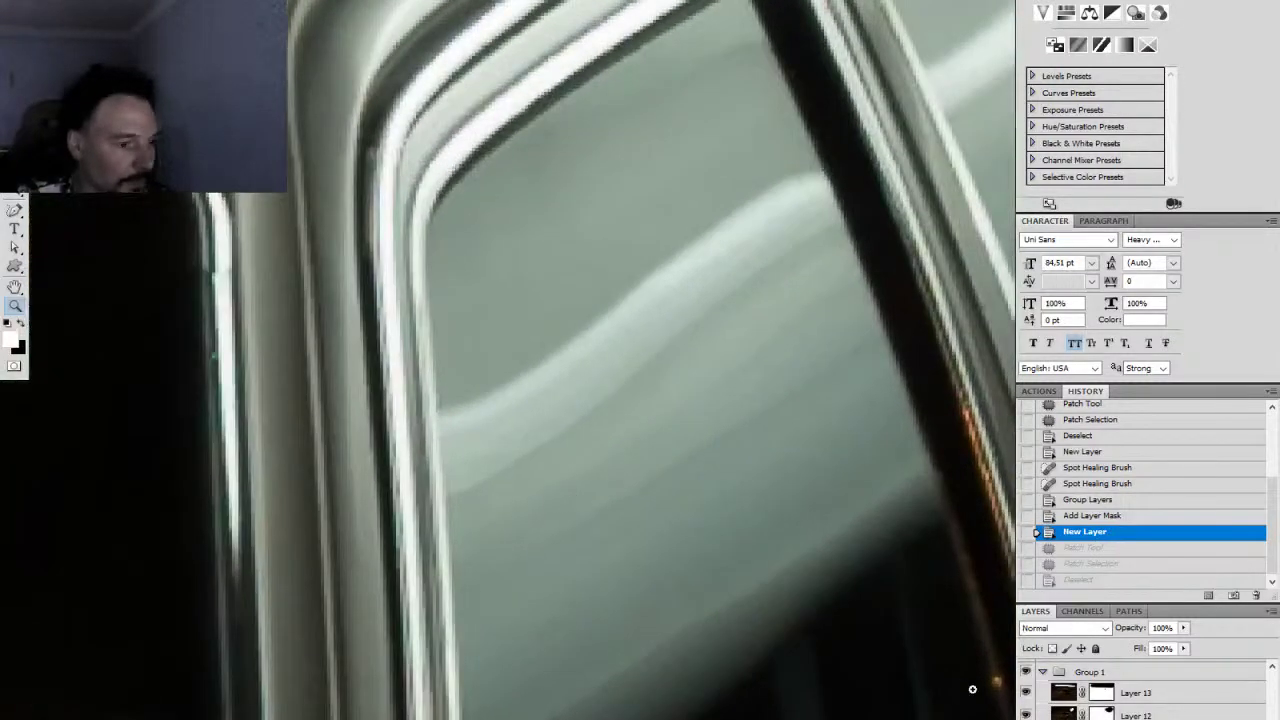
key("b")
right_click(534, 518)
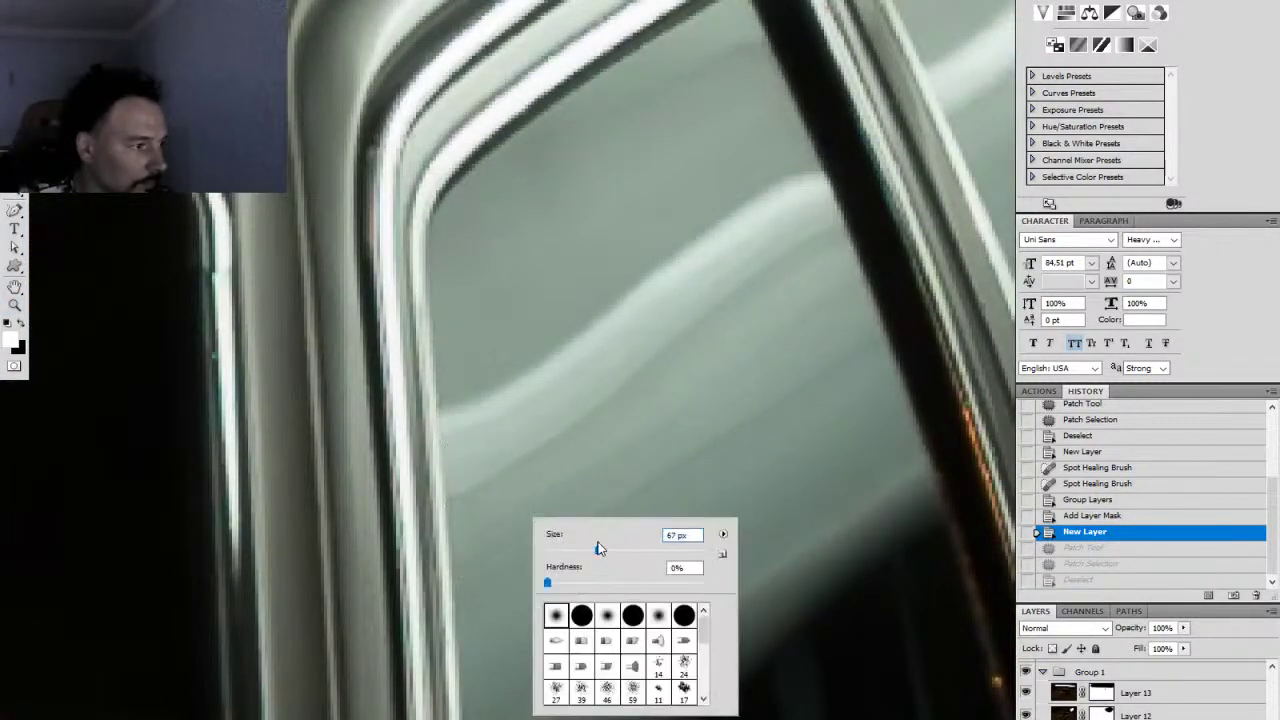
left_click_drag(591, 550, 578, 550)
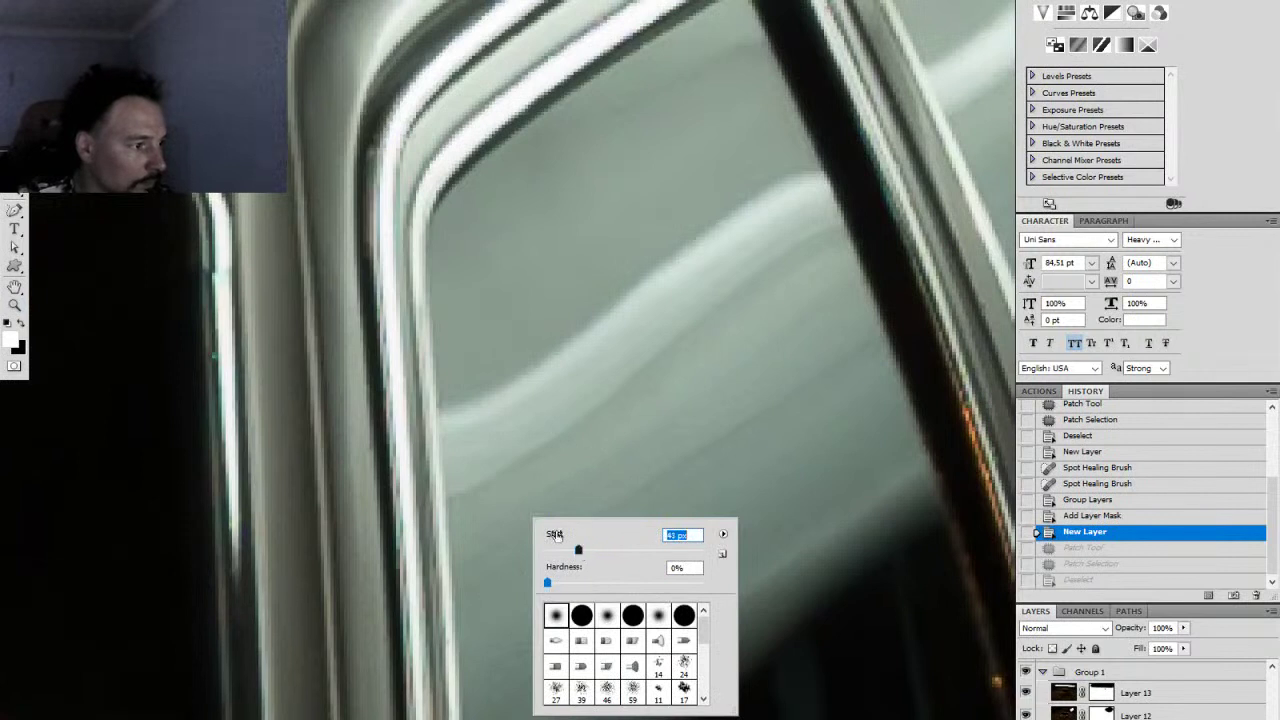
left_click(483, 528)
left_click(480, 477)
left_click(480, 476)
left_click(481, 474)
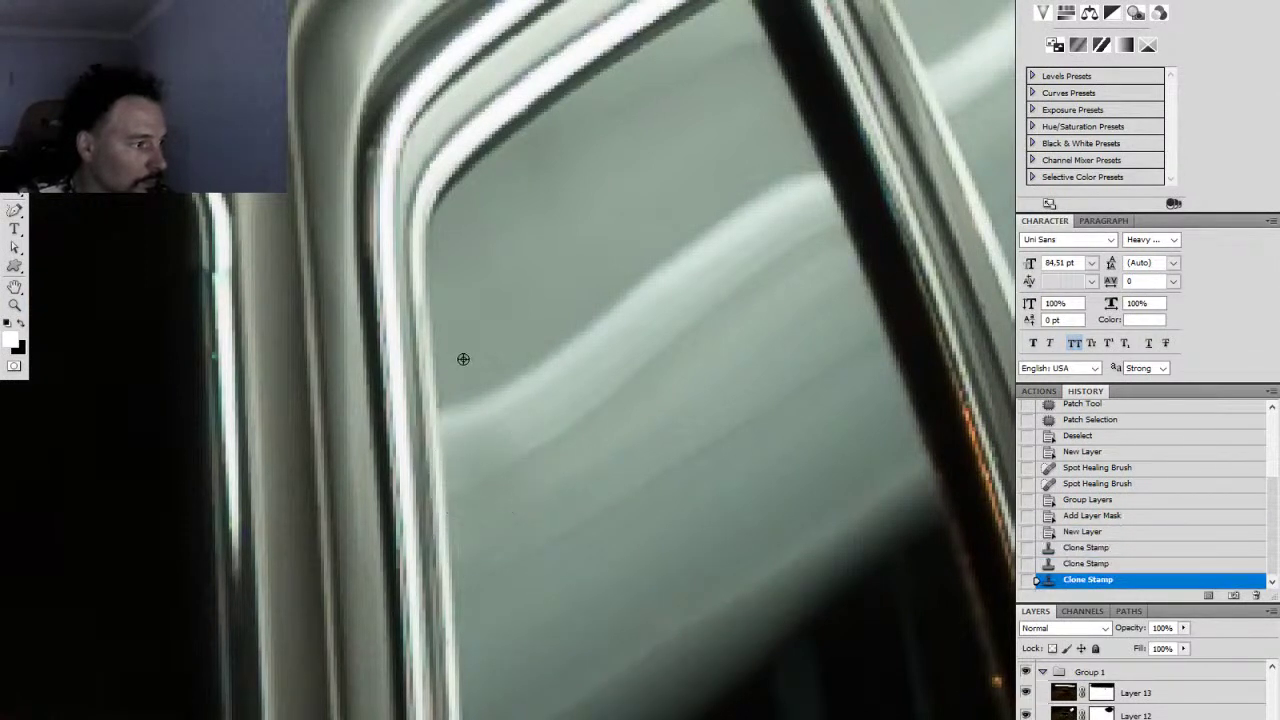
Step: Clone darker glass over the upper edge of the pale reflection streak, from the window's front frame up to the dark pillar
left_click(480, 390)
left_click(500, 368)
left_click(522, 360)
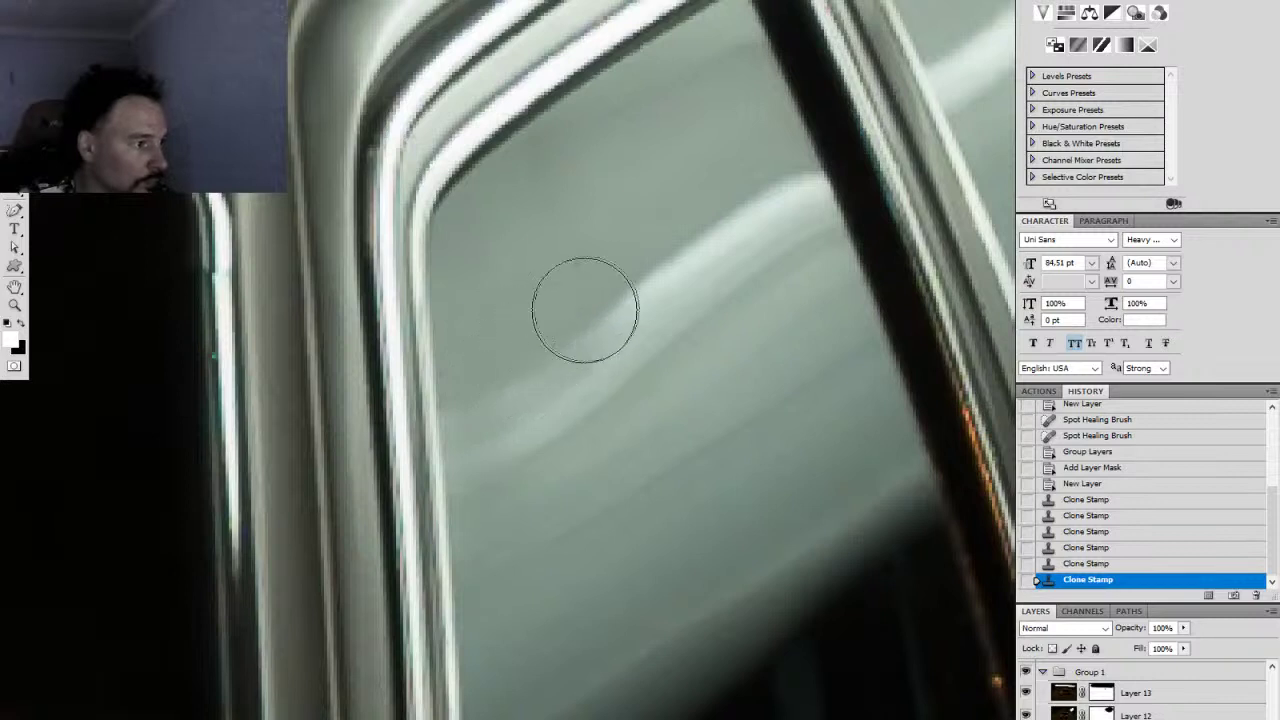
left_click(612, 286)
left_click(640, 265)
left_click(663, 248)
left_click(690, 222)
left_click(711, 204)
left_click(742, 184)
left_click(757, 177)
left_click(776, 178)
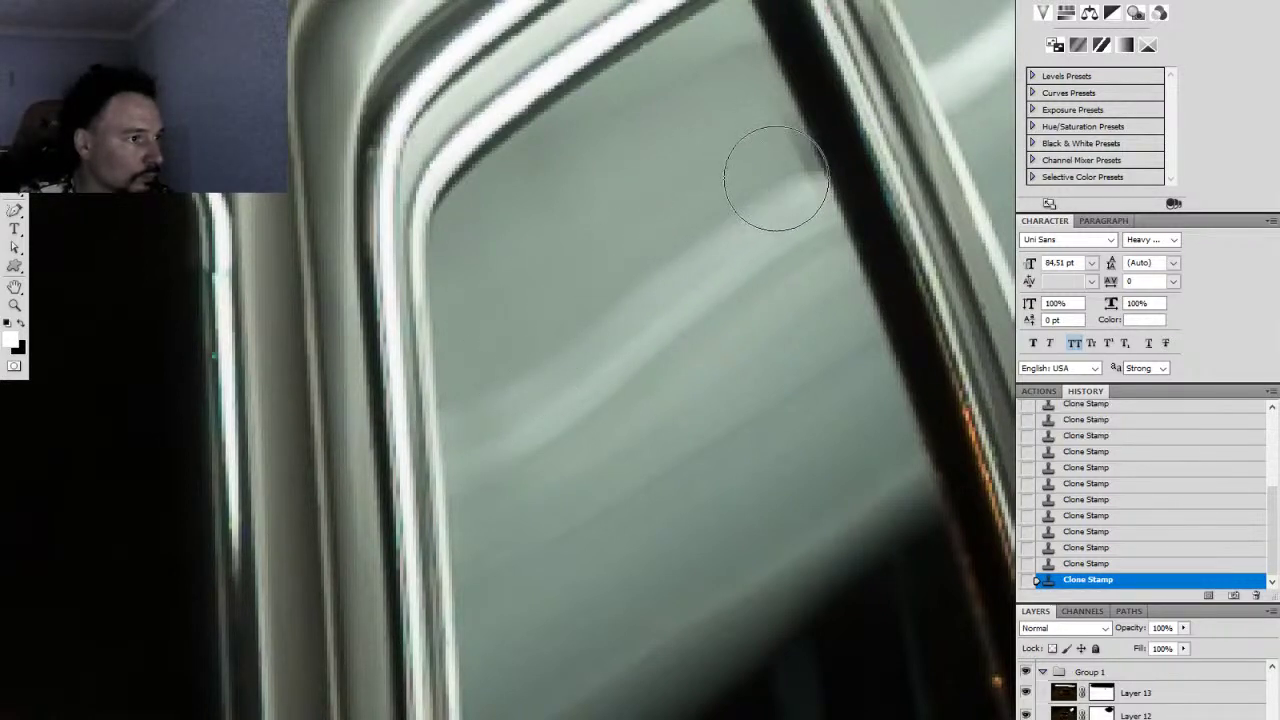
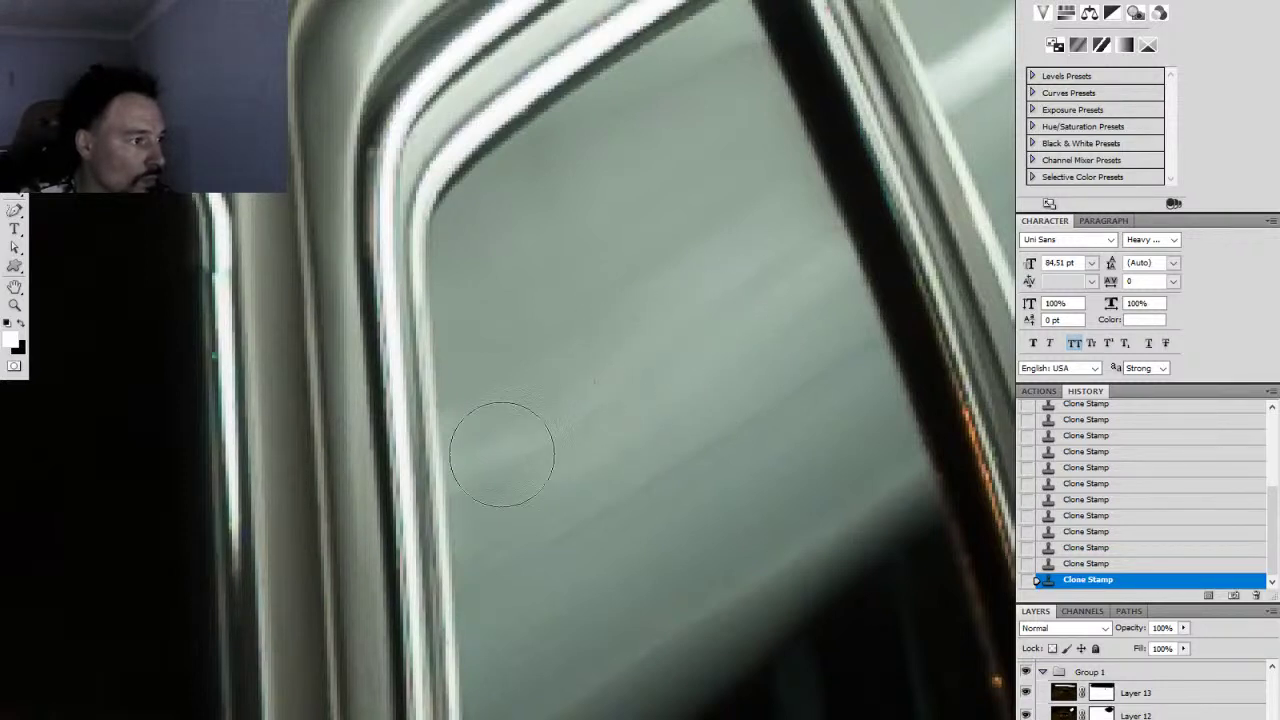
Step: Clone clean glass over the remaining light streak near the front edge of the front side window
left_click(498, 487, "alt")
left_click(500, 457)
Step: Clone out the bright diagonal reflection across the rear side window with a smaller soft brush
key("space")
left_click_drag(760, 485, 471, 523)
left_click_drag(685, 354, 460, 509)
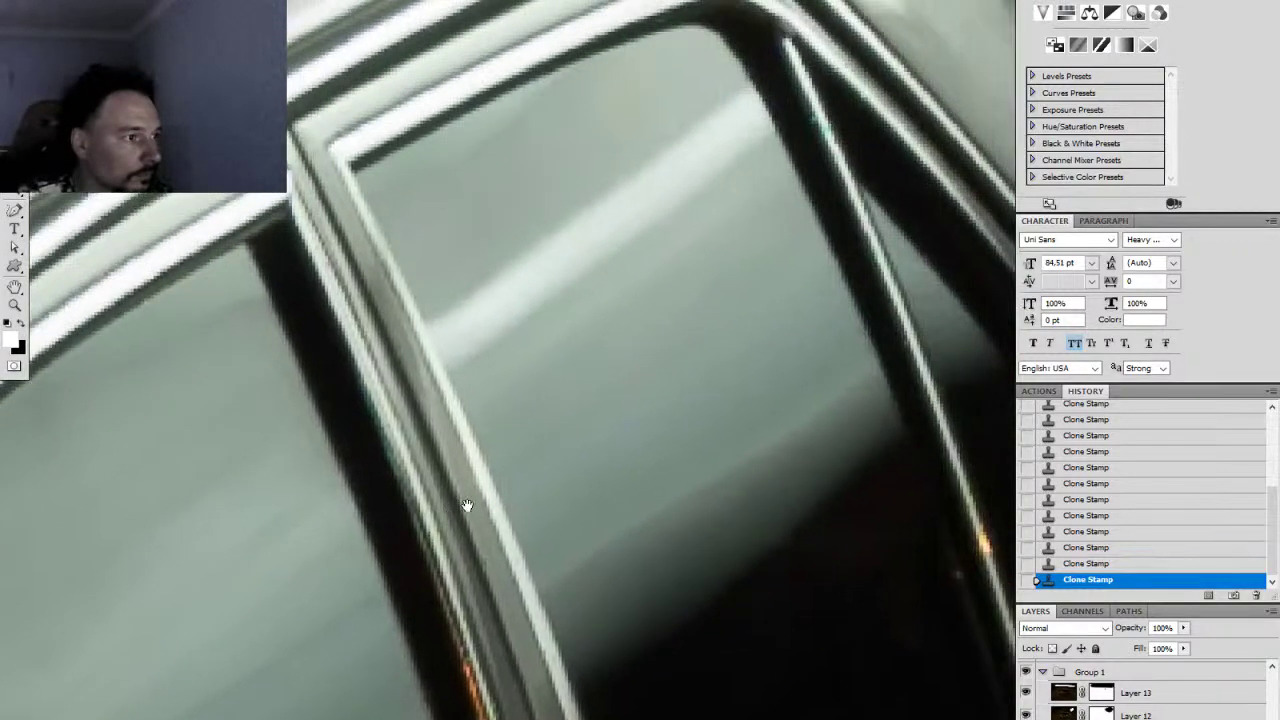
mouse_move(560, 343)
left_mouse_down()
mouse_move(514, 437)
mouse_move(457, 466)
left_mouse_up()
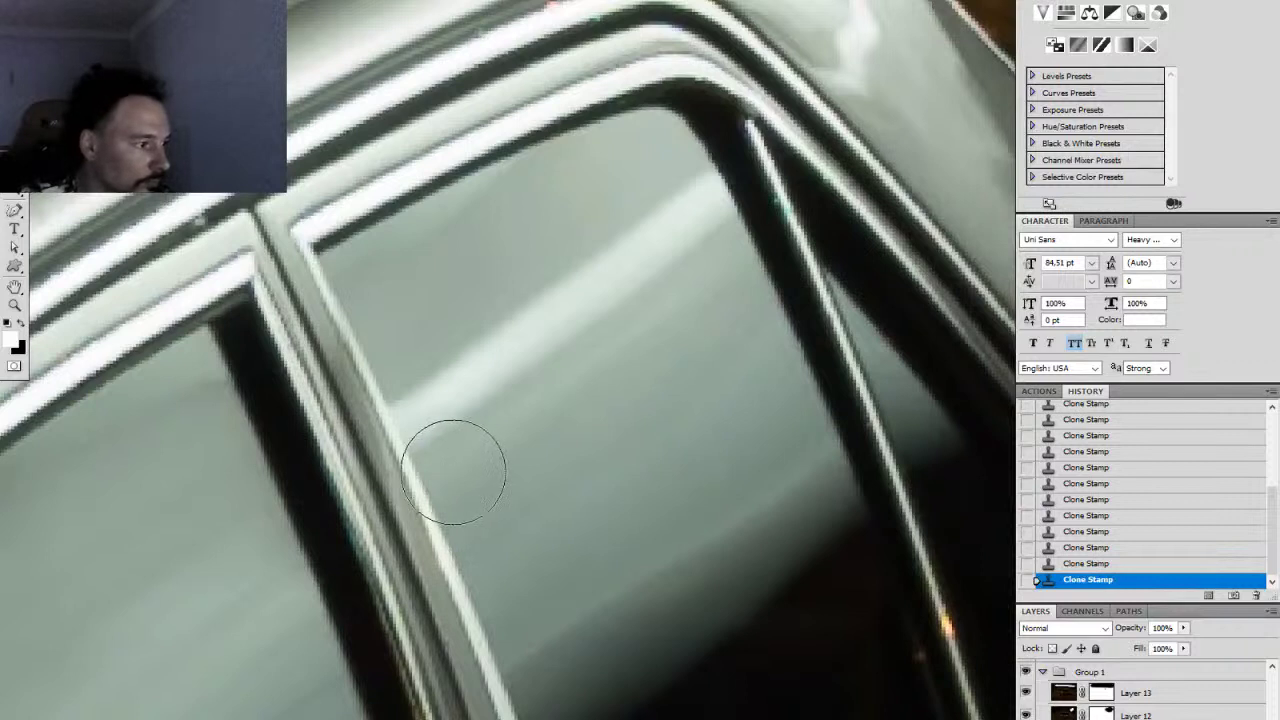
right_click(452, 468)
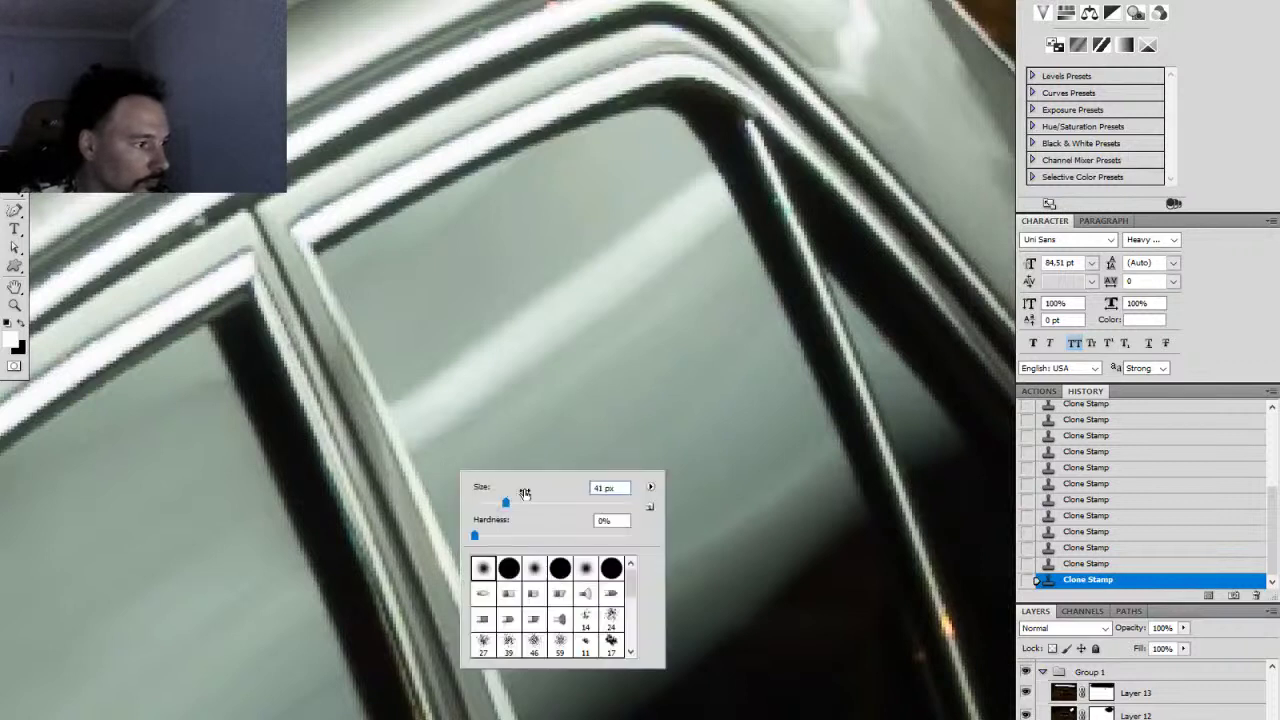
left_click(422, 475, "alt")
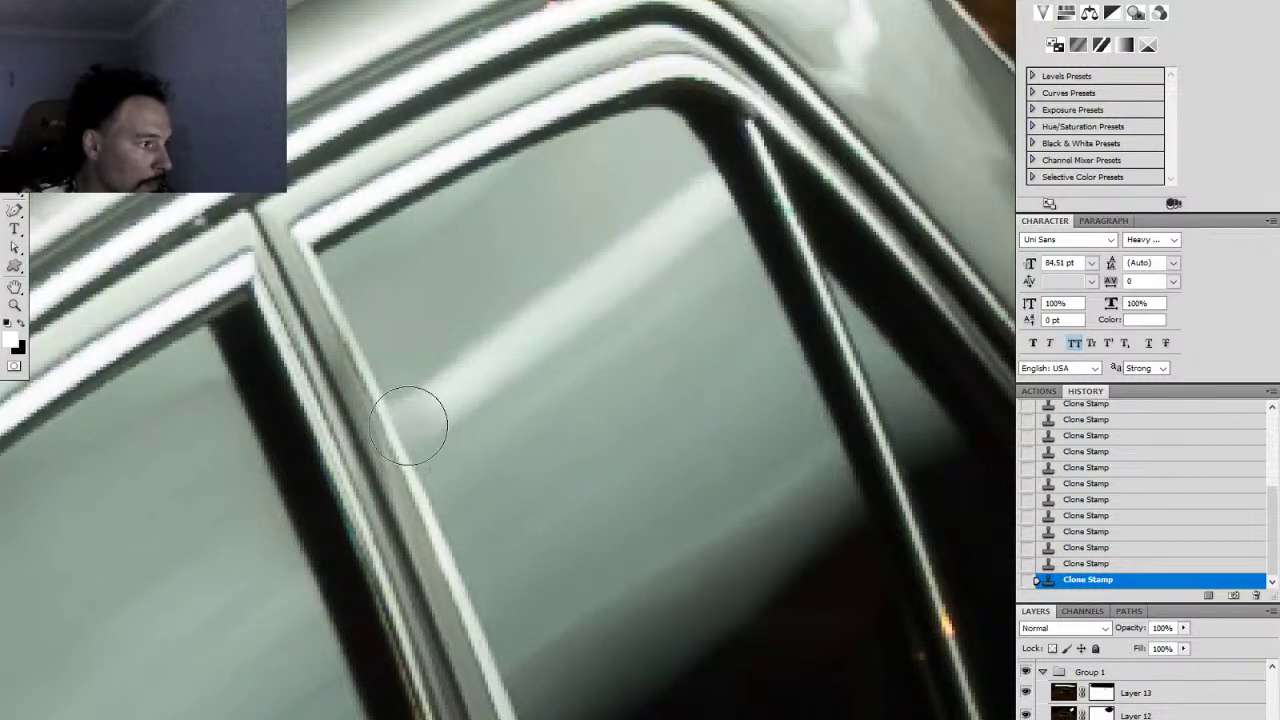
mouse_move(443, 416)
left_mouse_down()
mouse_move(535, 378)
mouse_move(489, 355)
mouse_move(588, 313)
mouse_move(607, 270)
mouse_move(660, 251)
left_mouse_up()
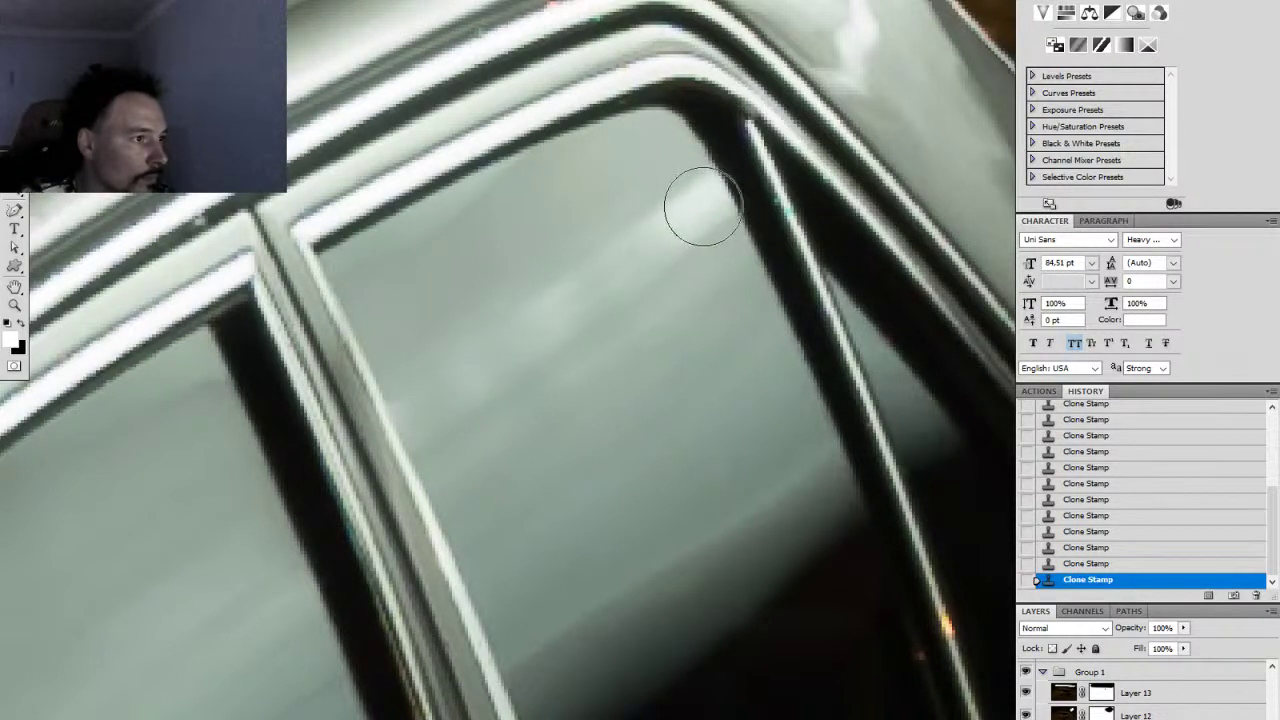
left_click(727, 277, "alt")
mouse_move(706, 204)
left_mouse_down()
mouse_move(572, 305)
mouse_move(592, 265)
mouse_move(652, 218)
mouse_move(678, 234)
mouse_move(600, 249)
mouse_move(728, 272)
left_mouse_up()
Step: Erase the cloned spill along the dark pillar at the rear window's upper back edge with a small soft eraser
right_click(755, 213)
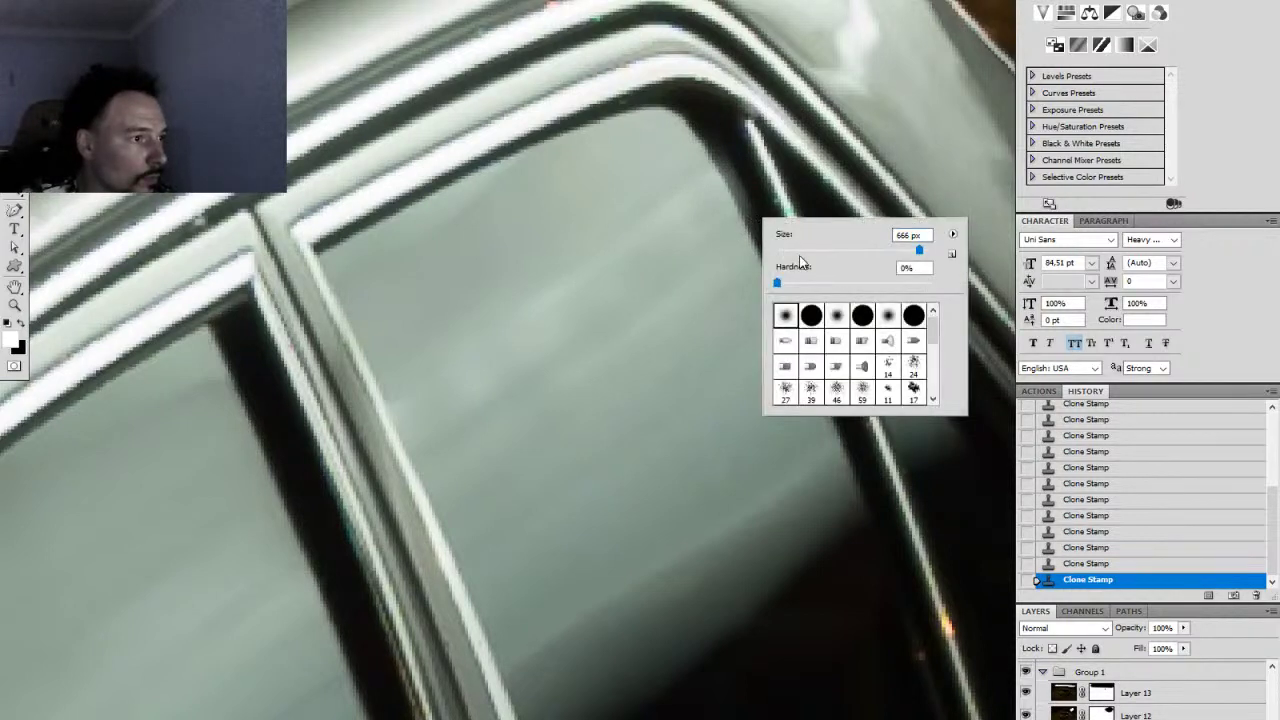
left_click_drag(797, 249, 789, 248)
left_click(733, 163)
left_click_drag(731, 155, 761, 212)
left_click(746, 190)
left_click(759, 222)
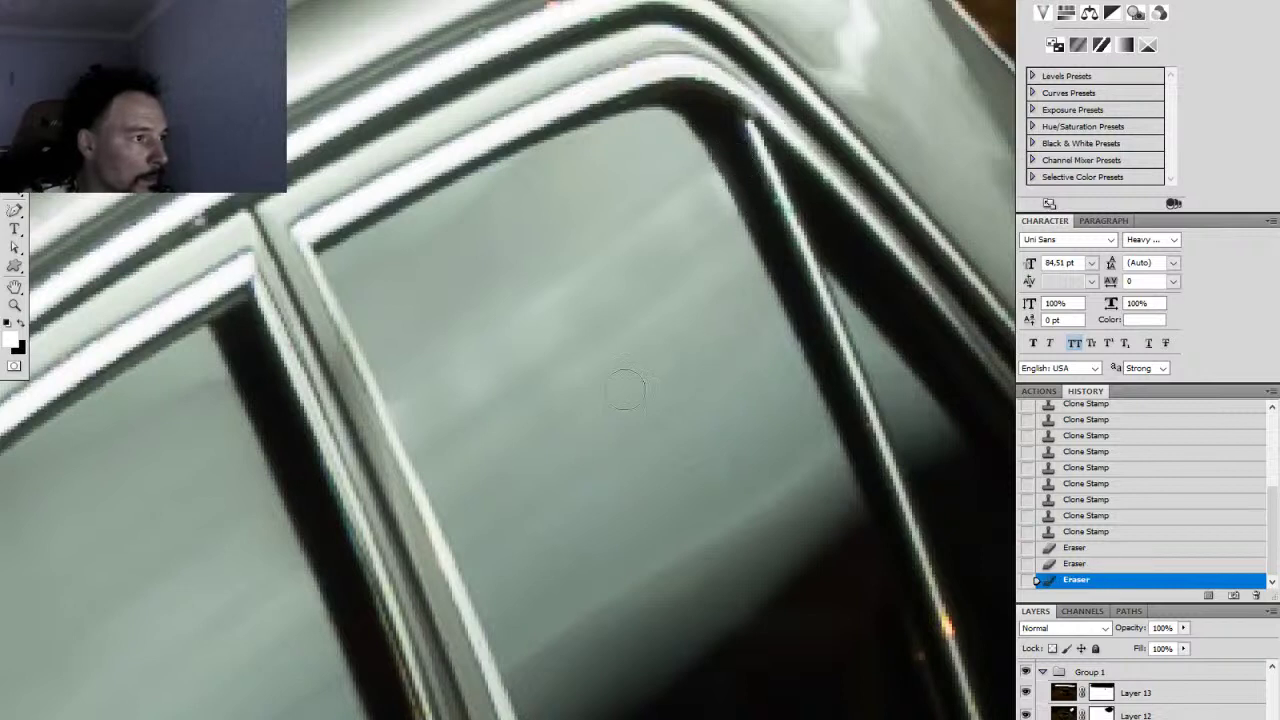
Step: Smooth the leftover bright patches in the middle of the rear side window using a larger soft Clone Stamp brush
right_click(516, 423)
left_click_drag(563, 452, 595, 455)
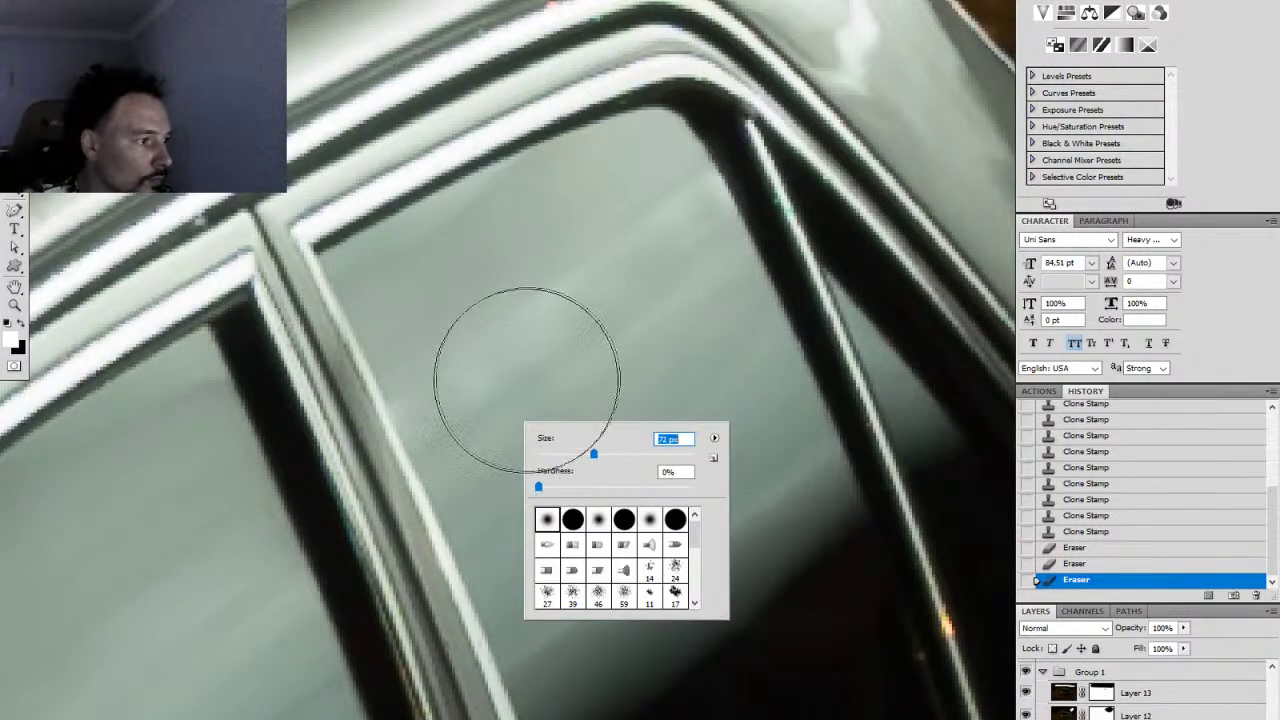
left_click(524, 363, "alt")
left_click(541, 421, "alt")
left_click(514, 377)
left_click(603, 409, "alt")
left_click(600, 342)
left_click(651, 341, "alt")
left_click(660, 314)
Step: Clone out the jagged white reflection on the rear roof pillar with a small soft brush
key("z")
left_click_drag(690, 340, 543, 405)
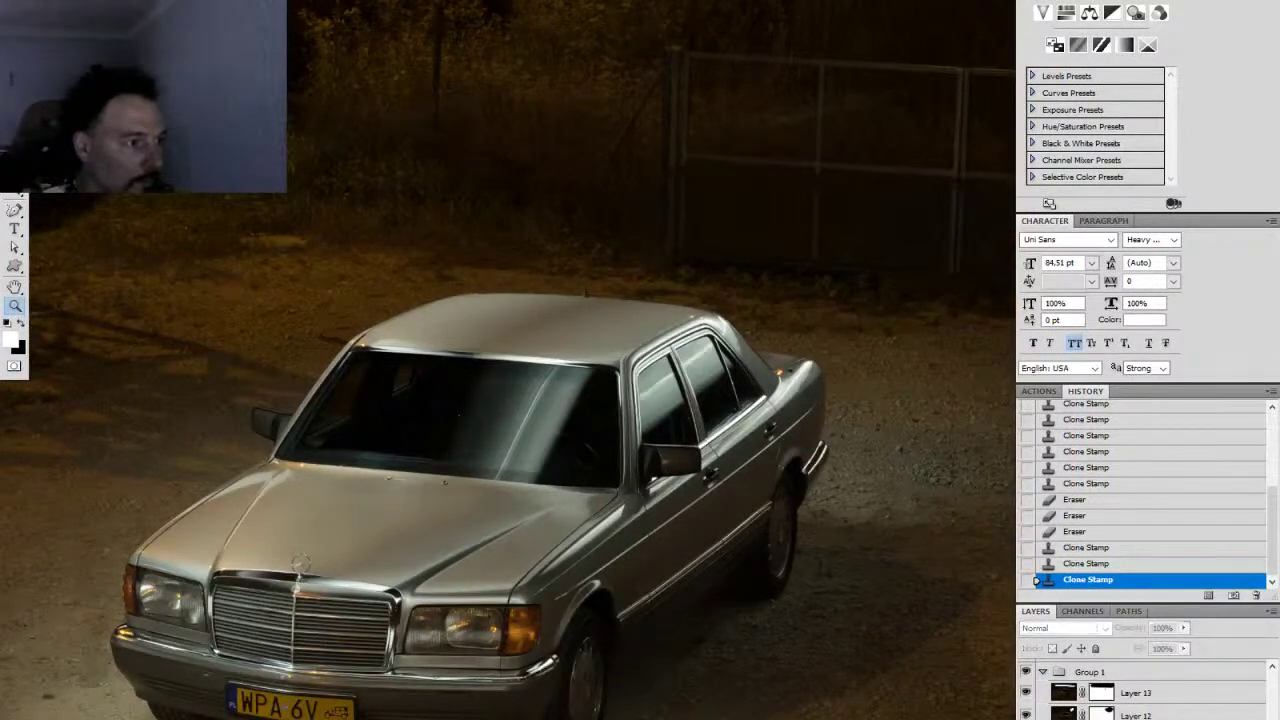
left_click_drag(765, 346, 915, 430)
left_click(1026, 717)
left_click(1026, 717)
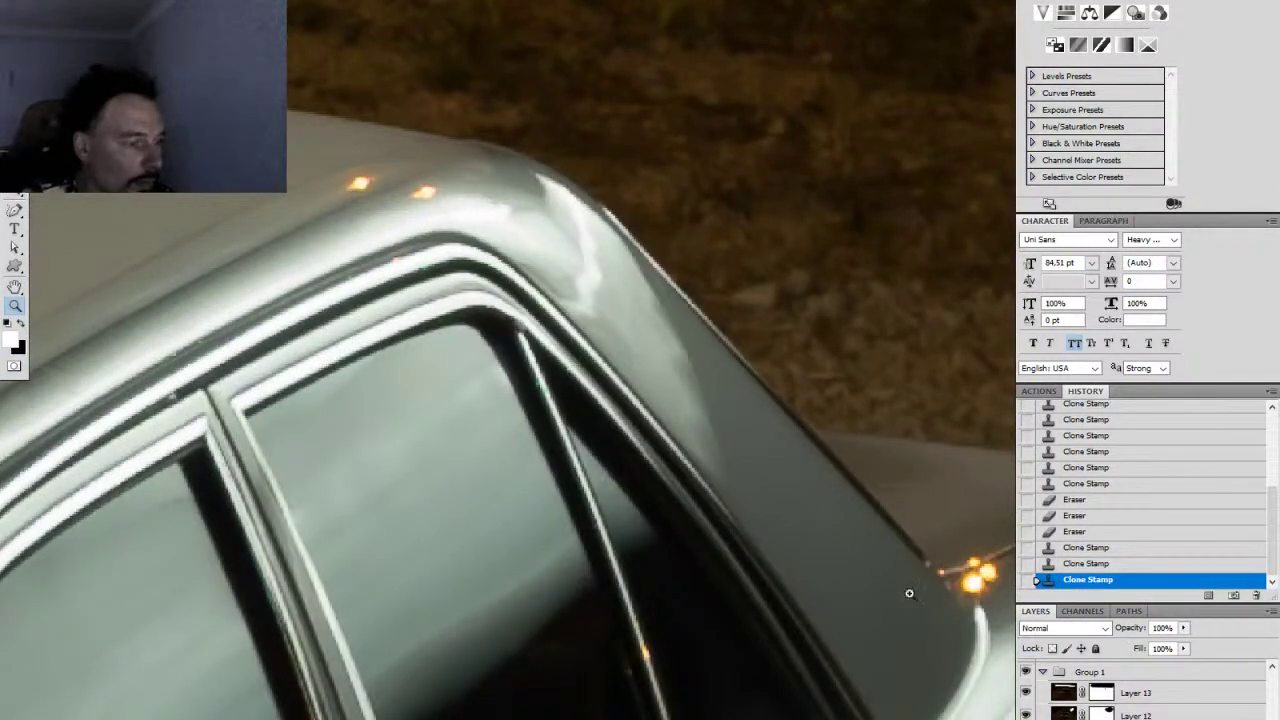
left_click(617, 300)
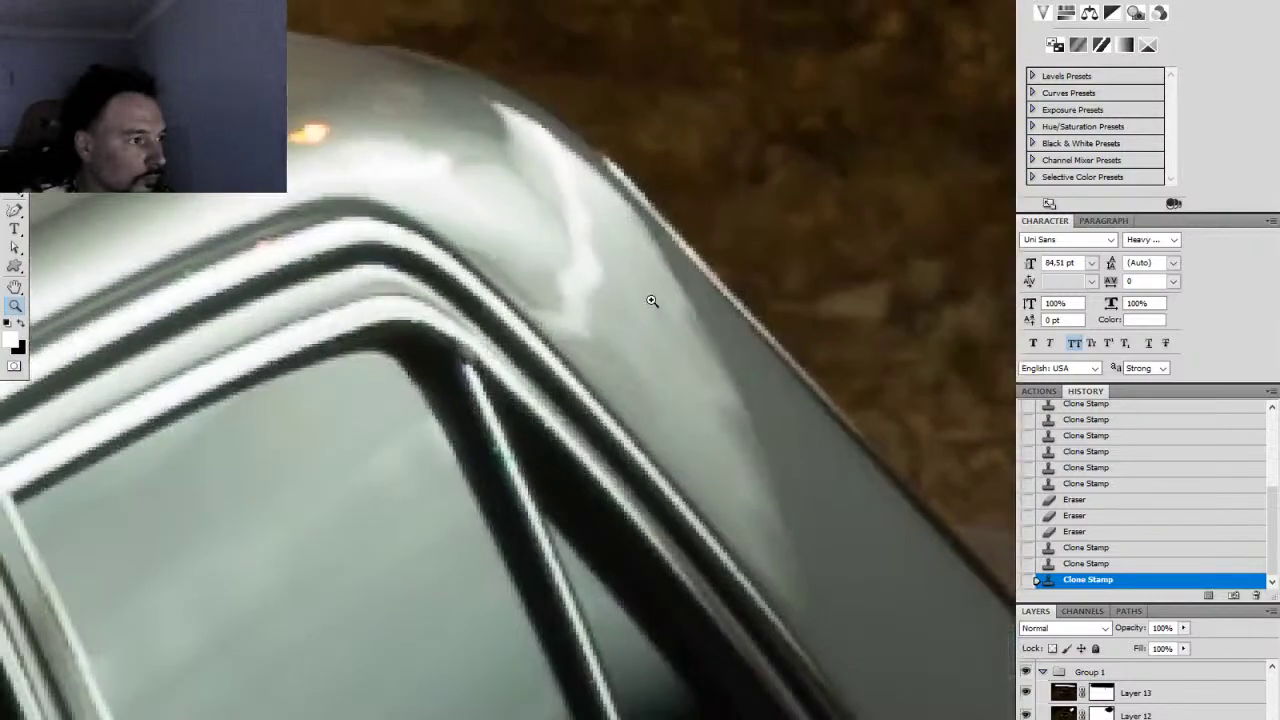
key("s")
right_click(637, 352)
left_click_drag(706, 373, 687, 375)
left_click(632, 326, "alt")
left_click(599, 295)
left_click(594, 293)
left_click(589, 280)
left_click(573, 248, "alt")
left_click(593, 267)
left_click(580, 249, "alt")
left_click(559, 228)
left_click(549, 219, "alt")
left_click(562, 228)
left_click(552, 213, "alt")
left_click(579, 244)
left_click(530, 204, "alt")
left_click(582, 241)
Step: Clip the retouching layer to the layer beneath it
key("z")
left_click_drag(610, 300, 448, 419)
scroll(445, 420, "down", 3)
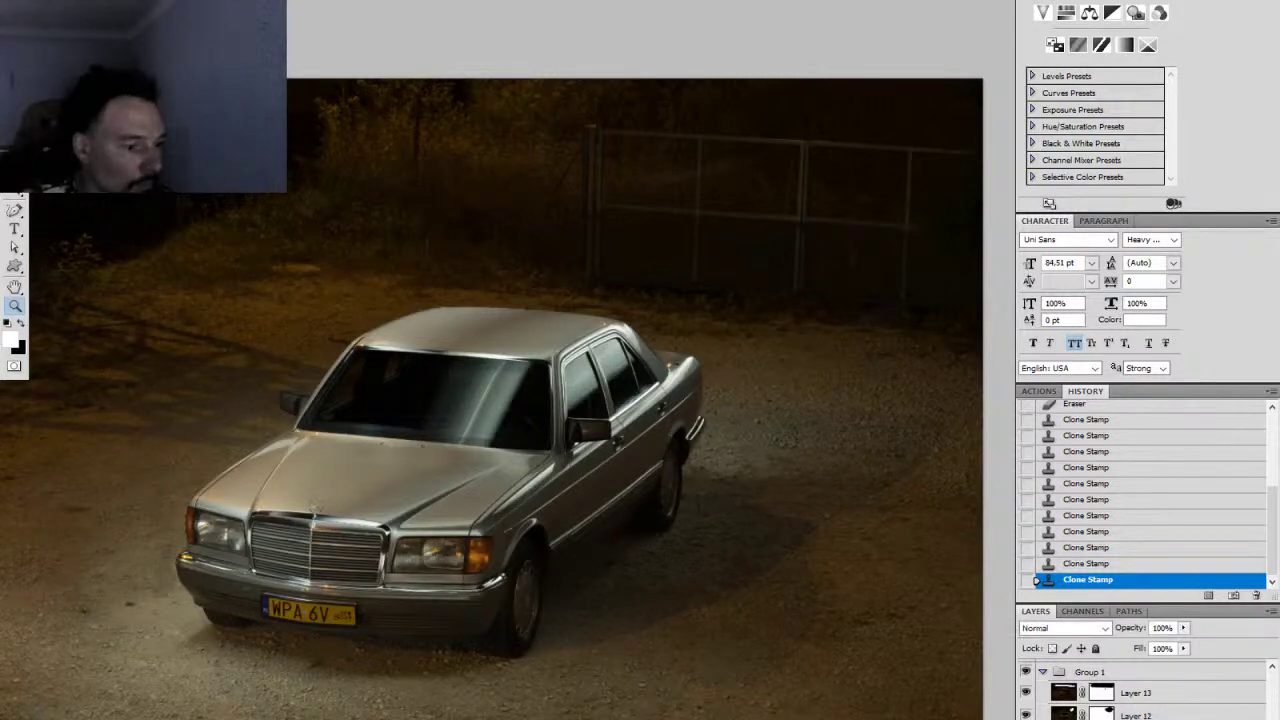
key("ctrl+alt+g")
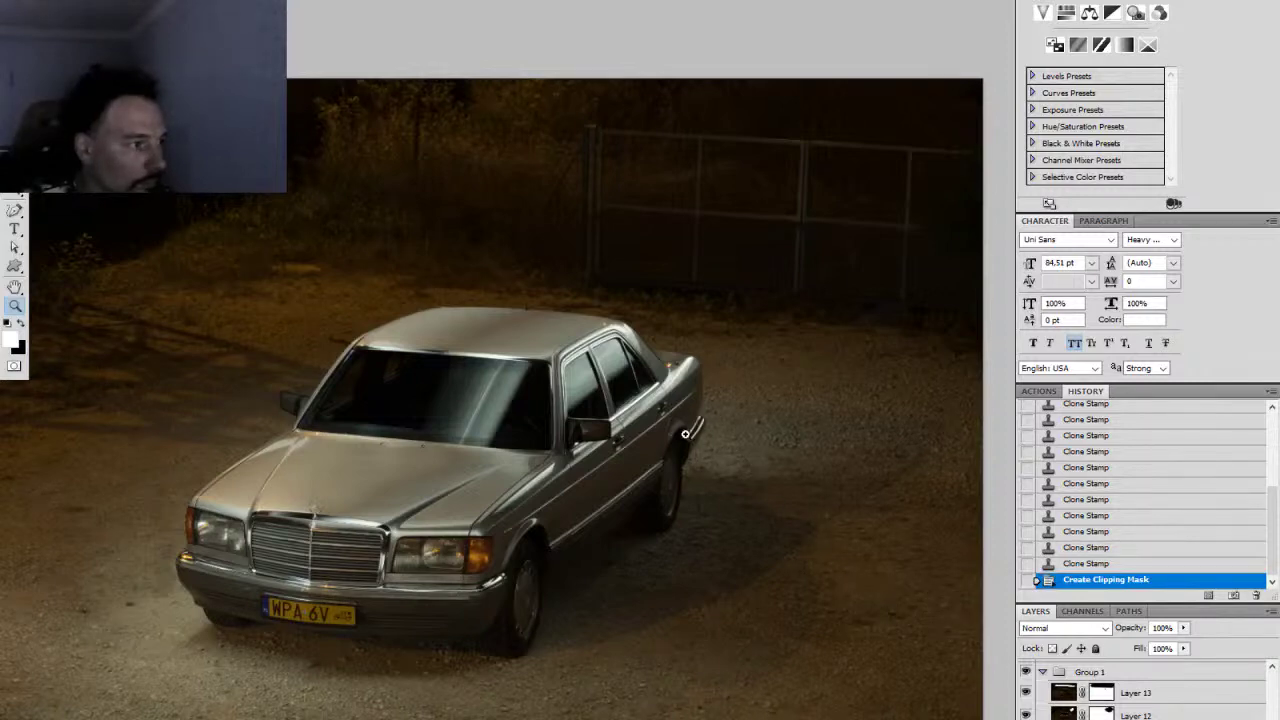
Step: Turn on the hidden layer below Layer 10 and compare the whole picture with and without it
scroll(682, 437, "down", 4)
scroll(640, 447, "up", 3)
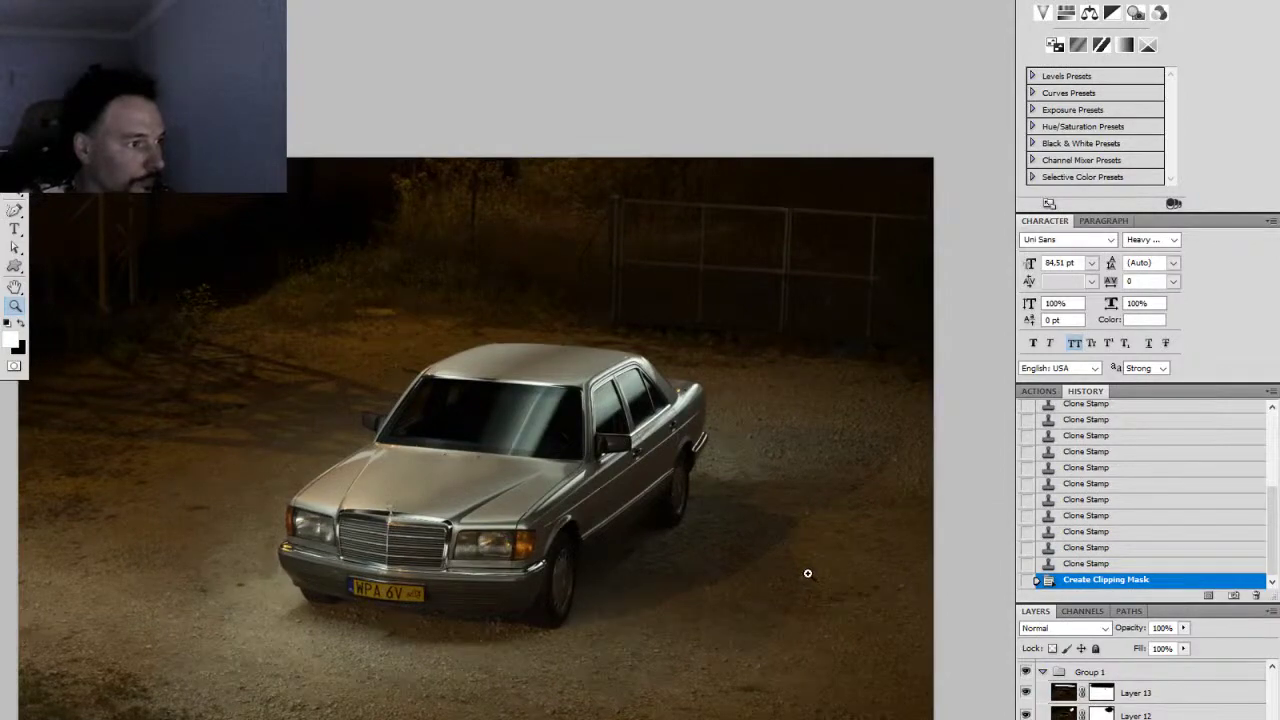
left_click_drag(755, 442, 709, 435)
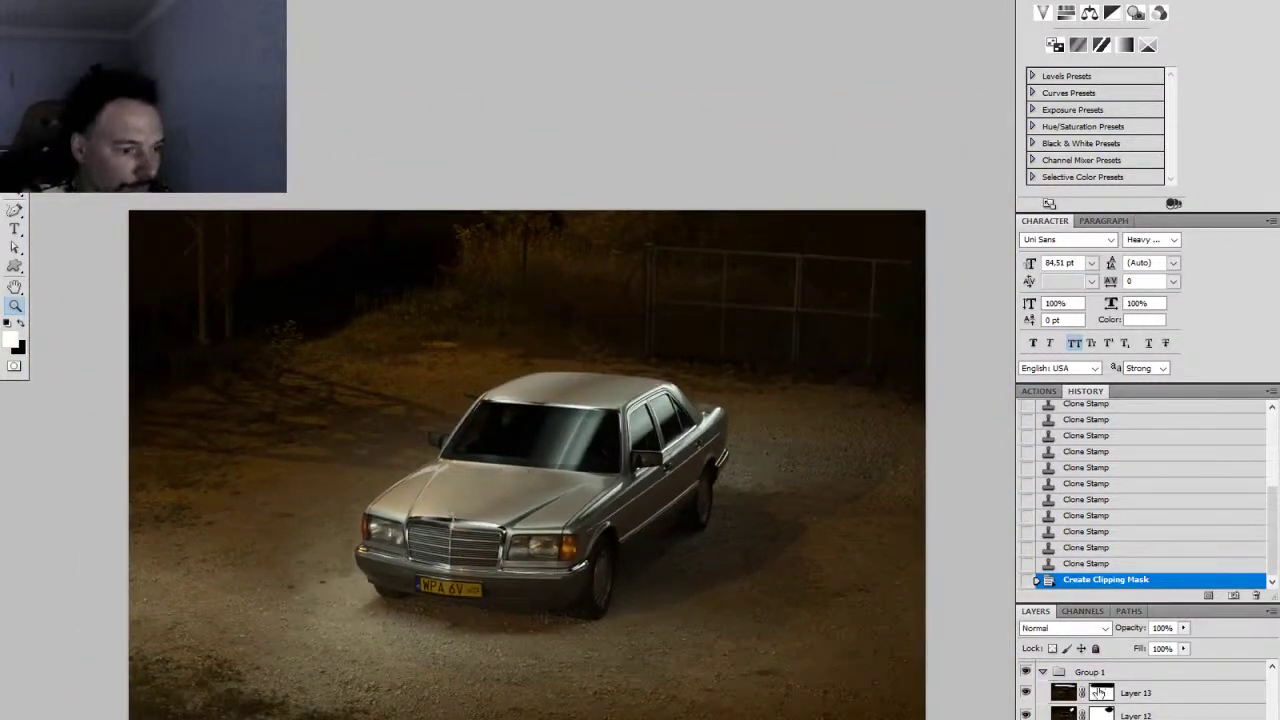
left_click(1040, 670)
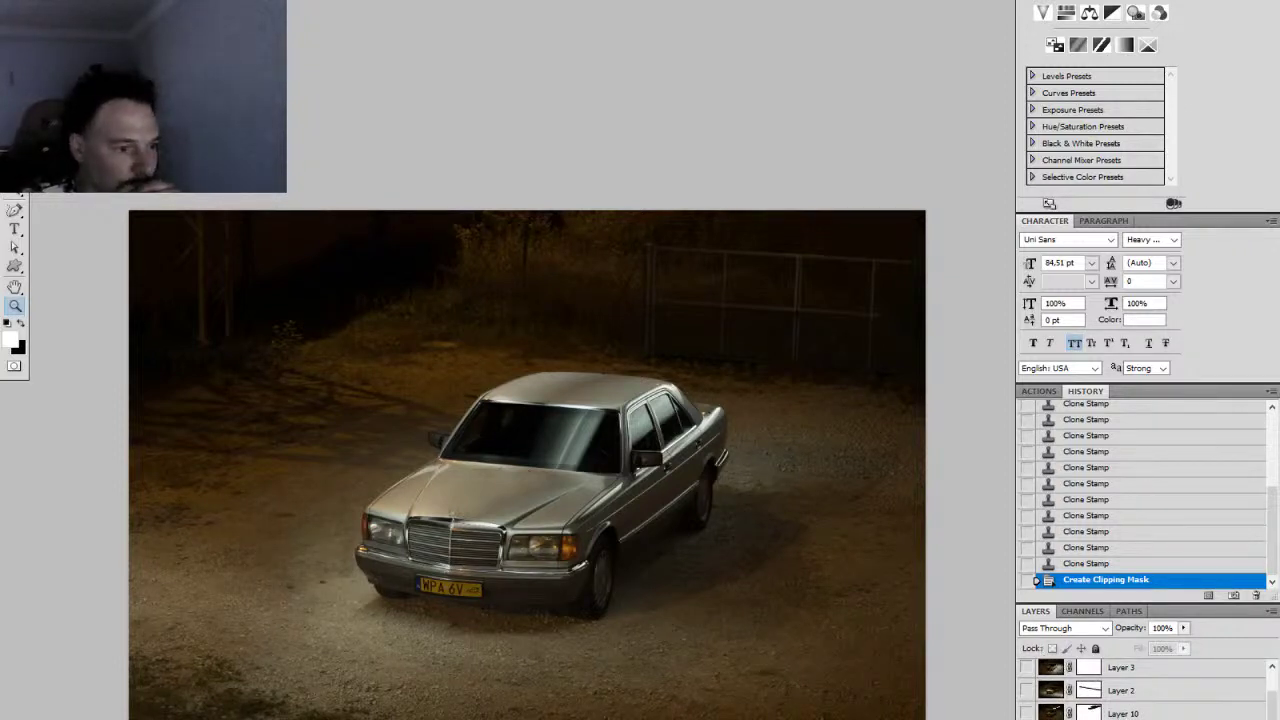
left_click(1027, 719)
left_click(1027, 719)
left_click(1027, 719)
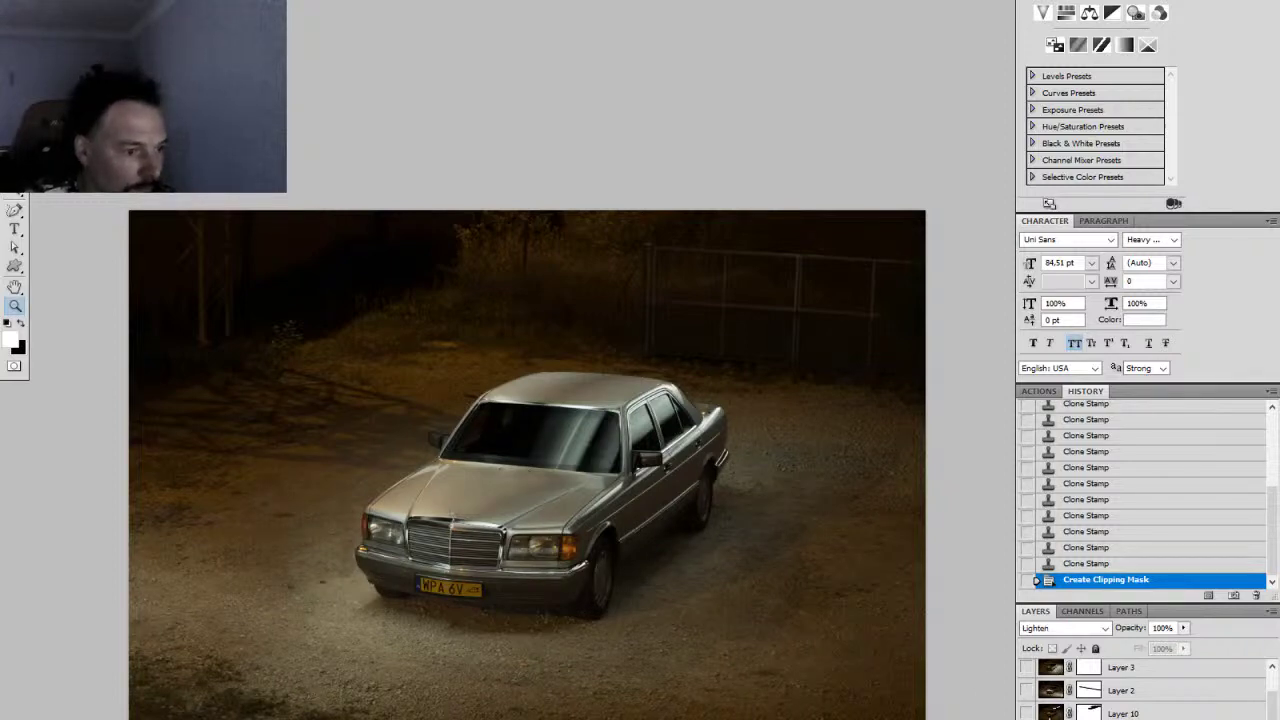
Step: Erase the lighting layer's effect along the roof edge at the windshield's upper corner, on the far mirror's side
left_click(563, 398)
left_click(548, 383)
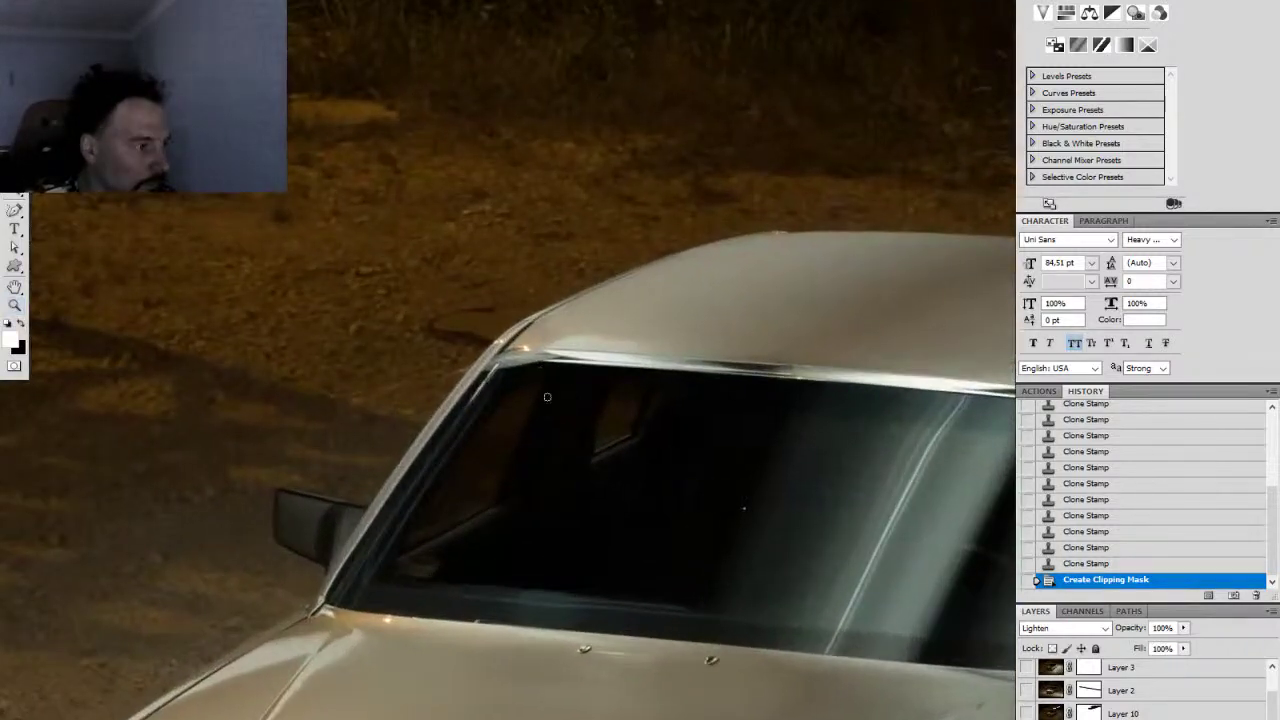
right_click(547, 397)
left_click(620, 428)
left_click(551, 355)
left_click_drag(550, 355, 586, 350)
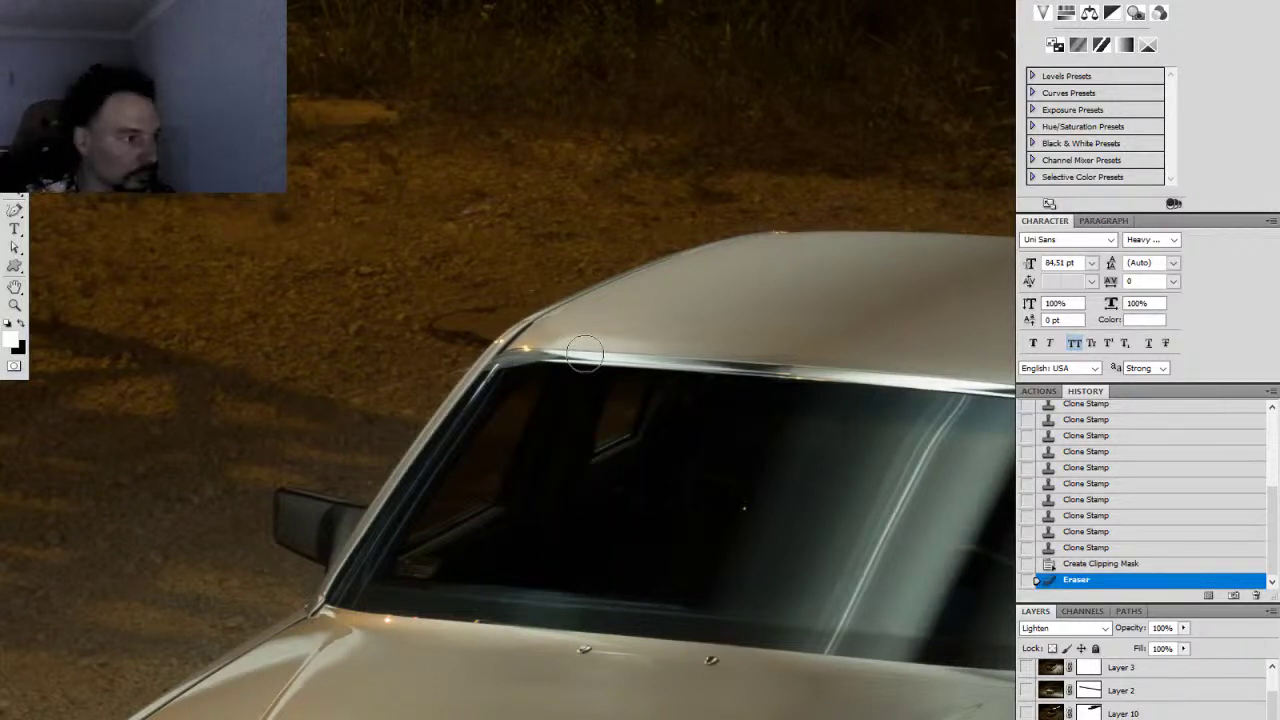
left_click_drag(596, 348, 457, 367)
Step: Compare the whole picture with the lighting layer switched on and off
left_click_drag(691, 417, 586, 426)
left_click_drag(751, 501, 611, 440)
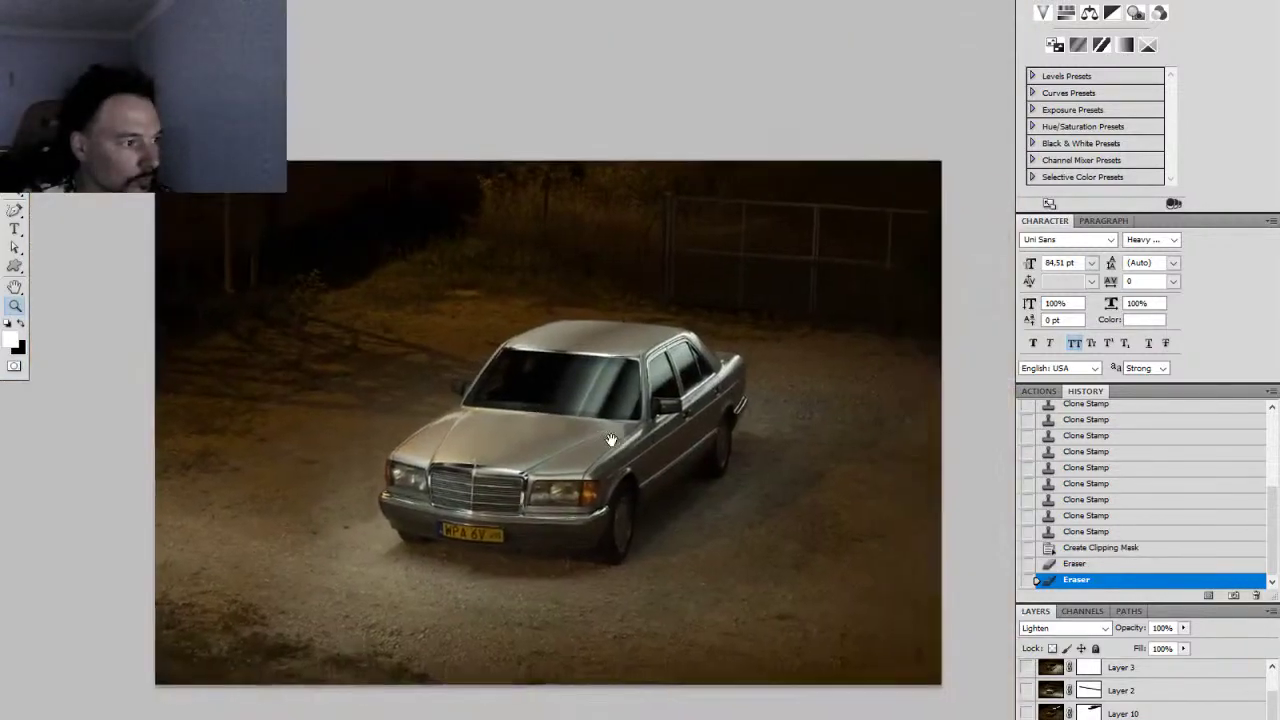
left_click(1027, 718)
left_click(1027, 718)
left_click(1027, 718)
left_click(1027, 718)
left_click(1027, 718)
left_click(1027, 718)
left_click(1027, 718)
left_click(1027, 718)
Step: Compare the Normal and Lighten blend modes of the lighting layer on the hood and windshield
left_click_drag(635, 452, 637, 466)
left_click_drag(471, 506, 609, 474)
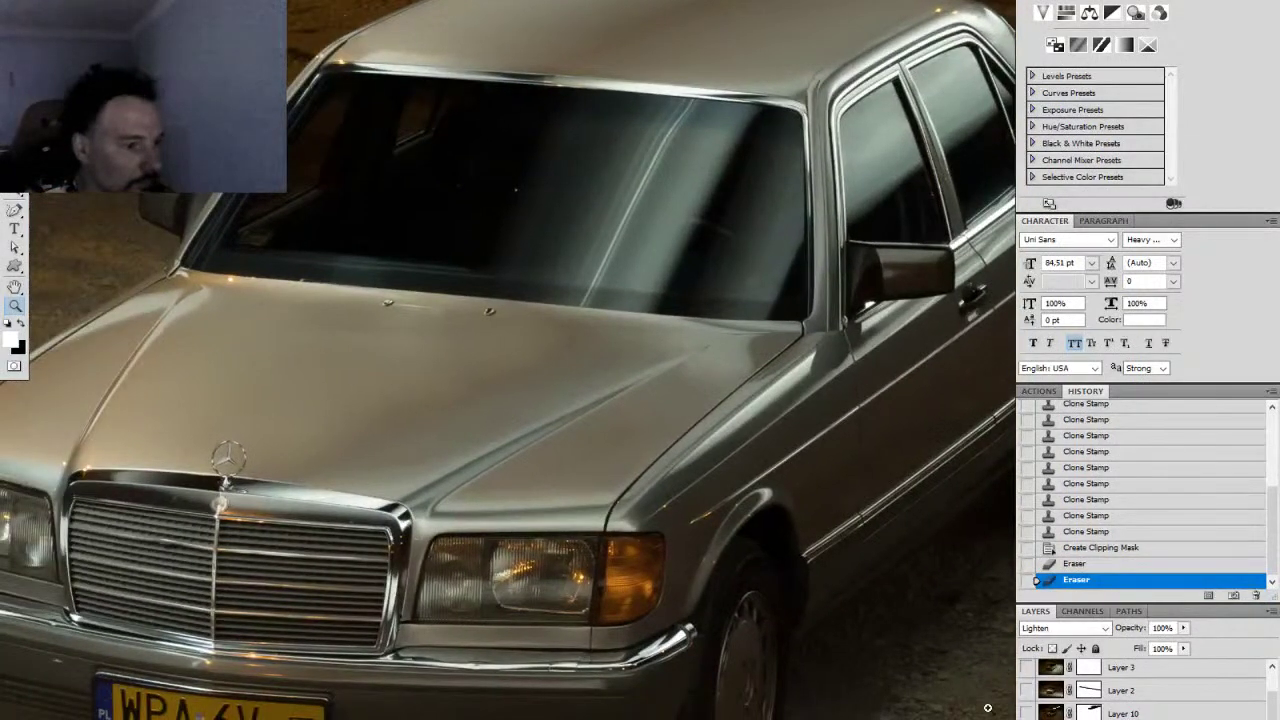
key("alt+shift+n")
left_click(1027, 718)
left_click(1027, 718)
left_click(1027, 718)
key("alt+shift+n")
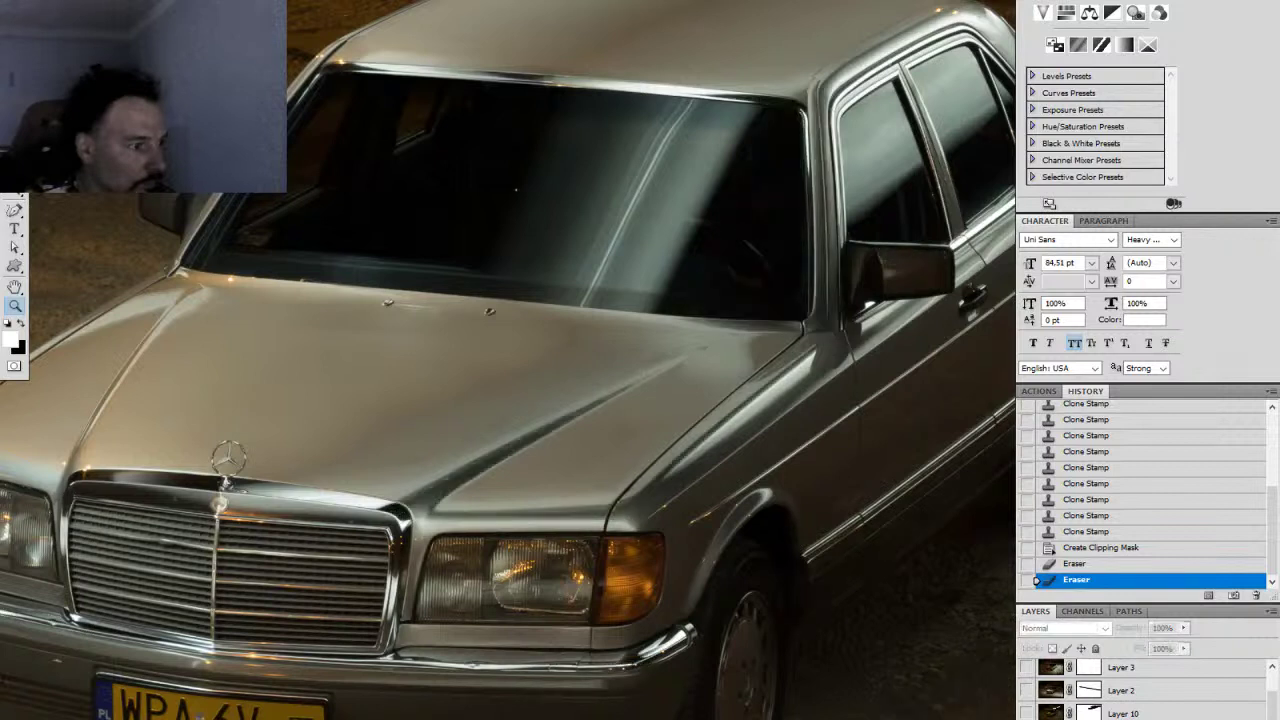
key("alt+shift+g")
key("alt+shift+n")
key("alt+shift+g")
Step: Erase the lighting layer's effect on the hood crease just below the windshield
key("e")
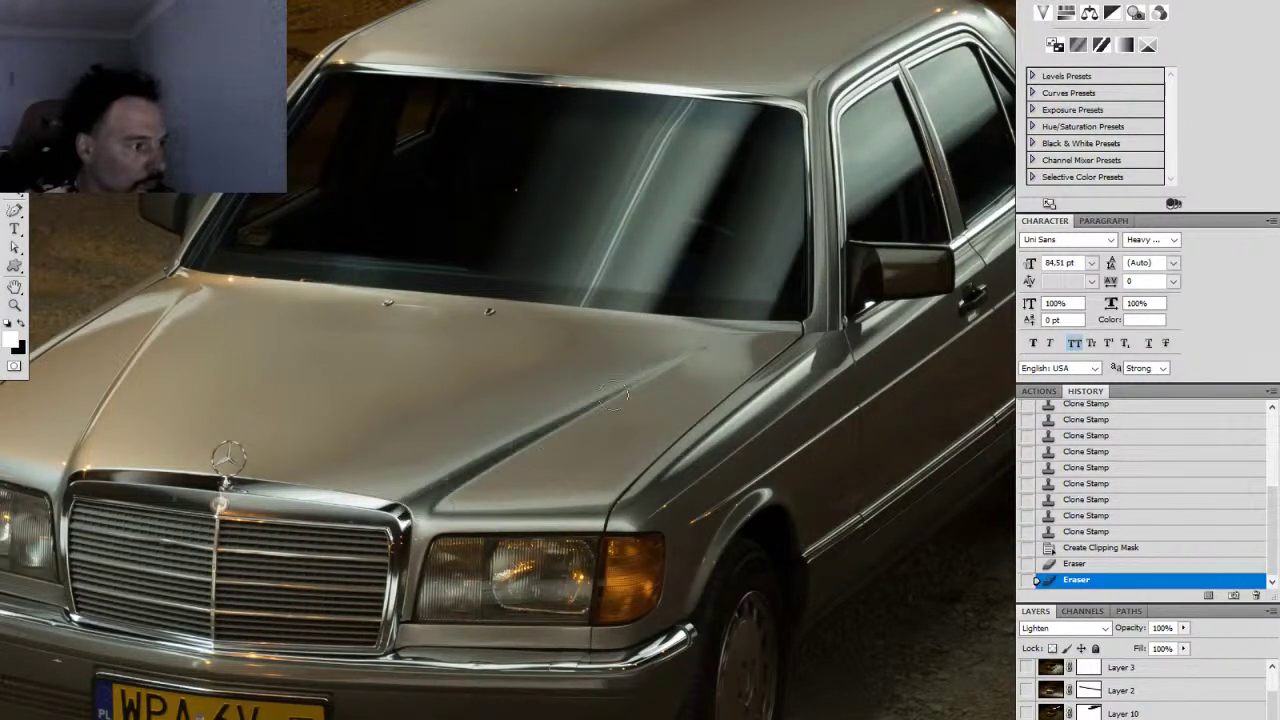
left_click(694, 356)
key("z")
left_click(648, 388, "alt")
left_click(642, 388, "alt")
left_click(642, 388, "alt")
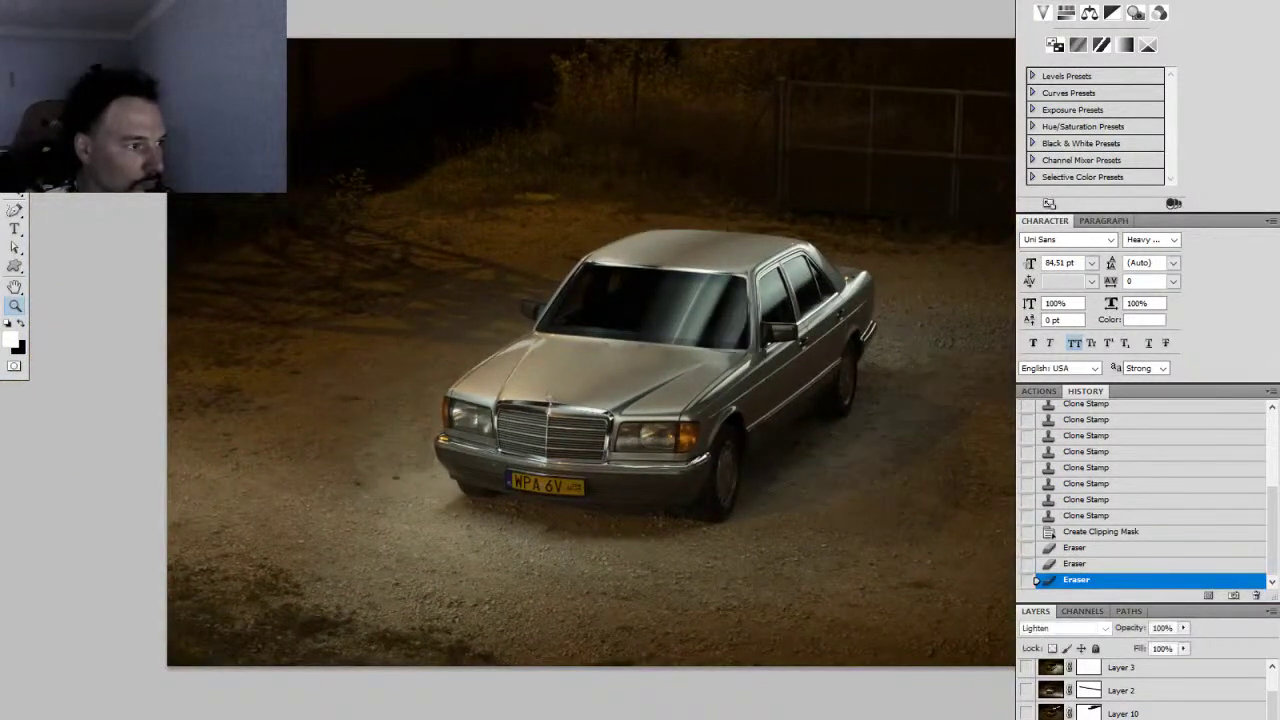
Step: Select the layer below Layer 10, toggle its visibility and set its blend mode to Lighten
left_click(1027, 718)
left_click(1027, 718)
left_click(1122, 718)
left_click(1027, 718)
key("shift+alt+g")
Step: Erase the stray highlight on the chrome grille frame's upper corner beside the headlight with a small soft eraser
left_click(633, 429)
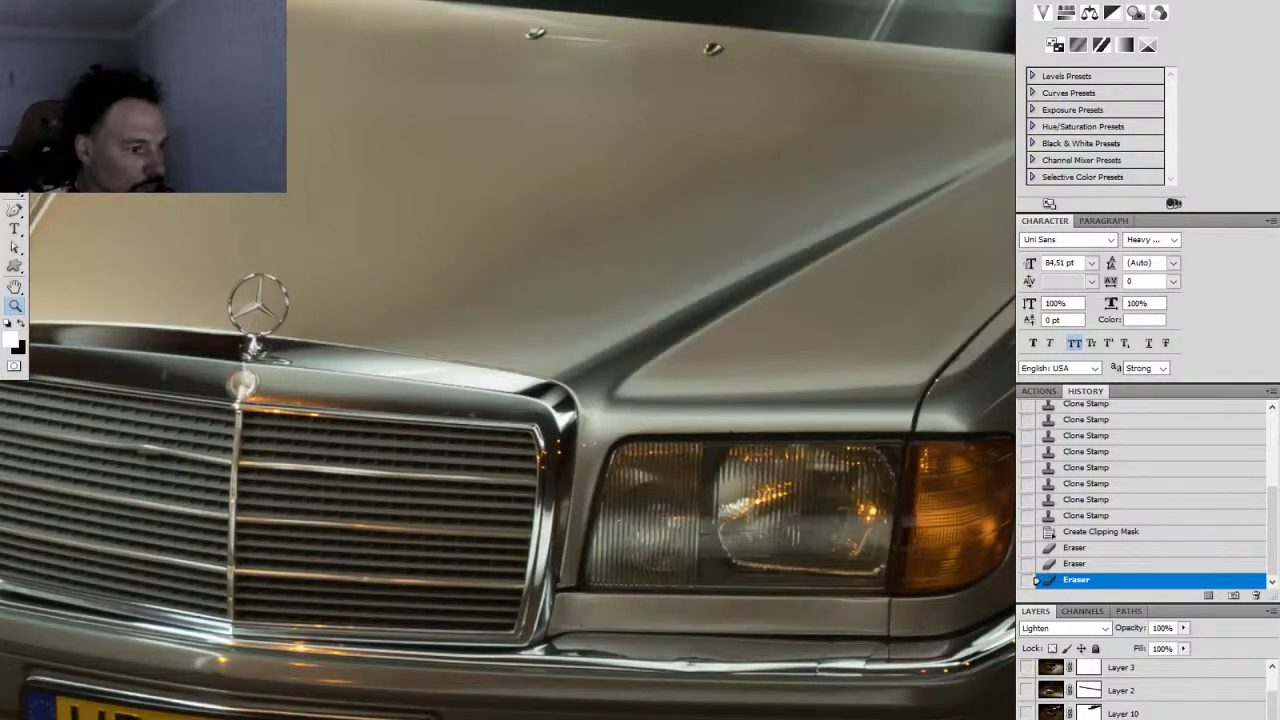
key("ctrl+comma")
scroll(1262, 715, "down", 10)
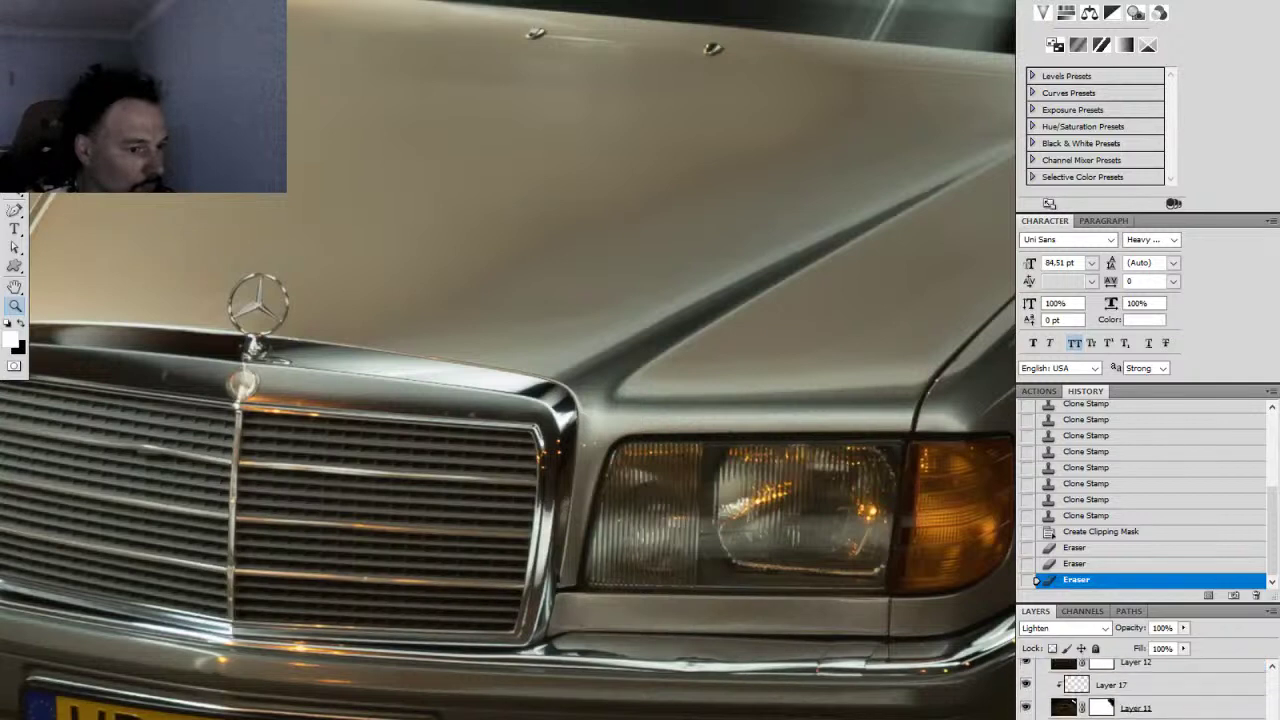
scroll(1036, 711, "up", 1)
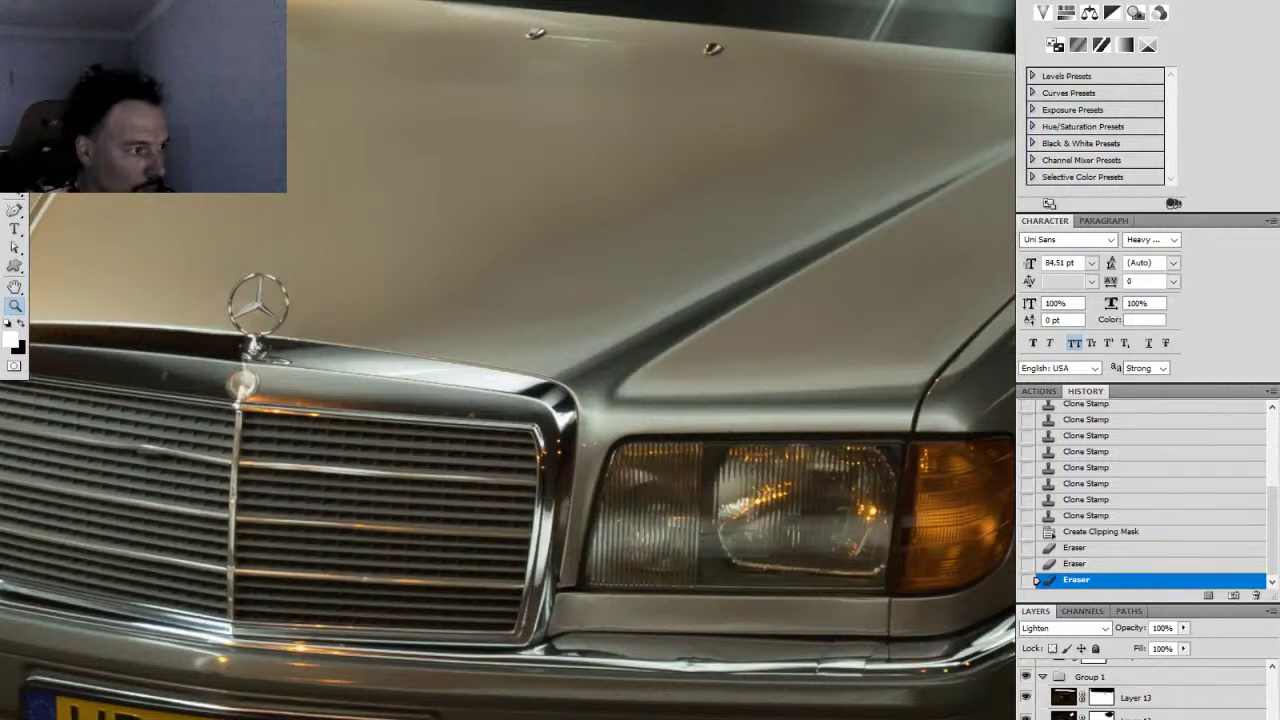
scroll(1145, 690, "down", 3)
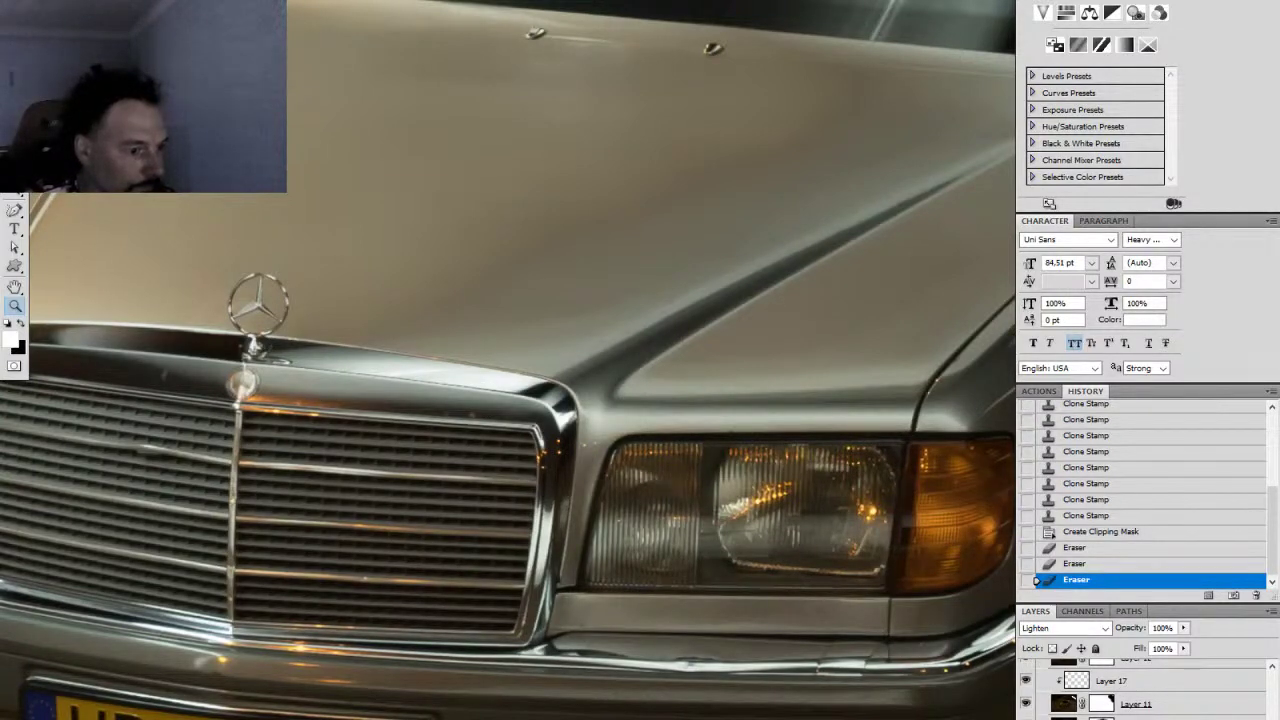
left_click_drag(580, 426, 652, 422)
key("e")
right_click(648, 436)
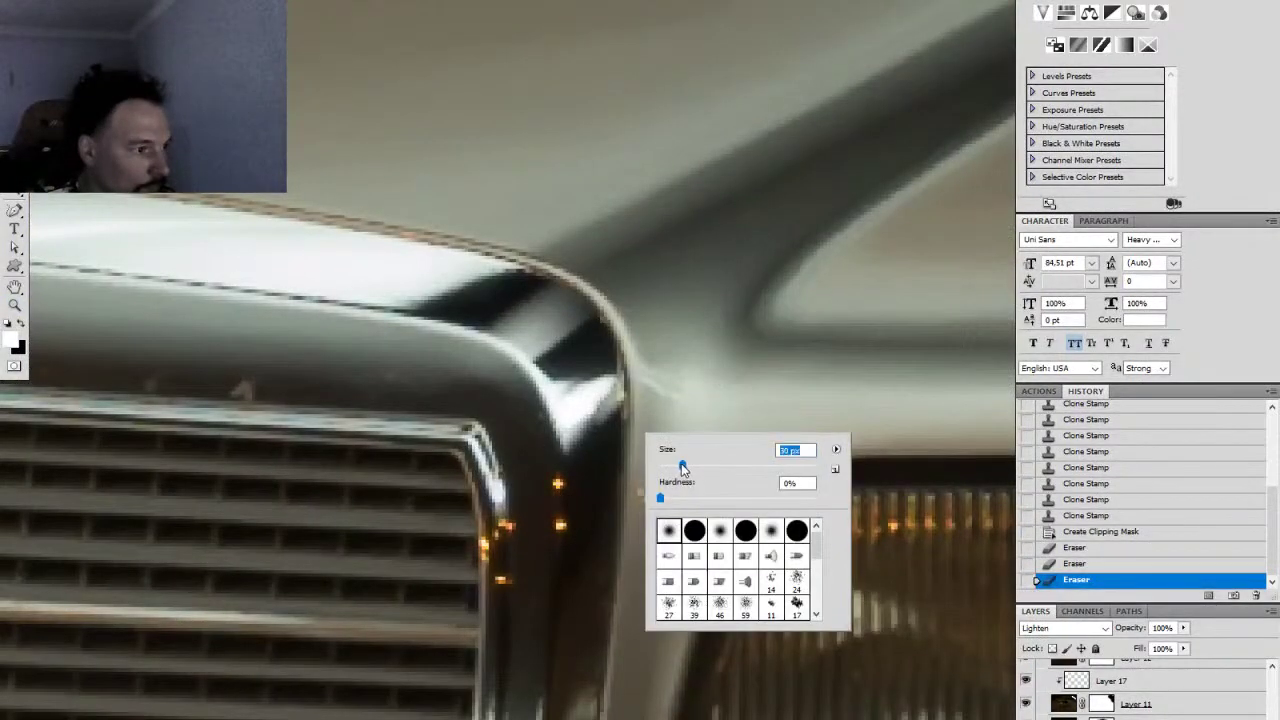
mouse_move(580, 383)
left_mouse_down()
mouse_move(600, 444)
mouse_move(590, 378)
mouse_move(612, 432)
mouse_move(611, 379)
mouse_move(636, 427)
left_mouse_up()
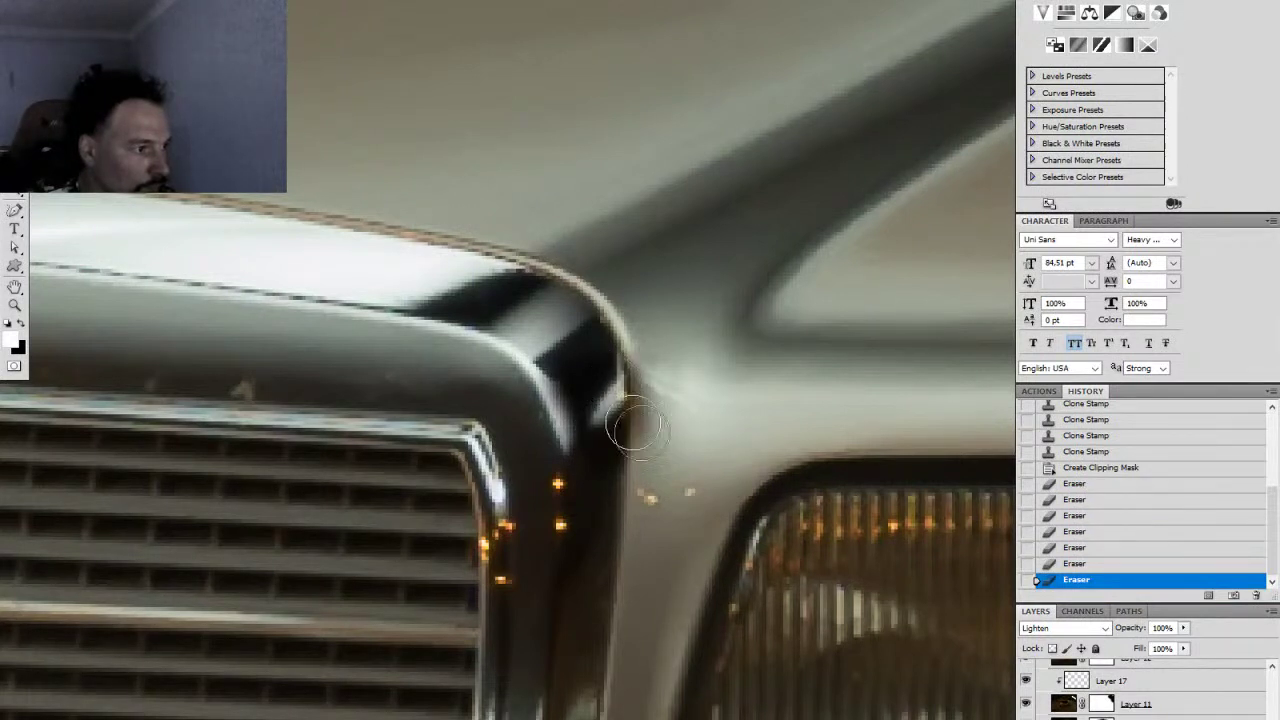
Step: Refine the masked edge around the chrome grille corner by swapping the mask colours and using a small soft eraser
key("x")
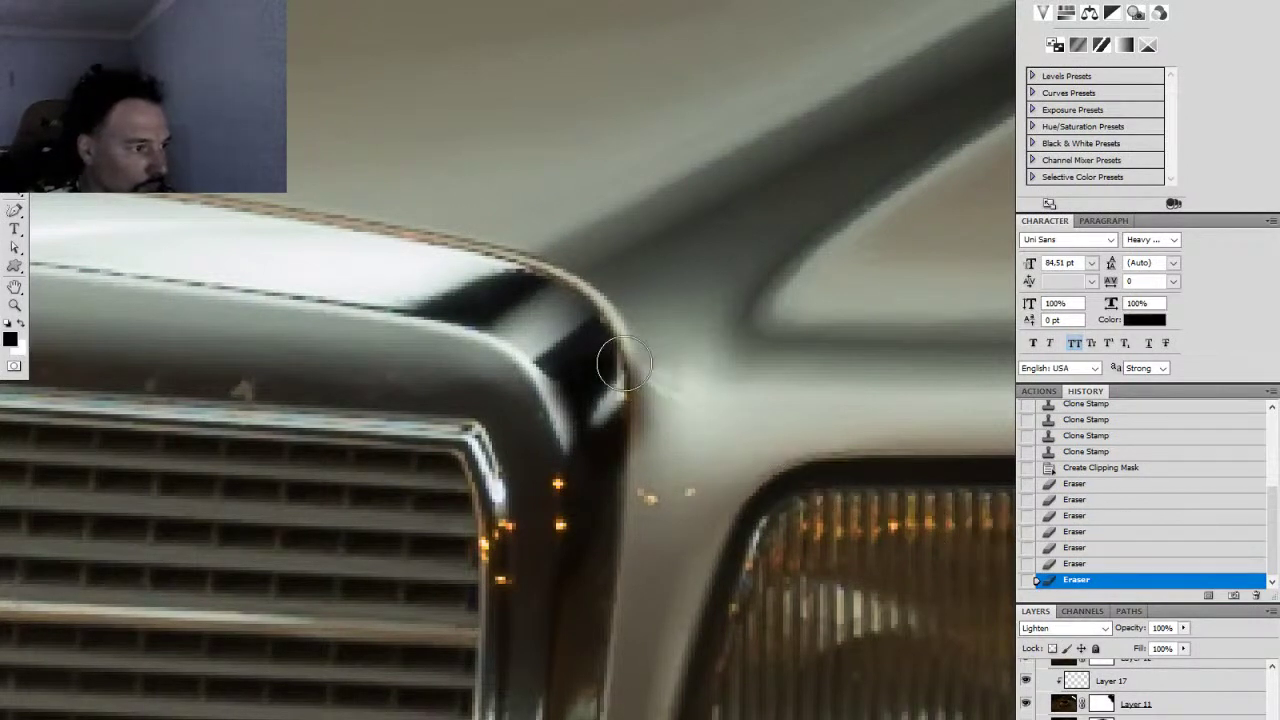
left_click_drag(623, 367, 648, 457)
right_click(638, 432)
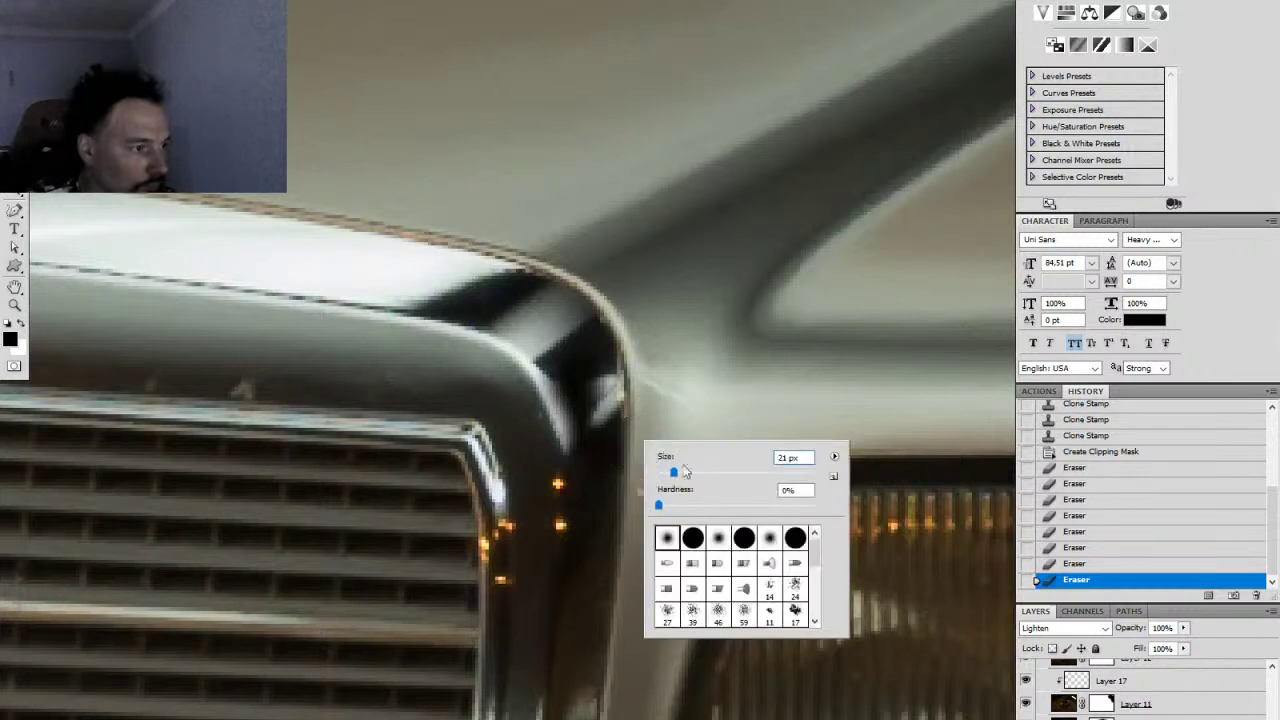
left_click(591, 370)
key("x")
left_click_drag(606, 390, 606, 451)
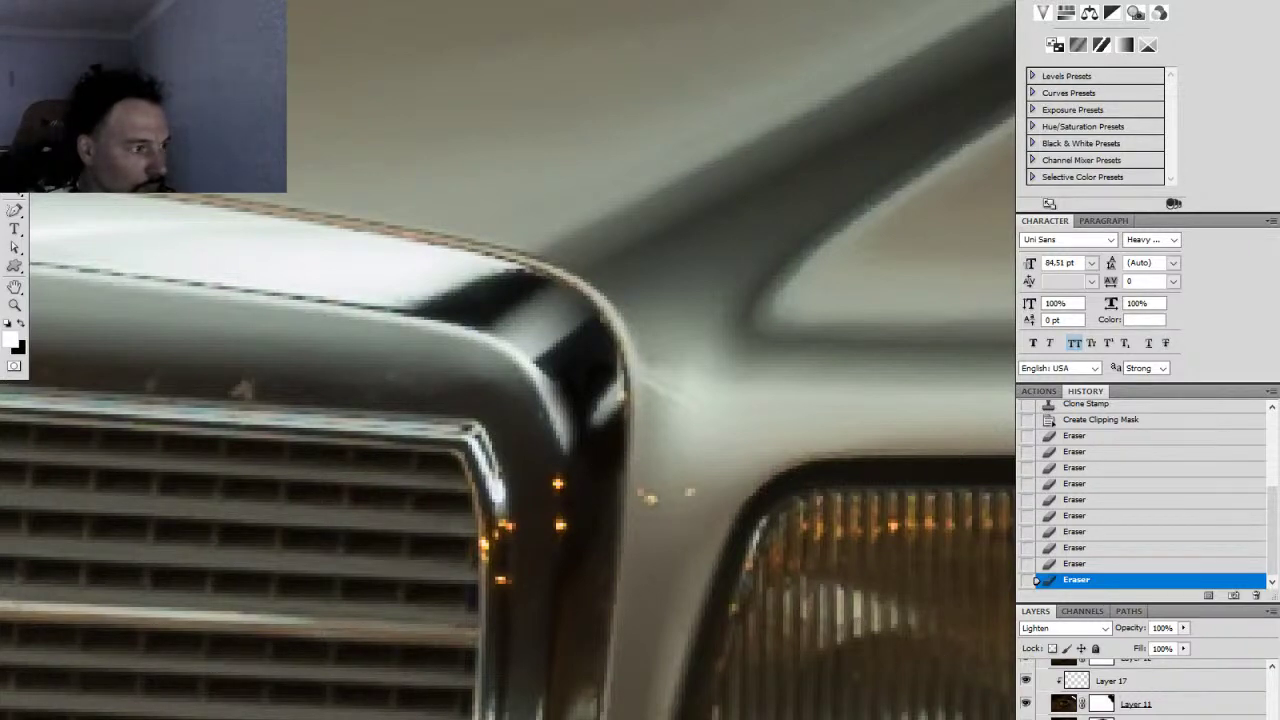
left_click_drag(778, 508, 652, 528)
scroll(630, 533, "down", 5)
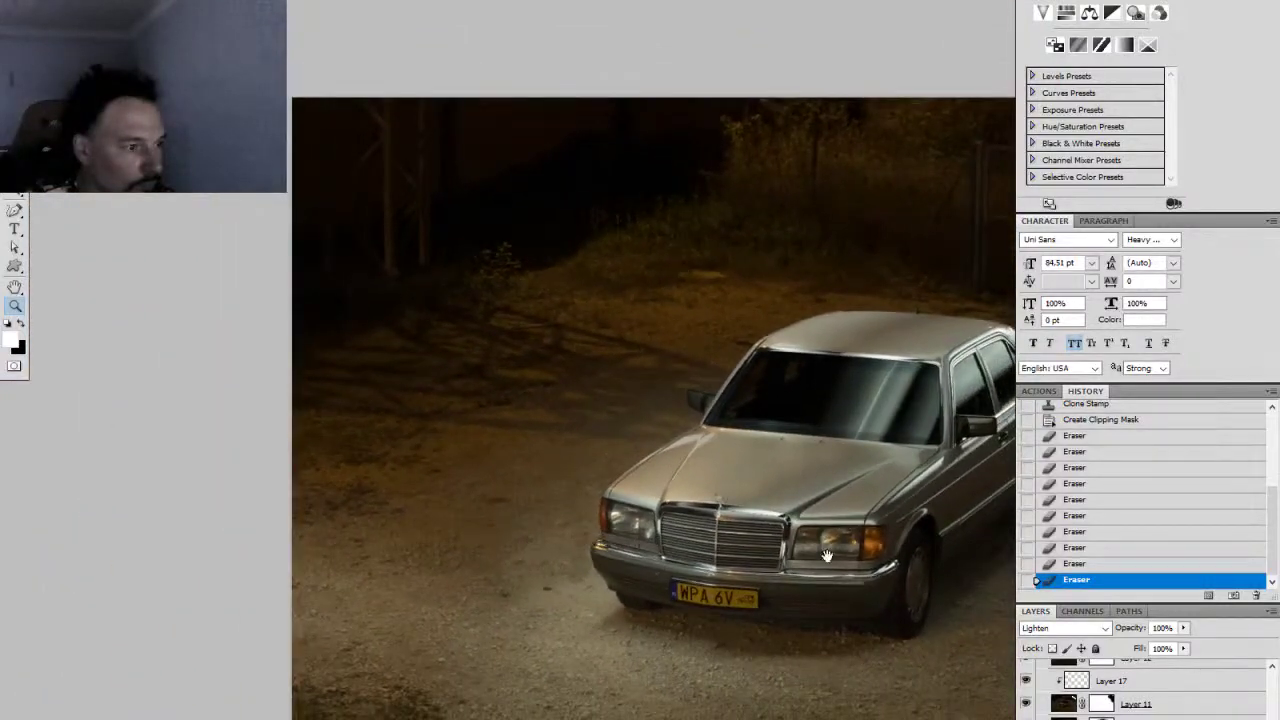
Step: Compare the car composite with and without the lighting layer group by toggling the group's visibility several times
left_click_drag(826, 556, 643, 584)
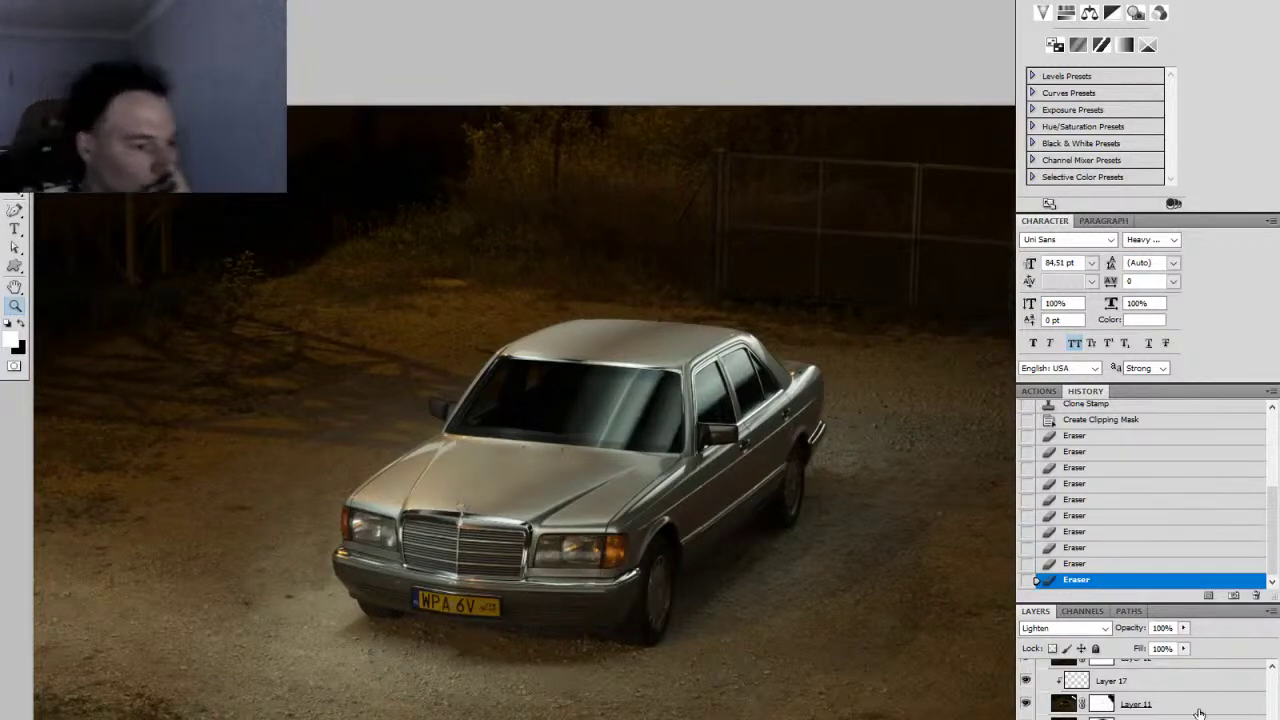
scroll(1100, 690, "up", 2)
left_click(1043, 680)
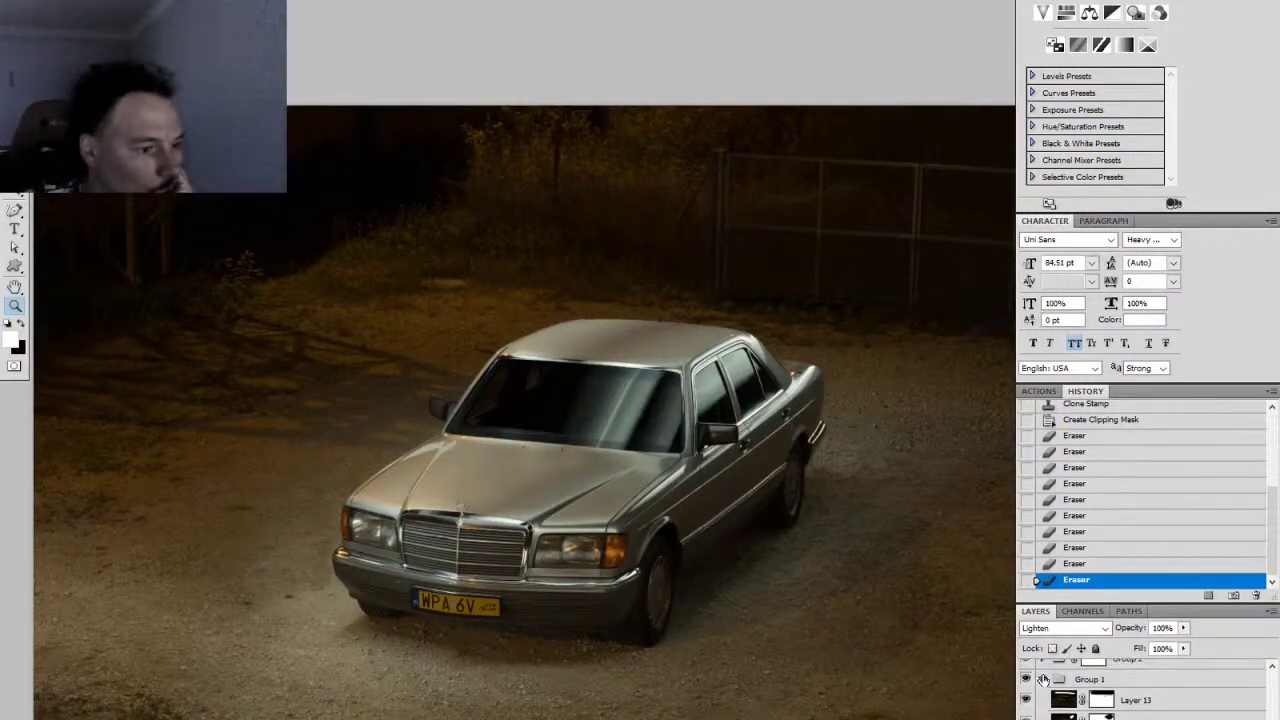
left_click(1044, 680)
left_click(778, 416)
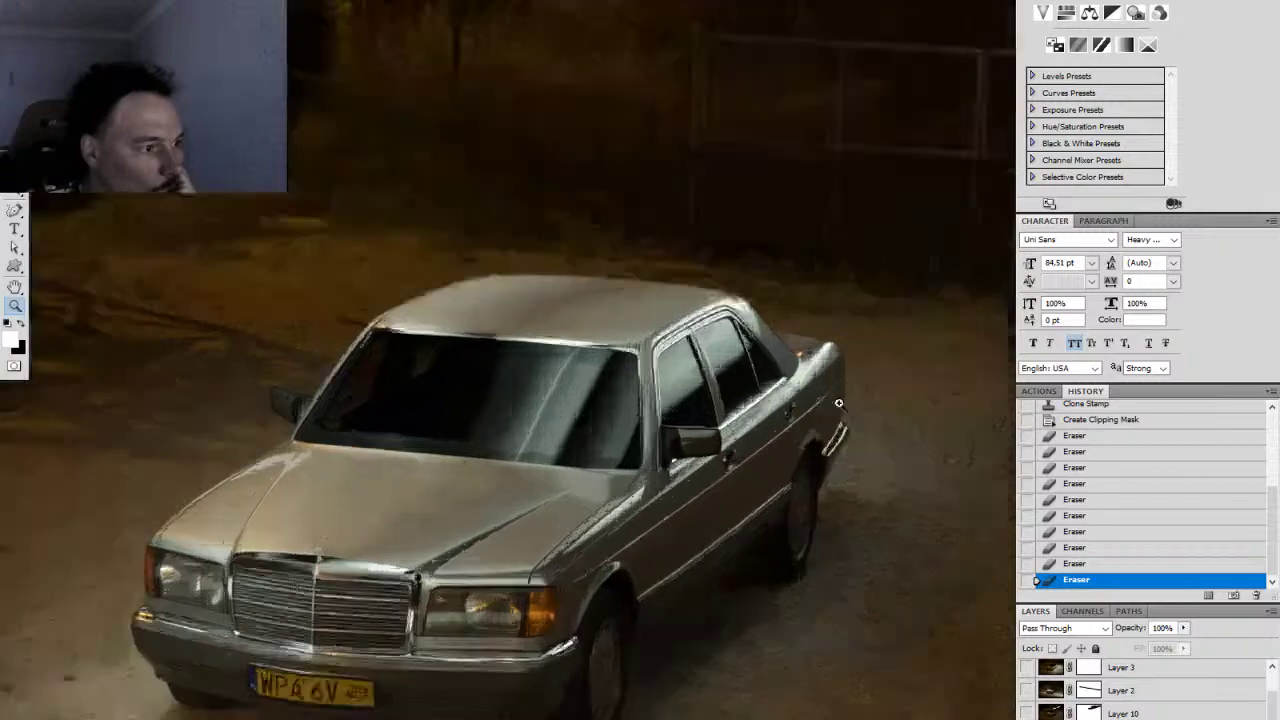
left_click_drag(889, 397, 801, 421)
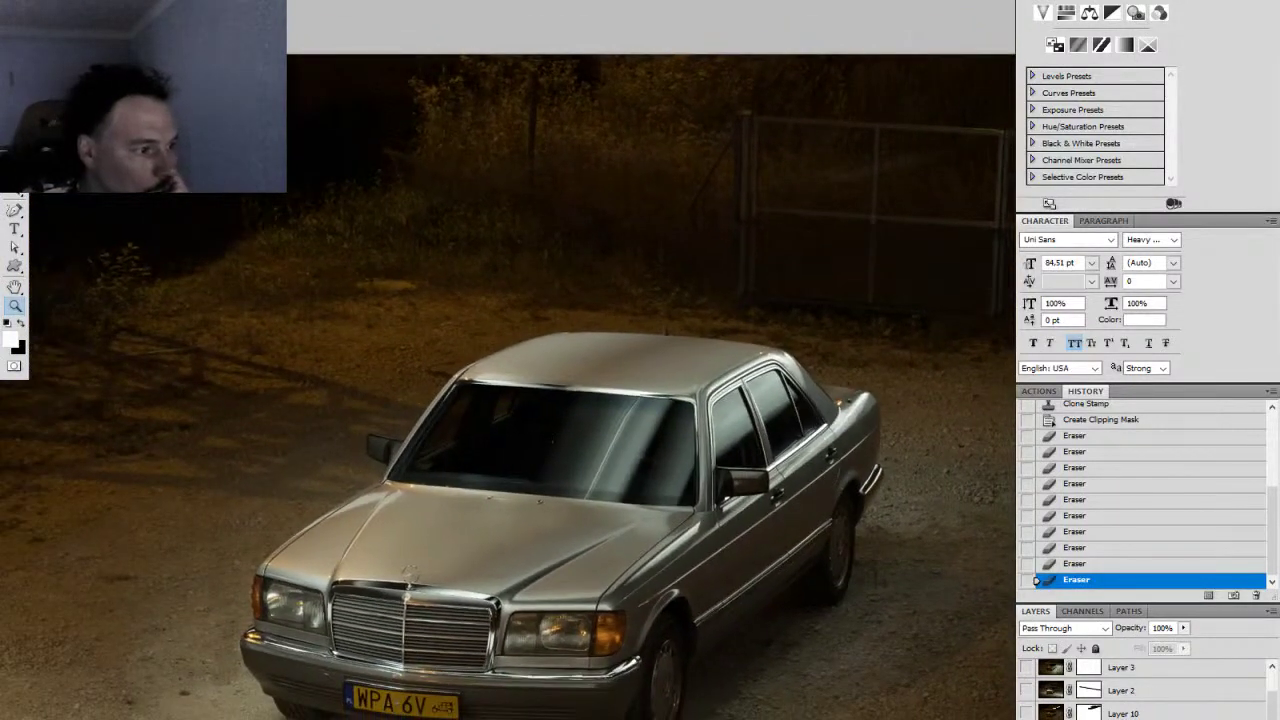
key("ctrl+comma")
key("ctrl+comma")
key("ctrl+comma")
key("ctrl+comma")
key("ctrl+comma")
key("ctrl+comma")
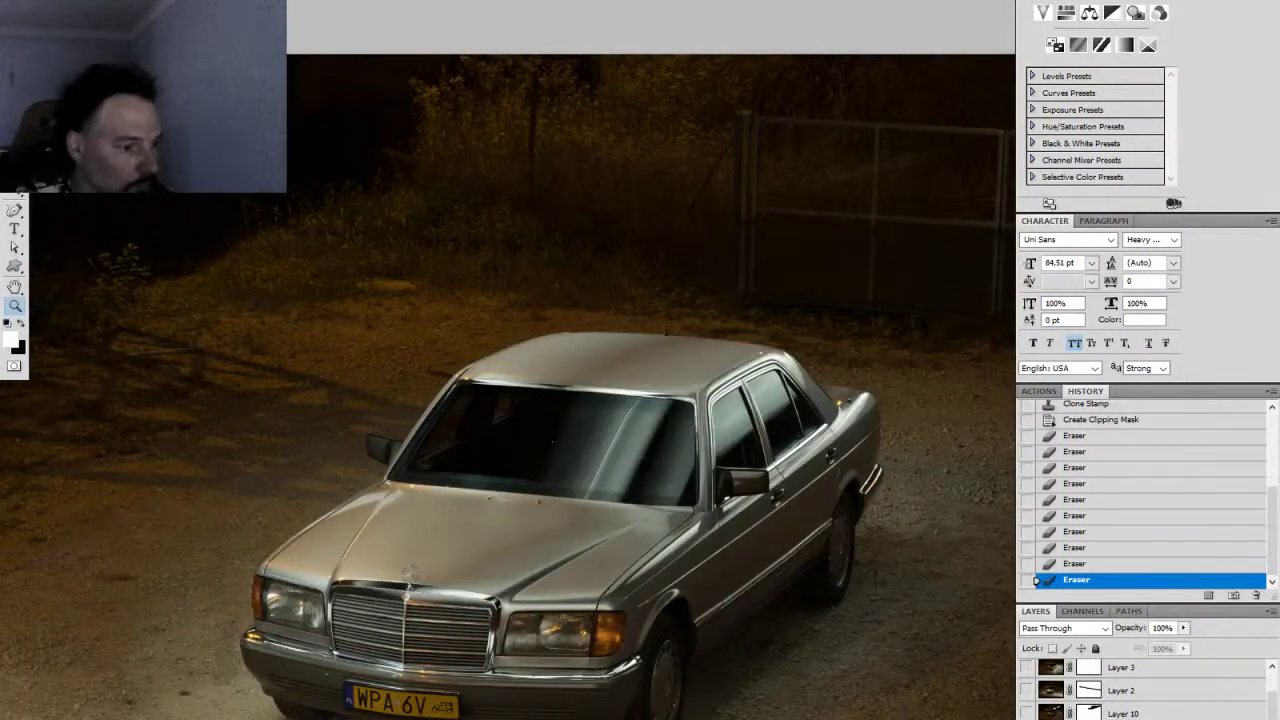
Step: Try to clone out the bright diagonal streak on the windshield directly on the Lighten layer with a soft brush
scroll(1140, 690, "down", 2)
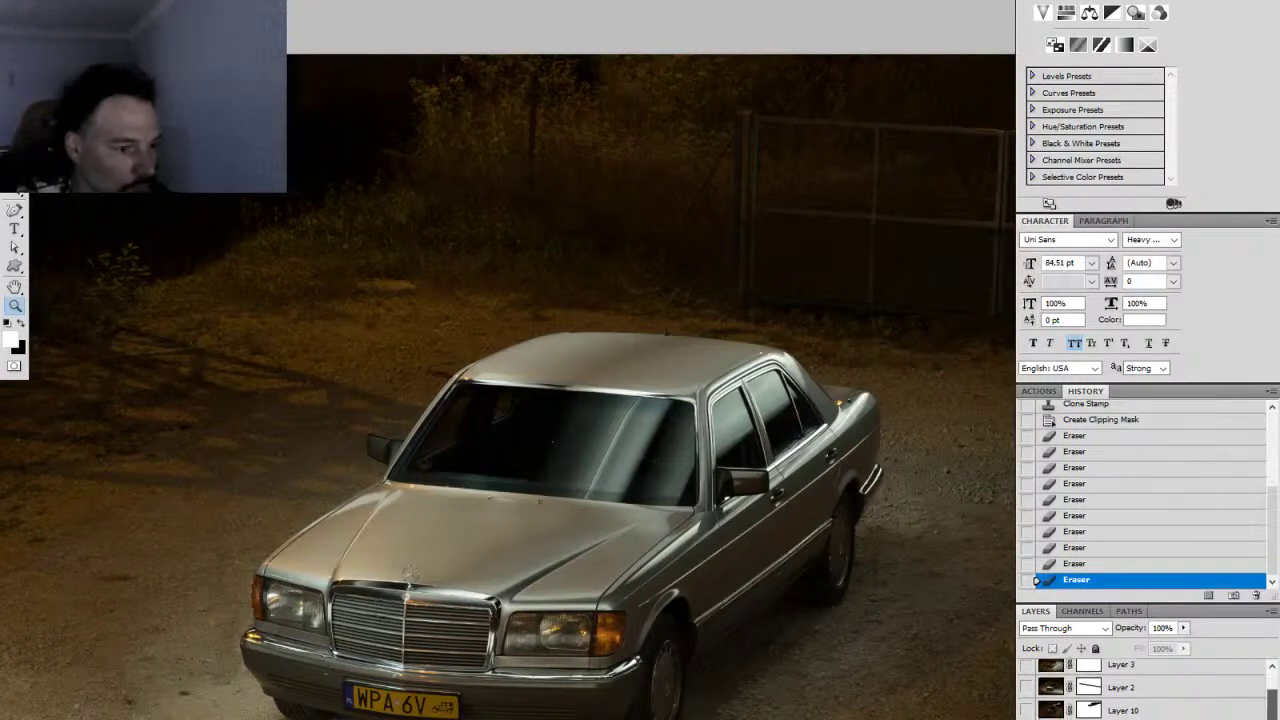
left_click_drag(663, 495, 736, 428)
left_click_drag(707, 515, 689, 397)
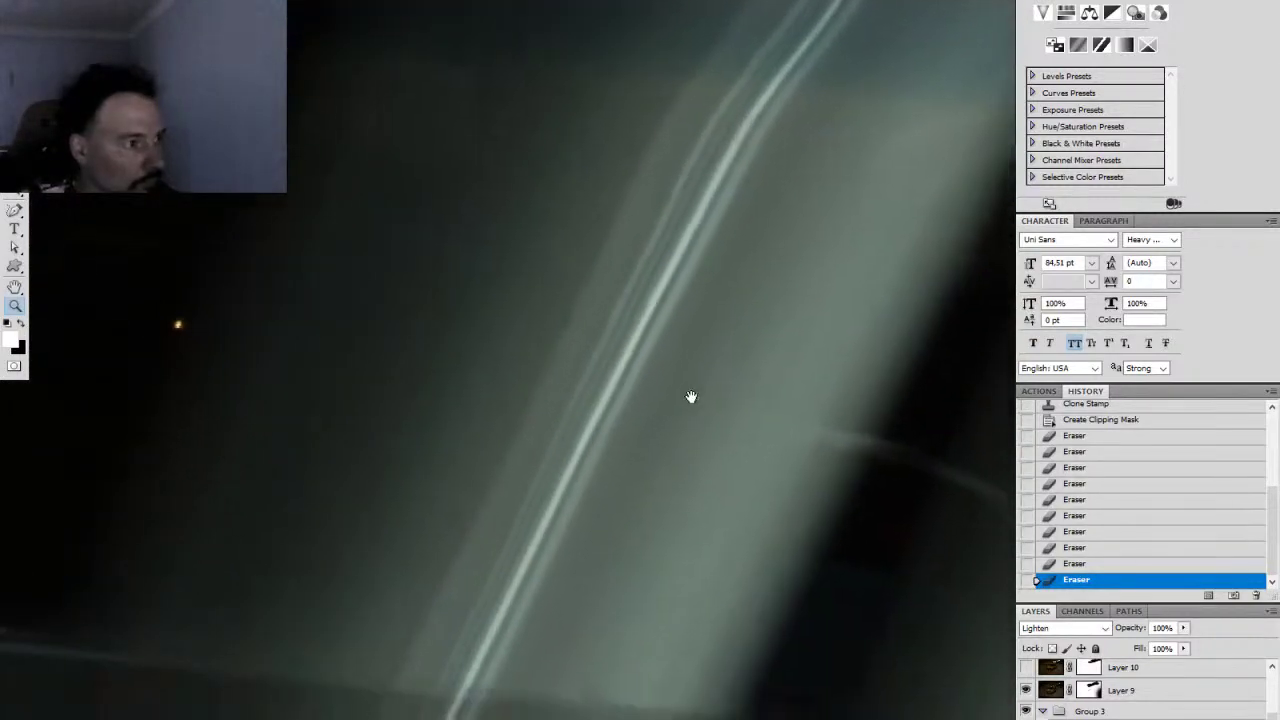
key("e")
right_click(696, 385)
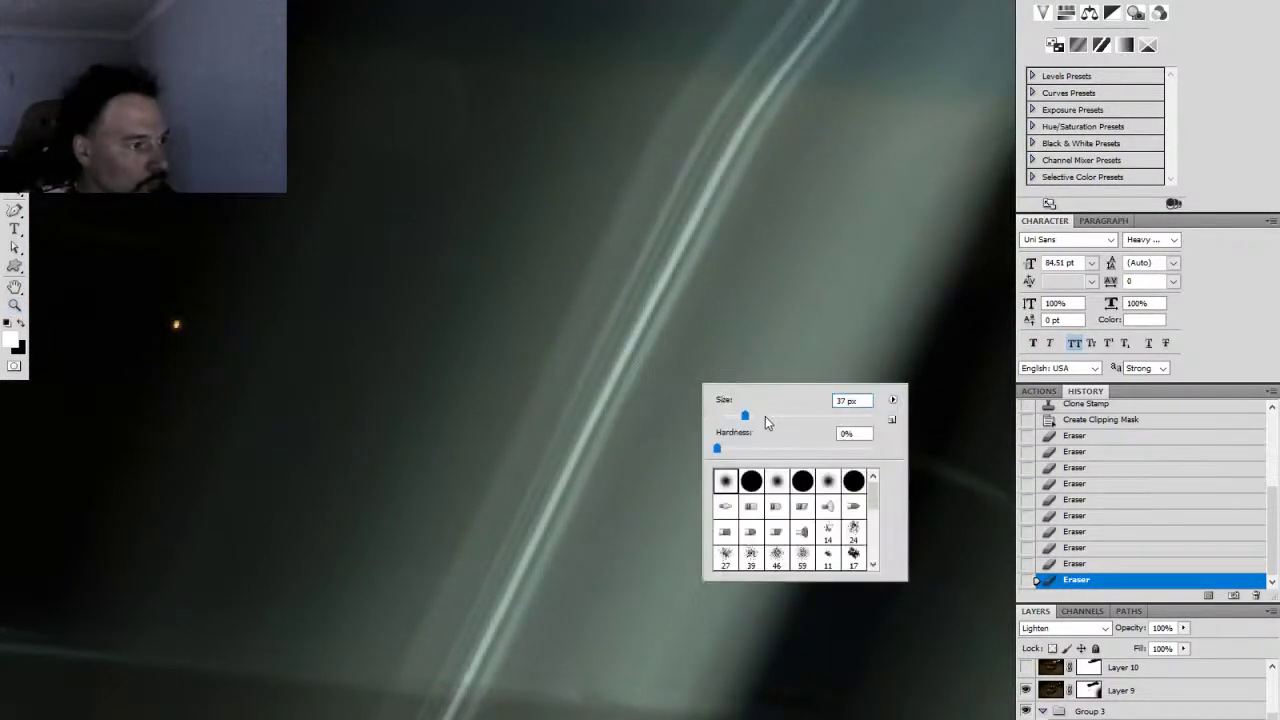
left_click(750, 329)
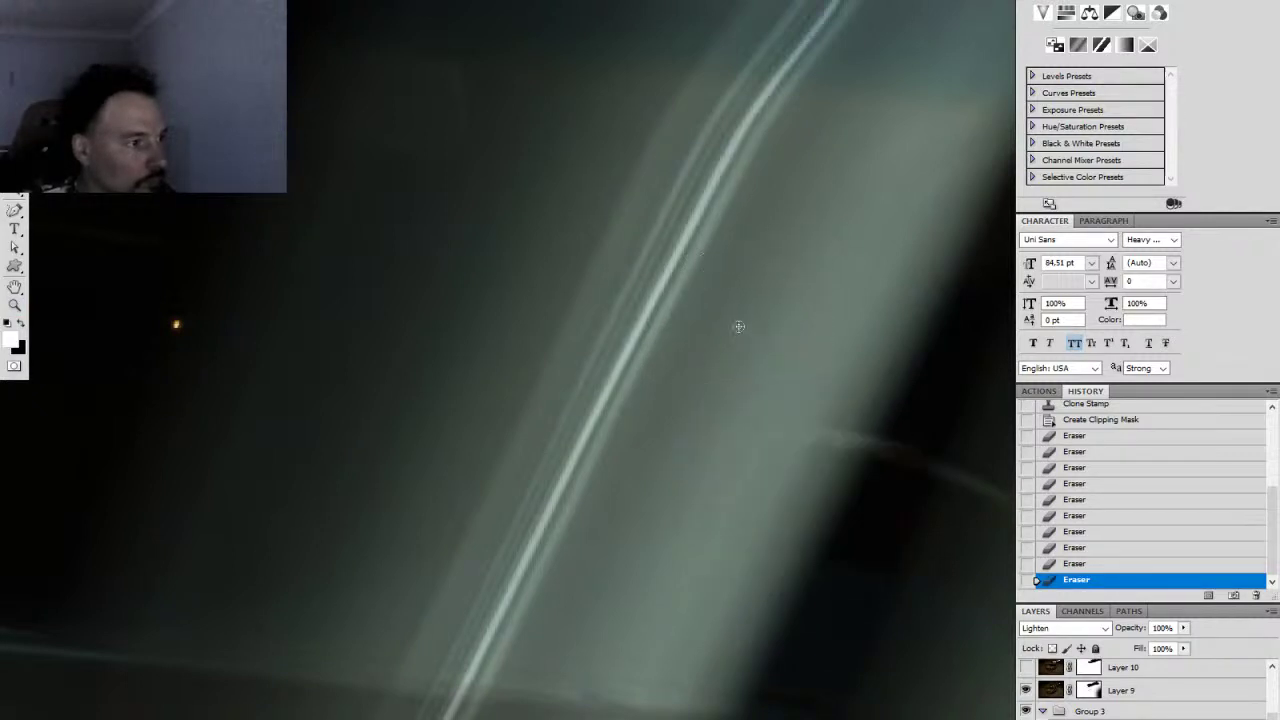
left_click(657, 302)
left_click(652, 304)
left_click(646, 316)
left_click_drag(626, 366, 534, 520)
left_click(517, 540)
left_click(507, 568)
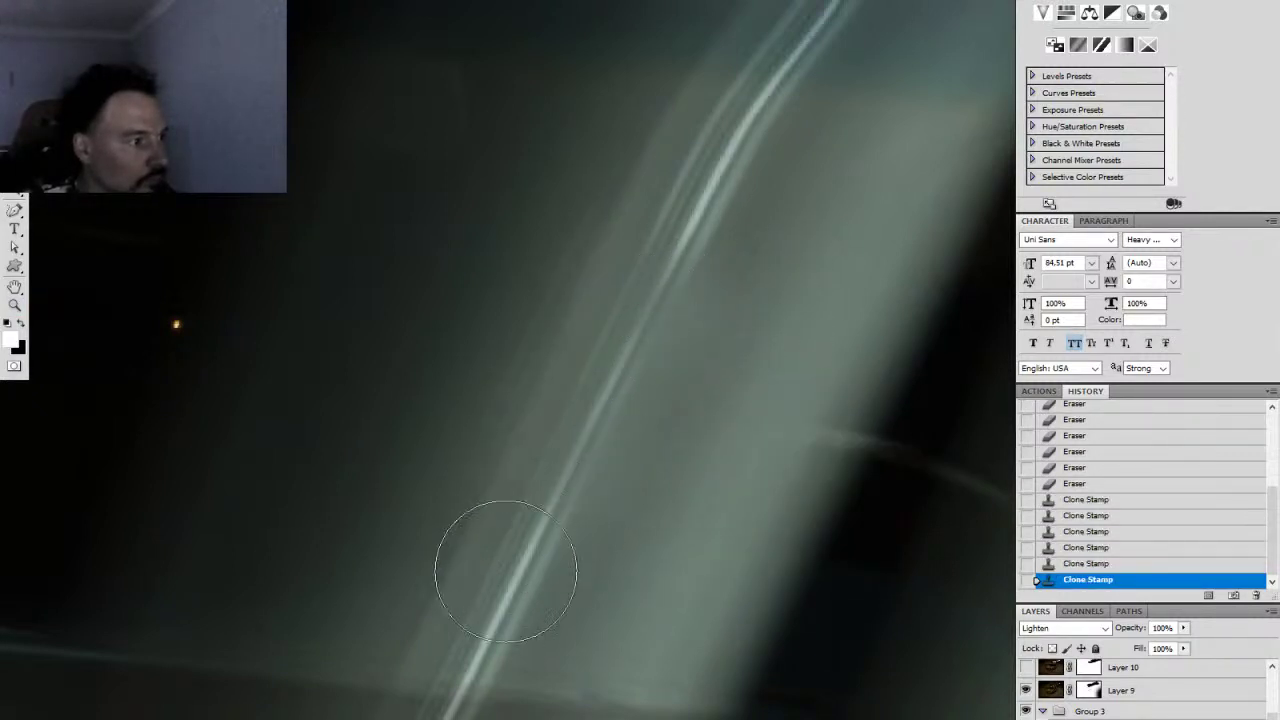
Step: Undo all the clone strokes on the windshield streak, including one repeated test stroke
left_click(1097, 563)
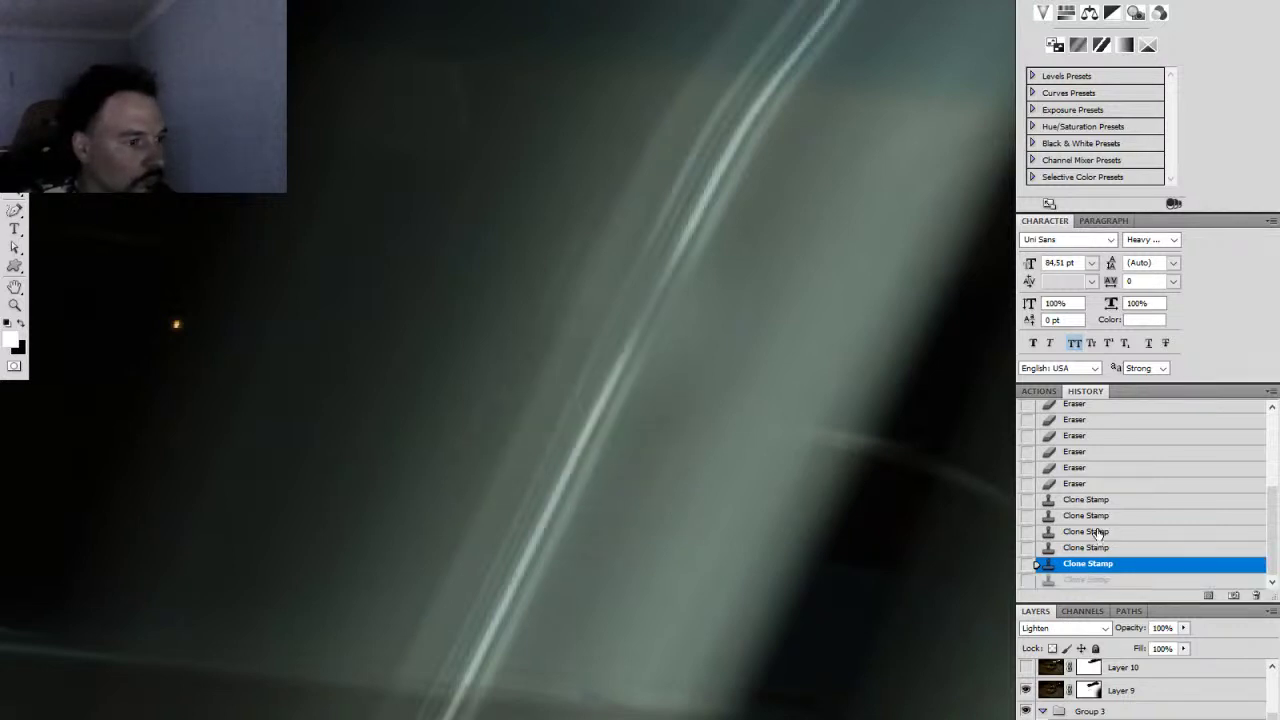
left_click(1097, 532)
left_click(1096, 489)
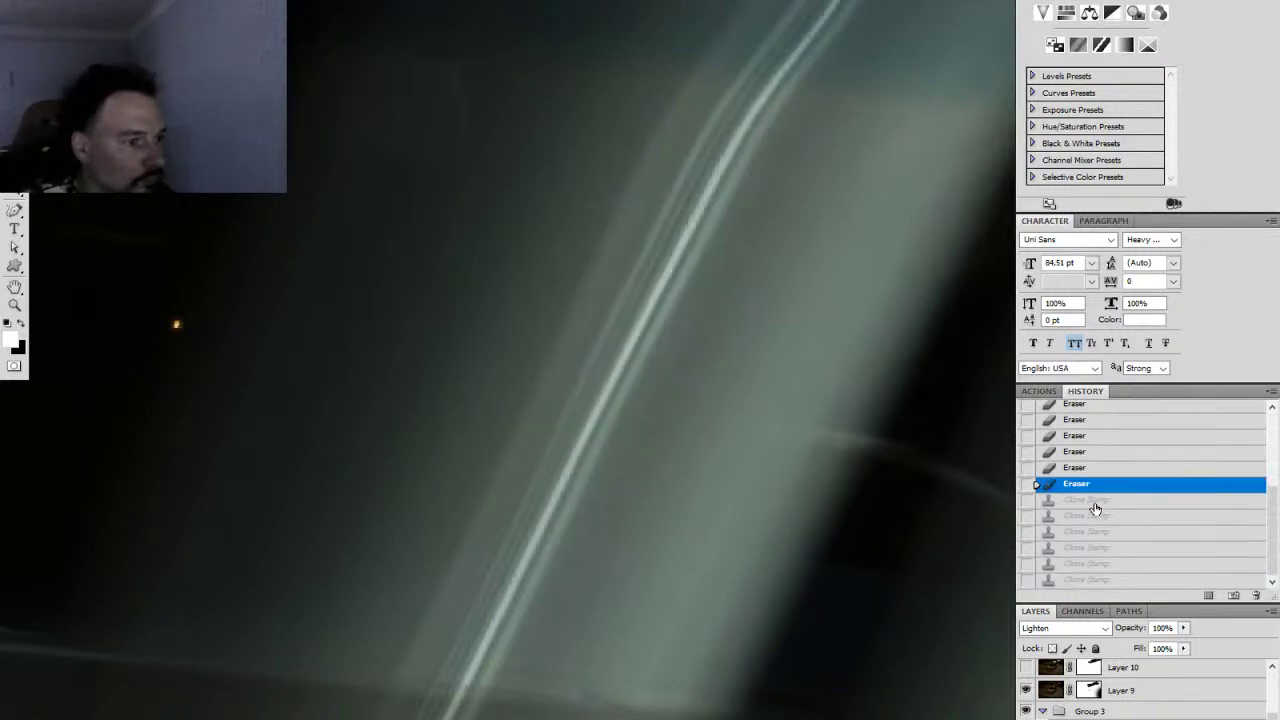
left_click(1096, 500)
left_click(1094, 486)
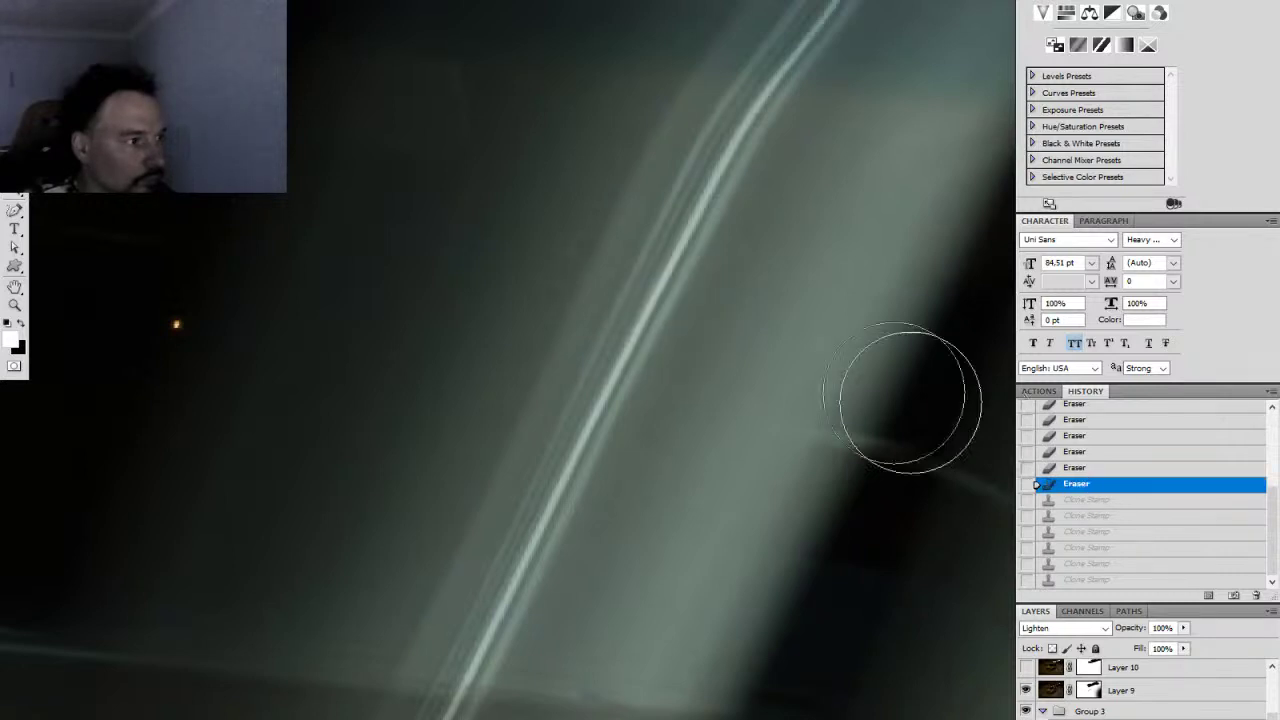
left_click(690, 293)
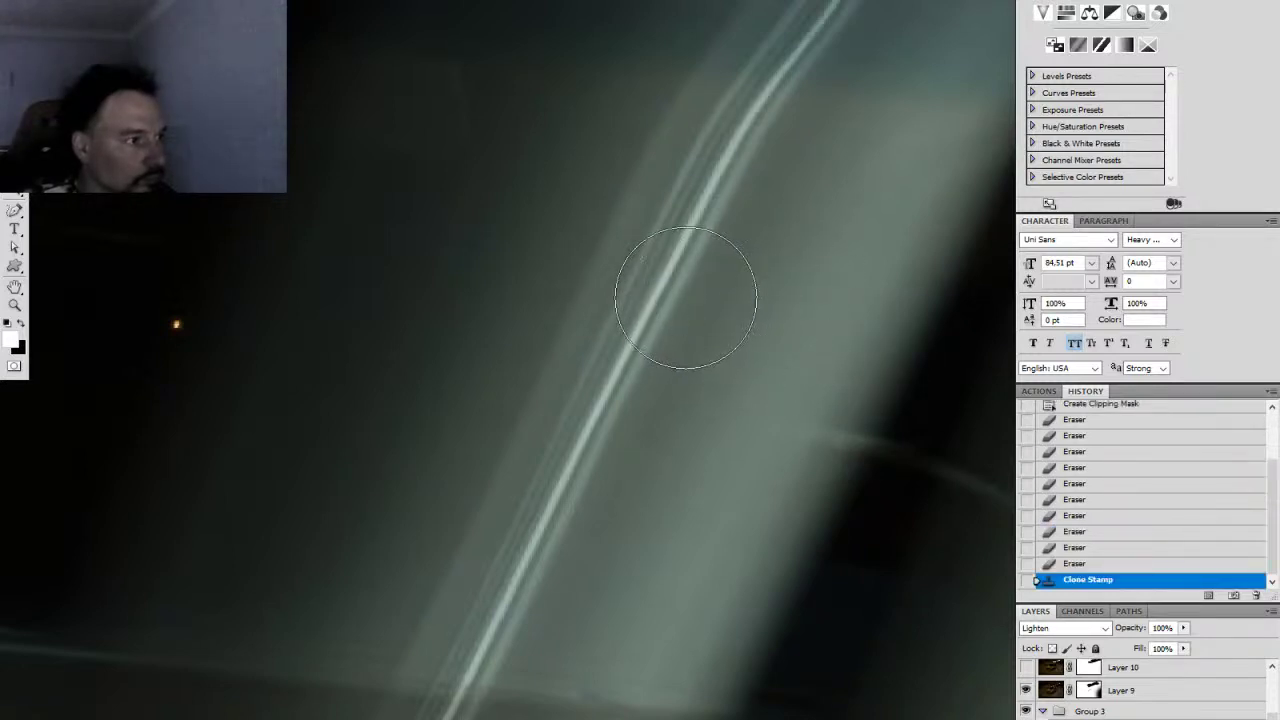
left_click(1088, 565)
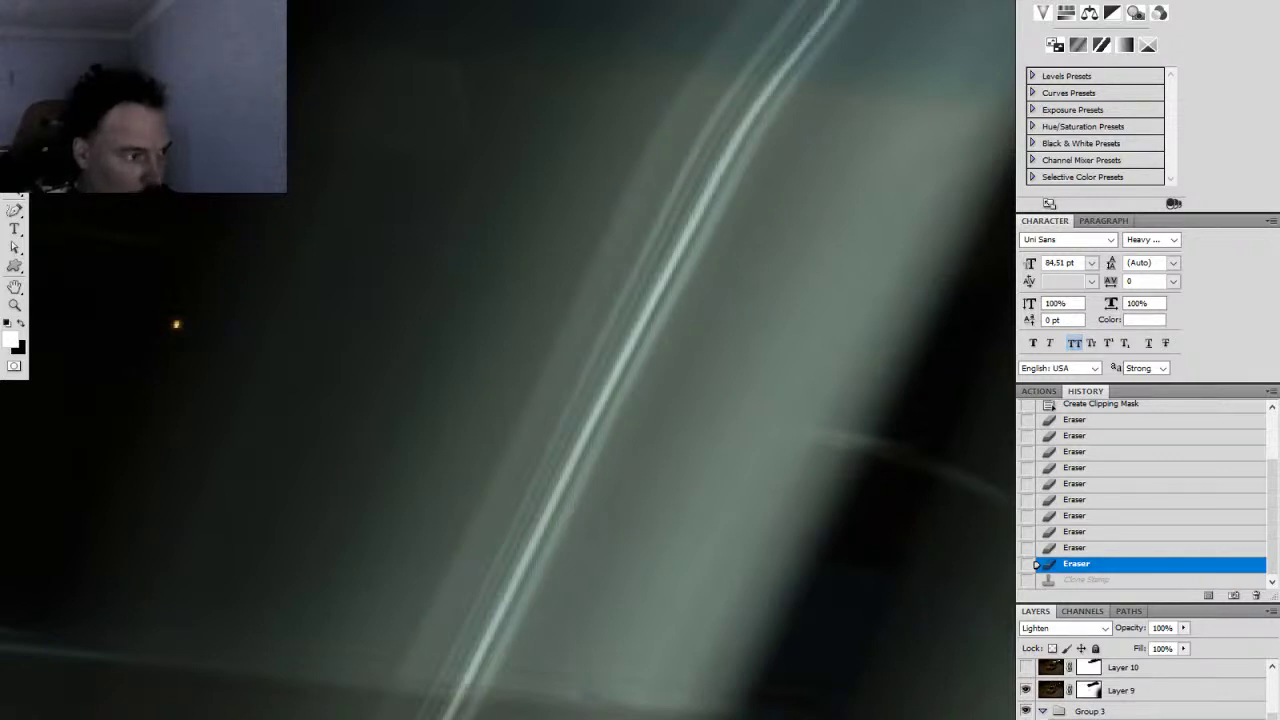
Step: Create a new layer and clone glass texture over the middle of the bright diagonal windshield streak
key("ctrl+comma")
key("ctrl+comma")
key("ctrl+alt+shift+n")
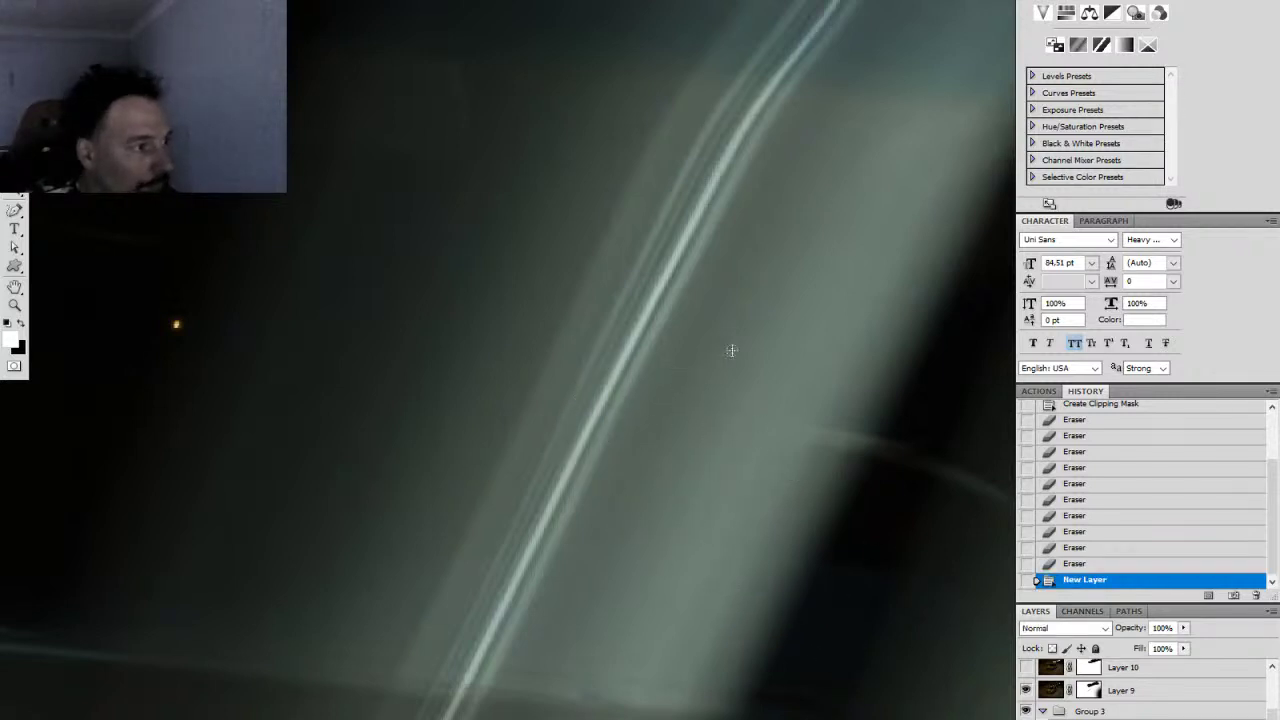
left_click(634, 323)
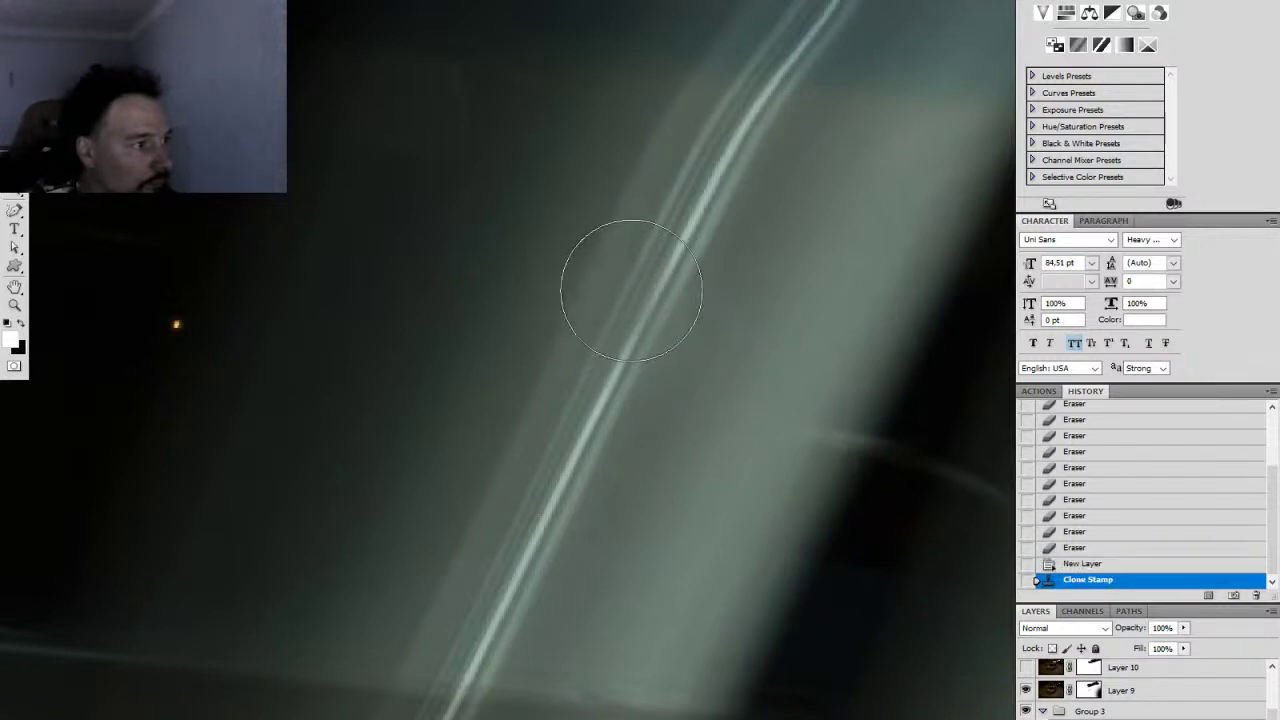
left_click(645, 307)
left_click(708, 217)
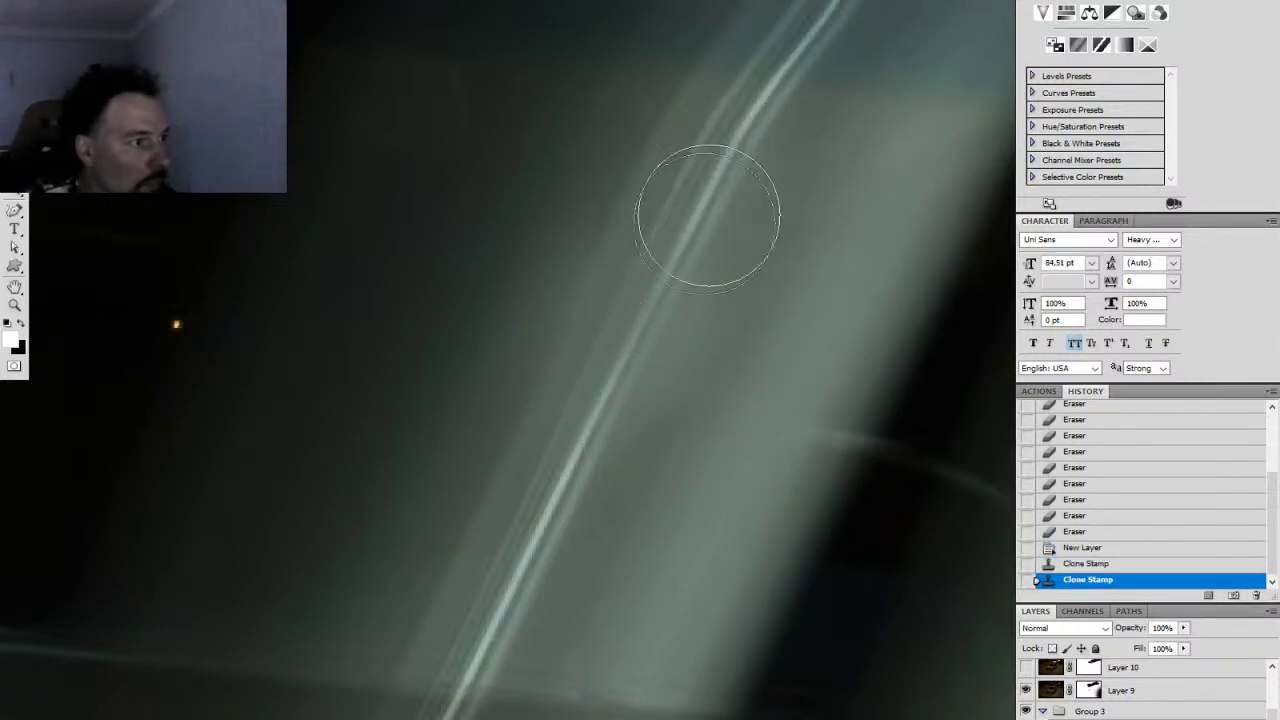
Step: Clone out the upper part of the diagonal streak toward the top of the windshield
left_click(787, 71)
left_click(822, 70)
left_click(840, 46)
left_click(828, 32)
left_click(829, 30)
left_click(783, 63)
left_click(775, 75)
left_click(709, 165)
left_click(711, 193)
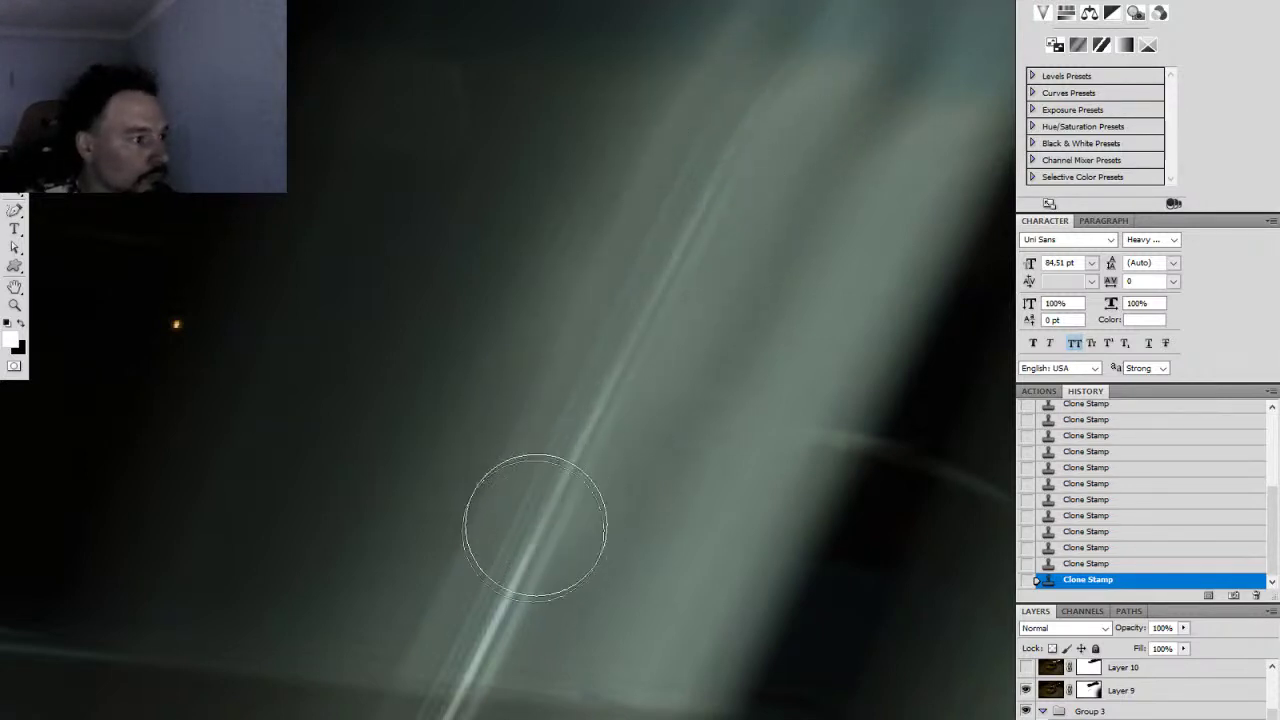
Step: Try to clone out the streak's lower end at the windshield base, and undo those strokes
left_click_drag(560, 583, 576, 392)
left_click(471, 503)
left_click(471, 509)
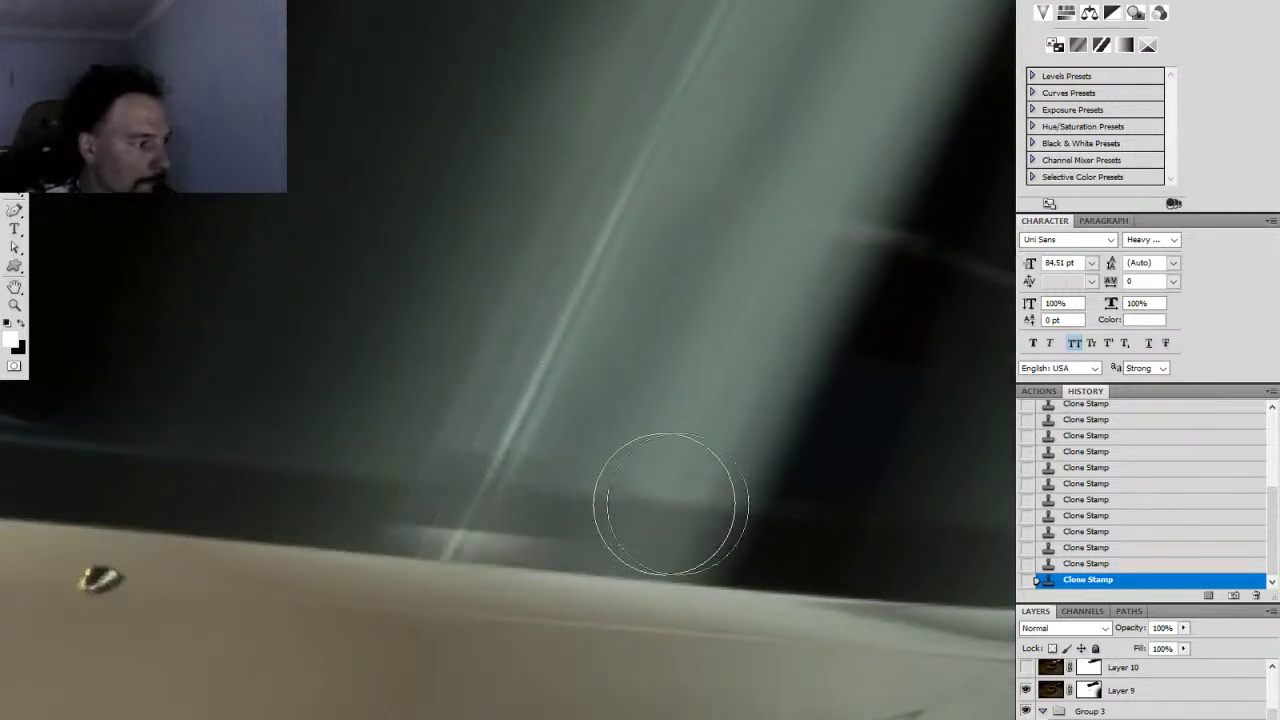
left_click(1090, 547)
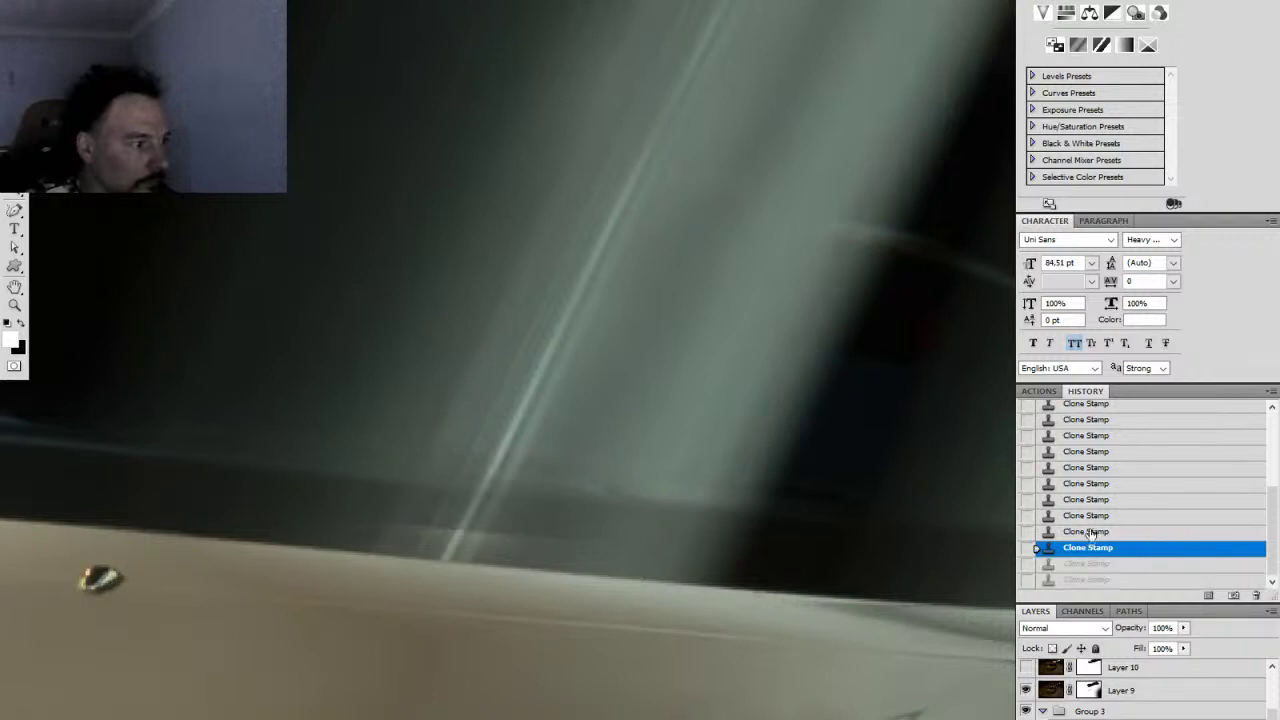
left_click(1090, 531)
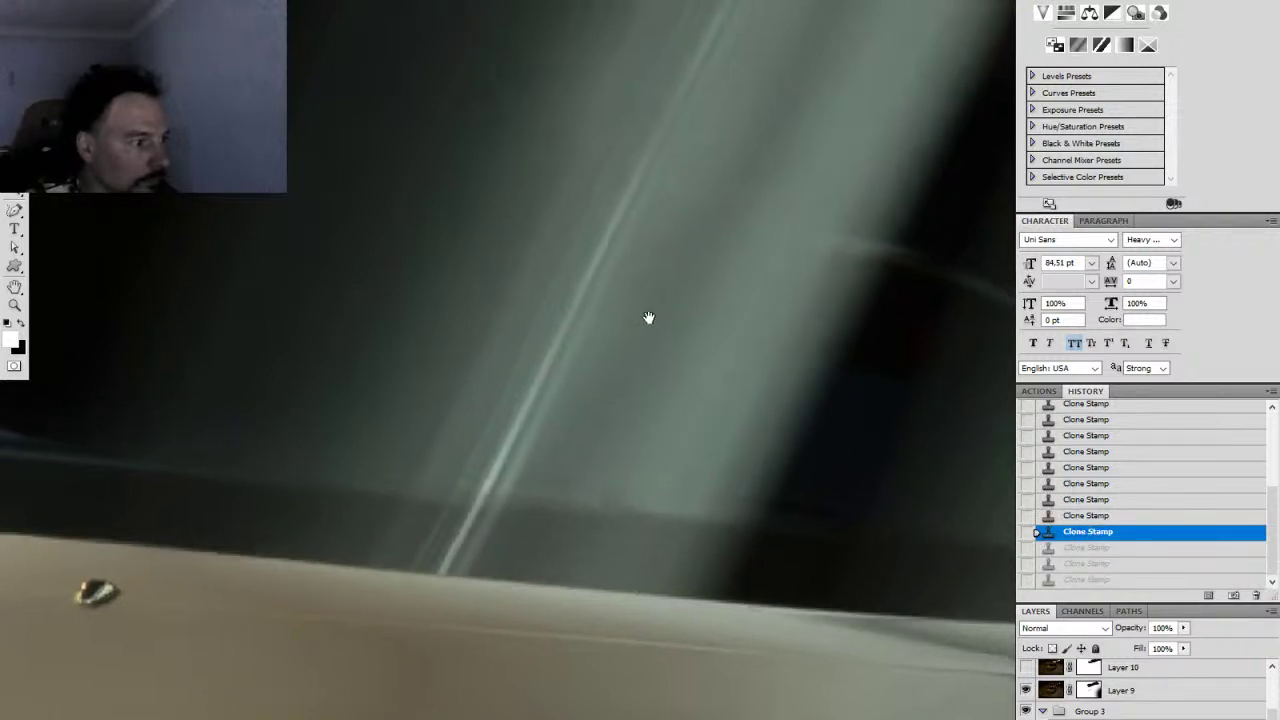
Step: Sample the clean glass beside the streak's lower end and clone it over the streak at the windshield base
left_click(602, 496, "alt")
left_click(491, 486)
left_click(491, 486)
left_click(488, 486)
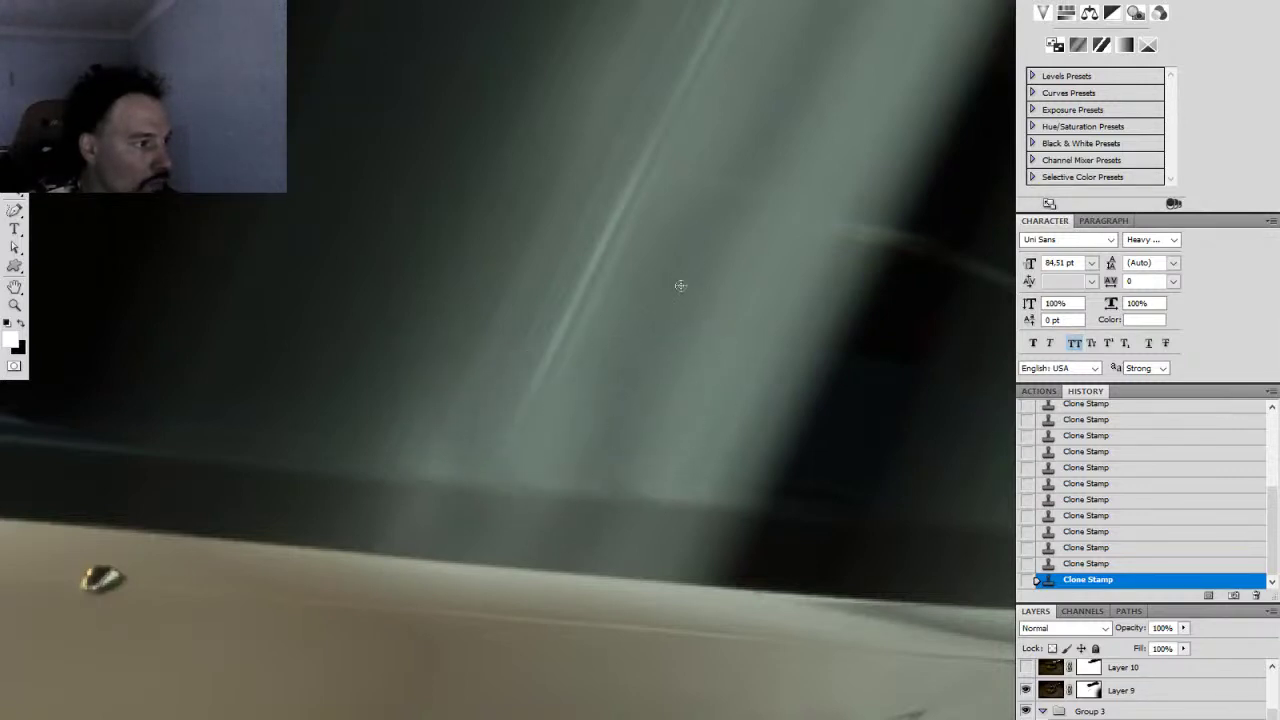
Step: Smooth the pale glass reflection beside the remaining streak by cloning with an enlarged brush at 0% hardness
mouse_move(740, 246)
left_mouse_down()
mouse_move(611, 457)
mouse_move(622, 423)
left_mouse_up()
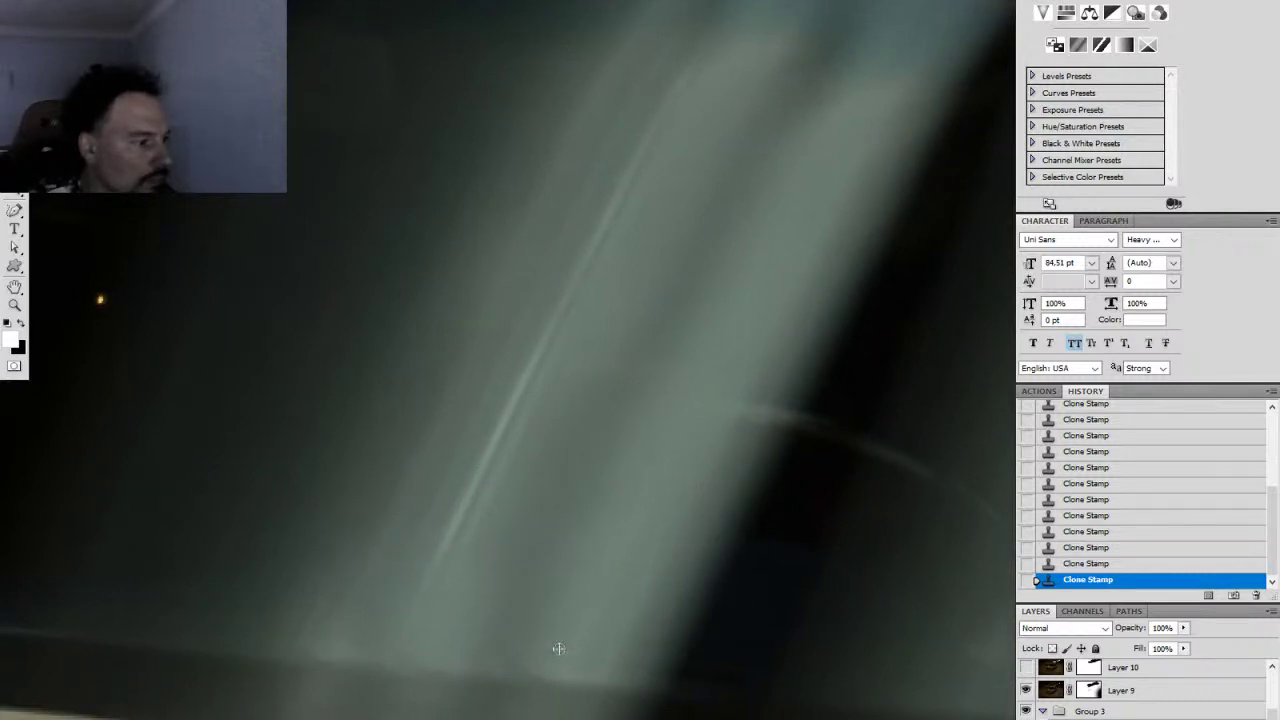
right_click(585, 670)
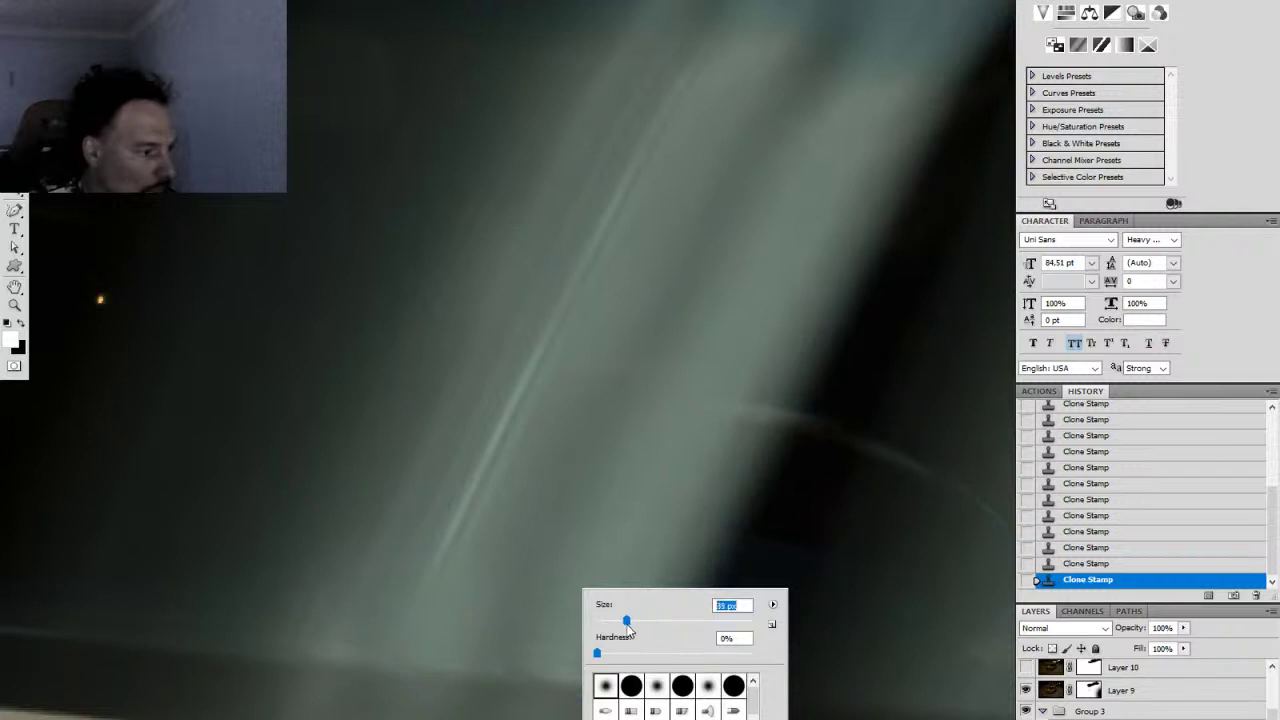
key("Return")
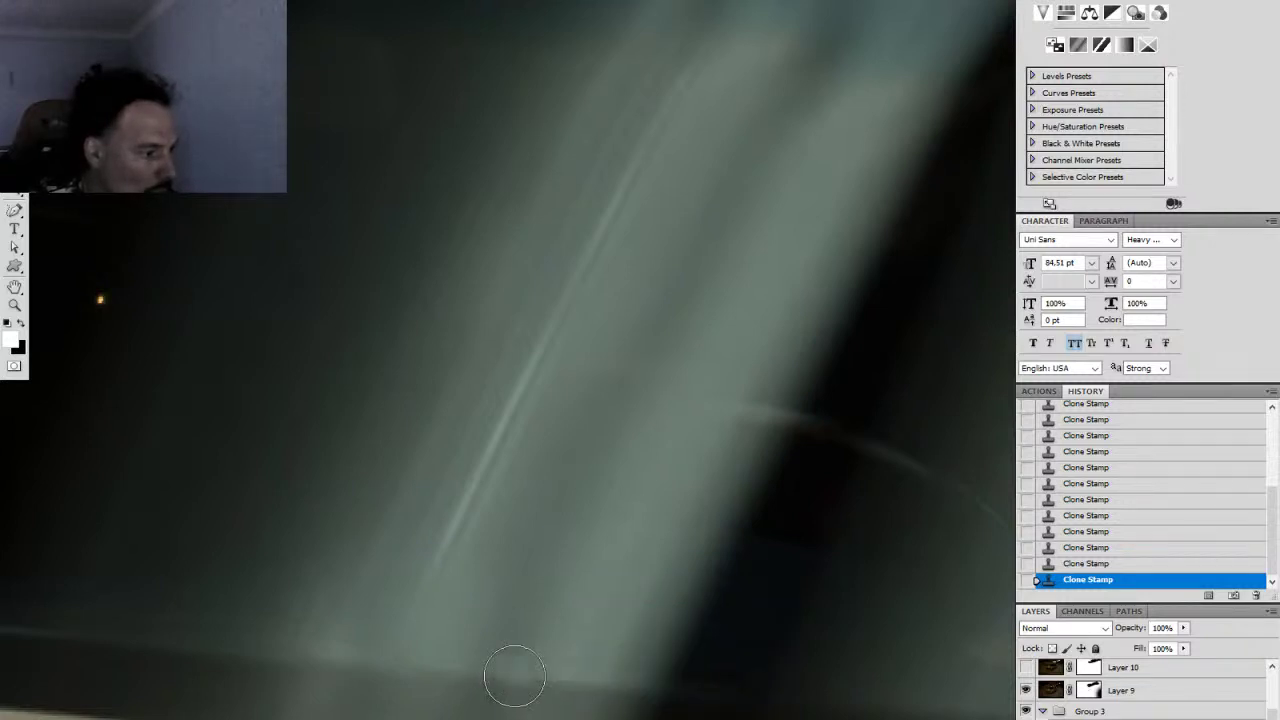
right_click(567, 523)
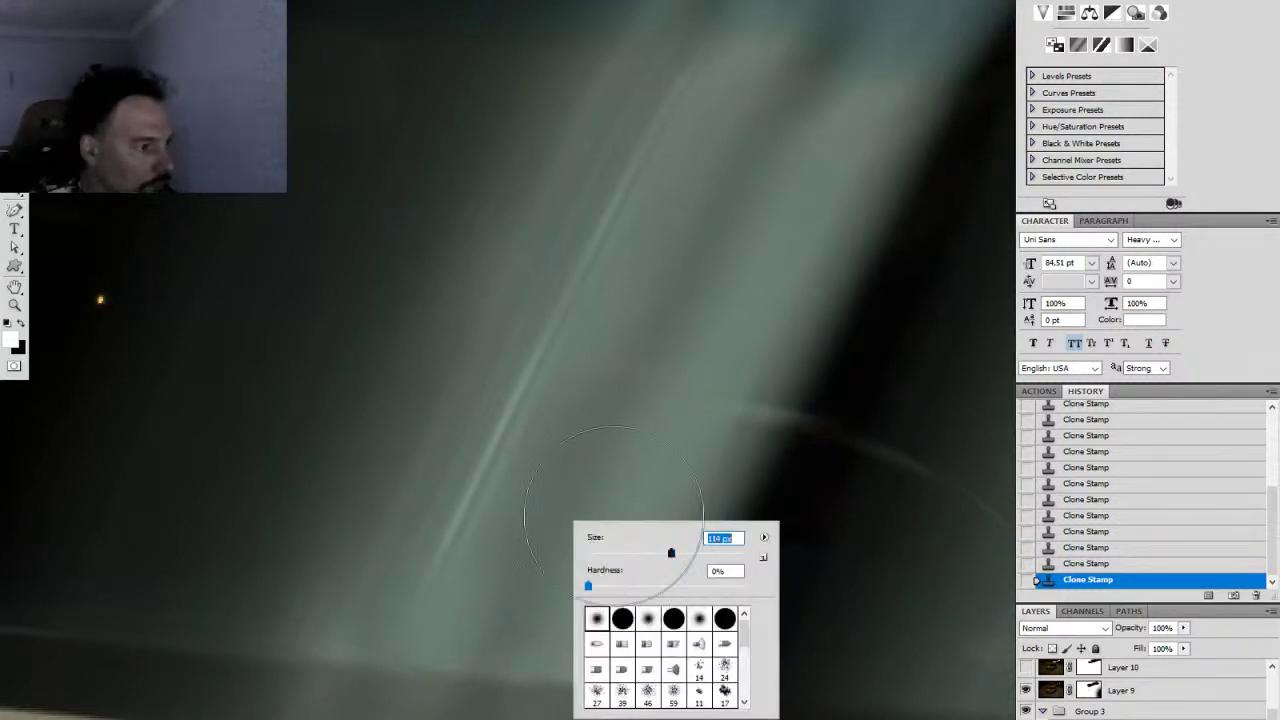
key("Return")
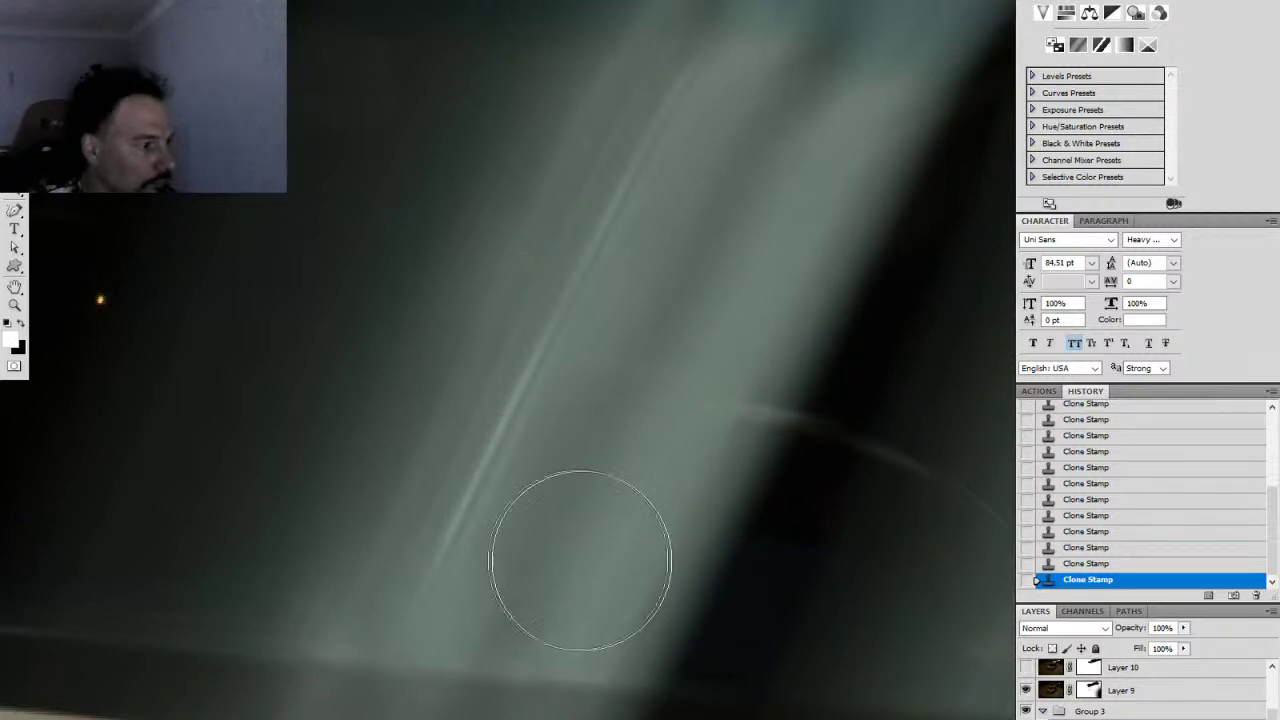
left_click(600, 530, "alt")
left_click_drag(605, 420, 592, 555)
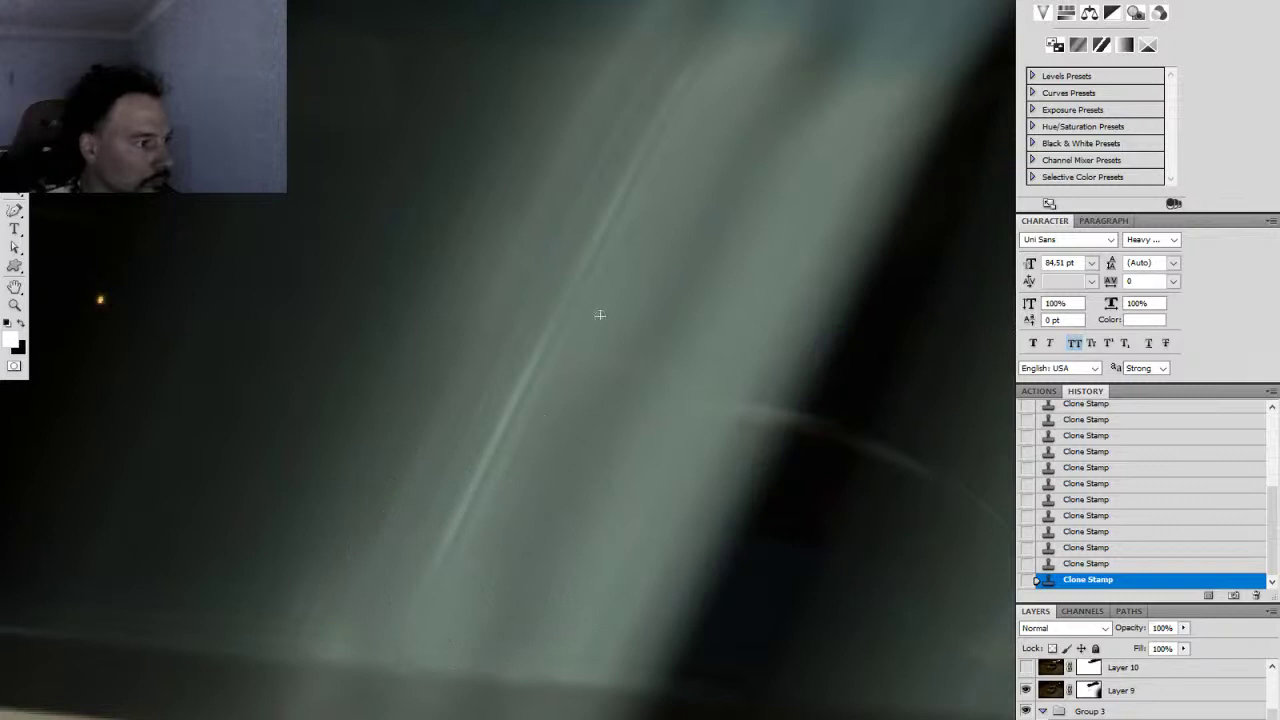
Step: Erase the cloned spill over the hood edge and the windshield's upper chrome trim with an 81 px eraser at 78% hardness
key("z")
left_click_drag(556, 451, 508, 492)
key("s")
right_click(462, 680)
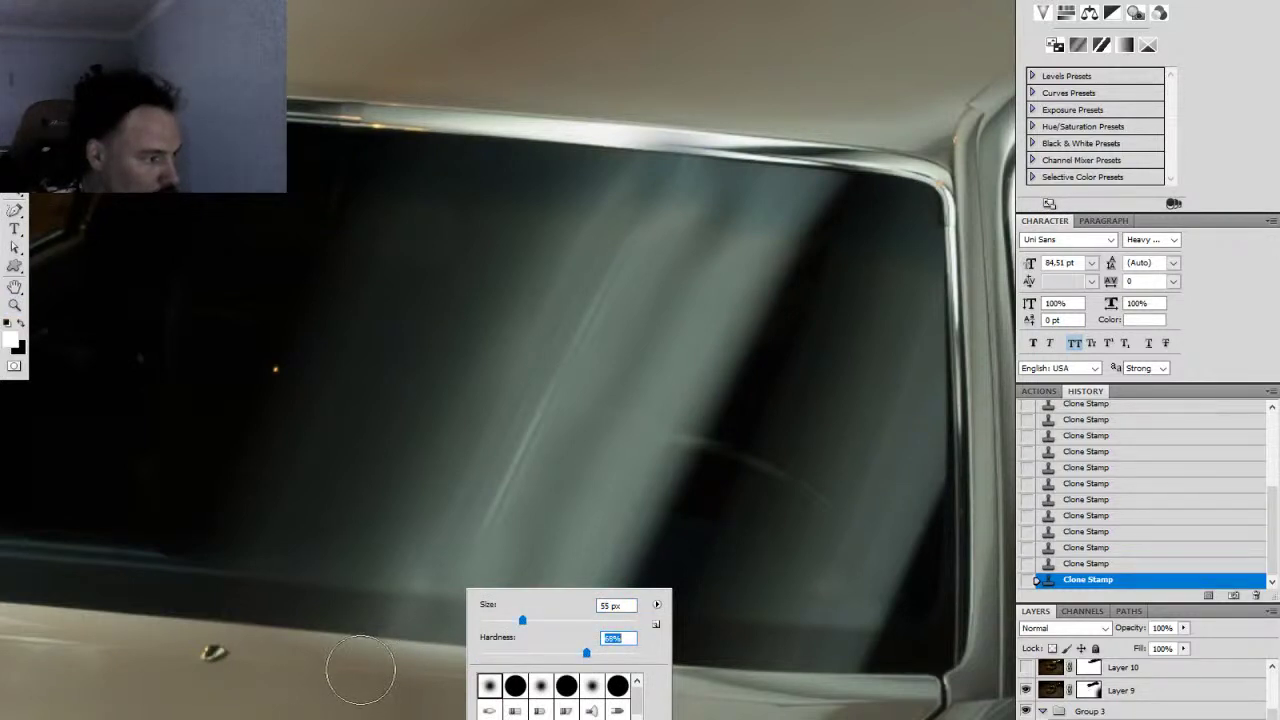
key("Return")
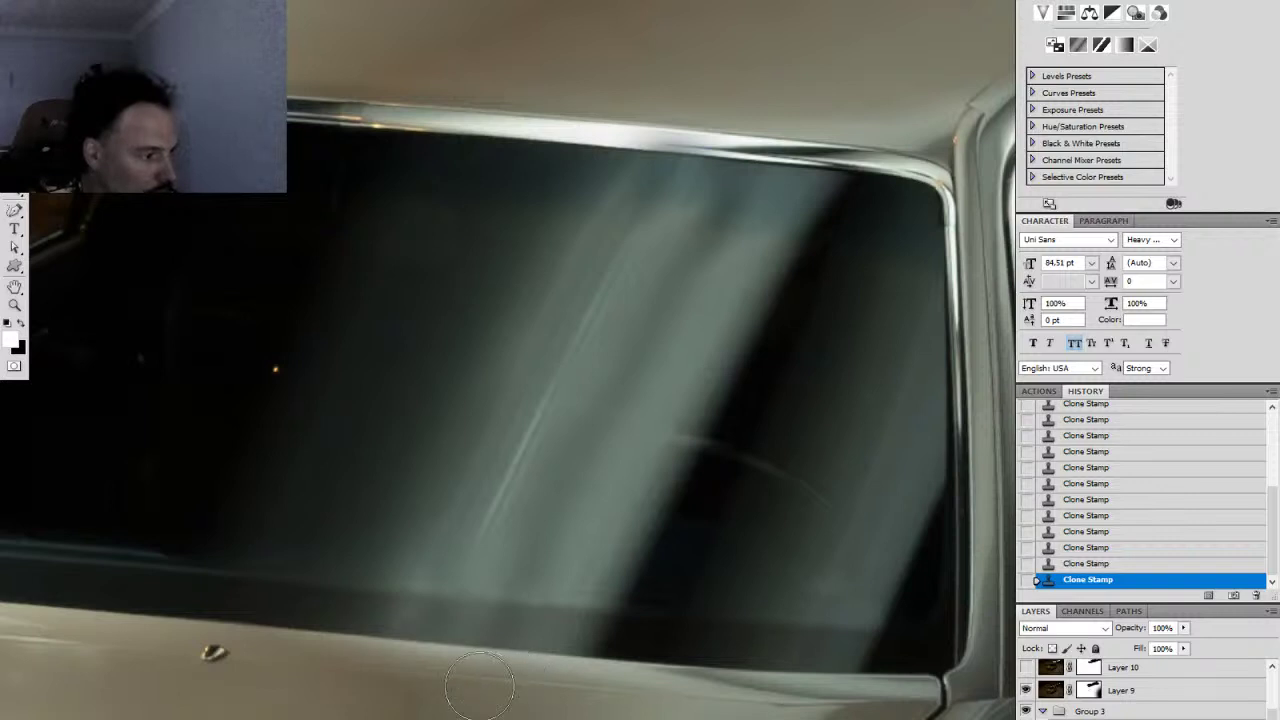
right_click(416, 676)
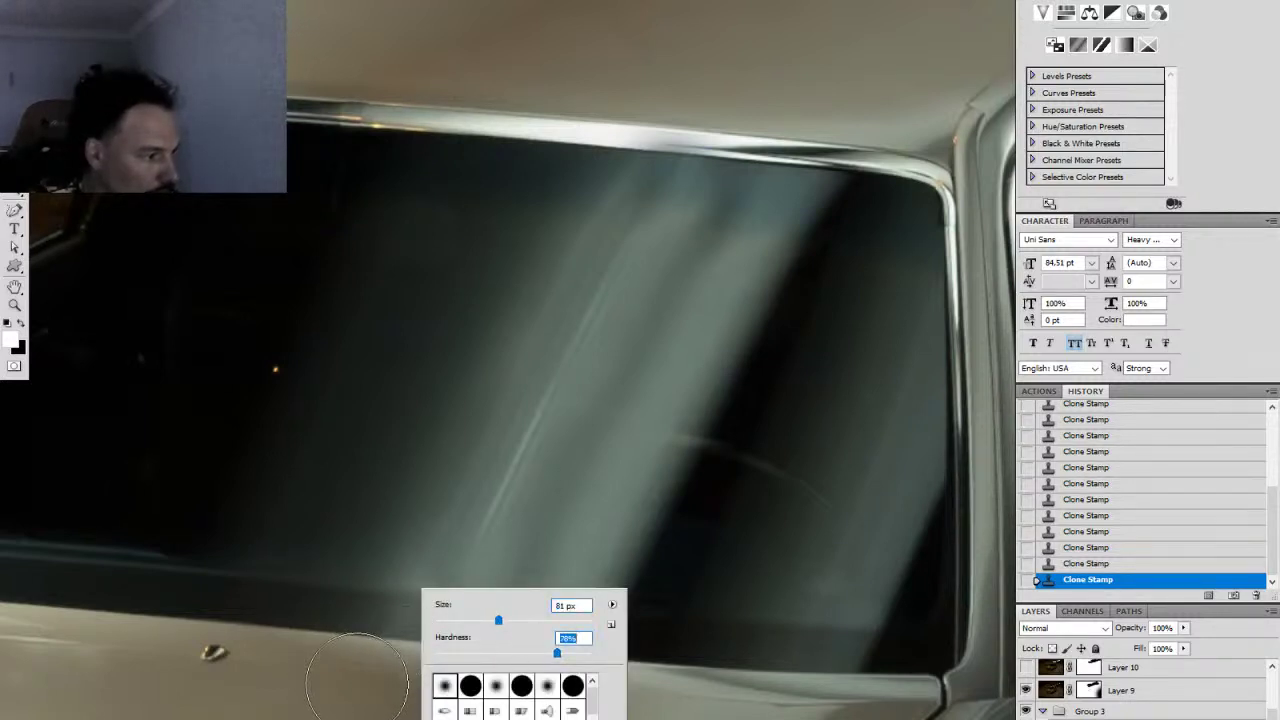
key("Return")
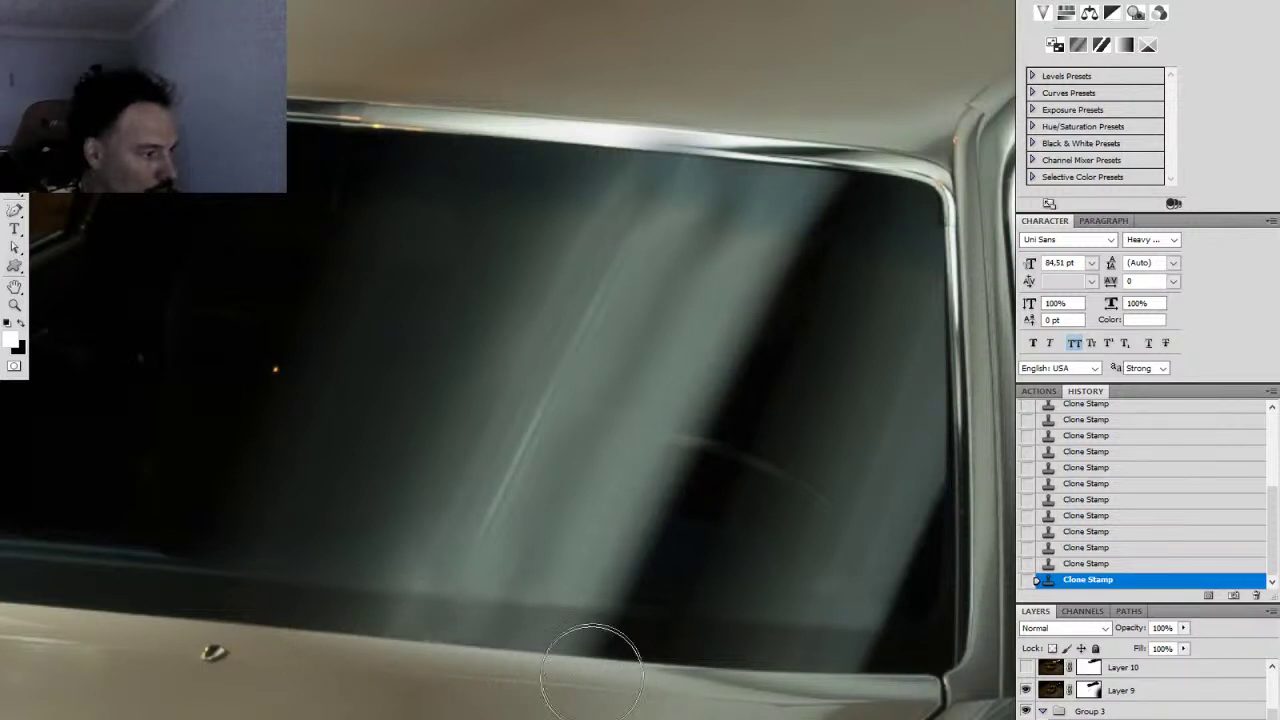
left_click_drag(588, 700, 625, 692)
left_click_drag(636, 497, 523, 594)
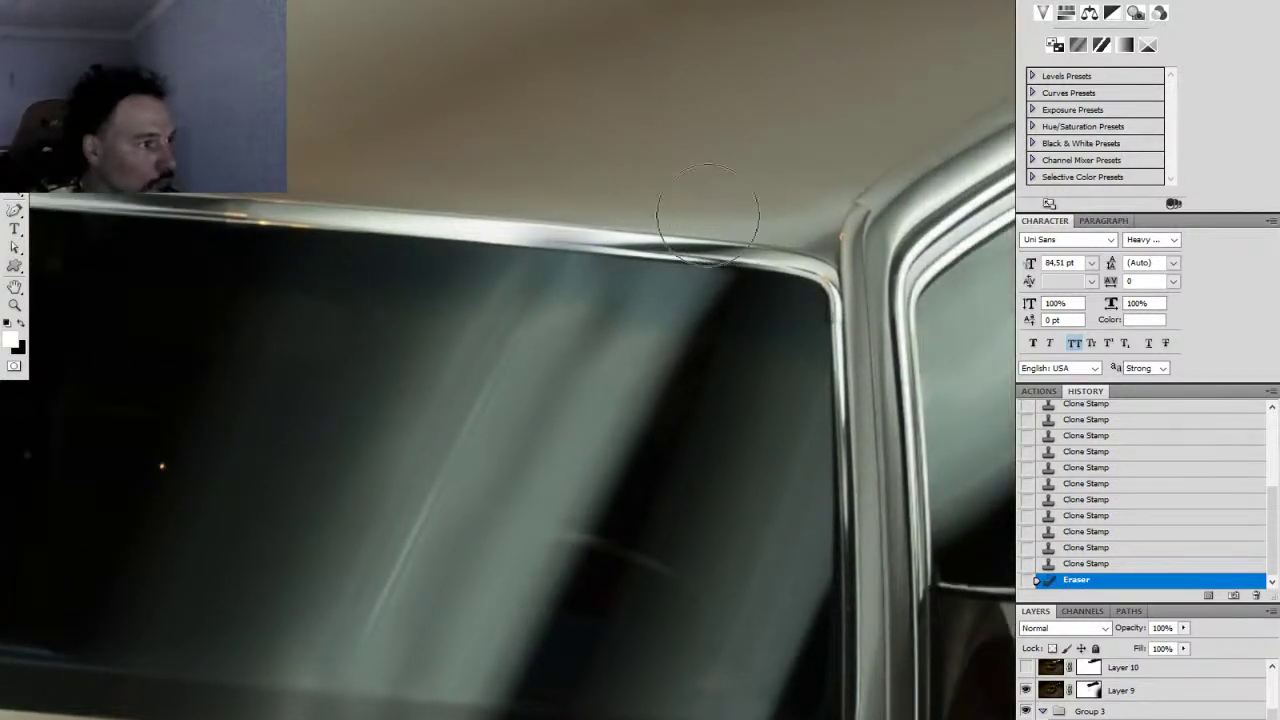
left_click_drag(466, 187, 446, 187)
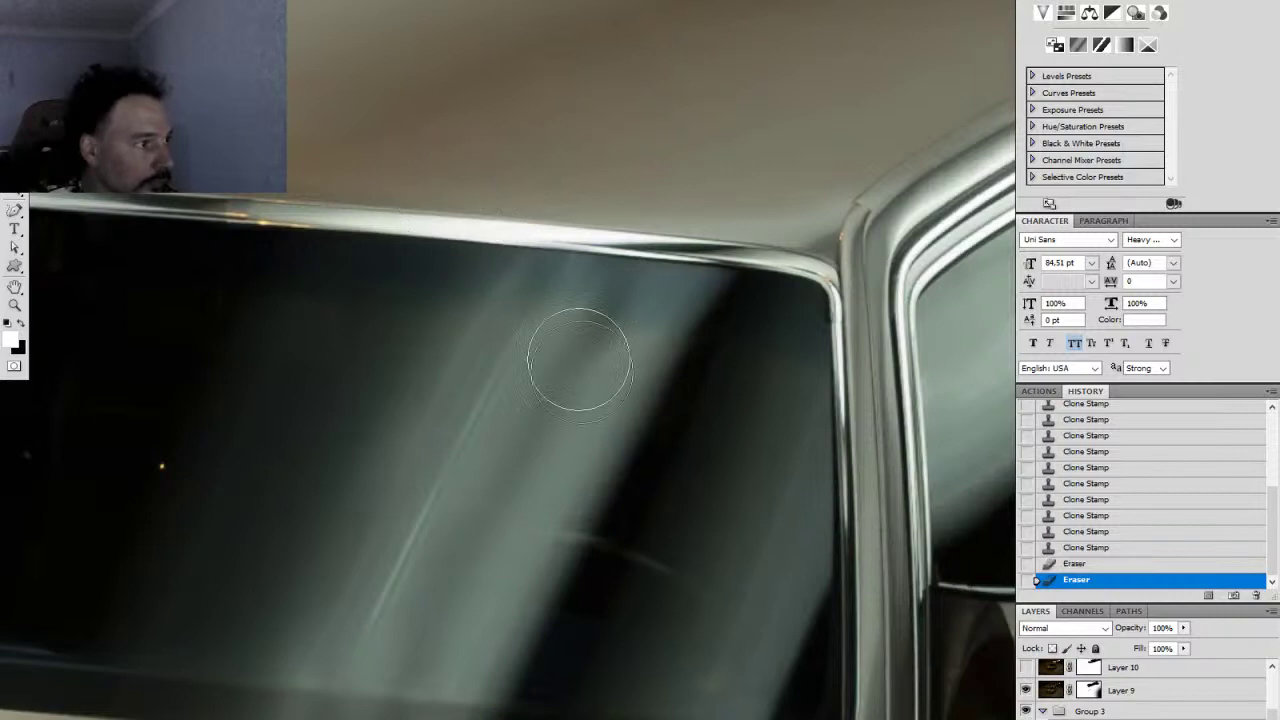
Step: Delete Layer 18, which holds the current cloned windshield retouching
left_click(580, 565, "alt")
left_click(555, 572, "alt")
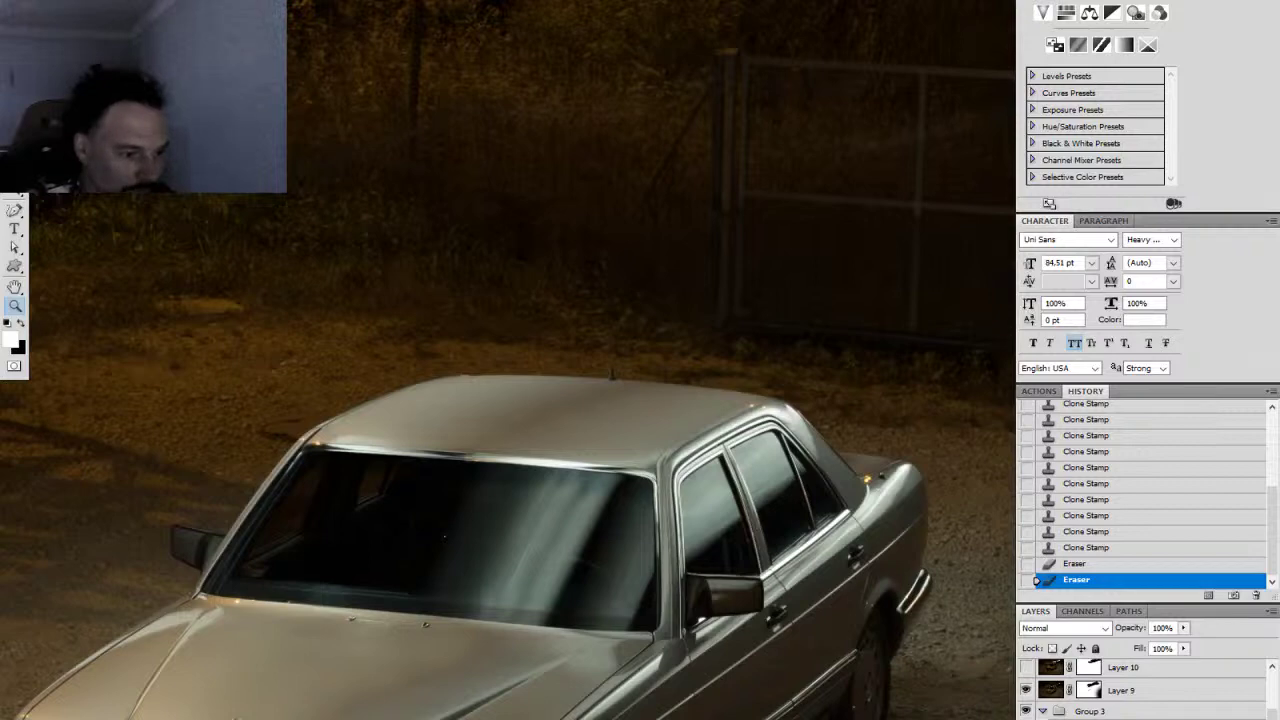
key("Delete")
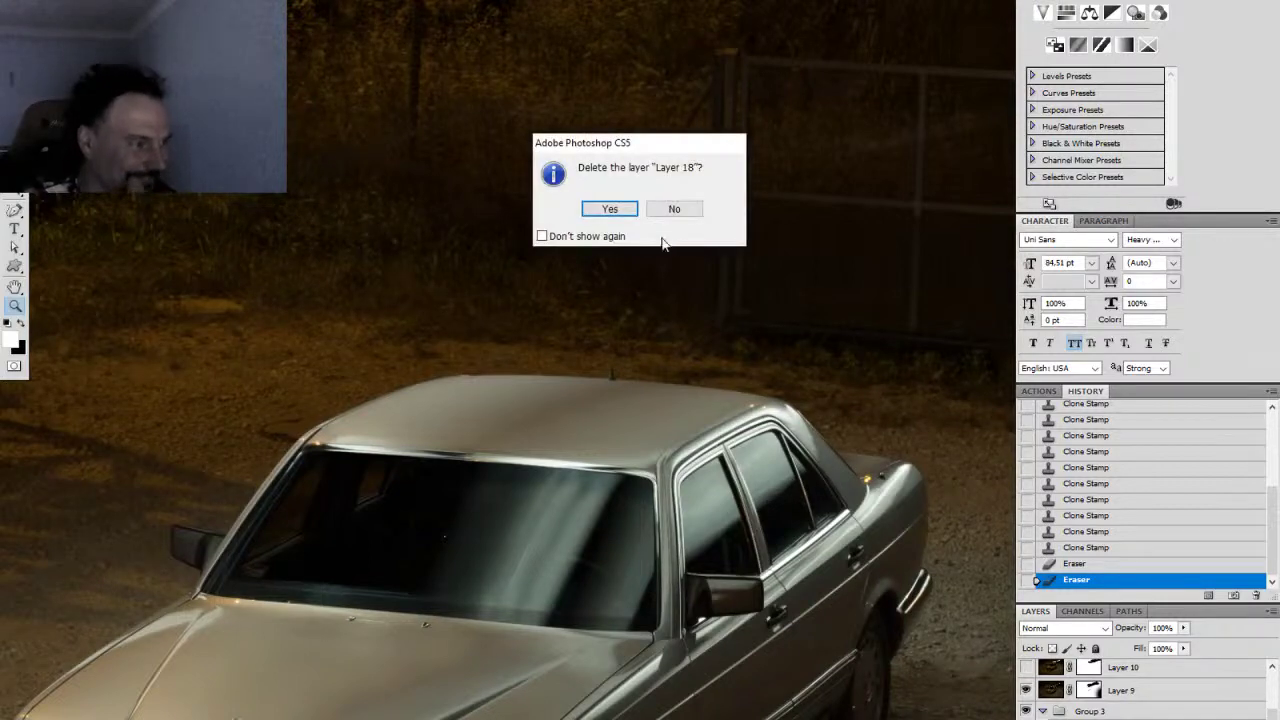
left_click(607, 209)
Step: Create a new layer and clone clean glass over the bright diagonal windshield streak with a 79 px brush at 0% hardness
left_click_drag(519, 570, 597, 557)
left_click_drag(566, 621, 561, 510)
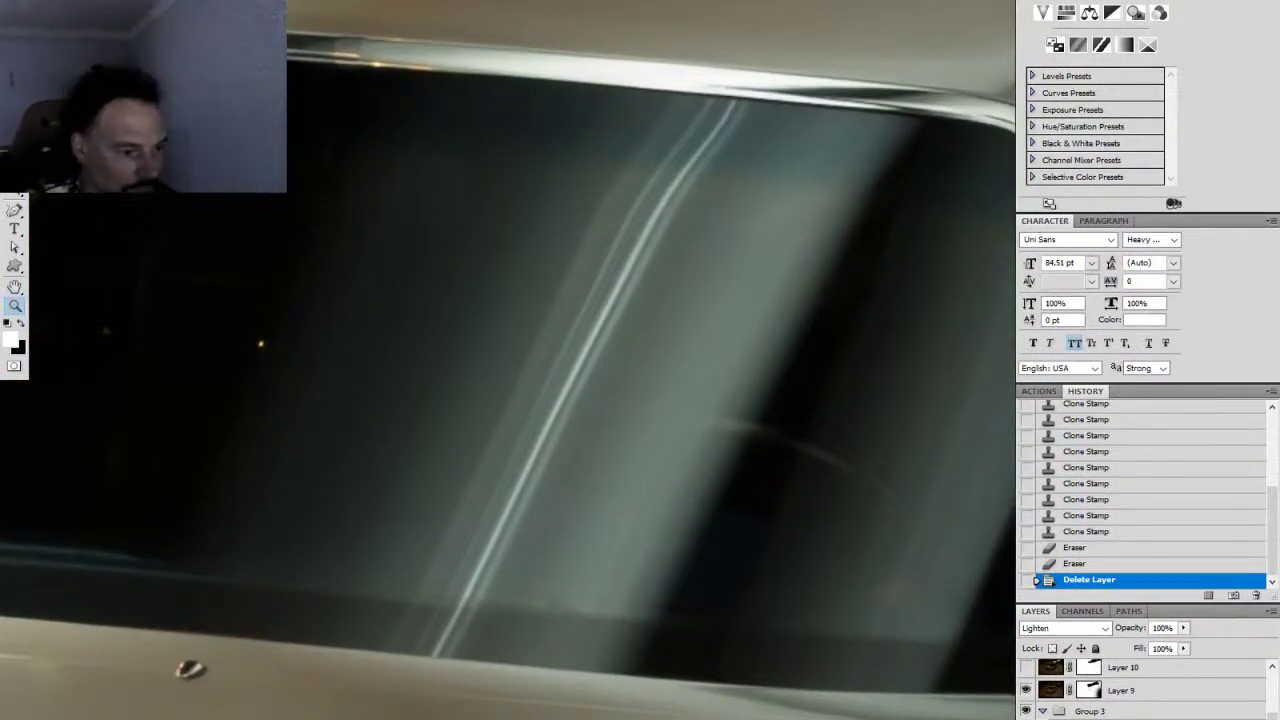
key("ctrl+shift+alt+n")
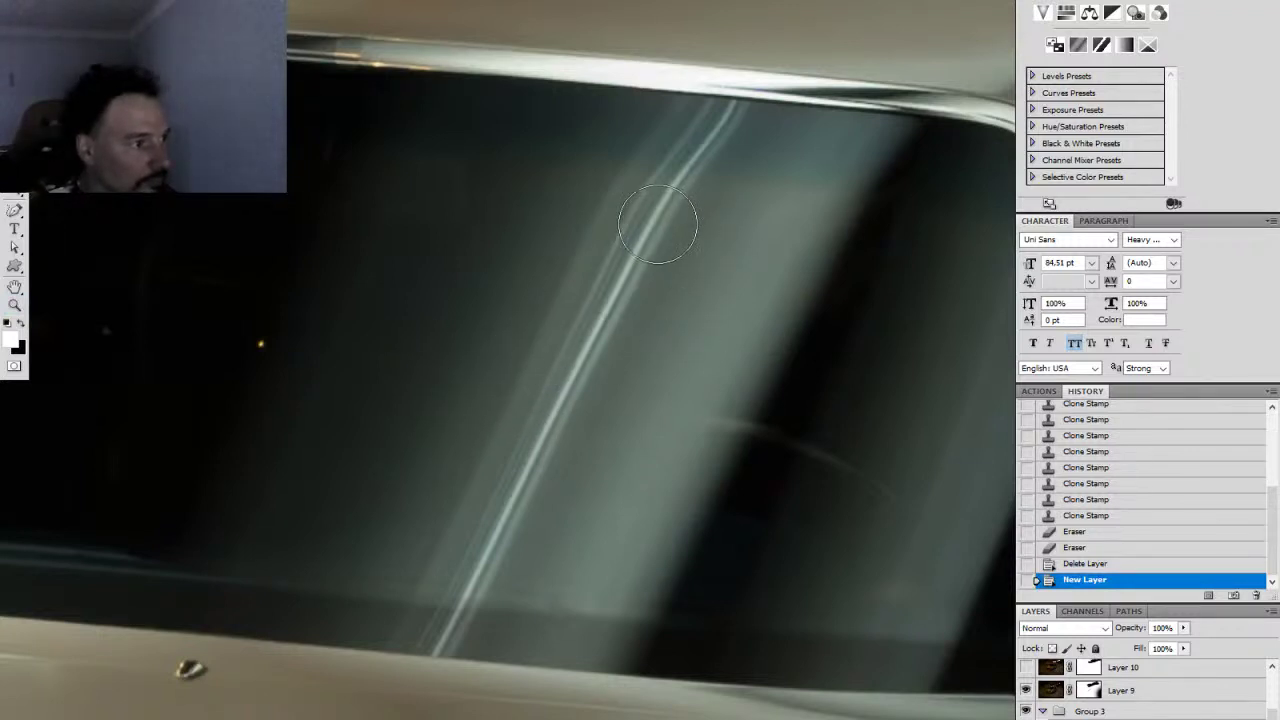
left_click_drag(637, 247, 636, 240)
key("ctrl+z")
right_click(640, 317)
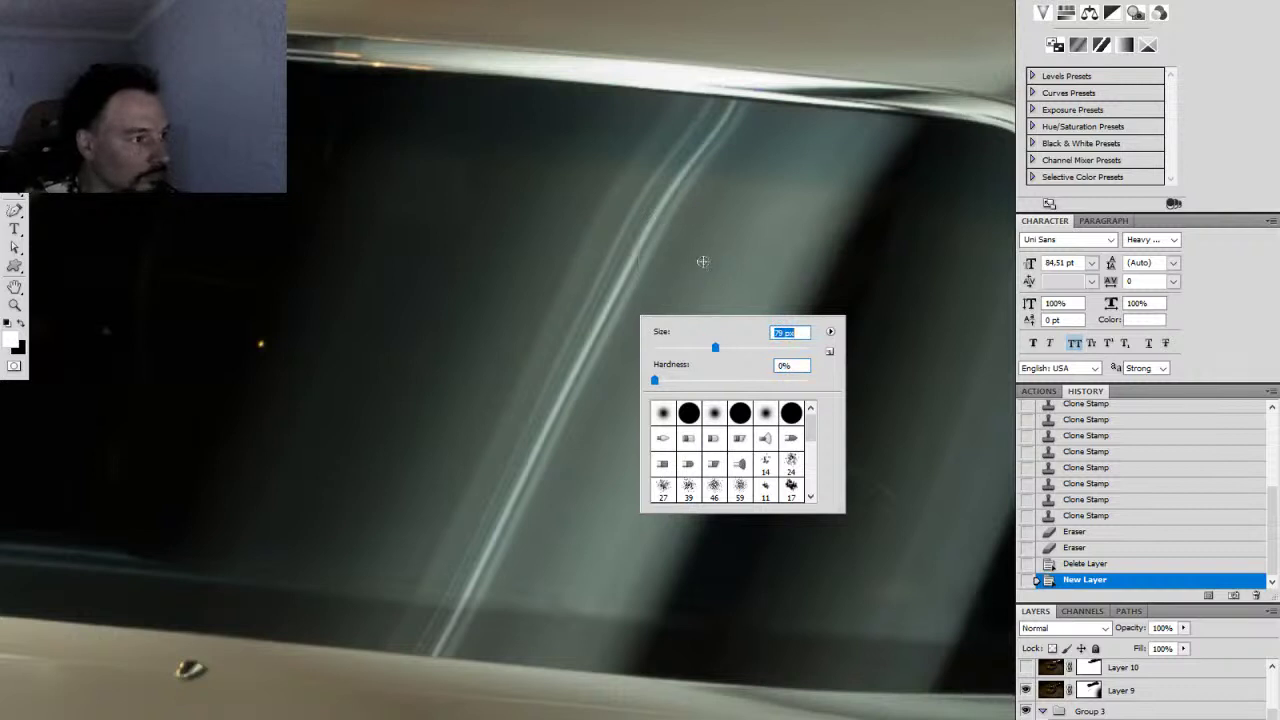
key("Return")
mouse_move(642, 249)
left_mouse_down()
mouse_move(664, 242)
mouse_move(560, 410)
mouse_move(686, 171)
mouse_move(714, 143)
mouse_move(651, 214)
mouse_move(562, 416)
mouse_move(471, 543)
mouse_move(481, 563)
mouse_move(455, 608)
left_mouse_up()
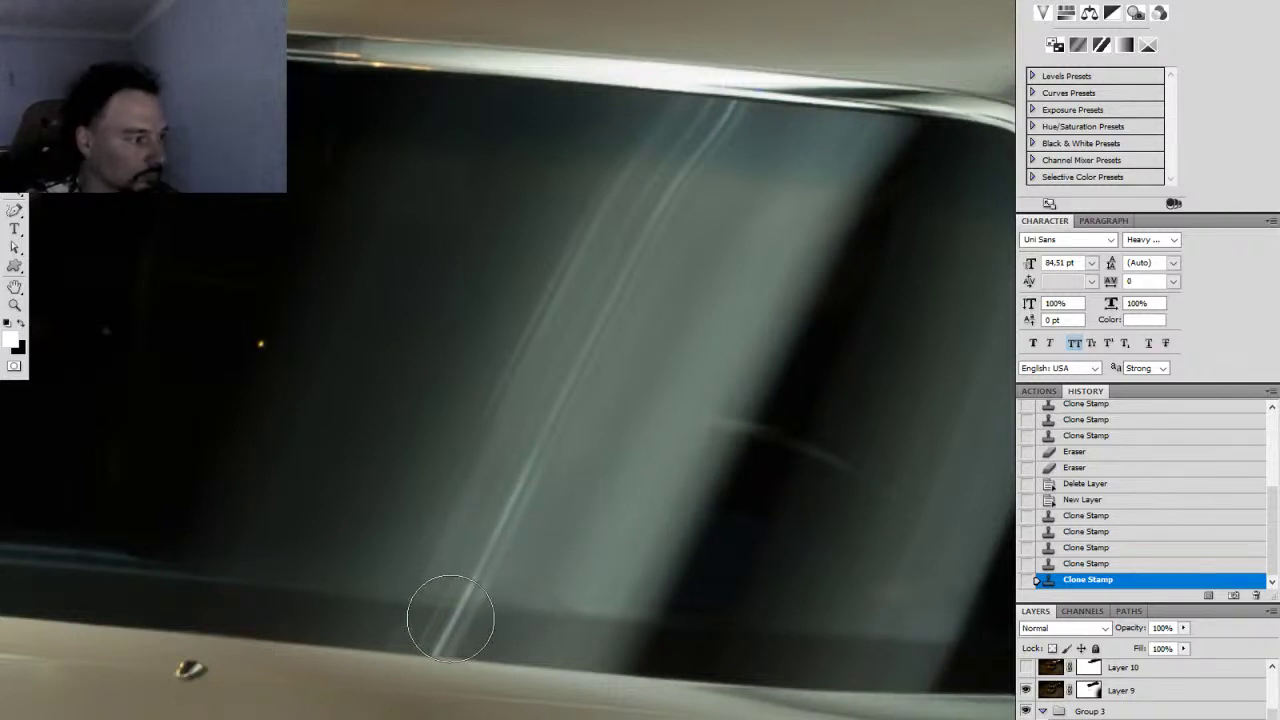
Step: Clone over the glass beside the streak's lower end with the brush reduced to 47 px
right_click(576, 610)
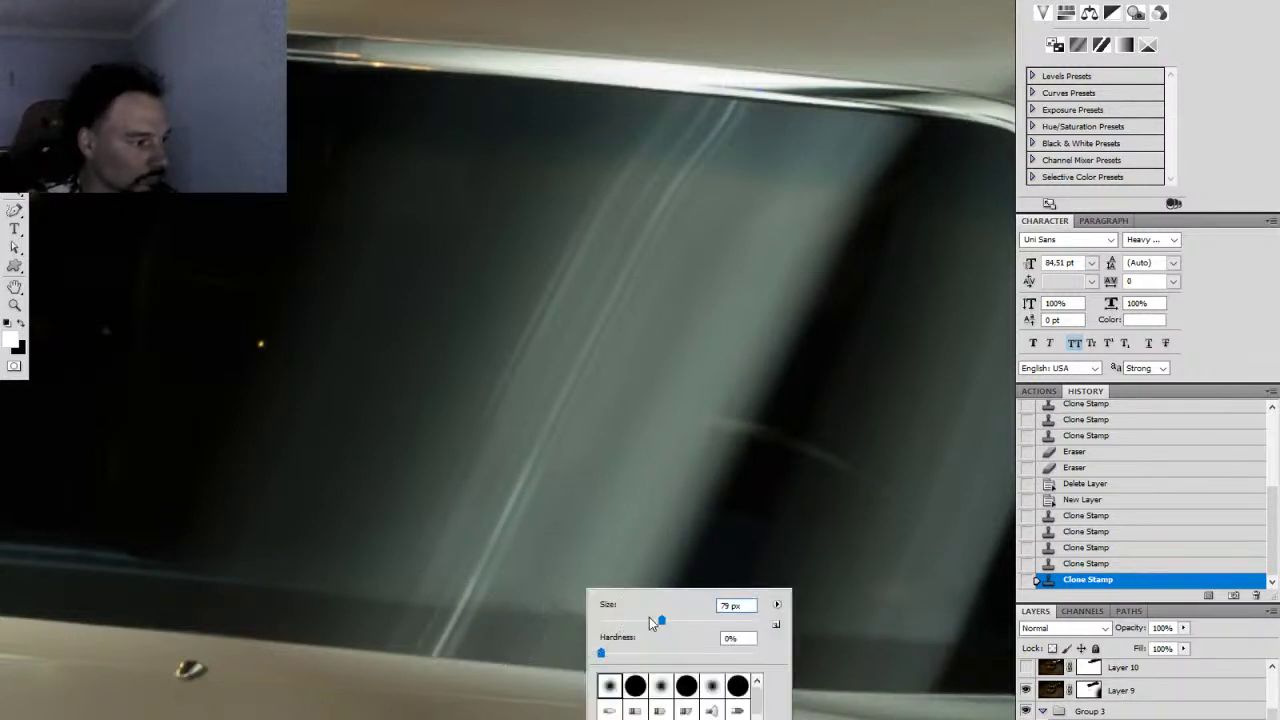
key("Return")
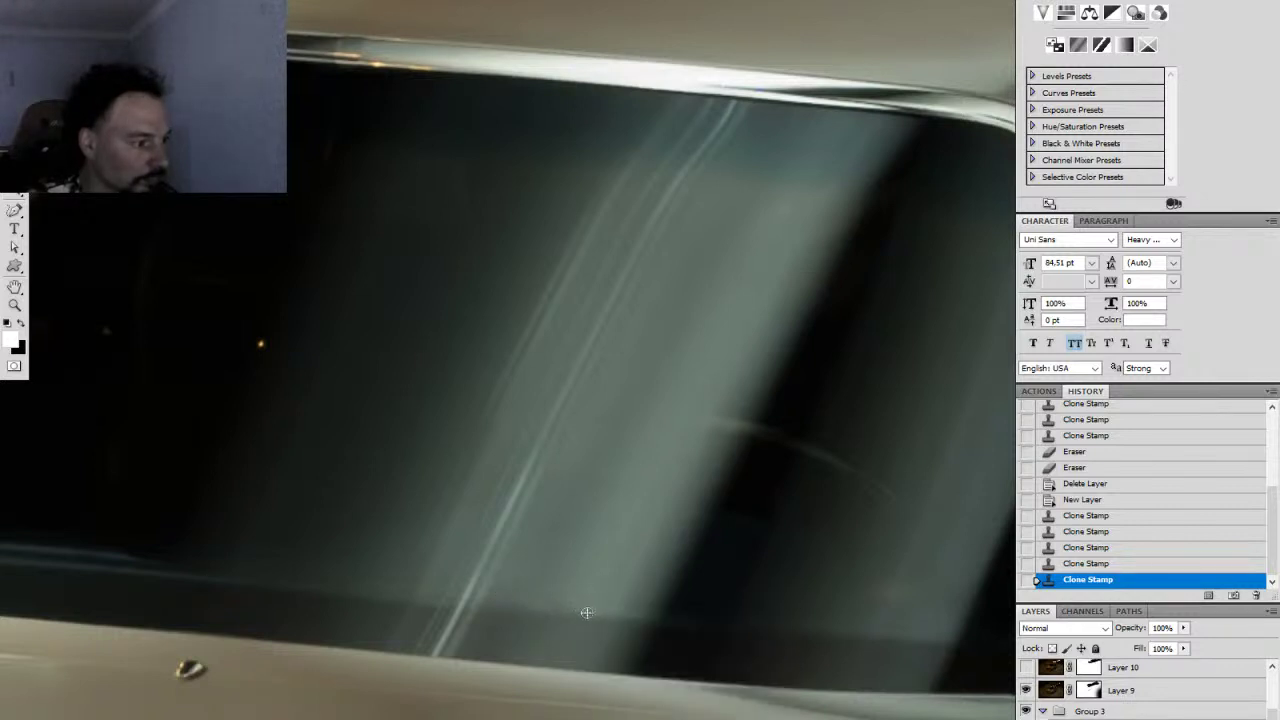
left_click(555, 612)
left_click(550, 612)
Step: Clone clean glass over the streak's lower end at the windshield base with an enlarged brush at 0% hardness
right_click(607, 531)
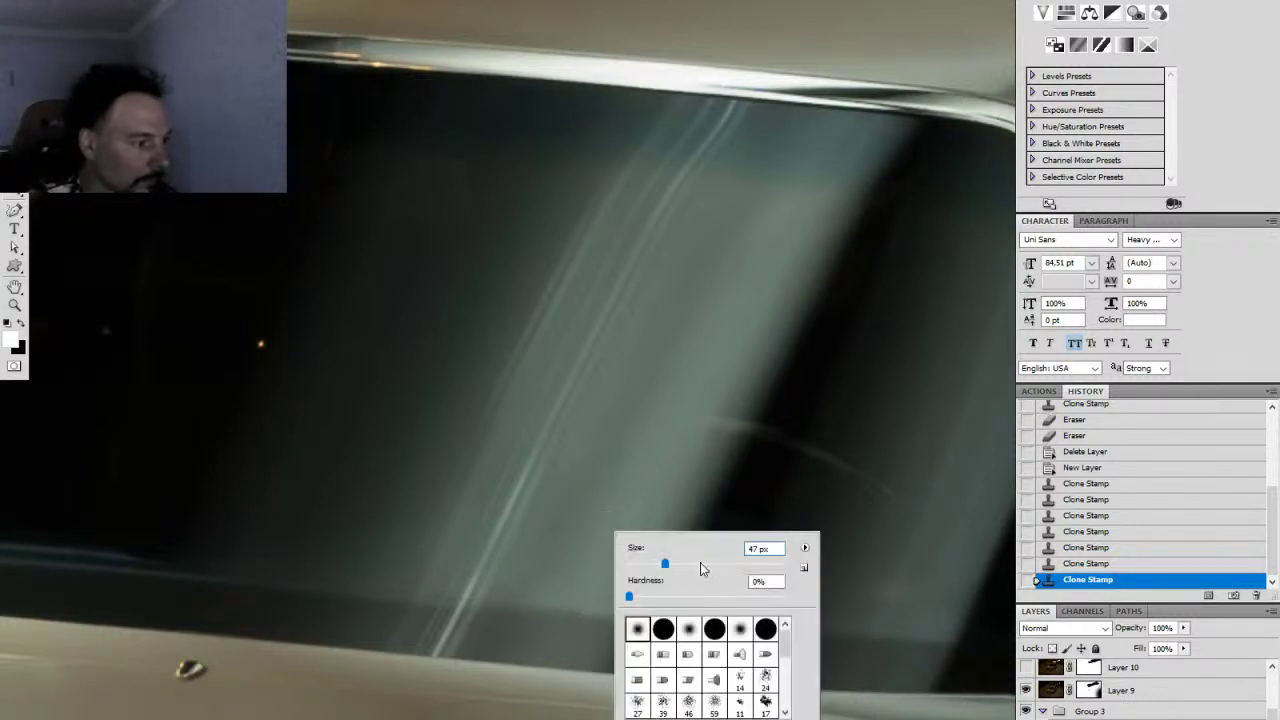
key("Return")
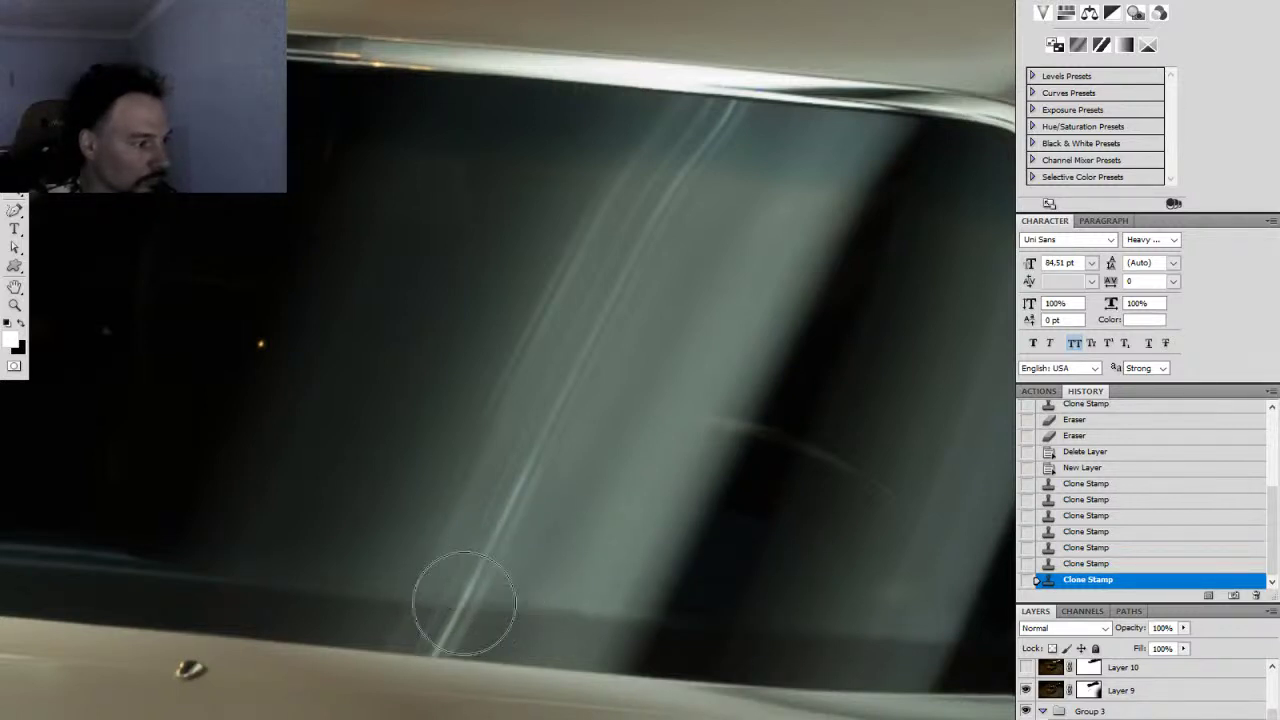
left_click(461, 601)
left_click(457, 604)
left_click(449, 607)
left_click(443, 612)
left_click(450, 622)
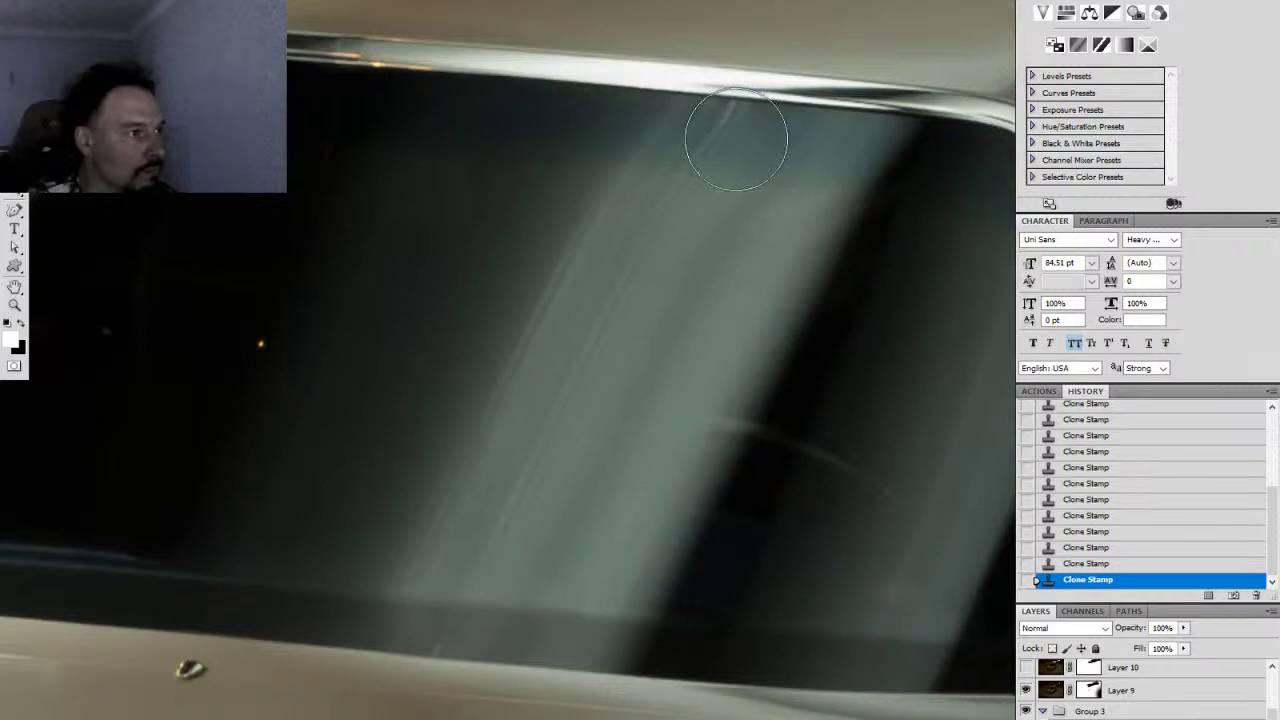
Step: Clone over the streak's upper end below the chrome trim and the faint lines along the pale reflection's edge
left_click(722, 144)
left_click(706, 159)
left_click(615, 273)
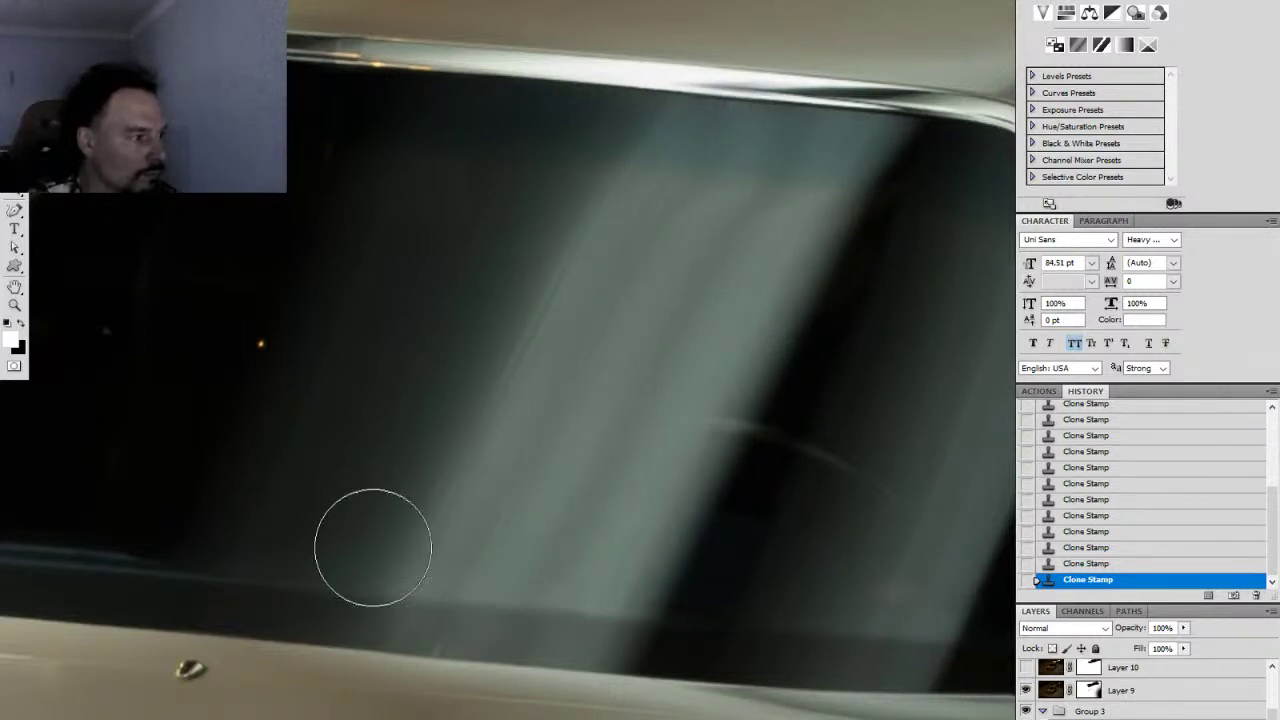
left_click(454, 371)
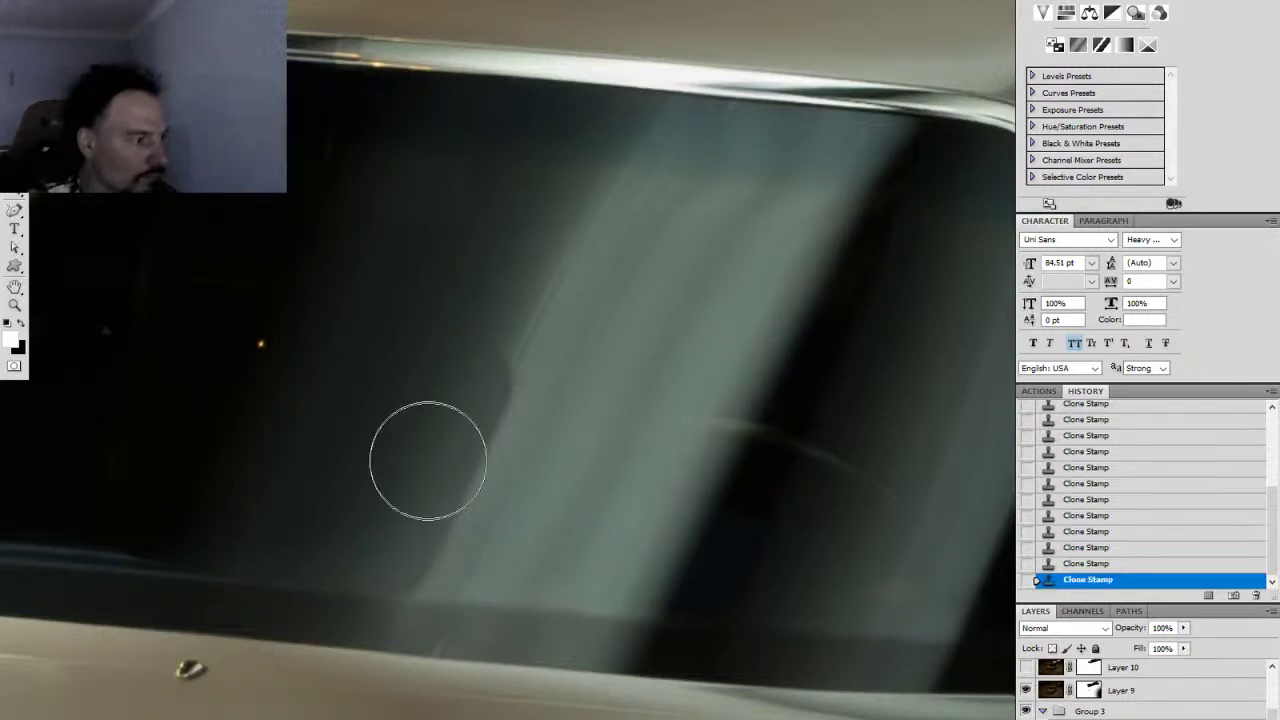
Step: Try to soften the pale reflection's edge with an eraser at 0% hardness, sized 81 px and 174 px, and revert those strokes
right_click(490, 498)
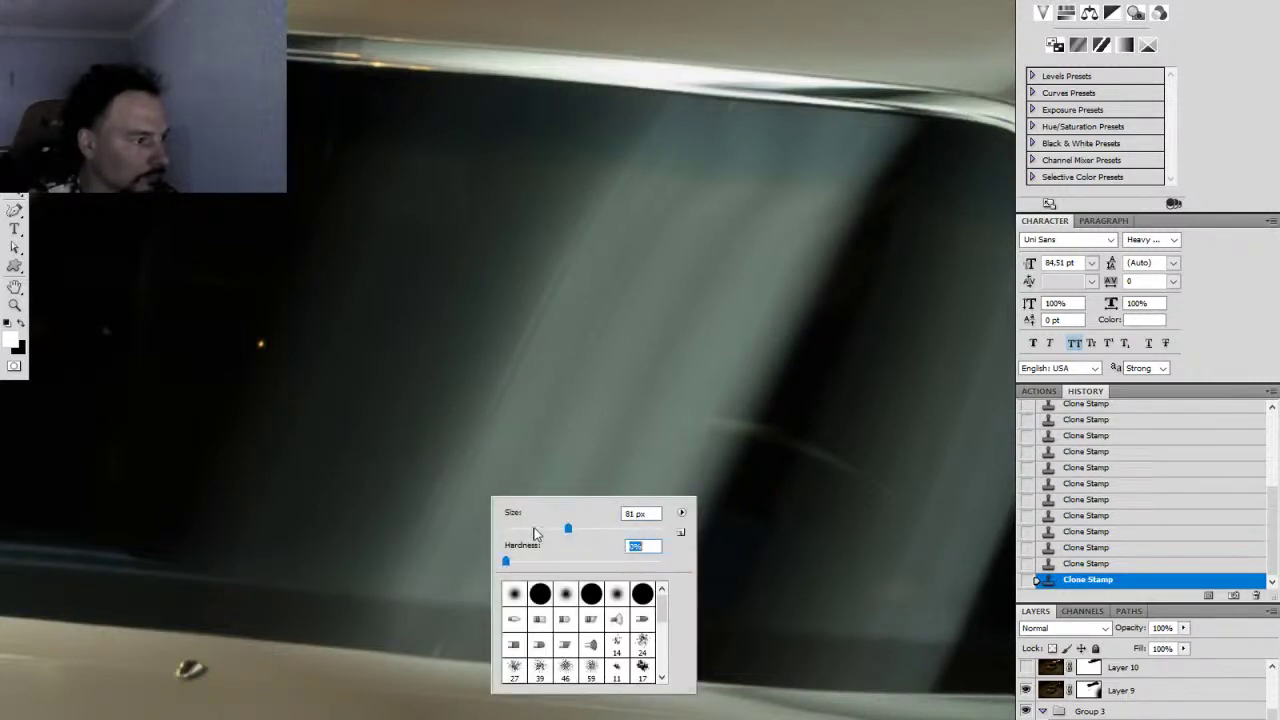
key("Return")
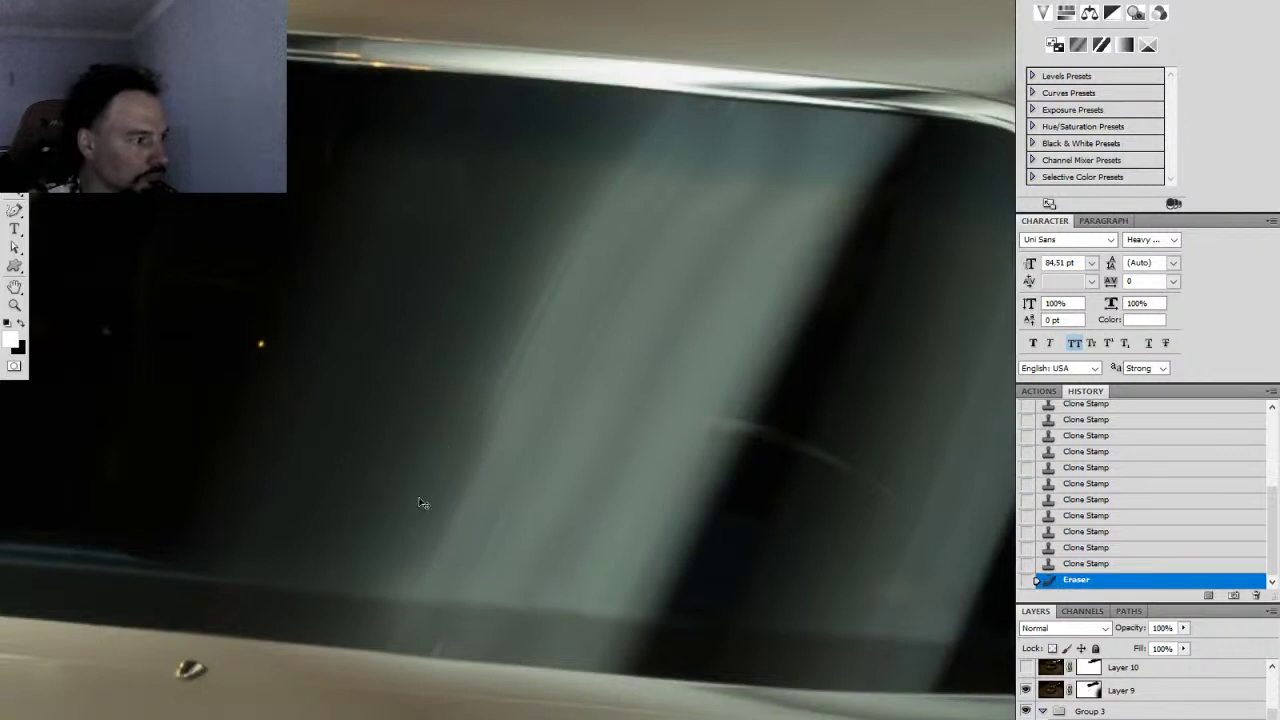
right_click(454, 505)
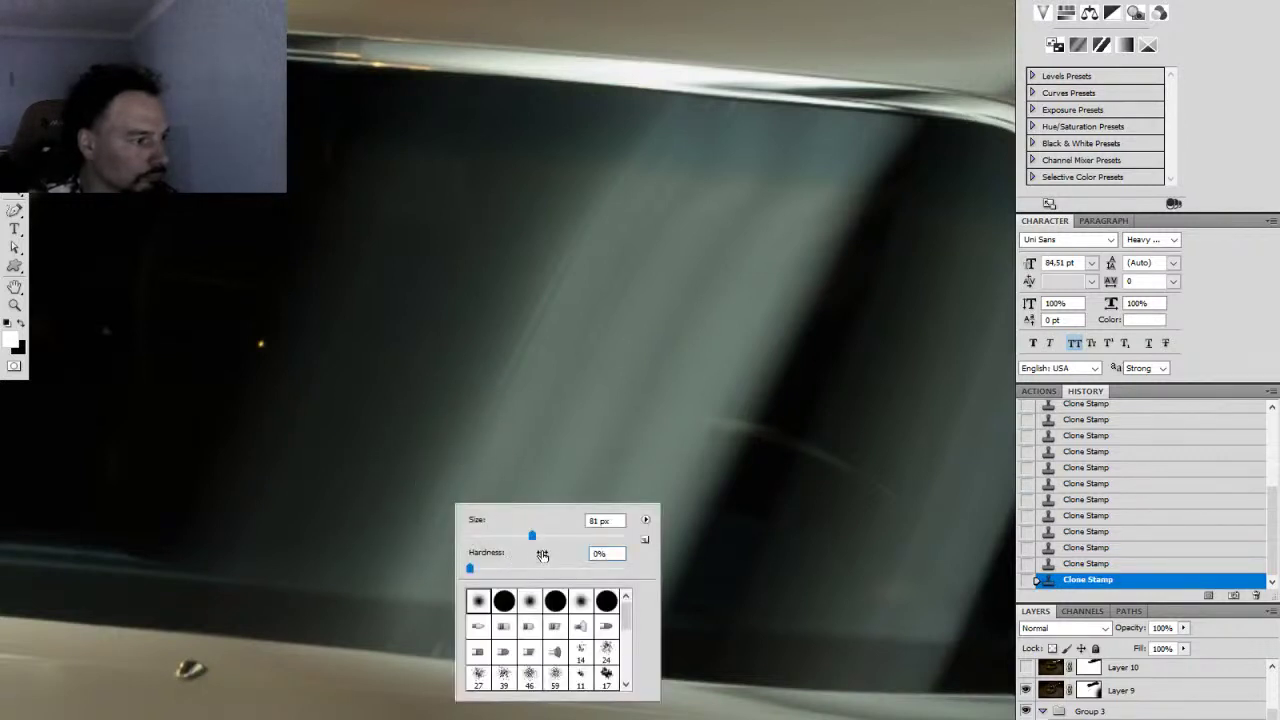
left_click(576, 537)
left_click(350, 499)
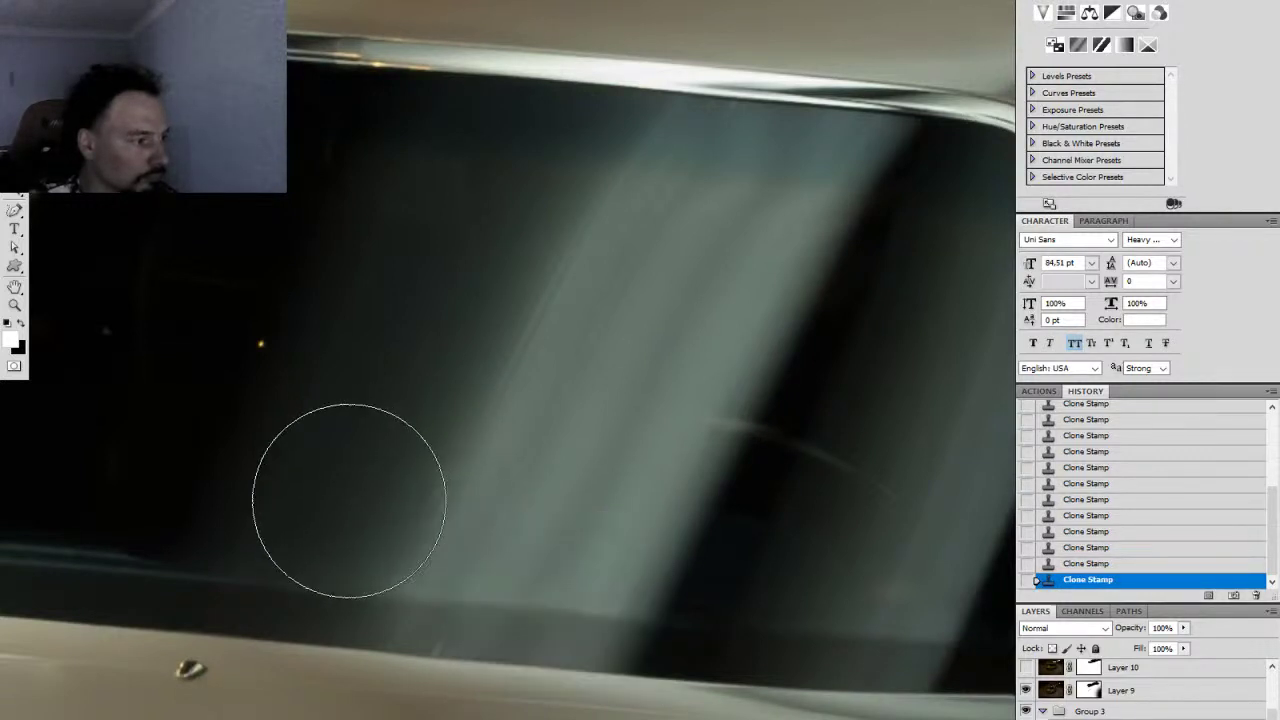
left_click(384, 458)
left_click(465, 275)
key("ctrl+z")
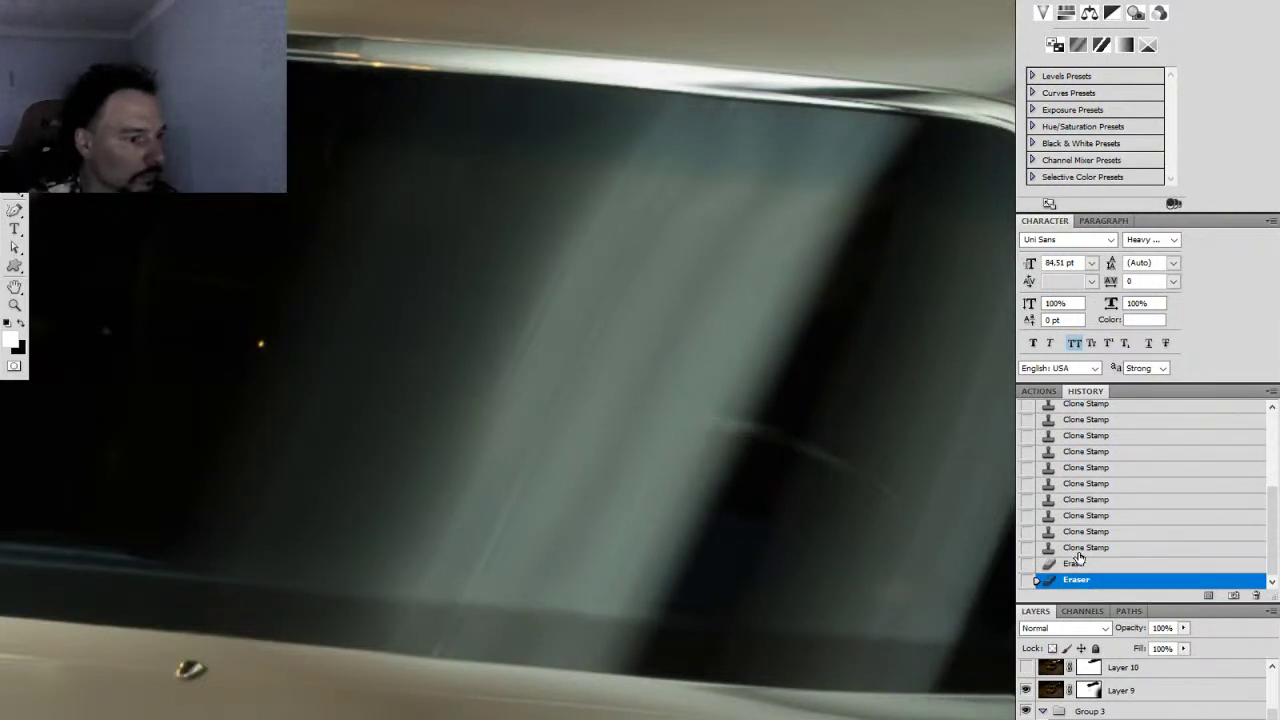
left_click(1075, 547)
Step: Try one long soft eraser stroke along the dark side of the pale reflection, and undo it
right_click(365, 483)
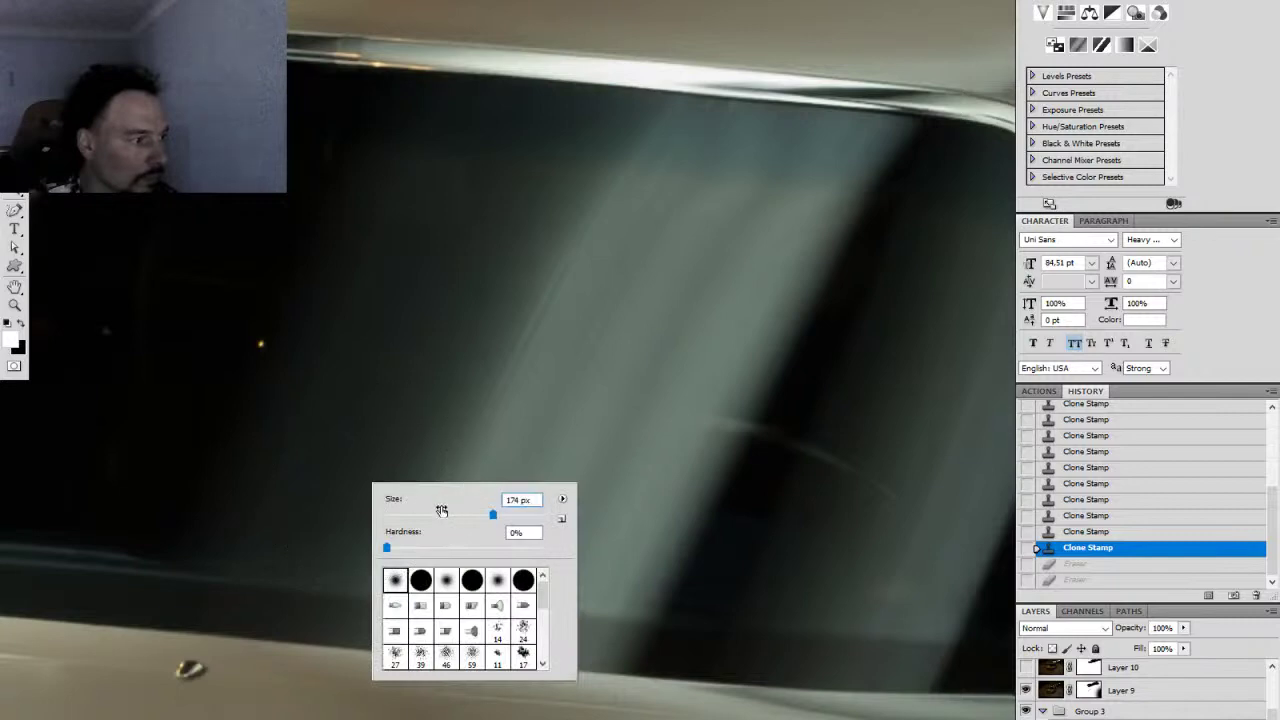
left_click(392, 407)
left_click_drag(478, 194, 446, 417)
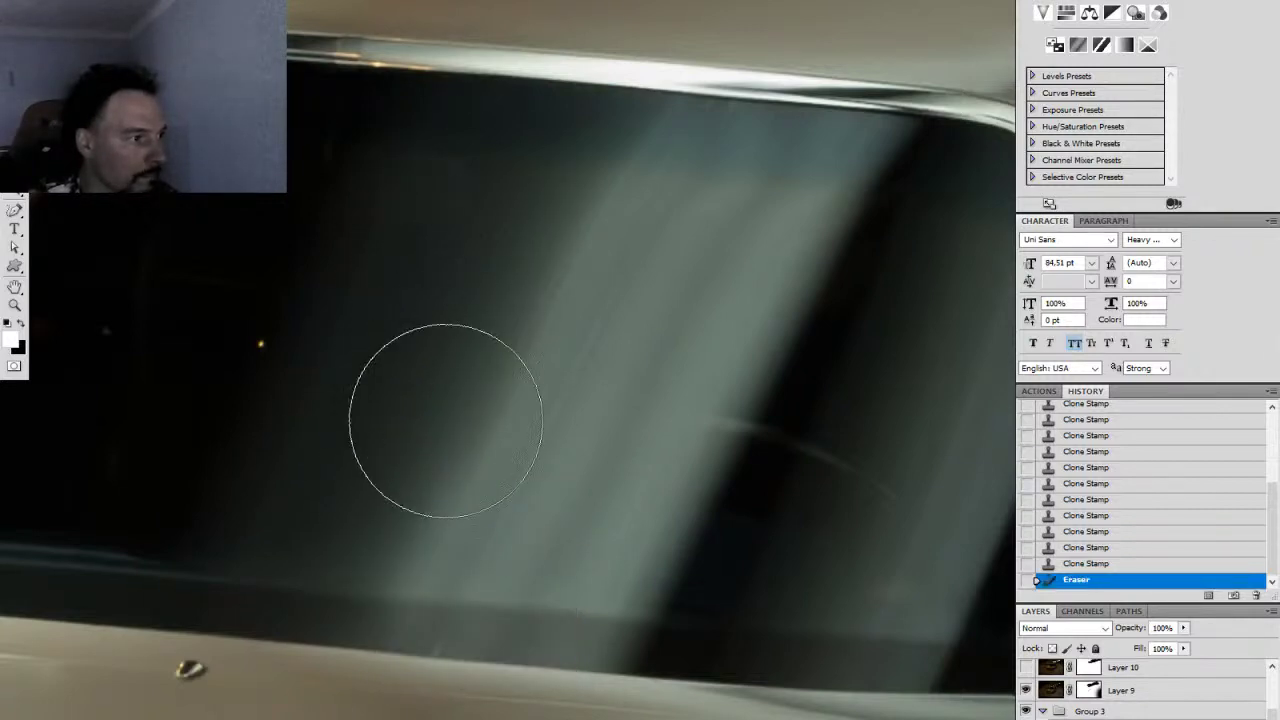
key("ctrl+z")
Step: Compare the windshield with and without the cloned retouching by toggling the layer's visibility
left_click_drag(648, 442, 561, 456)
left_click(561, 456, "alt")
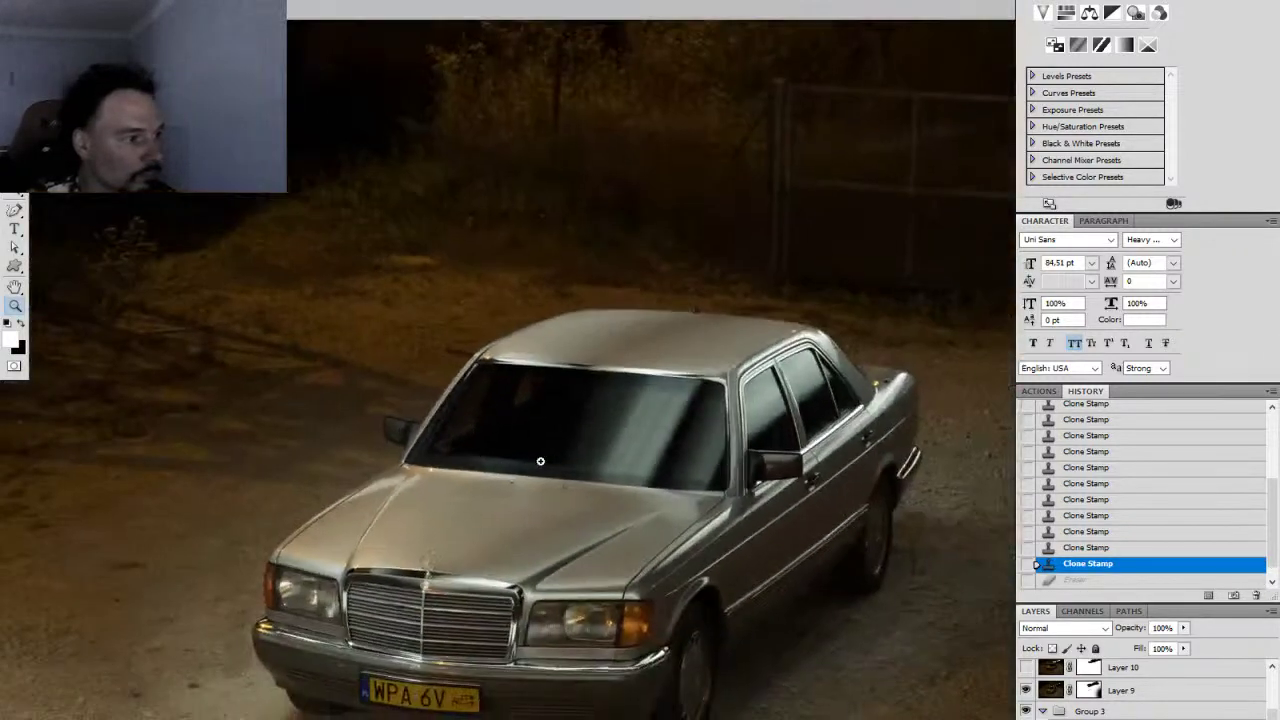
left_click(1026, 719)
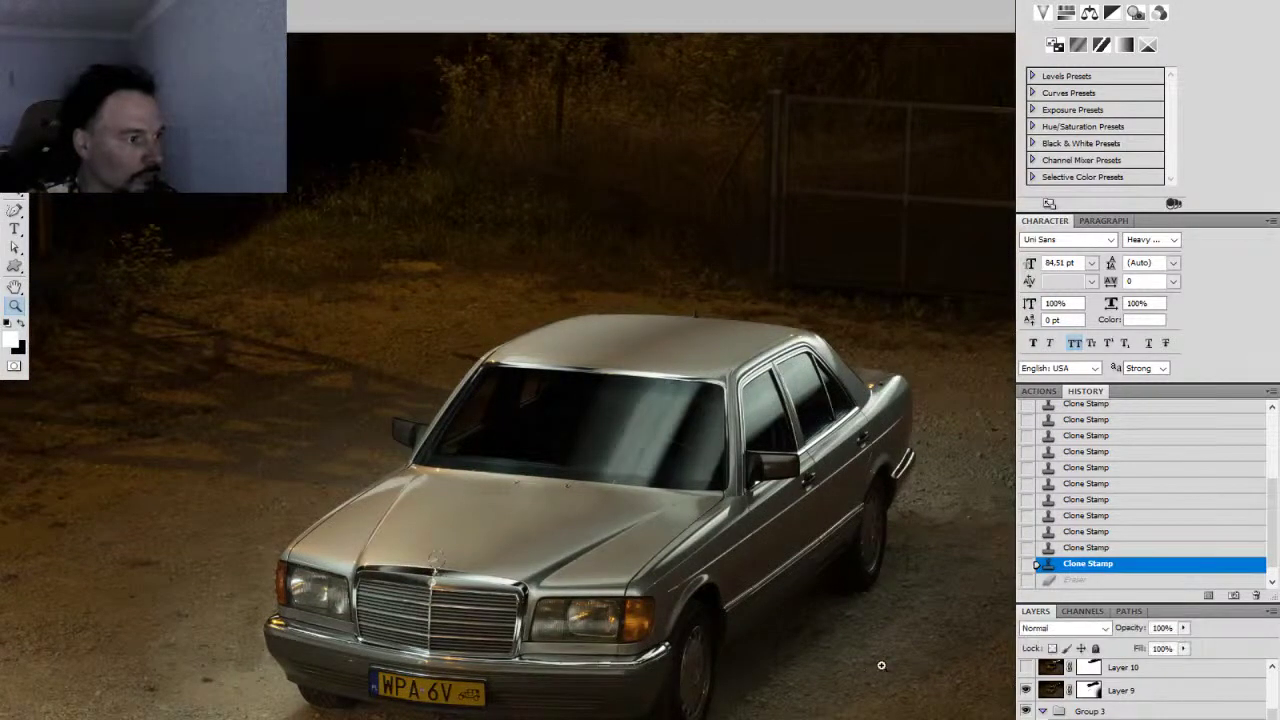
left_click(700, 536, "alt")
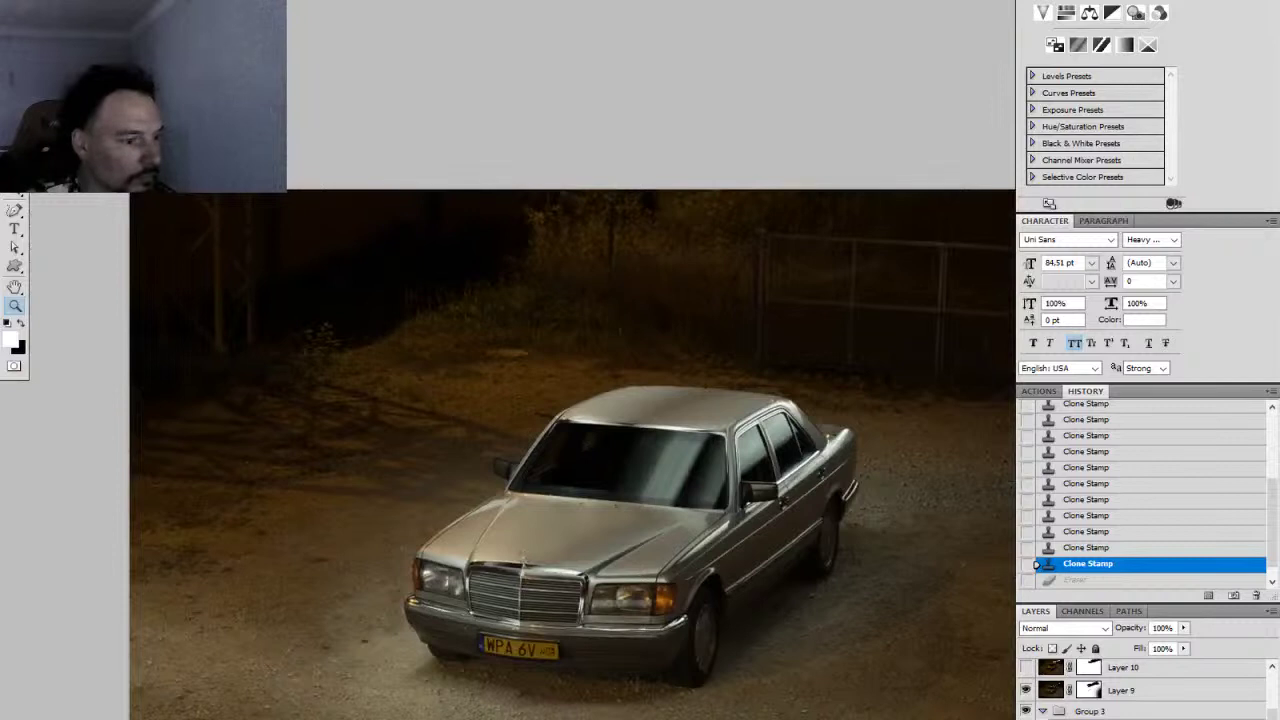
left_click(1026, 719)
left_click(1026, 719)
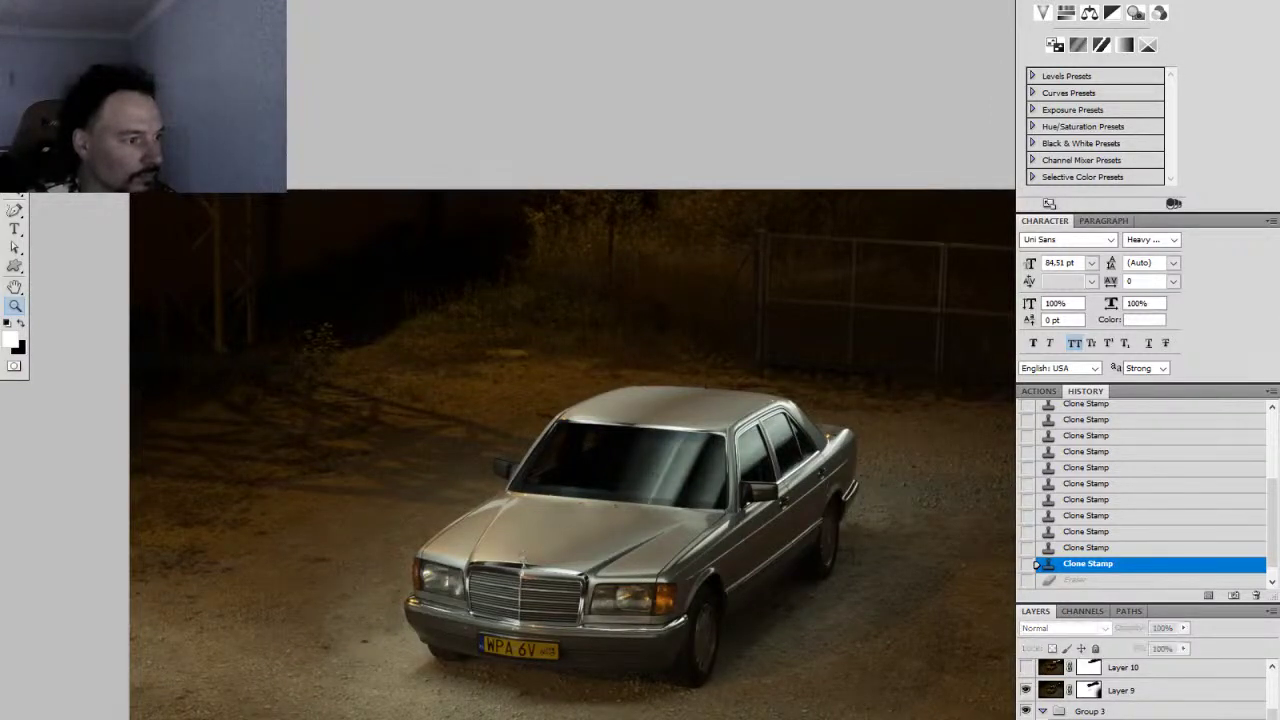
Step: Discard the extra empty layer and delete the layer holding the cloned windshield retouching
left_click_drag(690, 497, 792, 474)
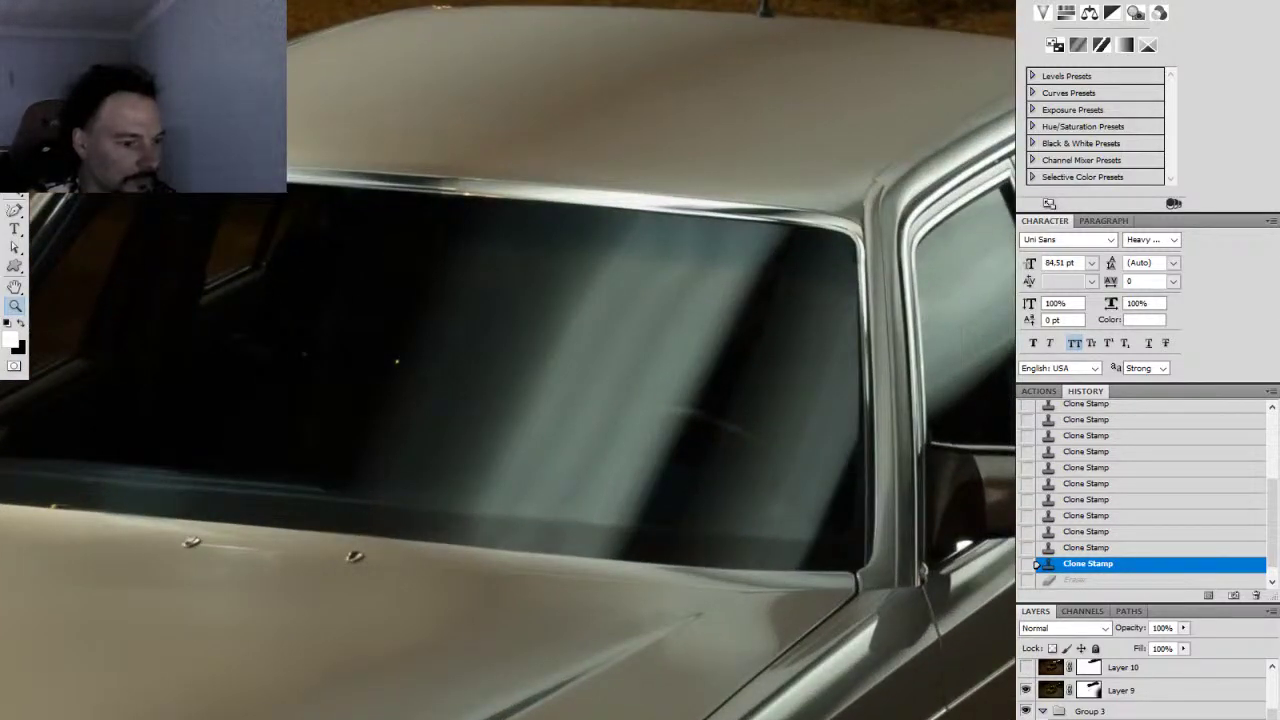
key("ctrl+shift+alt+n")
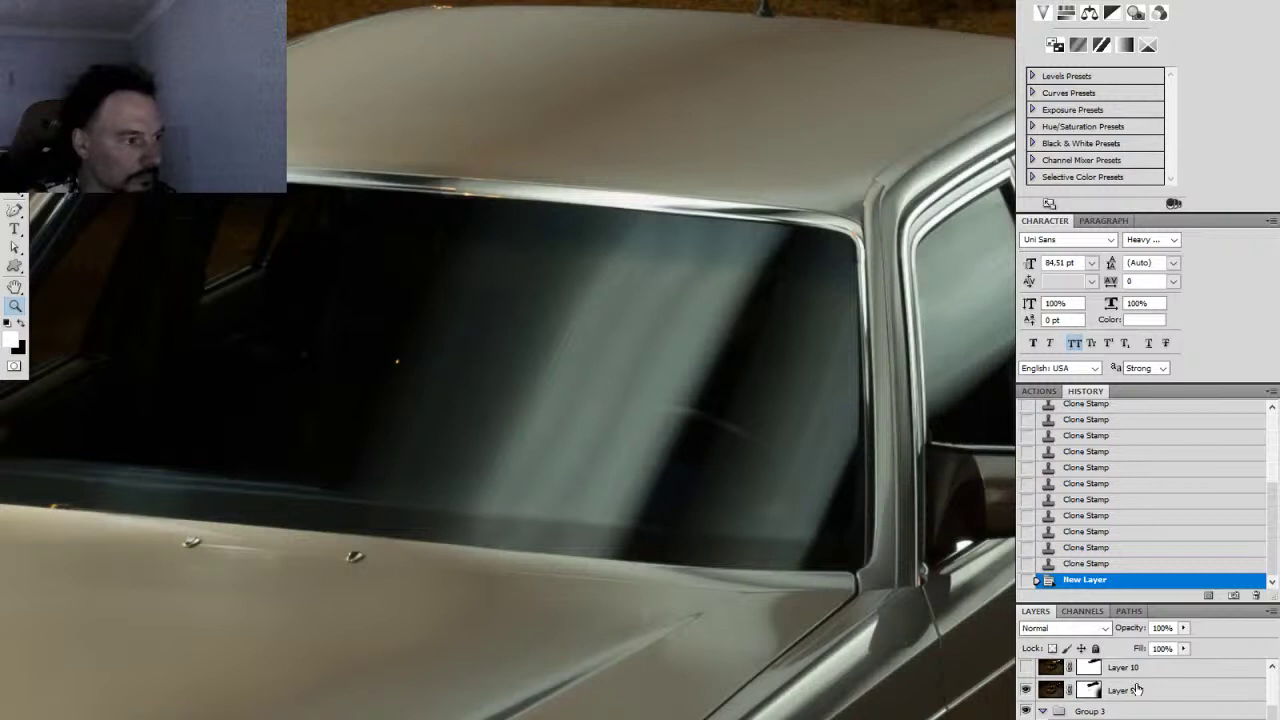
key("ctrl+z")
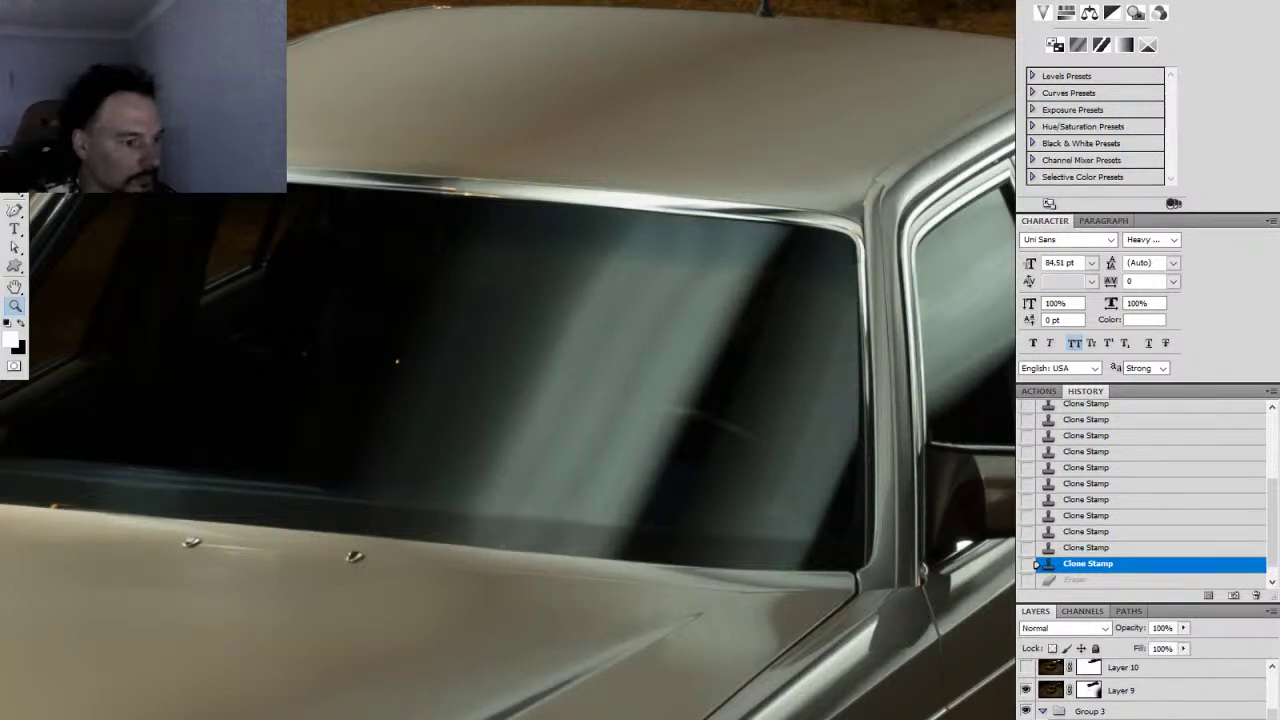
key("Delete")
left_click(606, 210)
Step: Examine the windshield reflection, the car body and the surrounding ground lighting across the whole composite
left_click_drag(651, 445, 597, 450)
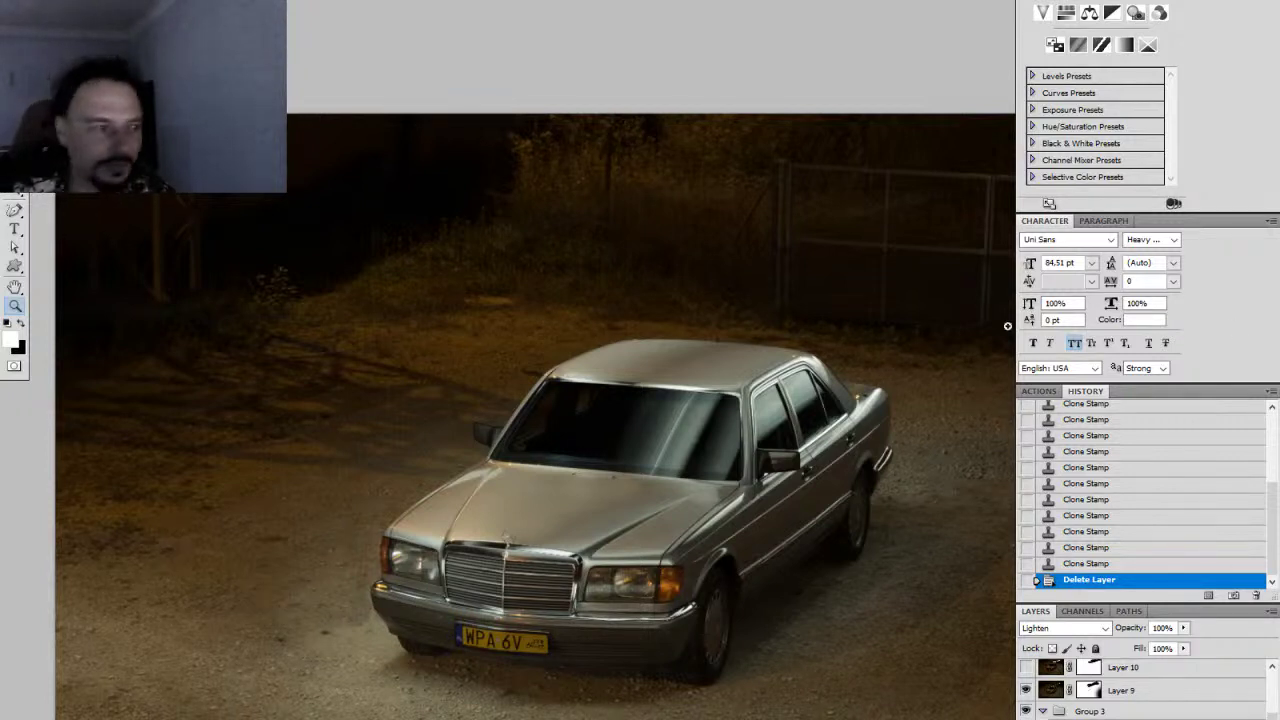
left_click(780, 397, "alt")
left_click(780, 397, "alt")
left_click_drag(838, 442, 701, 386)
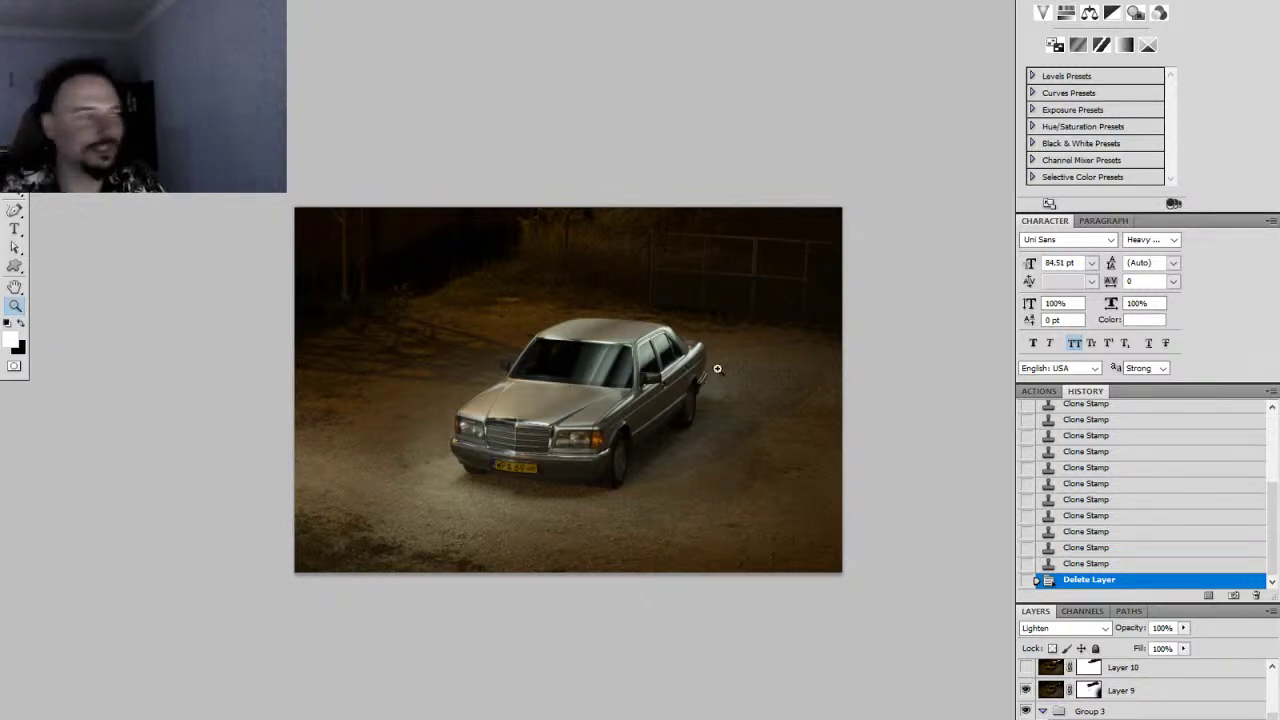
left_click_drag(615, 381, 674, 382)
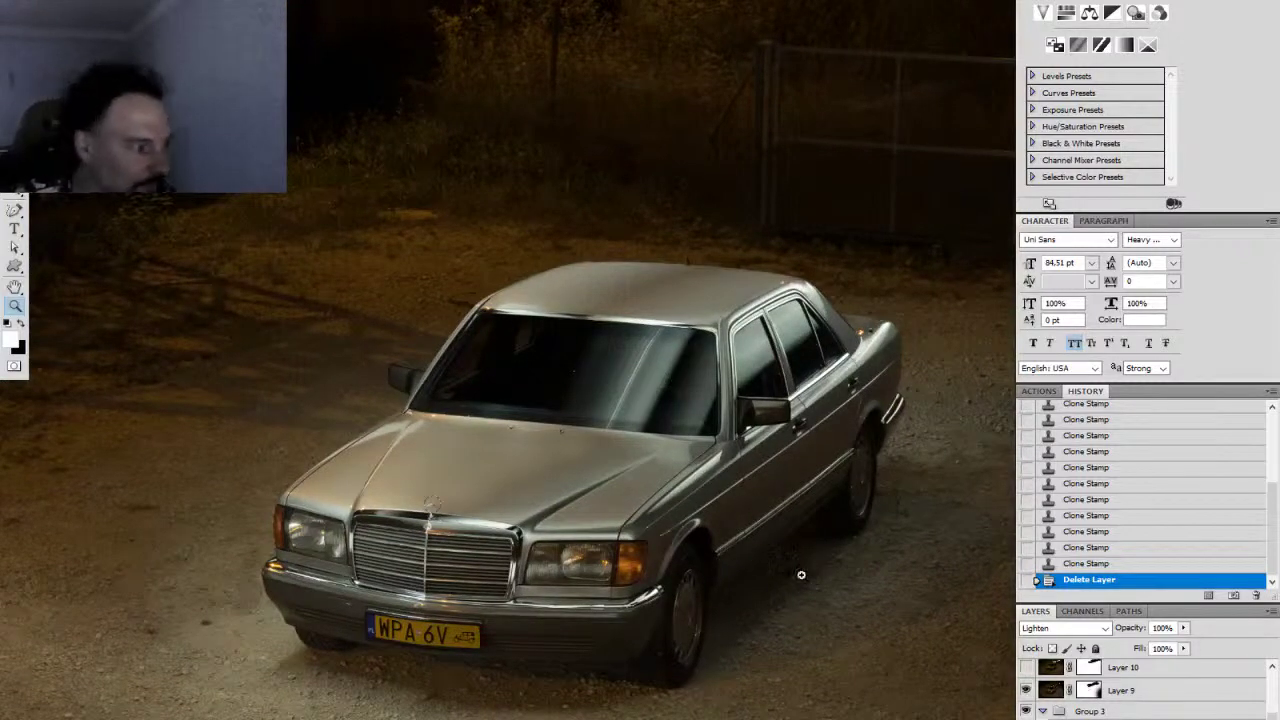
left_click_drag(914, 643, 763, 614)
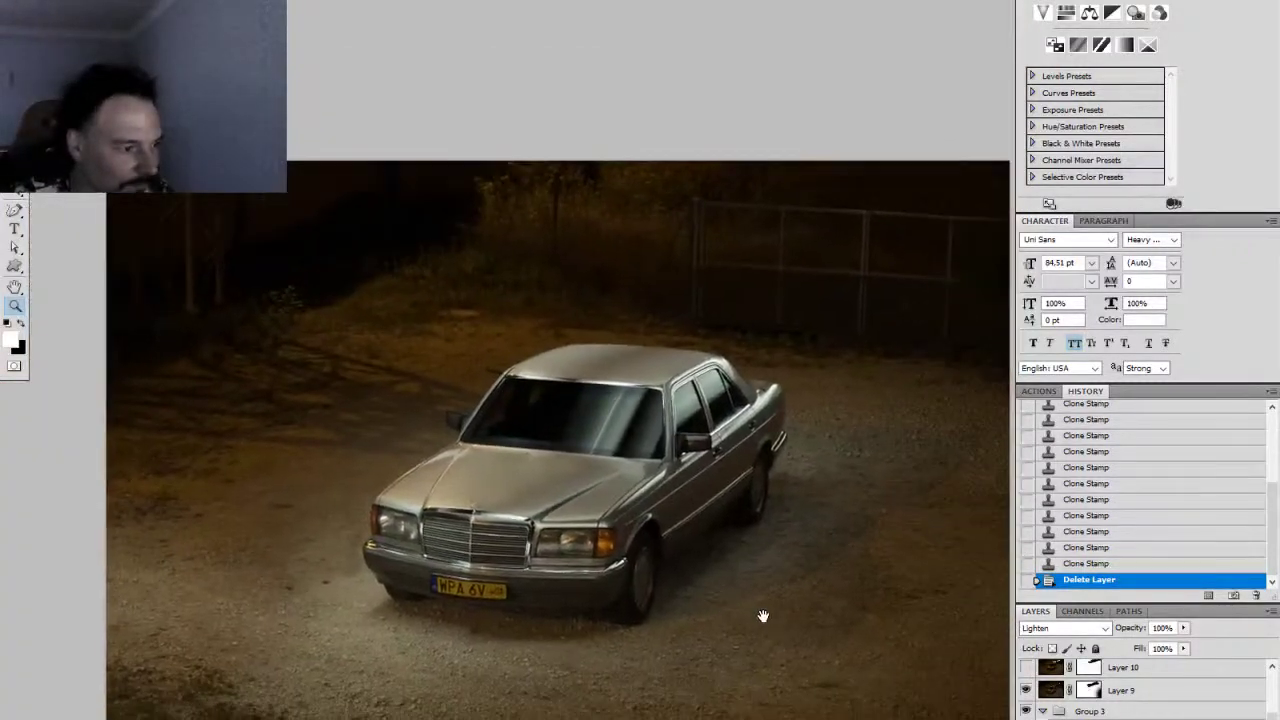
mouse_move(660, 553)
left_mouse_down()
mouse_move(766, 540)
mouse_move(665, 556)
left_mouse_up()
left_click_drag(793, 564, 717, 556)
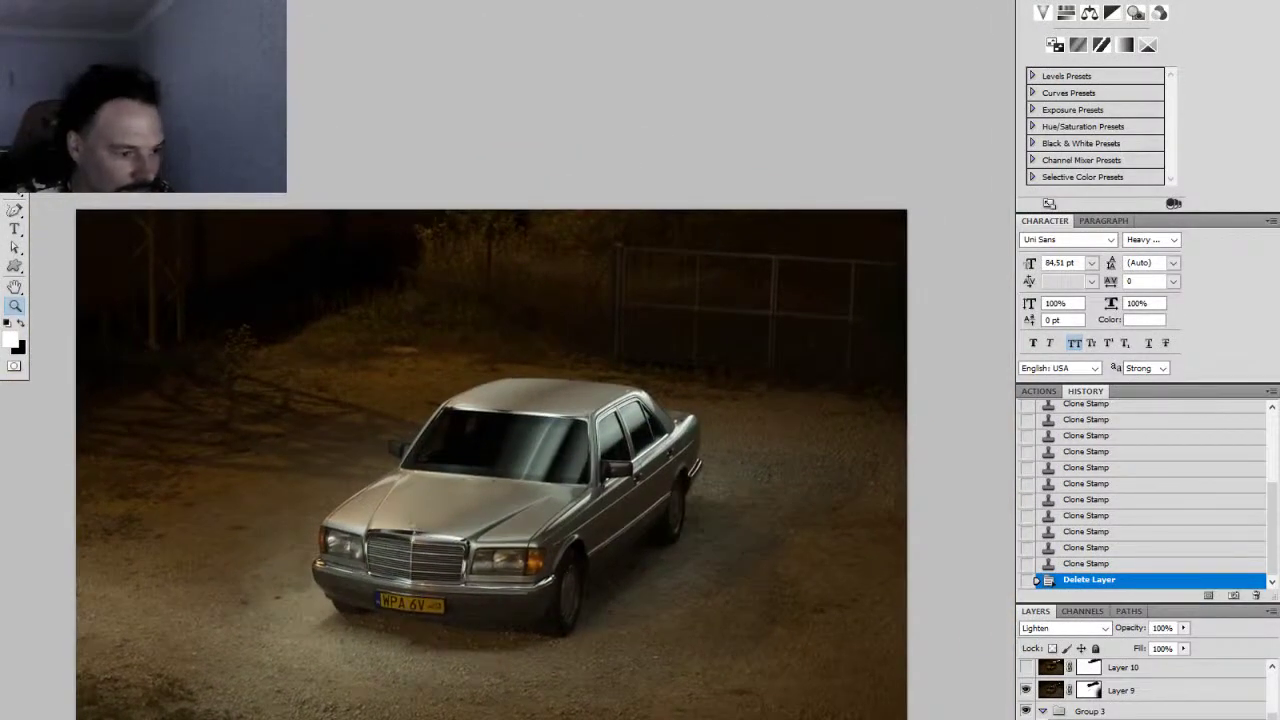
Step: Collapse Group 3 and toggle visibility further down the layer stack to check its effect on the composite
left_click(1042, 710)
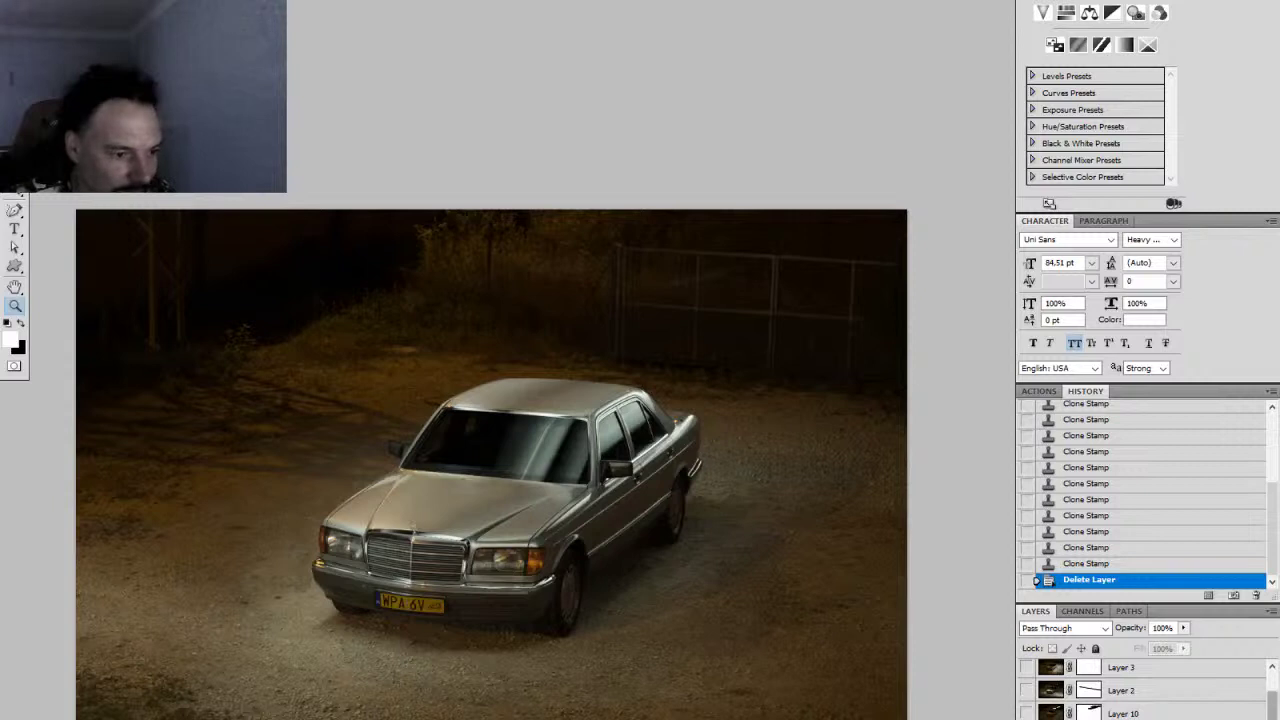
left_click_drag(1273, 719, 1275, 711)
scroll(1140, 690, "down", 1)
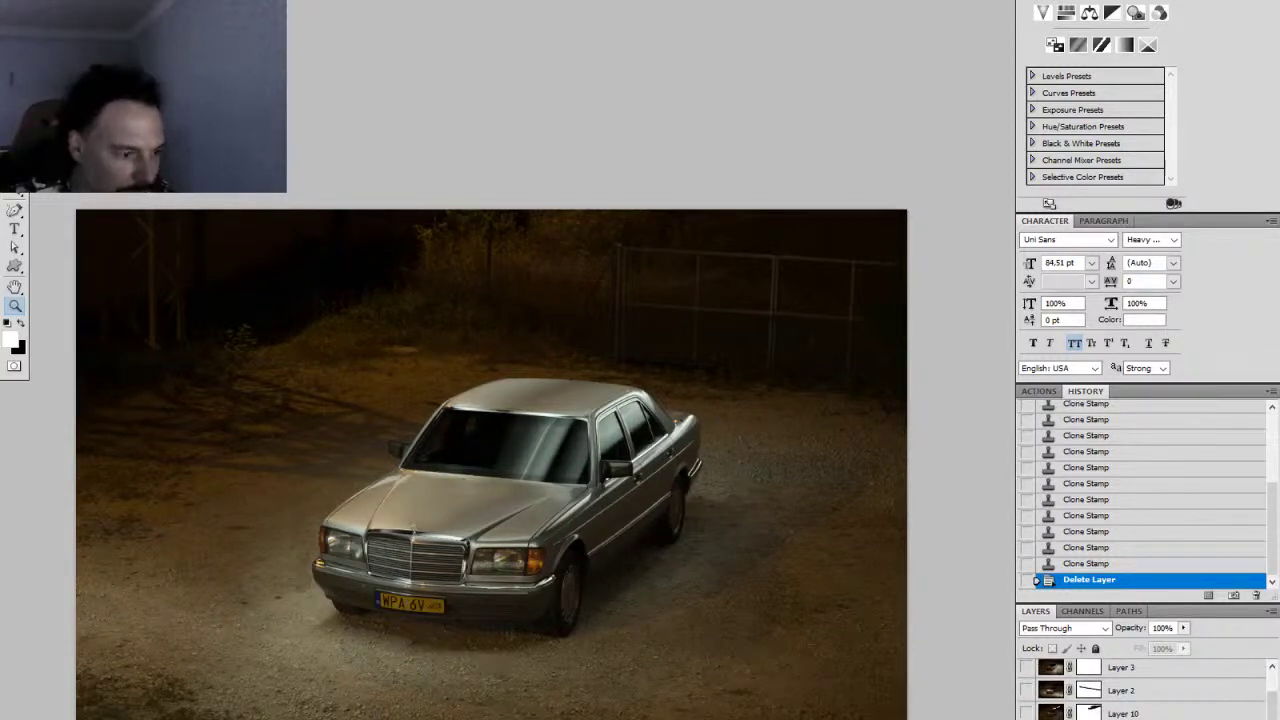
left_click(1027, 719)
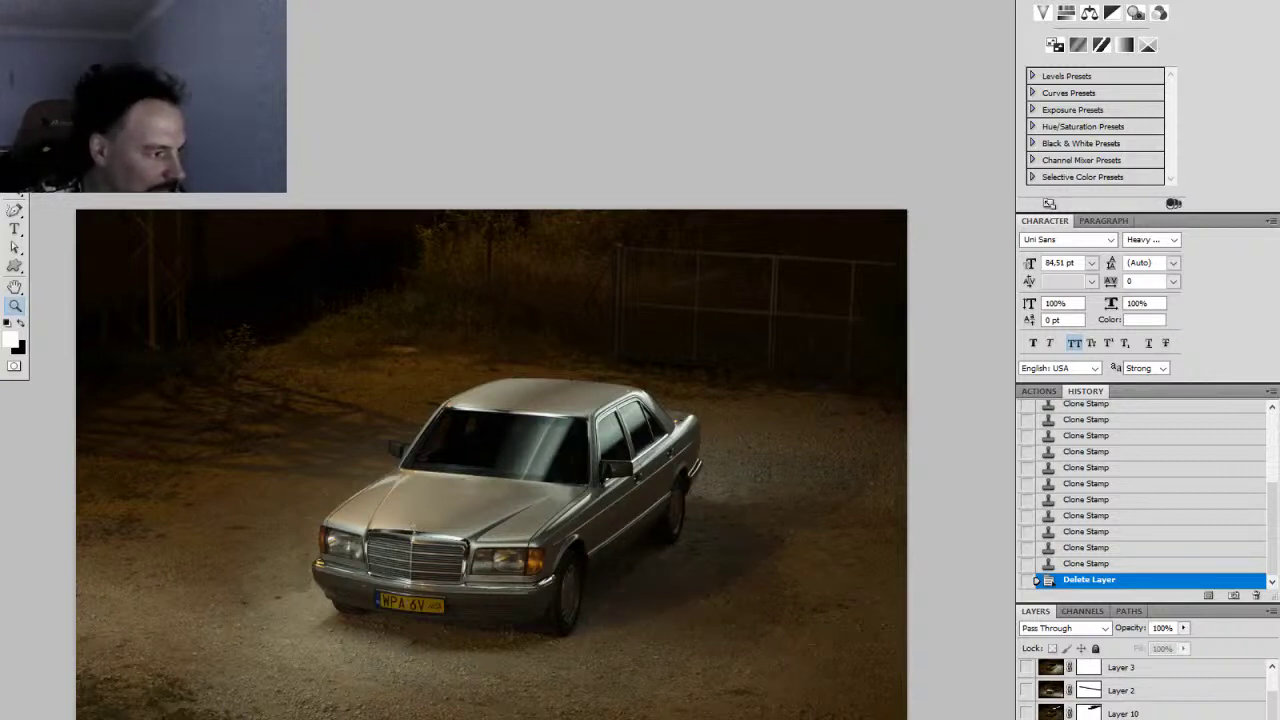
Step: Compare the whole composite with and without Layer 10 and leave the layer switched on
left_click(1025, 714)
left_click(1025, 714)
left_click(1026, 712)
left_click(1026, 712)
left_click(1026, 712)
left_click(1026, 712)
left_click(1026, 712)
left_click(1026, 712)
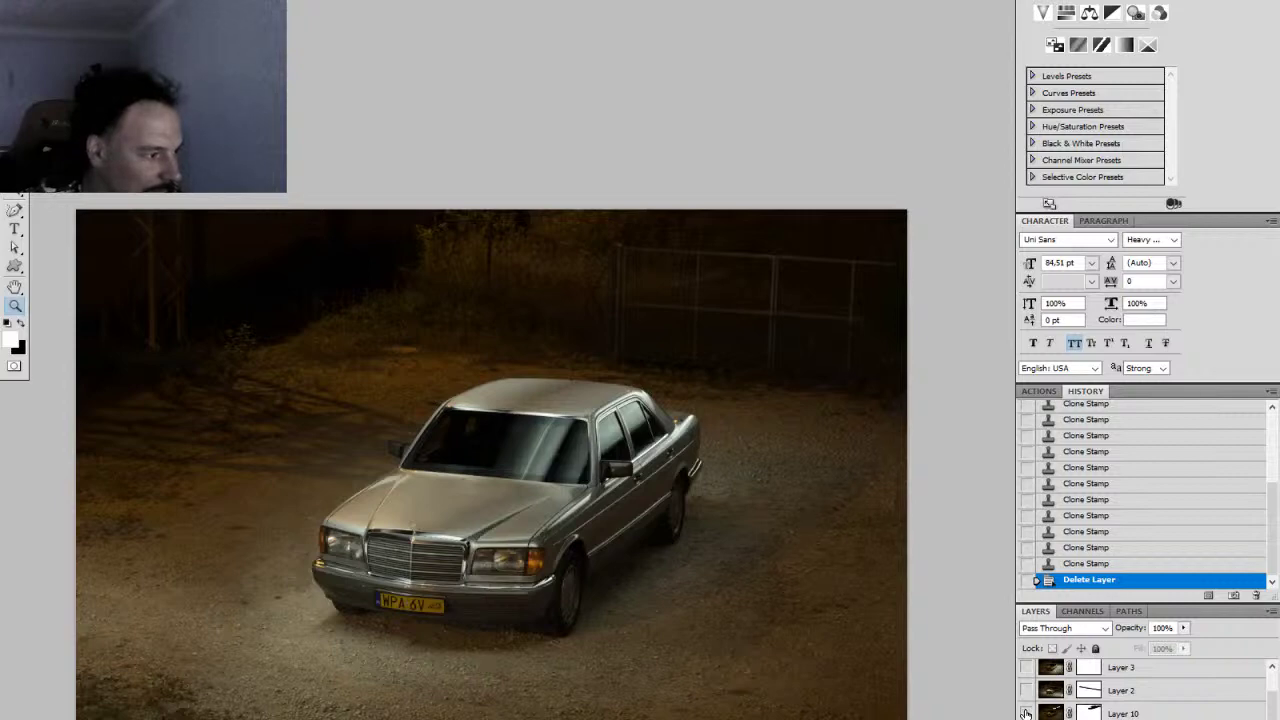
left_click(1026, 712)
Step: Check Layer 10's effect on the car's hood, windshield and side panels up close by toggling its visibility
left_click(535, 562)
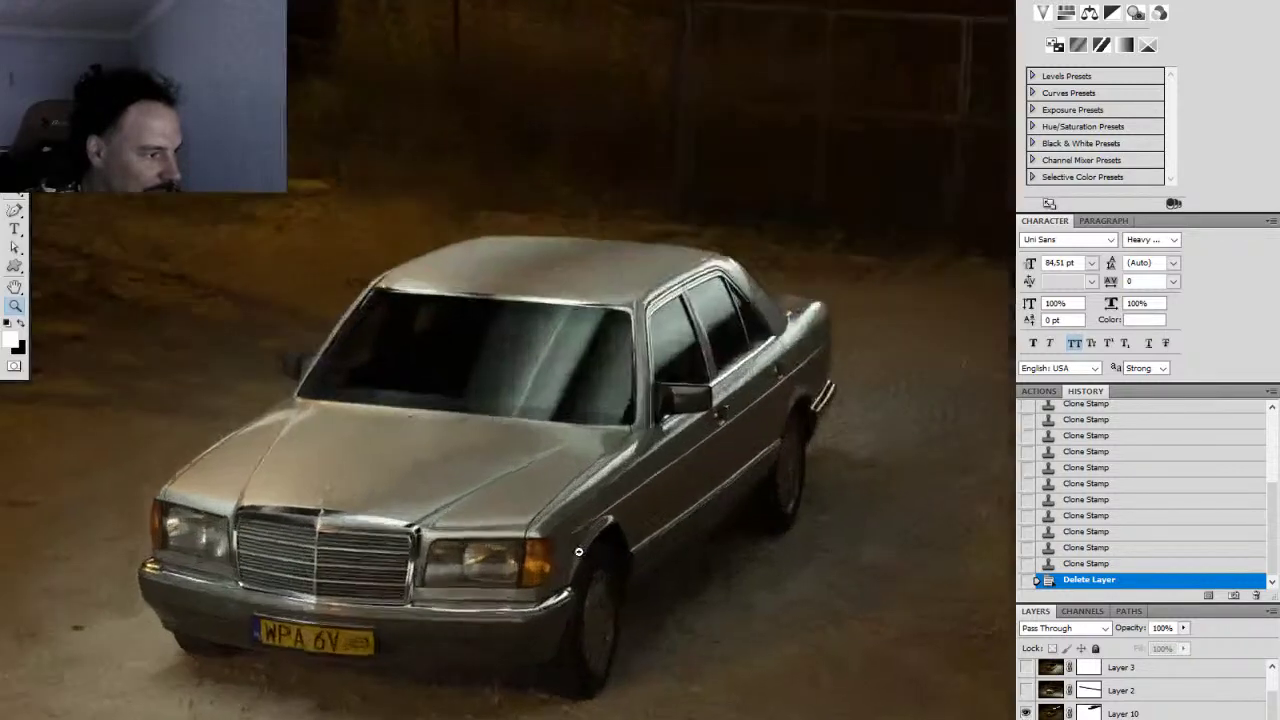
left_click(1026, 712)
left_click(1026, 712)
left_click(1026, 712)
left_click(1026, 712)
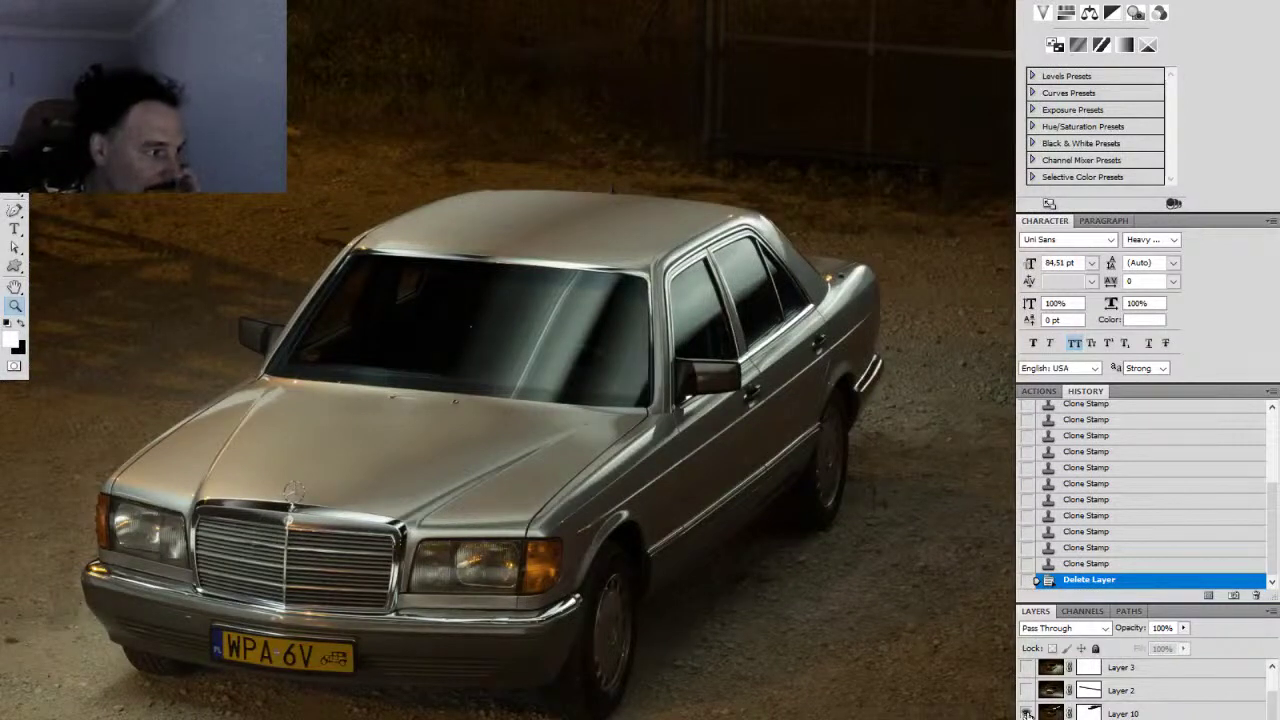
left_click(1026, 712)
left_click(1026, 712)
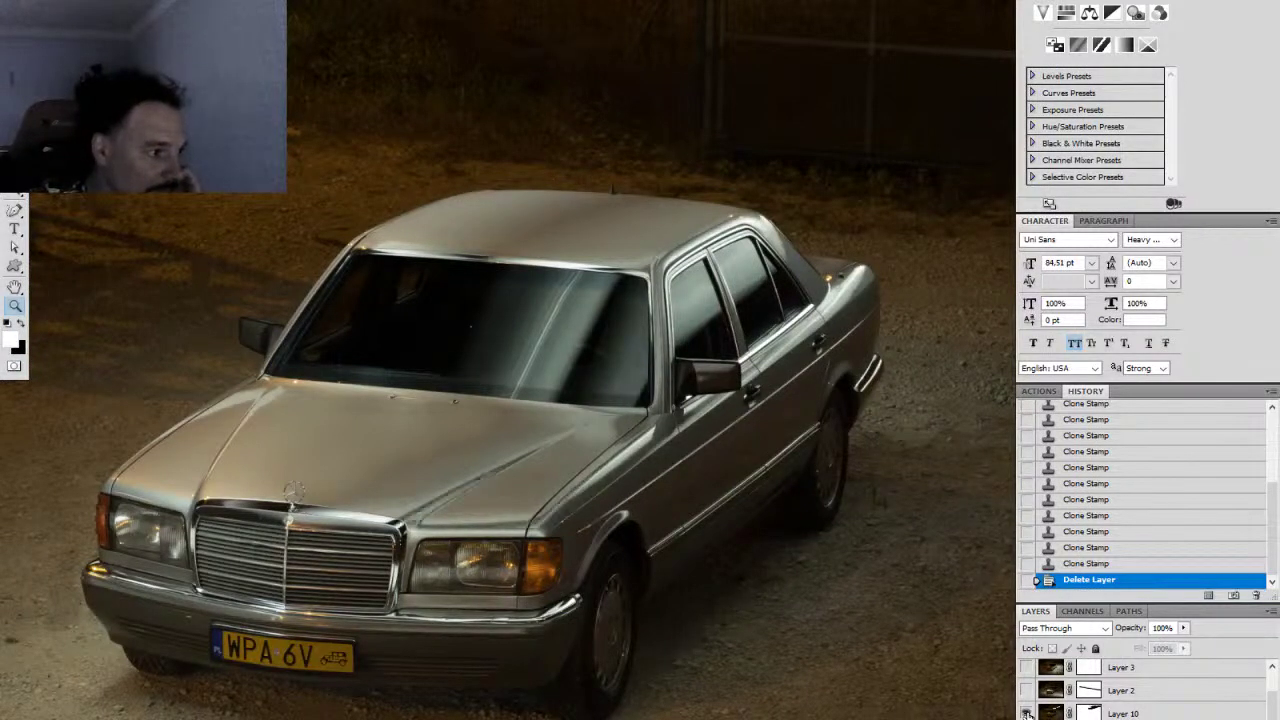
left_click(1026, 712)
left_click(1026, 712)
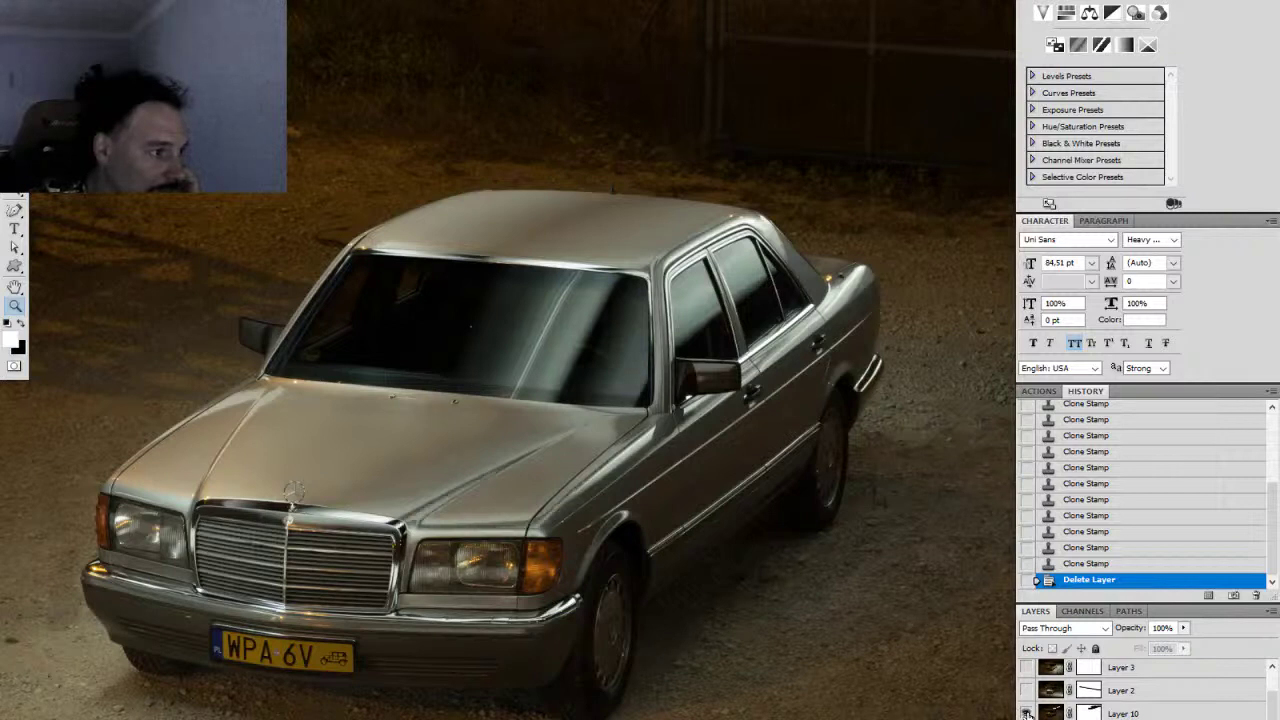
left_click(1026, 712)
left_click(1026, 712)
left_click(1026, 712)
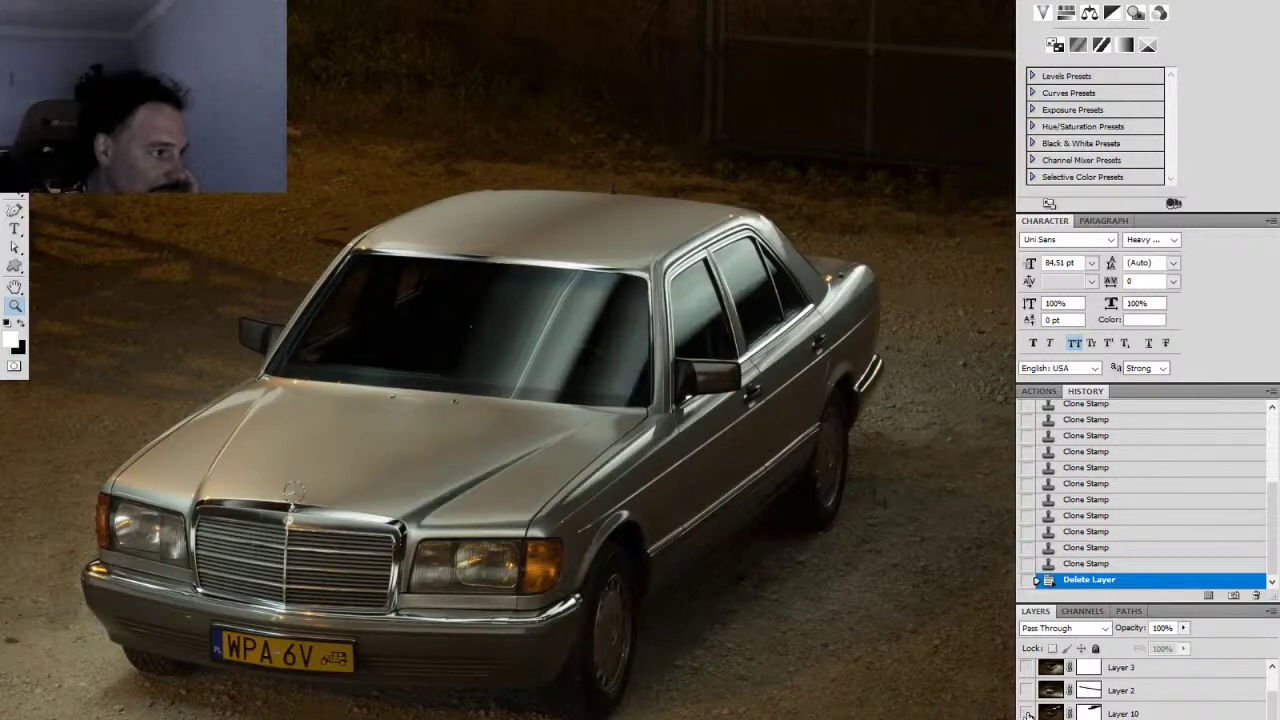
left_click(1026, 712)
left_click(1027, 712)
left_click(1027, 712)
left_click(1027, 712)
left_click(1027, 712)
left_click(1027, 712)
left_click(1027, 712)
left_click(1027, 712)
left_click(1027, 712)
left_click(1027, 712)
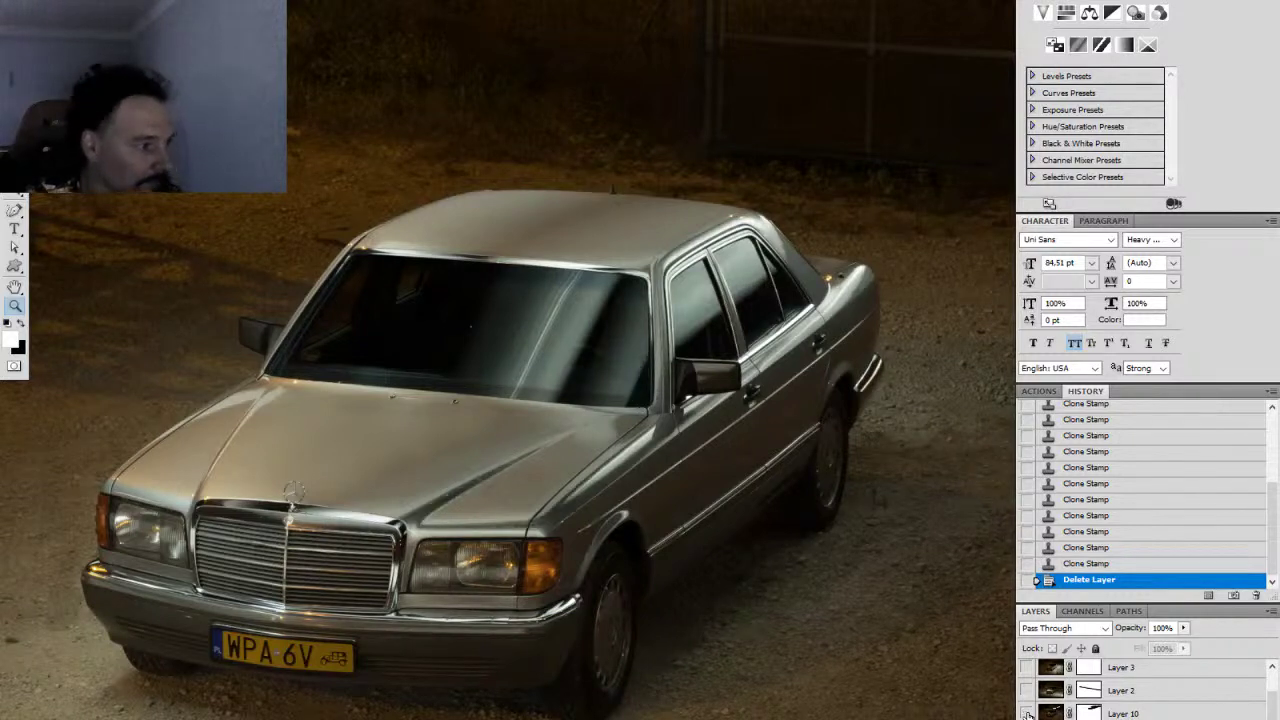
left_click(1027, 712)
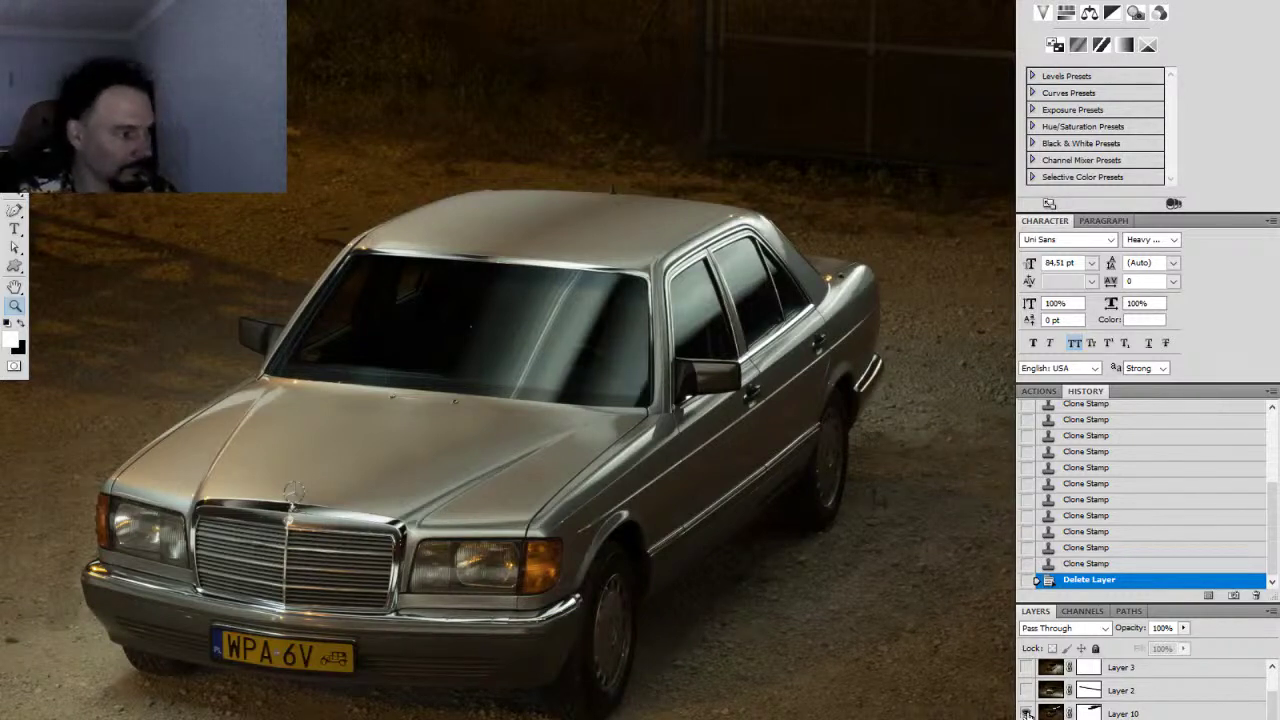
Step: Erase part of Layer 10 on its mask along the front of the hood near the grille
left_click(1100, 713)
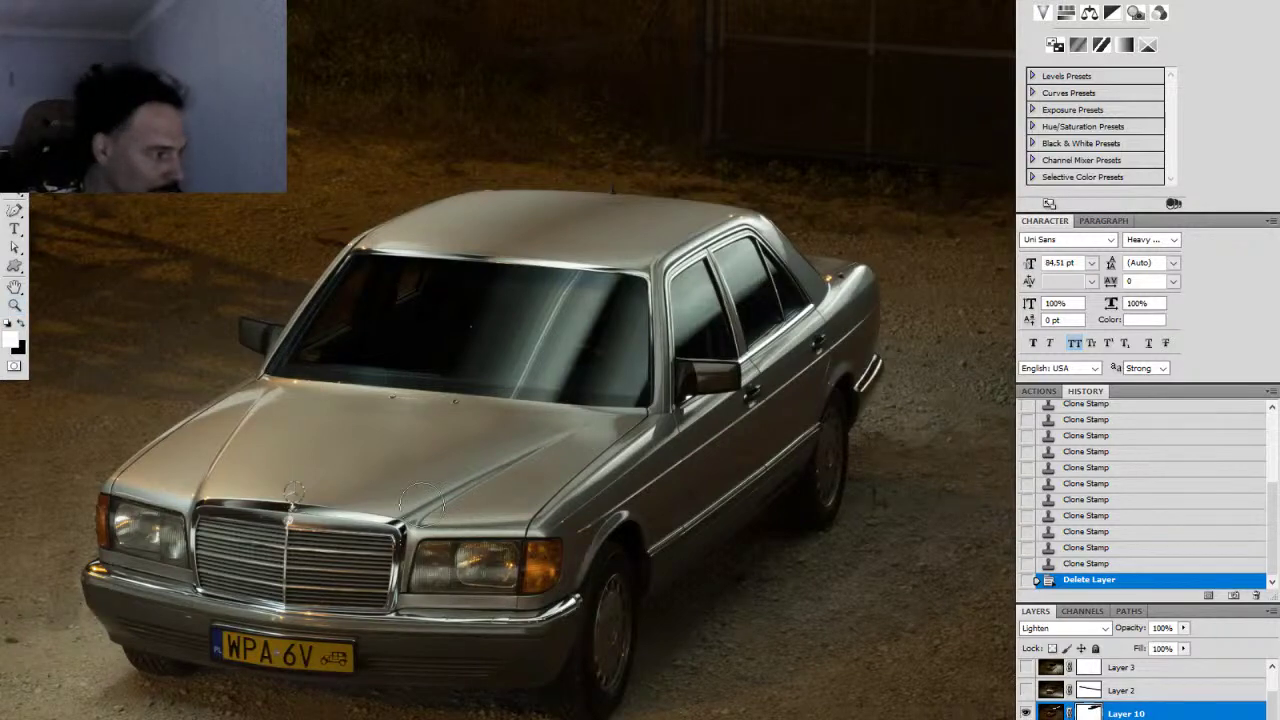
left_click(535, 455)
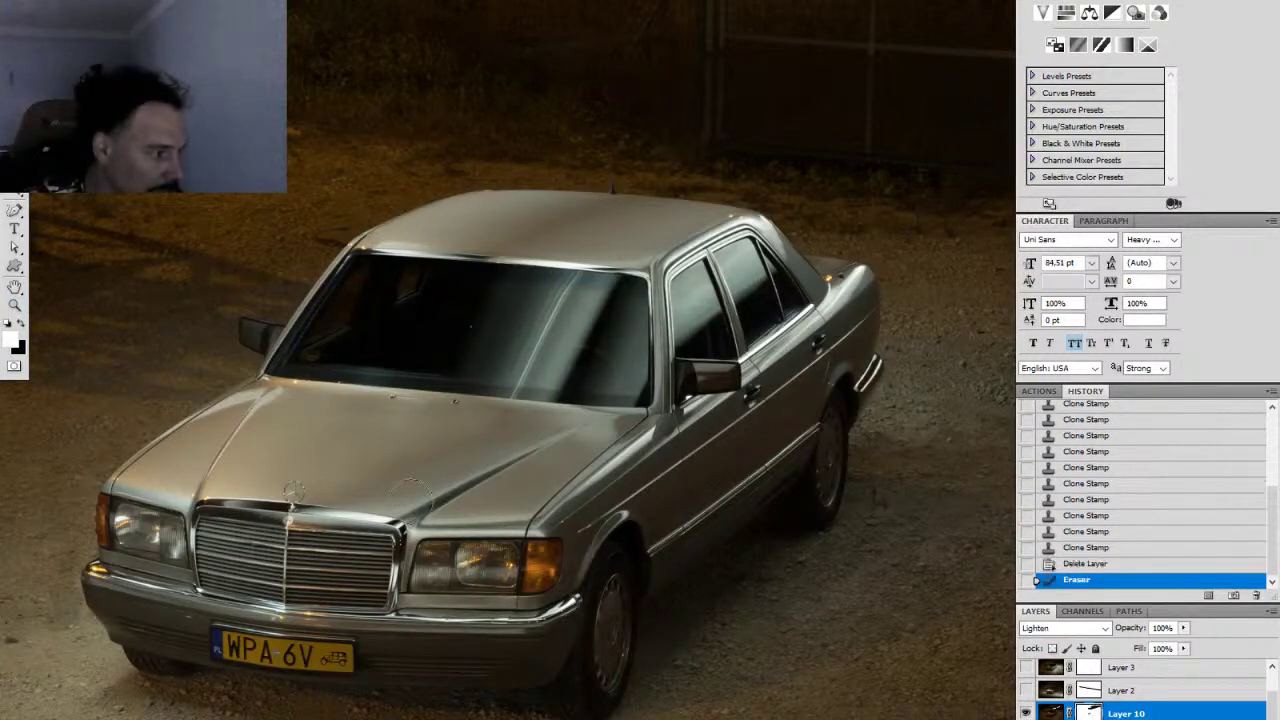
left_click(425, 490)
key("z")
left_click(578, 503, "alt")
left_click(560, 512, "alt")
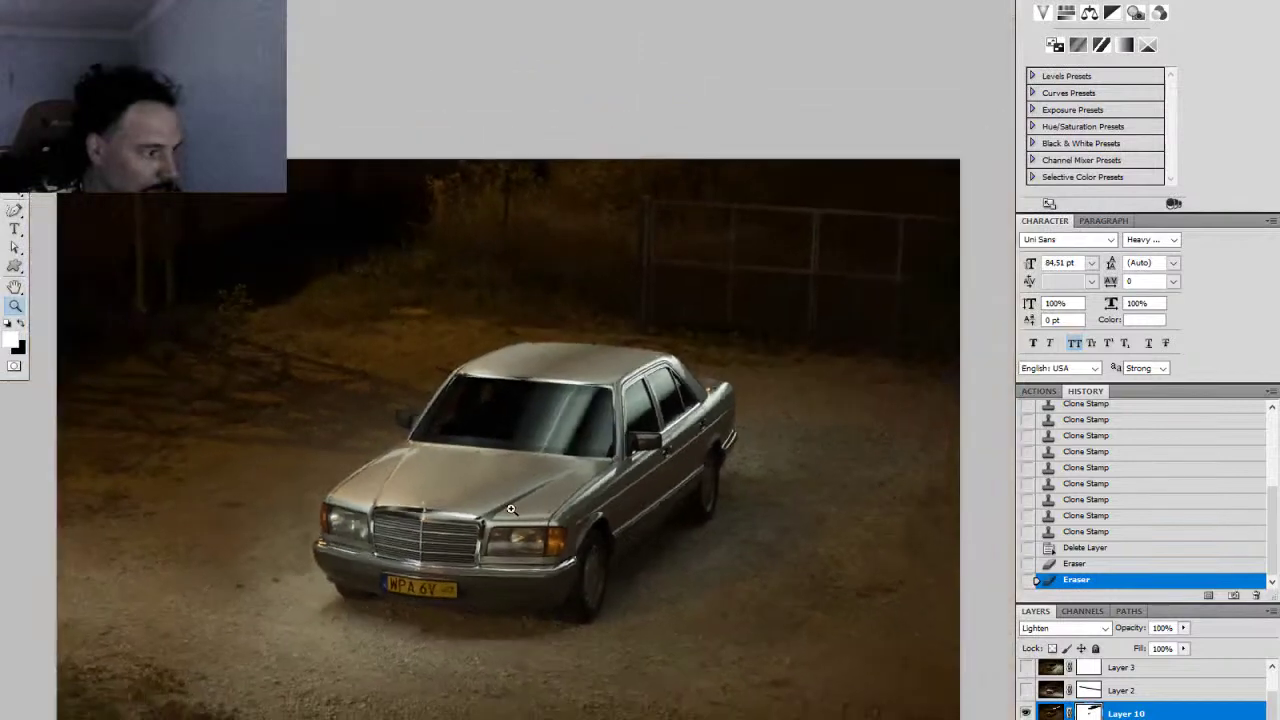
left_click(524, 510)
left_click_drag(524, 510, 577, 503)
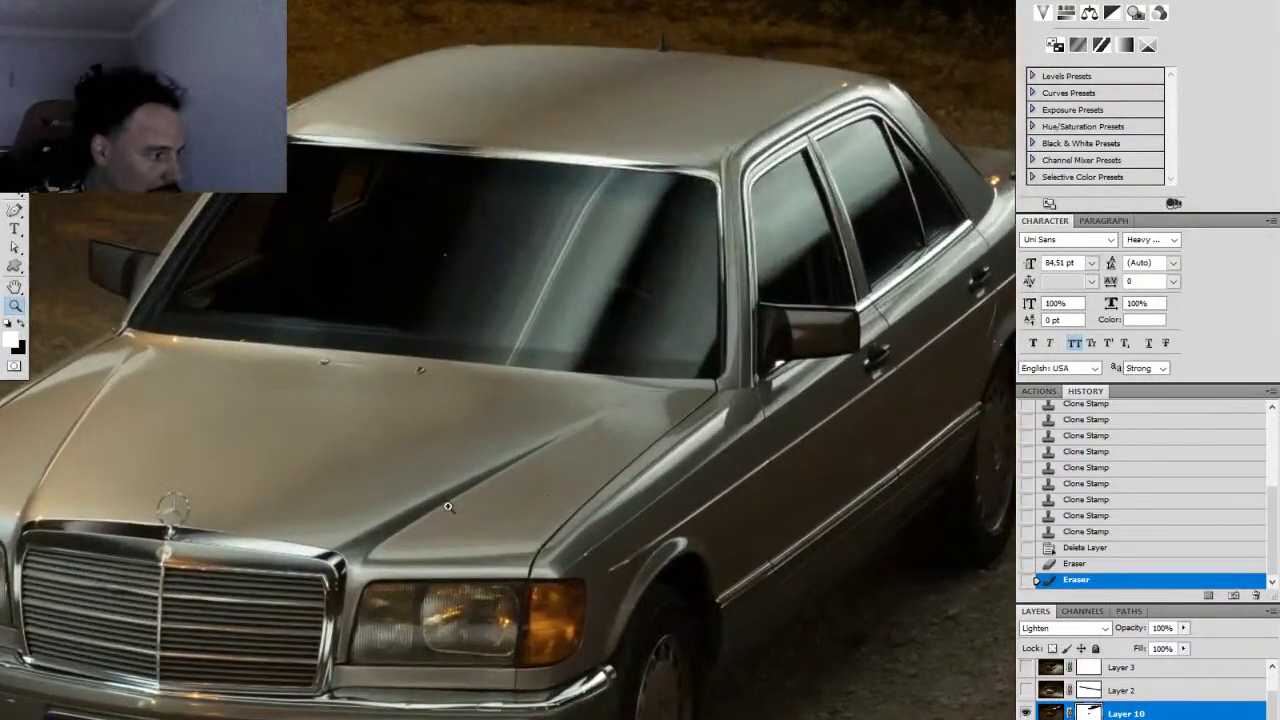
Step: Swap the mask colours and go over Layer 10's mask again at the hood edge between the grille and headlight
key("e")
key("x")
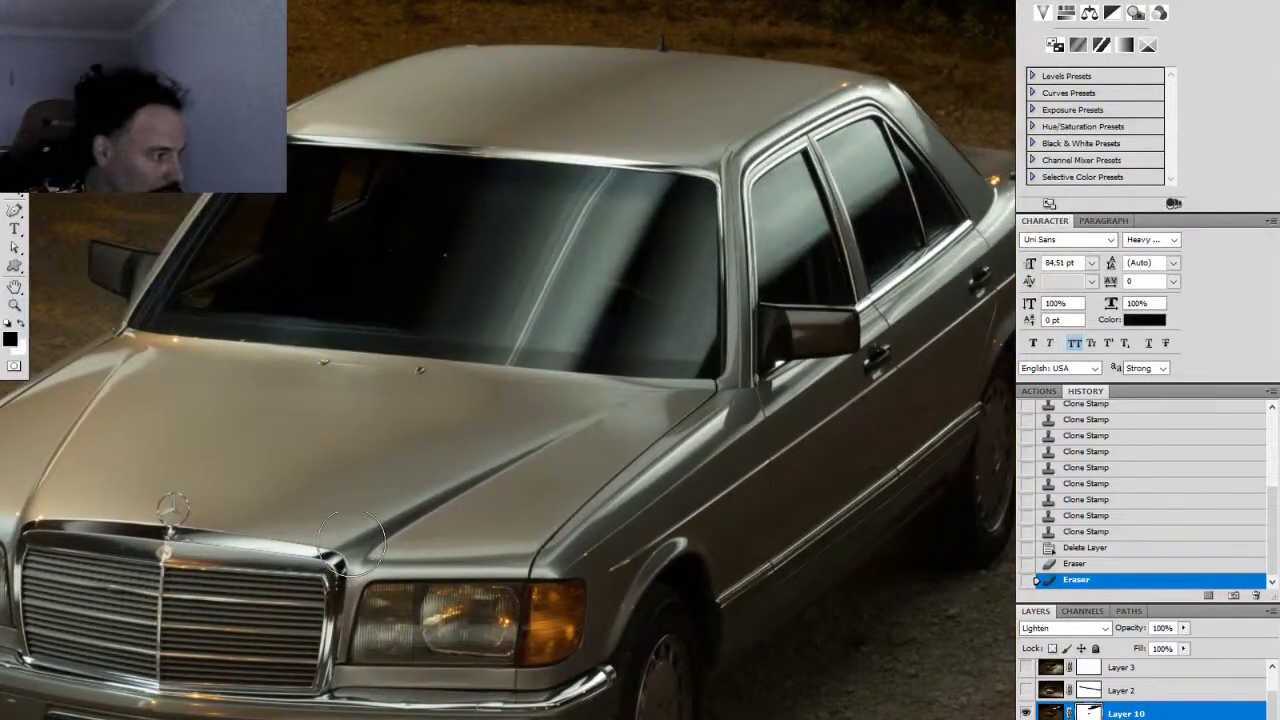
left_click(356, 546)
left_click(358, 548)
left_click(341, 553)
left_click(336, 558)
key("z")
left_click_drag(530, 531, 476, 532)
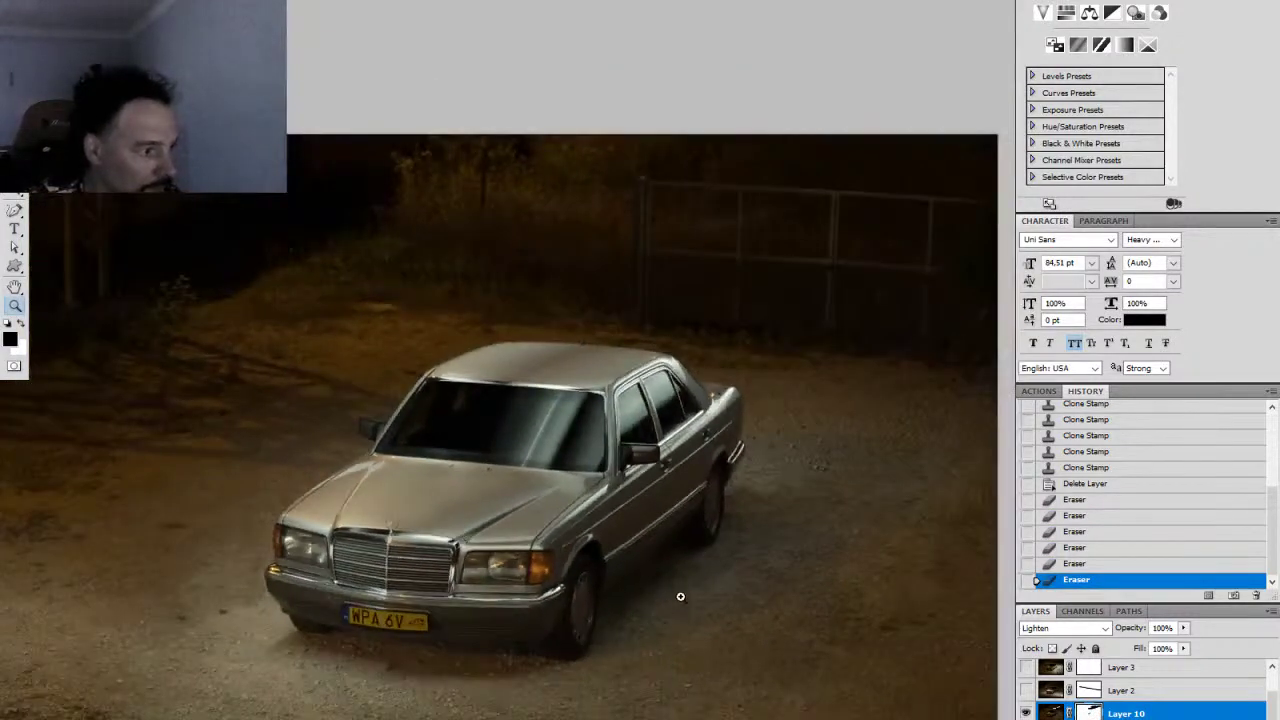
Step: Compare the composite with and without the retouched Layer 10
left_click(1025, 712)
left_click(1025, 712)
left_click(1025, 712)
left_click(1025, 712)
left_click(1025, 712)
left_click(1025, 712)
left_click(1025, 712)
left_click(1025, 712)
left_click(1025, 712)
left_click(1025, 712)
left_click(1025, 712)
left_click(1025, 712)
left_click(1025, 712)
left_click(1025, 712)
left_click(1025, 712)
left_click(1025, 712)
left_click(1025, 712)
left_click(1025, 712)
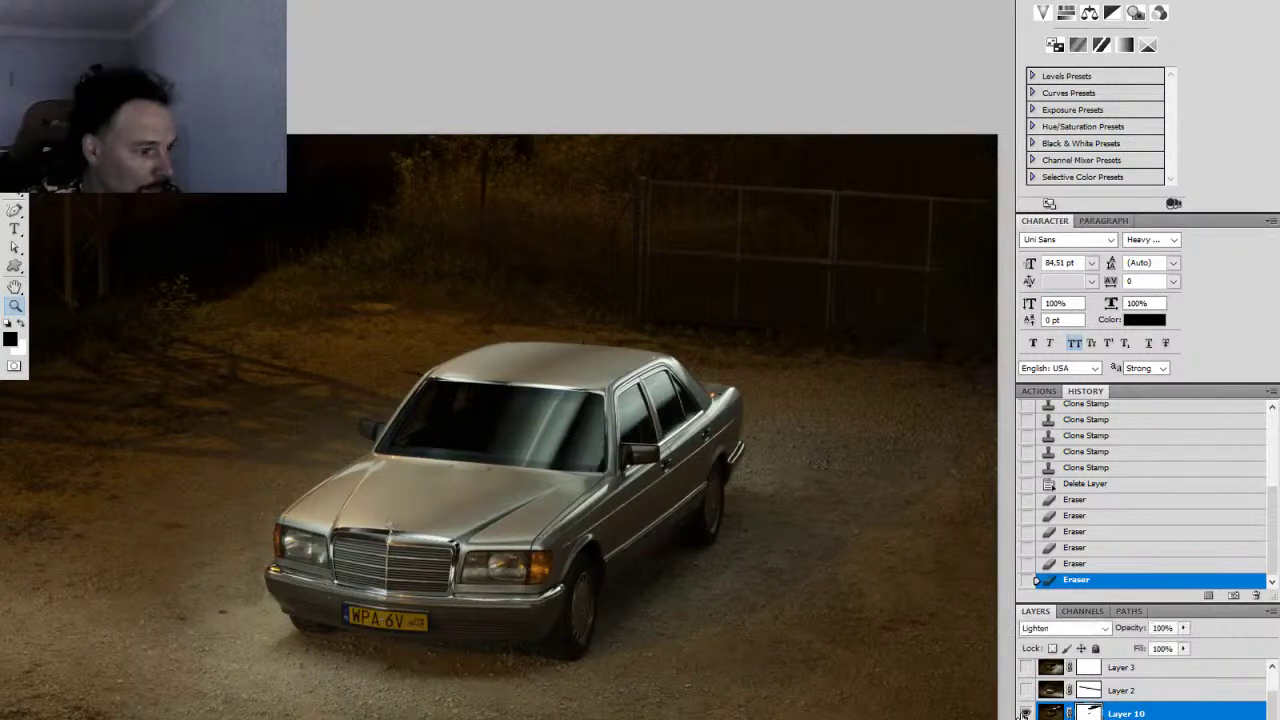
Step: Switch on Layer 2 and compare its light on the car and ground with the composite without it
left_click(1025, 690)
left_click(1025, 690)
left_click(1025, 690)
left_click(1025, 690)
left_click(1025, 690)
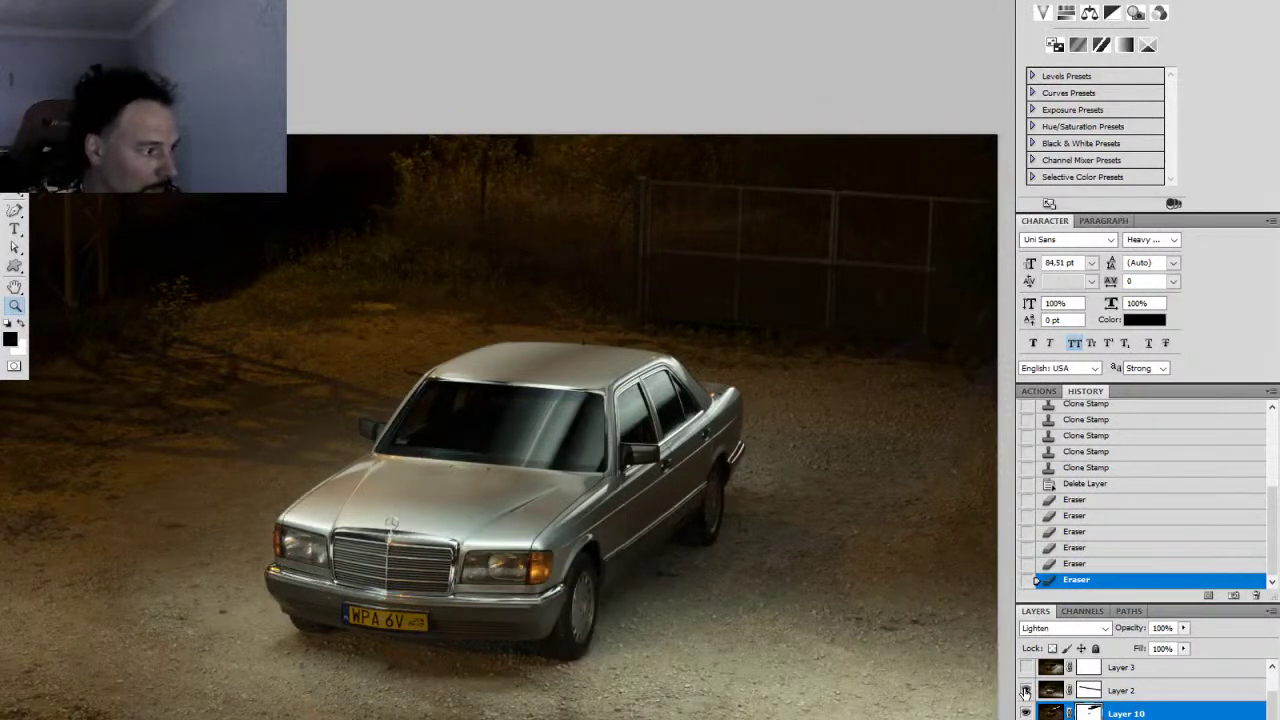
left_click(1025, 690)
left_click(1025, 690)
left_click(1025, 690)
left_click(1025, 690)
left_click(1025, 690)
left_click(1025, 690)
Step: Retouch Layer 2's mask on the front of the car with a resized eraser, swapping the mask colours between strokes
left_click(1083, 691)
left_click_drag(367, 435, 510, 429)
key("e")
right_click(709, 494)
left_click_drag(789, 527, 769, 527)
mouse_move(655, 496)
left_mouse_down()
mouse_move(628, 493)
mouse_move(673, 493)
mouse_move(621, 500)
mouse_move(696, 484)
left_mouse_up()
key("x")
left_click(673, 492)
key("z")
left_click_drag(778, 464, 628, 487)
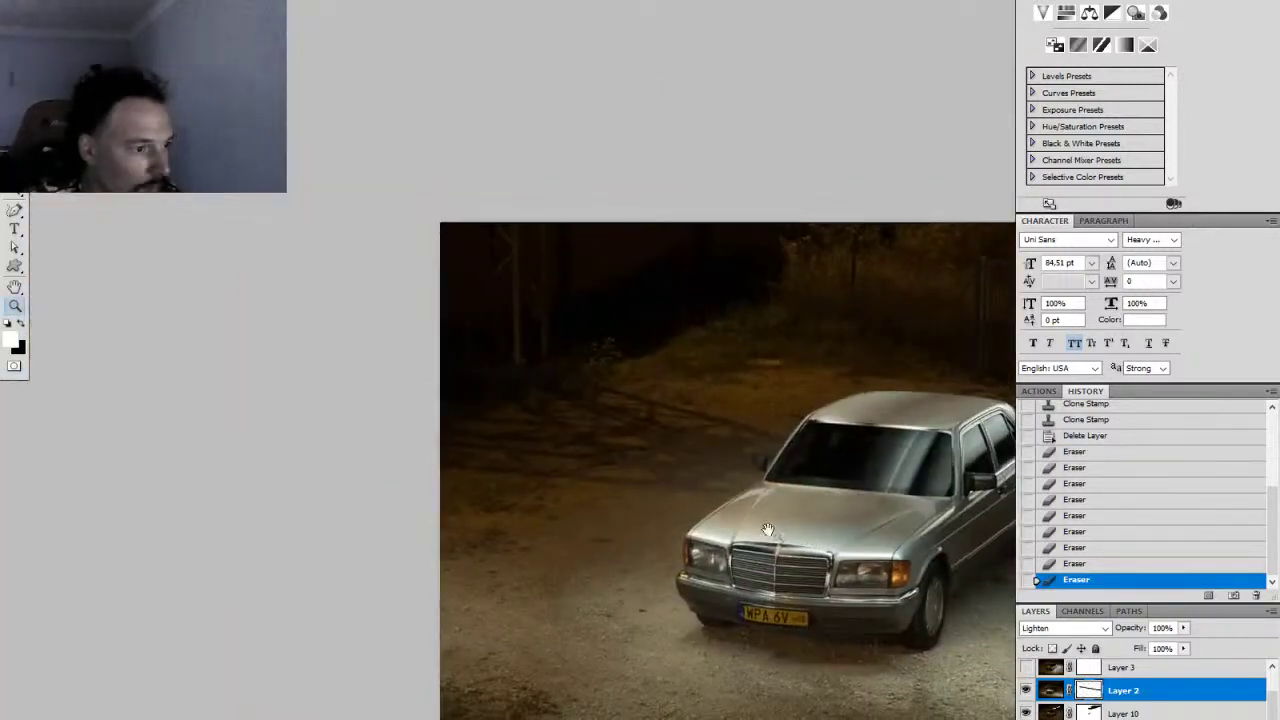
Step: Compare the composite with and without Layer 2 and lower the layer's opacity to 20%
left_click_drag(804, 544, 554, 495)
left_click(1026, 690)
left_click(1026, 690)
left_click(1026, 690)
left_click(1026, 690)
left_click(1026, 690)
left_click(1026, 692)
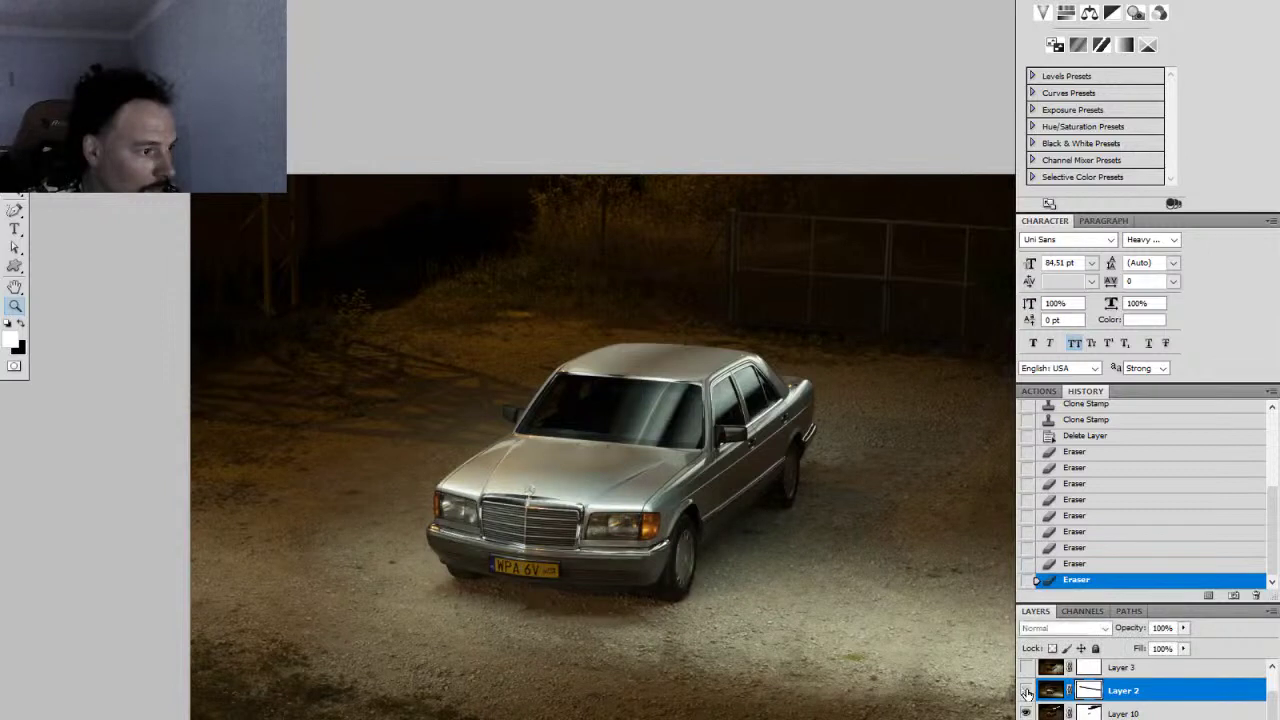
left_click(1026, 692)
left_click(1026, 692)
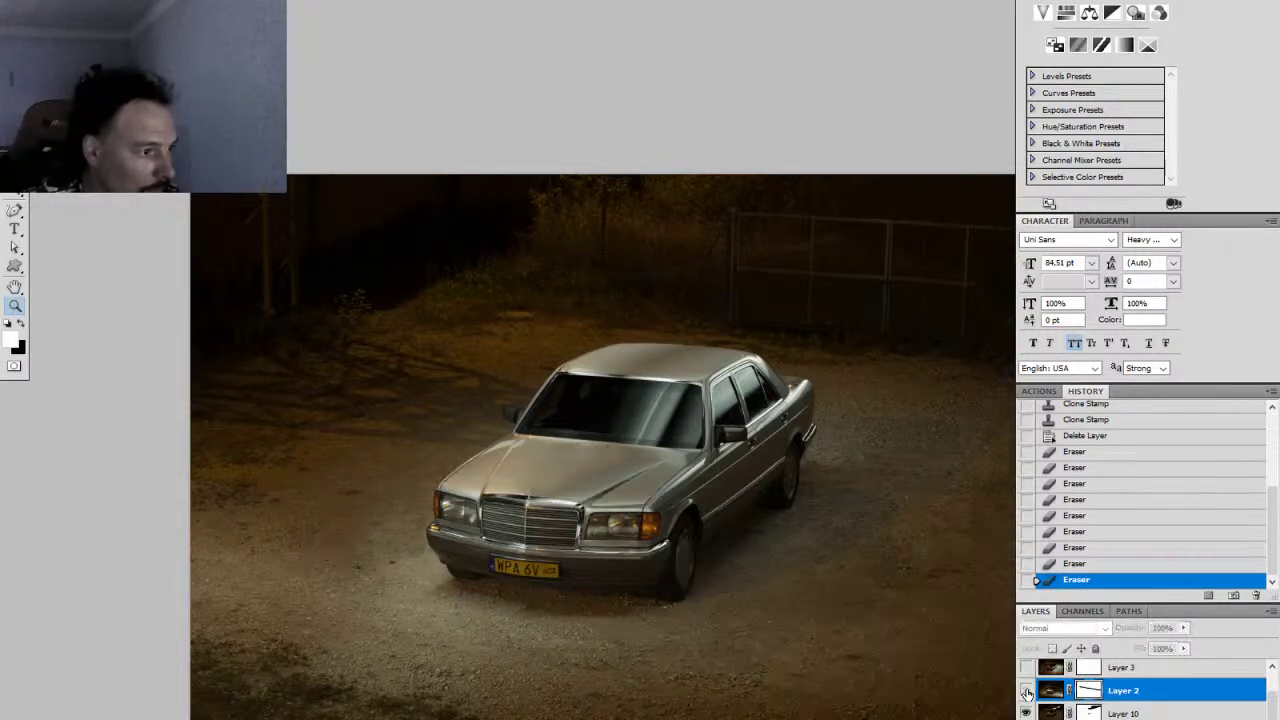
left_click(1026, 692)
left_click(1026, 692)
left_click(1026, 692)
left_click(1026, 692)
left_click(1026, 692)
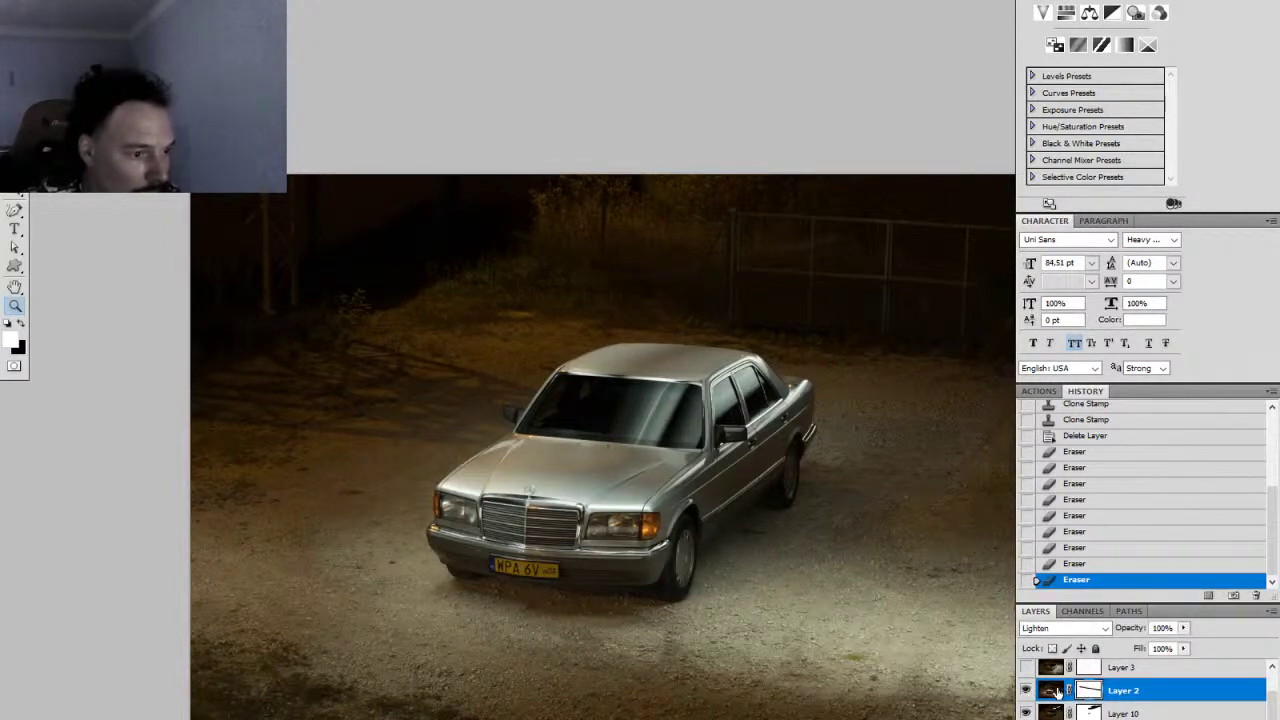
left_click_drag(1157, 648, 1118, 651)
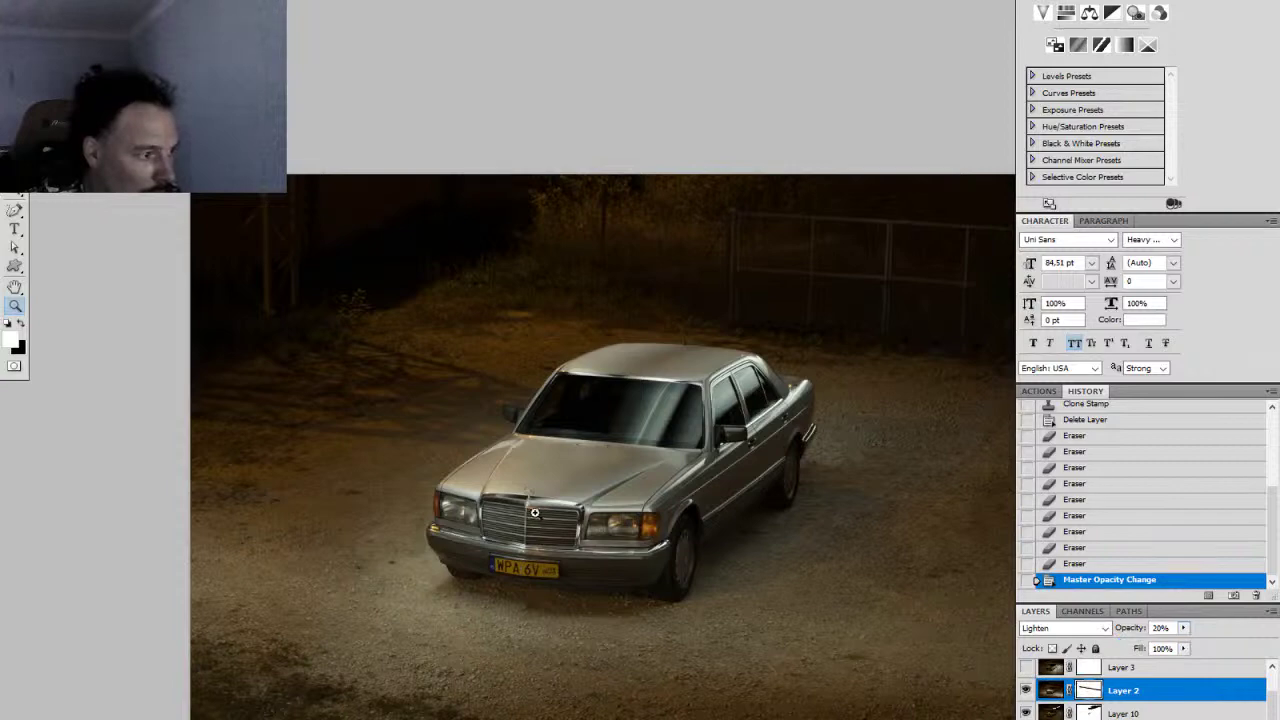
Step: Try to erase Layer 2's light across the hood on its mask, and undo the eraser stroke
left_click(533, 513)
key("e")
right_click(415, 422)
left_click_drag(479, 450, 532, 455)
left_click(322, 402)
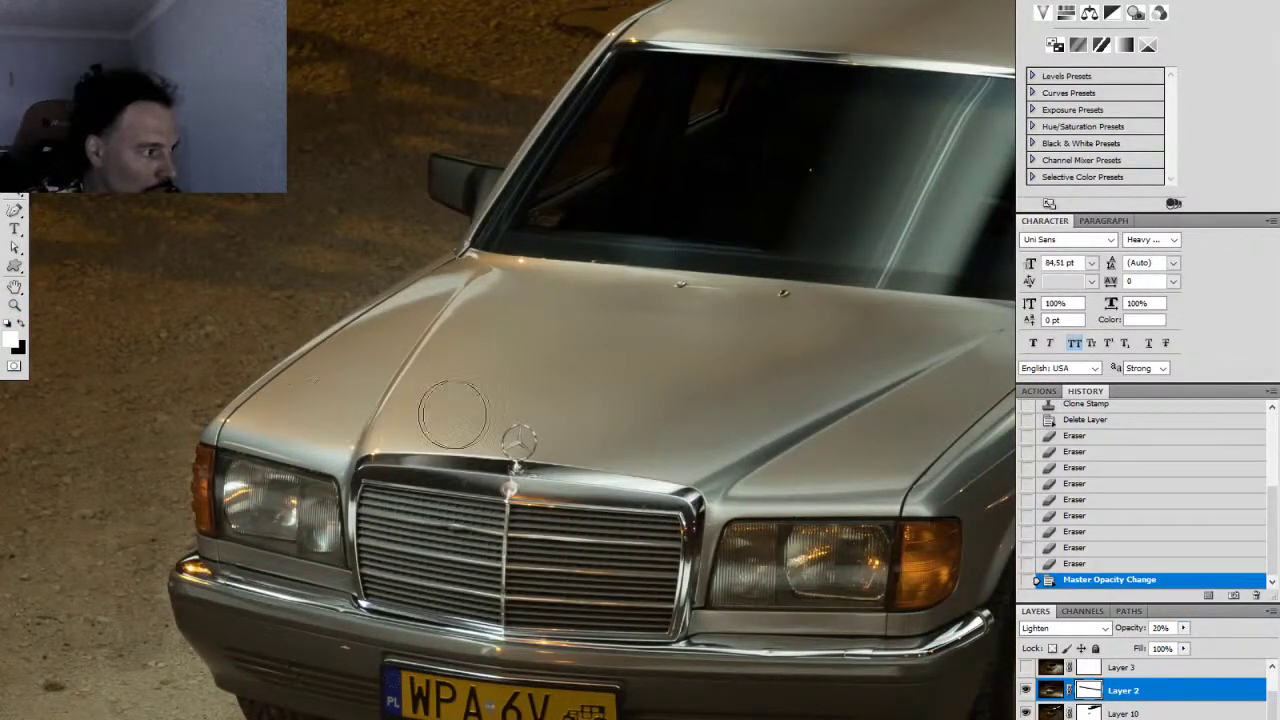
left_click_drag(533, 371, 840, 388)
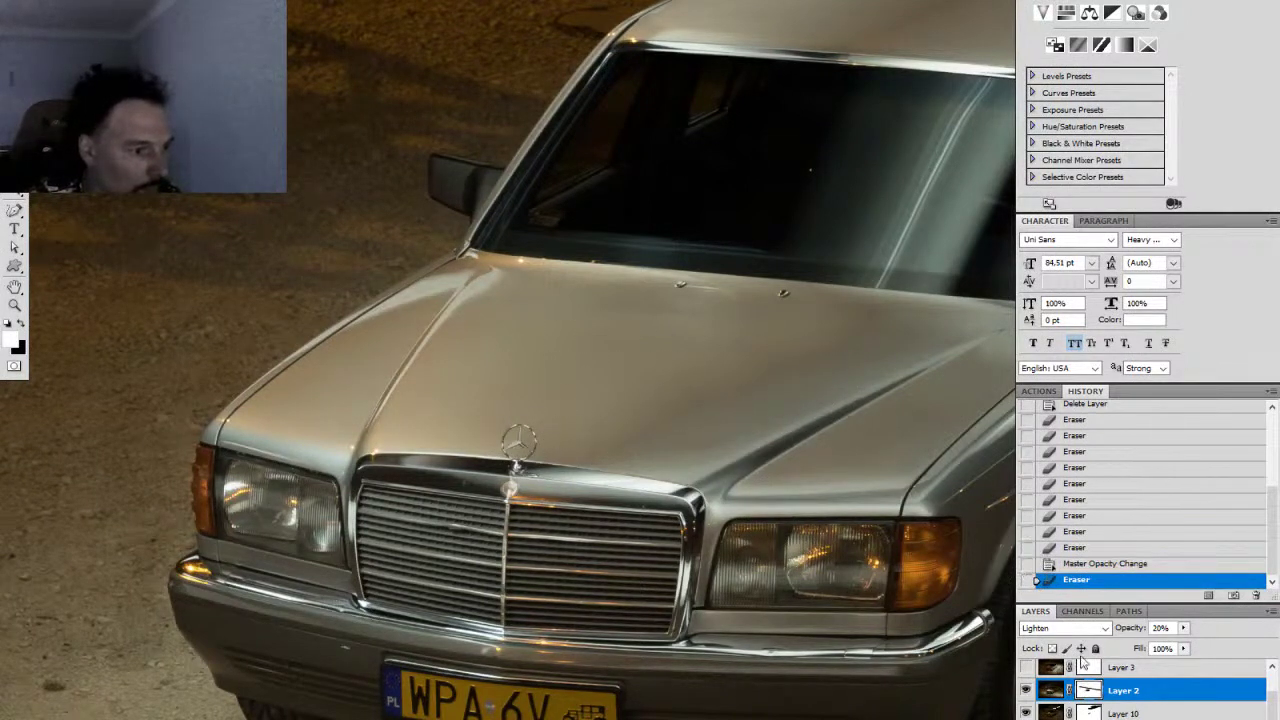
left_click(1104, 566)
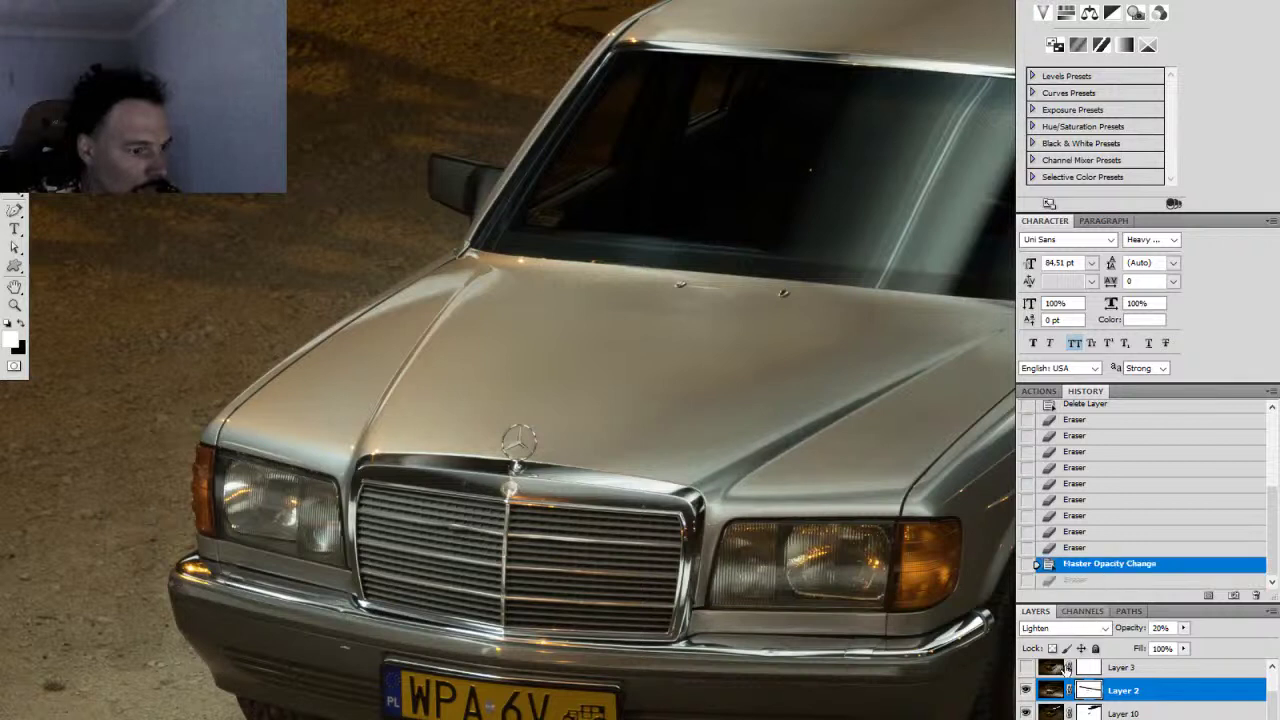
Step: Readjust Layer 2's opacity to 20%
left_click(1183, 630)
mouse_move(1180, 647)
left_mouse_down()
mouse_move(1252, 648)
mouse_move(1152, 648)
mouse_move(1184, 649)
left_mouse_up()
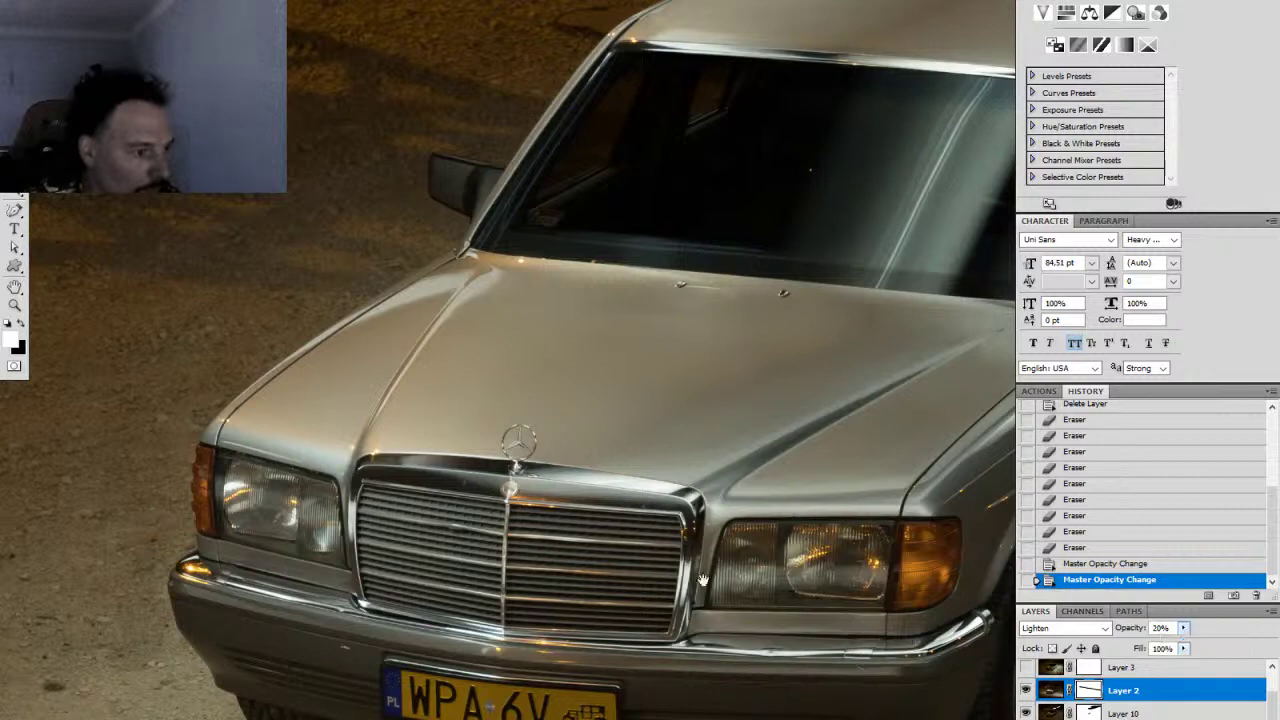
left_click_drag(752, 585, 647, 530)
Step: Compare the hood, grille and headlights with and without Layer 2 by toggling its visibility
left_click(1025, 690)
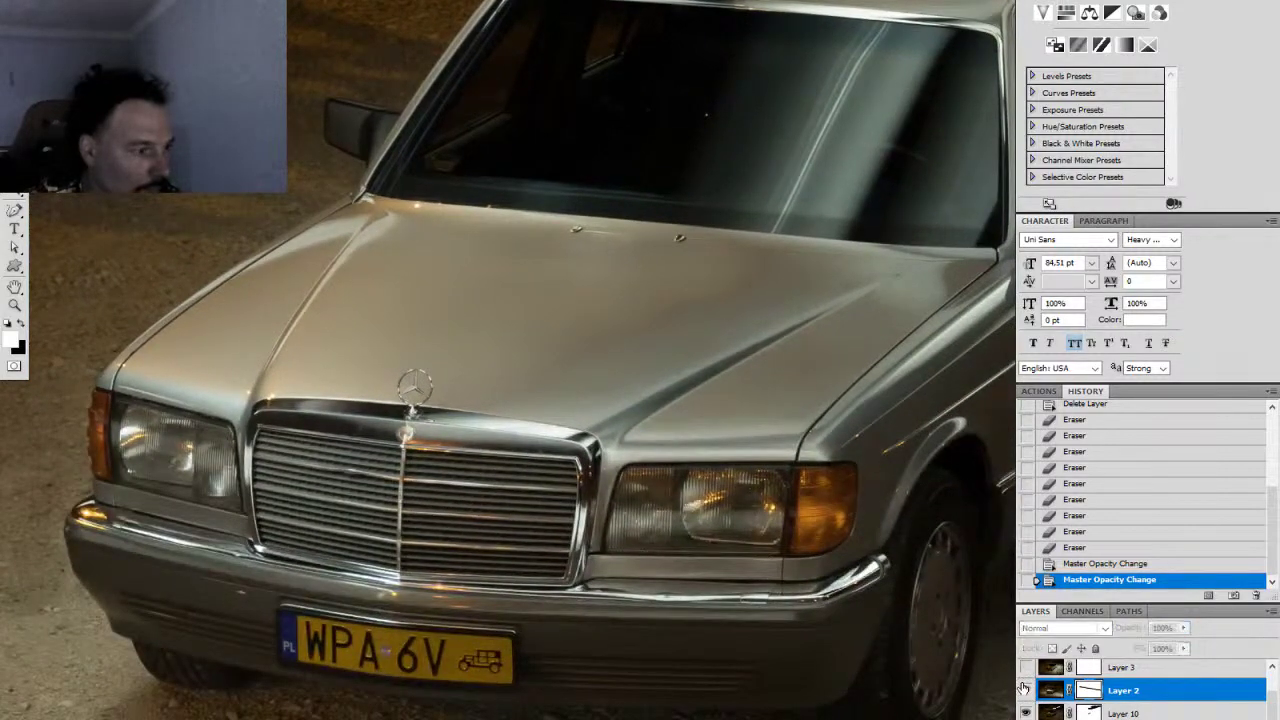
left_click(1025, 690)
left_click(1025, 690)
left_click(1025, 690)
left_click(1025, 690)
left_click(1025, 690)
left_click(1025, 690)
left_click(1025, 690)
left_click(1025, 690)
left_click(1025, 690)
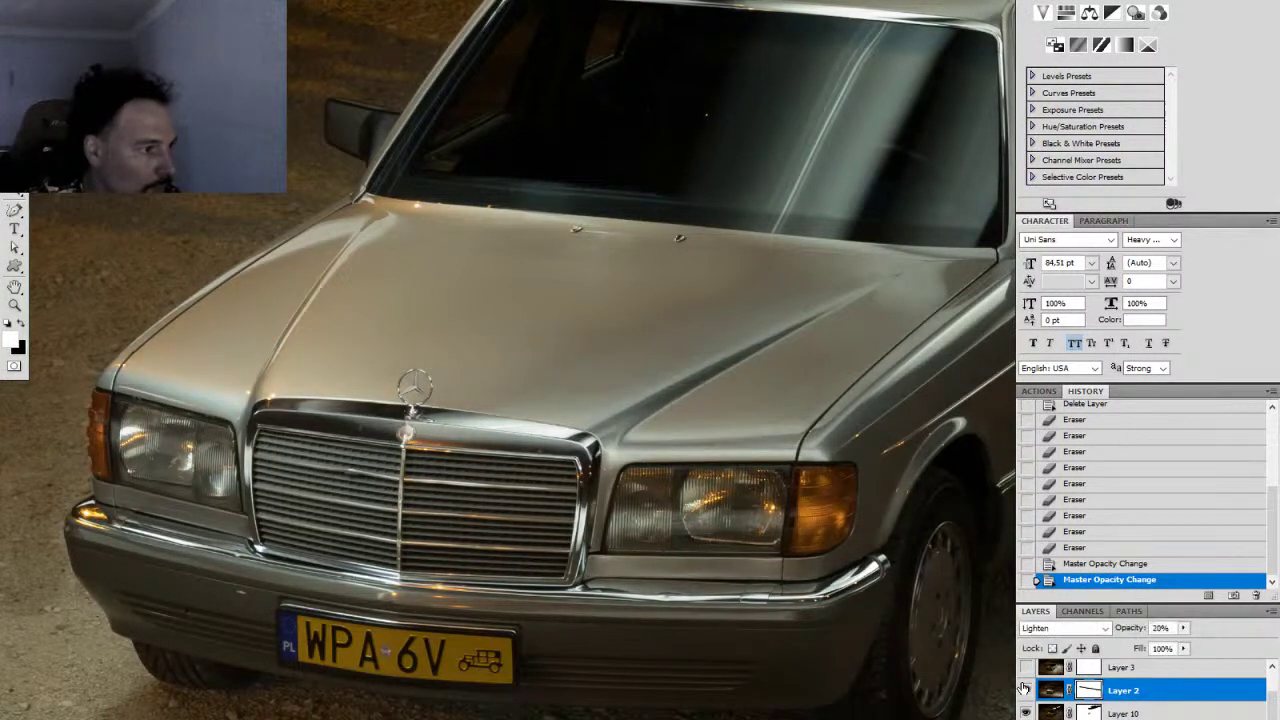
left_click(1025, 690)
left_click(1025, 690)
left_click(1025, 690)
left_click(1025, 690)
left_click(1025, 690)
left_click(1025, 690)
left_click(1025, 690)
left_click(1025, 690)
left_click(1025, 690)
left_click(1025, 690)
left_click(1025, 690)
left_click(1025, 690)
left_click(1025, 690)
Step: Examine Layer 3's effect on the car and the surrounding ground by toggling its visibility over the whole composite
key("z")
left_click_drag(801, 601, 685, 579)
left_click_drag(1272, 706, 1272, 688)
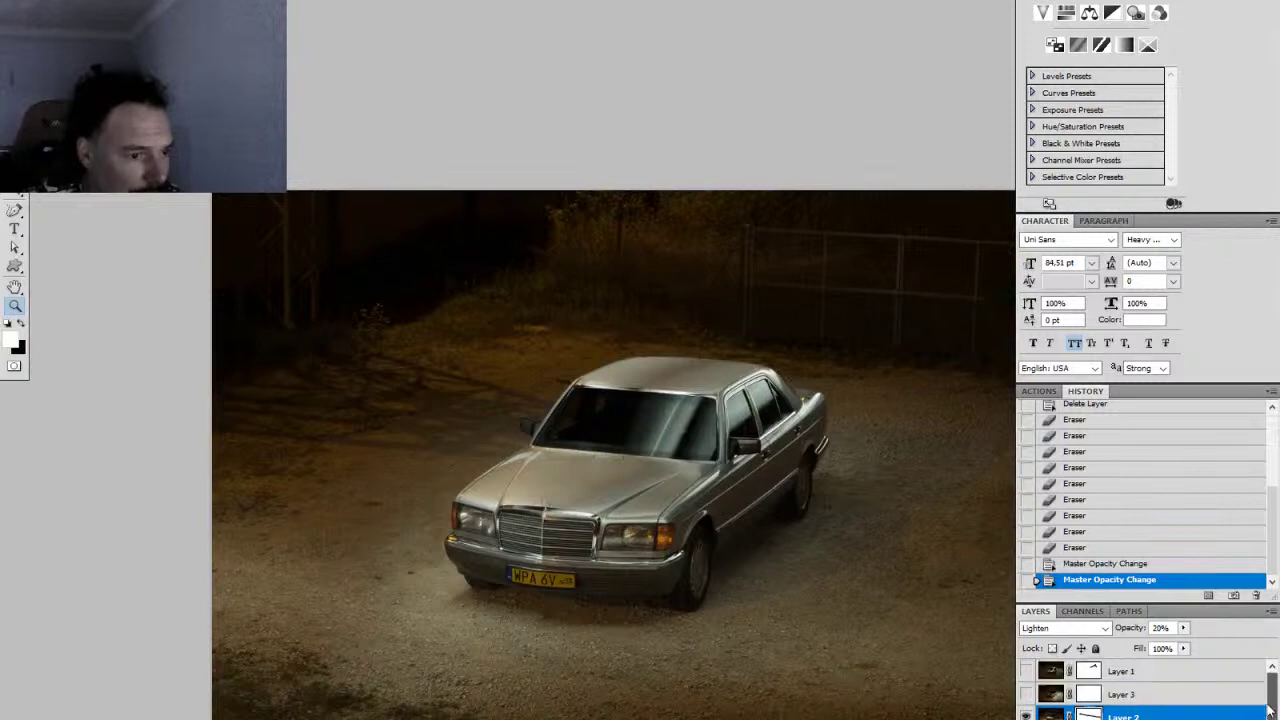
left_click(1027, 695)
left_click(1026, 694)
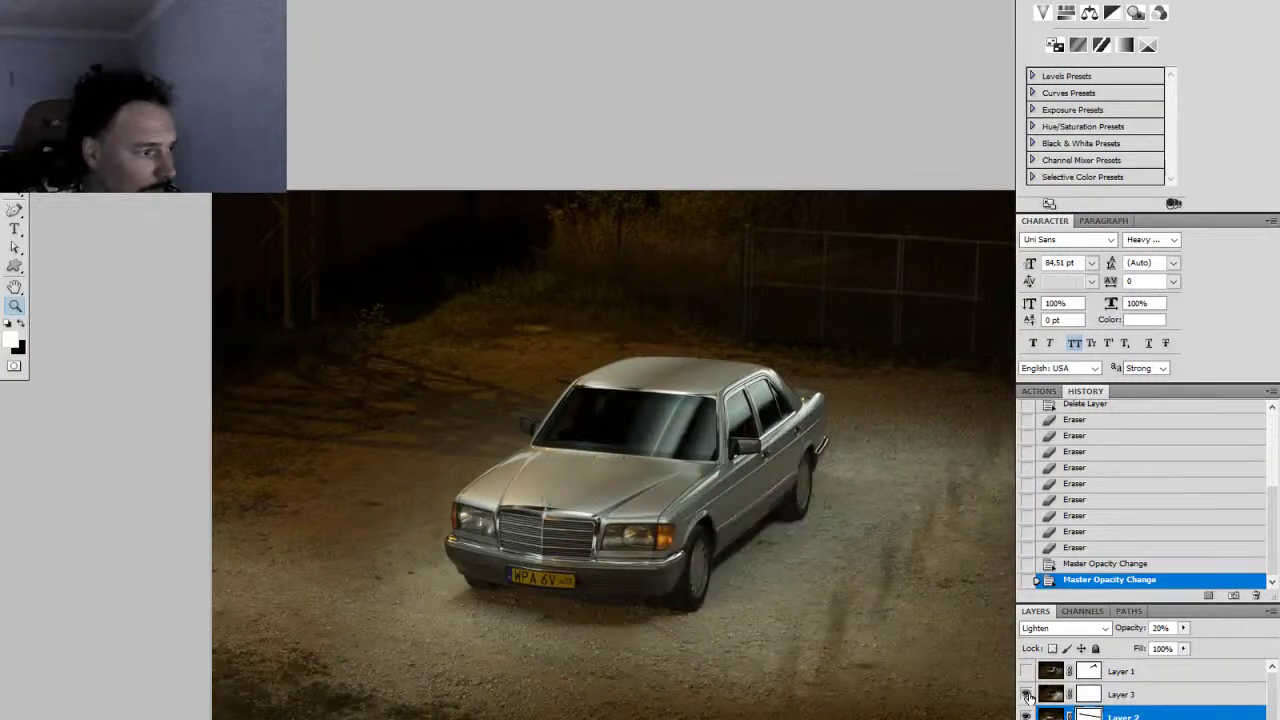
left_click(1027, 695)
left_click(1027, 695)
left_click(1027, 695)
left_click(1027, 695)
left_click(1027, 695)
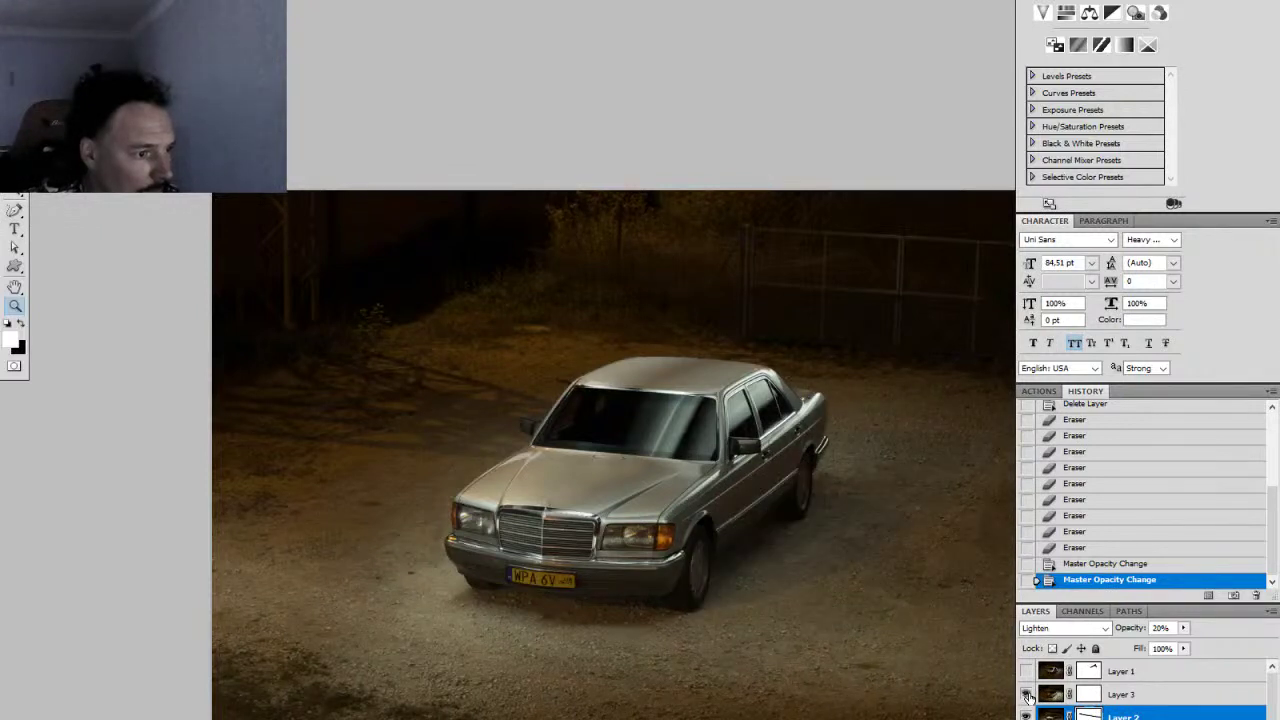
left_click(1027, 695)
left_click(1027, 695)
left_click(1027, 695)
left_click(1027, 695)
left_click(1027, 695)
Step: Select Layer 3, keep it visible after checking its light on the ground, and lower its opacity slightly
left_click(1115, 697)
left_click(1027, 695)
left_click(1027, 695)
left_click(1027, 695)
left_click(1027, 695)
left_click(1027, 695)
left_click(1027, 695)
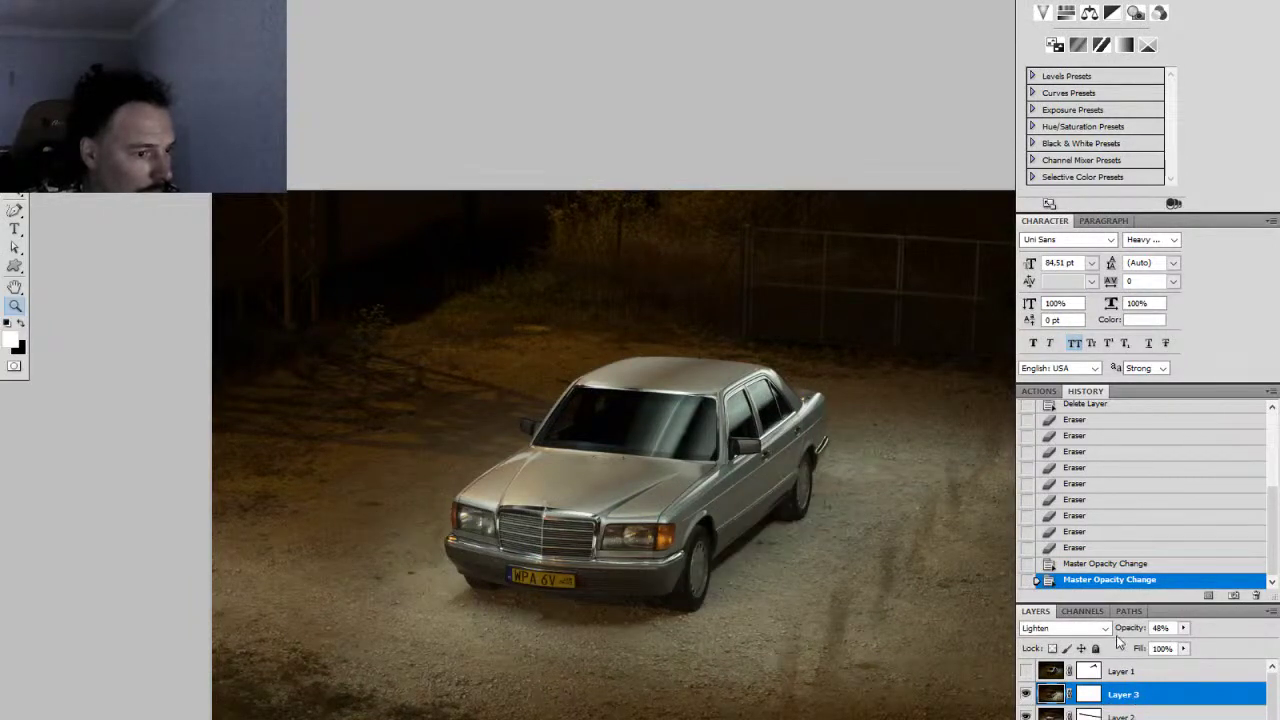
mouse_move(1177, 649)
left_mouse_down()
mouse_move(1145, 651)
mouse_move(1171, 651)
left_mouse_up()
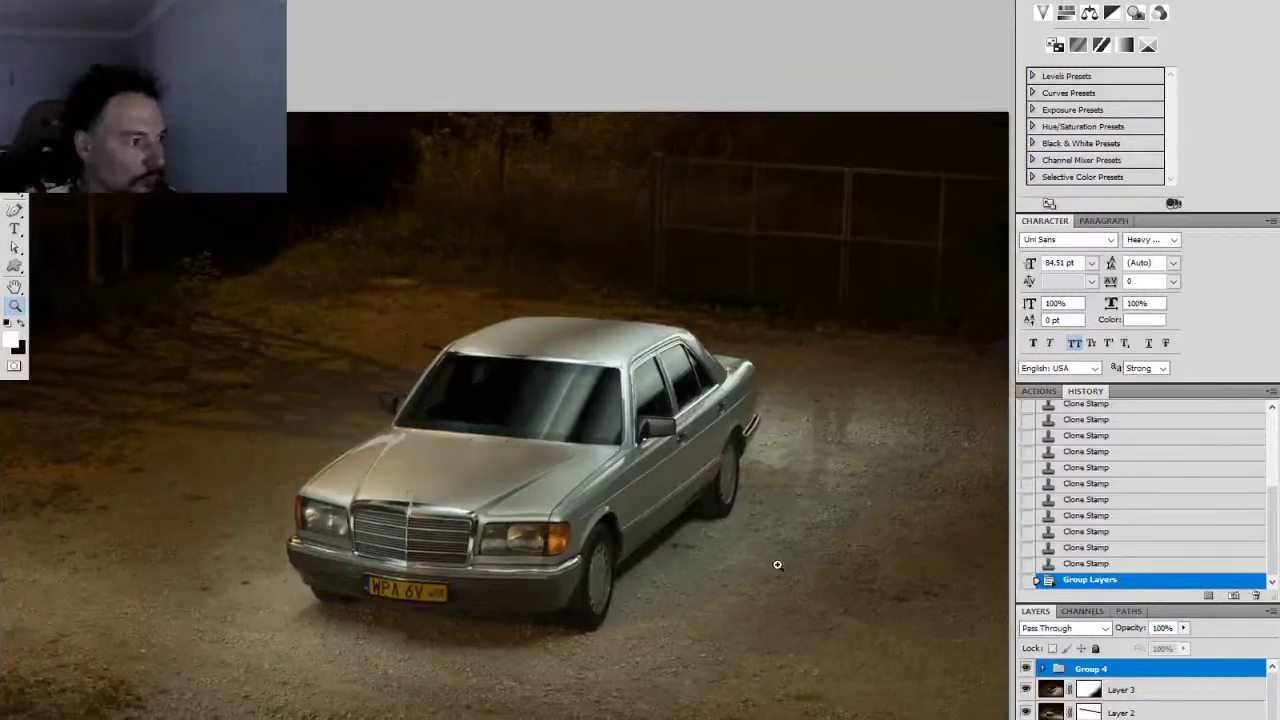
key("ctrl+minus")
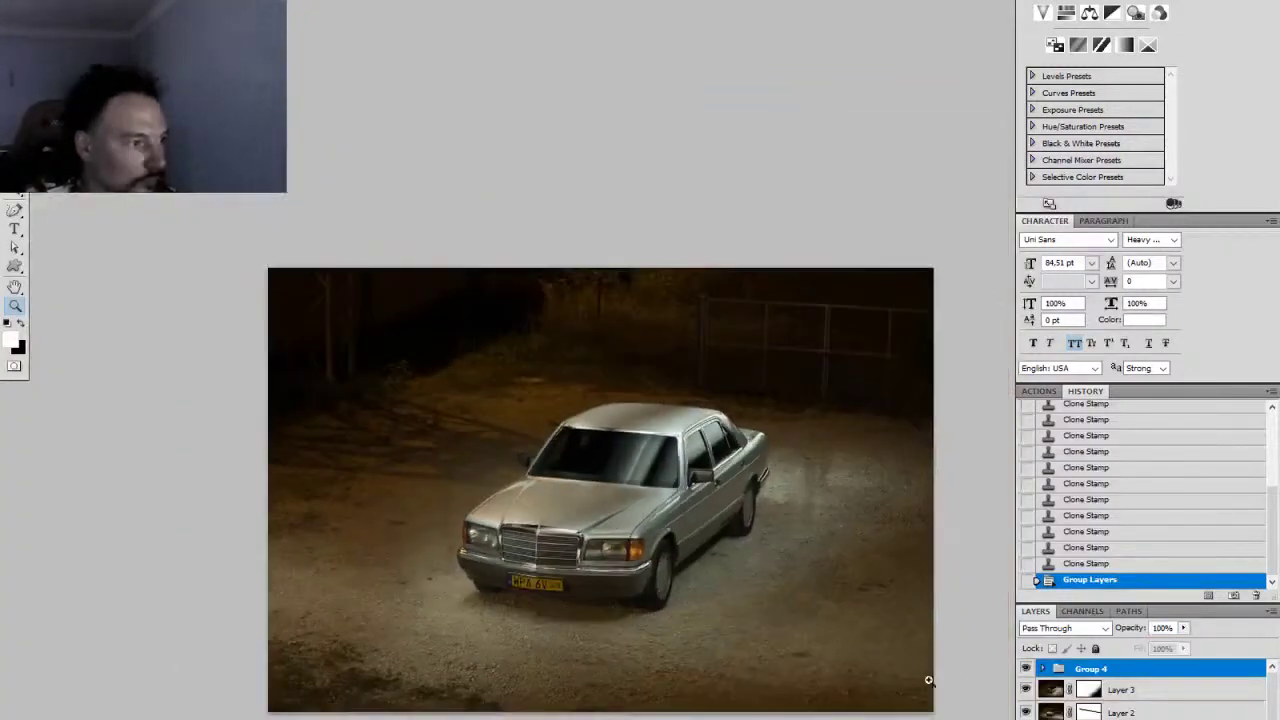
Step: Compare the whole composite with and without Group 4 by toggling the group's visibility several times
left_click(1026, 669)
left_click(1026, 669)
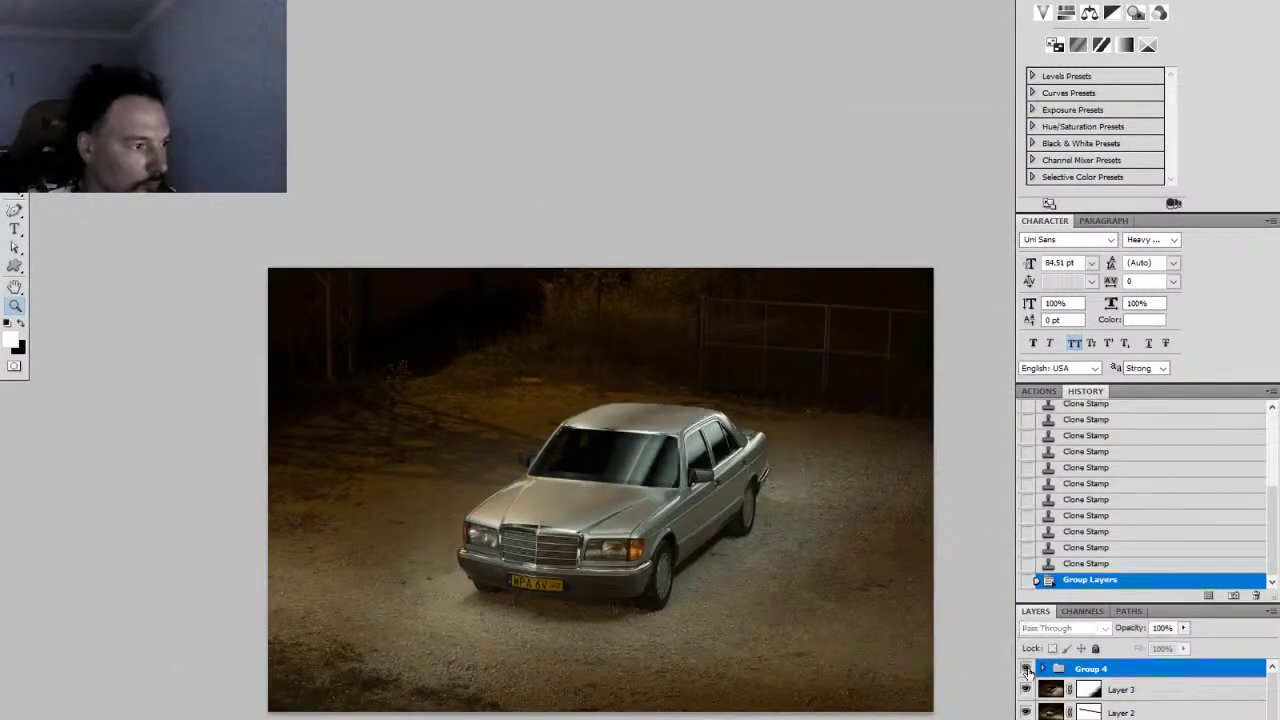
left_click(1026, 669)
left_click(1026, 669)
left_click(1026, 669)
left_click(1026, 669)
left_click(1026, 669)
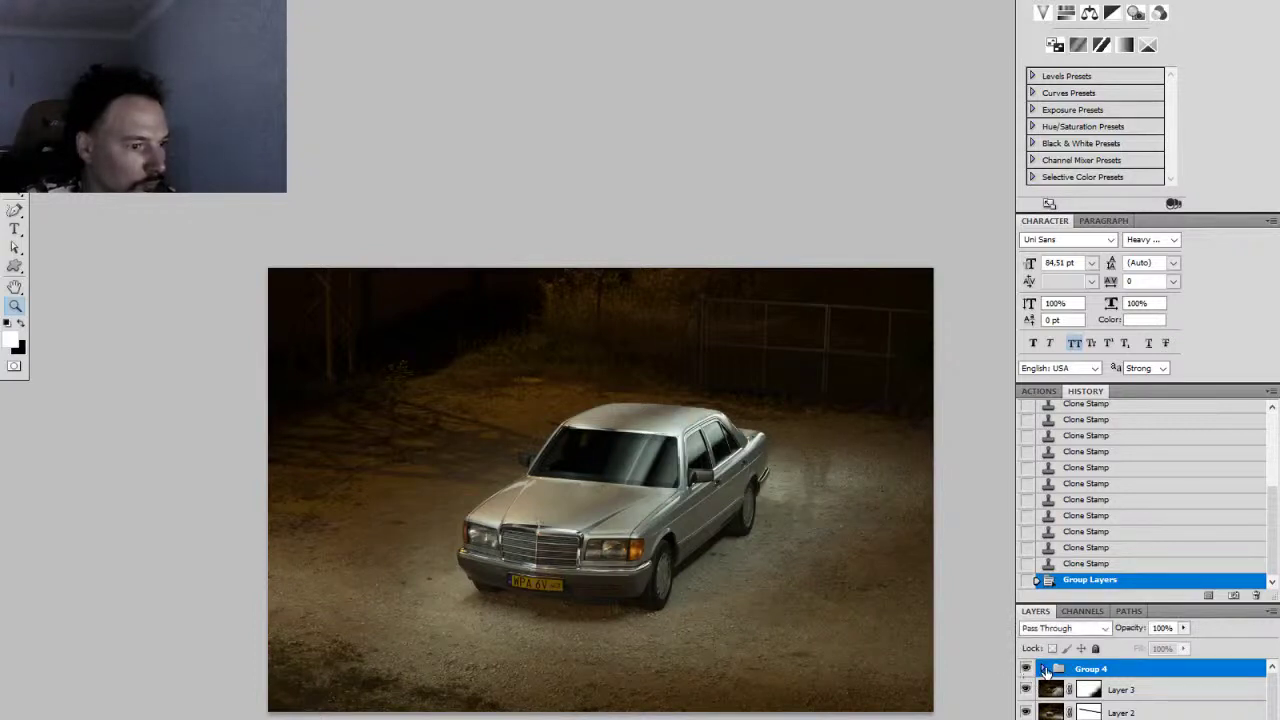
Step: Expand Group 4 and check what Layer 1's mask hides on the car by disabling and re-enabling it
left_click(1043, 669)
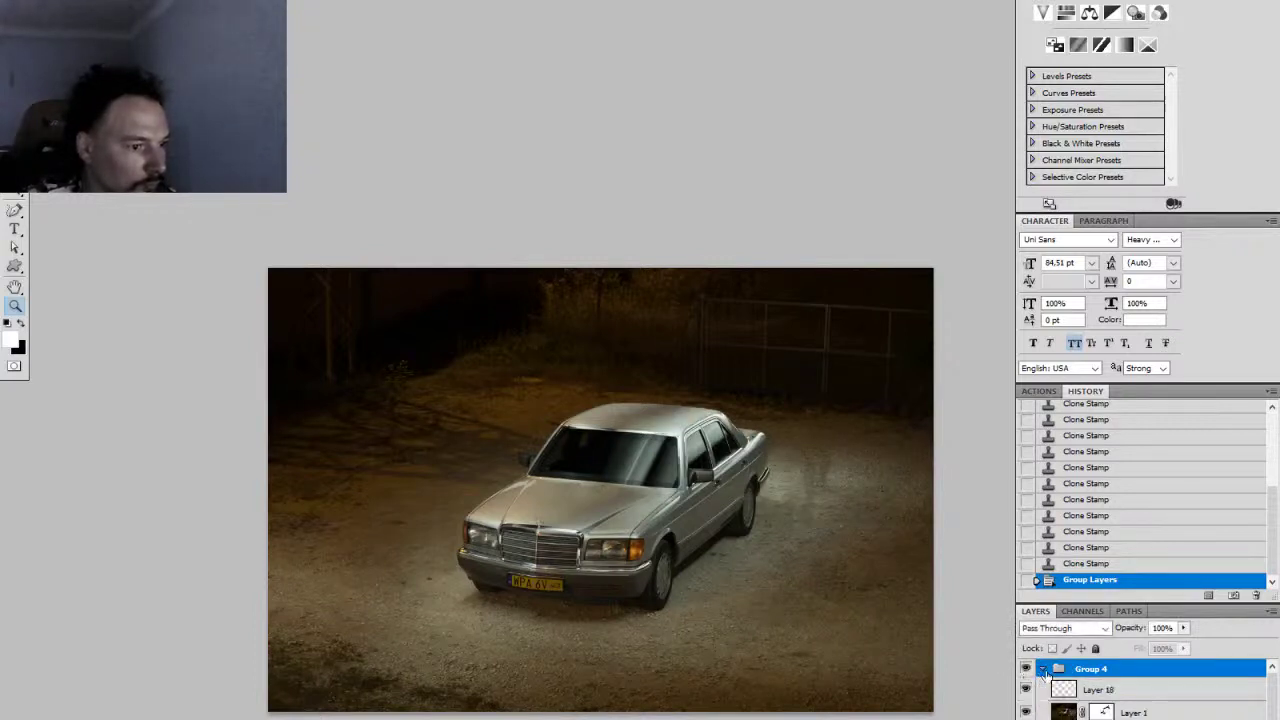
left_click(1101, 712, "shift")
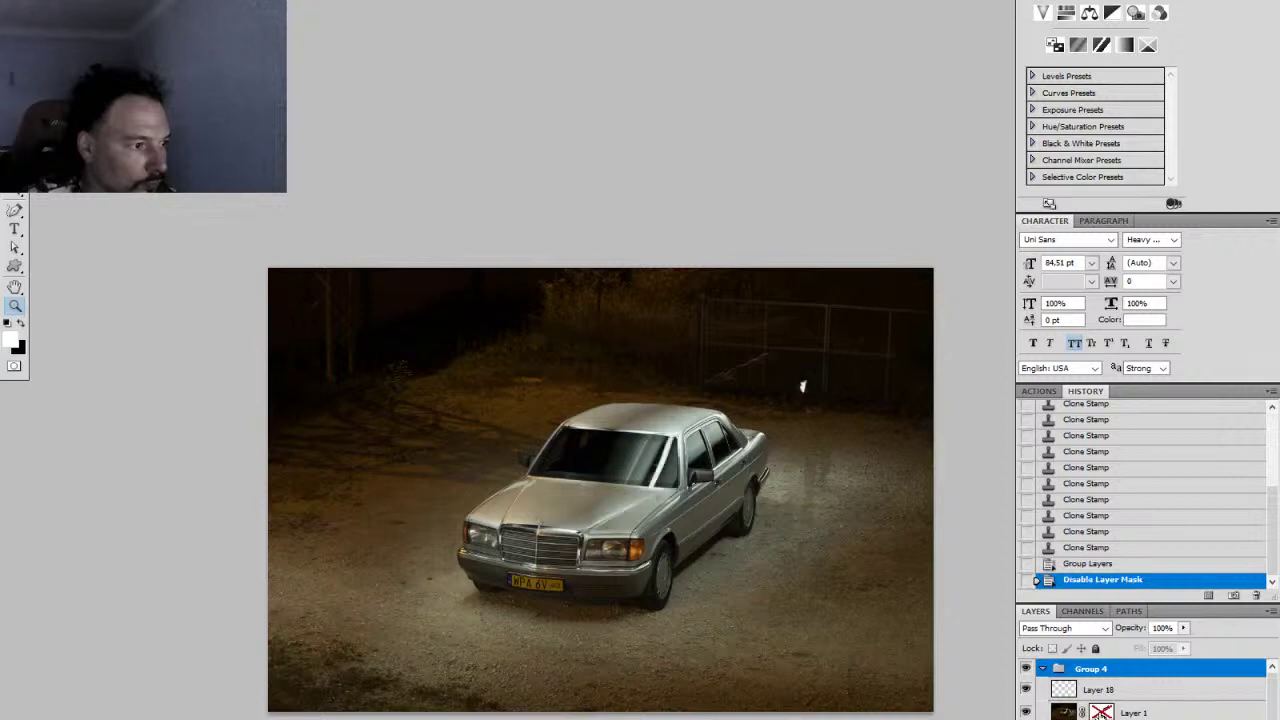
left_click(1100, 712, "shift")
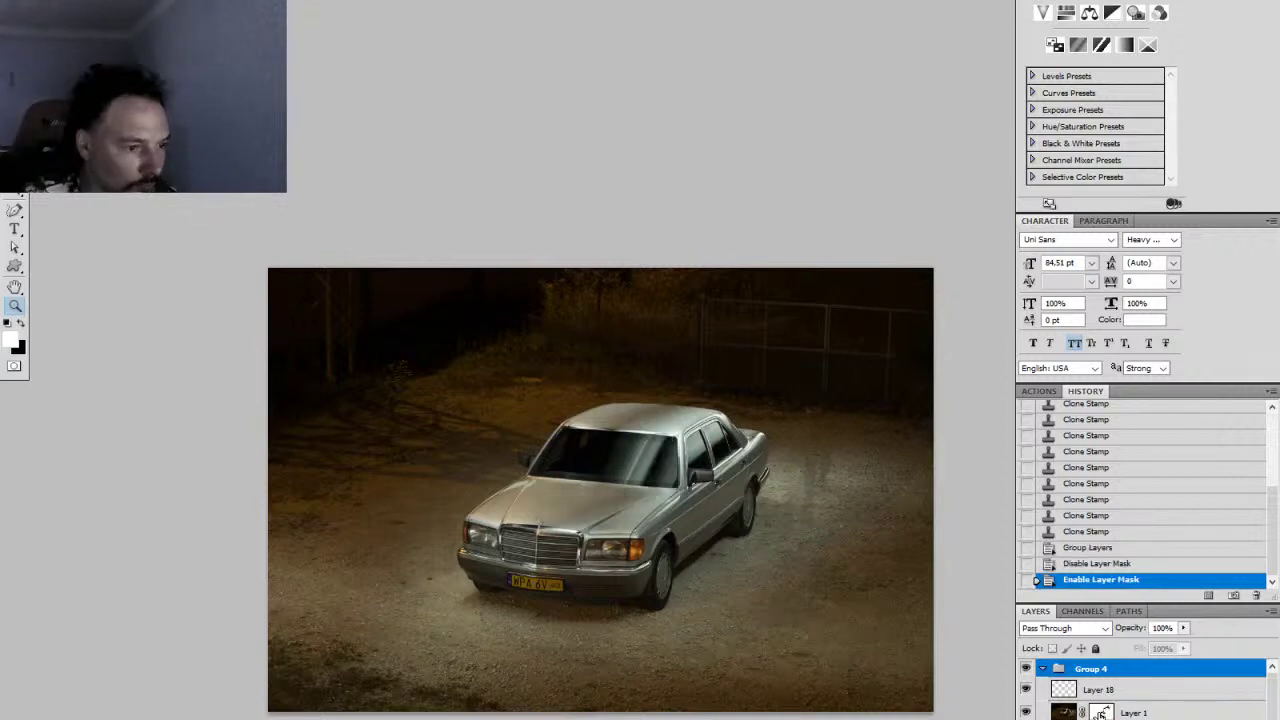
left_click(662, 530)
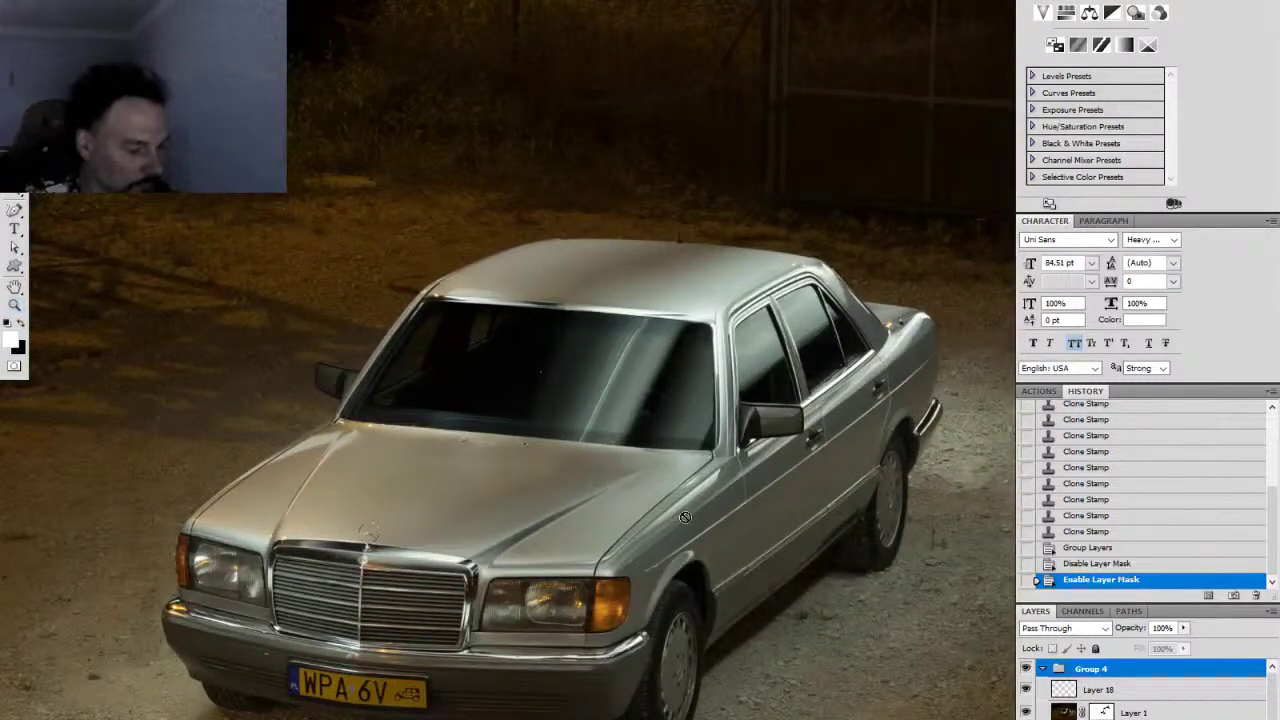
Step: Rework Layer 1's mask over the rear of the hood below the windshield with a 360 px eraser at 0% hardness
double_click(1094, 711)
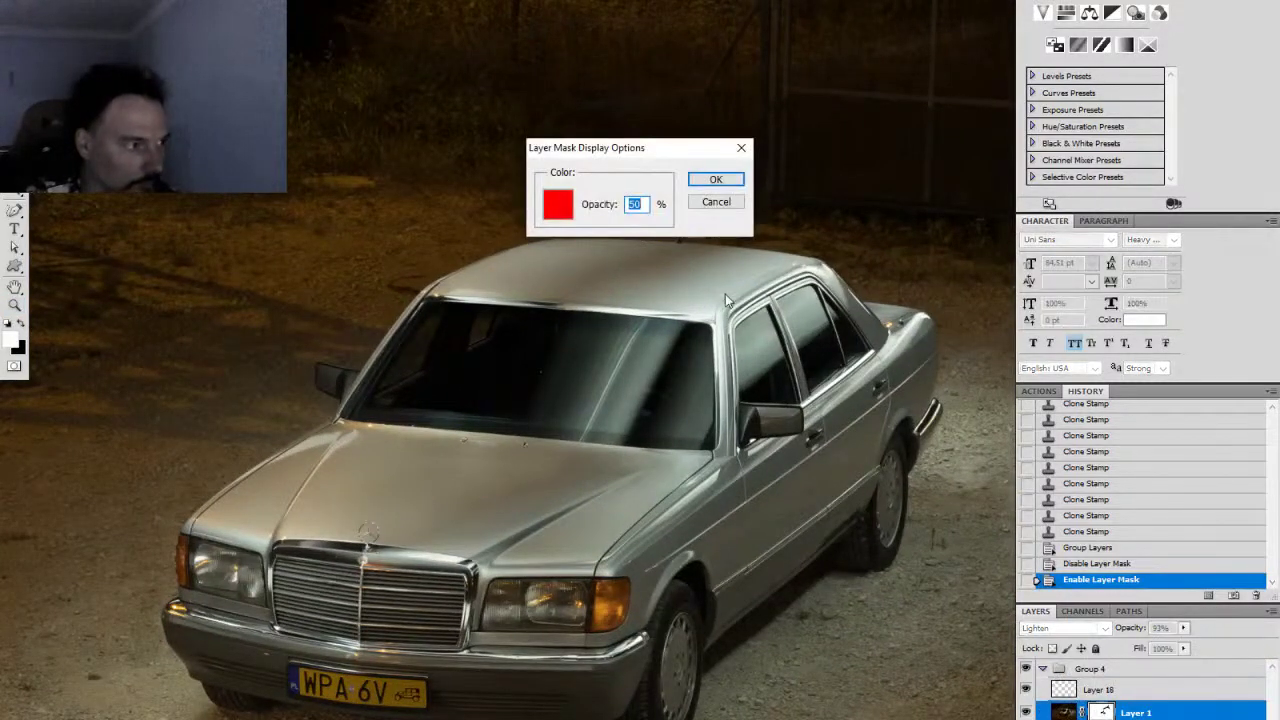
left_click(716, 202)
right_click(650, 500)
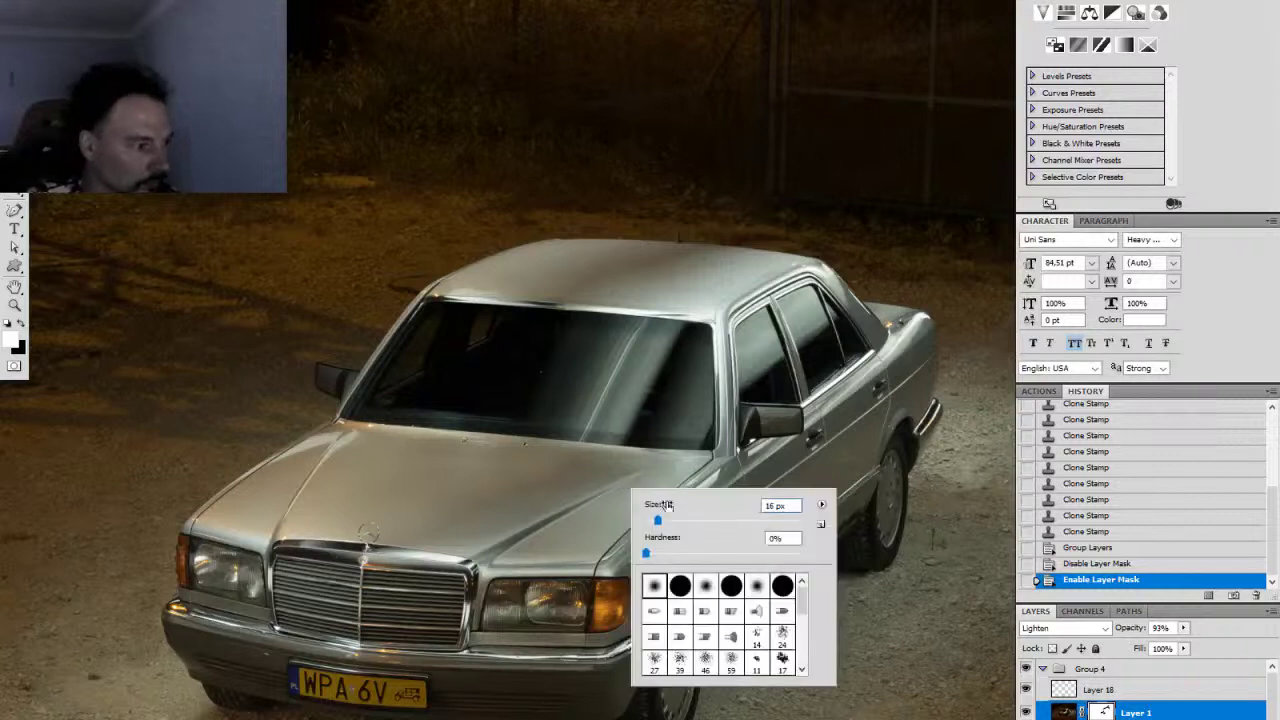
left_click(748, 521)
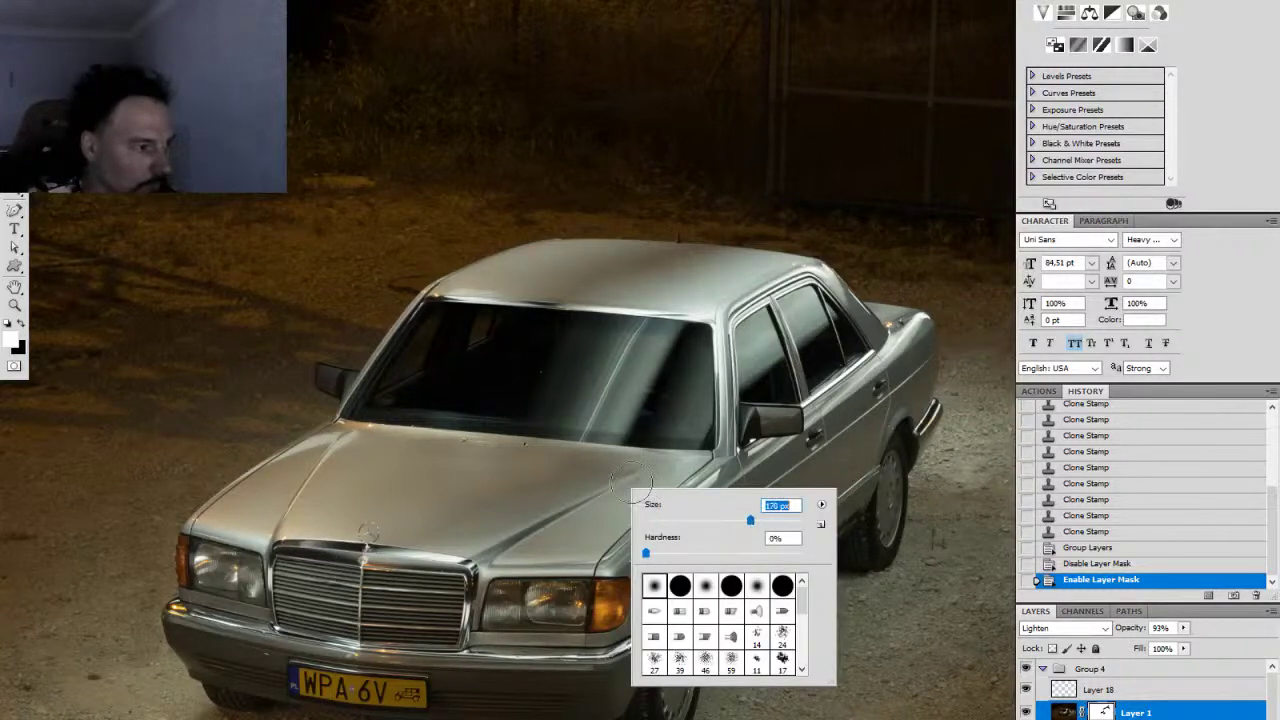
left_click(774, 520)
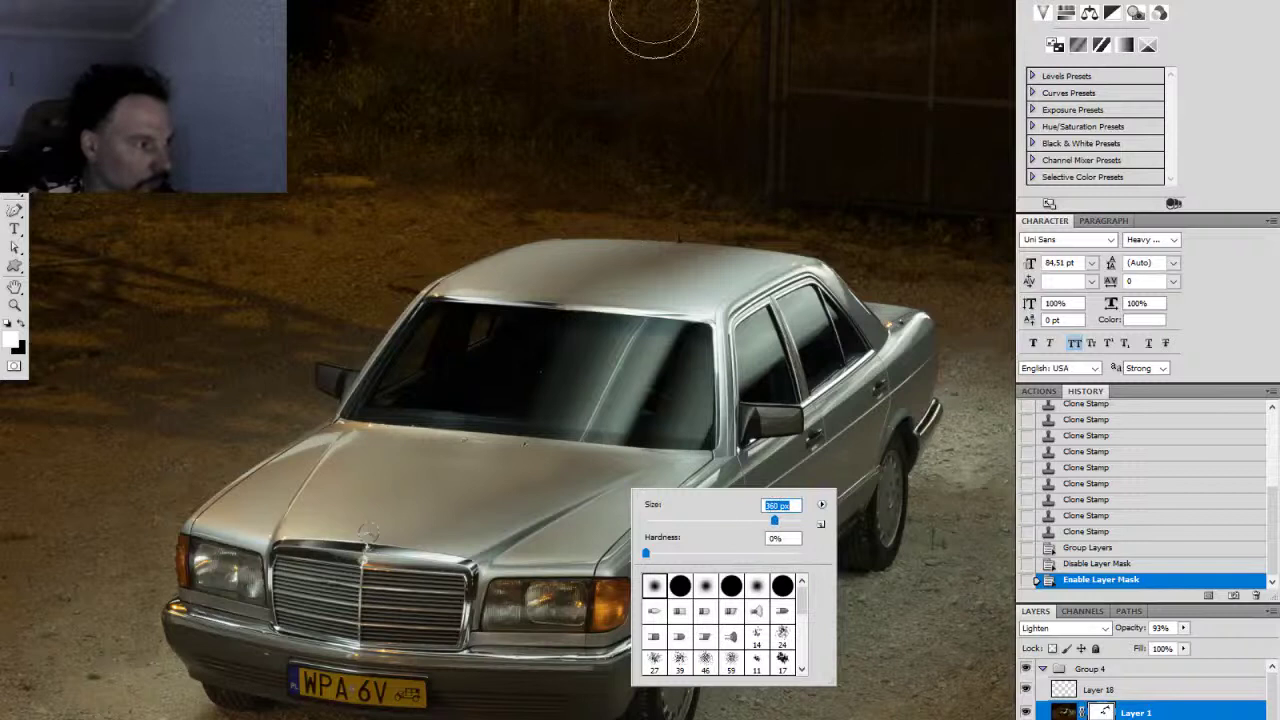
left_click(656, 3)
left_click_drag(656, 424, 612, 477)
key("x")
left_click(610, 472)
left_click(610, 472)
left_click(612, 471)
left_click(614, 470)
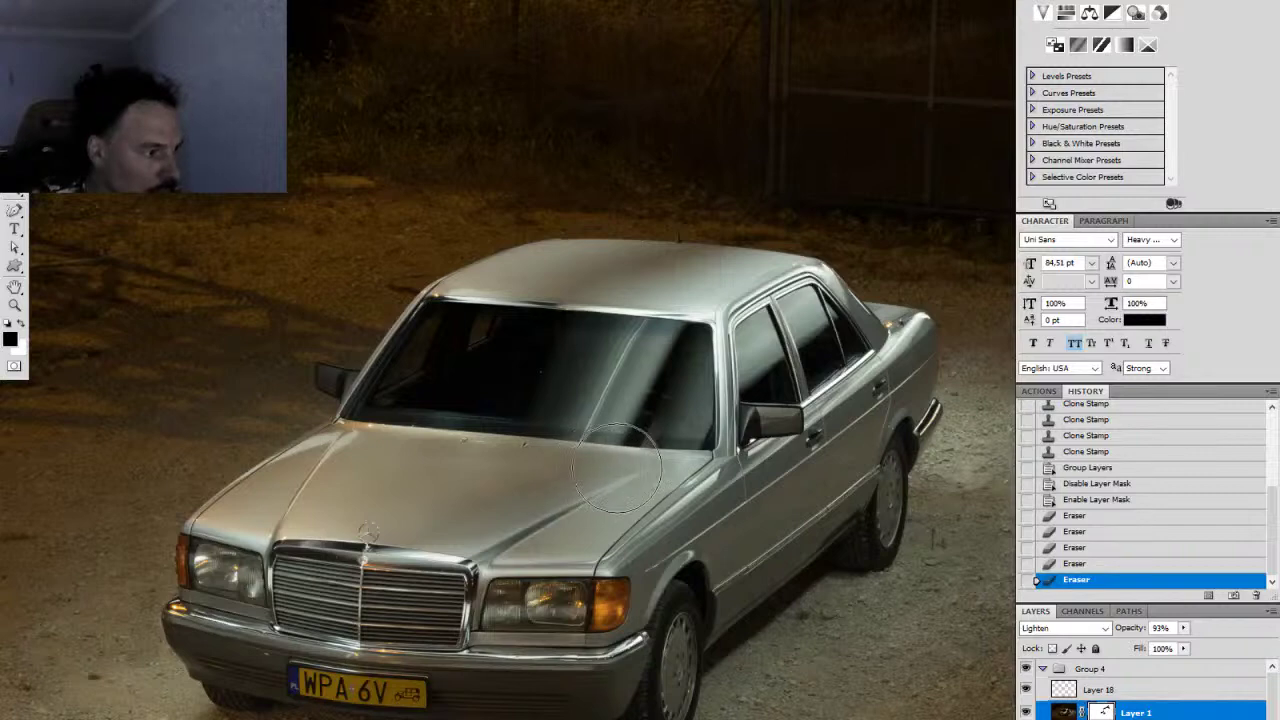
left_click(618, 474)
left_click(645, 489)
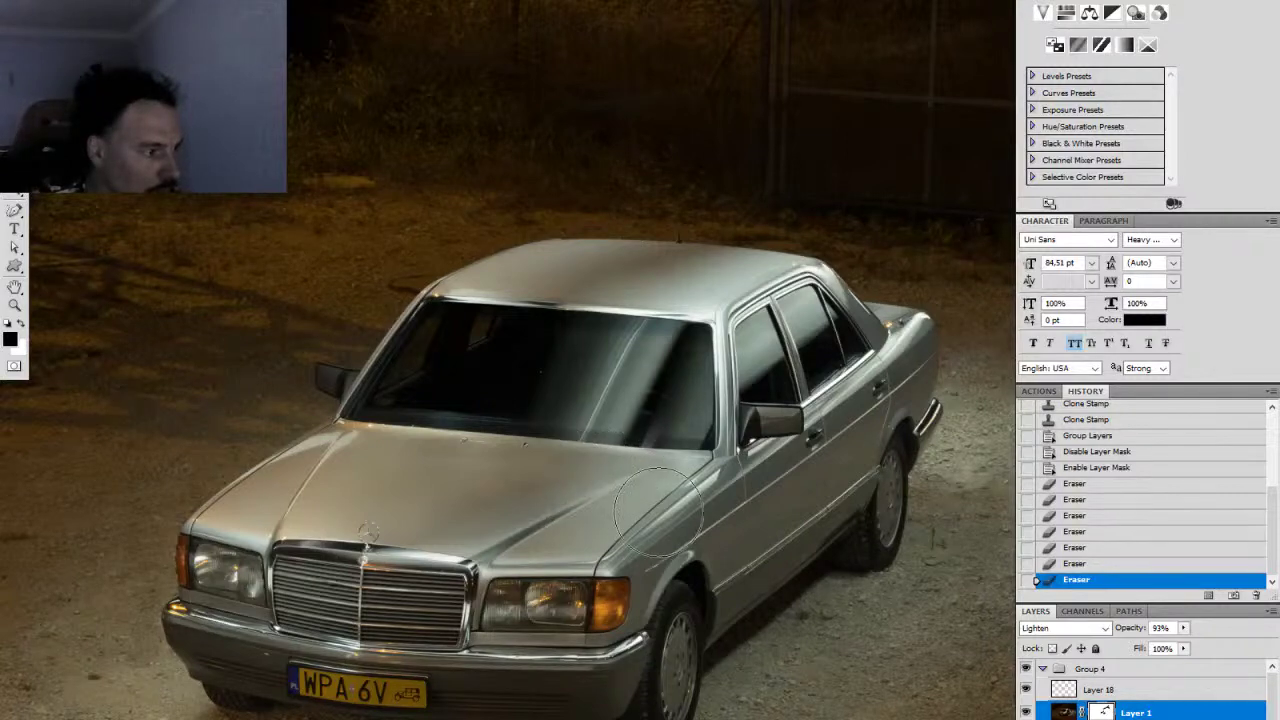
Step: Compare the hood before and after the mask strokes by switching between the history states, keeping the latest one
key("z")
left_click(650, 502)
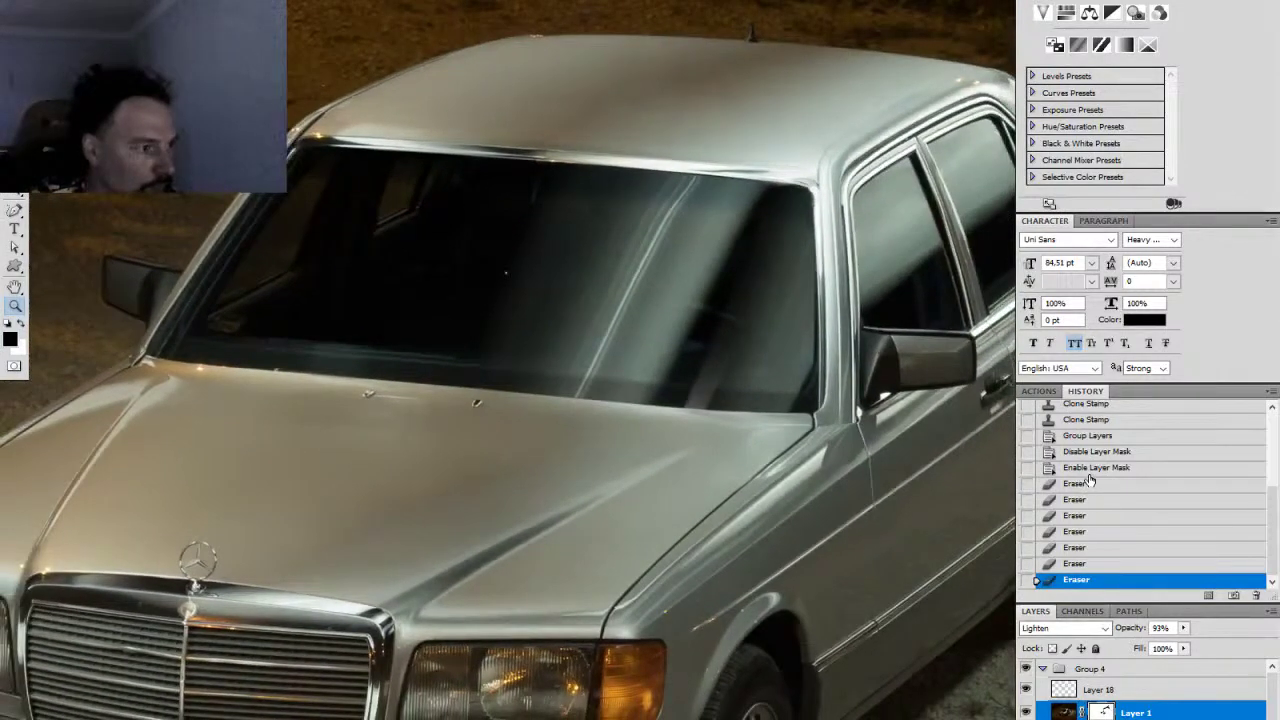
left_click(1090, 468)
key("x")
left_click(1075, 581)
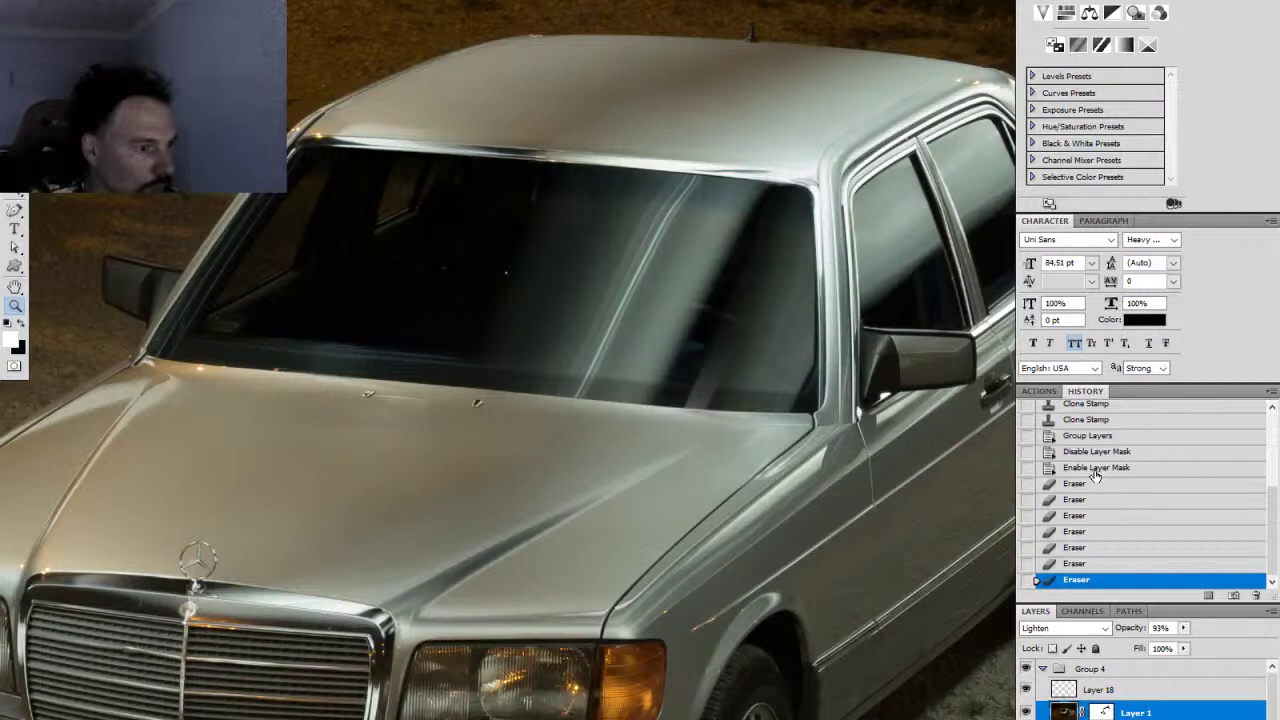
left_click(1095, 468)
left_click(1087, 580)
Step: Touch up Layer 1's mask along the windshield's lower edge and glass with a smaller soft 48 px eraser
key("e")
right_click(736, 408)
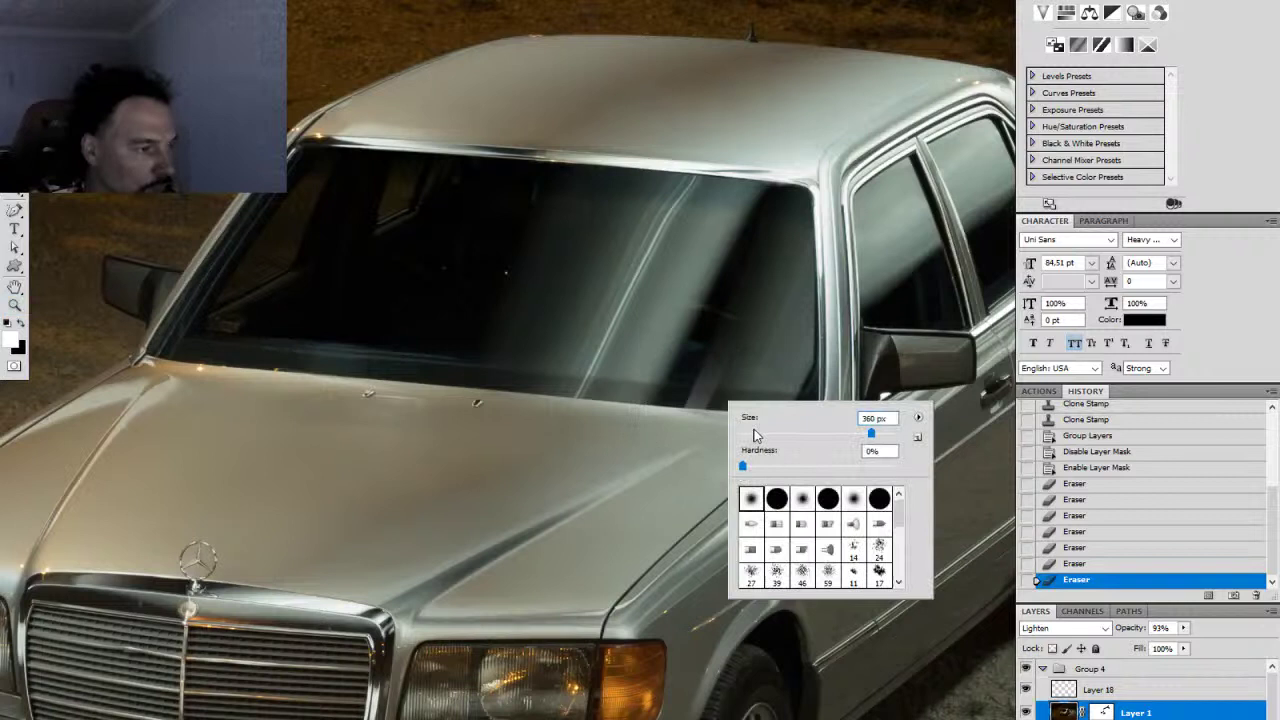
left_click(684, 394)
left_click(701, 398)
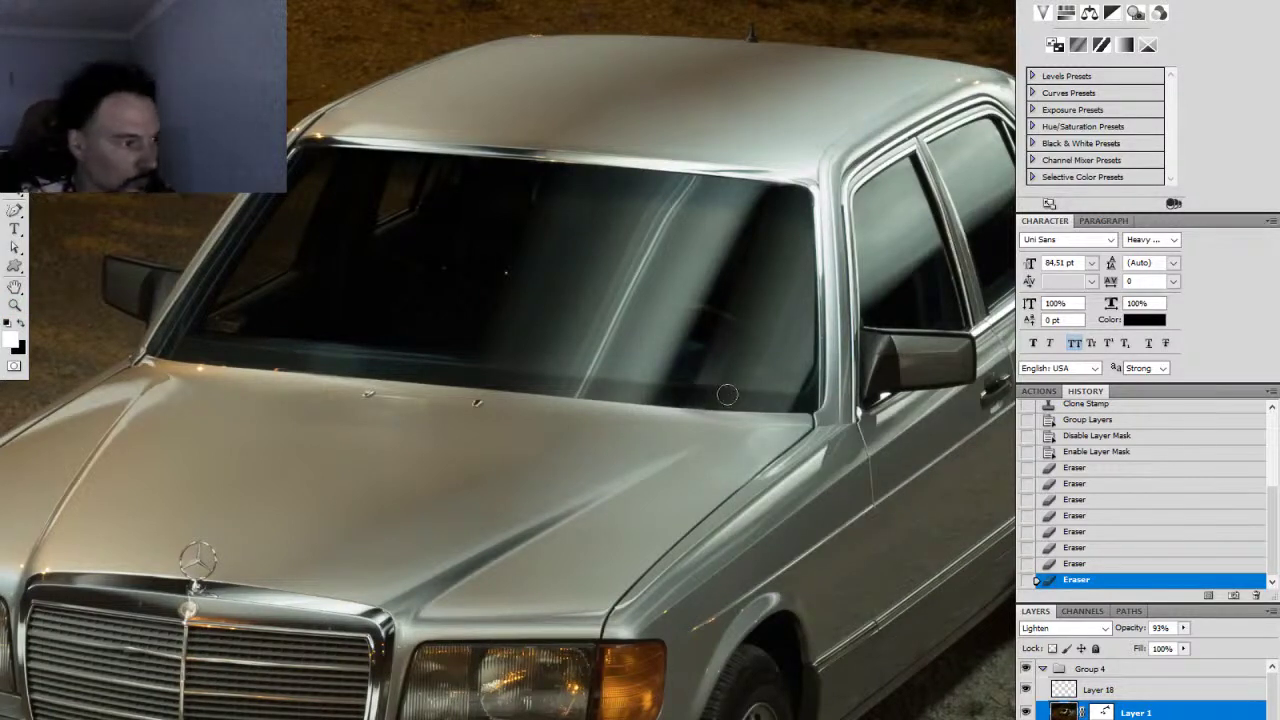
left_click(728, 347)
Step: Try to darken the long hood crease on Layer 1's mask with the 48 px eraser, and step back through the strokes
key("z")
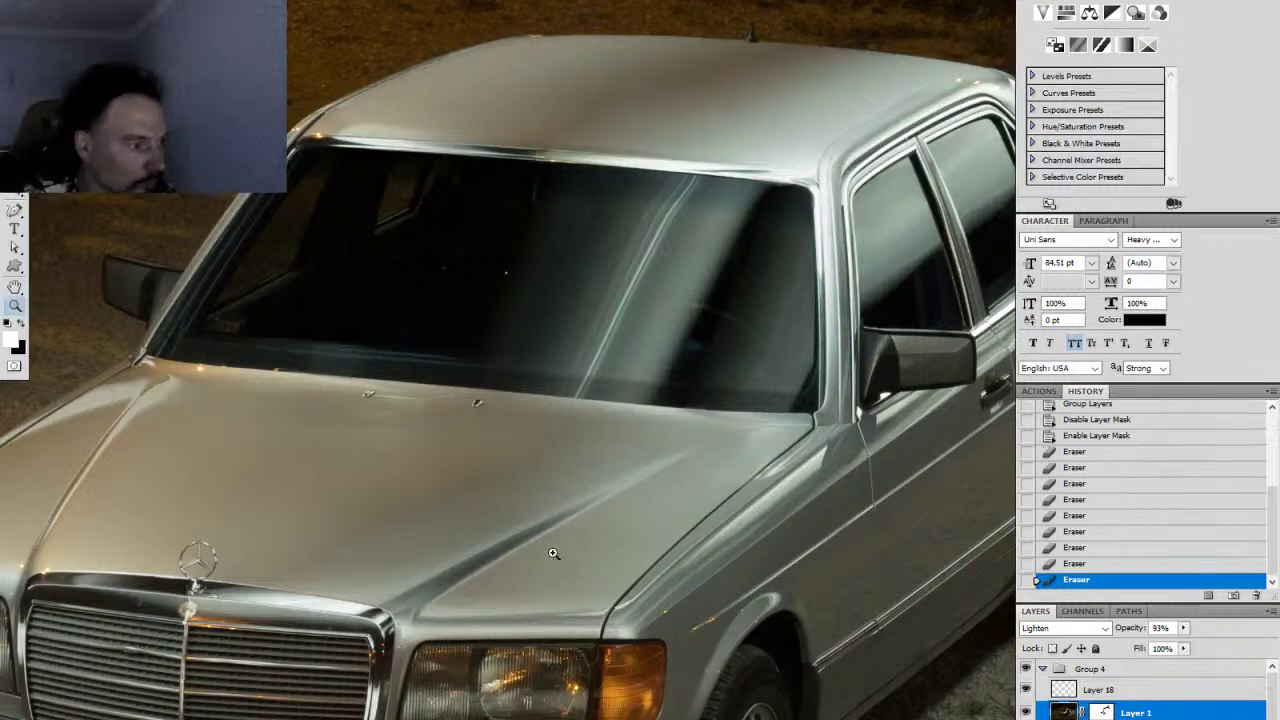
left_click(553, 553)
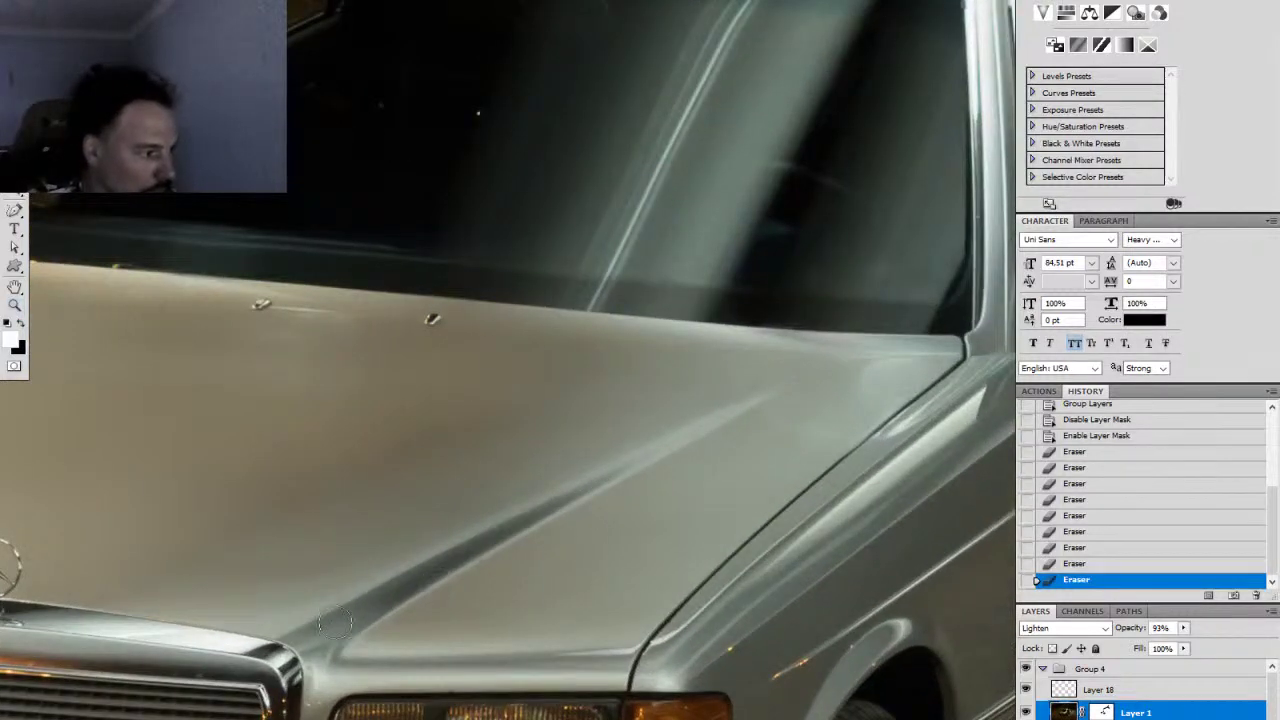
left_click_drag(432, 578, 650, 442)
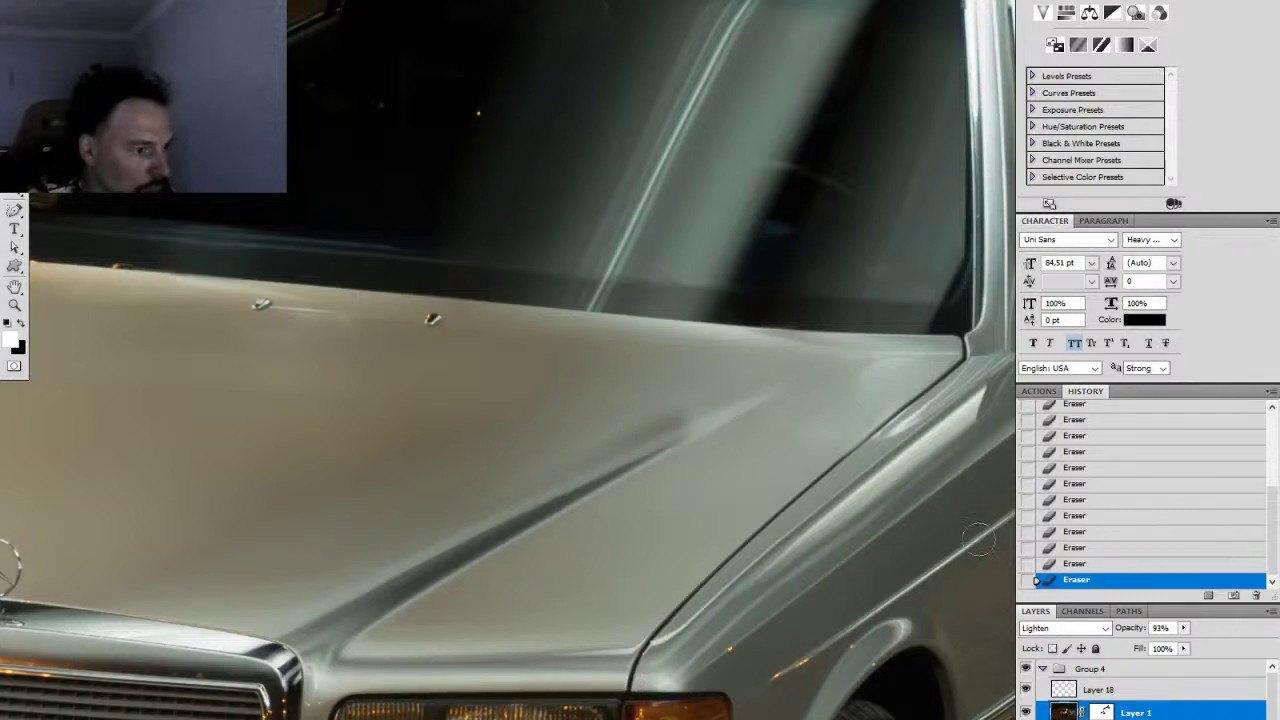
left_click(1086, 564)
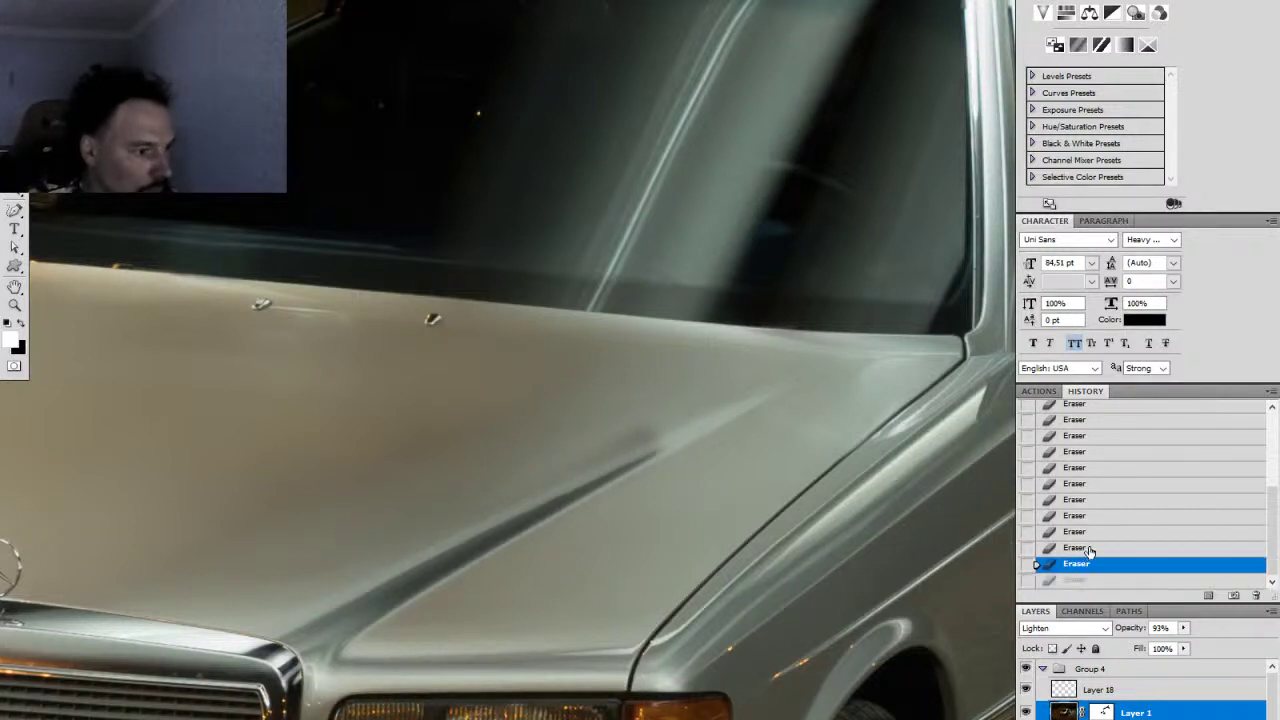
left_click(1090, 548)
left_click(1095, 532)
Step: Retouch Layer 1's mask along the front part of the hood crease with a soft 27 px eraser
right_click(508, 562)
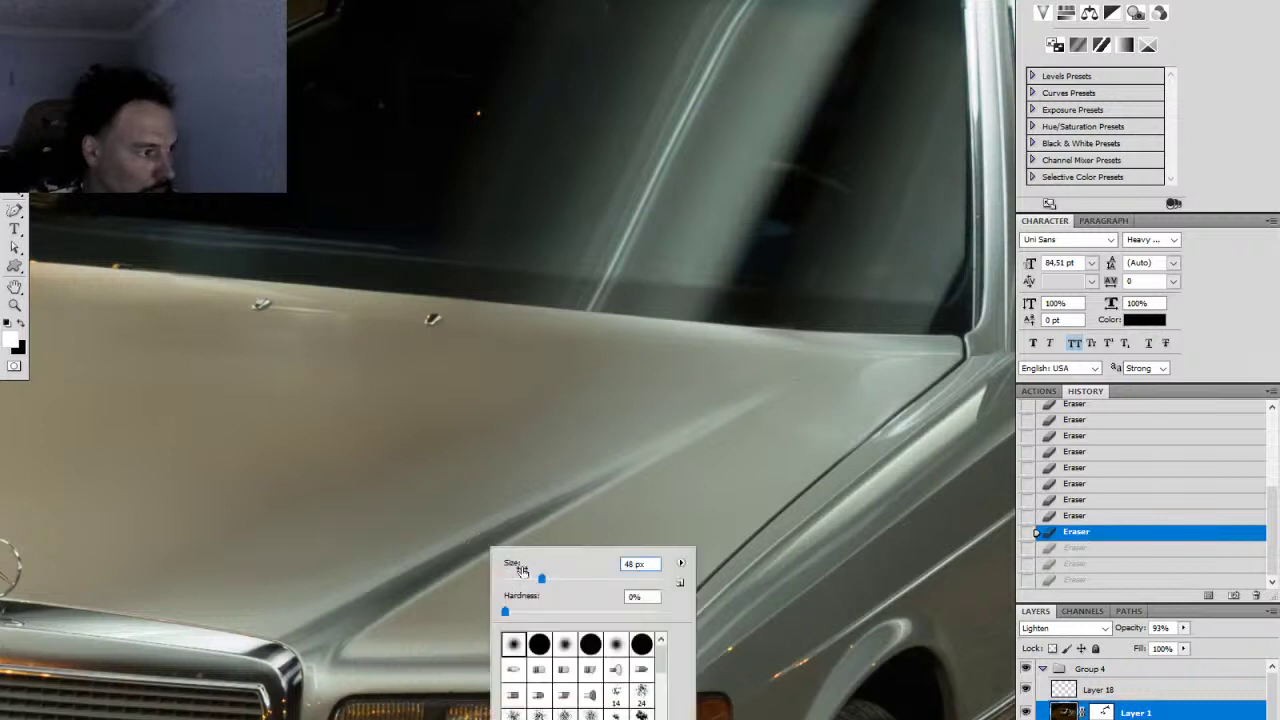
left_click_drag(542, 579, 524, 579)
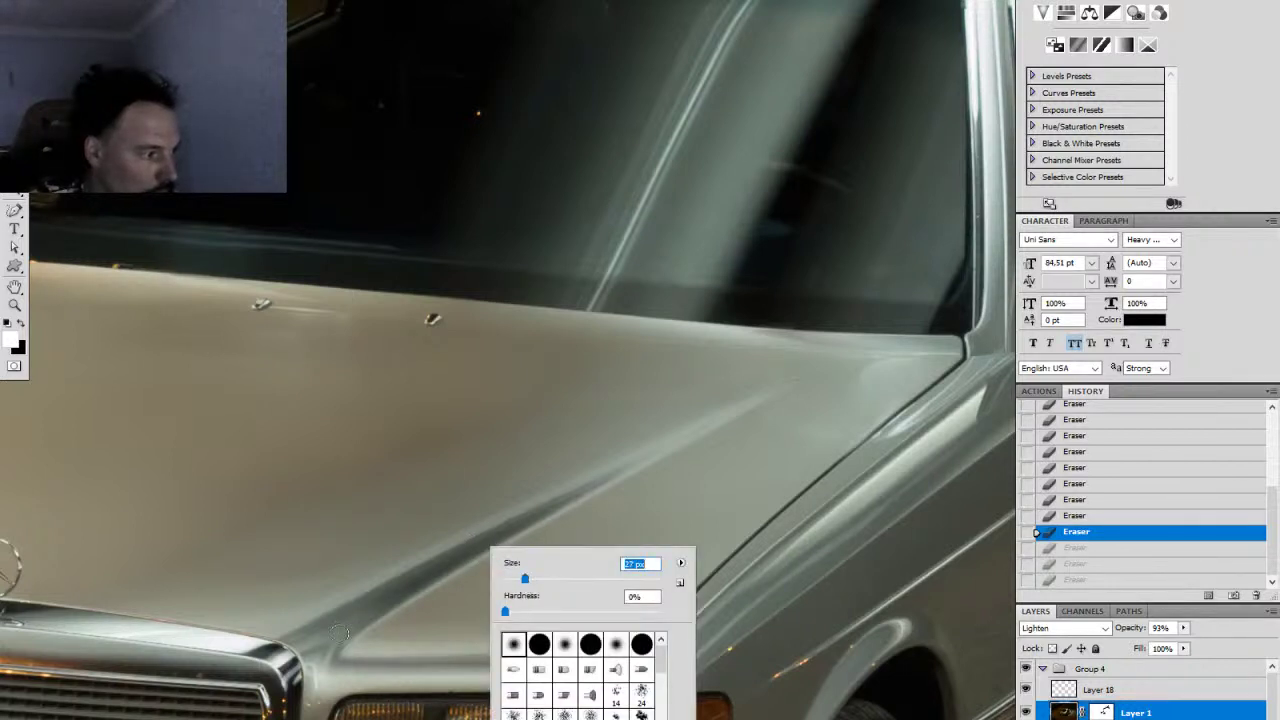
left_click(602, 608)
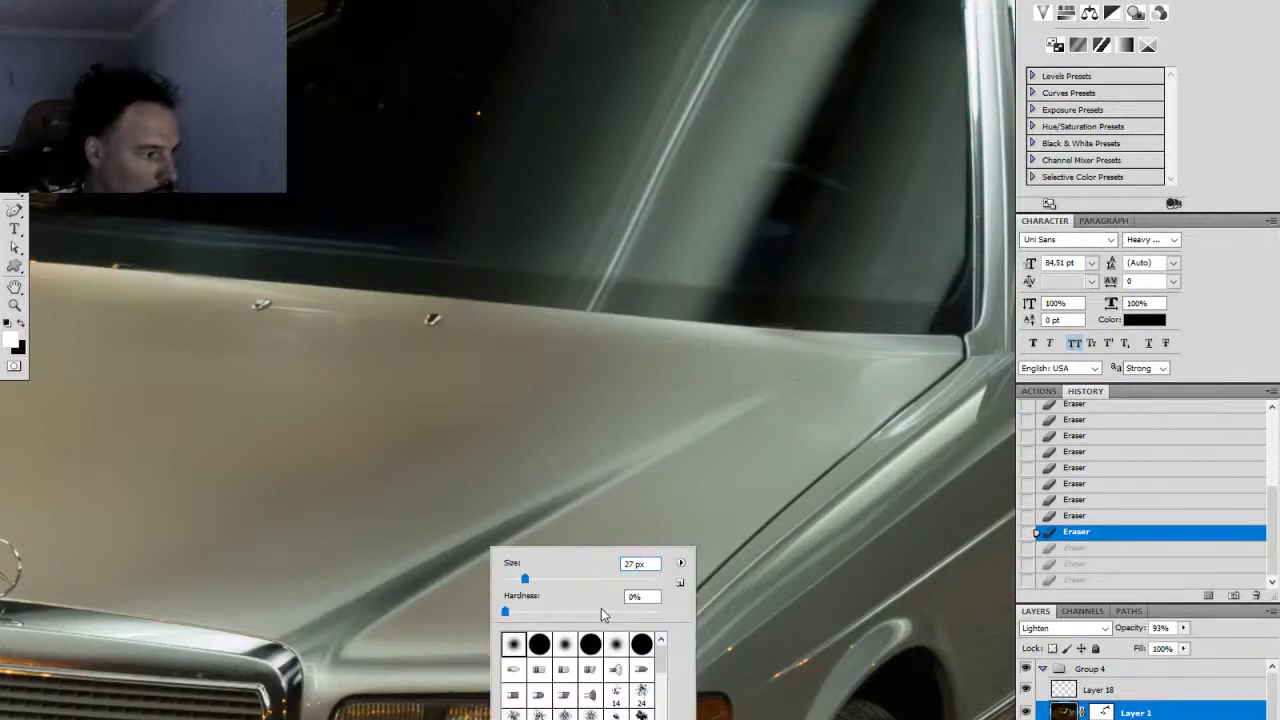
left_click(343, 627)
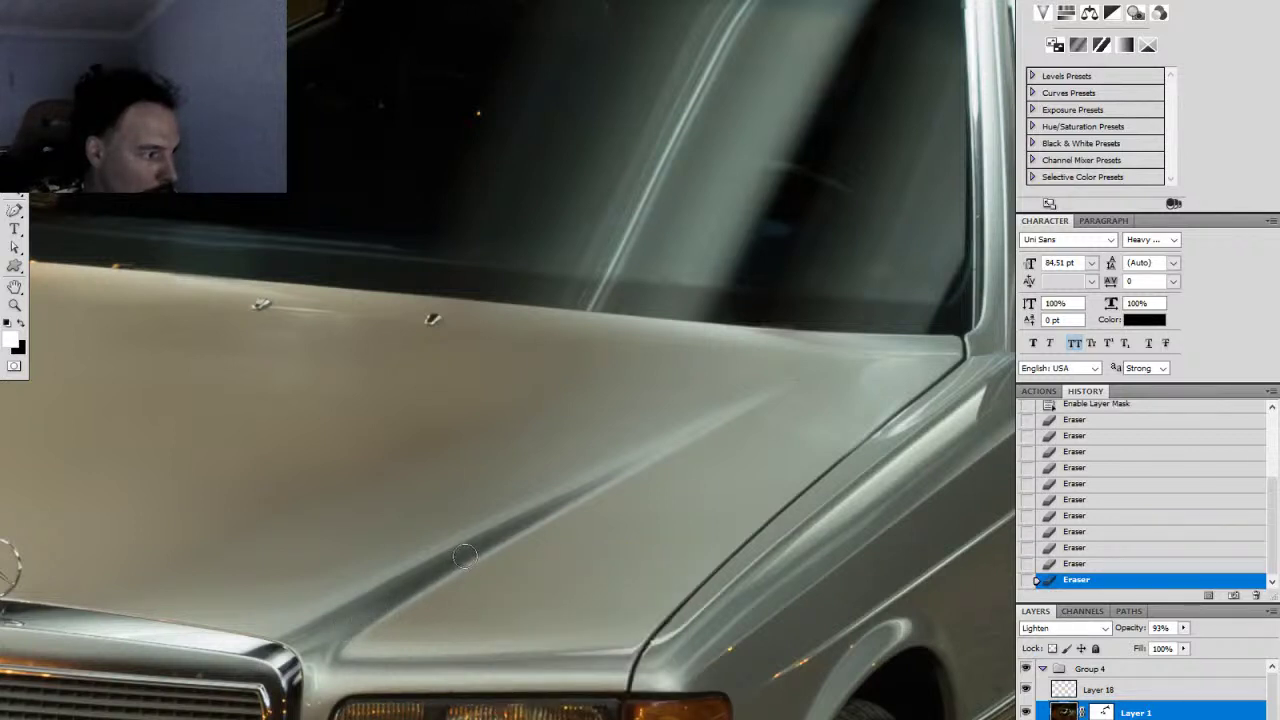
left_click_drag(465, 555, 387, 590)
key("ctrl+z")
key("ctrl+z")
Step: Extend the dark hood crease toward the windshield with a straight stroke of a 17 px eraser at 61% hardness
key("z")
left_click(537, 534)
key("e")
right_click(542, 537)
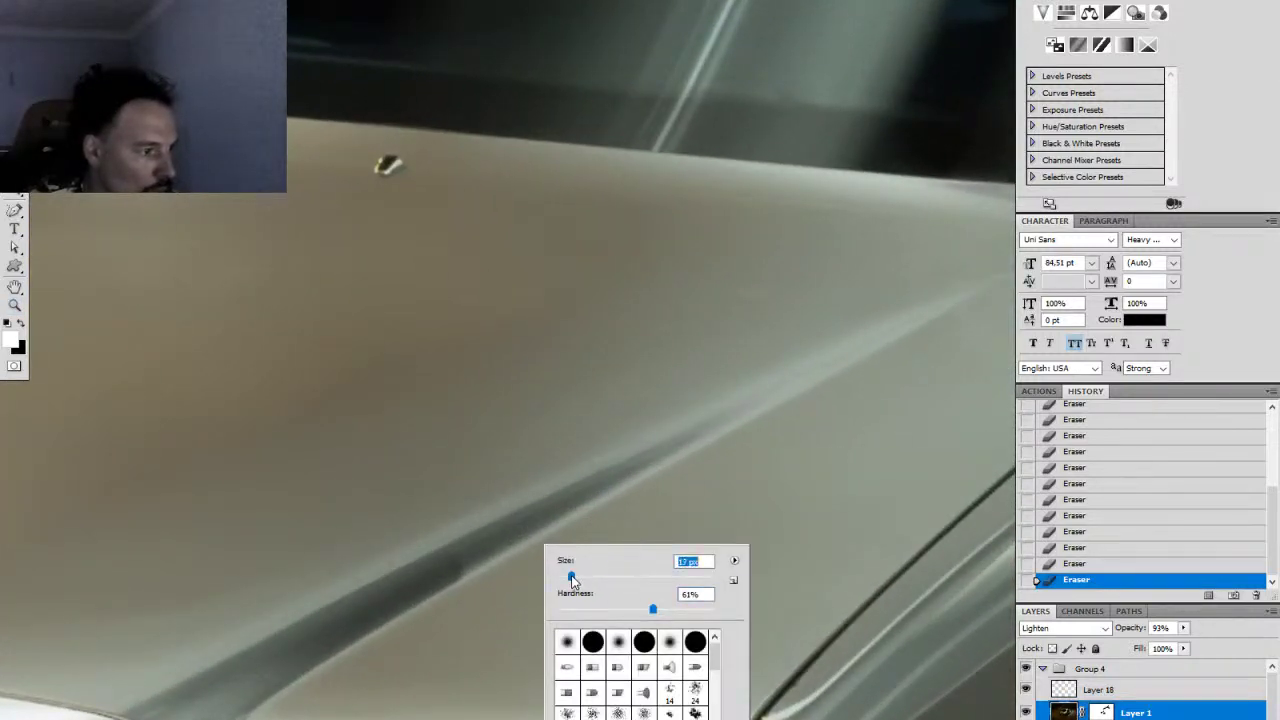
left_click(456, 568)
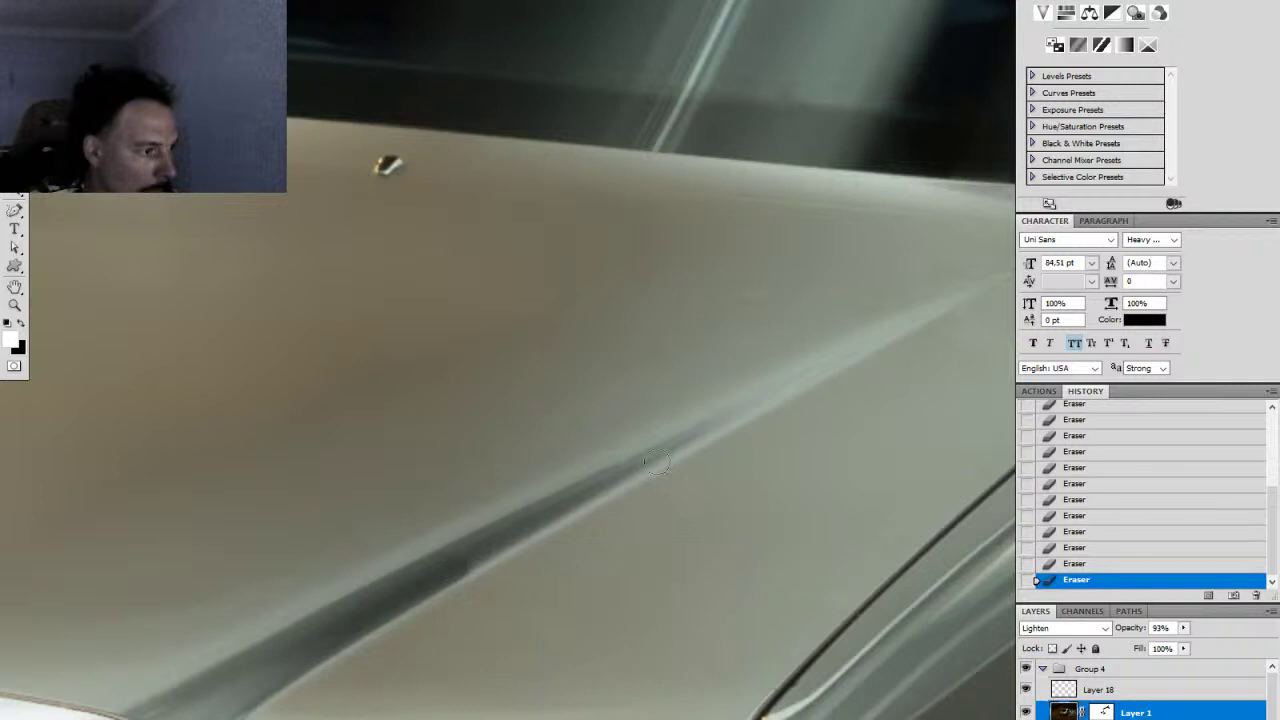
left_click(619, 476, "shift")
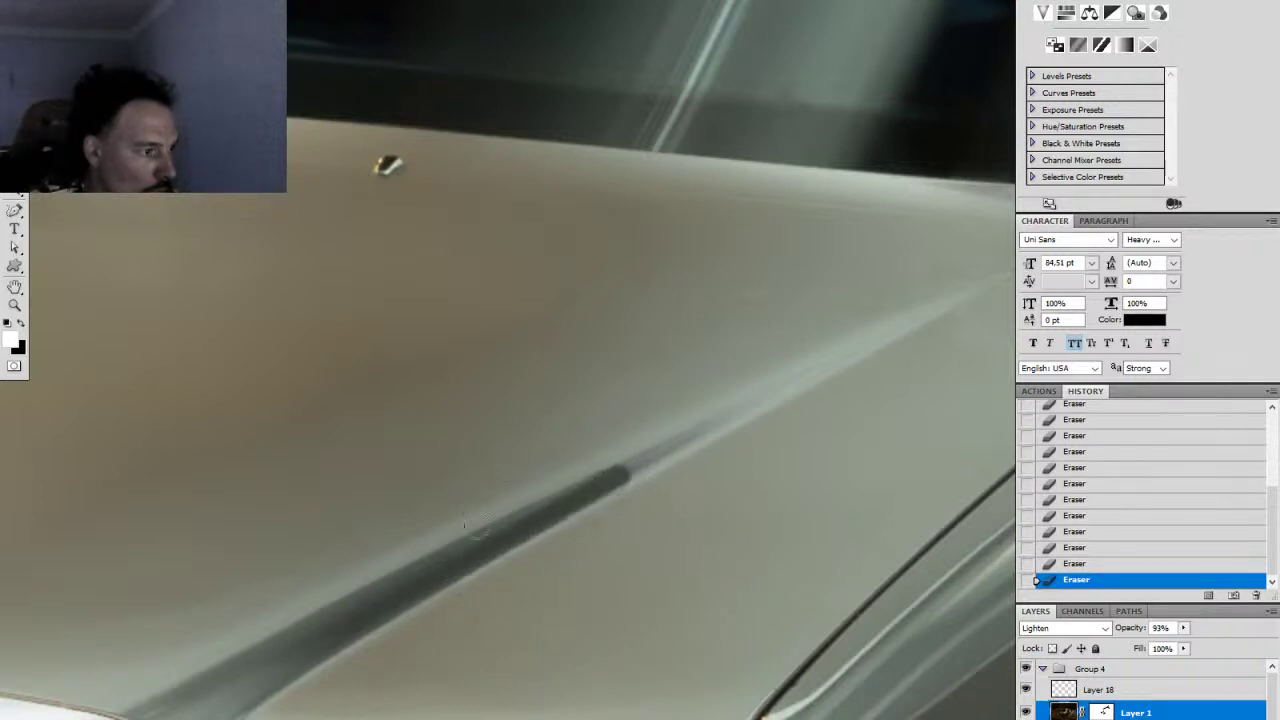
Step: Continue the crease's narrowing end on Layer 1's mask with straight strokes of an 8 px eraser
left_click_drag(702, 481, 546, 517)
right_click(574, 515)
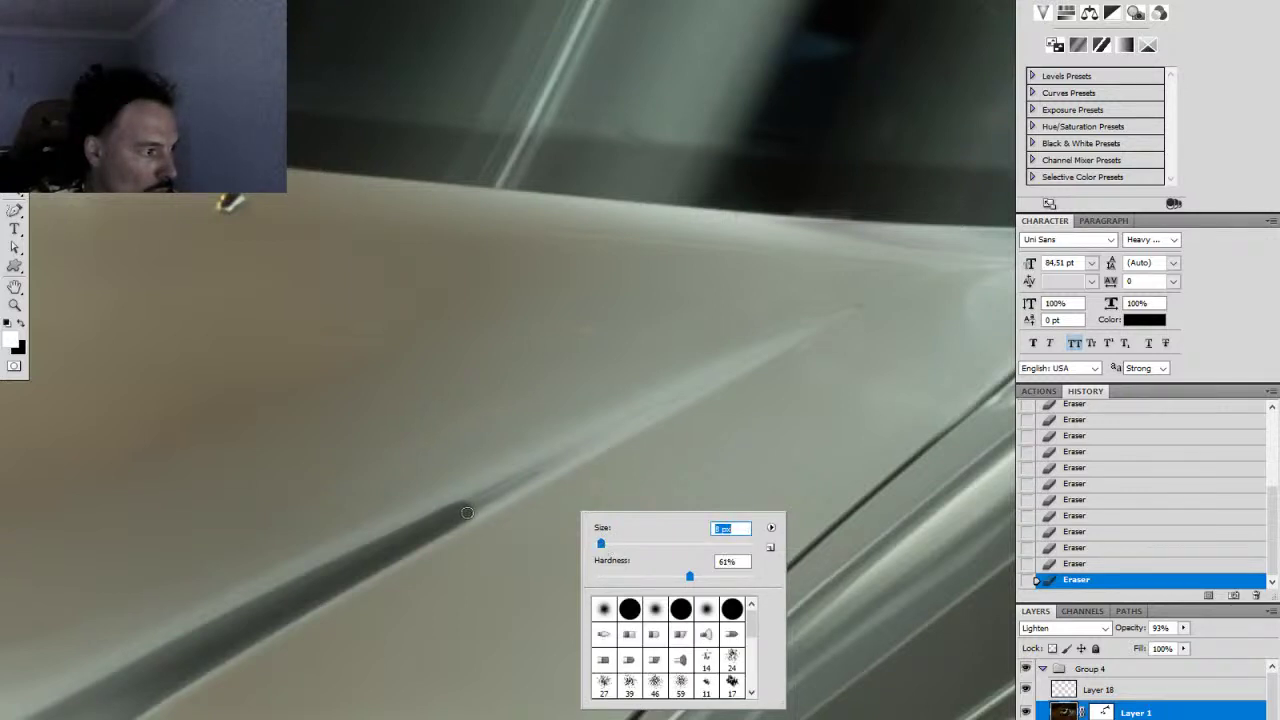
key("Return")
left_click(596, 444, "shift")
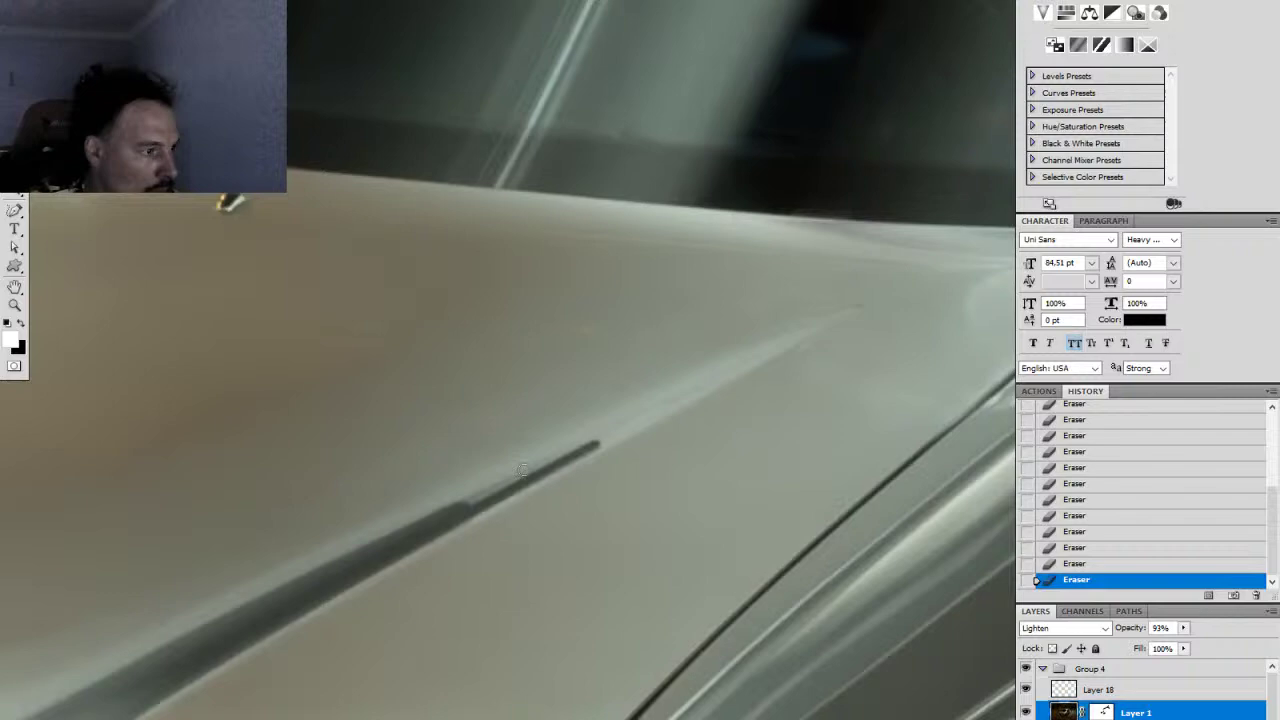
left_click(451, 512, "shift")
Step: Compare the crease's end with Layer 1's mask disabled and with Layer 1 hidden, restoring both
key("z")
mouse_move(608, 500)
left_mouse_down()
mouse_move(450, 528)
mouse_move(563, 517)
mouse_move(686, 480)
mouse_move(543, 521)
left_mouse_up()
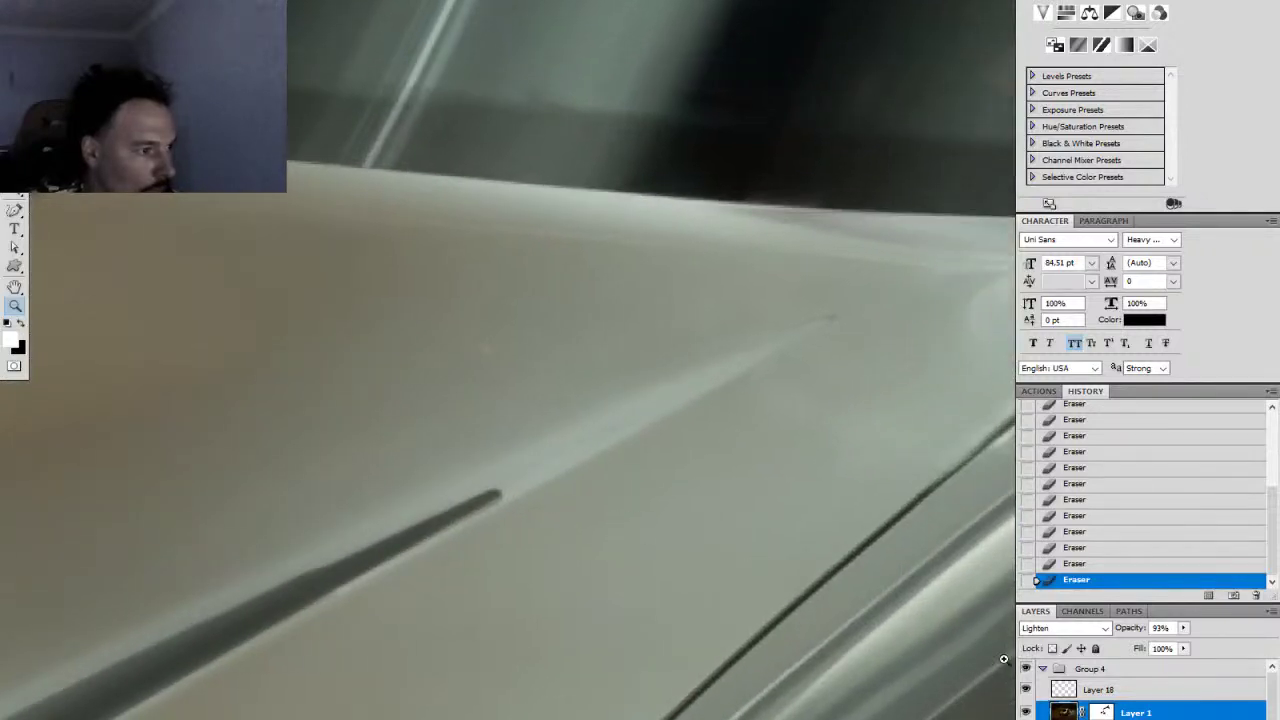
left_click(1102, 712, "shift")
left_click(1102, 712, "shift")
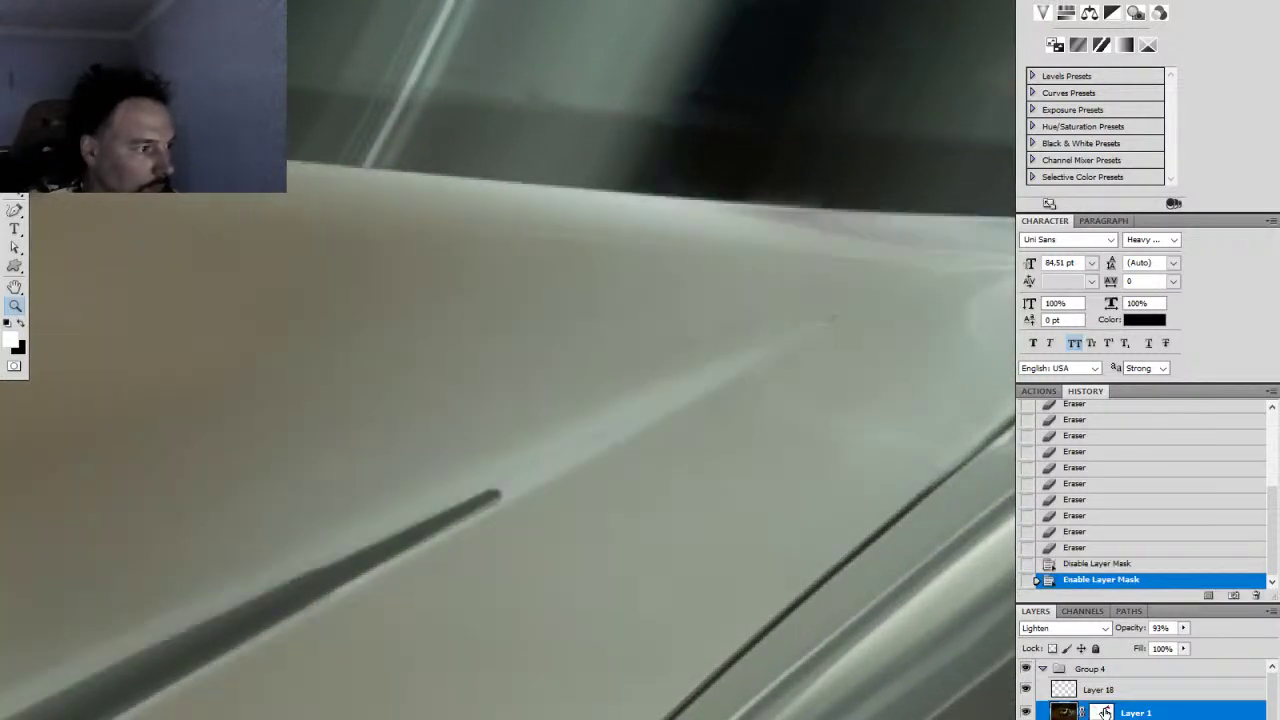
left_click(1026, 712)
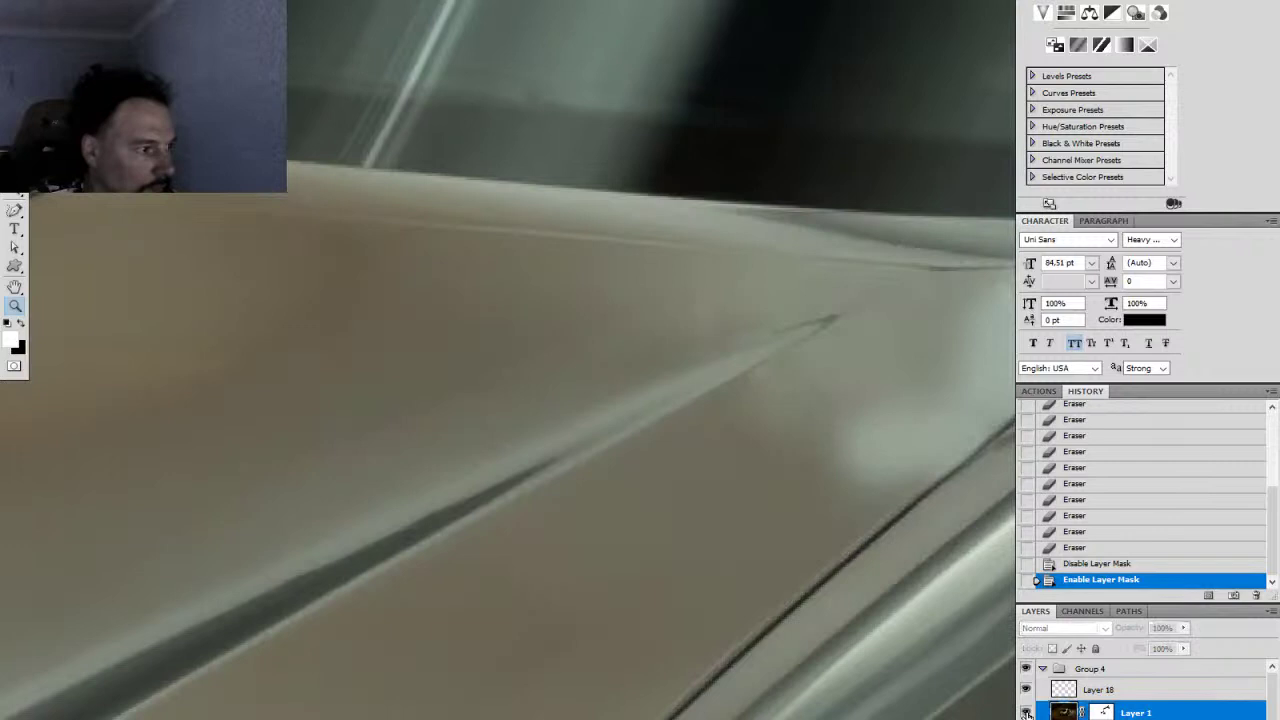
left_click(1026, 712)
Step: Soften the 8 px eraser to 37% hardness and extend the dark hood crease toward the windshield on Layer 1's mask
key("e")
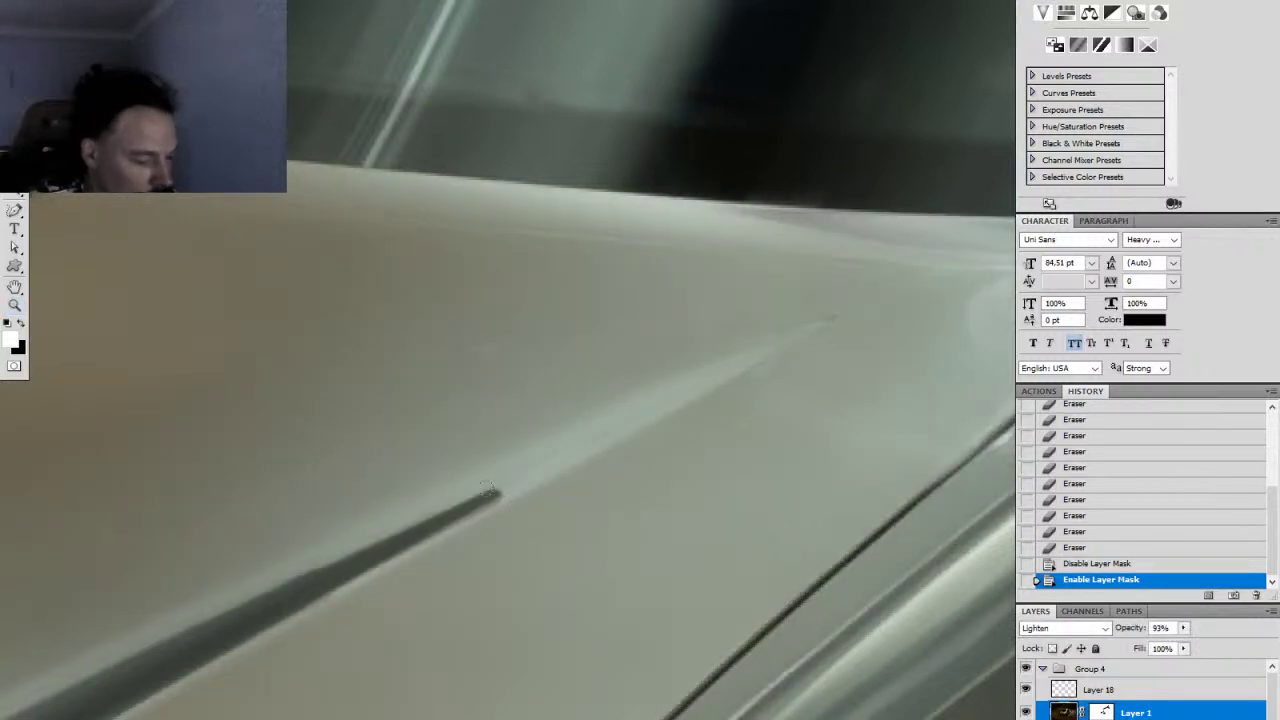
left_click_drag(495, 497, 558, 463)
key("ctrl+z")
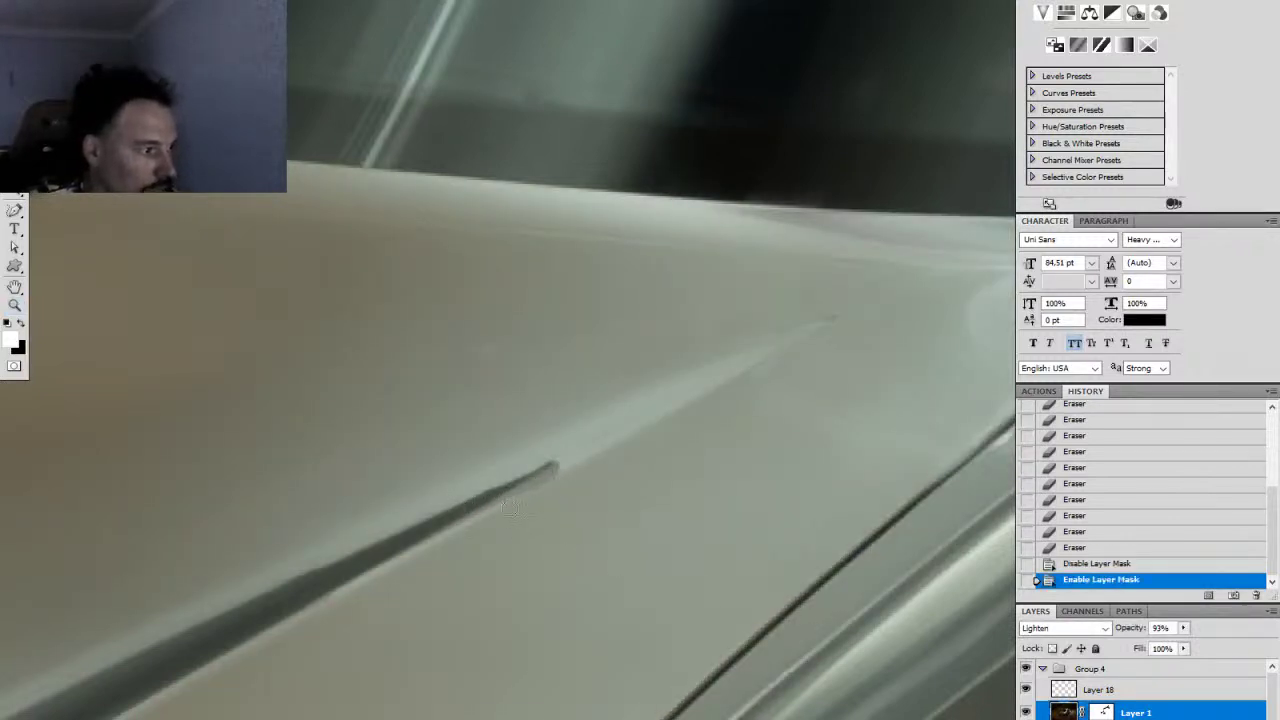
right_click(474, 514)
left_click_drag(558, 585, 543, 584)
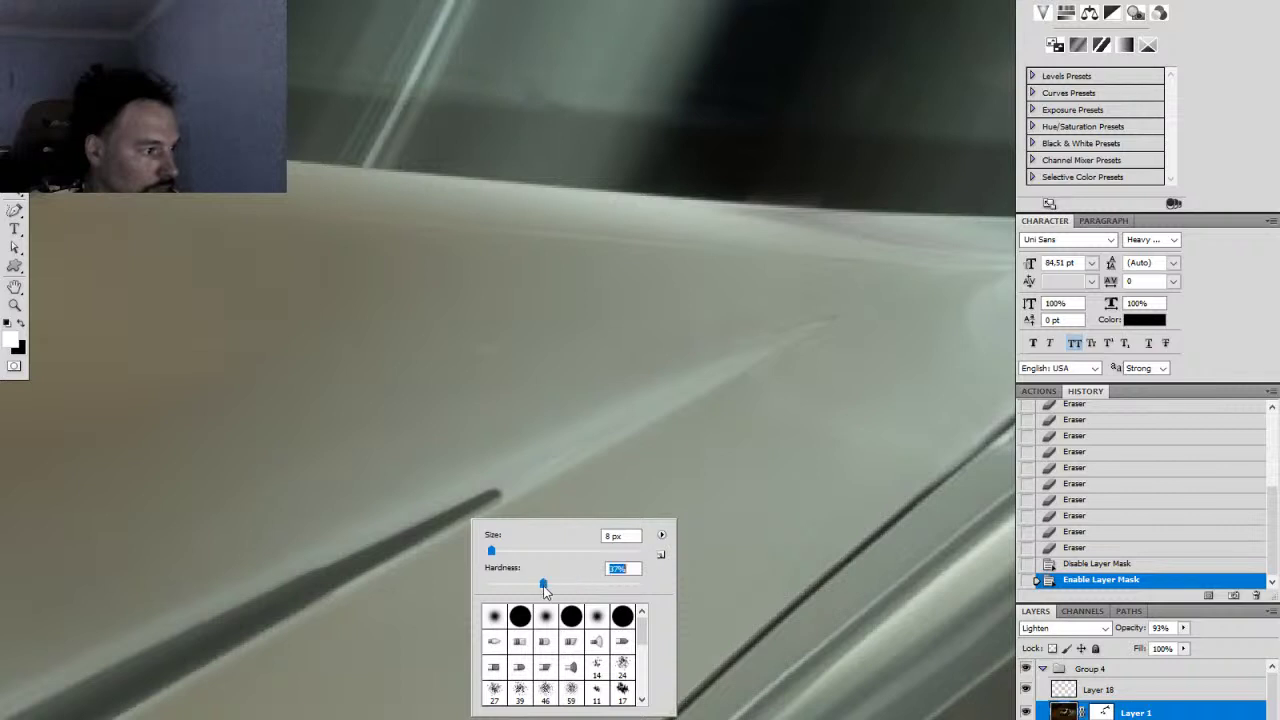
key("Return")
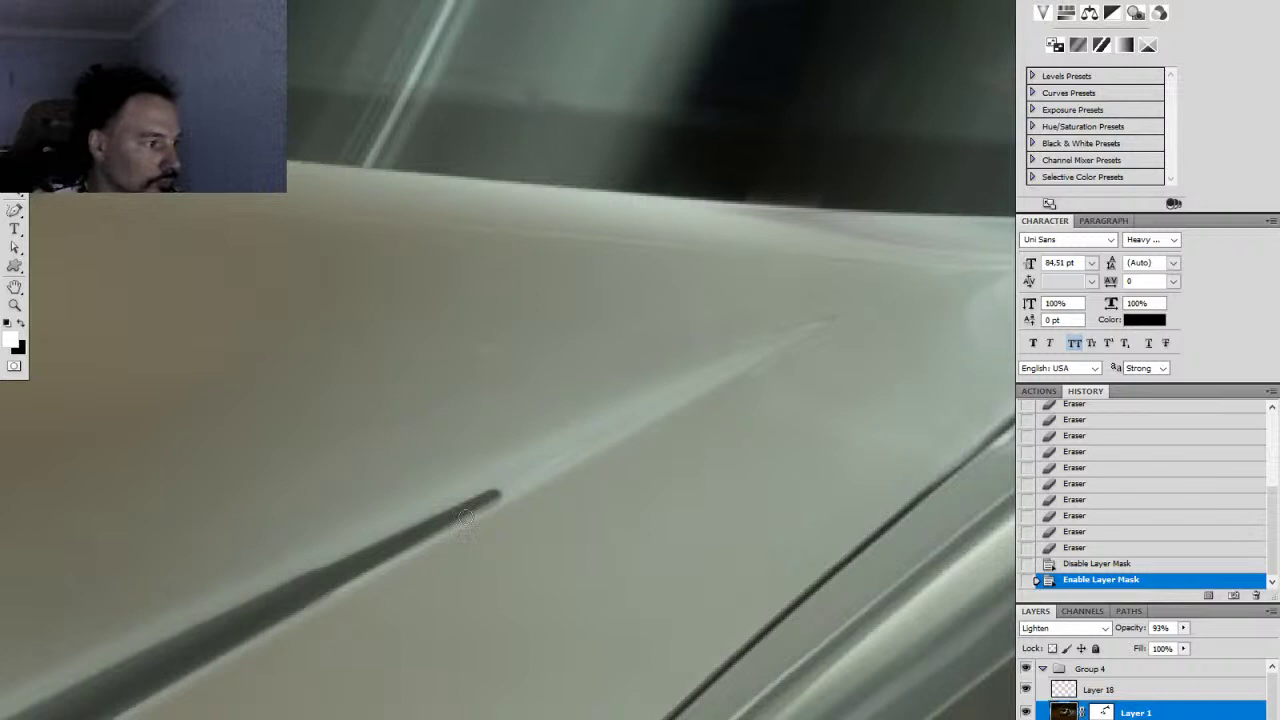
mouse_move(472, 509)
left_mouse_down()
mouse_move(672, 396)
mouse_move(632, 427)
left_mouse_up()
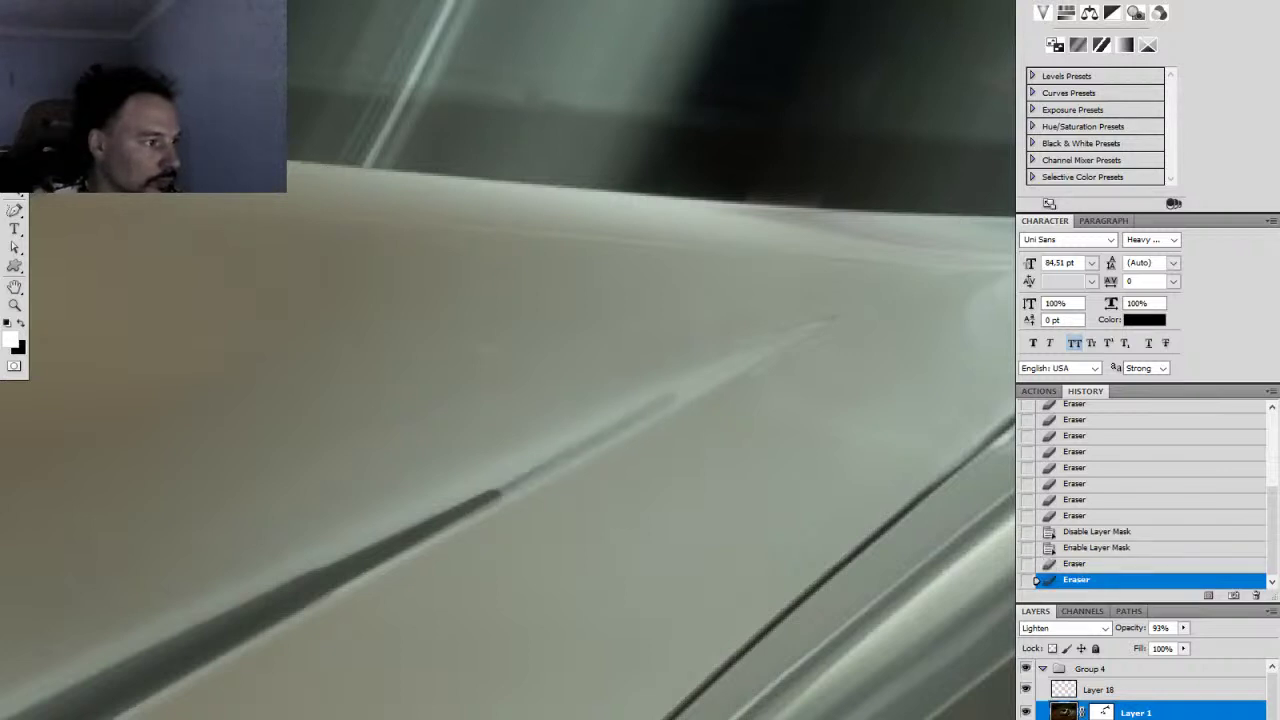
Step: Blend the joint between the dark hood crease and its lighter extension with short eraser strokes on Layer 1's mask
mouse_move(482, 503)
left_mouse_down()
mouse_move(552, 472)
mouse_move(574, 446)
left_mouse_up()
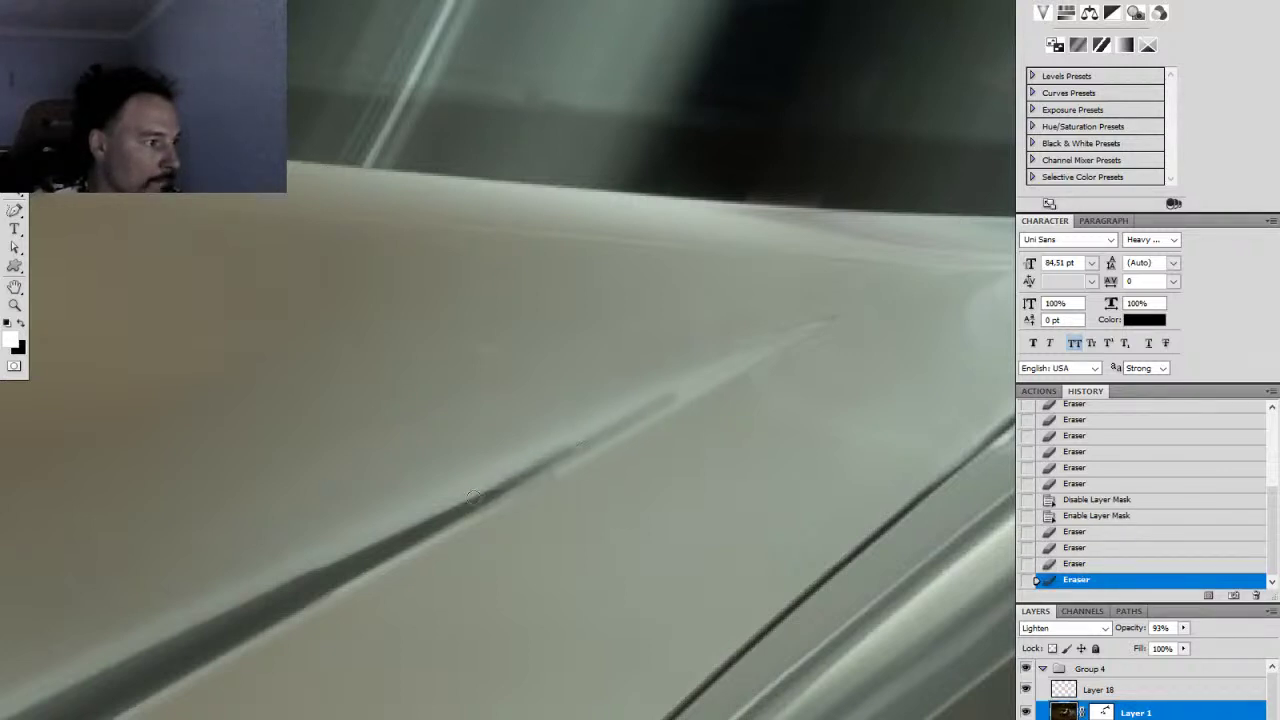
key("ctrl+alt+z")
key("ctrl+alt+z")
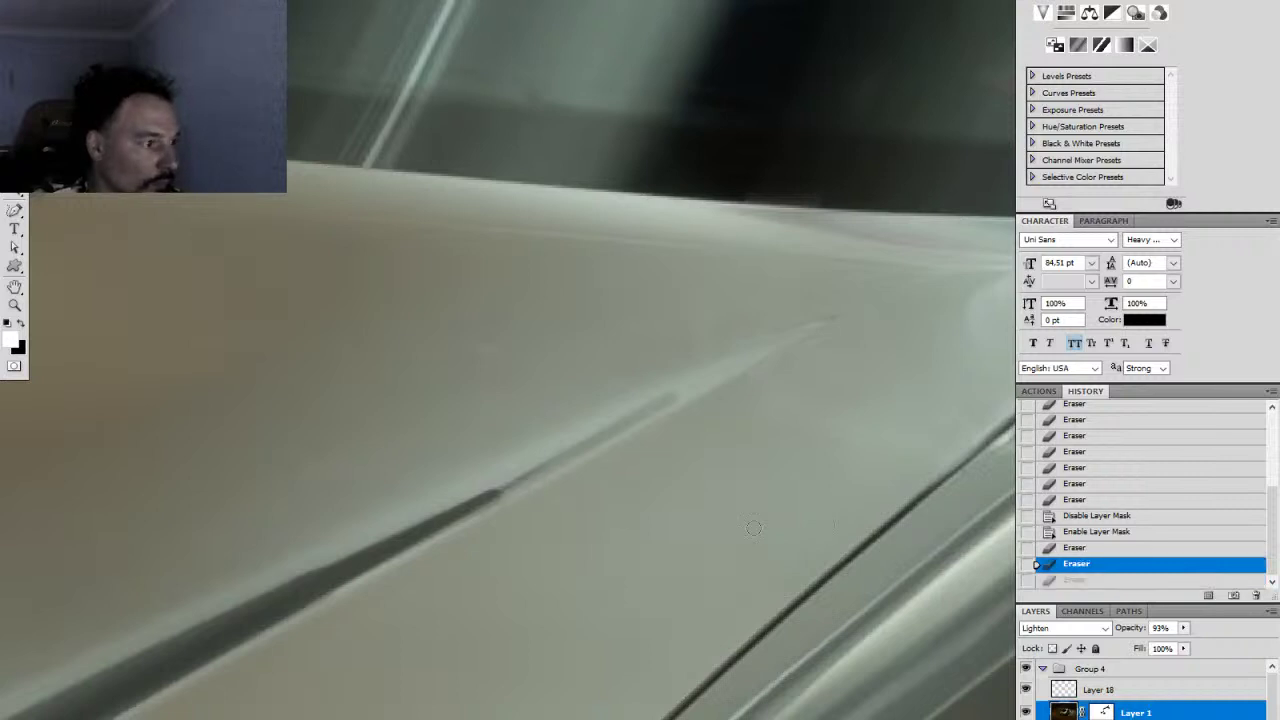
left_click_drag(505, 490, 584, 442)
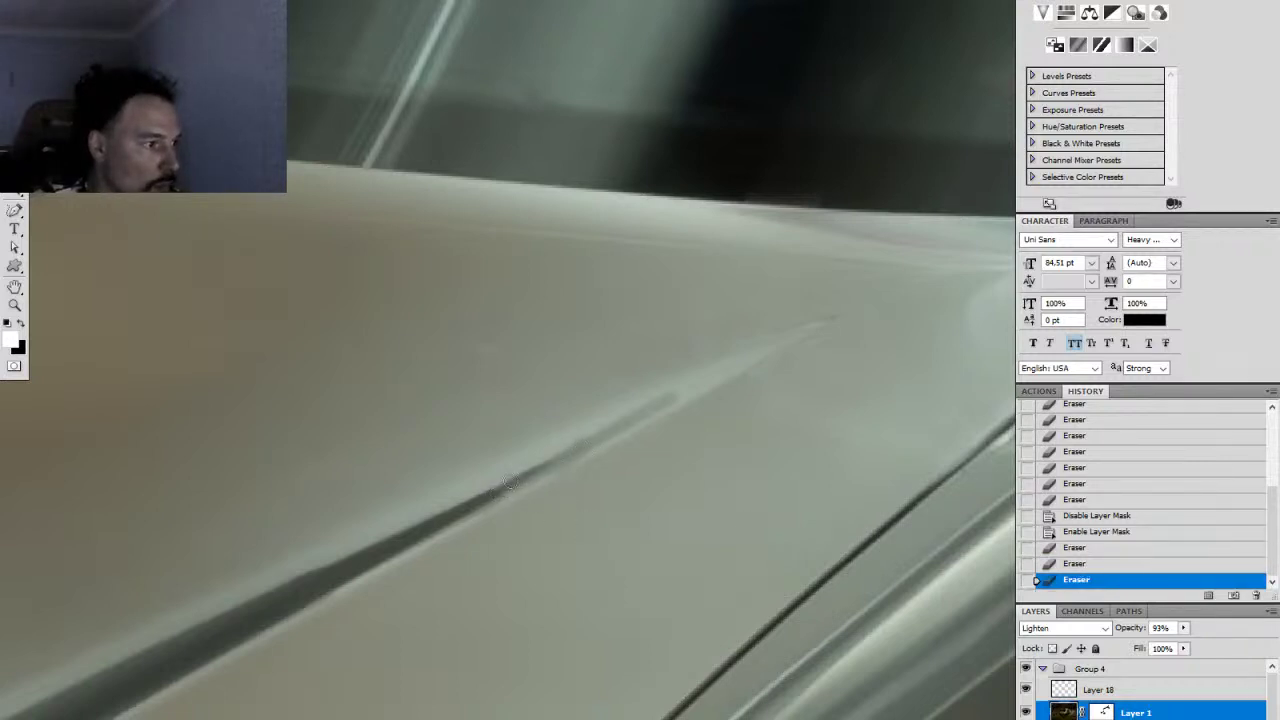
left_click_drag(488, 494, 538, 466)
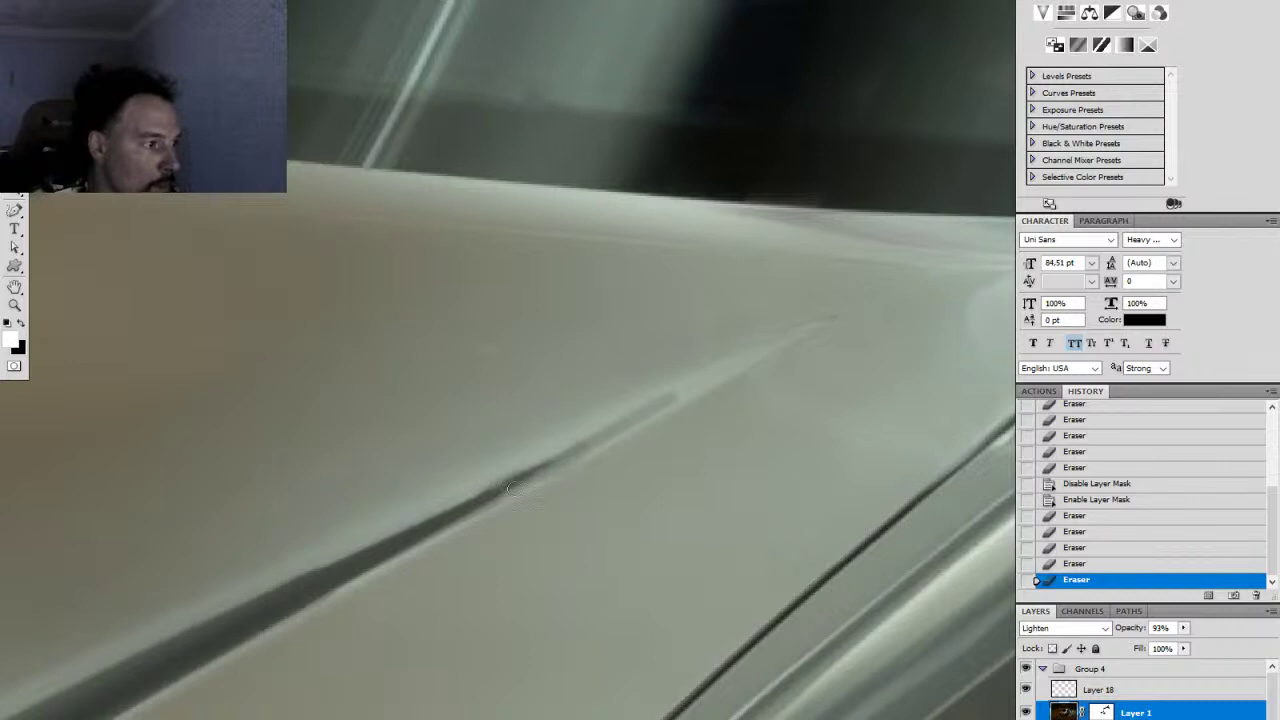
Step: Adjust the eraser size and refine the extended hood crease into a thin tapered tip with straight strokes on Layer 1's mask
right_click(550, 482)
left_click_drag(576, 502, 564, 458)
left_click(686, 391)
left_click_drag(684, 394, 540, 471)
left_click(501, 489)
left_click(682, 395)
left_click(682, 395)
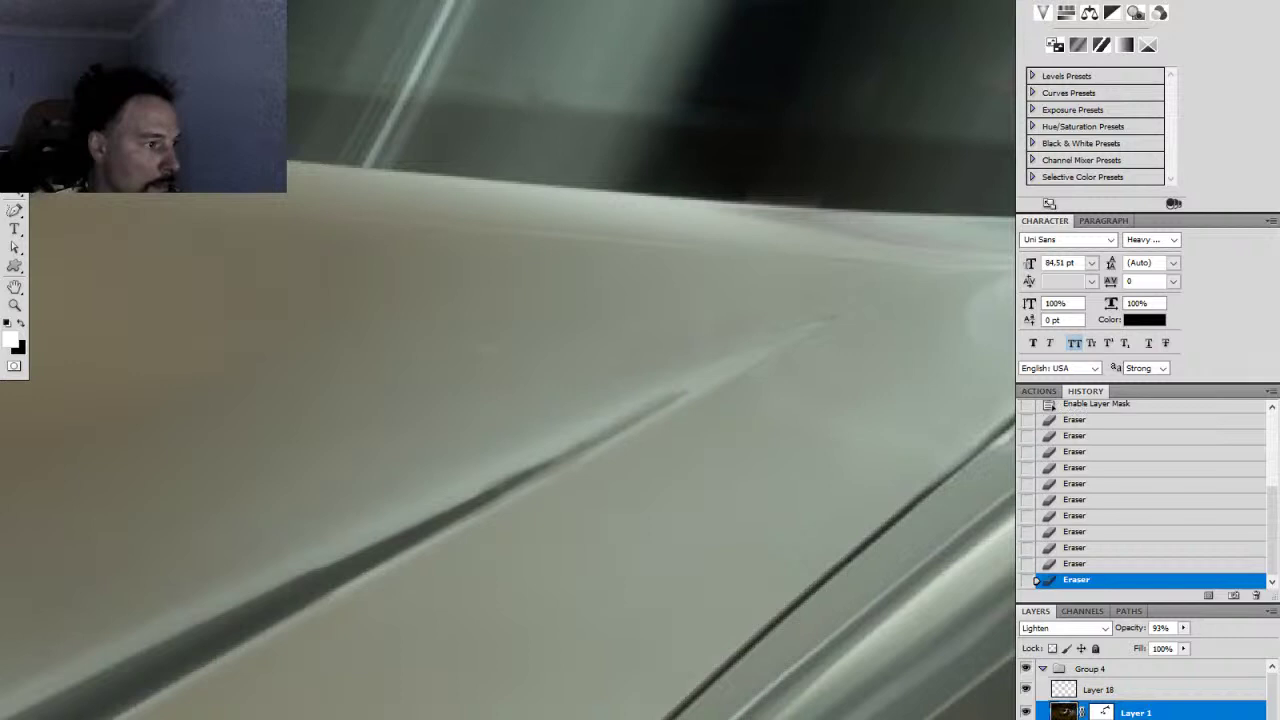
left_click(686, 391)
Step: Collapse Group 4 and compare the car, including the hood crease up close, with the group hidden and shown
key("z")
left_click_drag(786, 466, 622, 497)
left_click_drag(754, 519, 593, 522)
left_click(645, 492, "alt")
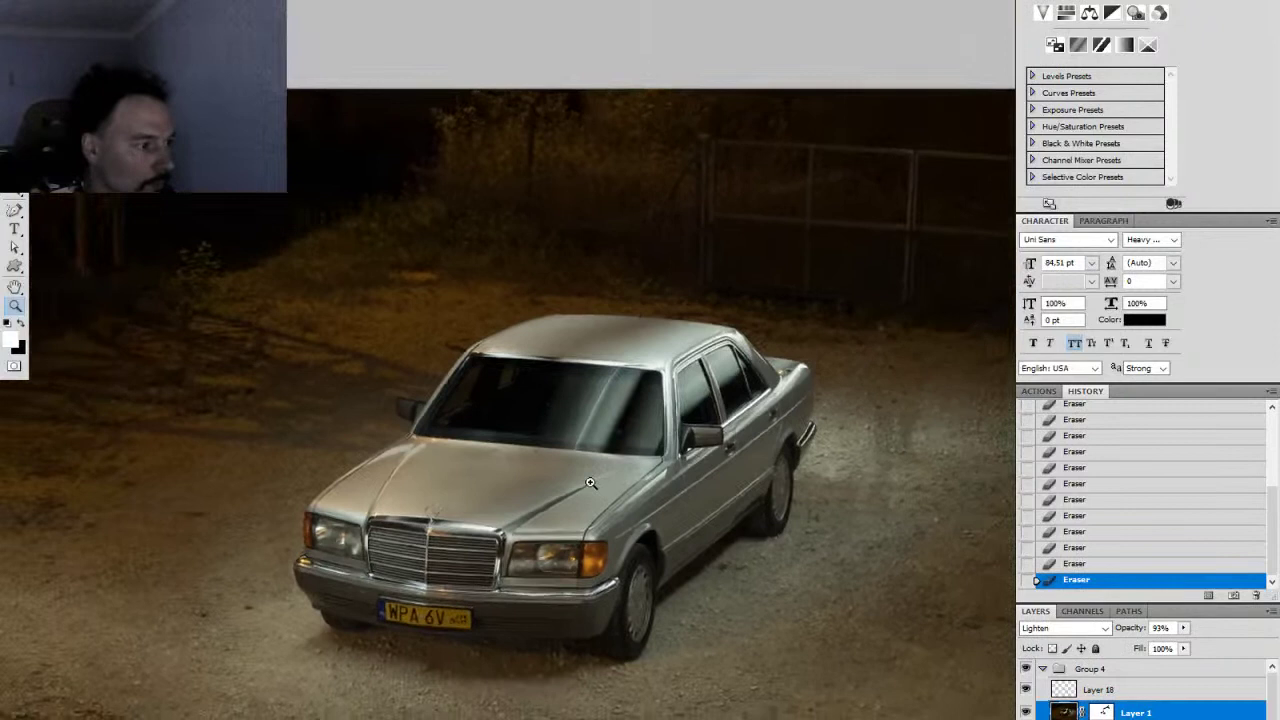
left_click(1044, 668)
left_click(1026, 668)
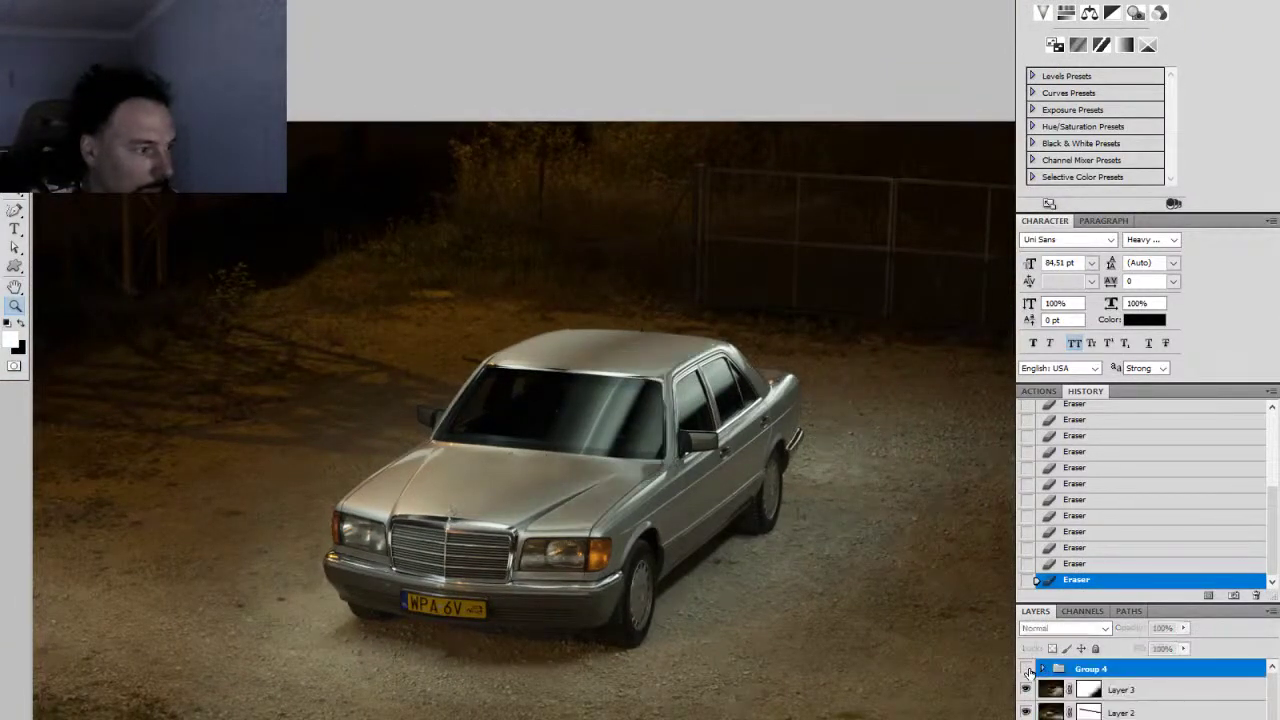
left_click(1026, 668)
left_click_drag(667, 511, 749, 503)
left_click(1026, 668)
left_click(1026, 668)
left_click(1026, 668)
left_click(1026, 668)
left_click(1026, 668)
left_click(1026, 668)
left_click(1026, 668)
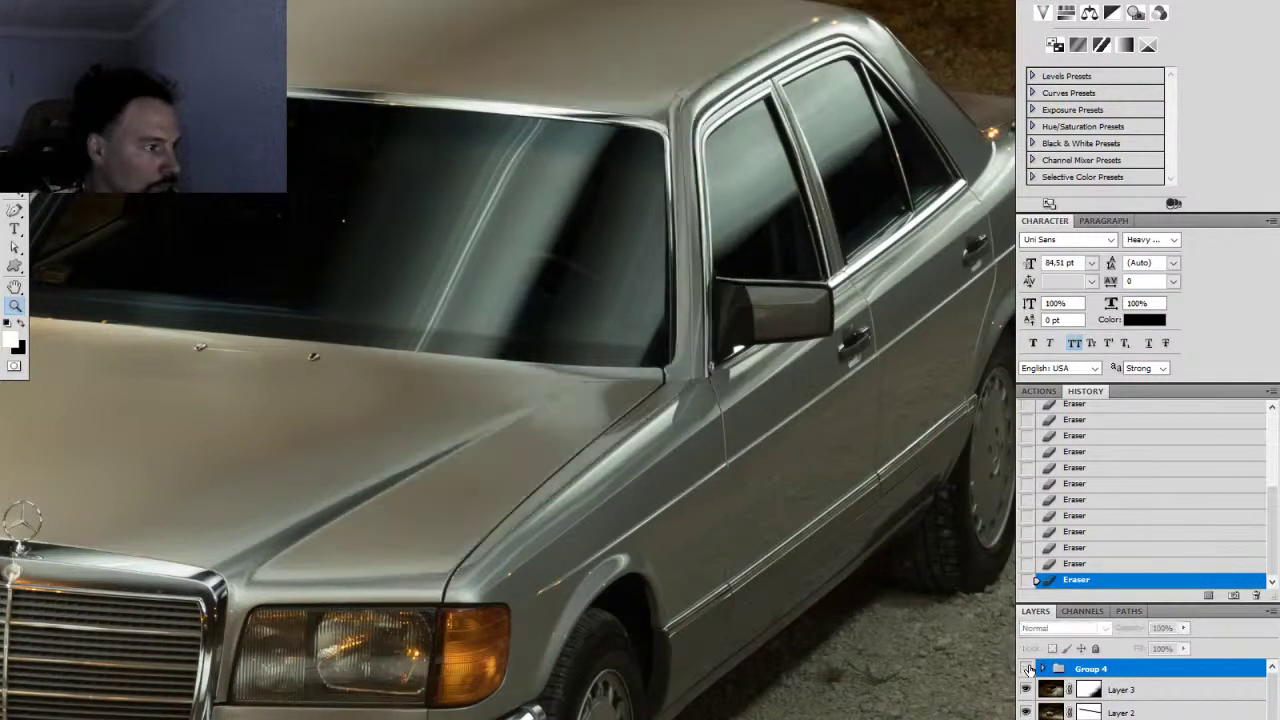
left_click(1026, 668)
left_click(1026, 668)
Step: Compare the car together with the surrounding gravel and fence by repeatedly hiding and showing Group 4
left_click_drag(705, 524, 467, 577)
scroll(690, 505, "down", 2)
left_click(1025, 670)
left_click(1025, 670)
left_click(1025, 670)
left_click(1025, 670)
left_click(1025, 670)
left_click(1025, 671)
left_click(1025, 671)
left_click(1025, 671)
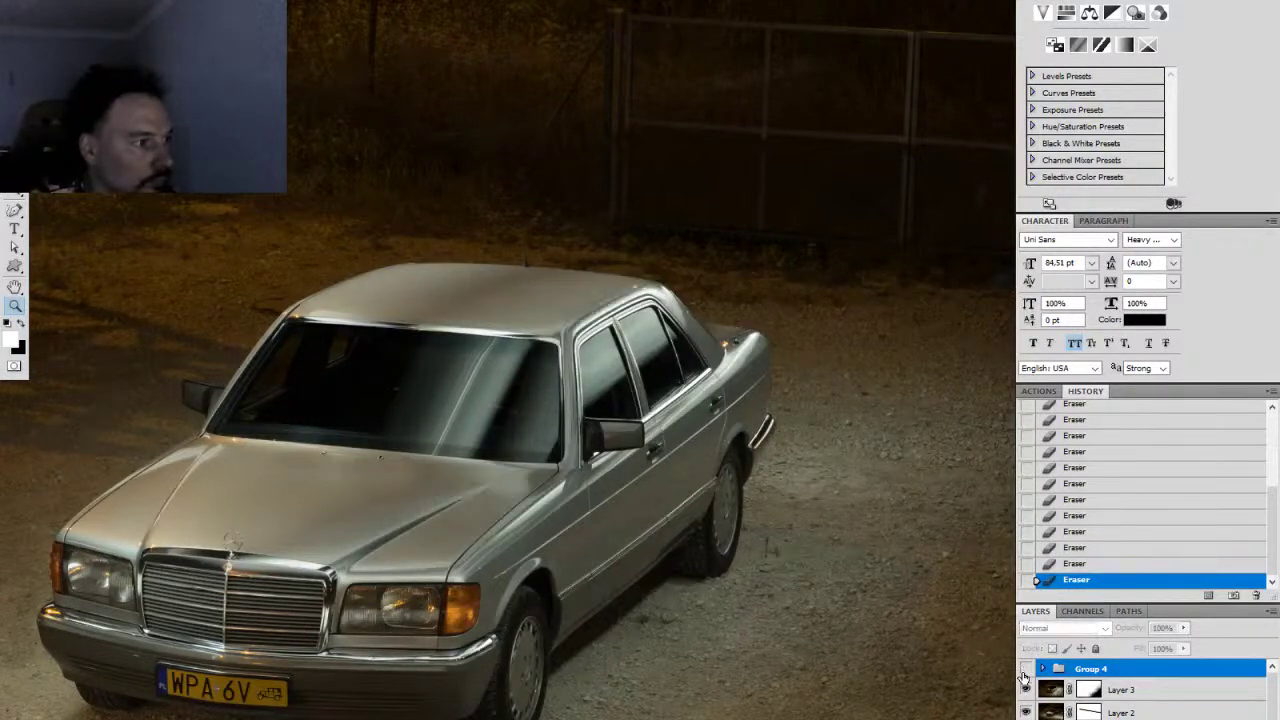
left_click(1025, 670)
left_click(1025, 670)
left_click(1025, 670)
left_click(1025, 670)
left_click(1025, 670)
left_click(1025, 670)
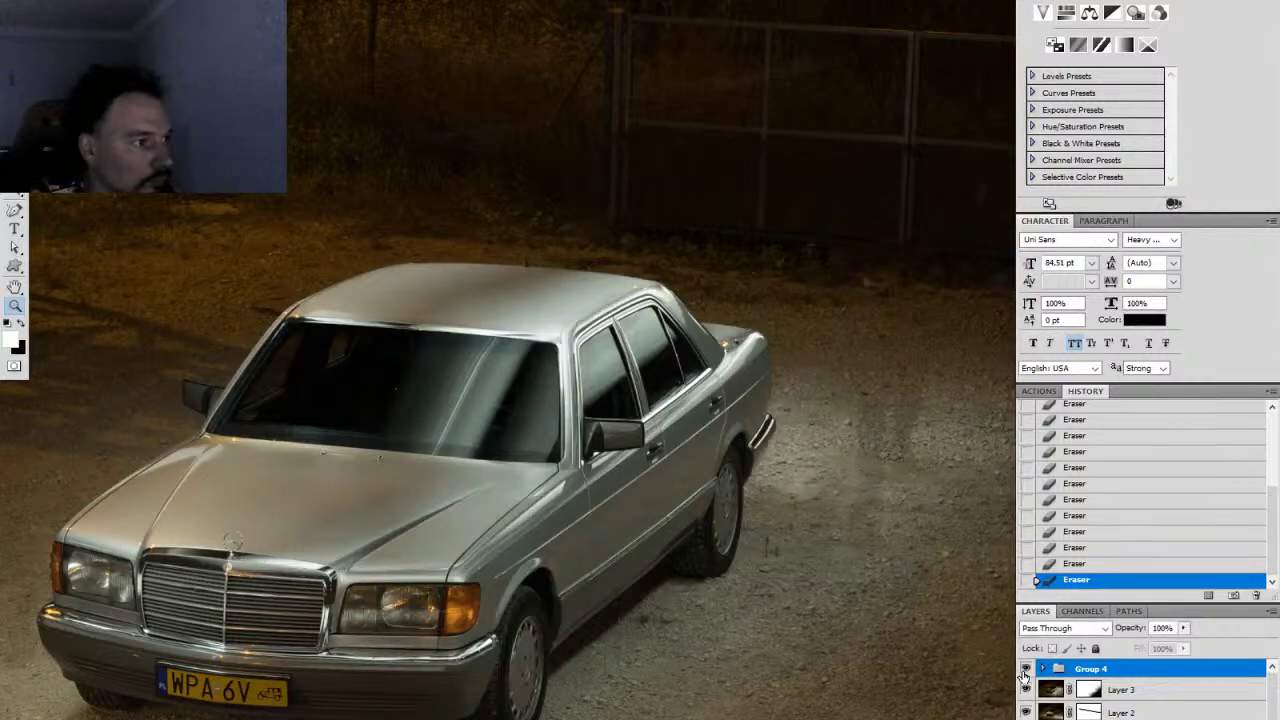
left_click(1025, 670)
left_click(1025, 670)
left_click(1025, 670)
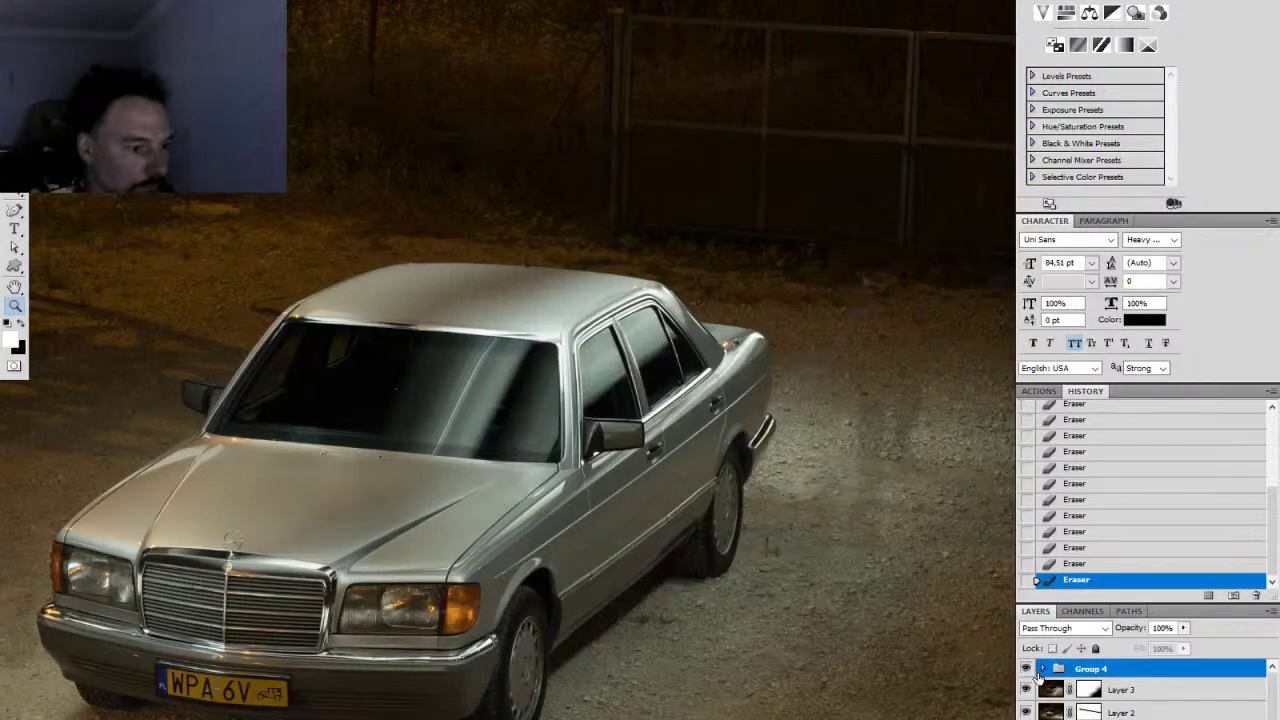
Step: Expand Group 4 and retouch Layer 1's mask over the car's roof with an enlarged eraser at 0% hardness
left_click(1041, 670)
left_click(1105, 712)
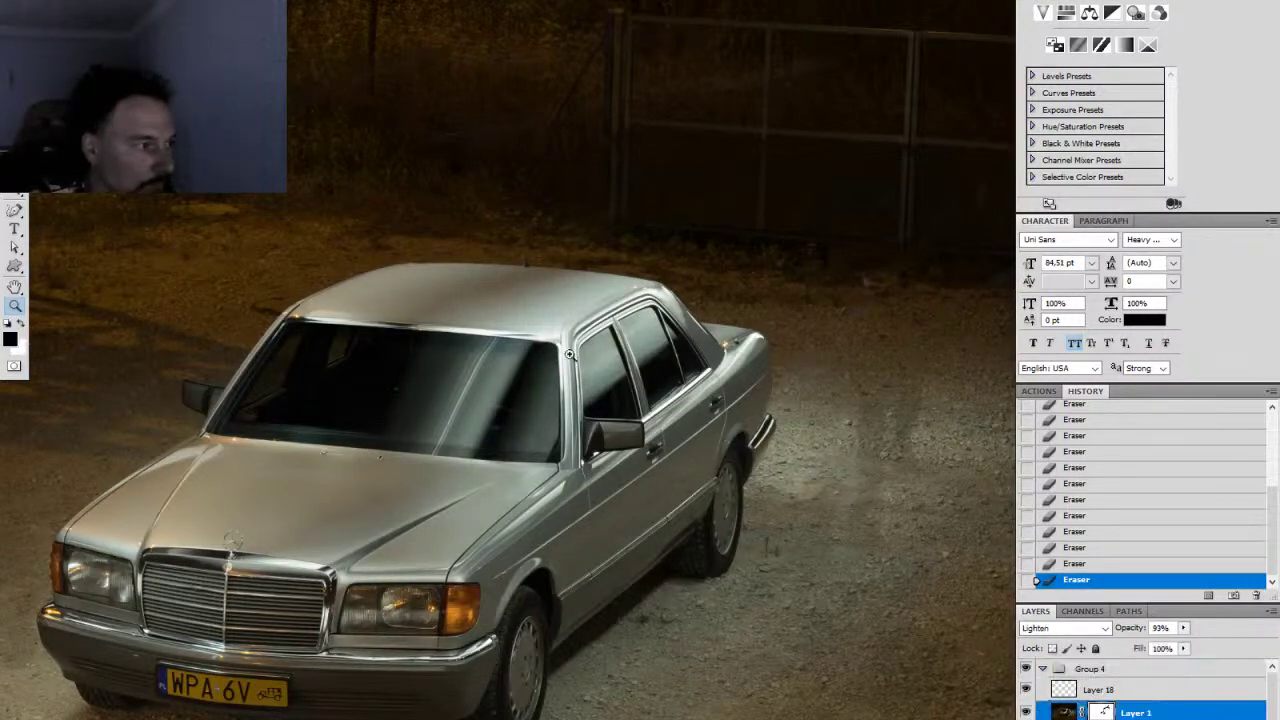
right_click(697, 373)
left_click(696, 366)
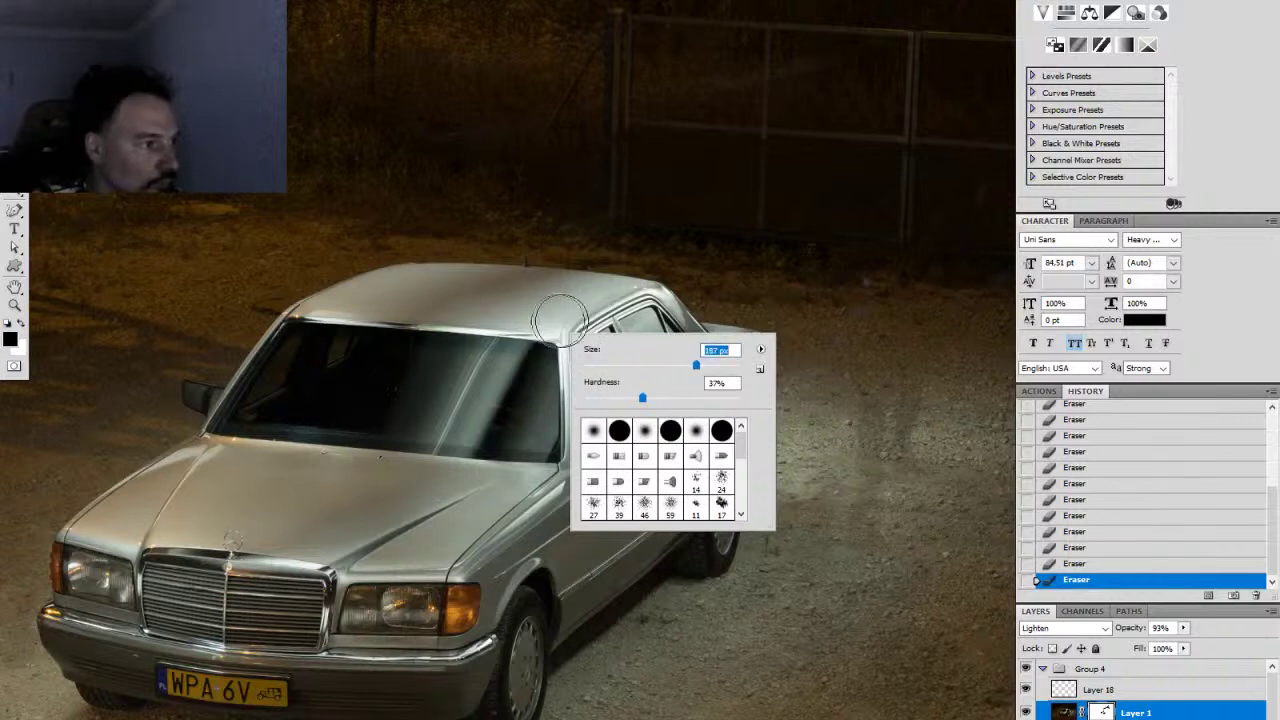
left_click_drag(644, 397, 575, 390)
left_click(712, 366)
left_click(540, 306)
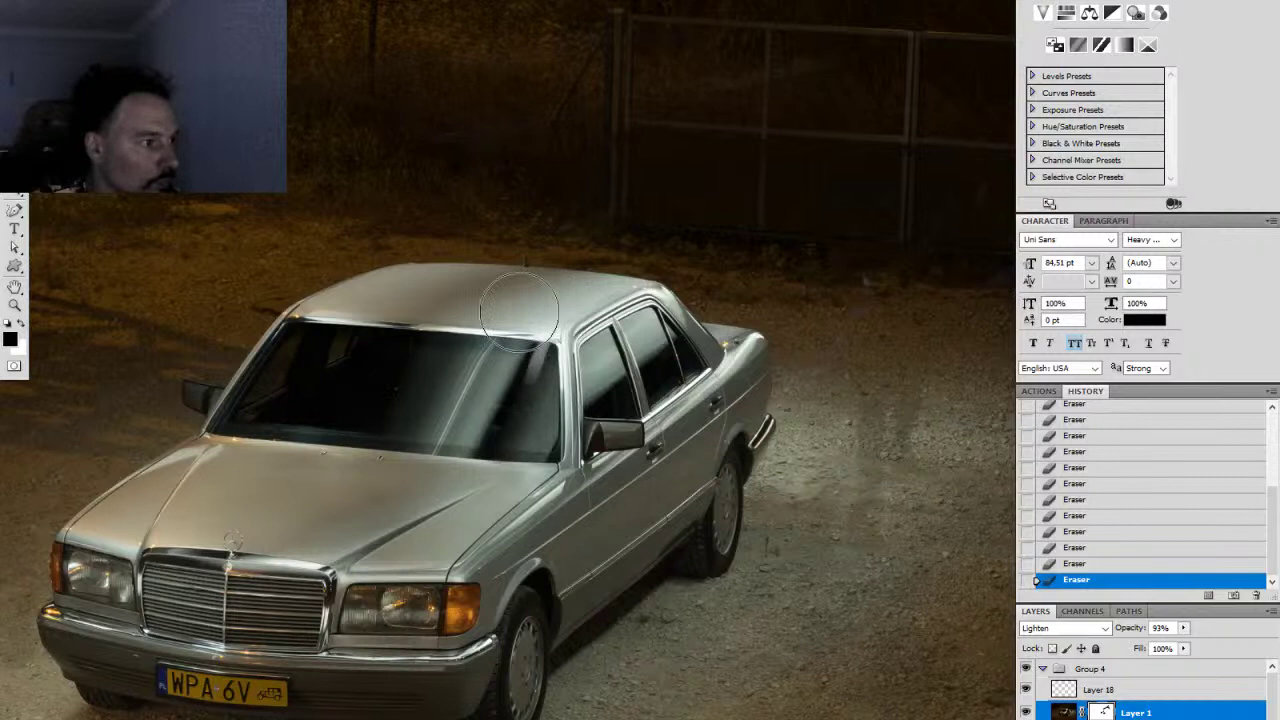
key("x")
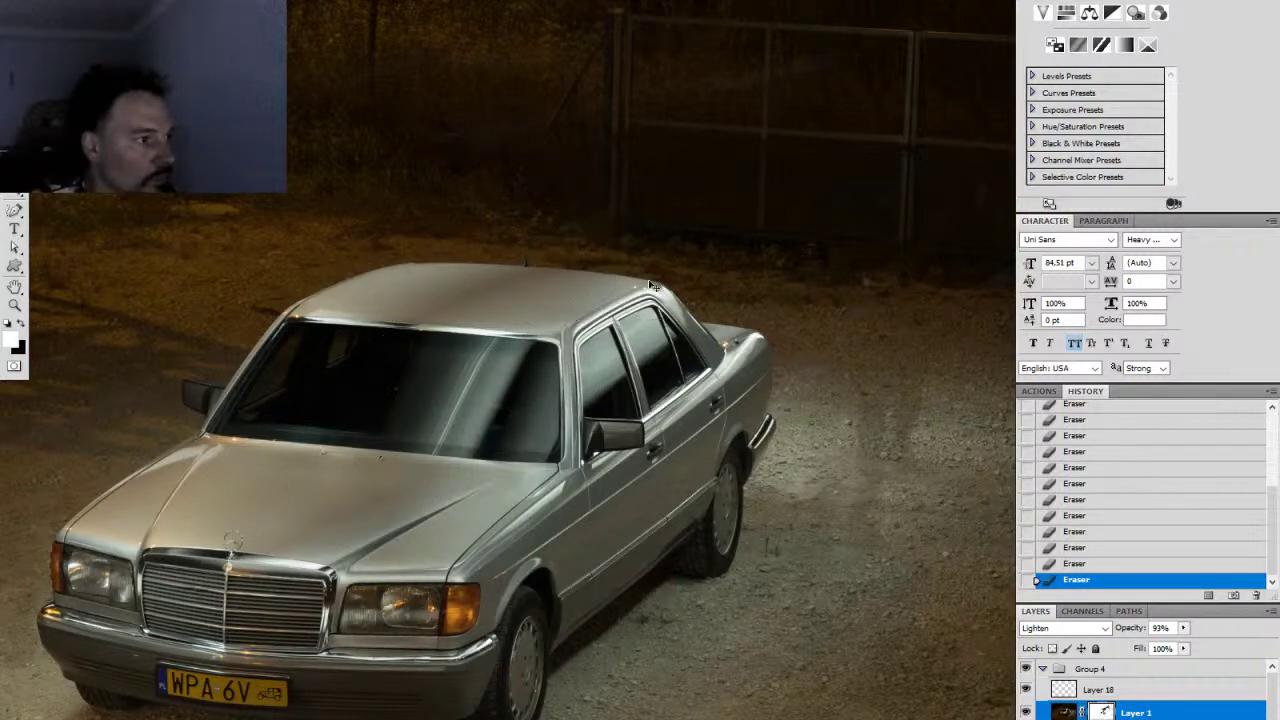
Step: Compare the whole composite with Layer 1 hidden and shown to judge its effect
key("z")
left_click_drag(768, 496, 705, 502)
left_click(1027, 711)
left_click(1027, 711)
left_click(1027, 711)
left_click(1027, 711)
left_click(780, 540)
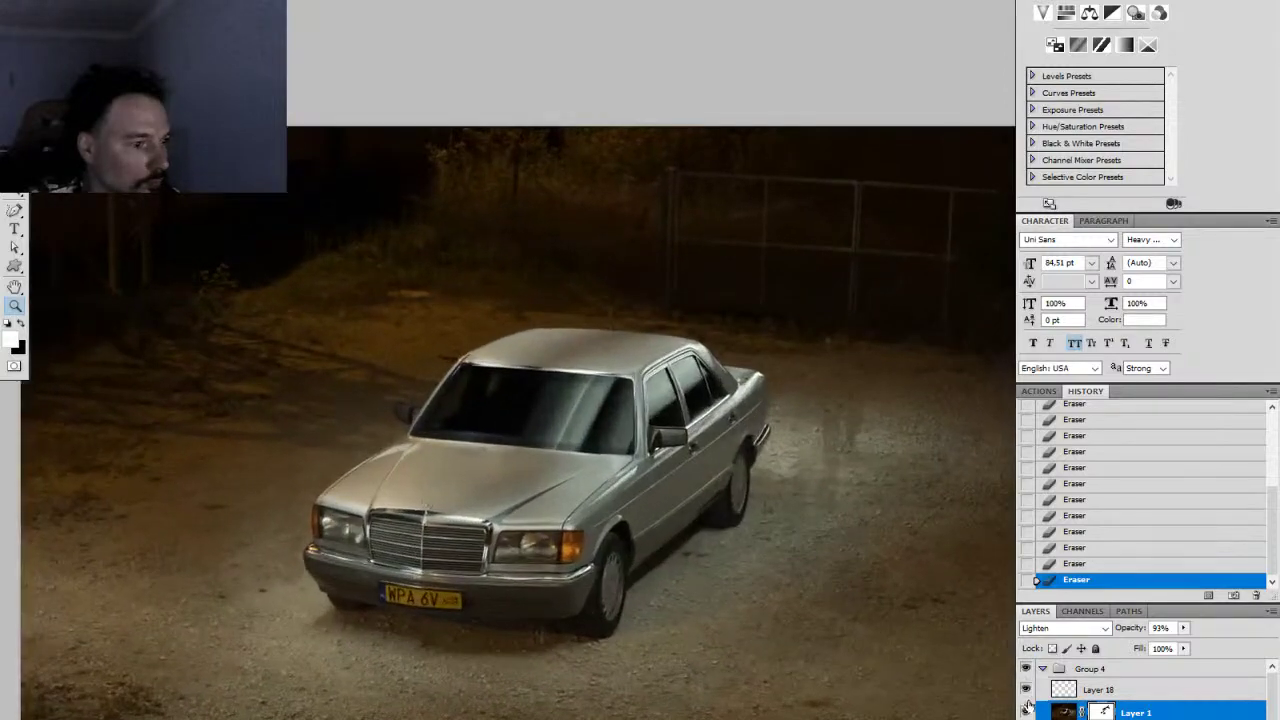
left_click(1027, 711)
left_click(1027, 711)
left_click(1027, 711)
left_click(1027, 711)
Step: Examine the car's rear windows, trunk and rear fender up close with Layer 1 hidden and shown
left_click_drag(791, 371, 864, 365)
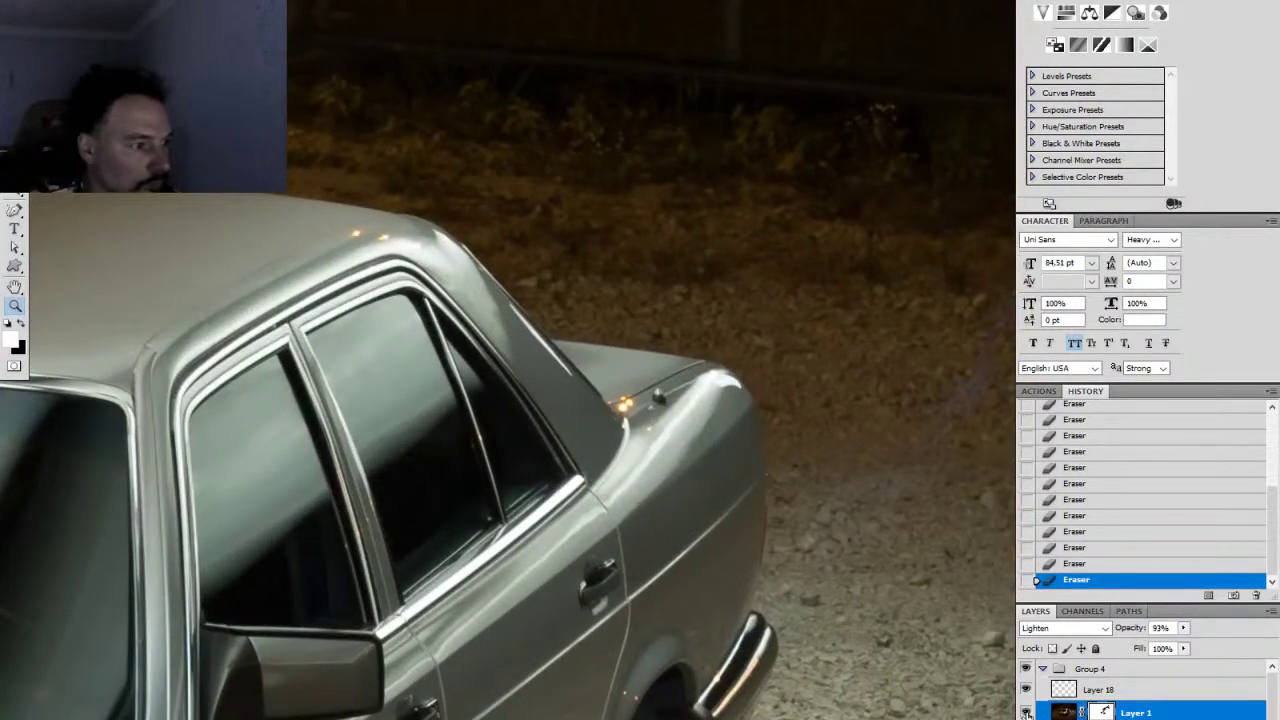
left_click(1027, 711)
left_click(1027, 711)
left_click(1027, 711)
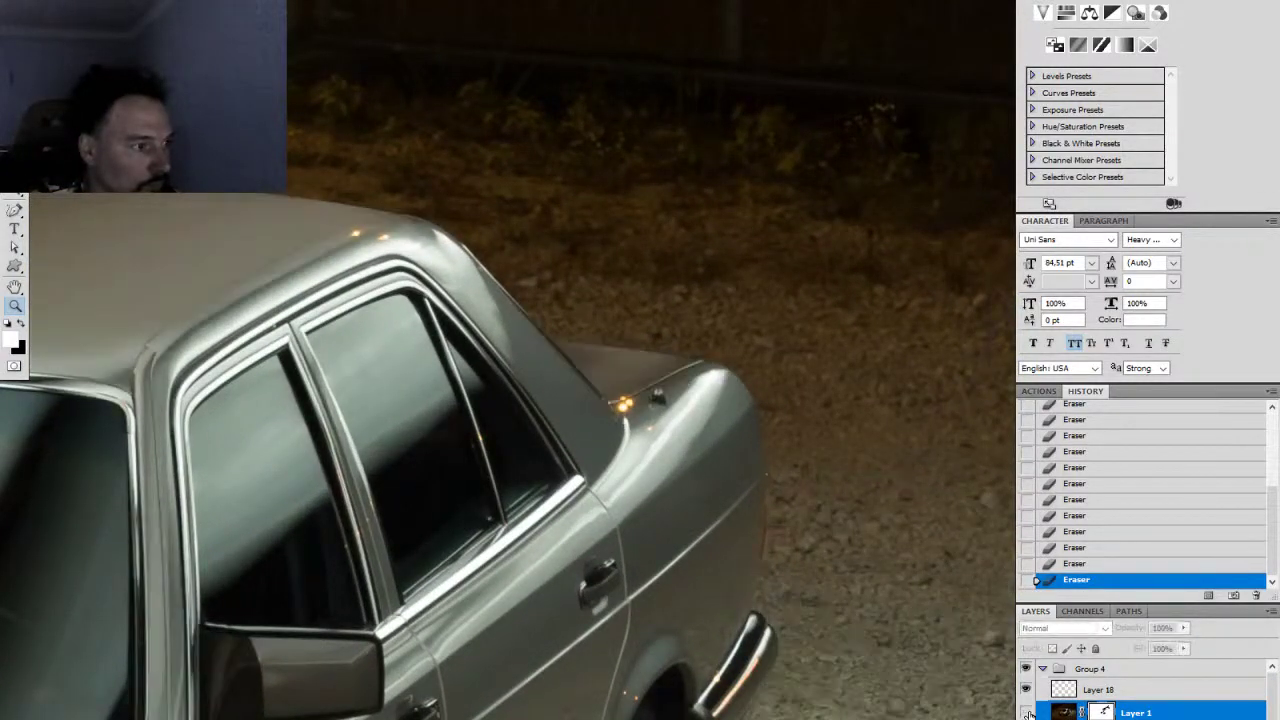
left_click(1027, 711)
left_click(1027, 711)
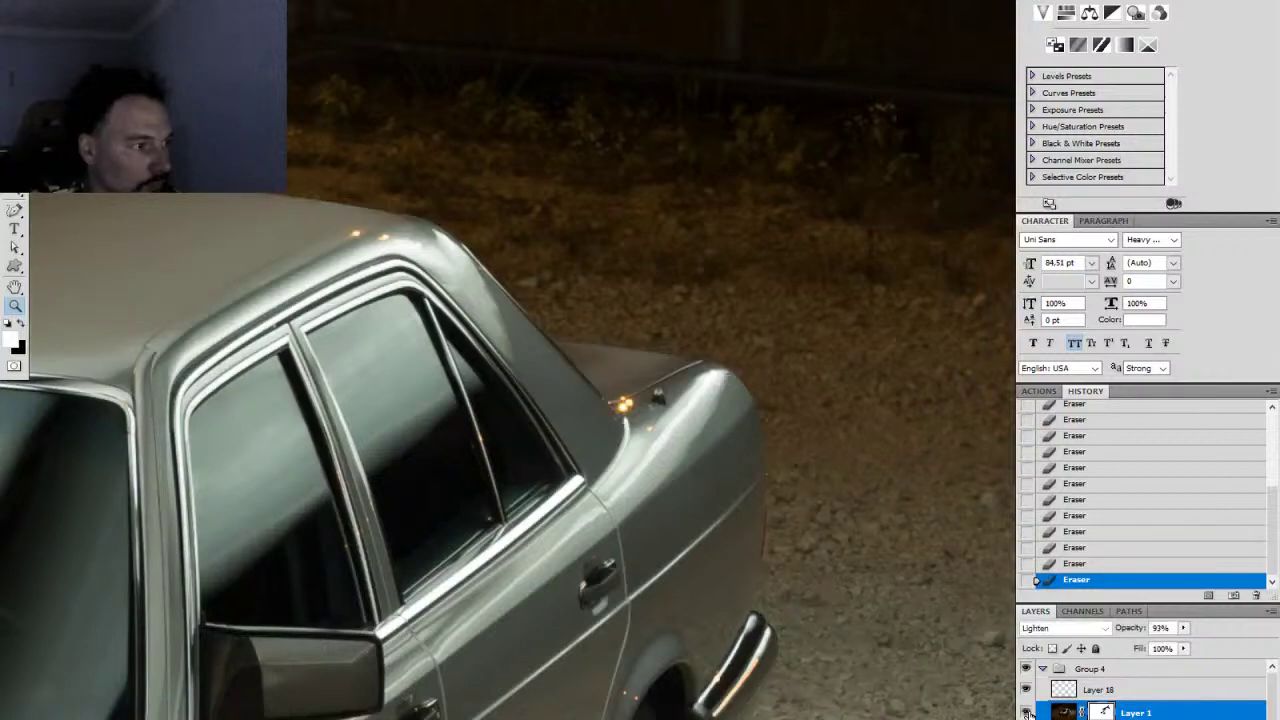
left_click(1027, 711)
Step: Inspect the light spill on the gravel behind the car with Layer 1 hidden and shown
left_click_drag(956, 598, 677, 562)
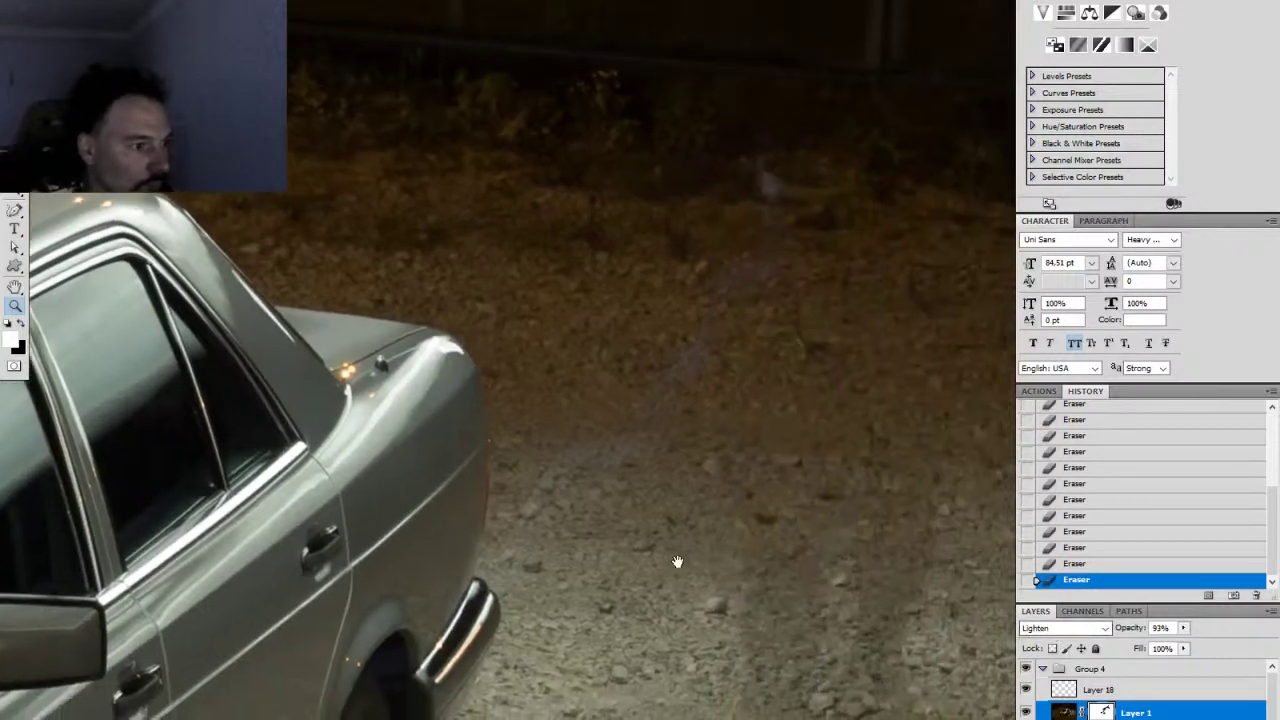
scroll(895, 636, "down", 4)
left_click_drag(924, 683, 846, 645)
left_click(1027, 711)
left_click(1027, 711)
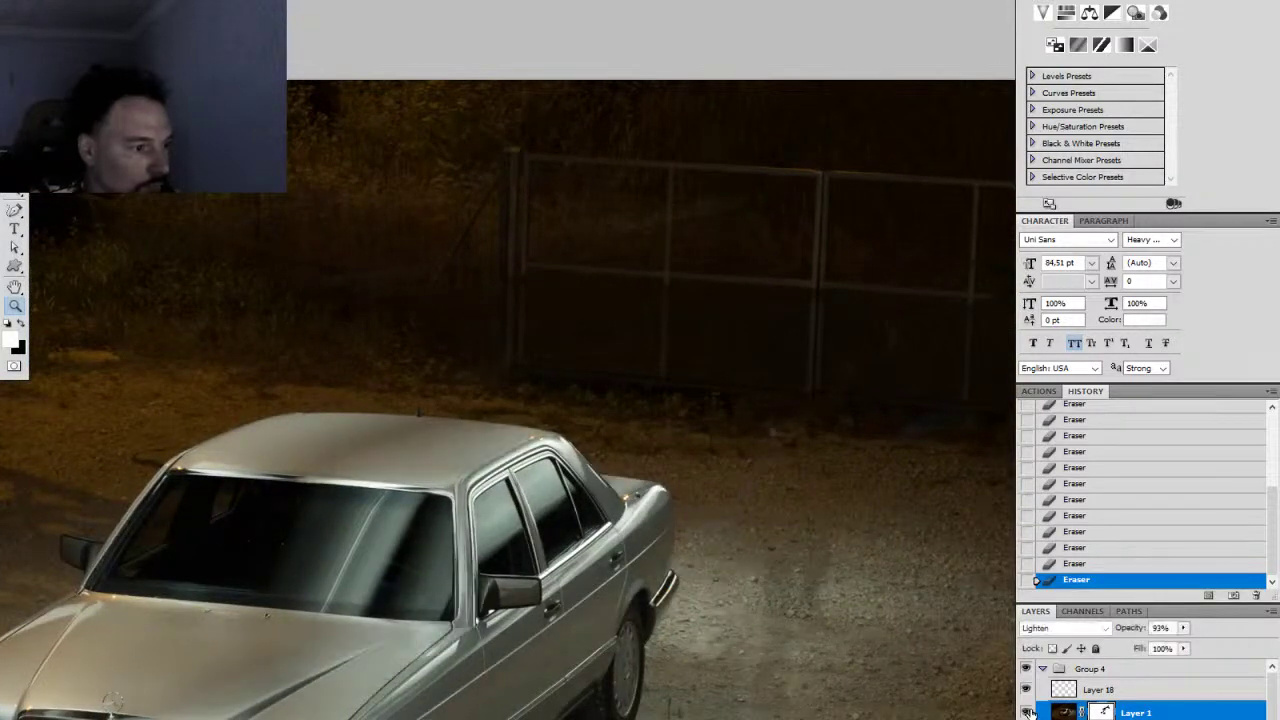
left_click(827, 638, "alt")
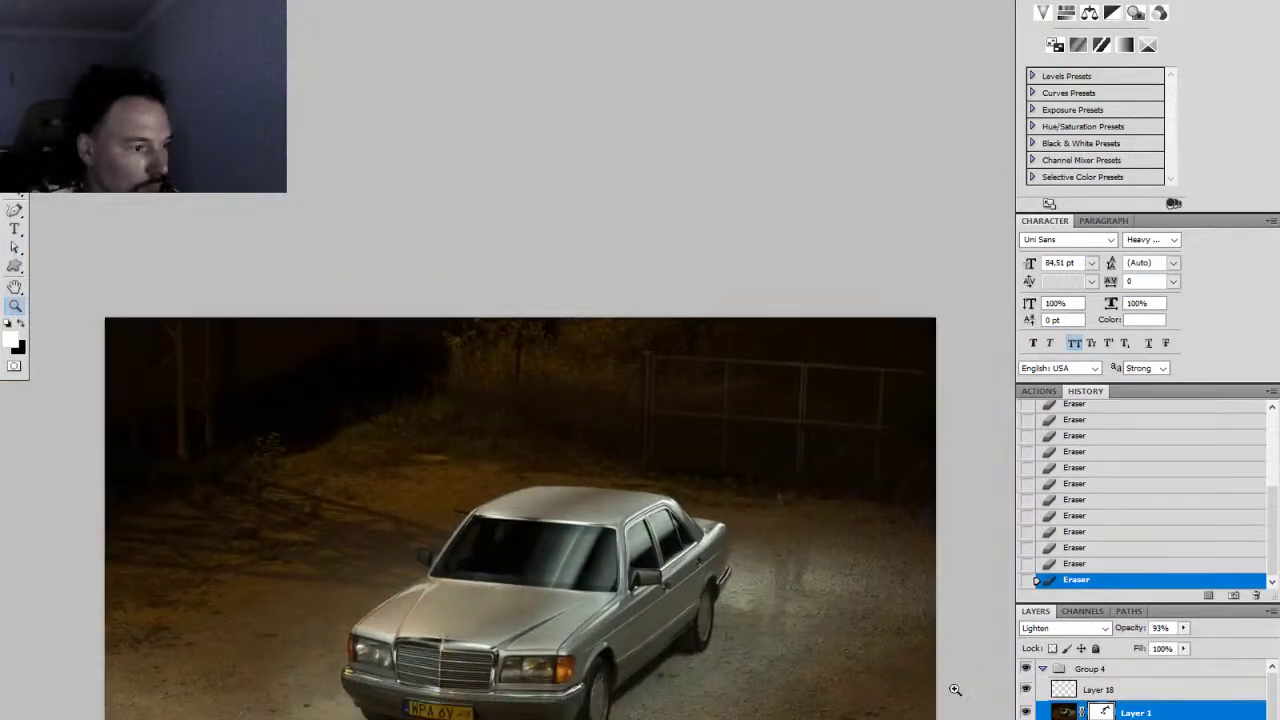
left_click(1027, 711)
left_click(1027, 711)
Step: Remove Layer 1's light spill from the gravel behind the car on its mask with a 257 px eraser at 0% hardness
key("e")
right_click(815, 590)
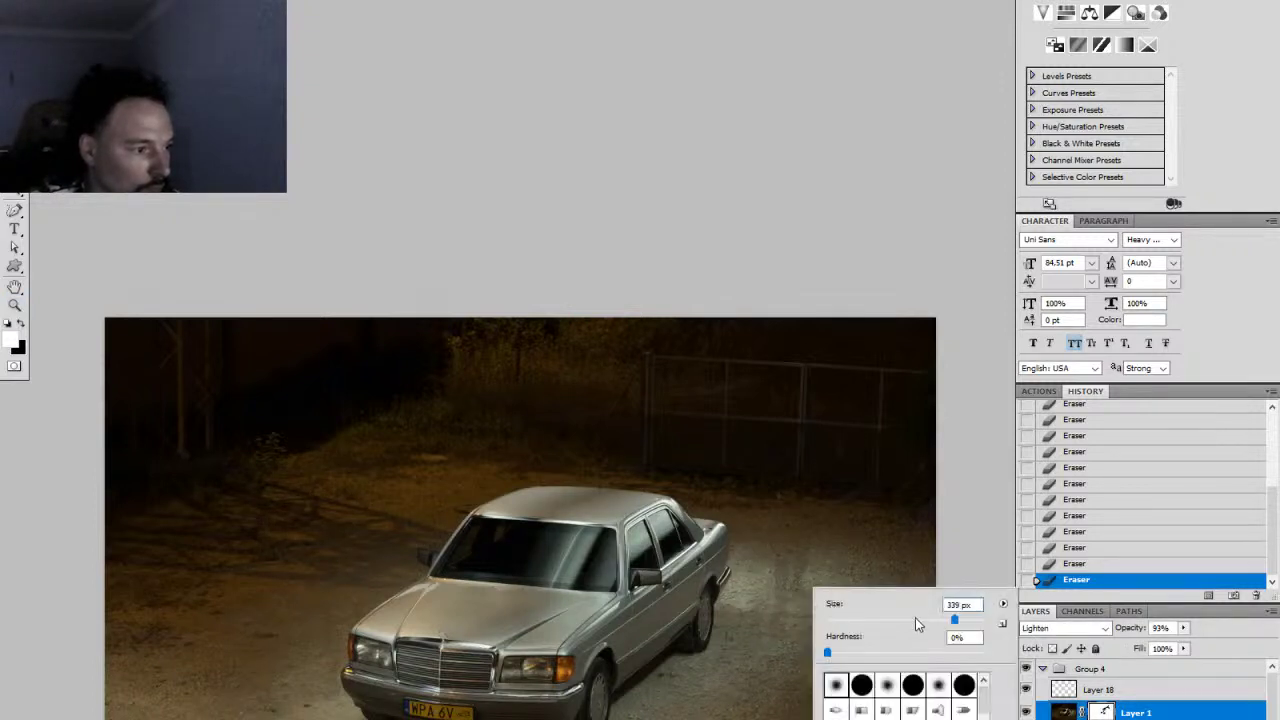
left_click(790, 579)
right_click(802, 580)
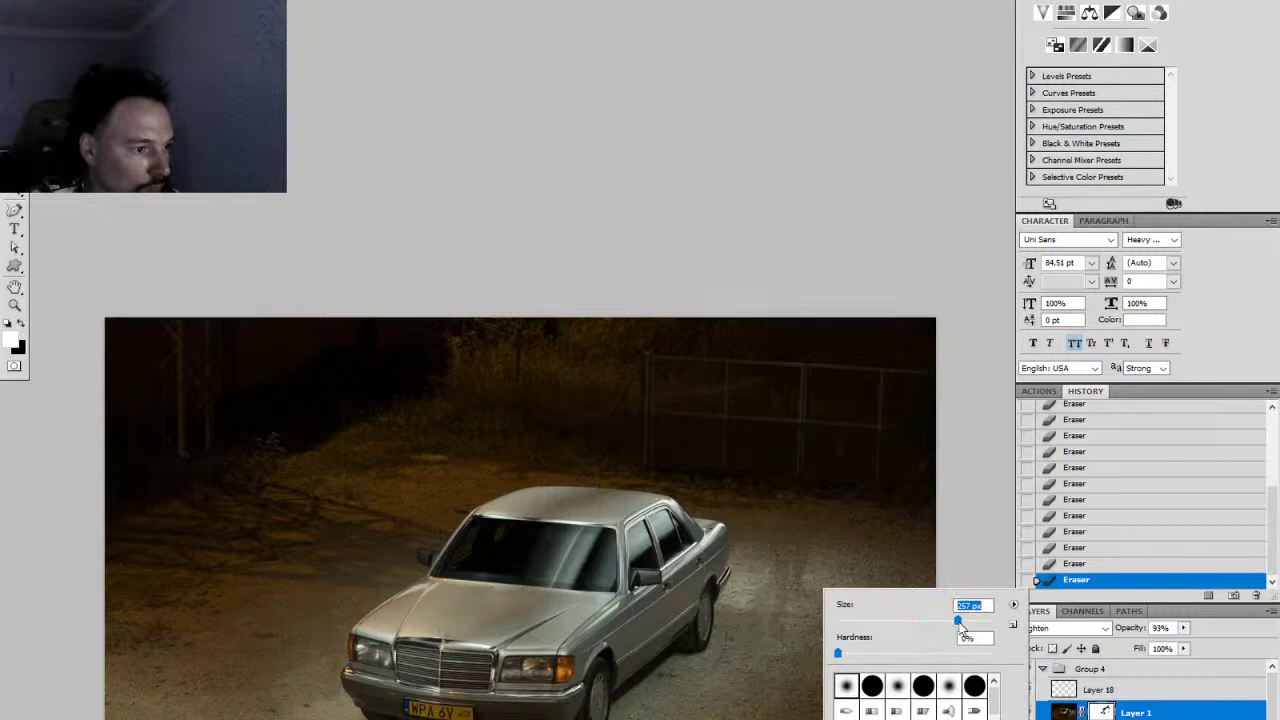
key("Return")
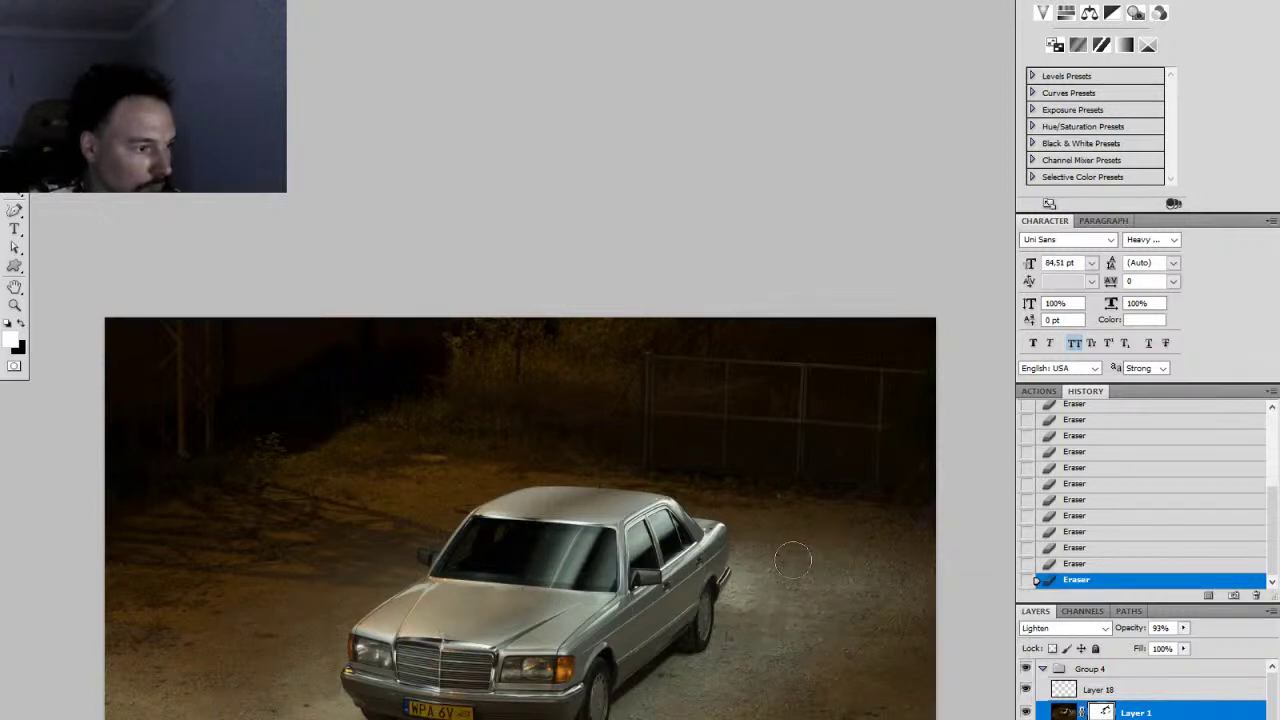
left_click(745, 578)
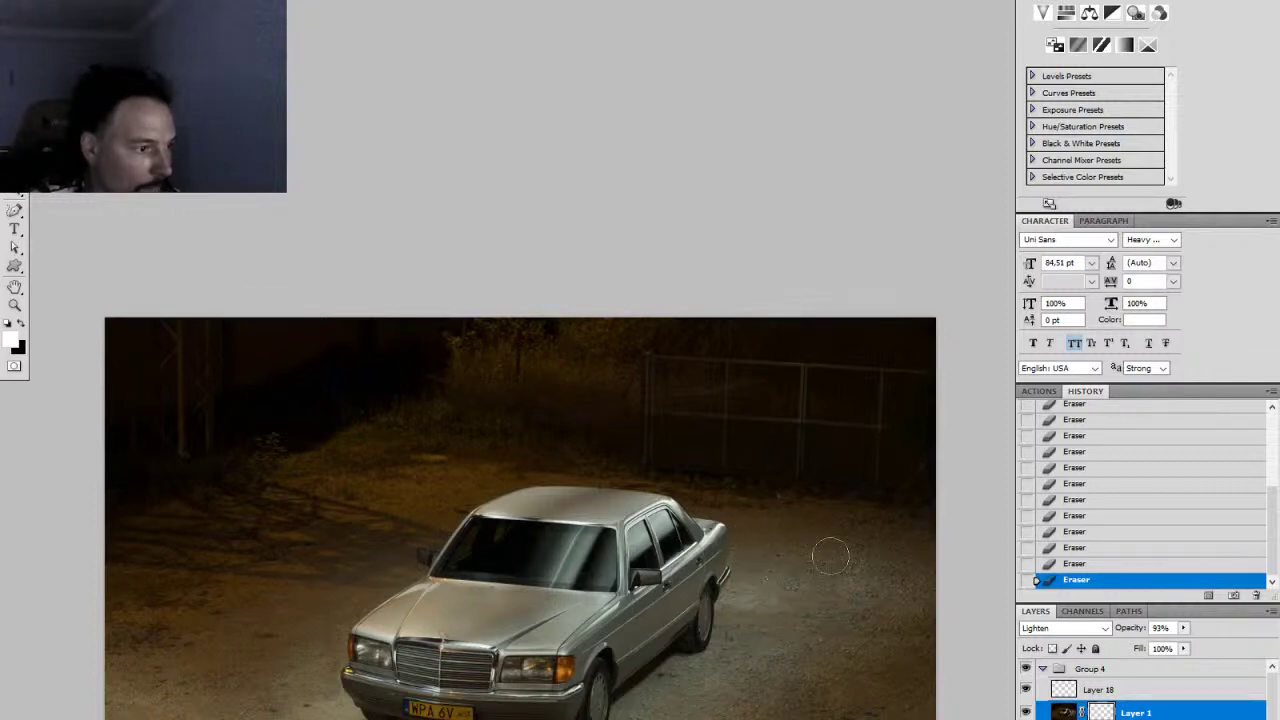
Step: Refine Layer 1's mask around the highlight at the tip of the rear fender with a smaller eraser at 0% hardness
key("x")
key("z")
left_click_drag(714, 514, 912, 514)
key("e")
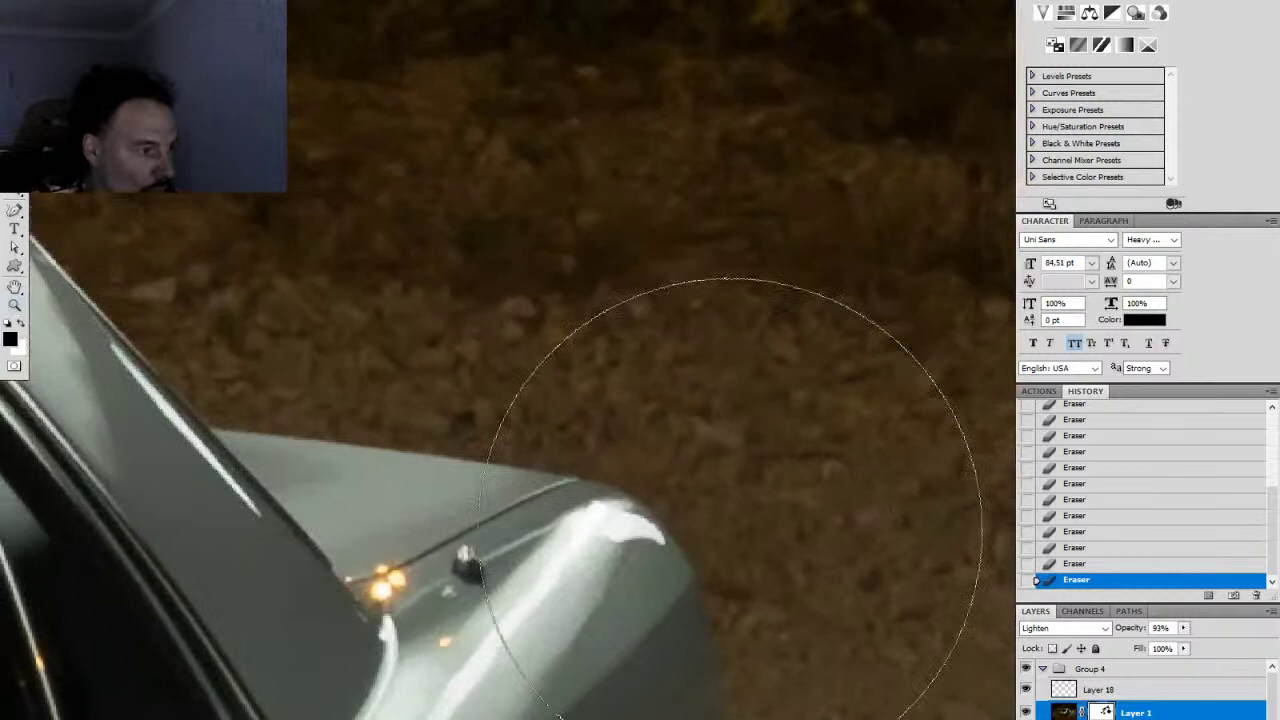
right_click(770, 534)
left_click(840, 566)
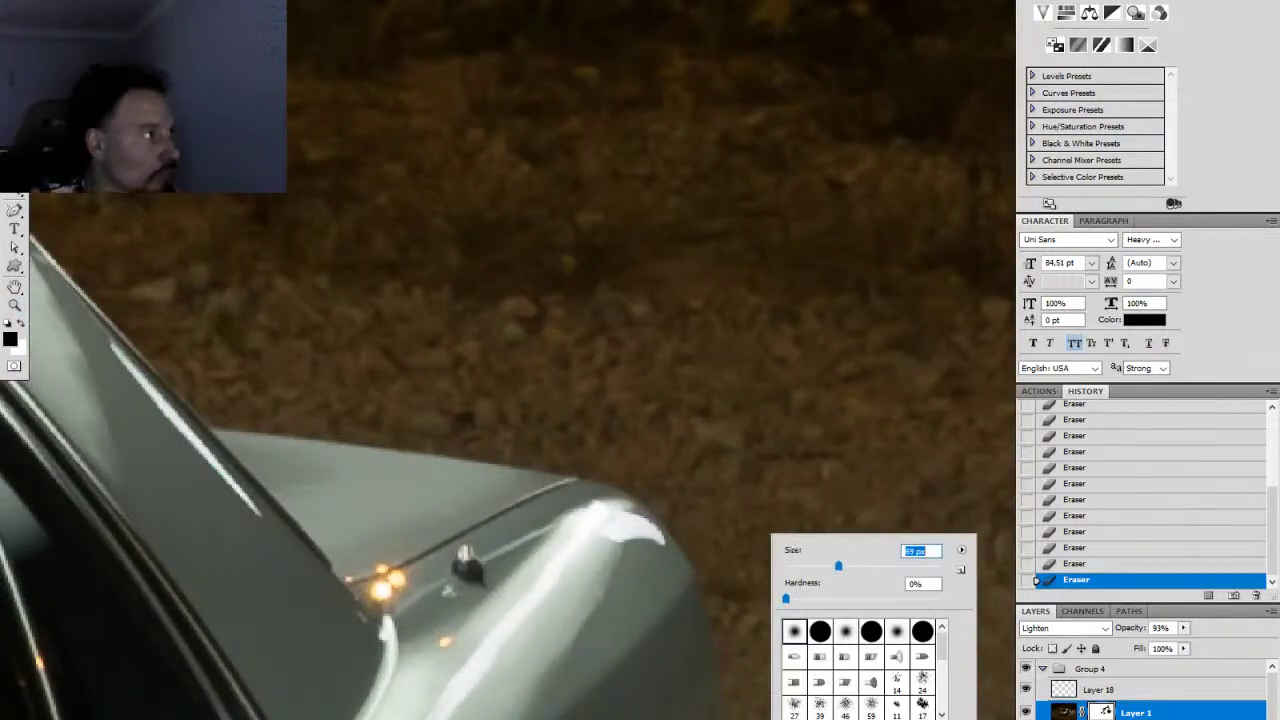
key("Return")
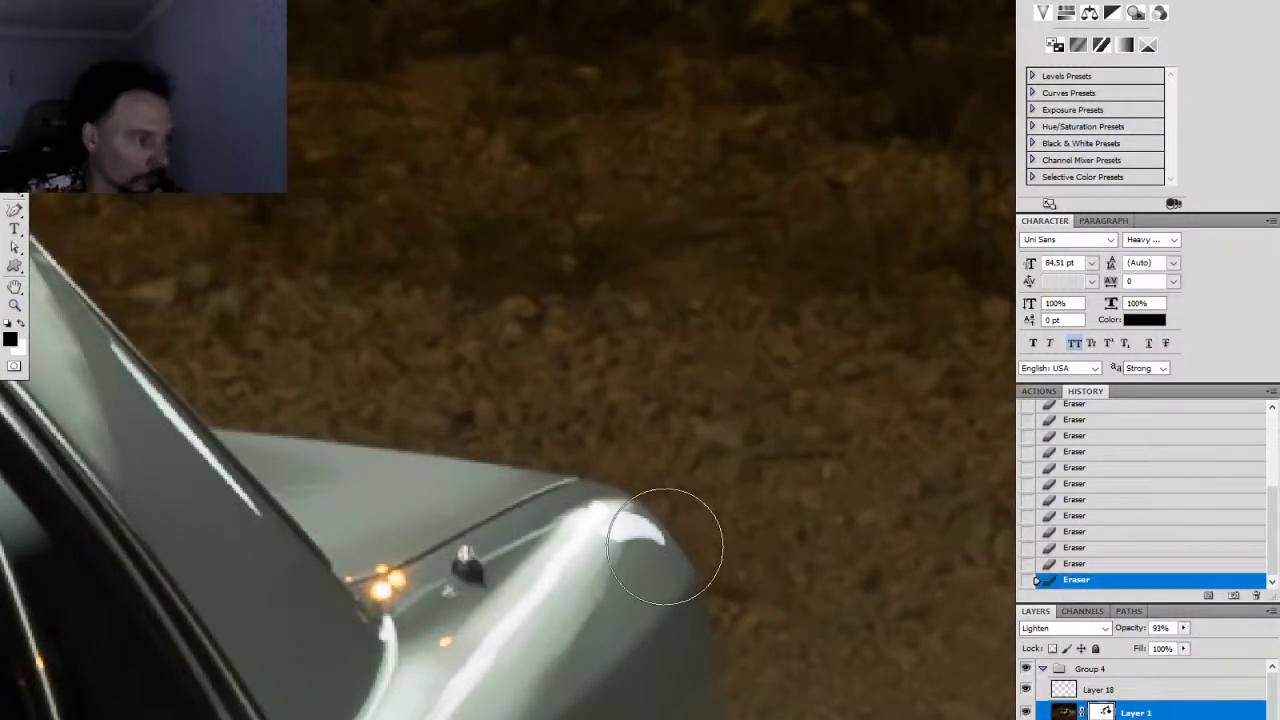
left_click(1101, 711)
key("x")
mouse_move(670, 538)
left_mouse_down()
mouse_move(653, 536)
mouse_move(680, 540)
left_mouse_up()
key("z")
mouse_move(795, 552)
left_mouse_down()
mouse_move(743, 551)
mouse_move(609, 613)
left_mouse_up()
left_click_drag(709, 686, 640, 543)
left_click_drag(718, 559, 744, 592)
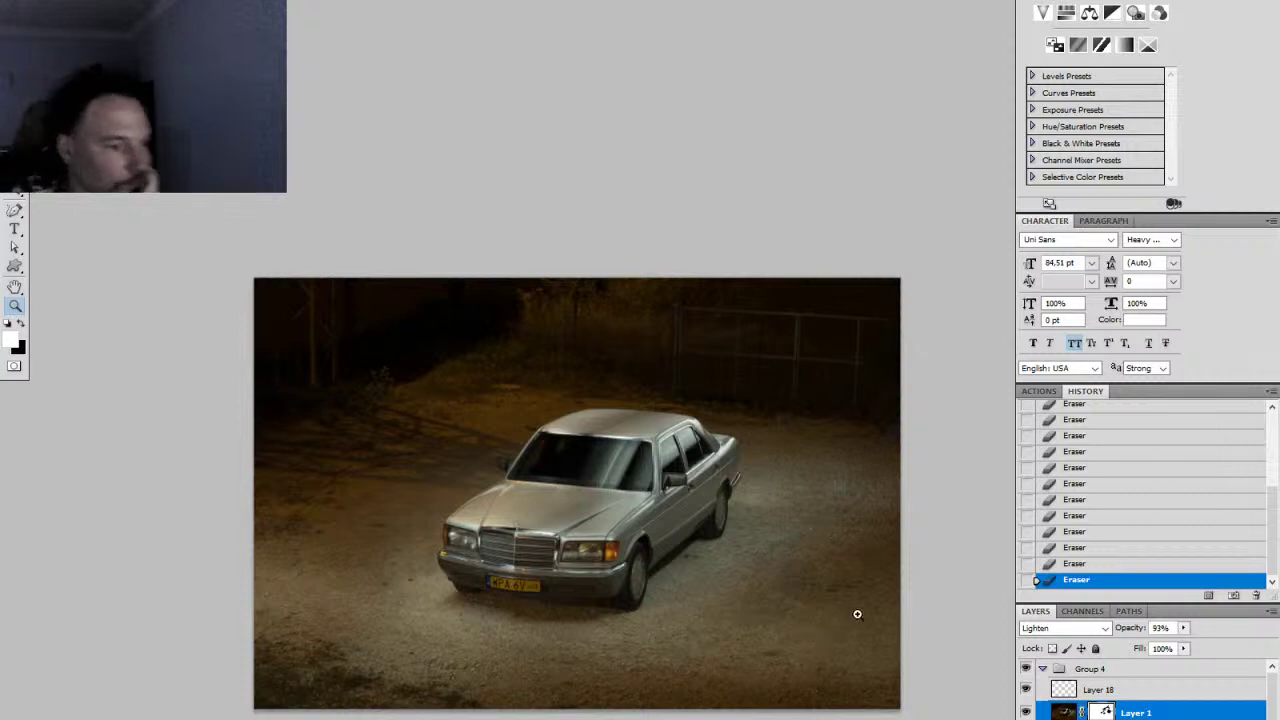
Step: Collapse Group 4 and compare the whole composite with the group hidden and shown
left_click(1043, 668)
left_click(1026, 670)
left_click(1026, 670)
left_click(1026, 670)
left_click(1026, 670)
left_click(1026, 672)
left_click(1026, 672)
left_click(1026, 672)
left_click(1026, 670)
Step: Touch up Layer 1's mask with the eraser around the faint light spot on the ground near the fence
left_click_drag(812, 418, 889, 410)
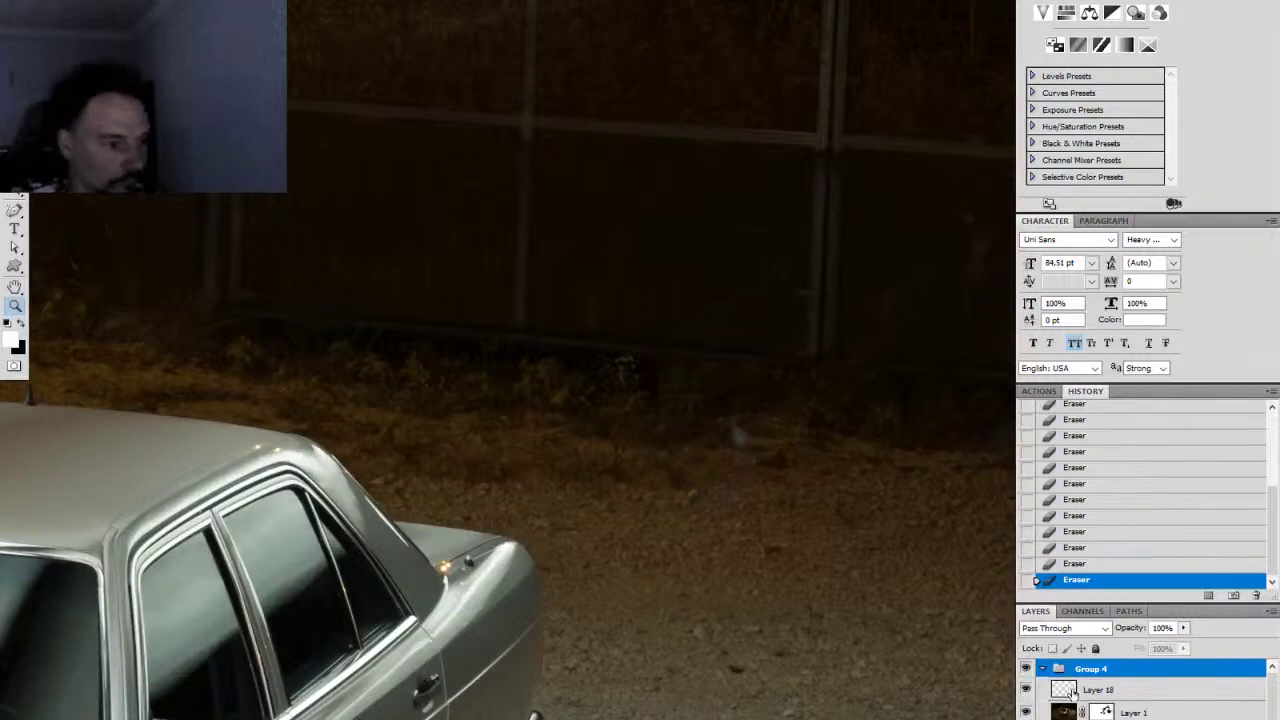
left_click(1097, 710)
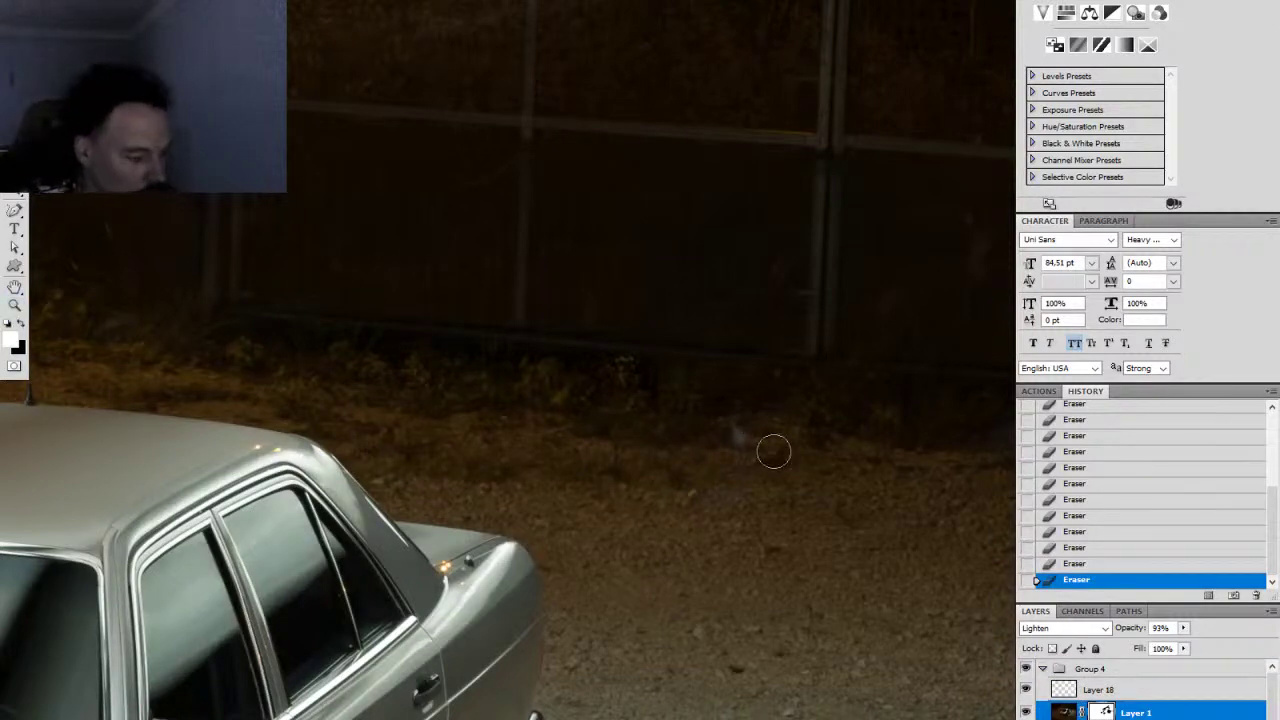
key("z")
left_click_drag(831, 523, 718, 578)
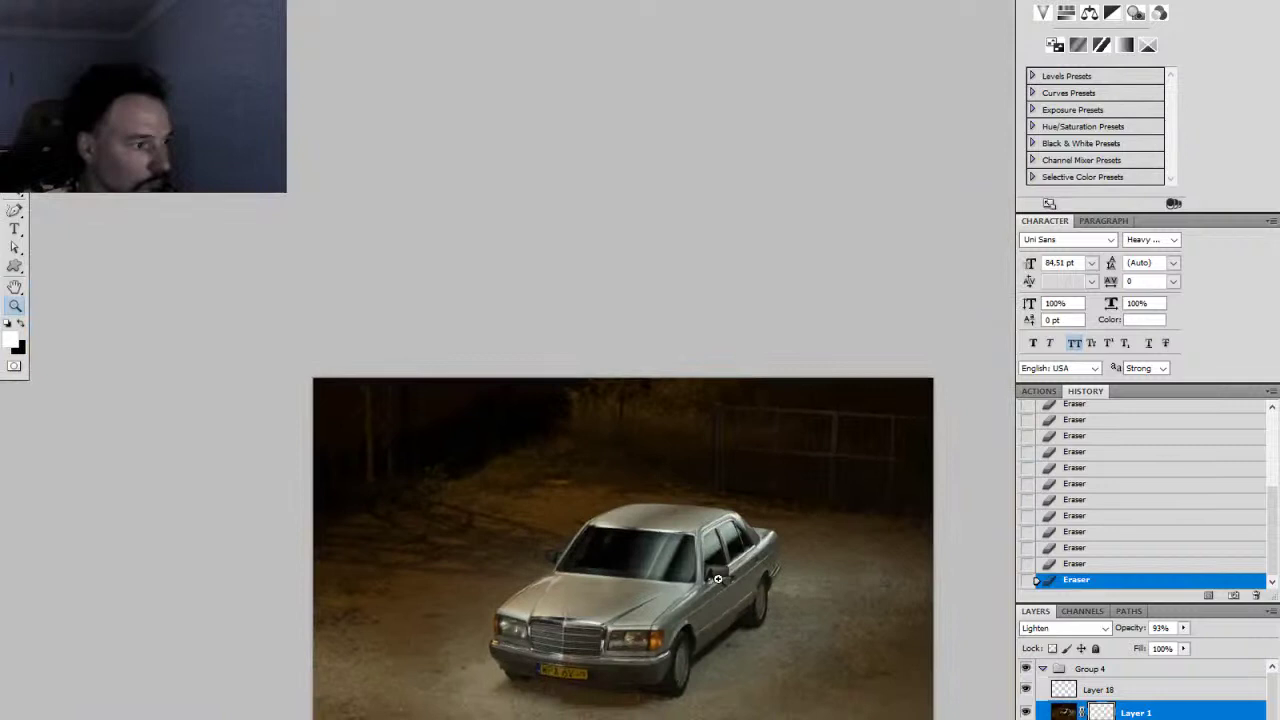
Step: Collapse Group 4 again and recheck its overall effect on the image by hiding and showing it repeatedly
left_click(1043, 671)
left_click(1026, 669)
left_click(1026, 669)
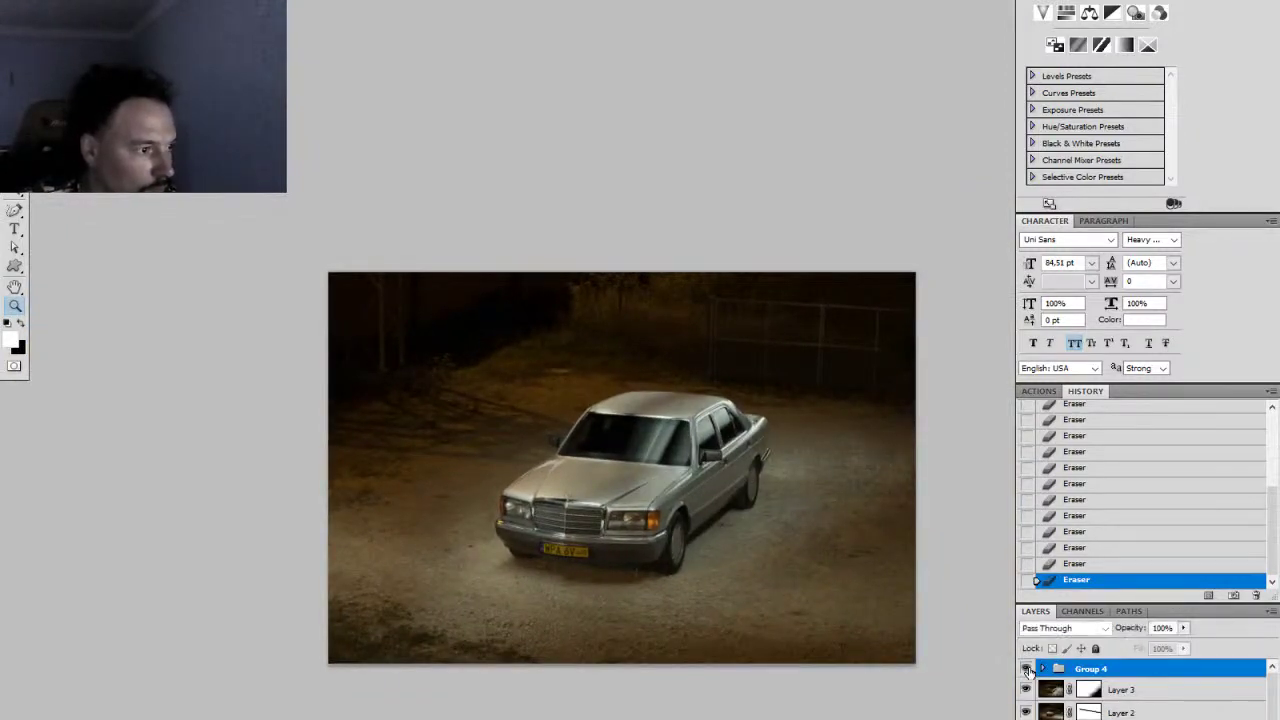
left_click(1026, 669)
left_click(1026, 669)
left_click(1026, 669)
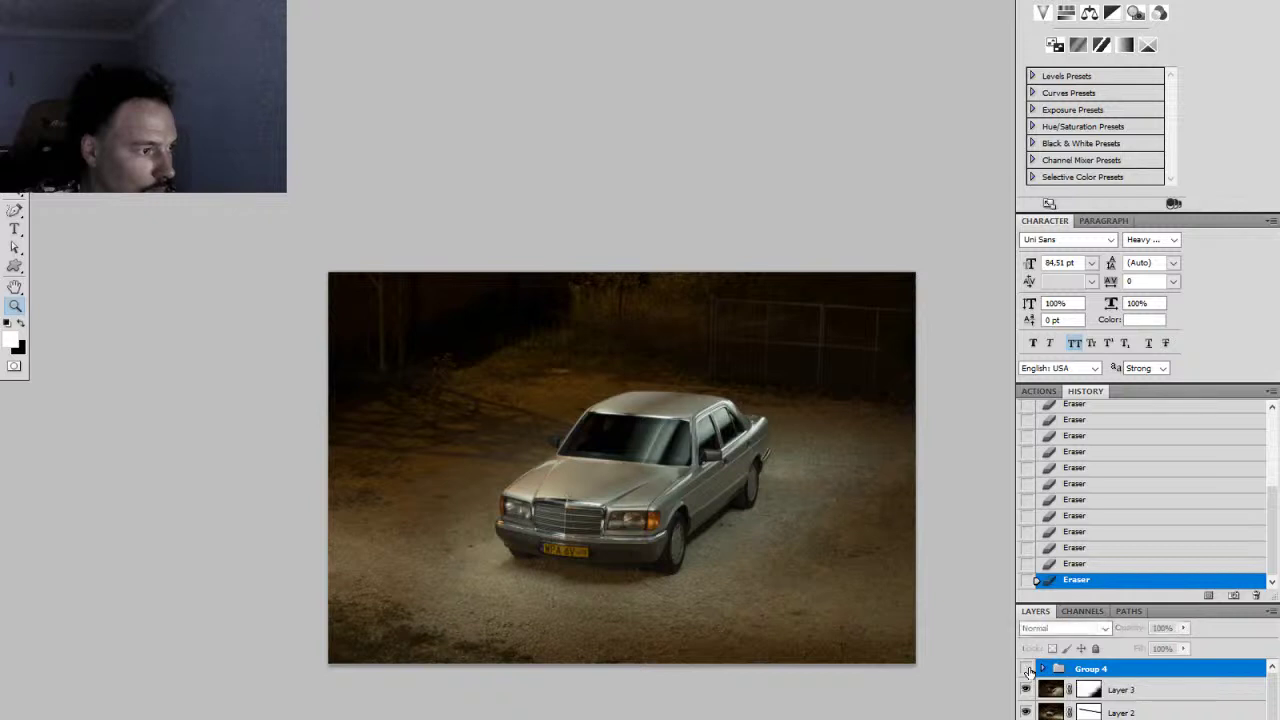
left_click(1026, 669)
left_click(1026, 669)
left_click(1026, 669)
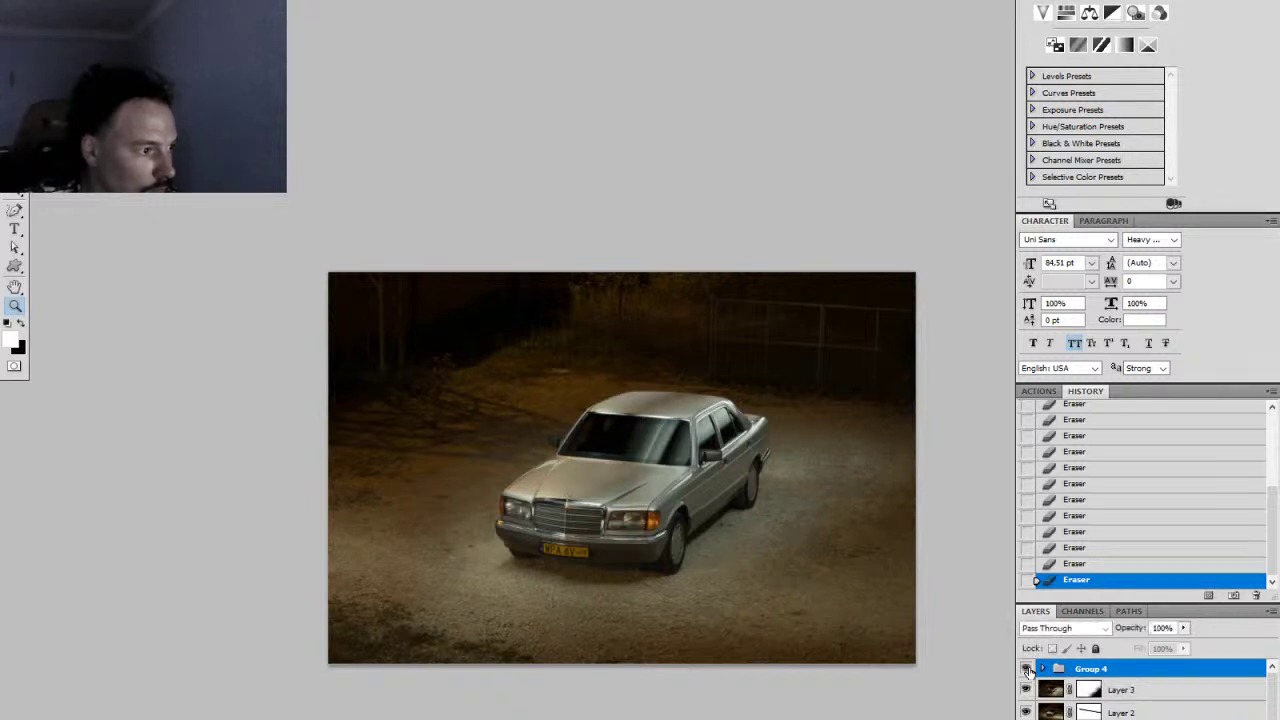
left_click(1027, 670)
Step: Examine the car and surrounding gravel at closer range with Group 4 hidden and shown
scroll(748, 487, "up", 2)
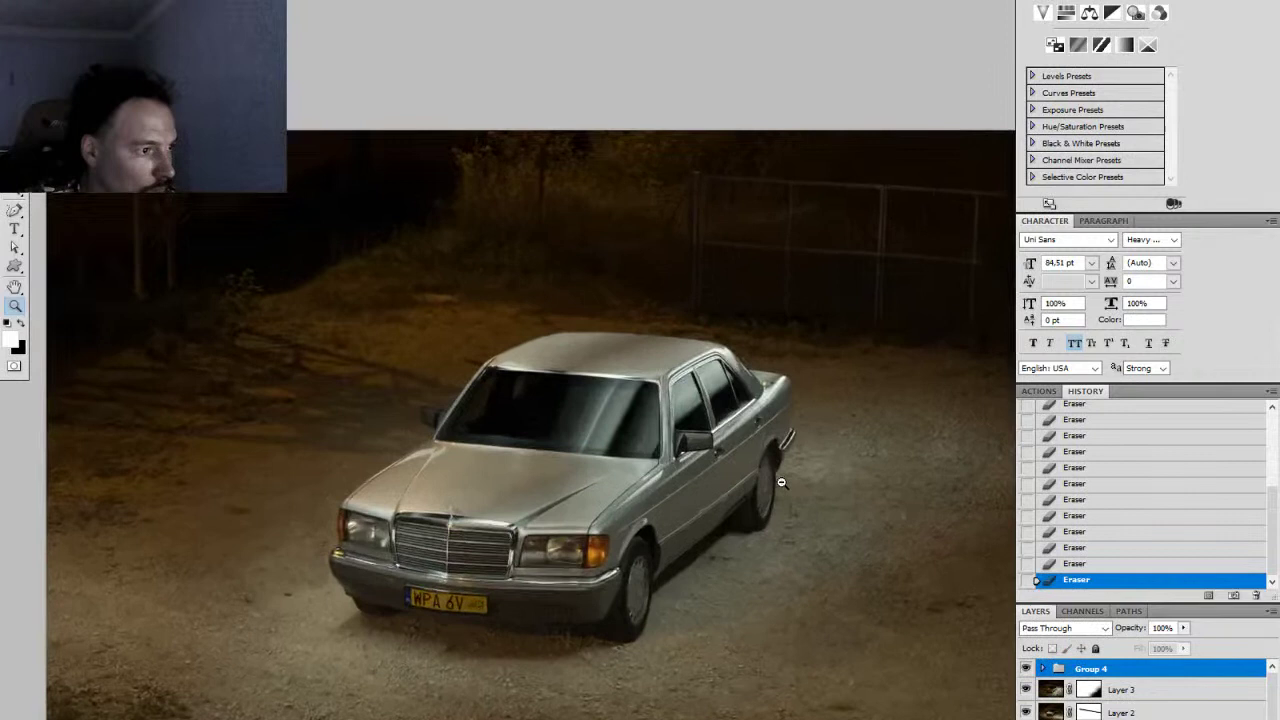
left_click_drag(757, 555, 821, 469)
left_click(1026, 670)
left_click(1026, 670)
left_click(1026, 670)
left_click(1026, 670)
left_click(1026, 670)
left_click(1026, 670)
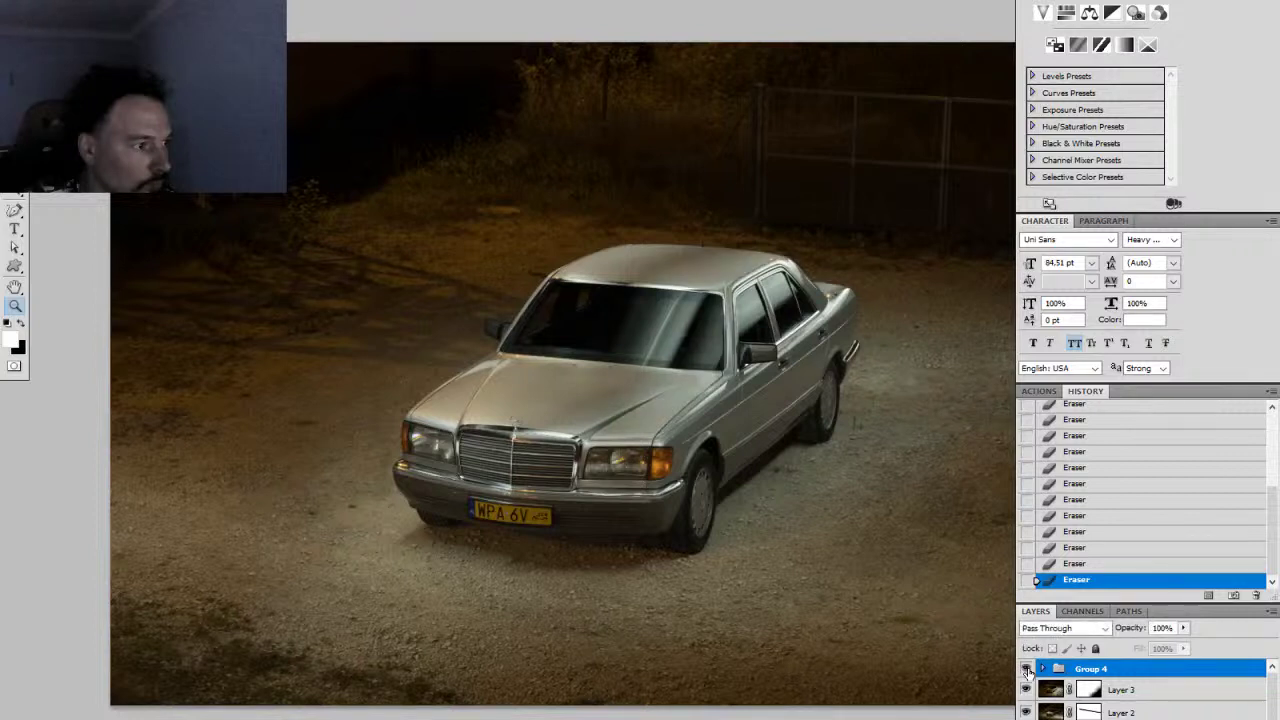
left_click_drag(918, 596, 726, 570)
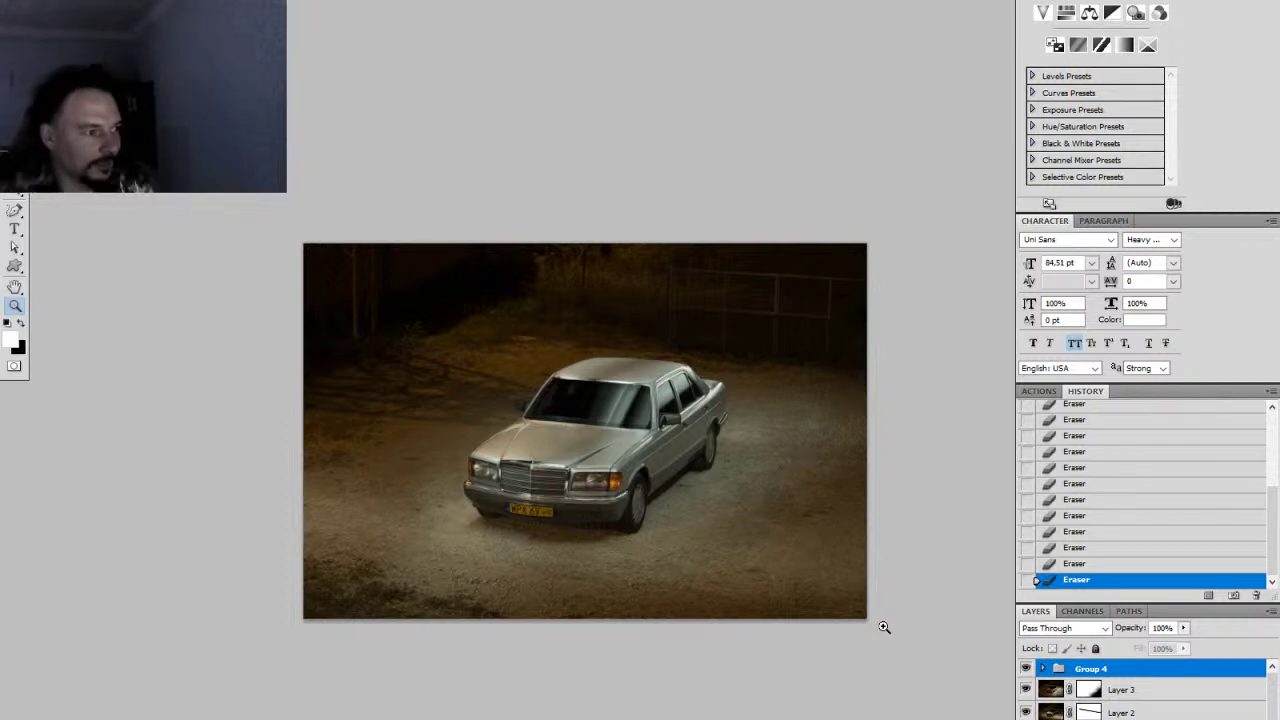
left_click(614, 460)
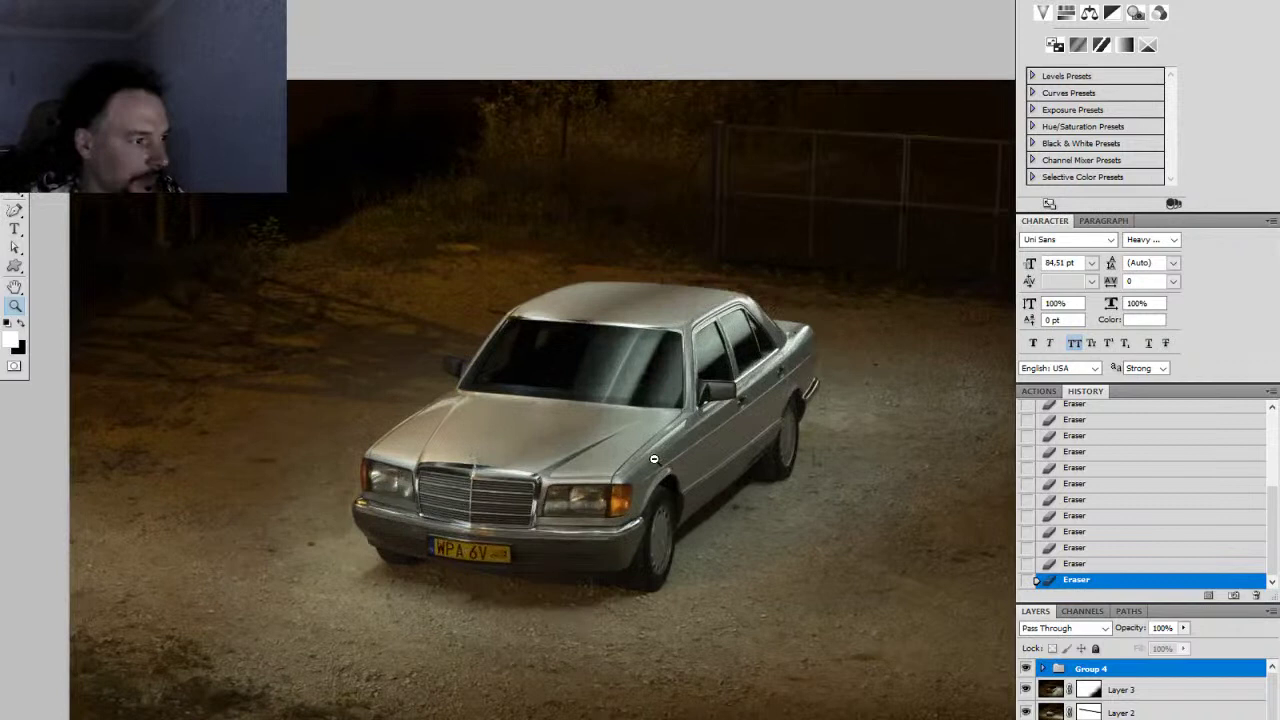
left_click_drag(785, 514, 681, 446)
left_click(699, 427, "alt")
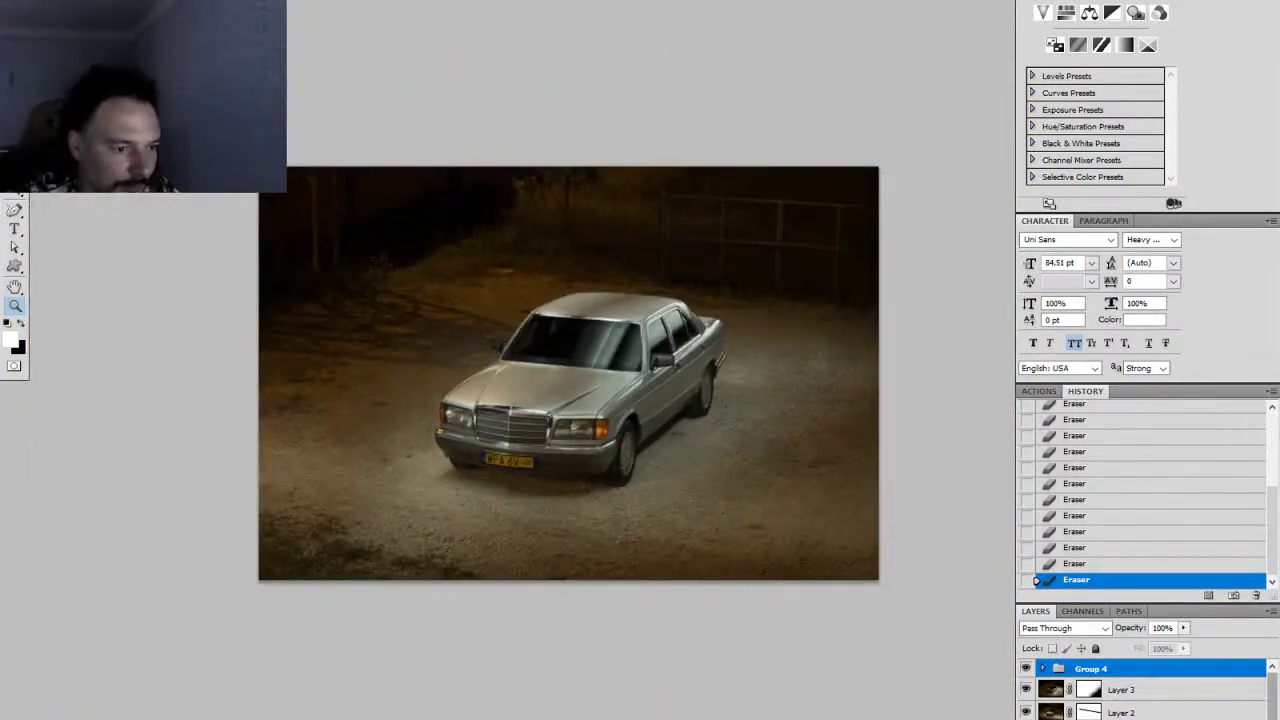
Step: Compare the composite with Group 4 and the lighting layers beneath it, including Layers 3, 2 and 10, hidden and shown
left_click_drag(1272, 695, 1272, 712)
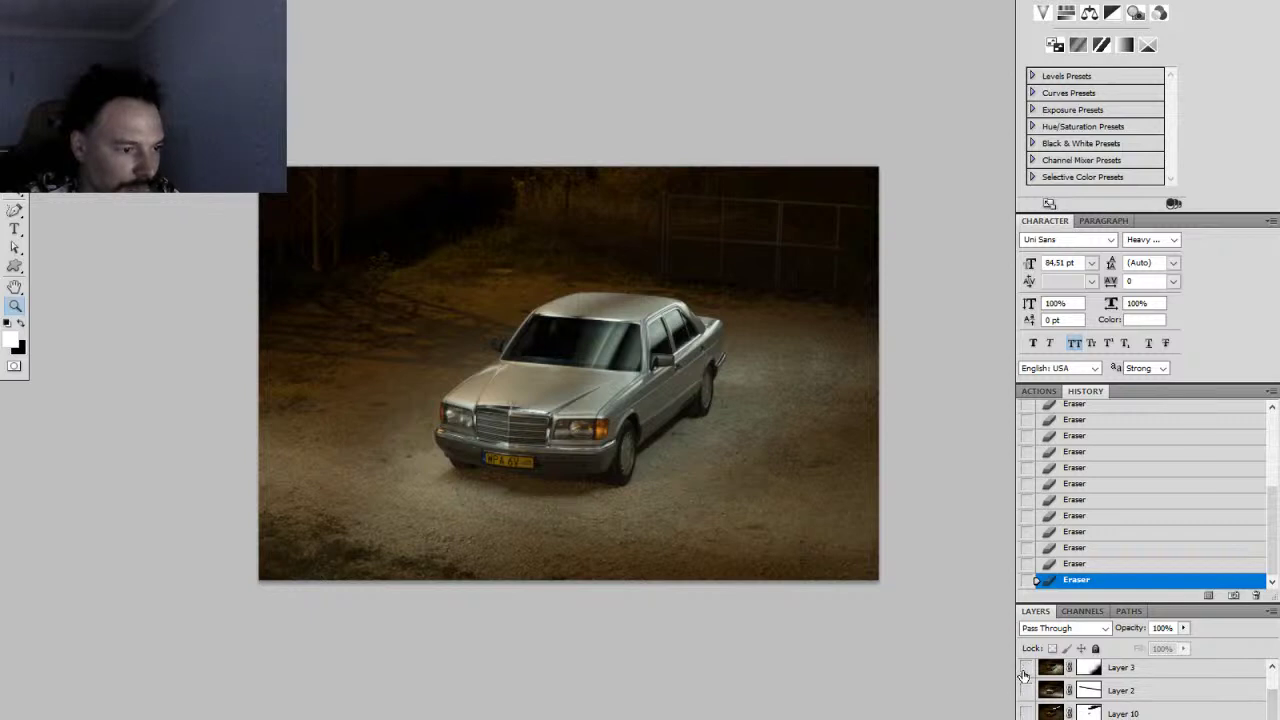
scroll(1025, 670, "up", 1)
left_click(1027, 668)
scroll(1028, 668, "down", 1)
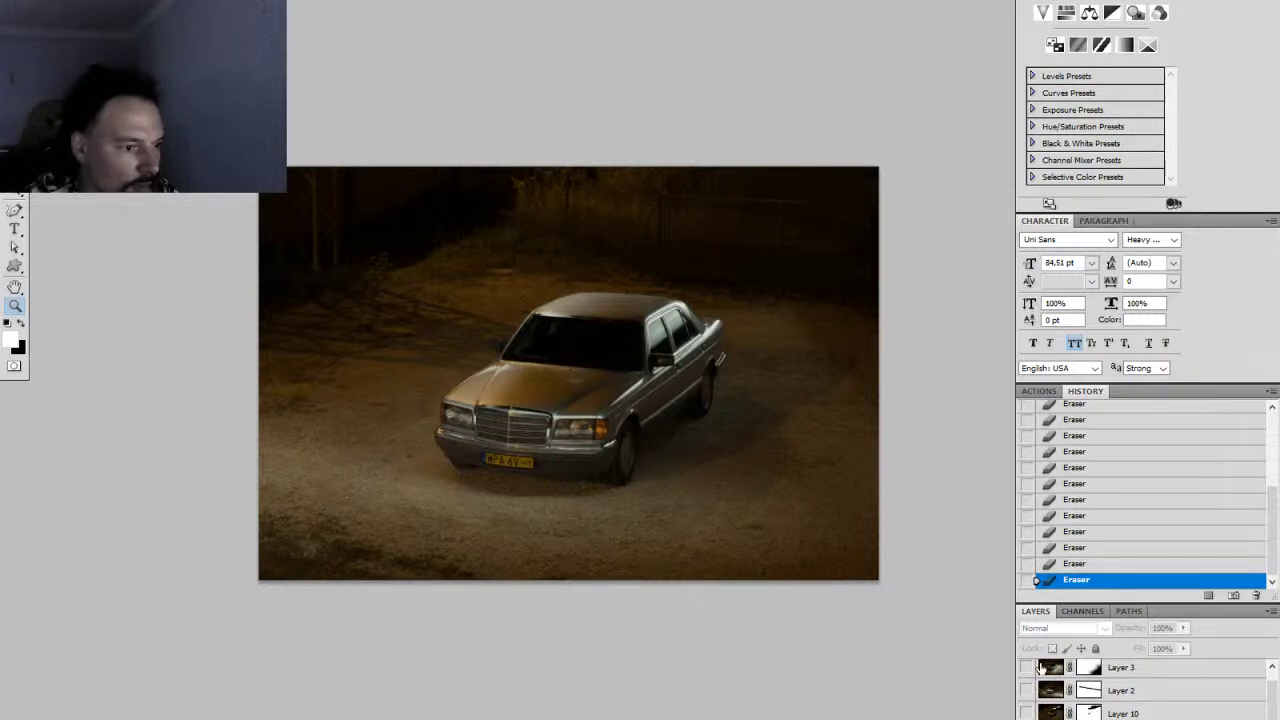
scroll(1027, 665, "up", 1)
left_click(1027, 668)
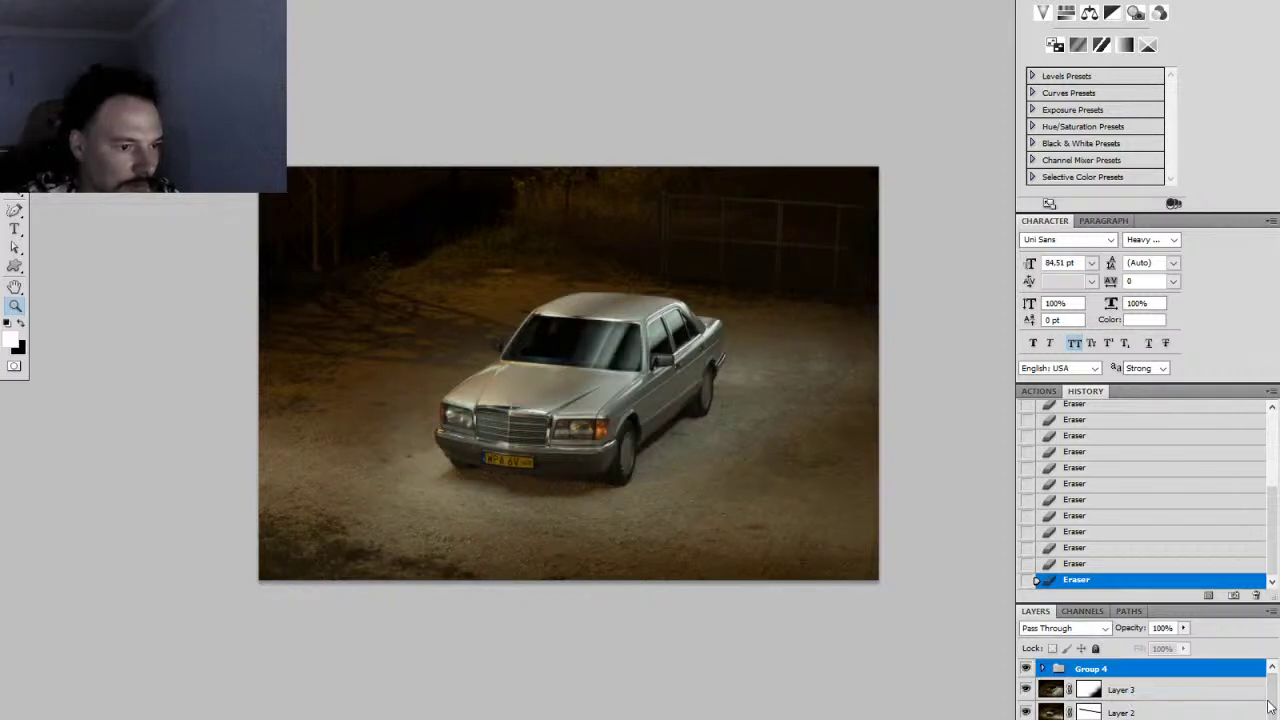
Step: Inspect the effect of Layer 13 and the layer directly below it in Group 1 by hiding and showing each
scroll(1248, 700, "down", 3)
scroll(1145, 690, "down", 5)
scroll(1145, 690, "up", 5)
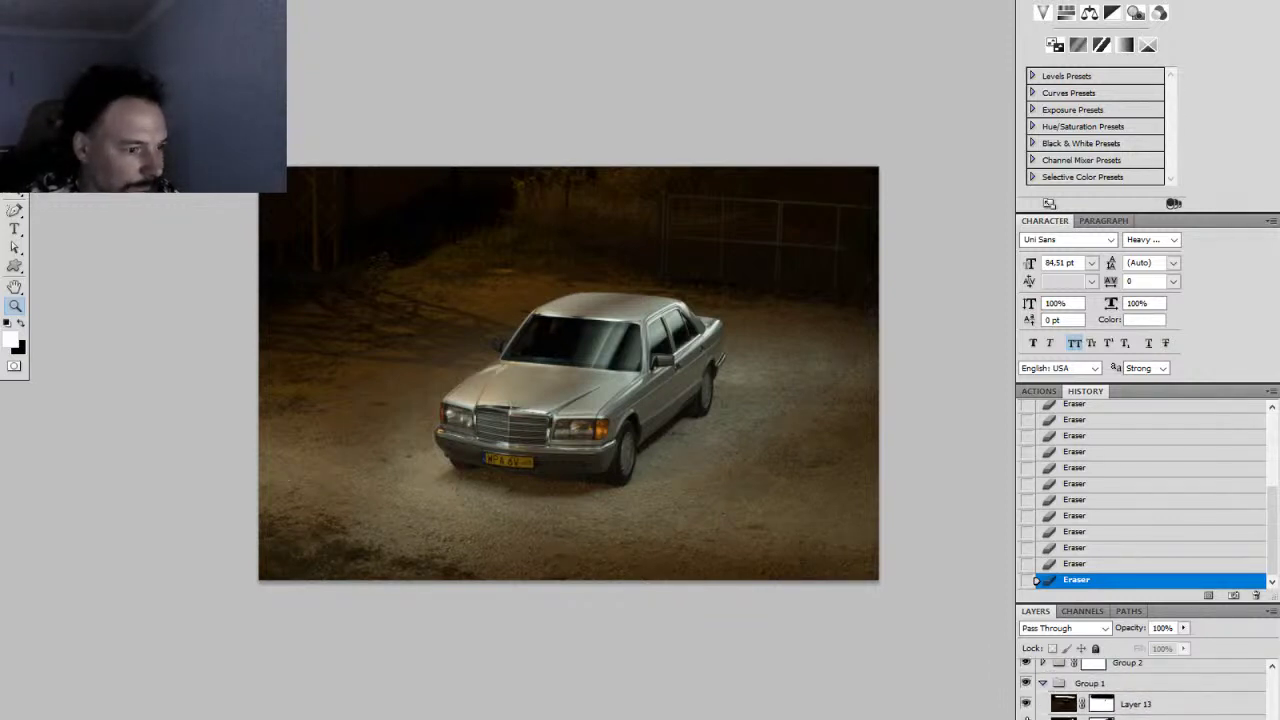
left_click(1027, 719)
left_click(1027, 719)
left_click(1027, 719)
left_click(1025, 704)
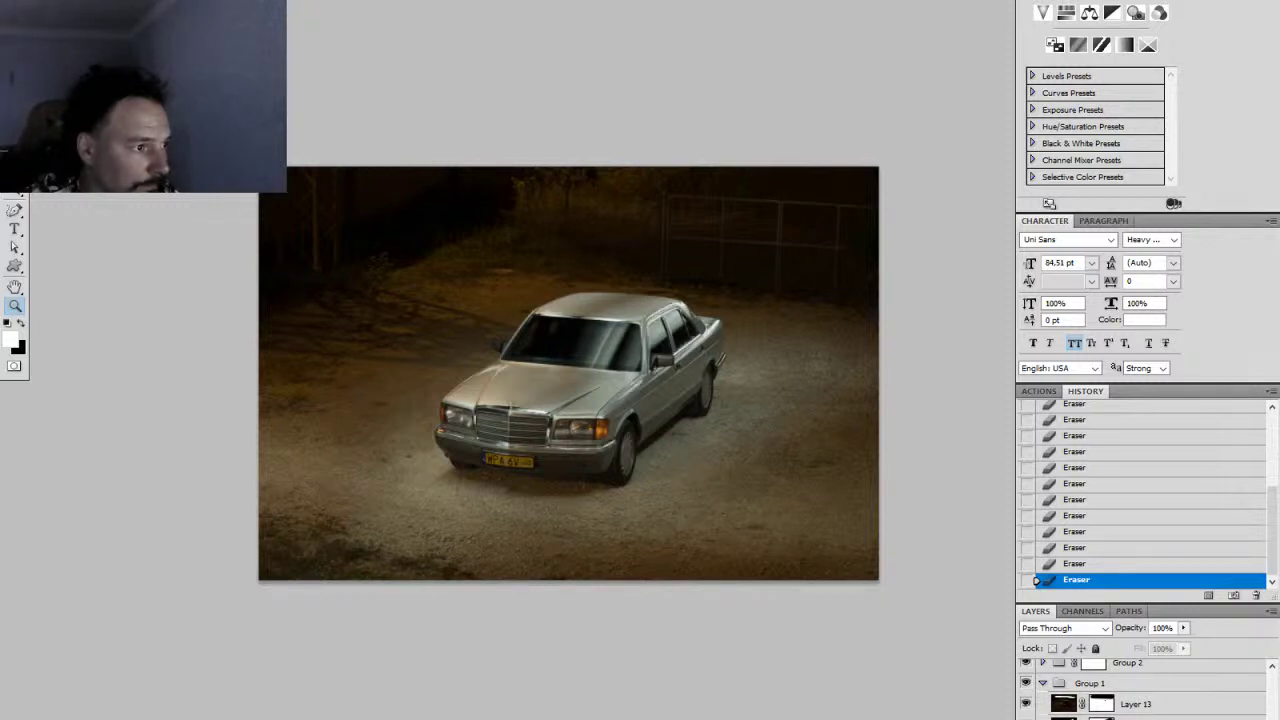
left_click(1025, 704)
left_click(1025, 704)
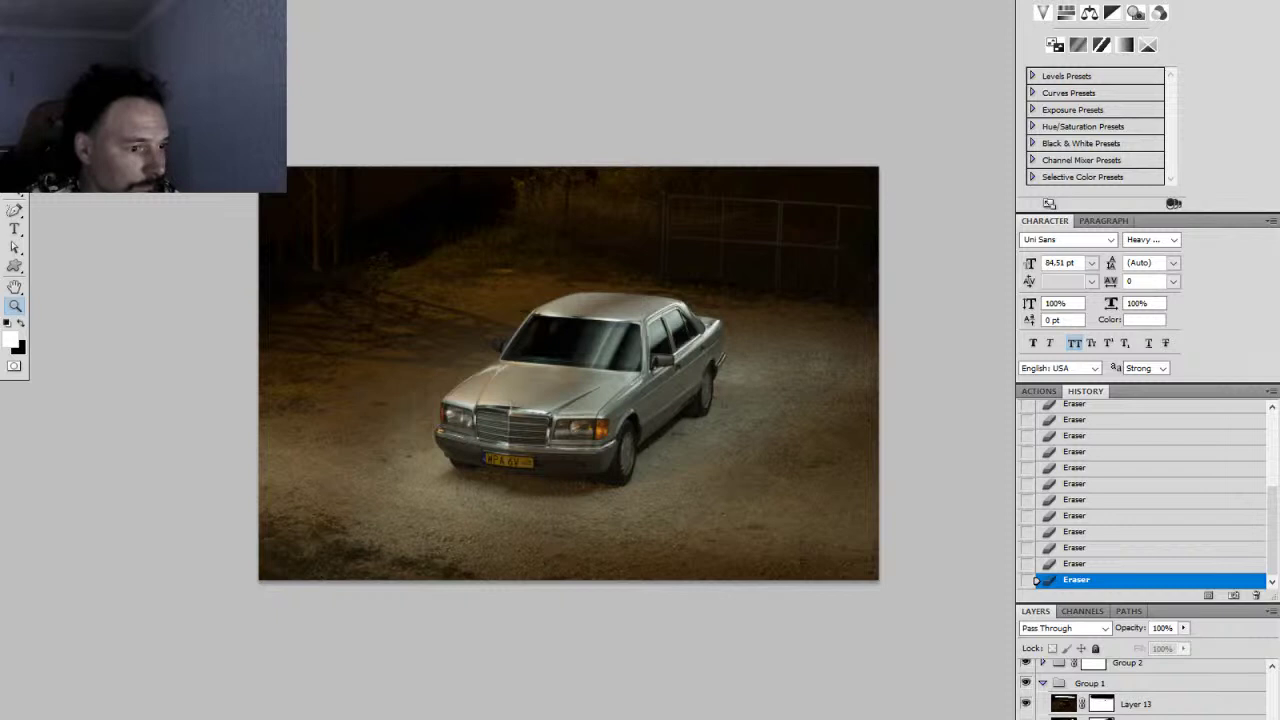
Step: Set the opacity of the Lighten layer directly below Layer 13 in Group 1 to 53%
left_click(1136, 718)
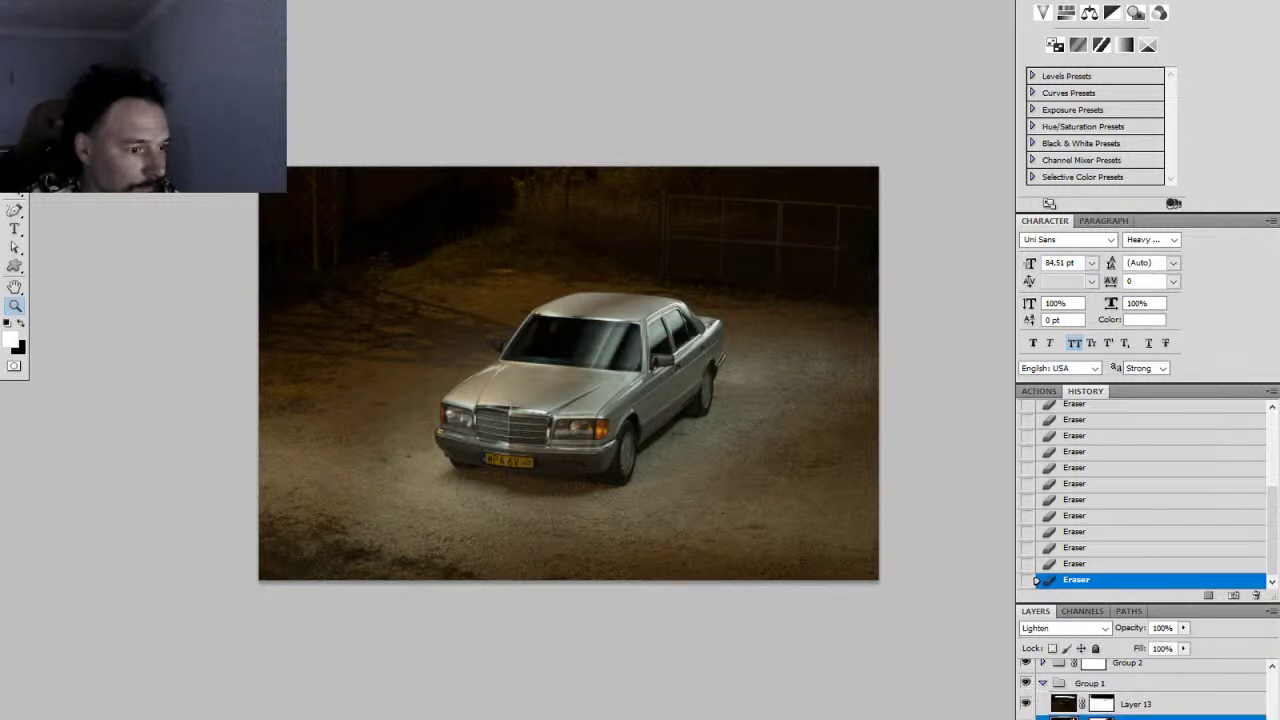
left_click(1182, 629)
mouse_move(1153, 648)
left_mouse_down()
mouse_move(1113, 648)
mouse_move(1151, 648)
left_mouse_up()
left_click(784, 367)
left_click_drag(784, 367, 845, 365)
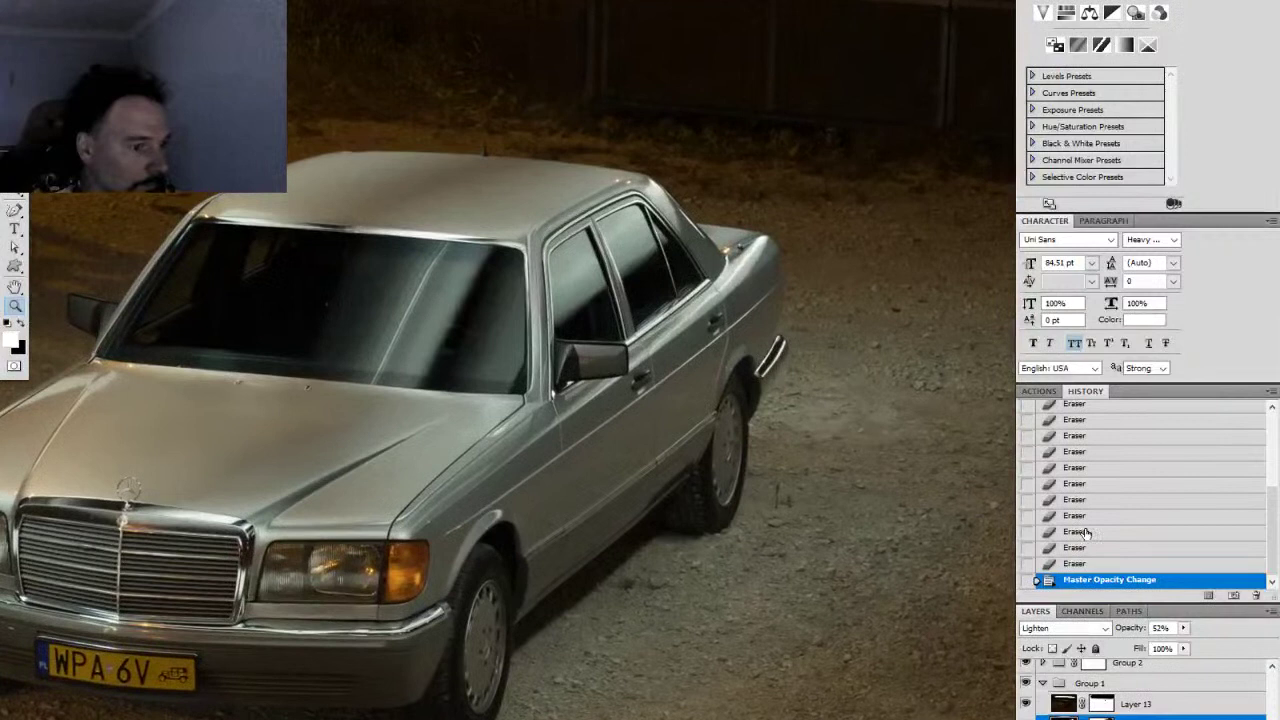
left_click(1184, 628)
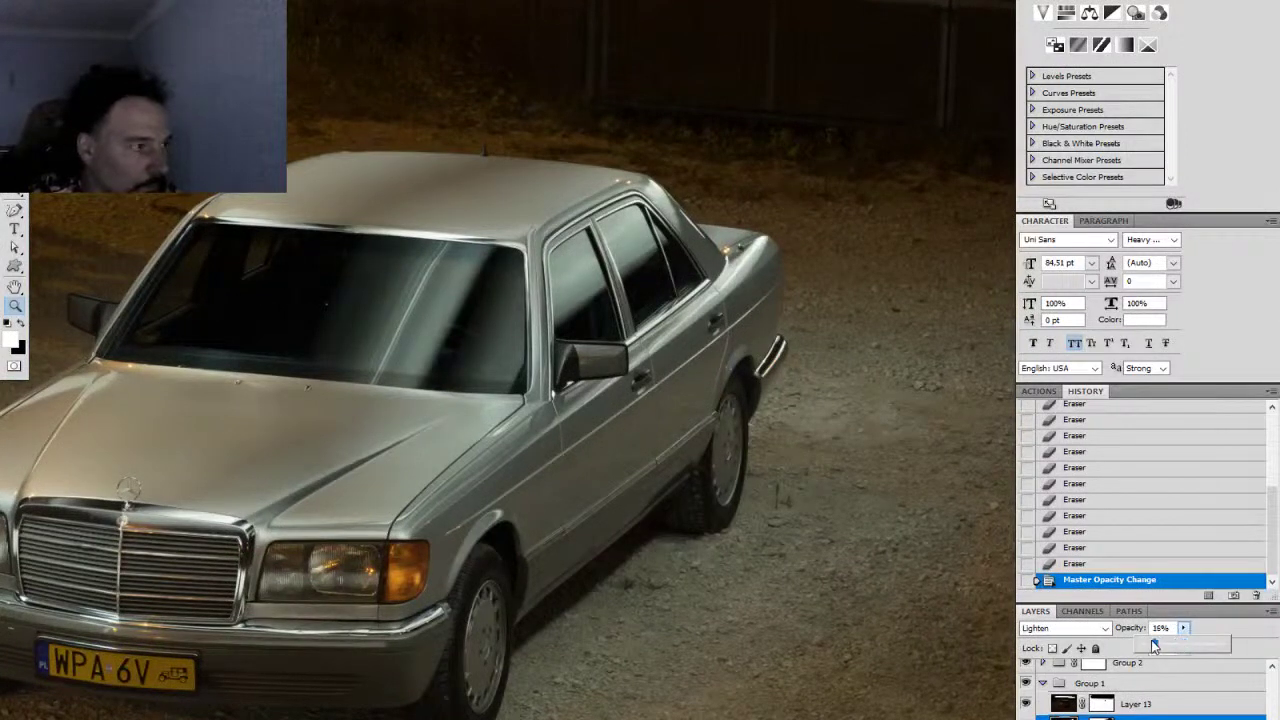
mouse_move(1145, 647)
left_mouse_down()
mouse_move(1231, 647)
mouse_move(1145, 646)
mouse_move(1168, 643)
left_mouse_up()
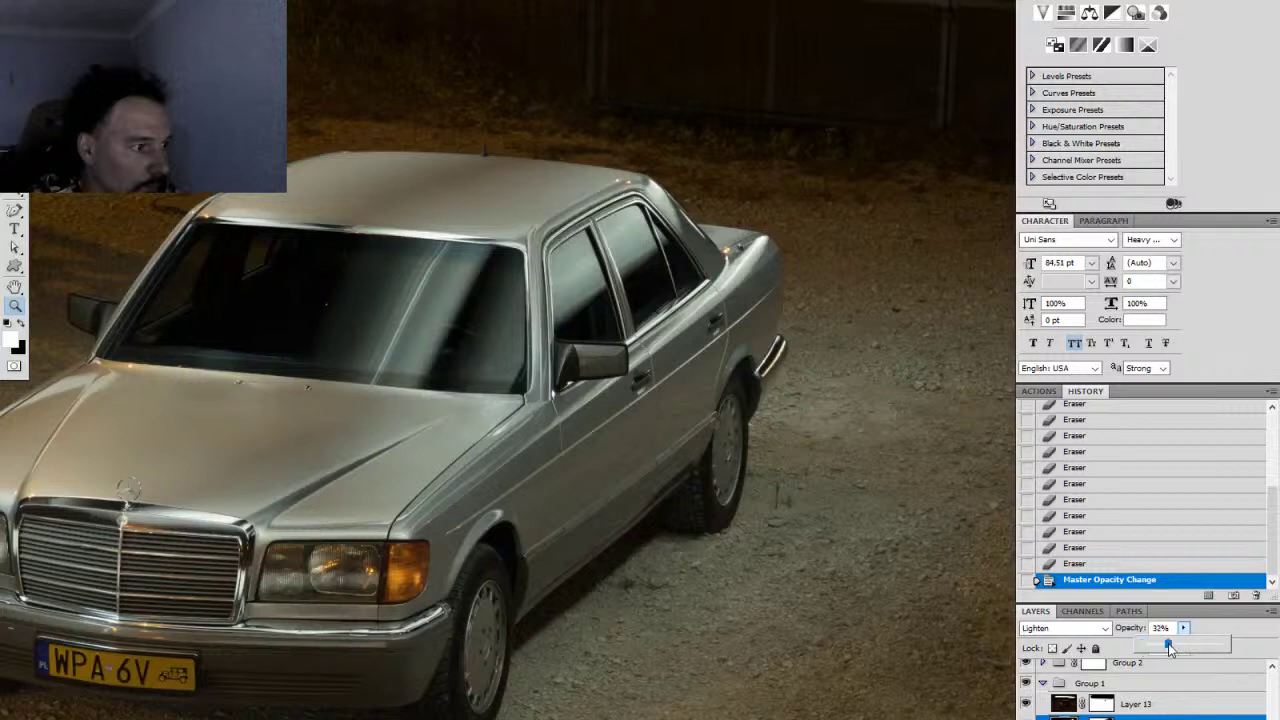
left_click_drag(1161, 645, 1188, 648)
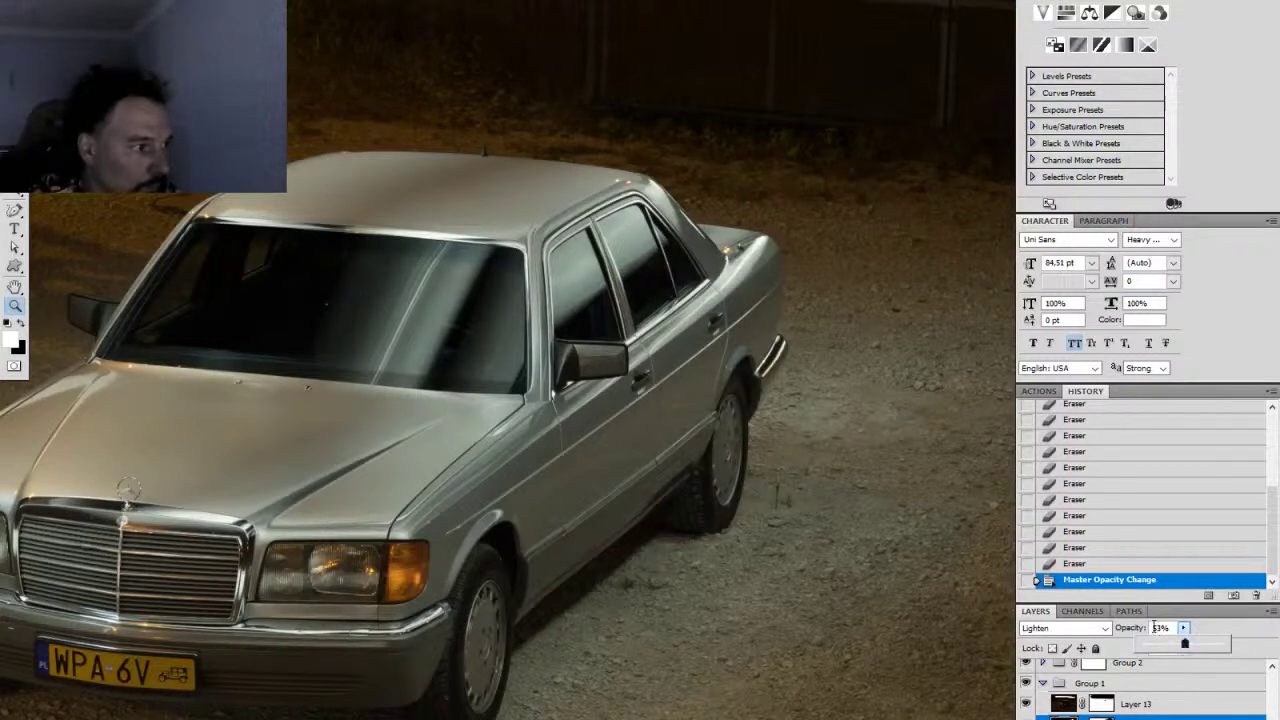
scroll(871, 554, "down", 3)
scroll(858, 554, "down", 3)
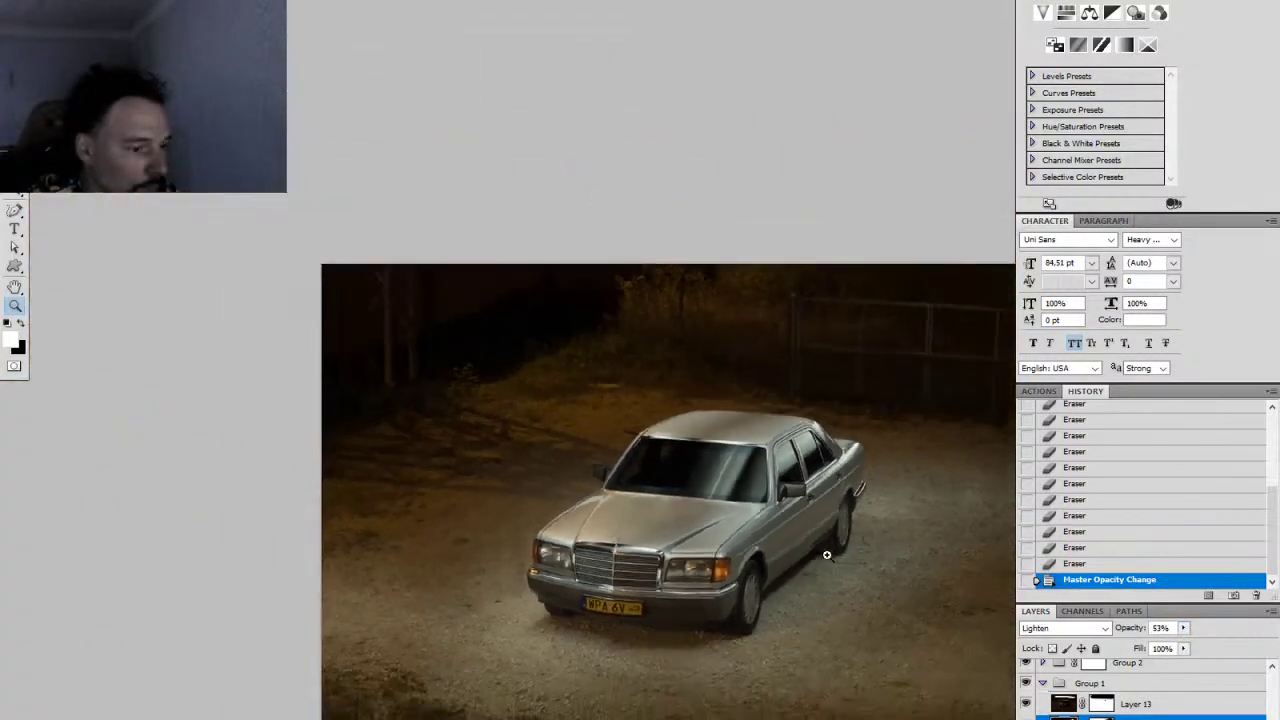
left_click_drag(846, 606, 719, 504)
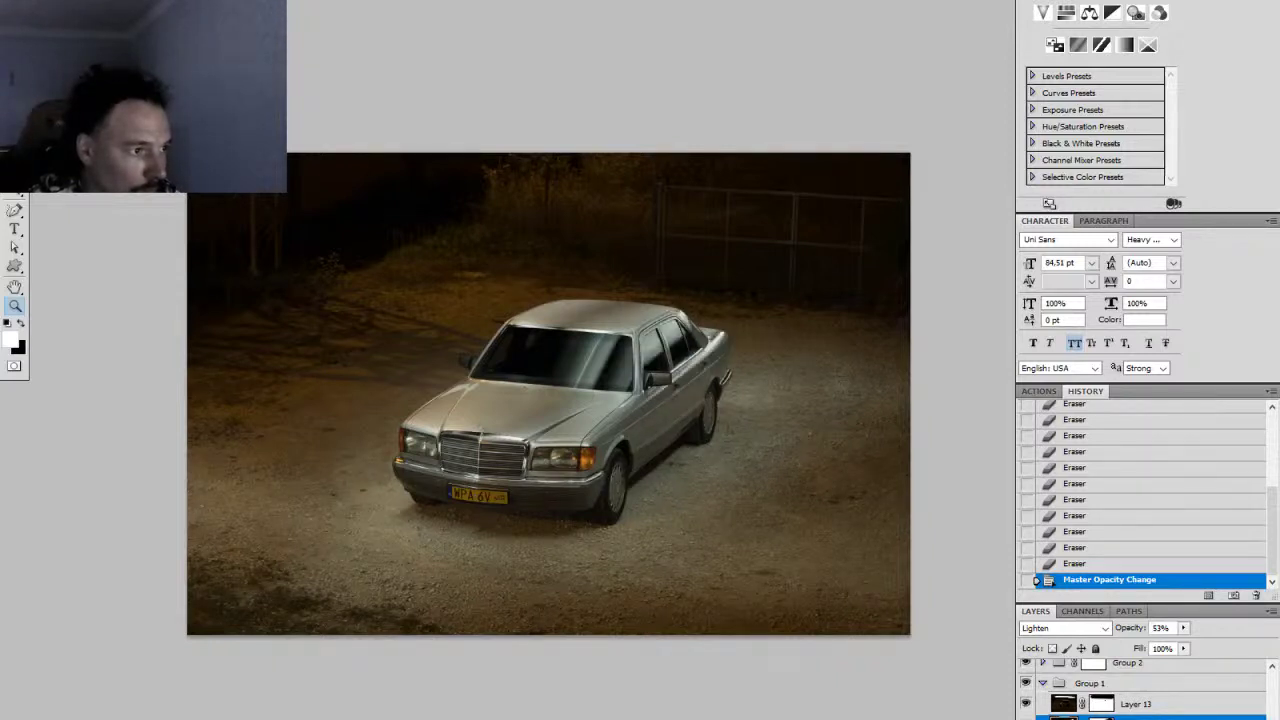
Step: Set Layer 11's opacity to 82% and compare the image with the layer hidden and shown
left_click(1140, 718)
left_click_drag(1183, 633, 1173, 659)
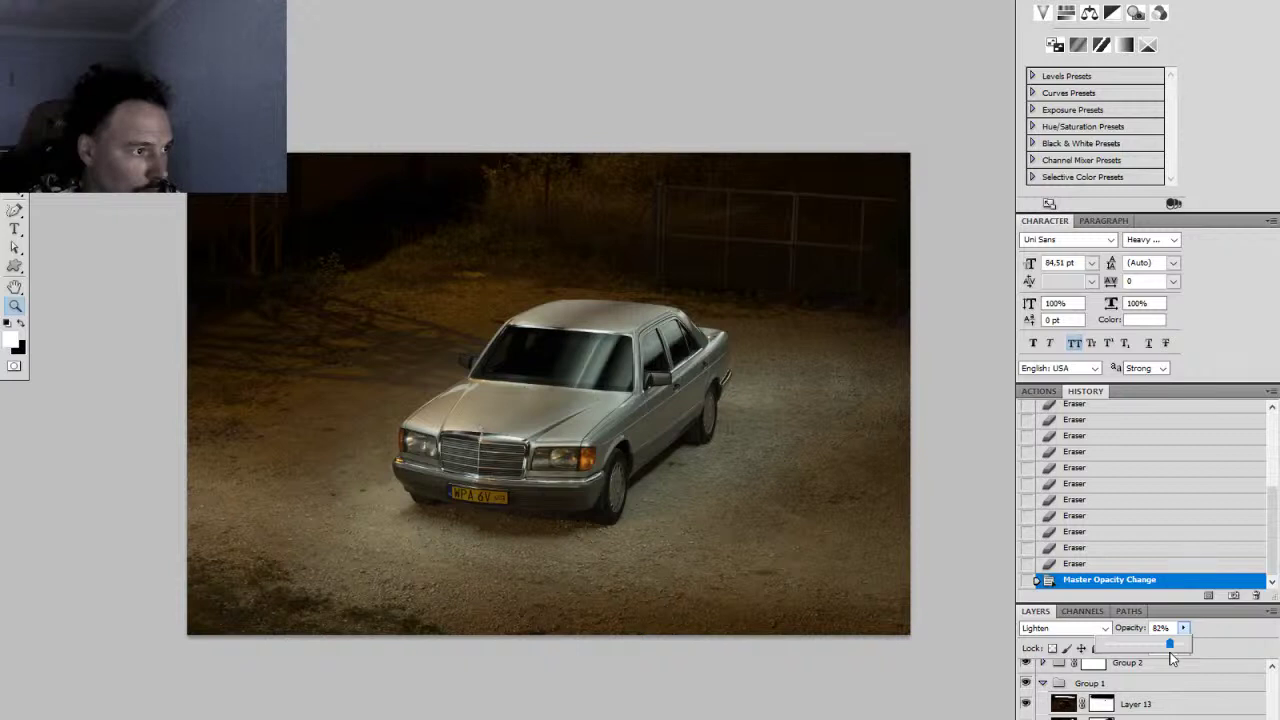
left_click(1026, 718)
left_click(1026, 718)
left_click(1026, 718)
left_click(1026, 718)
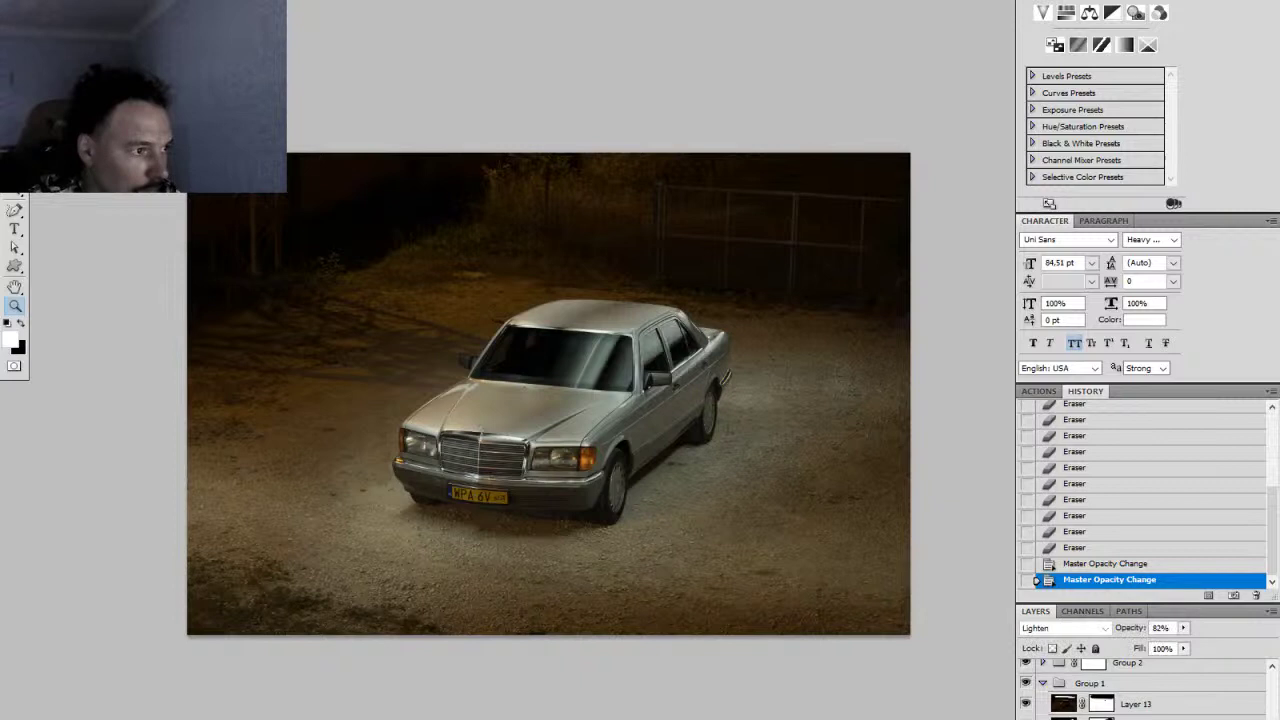
Step: Select the Lighten layer directly below Layer 11 and check its effect by hiding and showing it
scroll(1140, 690, "down", 3)
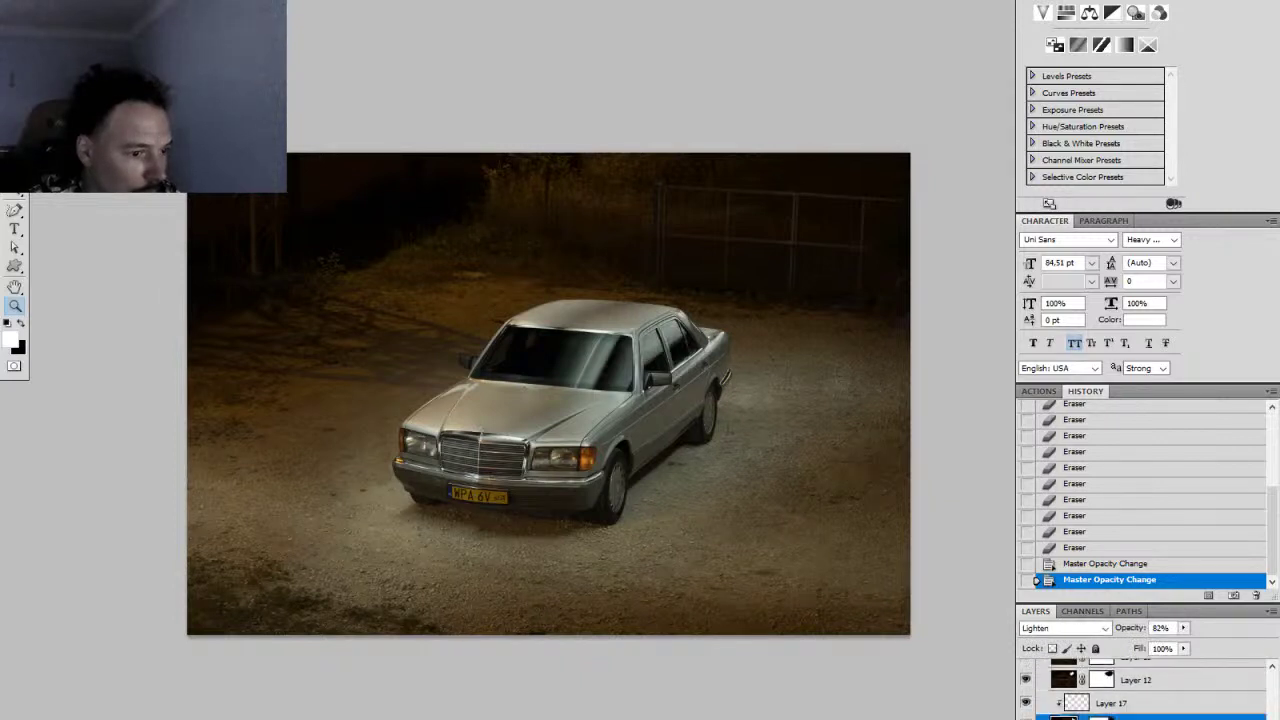
left_click(1140, 718)
left_click(1026, 718)
left_click(1026, 718)
left_click(1026, 718)
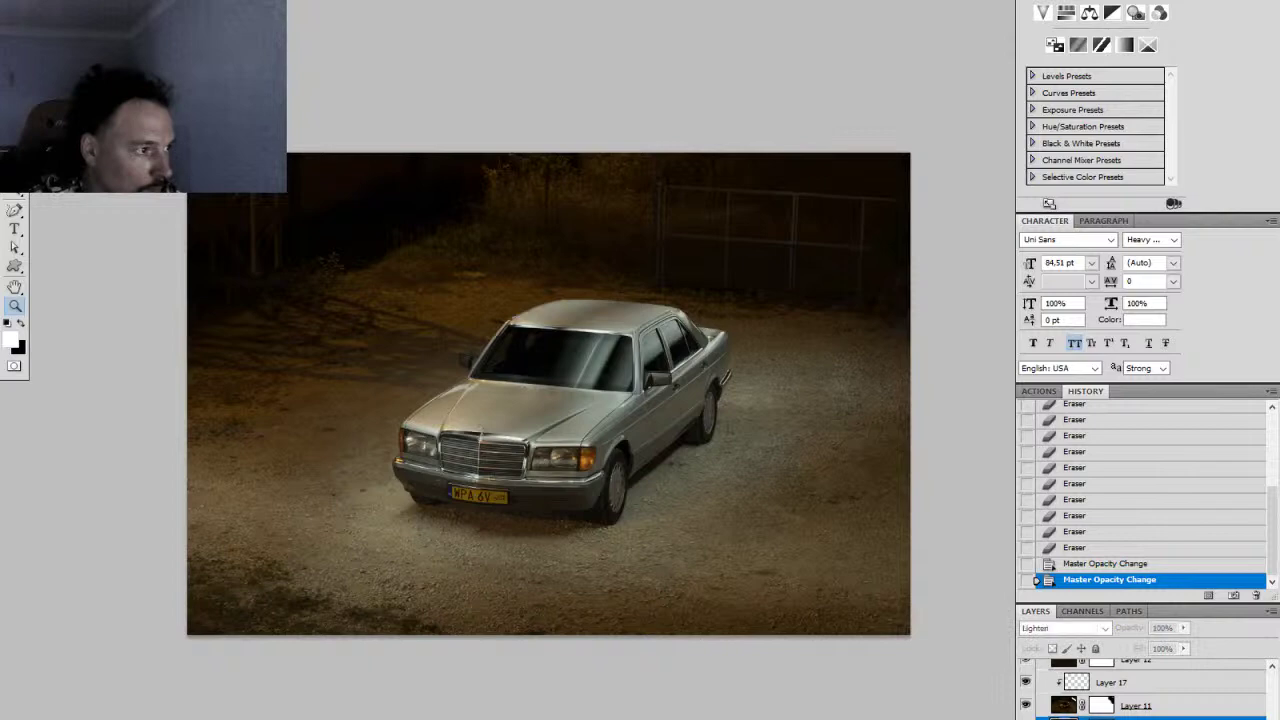
Step: Erase the layer below Layer 11 around the roof edge above the windshield, then step back one eraser stroke in the history
left_click_drag(501, 316, 593, 358)
key("e")
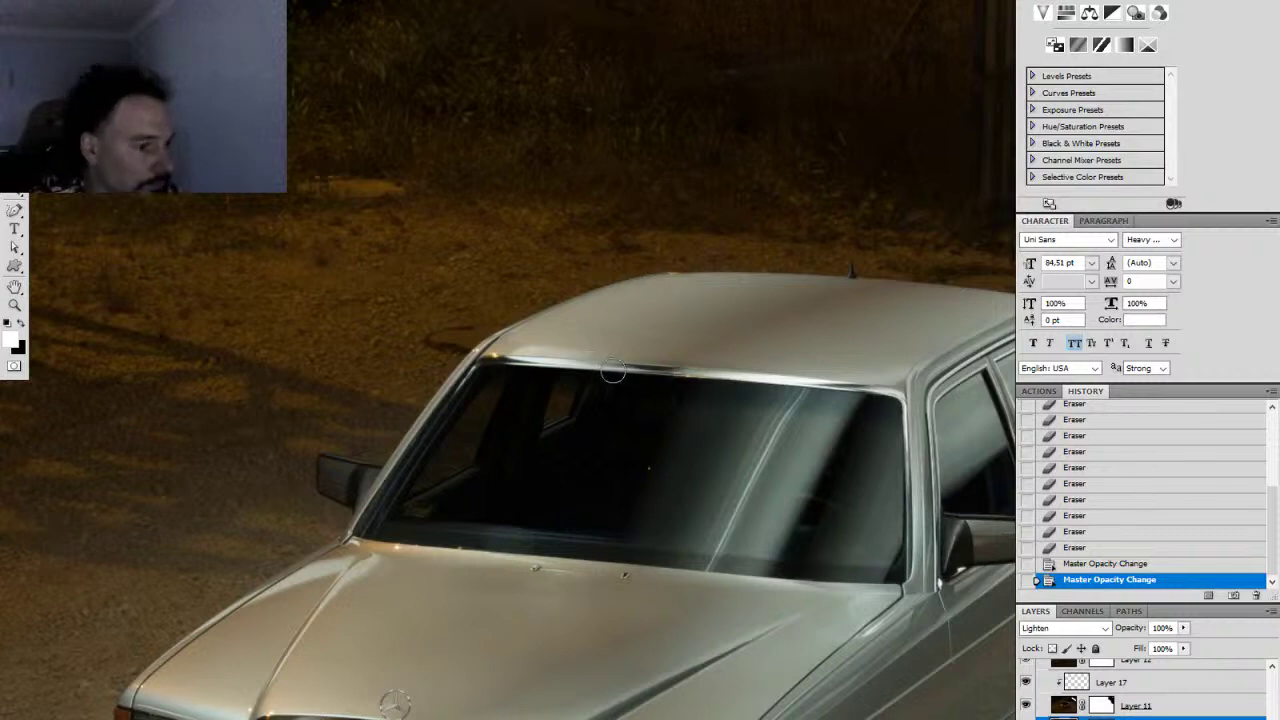
mouse_move(631, 379)
left_mouse_down()
mouse_move(522, 368)
mouse_move(567, 414)
mouse_move(617, 417)
left_mouse_up()
key("z")
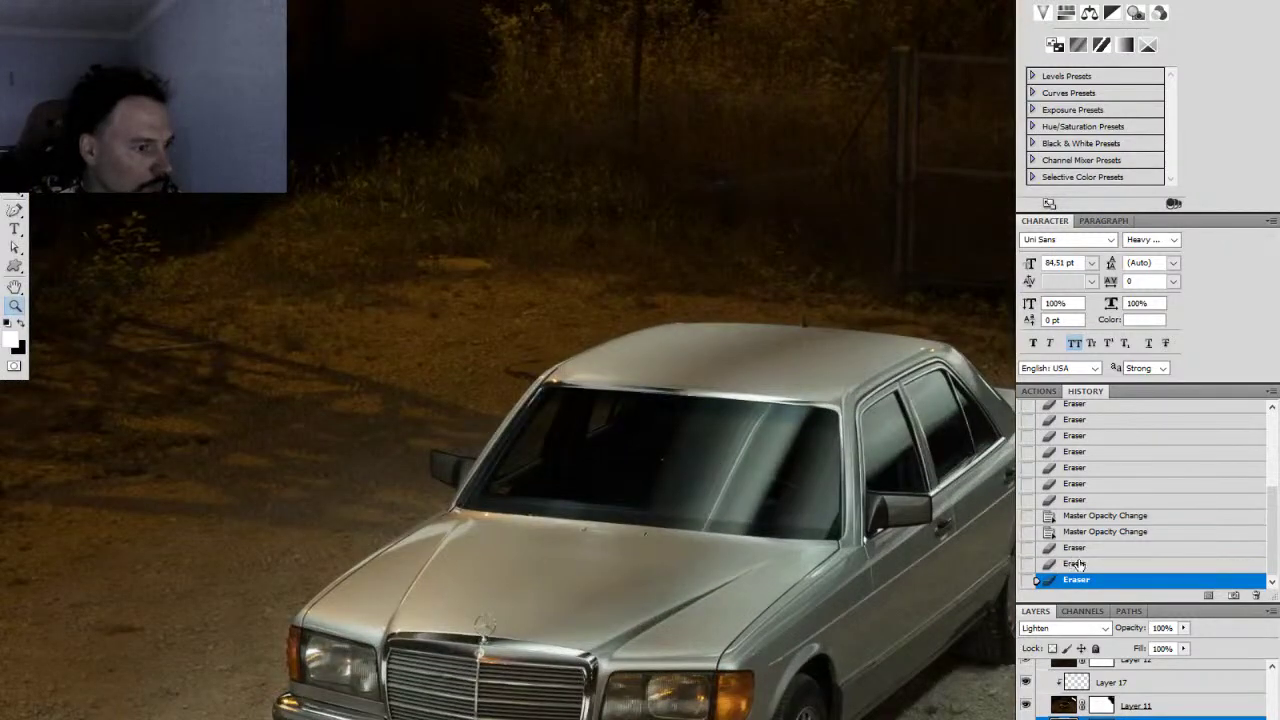
left_click(1077, 564)
Step: Compare the full image with the layer below Layer 11 hidden and shown
left_click_drag(879, 646, 702, 499)
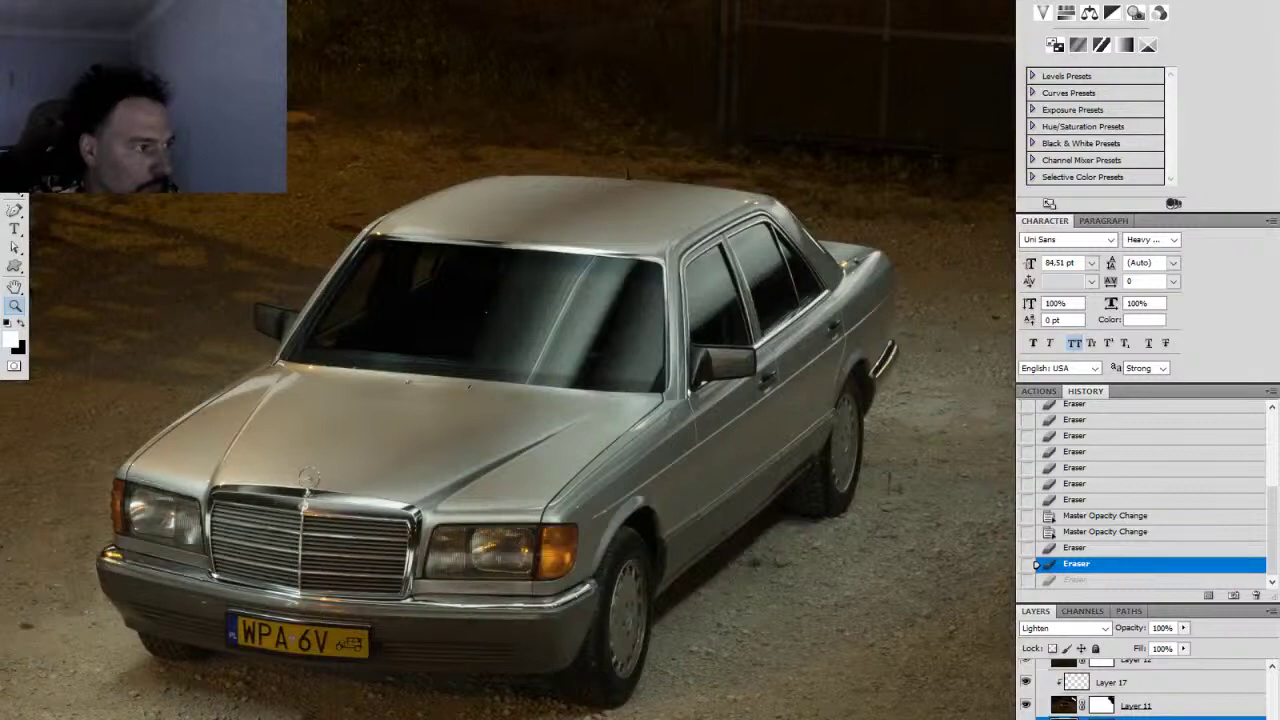
left_click_drag(830, 580, 750, 588)
left_click_drag(830, 622, 677, 558)
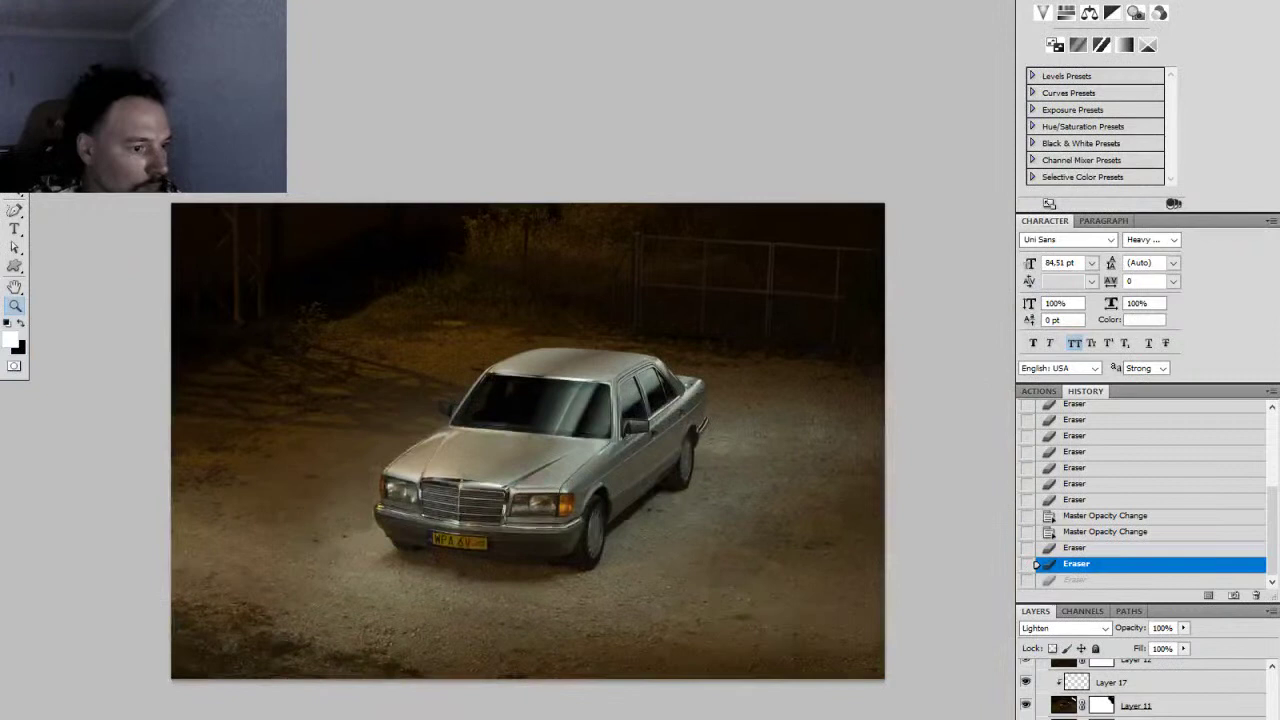
key("ctrl+comma")
key("ctrl+comma")
key("ctrl+comma")
key("ctrl+comma")
key("ctrl+comma")
key("ctrl+comma")
key("ctrl+comma")
key("ctrl+comma")
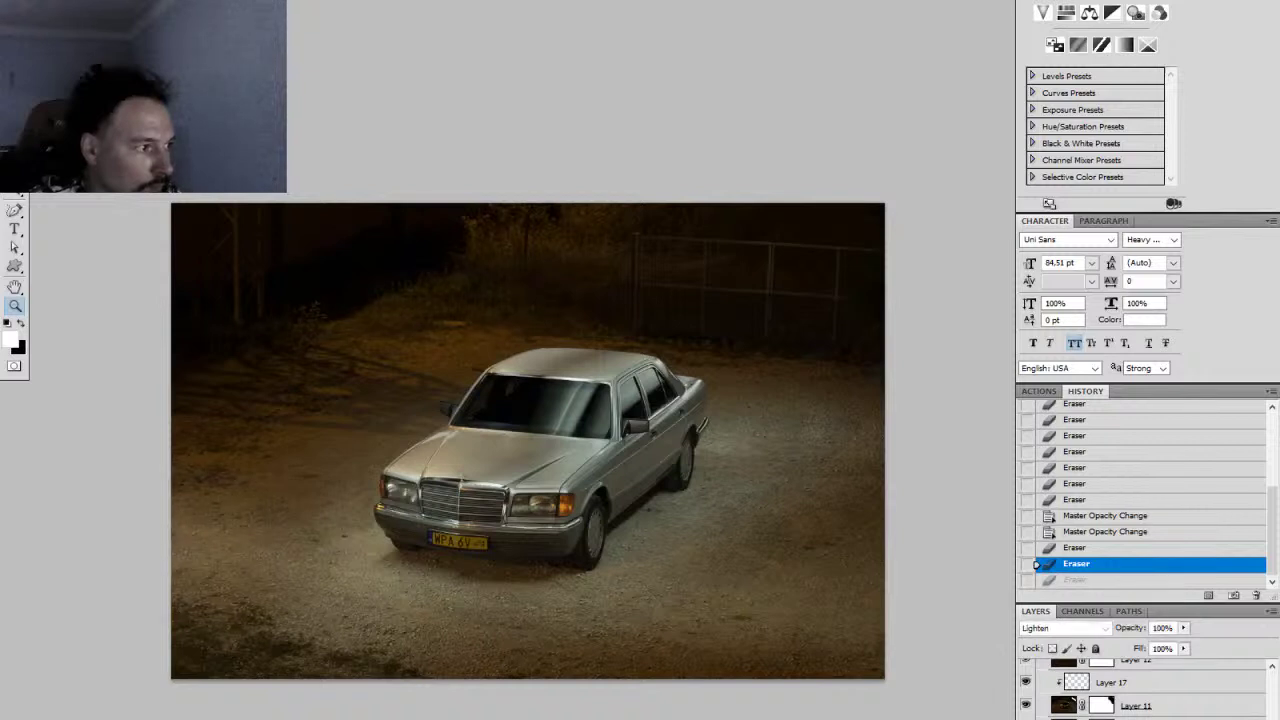
key("ctrl+comma")
key("ctrl+comma")
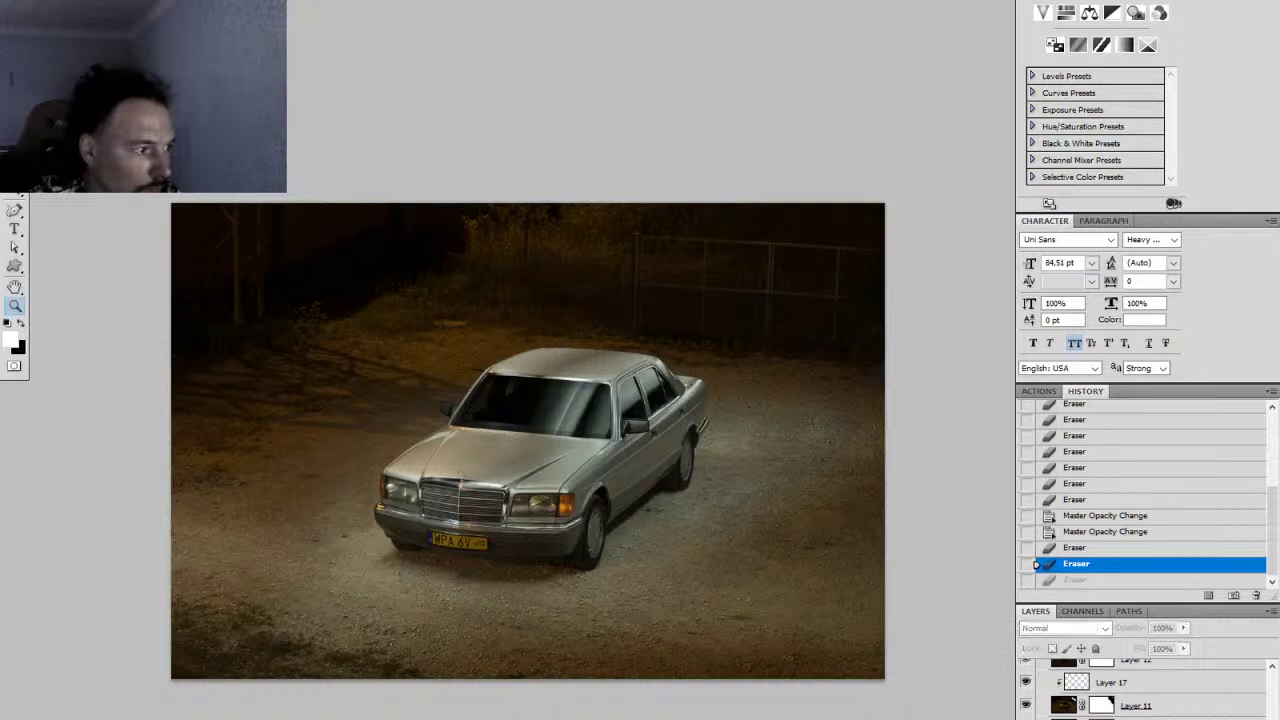
key("ctrl+comma")
key("ctrl+comma")
key("ctrl+comma")
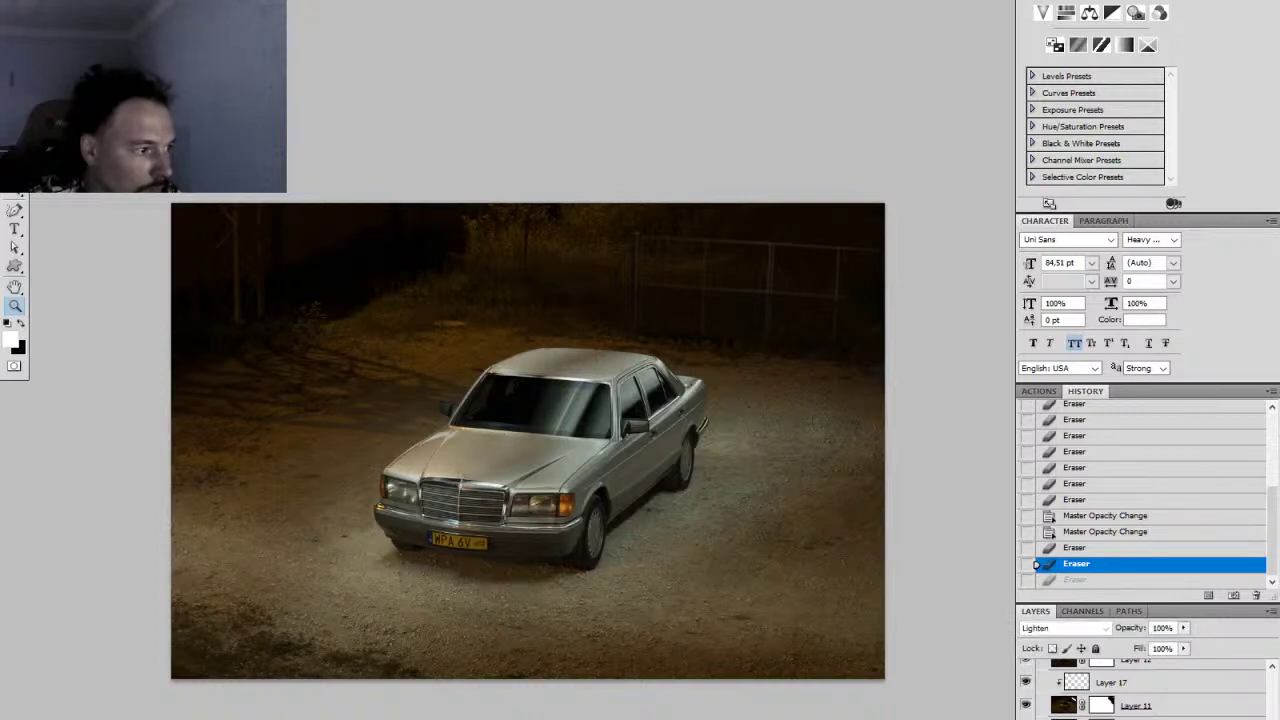
Step: Compare the layer below Layer 11 hidden and shown, try erasing the ground in front of the bumper, and step back in the history
key("ctrl+comma")
key("ctrl+comma")
scroll(1140, 690, "down", 1)
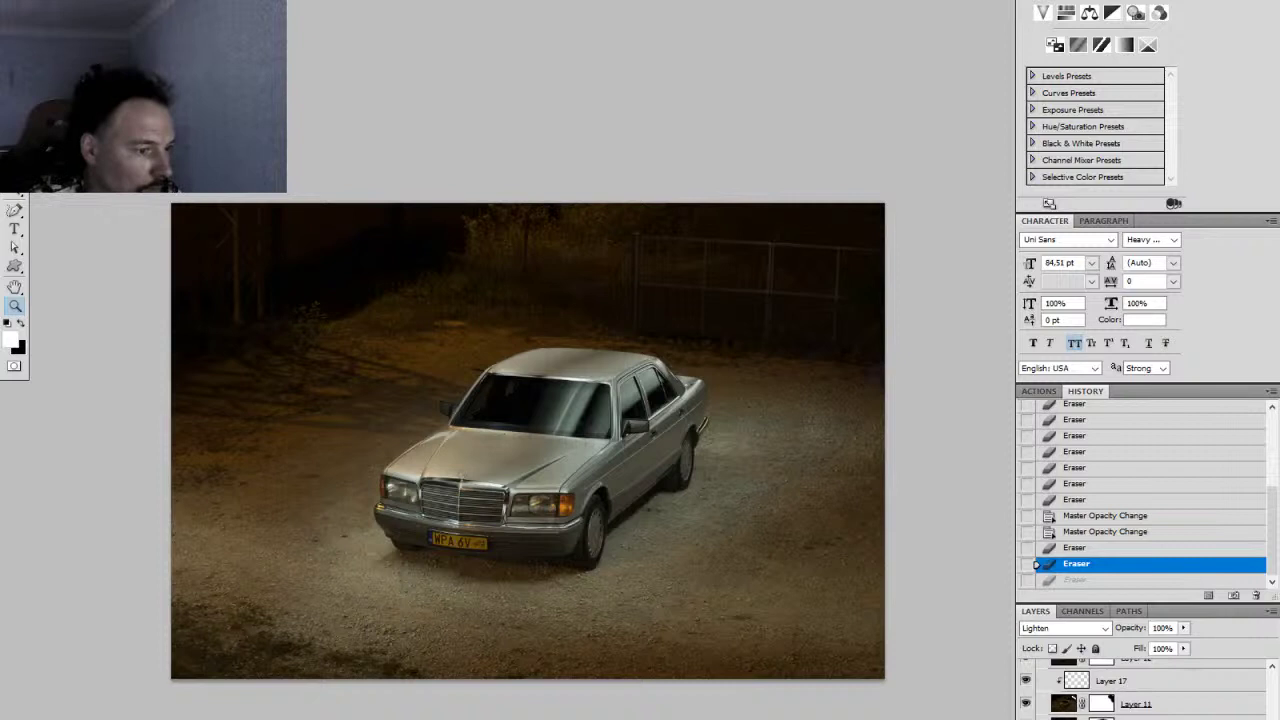
right_click(545, 597)
left_click(650, 612)
left_click_drag(472, 575, 561, 578)
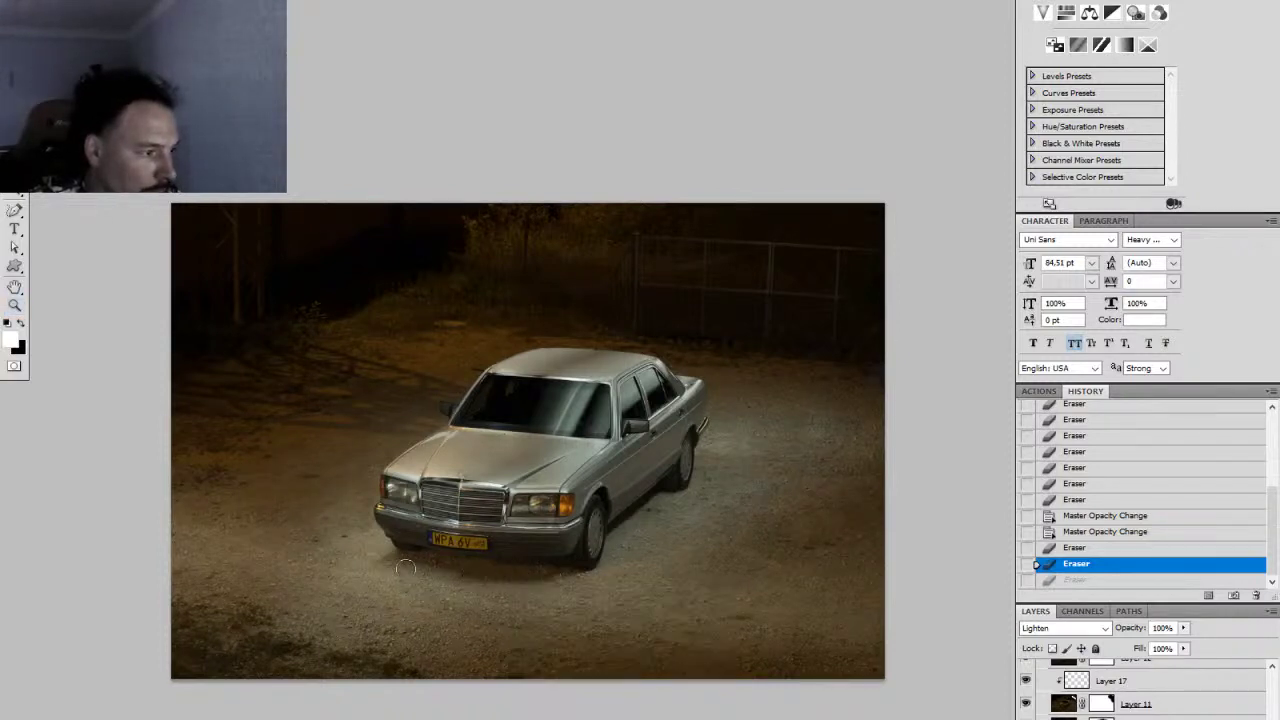
left_click(1099, 580)
left_click(1097, 565)
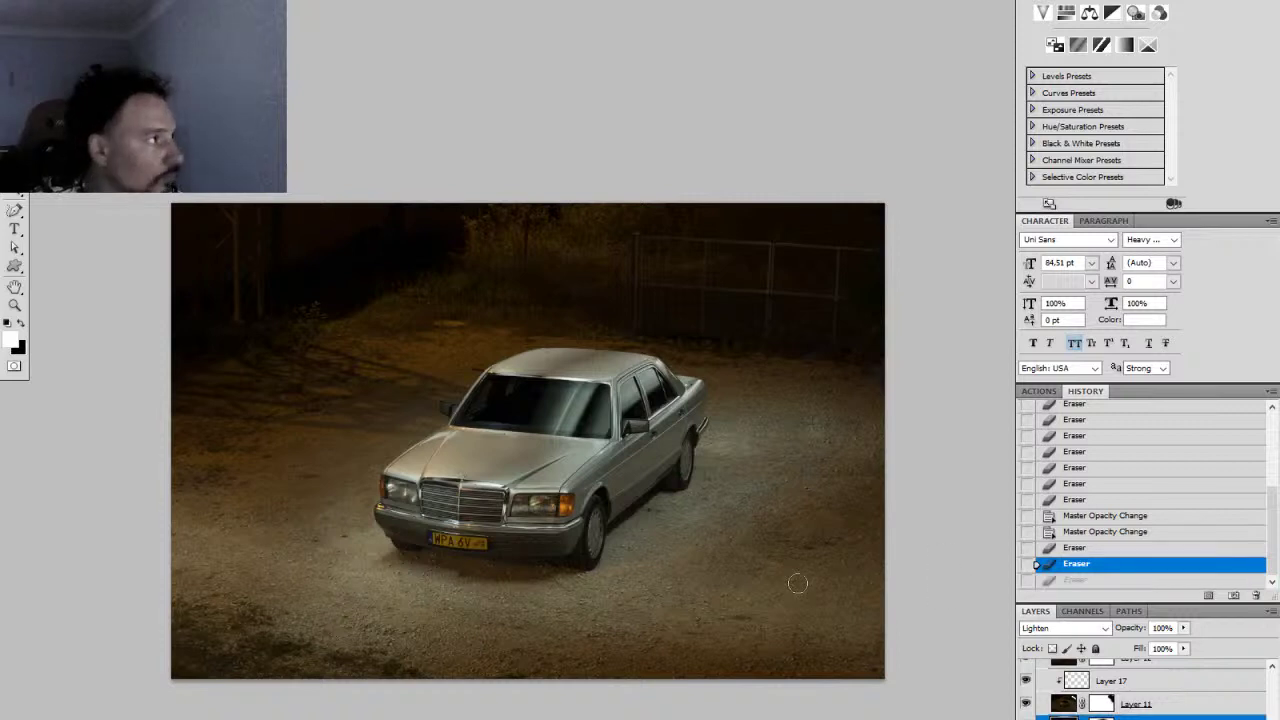
Step: Enlarge the eraser, try it along the ground in front of the bumper, compare history states and return to the state before these strokes
right_click(797, 583)
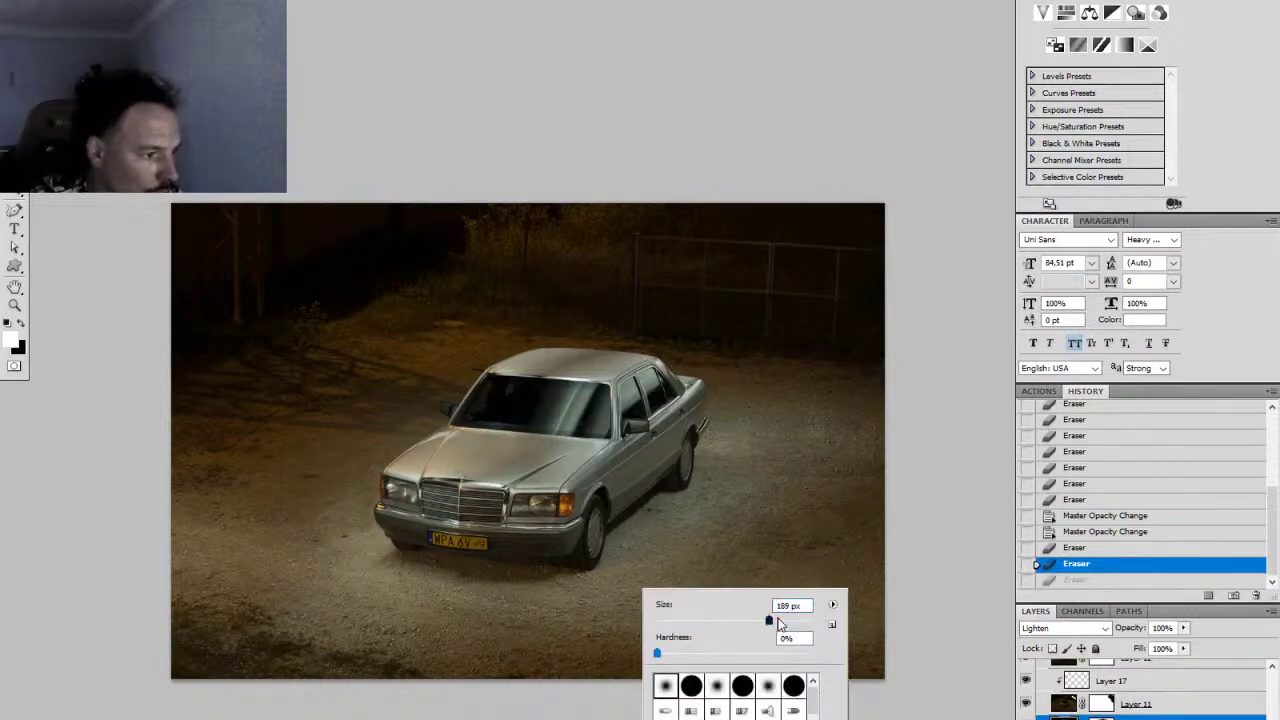
key("Return")
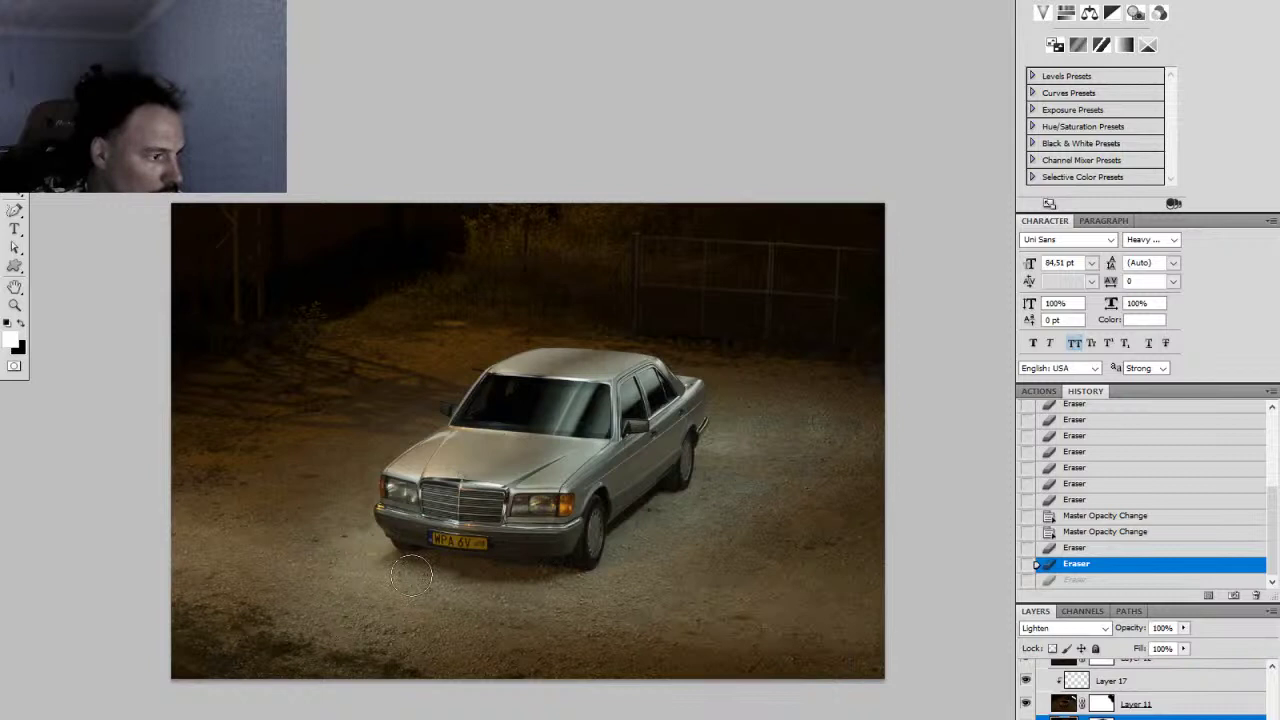
key("ctrl+z")
key("ctrl+z")
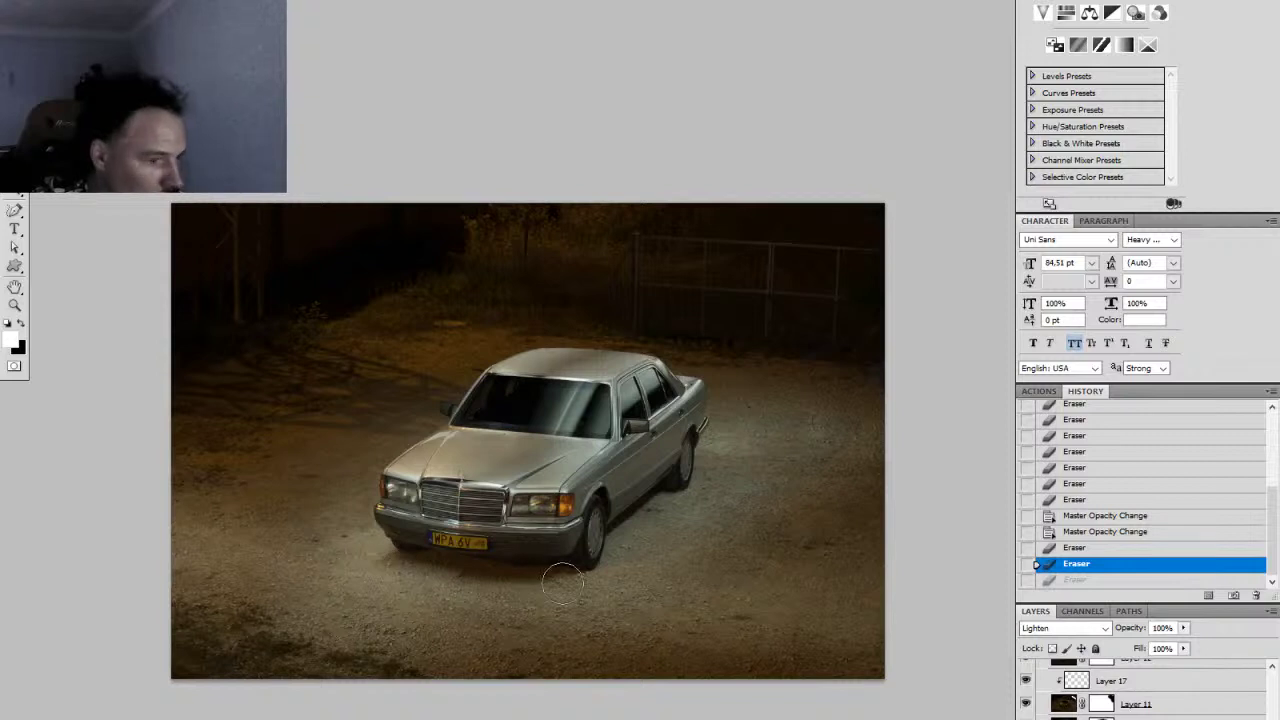
key("ctrl+z")
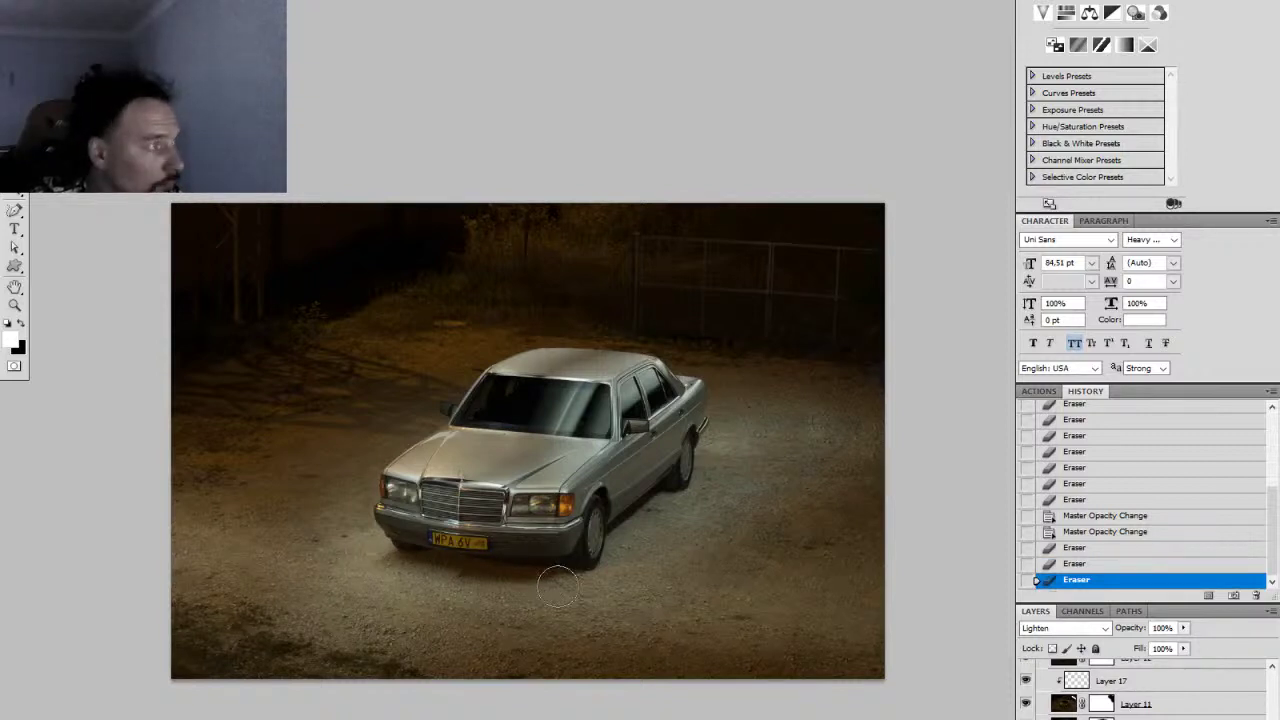
mouse_move(549, 581)
left_mouse_down()
mouse_move(390, 574)
mouse_move(588, 614)
left_mouse_up()
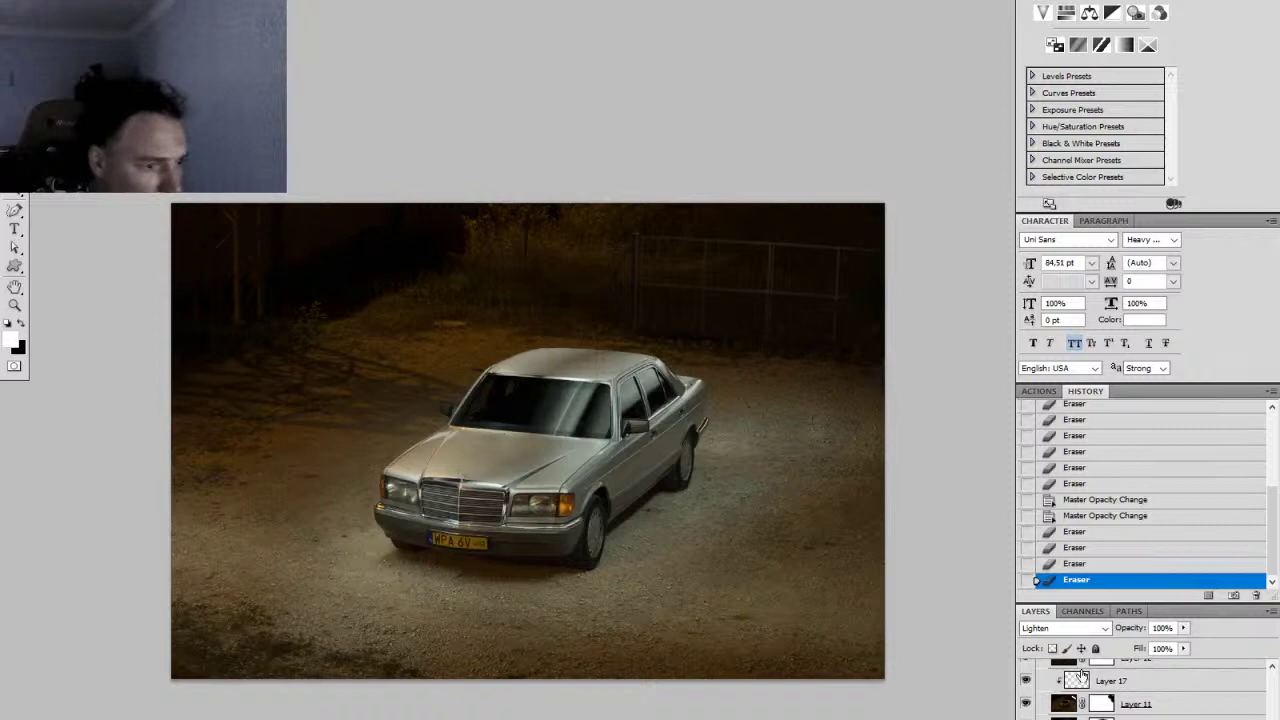
left_click(1076, 549)
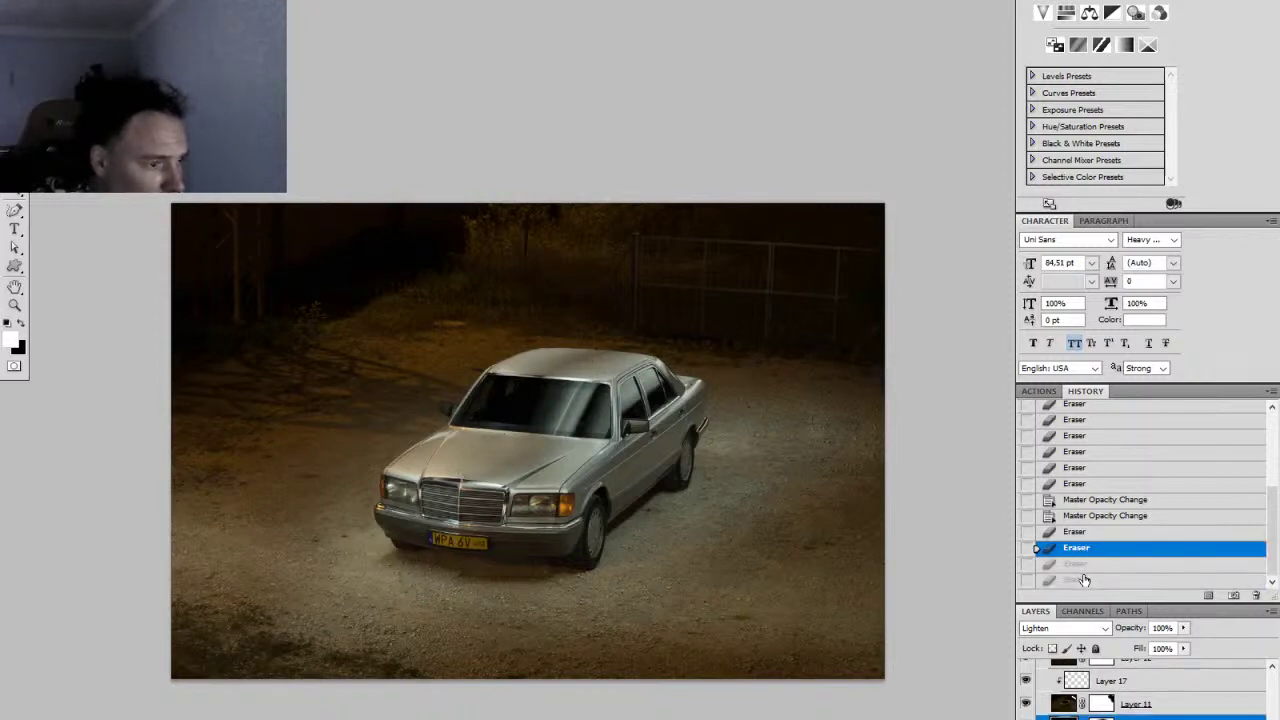
left_click(1082, 582)
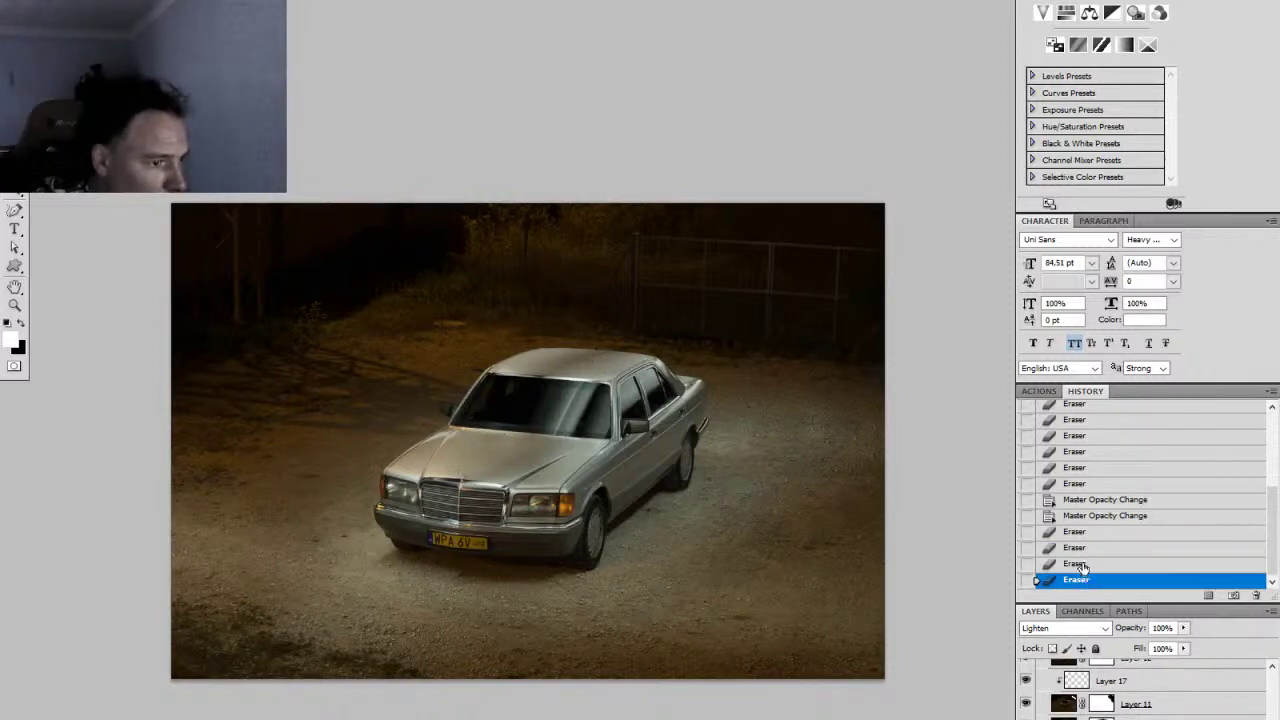
left_click(1080, 549)
Step: Examine the car and surrounding ground both up close and in the full image
scroll(786, 578, "down", 2)
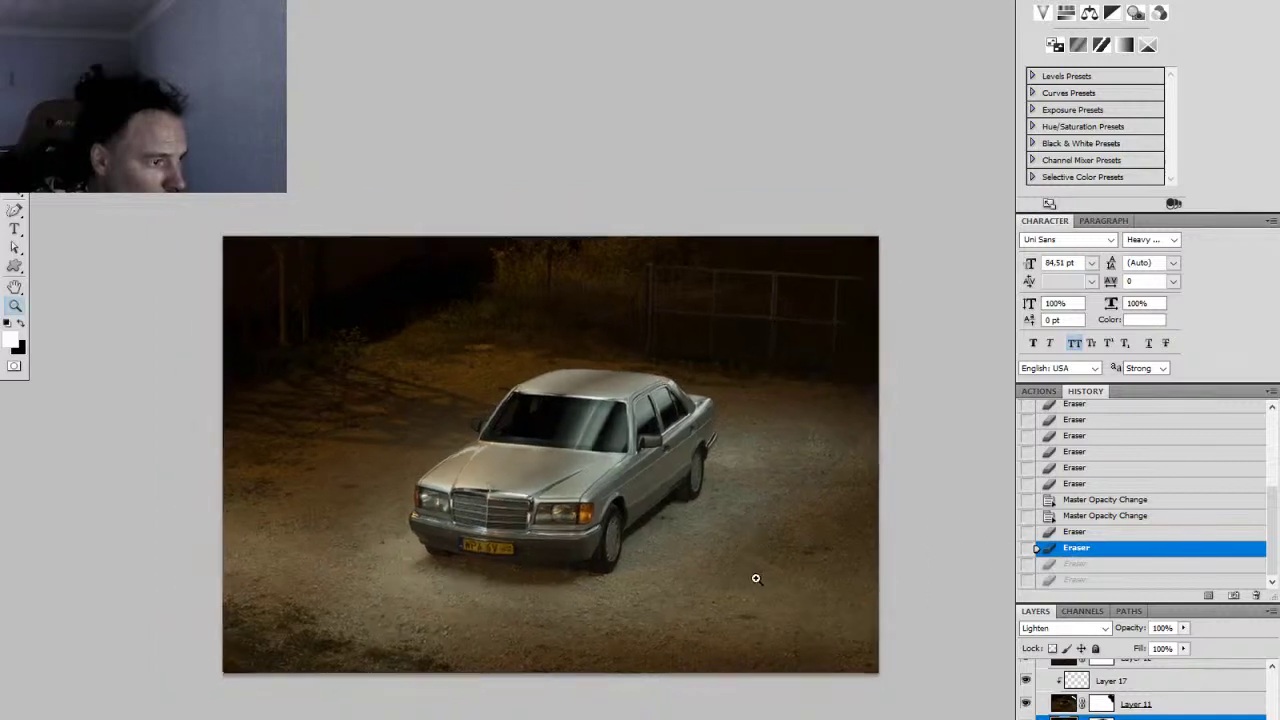
left_click_drag(763, 580, 697, 550)
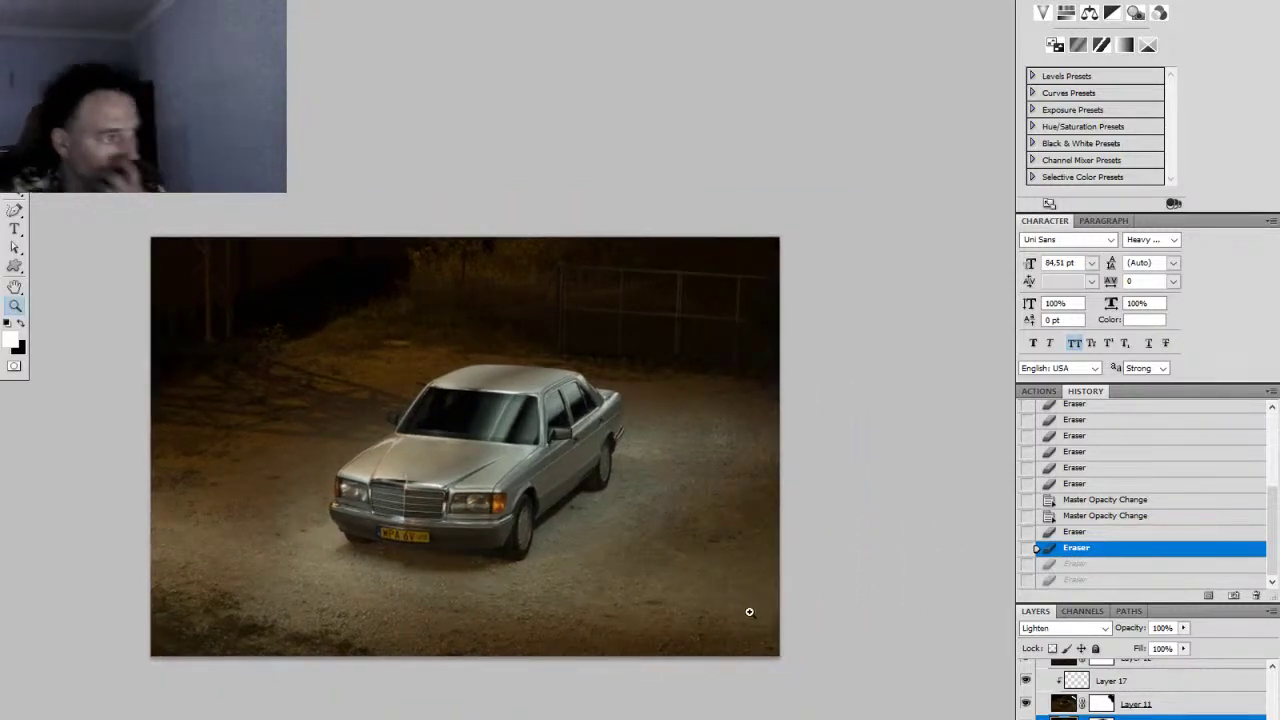
left_click(594, 509)
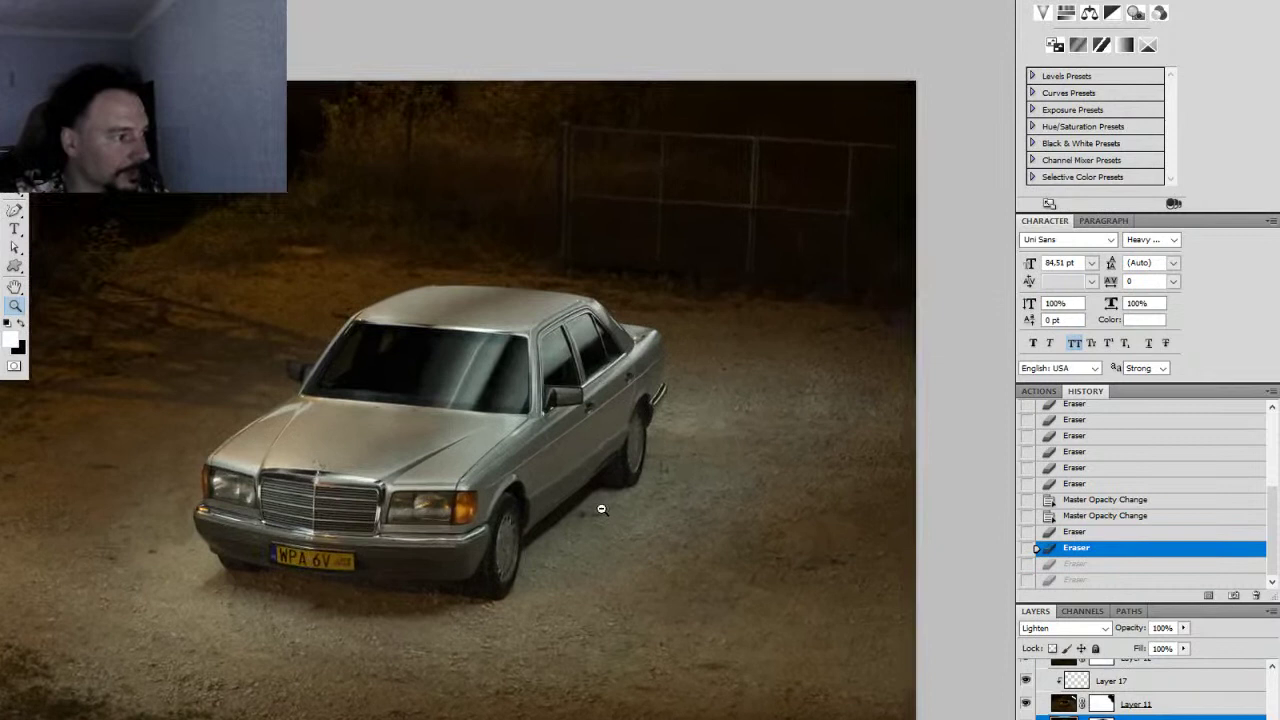
left_click_drag(508, 510, 592, 514)
left_click(593, 513)
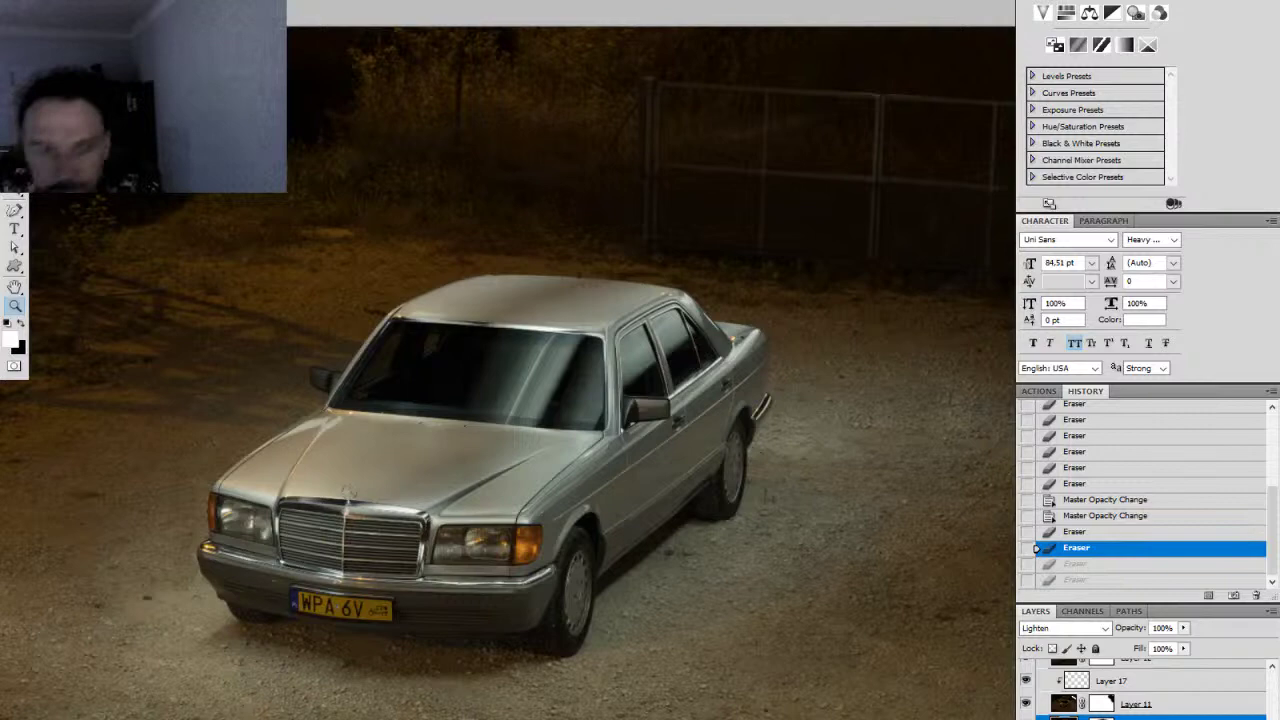
left_click_drag(670, 463, 610, 468)
scroll(1145, 688, "down", 5)
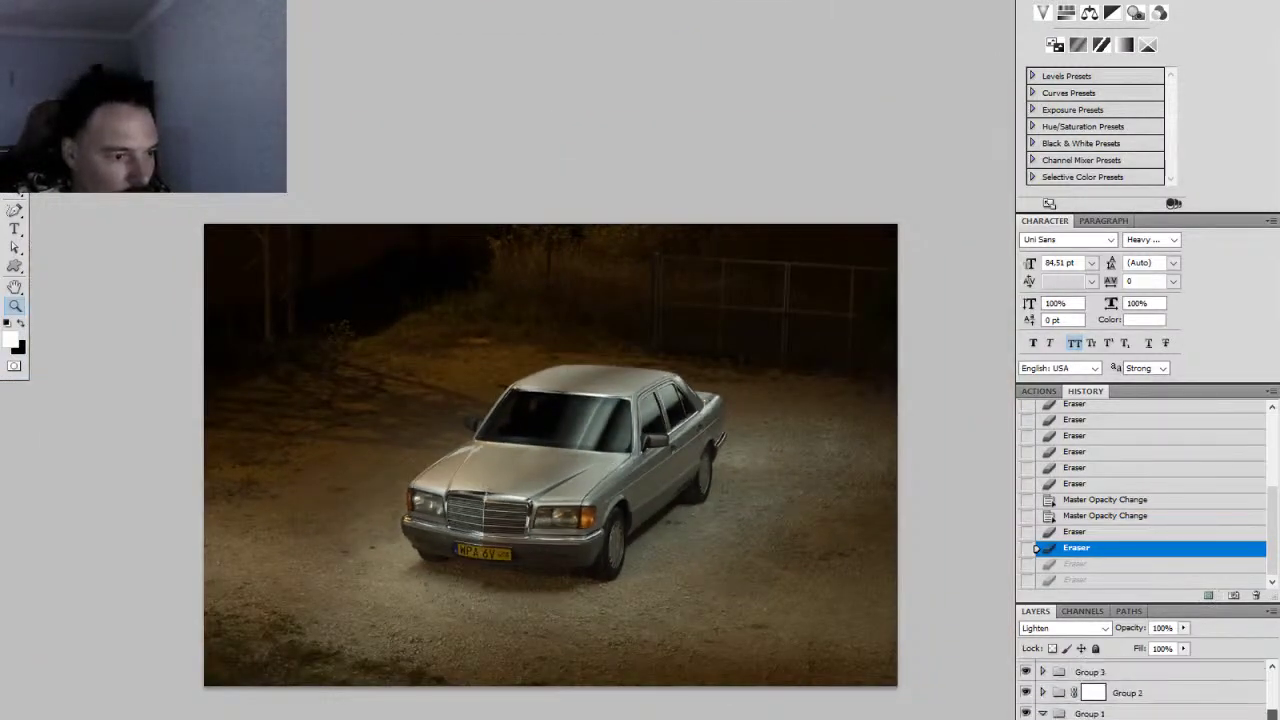
Step: Collapse the open layer group, select Group 4 and add a new empty layer above it
left_click(1043, 718)
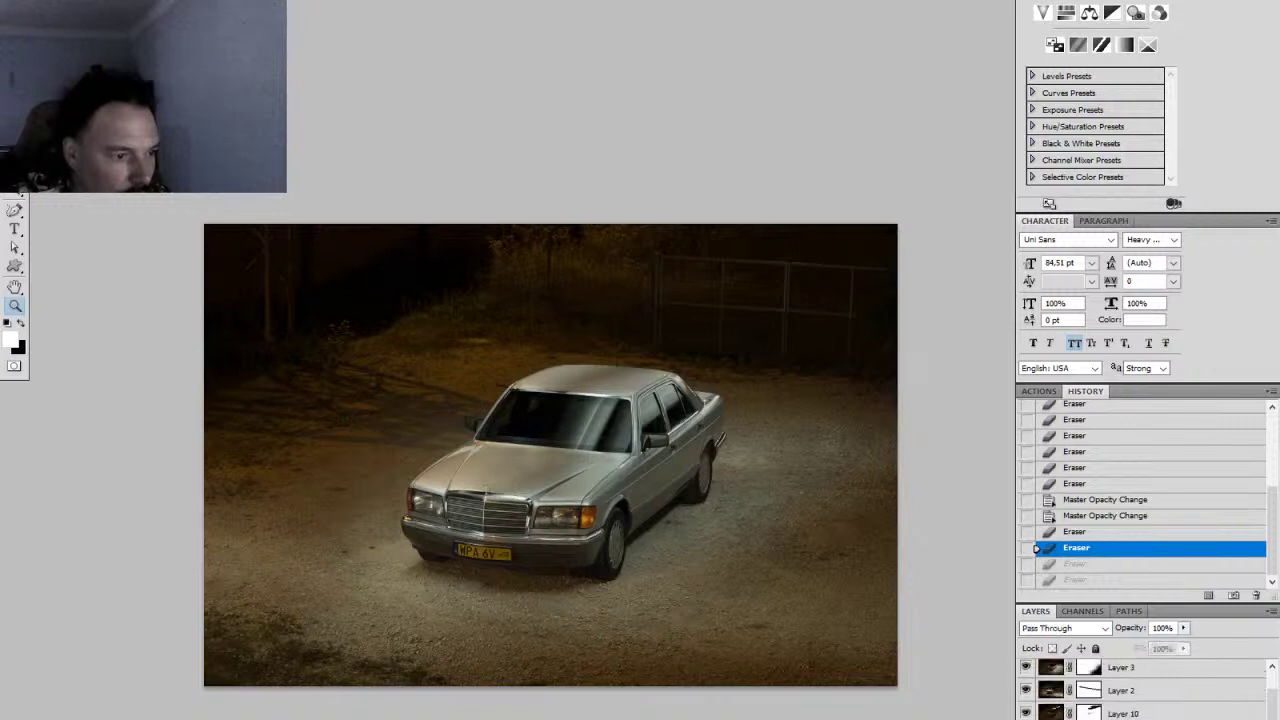
scroll(1036, 678, "up", 1)
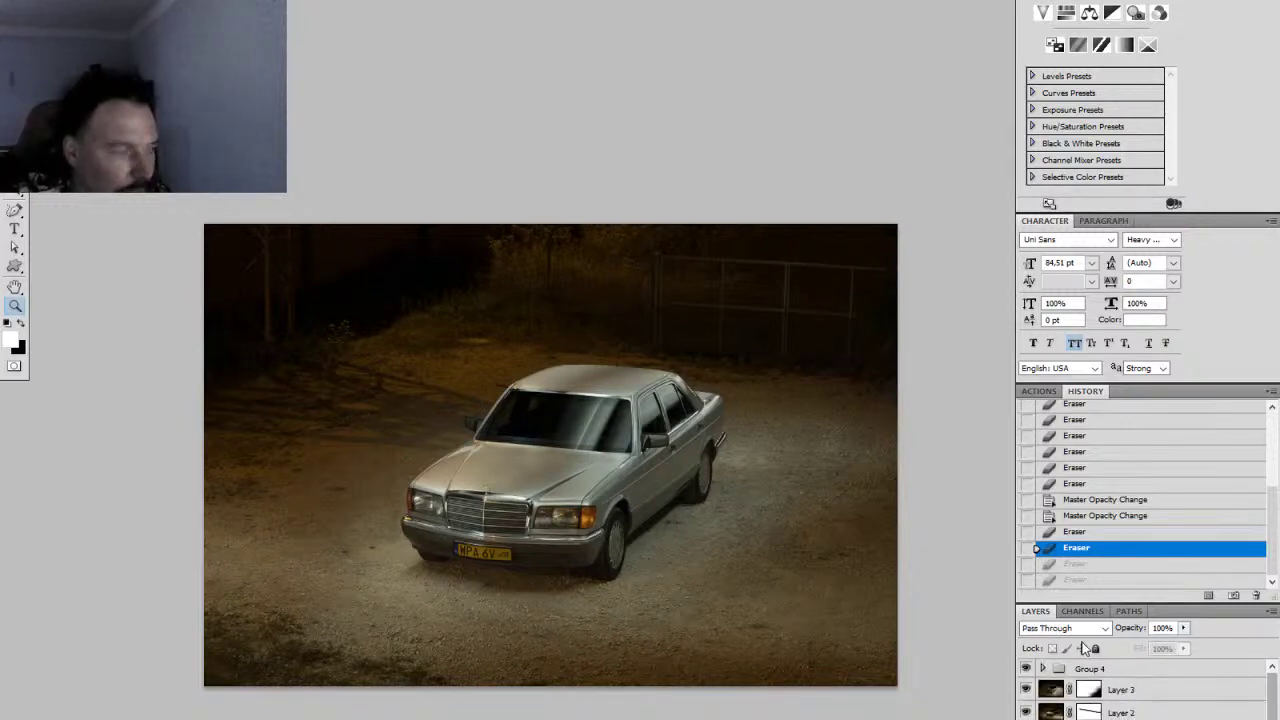
left_click(1130, 670)
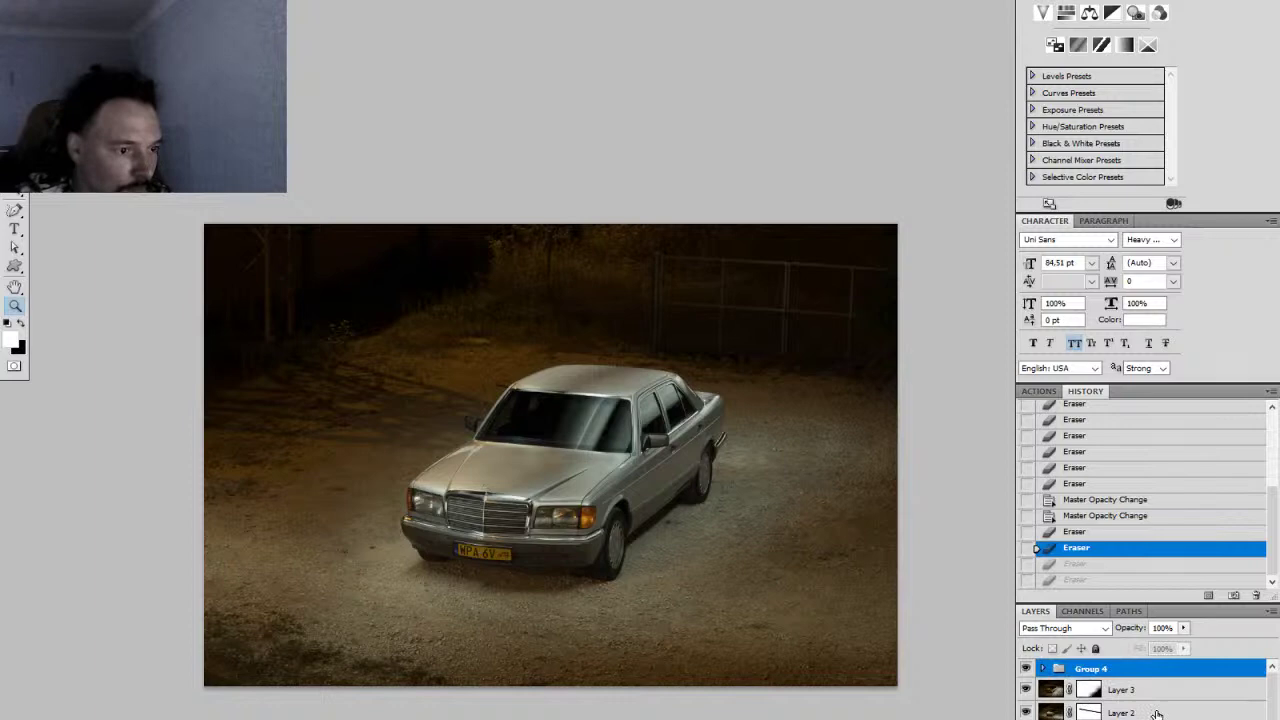
key("ctrl+shift+alt+n")
Step: Clone out the first orange glint on the roof corner above the rear side window with a smaller Clone Stamp brush
left_click_drag(665, 368, 838, 376)
left_click_drag(814, 497, 608, 457)
mouse_move(495, 533)
left_mouse_down()
mouse_move(543, 521)
mouse_move(531, 523)
left_mouse_up()
key("b")
right_click(555, 518)
left_click_drag(603, 554, 578, 556)
key("Return")
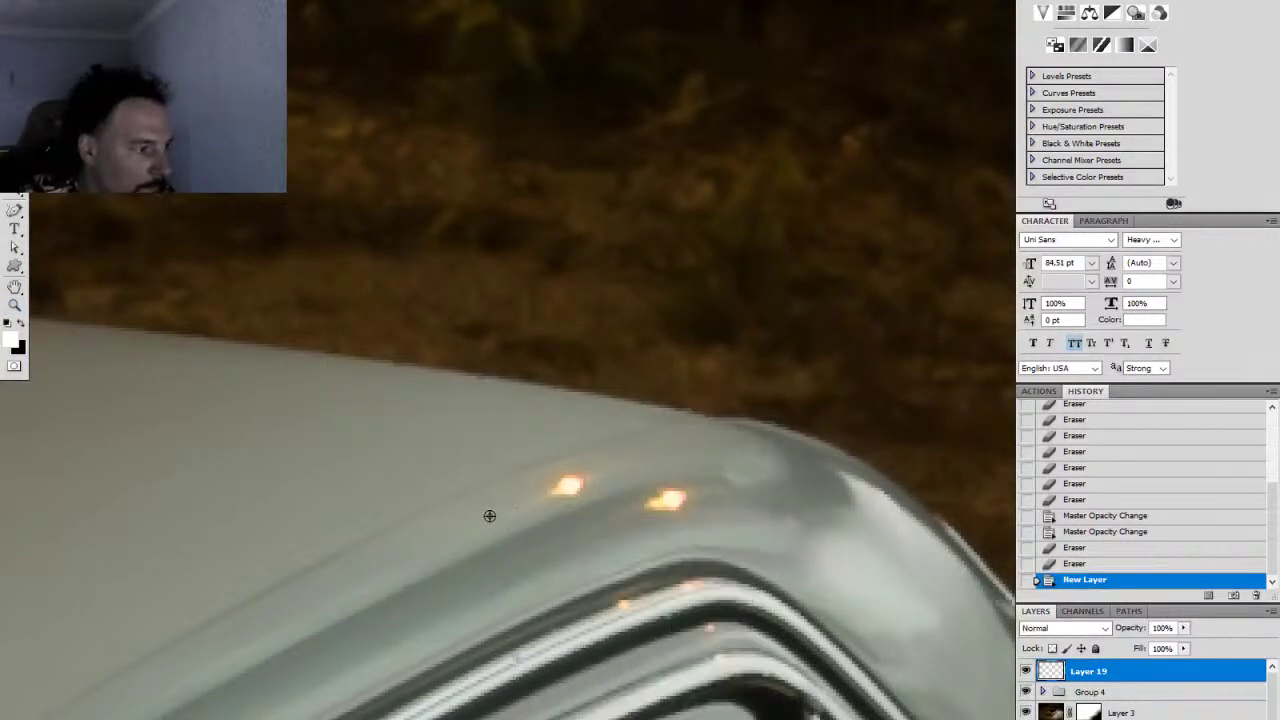
left_click(566, 486)
left_click(566, 483)
left_click(574, 482)
left_click(579, 481)
left_click(580, 485)
left_click(582, 484)
left_click(578, 483)
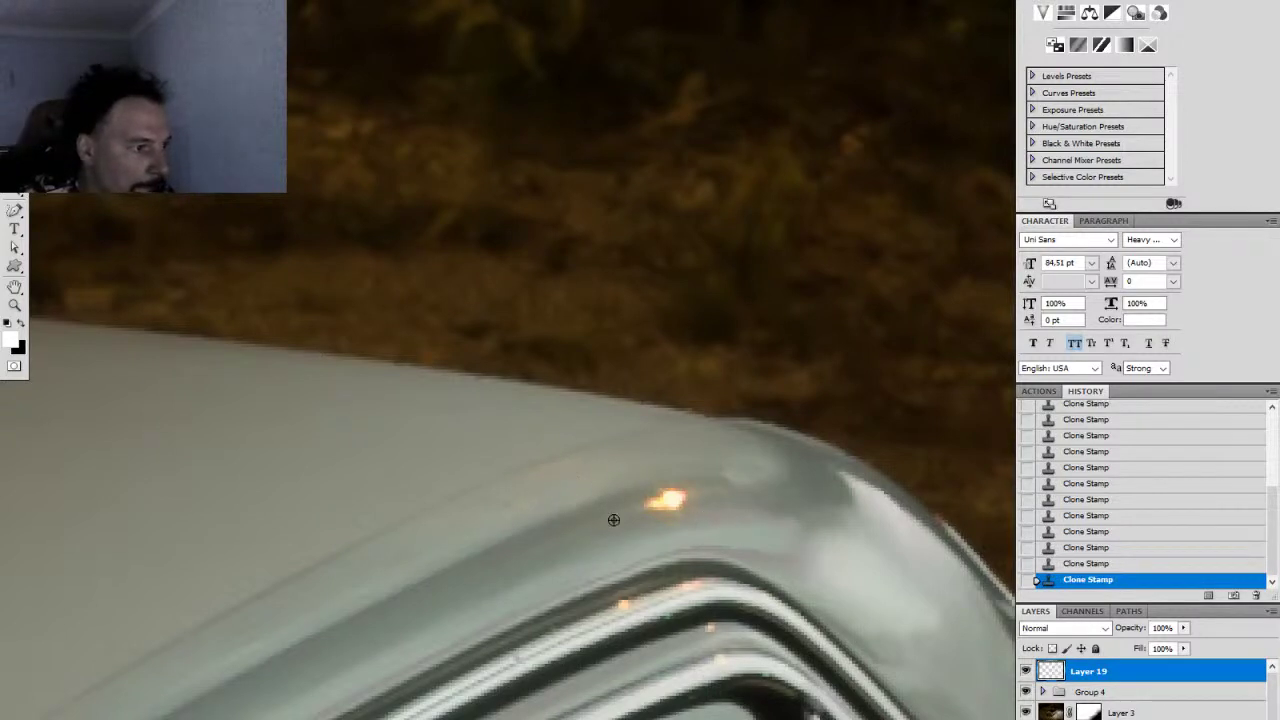
Step: Clone out the second orange glint on the roof corner above the window trim, then undo the last three strokes
left_click(655, 503)
left_click(666, 500)
left_click(675, 498)
left_click(707, 494)
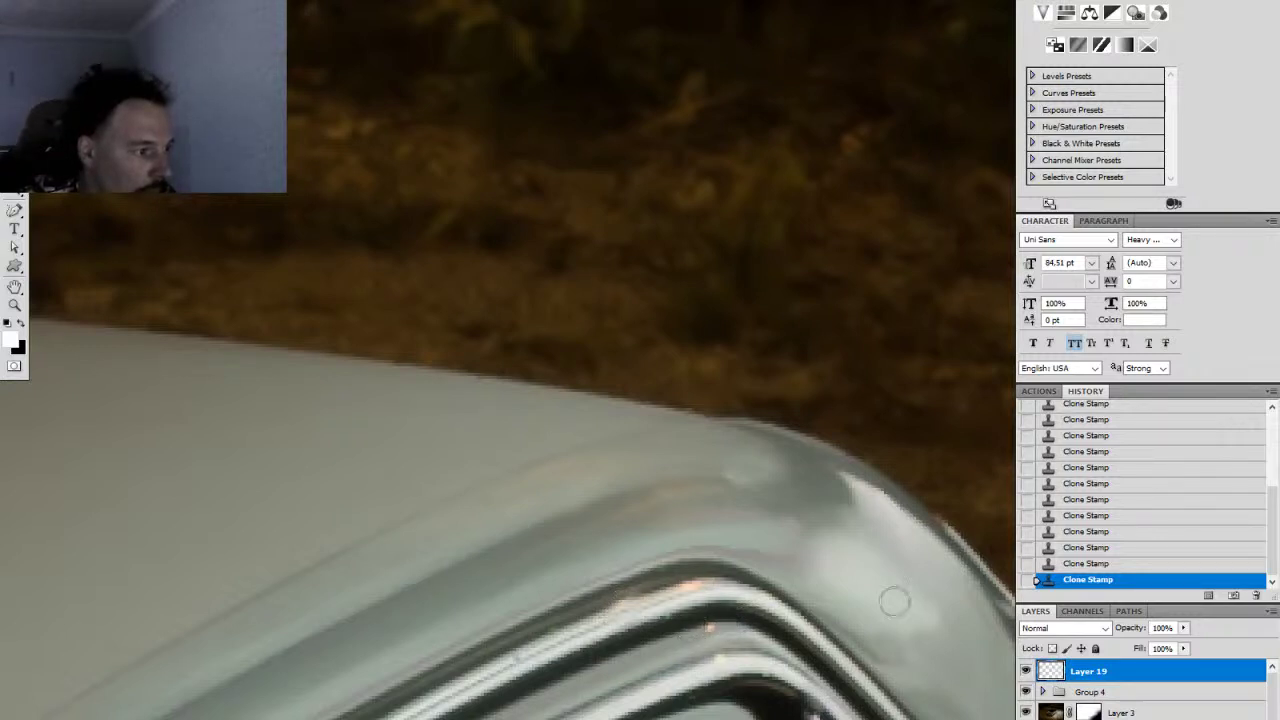
key("ctrl+alt+z")
key("ctrl+alt+z")
key("ctrl+alt+z")
Step: Clone out the small orange glints on the chrome trim above the rear side window
left_click_drag(591, 645, 651, 577)
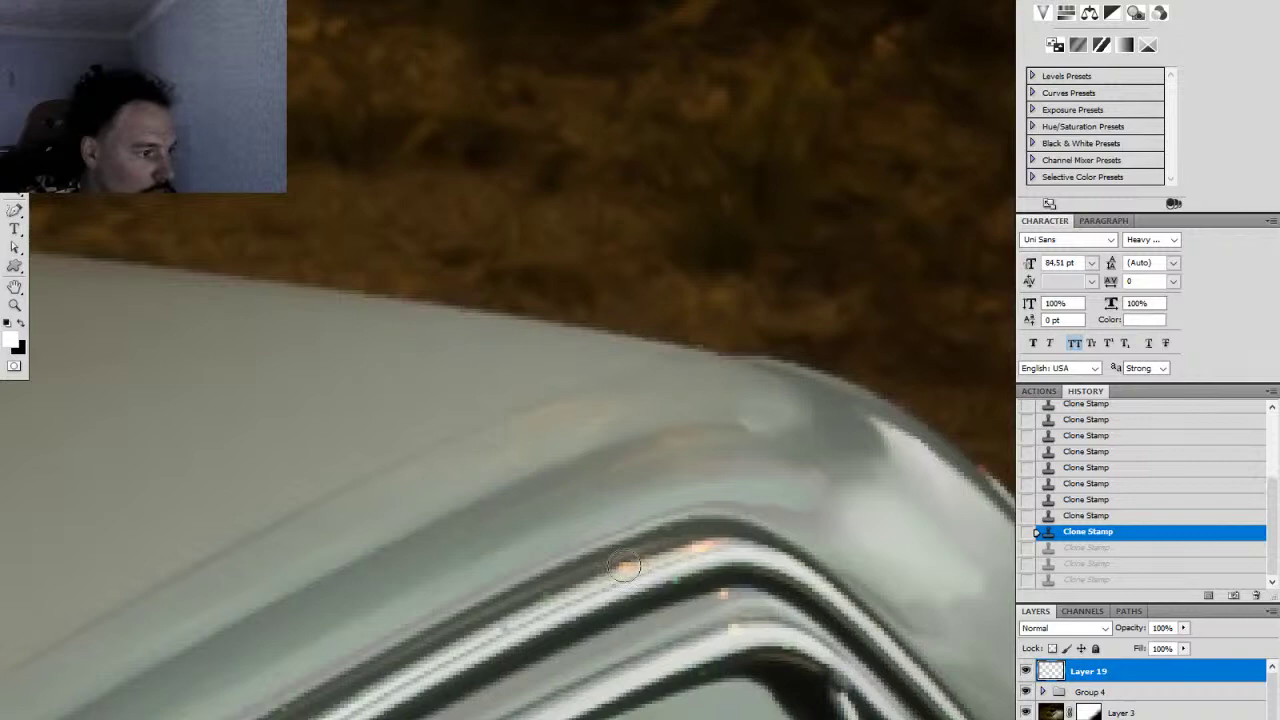
left_click(622, 567)
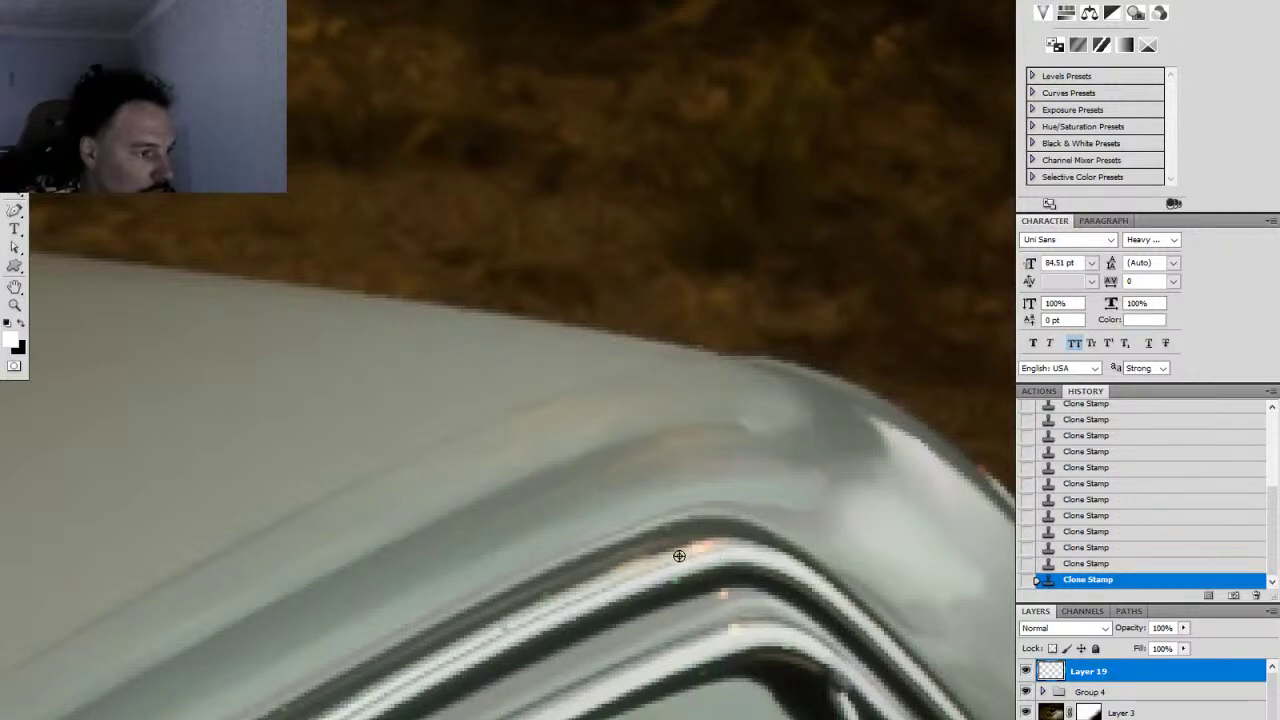
left_click_drag(711, 586, 648, 538)
Step: Clone out the yellowish spot on the rear fender and the orange glare at the base of the rear roof pillar
key("z")
left_click_drag(788, 603, 801, 552)
left_click(648, 606, "alt")
left_click(670, 585, "alt")
key("s")
left_click(620, 571)
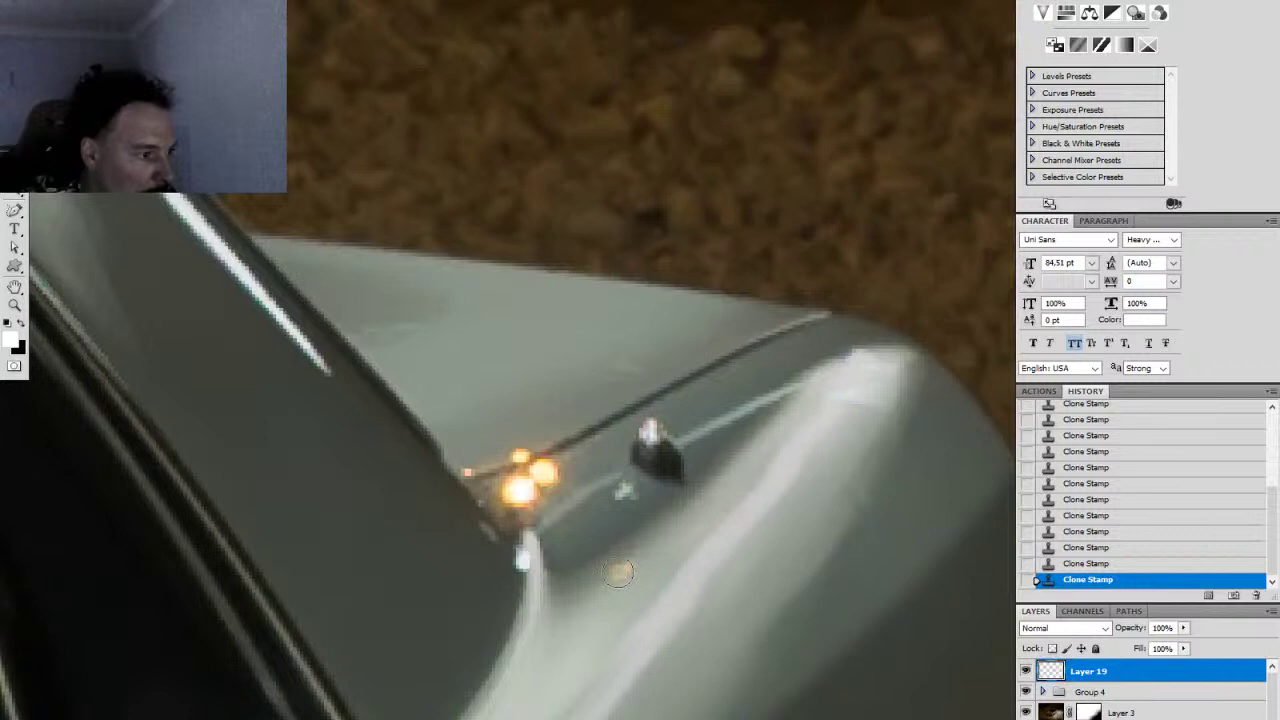
left_click(617, 540)
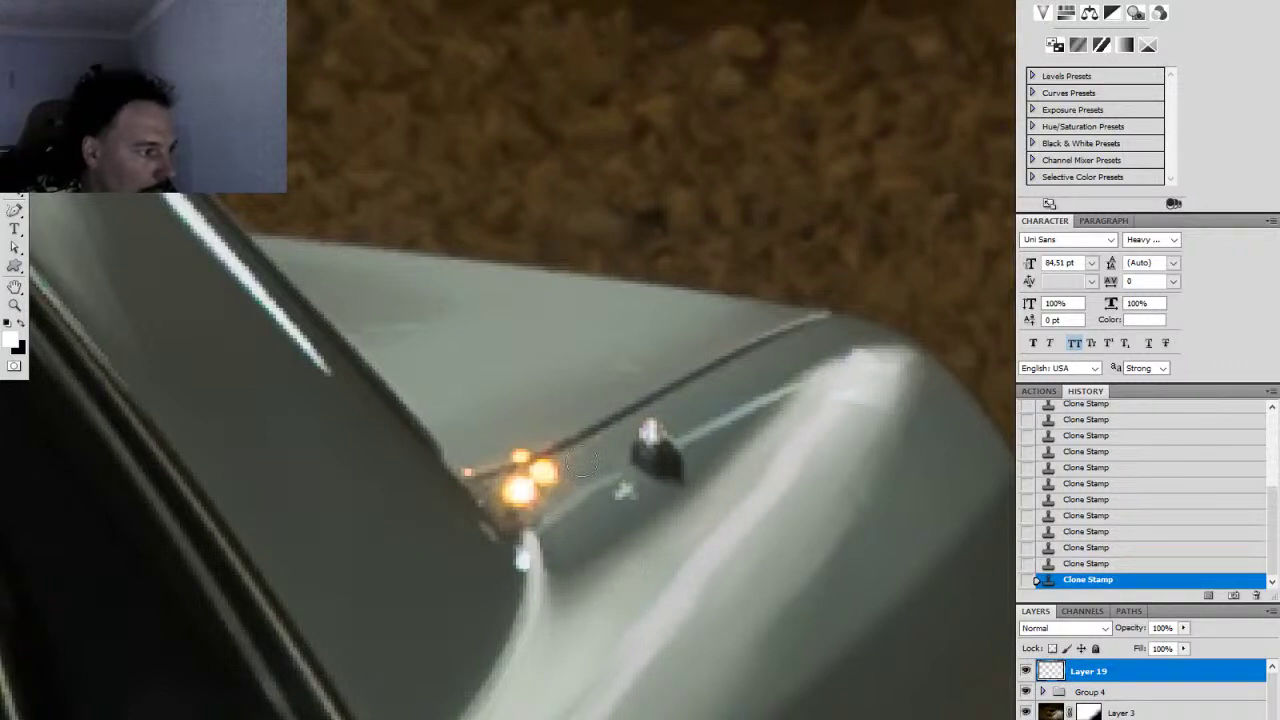
left_click(518, 449)
left_click(551, 466)
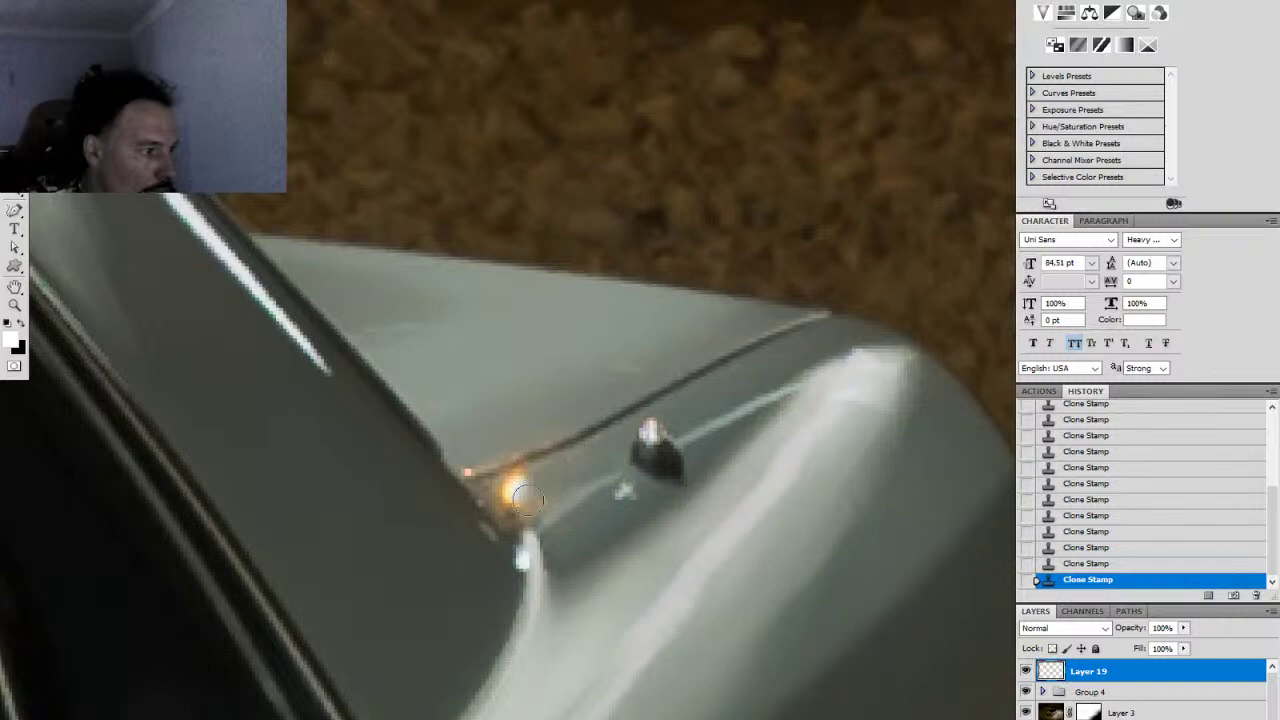
left_click_drag(502, 484, 499, 500)
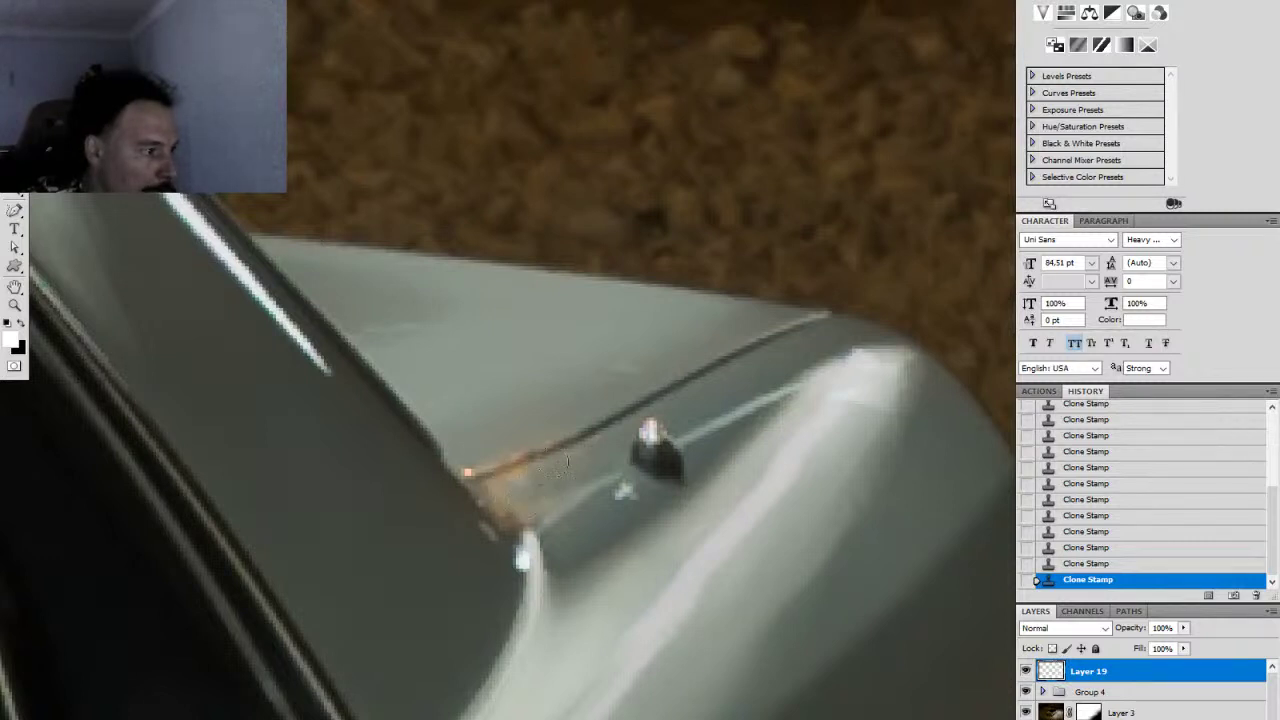
left_click(504, 475)
left_click(492, 479)
Step: Clone out the orange glare on the front roof edge at the far upper corner of the windshield
key("z")
left_click(673, 534, "alt")
left_click(673, 534, "alt")
left_click(673, 534, "alt")
left_click(673, 534, "alt")
left_click_drag(434, 674, 668, 546)
left_click_drag(552, 384, 707, 390)
mouse_move(690, 494)
left_mouse_down()
mouse_move(702, 492)
mouse_move(680, 499)
left_mouse_up()
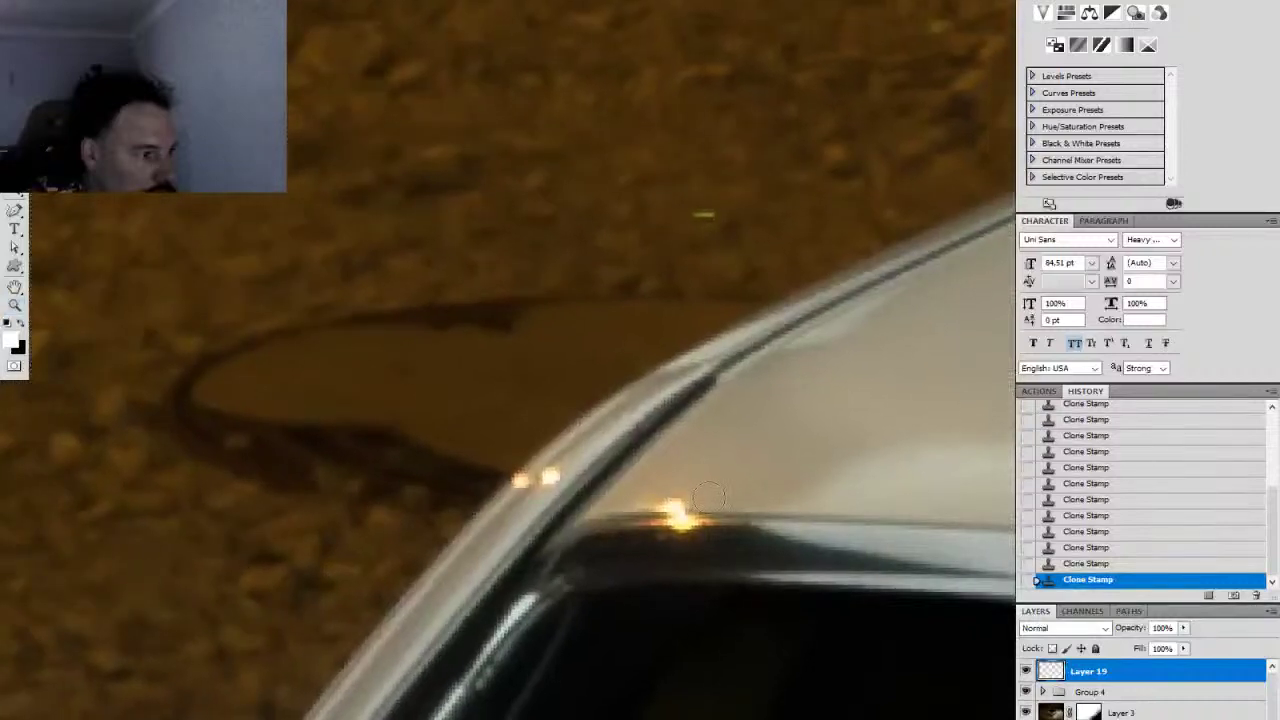
left_click(706, 496, "alt")
left_click(677, 499)
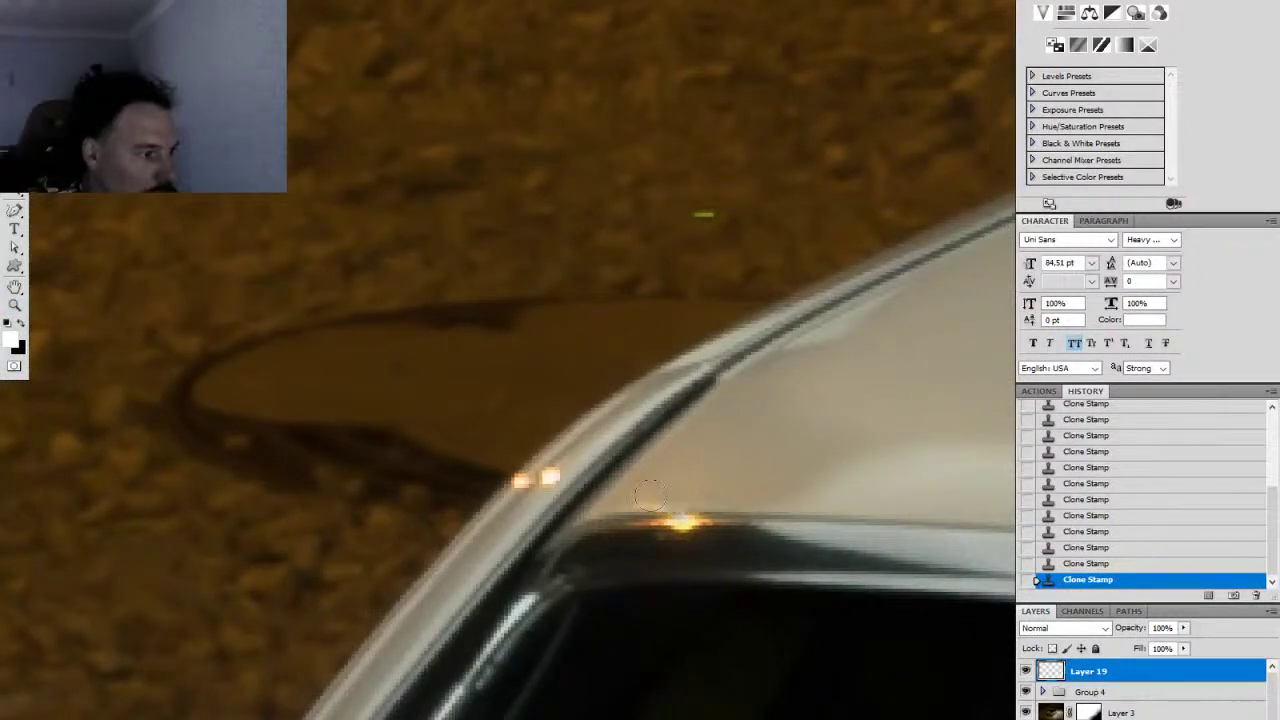
left_click_drag(660, 510, 673, 505)
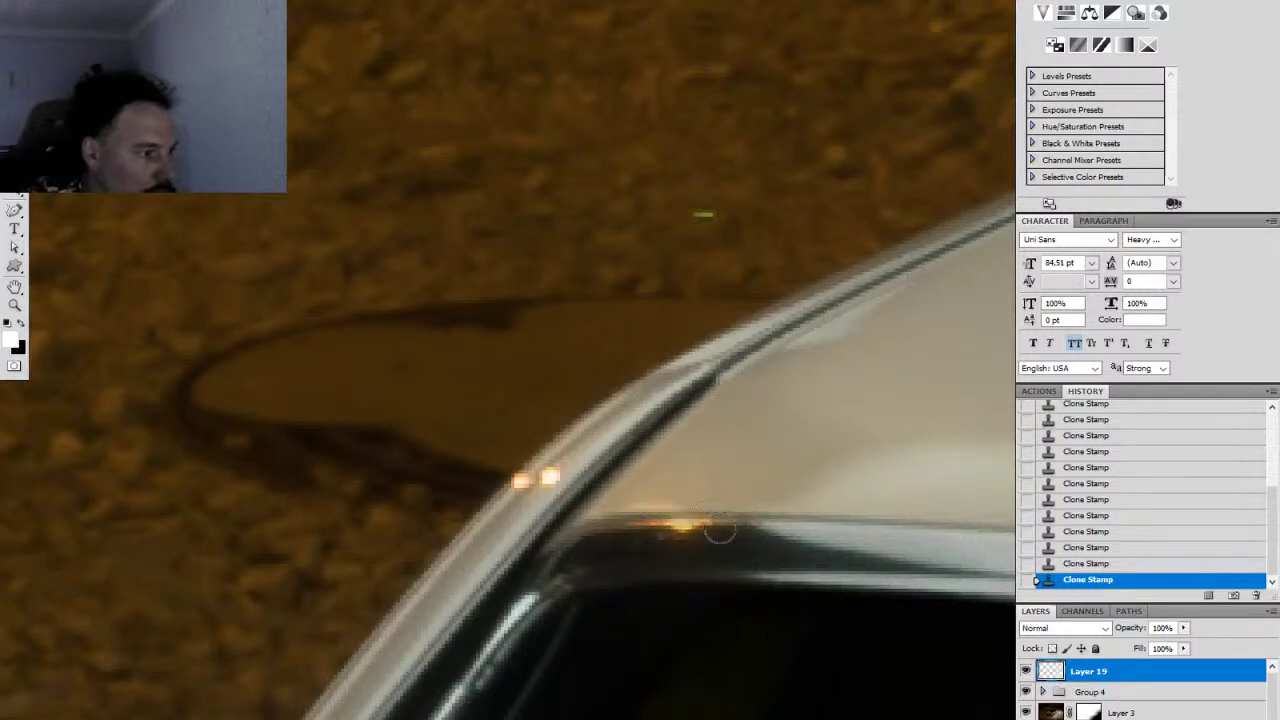
left_click(709, 536, "alt")
left_click_drag(684, 538, 579, 519)
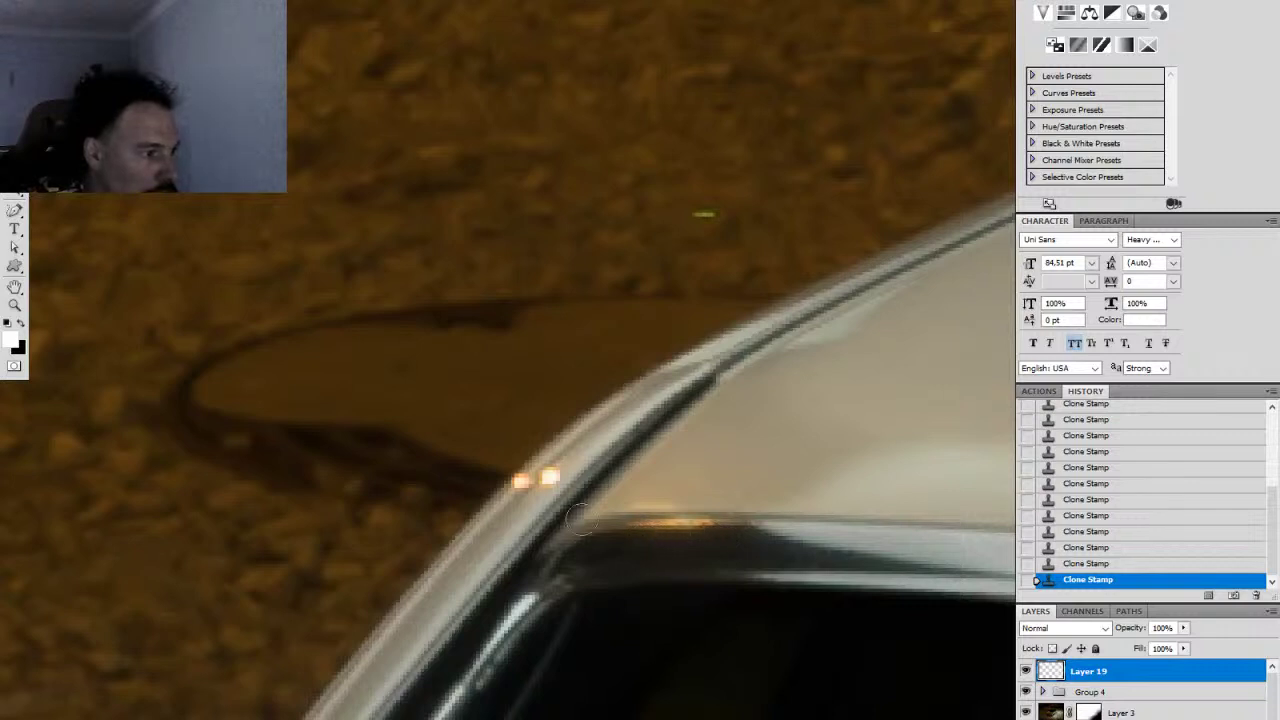
Step: Clone over the two bright orange glints on the outer edge of the far windshield pillar
mouse_move(533, 487)
left_mouse_down()
mouse_move(537, 503)
mouse_move(571, 456)
mouse_move(503, 513)
left_mouse_up()
left_click(517, 486)
left_click(517, 482)
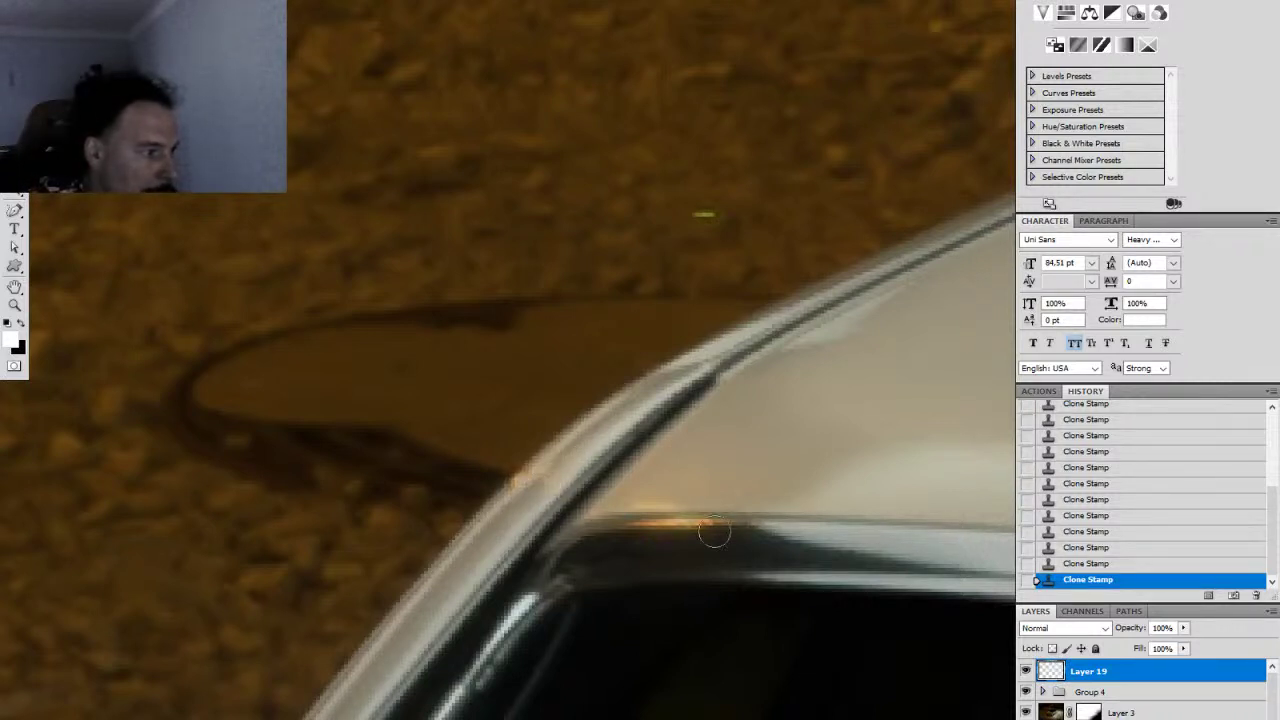
Step: Clone out the orange light speck in the dark part of the windshield glass
key("z")
left_click(757, 543, "alt")
left_click(757, 543, "alt")
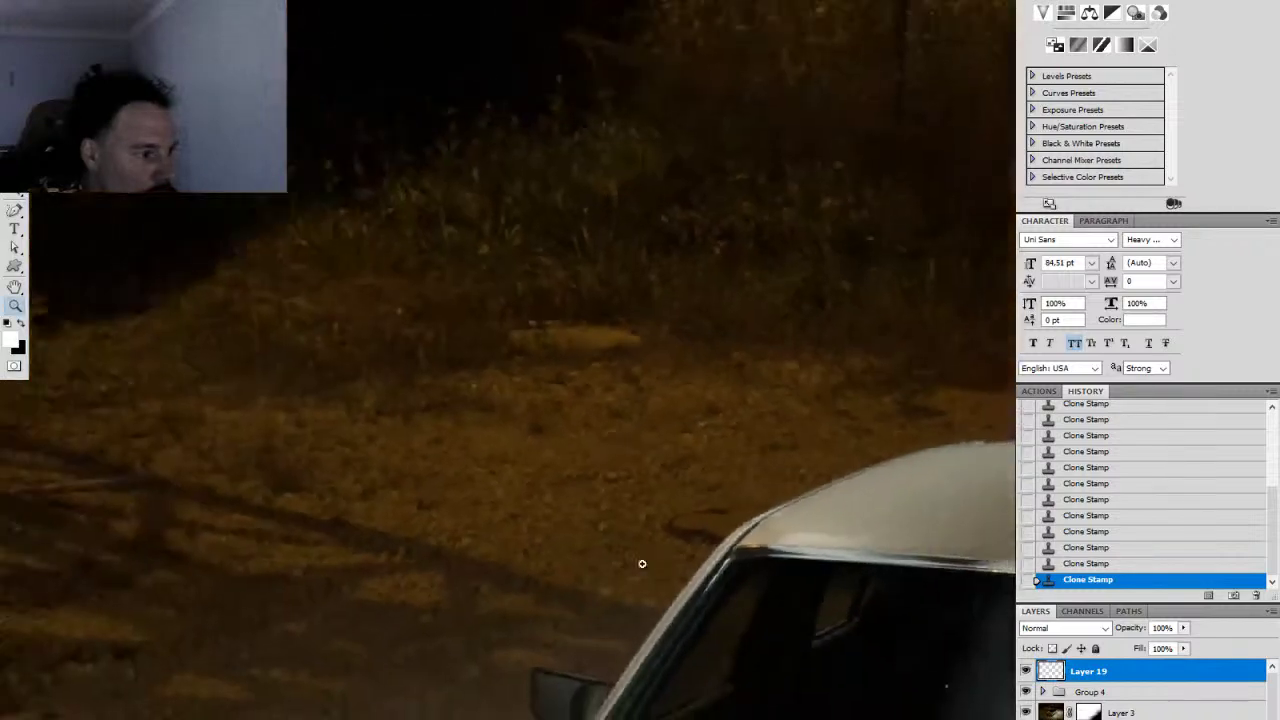
left_click(643, 563, "alt")
left_click_drag(689, 620, 606, 467)
scroll(606, 467, "up", 6)
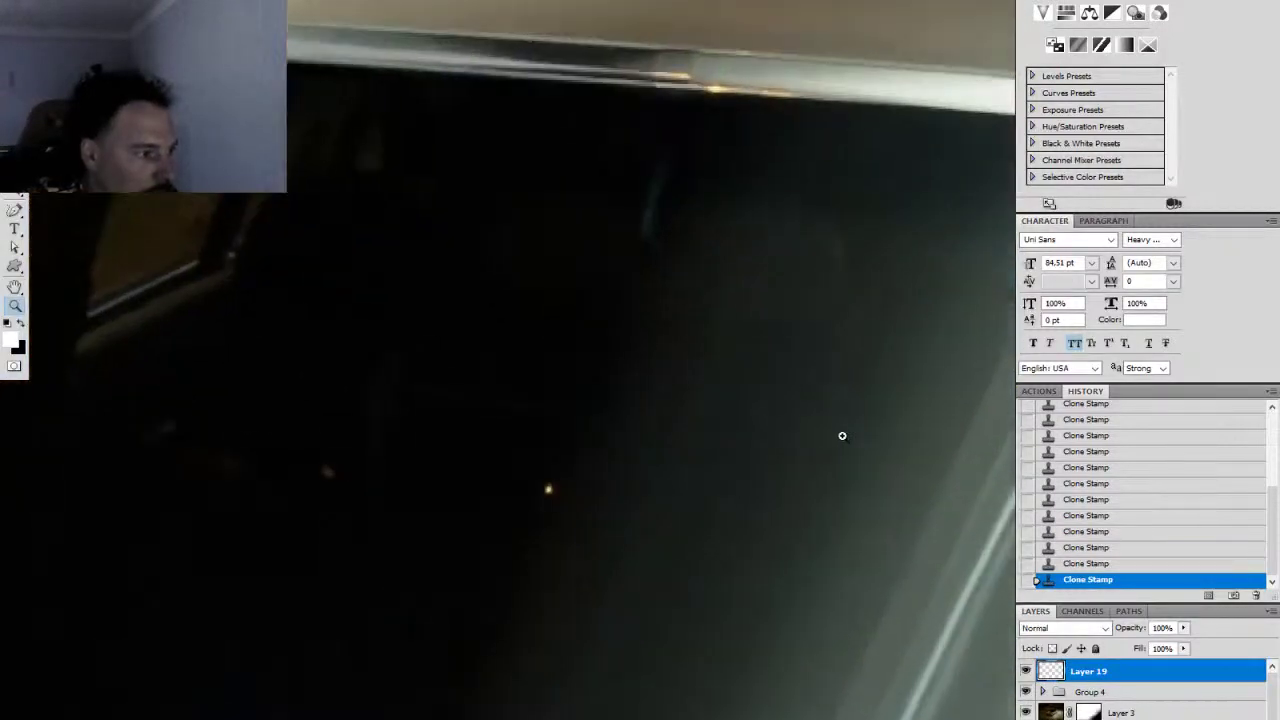
left_click_drag(528, 494, 528, 498)
key("z")
scroll(326, 523, "down", 6)
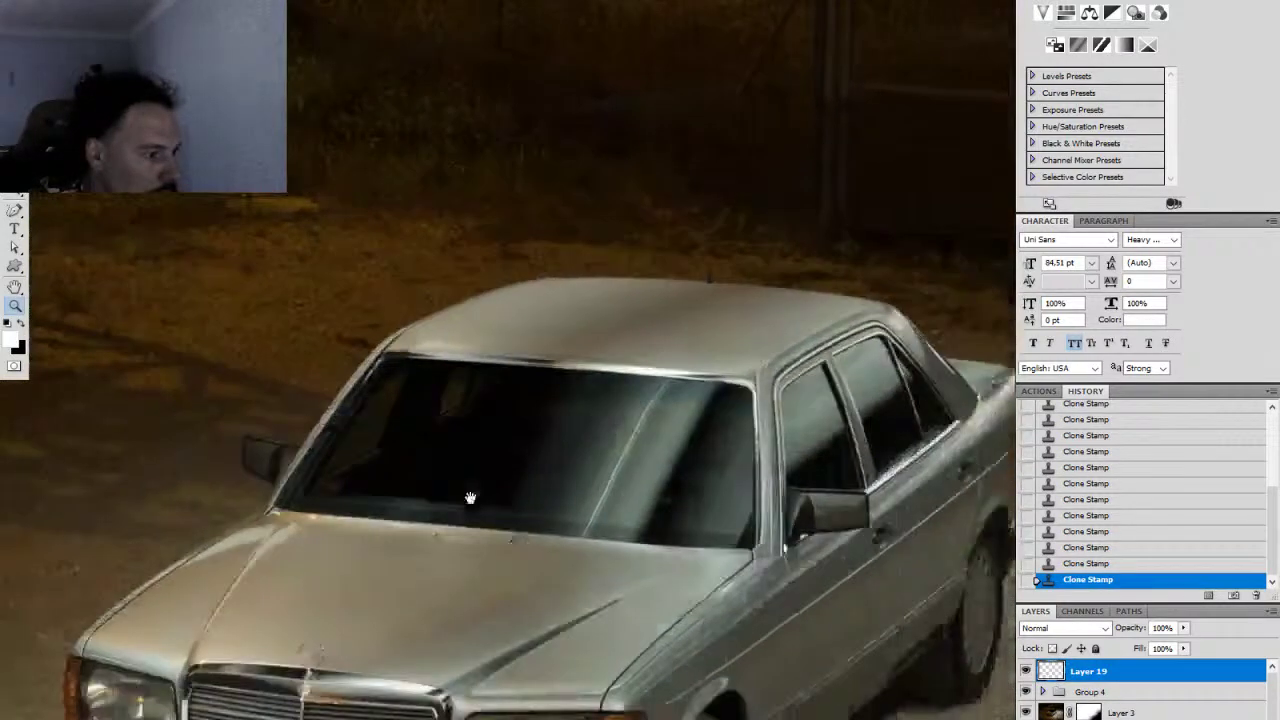
Step: Clone out the orange specks on the front fender above the turn signal and along the wheel arch's upper edge
left_click_drag(470, 498, 466, 366)
scroll(638, 482, "up", 6)
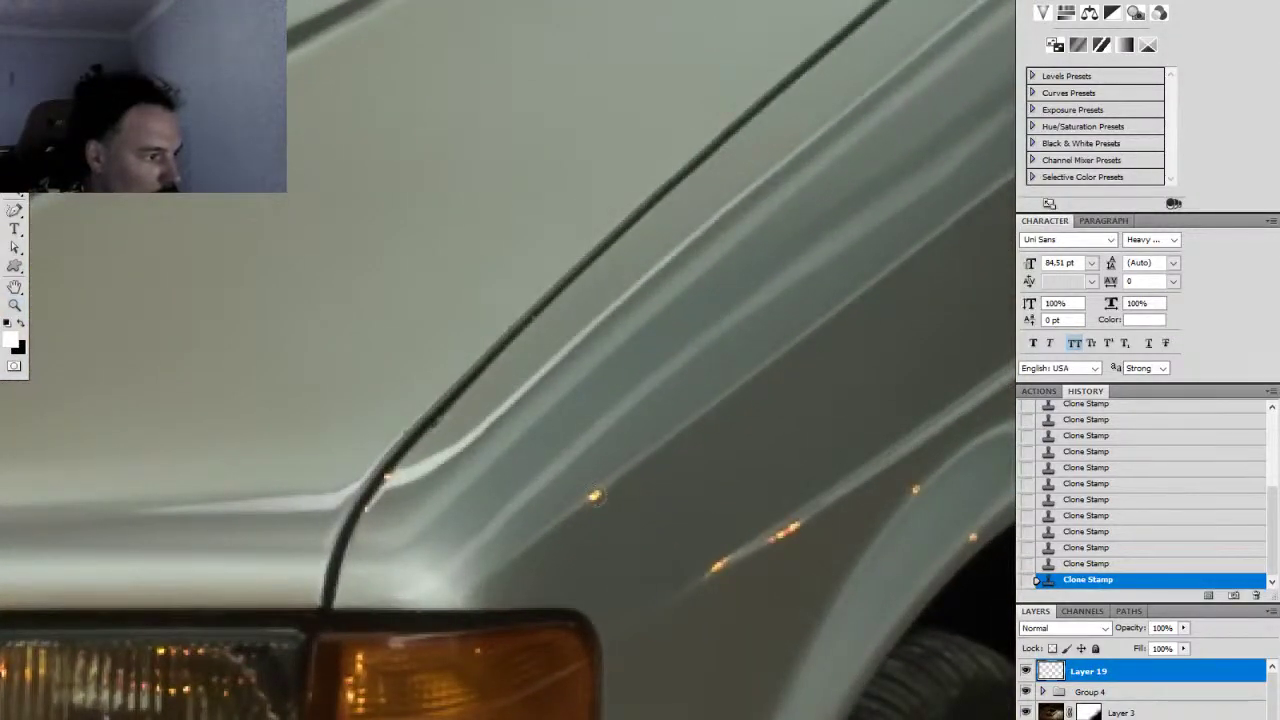
left_click(591, 498)
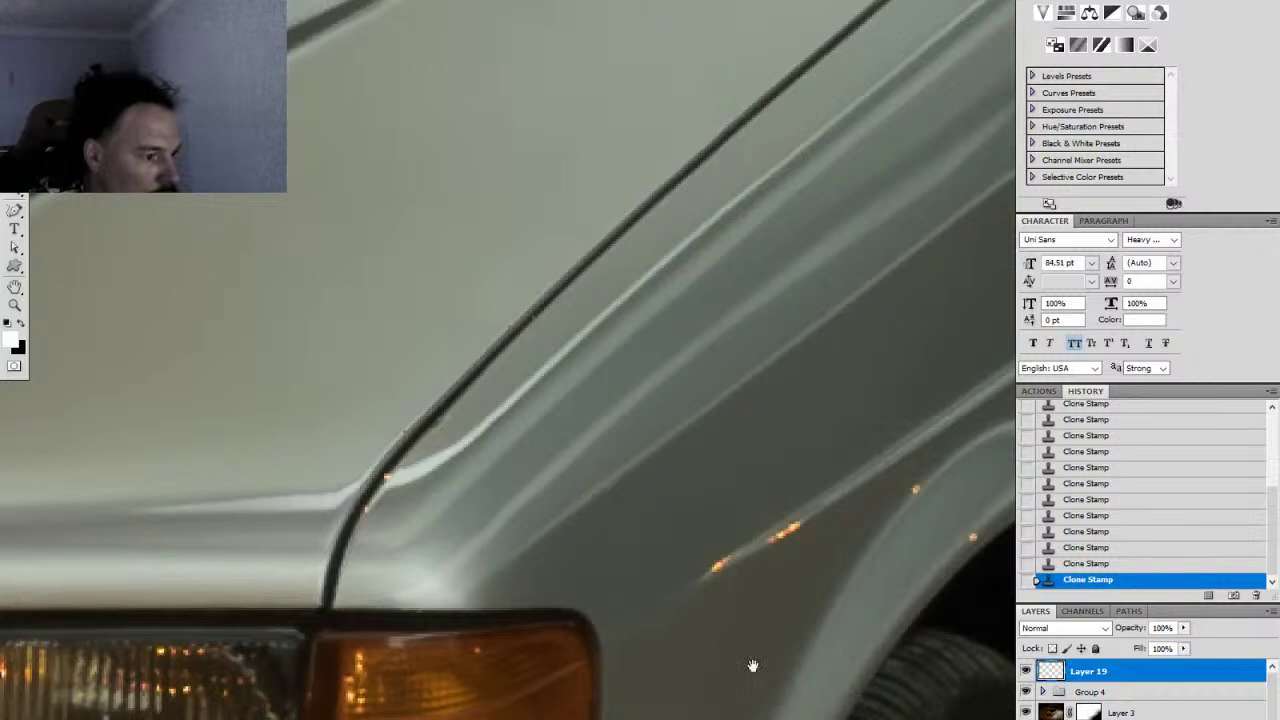
left_click_drag(752, 661, 609, 588)
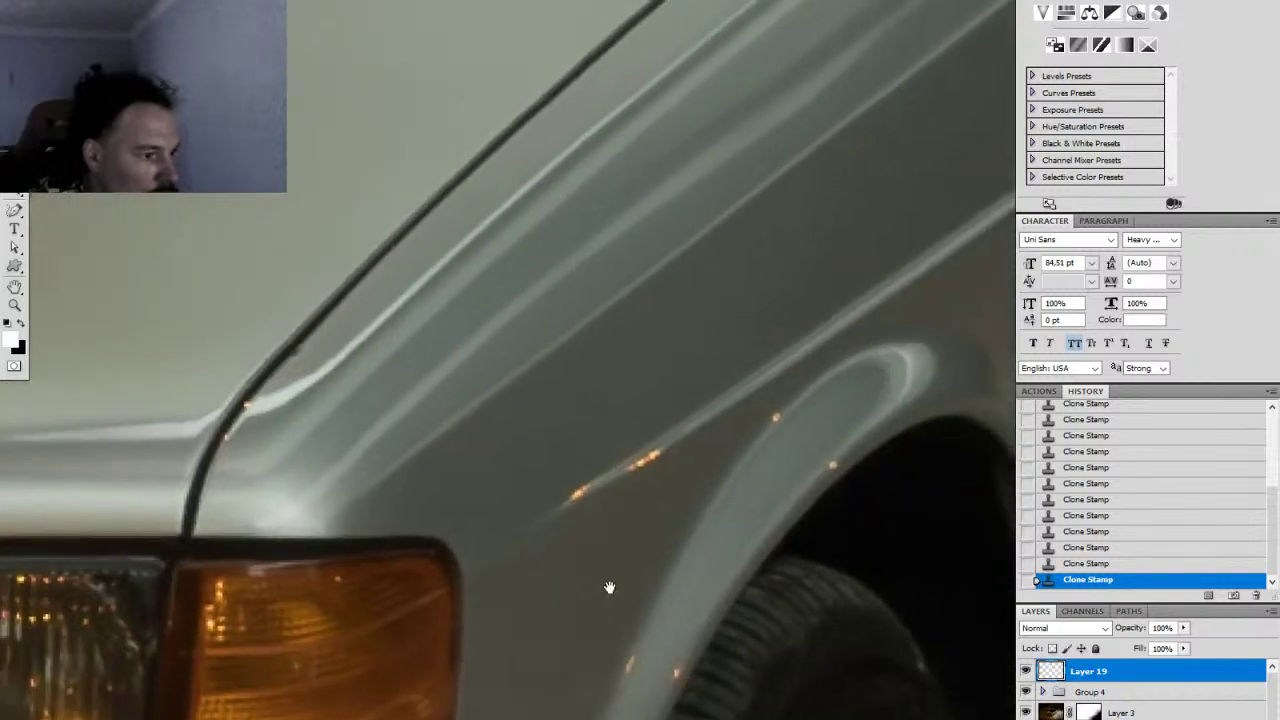
left_click(775, 417)
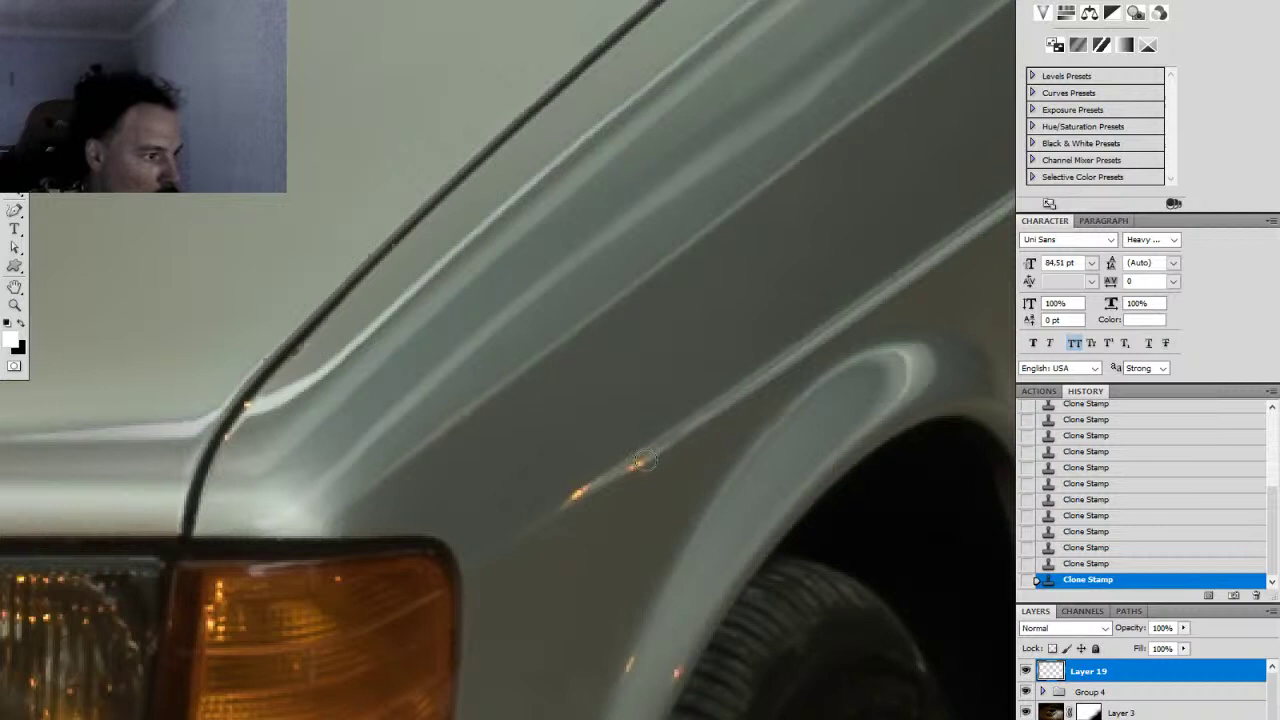
Step: Clone over the orange glints along the fender's lower crease line between the turn signal and the wheel arch
left_click(612, 482)
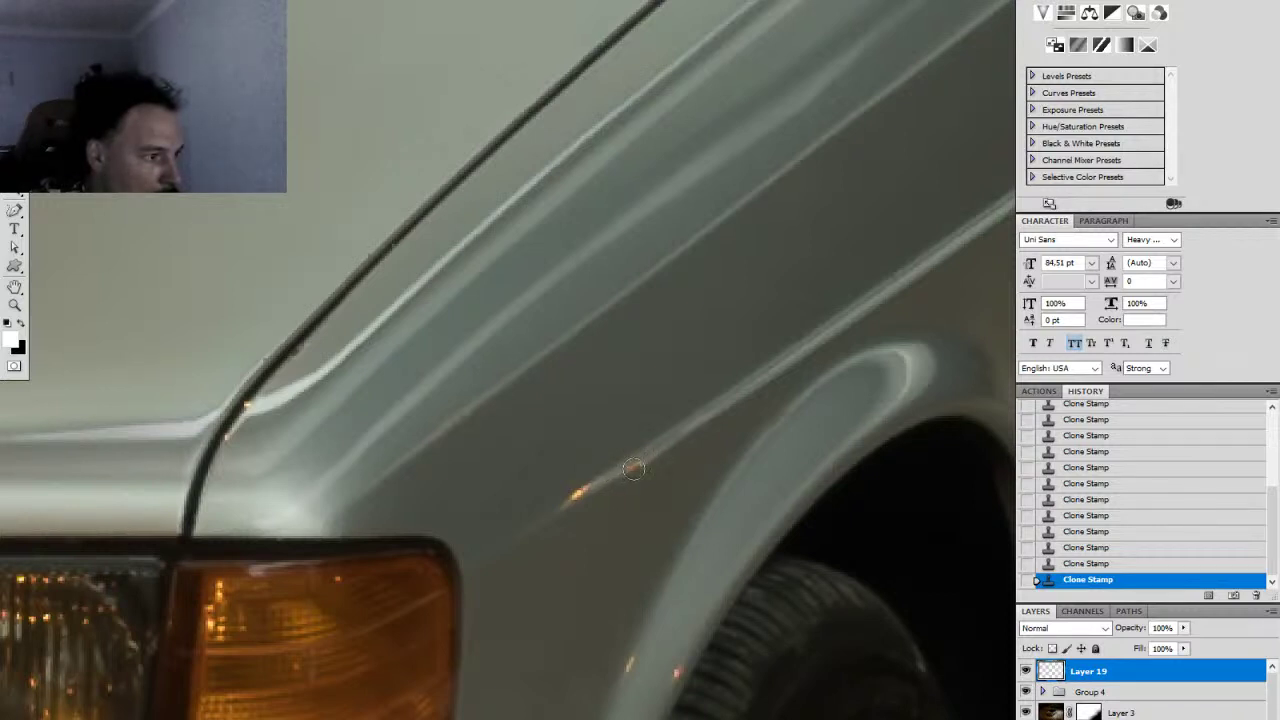
left_click(638, 465)
left_click(599, 481, "alt")
left_click(583, 491)
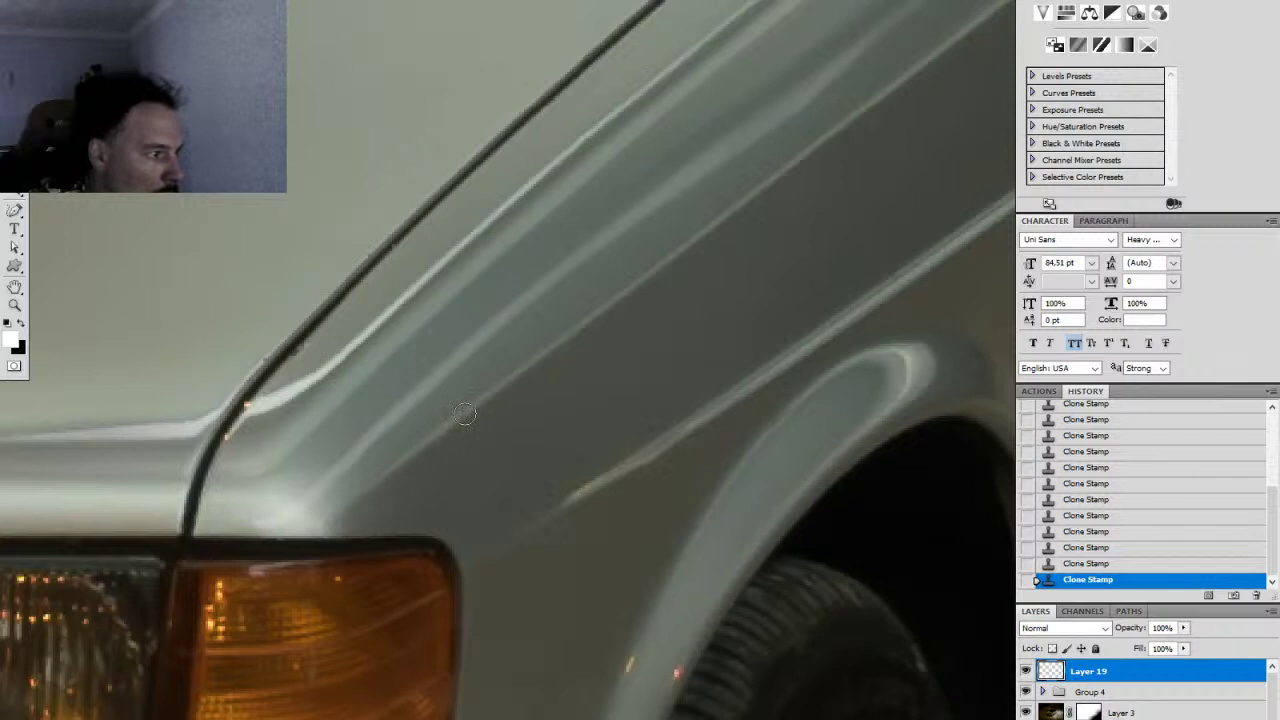
Step: Clone out the two orange specks on the wheel arch lip beside the front tire
left_click_drag(609, 627, 559, 485)
left_click(632, 512, "alt")
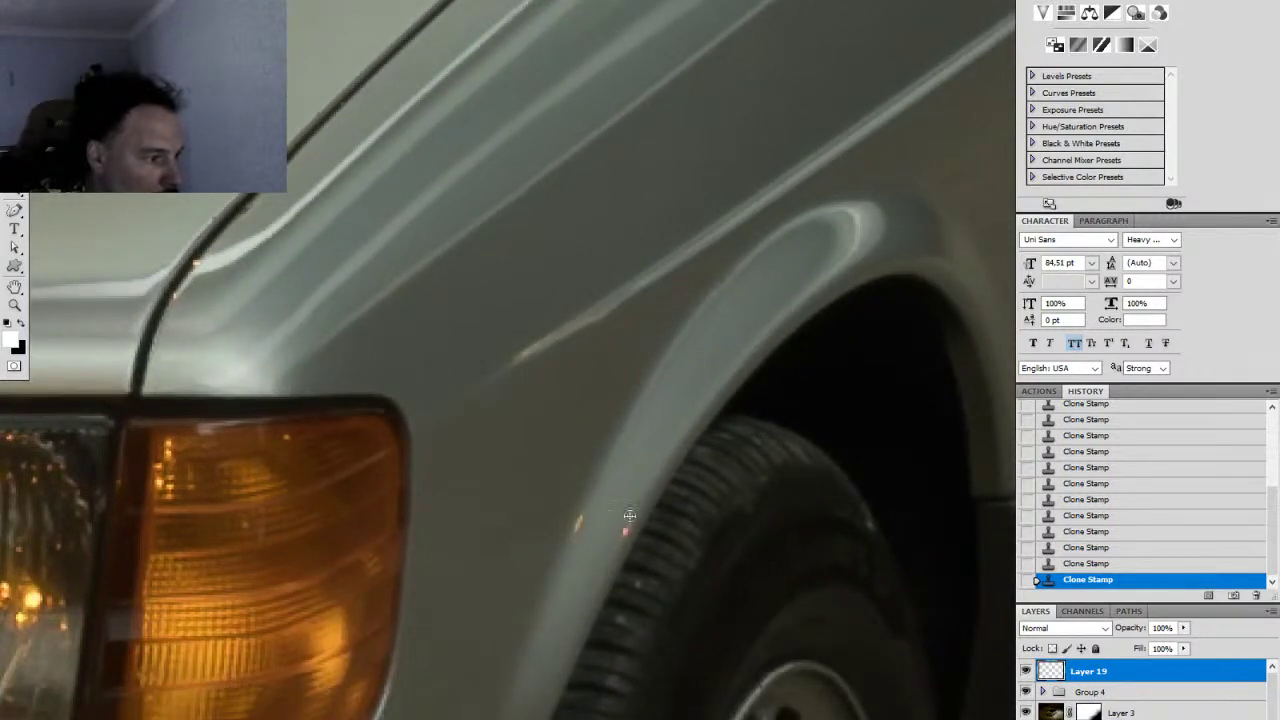
left_click(578, 528)
left_click(582, 523)
Step: Clone out the two small orange specks along the hood gap above the headlight with a smaller brush
key("z")
left_click_drag(516, 497, 434, 497)
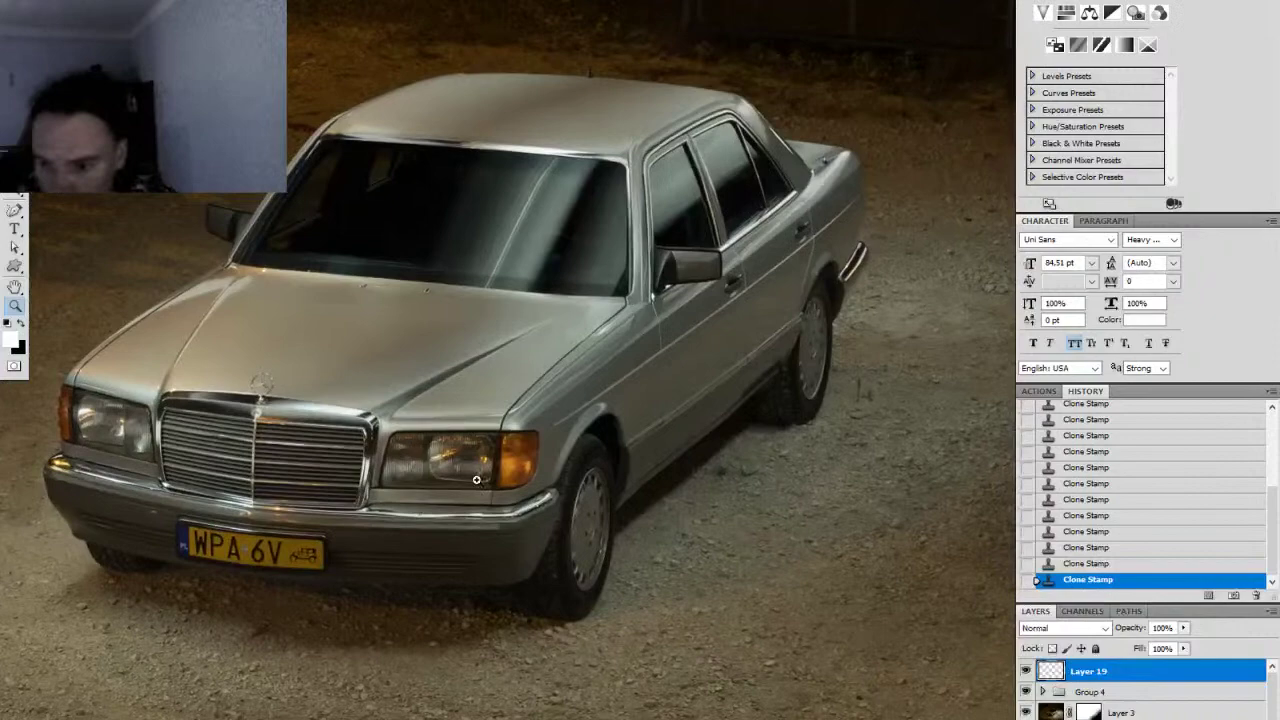
left_click_drag(597, 457, 532, 387)
key("s")
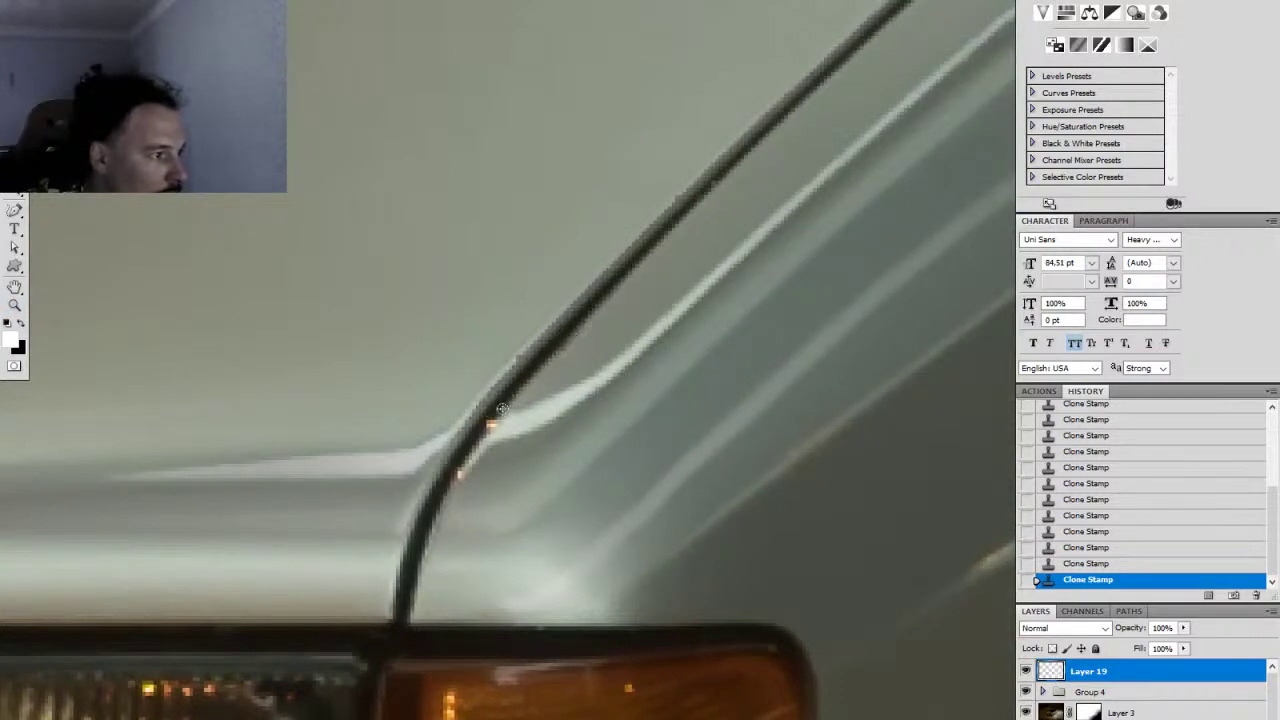
key("z")
left_click(510, 438)
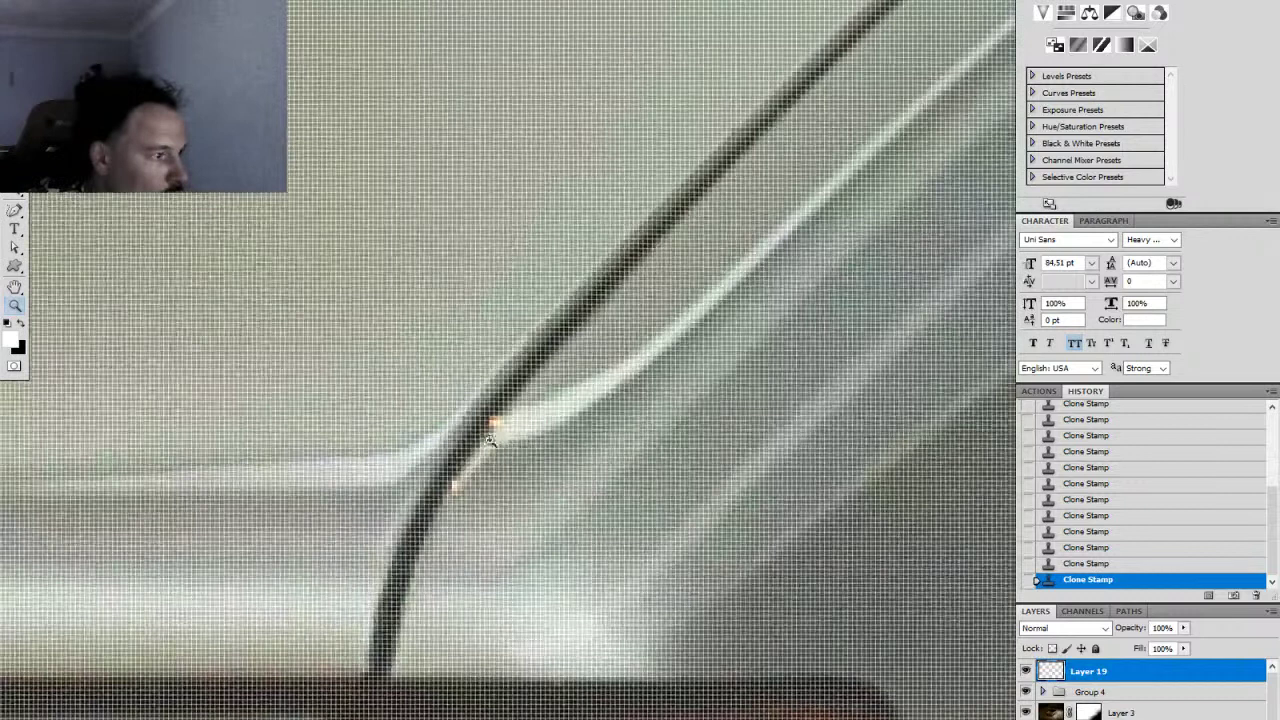
key("s")
right_click(500, 441)
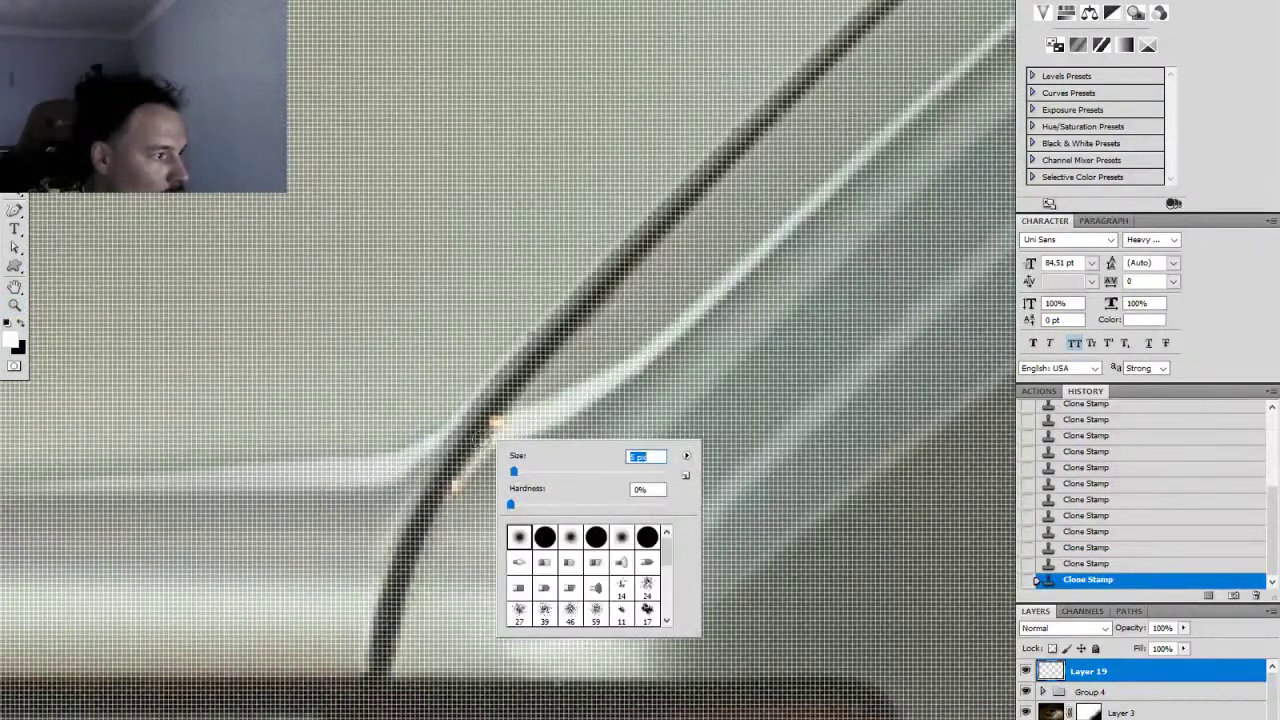
left_click(487, 432)
left_click(468, 471, "alt")
mouse_move(489, 440)
left_mouse_down()
mouse_move(464, 480)
mouse_move(494, 481)
mouse_move(432, 516)
left_mouse_up()
Step: Clone out the bright round glint on the hood just below the far lower corner of the windshield
key("z")
left_click_drag(350, 552, 520, 470)
left_click_drag(522, 564, 488, 553)
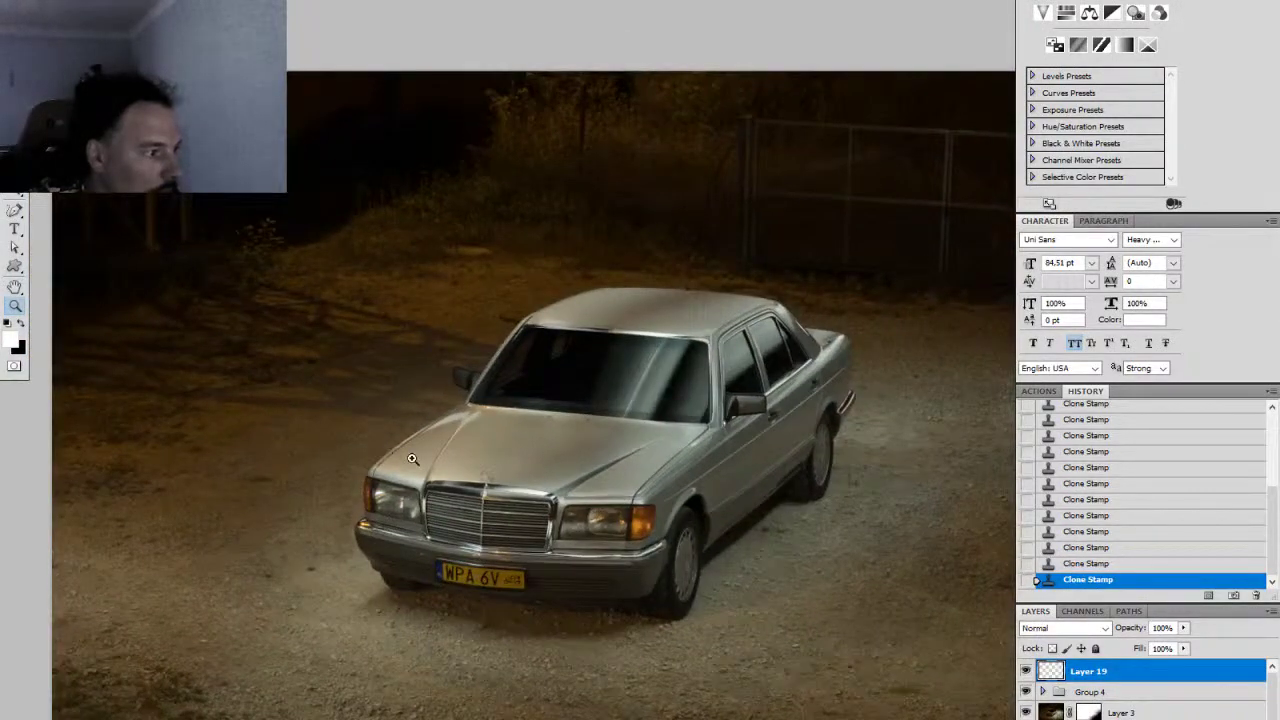
left_click_drag(514, 357, 663, 391)
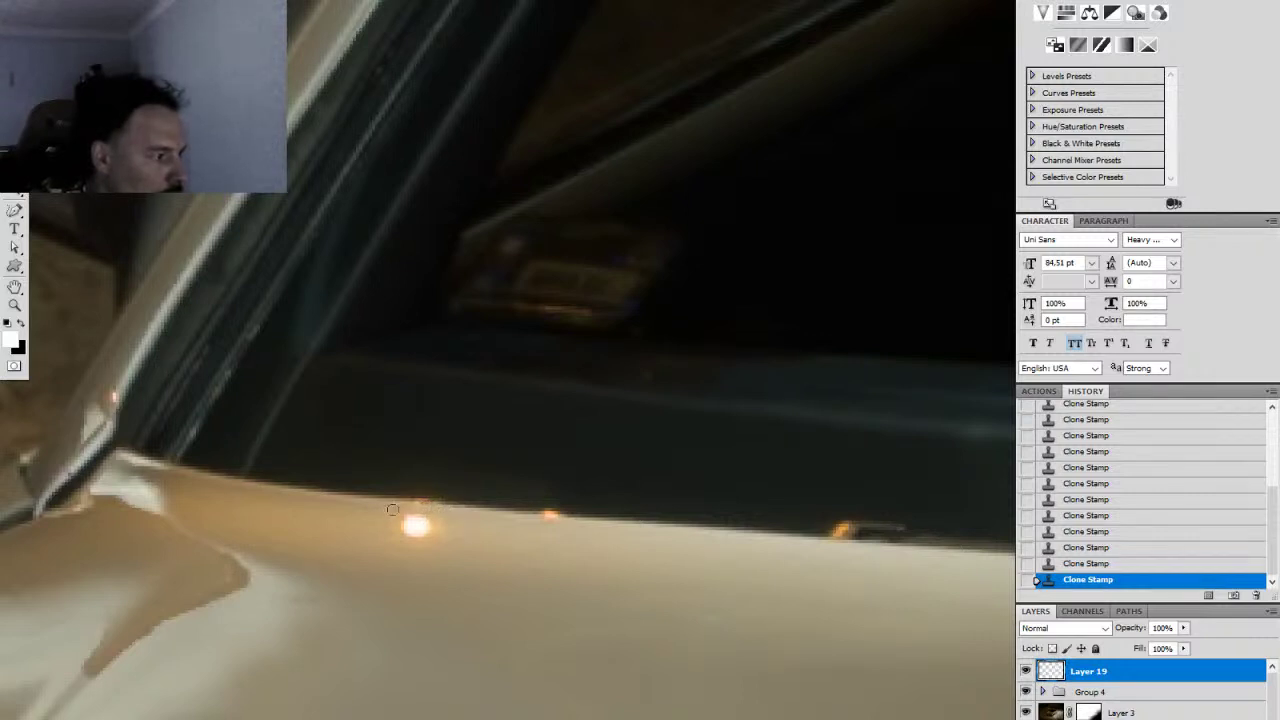
right_click(390, 510)
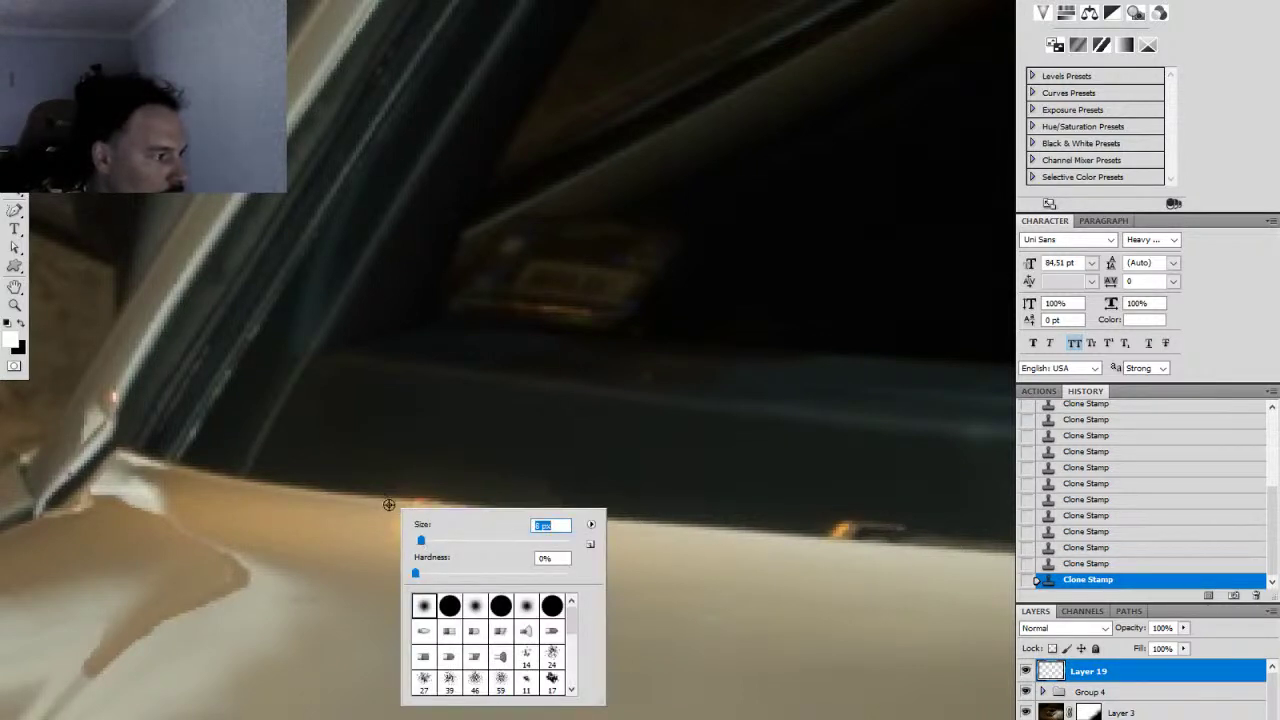
left_click(389, 505, "alt")
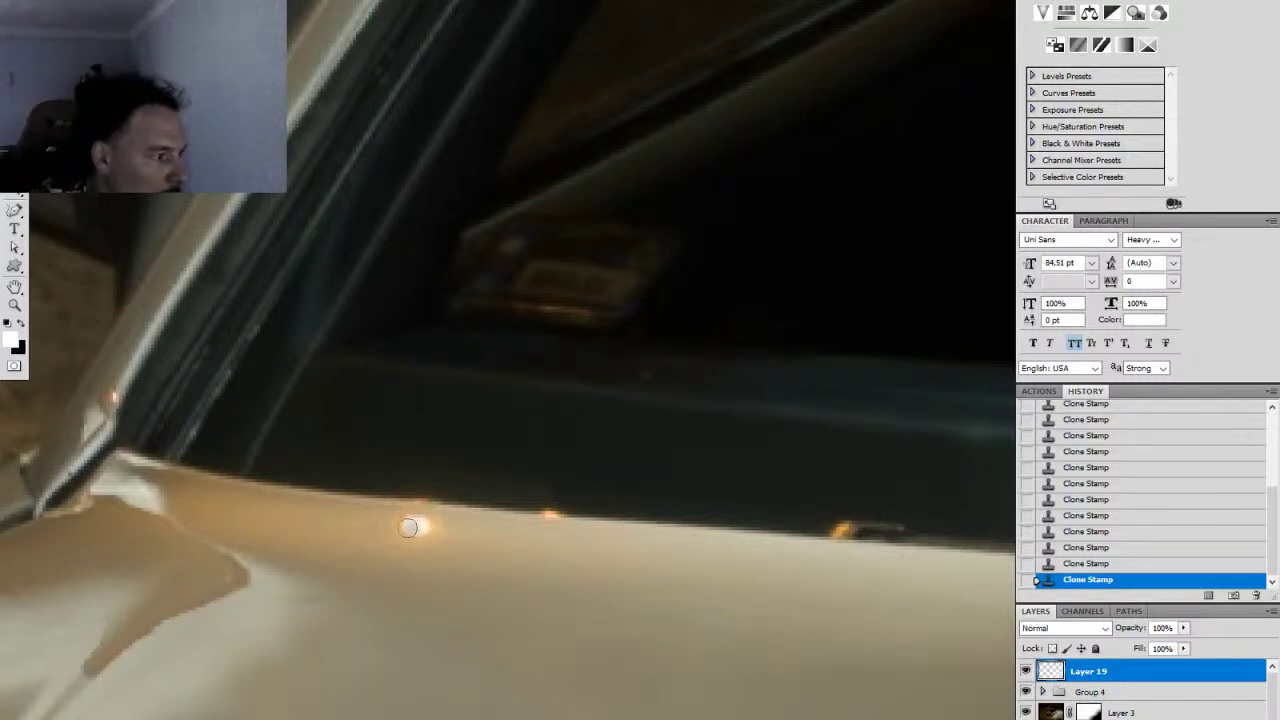
right_click(463, 551)
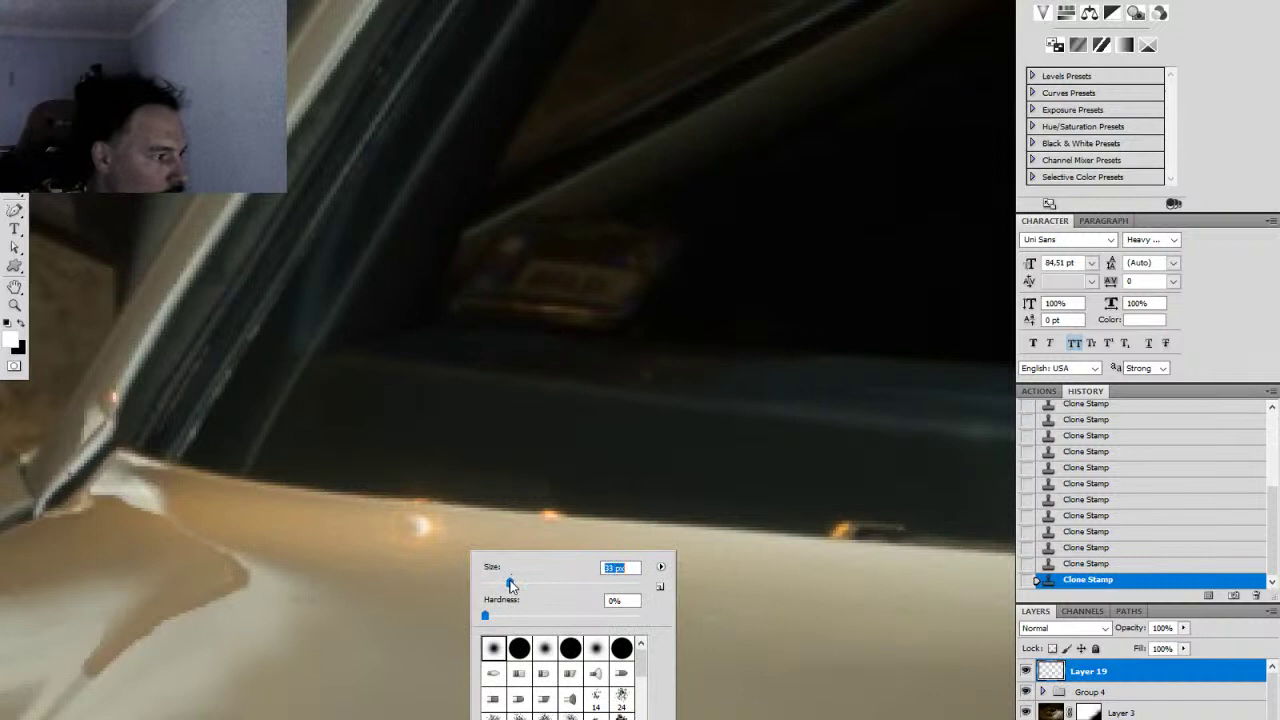
left_click(364, 533, "alt")
left_click(415, 534)
left_click(415, 537)
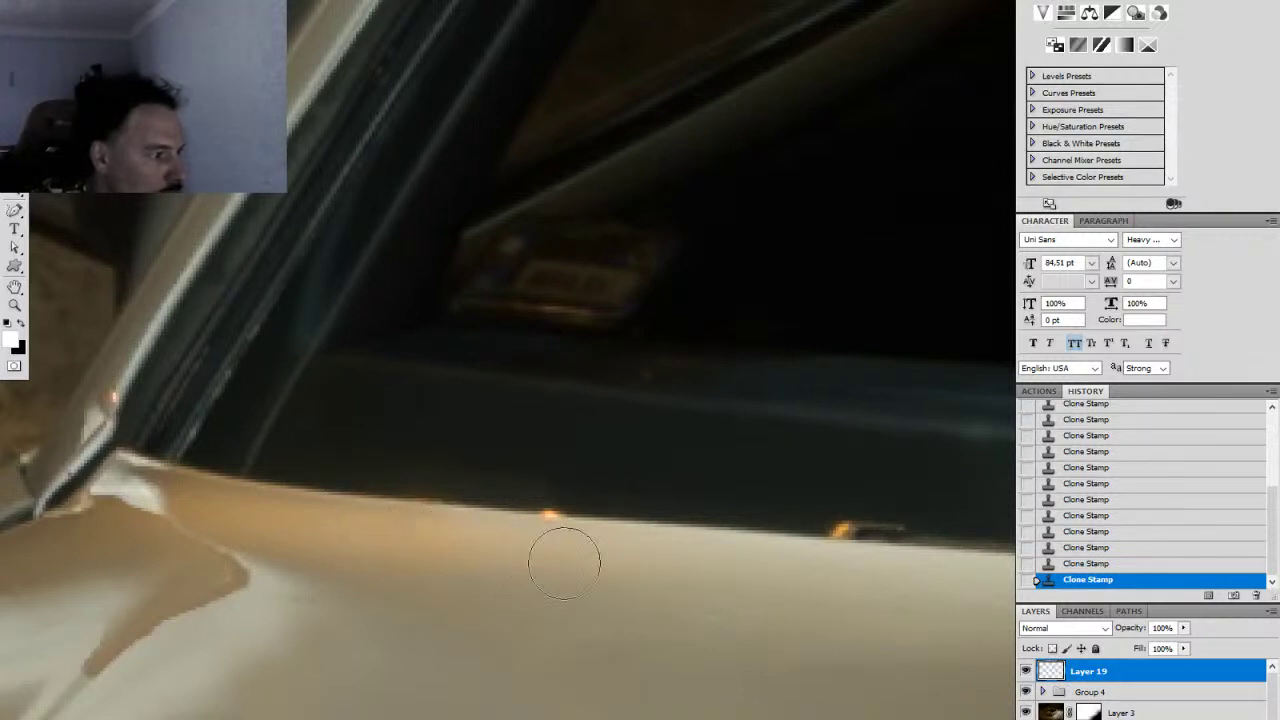
Step: Reduce the clone brush and remove the small orange speck on the hood's rear edge along the windshield
right_click(556, 520)
left_click_drag(578, 556, 583, 523)
left_click(526, 519, "alt")
left_click(546, 520)
left_click(558, 520)
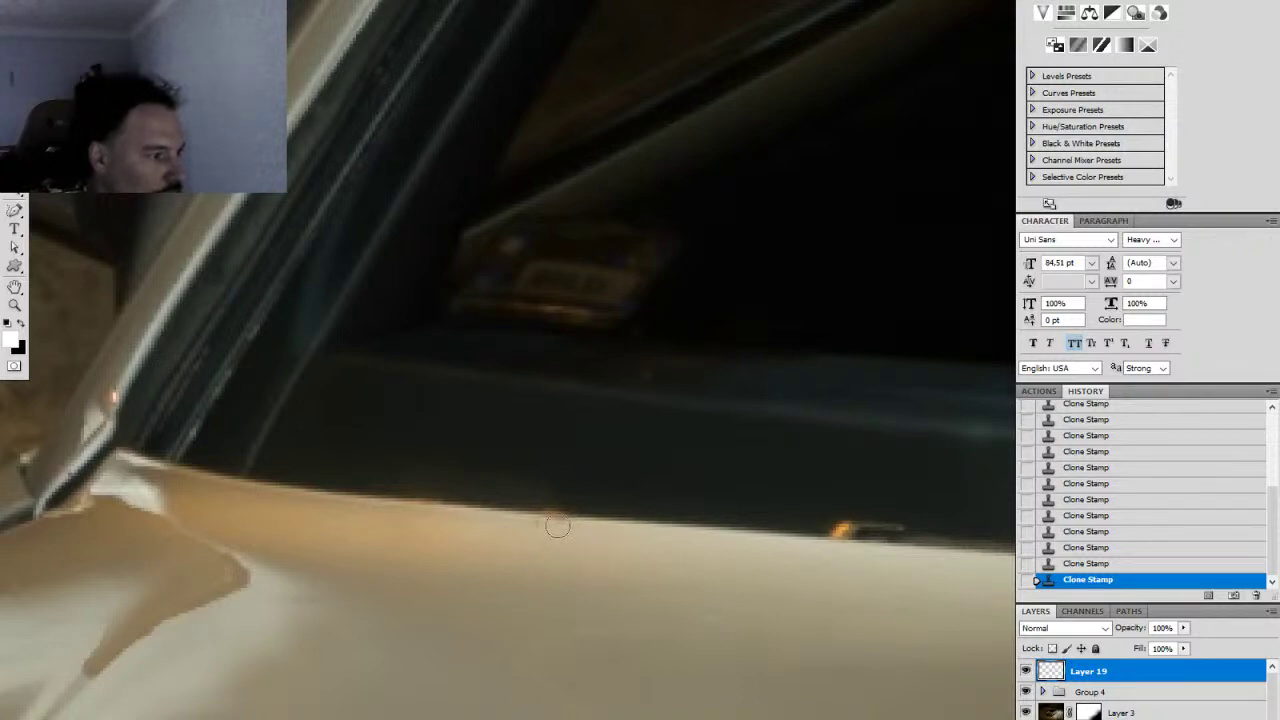
Step: Clone out the small white mark on the front bumper beside the license plate
key("z")
left_click(591, 555, "alt")
left_click(580, 560, "alt")
left_click(530, 572, "alt")
left_click(489, 580, "alt")
left_click(485, 587, "alt")
left_click_drag(560, 694, 507, 458)
left_click(517, 508)
left_click(519, 507)
left_click(525, 505)
scroll(607, 489, "up", 3)
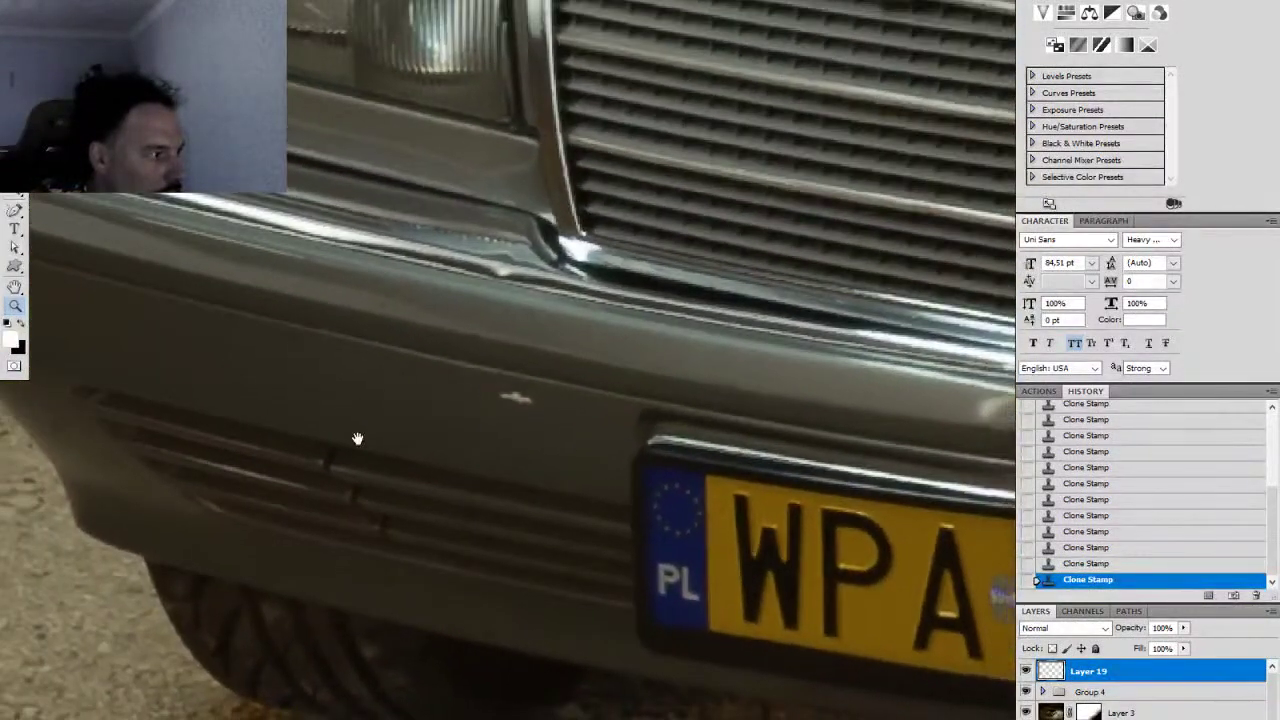
left_click_drag(357, 437, 345, 473)
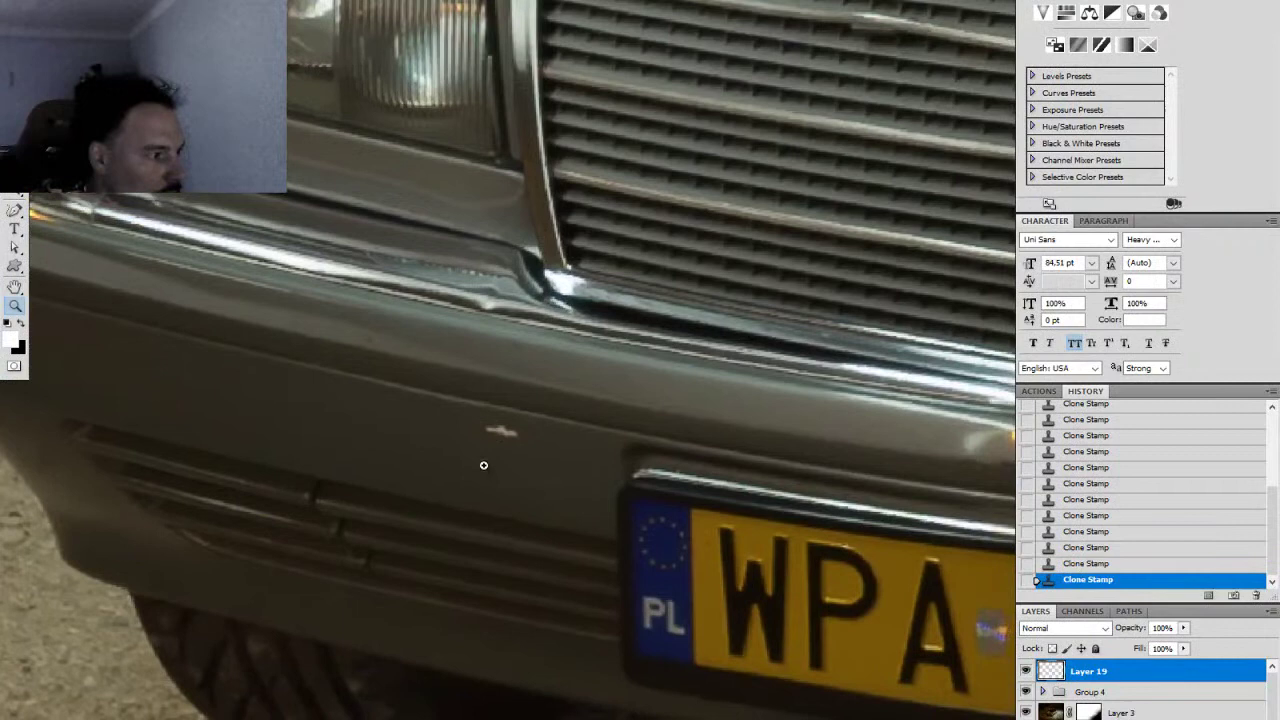
scroll(483, 467, "up", 2)
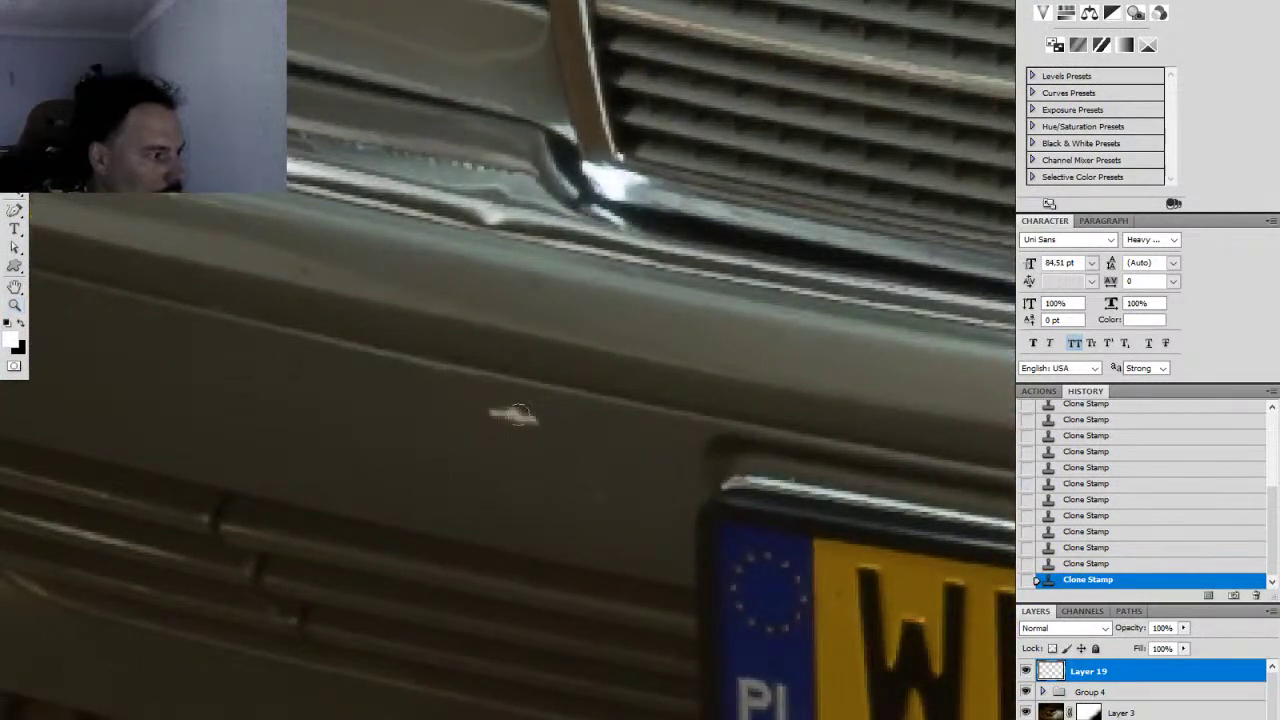
mouse_move(525, 417)
left_mouse_down()
mouse_move(508, 414)
mouse_move(522, 414)
left_mouse_up()
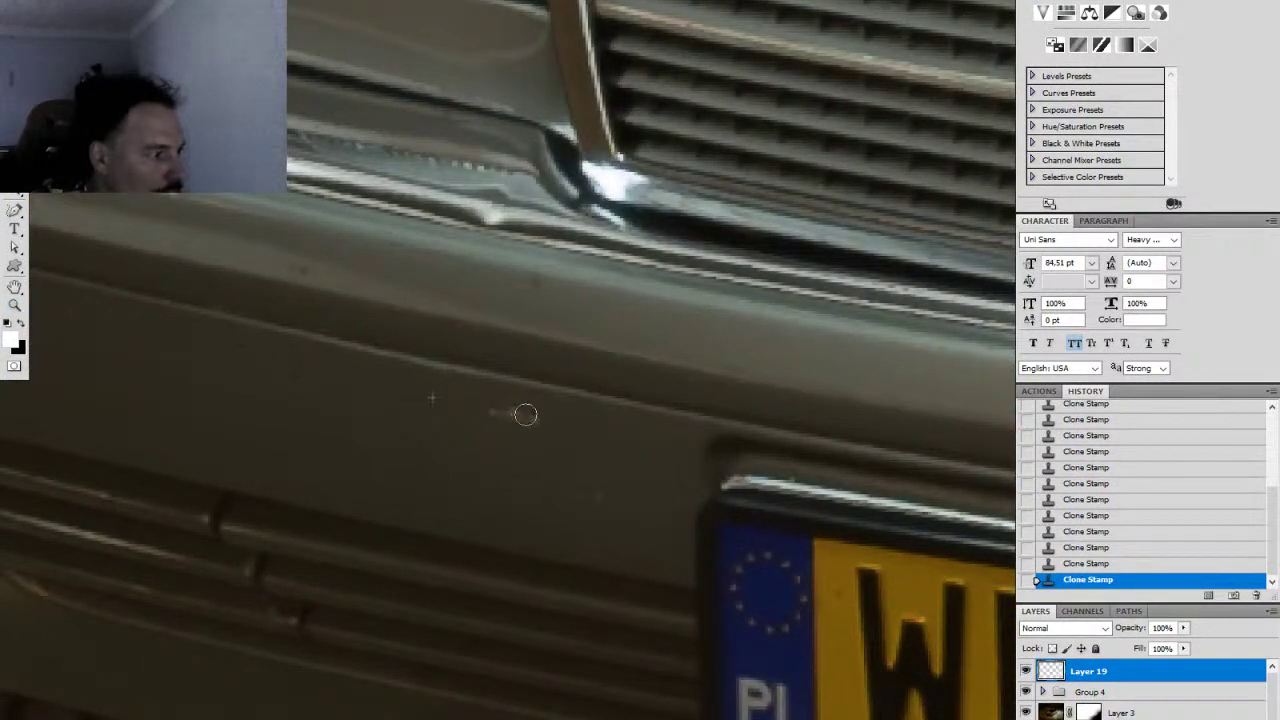
left_click(522, 464)
right_click(588, 495)
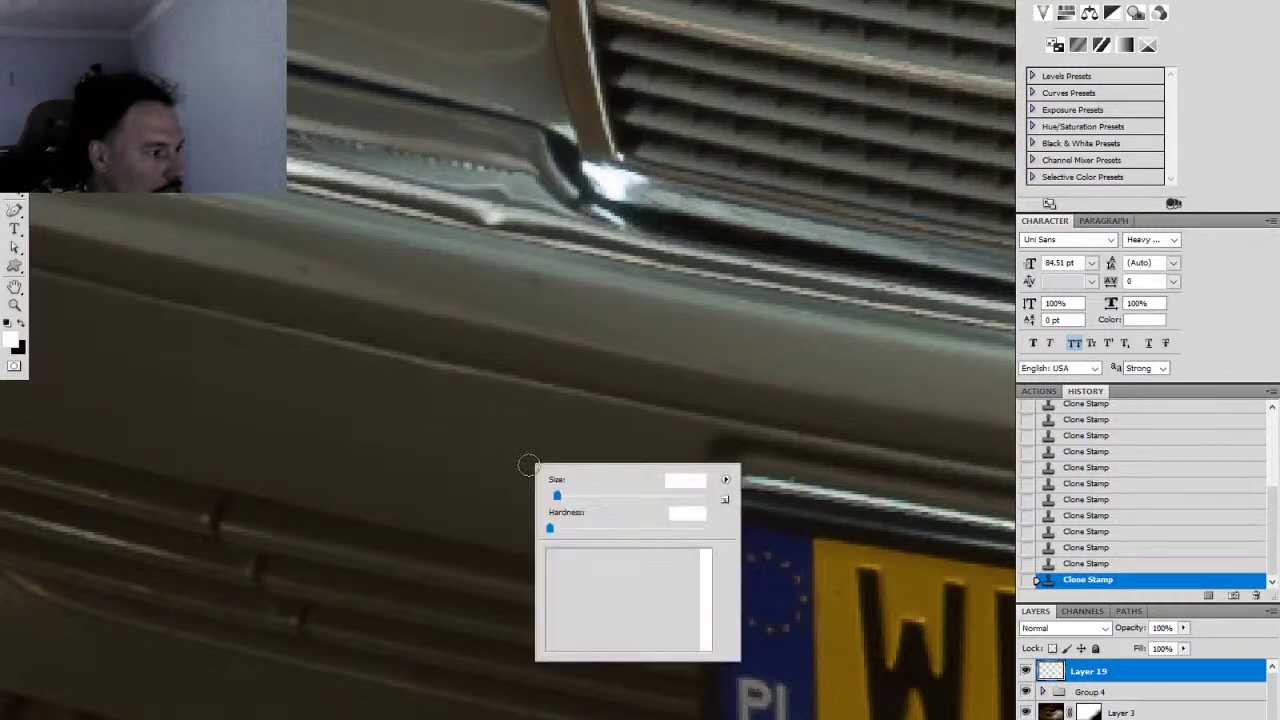
left_click(459, 417, "alt")
left_click_drag(514, 427, 546, 438)
Step: Clone out the small dark spots on the bumper's upper band below the chrome strip
left_click_drag(494, 422, 466, 471)
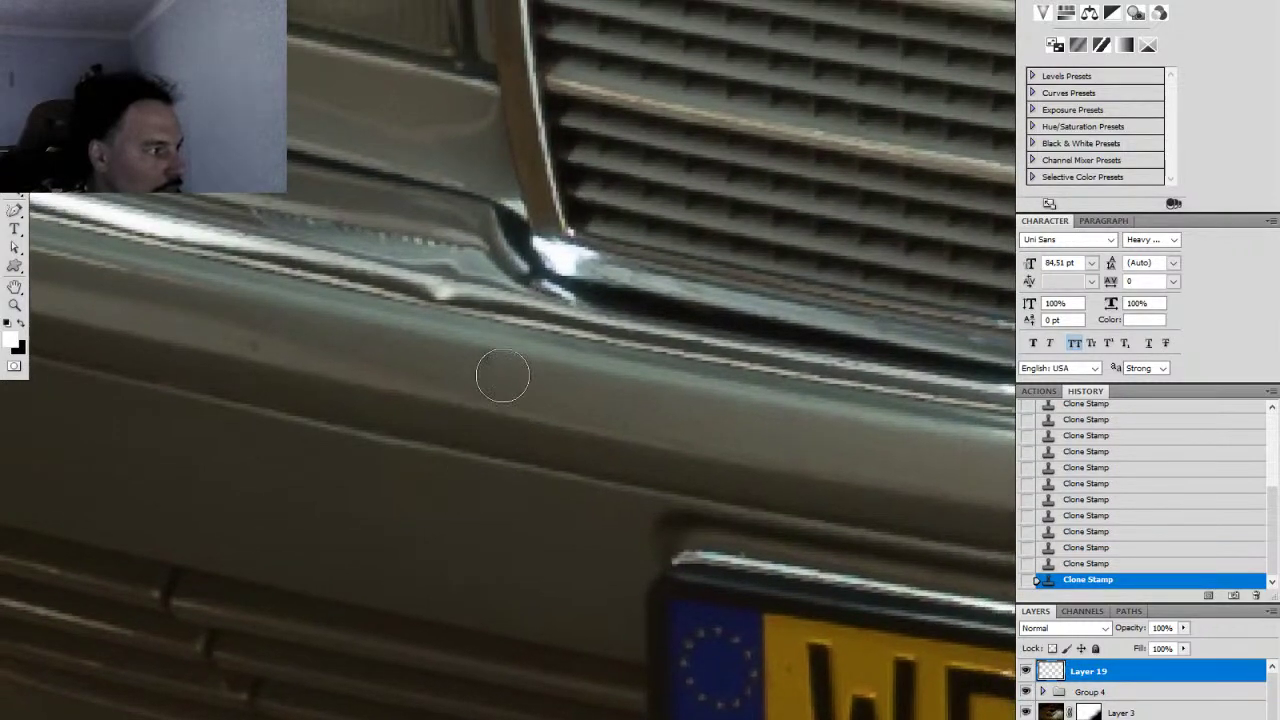
right_click(510, 377)
key("Return")
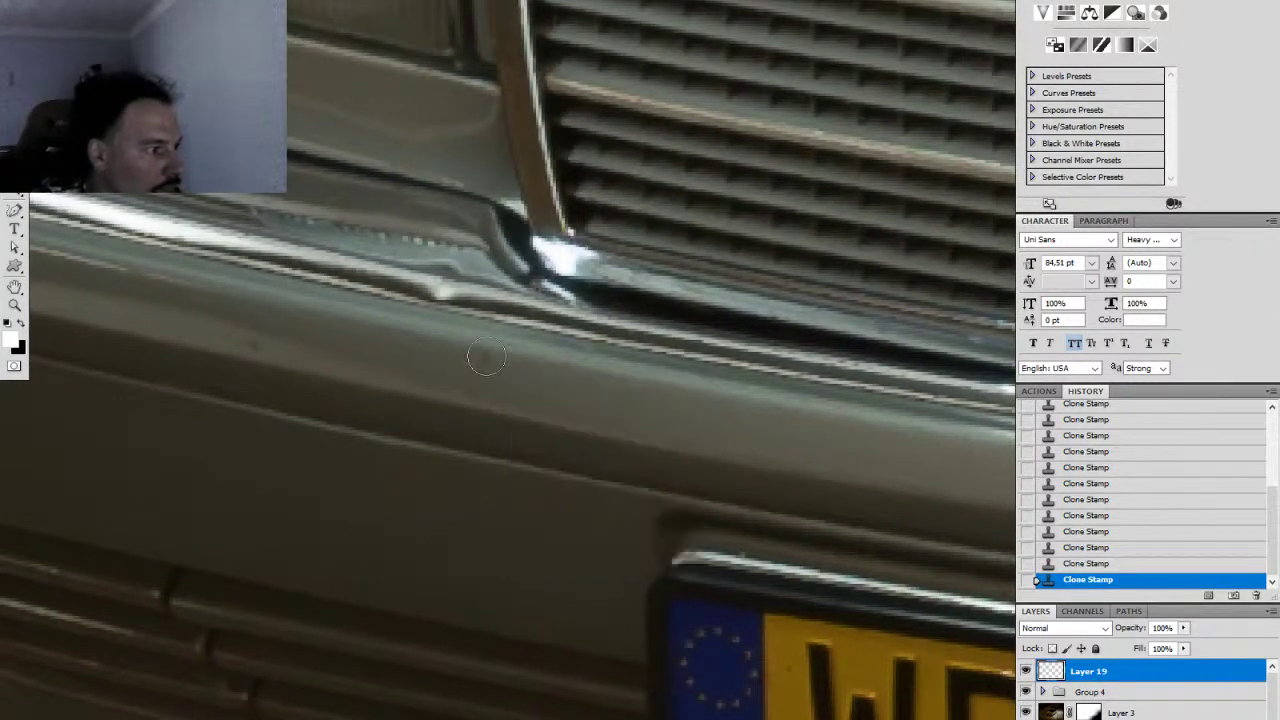
left_click_drag(437, 366, 571, 397)
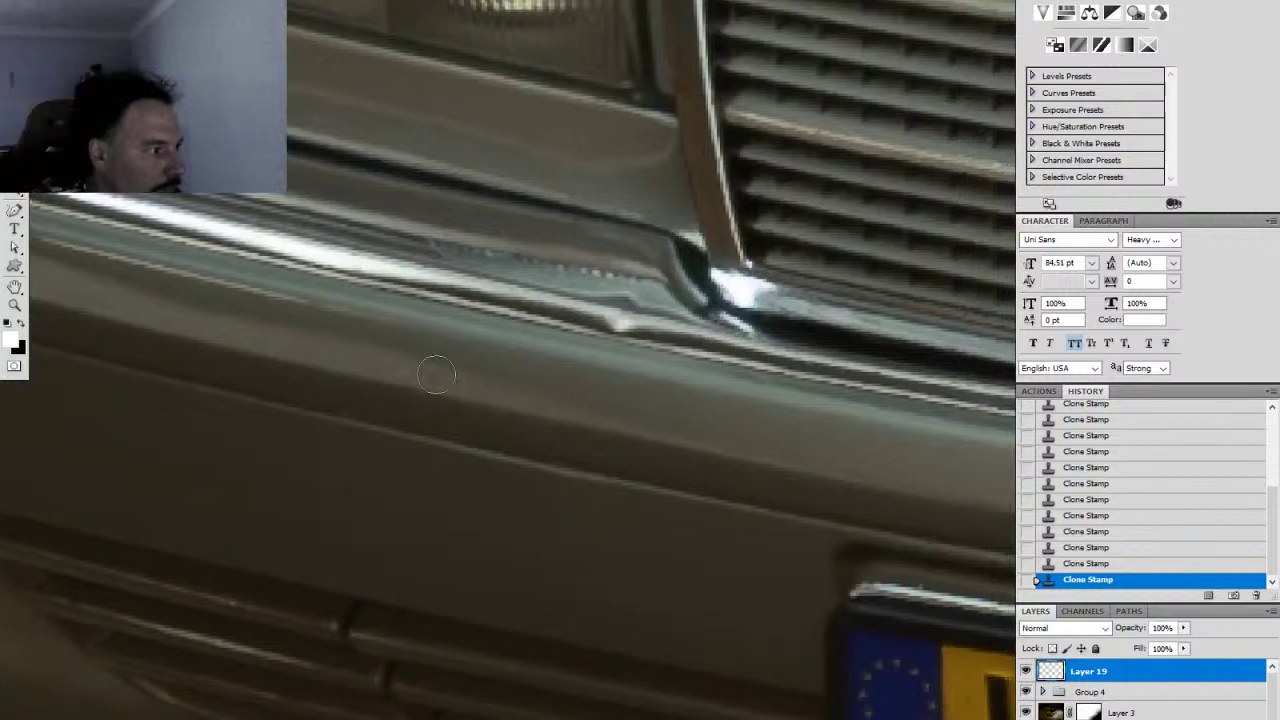
left_click_drag(684, 444, 282, 423)
Step: Clone over the bright orange glint on the bumper above the middle of the license plate
key("z")
mouse_move(373, 447)
left_mouse_down()
mouse_move(271, 481)
mouse_move(391, 477)
mouse_move(349, 471)
mouse_move(369, 433)
left_mouse_up()
key("s")
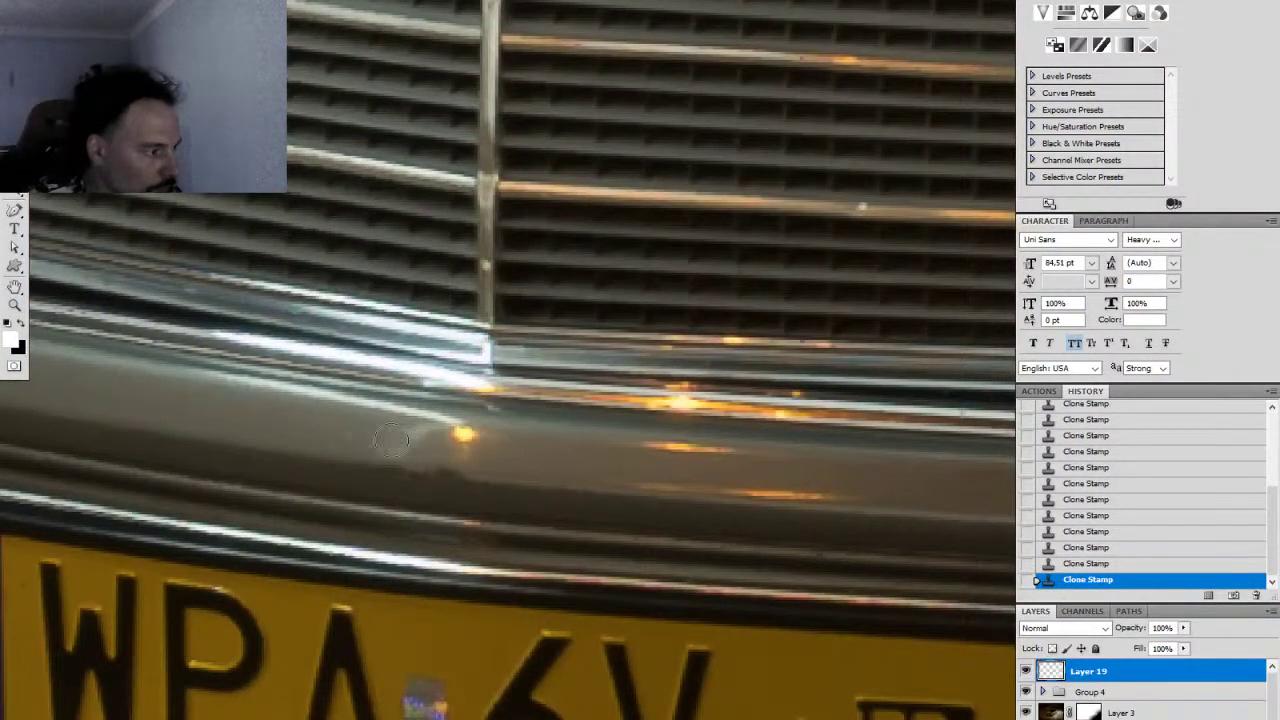
left_click(378, 427, "alt")
left_click(428, 434)
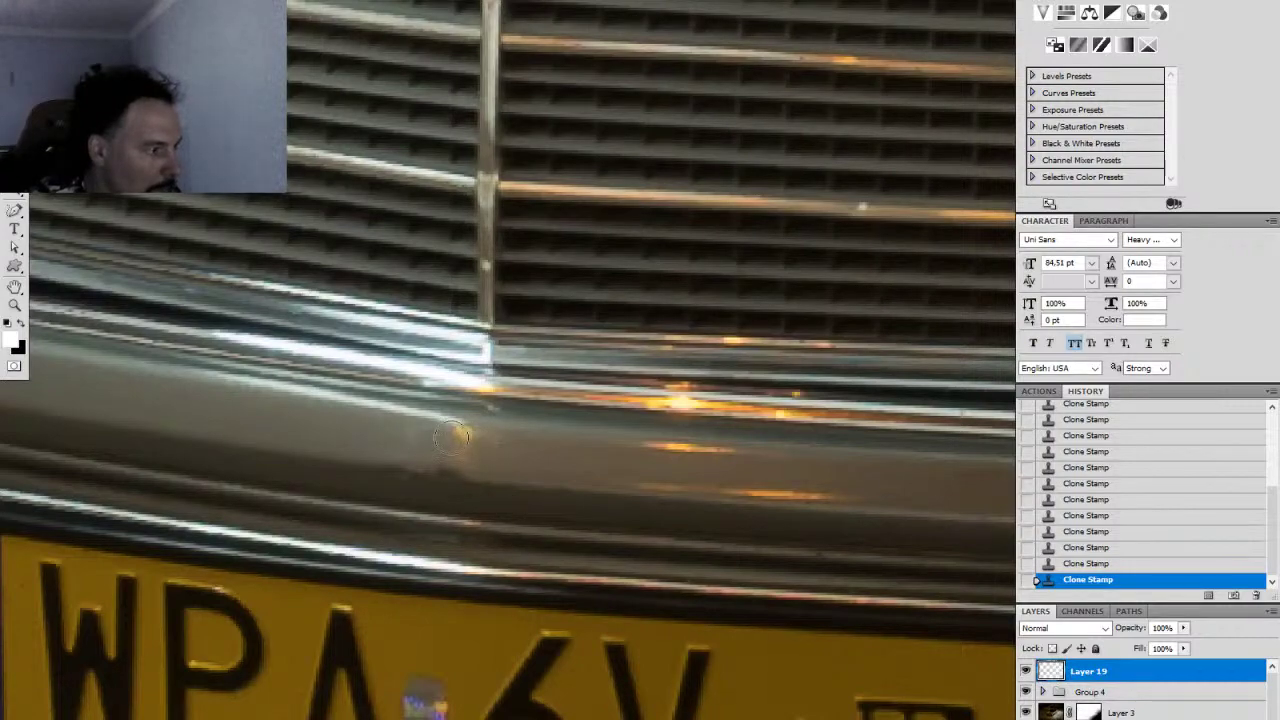
Step: Clone out the bright speck on the lowest chrome slat of the grille with a small brush
key("z")
mouse_move(604, 484)
left_mouse_down()
mouse_move(543, 478)
mouse_move(446, 508)
mouse_move(583, 494)
mouse_move(706, 457)
mouse_move(517, 474)
mouse_move(565, 460)
mouse_move(566, 447)
left_mouse_up()
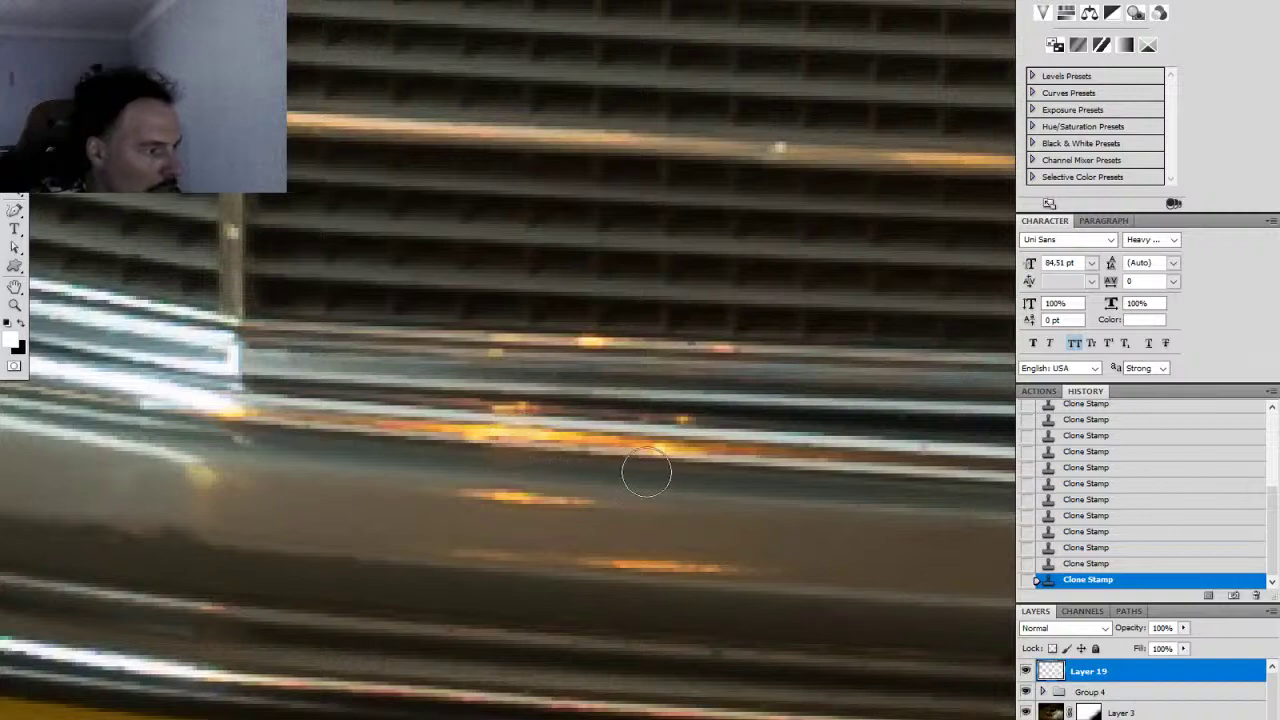
left_click_drag(674, 480, 539, 498)
left_click_drag(532, 498, 680, 456)
left_click_drag(724, 394, 620, 491)
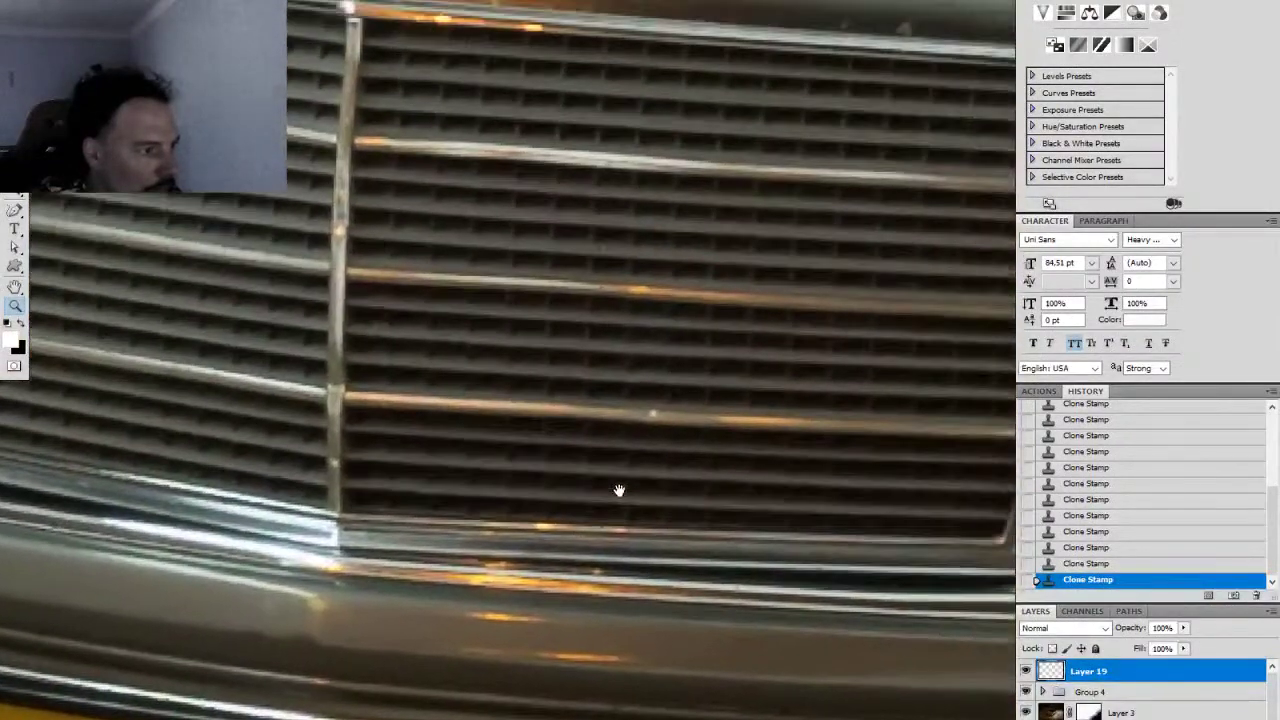
left_click(683, 414)
key("s")
right_click(675, 422)
left_click_drag(701, 454, 696, 455)
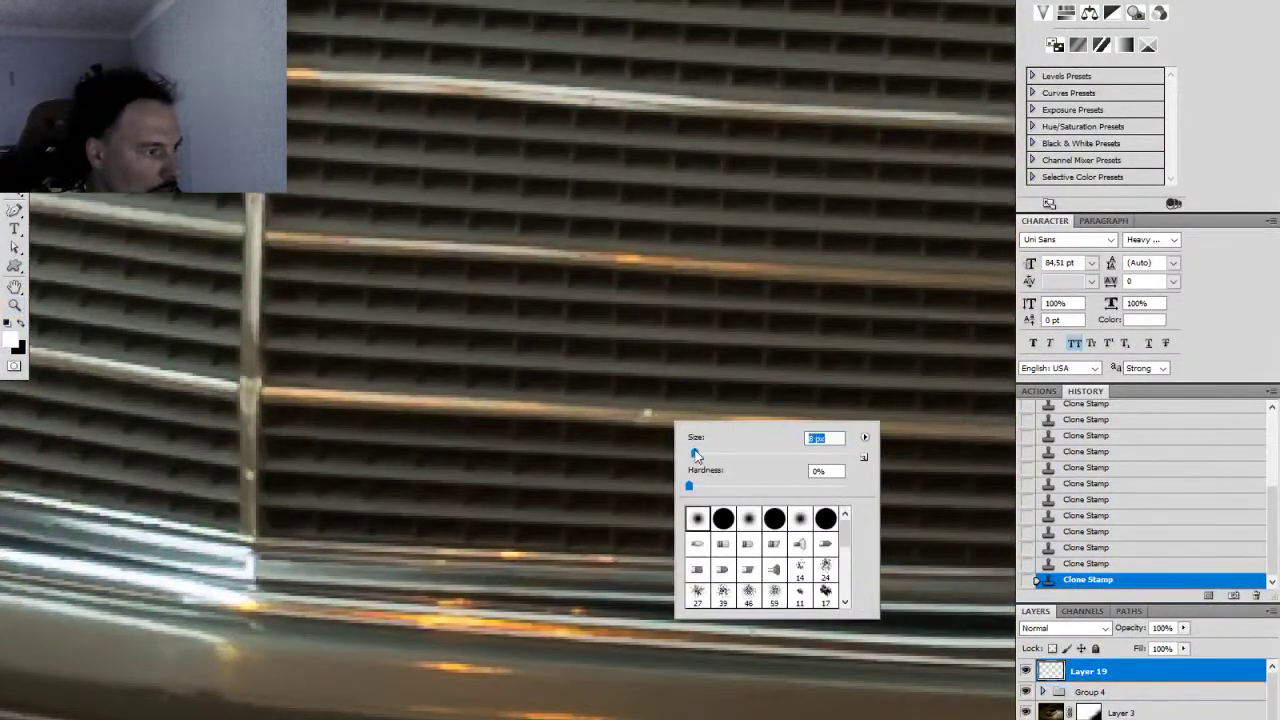
key("Return")
key("z")
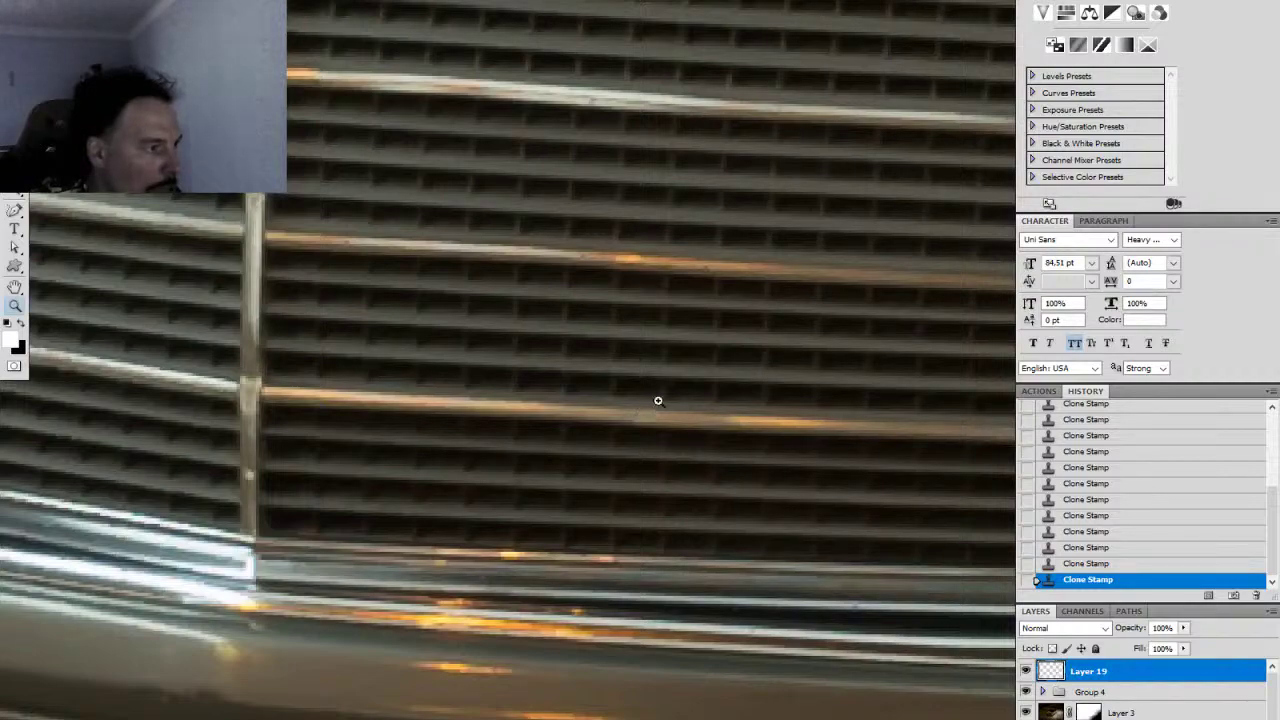
Step: Enlarge the clone brush and remove the pale smudge on the dark panel above the grille beside the round badge
left_click_drag(657, 401, 575, 421)
left_click_drag(740, 298, 717, 307)
left_click_drag(508, 246, 539, 248)
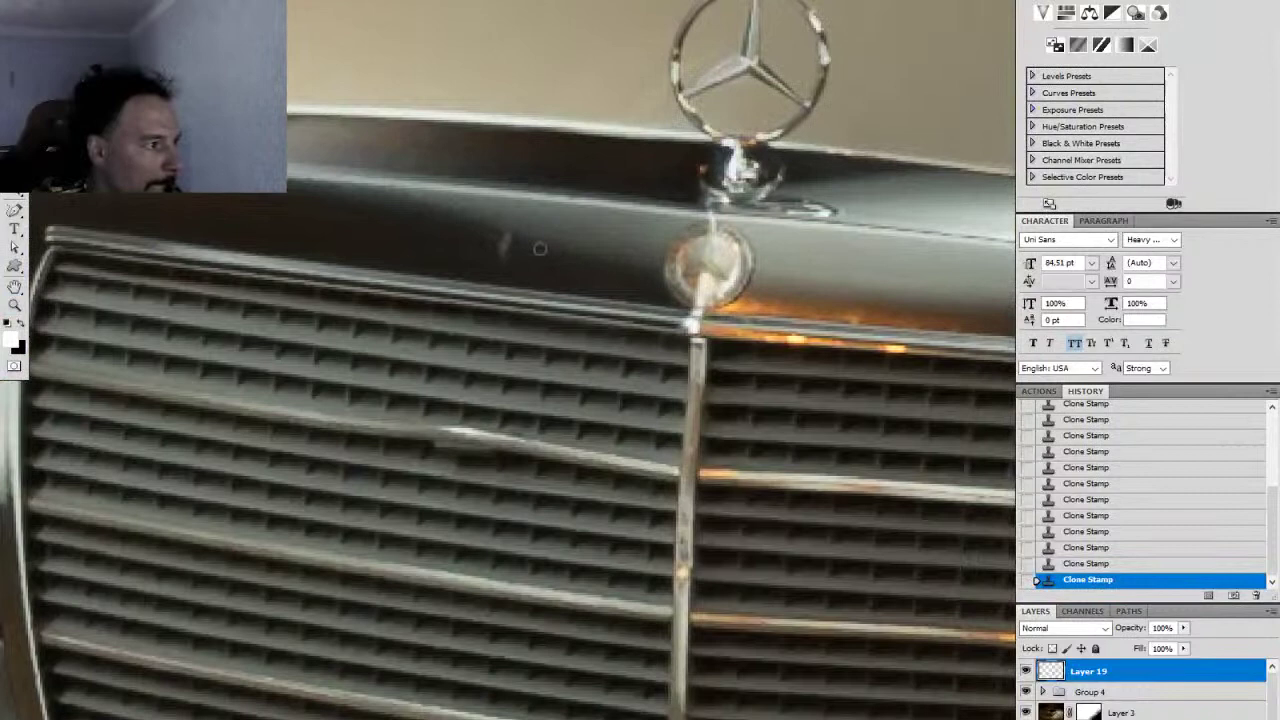
right_click(532, 254)
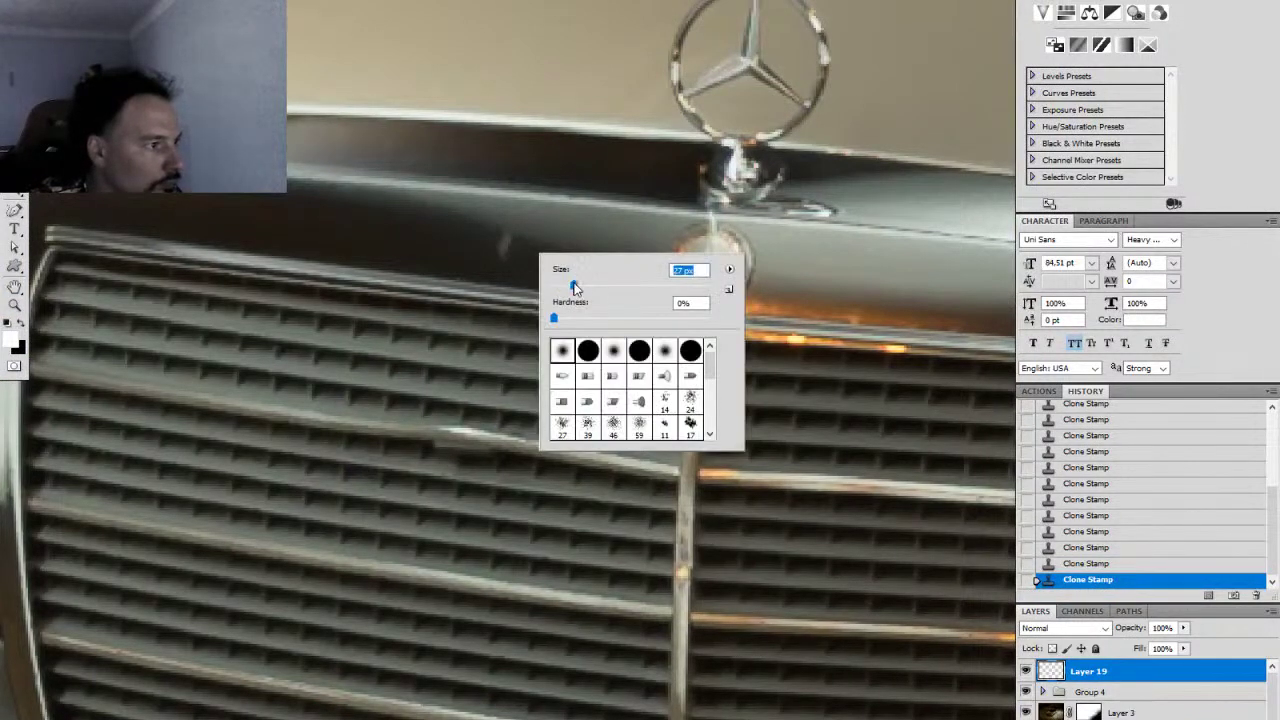
left_click(469, 237)
left_click_drag(732, 362, 401, 379)
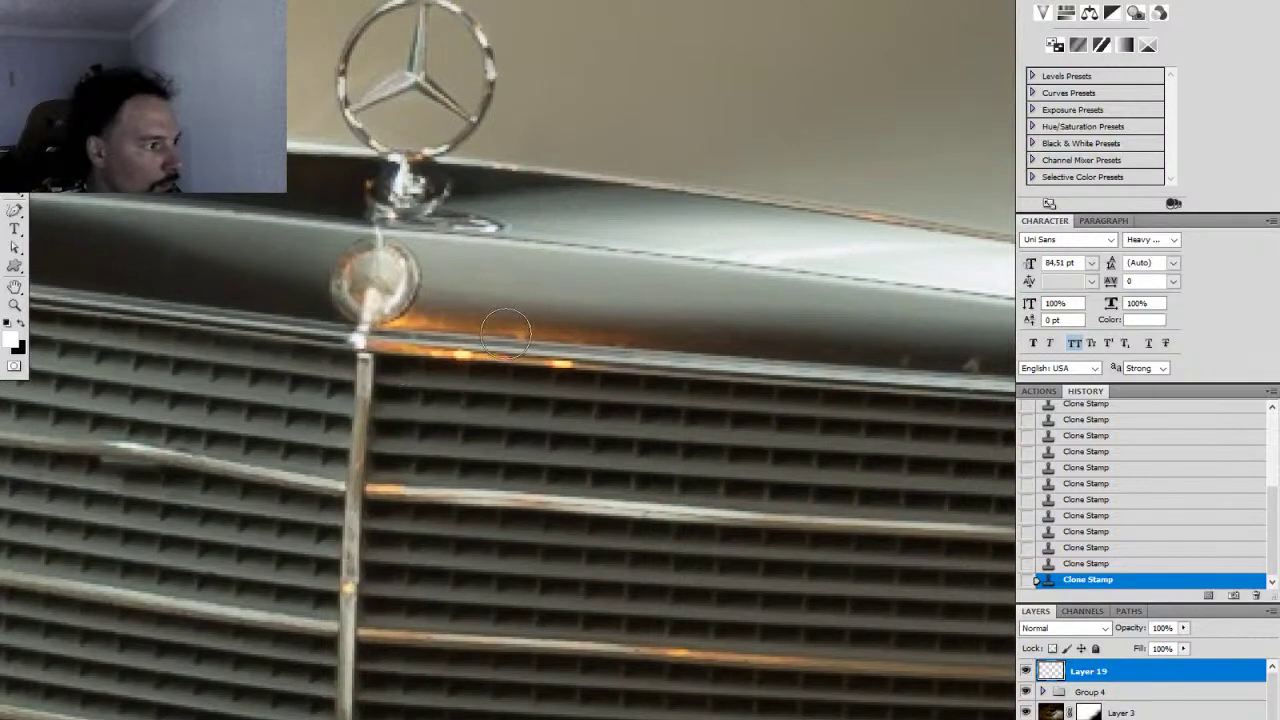
Step: Clone out the faint orange specks on the fender beside the grille's upper corner, sampling clean paint nearby
key("z")
left_click_drag(500, 381, 424, 382)
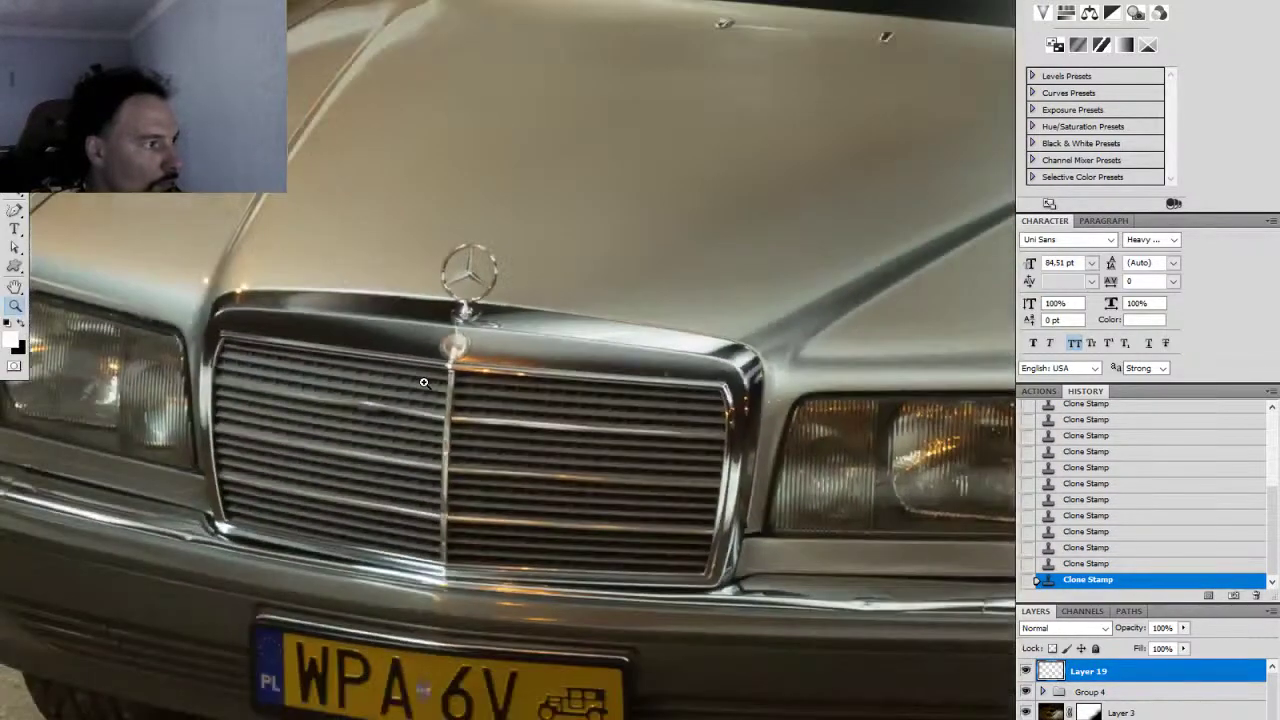
left_click_drag(195, 285, 284, 270)
key("s")
left_click(254, 247, "alt")
left_click(235, 279)
left_click(235, 282)
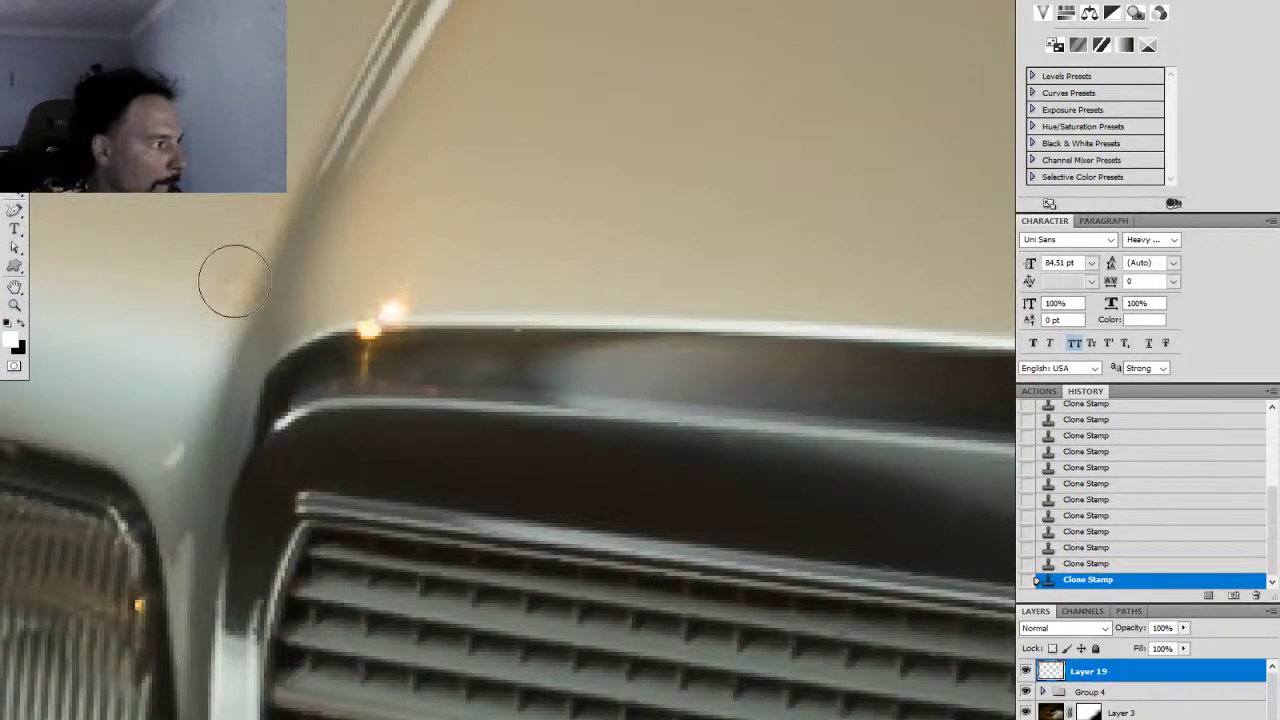
left_click(217, 333, "alt")
left_click(226, 310)
left_click_drag(226, 310, 236, 297)
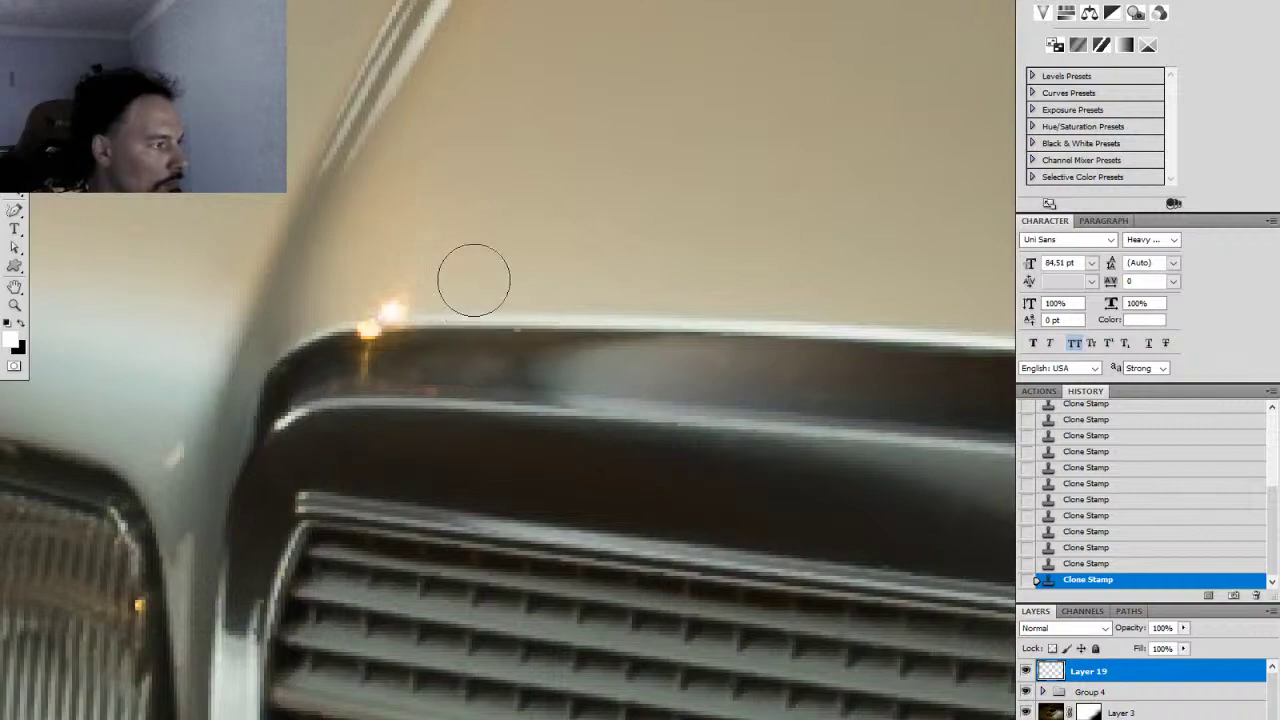
Step: Clone out the bright orange glint and its streak on the dark grille surround just below the chrome edge
key("z")
mouse_move(479, 364)
left_mouse_down()
mouse_move(394, 378)
mouse_move(480, 341)
left_mouse_up()
right_click(480, 342)
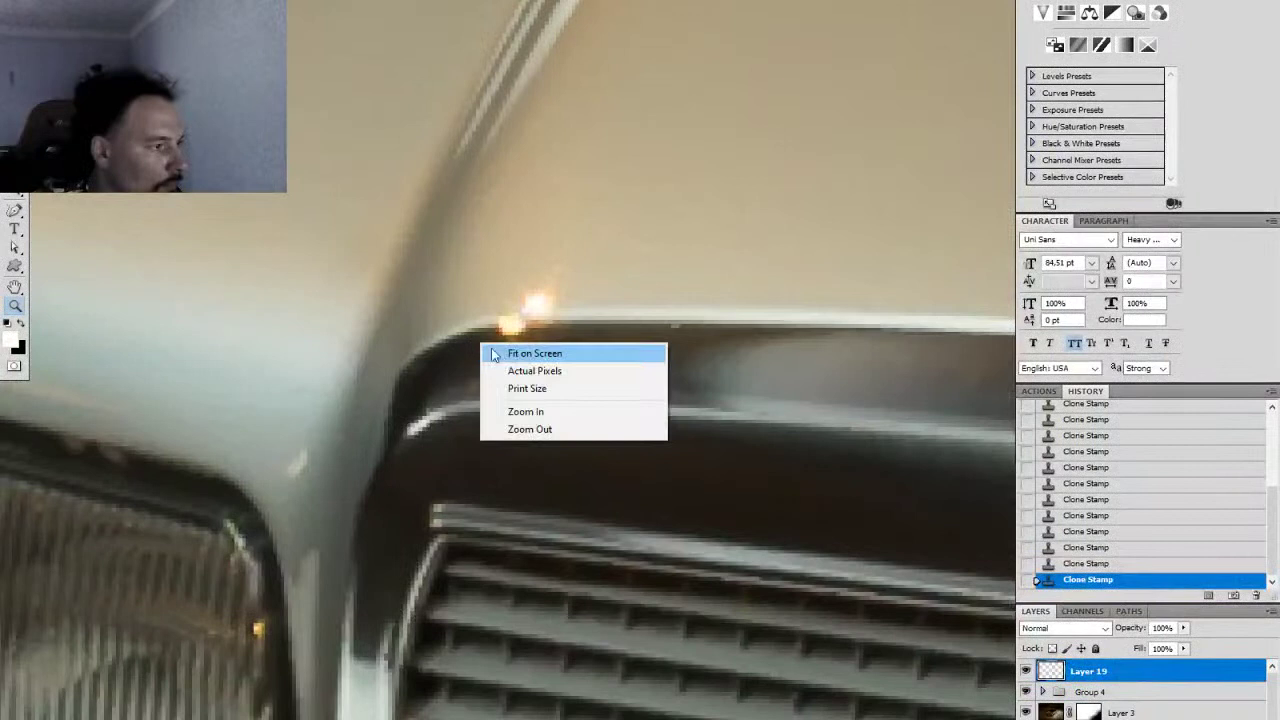
key("Escape")
key("s")
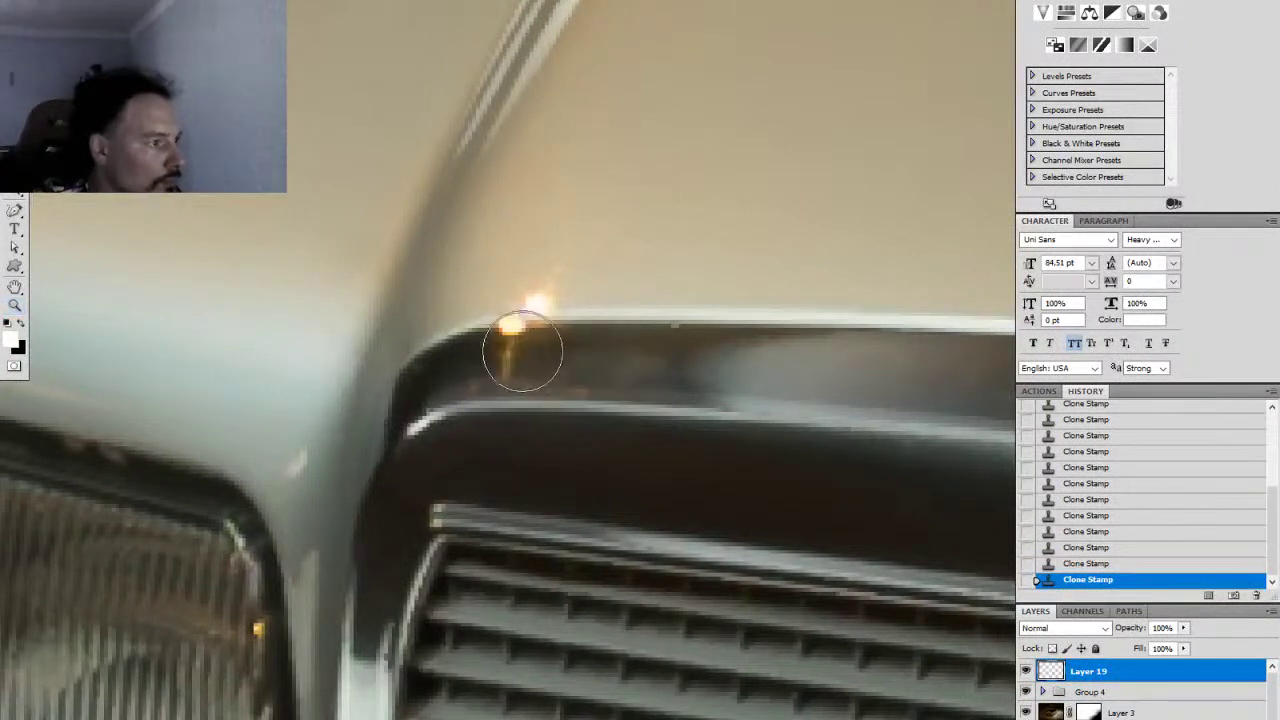
right_click(530, 351)
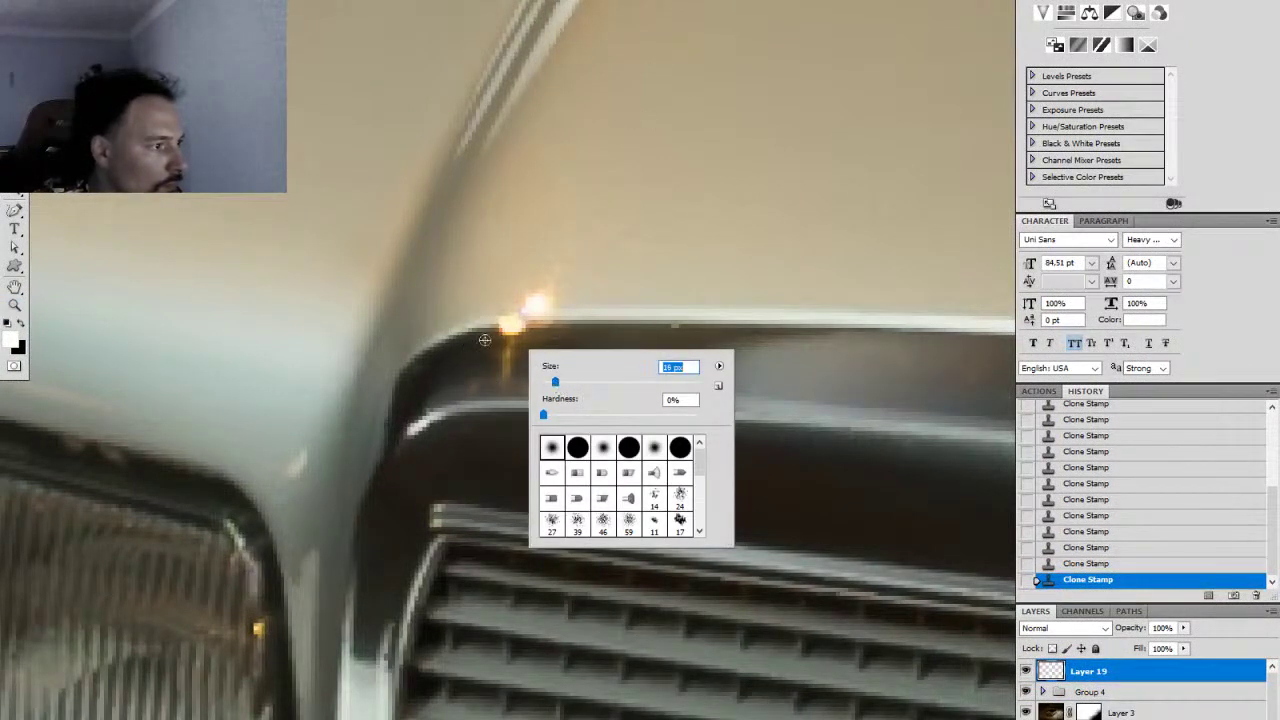
left_click(483, 342, "alt")
left_click(508, 338)
left_click(504, 341)
left_click(517, 338)
left_click(534, 346)
mouse_move(522, 365)
left_mouse_down()
mouse_move(469, 368)
mouse_move(587, 335)
left_mouse_up()
left_click(511, 335)
Step: Clone clean hood paint over the orange glow just above the grille surround's chrome edge
left_click(591, 284, "alt")
left_click_drag(551, 287, 528, 293)
left_click(594, 226, "alt")
left_click(566, 260)
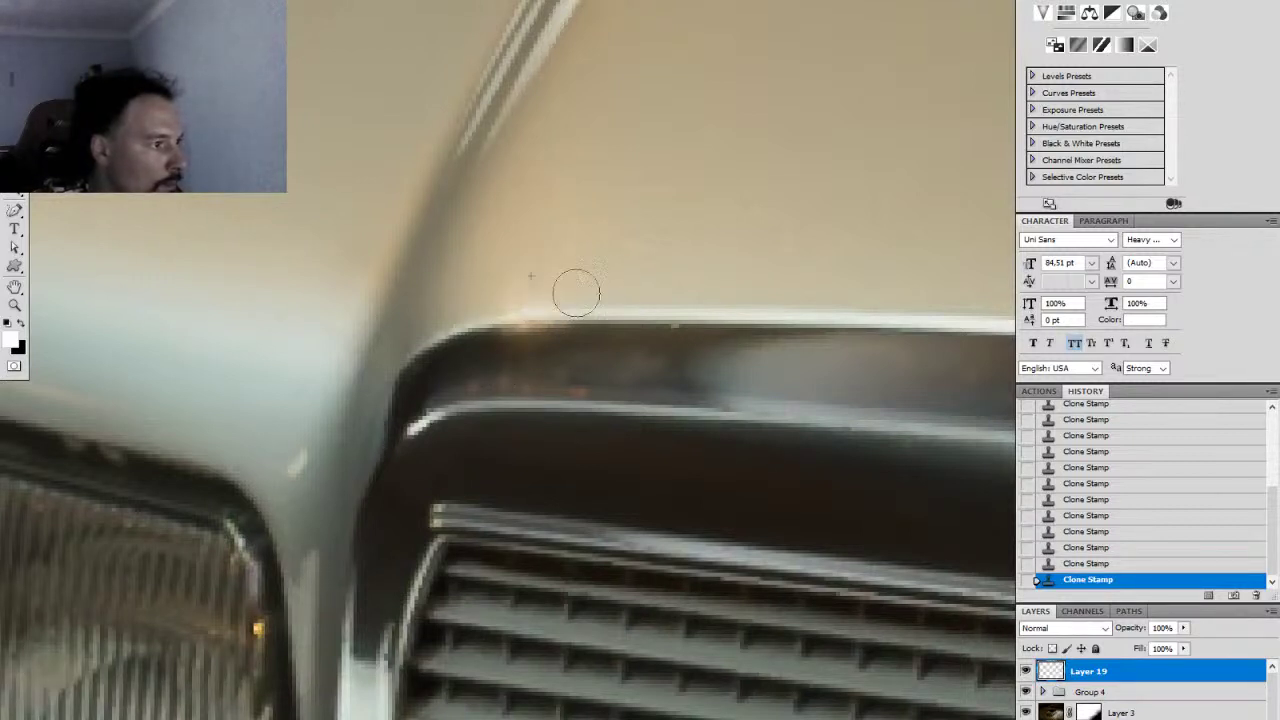
Step: Clone out the two orange glints on either side of the hood seam above the turn signal
key("z")
left_click_drag(676, 347, 557, 372)
left_click_drag(602, 336, 725, 297)
left_click_drag(569, 309, 588, 299)
key("s")
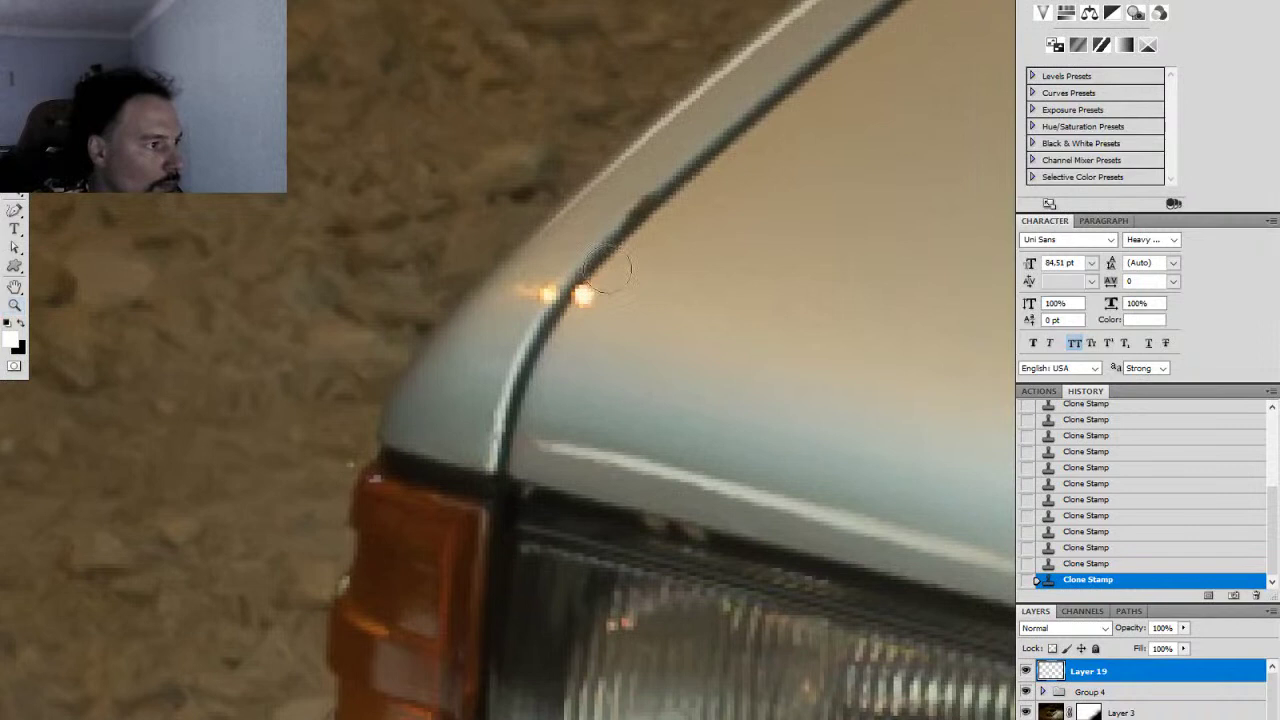
left_click(590, 297)
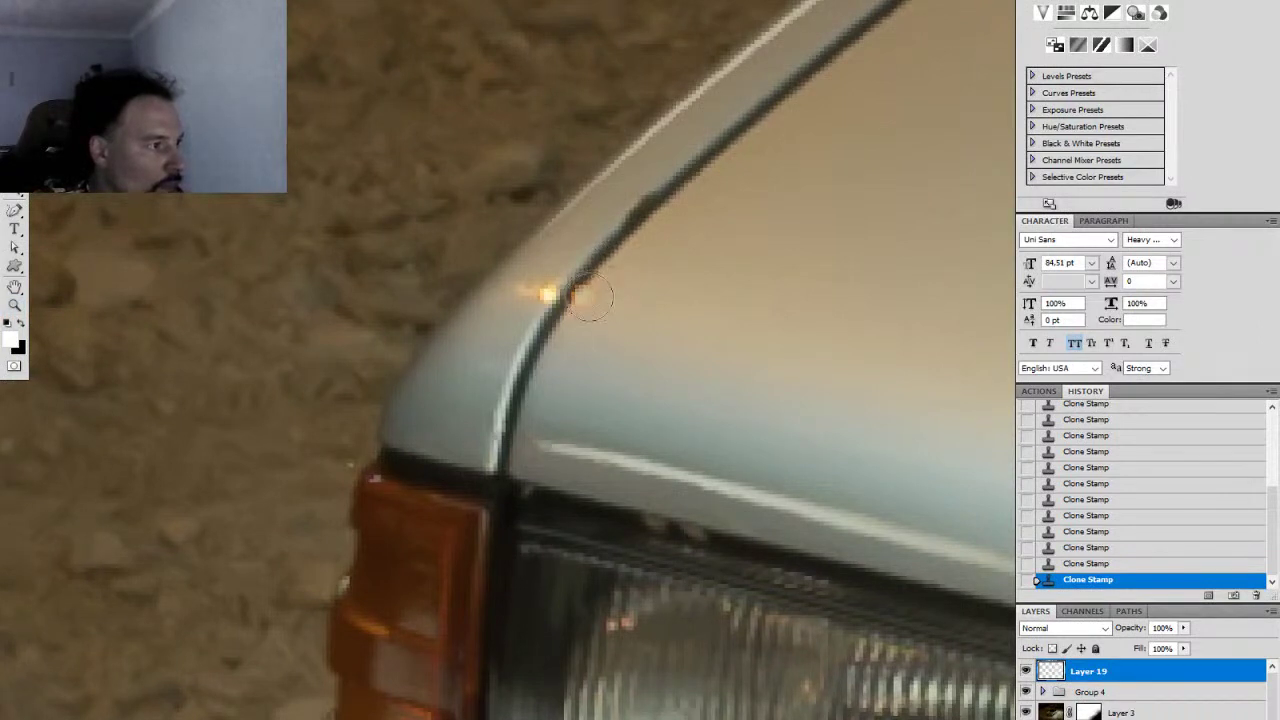
left_click(589, 303)
left_click(538, 289)
Step: Undo the last three clone strokes and clone out the orange glint on the hood's rear edge below the windshield again
left_click_drag(690, 311, 525, 368)
left_click_drag(702, 362, 282, 346)
left_click_drag(494, 190, 638, 166)
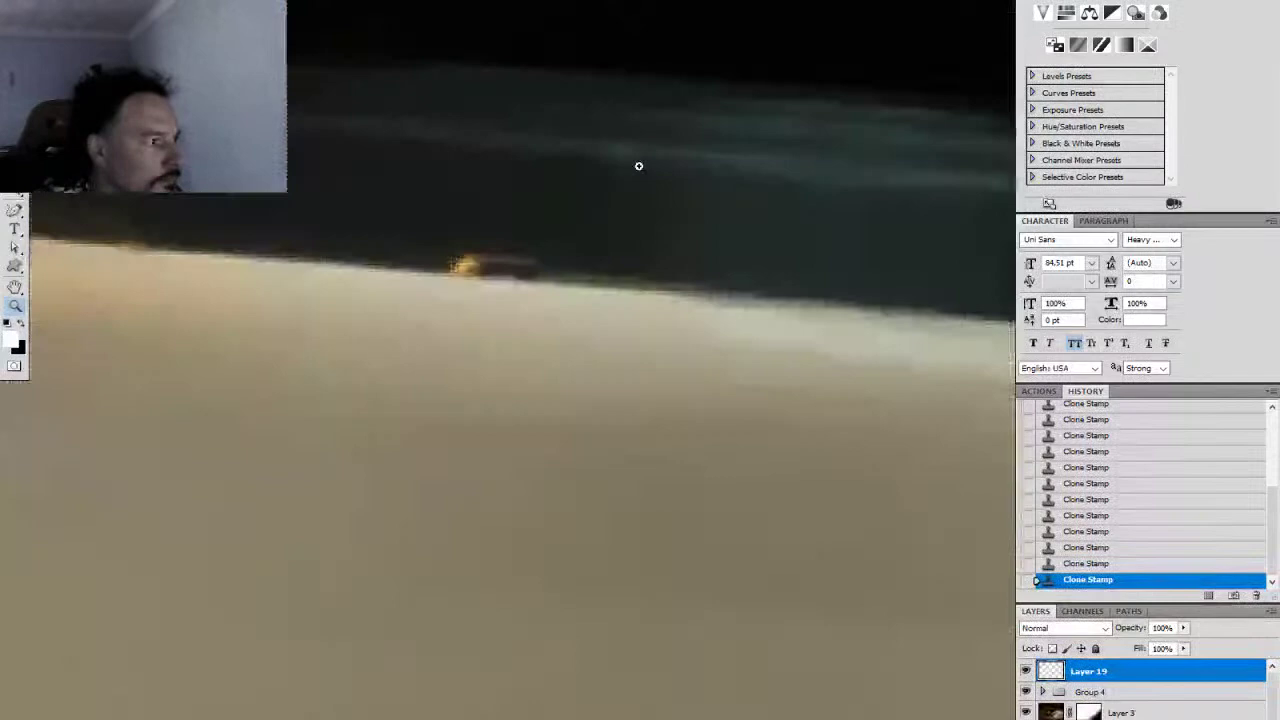
scroll(571, 191, "down", 5)
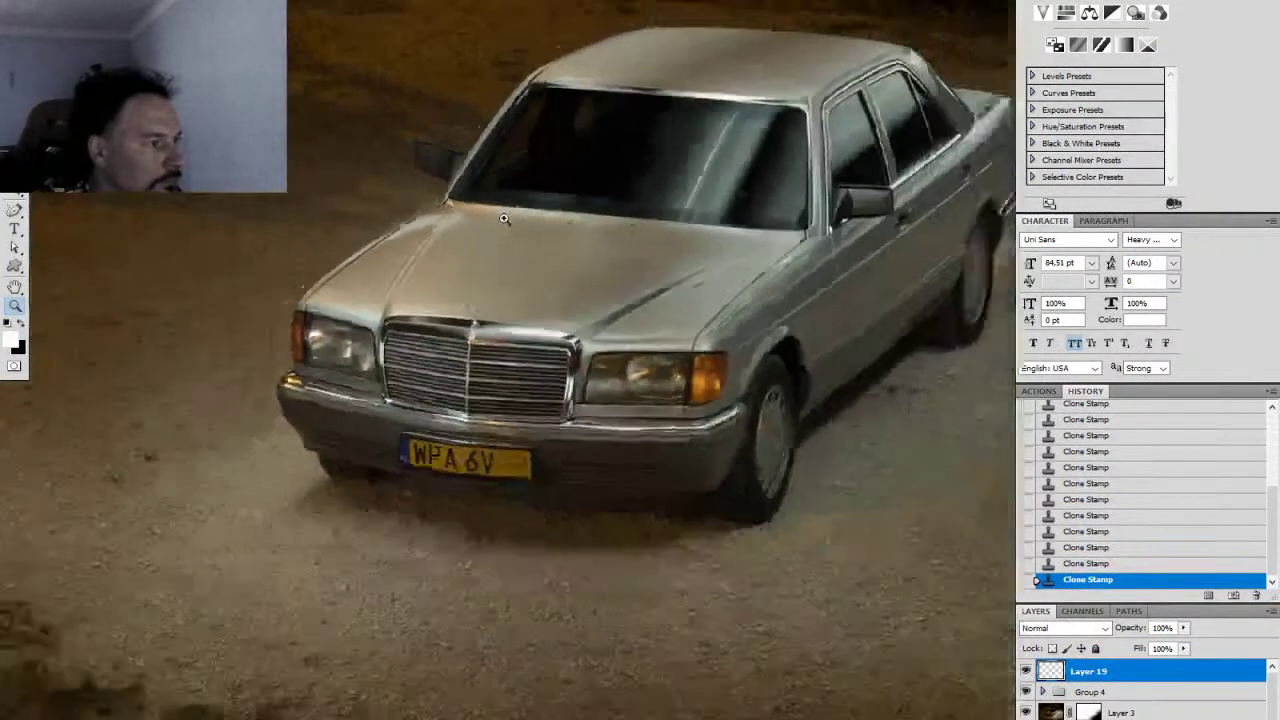
scroll(609, 171, "up", 5)
scroll(490, 232, "up", 2)
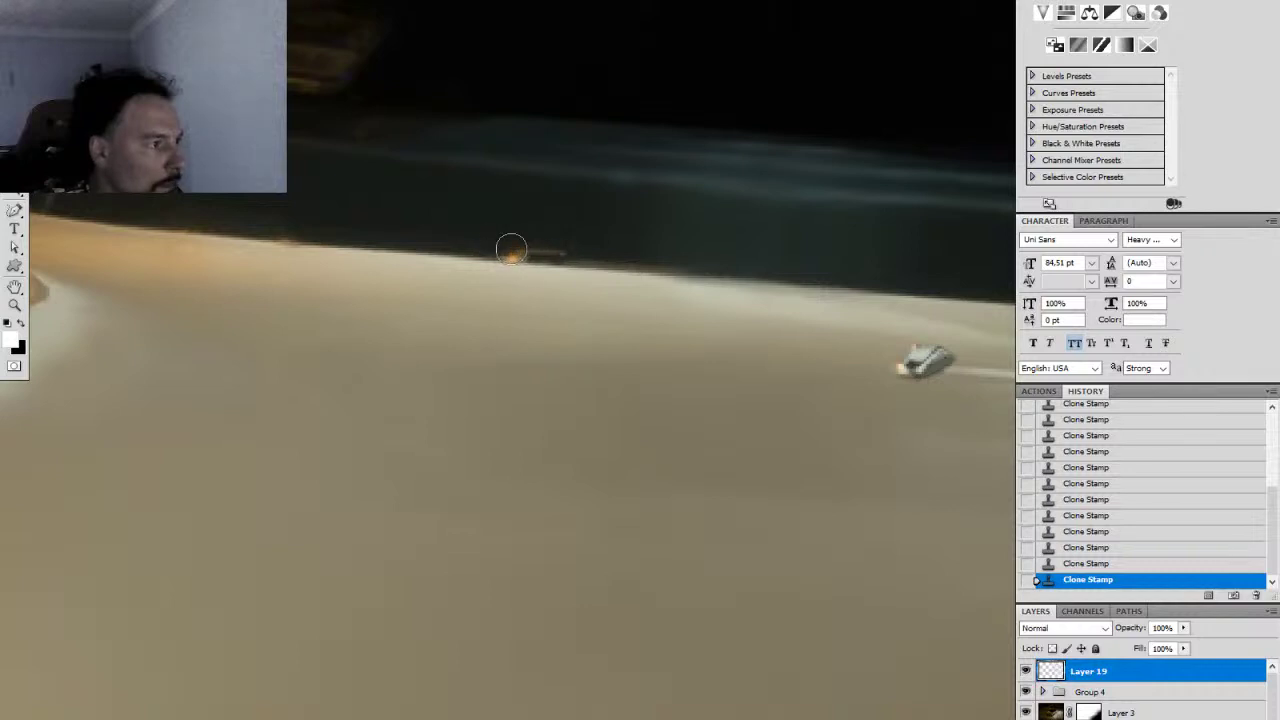
key("ctrl+alt+z")
key("ctrl+alt+z")
key("ctrl+alt+z")
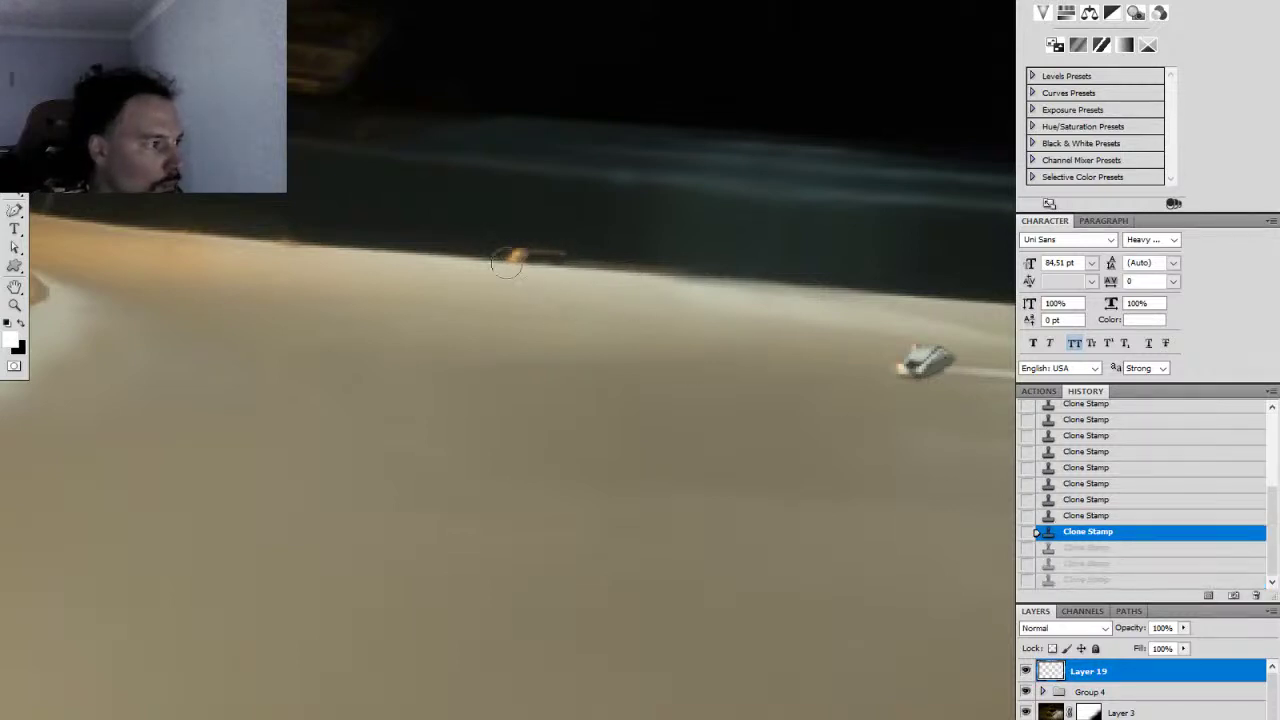
left_click(515, 258)
left_click(518, 254)
Step: Clone out the two small orange specks on the rear wheel arch
key("ctrl+space")
mouse_move(660, 271)
left_mouse_down()
mouse_move(591, 266)
mouse_move(453, 309)
left_mouse_up()
scroll(488, 296, "down", 5)
mouse_move(686, 334)
left_mouse_down()
mouse_move(423, 346)
mouse_move(445, 375)
left_mouse_up()
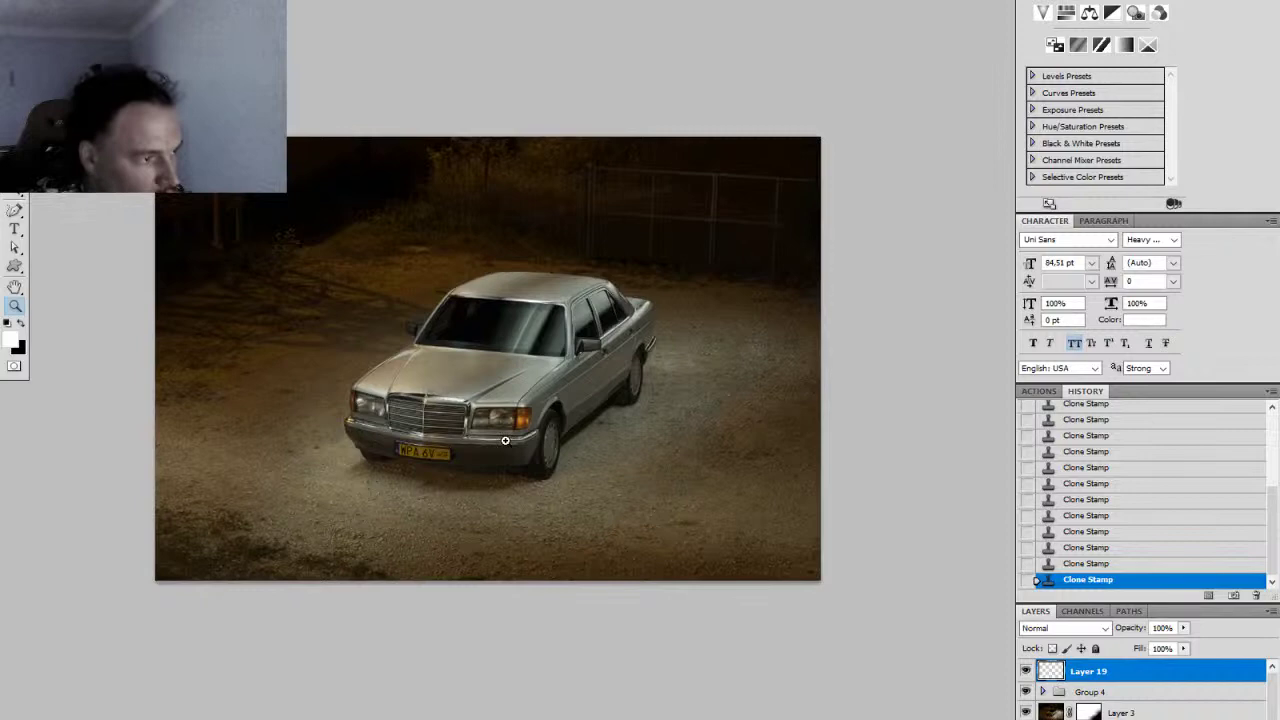
left_click(564, 427)
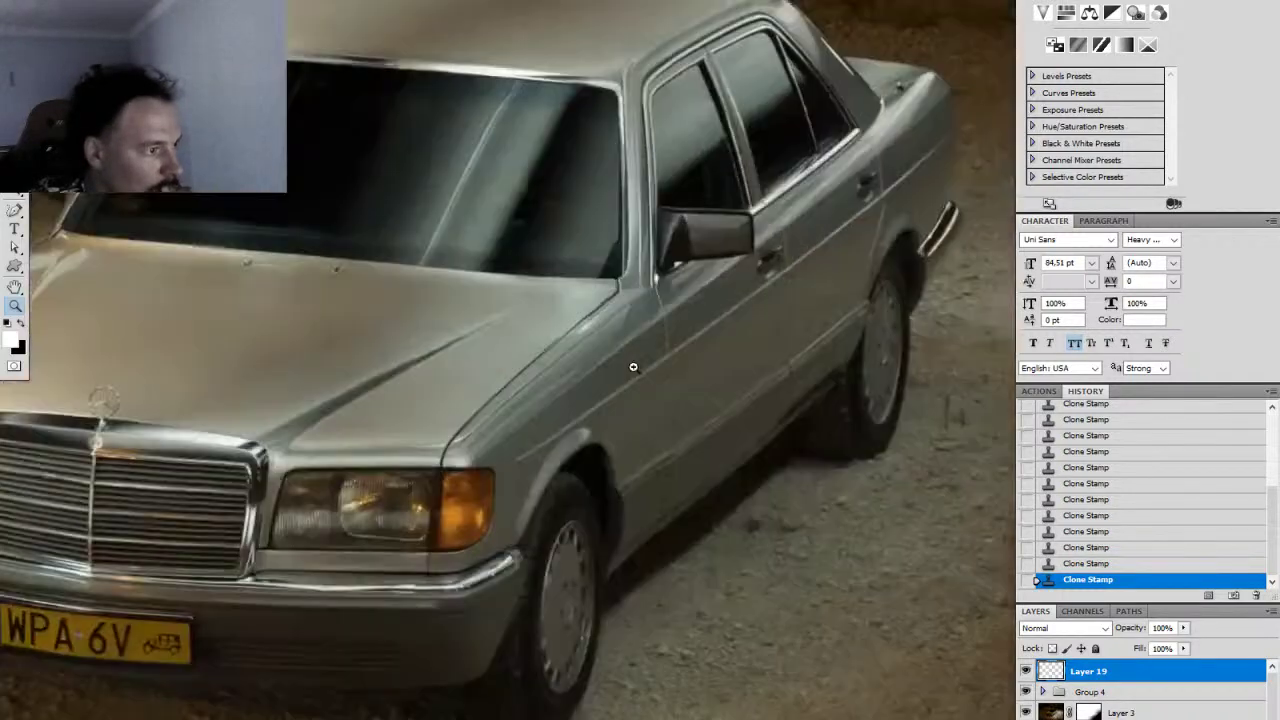
left_click_drag(677, 334, 476, 444)
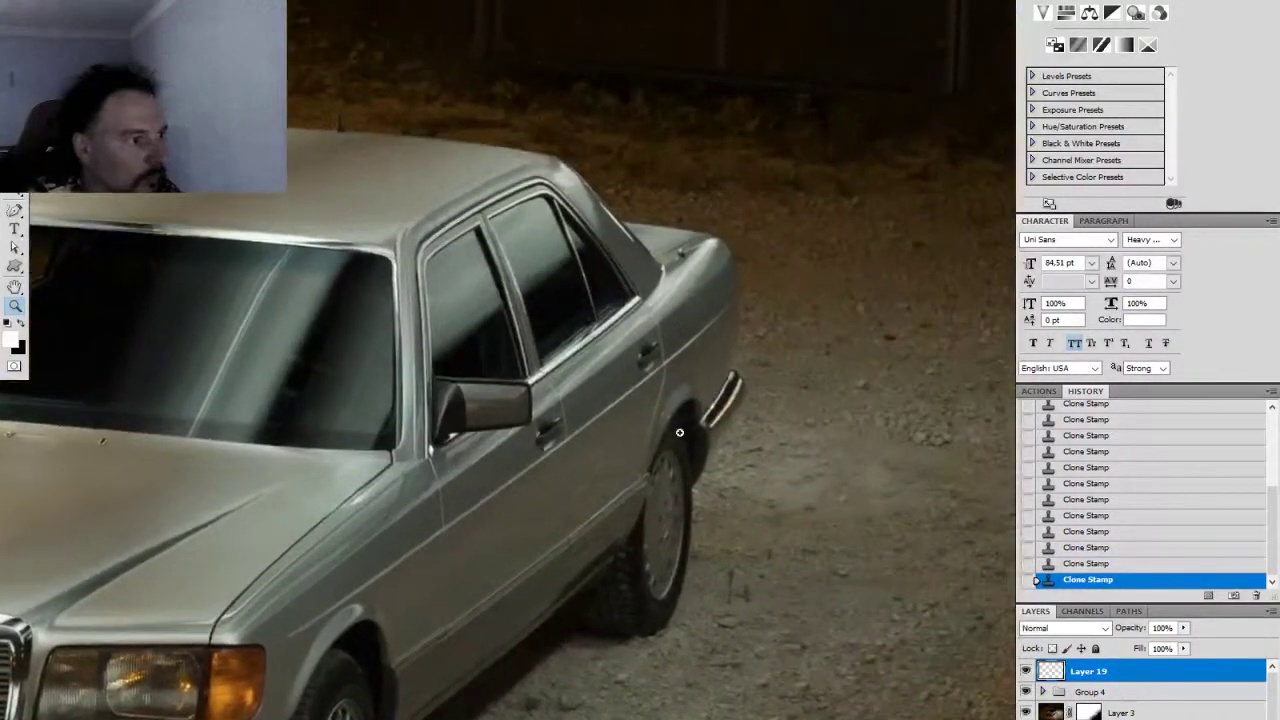
left_click(675, 438)
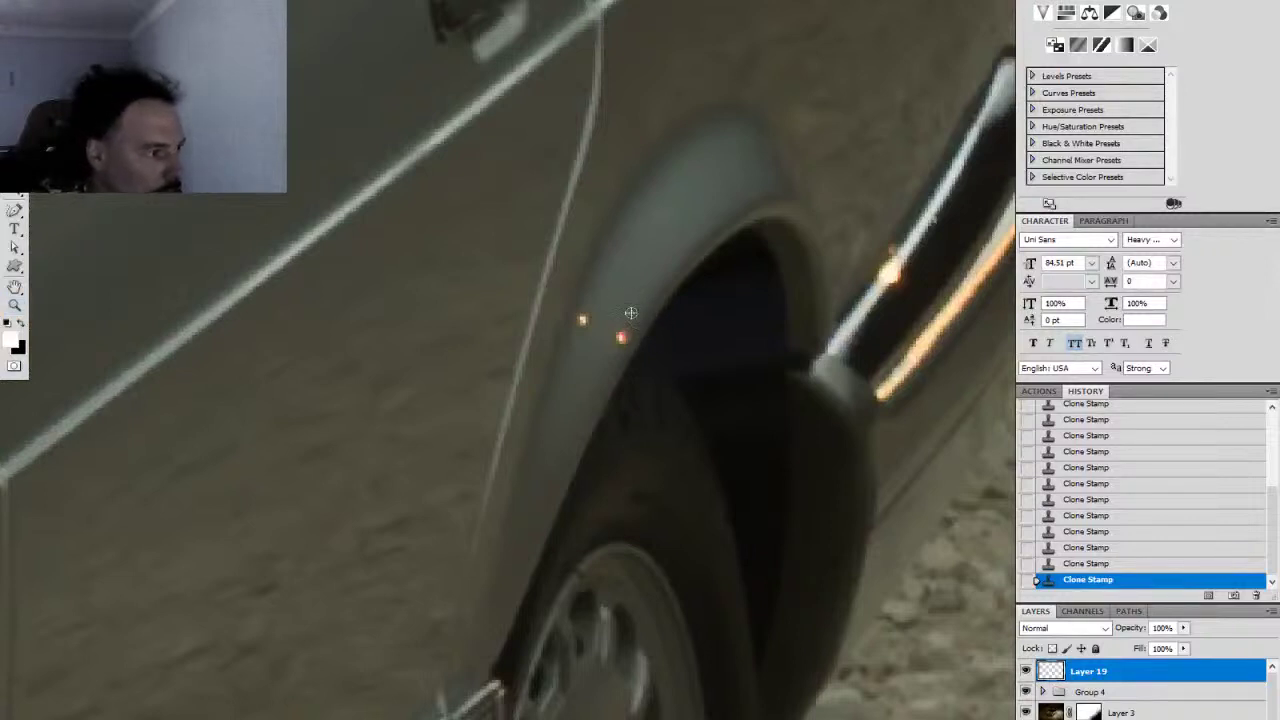
left_click(620, 337)
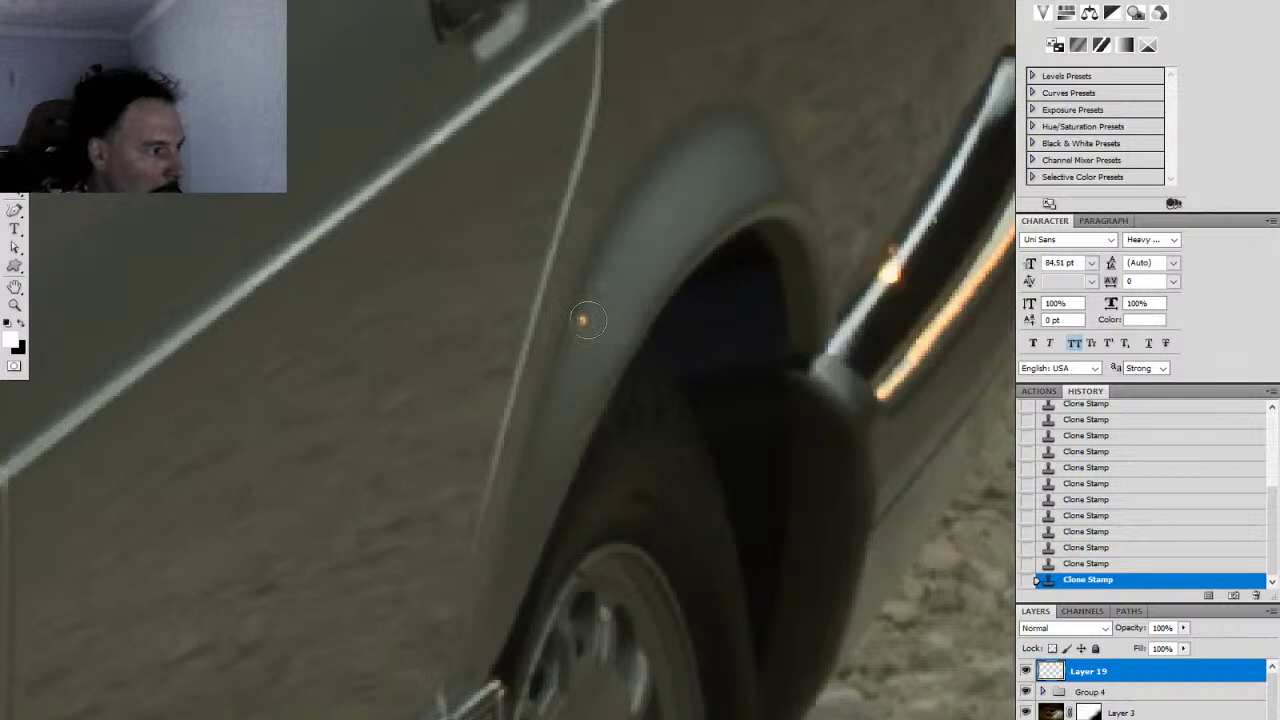
left_click(587, 324)
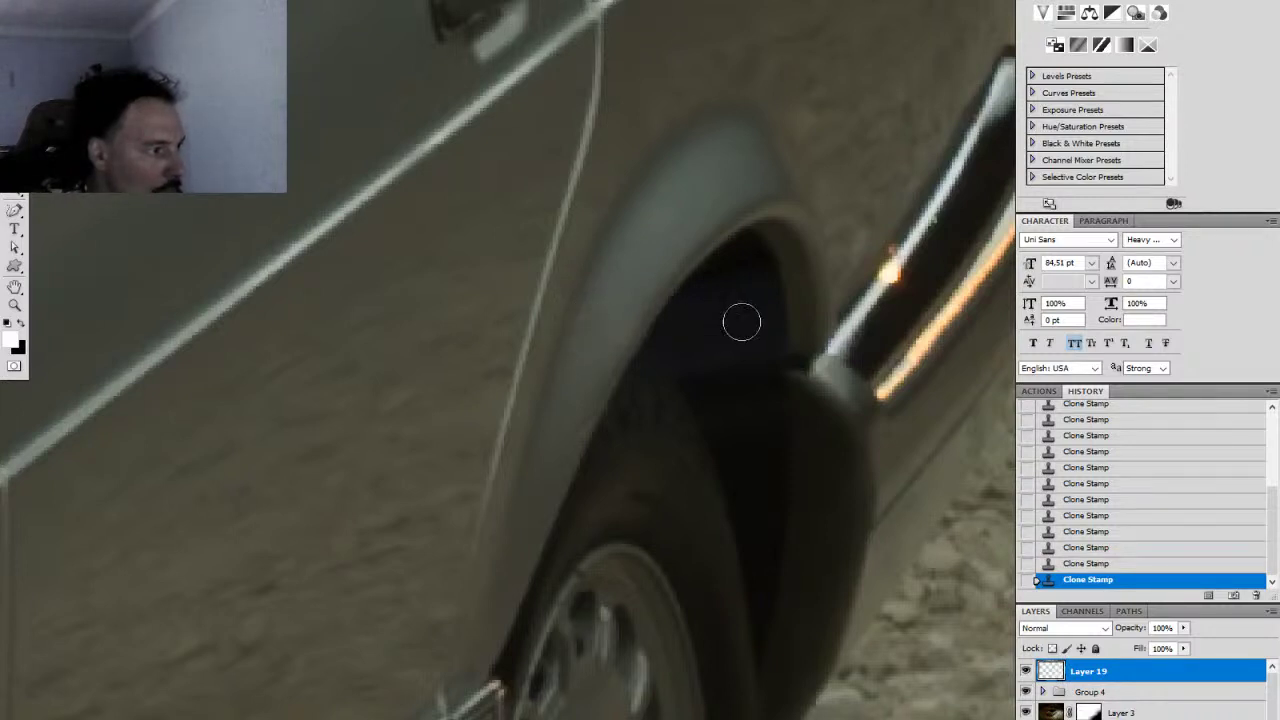
Step: Clone over the orange glint on the rear bumper's chrome strip, sampling the strip on both sides of it
left_click_drag(700, 261, 451, 377)
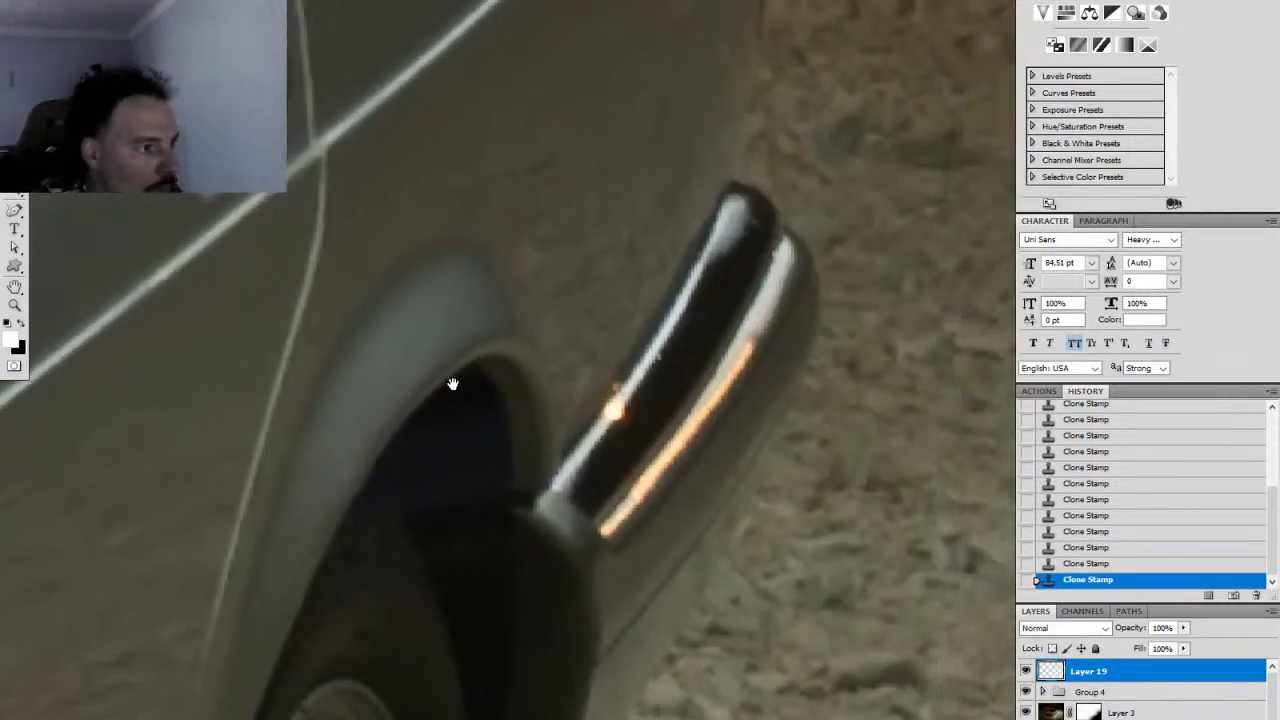
left_click(634, 375, "alt")
left_click(615, 398)
left_click(602, 424, "alt")
left_click(612, 416)
key("z")
left_click_drag(738, 390, 553, 444)
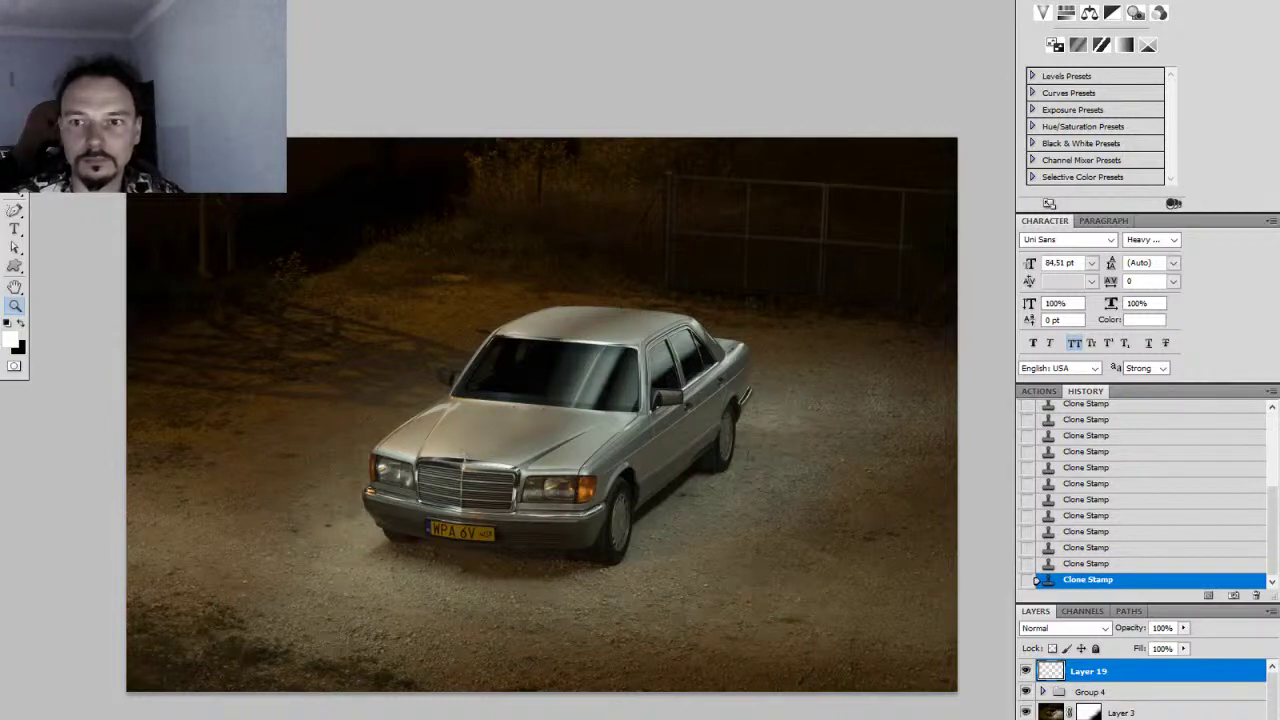
Step: Switch to the Facebook light-painting group, dismiss the notification and browse the members' car and motorcycle photos
left_click_drag(1279, 77, 815, 0)
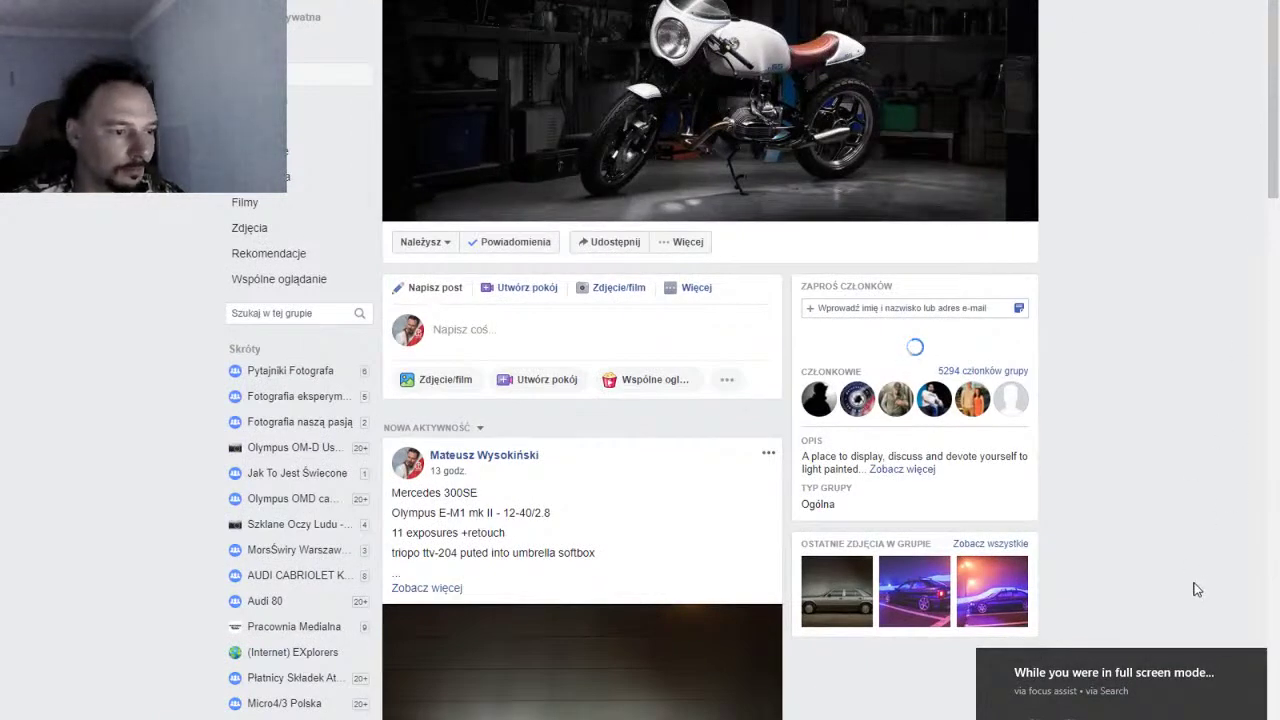
left_click(1251, 664)
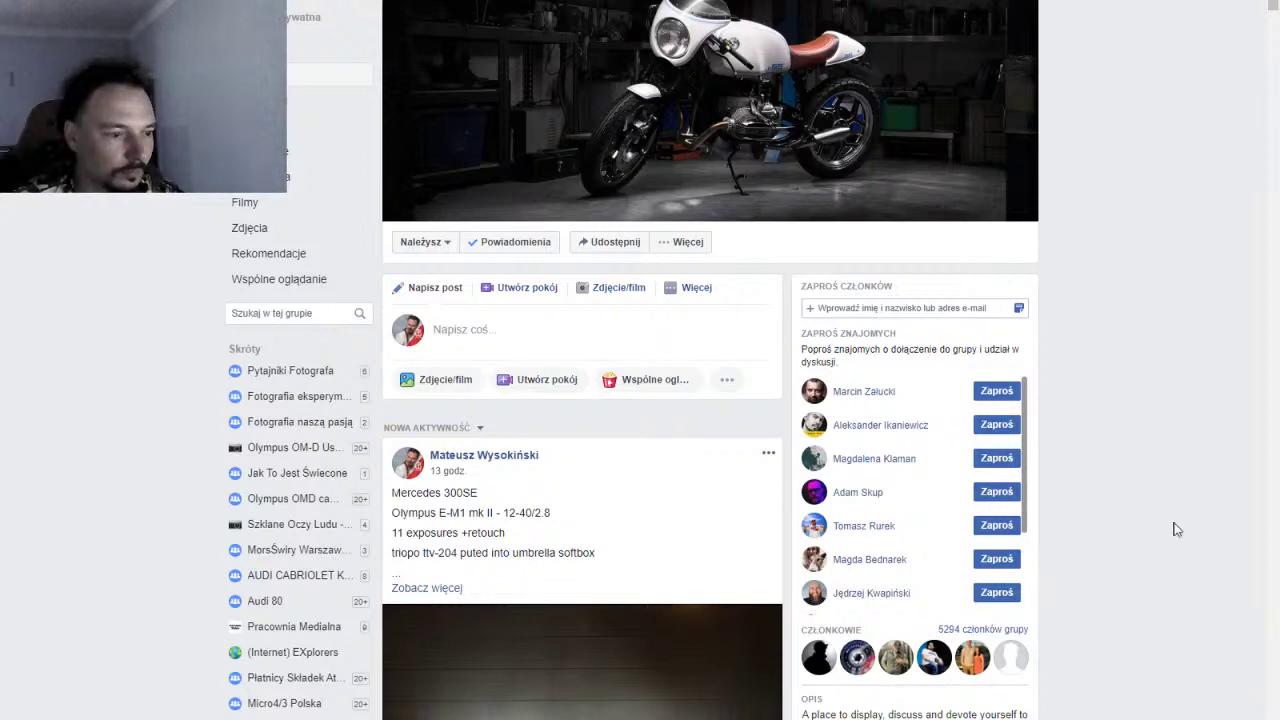
scroll(1265, 15, "down", 3)
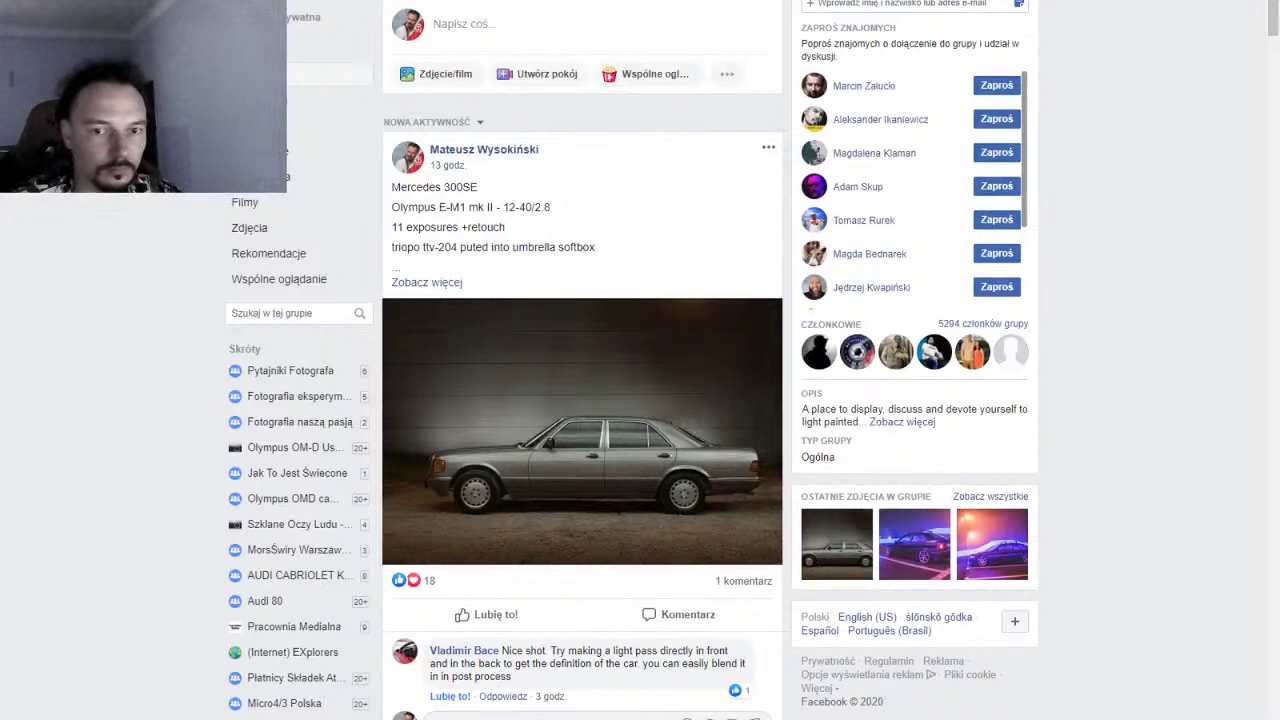
scroll(1273, 22, "down", 15)
scroll(1255, 170, "down", 12)
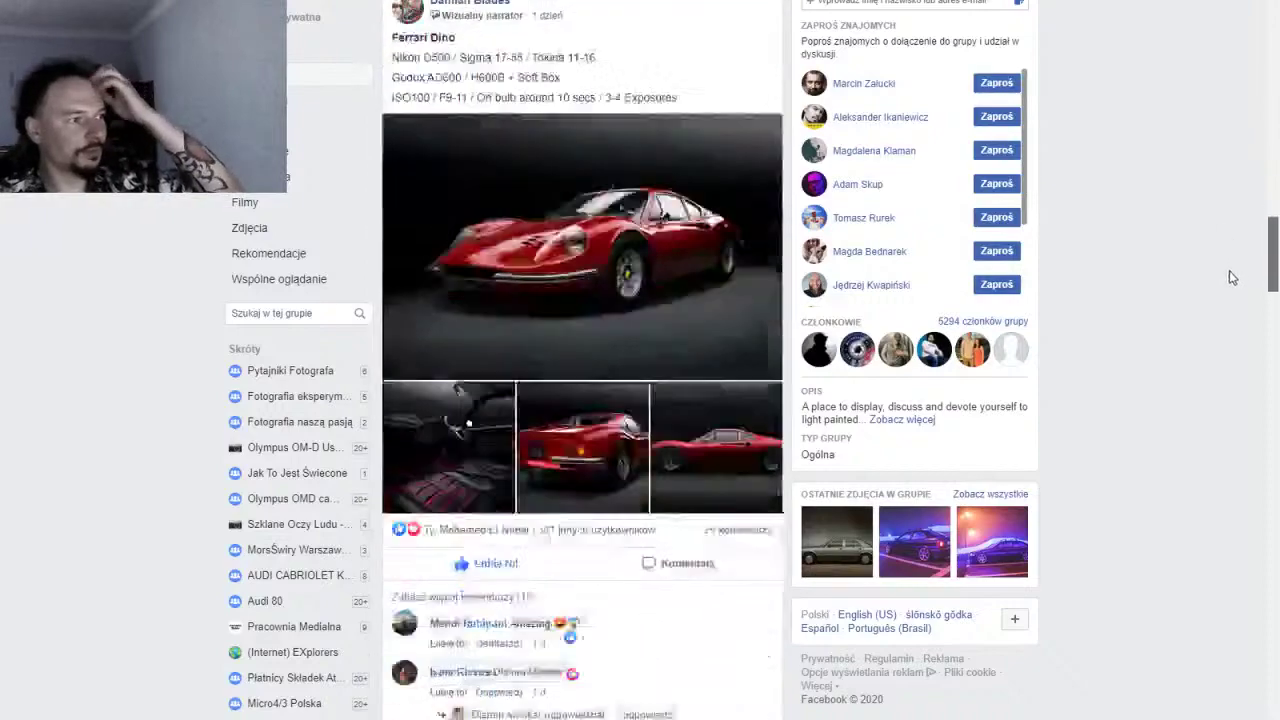
scroll(1232, 275, "down", 7)
scroll(1218, 332, "down", 15)
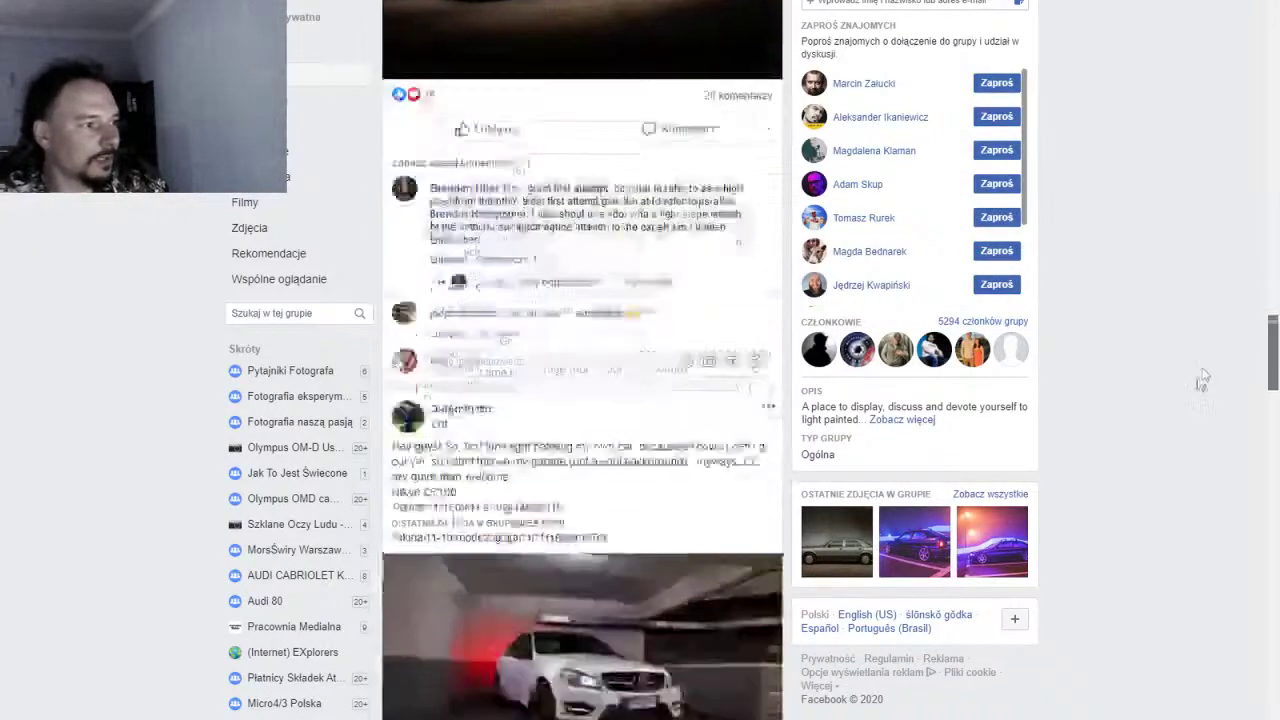
scroll(1153, 503, "down", 5)
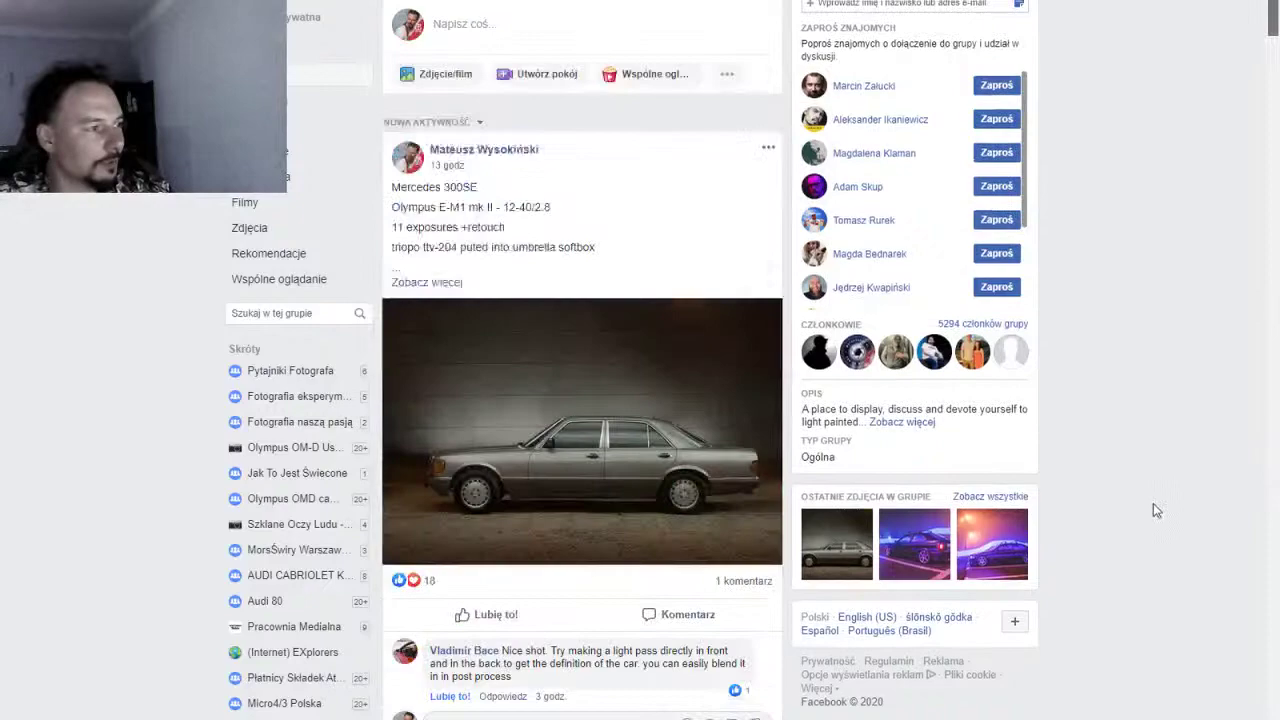
scroll(1153, 503, "down", 8)
left_click_drag(1253, 540, 1258, 676)
scroll(1258, 676, "down", 3)
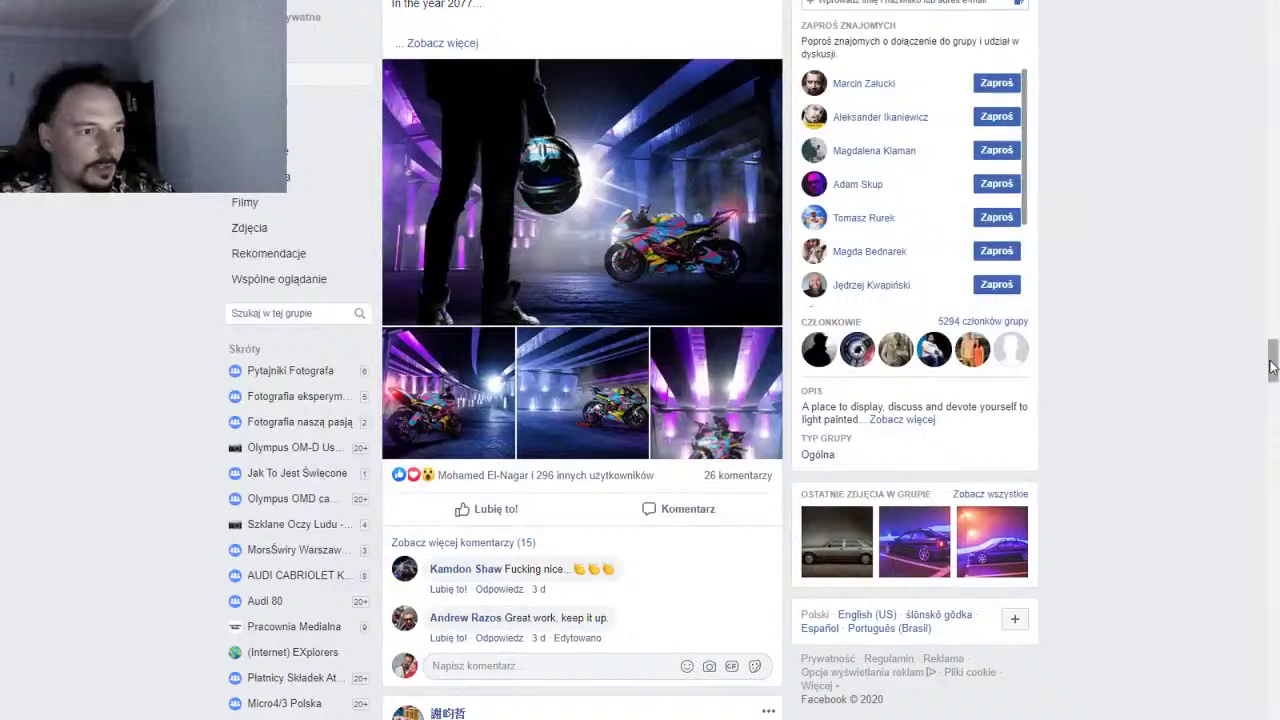
left_click_drag(1273, 378, 1240, 155)
scroll(1238, 156, "down", 3)
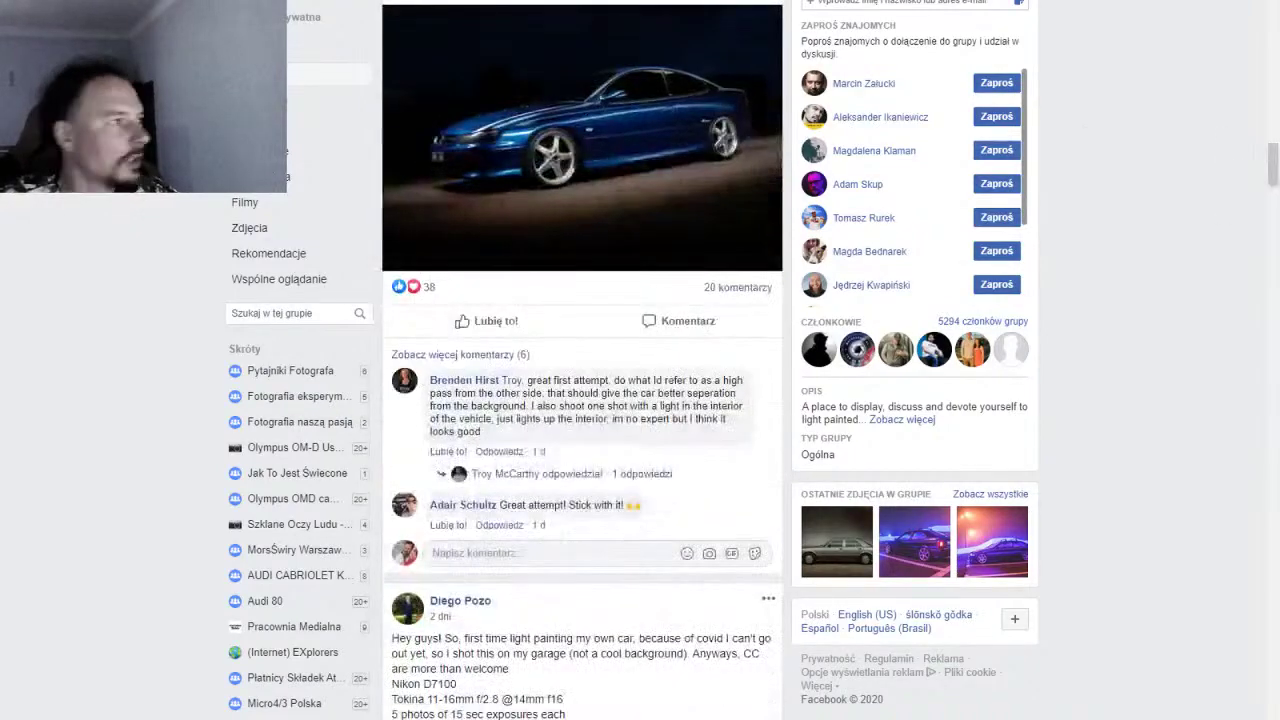